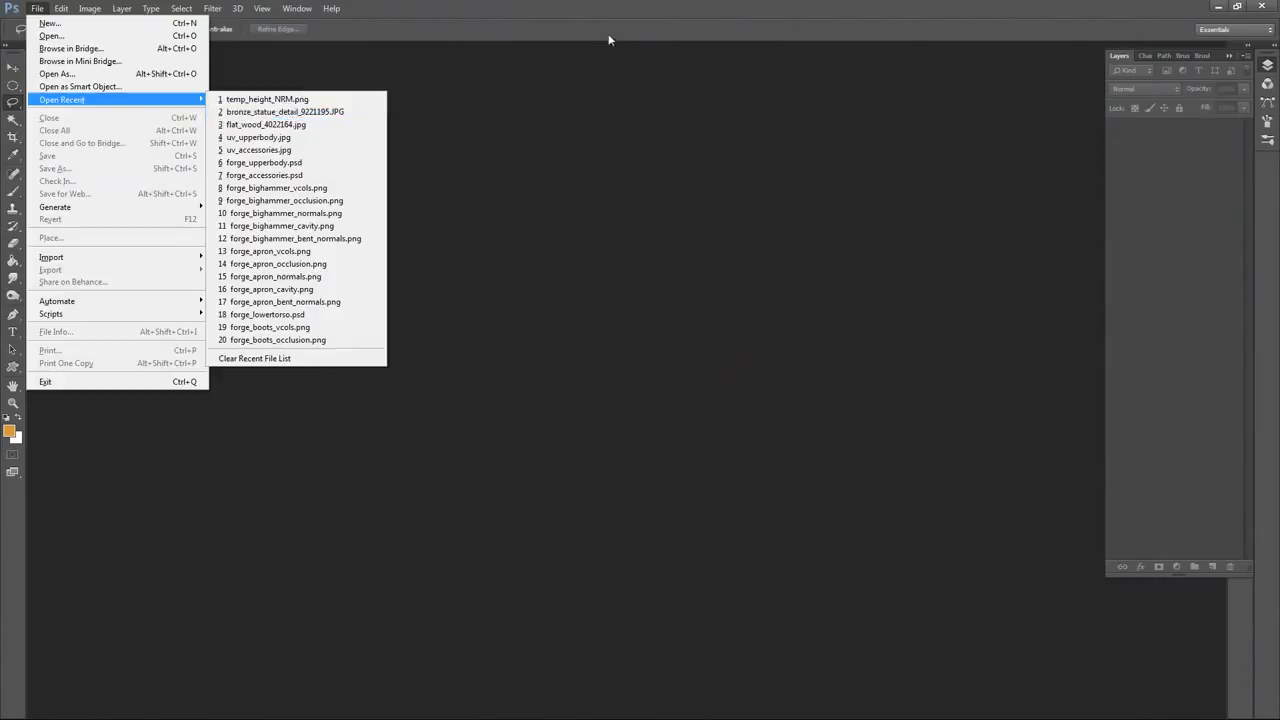
pyautogui.click(575, 61)
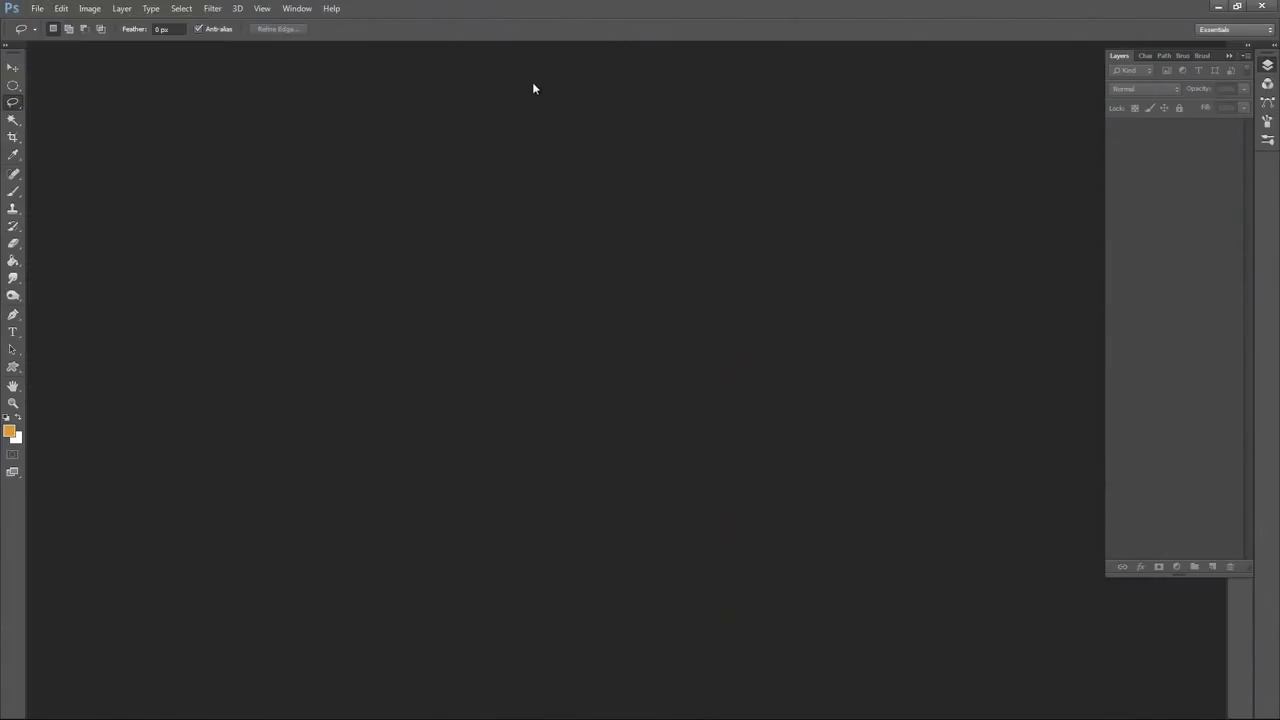
pyautogui.click(41, 15)
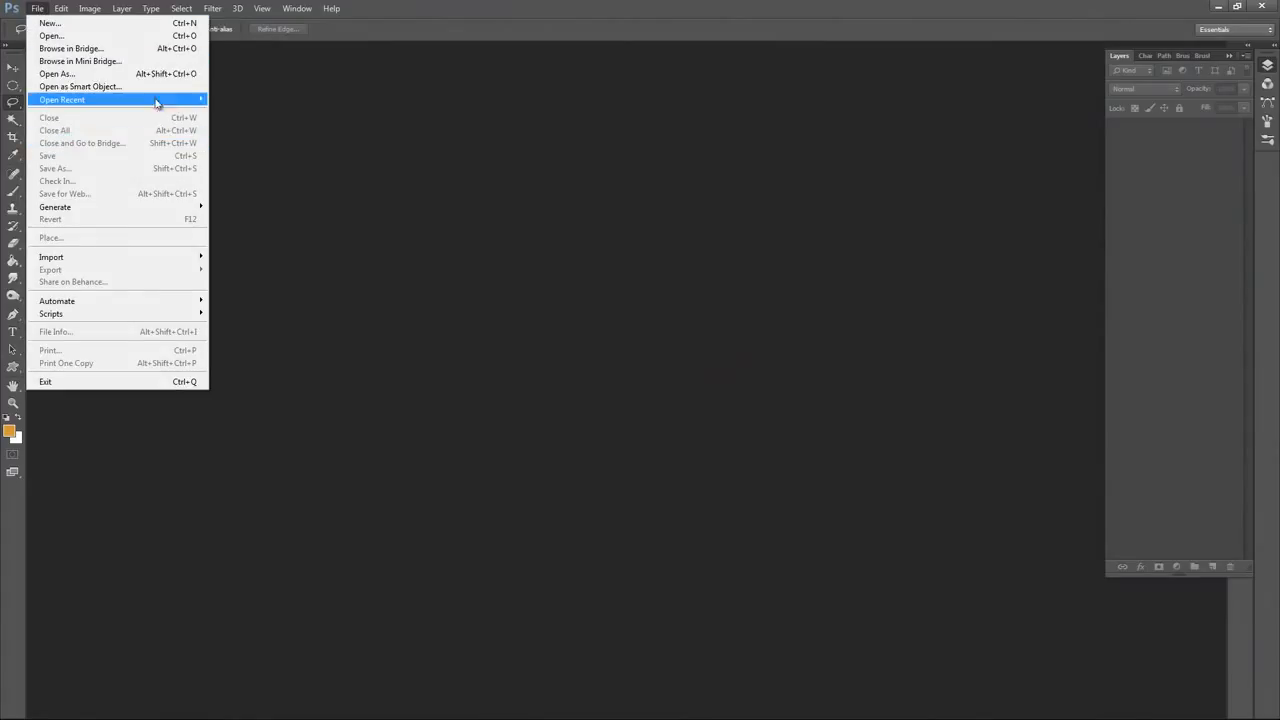
pyautogui.moveTo(158, 100)
pyautogui.click(729, 41)
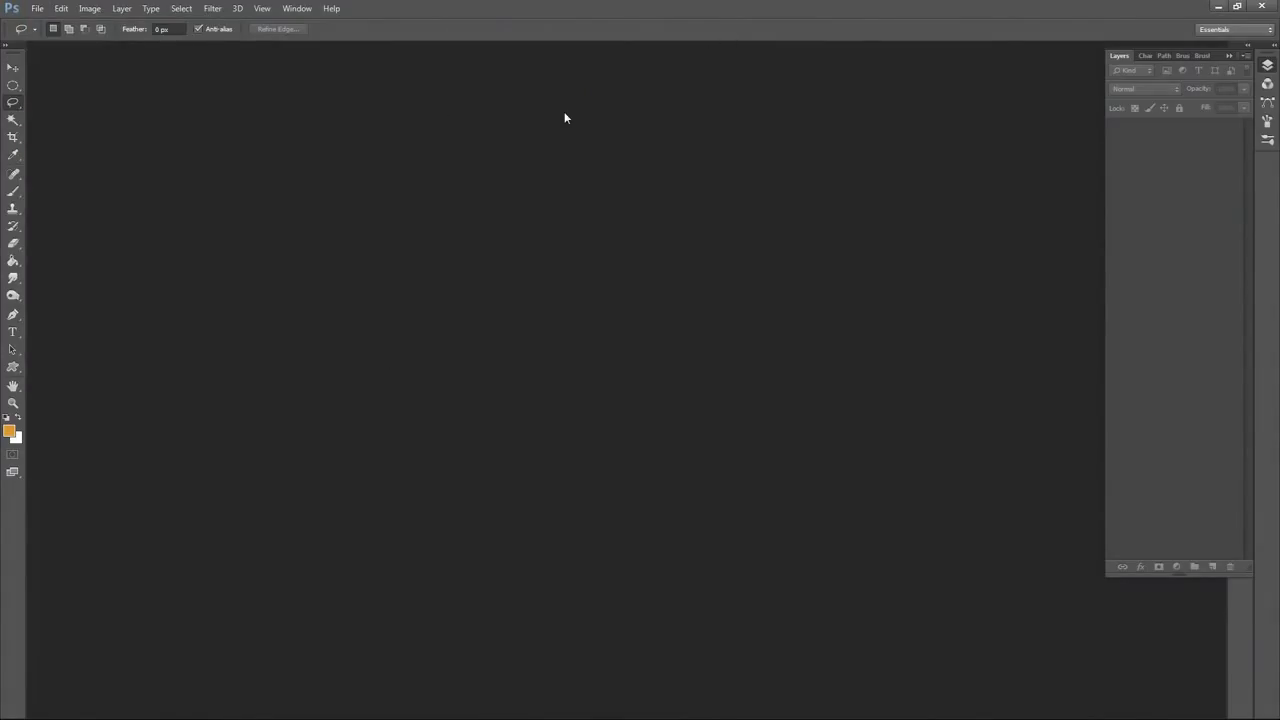
pyautogui.click(37, 14)
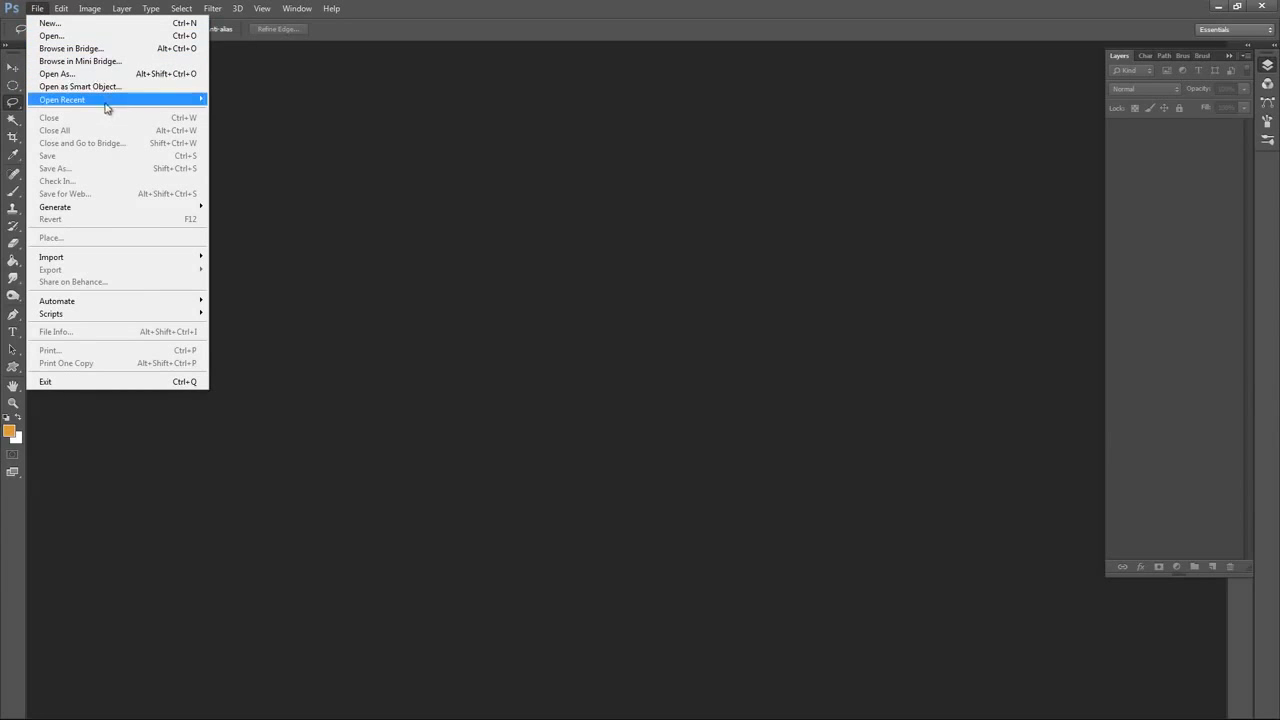
pyautogui.click(97, 37)
pyautogui.moveTo(685, 127); pyautogui.dragTo(697, 110)
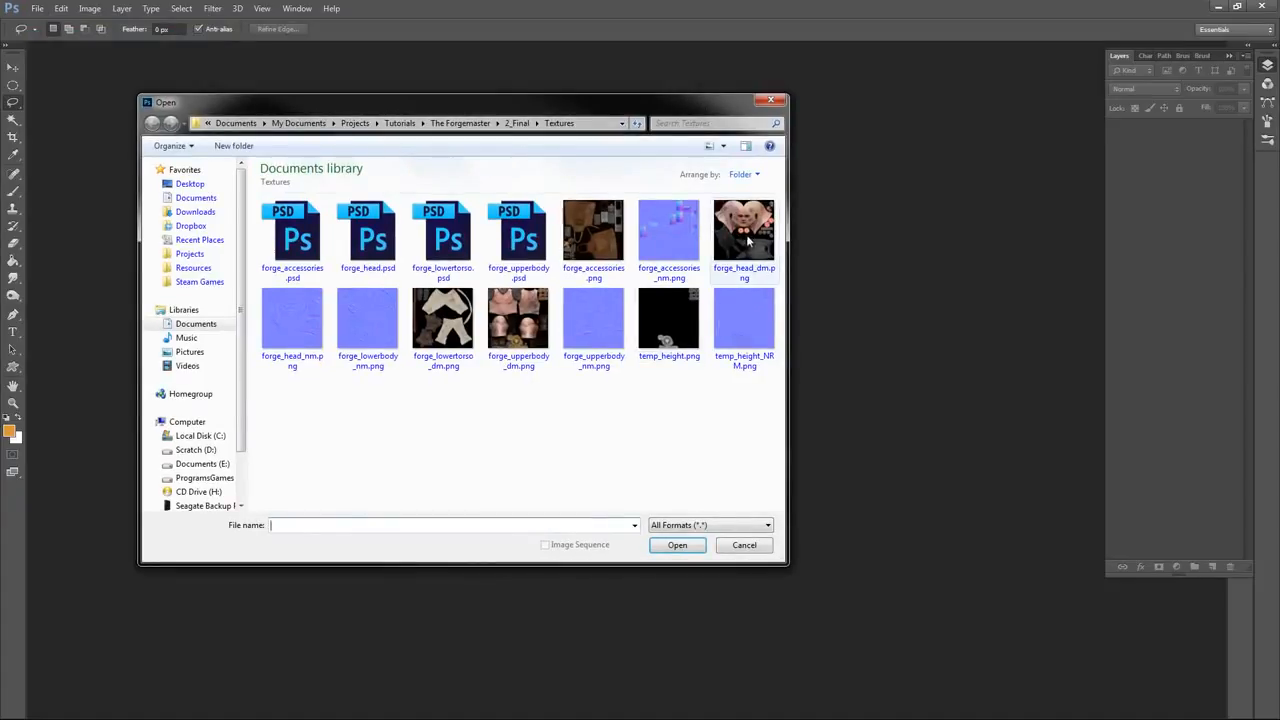
pyautogui.click(750, 330)
pyautogui.click(603, 322)
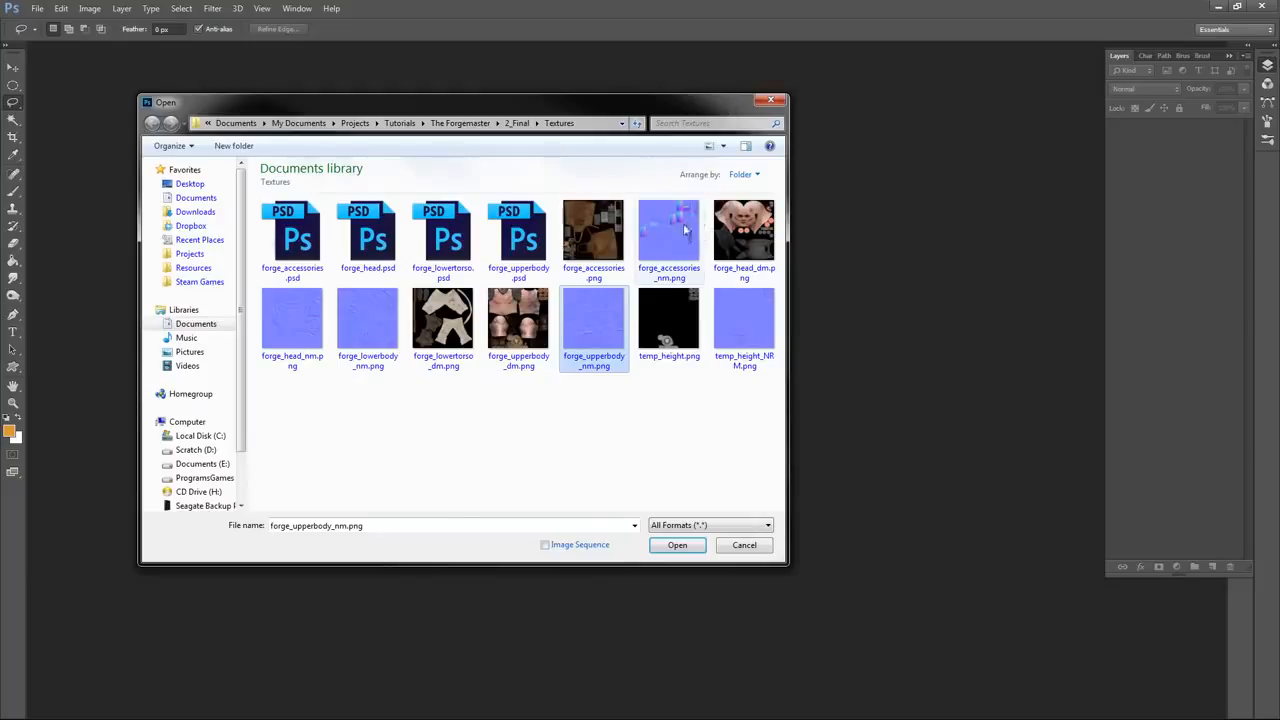
pyautogui.keyDown('ctrl'); pyautogui.click(686, 230); pyautogui.keyUp('ctrl')
pyautogui.click(771, 101)
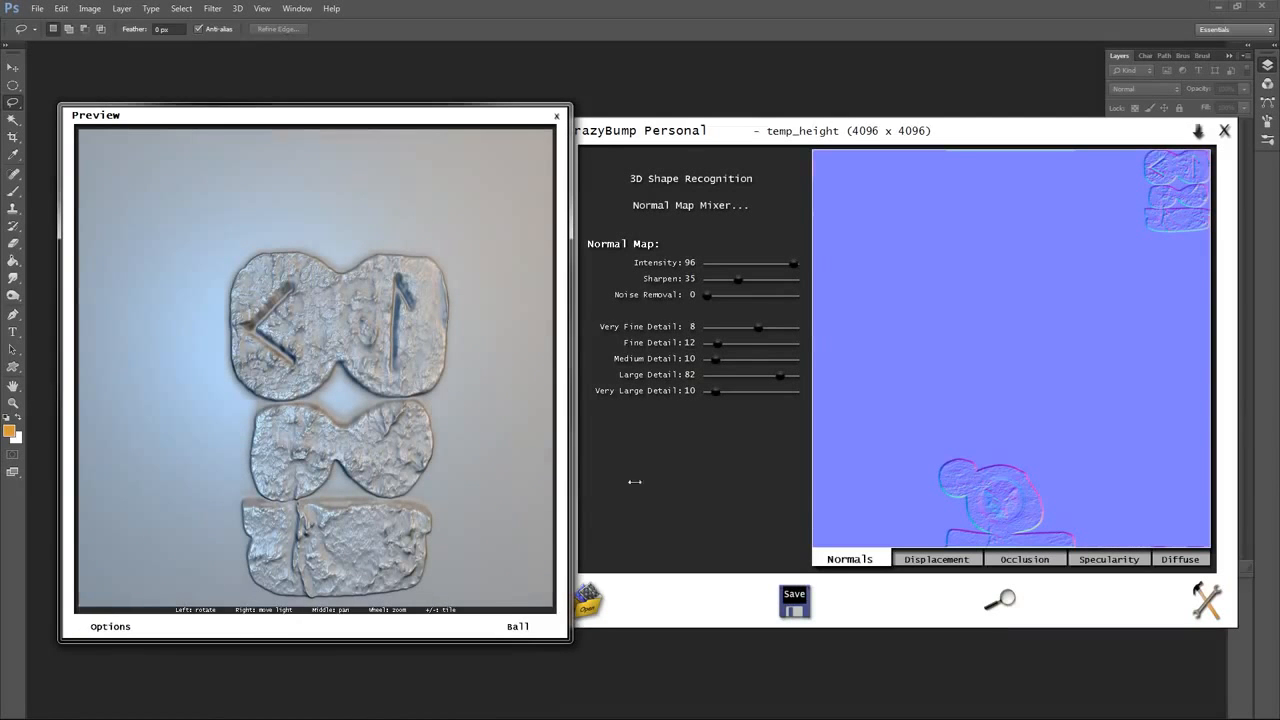
# Switch to CrazyBump and load forge_accessories_nm.png from the Textures folder as a normal map
pyautogui.click(592, 600)
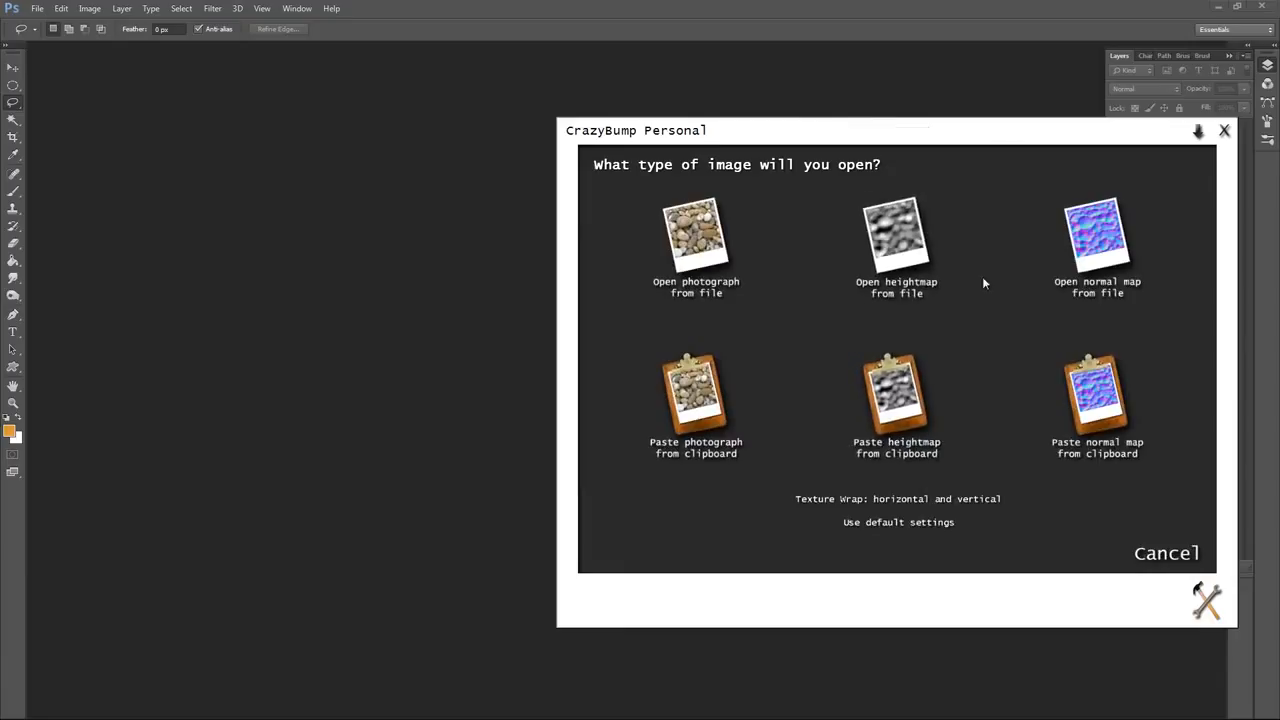
pyautogui.click(1088, 235)
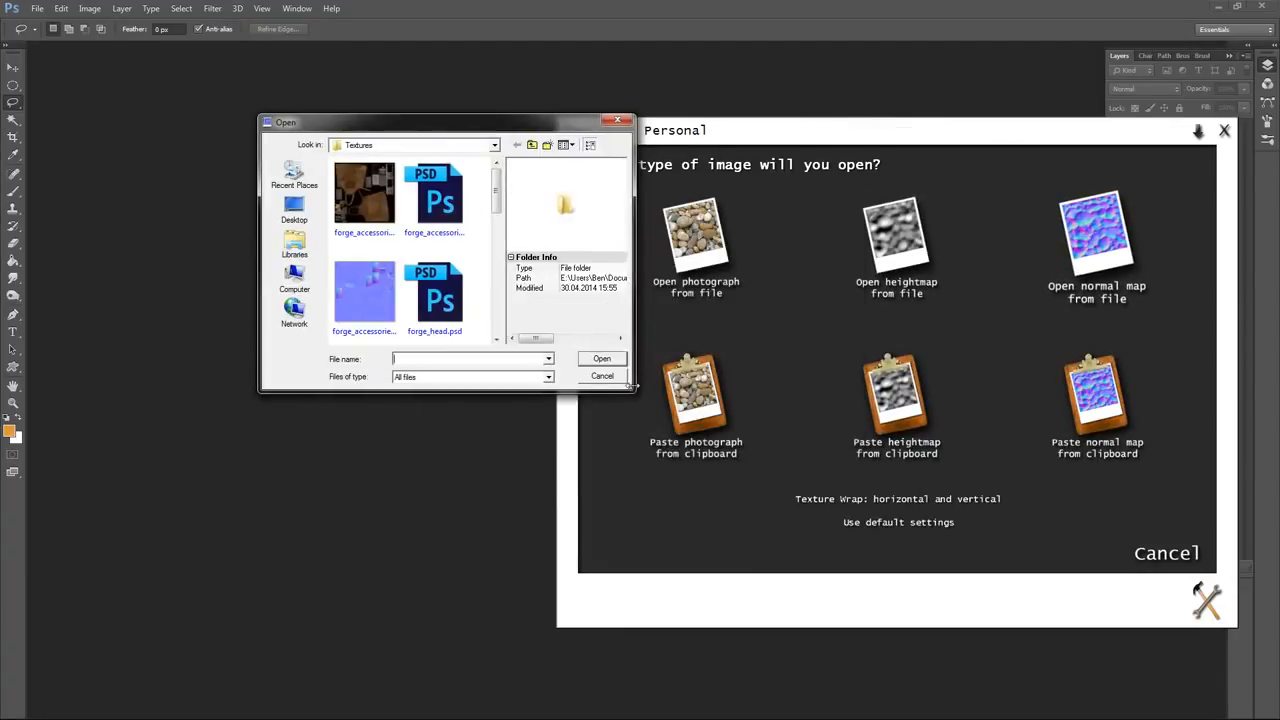
pyautogui.moveTo(633, 391); pyautogui.dragTo(940, 458)
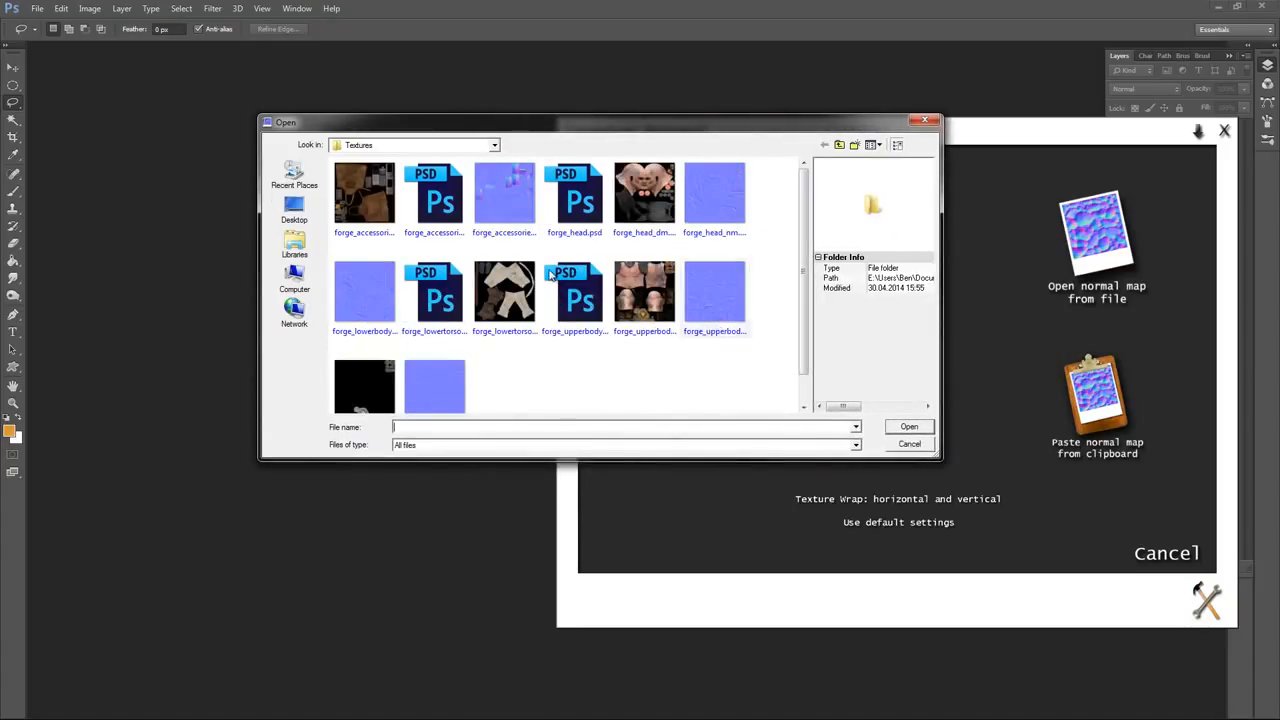
pyautogui.click(490, 195)
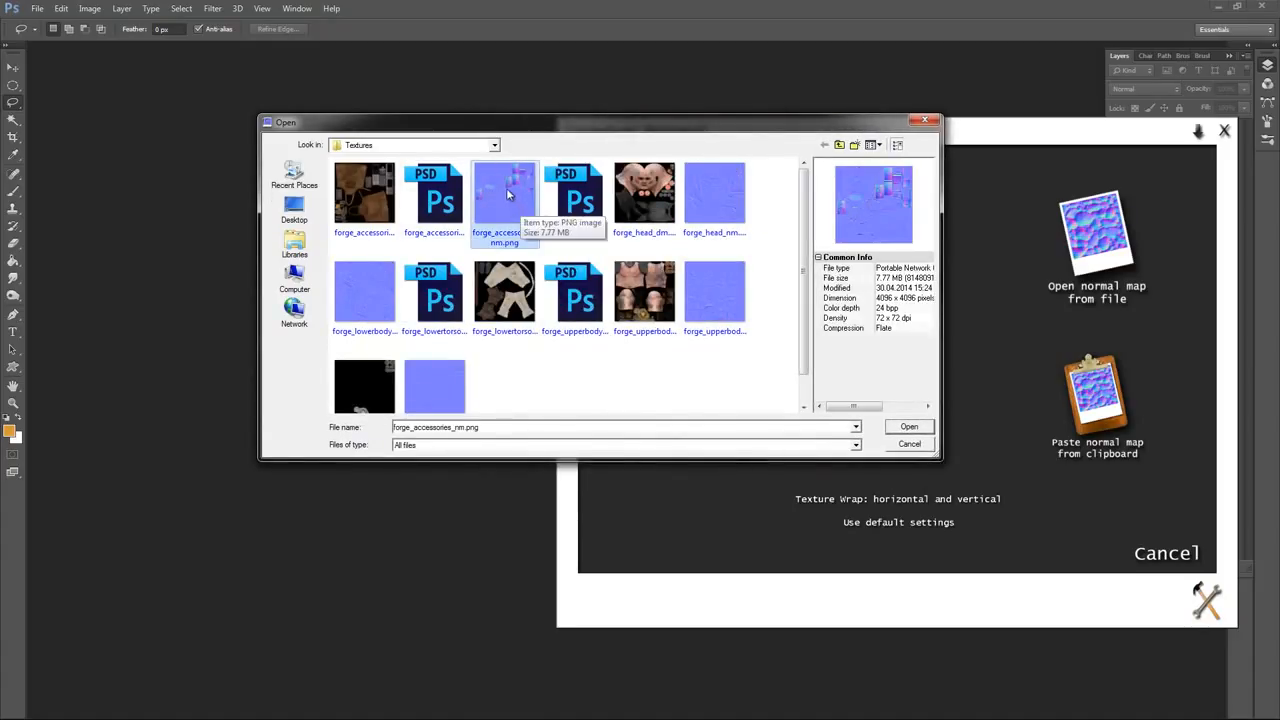
pyautogui.click(910, 430)
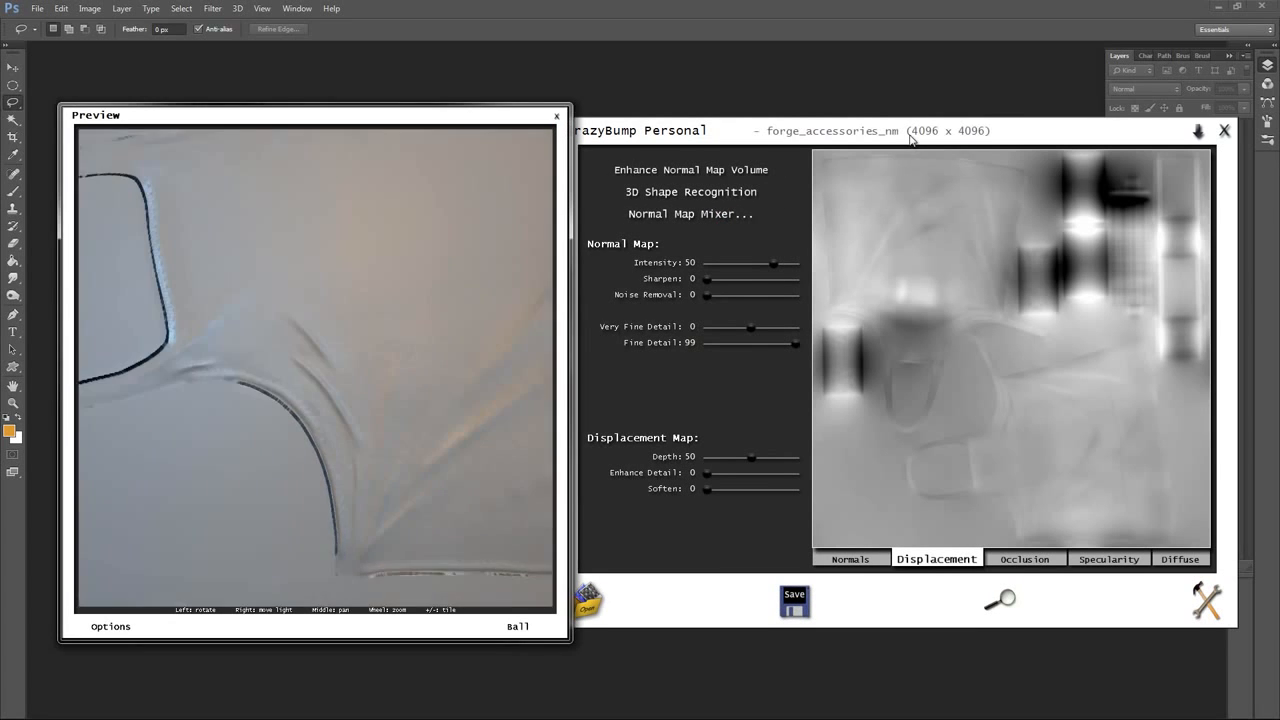
# Turn off Parallax Displacement for the ball preview of the accessories normal map
pyautogui.moveTo(914, 128); pyautogui.dragTo(918, 105)
pyautogui.moveTo(420, 188); pyautogui.dragTo(381, 263)
pyautogui.scroll(-10, 380, 262)
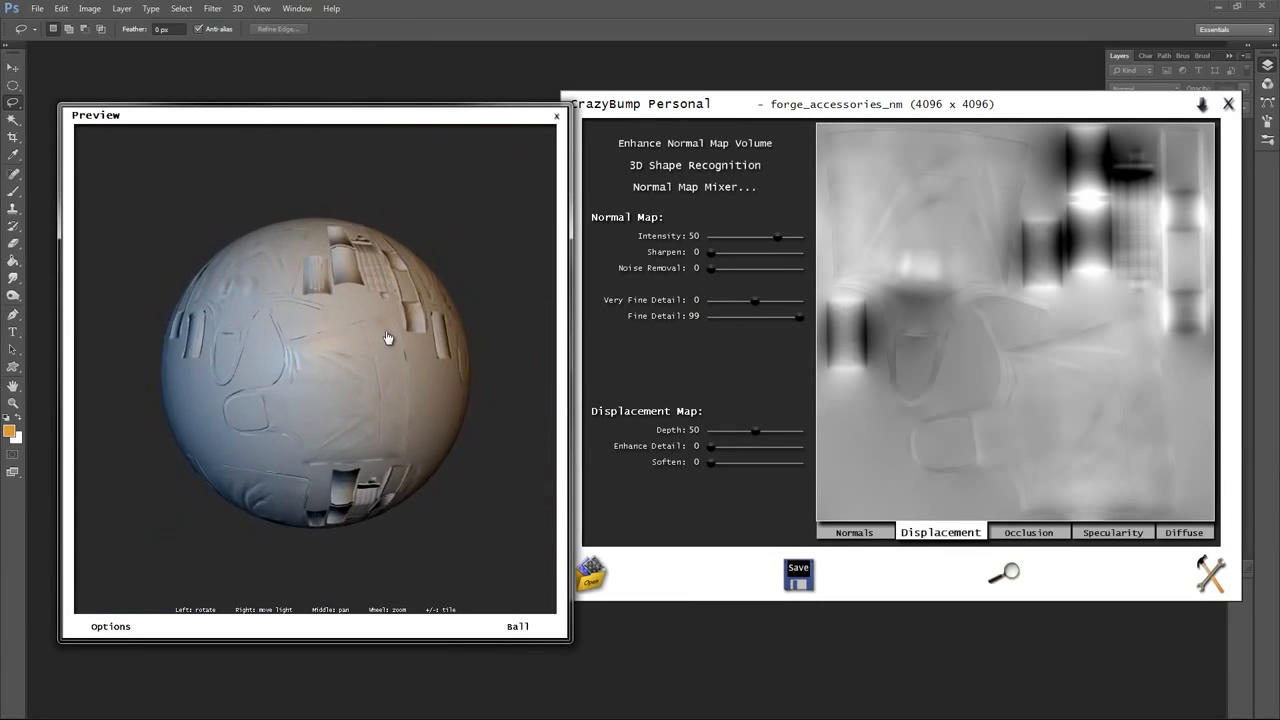
pyautogui.moveTo(374, 357); pyautogui.dragTo(371, 310)
pyautogui.click(112, 626)
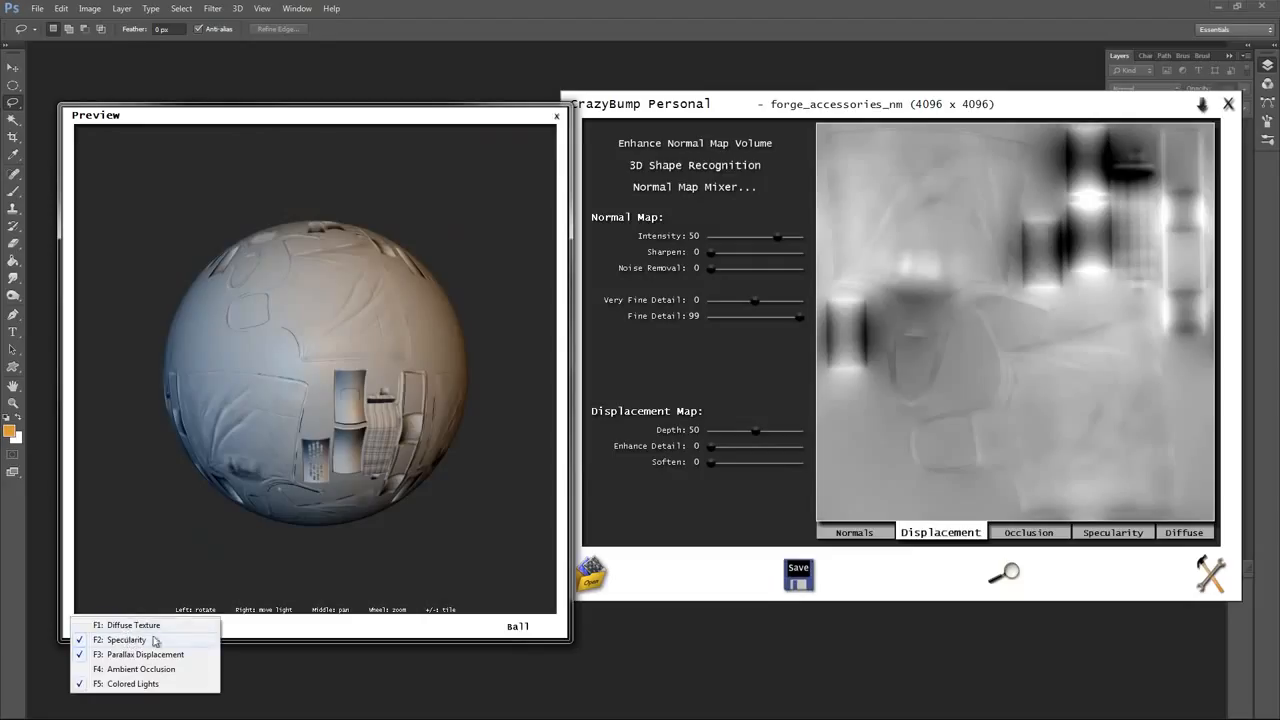
pyautogui.click(167, 657)
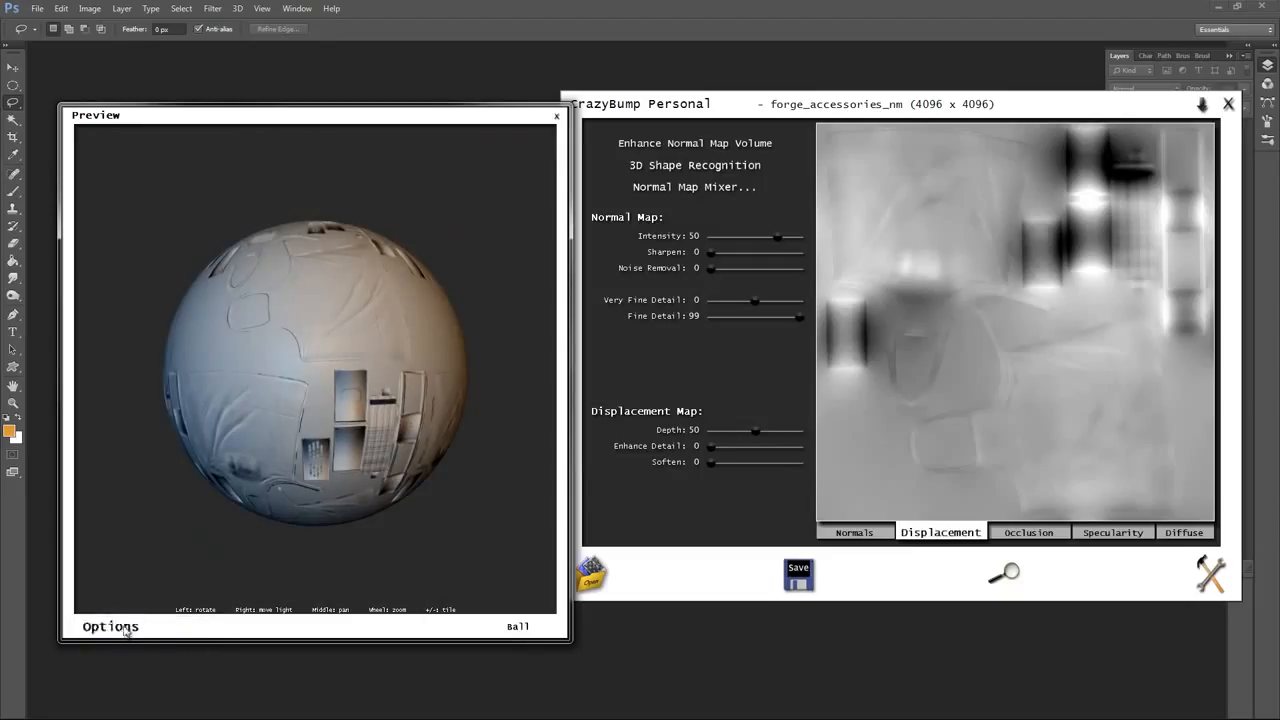
pyautogui.click(127, 630)
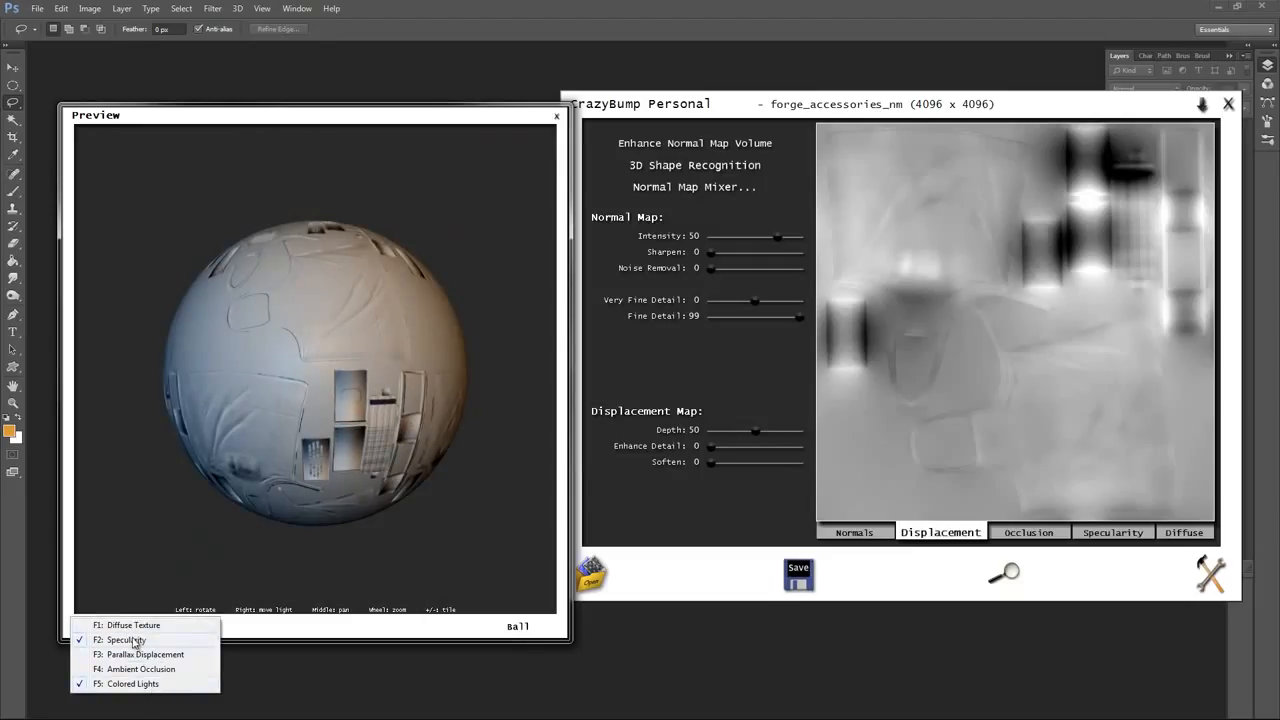
pyautogui.click(133, 640)
pyautogui.scroll(5, 315, 431)
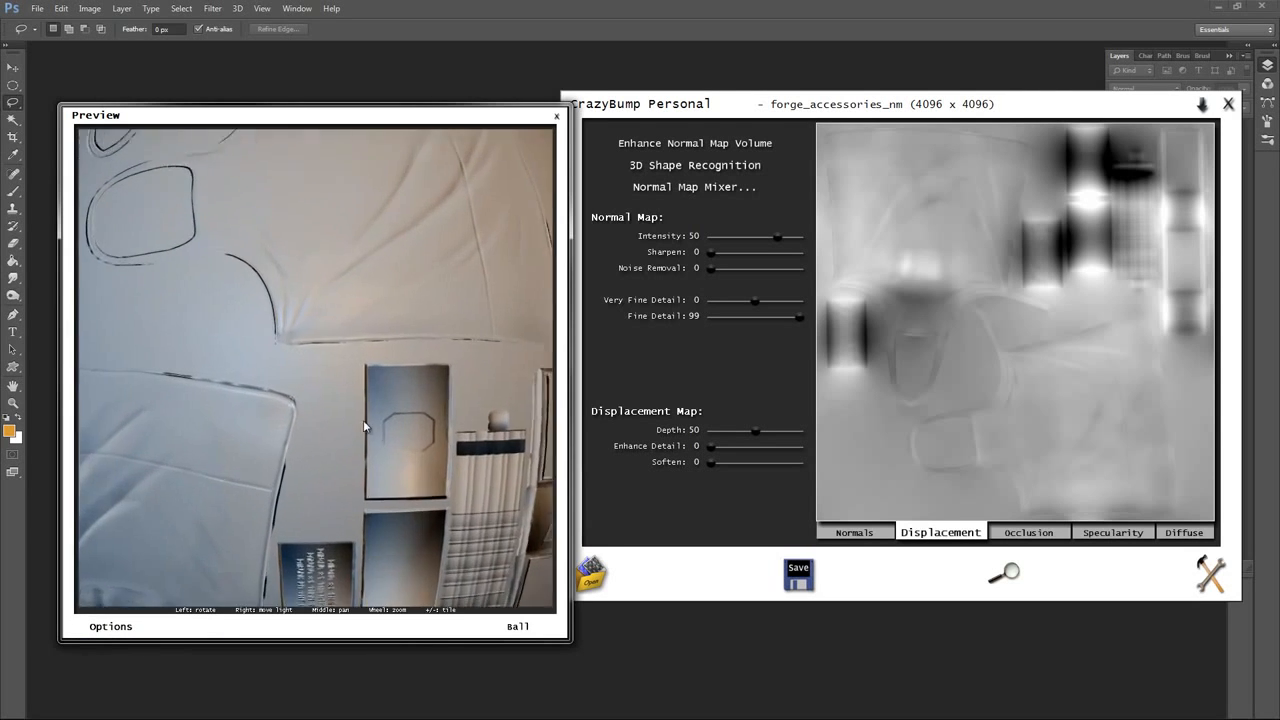
pyautogui.moveTo(353, 391); pyautogui.dragTo(335, 379)
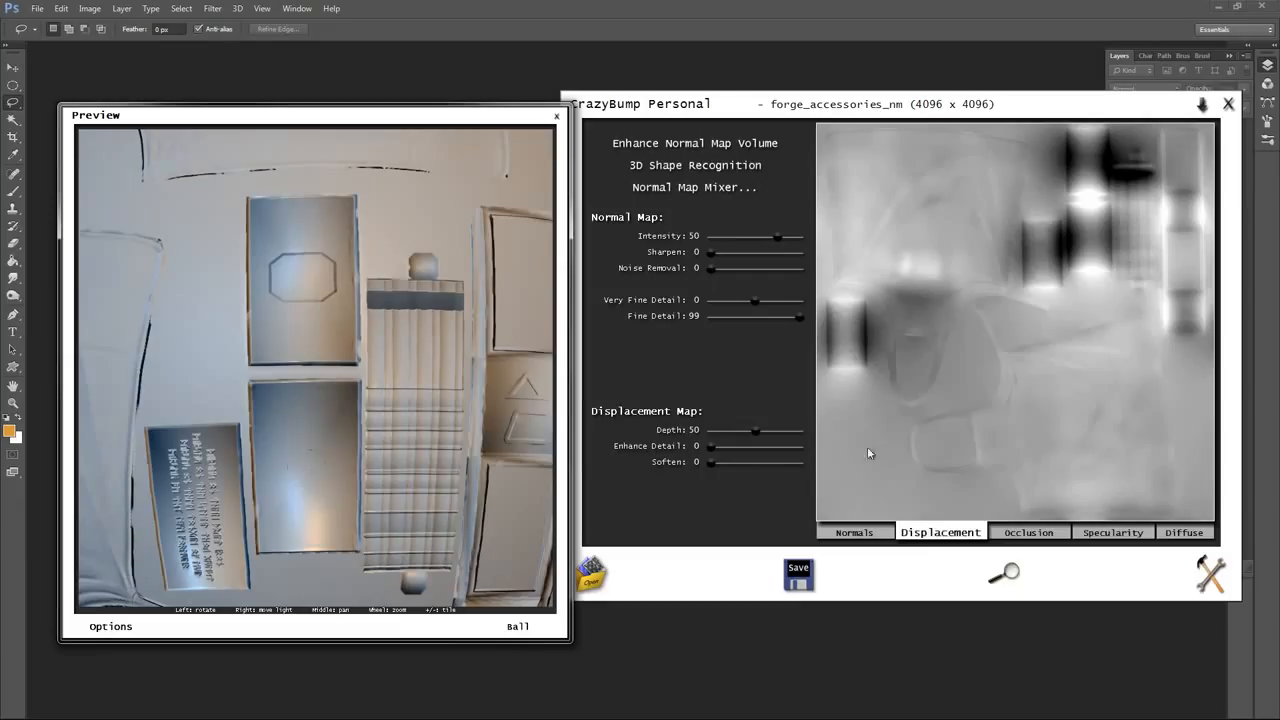
# Display the generated specularity map and examine the belt plates and apron surface in the preview
pyautogui.click(1118, 533)
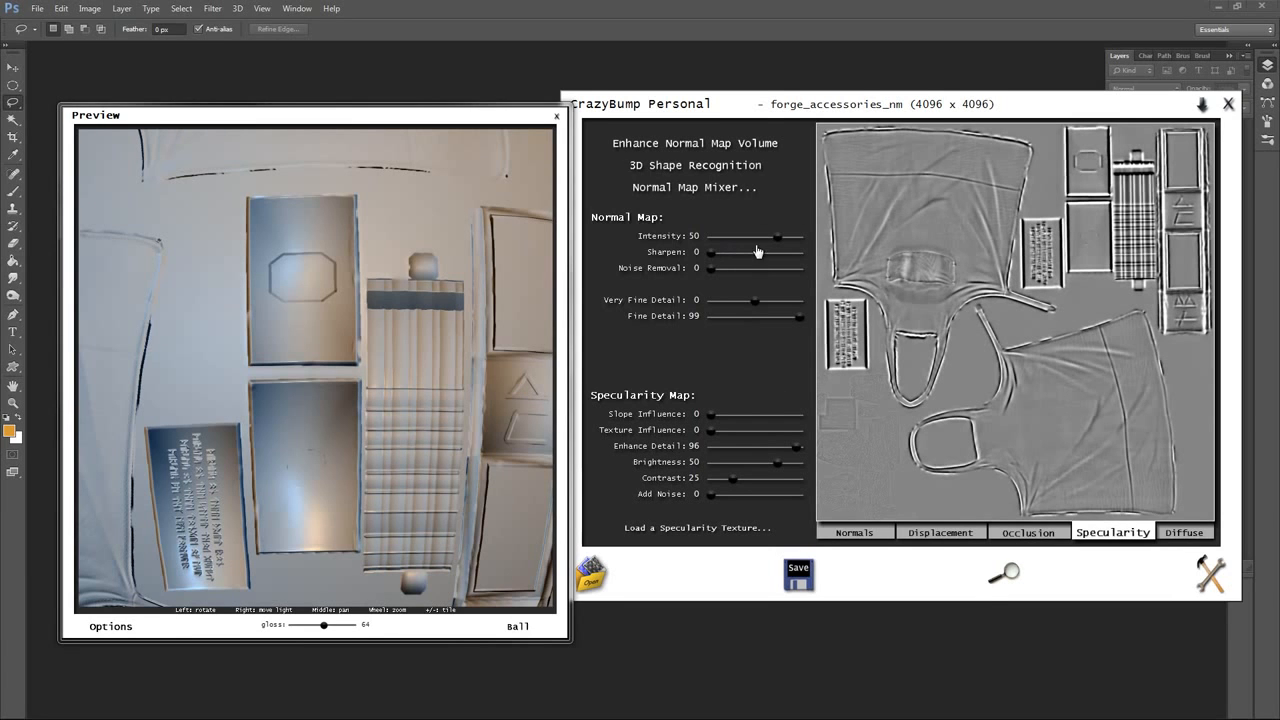
pyautogui.moveTo(911, 112); pyautogui.dragTo(914, 99)
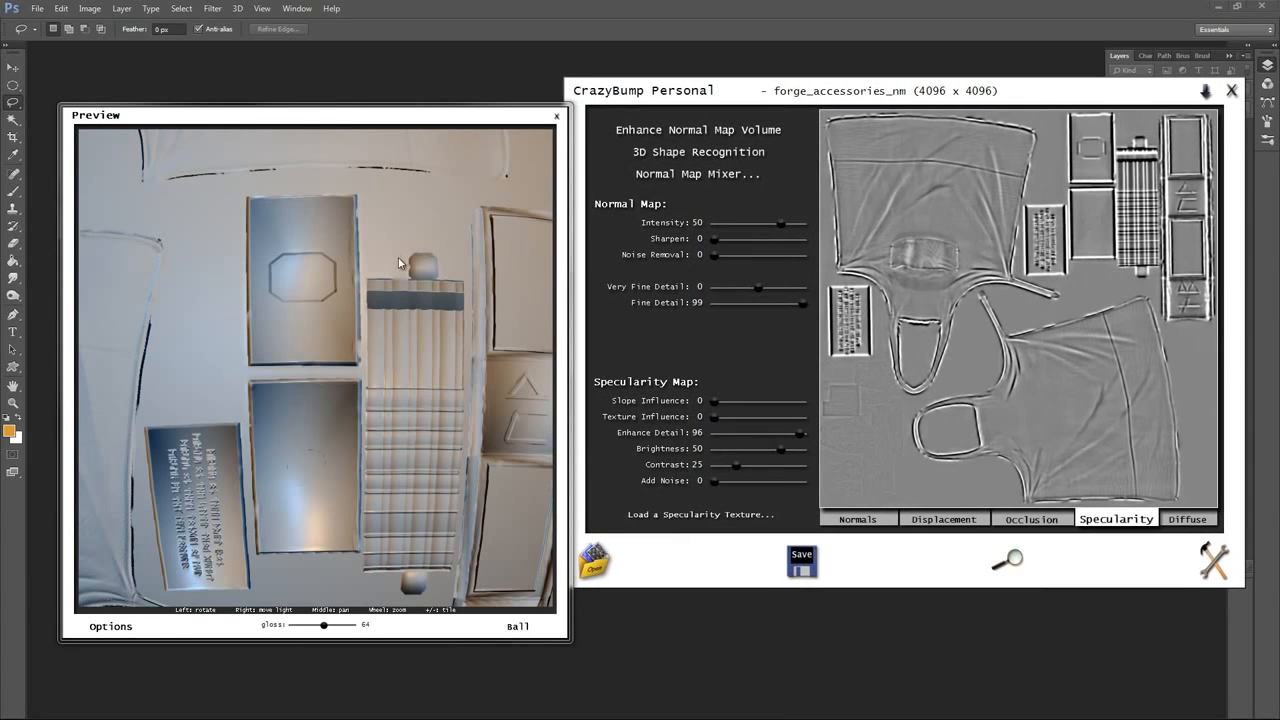
pyautogui.moveTo(470, 320); pyautogui.dragTo(374, 214)
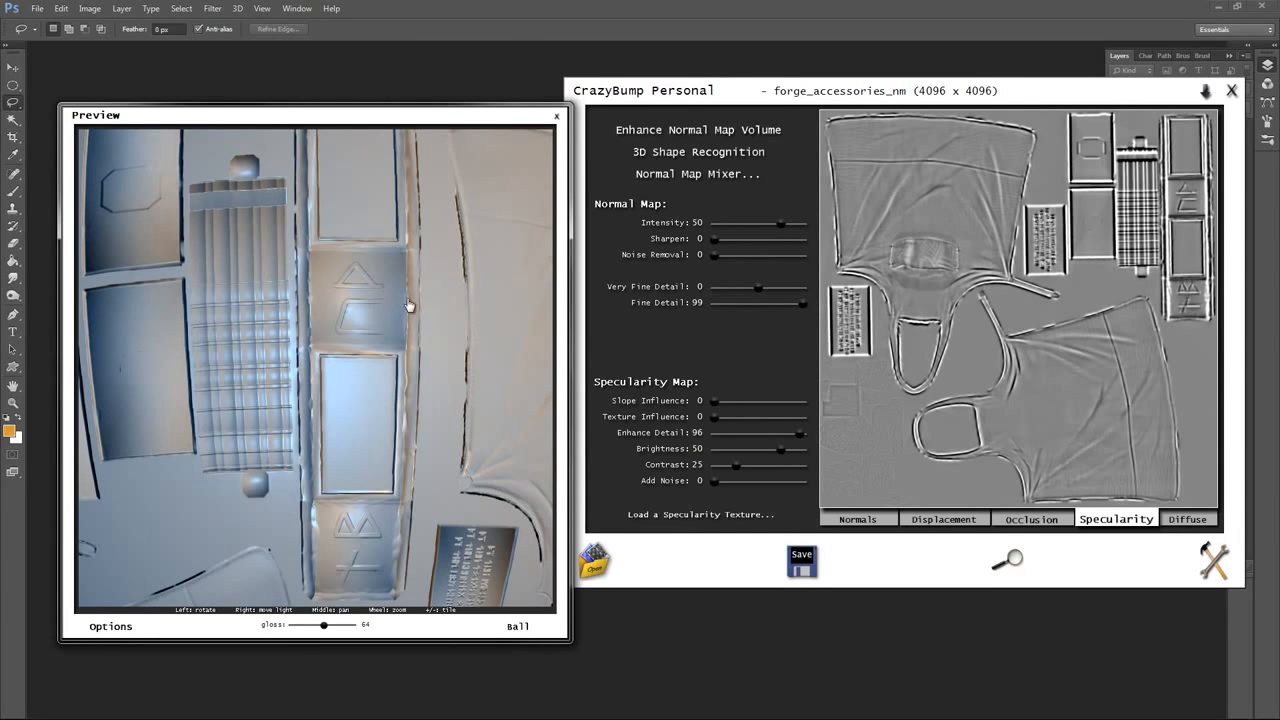
pyautogui.moveTo(408, 305); pyautogui.dragTo(315, 302)
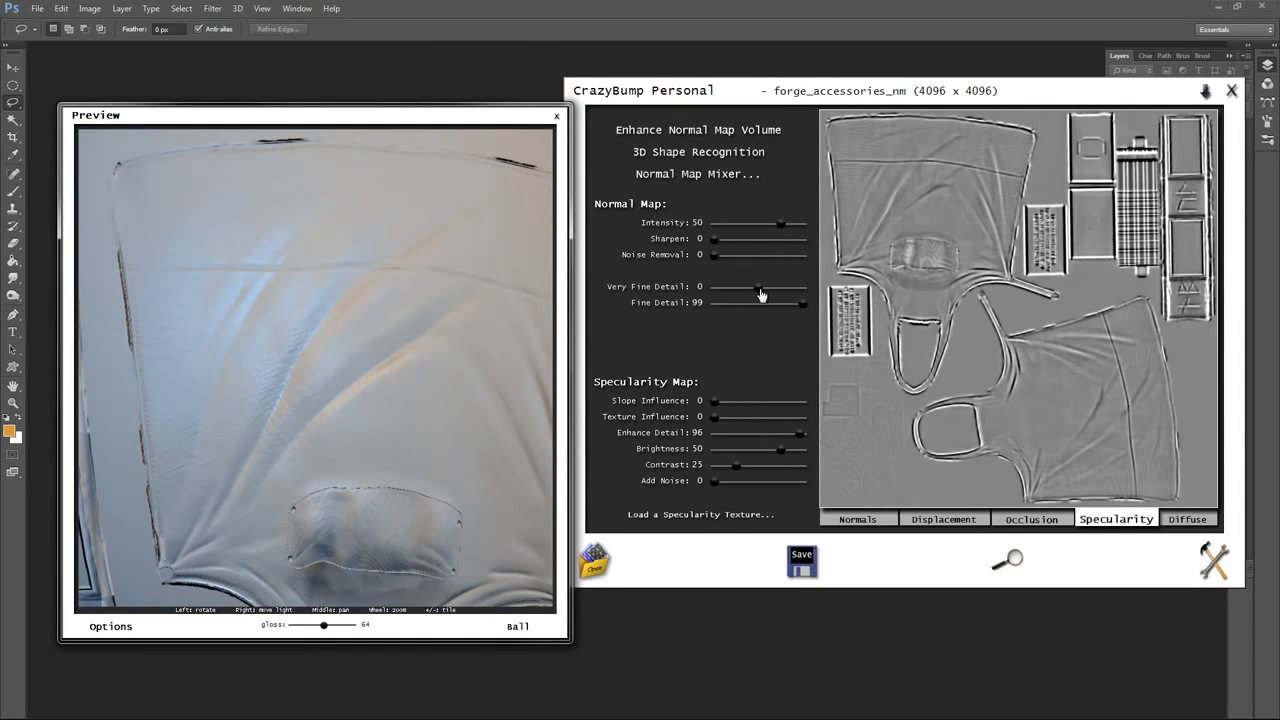
# Set the normal map's Very Fine Detail to 50 and the specularity map's Enhance Detail to 87 and Brightness to 39, and raise its Contrast
pyautogui.moveTo(762, 294); pyautogui.dragTo(806, 293)
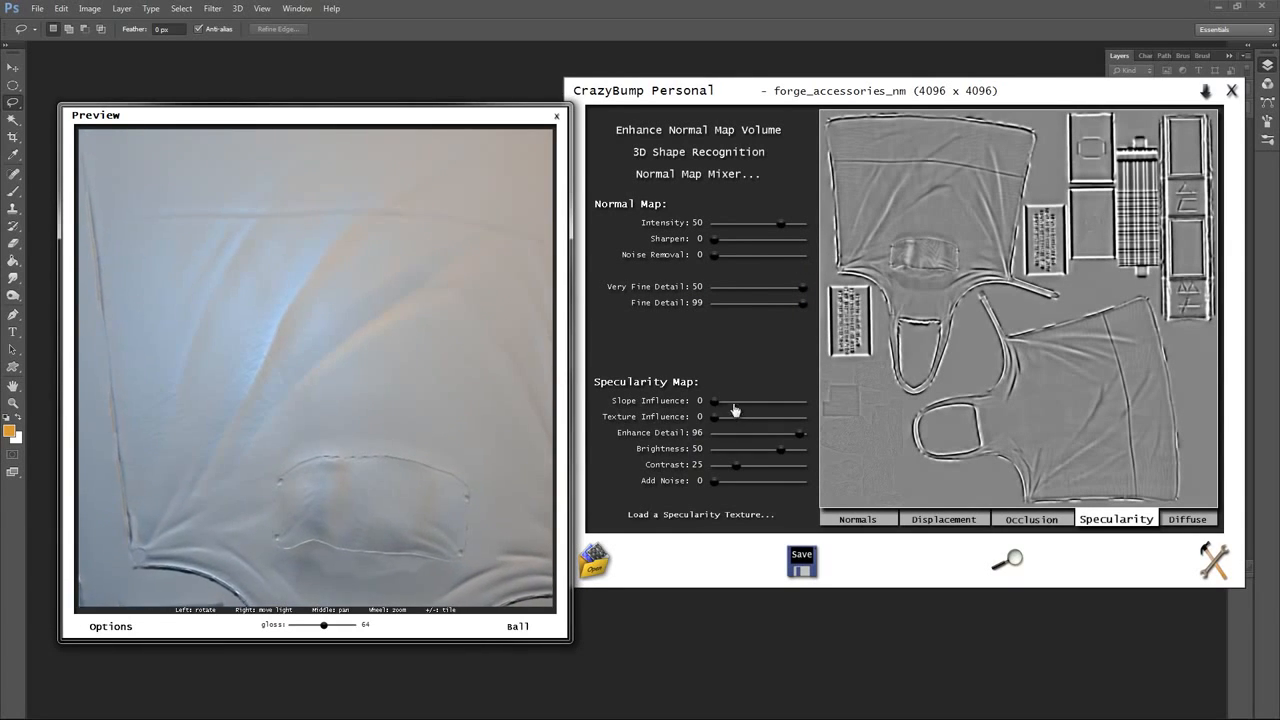
pyautogui.moveTo(800, 438); pyautogui.dragTo(795, 440)
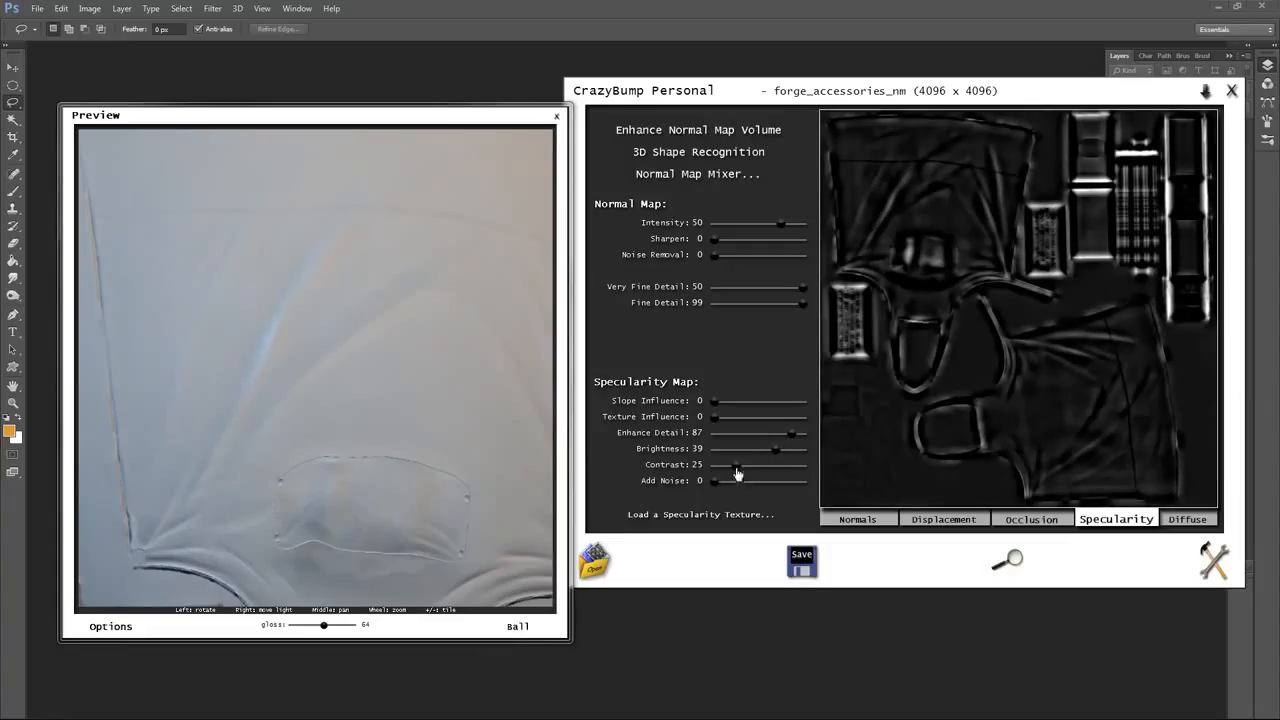
pyautogui.moveTo(748, 470); pyautogui.dragTo(778, 457)
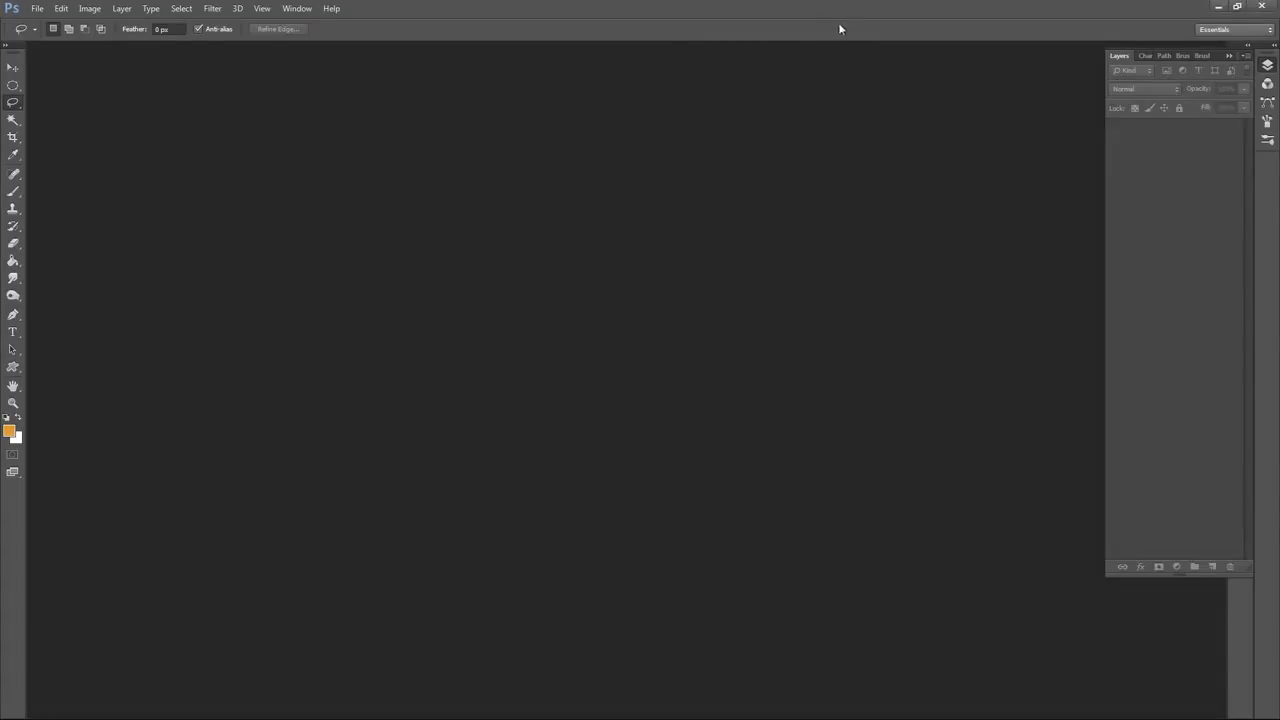
# Switch to Photoshop and open forge_accessories.png, forge_head_dm.png, forge_lowertorso_dm.png and forge_upperbody_dm.png together
pyautogui.click(37, 8)
pyautogui.click(60, 31)
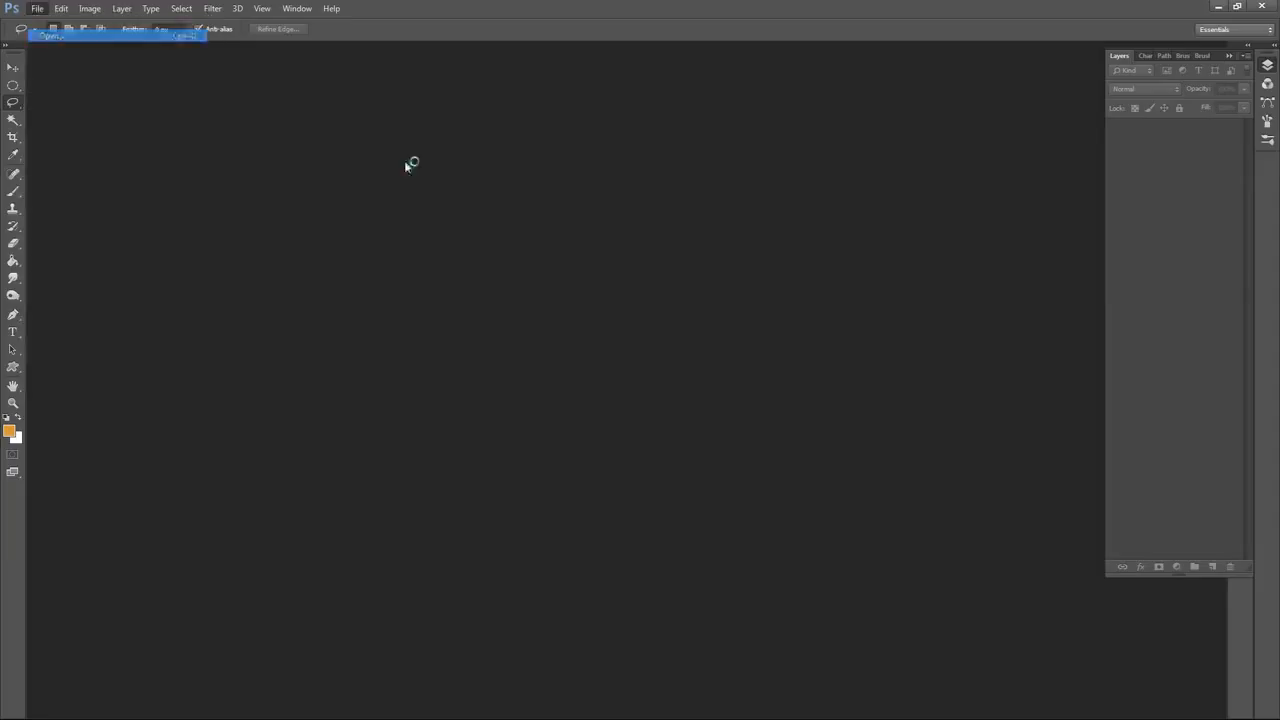
pyautogui.click(593, 232)
pyautogui.keyDown('ctrl'); pyautogui.click(743, 232); pyautogui.keyUp('ctrl')
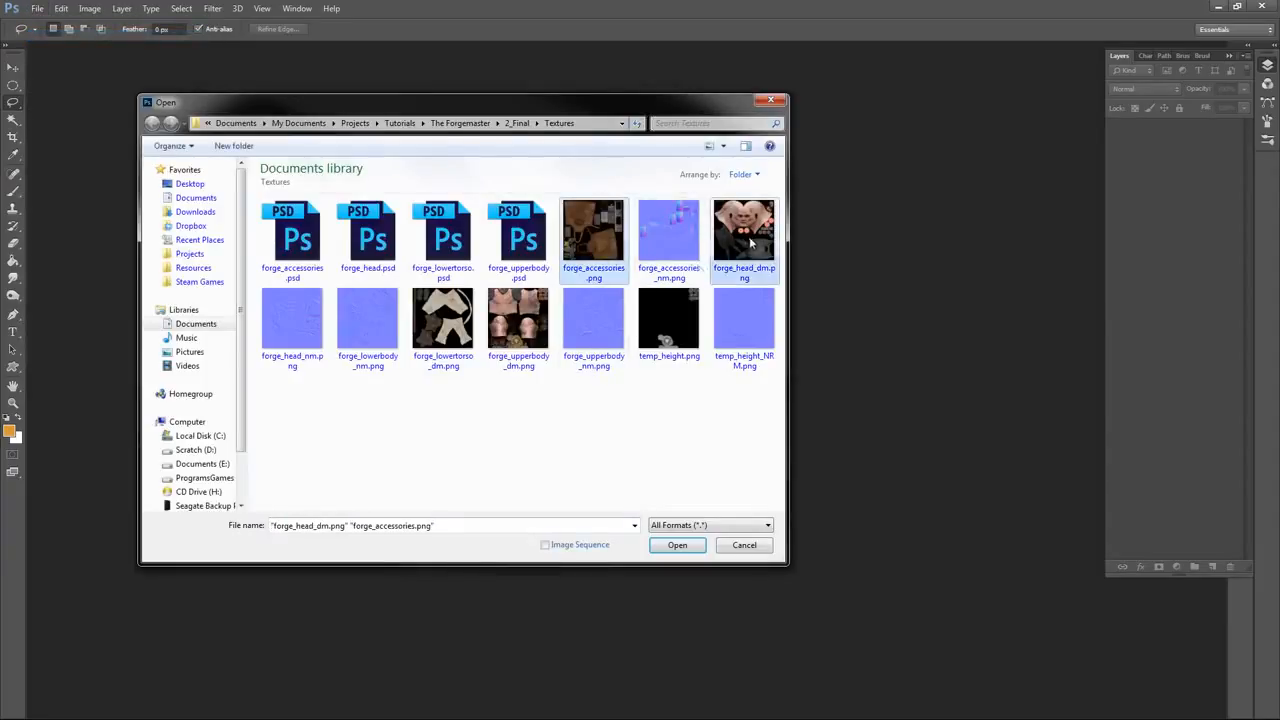
pyautogui.keyDown('ctrl'); pyautogui.click(437, 316); pyautogui.keyUp('ctrl')
pyautogui.keyDown('ctrl'); pyautogui.click(525, 322); pyautogui.keyUp('ctrl')
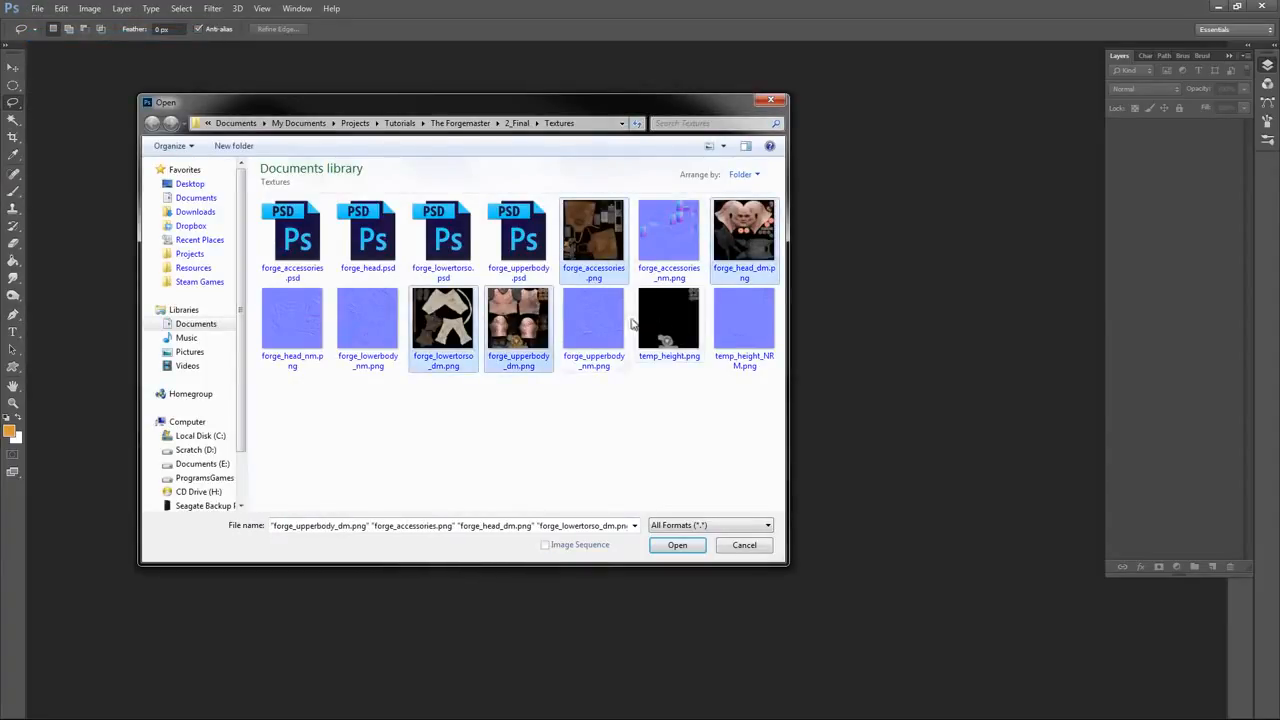
pyautogui.click(660, 547)
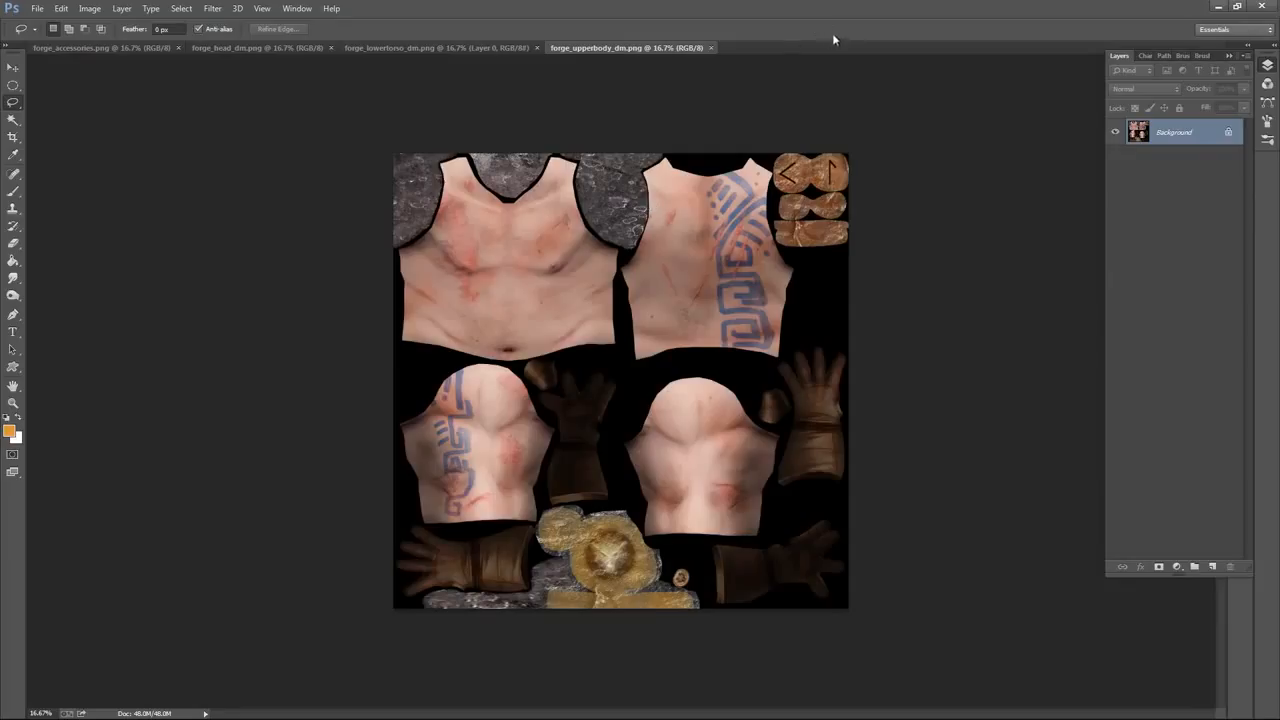
# Desaturate the upper body diffuse texture, forge_upperbody_dm.png
pyautogui.click(61, 9)
pyautogui.moveTo(89, 8)
pyautogui.moveTo(143, 47)
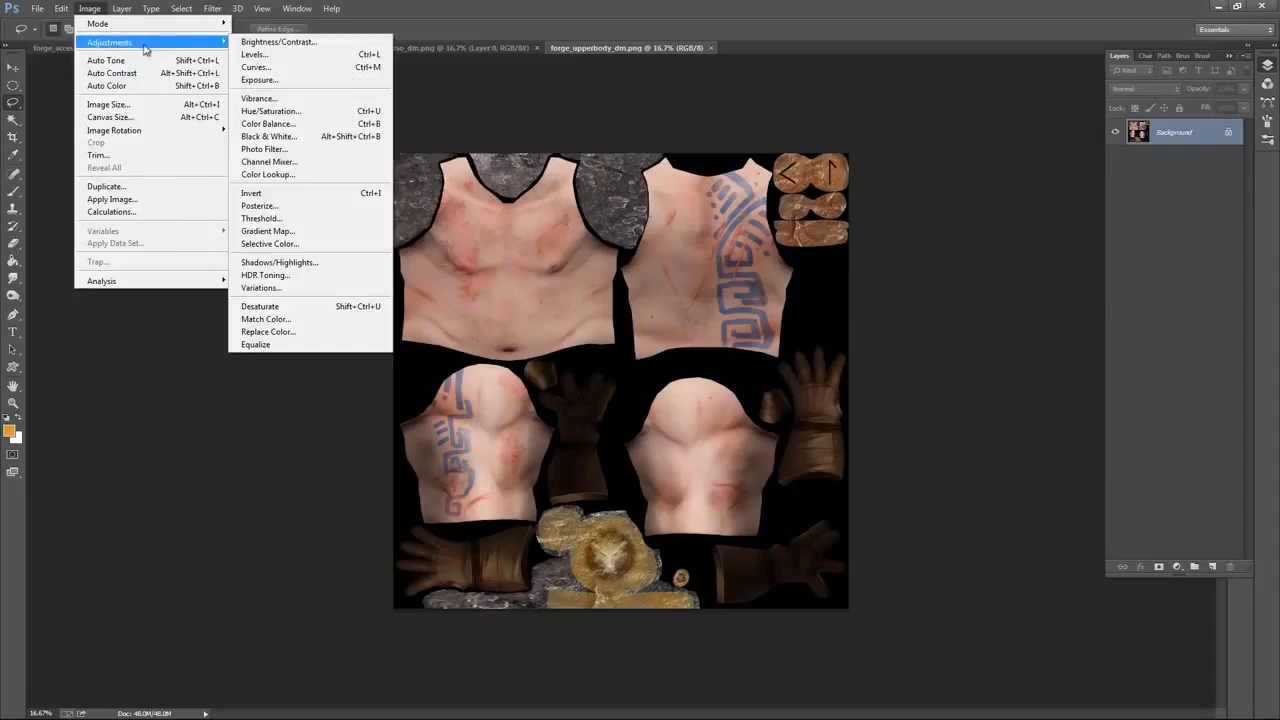
pyautogui.click(300, 306)
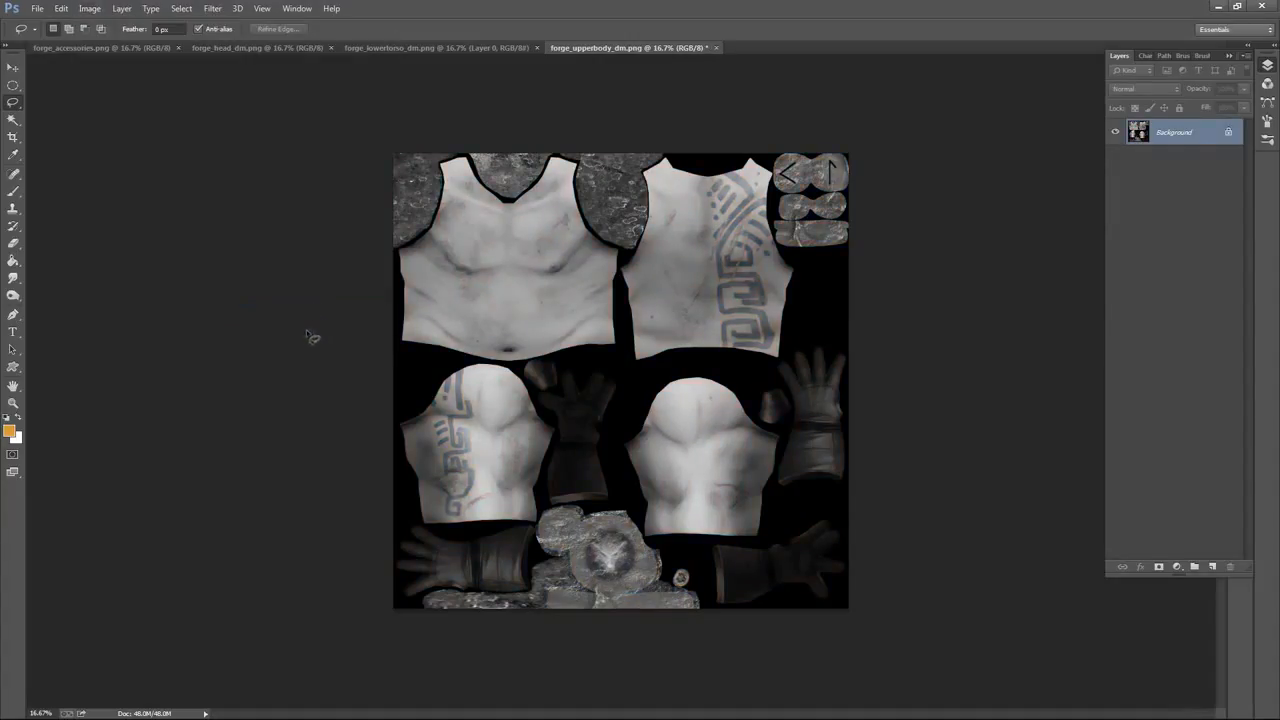
# Desaturate the lower torso diffuse texture, forge_lowertorso_dm.png
pyautogui.click(410, 47)
pyautogui.click(61, 8)
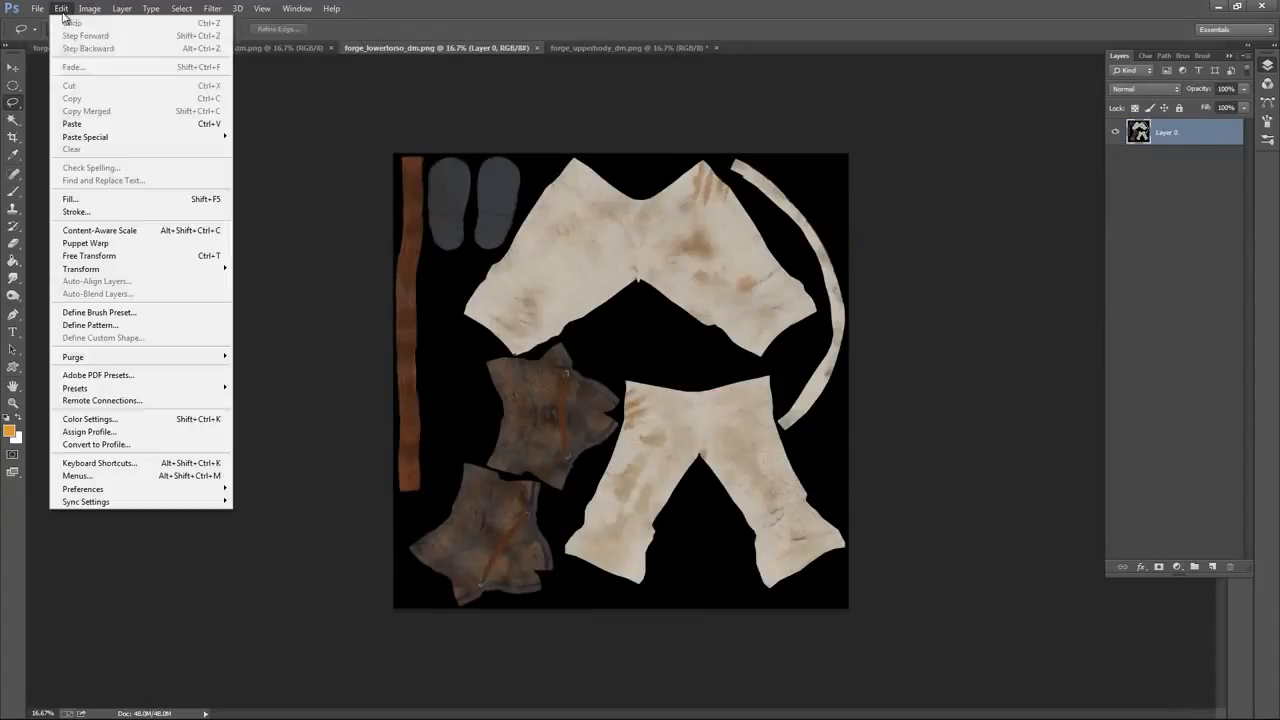
pyautogui.moveTo(89, 8)
pyautogui.moveTo(143, 42)
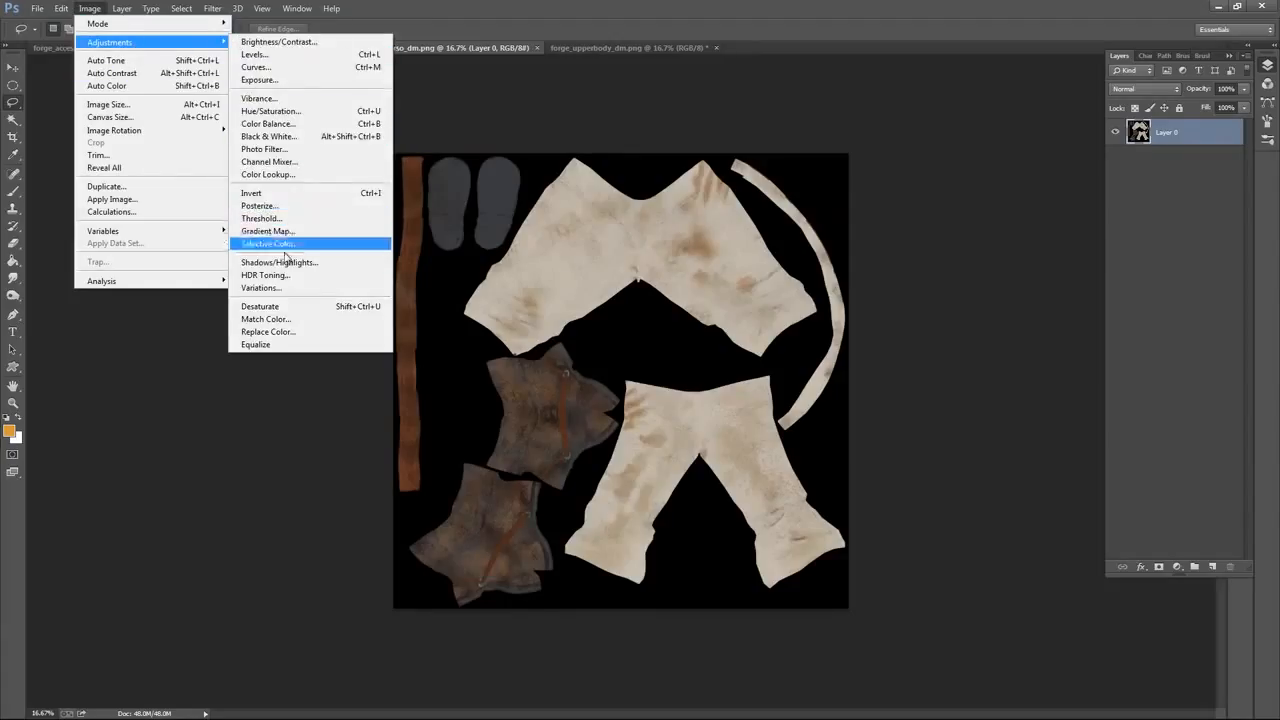
pyautogui.click(276, 307)
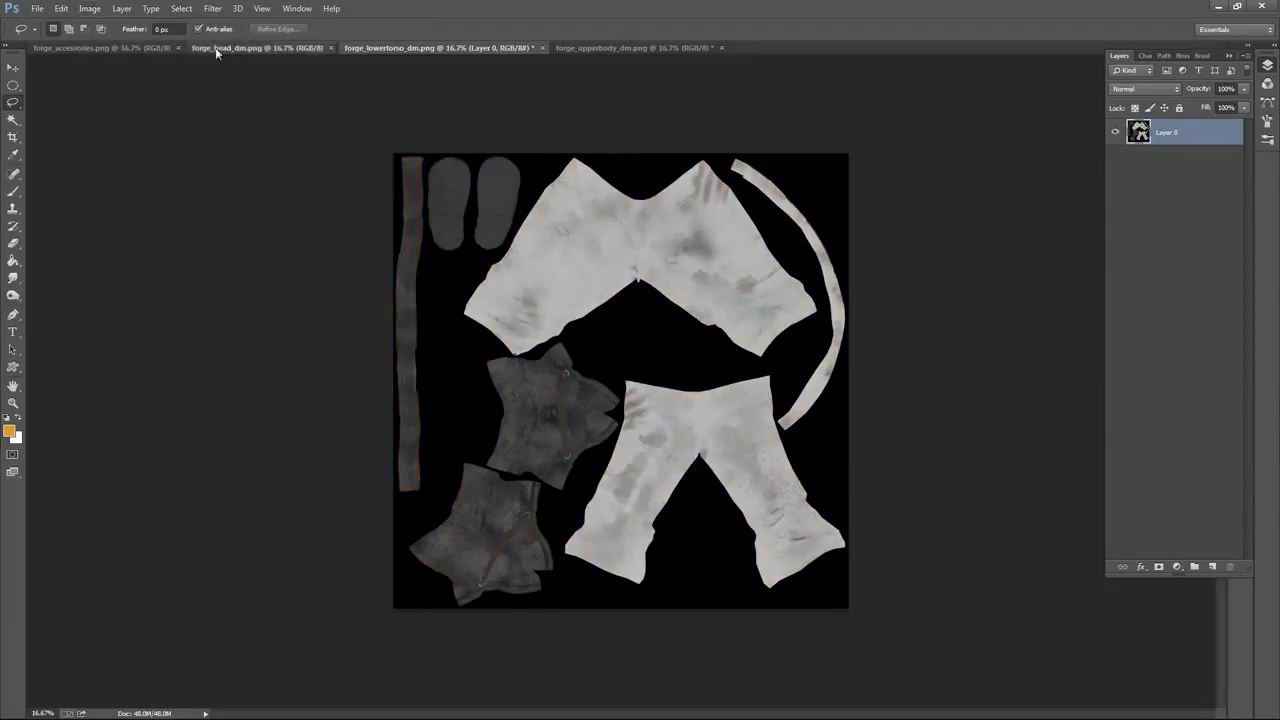
# Desaturate the head diffuse texture, forge_head_dm.png
pyautogui.click(258, 48)
pyautogui.click(89, 8)
pyautogui.moveTo(150, 42)
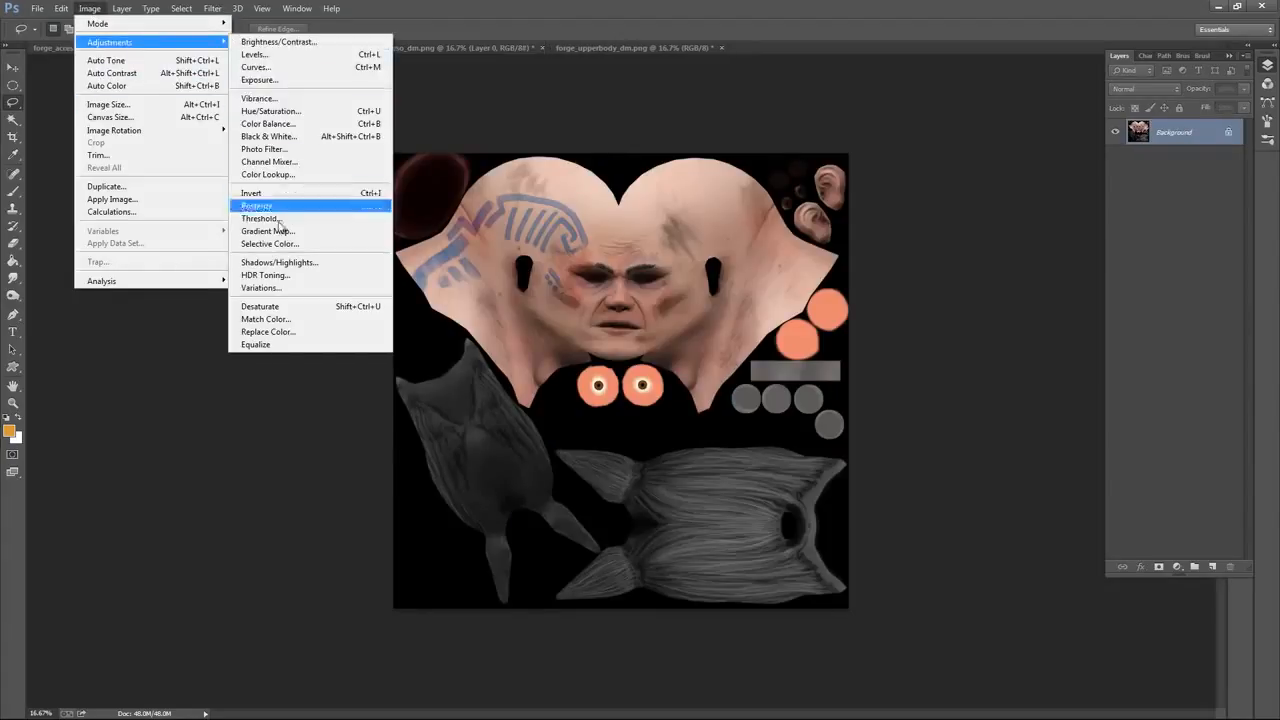
pyautogui.click(270, 307)
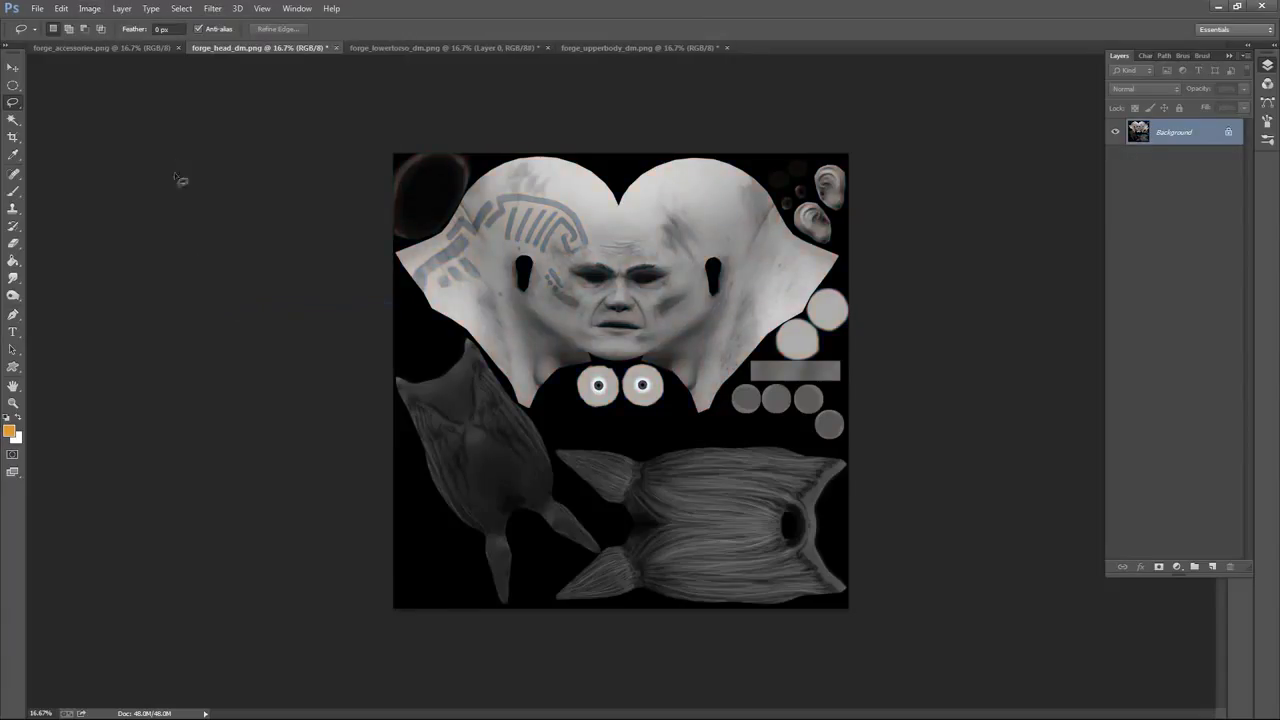
# Desaturate the accessories texture, forge_accessories.png
pyautogui.click(137, 48)
pyautogui.click(89, 8)
pyautogui.moveTo(130, 45)
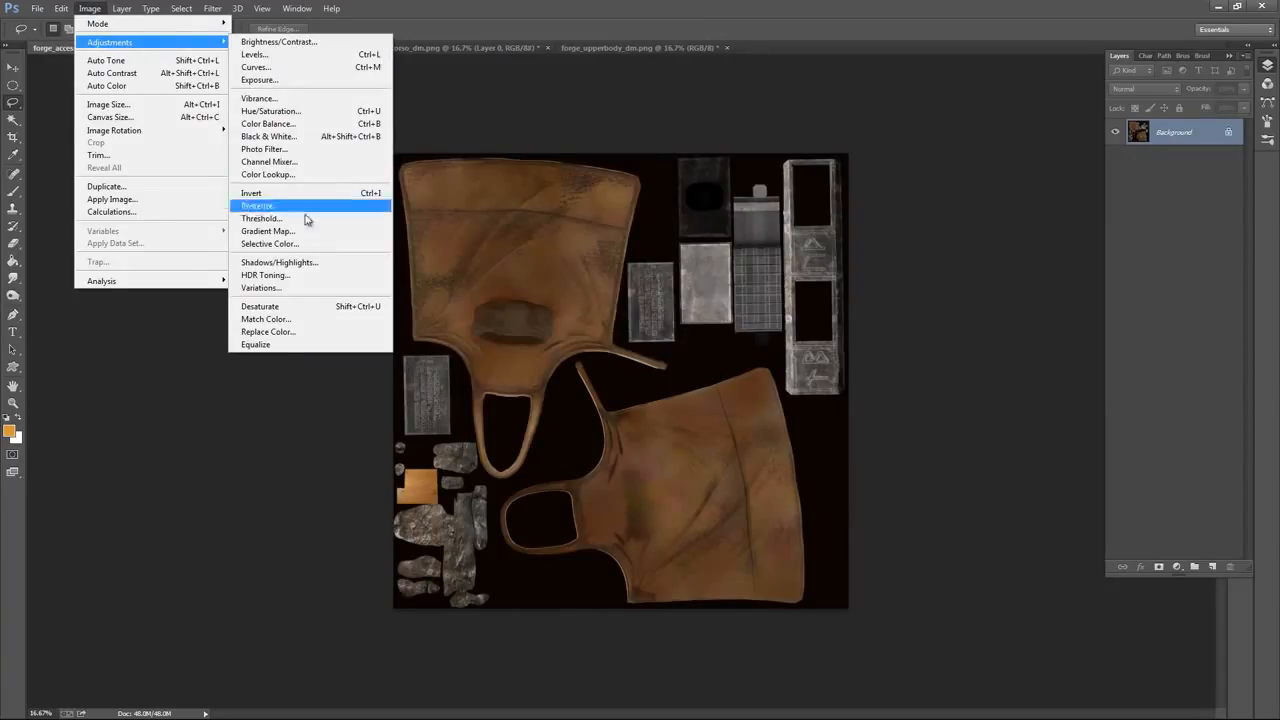
pyautogui.click(270, 306)
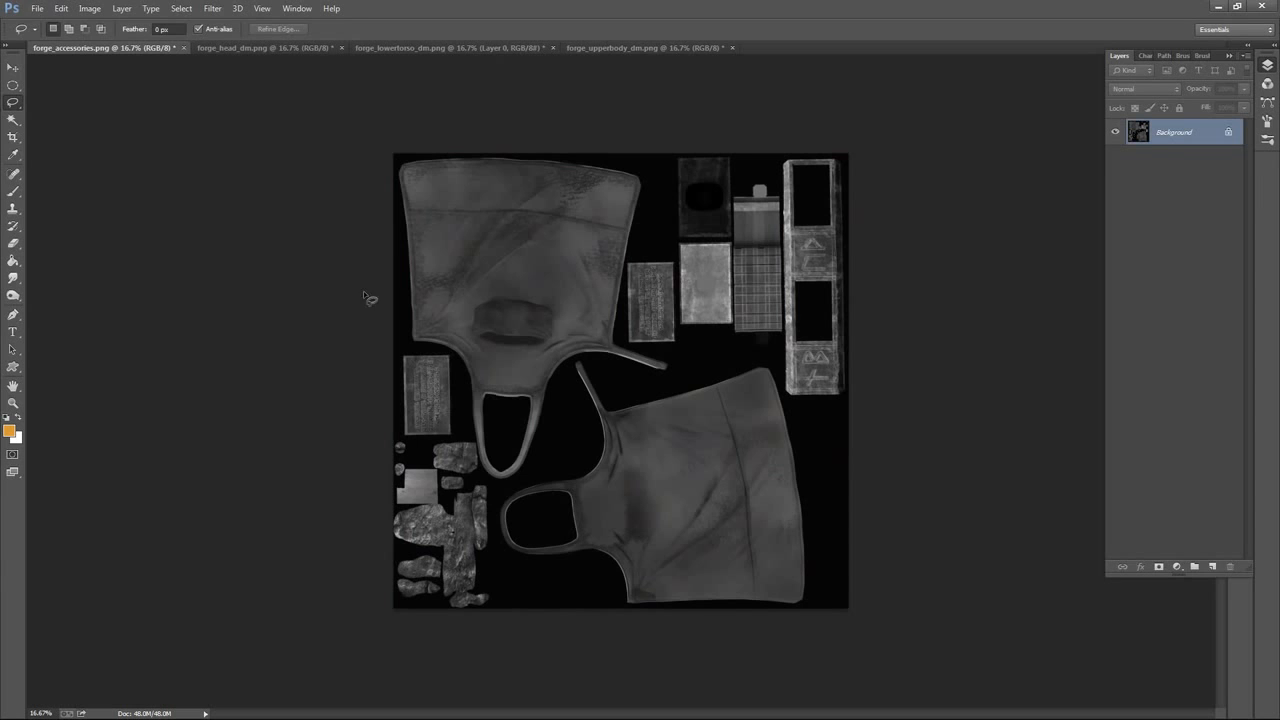
# Return to forge_upperbody_dm.png and duplicate its Background layer
pyautogui.click(701, 48)
pyautogui.press('z')
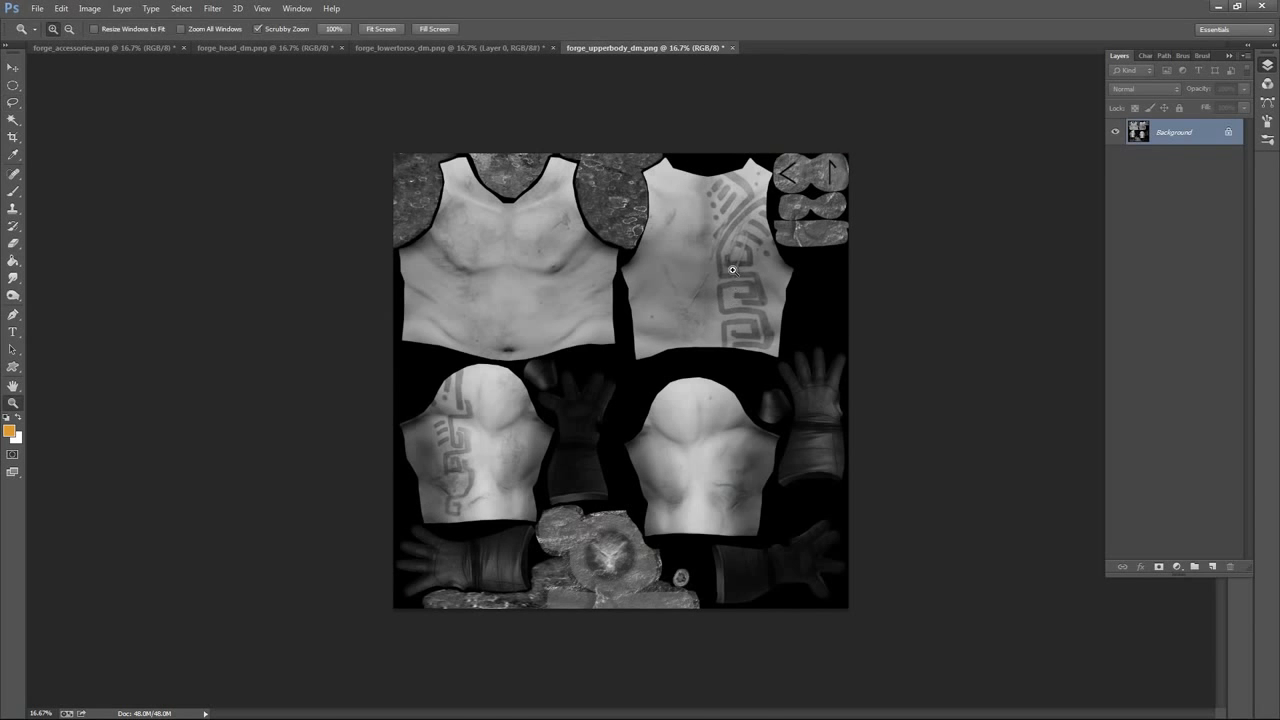
pyautogui.moveTo(740, 270); pyautogui.dragTo(829, 263)
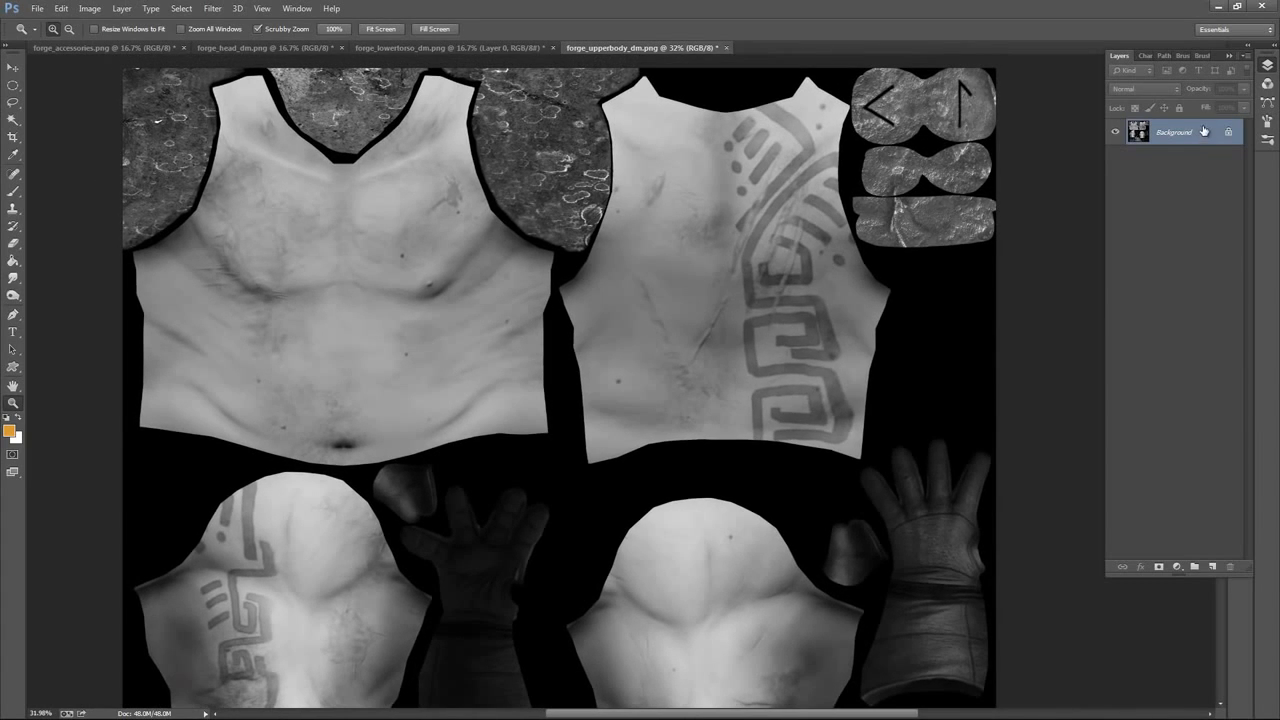
pyautogui.moveTo(1204, 131); pyautogui.dragTo(1212, 566)
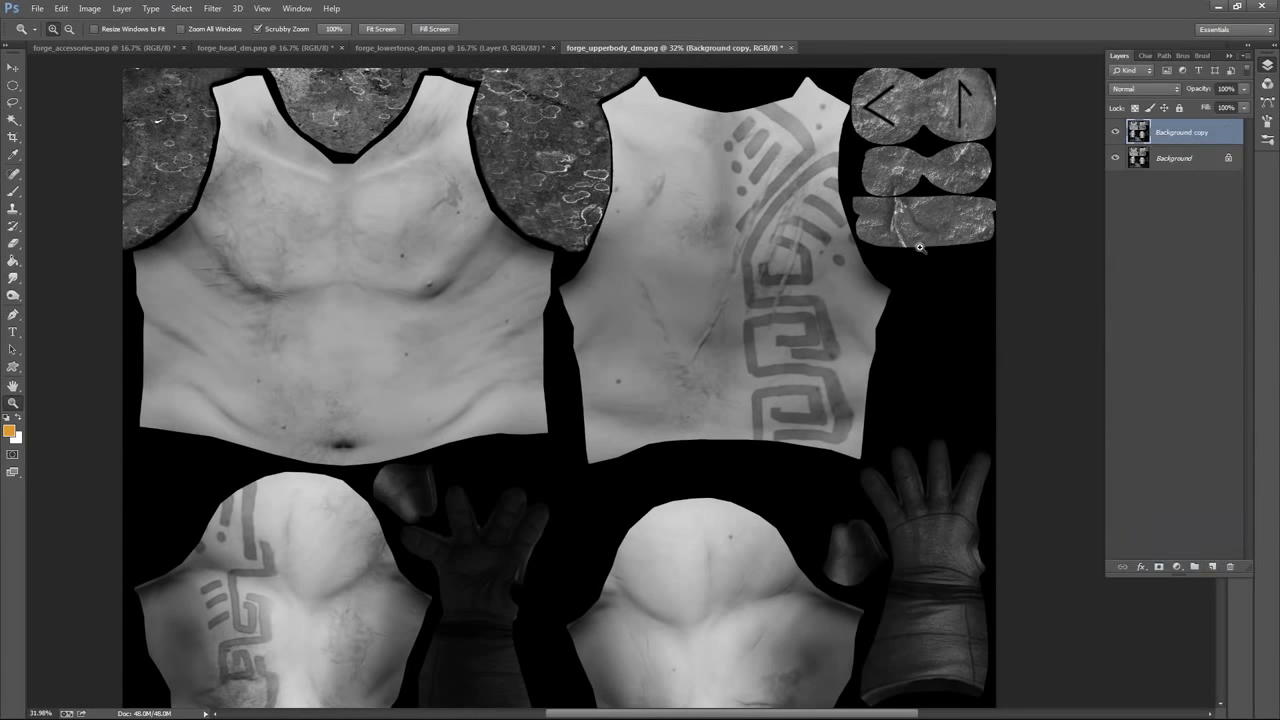
pyautogui.moveTo(910, 249); pyautogui.dragTo(882, 237)
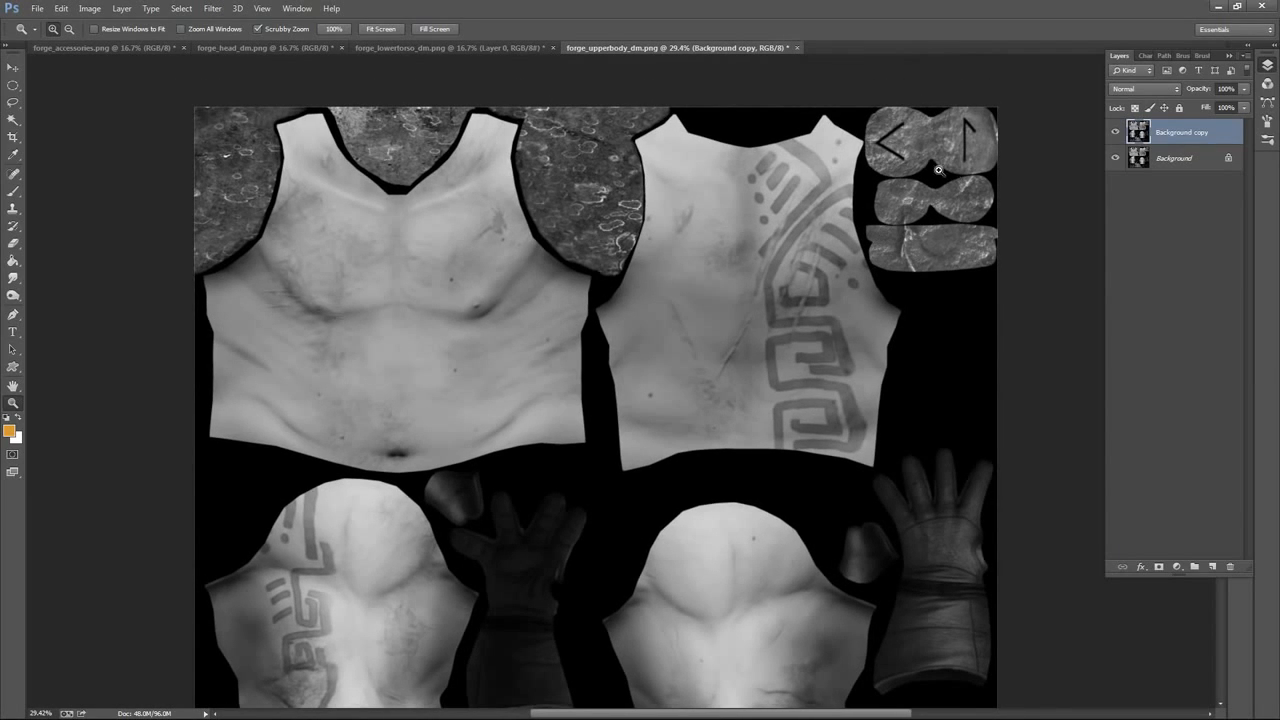
pyautogui.moveTo(902, 274); pyautogui.dragTo(770, 282)
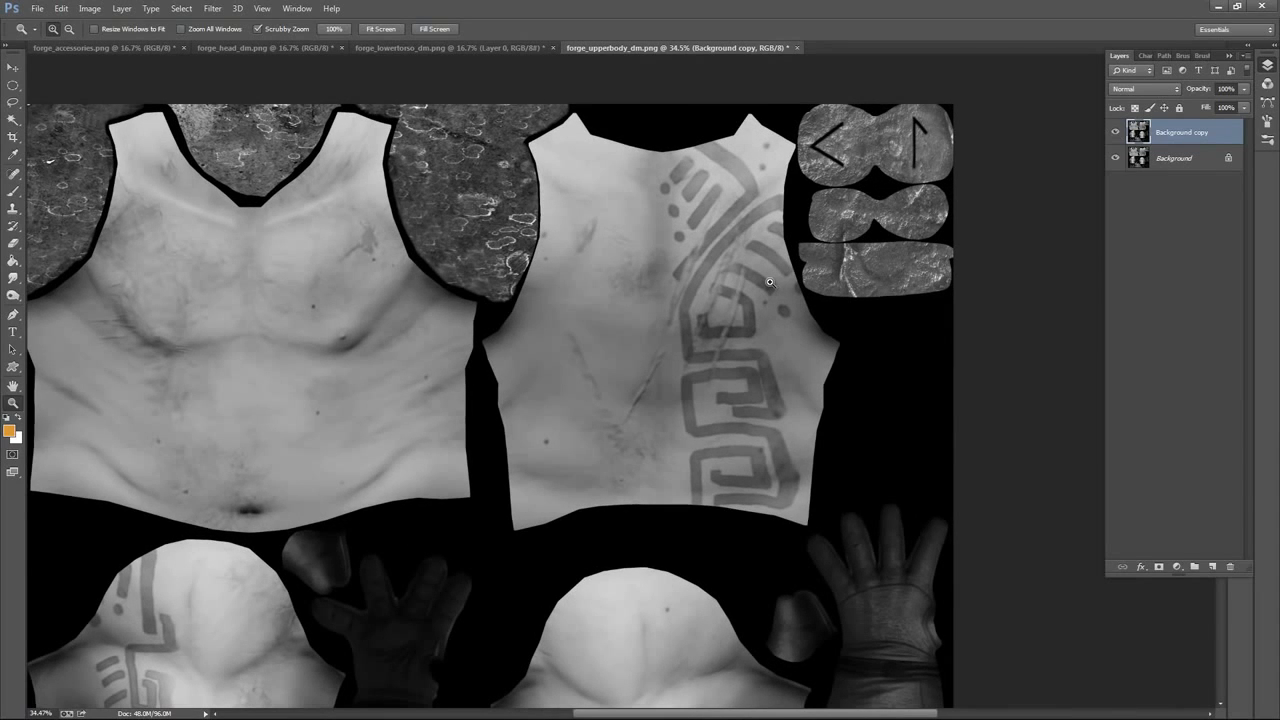
# Try a harsh Levels adjustment on the Background copy layer, with input levels of 105, 0.48 and 163
pyautogui.click(121, 9)
pyautogui.moveTo(90, 9)
pyautogui.moveTo(142, 44)
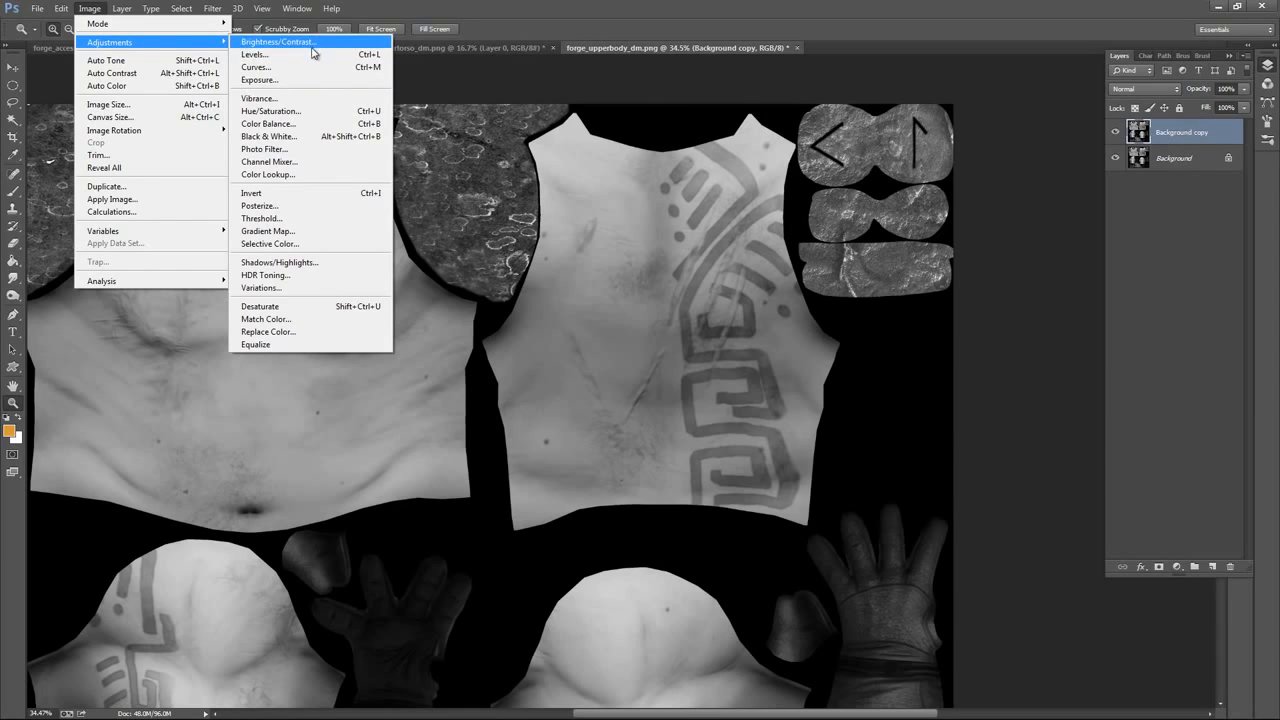
pyautogui.click(310, 57)
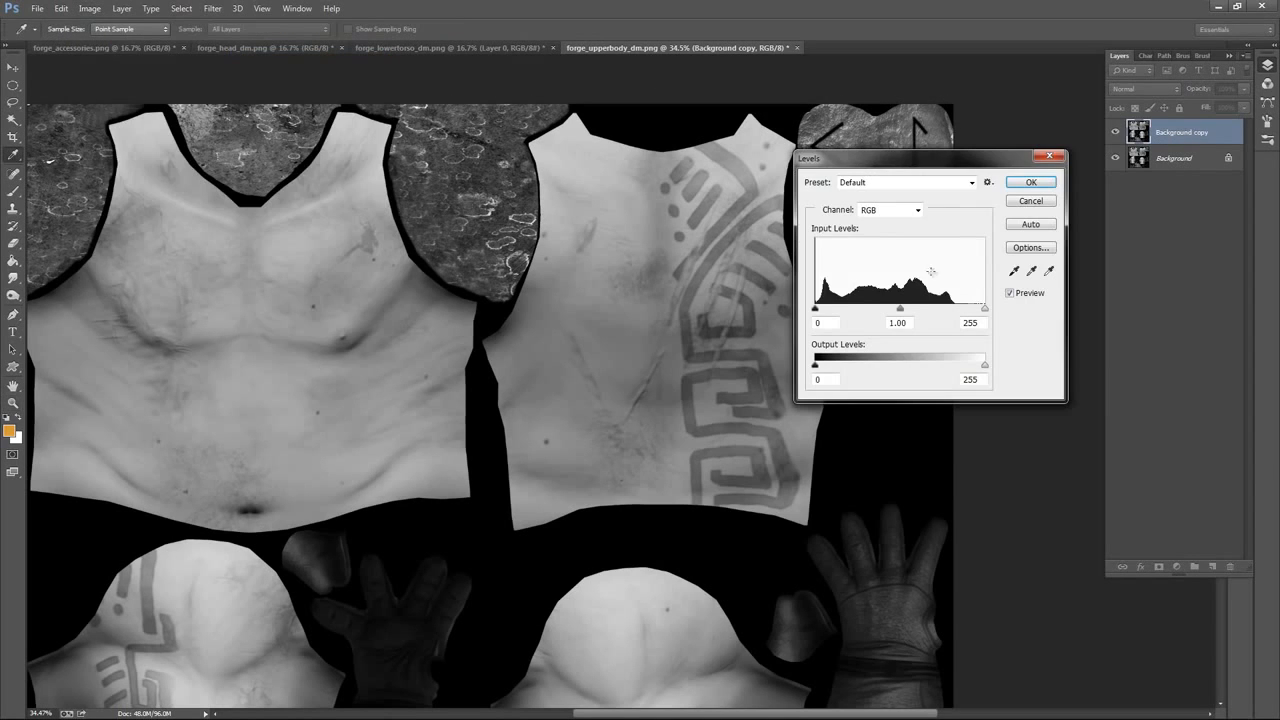
pyautogui.moveTo(901, 313); pyautogui.dragTo(929, 311)
pyautogui.moveTo(817, 313); pyautogui.dragTo(870, 317)
pyautogui.moveTo(885, 314)
pyautogui.mouseDown()
pyautogui.moveTo(912, 314)
pyautogui.moveTo(884, 316)
pyautogui.mouseUp()
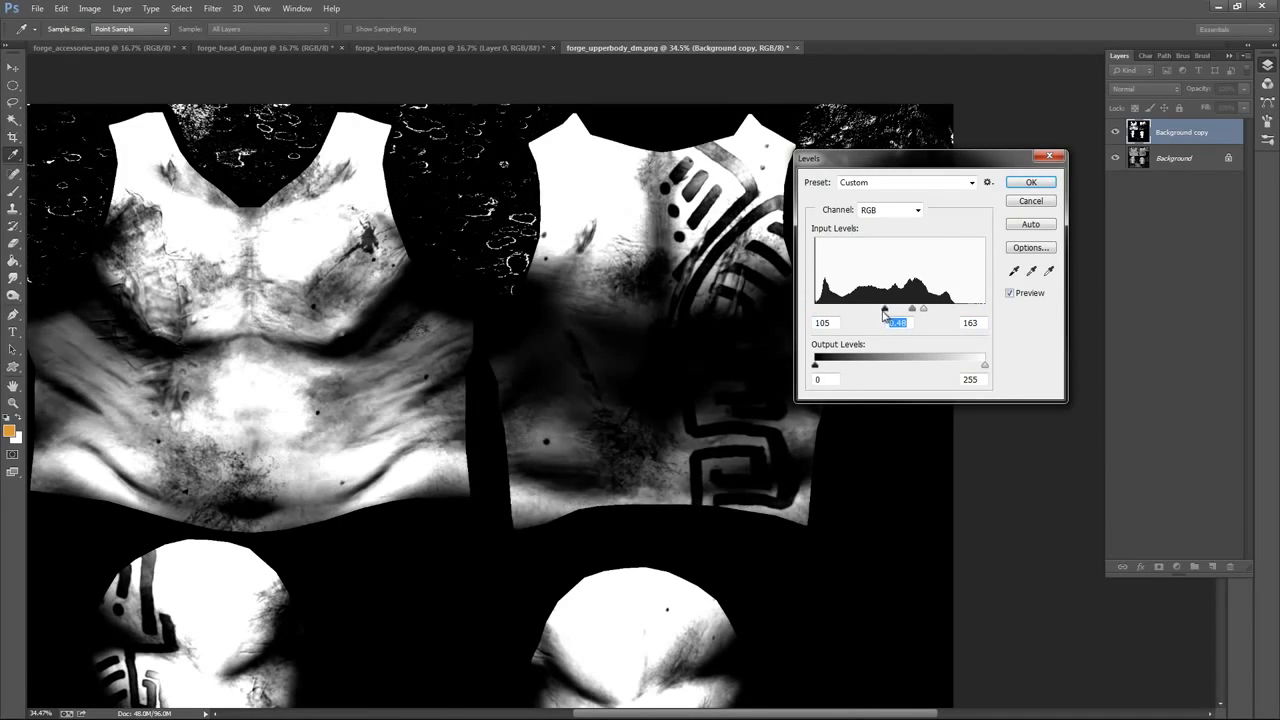
pyautogui.click(1046, 202)
pyautogui.press('z')
# Try the High Pass filter on the Background copy layer at several lower radii, then discard it
pyautogui.click(213, 9)
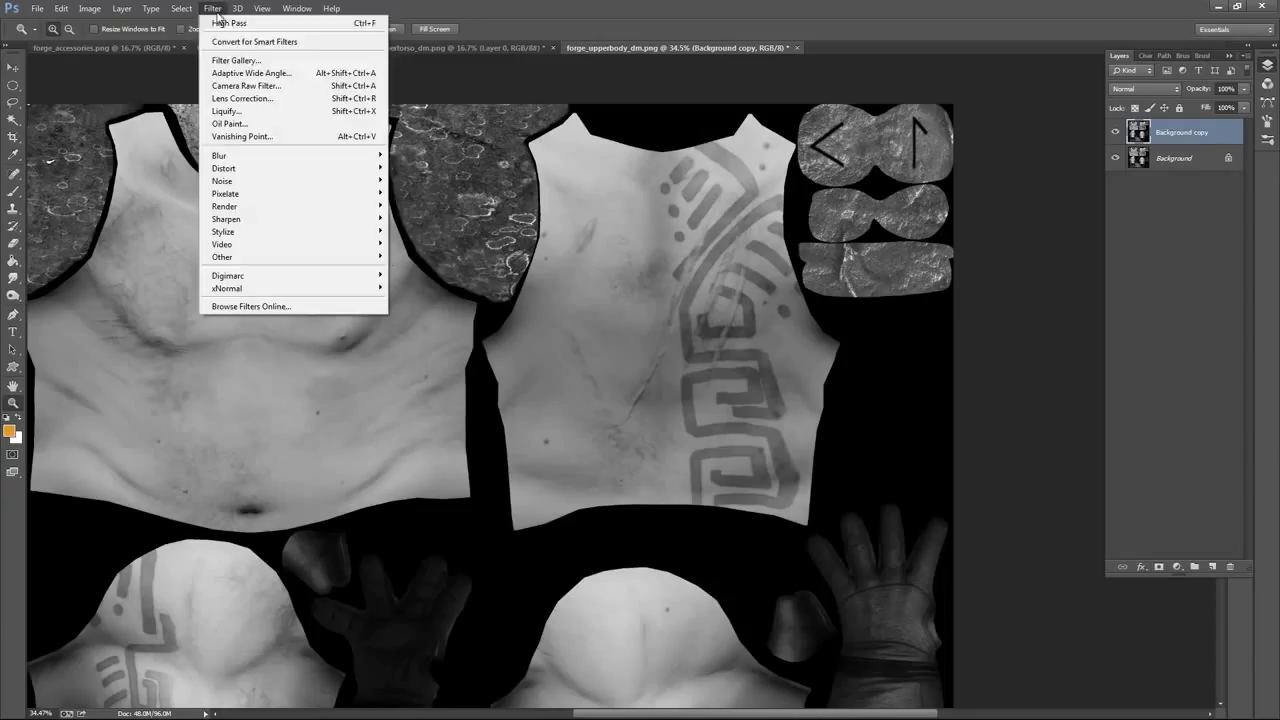
pyautogui.moveTo(252, 260)
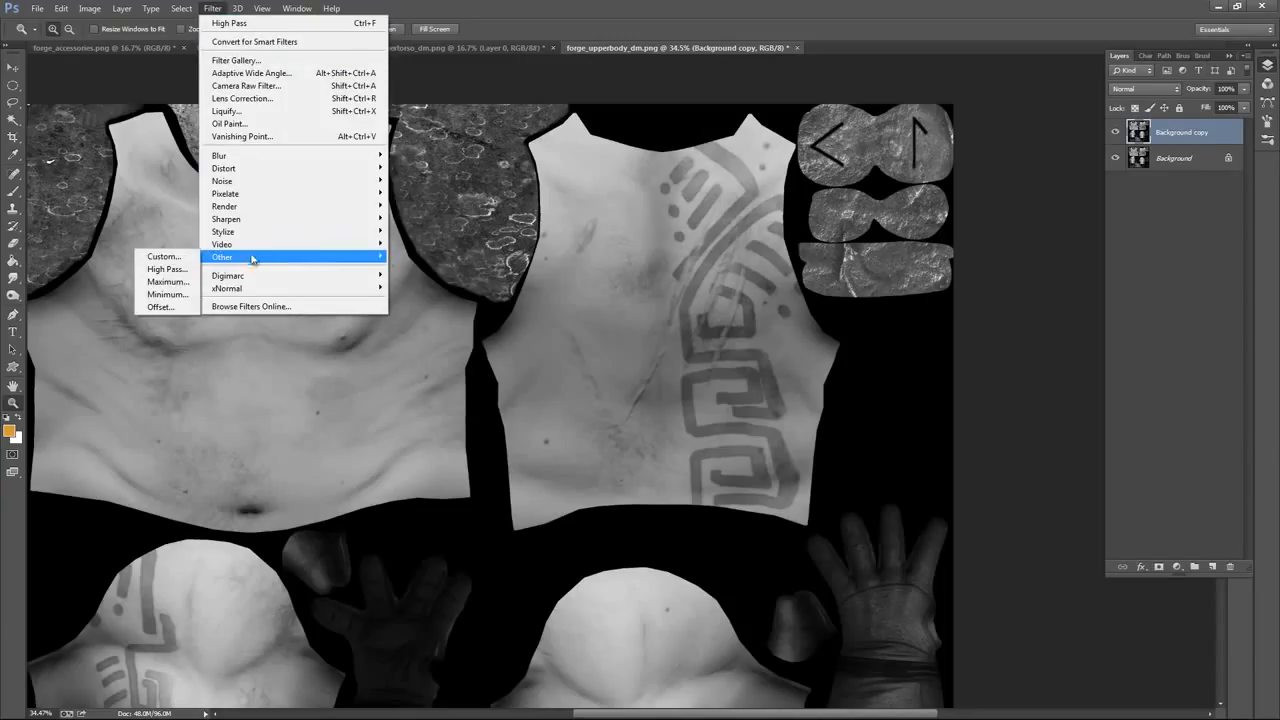
pyautogui.click(166, 269)
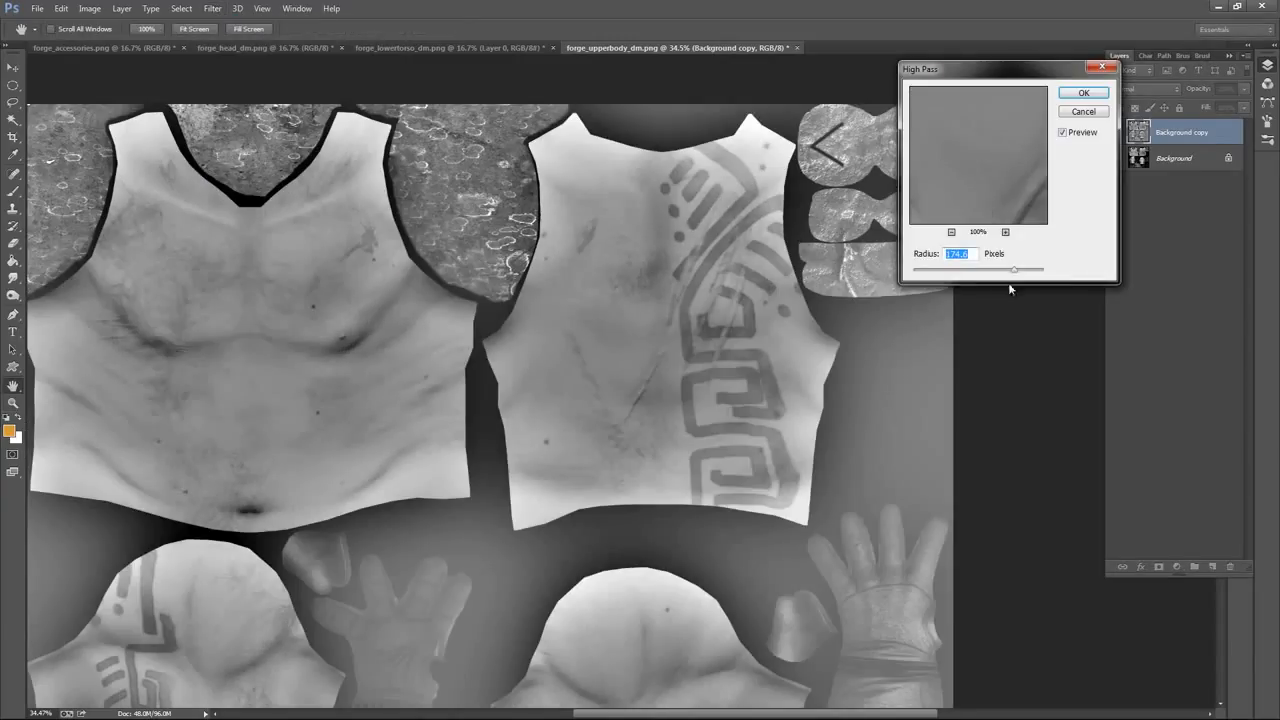
pyautogui.moveTo(1014, 270); pyautogui.dragTo(948, 280)
pyautogui.moveTo(945, 275); pyautogui.dragTo(968, 276)
pyautogui.click(1082, 111)
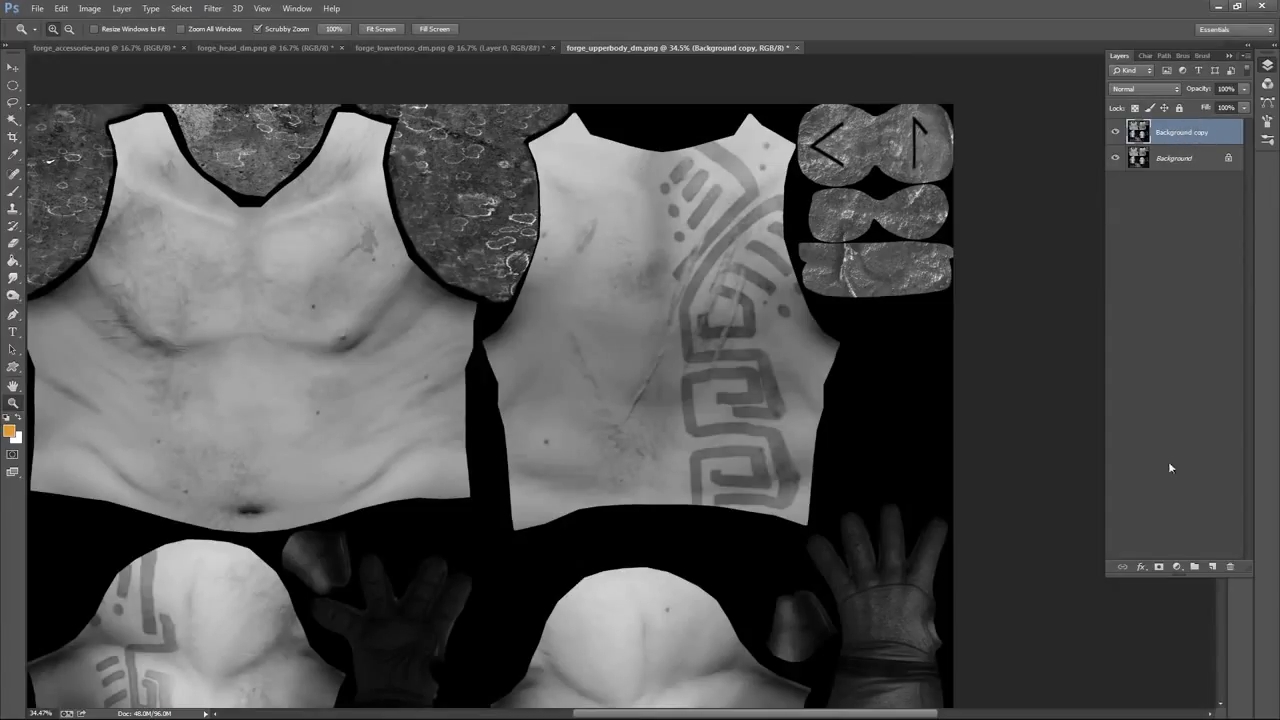
# Add an empty layer on top, and strongly darken the Background copy layer with a Brightness/Contrast adjustment
pyautogui.click(1212, 567)
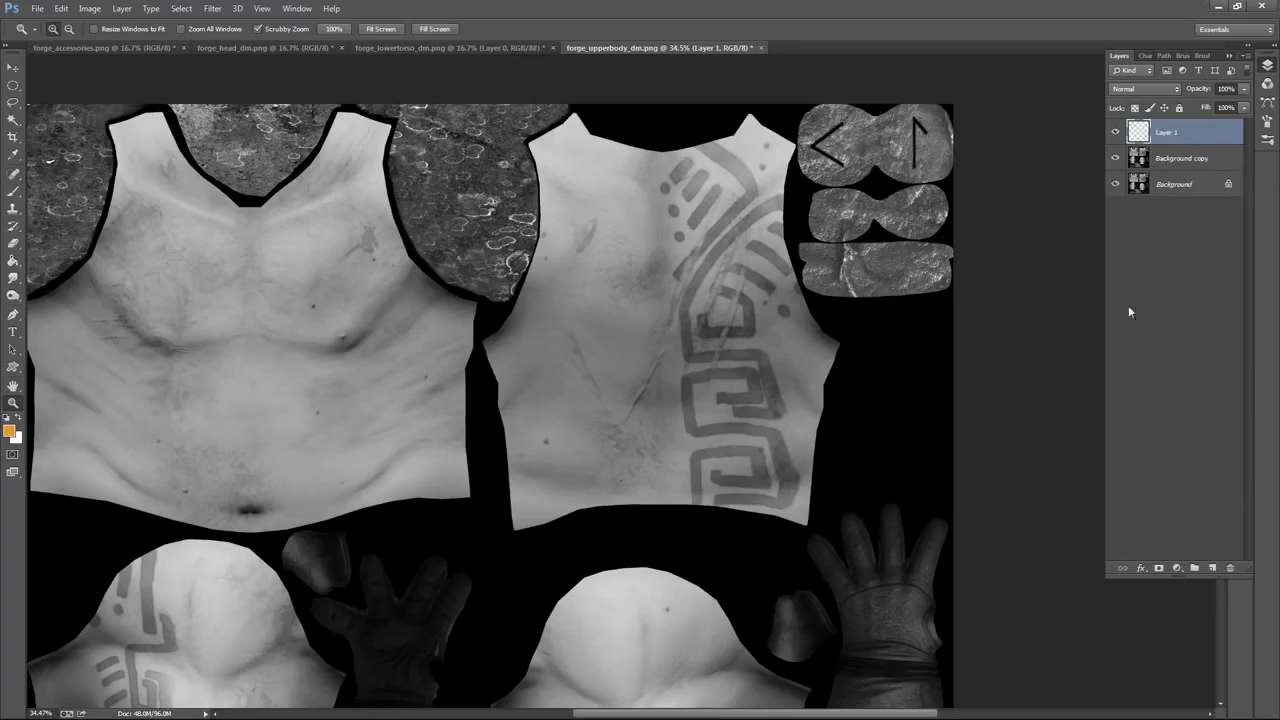
pyautogui.click(1190, 160)
pyautogui.click(89, 8)
pyautogui.moveTo(124, 43)
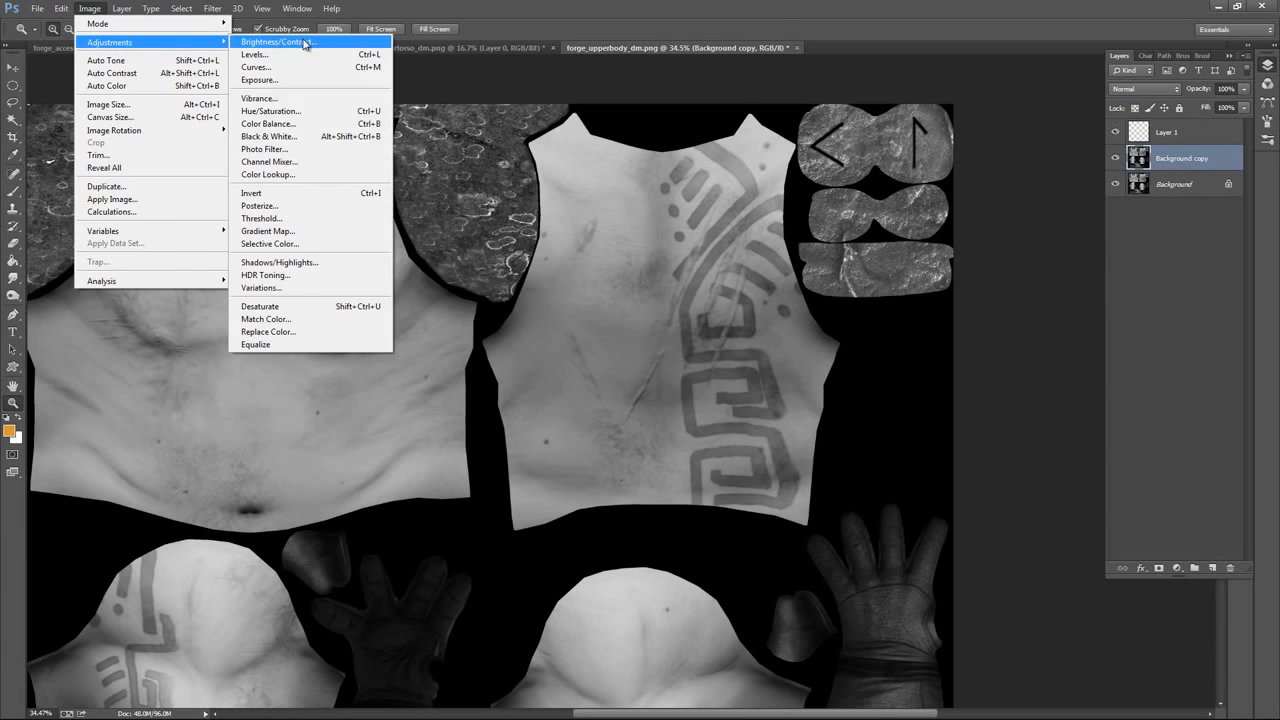
pyautogui.click(305, 44)
pyautogui.moveTo(817, 300); pyautogui.dragTo(750, 308)
pyautogui.click(922, 289)
pyautogui.press('z')
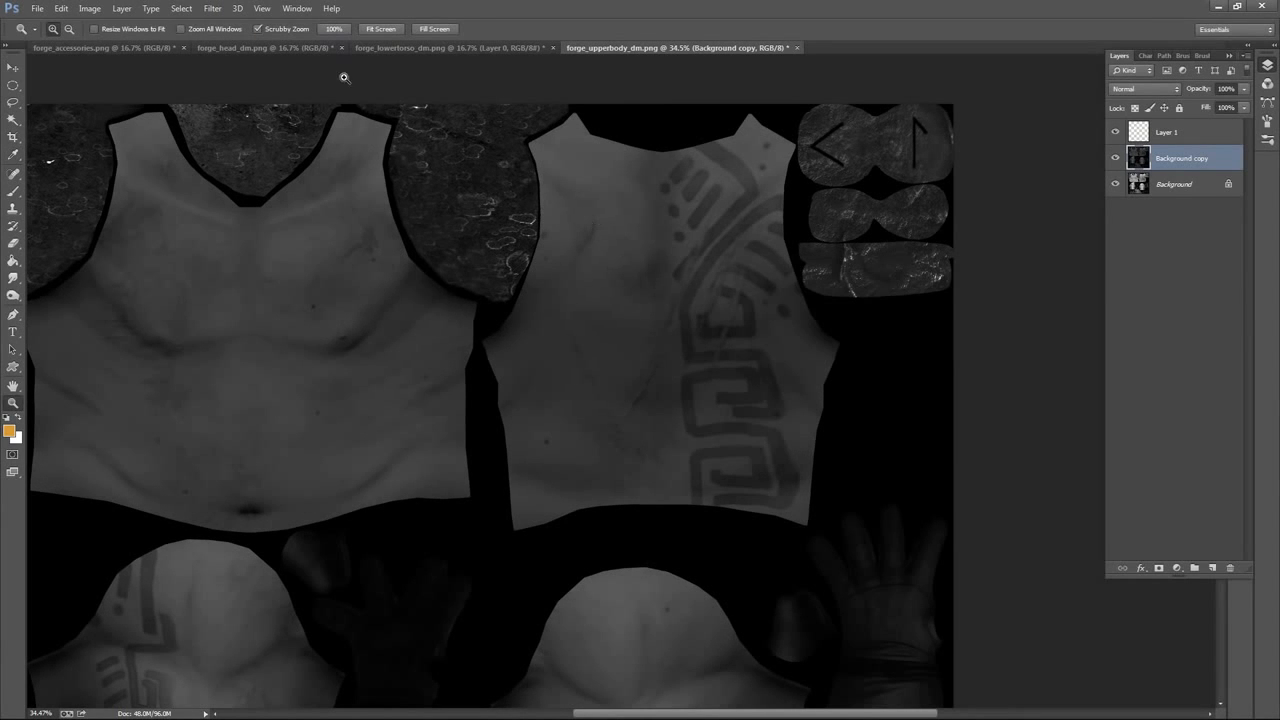
# Darken the Background copy layer a second time using Brightness/Contrast, with Brightness -150 and Contrast 6
pyautogui.click(89, 8)
pyautogui.moveTo(124, 43)
pyautogui.click(276, 44)
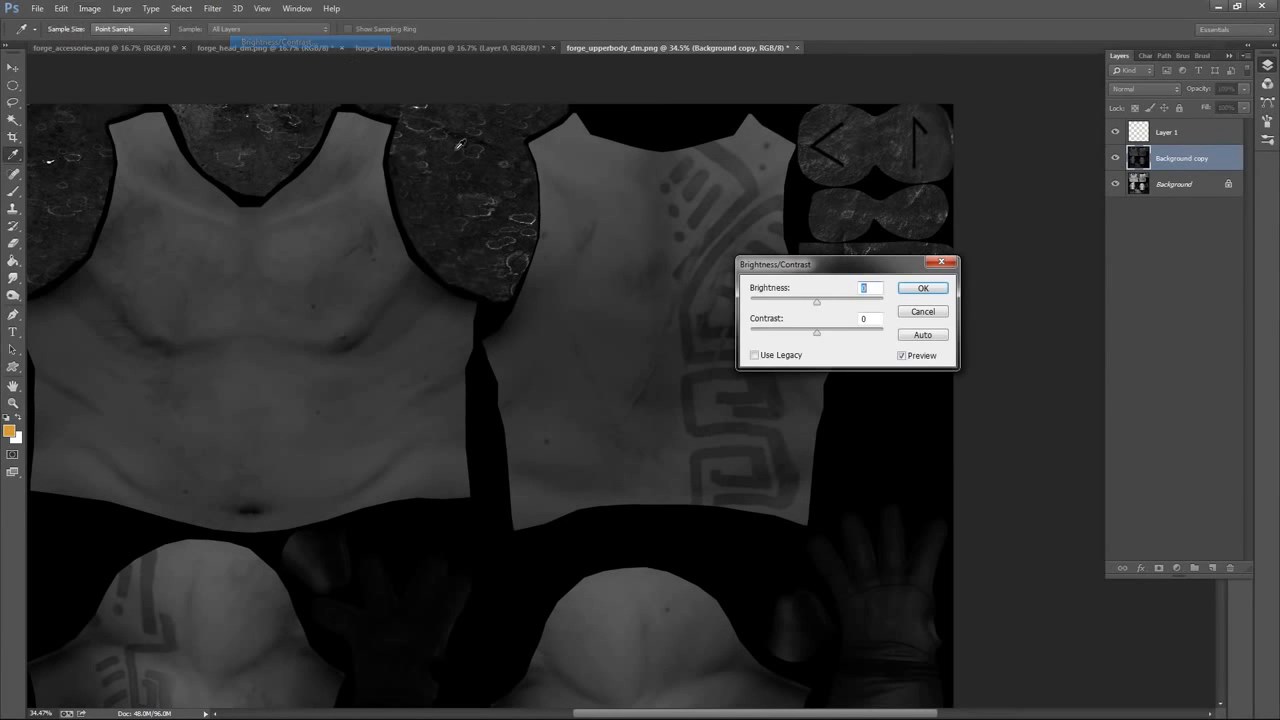
pyautogui.moveTo(817, 300); pyautogui.dragTo(752, 310)
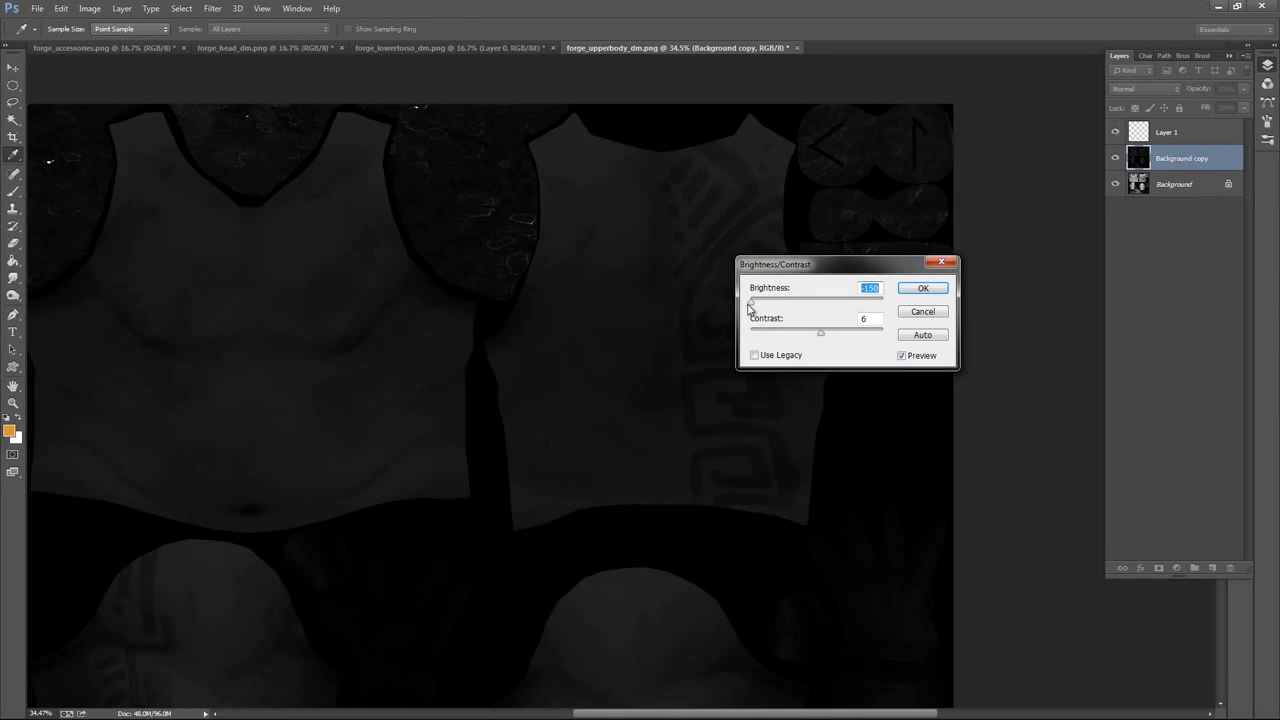
pyautogui.click(923, 288)
pyautogui.press('z')
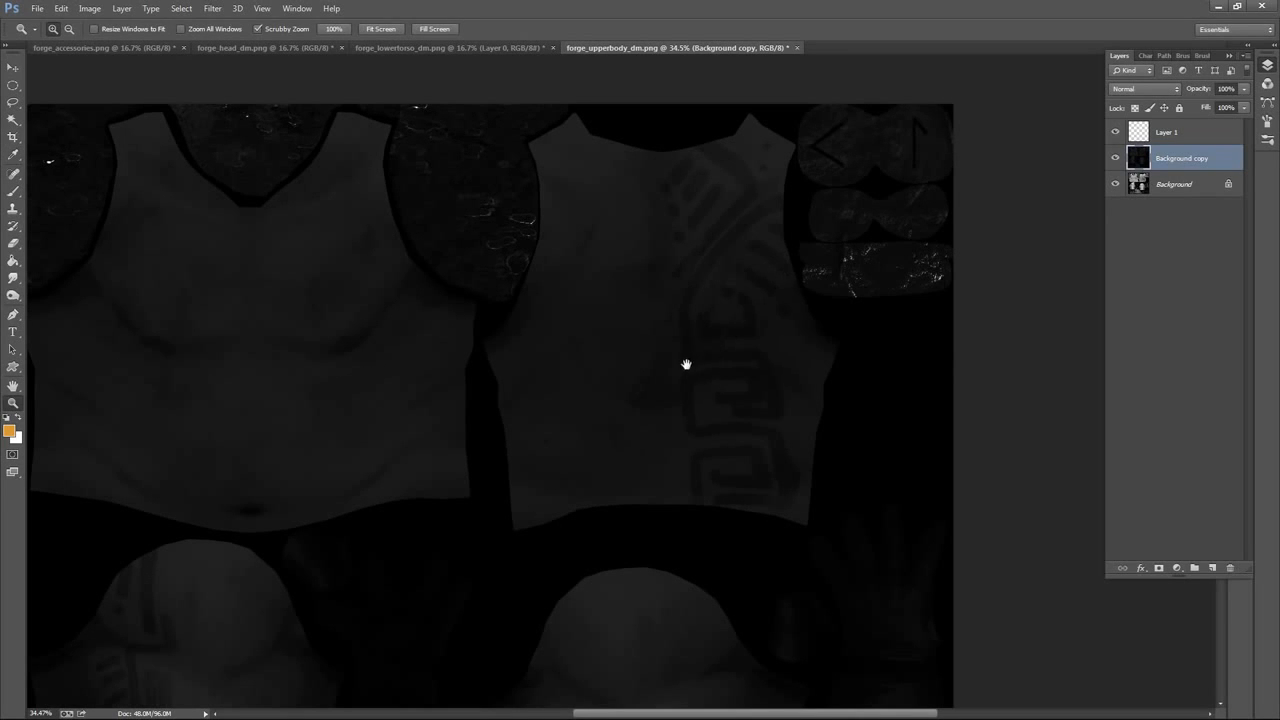
# Prepare the Brush tool for painting over the front torso, with Layer 1 active and white as the foreground colour
pyautogui.hscroll(-5, 800, 300)
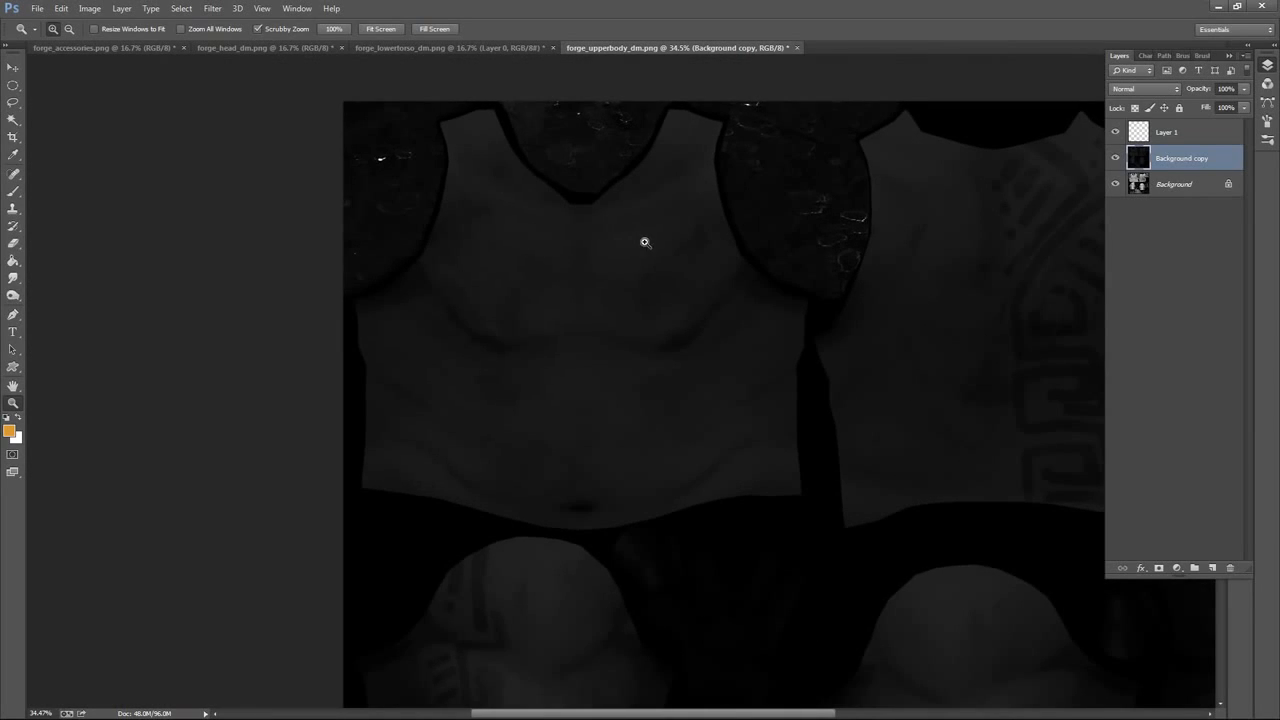
pyautogui.moveTo(646, 250); pyautogui.dragTo(686, 246)
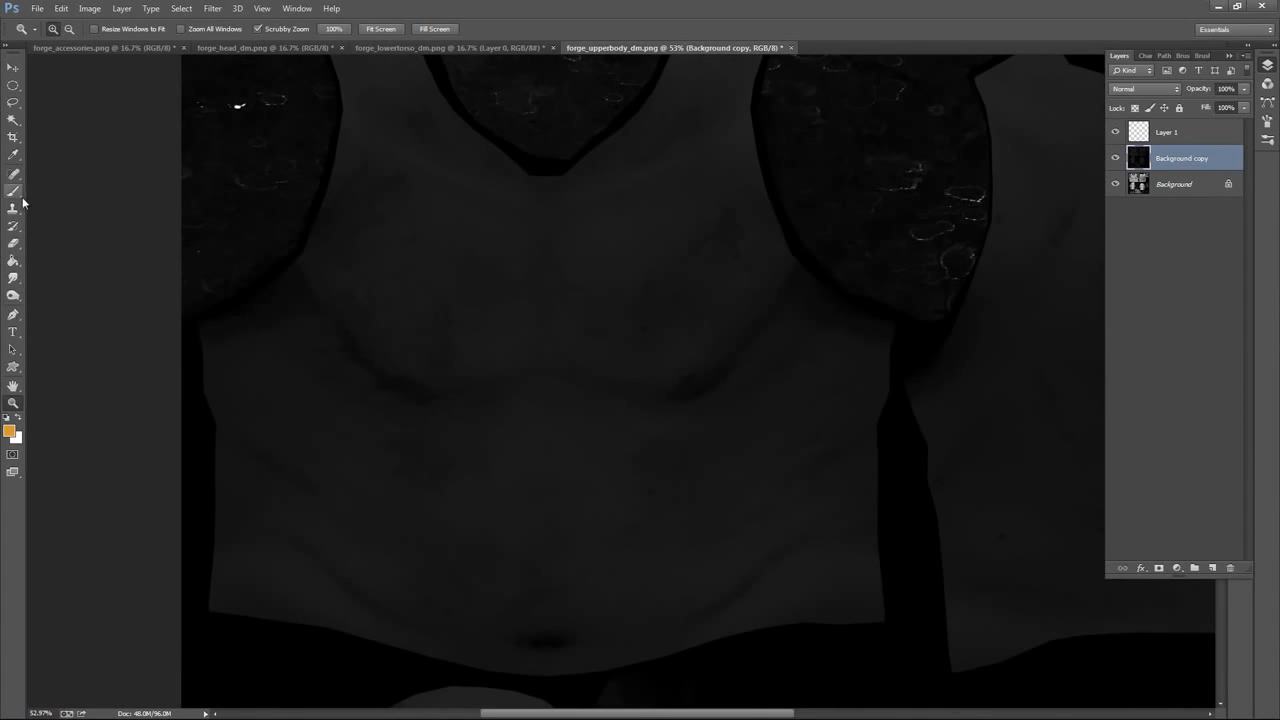
pyautogui.click(13, 190)
pyautogui.click(1180, 138)
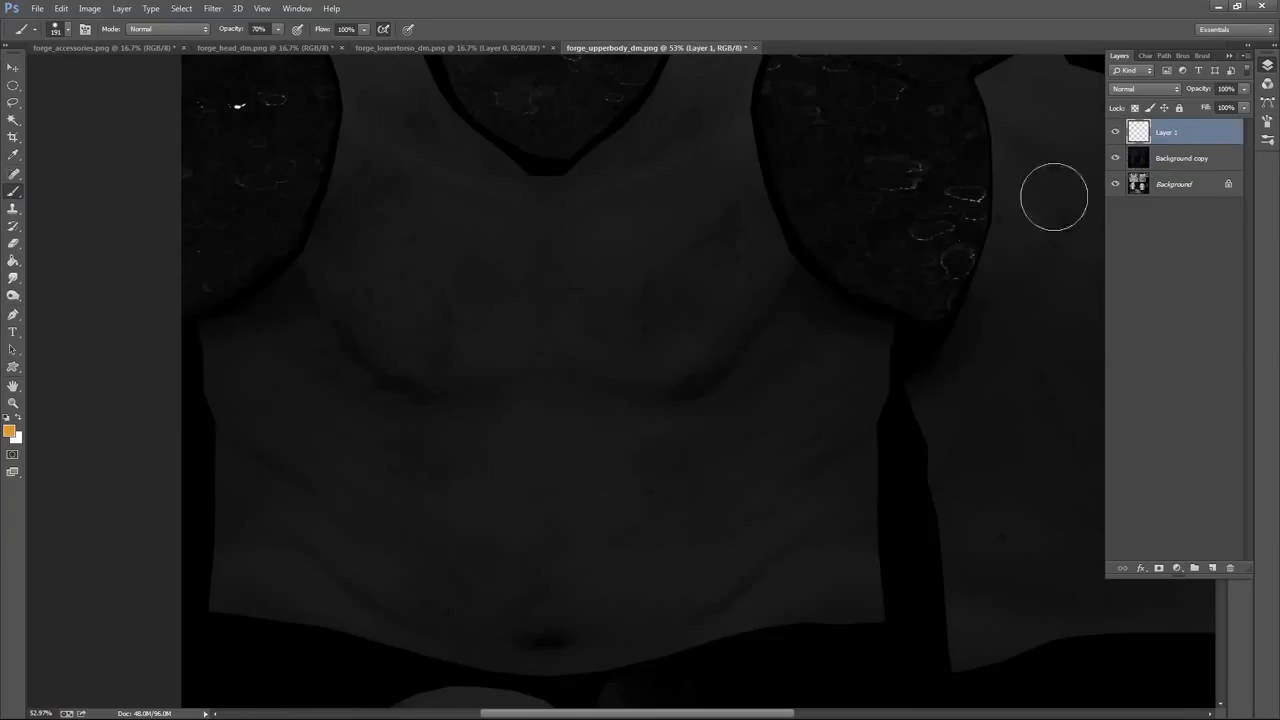
pyautogui.scroll(2, 723, 257)
pyautogui.click(7, 417)
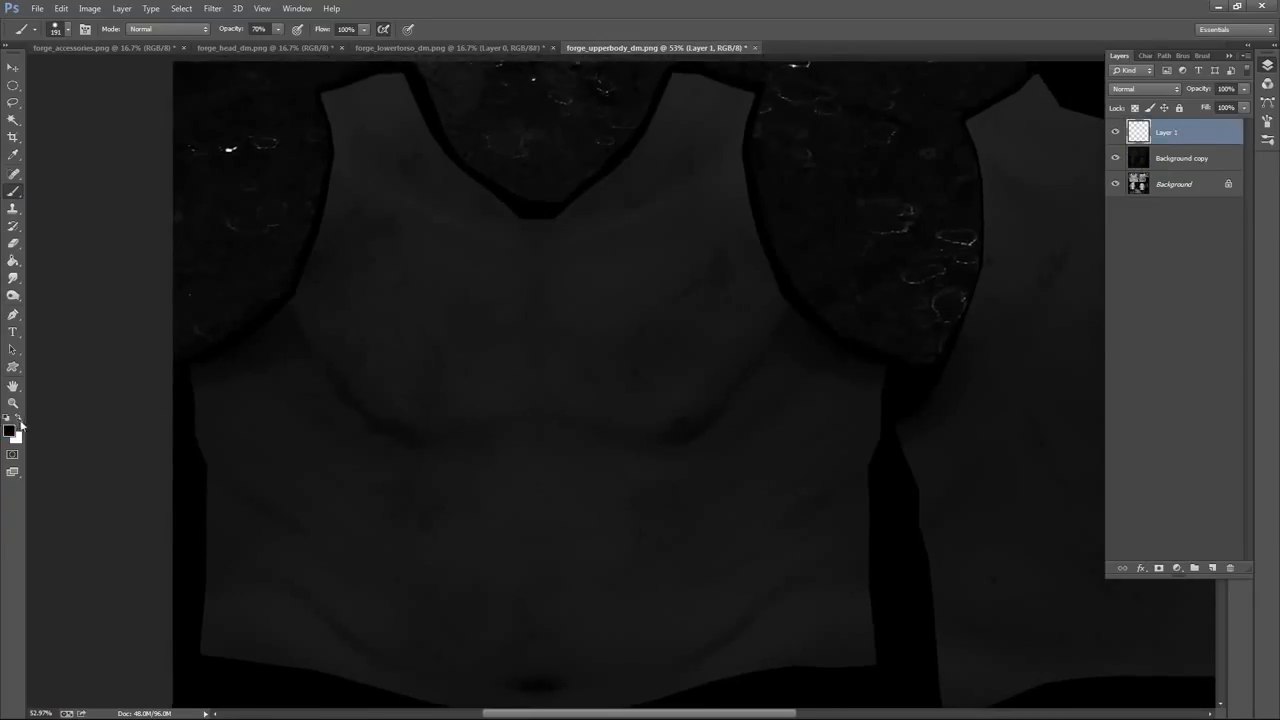
pyautogui.click(17, 417)
# Try white speckles on the chest with the 200 px and 400 px scatter brushes, undoing the 200 px stroke
pyautogui.rightClick(404, 216)
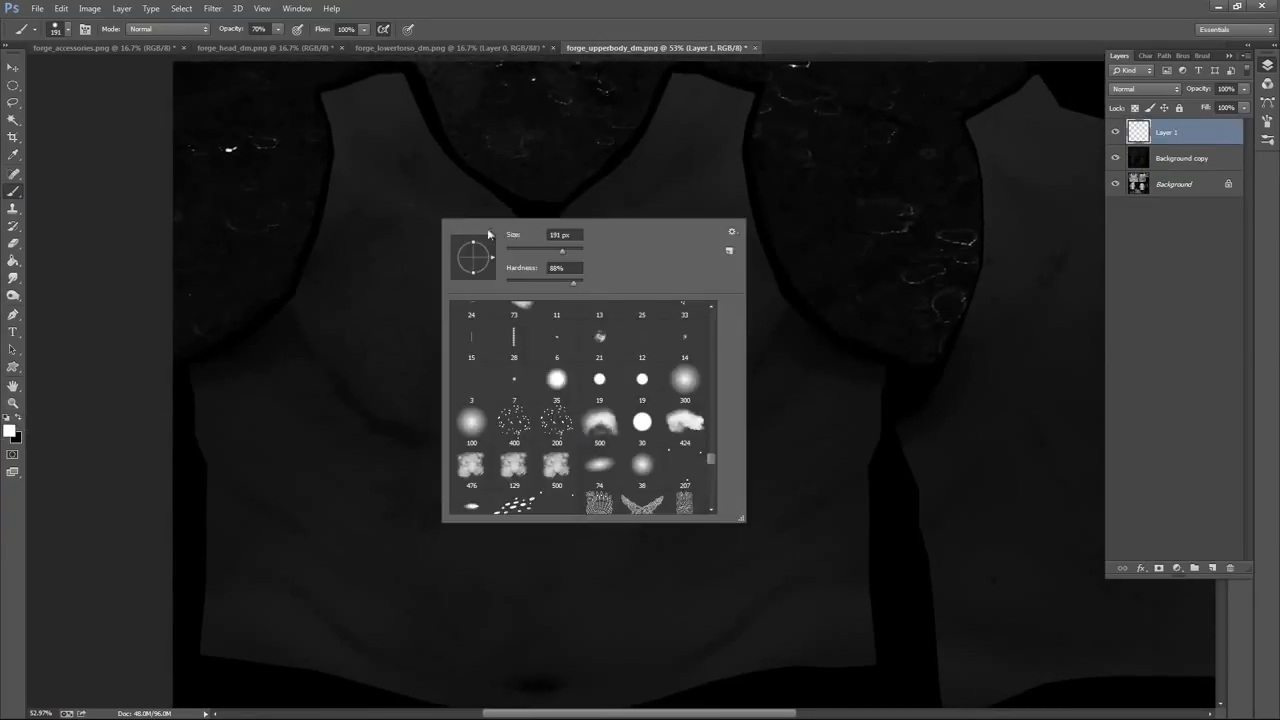
pyautogui.scroll(-5, 711, 454)
pyautogui.moveTo(712, 484); pyautogui.dragTo(714, 455)
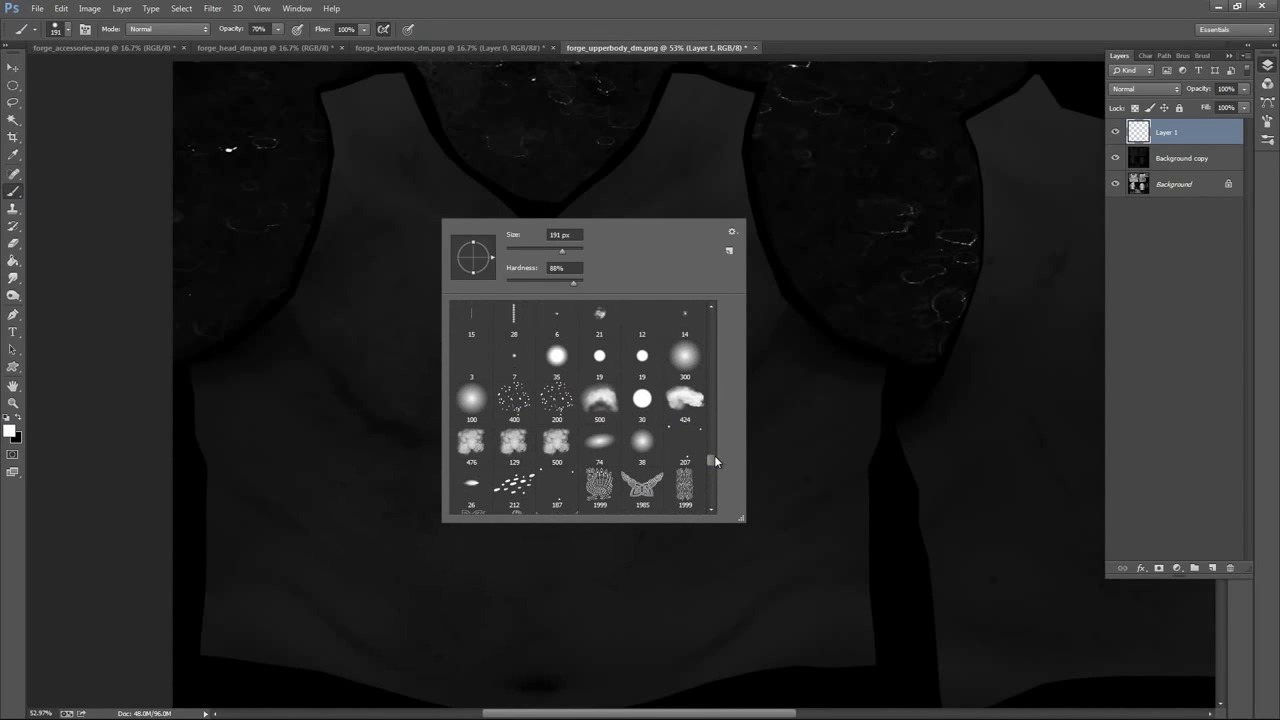
pyautogui.click(557, 386)
pyautogui.press('Return')
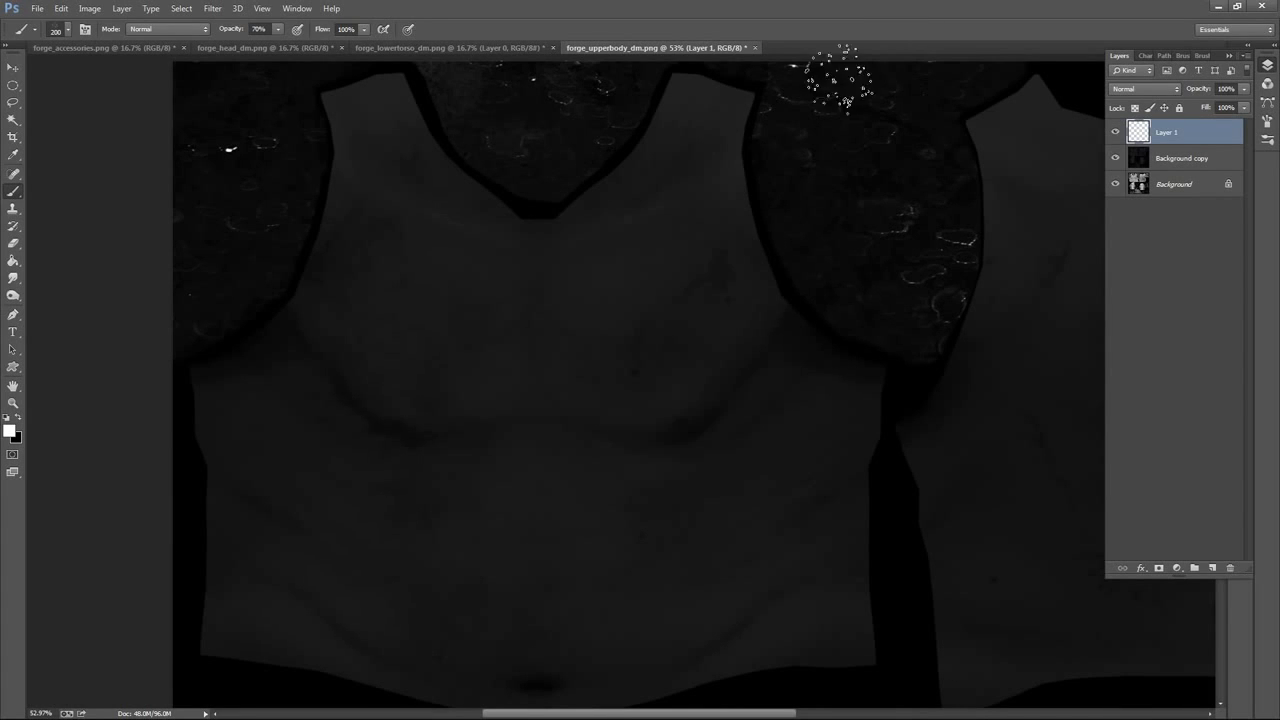
pyautogui.moveTo(680, 279)
pyautogui.mouseDown()
pyautogui.moveTo(674, 385)
pyautogui.moveTo(650, 372)
pyautogui.mouseUp()
pyautogui.hotkey('ctrl', 'z')
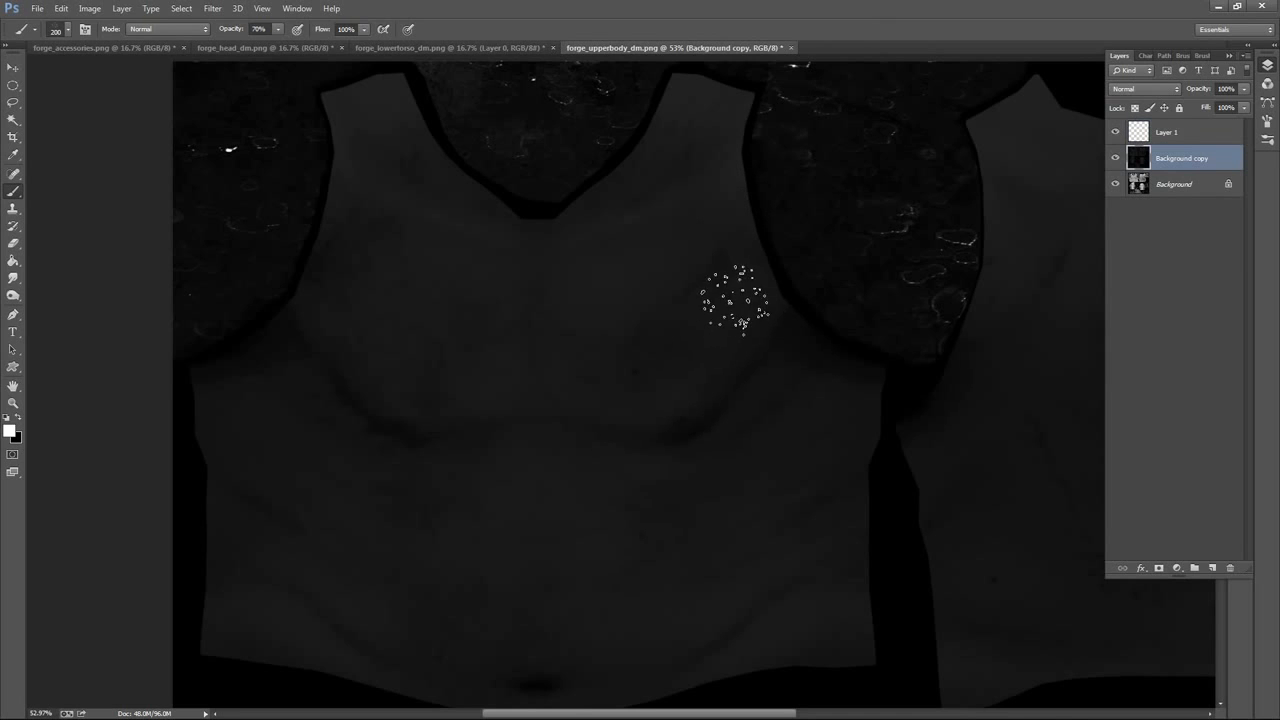
pyautogui.rightClick(738, 297)
pyautogui.click(812, 467)
pyautogui.press('Return')
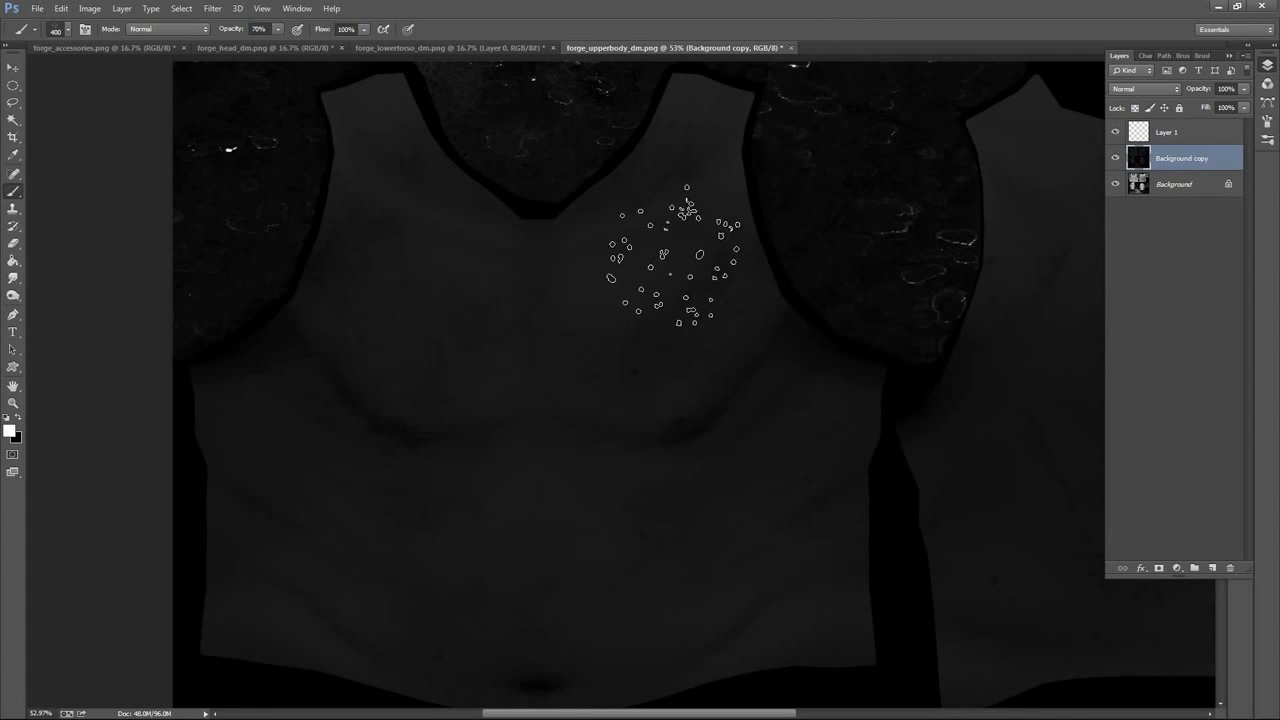
pyautogui.click(672, 285)
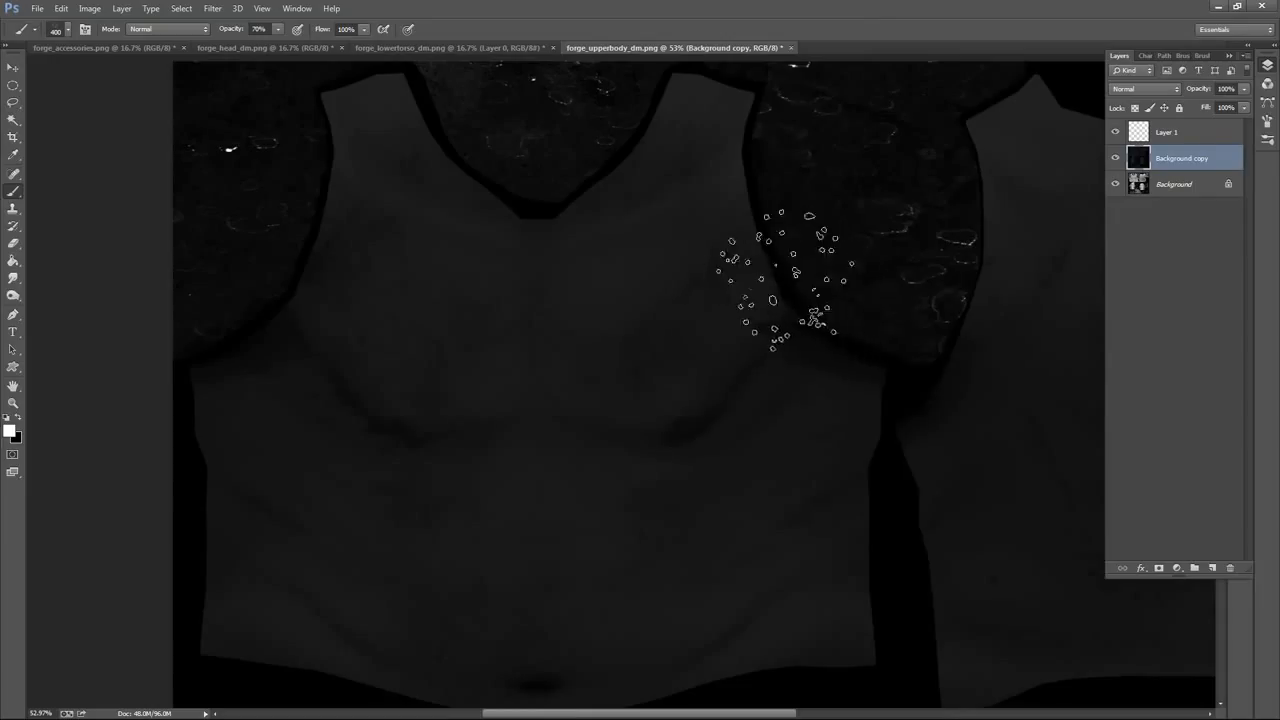
# Paint fine white specks across the upper chest on the Background copy layer with the 187 px speckle brush
pyautogui.rightClick(790, 265)
pyautogui.click(911, 540)
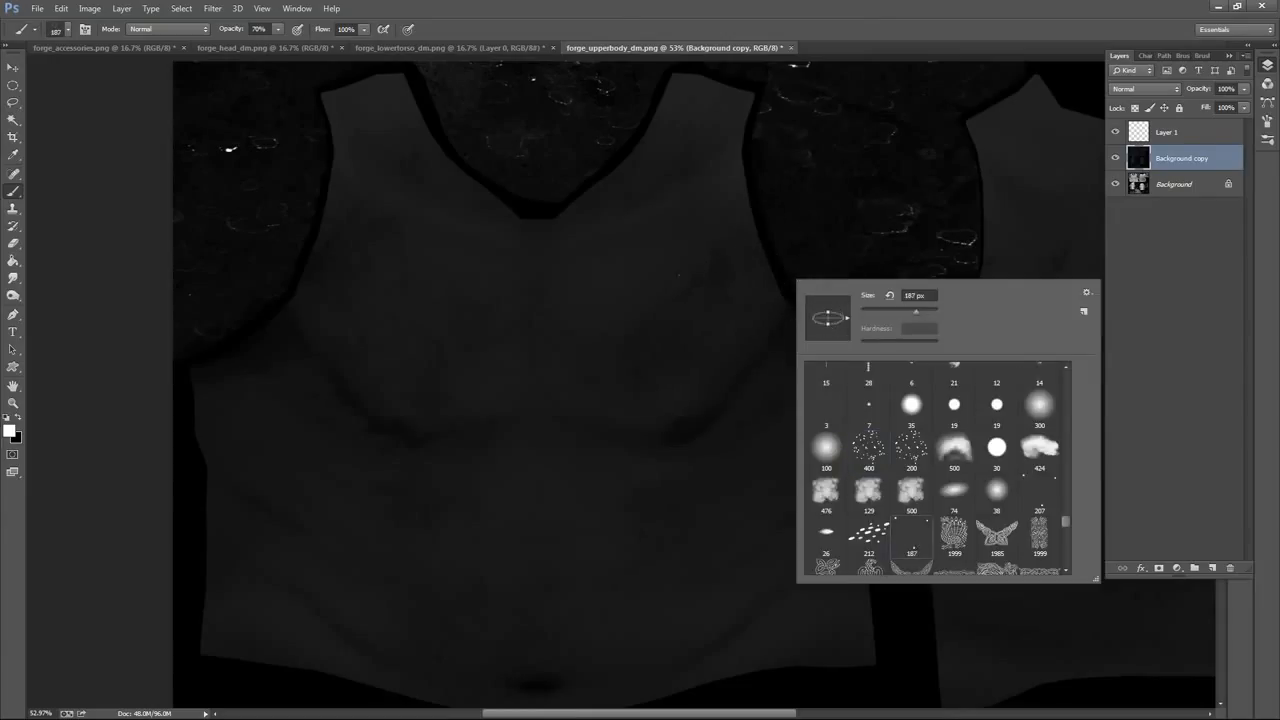
pyautogui.press('Return')
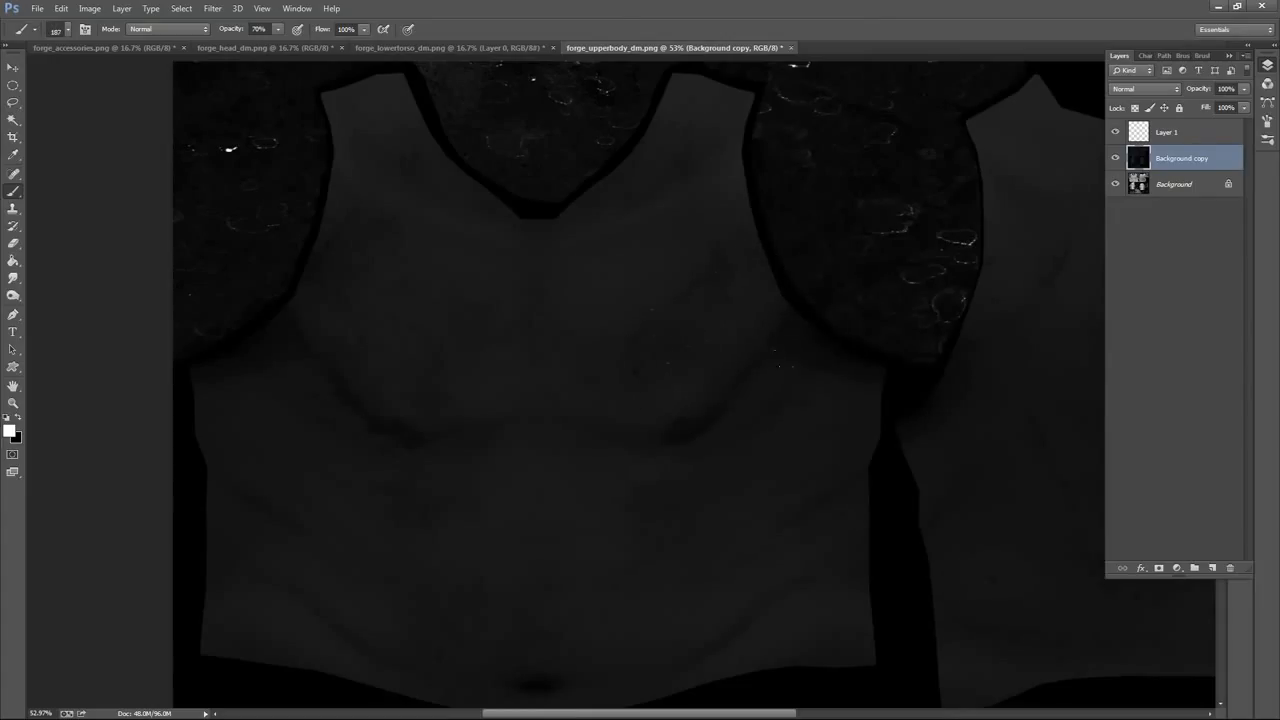
pyautogui.rightClick(772, 329)
pyautogui.click(1019, 38)
pyautogui.moveTo(720, 169); pyautogui.dragTo(704, 231)
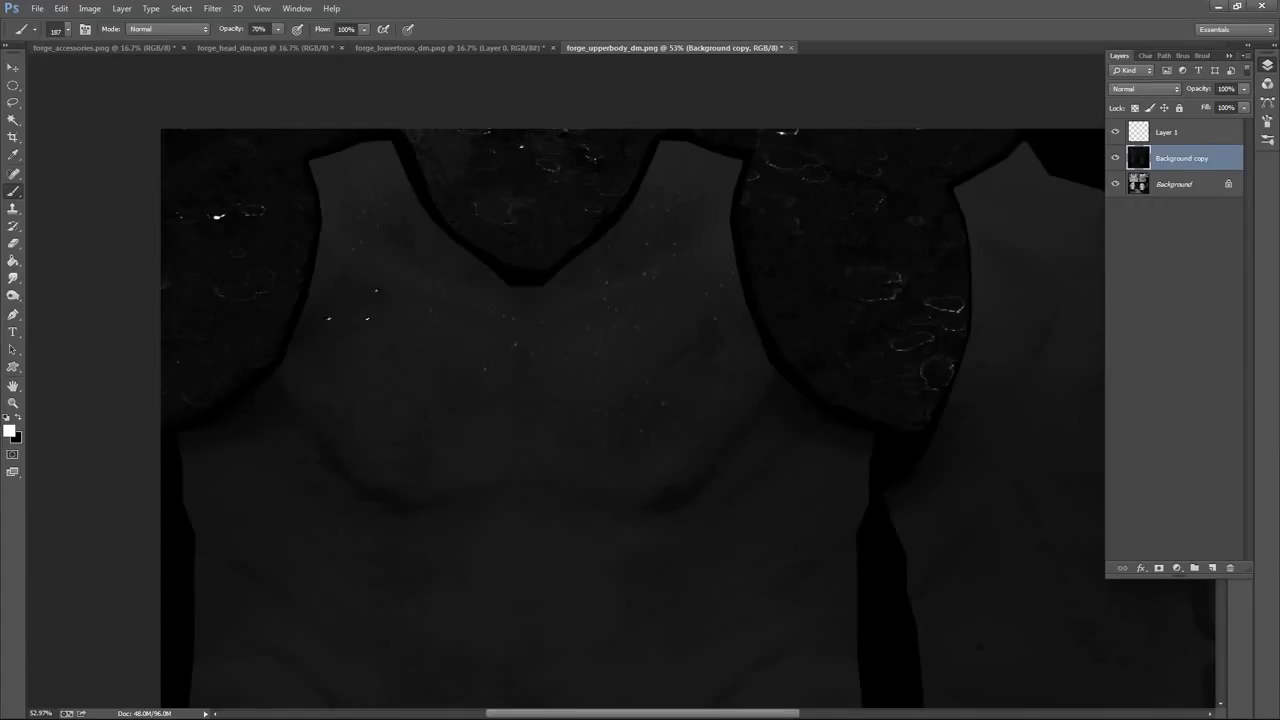
# Paint fine white specks over the lower chest, abdomen and sides of the front torso on the Background copy layer
pyautogui.moveTo(486, 466); pyautogui.dragTo(606, 286)
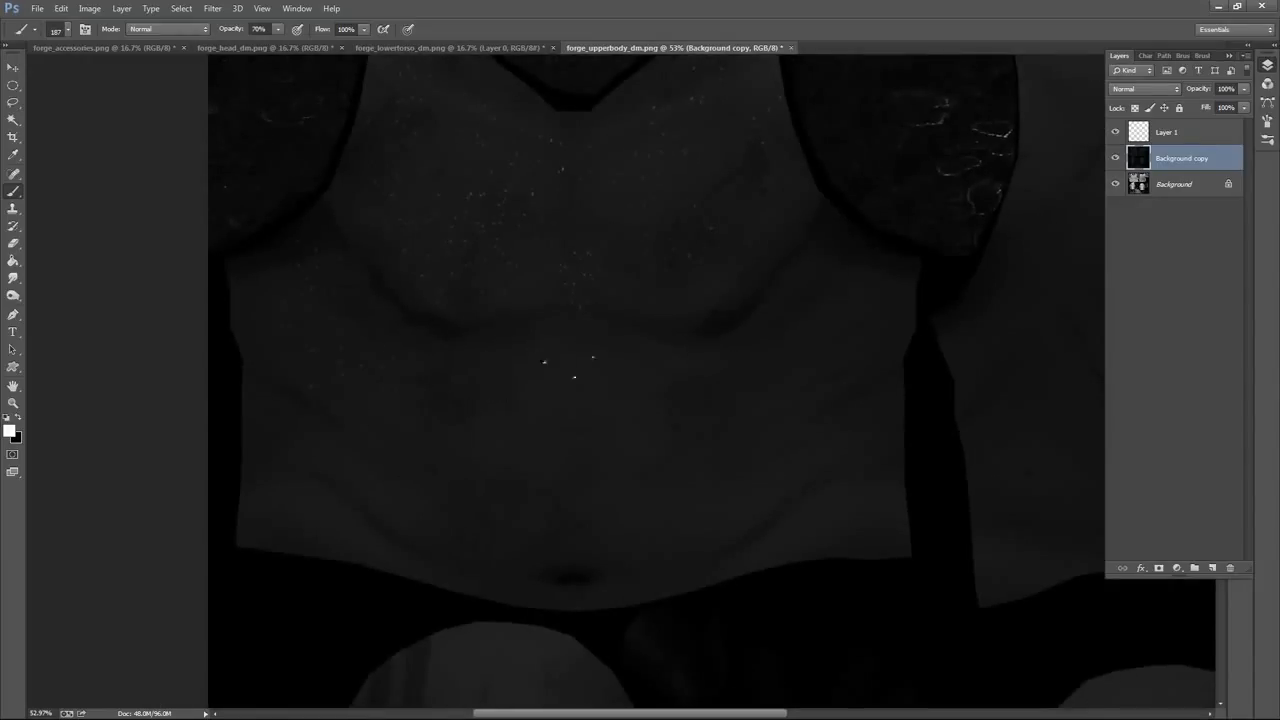
pyautogui.moveTo(748, 304); pyautogui.dragTo(645, 339)
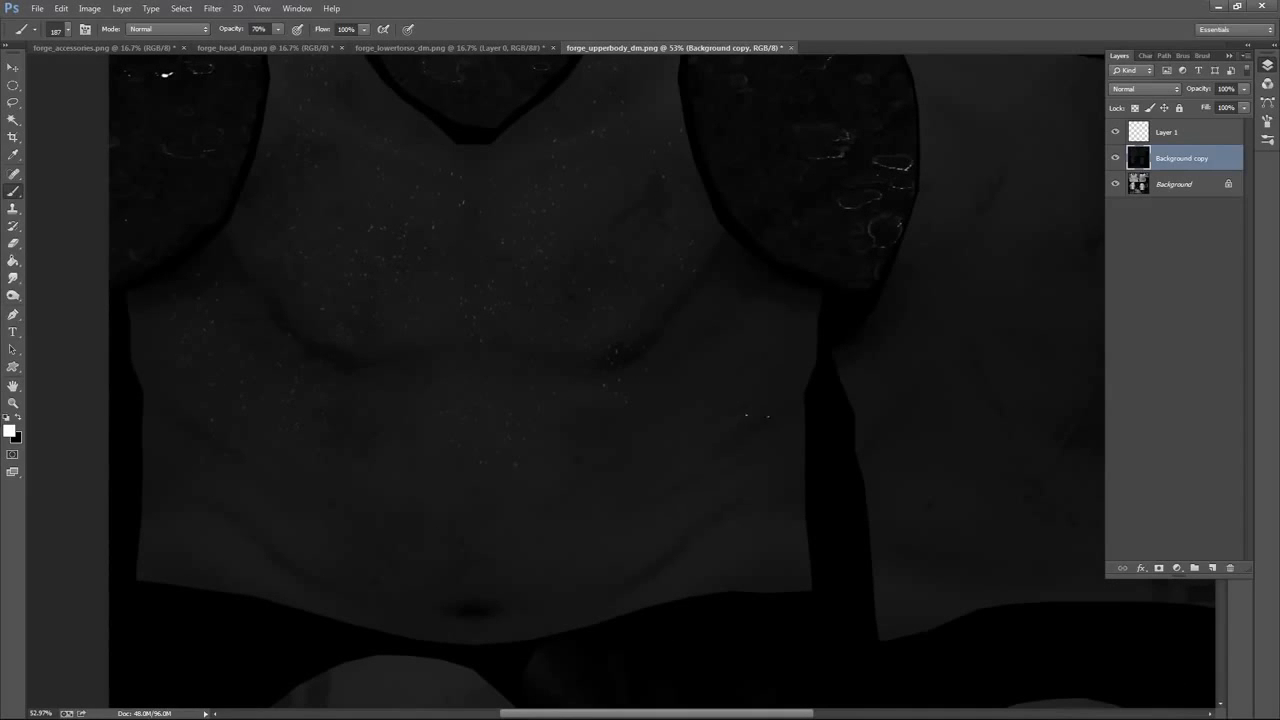
pyautogui.moveTo(636, 470); pyautogui.dragTo(691, 331)
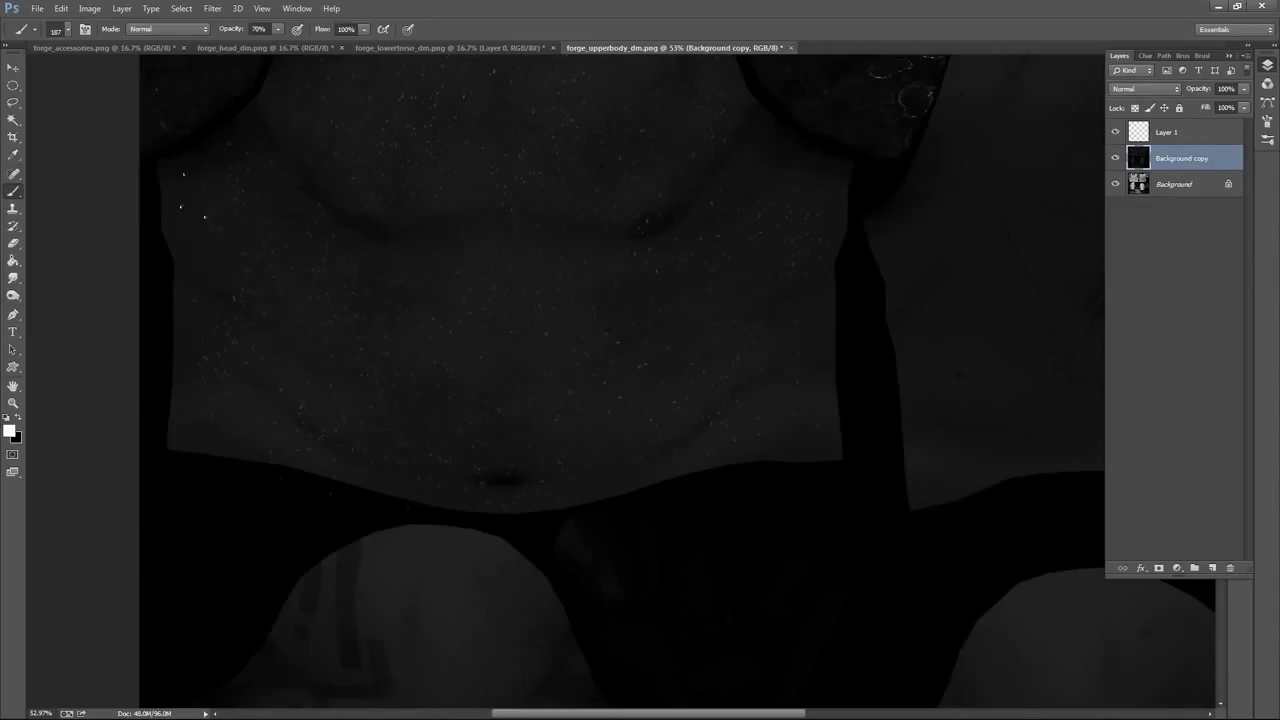
pyautogui.moveTo(372, 203); pyautogui.dragTo(437, 348)
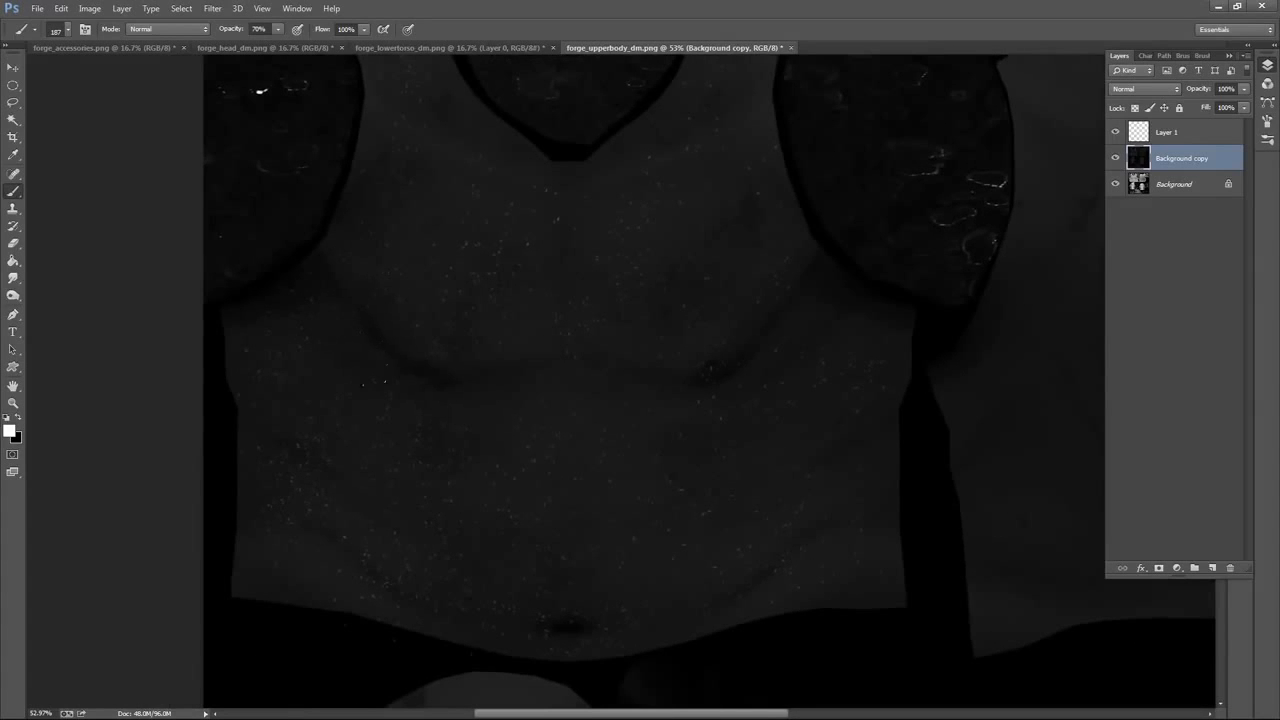
pyautogui.moveTo(449, 249); pyautogui.dragTo(439, 344)
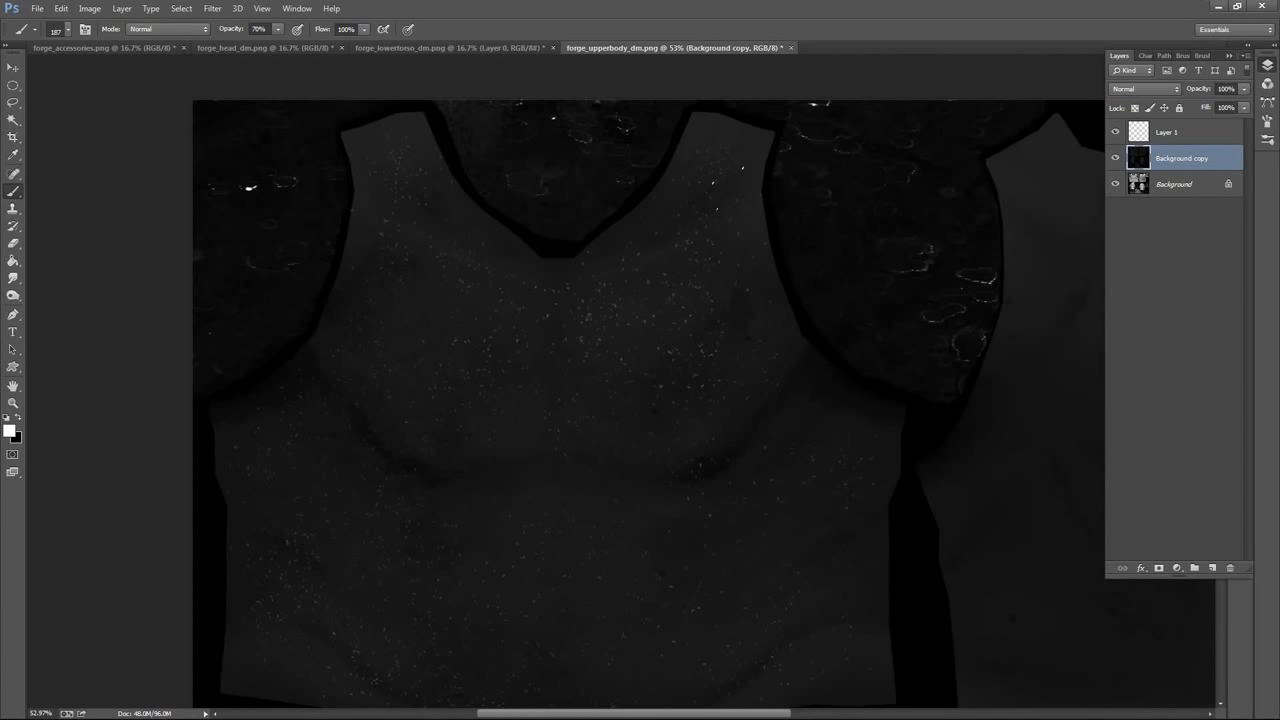
pyautogui.moveTo(734, 316); pyautogui.dragTo(709, 334)
pyautogui.moveTo(726, 417); pyautogui.dragTo(679, 257)
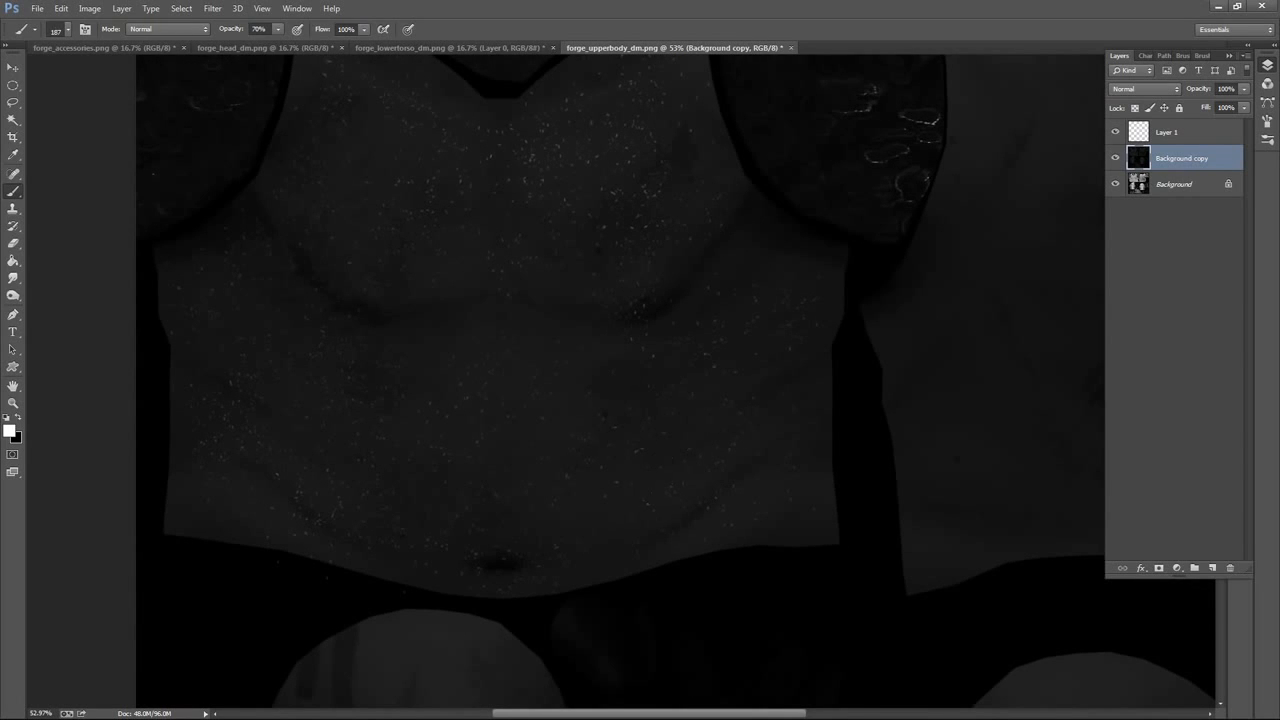
pyautogui.moveTo(708, 305); pyautogui.dragTo(736, 215)
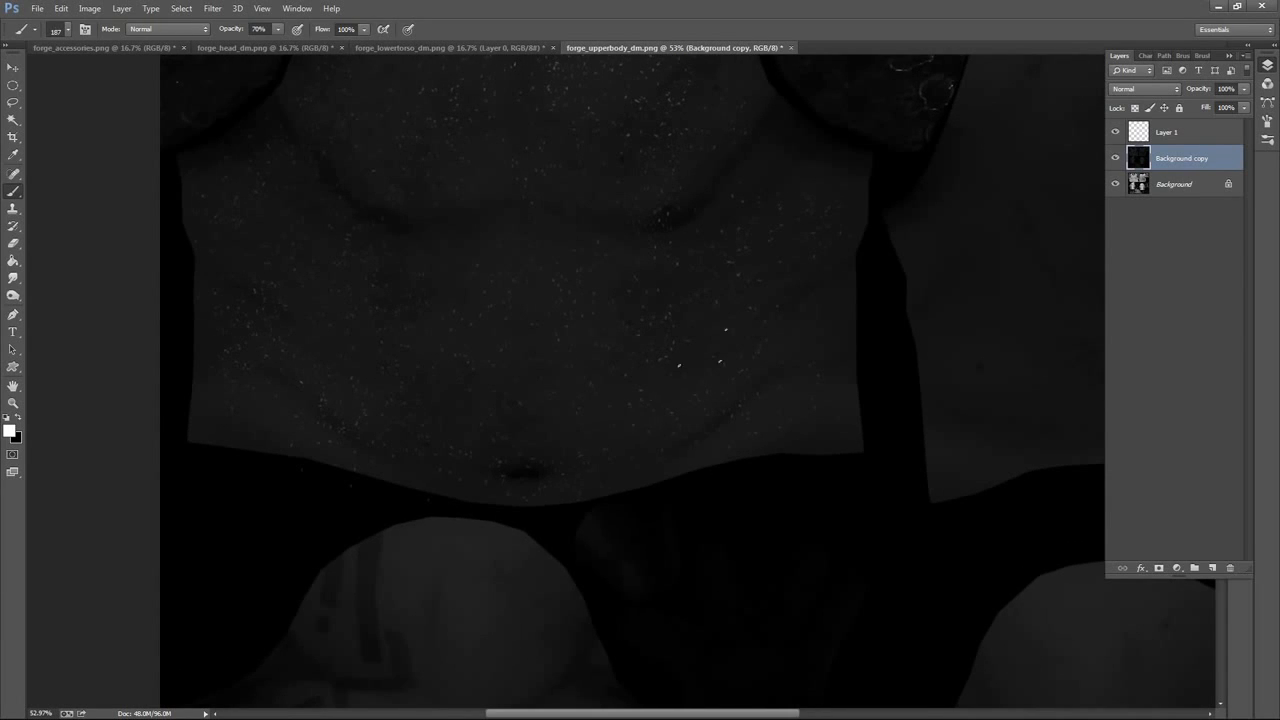
# Paint fine white specks across the back torso, including the tattooed side, on the Background copy layer
pyautogui.moveTo(830, 257); pyautogui.dragTo(566, 374)
pyautogui.moveTo(675, 234); pyautogui.dragTo(532, 440)
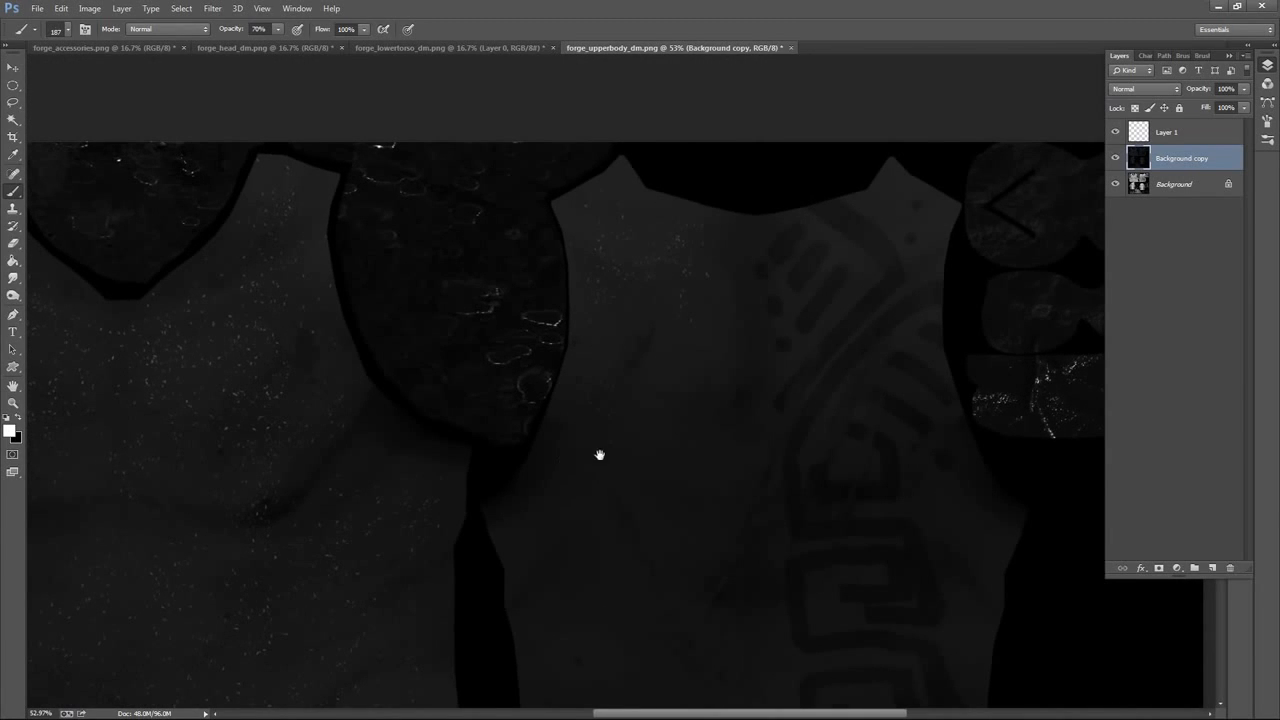
pyautogui.moveTo(600, 451); pyautogui.dragTo(676, 250)
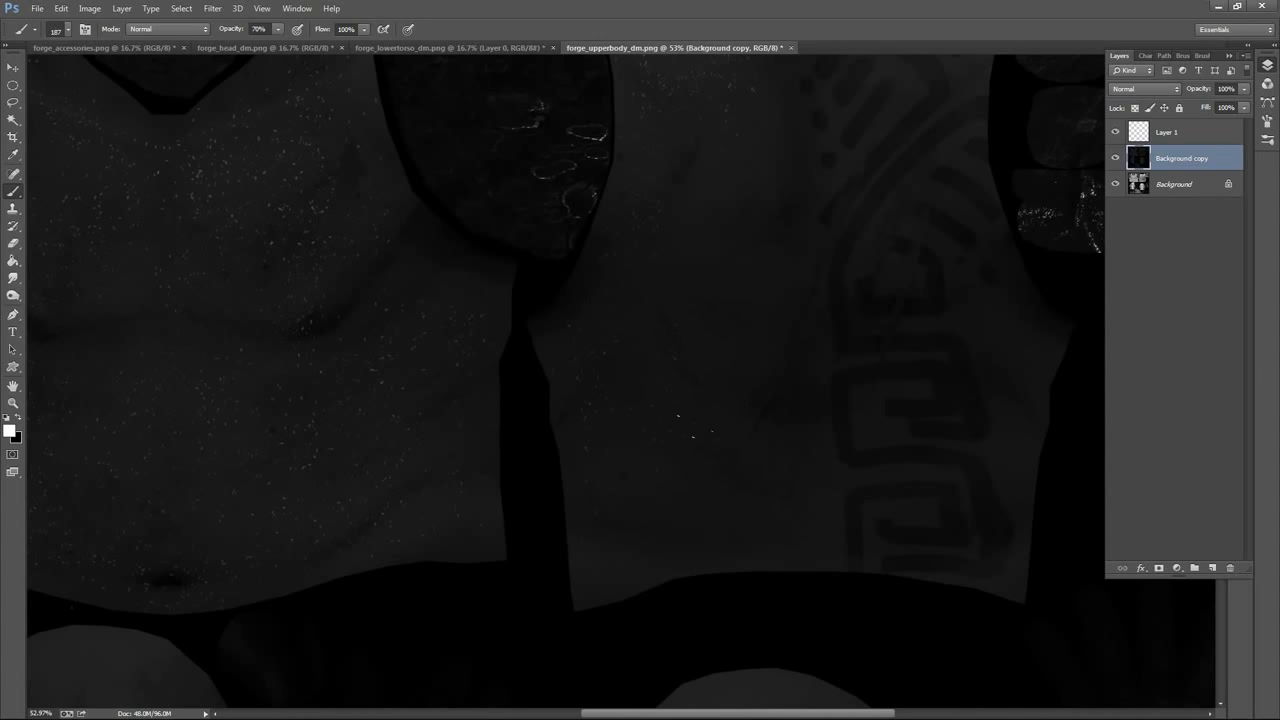
pyautogui.moveTo(817, 194); pyautogui.dragTo(677, 344)
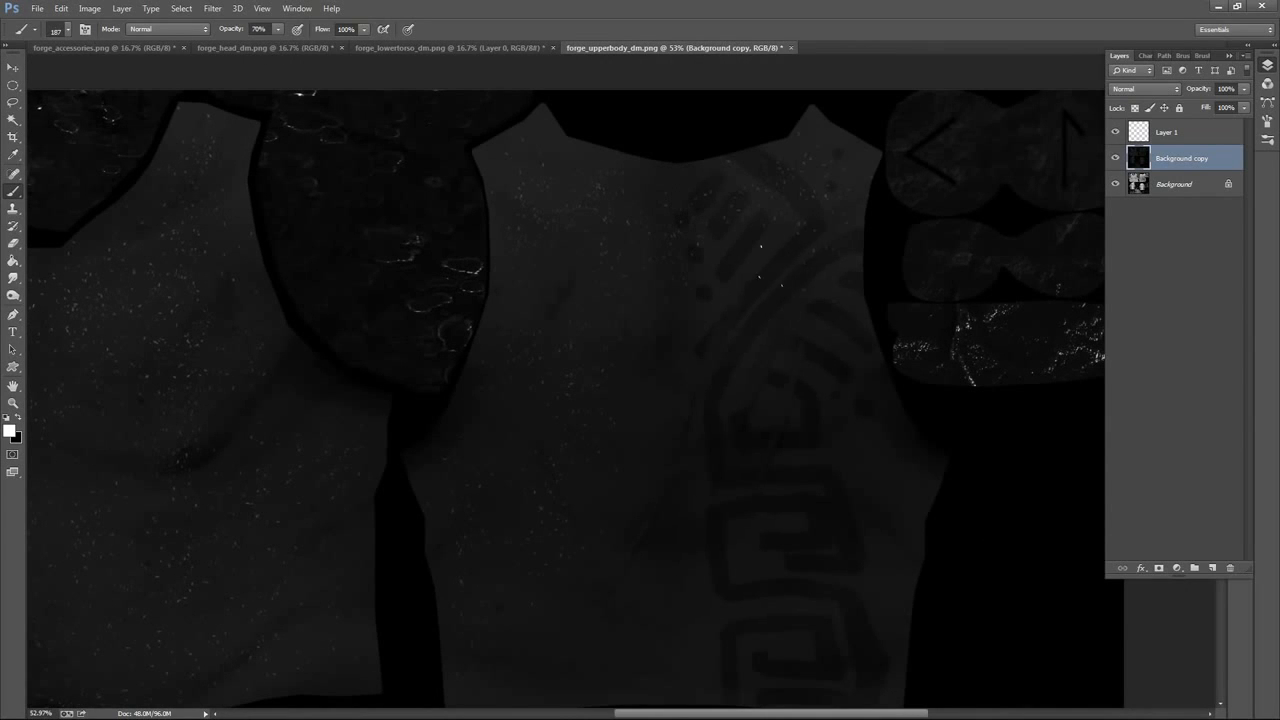
pyautogui.moveTo(720, 375); pyautogui.dragTo(580, 275)
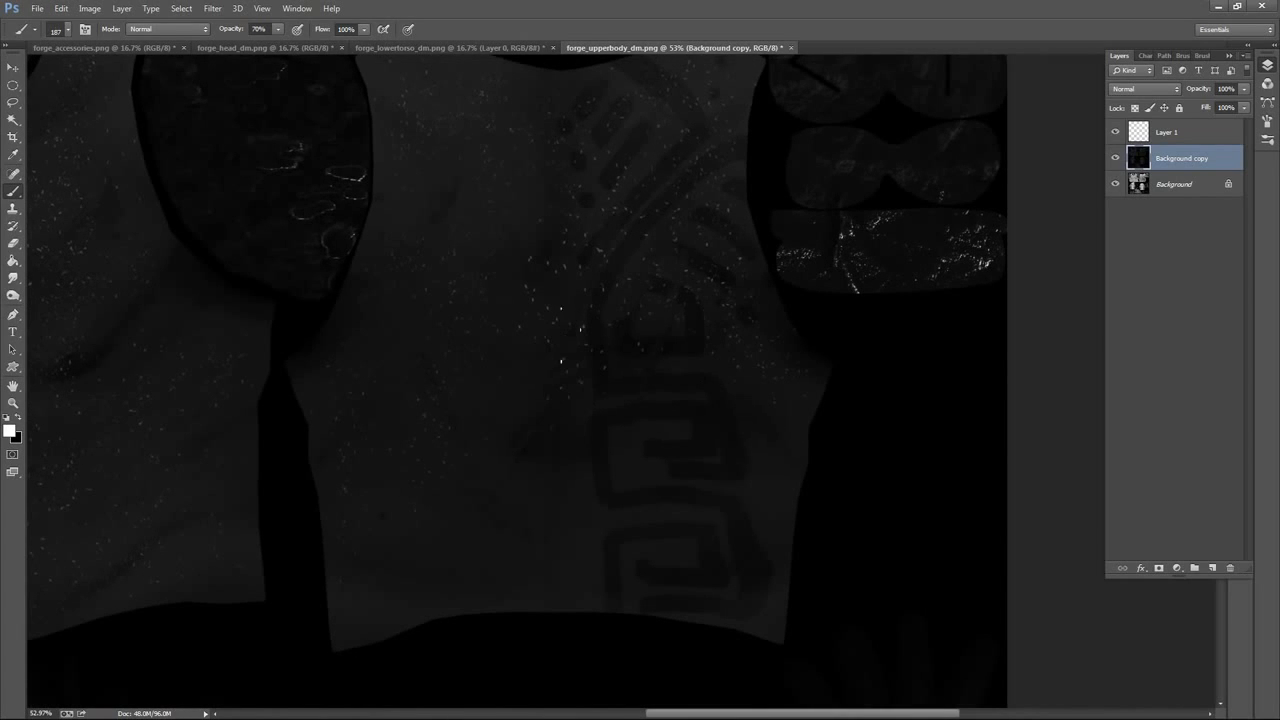
pyautogui.moveTo(563, 343); pyautogui.dragTo(609, 209)
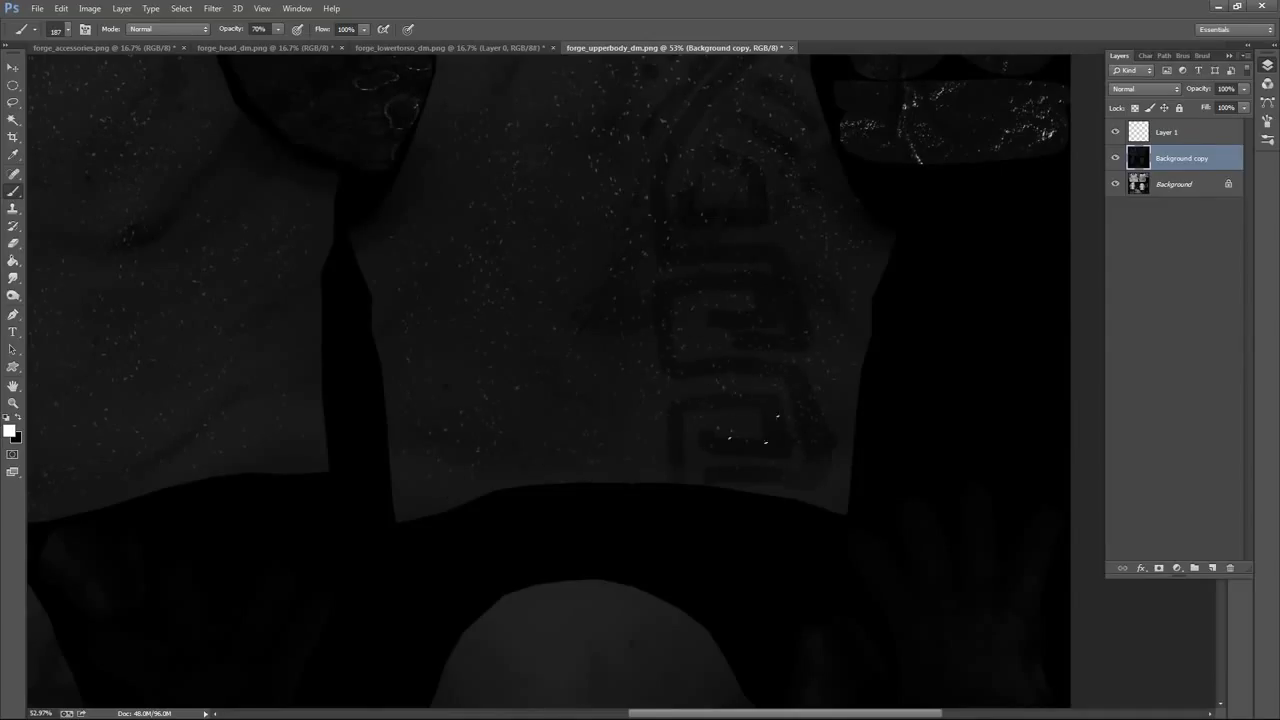
# Add denser white specks along the lower back, its edges and the upper back on the Background copy layer
pyautogui.moveTo(740, 257); pyautogui.dragTo(850, 277)
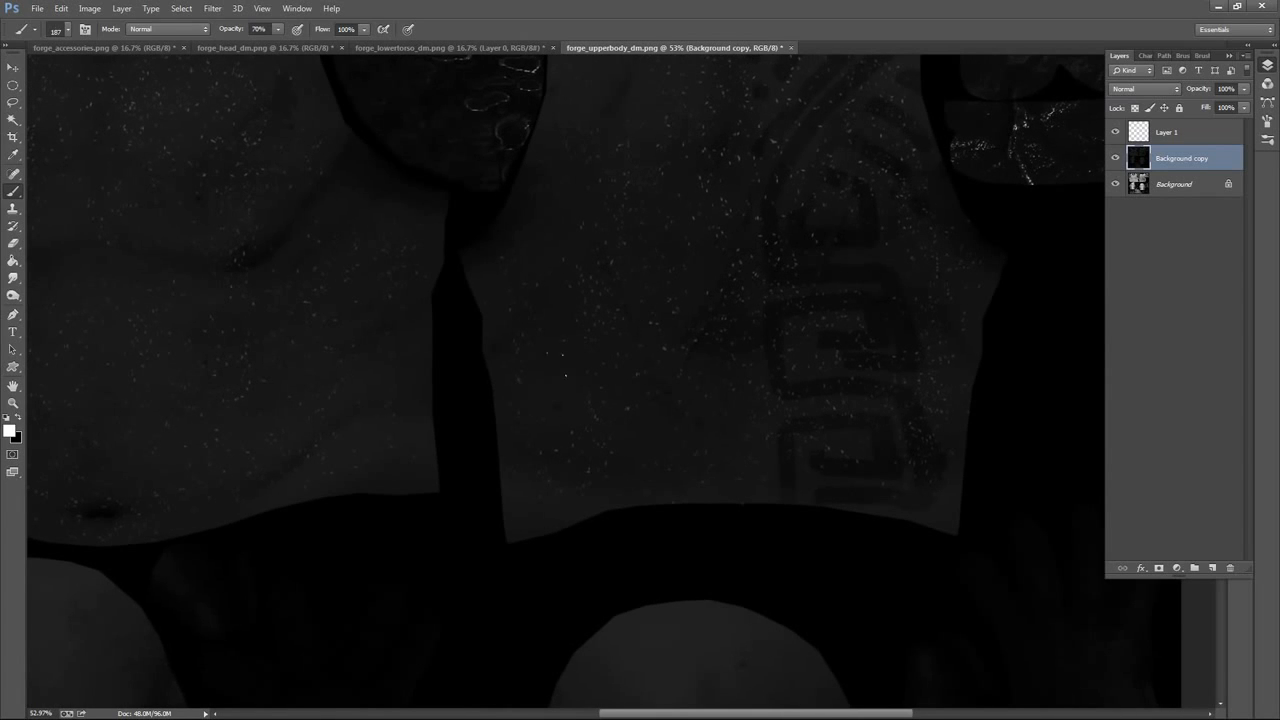
pyautogui.moveTo(608, 194); pyautogui.dragTo(632, 321)
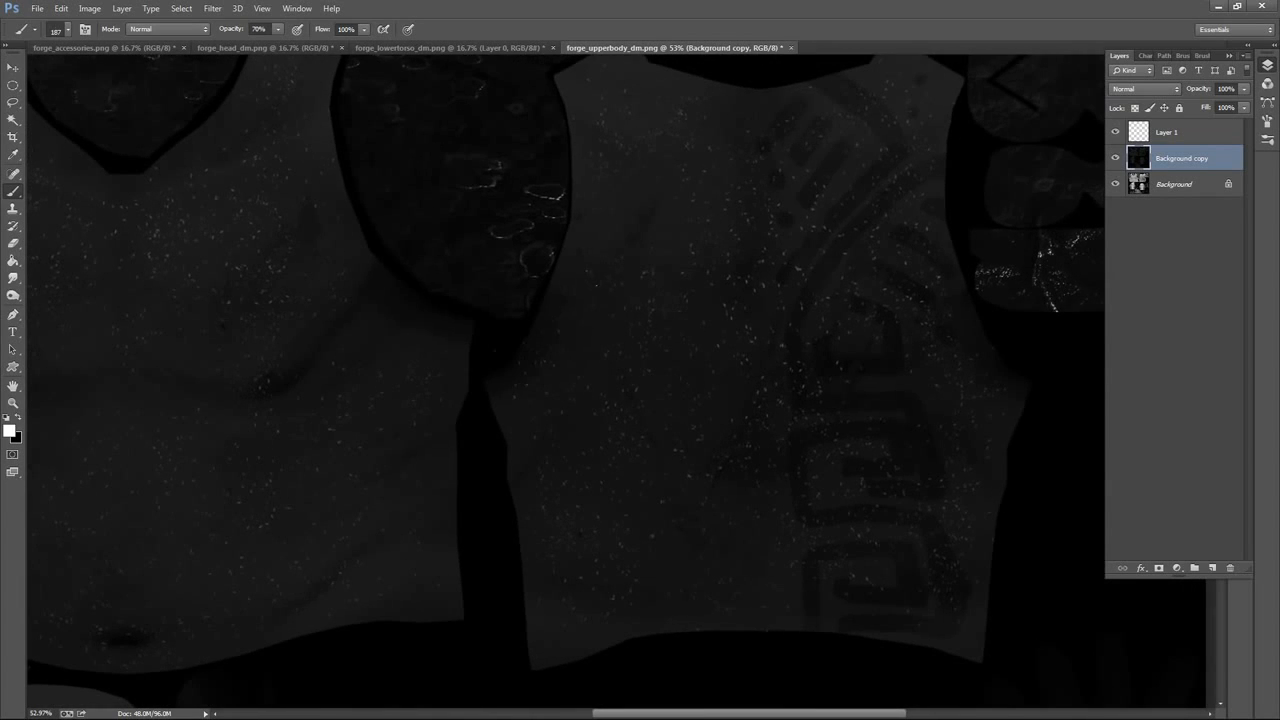
pyautogui.moveTo(645, 217); pyautogui.dragTo(808, 293)
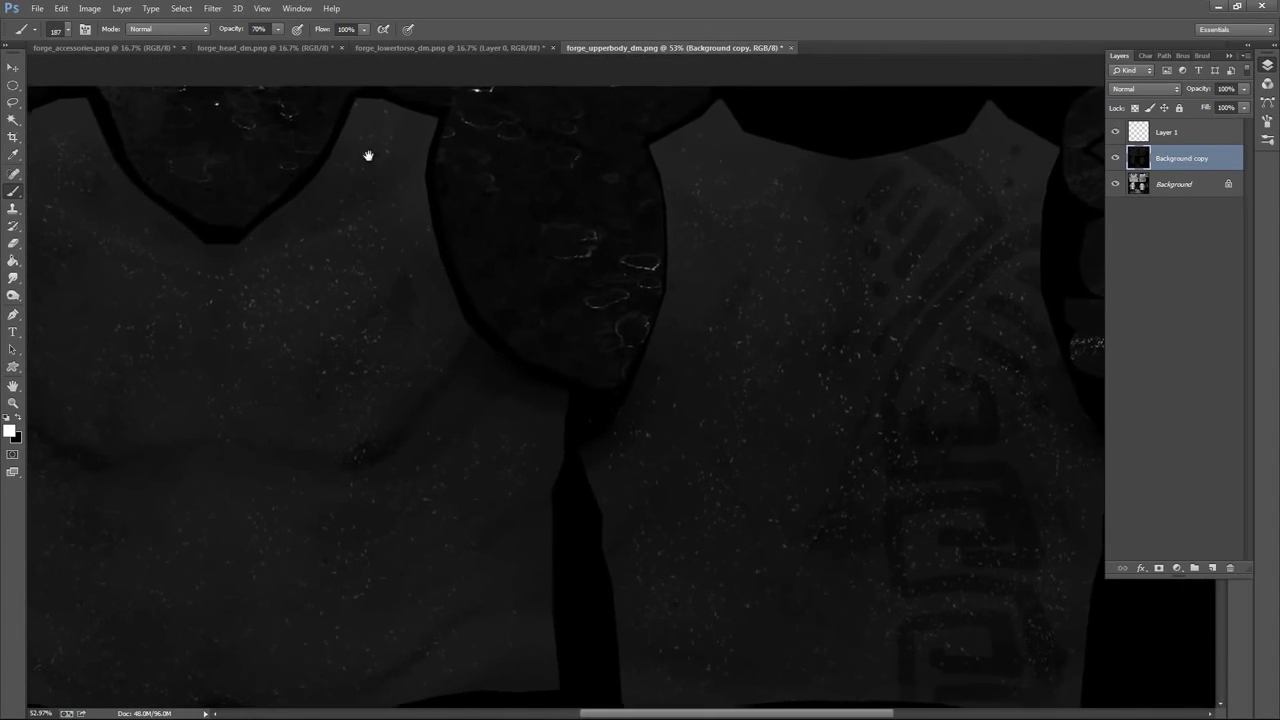
pyautogui.moveTo(368, 156); pyautogui.dragTo(377, 161)
pyautogui.moveTo(597, 497); pyautogui.dragTo(600, 299)
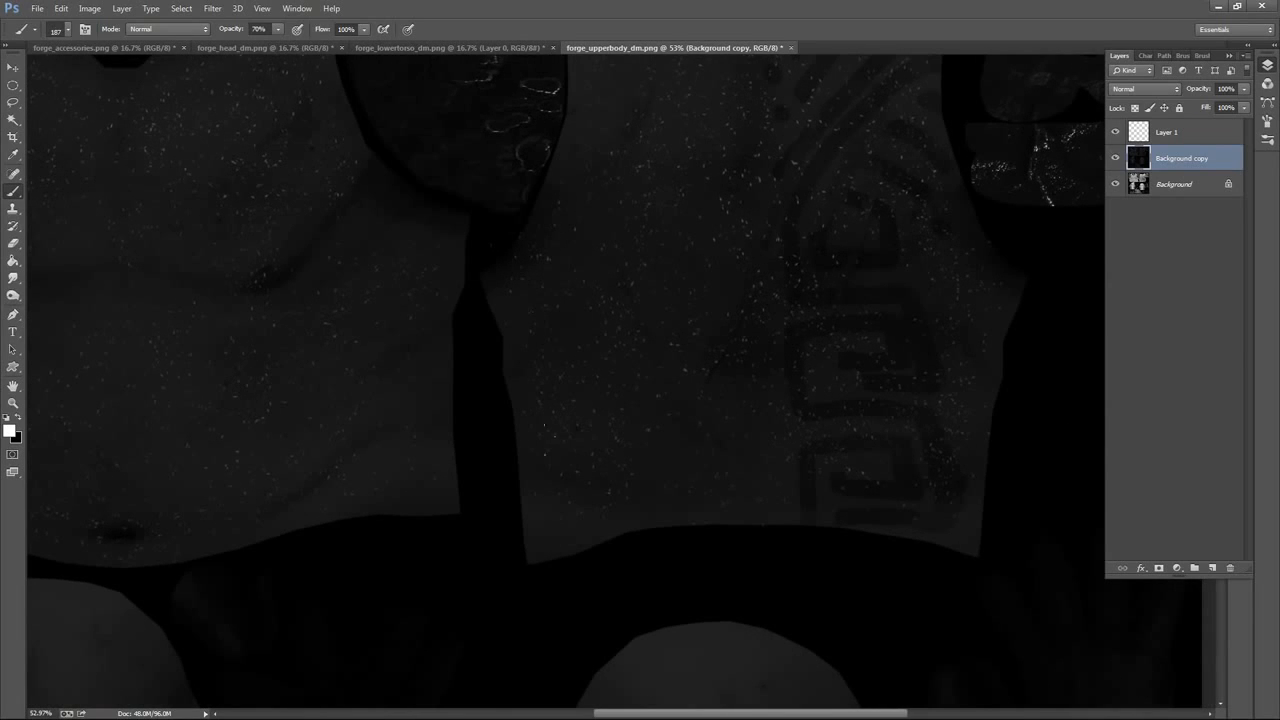
pyautogui.moveTo(943, 303); pyautogui.dragTo(880, 451)
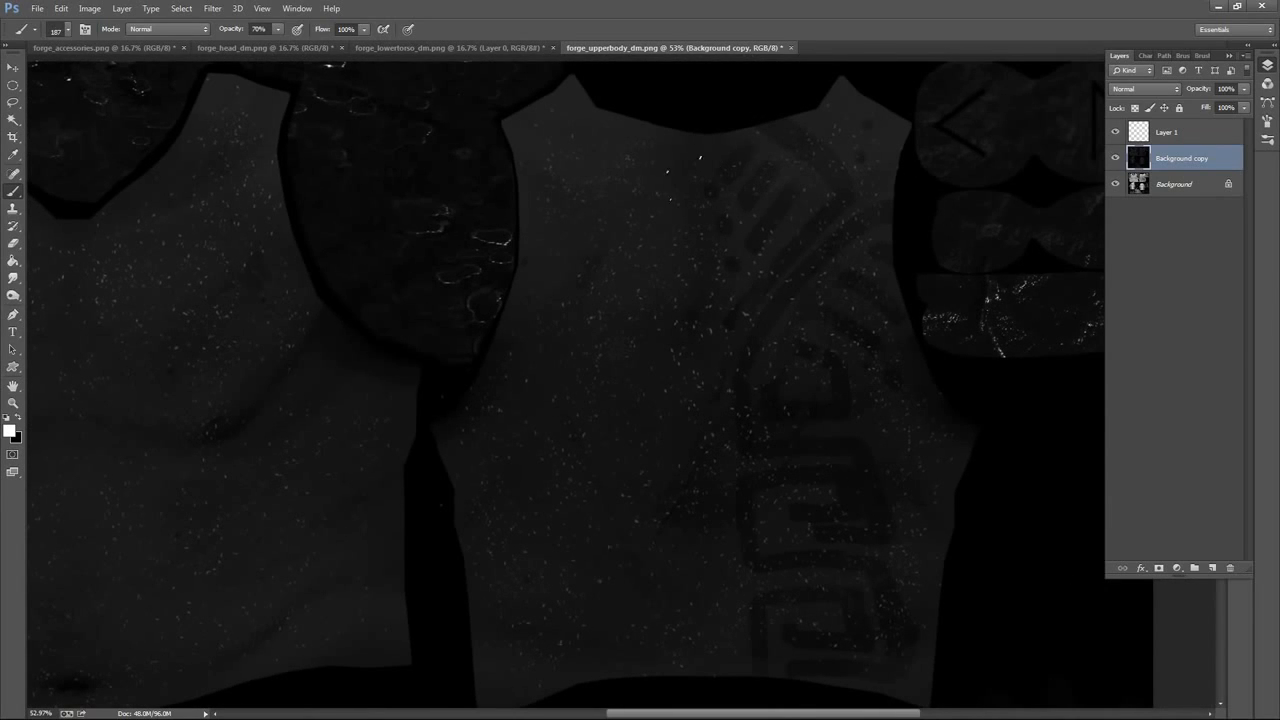
# Try a lower opacity of about 73% on the Background copy layer, returning it to 100%
pyautogui.click(1244, 88)
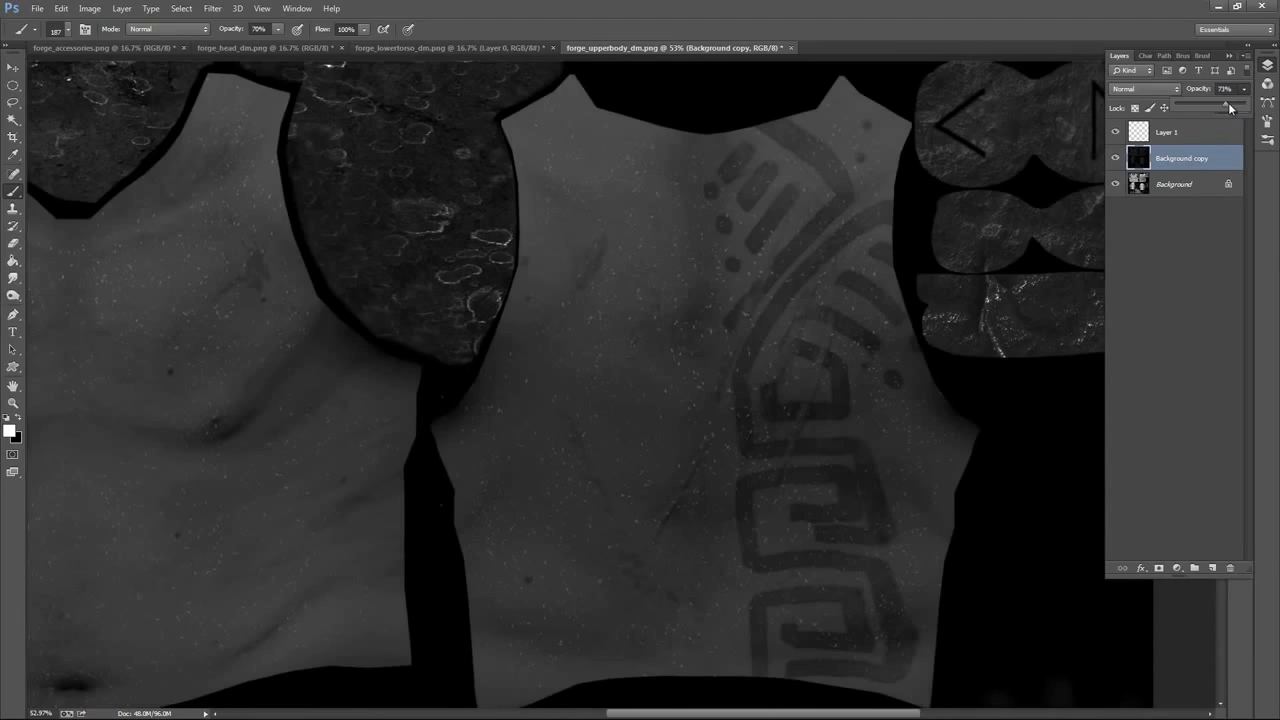
pyautogui.moveTo(1241, 106)
pyautogui.mouseDown()
pyautogui.moveTo(1228, 102)
pyautogui.moveTo(1245, 107)
pyautogui.mouseUp()
# Replace the speckled Background copy layer with a fresh duplicate of the Background layer, beneath Layer 1
pyautogui.click(1199, 138)
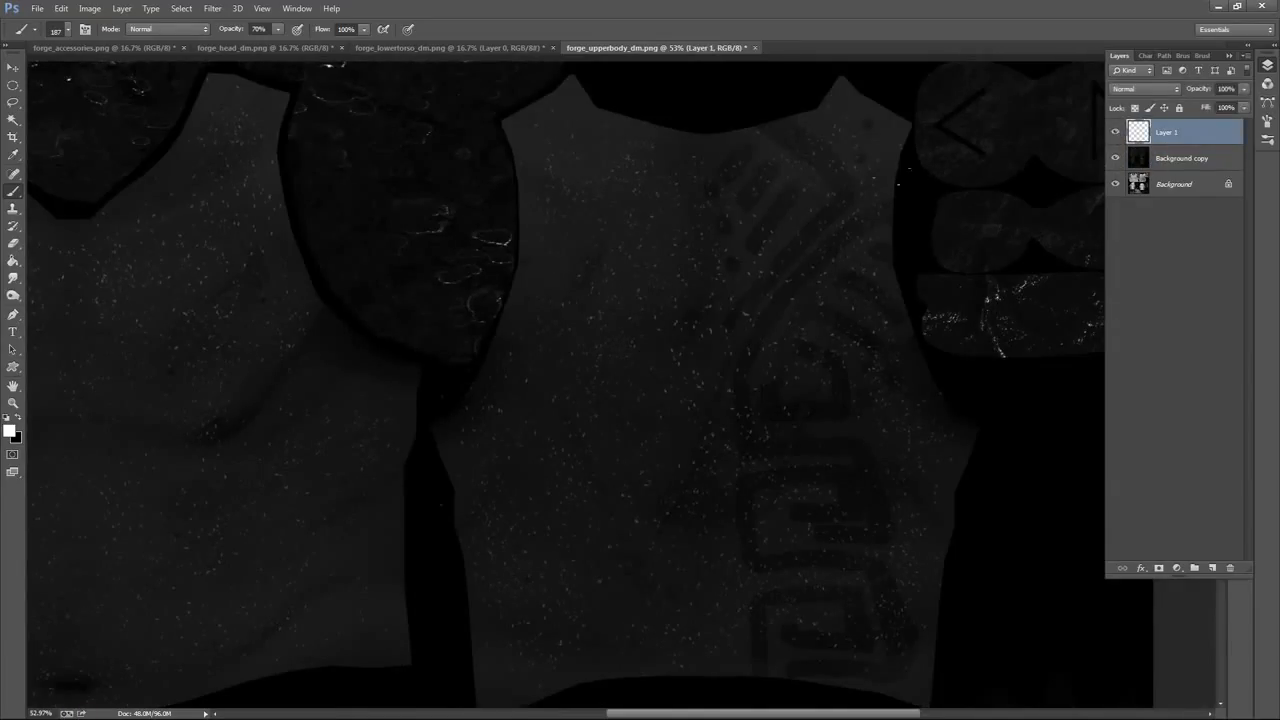
pyautogui.moveTo(1190, 160); pyautogui.dragTo(1212, 567)
pyautogui.click(89, 8)
pyautogui.moveTo(110, 40)
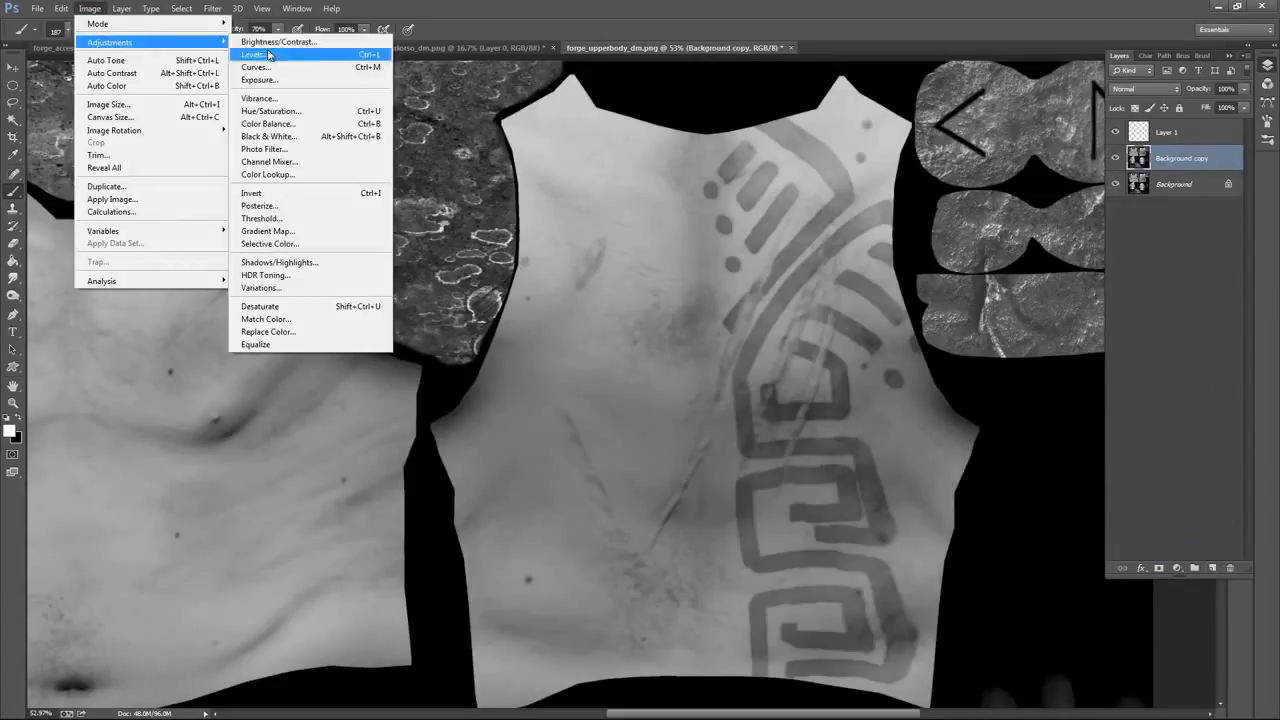
pyautogui.click(265, 53)
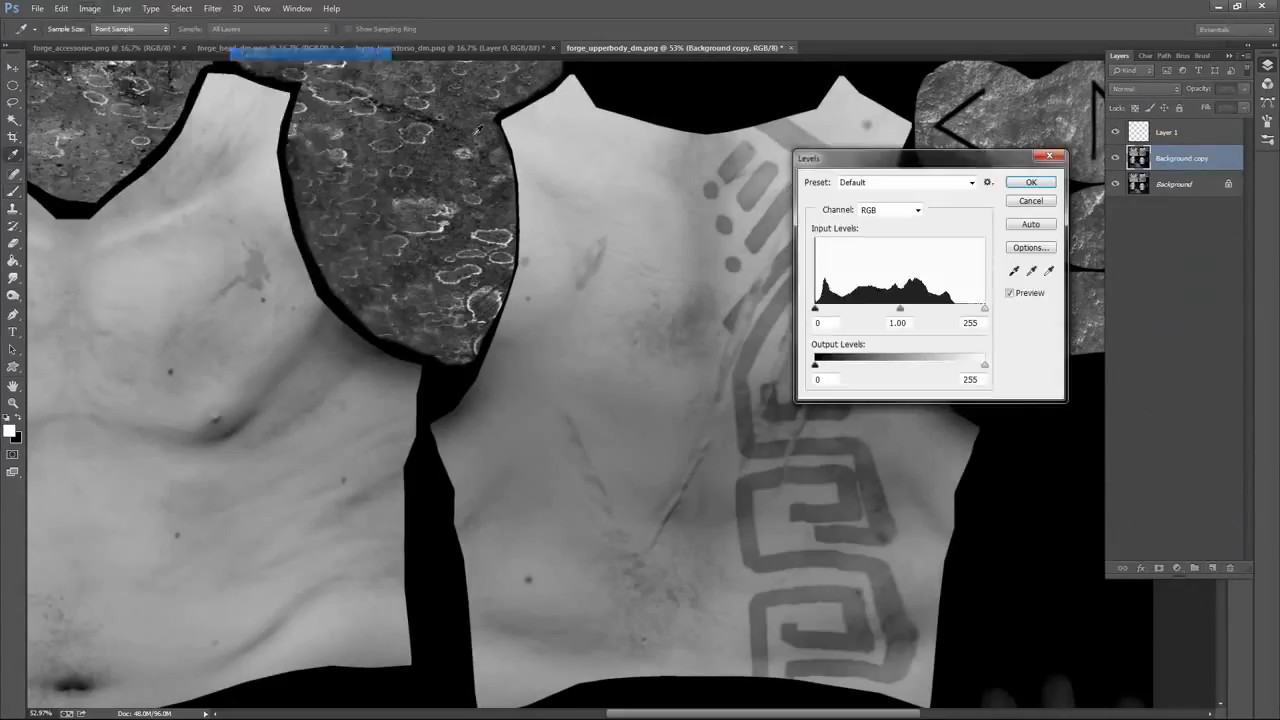
pyautogui.click(1034, 203)
# Darken the fresh Background copy layer using Brightness/Contrast with Brightness -150
pyautogui.click(89, 8)
pyautogui.moveTo(148, 44)
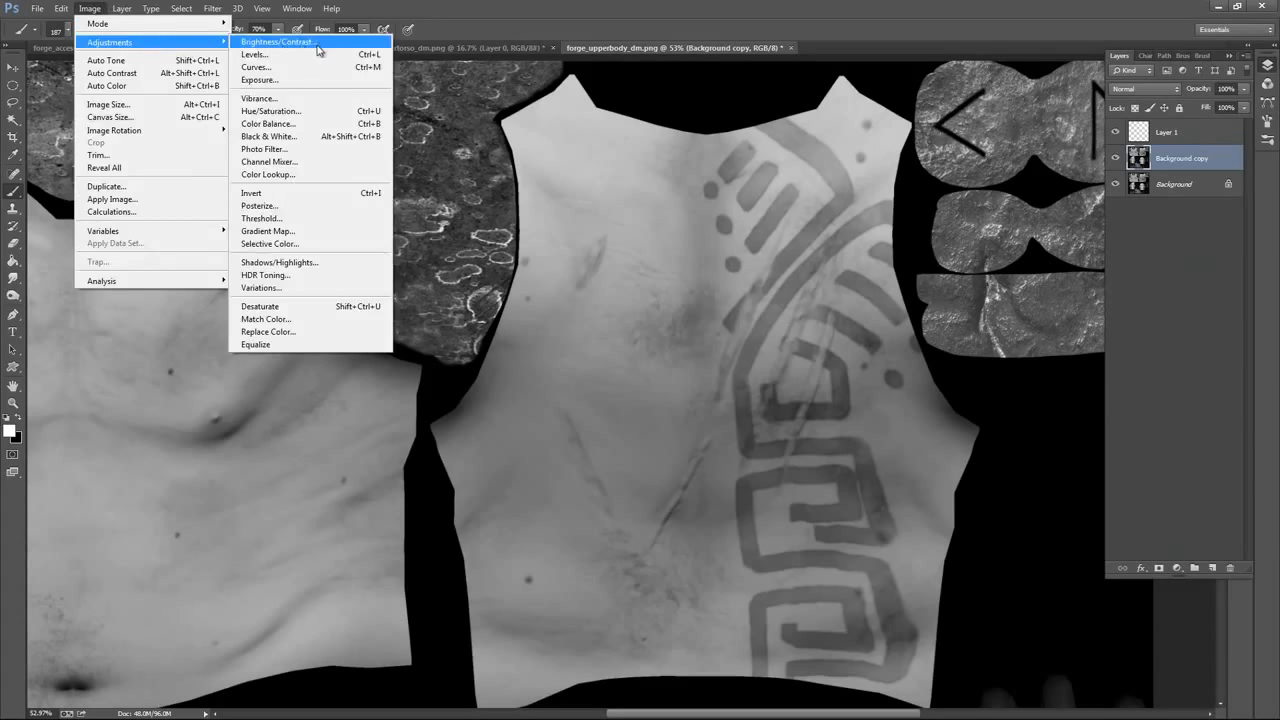
pyautogui.click(290, 41)
pyautogui.moveTo(817, 301); pyautogui.dragTo(790, 301)
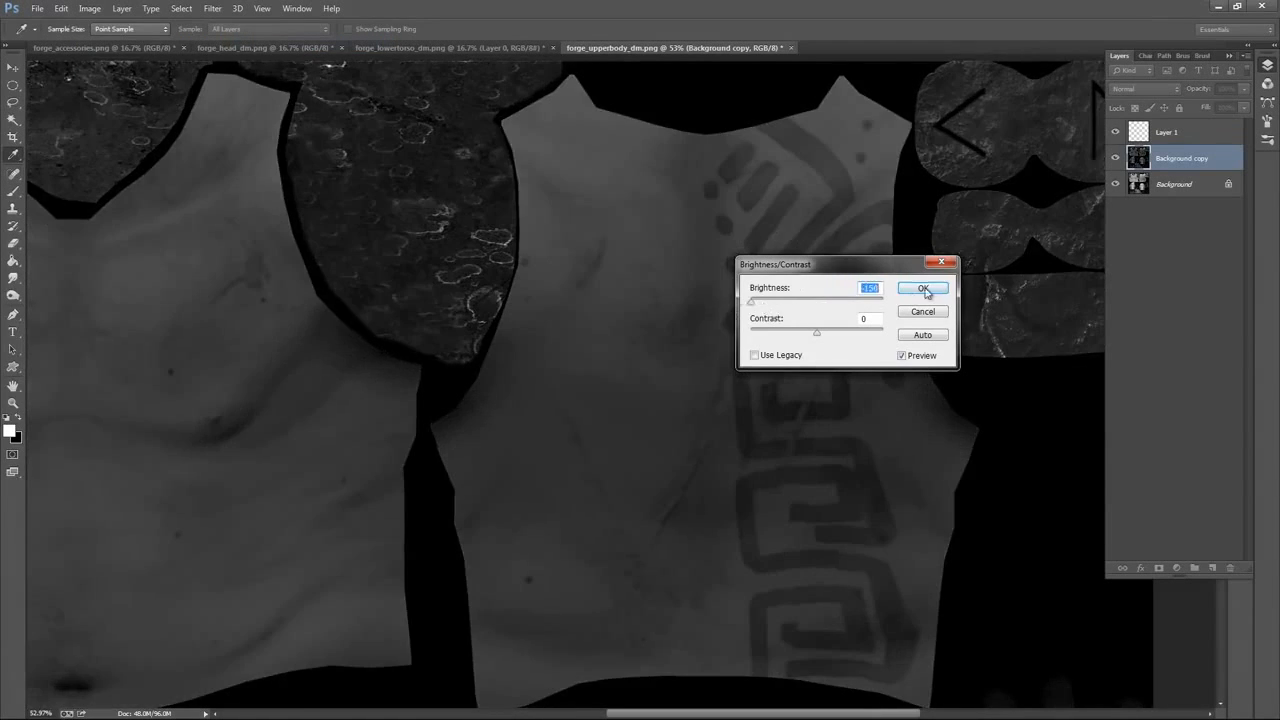
pyautogui.click(923, 288)
# Darken the Background copy layer a second time with Brightness -150, leaving Contrast at 0
pyautogui.click(89, 8)
pyautogui.moveTo(148, 44)
pyautogui.click(290, 41)
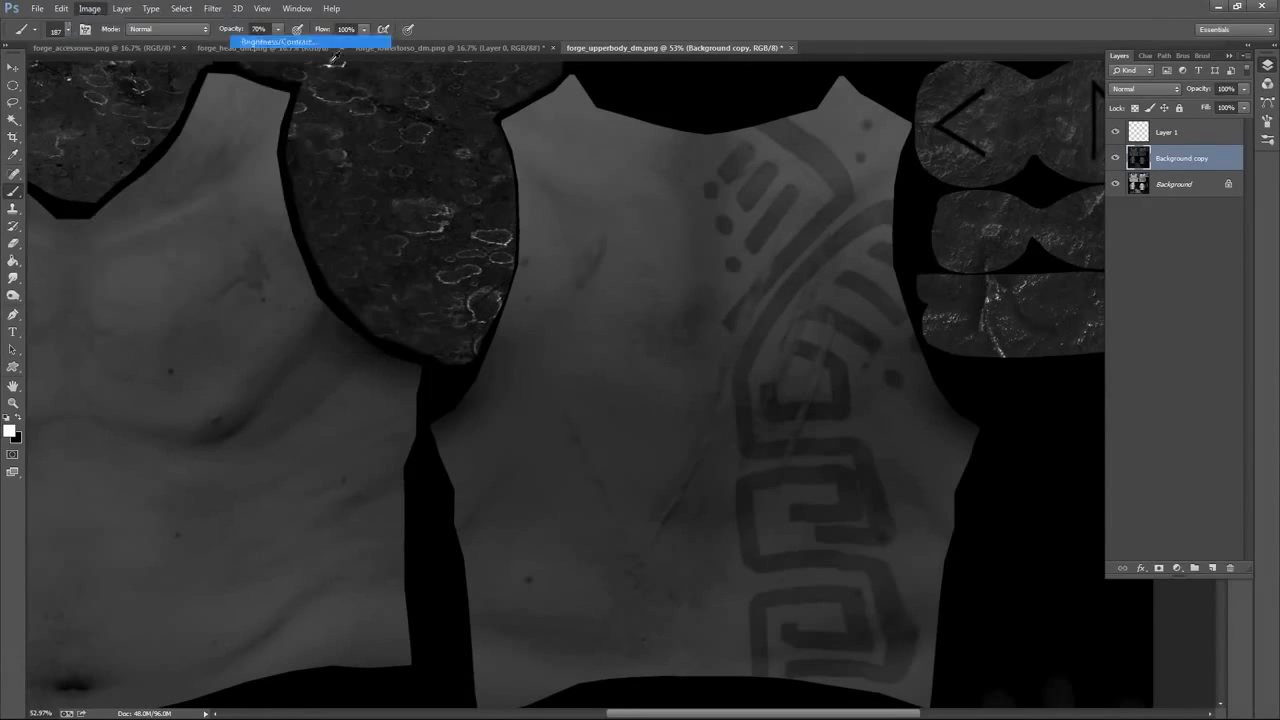
pyautogui.moveTo(817, 301); pyautogui.dragTo(729, 306)
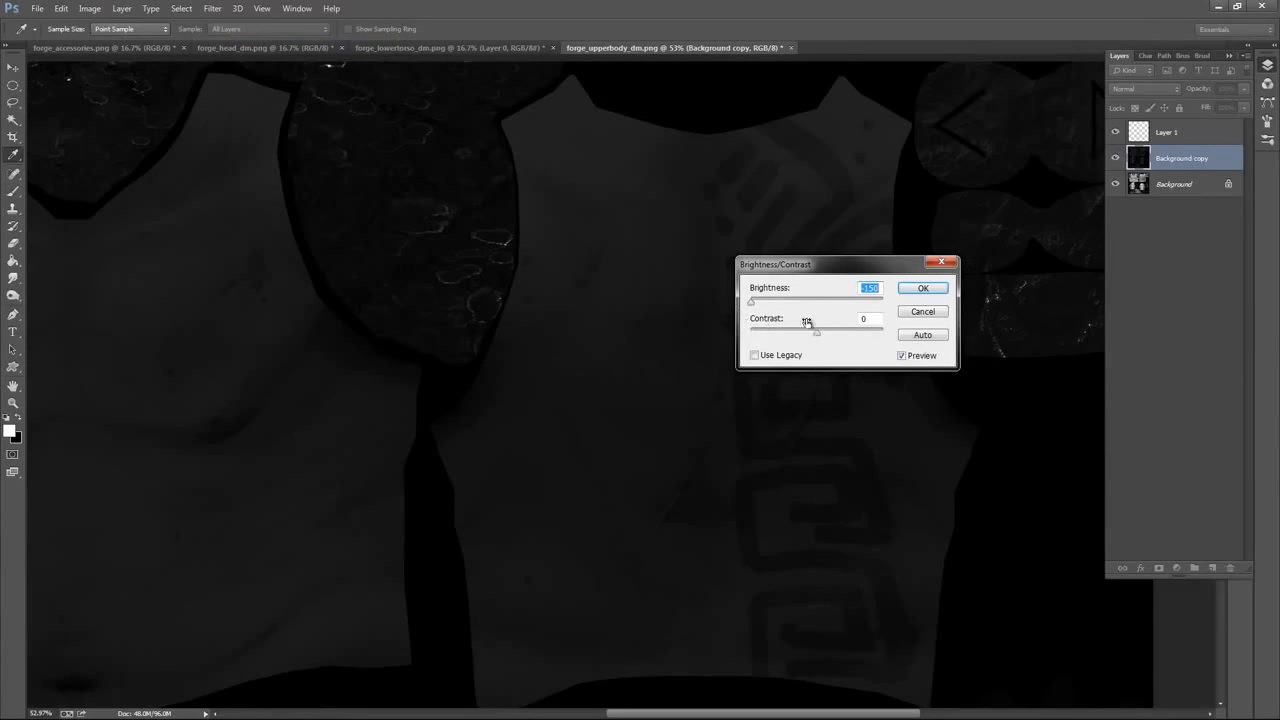
pyautogui.click(923, 288)
# Paint fine white specks over the whole back torso on Layer 1 with the 187 px speckle brush
pyautogui.press('b')
pyautogui.click(1190, 140)
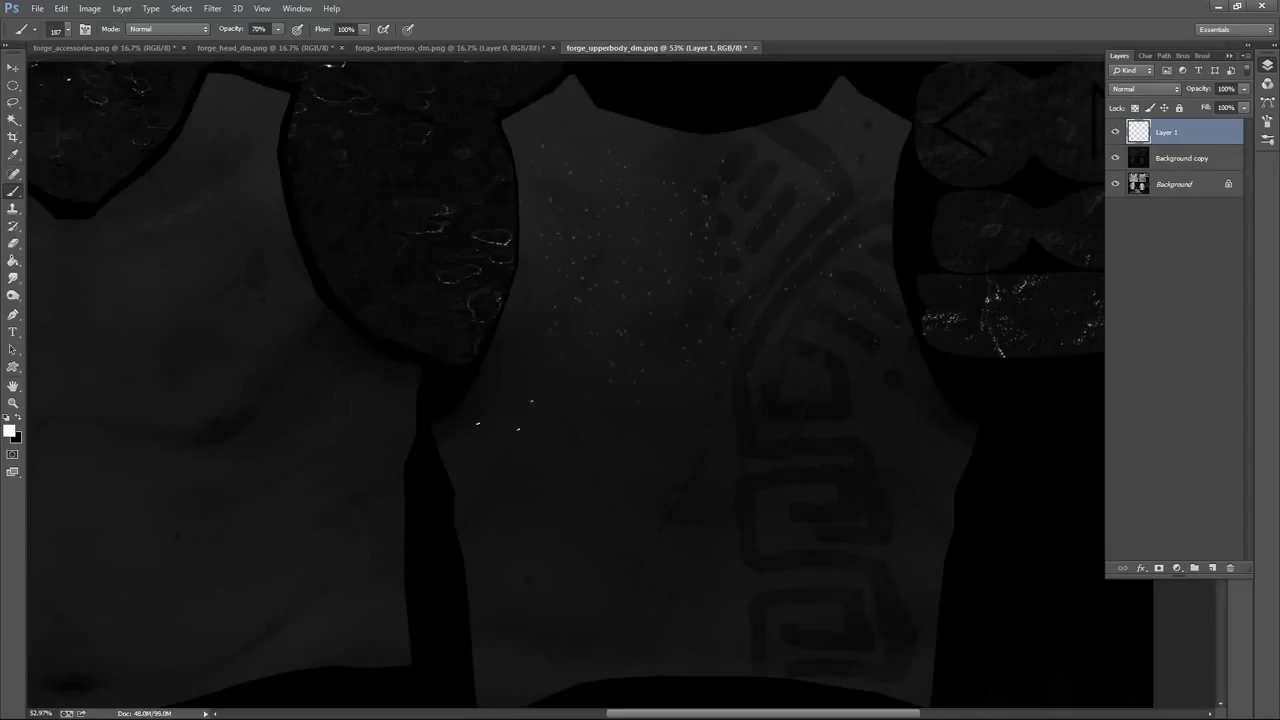
pyautogui.moveTo(736, 352); pyautogui.dragTo(713, 282)
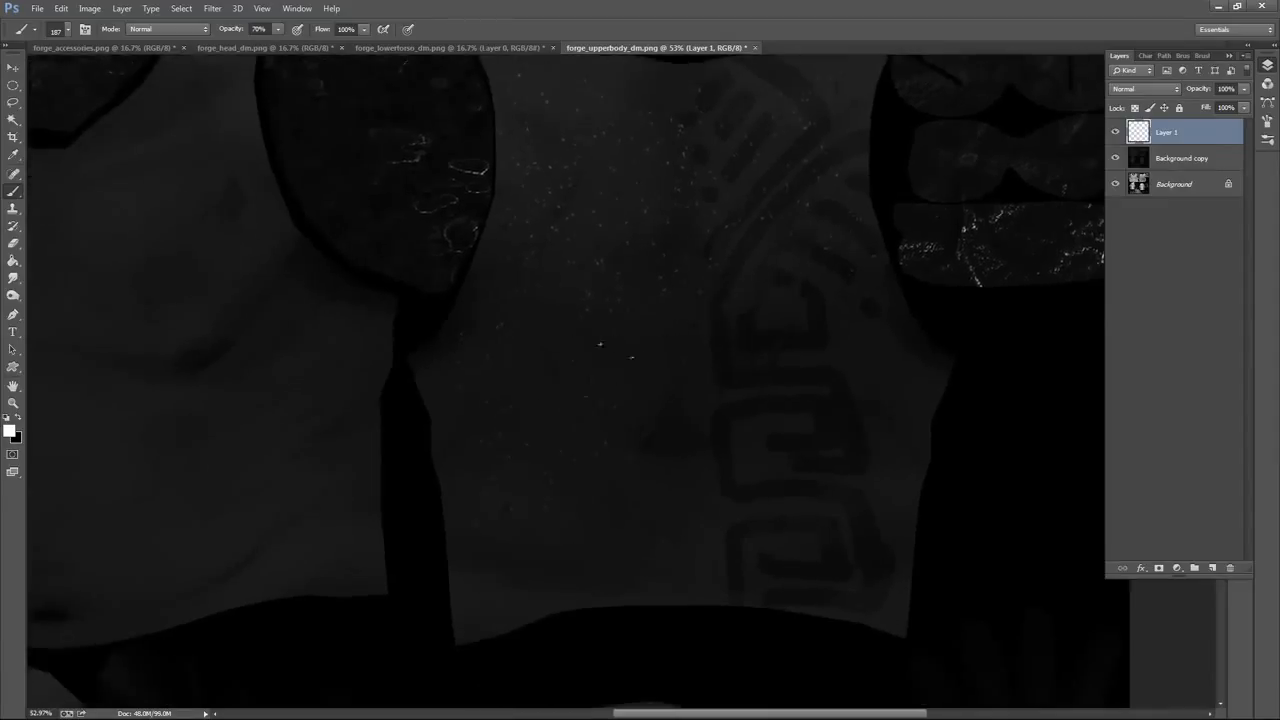
pyautogui.moveTo(904, 379); pyautogui.dragTo(869, 323)
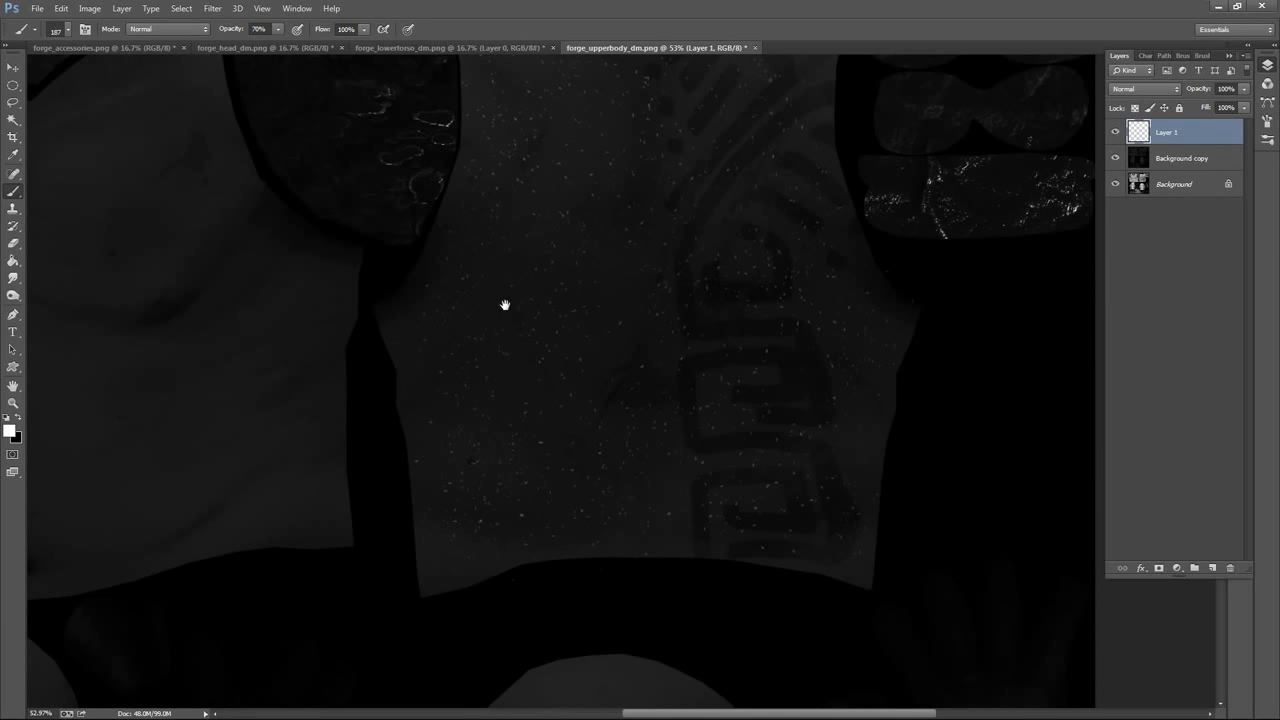
# Paint fine white specks over the front torso's shoulders, chest, abdomen and sides on Layer 1
pyautogui.moveTo(503, 303); pyautogui.dragTo(849, 283)
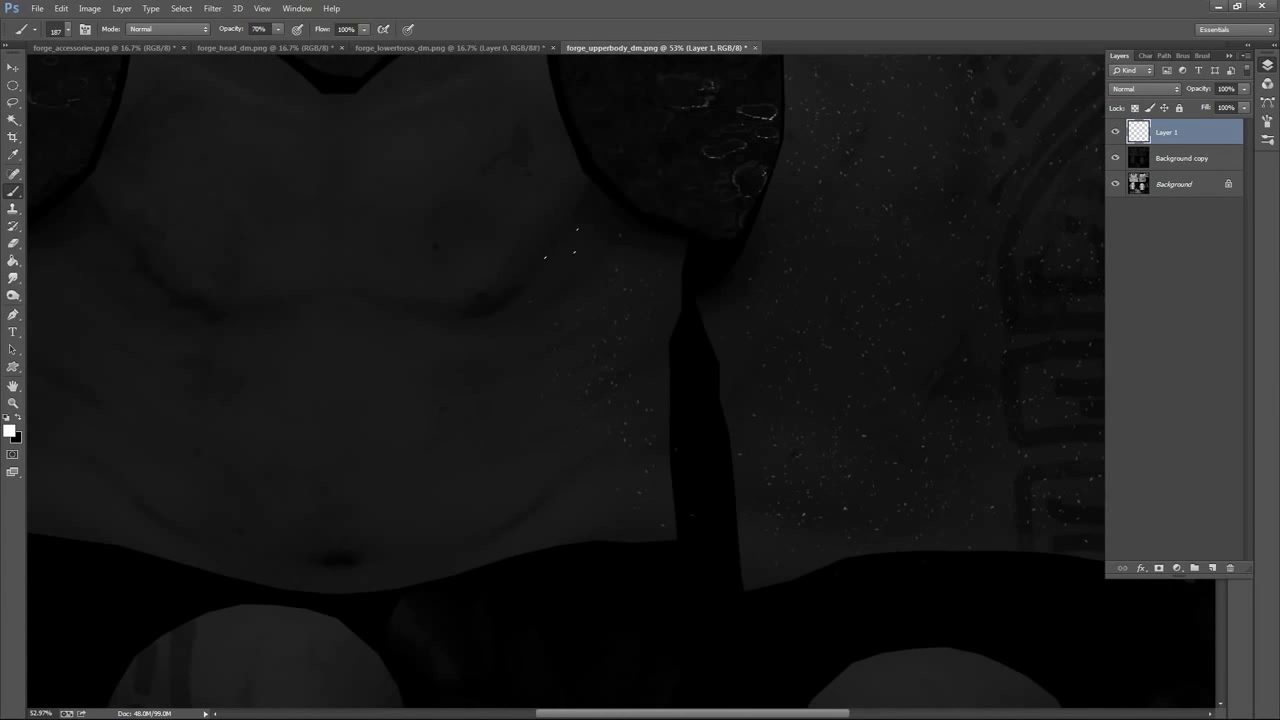
pyautogui.moveTo(586, 204); pyautogui.dragTo(646, 299)
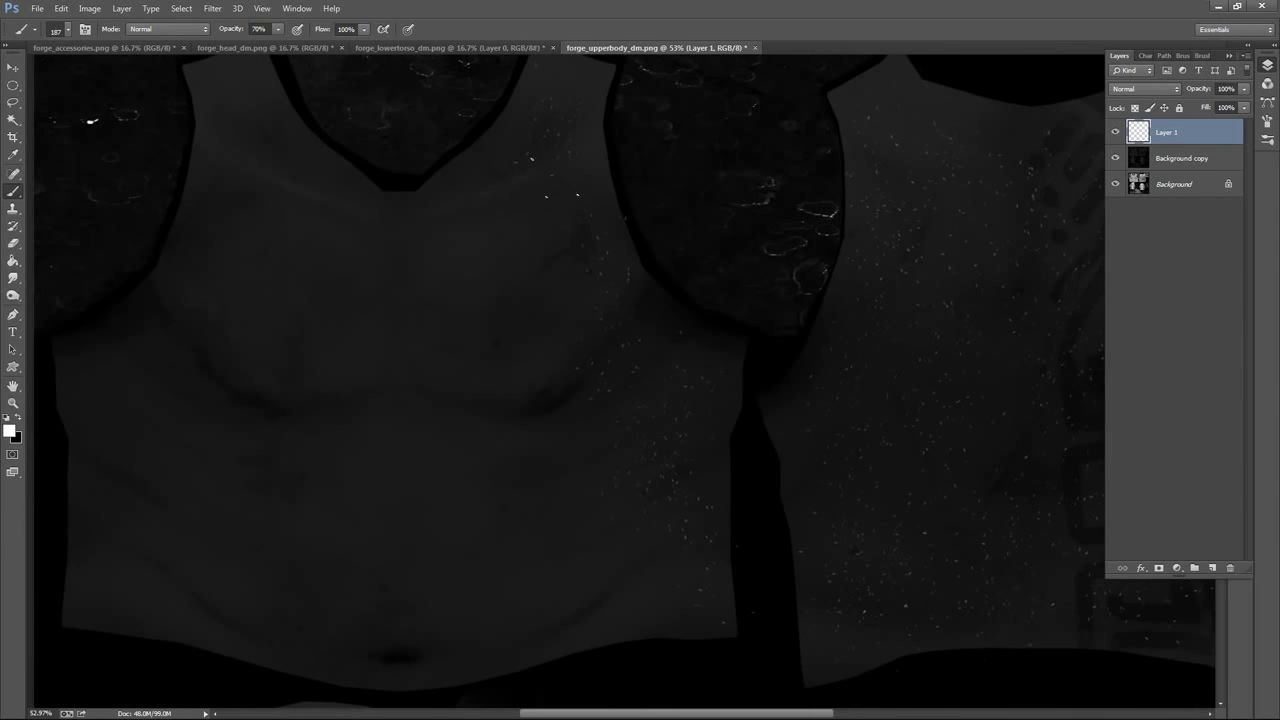
pyautogui.moveTo(550, 182); pyautogui.dragTo(576, 237)
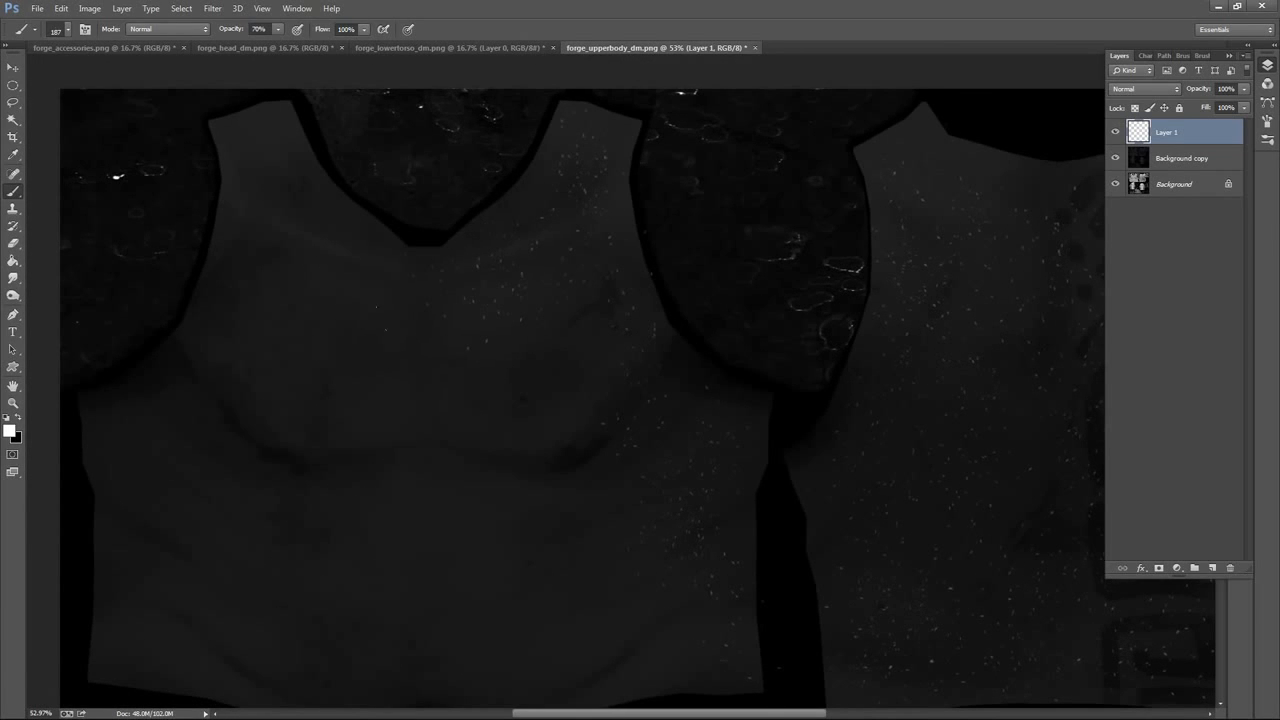
pyautogui.moveTo(336, 301); pyautogui.dragTo(503, 163)
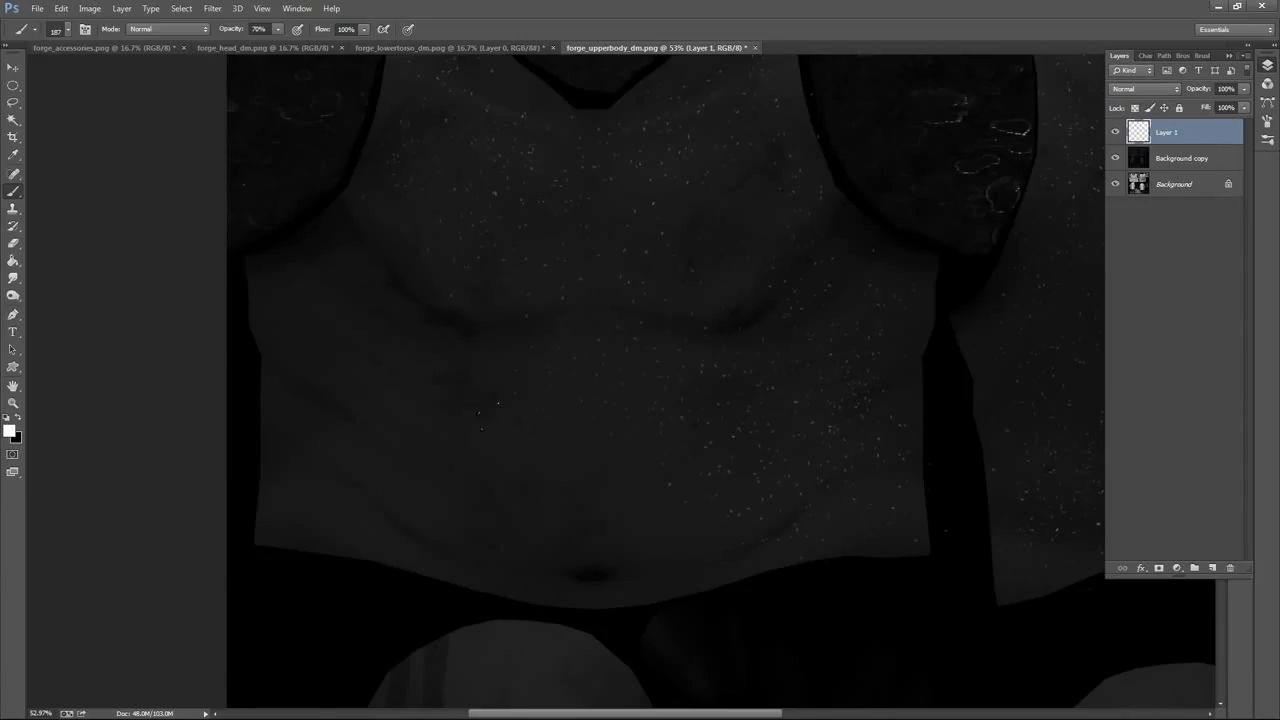
pyautogui.moveTo(399, 320); pyautogui.dragTo(402, 240)
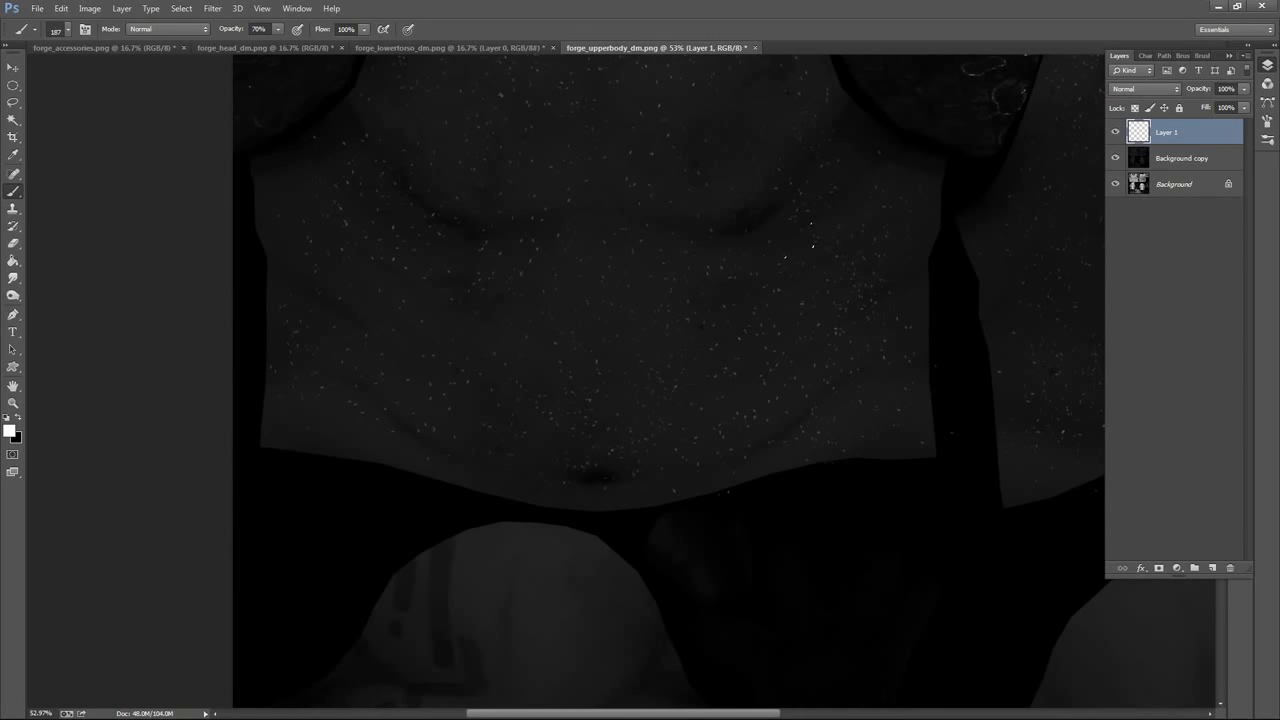
pyautogui.moveTo(880, 240); pyautogui.dragTo(803, 349)
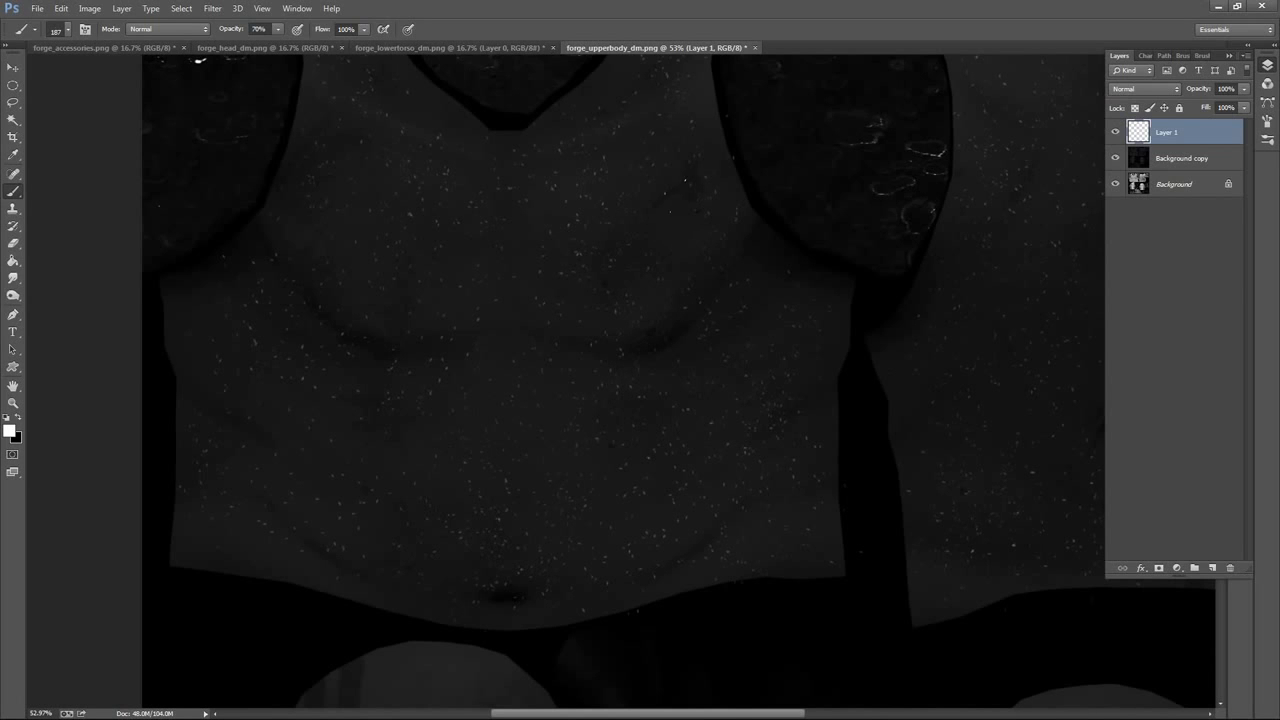
pyautogui.moveTo(846, 489); pyautogui.dragTo(389, 363)
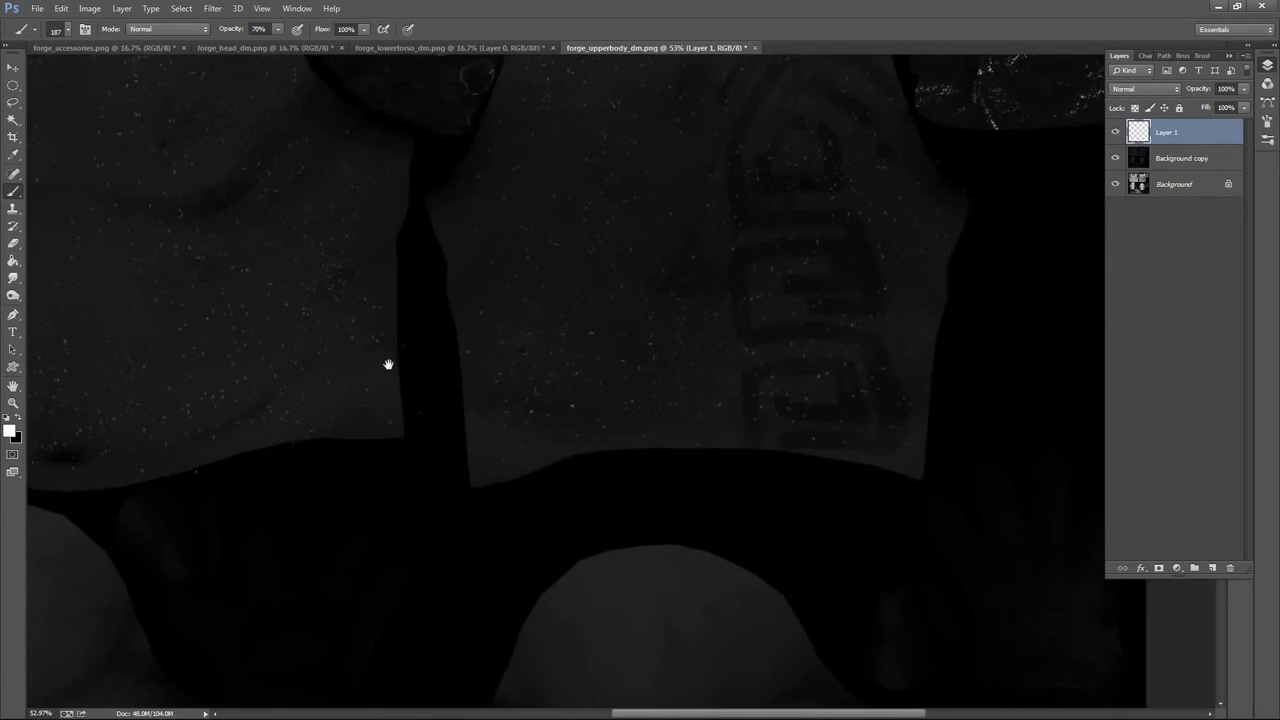
# Paint fine white specks over the two shoulder and upper-arm skin pieces, including the tattooed one, on Layer 1
pyautogui.moveTo(794, 240); pyautogui.dragTo(766, 337)
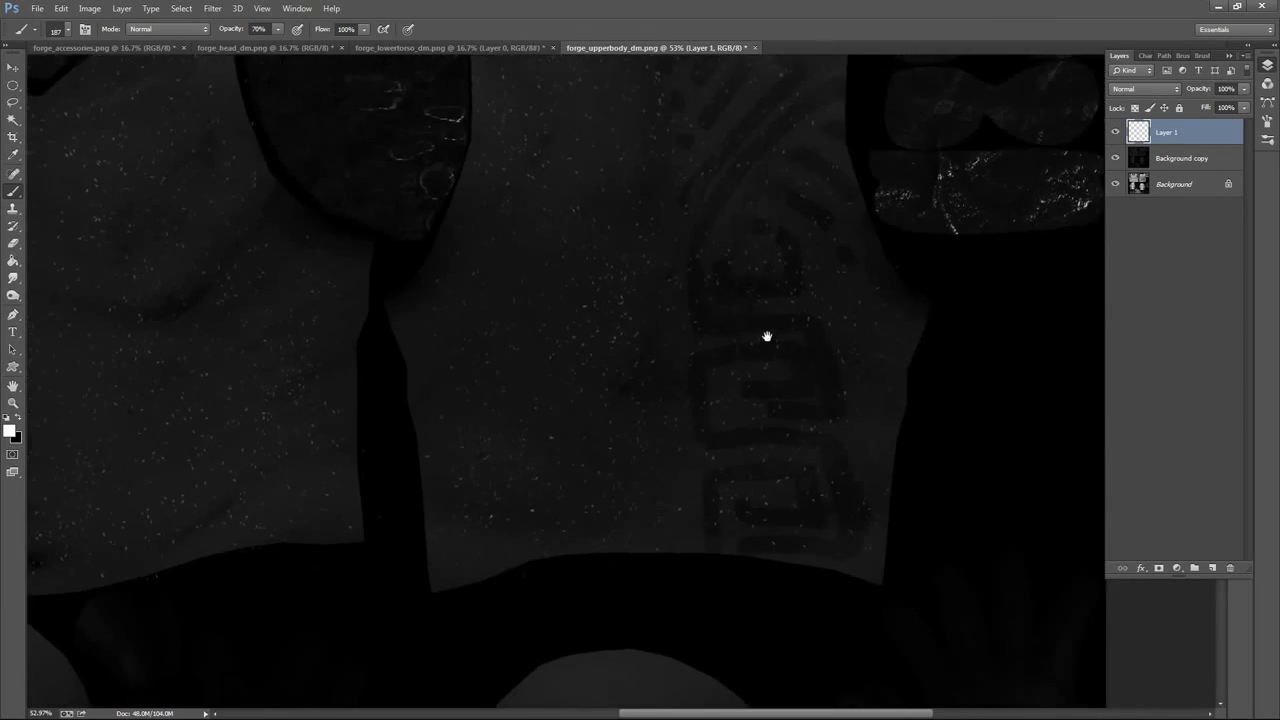
pyautogui.moveTo(807, 238); pyautogui.dragTo(800, 303)
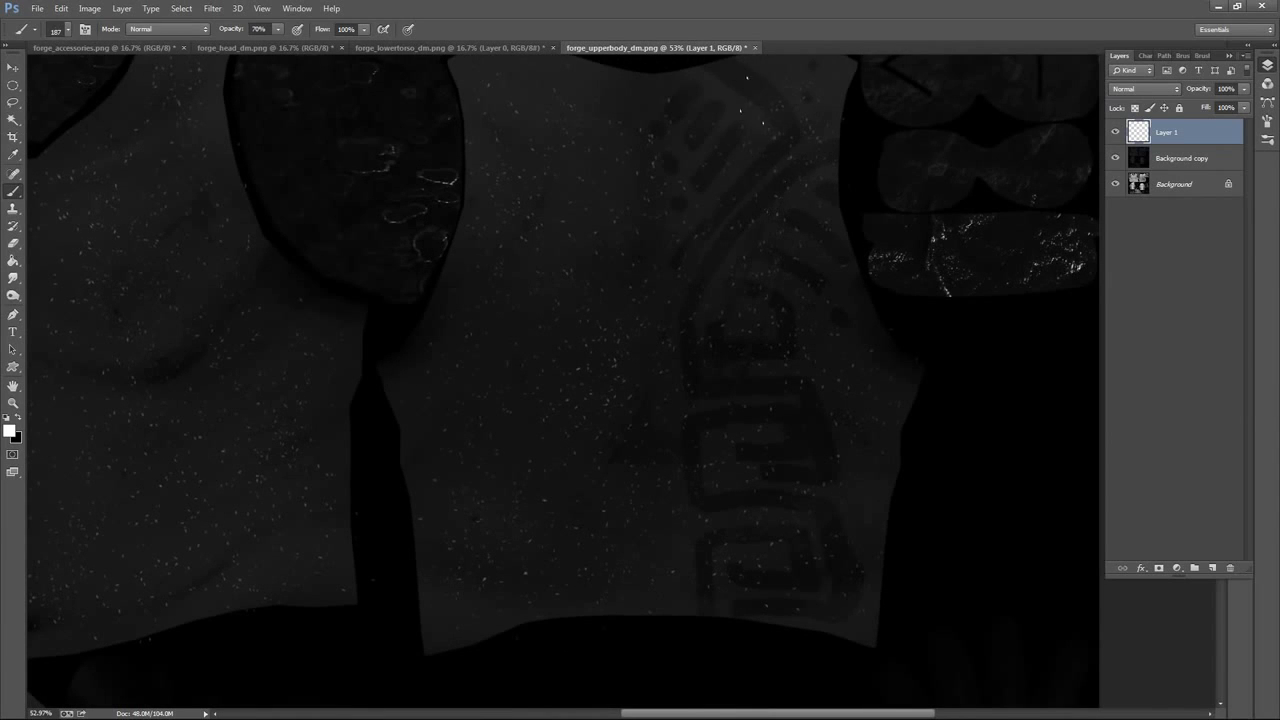
pyautogui.moveTo(786, 516); pyautogui.dragTo(769, 377)
pyautogui.moveTo(784, 524)
pyautogui.mouseDown()
pyautogui.moveTo(811, 231)
pyautogui.moveTo(826, 233)
pyautogui.moveTo(856, 128)
pyautogui.mouseUp()
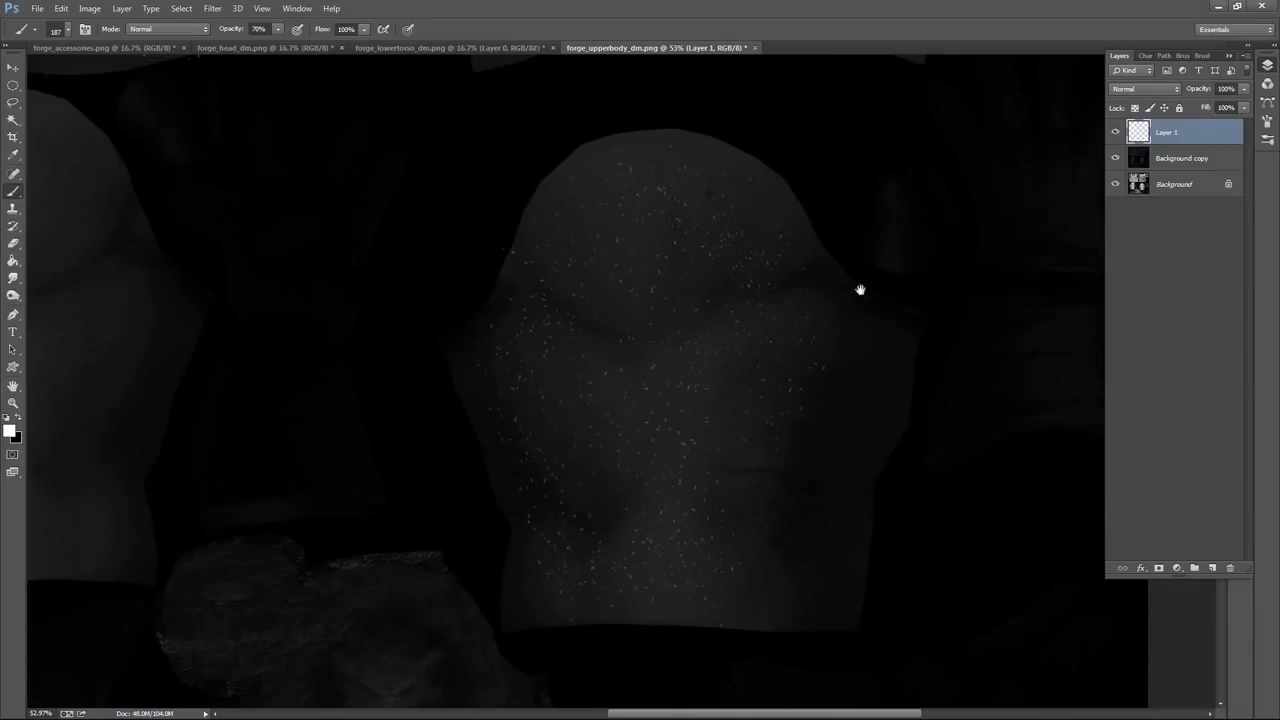
pyautogui.moveTo(860, 290); pyautogui.dragTo(853, 291)
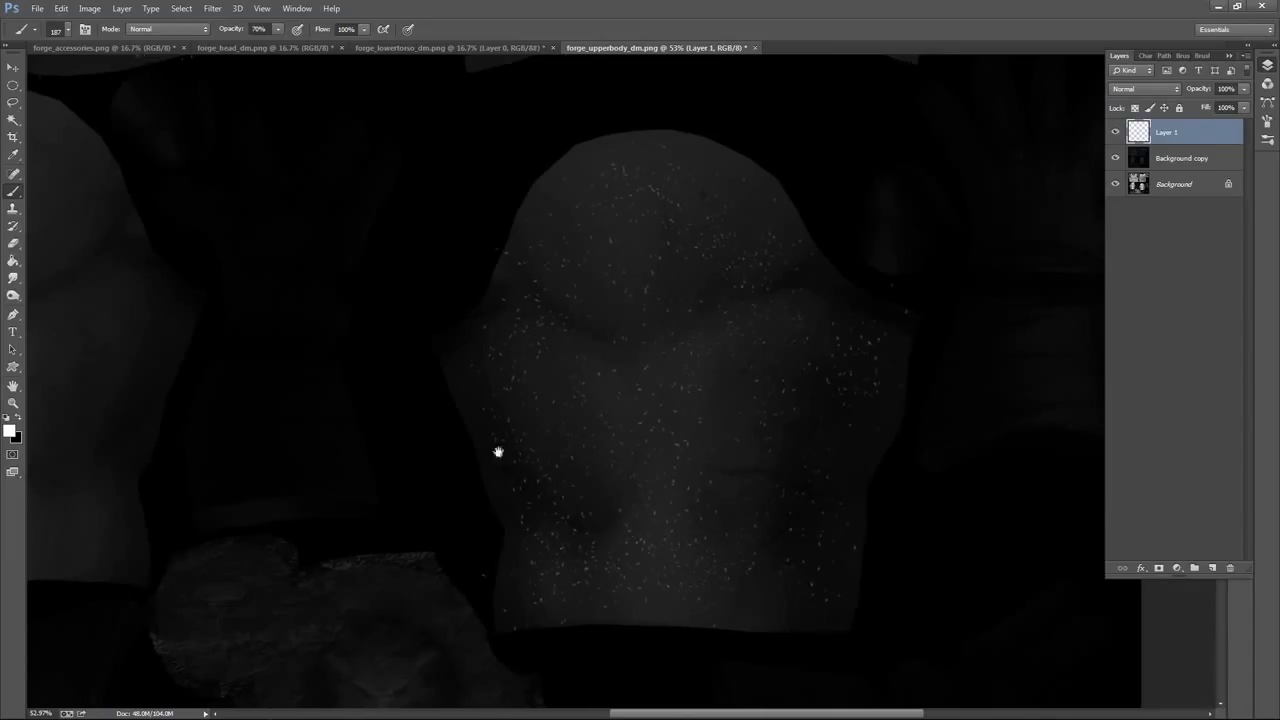
pyautogui.moveTo(466, 332); pyautogui.dragTo(870, 308)
pyautogui.moveTo(487, 312)
pyautogui.mouseDown()
pyautogui.moveTo(757, 346)
pyautogui.moveTo(690, 399)
pyautogui.mouseUp()
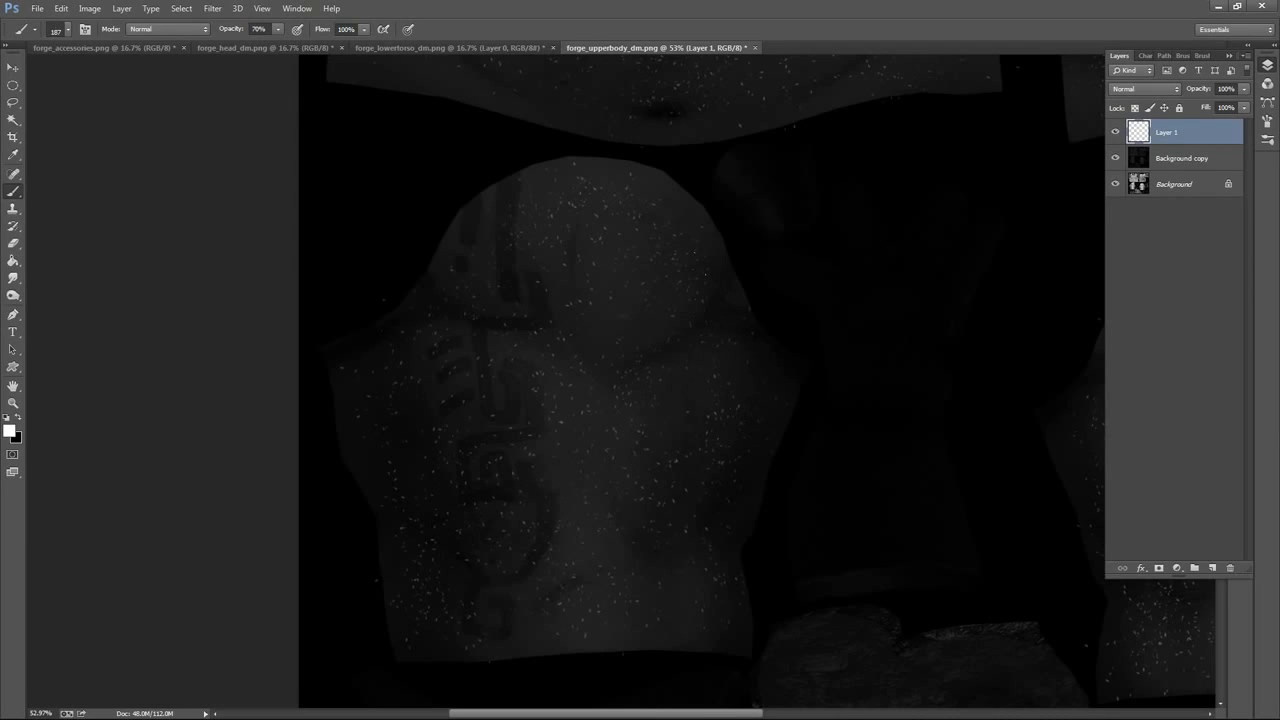
# Examine the painted specks across the torso and upper-arm pieces of the upper body texture for coverage
pyautogui.moveTo(822, 268); pyautogui.dragTo(403, 470)
pyautogui.moveTo(815, 292); pyautogui.dragTo(496, 325)
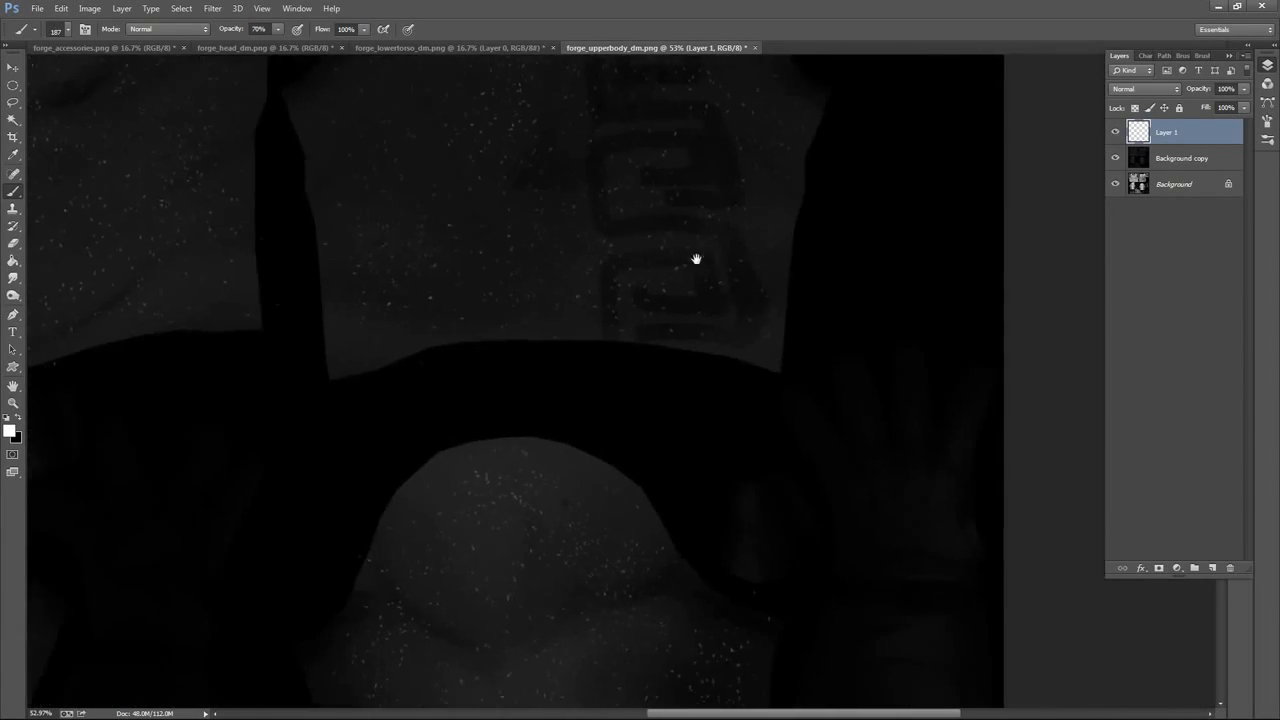
pyautogui.moveTo(694, 260); pyautogui.dragTo(569, 517)
pyautogui.moveTo(709, 233); pyautogui.dragTo(893, 430)
pyautogui.moveTo(546, 517); pyautogui.dragTo(838, 160)
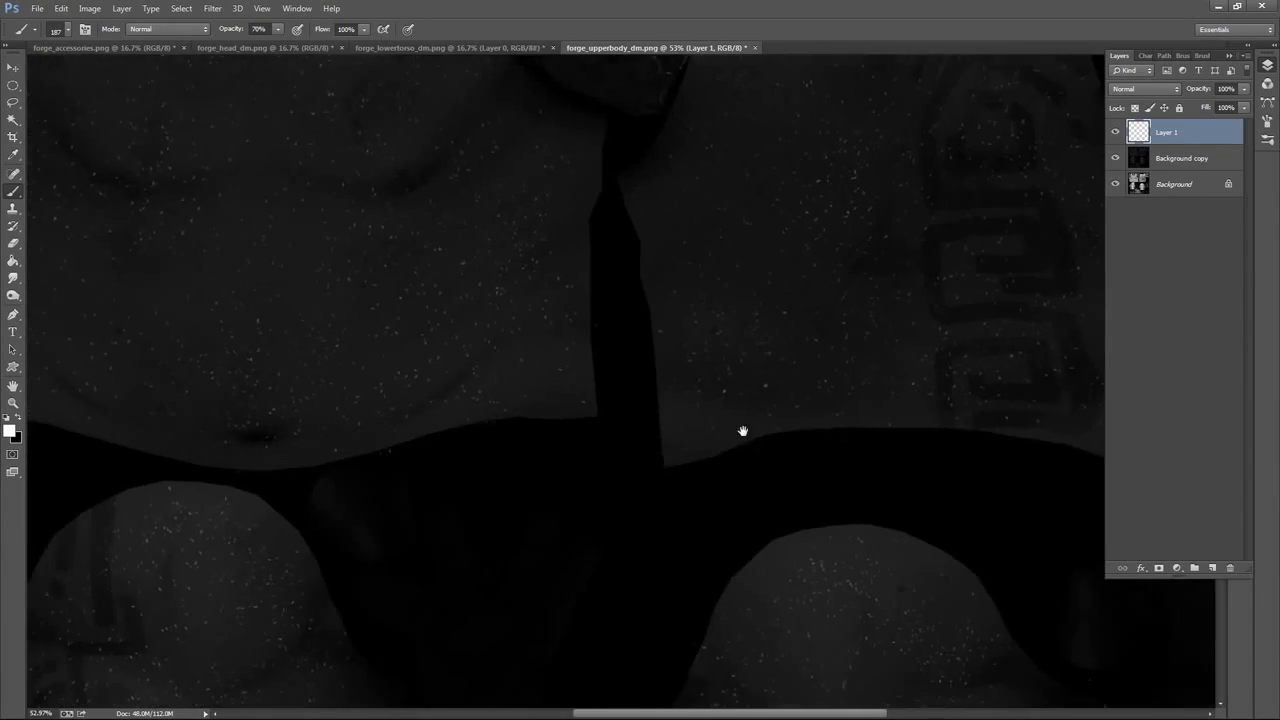
pyautogui.moveTo(659, 601); pyautogui.dragTo(814, 176)
pyautogui.moveTo(665, 382); pyautogui.dragTo(729, 243)
pyautogui.moveTo(960, 401); pyautogui.dragTo(853, 412)
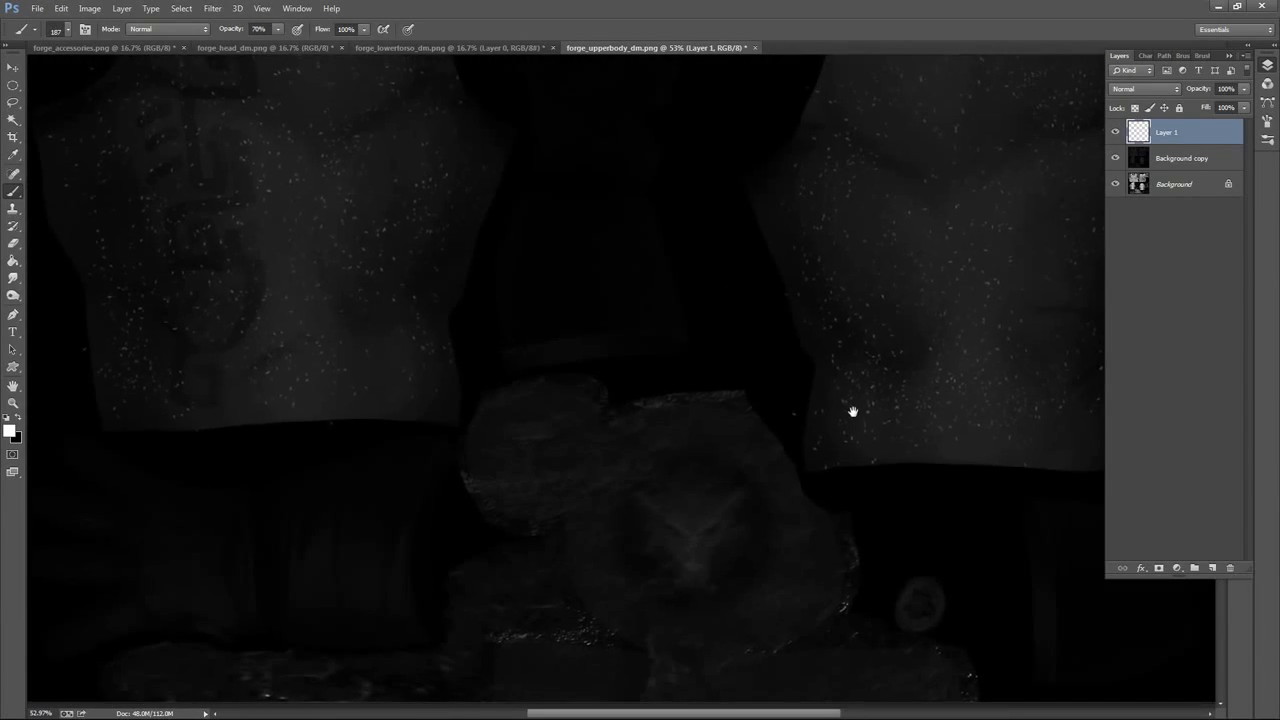
pyautogui.moveTo(858, 347); pyautogui.dragTo(860, 322)
# Lower the Background copy layer's opacity to 29% and duplicate that layer
pyautogui.click(1178, 160)
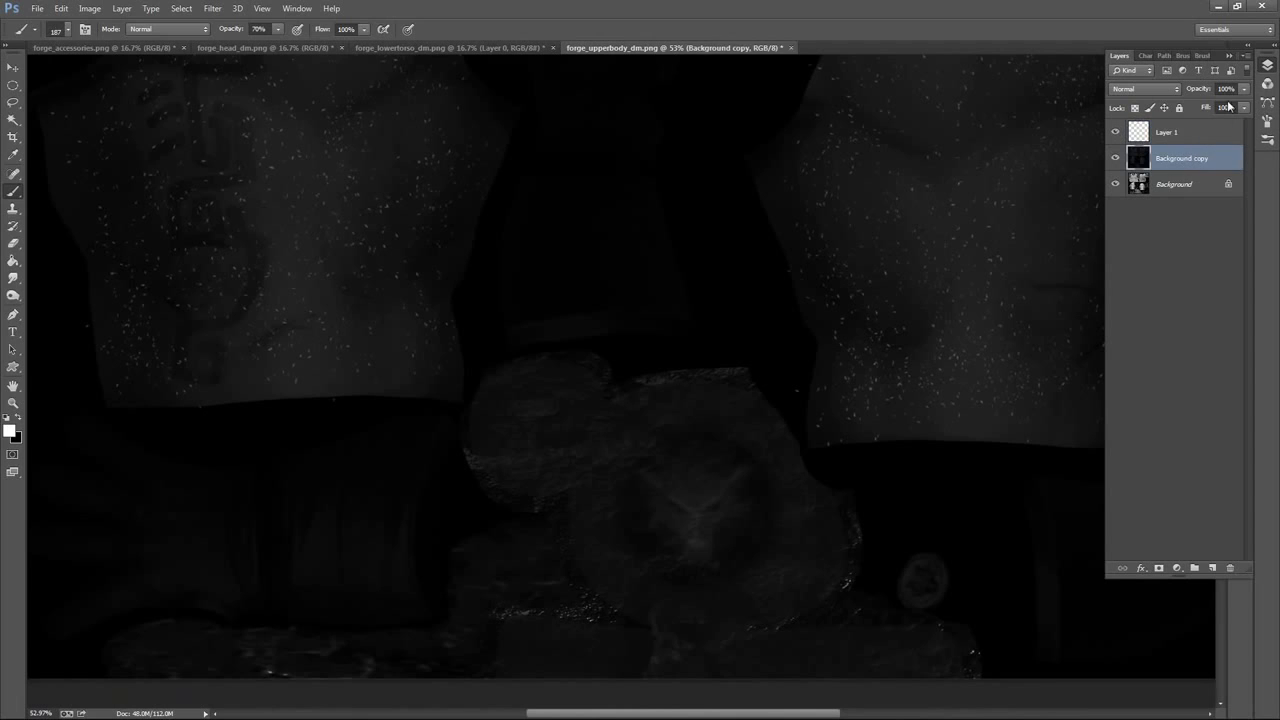
pyautogui.click(1244, 89)
pyautogui.moveTo(1244, 107); pyautogui.dragTo(1192, 106)
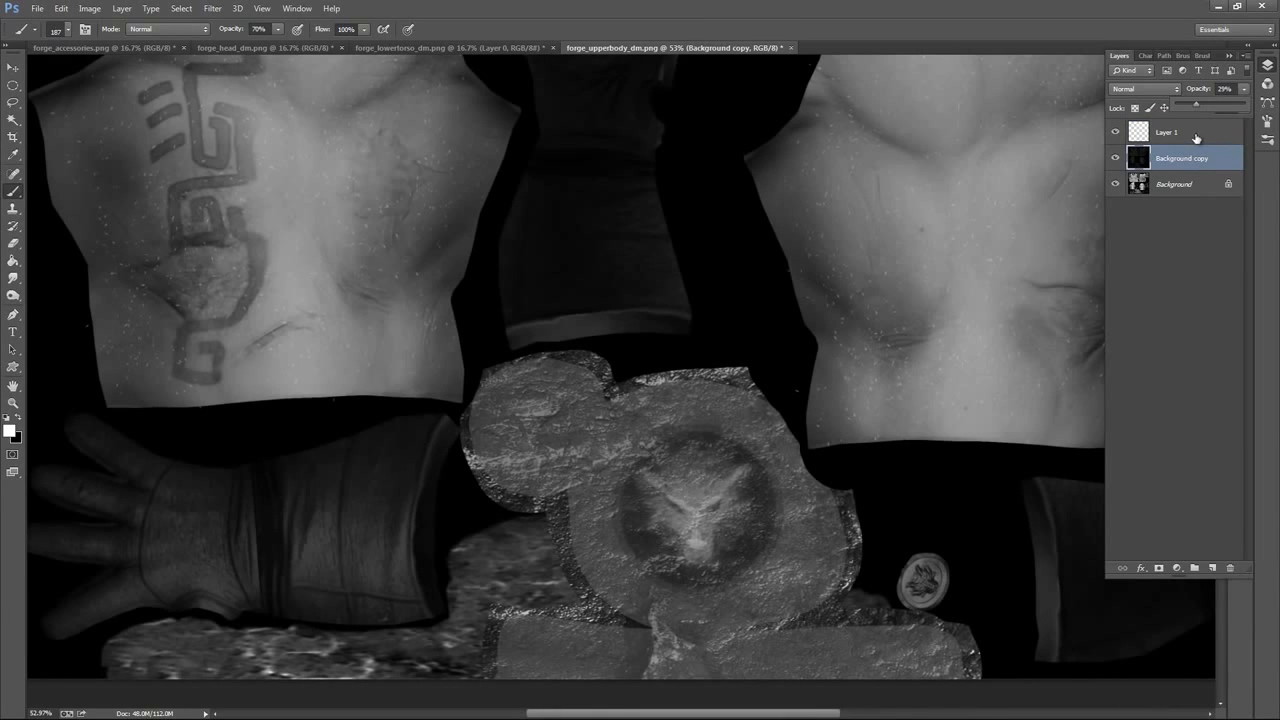
pyautogui.click(1196, 134)
pyautogui.moveTo(771, 234); pyautogui.dragTo(771, 460)
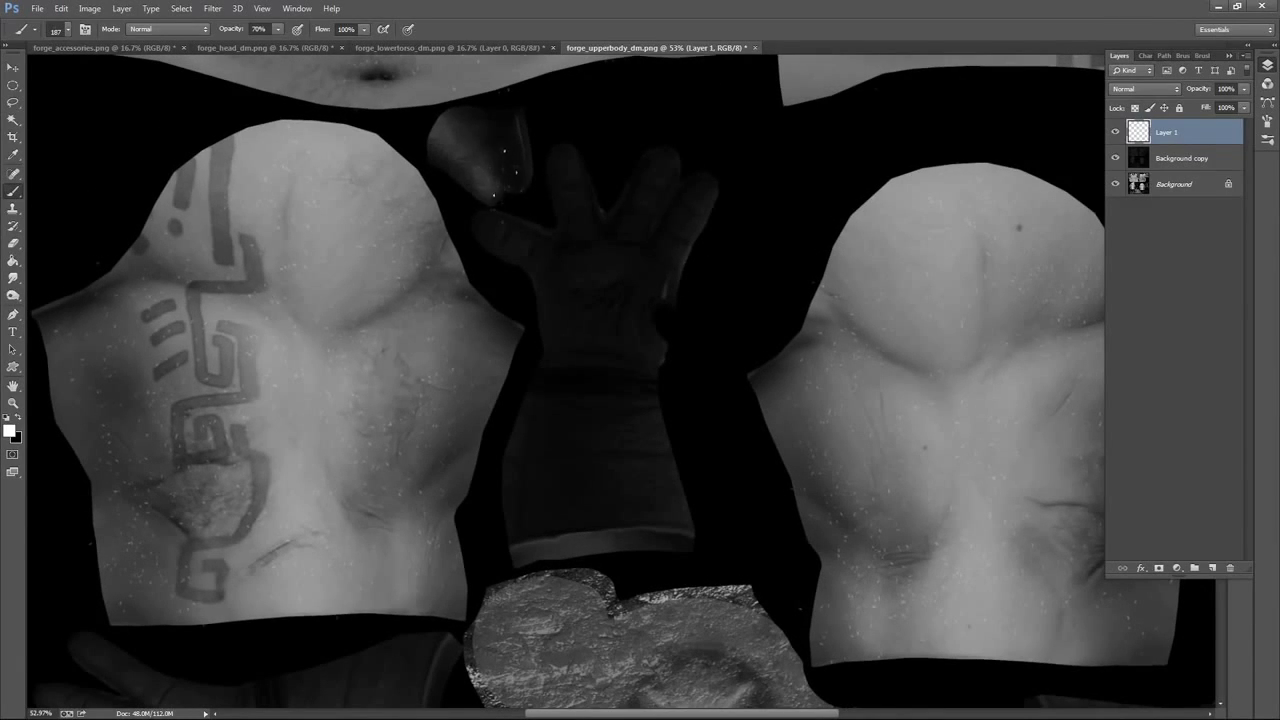
pyautogui.hotkey('alt', '[')
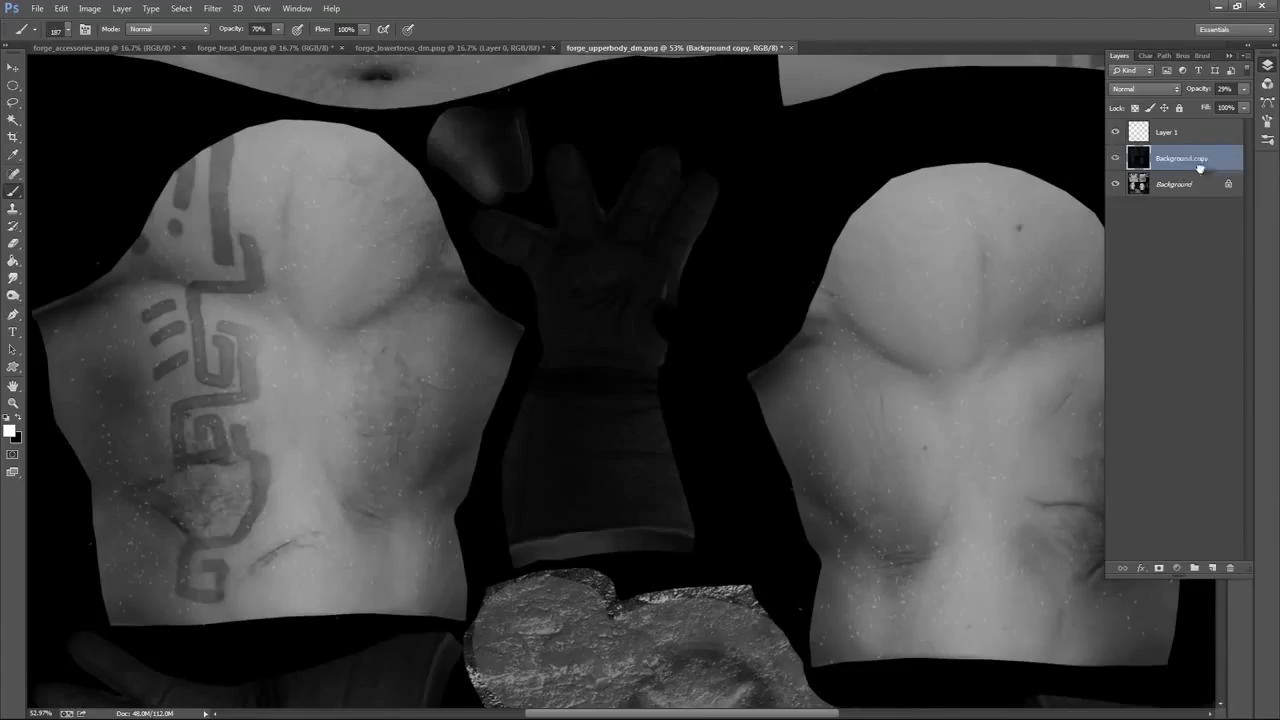
pyautogui.moveTo(1200, 168); pyautogui.dragTo(1212, 567)
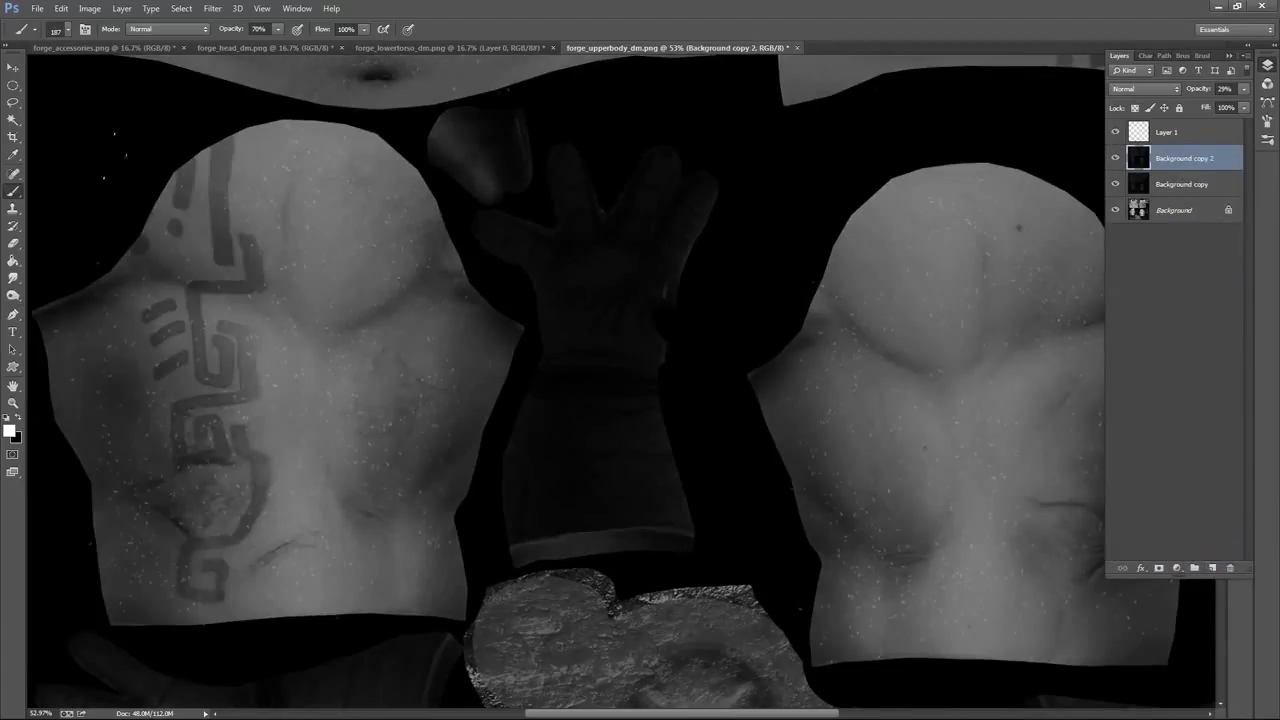
# Lasso the upright glove between the two arm pieces together with its separate thumb piece
pyautogui.click(13, 102)
pyautogui.moveTo(589, 567)
pyautogui.mouseDown()
pyautogui.moveTo(501, 576)
pyautogui.moveTo(484, 512)
pyautogui.moveTo(533, 340)
pyautogui.moveTo(504, 276)
pyautogui.moveTo(455, 226)
pyautogui.moveTo(426, 166)
pyautogui.moveTo(429, 128)
pyautogui.moveTo(508, 95)
pyautogui.moveTo(715, 79)
pyautogui.moveTo(744, 92)
pyautogui.moveTo(759, 124)
pyautogui.moveTo(759, 195)
pyautogui.moveTo(703, 371)
pyautogui.moveTo(700, 561)
pyautogui.moveTo(597, 550)
pyautogui.mouseUp()
pyautogui.scroll(2, 880, 322)
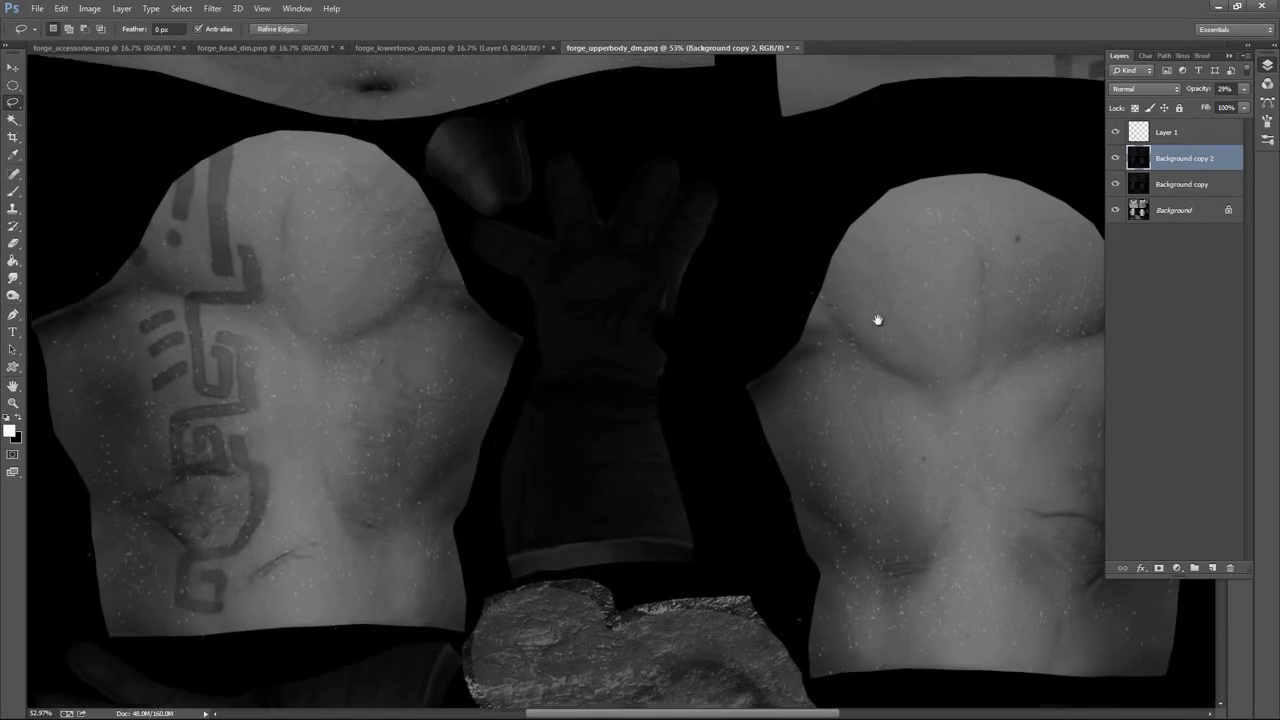
pyautogui.click(90, 8)
pyautogui.moveTo(175, 42)
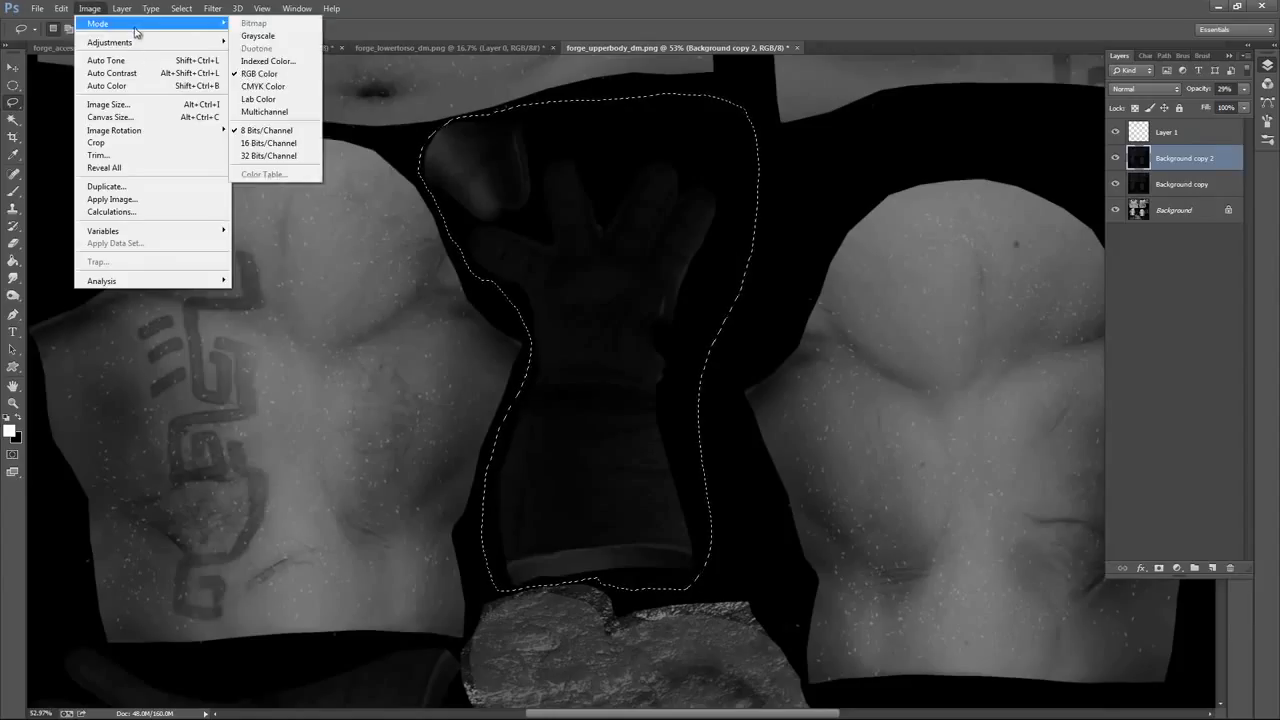
pyautogui.click(285, 42)
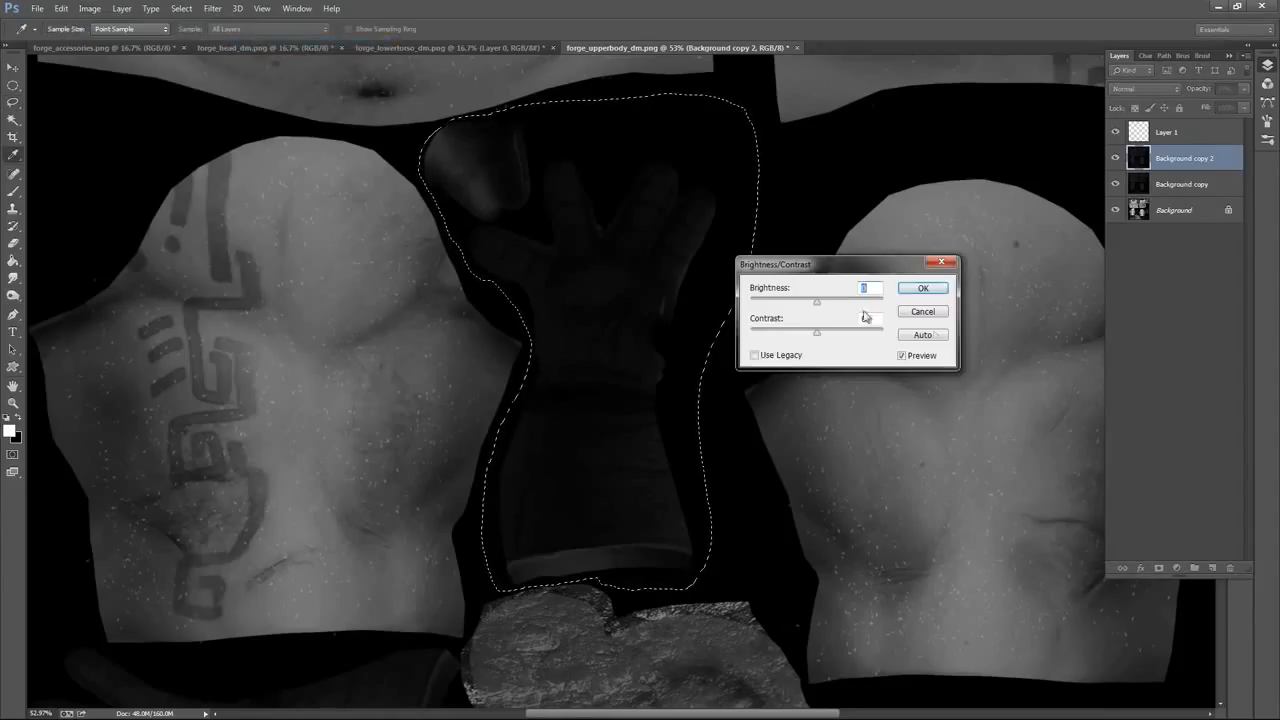
pyautogui.click(923, 315)
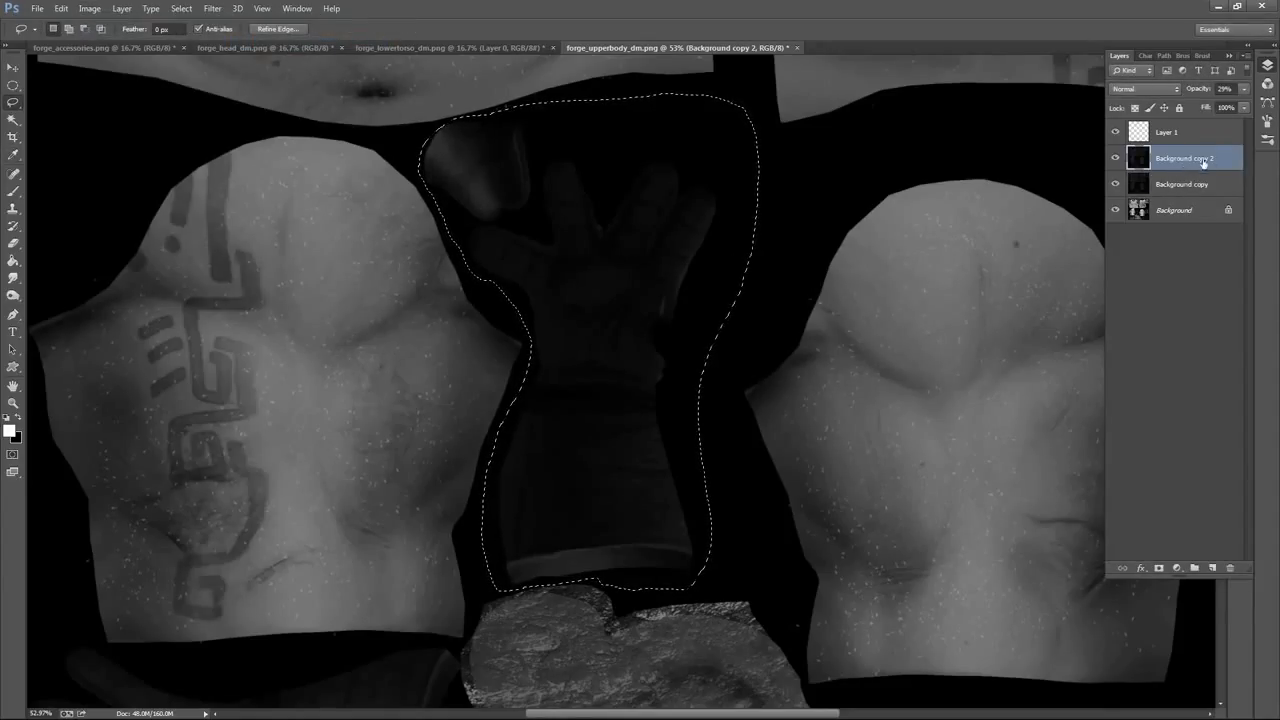
# Set the Background copy 2 layer to 100% opacity and brighten the selected glove to the maximum with Brightness/Contrast
pyautogui.click(1244, 89)
pyautogui.moveTo(1255, 108); pyautogui.dragTo(1261, 110)
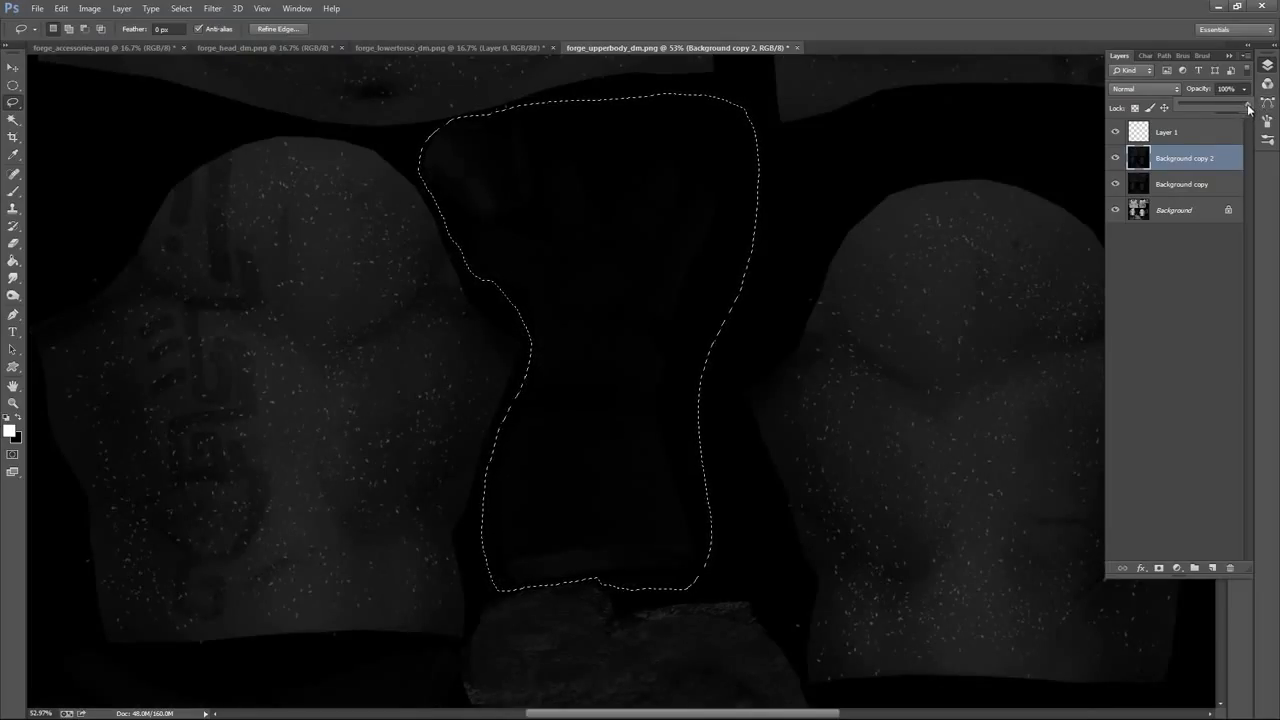
pyautogui.click(89, 8)
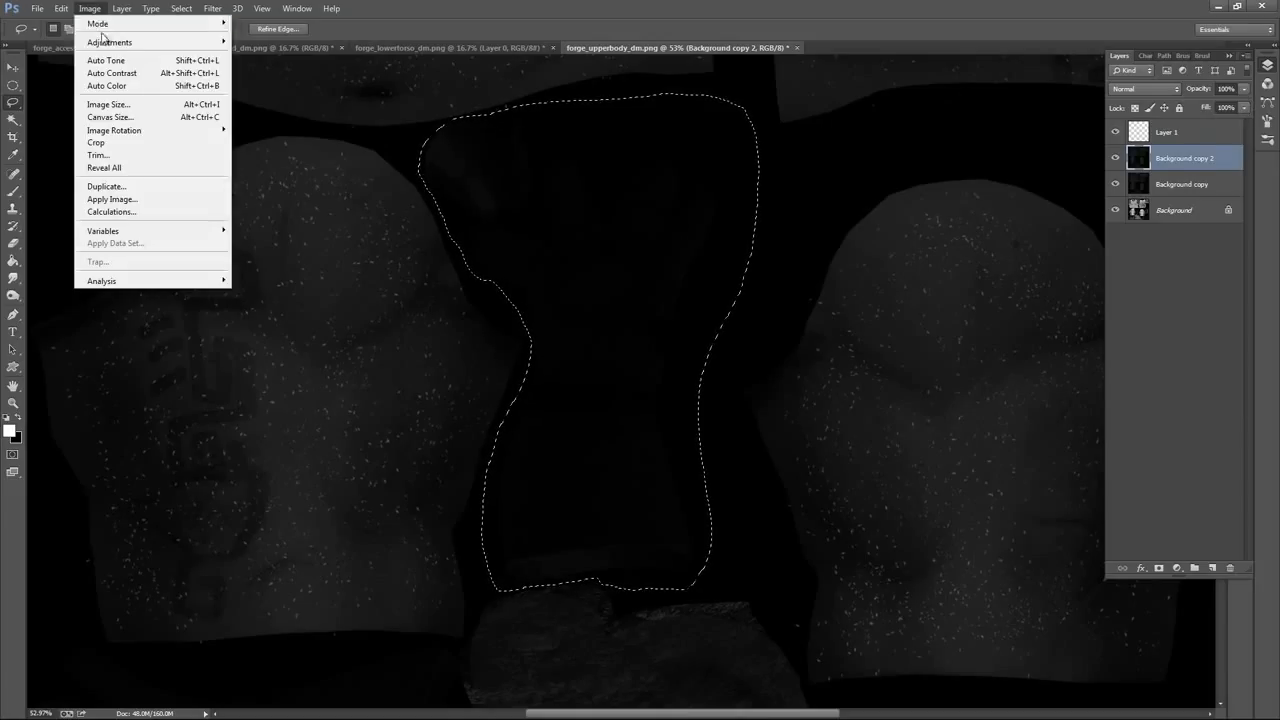
pyautogui.moveTo(120, 41)
pyautogui.click(270, 41)
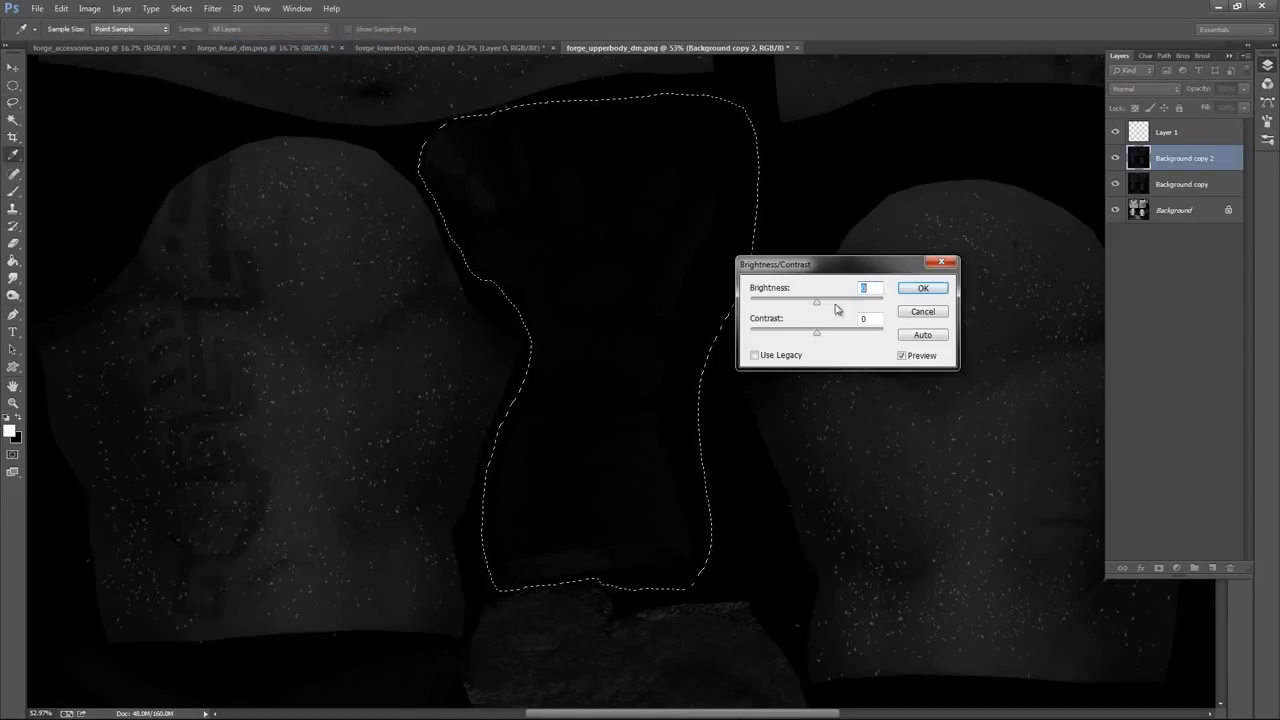
pyautogui.moveTo(818, 301); pyautogui.dragTo(882, 301)
pyautogui.moveTo(817, 332)
pyautogui.mouseDown()
pyautogui.moveTo(850, 334)
pyautogui.moveTo(817, 334)
pyautogui.mouseUp()
pyautogui.click(921, 289)
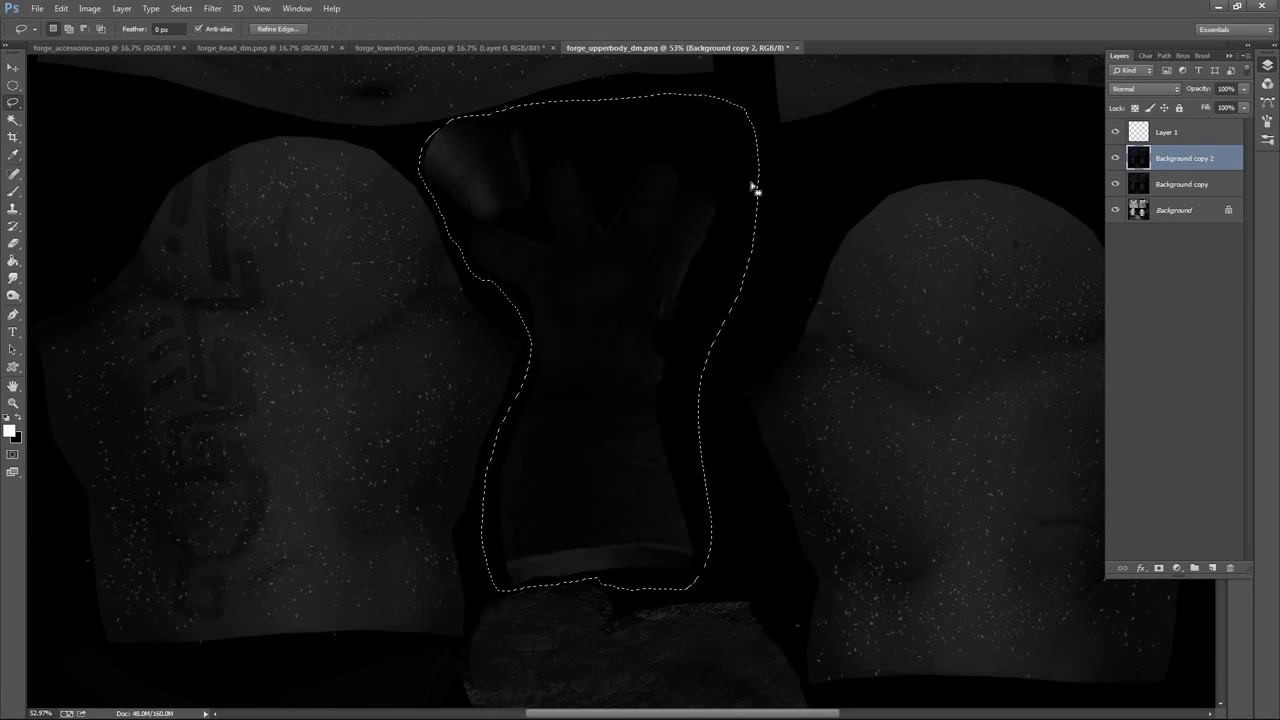
# Brighten the selected glove a second time with Brightness 150 and a raised Contrast
pyautogui.click(89, 8)
pyautogui.moveTo(160, 41)
pyautogui.click(290, 41)
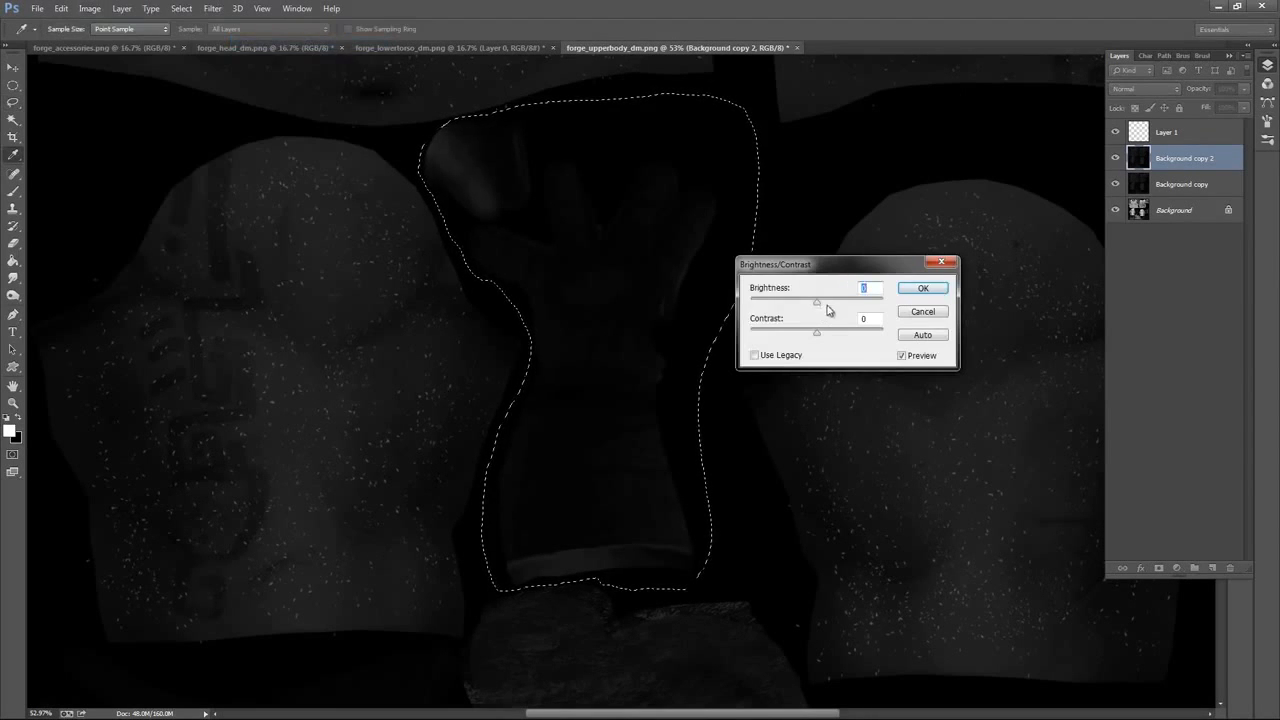
pyautogui.moveTo(818, 302); pyautogui.dragTo(895, 300)
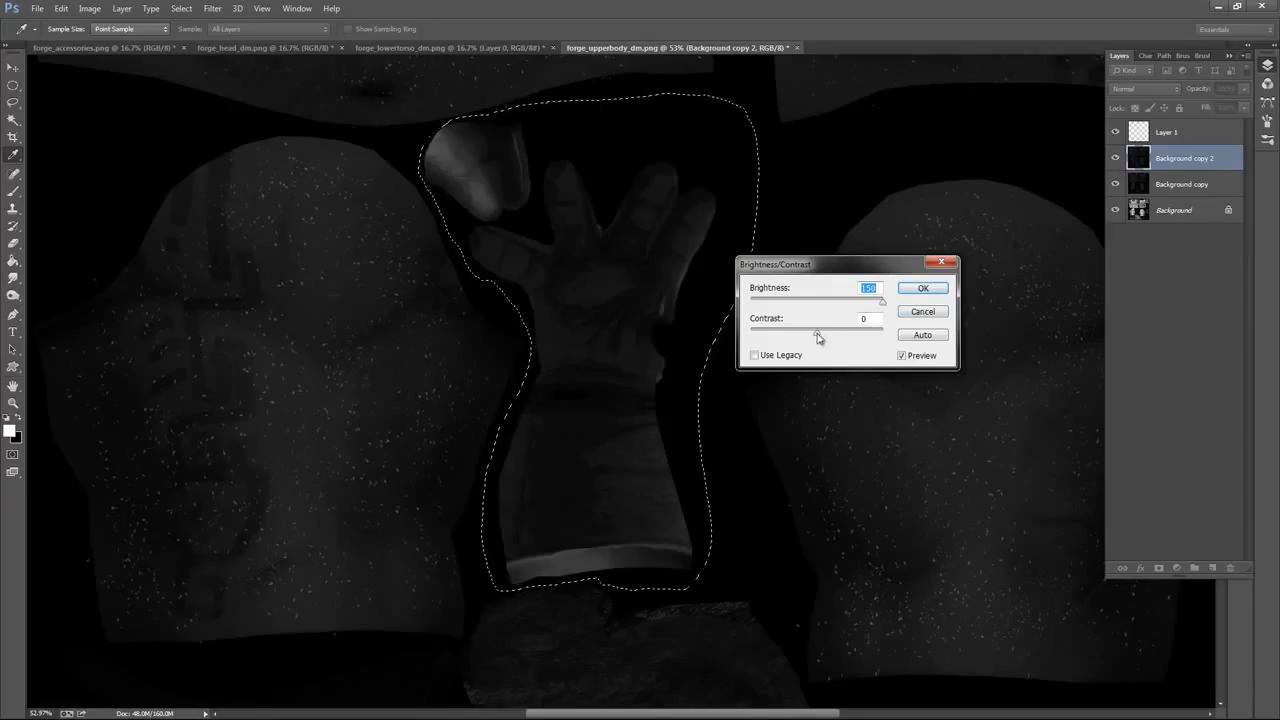
pyautogui.moveTo(817, 333); pyautogui.dragTo(864, 335)
pyautogui.click(921, 291)
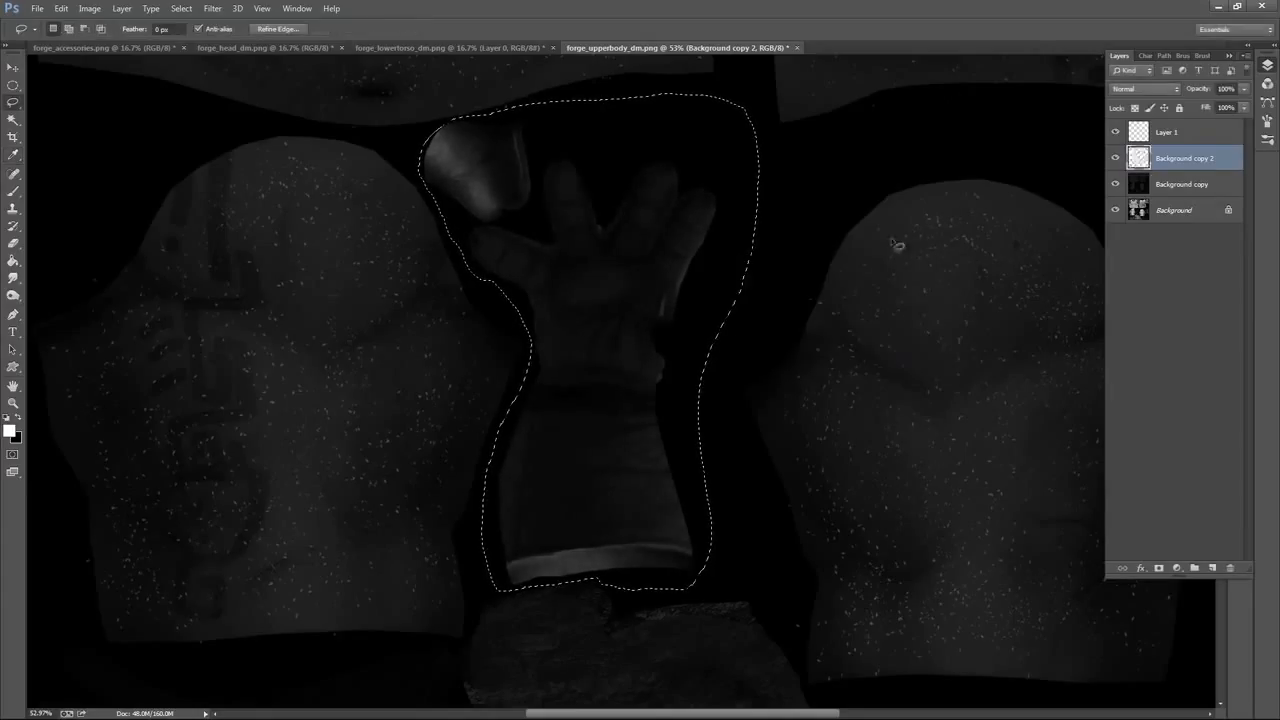
pyautogui.click(89, 8)
pyautogui.moveTo(160, 43)
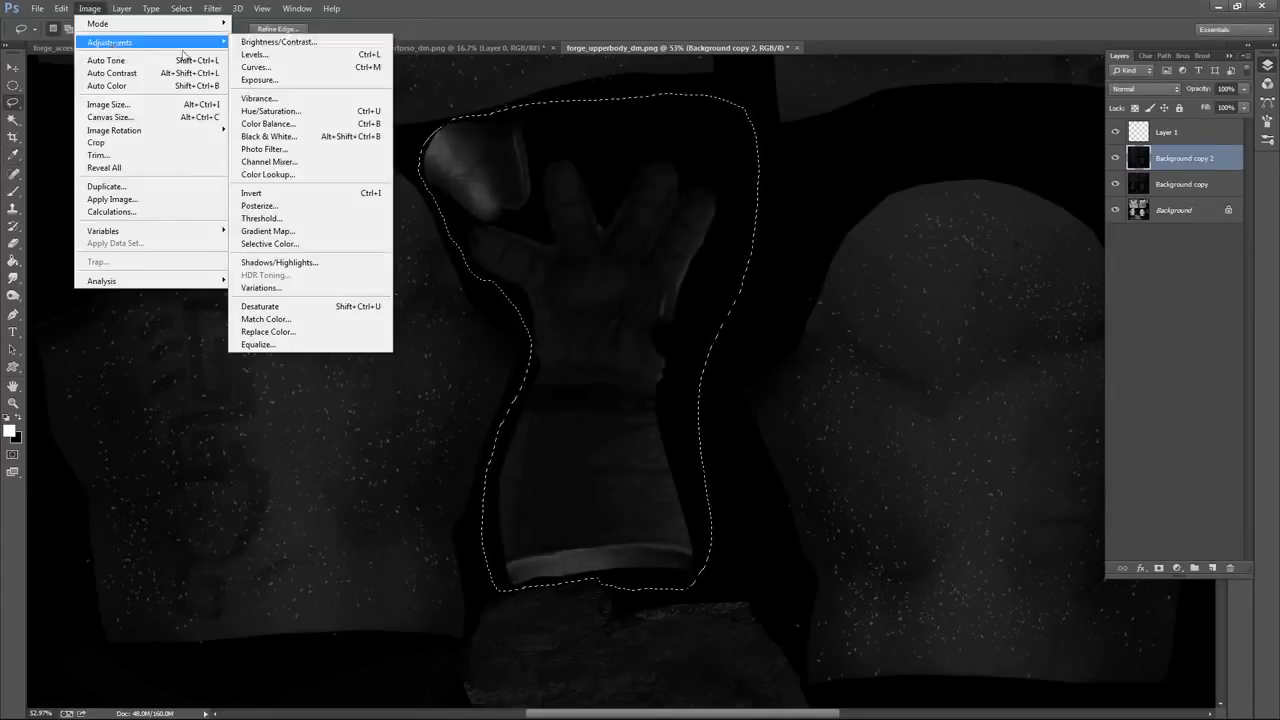
pyautogui.click(278, 42)
pyautogui.click(921, 312)
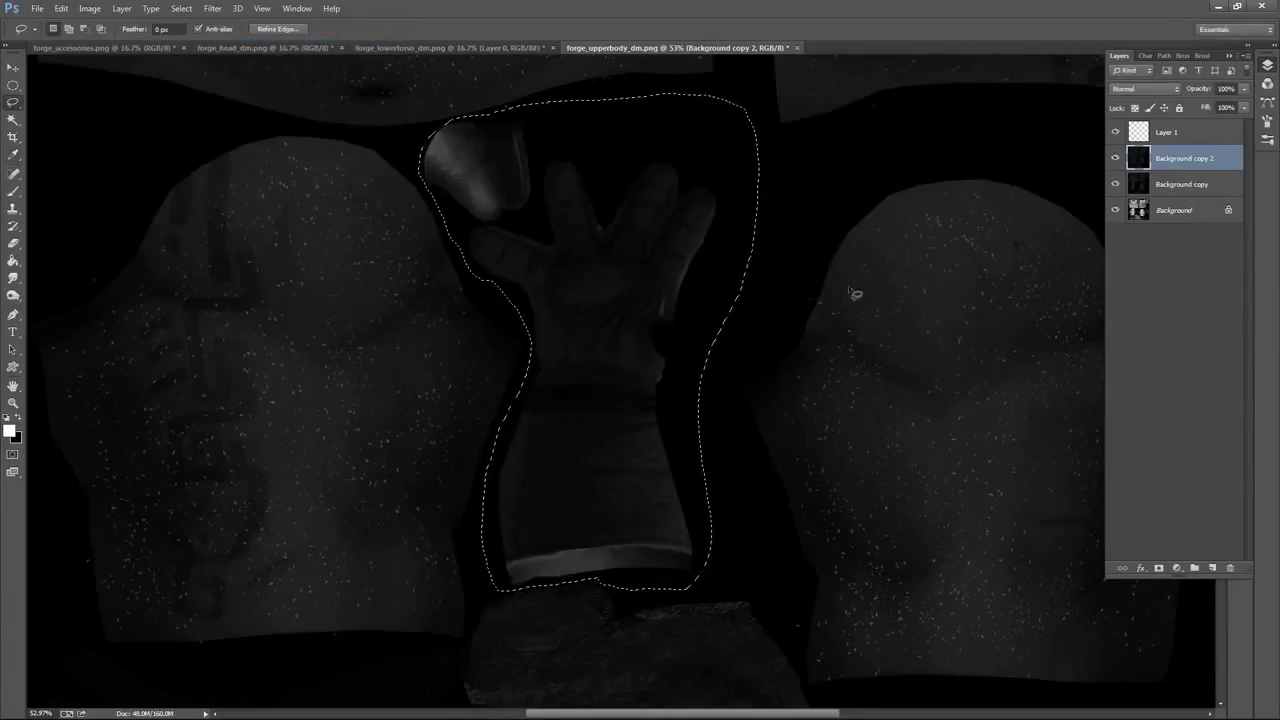
# Undo the glove brightening and return the Background copy 2 layer's opacity to 29%
pyautogui.hotkey('ctrl', 'z')
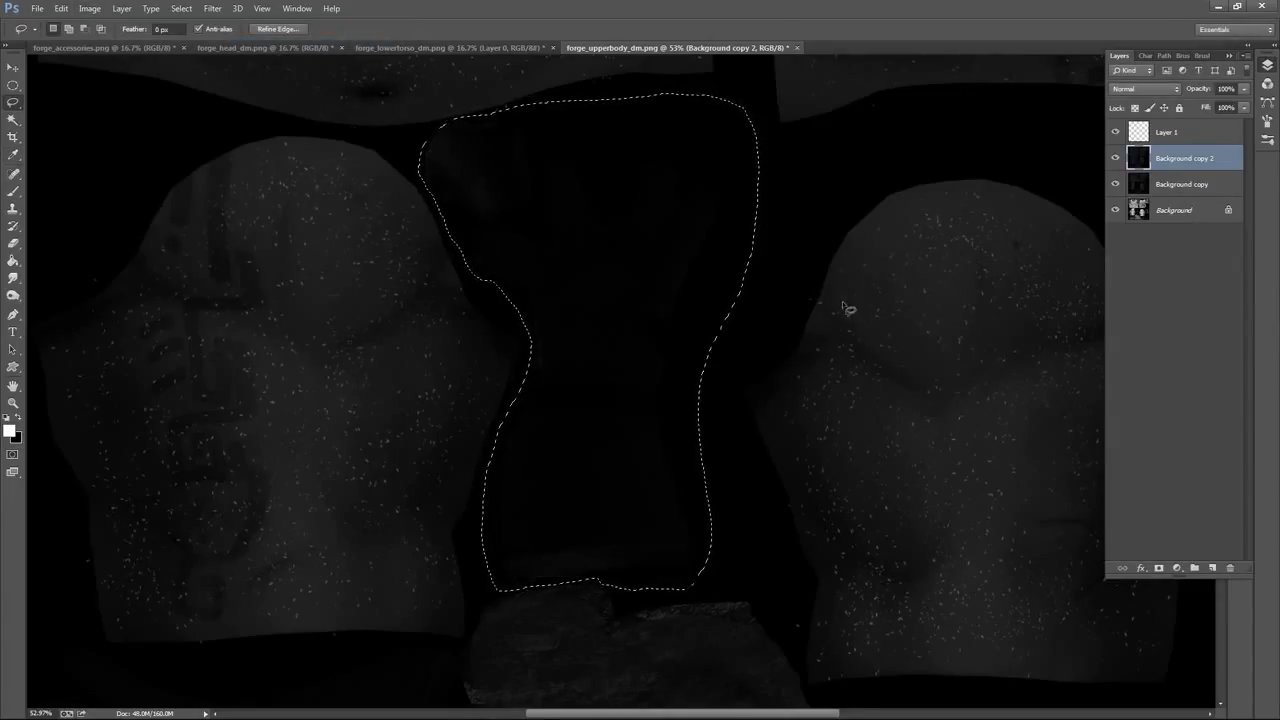
pyautogui.press('2')
pyautogui.press('9')
# Lasso the sideways glove at the texture's lower left and the upright glove with its thumb piece along the right edge
pyautogui.moveTo(660, 418)
pyautogui.mouseDown()
pyautogui.moveTo(855, 138)
pyautogui.moveTo(756, 242)
pyautogui.moveTo(744, 425)
pyautogui.moveTo(684, 443)
pyautogui.moveTo(593, 445)
pyautogui.mouseUp()
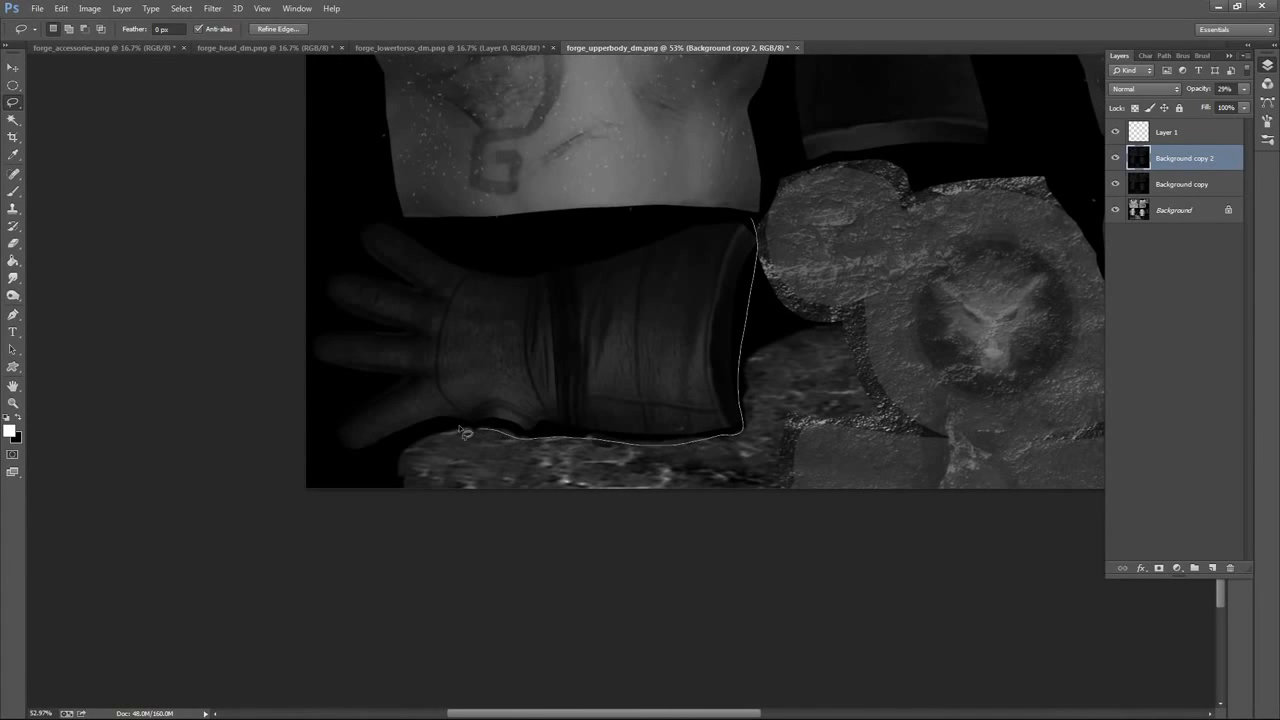
pyautogui.moveTo(465, 432); pyautogui.dragTo(344, 480)
pyautogui.moveTo(297, 236)
pyautogui.mouseDown()
pyautogui.moveTo(355, 193)
pyautogui.moveTo(396, 226)
pyautogui.moveTo(453, 231)
pyautogui.moveTo(750, 222)
pyautogui.mouseUp()
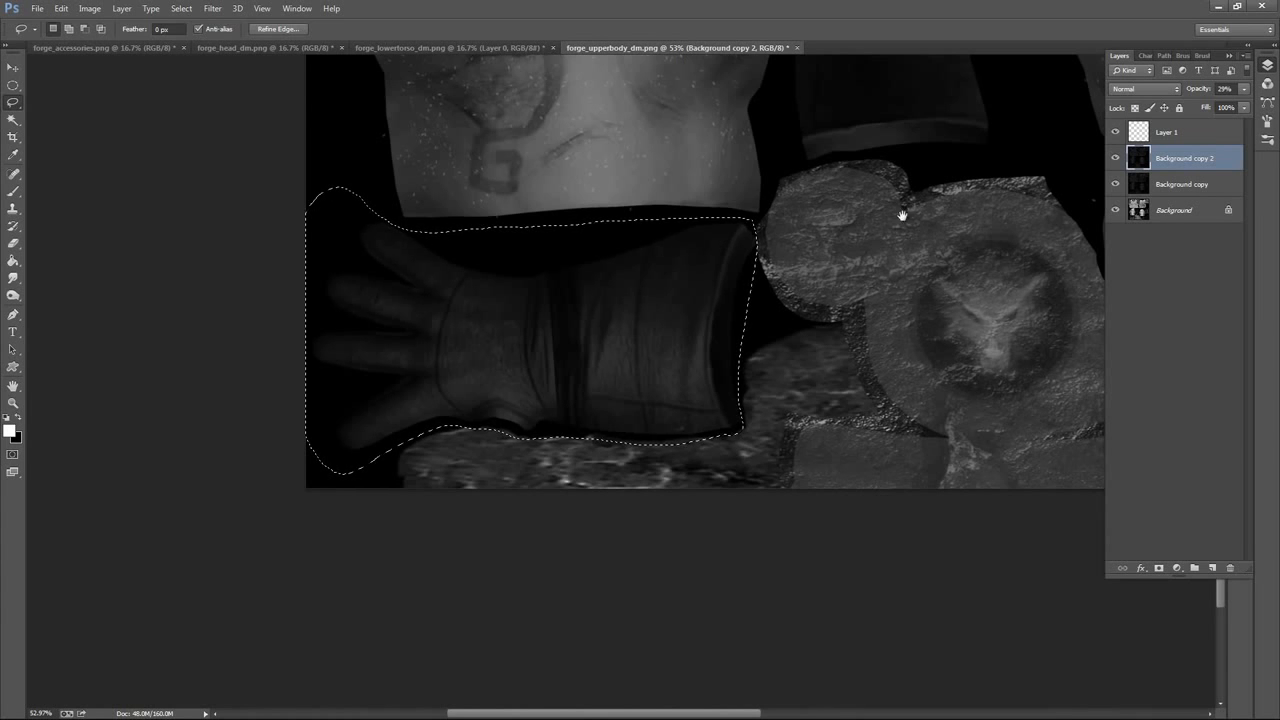
pyautogui.moveTo(900, 209)
pyautogui.mouseDown()
pyautogui.moveTo(829, 306)
pyautogui.moveTo(773, 537)
pyautogui.moveTo(780, 343)
pyautogui.moveTo(346, 197)
pyautogui.moveTo(800, 291)
pyautogui.moveTo(751, 258)
pyautogui.moveTo(806, 240)
pyautogui.moveTo(814, 217)
pyautogui.moveTo(623, 149)
pyautogui.moveTo(532, 250)
pyautogui.moveTo(450, 376)
pyautogui.moveTo(482, 452)
pyautogui.moveTo(532, 469)
pyautogui.moveTo(551, 500)
pyautogui.moveTo(529, 590)
pyautogui.moveTo(588, 681)
pyautogui.moveTo(800, 628)
pyautogui.moveTo(843, 343)
pyautogui.moveTo(820, 280)
pyautogui.mouseUp()
pyautogui.press('shift')
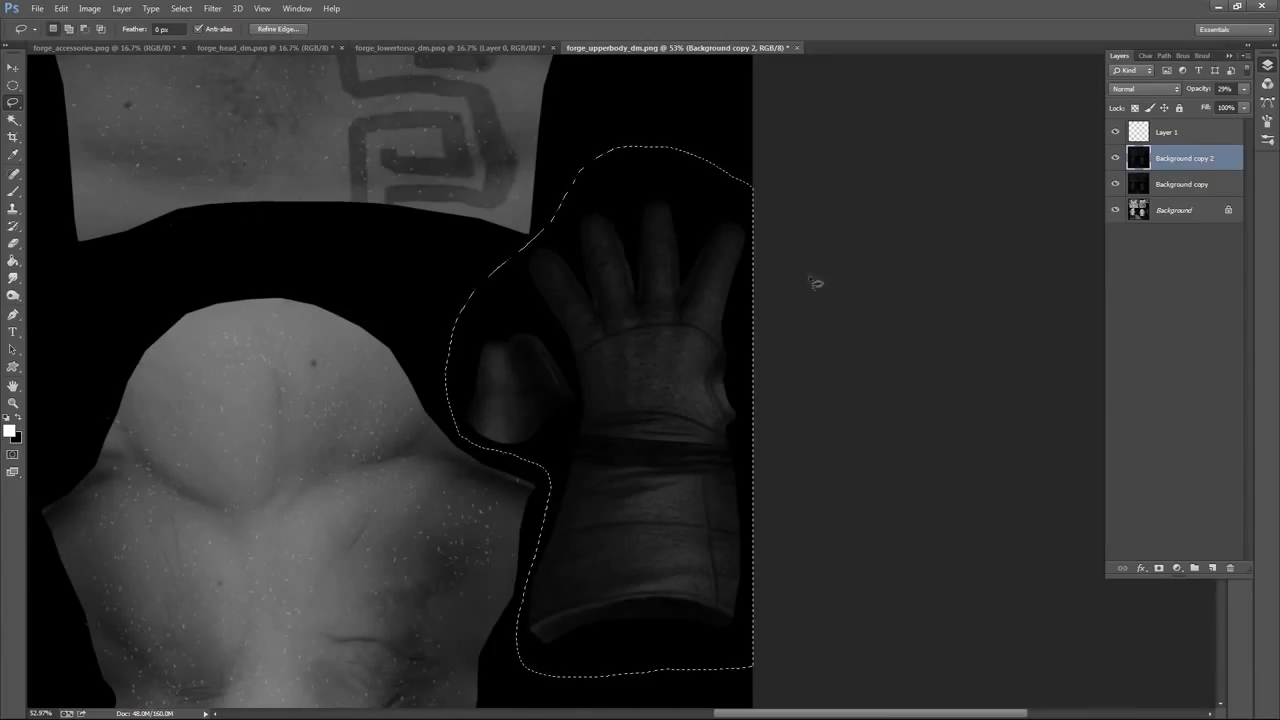
# Add the sideways glove at the texture's lower right corner to the lasso selection
pyautogui.press('space')
pyautogui.moveTo(806, 491); pyautogui.dragTo(861, 172)
pyautogui.moveTo(828, 536); pyautogui.dragTo(883, 266)
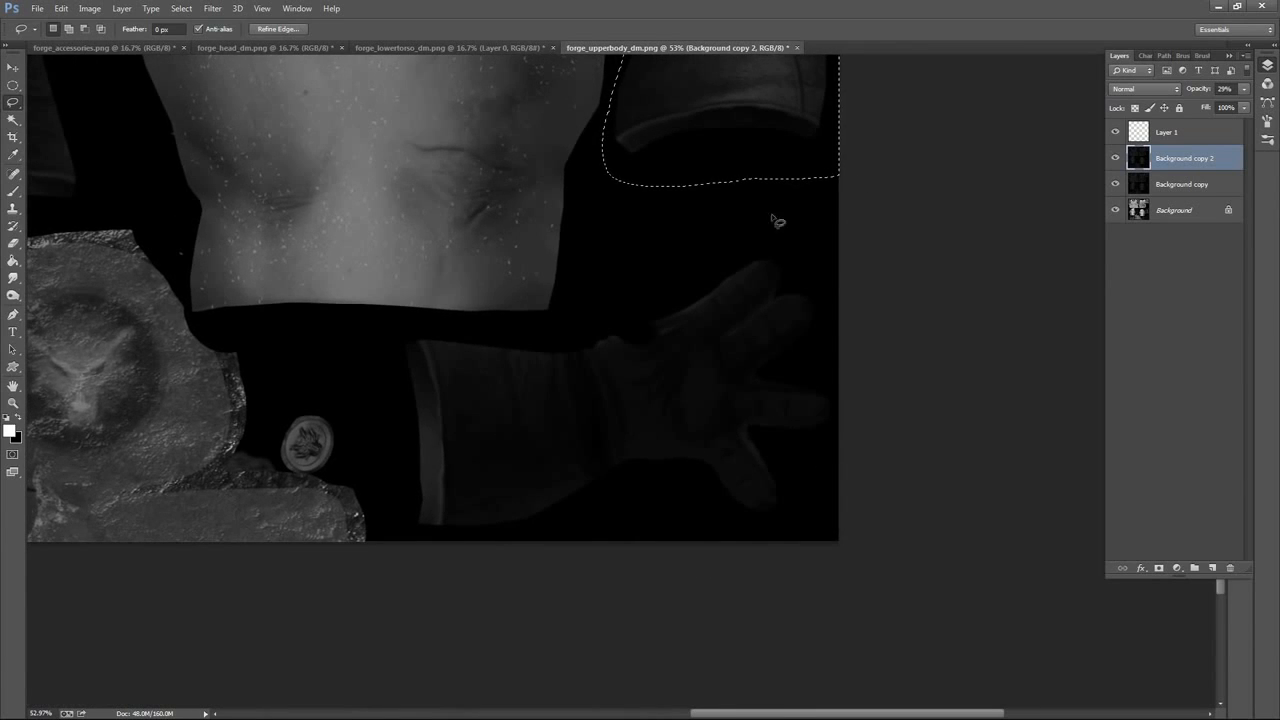
pyautogui.moveTo(440, 324)
pyautogui.mouseDown()
pyautogui.moveTo(385, 340)
pyautogui.moveTo(385, 479)
pyautogui.moveTo(433, 555)
pyautogui.moveTo(694, 551)
pyautogui.moveTo(783, 573)
pyautogui.moveTo(897, 443)
pyautogui.moveTo(876, 234)
pyautogui.moveTo(845, 208)
pyautogui.moveTo(783, 204)
pyautogui.moveTo(679, 234)
pyautogui.moveTo(530, 332)
pyautogui.moveTo(477, 324)
pyautogui.moveTo(445, 325)
pyautogui.mouseUp()
pyautogui.scroll(4, 749, 429)
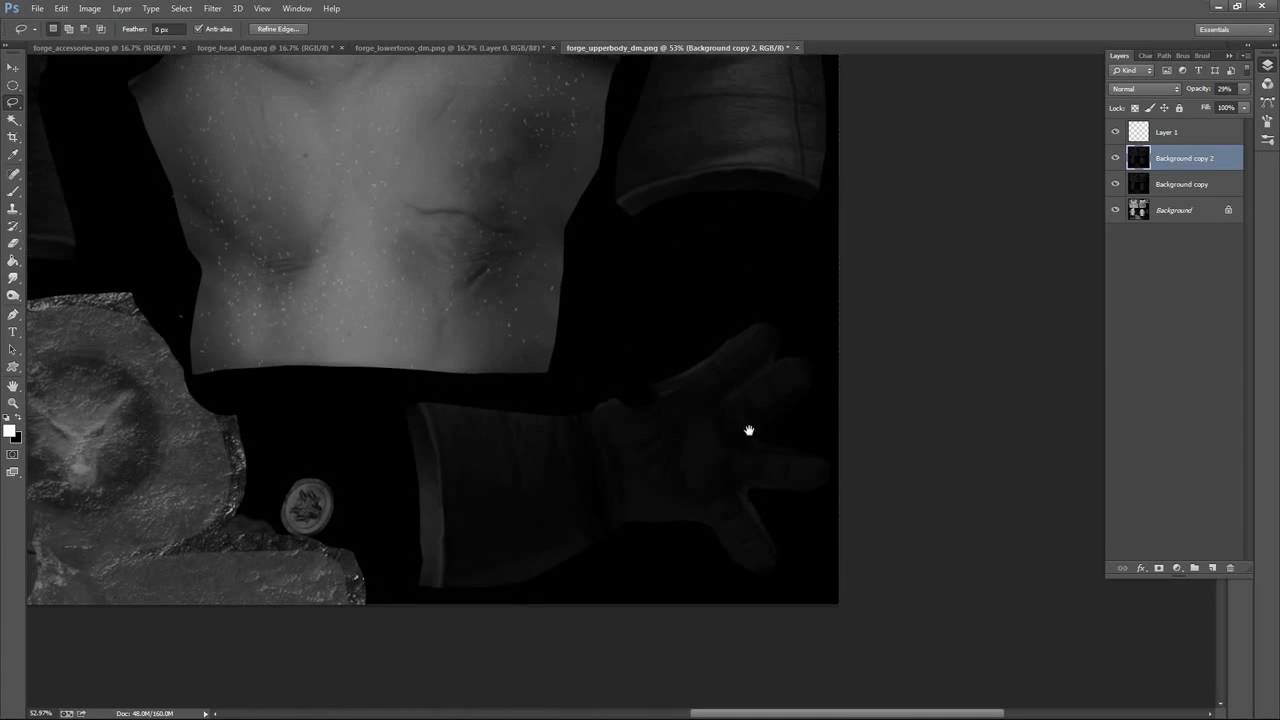
pyautogui.moveTo(691, 305)
pyautogui.mouseDown()
pyautogui.moveTo(917, 117)
pyautogui.moveTo(763, 223)
pyautogui.moveTo(760, 392)
pyautogui.moveTo(809, 149)
pyautogui.moveTo(801, 303)
pyautogui.mouseUp()
pyautogui.moveTo(736, 352)
pyautogui.mouseDown()
pyautogui.moveTo(686, 460)
pyautogui.moveTo(557, 466)
pyautogui.moveTo(500, 435)
pyautogui.moveTo(508, 327)
pyautogui.moveTo(550, 222)
pyautogui.moveTo(512, 168)
pyautogui.moveTo(522, 112)
pyautogui.moveTo(745, 248)
pyautogui.moveTo(738, 335)
pyautogui.mouseUp()
# Add the upright glove between the arm pieces, including its fingers and separate thumb piece, to the selection
pyautogui.moveTo(829, 157); pyautogui.dragTo(823, 309)
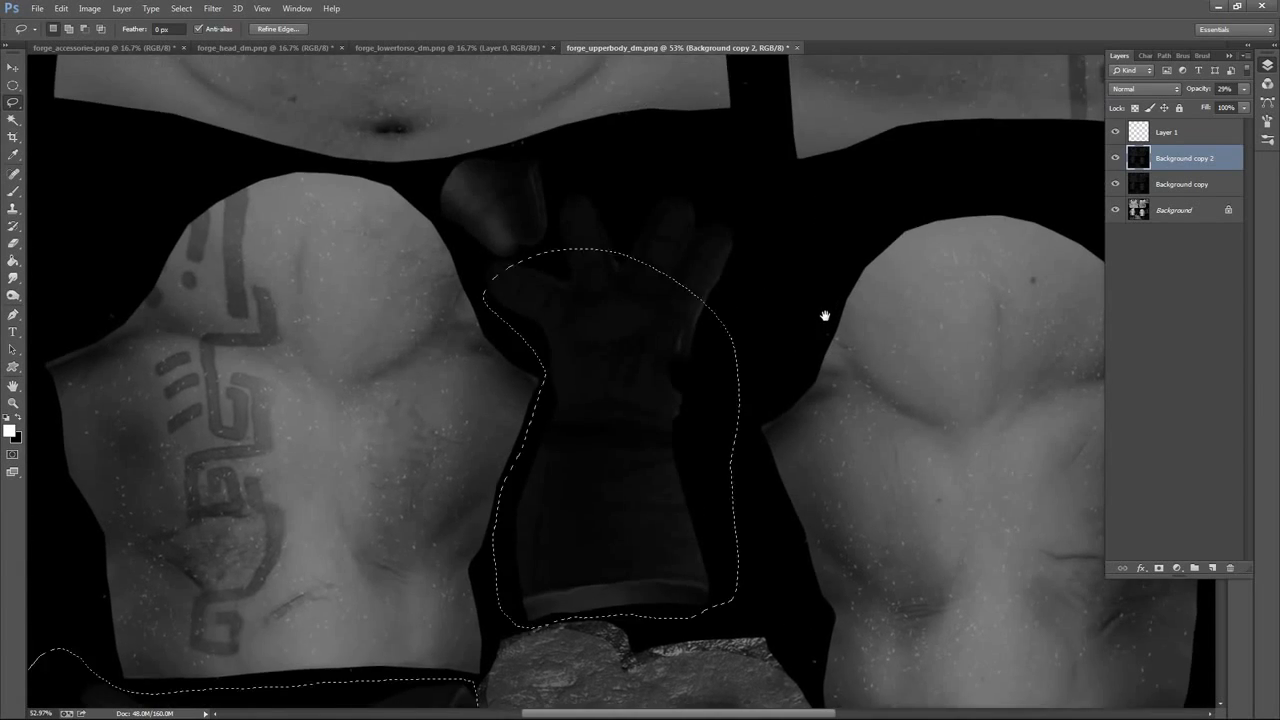
pyautogui.moveTo(708, 333)
pyautogui.mouseDown()
pyautogui.moveTo(749, 283)
pyautogui.moveTo(777, 209)
pyautogui.moveTo(731, 155)
pyautogui.moveTo(540, 143)
pyautogui.moveTo(450, 182)
pyautogui.moveTo(440, 216)
pyautogui.moveTo(453, 244)
pyautogui.mouseUp()
pyautogui.moveTo(557, 335); pyautogui.dragTo(557, 335)
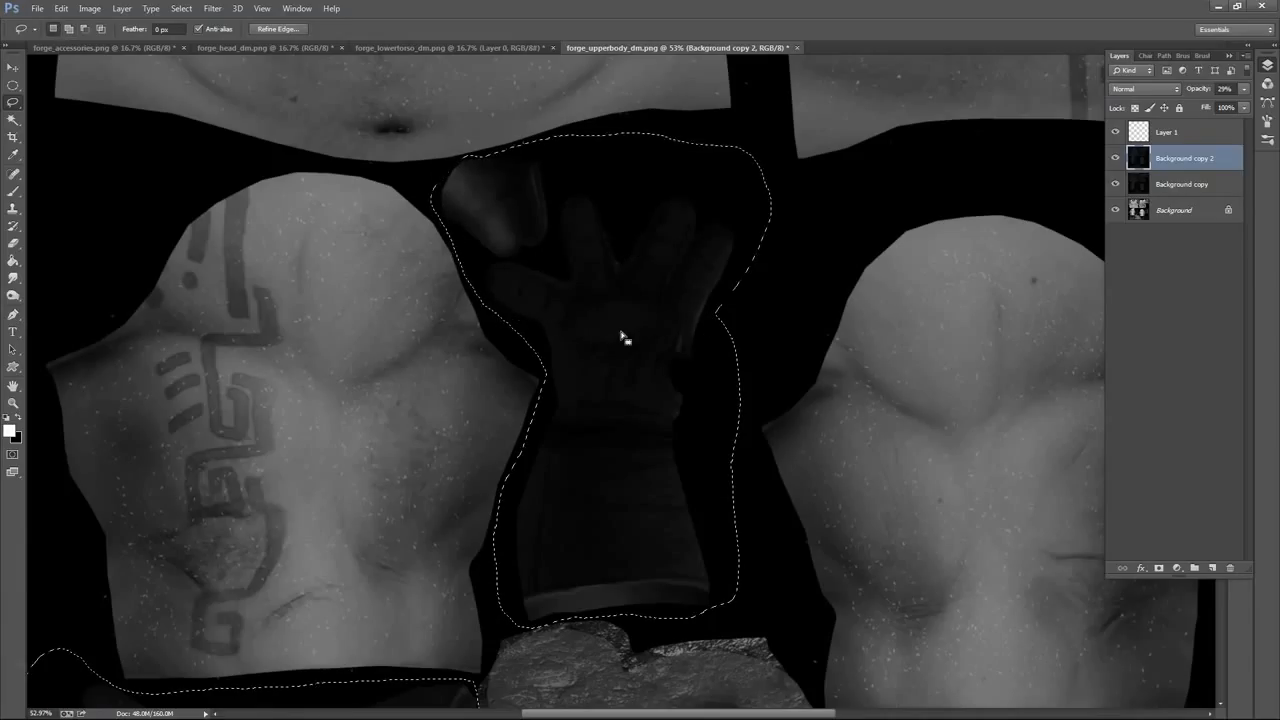
# Raise the Background copy 2 layer's opacity to 100% and brighten the selected gloves strongly with Brightness/Contrast
pyautogui.click(1244, 90)
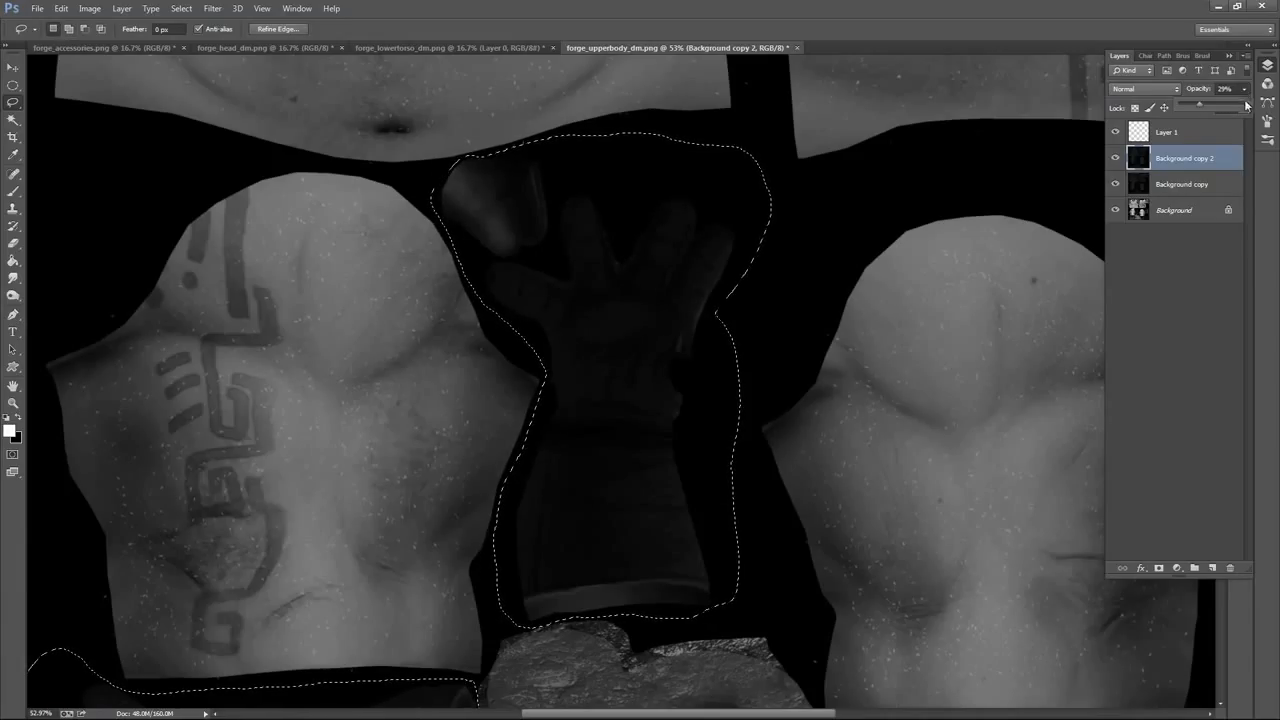
pyautogui.moveTo(1255, 108); pyautogui.dragTo(1239, 118)
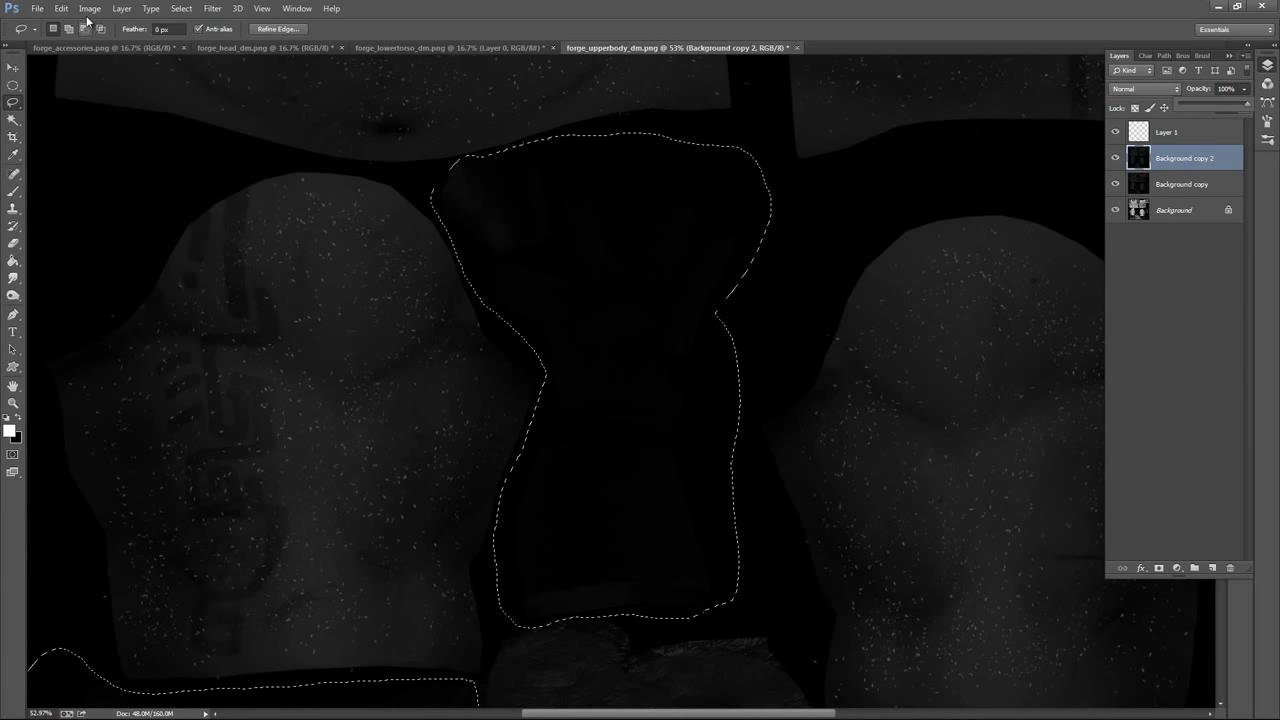
pyautogui.click(89, 8)
pyautogui.moveTo(110, 37)
pyautogui.click(290, 38)
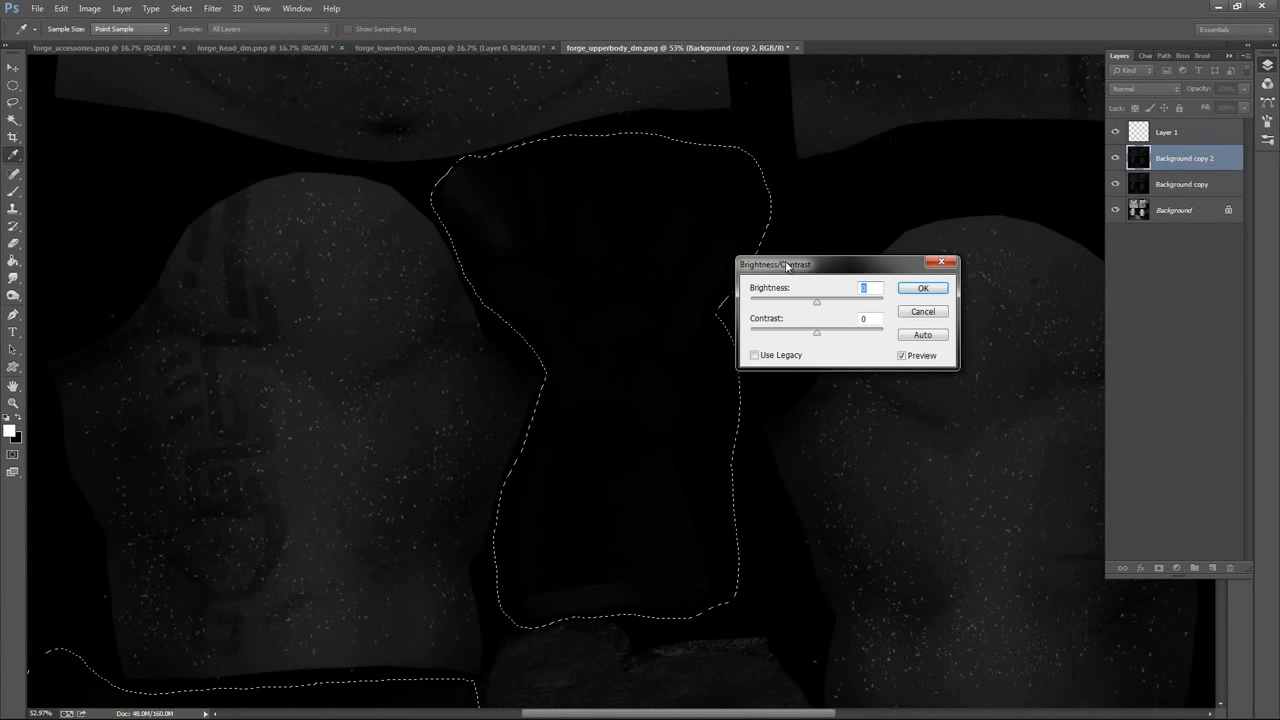
pyautogui.moveTo(818, 309); pyautogui.dragTo(914, 311)
pyautogui.click(923, 289)
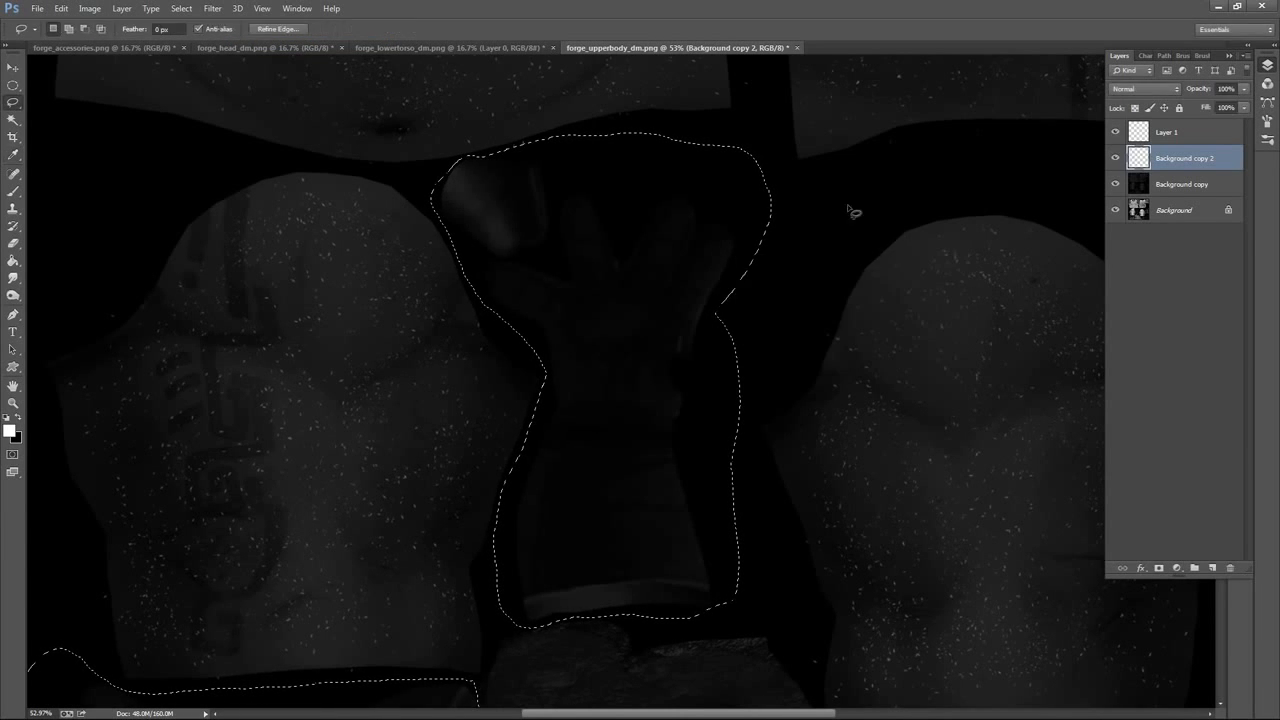
# Apply a second Brightness/Contrast adjustment to the selected gloves with brightness 150 and contrast 33
pyautogui.click(89, 8)
pyautogui.moveTo(110, 37)
pyautogui.click(290, 37)
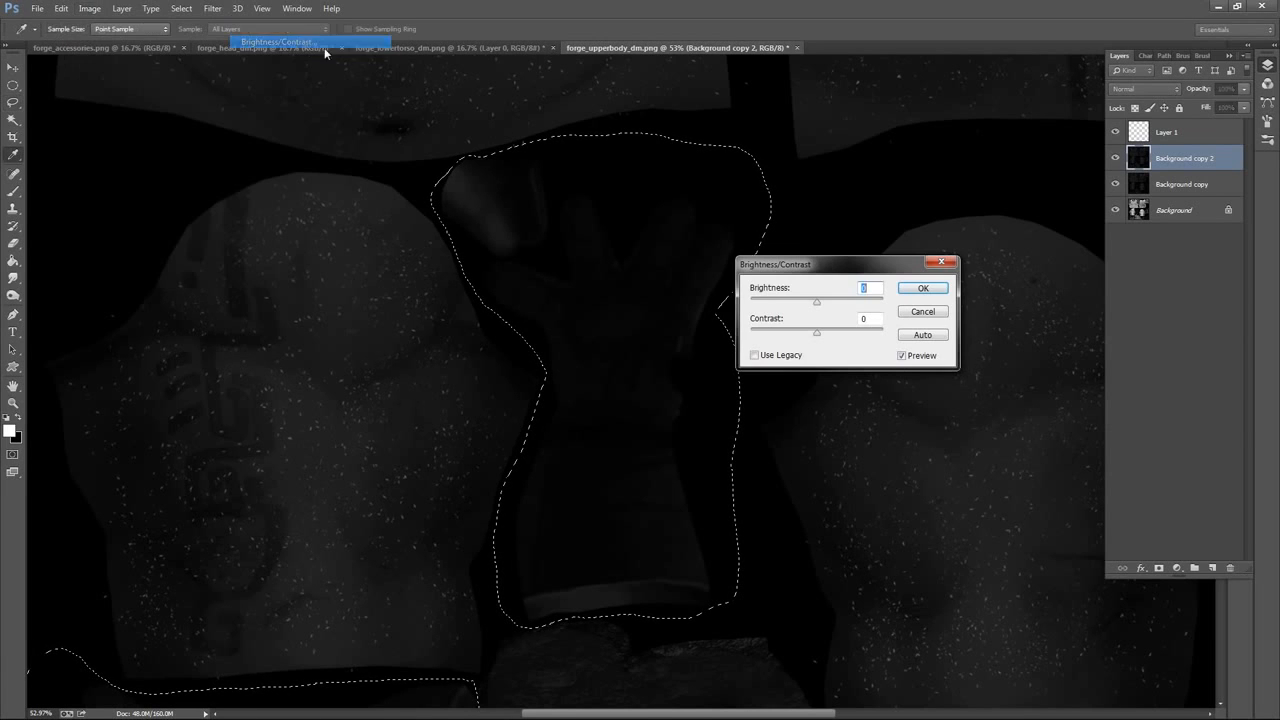
pyautogui.moveTo(823, 308); pyautogui.dragTo(905, 316)
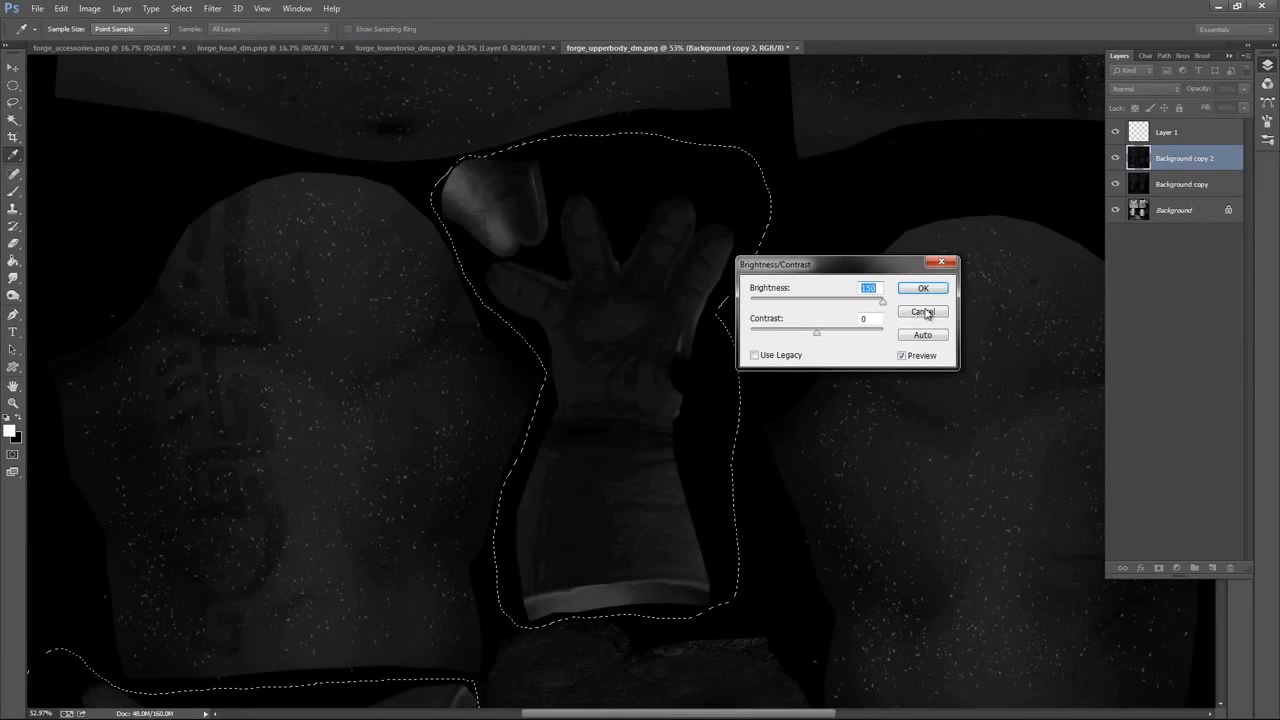
pyautogui.moveTo(819, 337); pyautogui.dragTo(840, 342)
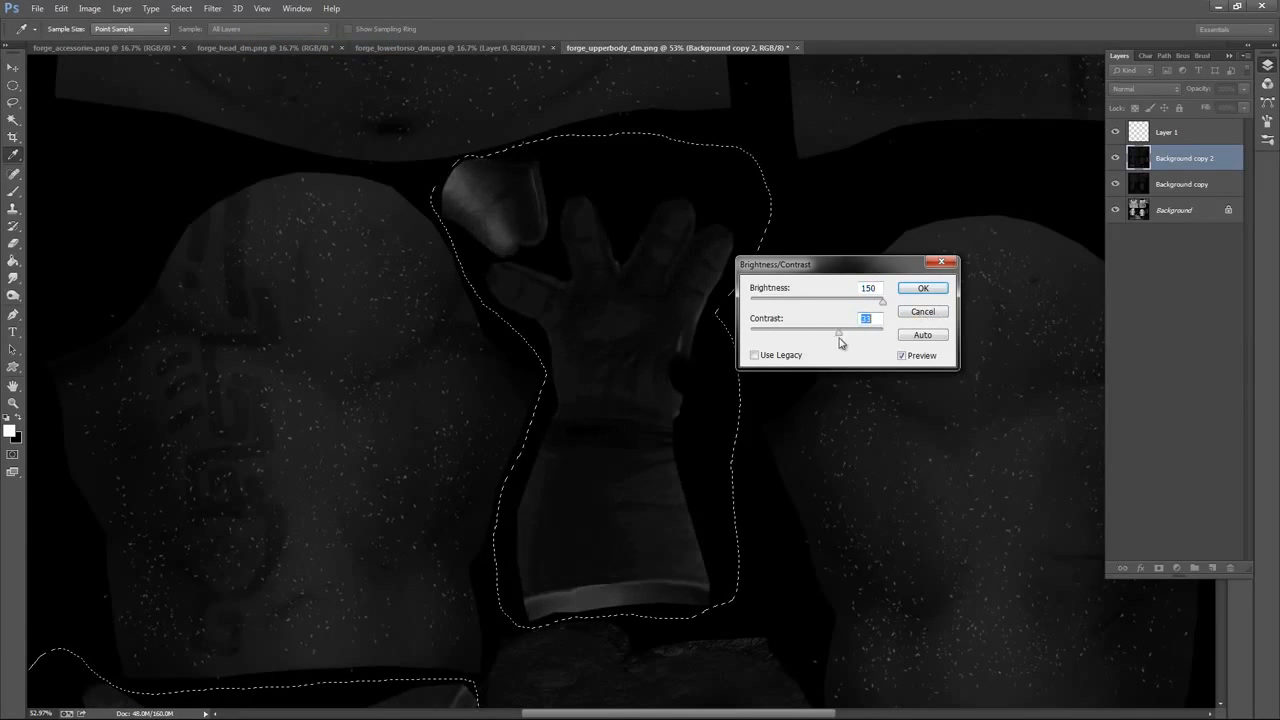
pyautogui.click(905, 289)
# Brighten the selected gloves once more with brightness 150 and contrast left at 0
pyautogui.click(89, 8)
pyautogui.moveTo(125, 43)
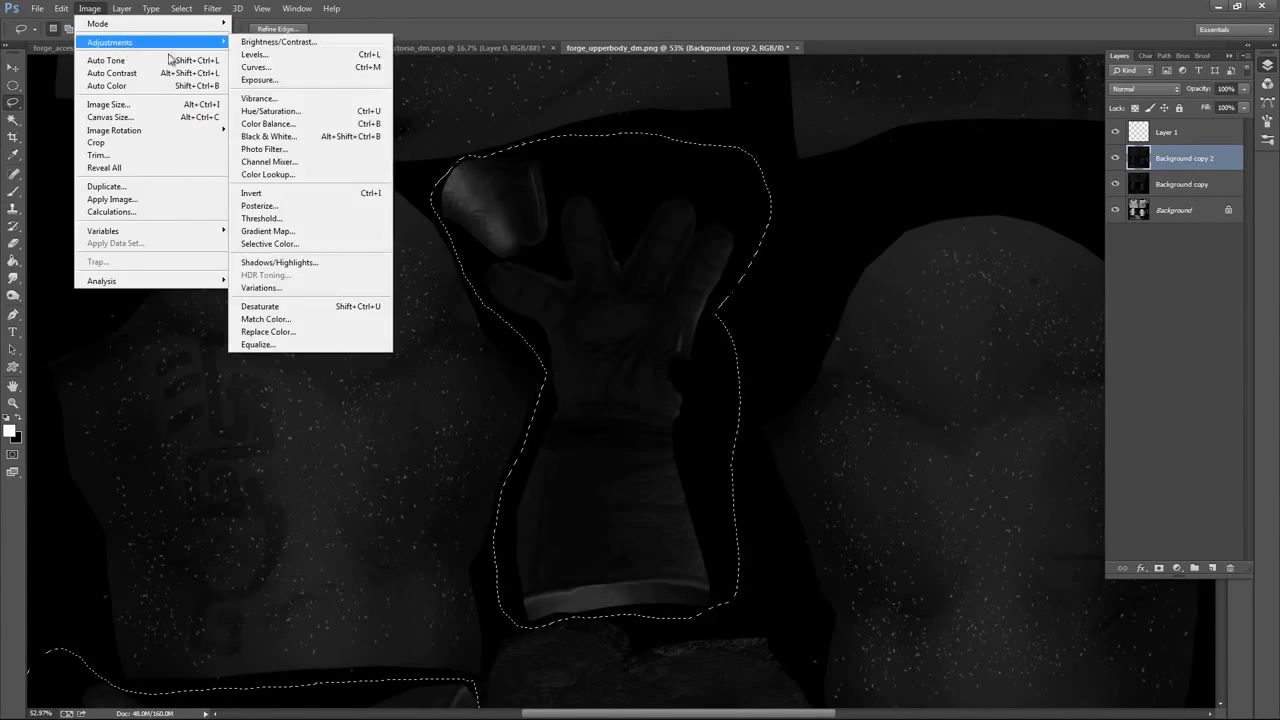
pyautogui.click(285, 42)
pyautogui.moveTo(820, 309); pyautogui.dragTo(905, 313)
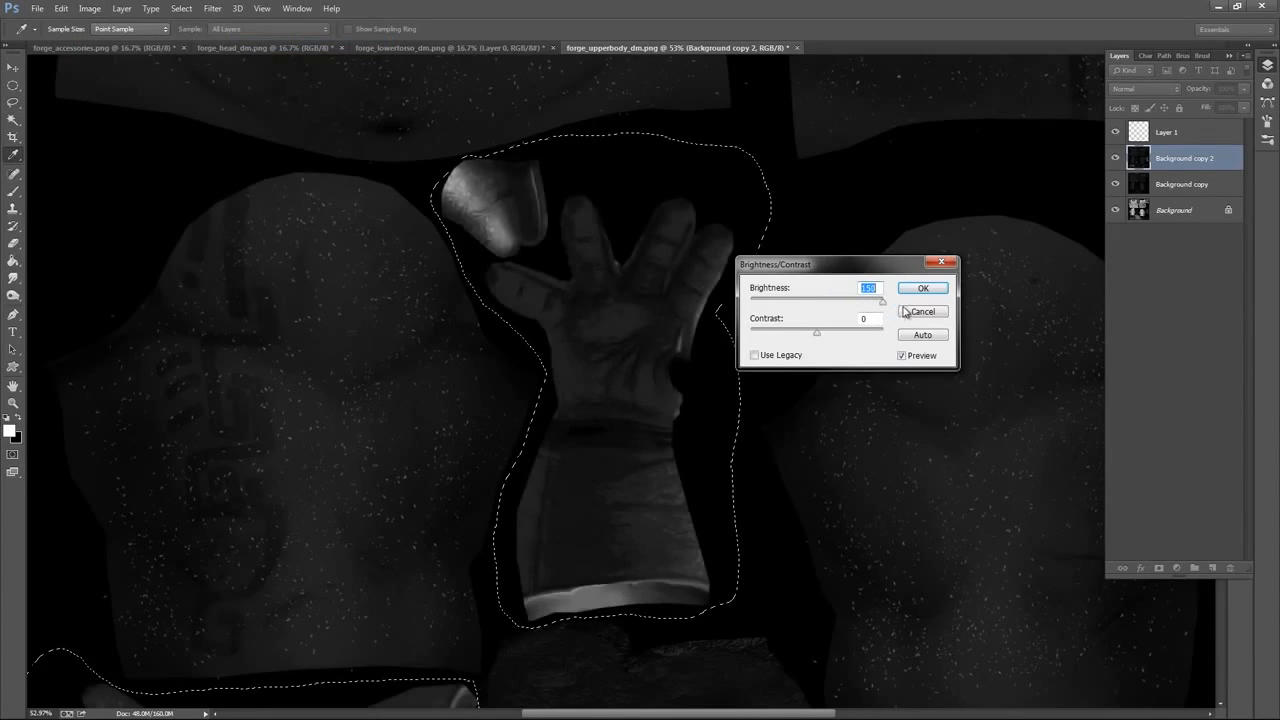
pyautogui.click(921, 288)
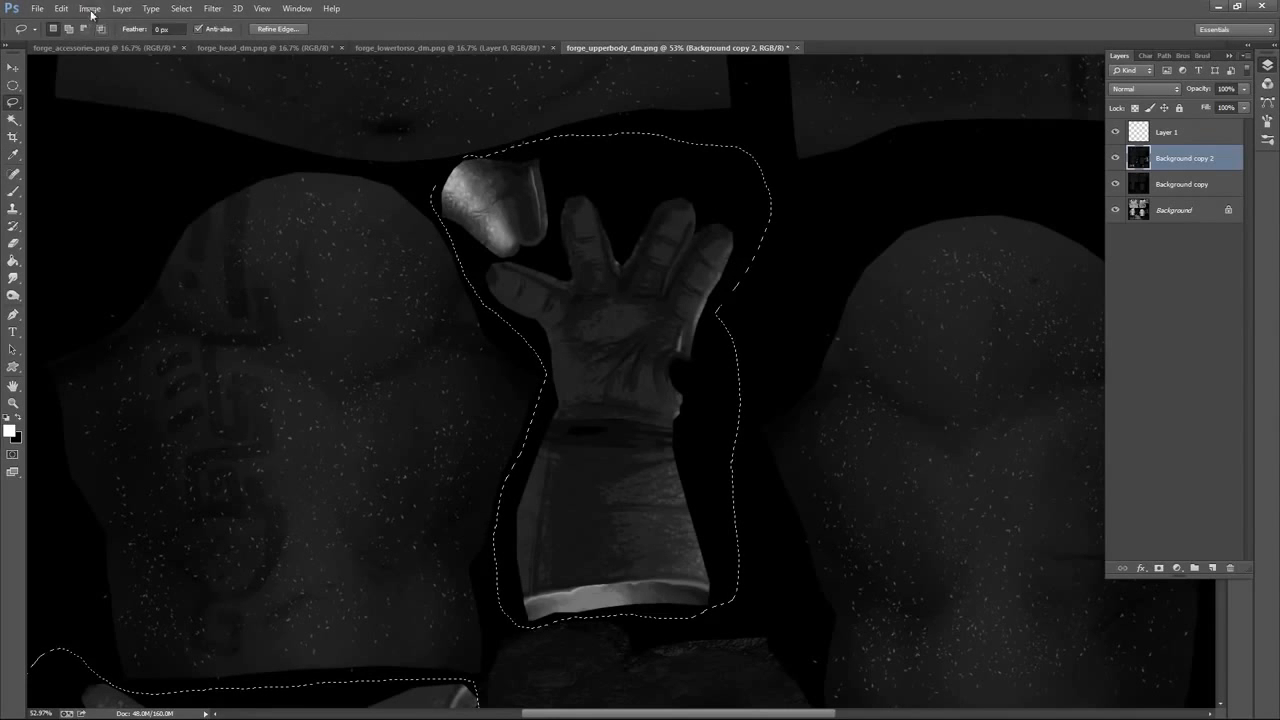
# Fine-tune the selected gloves with brightness 45 and contrast 29
pyautogui.click(89, 8)
pyautogui.click(300, 42)
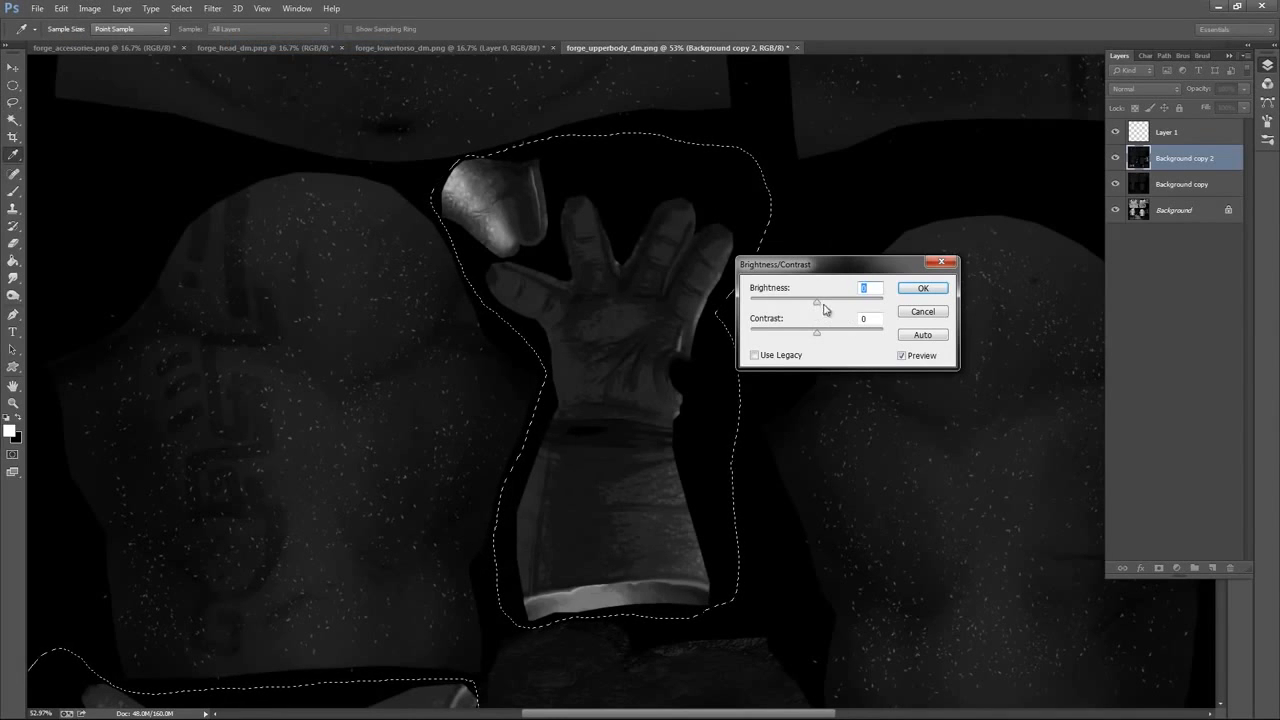
pyautogui.moveTo(818, 303)
pyautogui.mouseDown()
pyautogui.moveTo(866, 312)
pyautogui.moveTo(806, 318)
pyautogui.moveTo(864, 338)
pyautogui.moveTo(819, 307)
pyautogui.moveTo(831, 309)
pyautogui.mouseUp()
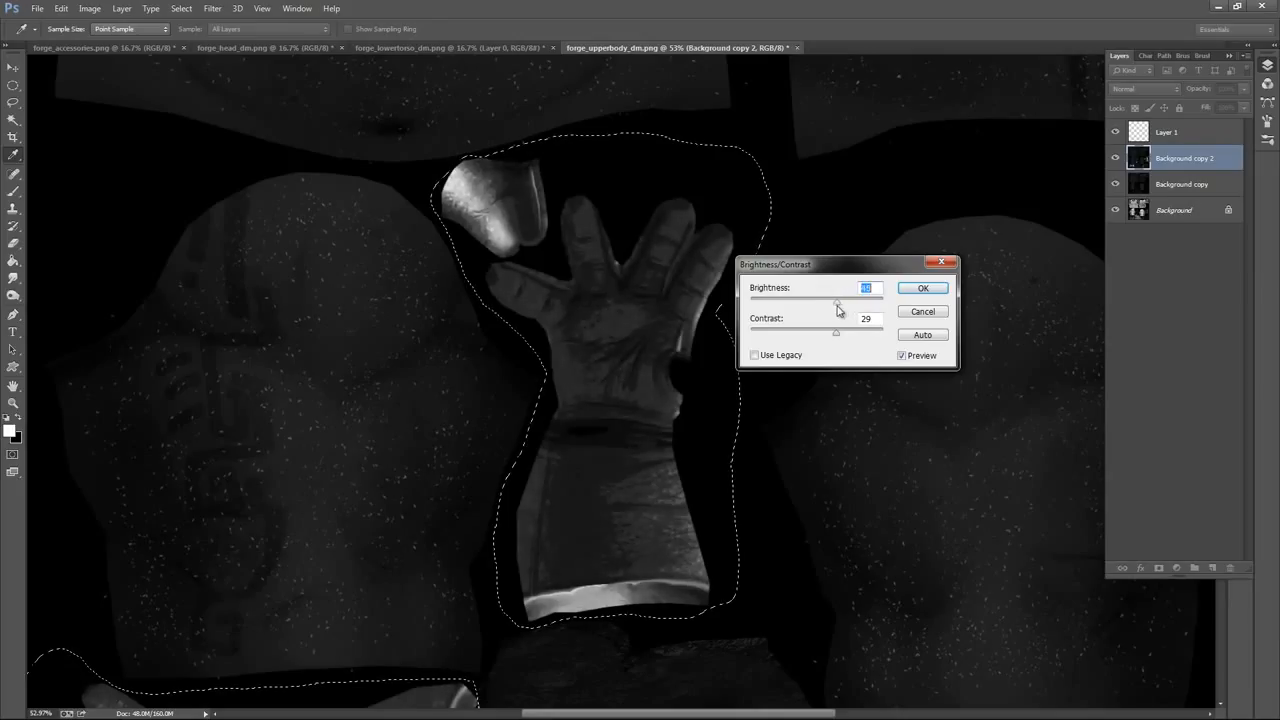
pyautogui.click(923, 288)
pyautogui.press('l')
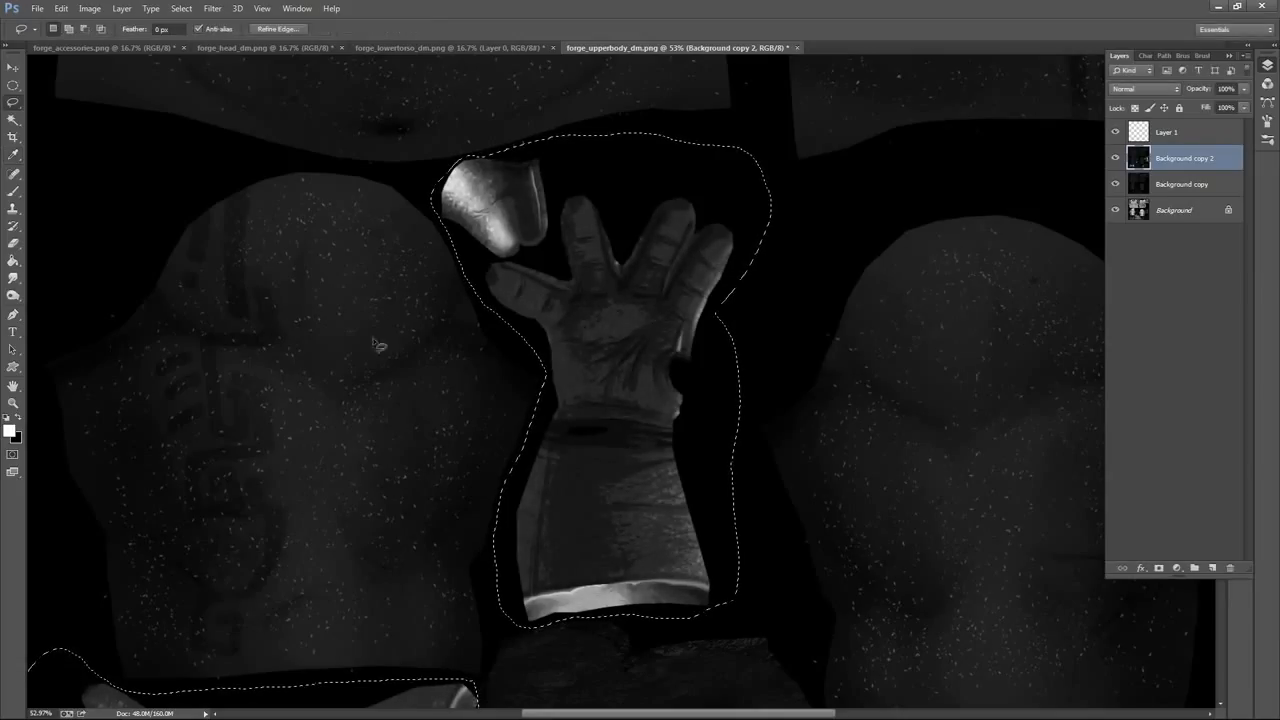
# Brighten the highlights on the central glove's fingers with the Dodge tool, set to midtones at 50% exposure
pyautogui.click(14, 281)
pyautogui.click(16, 297)
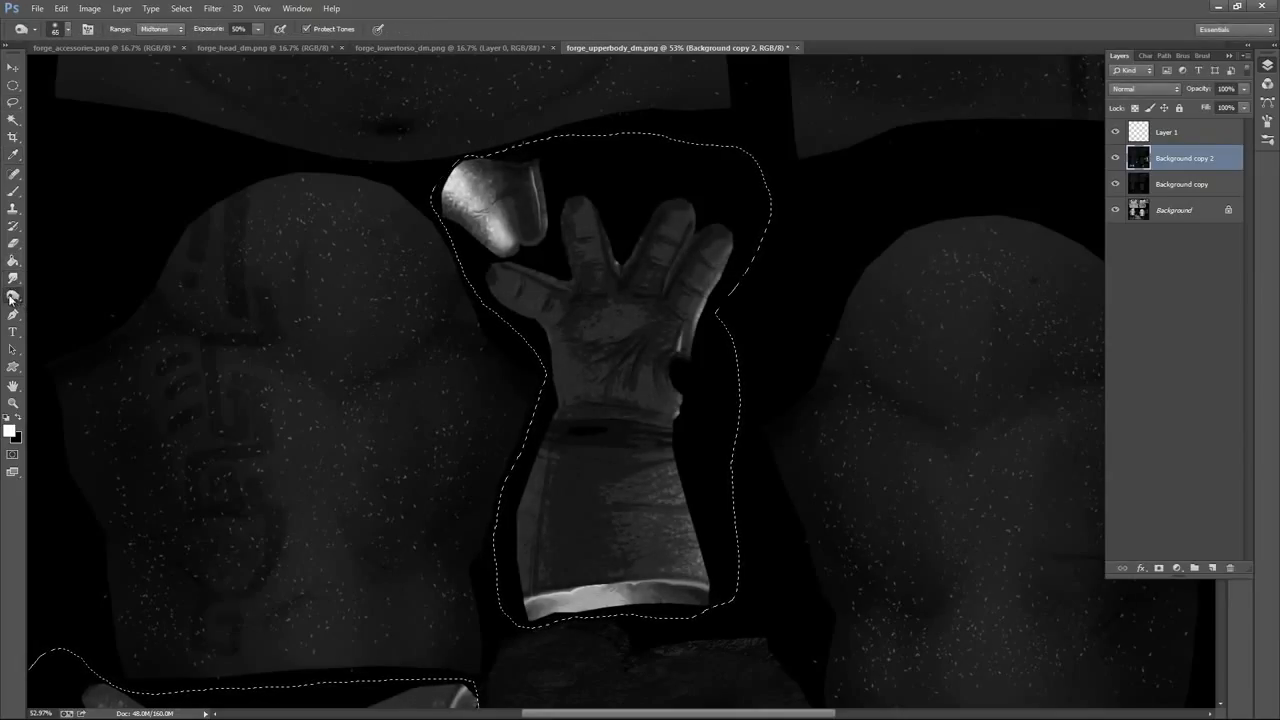
pyautogui.click(13, 297)
pyautogui.click(44, 305)
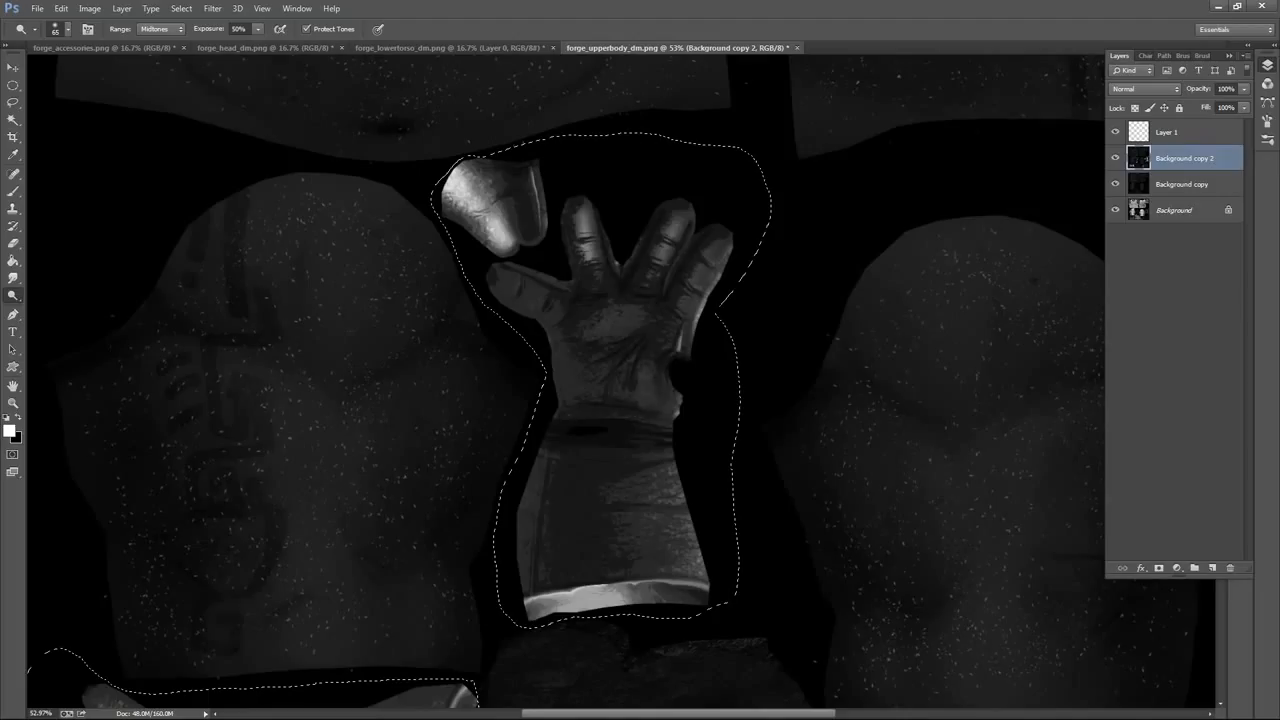
# Dodge the central glove's side finger, palm and cuff using a 92 px brush at 70% exposure
pyautogui.rightClick(640, 343)
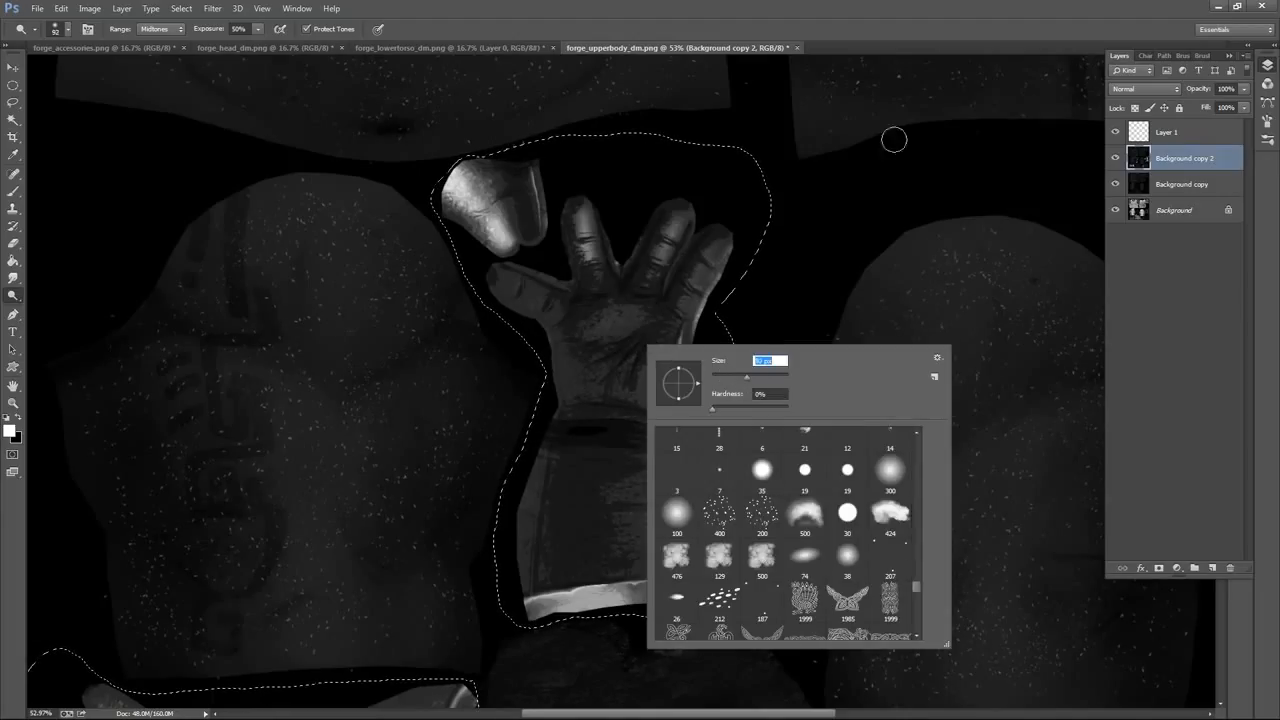
pyautogui.click(903, 37)
pyautogui.click(257, 29)
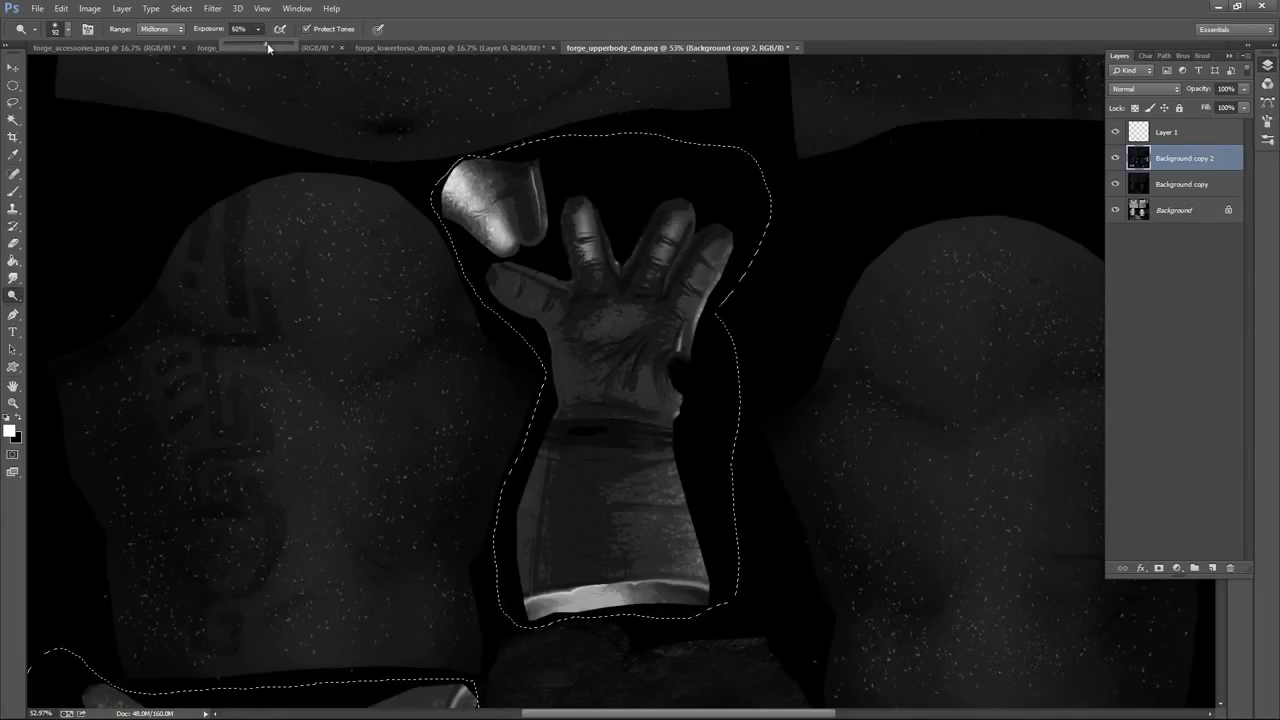
pyautogui.click(521, 255)
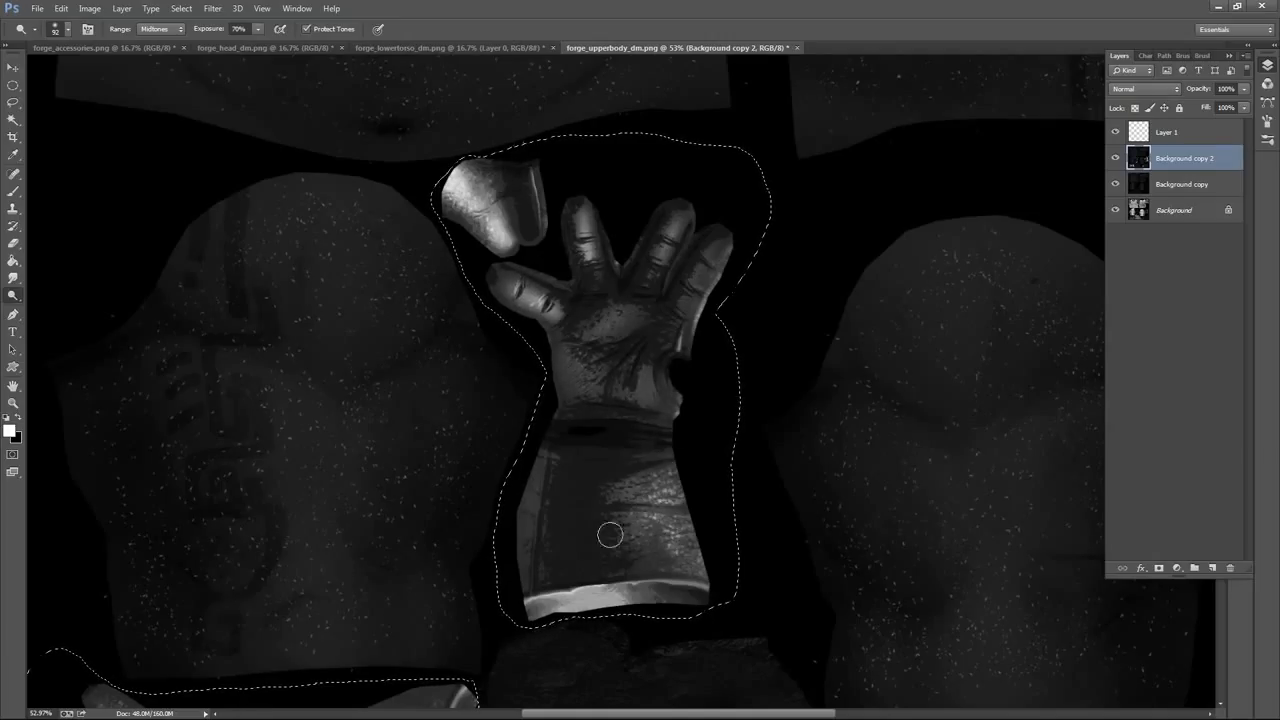
pyautogui.moveTo(694, 281)
pyautogui.mouseDown()
pyautogui.moveTo(701, 271)
pyautogui.moveTo(689, 308)
pyautogui.mouseUp()
pyautogui.moveTo(581, 376)
pyautogui.mouseDown()
pyautogui.moveTo(588, 355)
pyautogui.moveTo(586, 387)
pyautogui.mouseUp()
# Enlarge the Dodge brush to 174 px and brighten the sideways glove at the texture's lower right corner
pyautogui.moveTo(651, 551)
pyautogui.mouseDown()
pyautogui.moveTo(664, 518)
pyautogui.moveTo(666, 548)
pyautogui.moveTo(588, 465)
pyautogui.moveTo(565, 532)
pyautogui.moveTo(598, 501)
pyautogui.moveTo(607, 548)
pyautogui.moveTo(632, 449)
pyautogui.moveTo(684, 381)
pyautogui.moveTo(717, 284)
pyautogui.moveTo(702, 369)
pyautogui.moveTo(883, 151)
pyautogui.mouseUp()
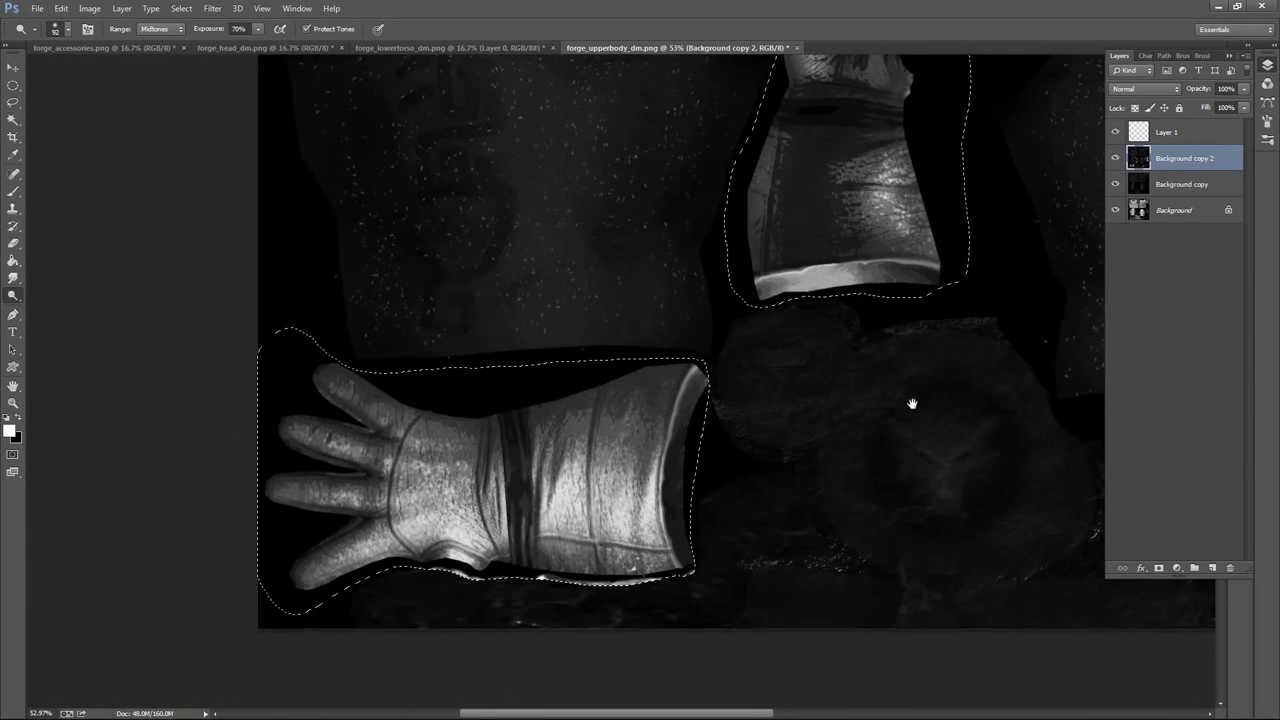
pyautogui.moveTo(986, 390)
pyautogui.mouseDown()
pyautogui.moveTo(521, 442)
pyautogui.moveTo(297, 447)
pyautogui.mouseUp()
pyautogui.moveTo(1001, 336)
pyautogui.mouseDown()
pyautogui.moveTo(803, 340)
pyautogui.moveTo(789, 300)
pyautogui.mouseUp()
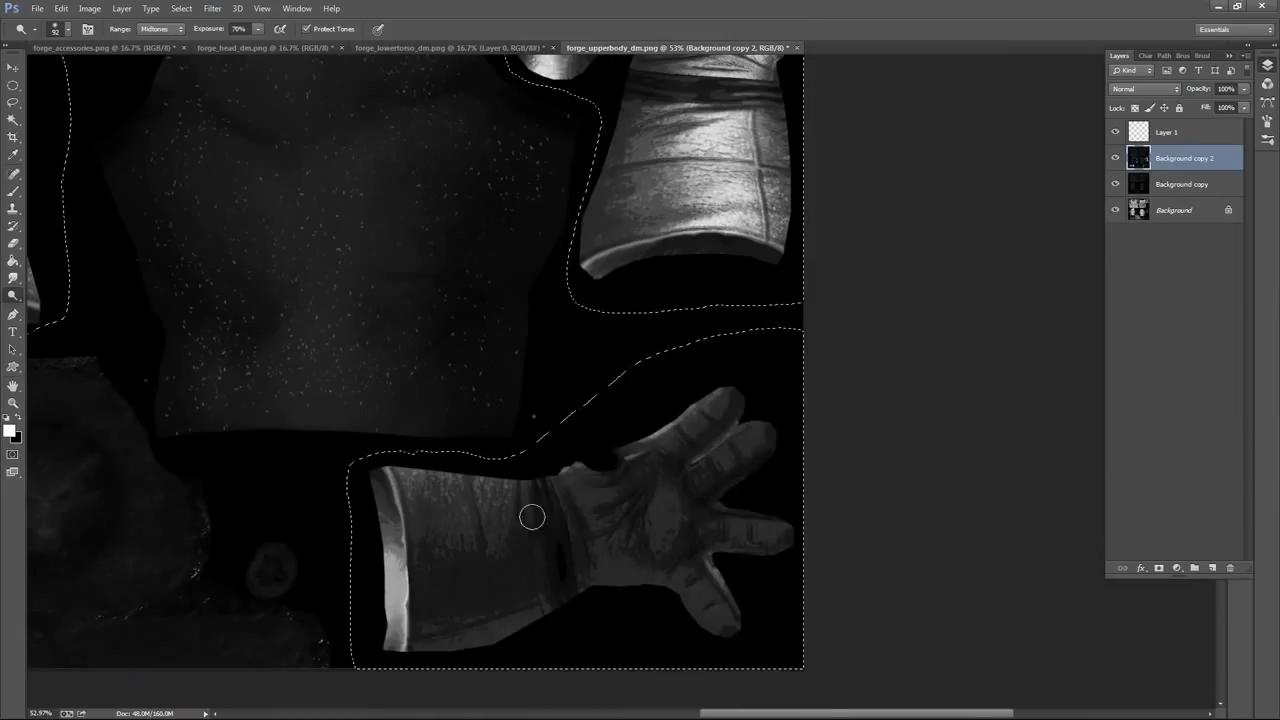
pyautogui.rightClick(531, 517)
pyautogui.moveTo(605, 446)
pyautogui.mouseDown()
pyautogui.moveTo(693, 481)
pyautogui.moveTo(655, 535)
pyautogui.moveTo(661, 515)
pyautogui.moveTo(634, 537)
pyautogui.moveTo(625, 507)
pyautogui.moveTo(608, 530)
pyautogui.moveTo(622, 520)
pyautogui.moveTo(653, 552)
pyautogui.moveTo(617, 554)
pyautogui.moveTo(754, 537)
pyautogui.moveTo(704, 535)
pyautogui.moveTo(696, 588)
pyautogui.moveTo(721, 619)
pyautogui.moveTo(574, 571)
pyautogui.moveTo(455, 625)
pyautogui.moveTo(508, 606)
pyautogui.moveTo(428, 553)
pyautogui.moveTo(469, 516)
pyautogui.moveTo(433, 505)
pyautogui.moveTo(516, 524)
pyautogui.moveTo(417, 497)
pyautogui.moveTo(521, 510)
pyautogui.moveTo(415, 496)
pyautogui.moveTo(510, 512)
pyautogui.moveTo(432, 528)
pyautogui.moveTo(516, 526)
pyautogui.moveTo(452, 552)
pyautogui.moveTo(597, 507)
pyautogui.moveTo(610, 507)
pyautogui.moveTo(615, 532)
pyautogui.moveTo(645, 530)
pyautogui.moveTo(723, 451)
pyautogui.mouseUp()
pyautogui.press('Return')
# Burn down the overly bright back, fingers and separate thumb piece of the upright glove along the texture's right edge
pyautogui.moveTo(829, 246); pyautogui.dragTo(837, 474)
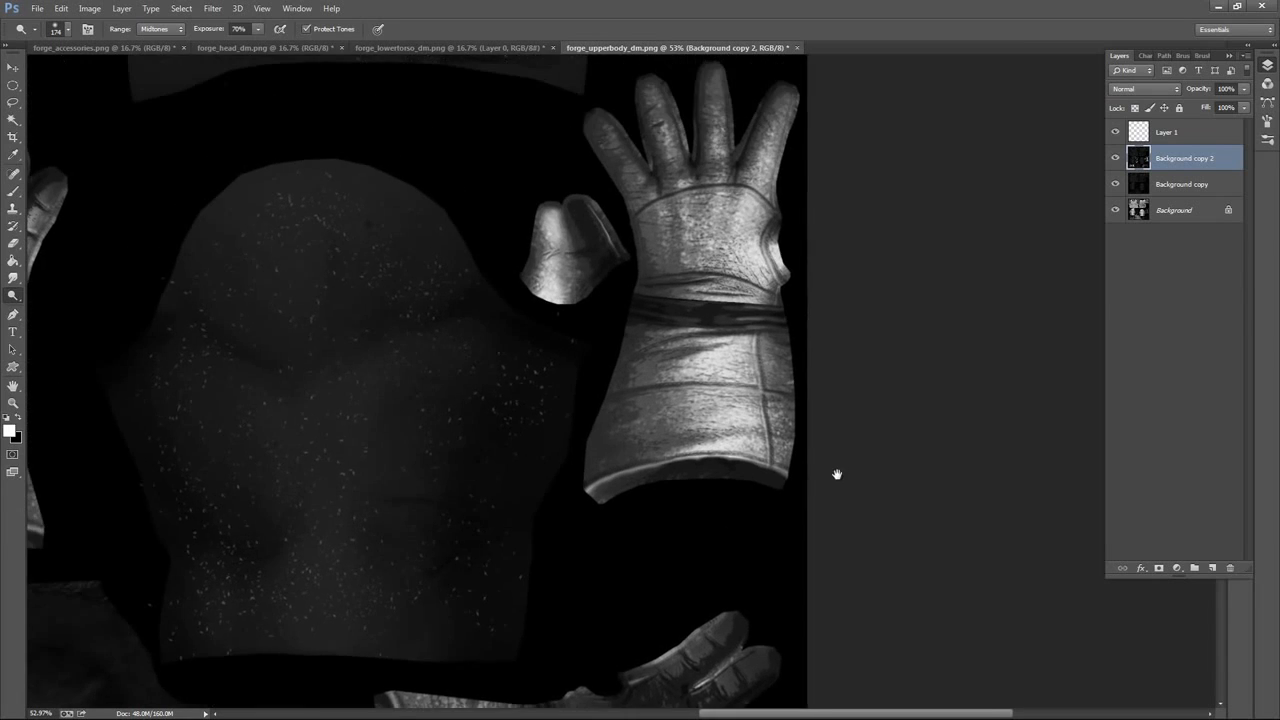
pyautogui.moveTo(671, 283)
pyautogui.mouseDown()
pyautogui.moveTo(716, 243)
pyautogui.moveTo(714, 268)
pyautogui.moveTo(747, 227)
pyautogui.moveTo(700, 270)
pyautogui.moveTo(685, 225)
pyautogui.moveTo(694, 210)
pyautogui.moveTo(752, 180)
pyautogui.moveTo(715, 215)
pyautogui.moveTo(760, 180)
pyautogui.moveTo(756, 270)
pyautogui.mouseUp()
pyautogui.moveTo(748, 388)
pyautogui.mouseDown()
pyautogui.moveTo(740, 410)
pyautogui.moveTo(730, 398)
pyautogui.moveTo(748, 426)
pyautogui.moveTo(733, 374)
pyautogui.moveTo(640, 410)
pyautogui.moveTo(740, 427)
pyautogui.moveTo(700, 420)
pyautogui.mouseUp()
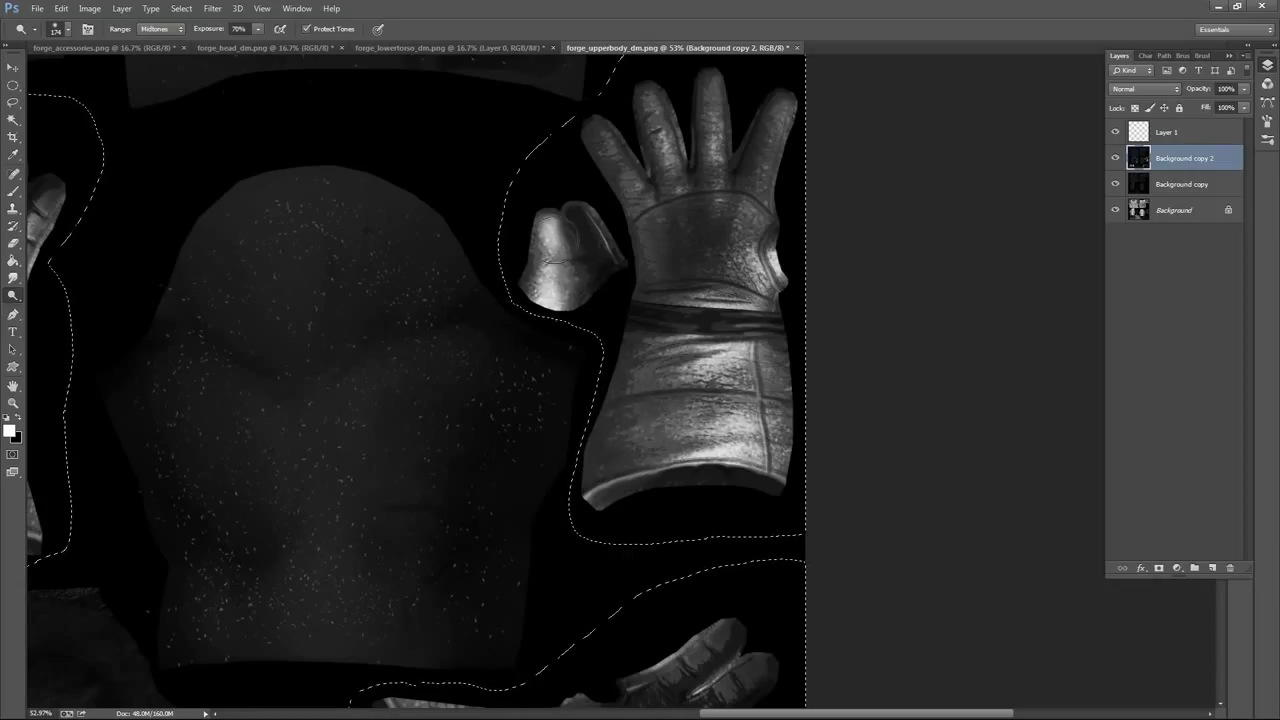
pyautogui.moveTo(556, 239)
pyautogui.mouseDown()
pyautogui.moveTo(550, 283)
pyautogui.moveTo(577, 289)
pyautogui.moveTo(568, 276)
pyautogui.moveTo(592, 234)
pyautogui.moveTo(583, 268)
pyautogui.moveTo(555, 234)
pyautogui.mouseUp()
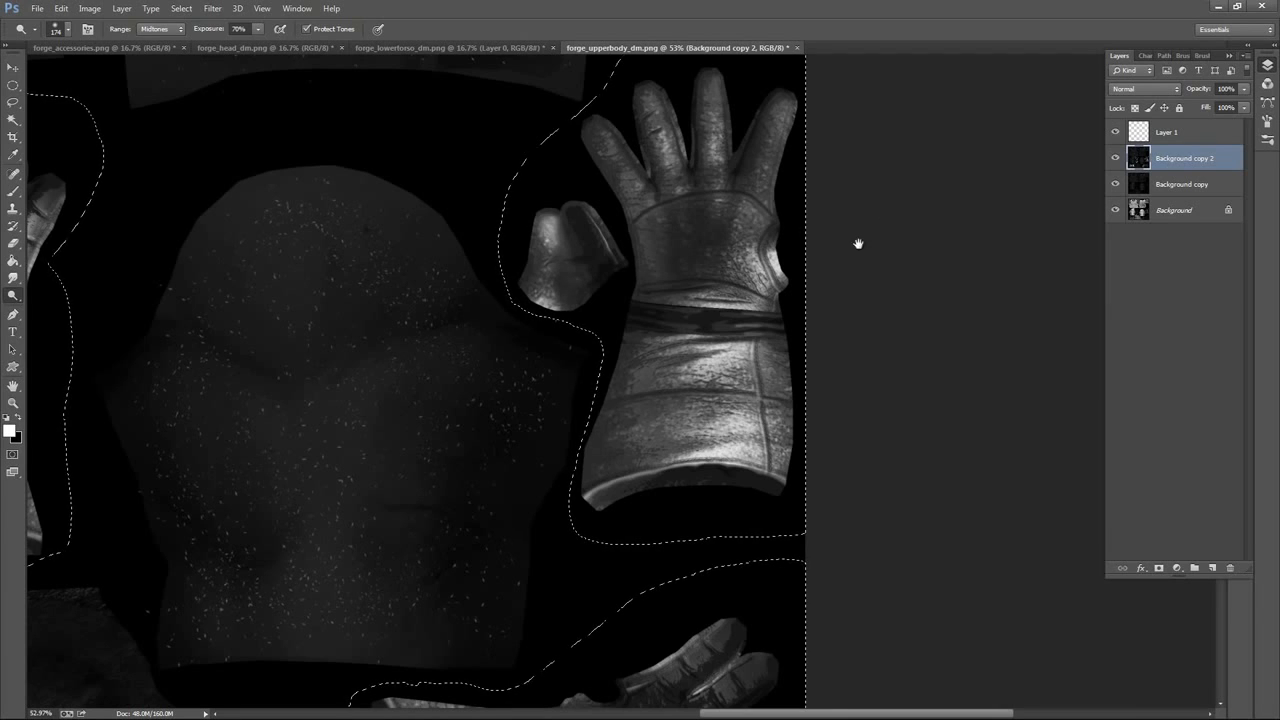
# Darken the separate thumb piece beside the central upright glove to match the rest of the glove
pyautogui.hotkey('ctrl', 'd')
pyautogui.moveTo(860, 243); pyautogui.dragTo(1051, 251)
pyautogui.moveTo(494, 211); pyautogui.dragTo(763, 246)
pyautogui.hotkey('ctrl', 'shift', 'd')
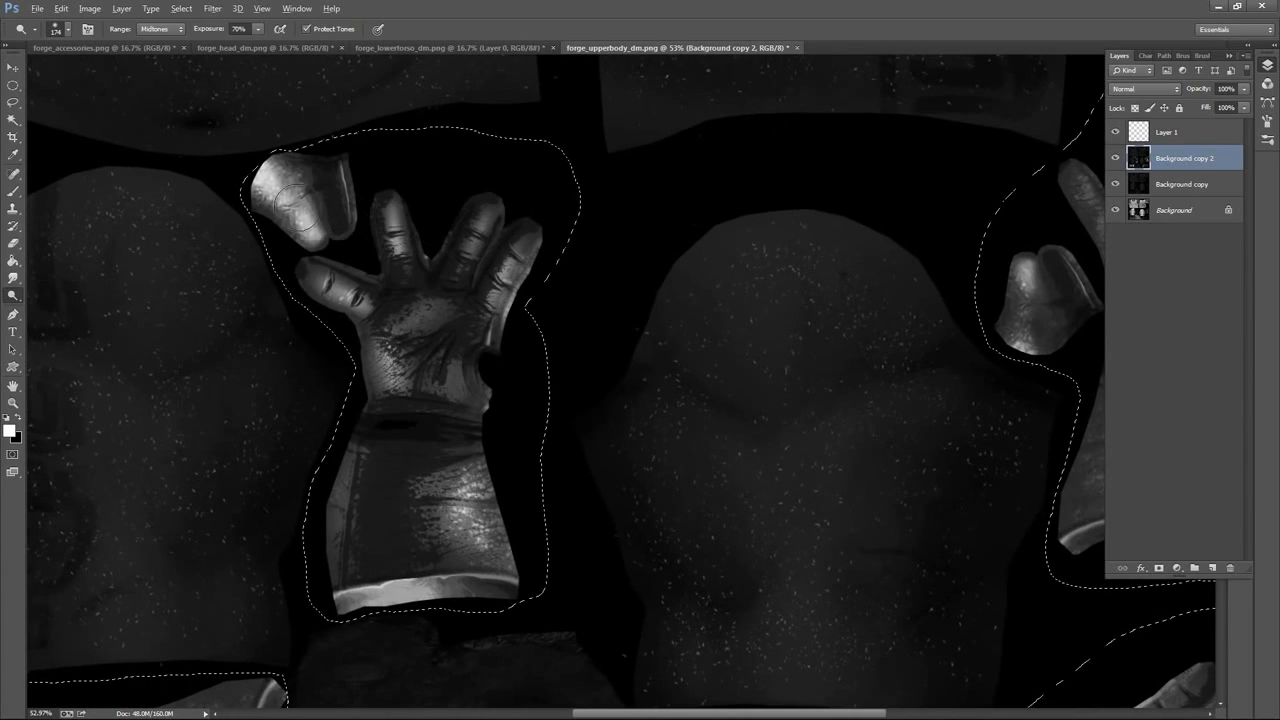
pyautogui.moveTo(278, 188)
pyautogui.mouseDown()
pyautogui.moveTo(270, 180)
pyautogui.moveTo(322, 226)
pyautogui.mouseUp()
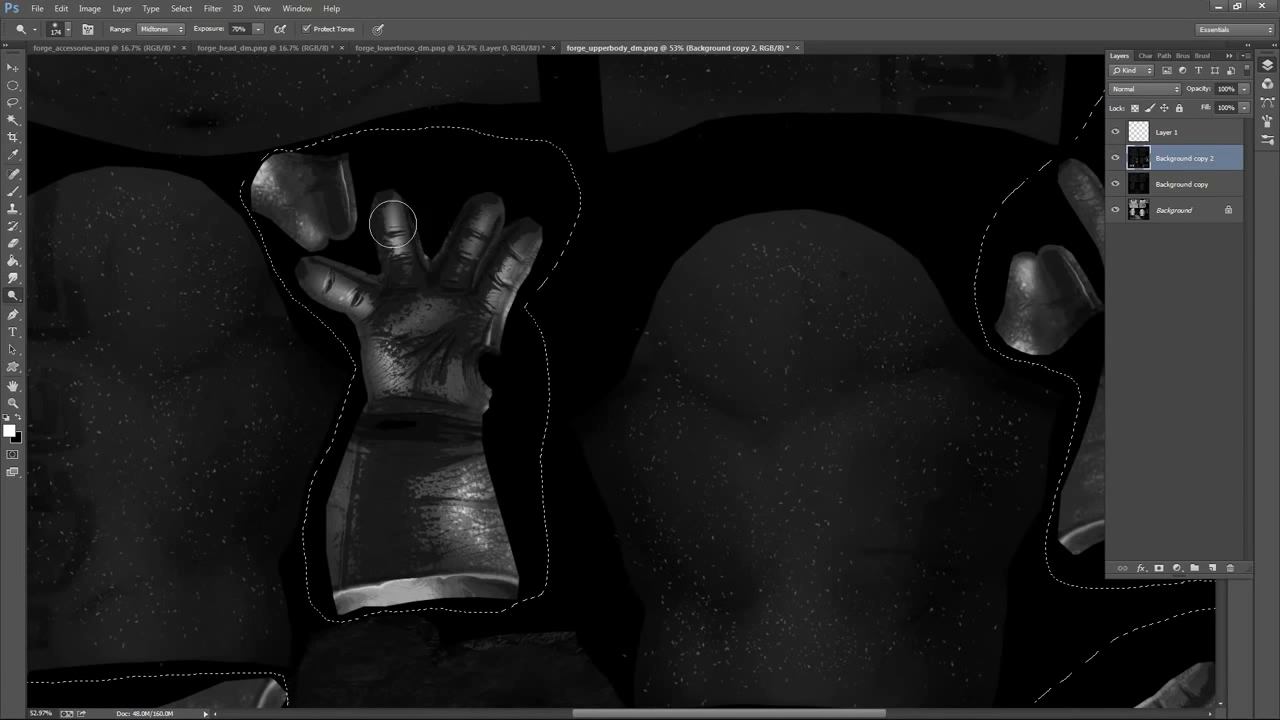
# Tone down the bright highlights on the sideways glove at the texture's lower left
pyautogui.moveTo(841, 408); pyautogui.dragTo(835, 185)
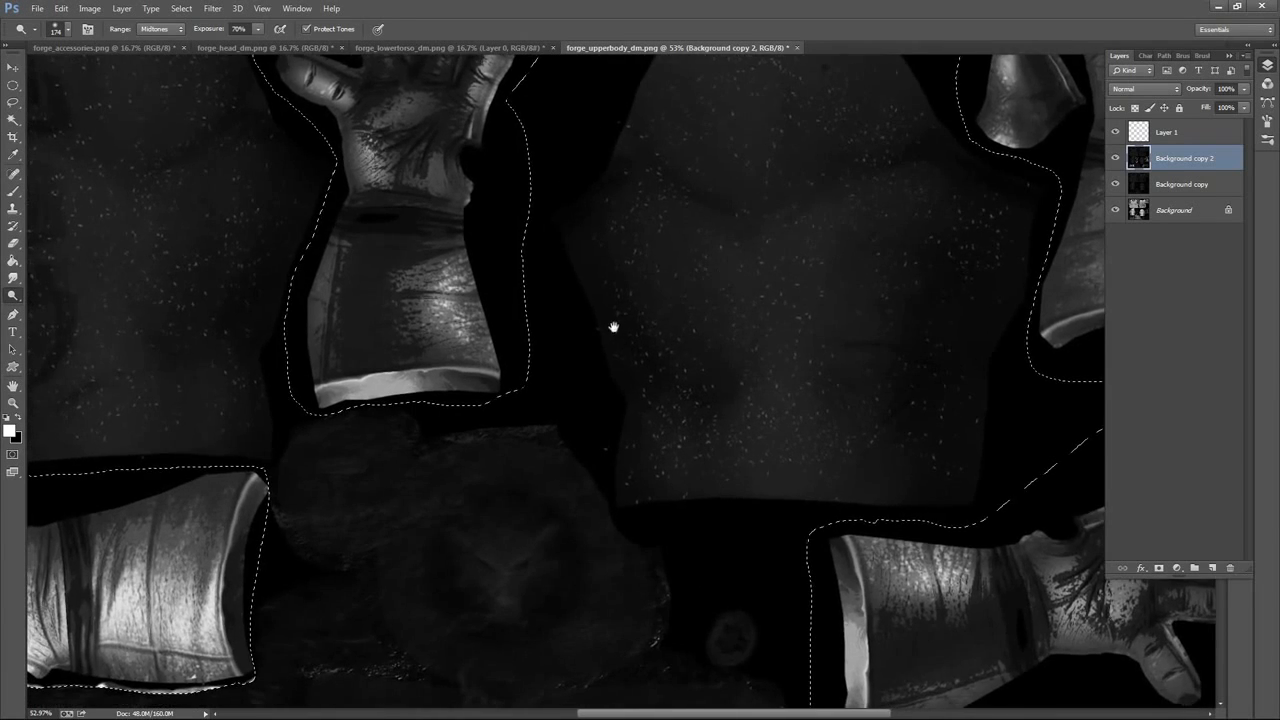
pyautogui.moveTo(614, 329); pyautogui.dragTo(857, 237)
pyautogui.moveTo(414, 533)
pyautogui.mouseDown()
pyautogui.moveTo(425, 427)
pyautogui.moveTo(357, 470)
pyautogui.moveTo(354, 449)
pyautogui.moveTo(343, 578)
pyautogui.moveTo(376, 510)
pyautogui.moveTo(373, 575)
pyautogui.moveTo(392, 515)
pyautogui.moveTo(338, 510)
pyautogui.moveTo(346, 553)
pyautogui.moveTo(205, 516)
pyautogui.moveTo(184, 546)
pyautogui.moveTo(225, 540)
pyautogui.moveTo(156, 570)
pyautogui.moveTo(266, 536)
pyautogui.moveTo(129, 529)
pyautogui.moveTo(235, 475)
pyautogui.moveTo(261, 542)
pyautogui.moveTo(290, 571)
pyautogui.moveTo(240, 577)
pyautogui.moveTo(315, 567)
pyautogui.moveTo(420, 474)
pyautogui.mouseUp()
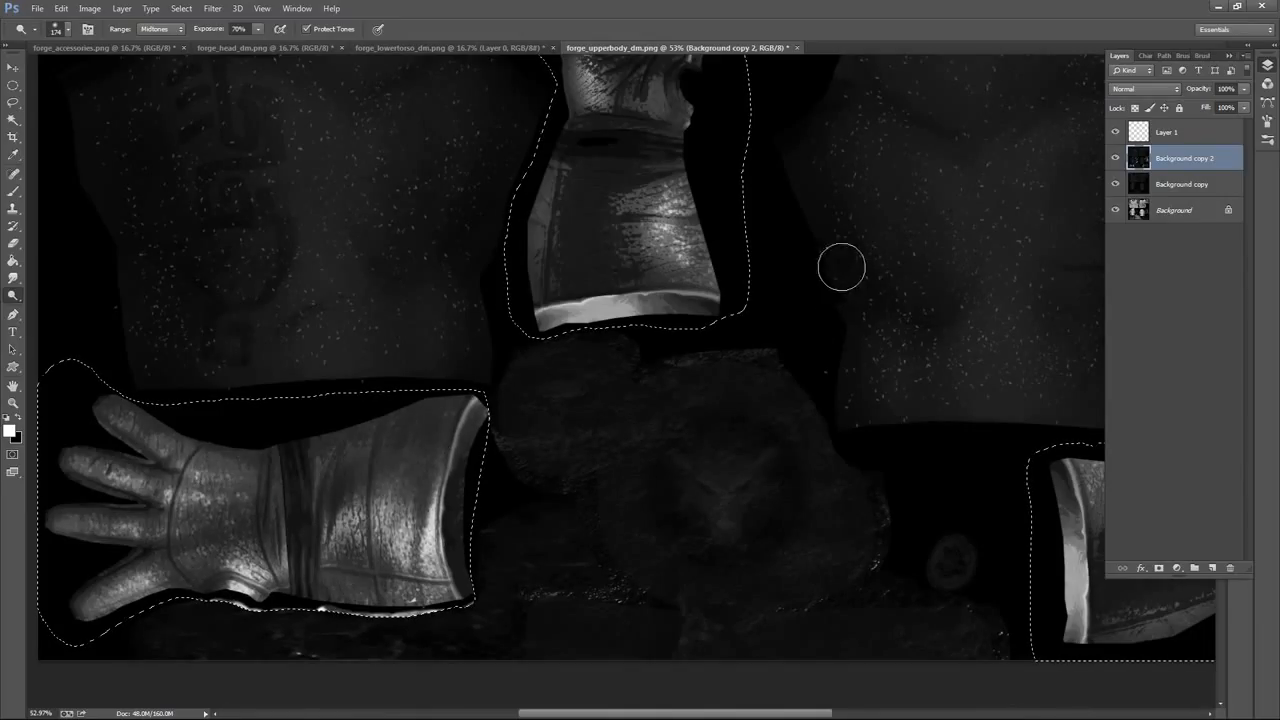
# Deselect the glove areas
pyautogui.click(13, 103)
pyautogui.rightClick(897, 194)
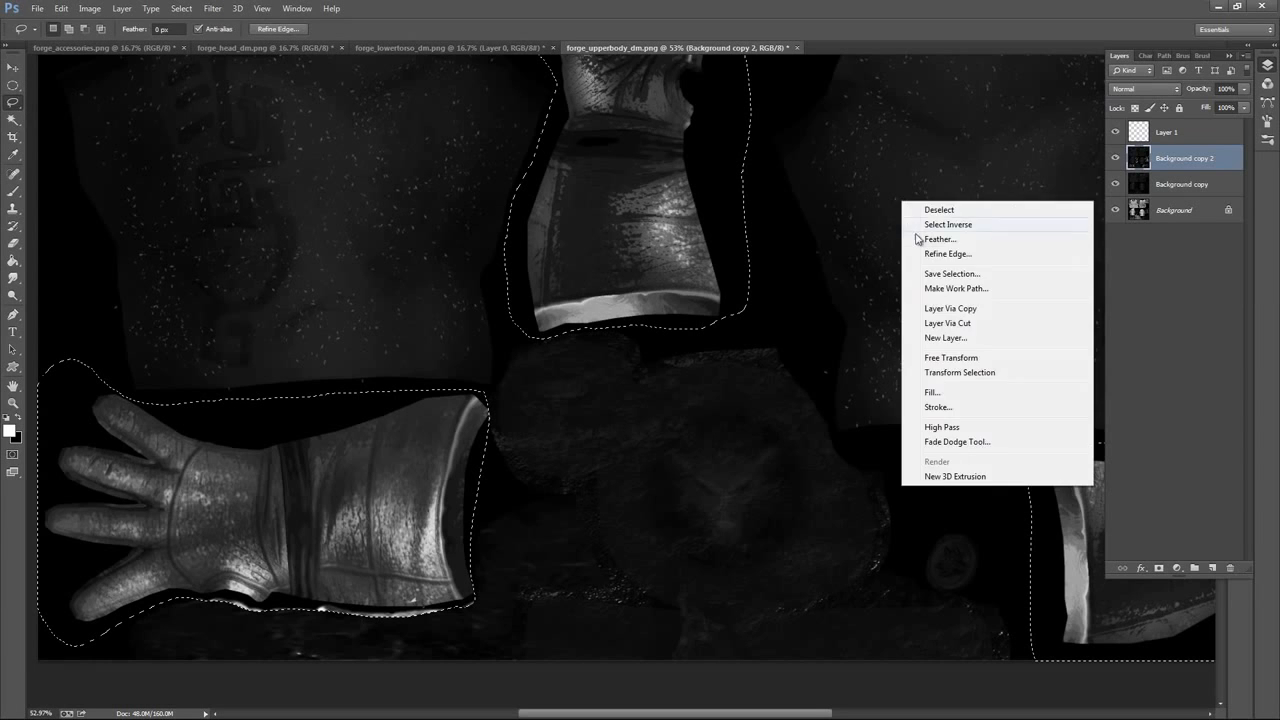
pyautogui.click(952, 210)
# Lasso the dark rocky pieces with the face emblem at the texture's bottom centre, trimming the selection beside the back torso piece
pyautogui.moveTo(827, 251); pyautogui.dragTo(722, 315)
pyautogui.press('z')
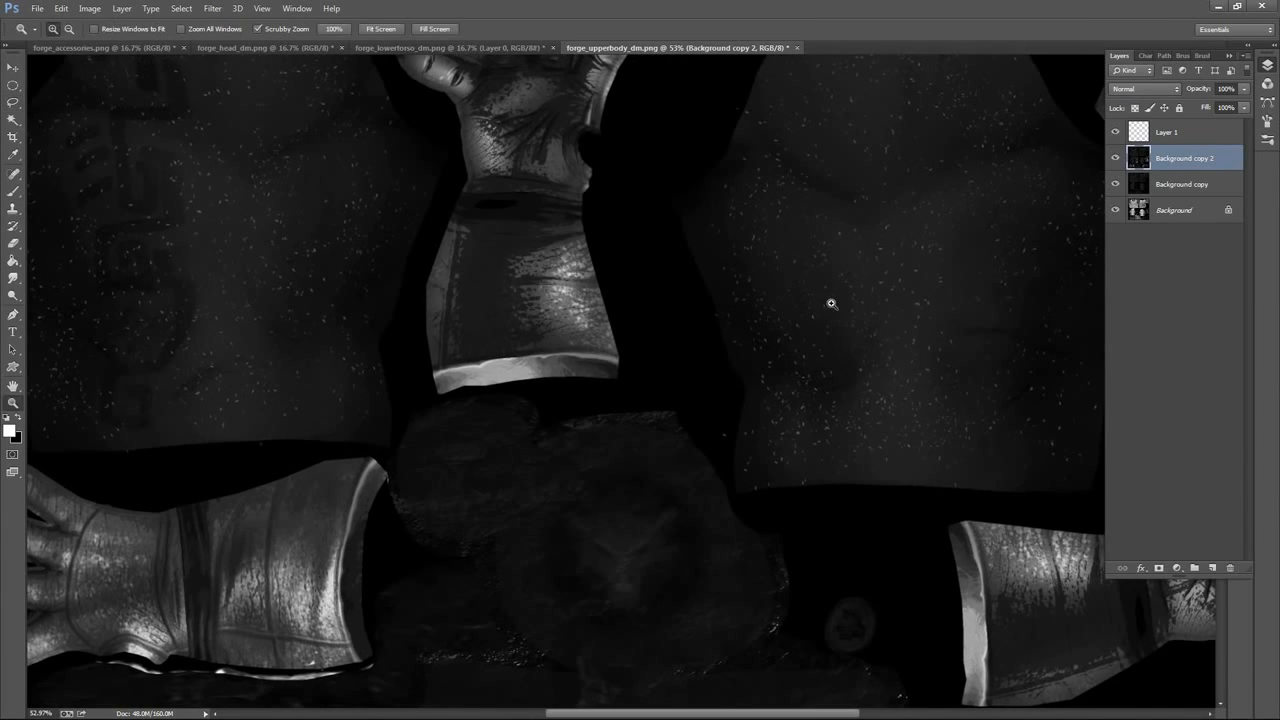
pyautogui.moveTo(831, 303); pyautogui.dragTo(834, 239)
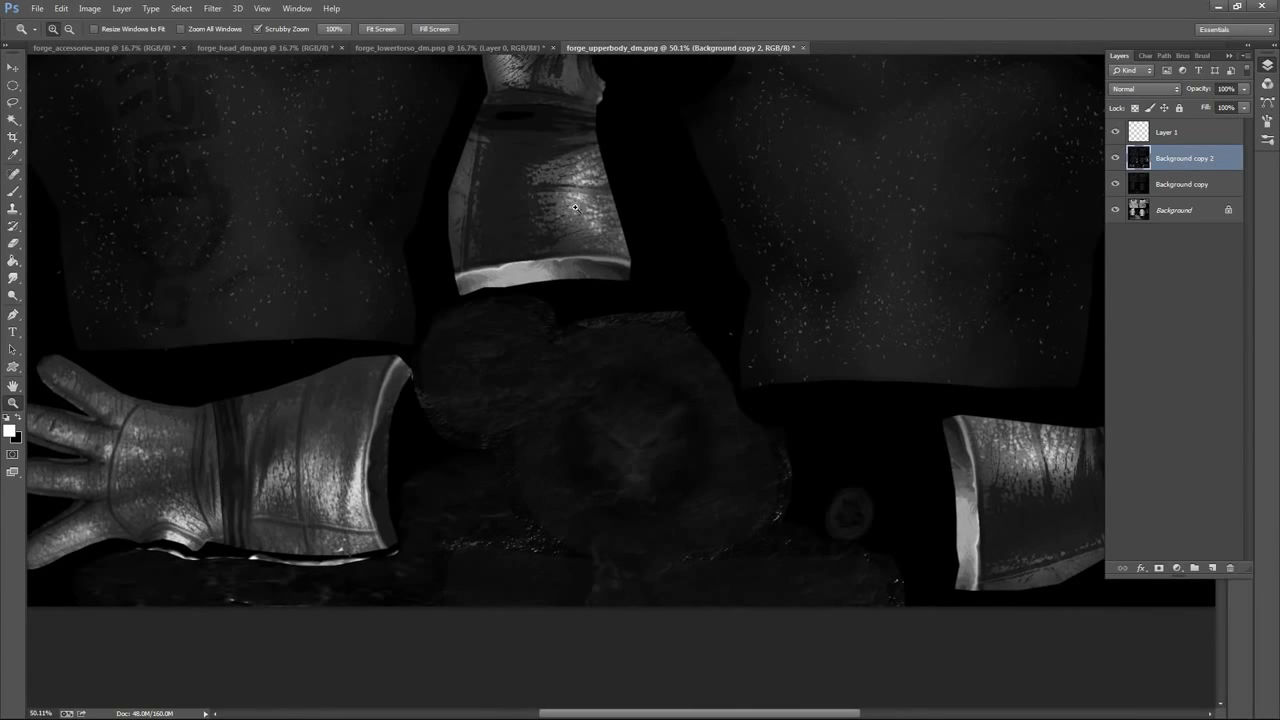
pyautogui.click(13, 101)
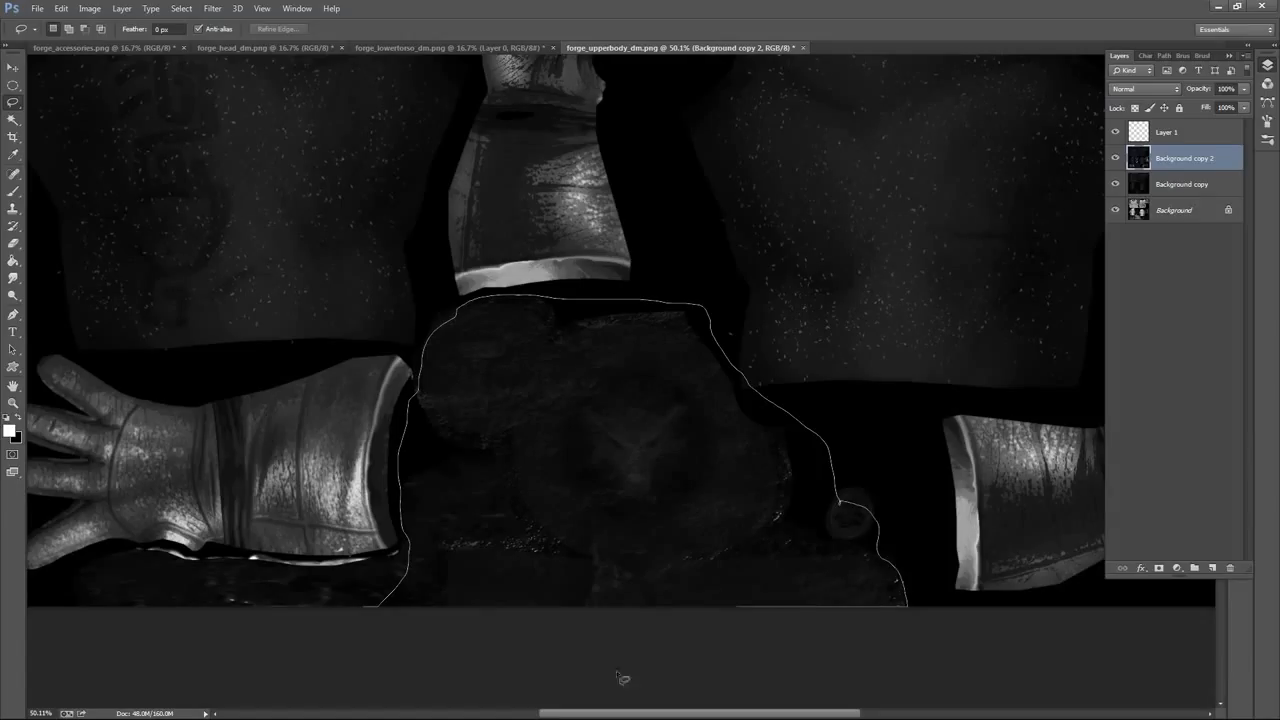
pyautogui.moveTo(621, 679); pyautogui.dragTo(365, 648)
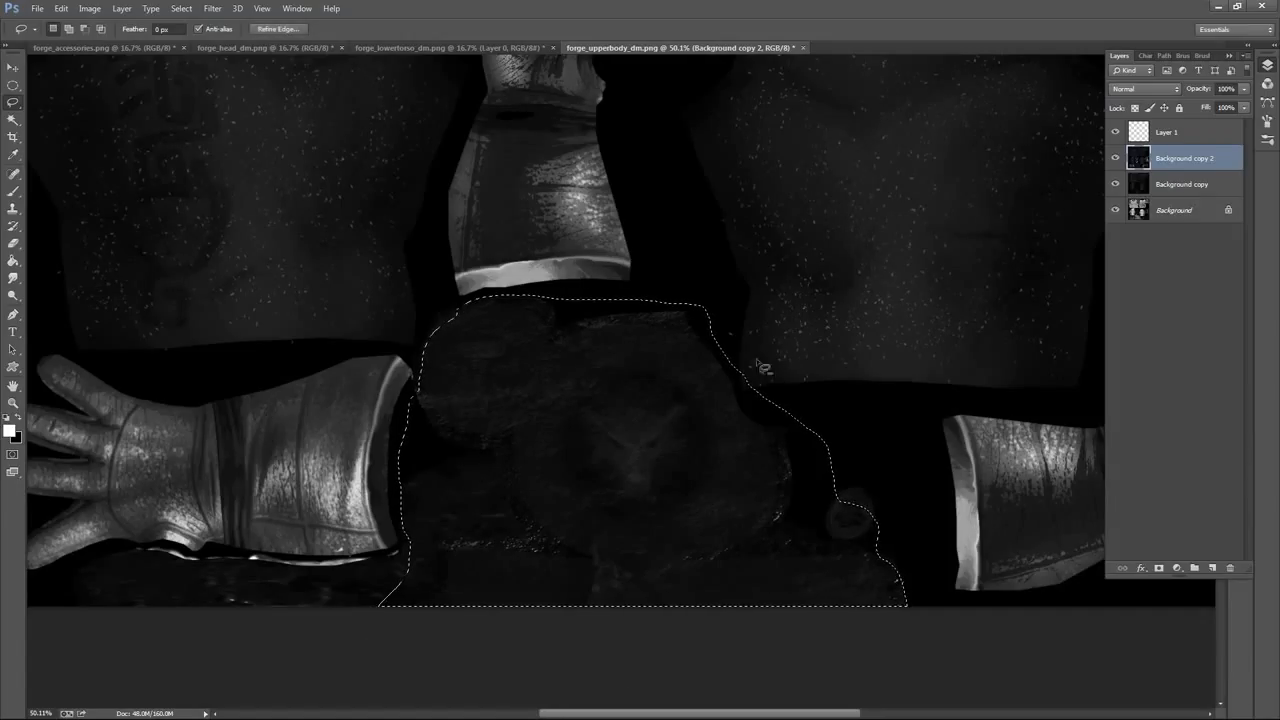
pyautogui.moveTo(734, 342); pyautogui.dragTo(734, 379)
pyautogui.moveTo(827, 345); pyautogui.dragTo(910, 256)
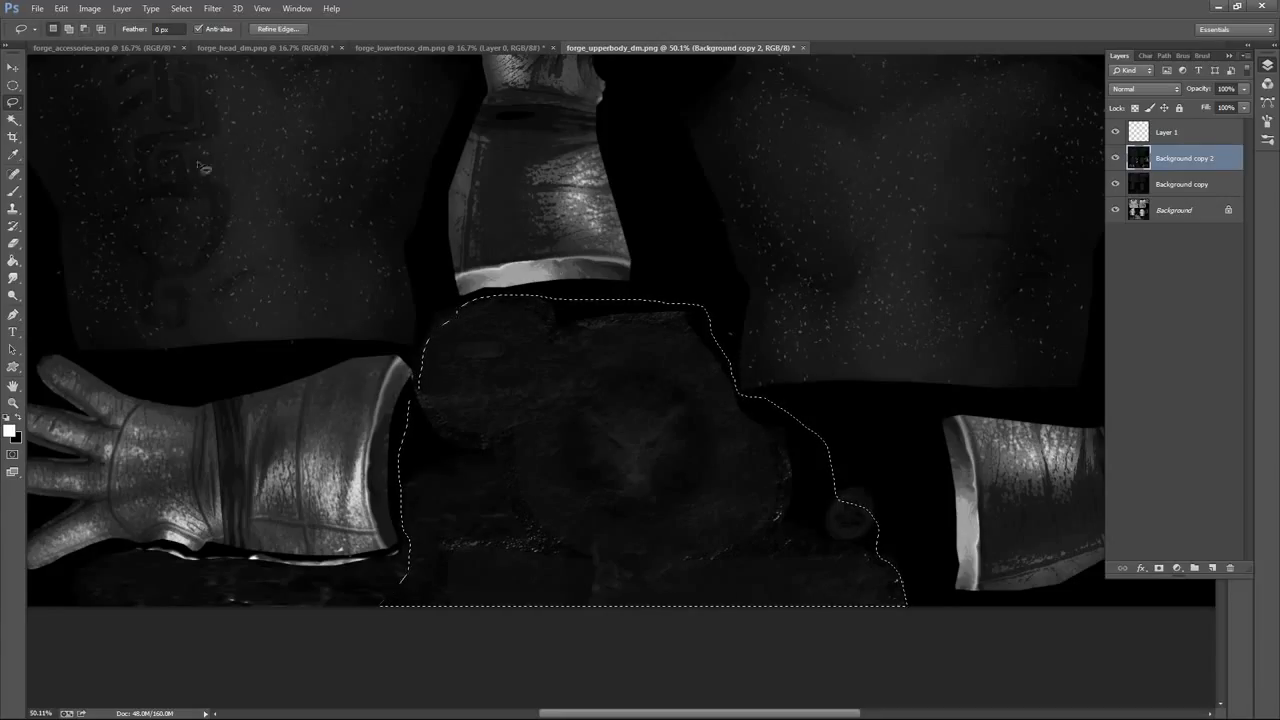
# Pick a round brush with 55% hardness and enlarge it to 384 px for painting the selected rocky pieces white
pyautogui.click(13, 190)
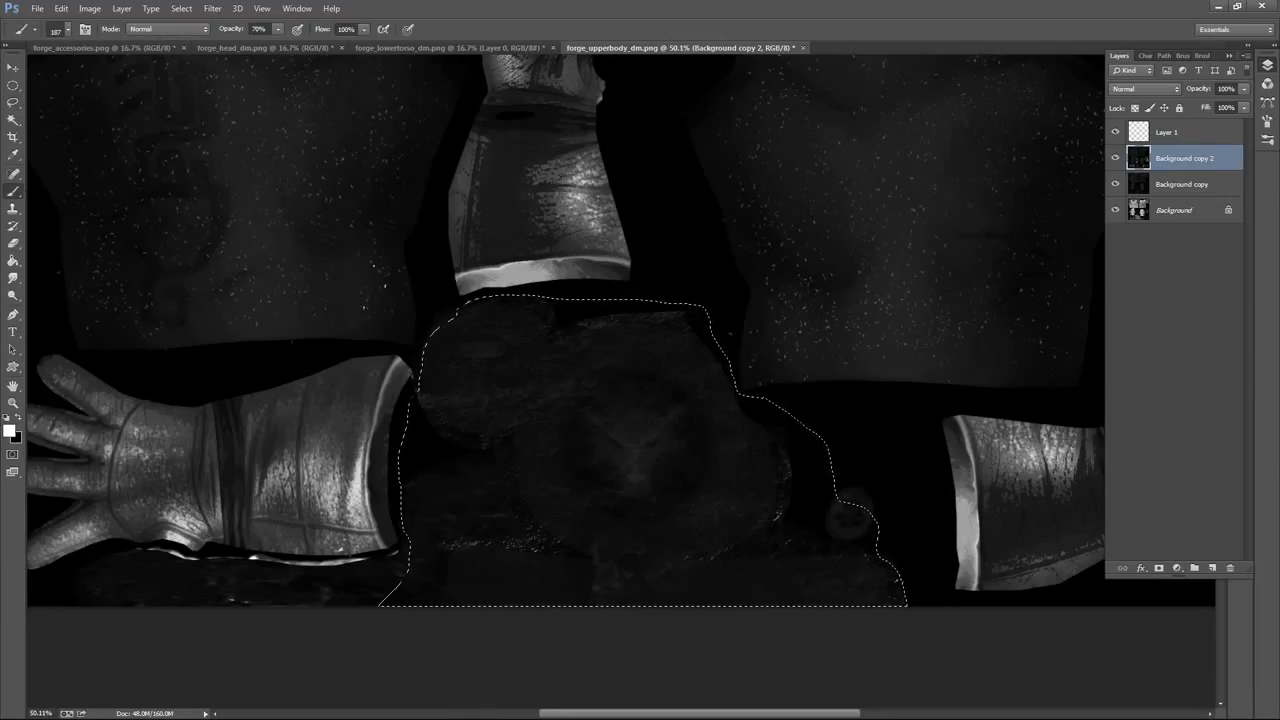
pyautogui.rightClick(488, 312)
pyautogui.click(514, 478)
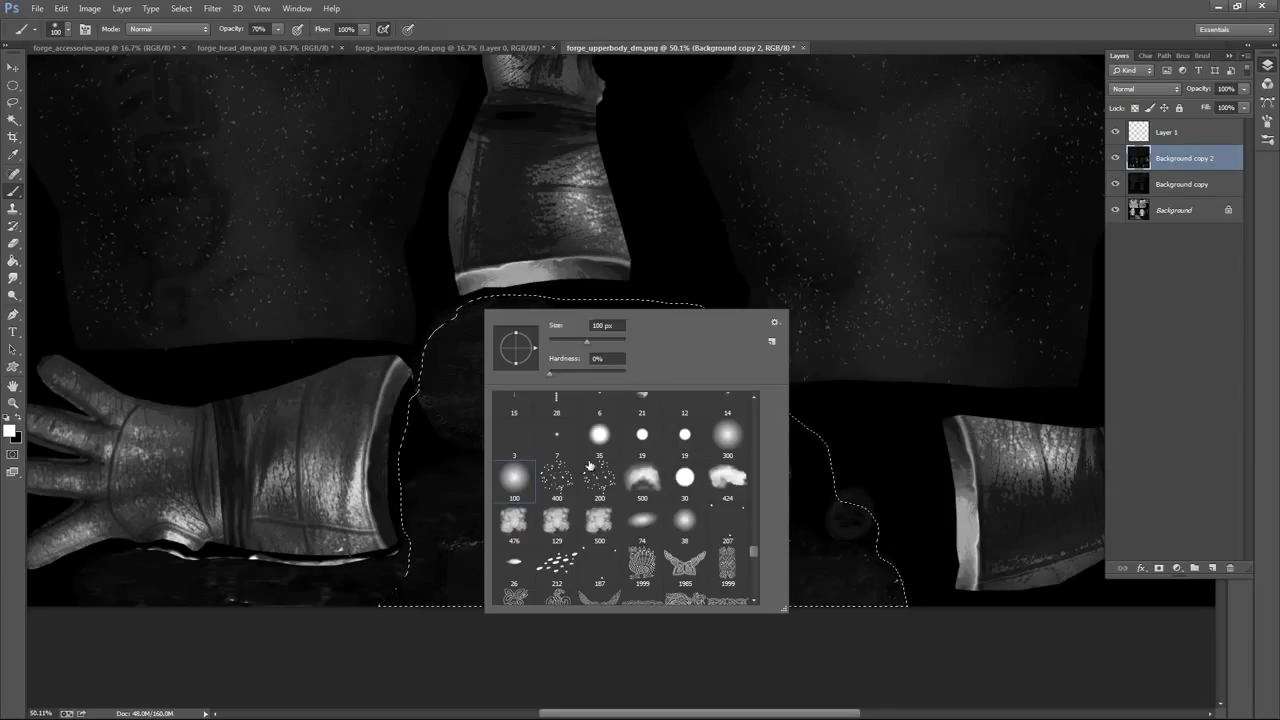
pyautogui.click(941, 59)
pyautogui.rightClick(624, 418)
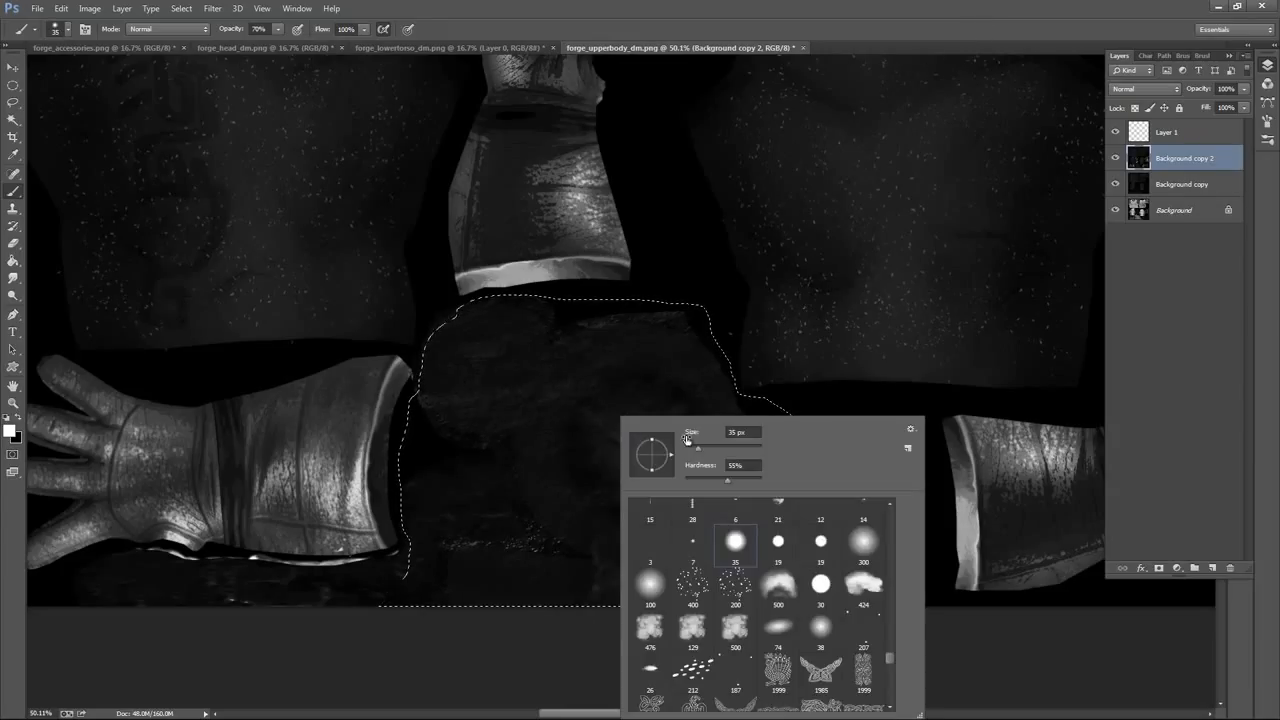
pyautogui.click(994, 45)
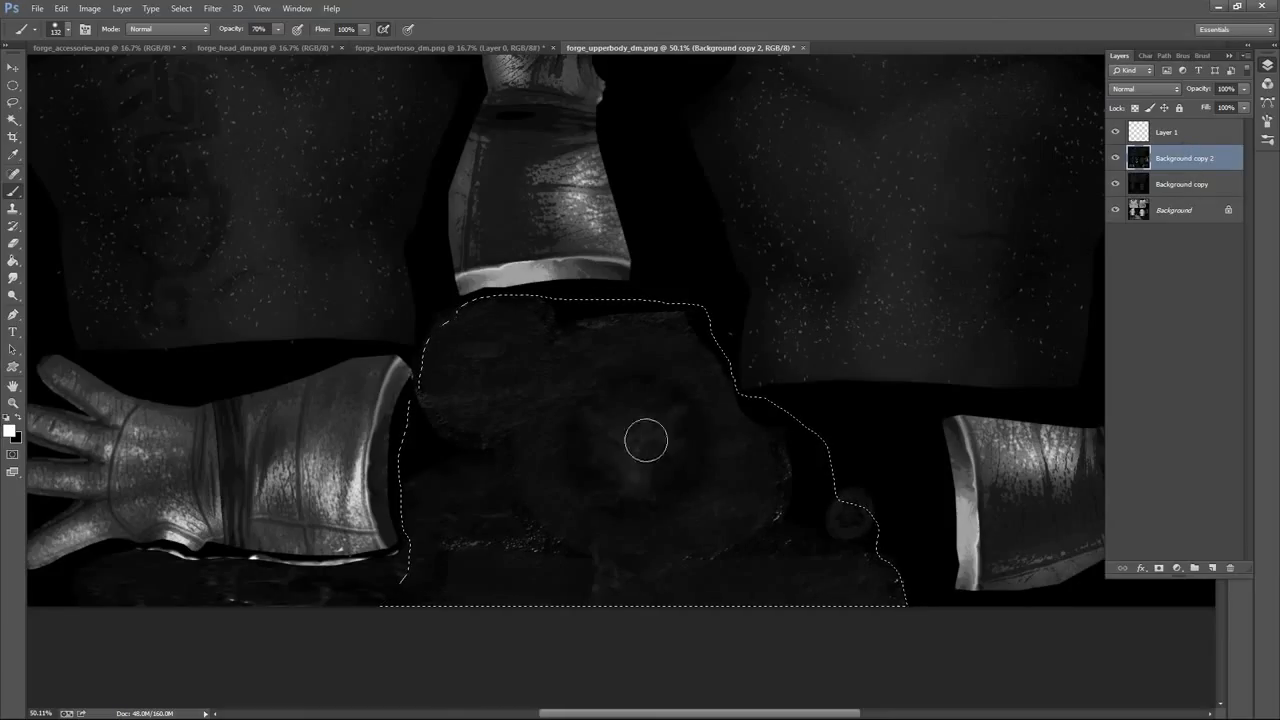
pyautogui.moveTo(640, 437)
pyautogui.mouseDown()
pyautogui.moveTo(645, 455)
pyautogui.moveTo(660, 434)
pyautogui.mouseUp()
pyautogui.rightClick(669, 468)
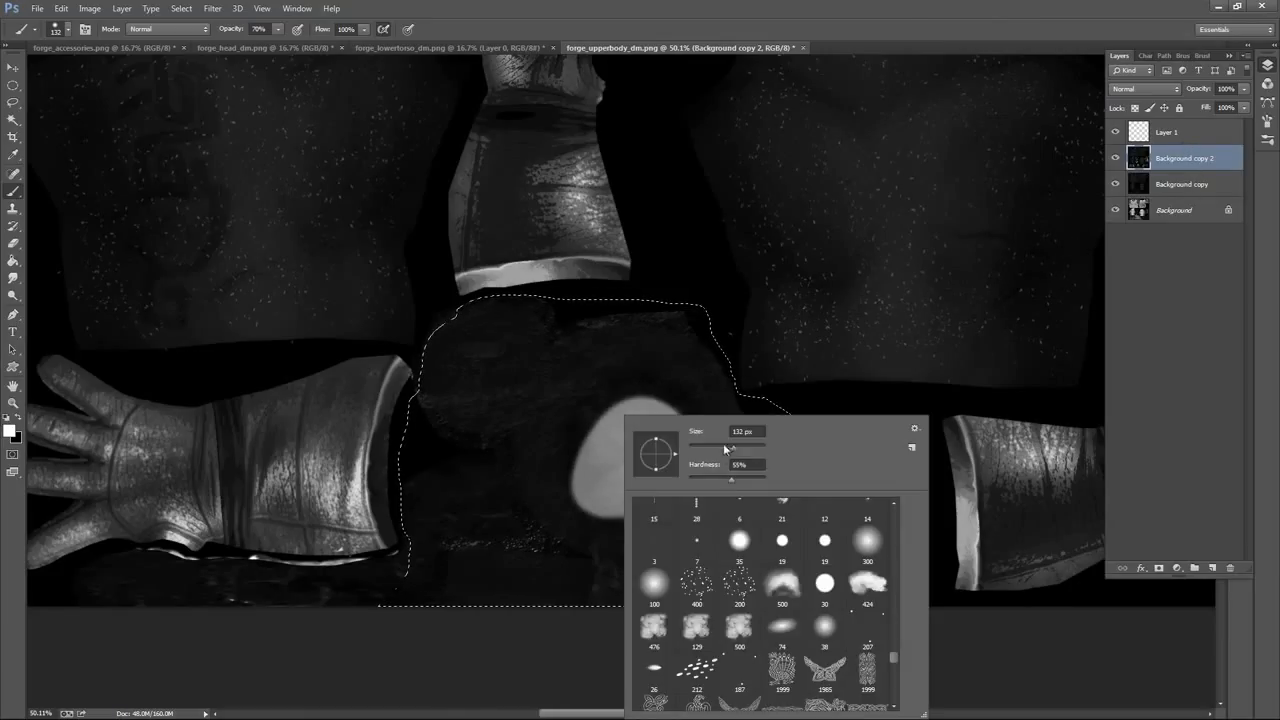
pyautogui.moveTo(754, 455); pyautogui.dragTo(762, 455)
pyautogui.click(957, 43)
# Try painting the selected emblem pieces white directly on Background copy 2 and setting that layer's blend mode to Overlay
pyautogui.moveTo(612, 460)
pyautogui.mouseDown()
pyautogui.moveTo(643, 444)
pyautogui.moveTo(545, 443)
pyautogui.moveTo(566, 394)
pyautogui.moveTo(500, 403)
pyautogui.mouseUp()
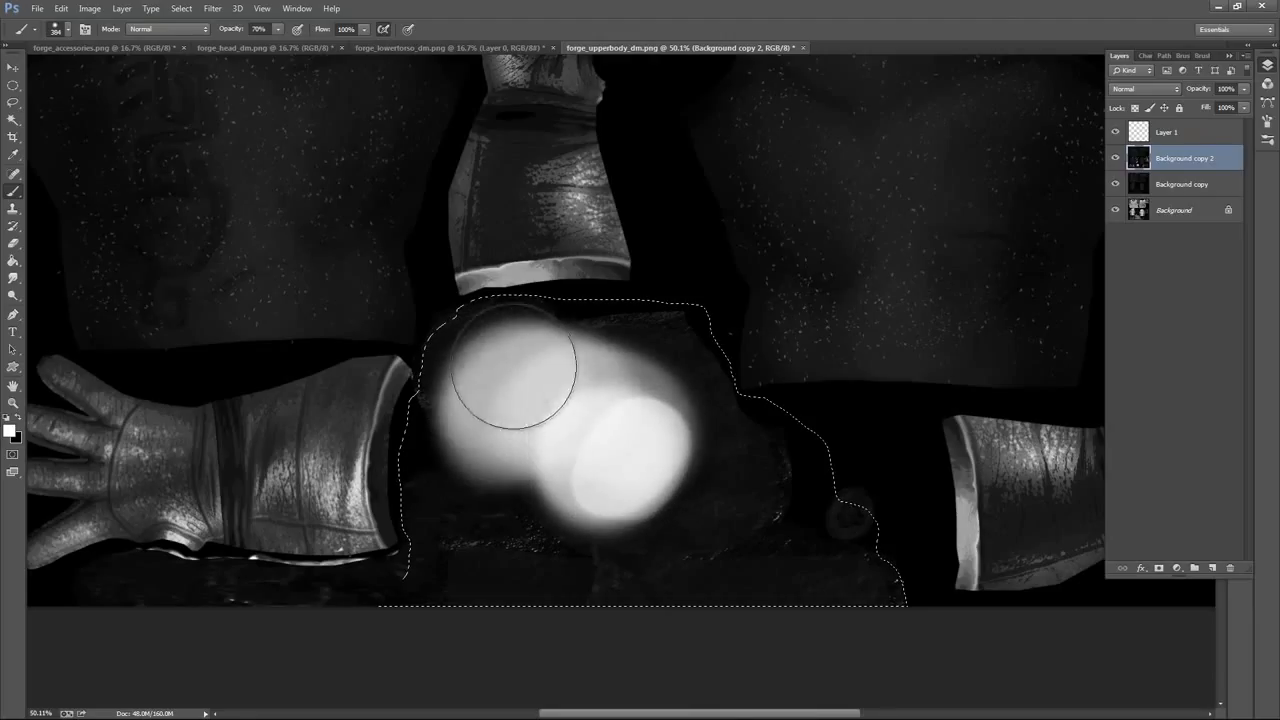
pyautogui.moveTo(572, 368)
pyautogui.mouseDown()
pyautogui.moveTo(645, 377)
pyautogui.moveTo(694, 433)
pyautogui.moveTo(701, 514)
pyautogui.moveTo(739, 496)
pyautogui.moveTo(733, 526)
pyautogui.moveTo(777, 514)
pyautogui.moveTo(773, 481)
pyautogui.moveTo(720, 539)
pyautogui.moveTo(603, 546)
pyautogui.moveTo(529, 518)
pyautogui.moveTo(513, 539)
pyautogui.moveTo(478, 463)
pyautogui.moveTo(485, 521)
pyautogui.moveTo(604, 552)
pyautogui.moveTo(716, 532)
pyautogui.moveTo(662, 495)
pyautogui.moveTo(658, 389)
pyautogui.moveTo(612, 410)
pyautogui.mouseUp()
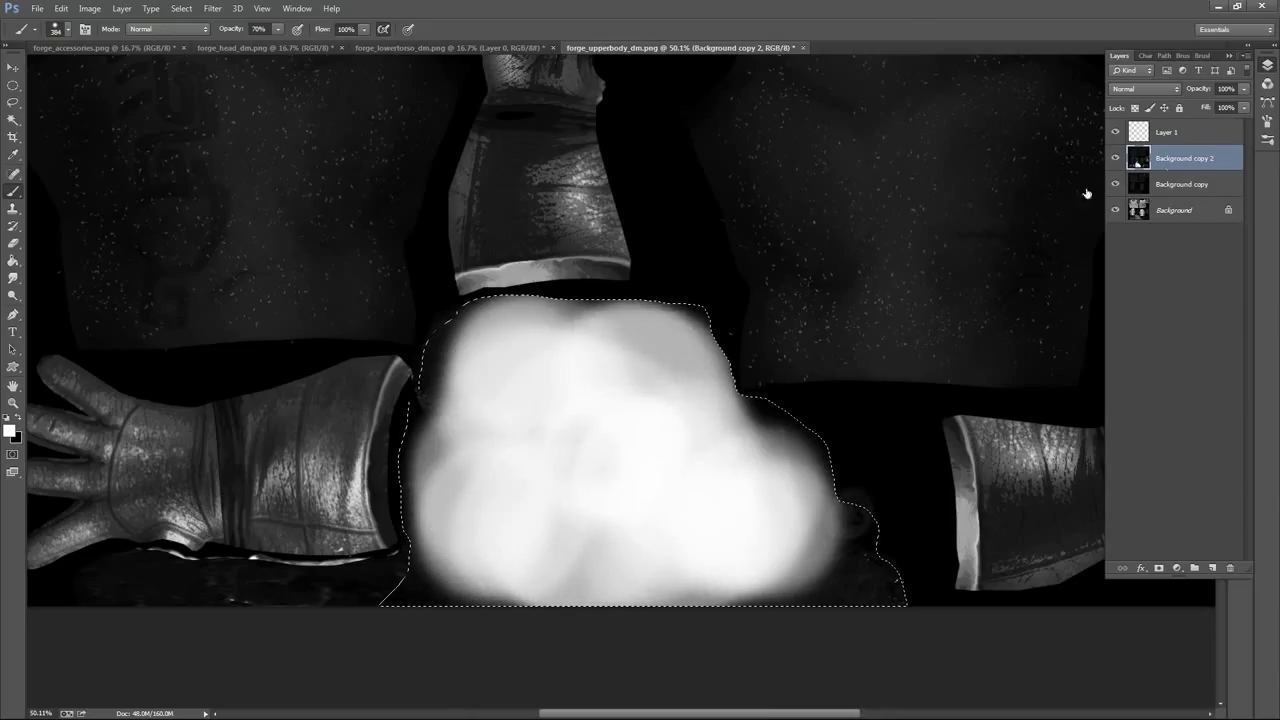
pyautogui.click(1146, 89)
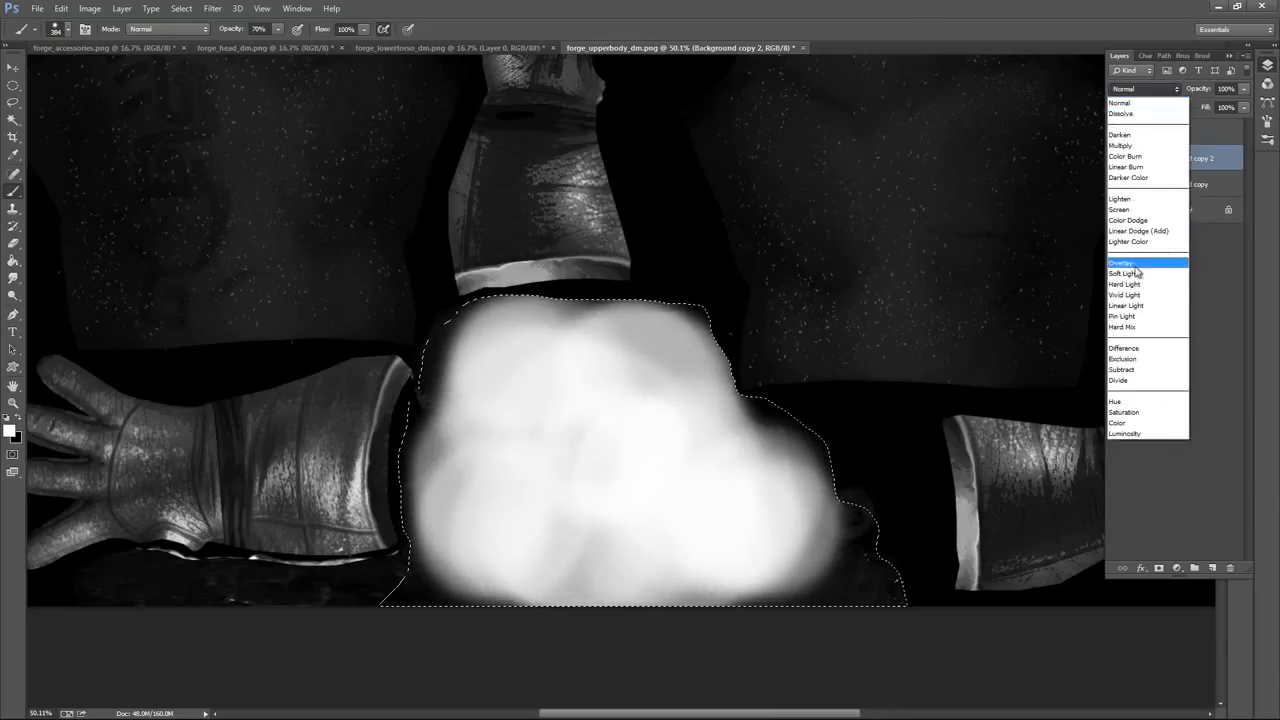
pyautogui.click(1142, 262)
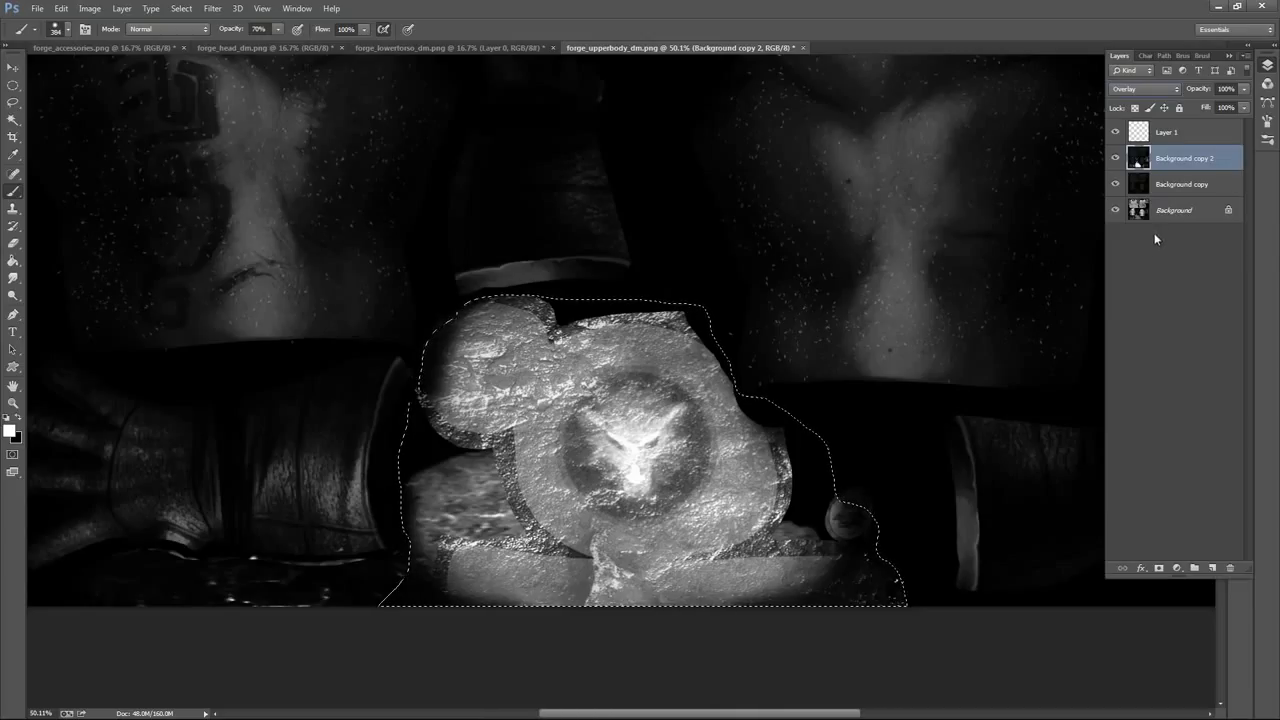
# Undo the Overlay blend mode and all white strokes on Background copy 2
pyautogui.hotkey('ctrl', 'z')
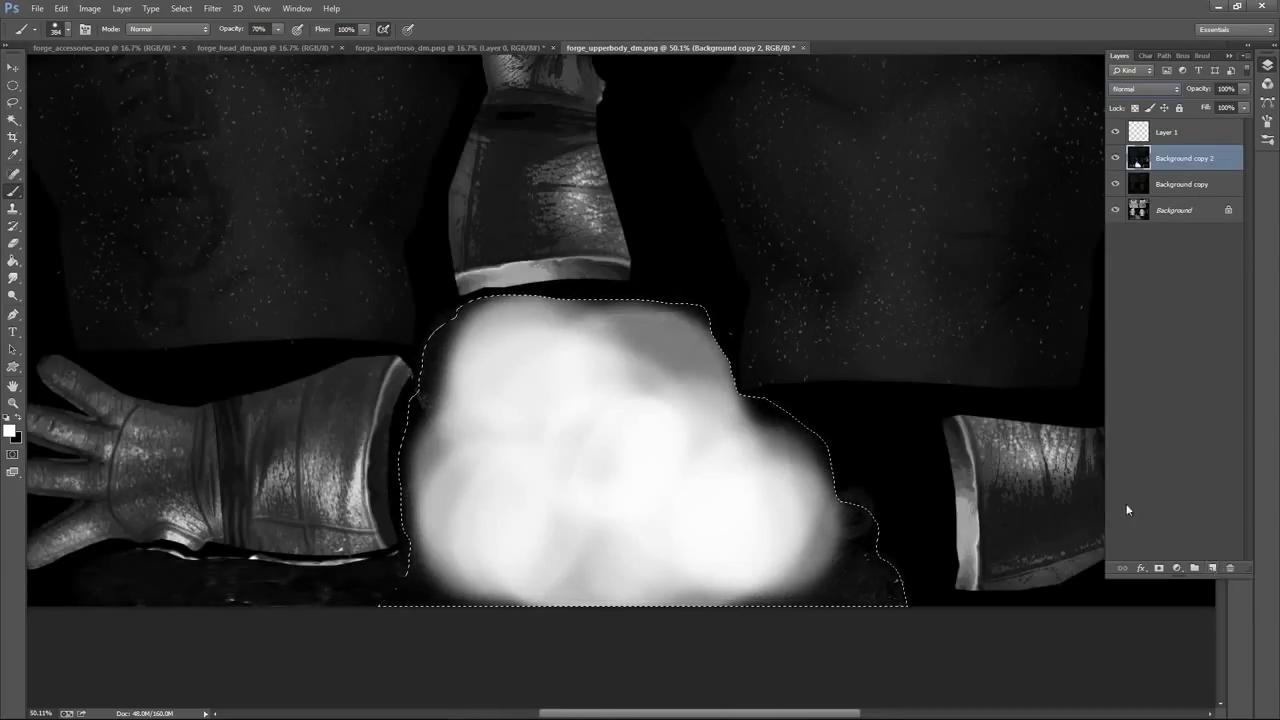
pyautogui.hotkey('ctrl', 'alt', 'z')
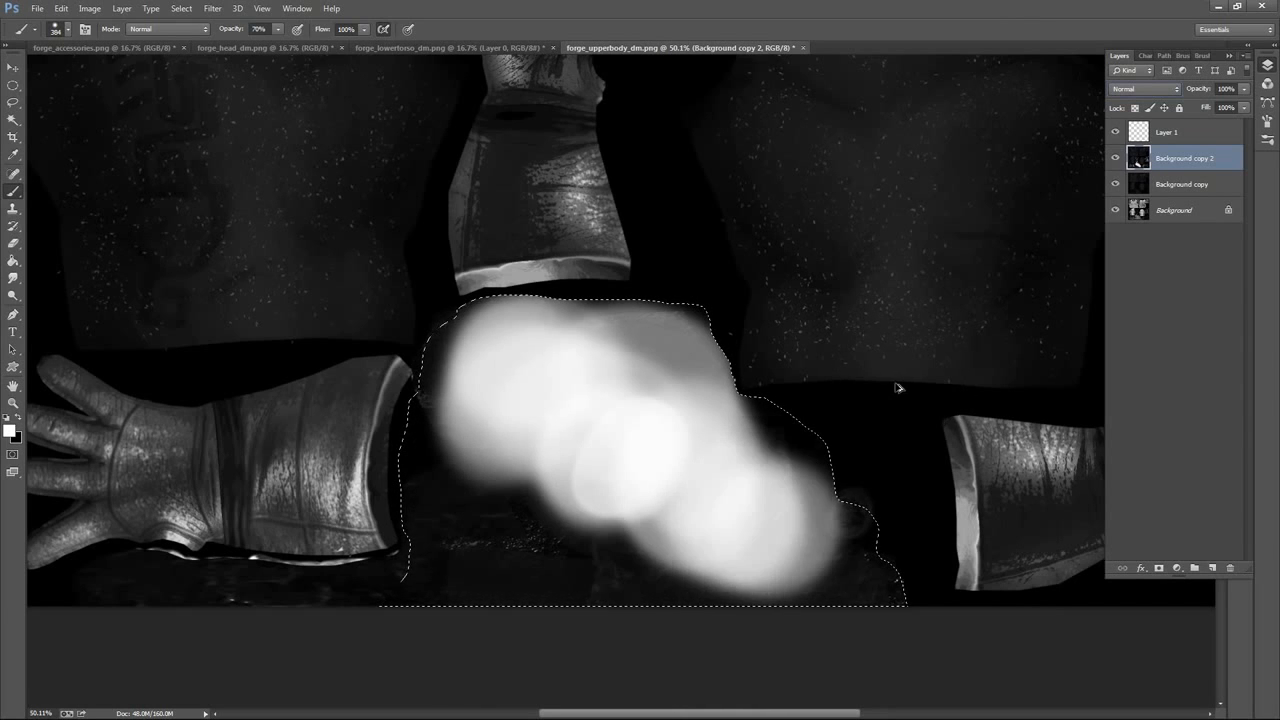
pyautogui.hotkey('ctrl', 'alt', 'z')
pyautogui.hotkey('ctrl', 'alt', 'z')
pyautogui.hotkey('ctrl', 'alt', 'z')
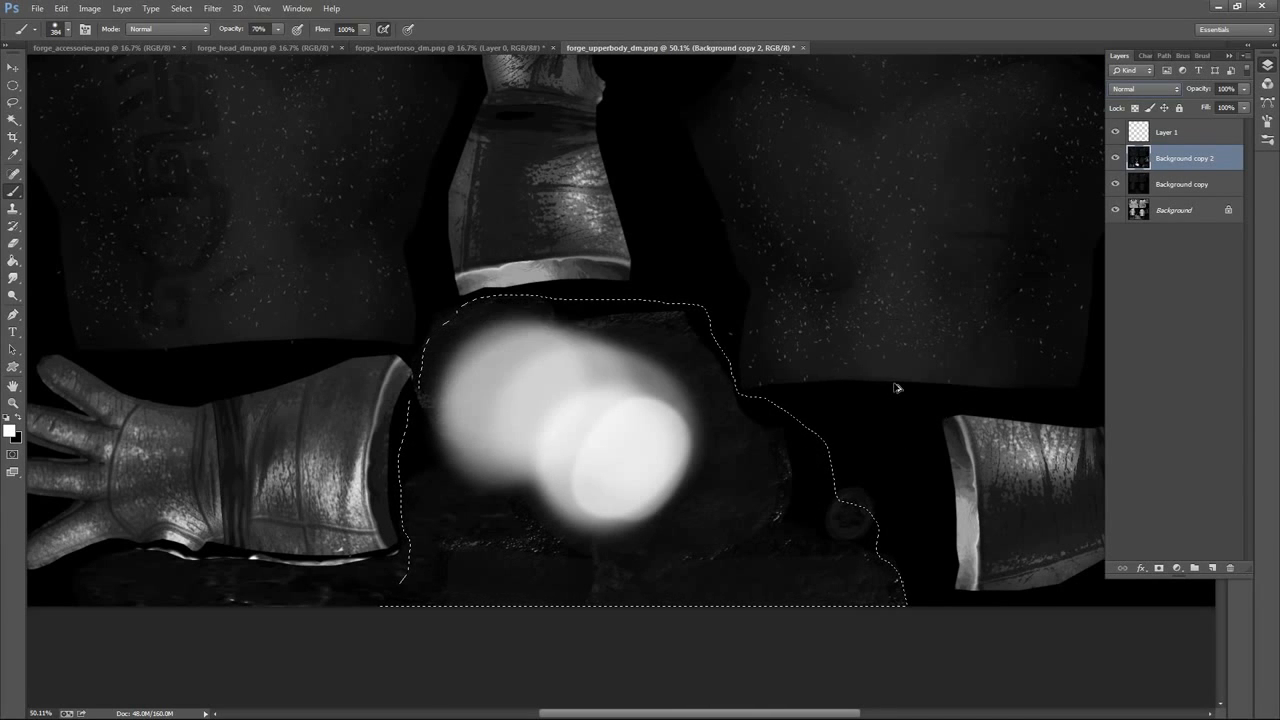
pyautogui.hotkey('ctrl', 'alt', 'z')
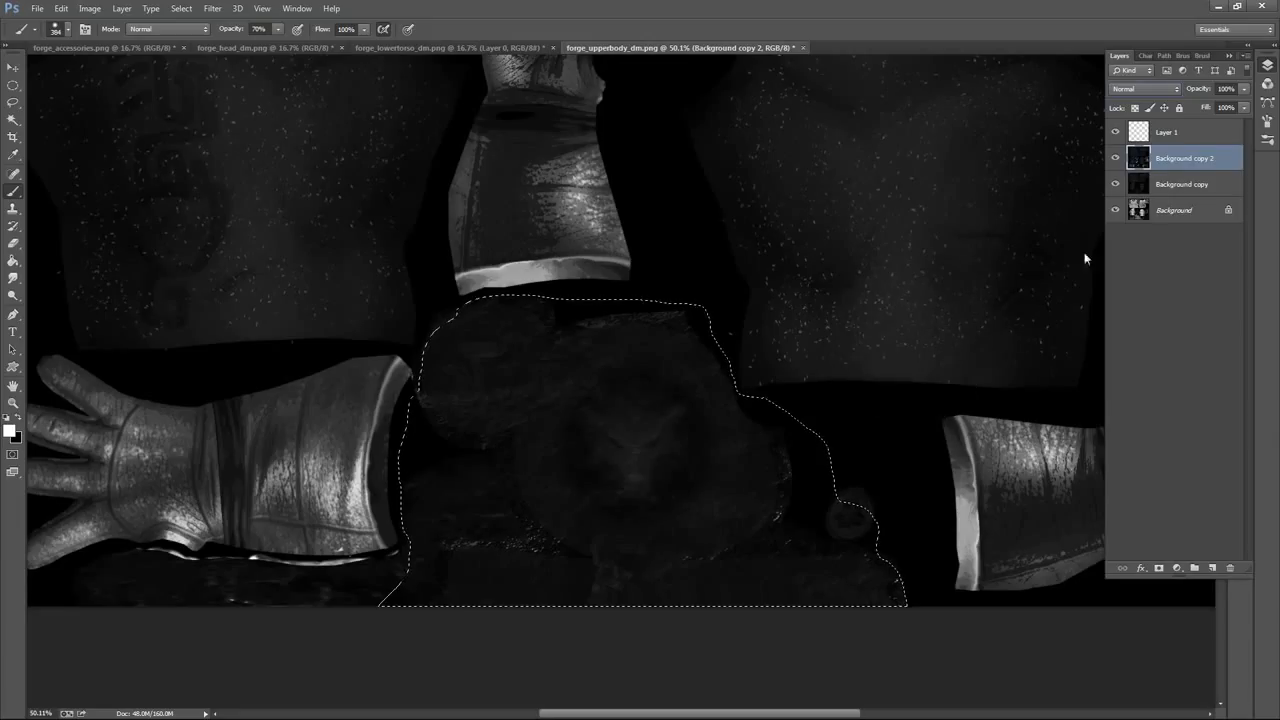
# Add a new Overlay layer above Background copy 2 and paint white over the selected rocky emblem pieces
pyautogui.click(1210, 568)
pyautogui.click(1148, 88)
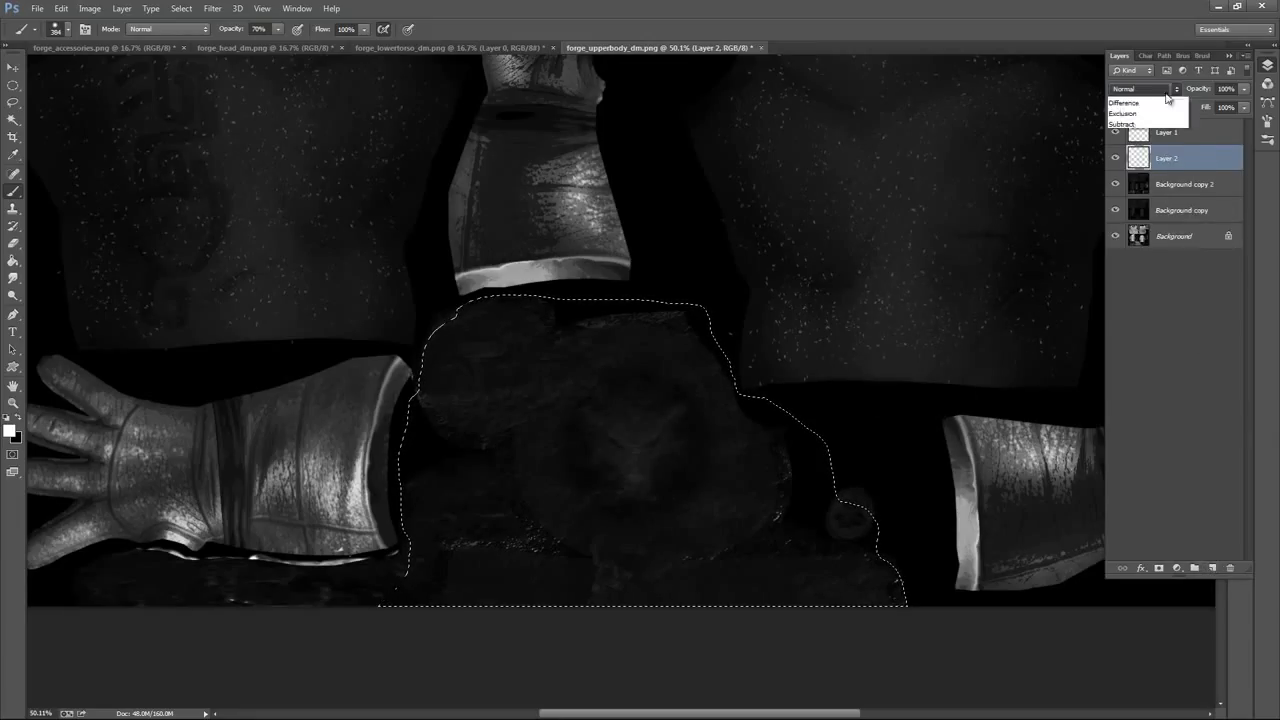
pyautogui.click(1140, 267)
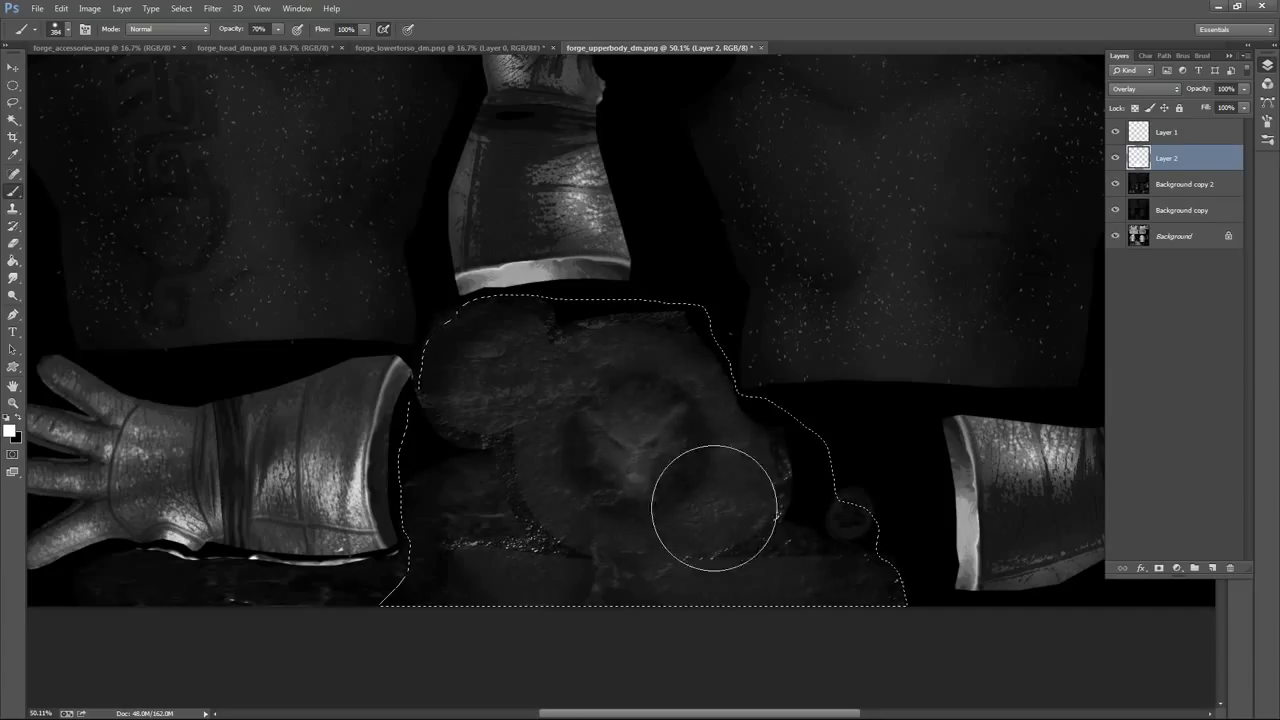
# Duplicate the Overlay layer twice to intensify the brightening of the rocky emblem pieces
pyautogui.moveTo(1168, 158); pyautogui.dragTo(1210, 570)
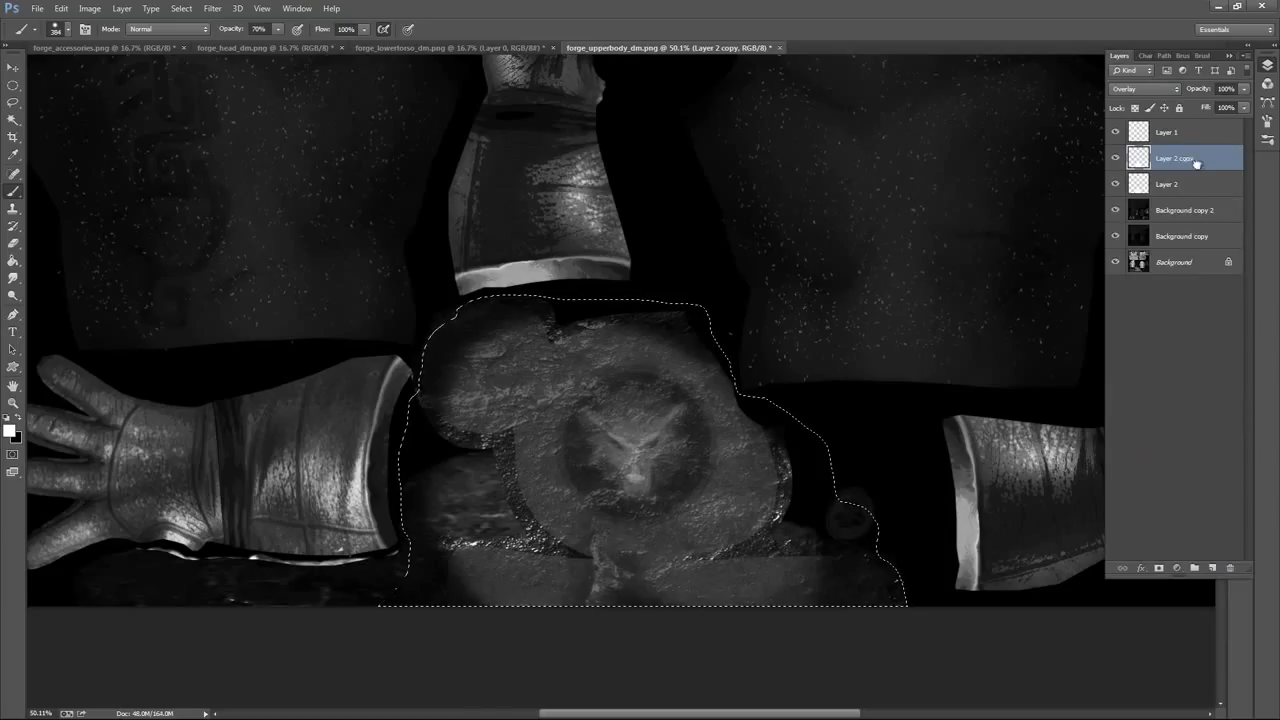
pyautogui.moveTo(1190, 162); pyautogui.dragTo(1211, 568)
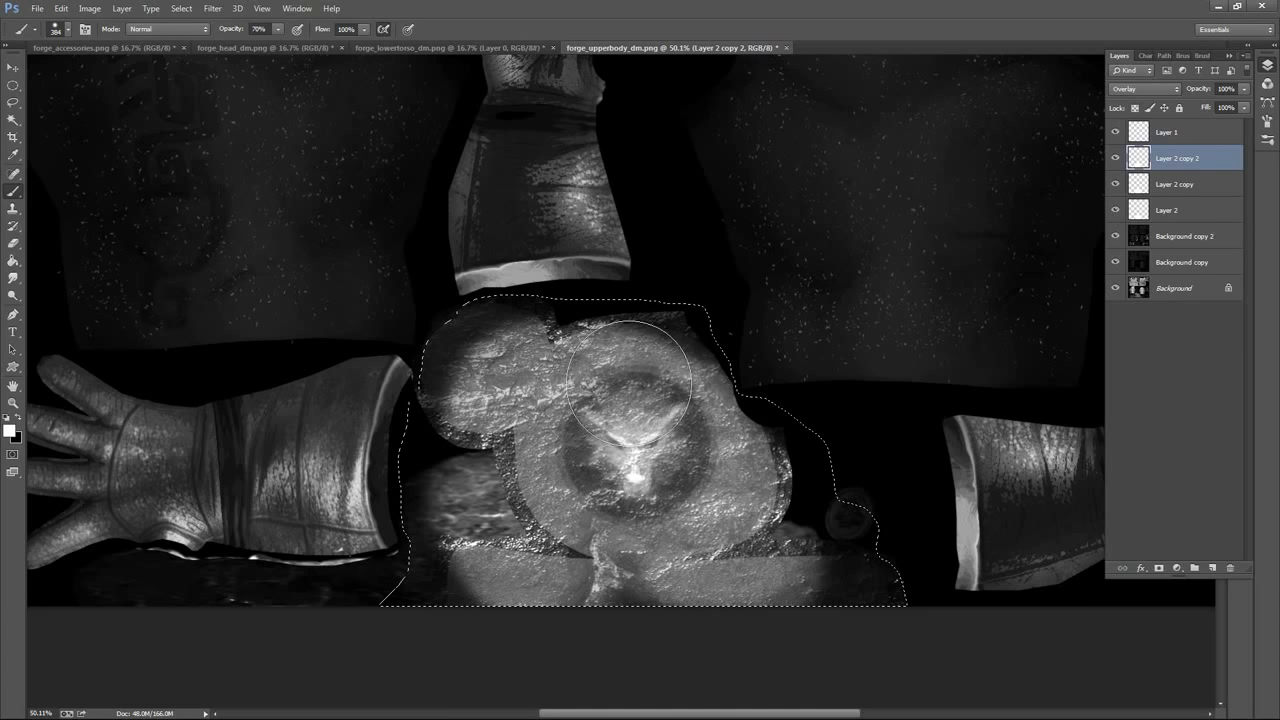
pyautogui.hotkey('ctrl', 'd')
# Clear the emblem selection and lasso the rune-marked stone pieces in the texture's upper-right corner
pyautogui.moveTo(886, 306); pyautogui.dragTo(782, 308)
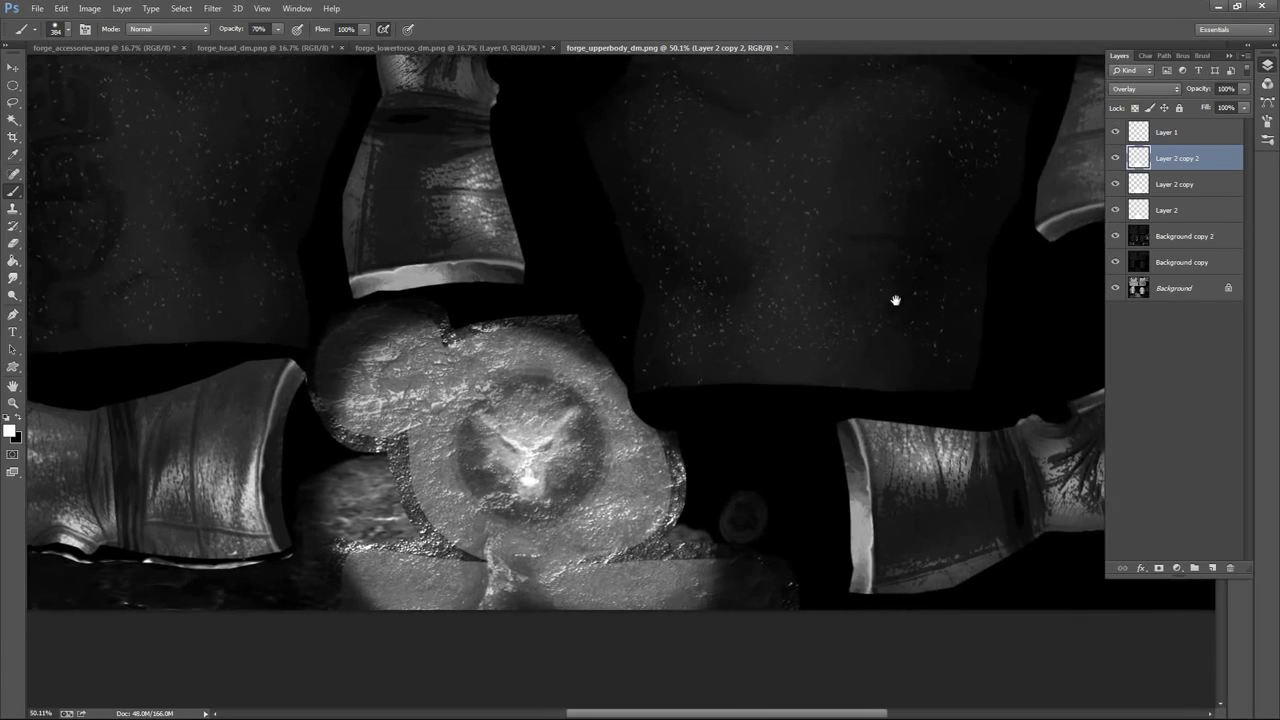
pyautogui.moveTo(892, 330); pyautogui.dragTo(794, 377)
pyautogui.moveTo(900, 180)
pyautogui.mouseDown()
pyautogui.moveTo(793, 370)
pyautogui.moveTo(805, 343)
pyautogui.mouseUp()
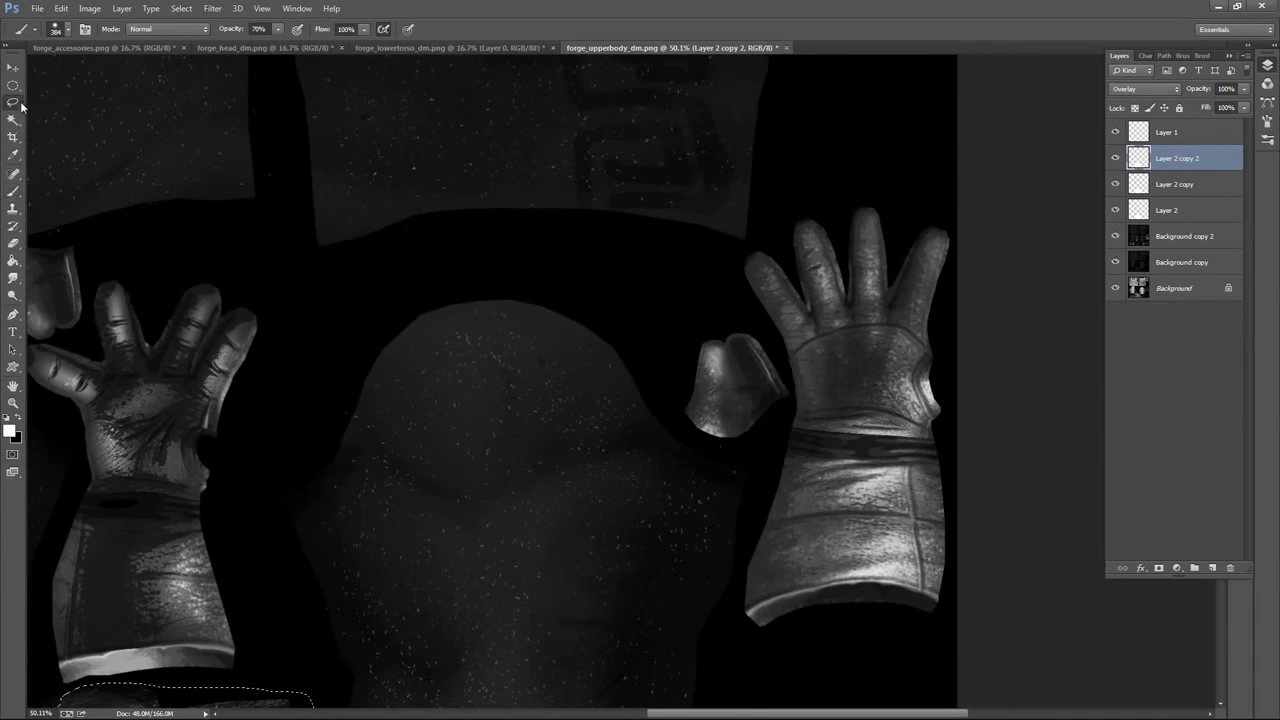
pyautogui.press('l')
pyautogui.rightClick(513, 270)
pyautogui.click(567, 285)
pyautogui.moveTo(894, 203); pyautogui.dragTo(829, 337)
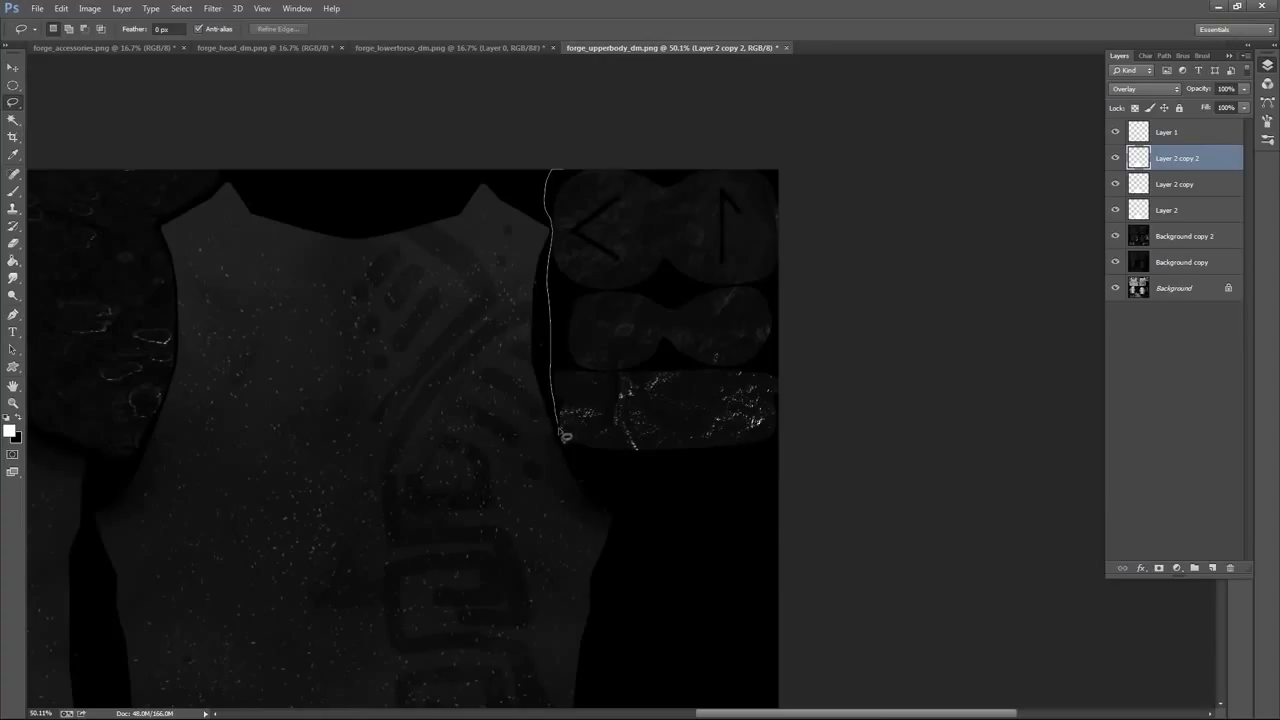
pyautogui.moveTo(858, 273)
pyautogui.mouseDown()
pyautogui.moveTo(826, 214)
pyautogui.moveTo(1109, 307)
pyautogui.mouseUp()
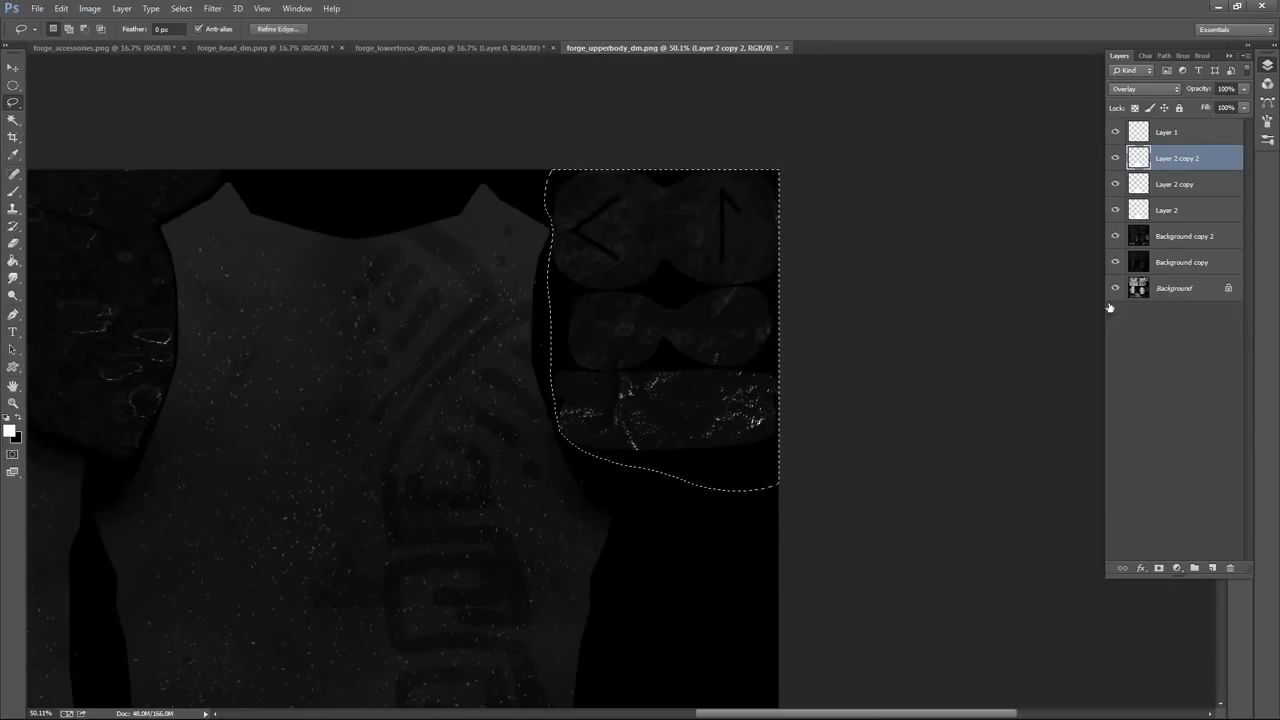
# Brush white over the selected rune stones on Layer 2, Layer 2 copy and Layer 2 copy 2 in turn
pyautogui.press('b')
pyautogui.click(1183, 211)
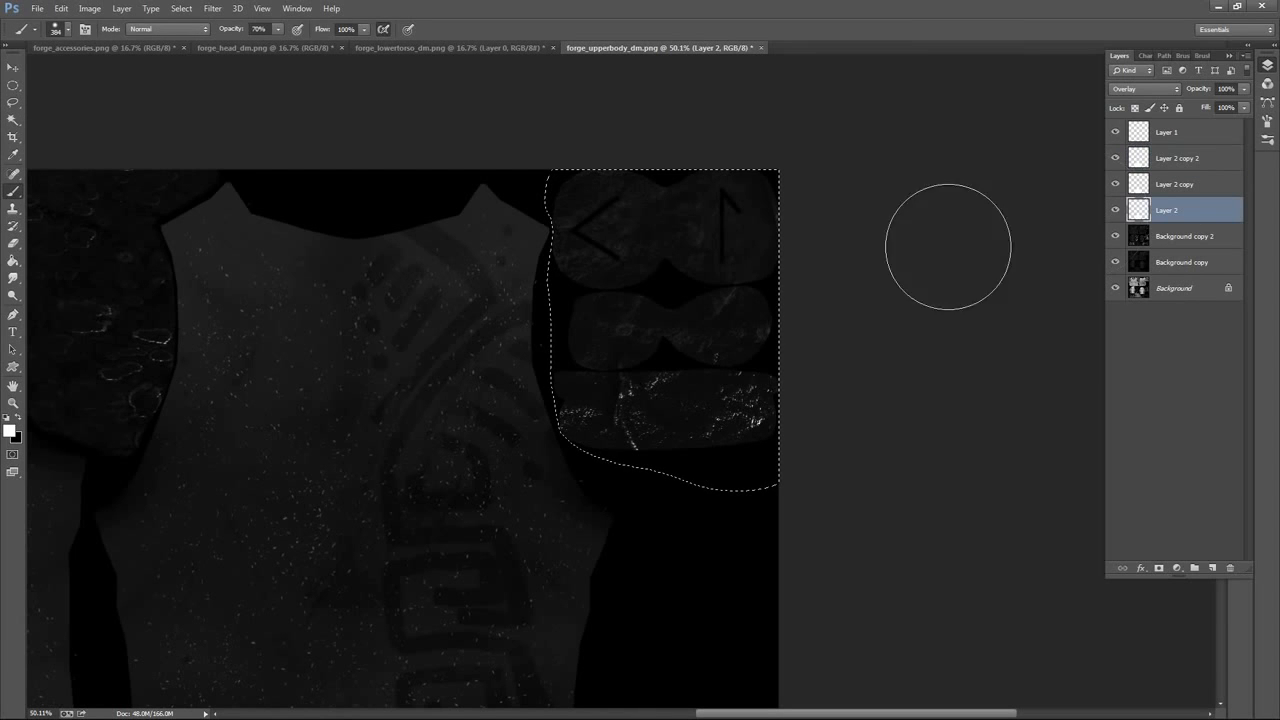
pyautogui.moveTo(688, 350)
pyautogui.mouseDown()
pyautogui.moveTo(713, 230)
pyautogui.moveTo(676, 257)
pyautogui.moveTo(624, 233)
pyautogui.moveTo(669, 216)
pyautogui.moveTo(626, 257)
pyautogui.moveTo(621, 223)
pyautogui.moveTo(706, 182)
pyautogui.moveTo(745, 238)
pyautogui.moveTo(714, 240)
pyautogui.mouseUp()
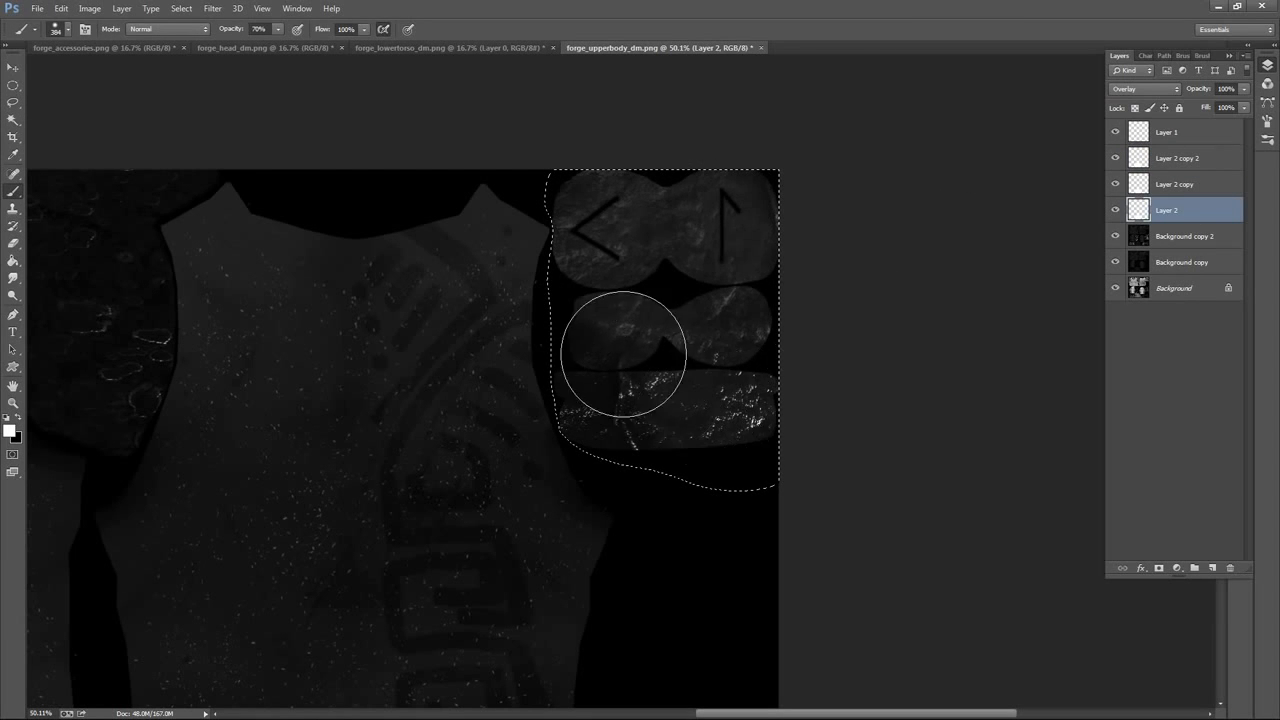
pyautogui.moveTo(623, 354)
pyautogui.mouseDown()
pyautogui.moveTo(594, 262)
pyautogui.moveTo(724, 365)
pyautogui.moveTo(701, 262)
pyautogui.moveTo(741, 274)
pyautogui.moveTo(614, 272)
pyautogui.mouseUp()
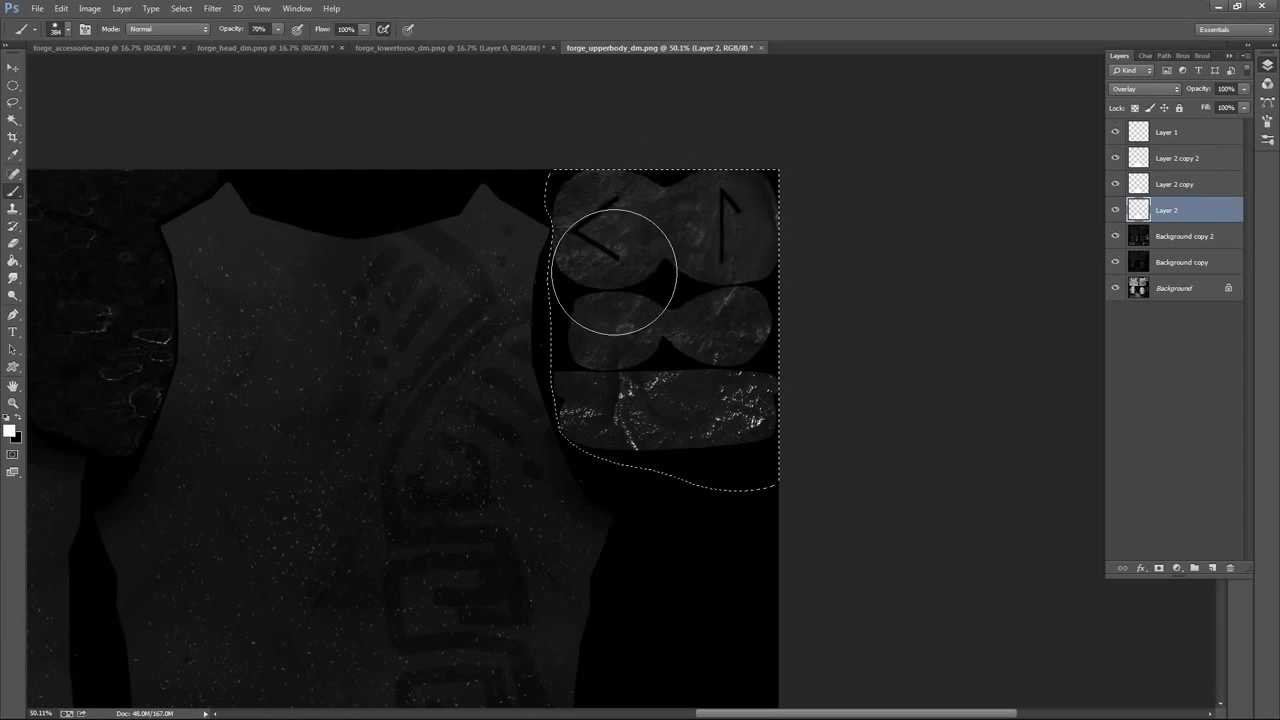
pyautogui.click(1176, 188)
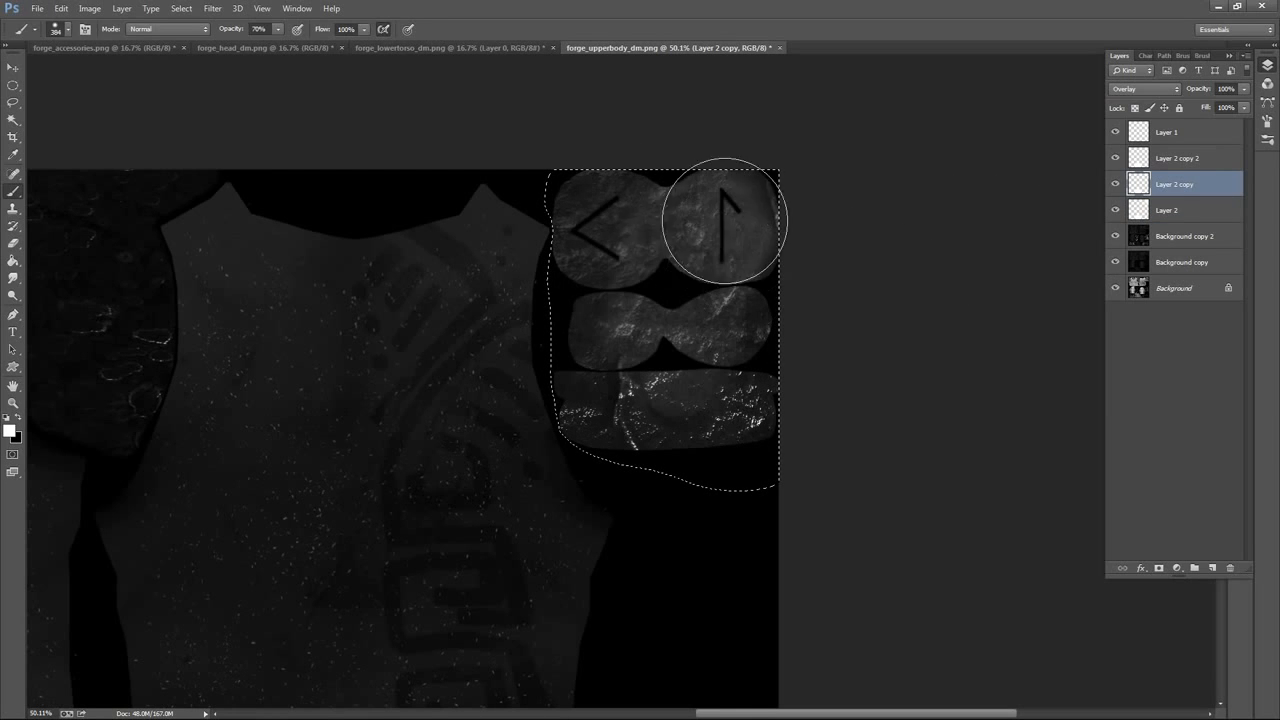
pyautogui.moveTo(724, 220)
pyautogui.mouseDown()
pyautogui.moveTo(663, 364)
pyautogui.moveTo(622, 215)
pyautogui.moveTo(674, 218)
pyautogui.moveTo(687, 325)
pyautogui.mouseUp()
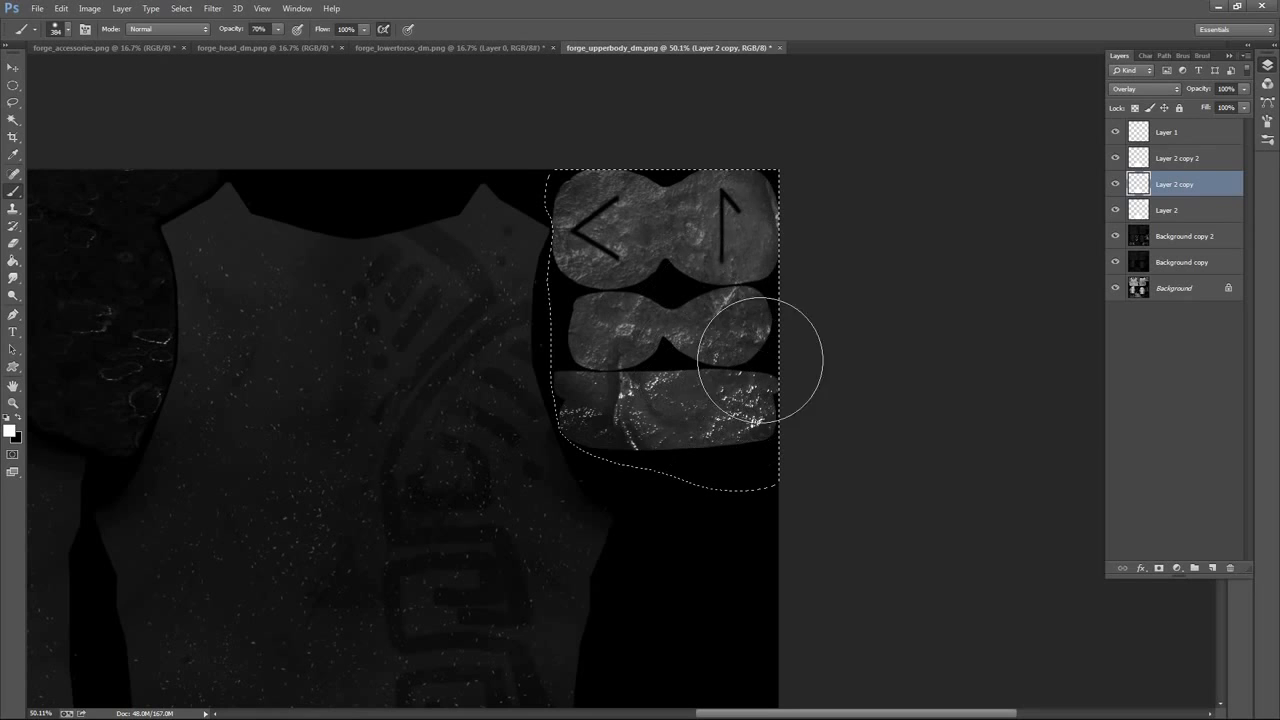
pyautogui.click(1192, 160)
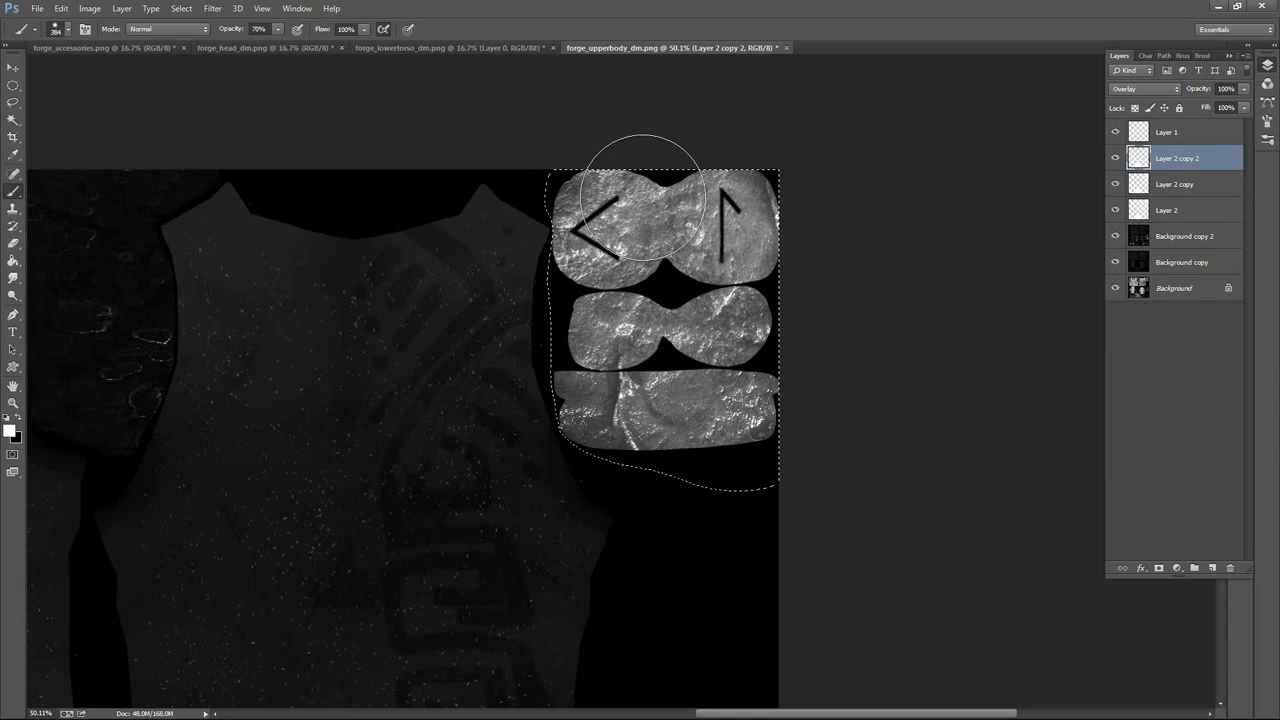
# Touch up the rune stones with further white strokes across the three Overlay layers to even out their brightness
pyautogui.click(1185, 193)
pyautogui.click(1185, 212)
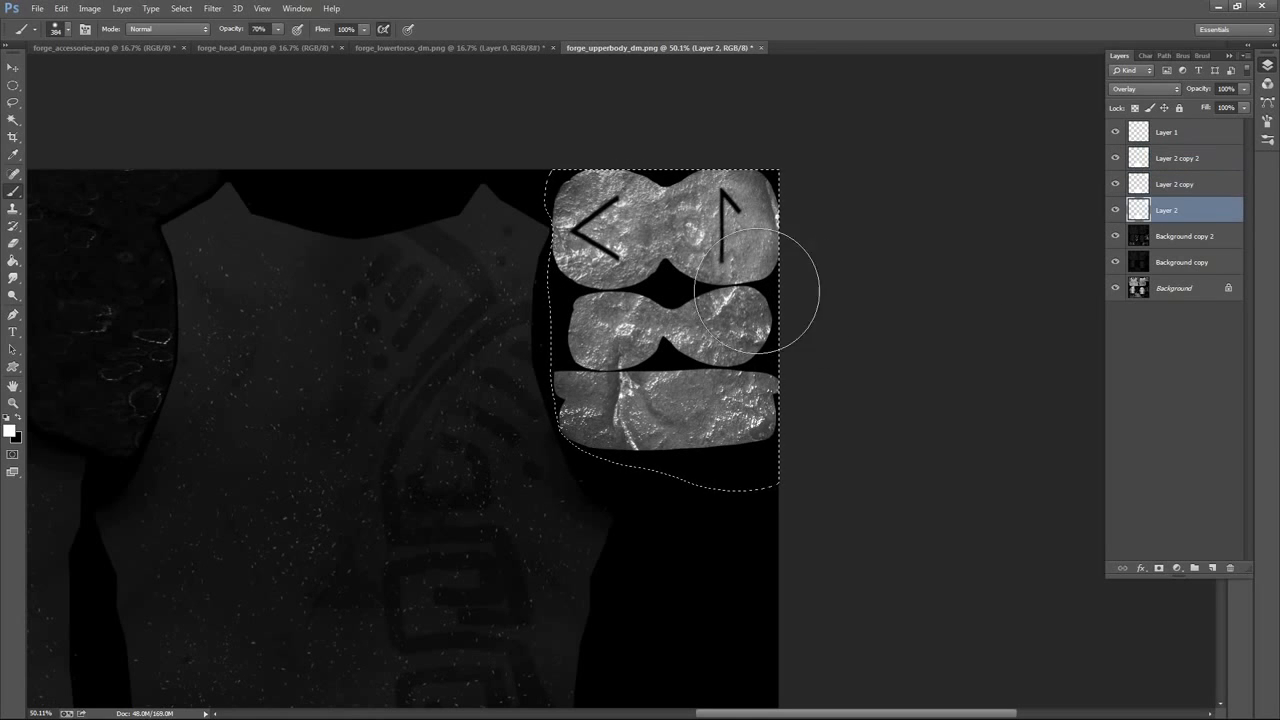
pyautogui.click(1185, 184)
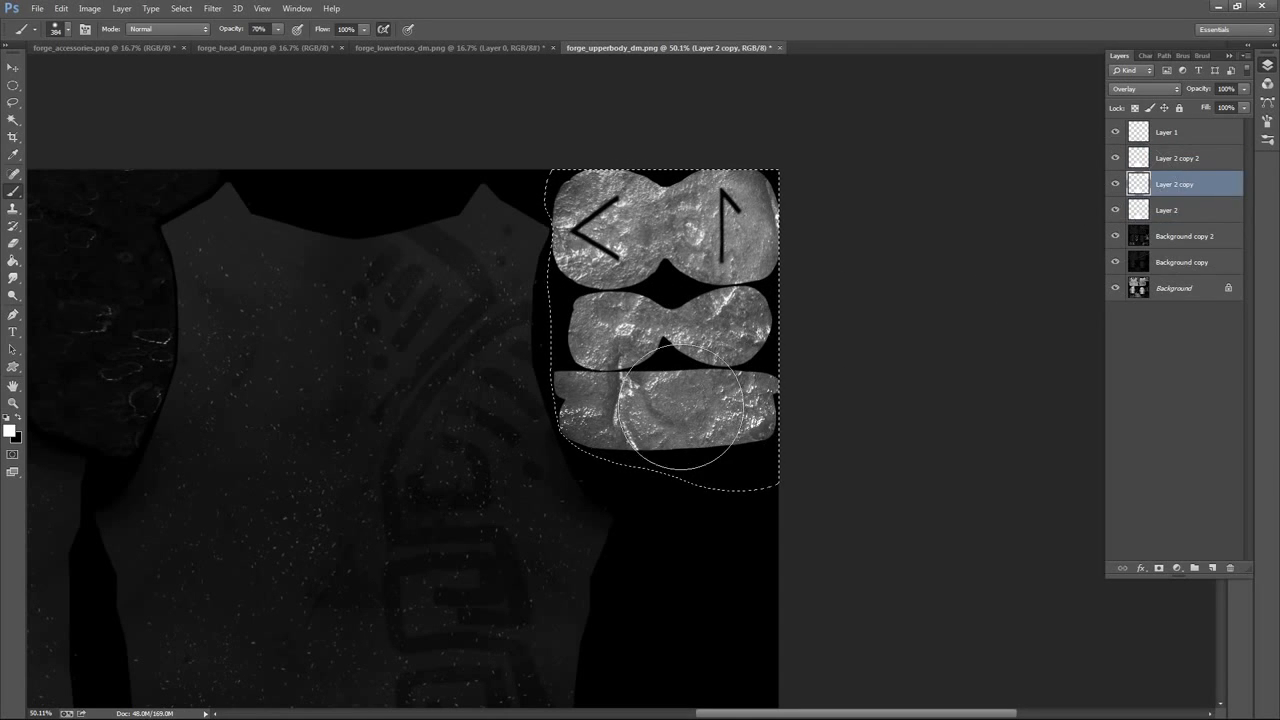
pyautogui.click(1190, 160)
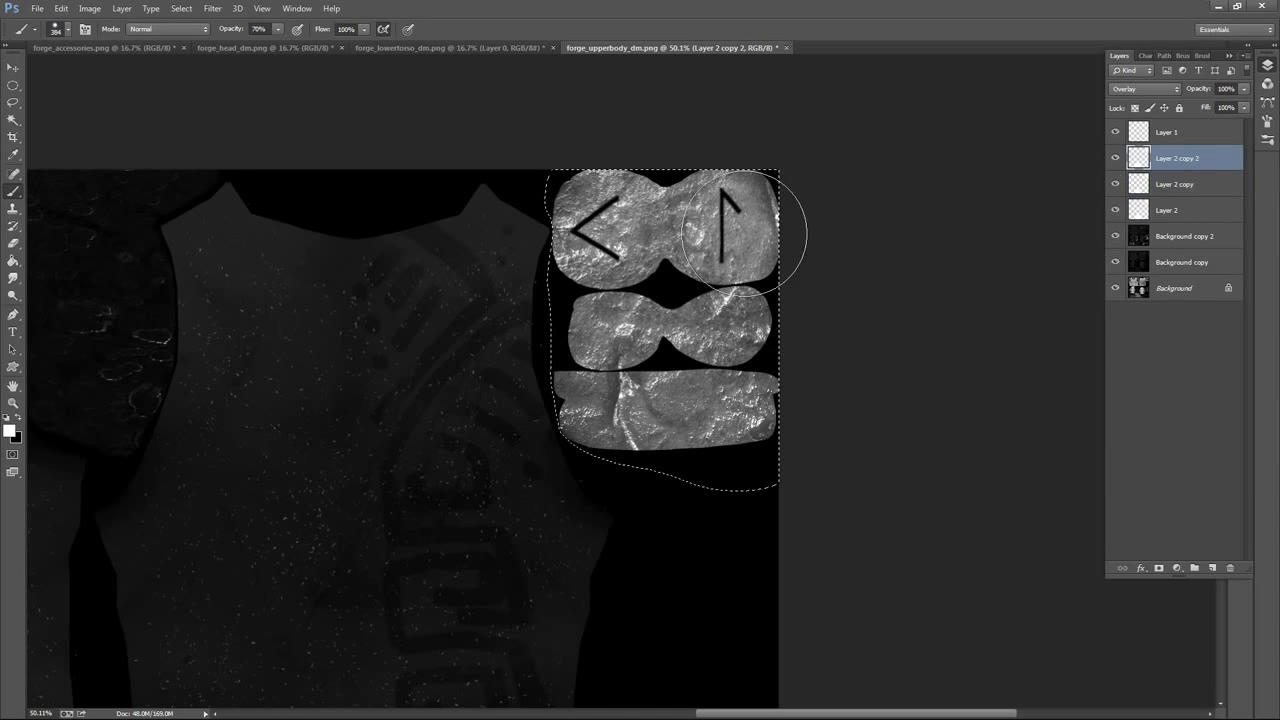
pyautogui.click(1190, 139)
pyautogui.click(1191, 161)
# Replace the selection with lassos around the dark V-shaped neckline piece and the rocky shoulder piece between the two torsos, and ready the Brush
pyautogui.moveTo(607, 395); pyautogui.dragTo(809, 251)
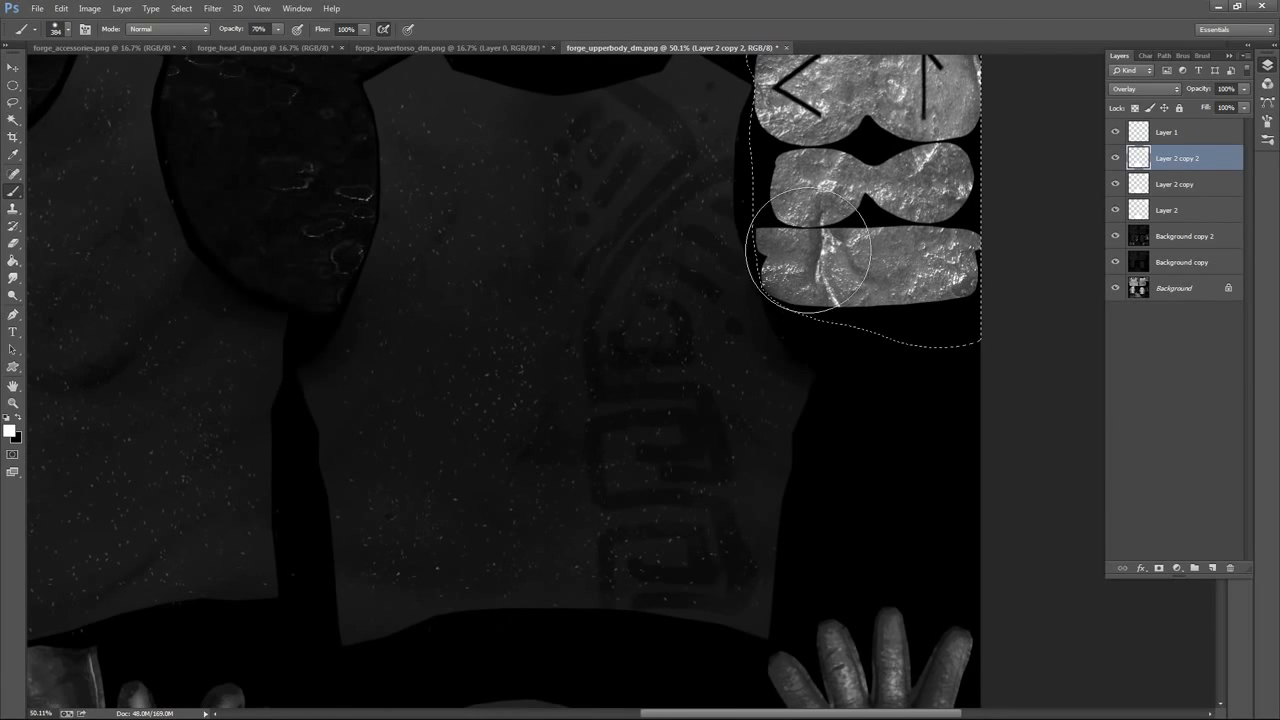
pyautogui.hotkey('ctrl', 'd')
pyautogui.moveTo(463, 206)
pyautogui.mouseDown()
pyautogui.moveTo(577, 334)
pyautogui.moveTo(694, 357)
pyautogui.mouseUp()
pyautogui.hotkey('ctrl', 'shift', 'd')
pyautogui.click(13, 102)
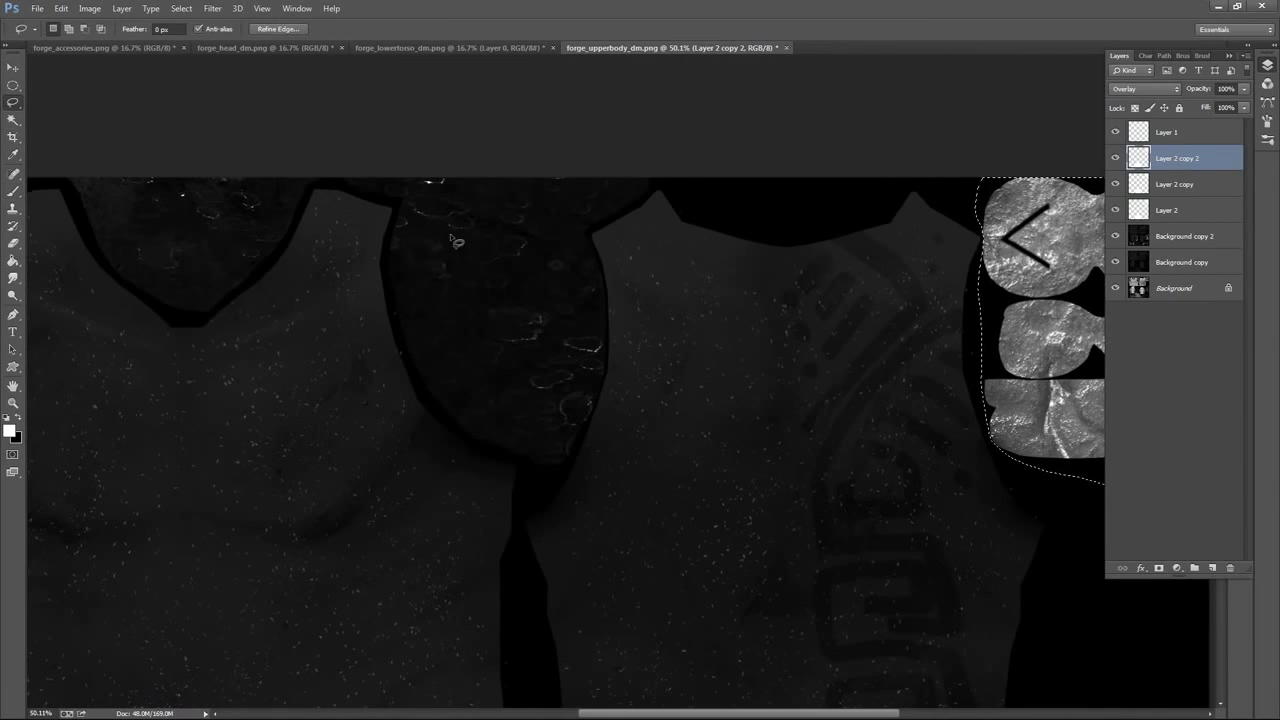
pyautogui.moveTo(517, 255); pyautogui.dragTo(733, 289)
pyautogui.moveTo(271, 199)
pyautogui.mouseDown()
pyautogui.moveTo(338, 307)
pyautogui.moveTo(402, 350)
pyautogui.moveTo(443, 343)
pyautogui.moveTo(498, 296)
pyautogui.moveTo(538, 206)
pyautogui.mouseUp()
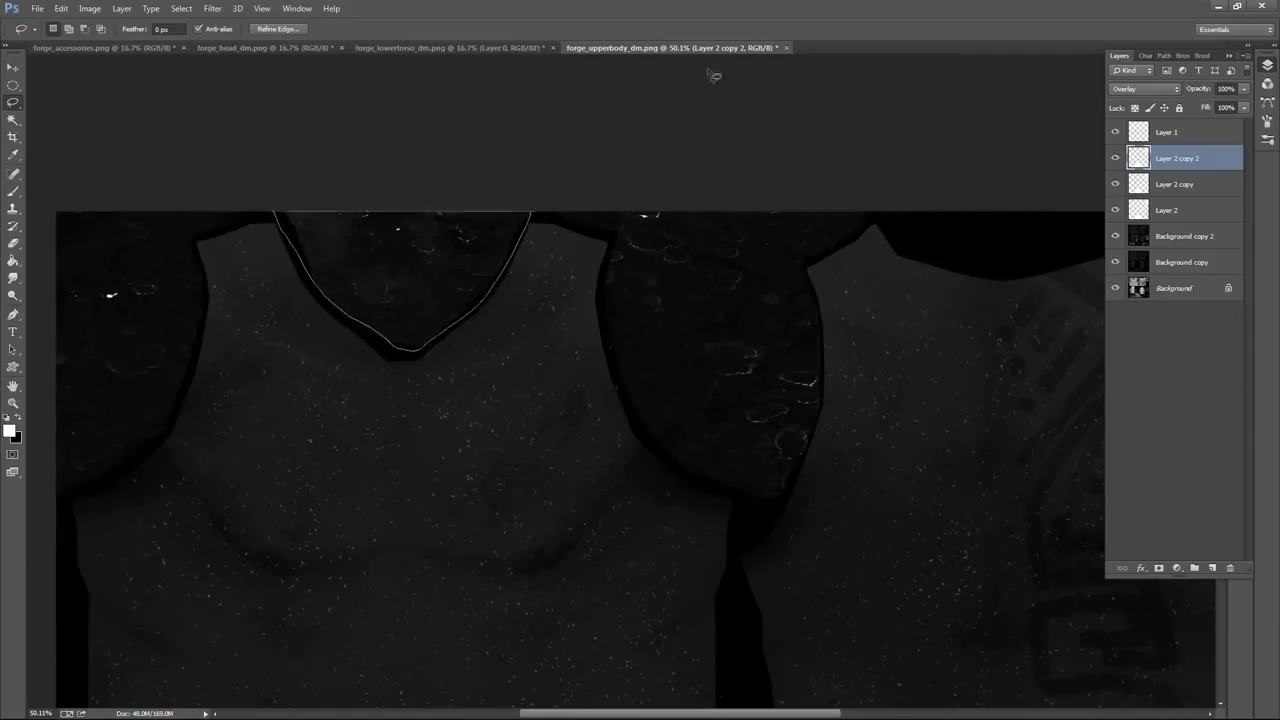
pyautogui.press('shift')
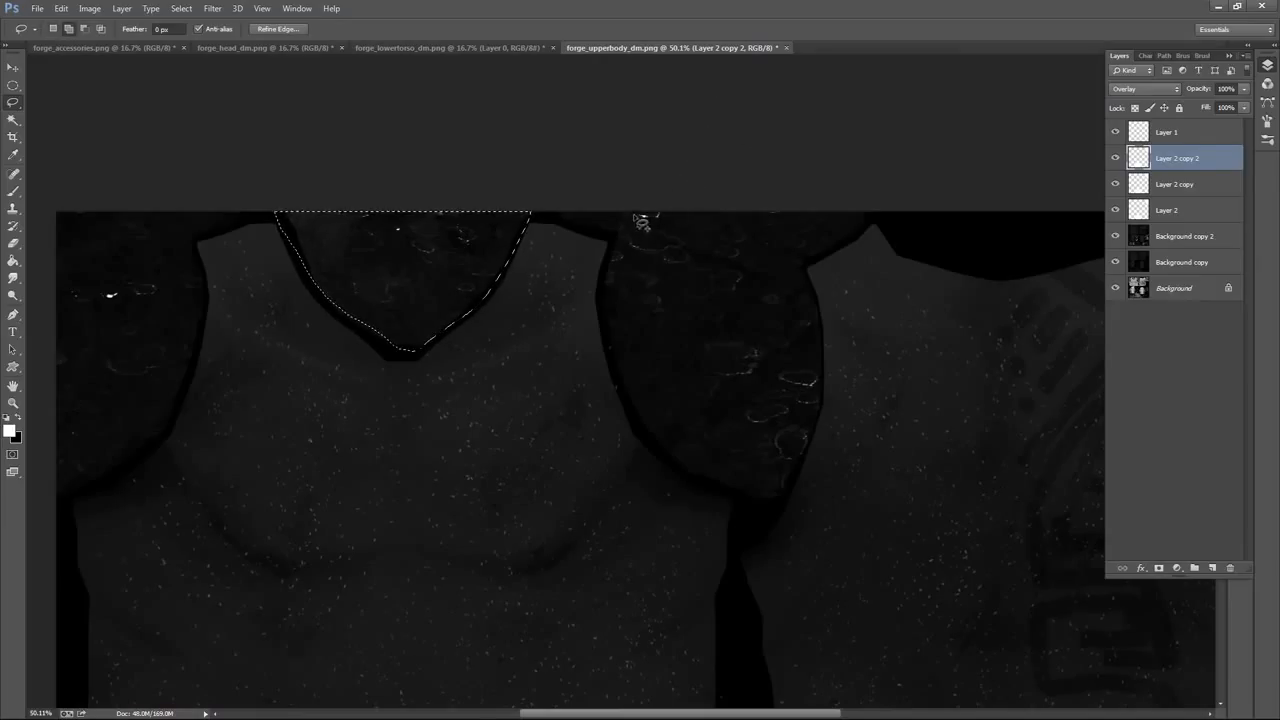
pyautogui.moveTo(594, 200)
pyautogui.mouseDown()
pyautogui.moveTo(617, 240)
pyautogui.moveTo(612, 344)
pyautogui.moveTo(638, 410)
pyautogui.moveTo(713, 485)
pyautogui.moveTo(762, 498)
pyautogui.moveTo(810, 446)
pyautogui.moveTo(820, 378)
pyautogui.moveTo(808, 268)
pyautogui.moveTo(863, 234)
pyautogui.moveTo(826, 114)
pyautogui.mouseUp()
pyautogui.click(13, 190)
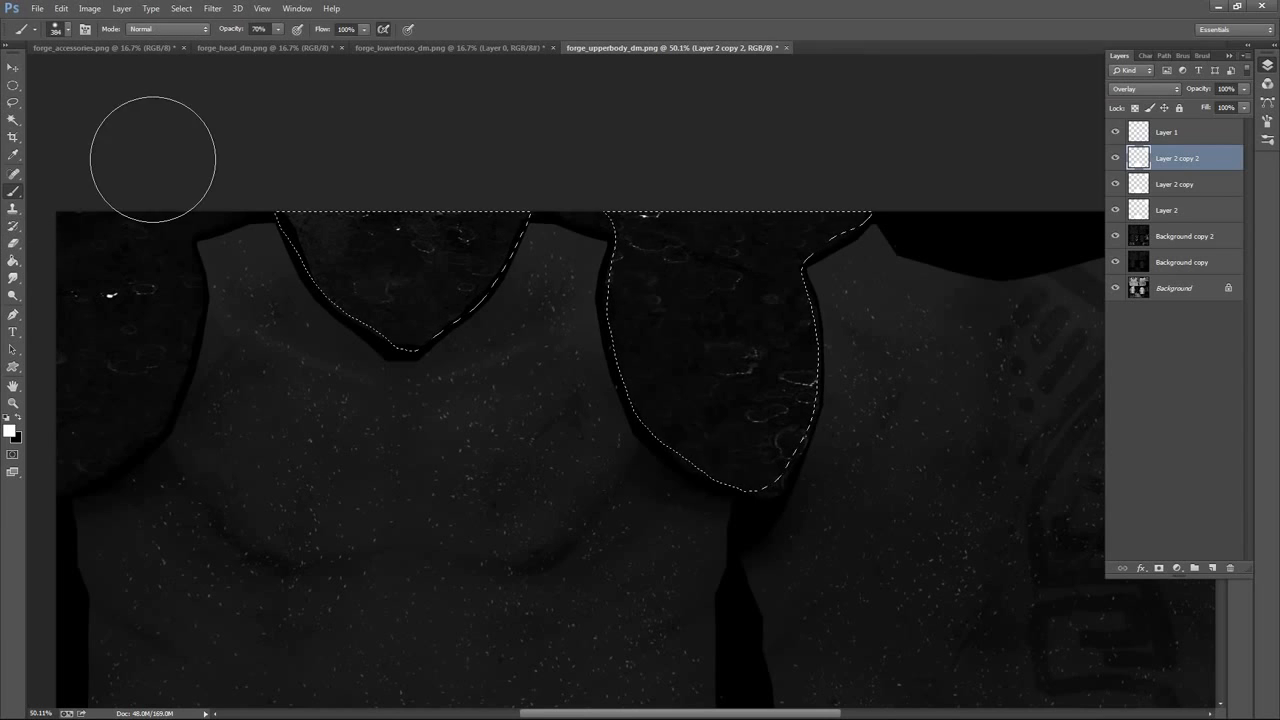
# Brush white over the selected neckline and shoulder pieces on Layer 2, Layer 2 copy and Layer 2 copy 2
pyautogui.click(1192, 212)
pyautogui.moveTo(749, 314)
pyautogui.mouseDown()
pyautogui.moveTo(753, 437)
pyautogui.moveTo(689, 328)
pyautogui.moveTo(833, 268)
pyautogui.moveTo(665, 420)
pyautogui.mouseUp()
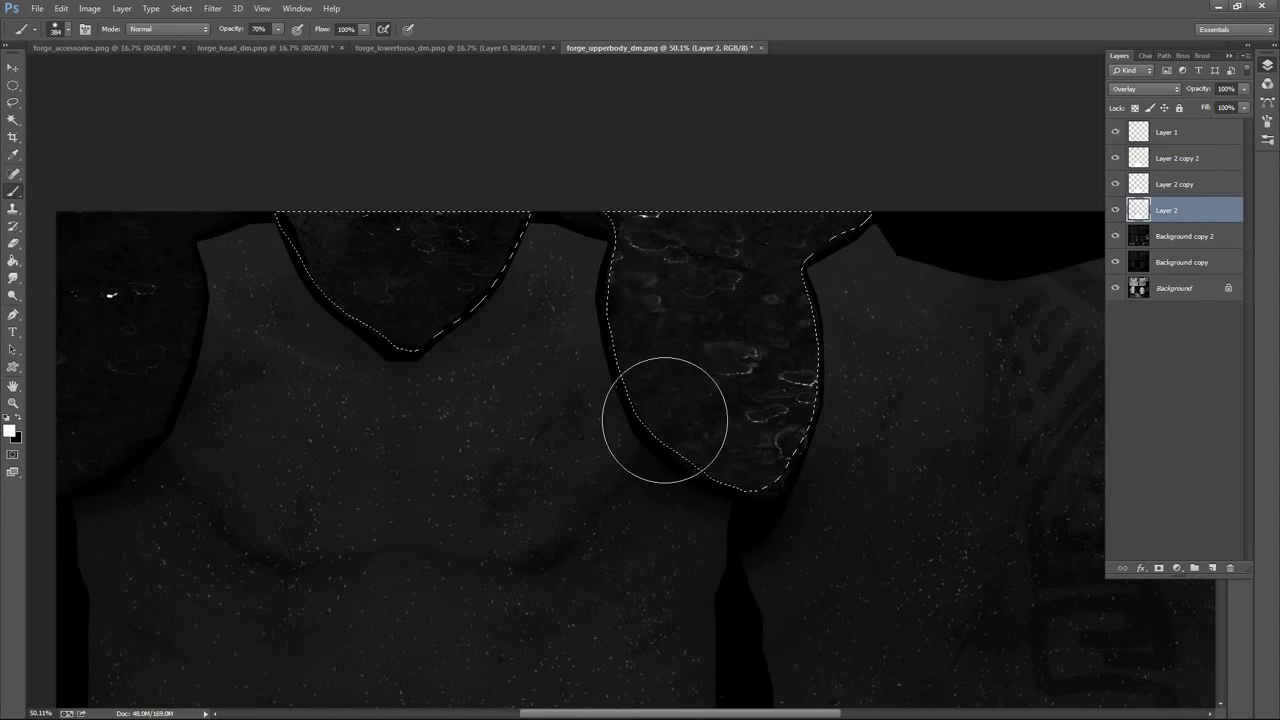
pyautogui.moveTo(560, 314)
pyautogui.mouseDown()
pyautogui.moveTo(380, 355)
pyautogui.moveTo(325, 335)
pyautogui.mouseUp()
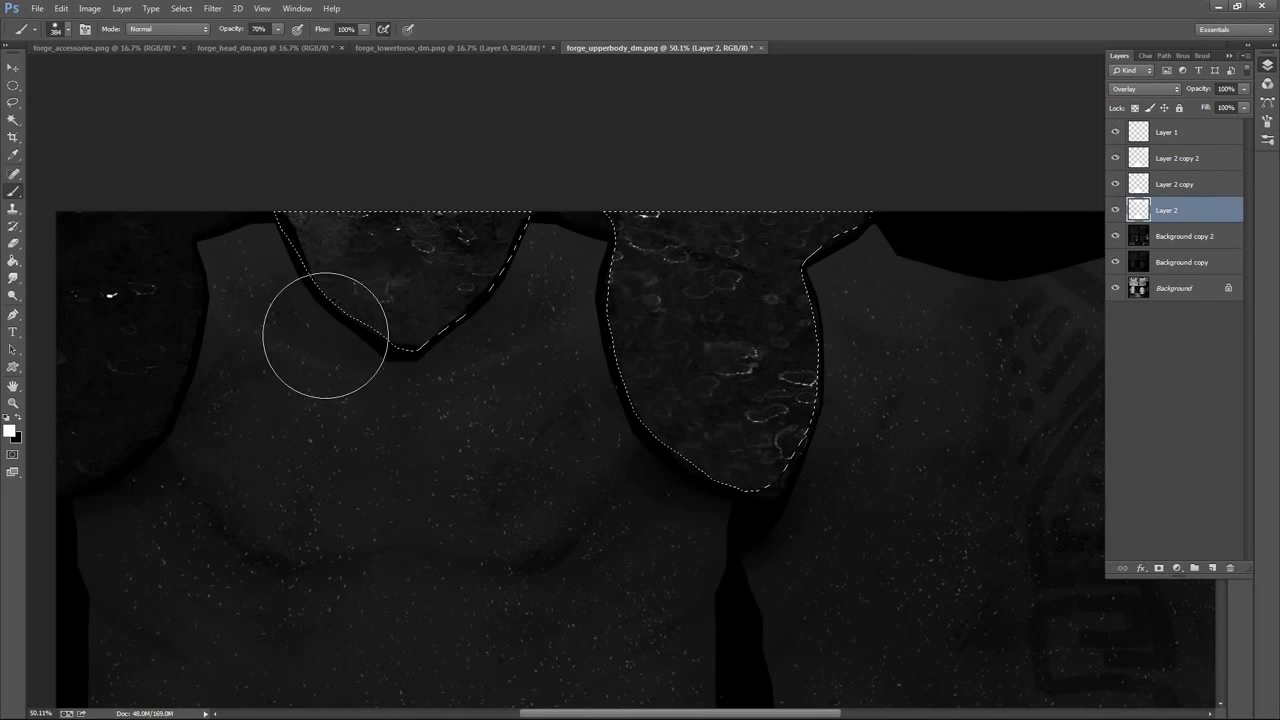
pyautogui.click(1188, 186)
pyautogui.moveTo(748, 229)
pyautogui.mouseDown()
pyautogui.moveTo(762, 392)
pyautogui.moveTo(626, 266)
pyautogui.moveTo(793, 296)
pyautogui.moveTo(697, 299)
pyautogui.moveTo(822, 345)
pyautogui.moveTo(618, 404)
pyautogui.moveTo(831, 266)
pyautogui.moveTo(692, 448)
pyautogui.moveTo(759, 248)
pyautogui.moveTo(543, 318)
pyautogui.moveTo(419, 251)
pyautogui.moveTo(466, 245)
pyautogui.moveTo(366, 357)
pyautogui.moveTo(311, 295)
pyautogui.moveTo(509, 256)
pyautogui.moveTo(451, 337)
pyautogui.mouseUp()
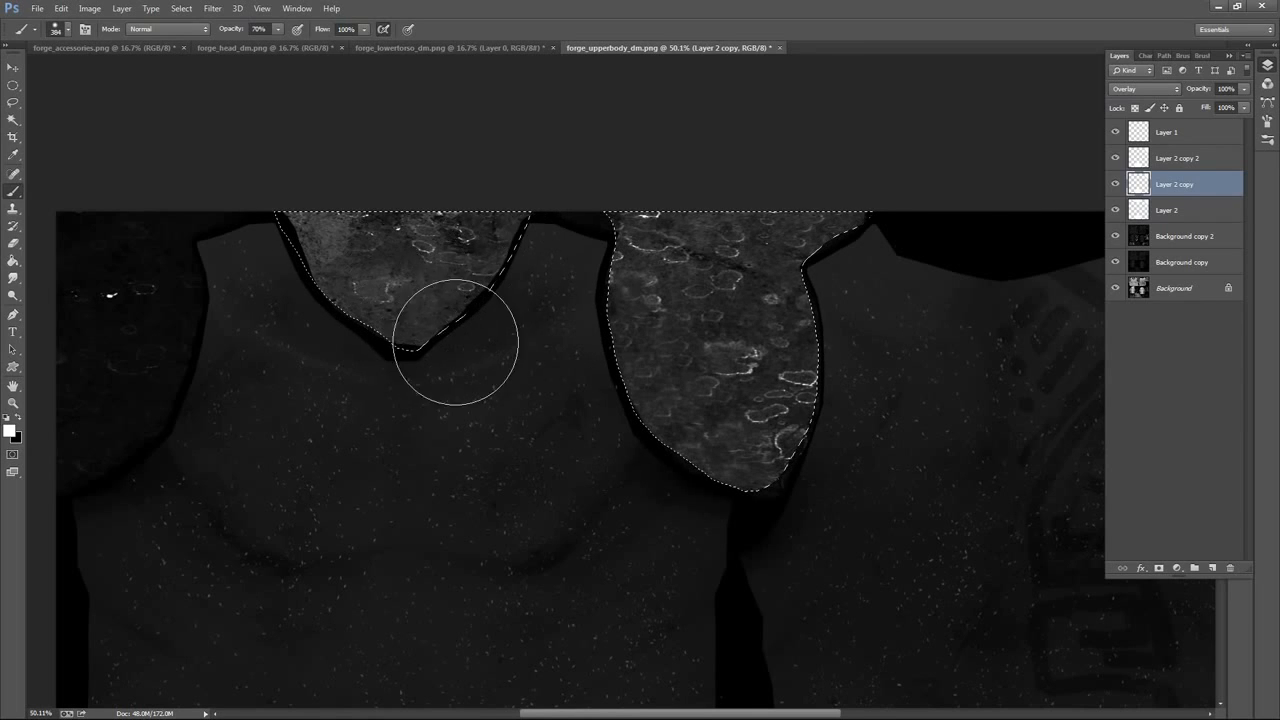
pyautogui.click(1199, 166)
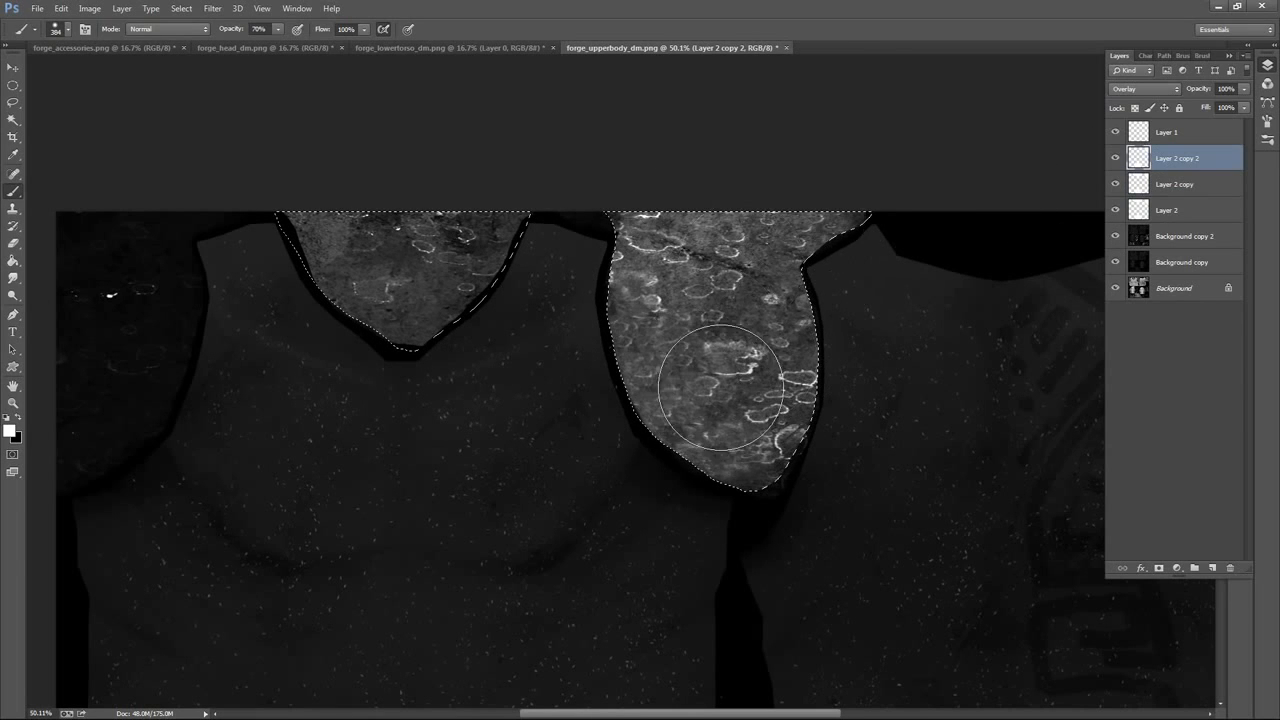
pyautogui.moveTo(721, 387); pyautogui.dragTo(732, 425)
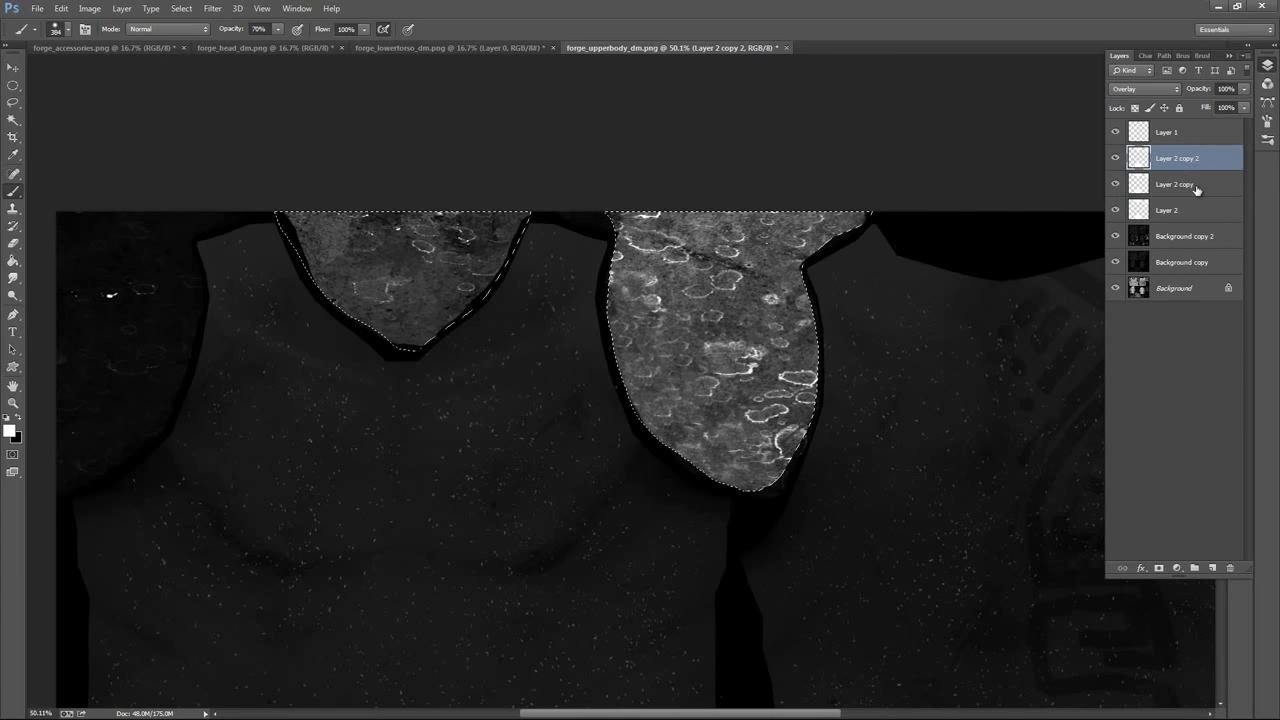
pyautogui.moveTo(460, 223)
pyautogui.mouseDown()
pyautogui.moveTo(446, 280)
pyautogui.moveTo(317, 302)
pyautogui.moveTo(451, 203)
pyautogui.moveTo(427, 262)
pyautogui.mouseUp()
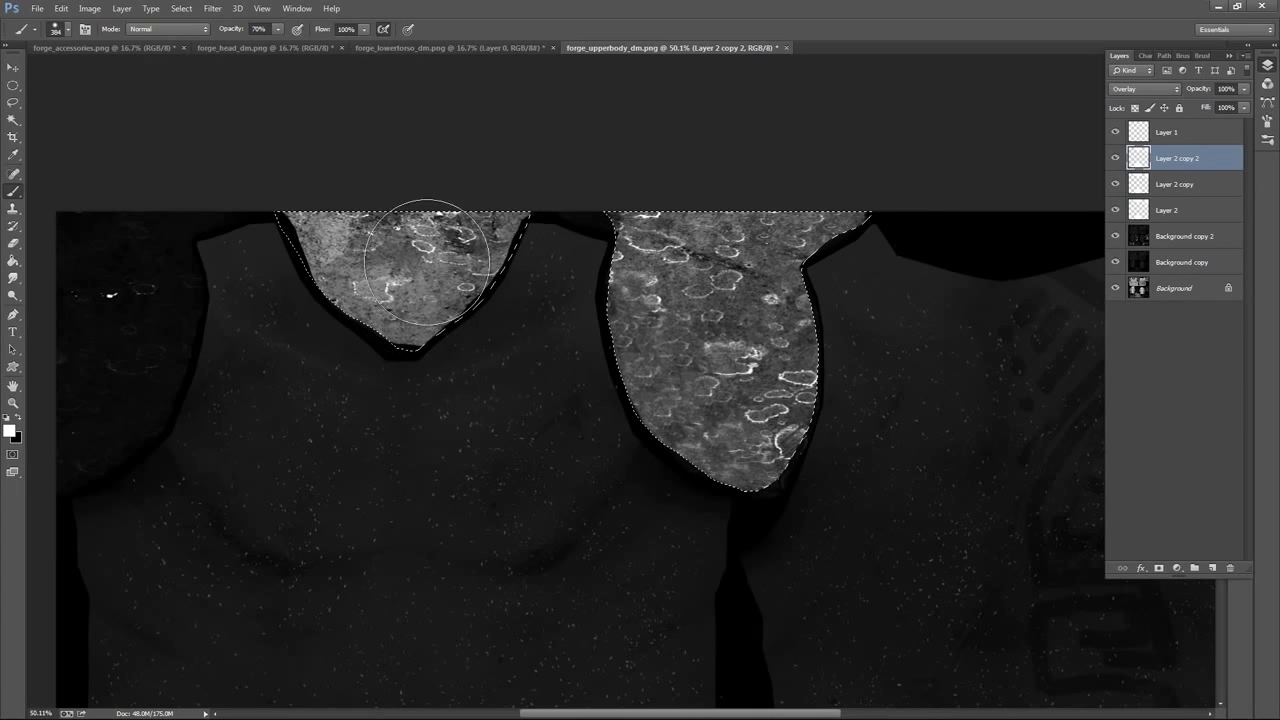
pyautogui.click(1197, 217)
pyautogui.click(1150, 235)
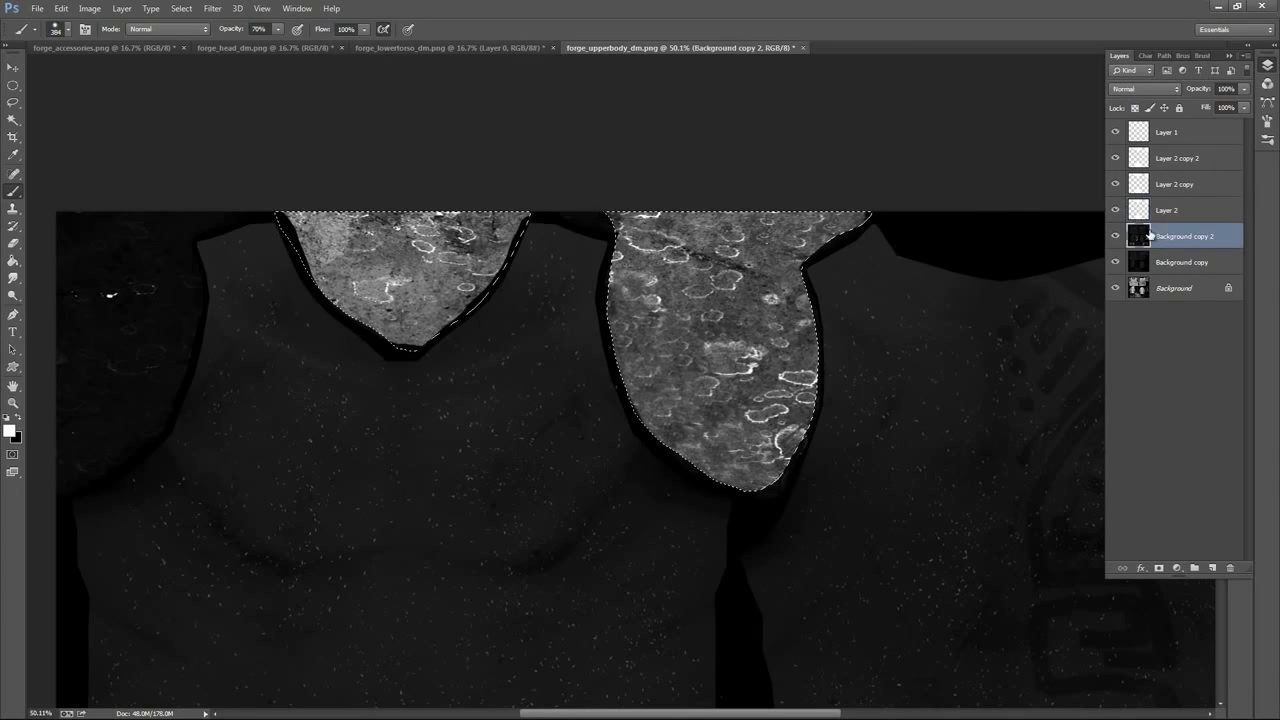
pyautogui.hotkey('ctrl', 'z')
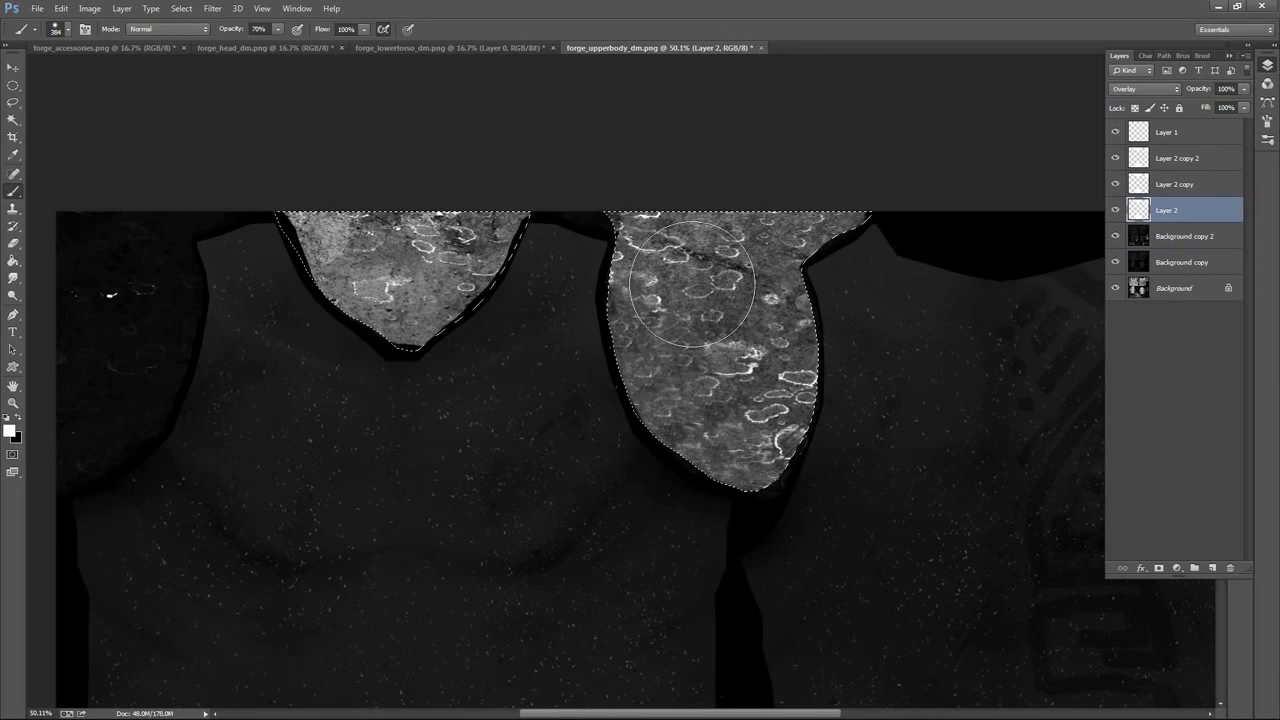
pyautogui.click(1176, 184)
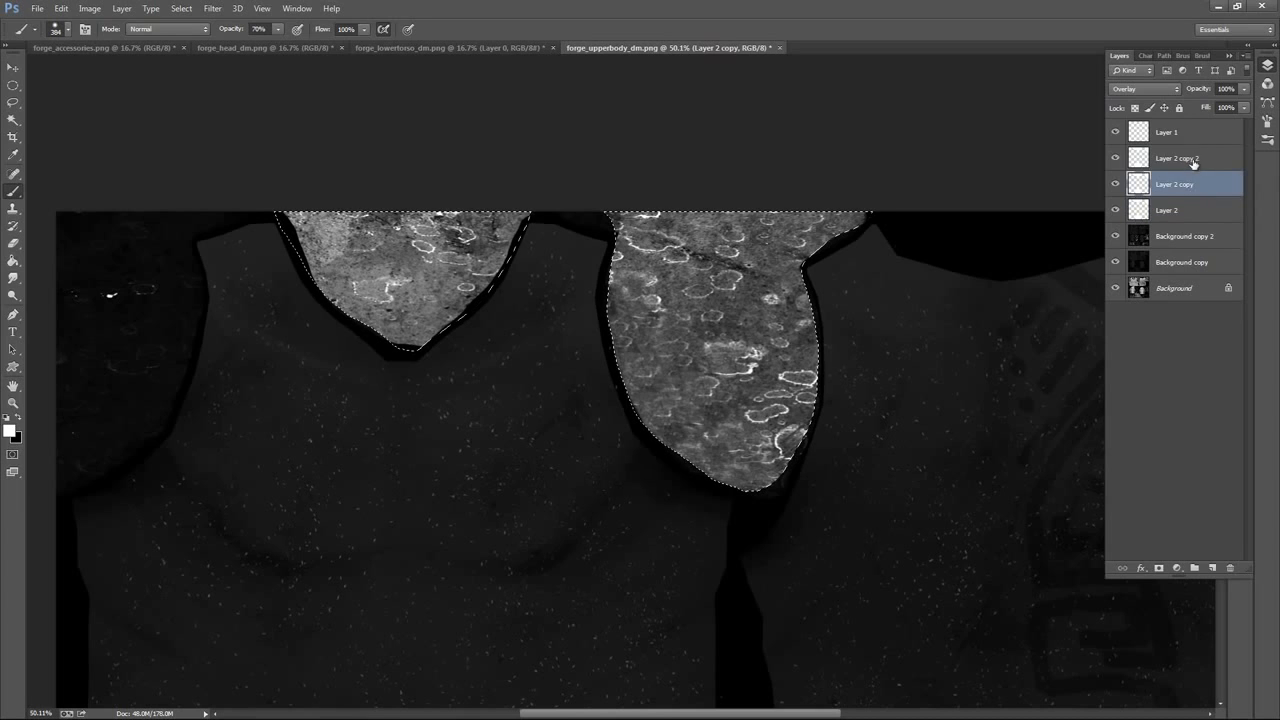
pyautogui.click(1190, 160)
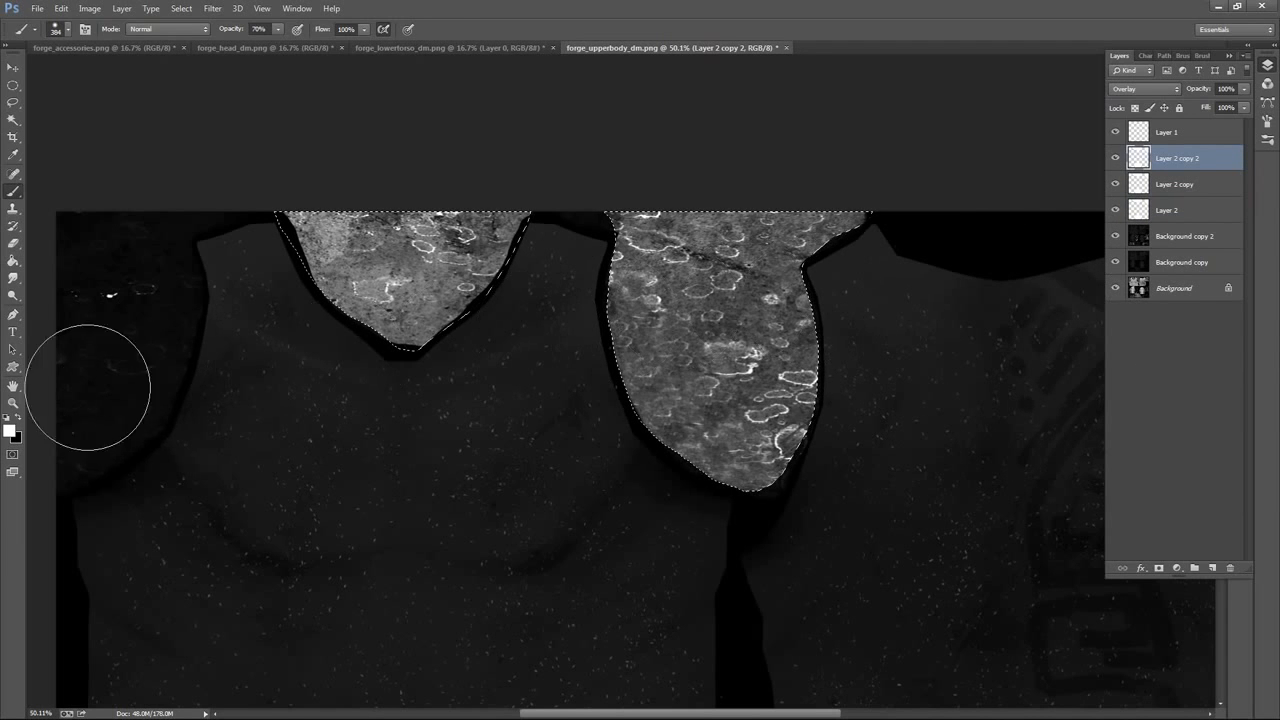
# Add a new empty layer directly above Layer 1
pyautogui.click(13, 405)
pyautogui.moveTo(892, 355); pyautogui.dragTo(856, 363)
pyautogui.press('space')
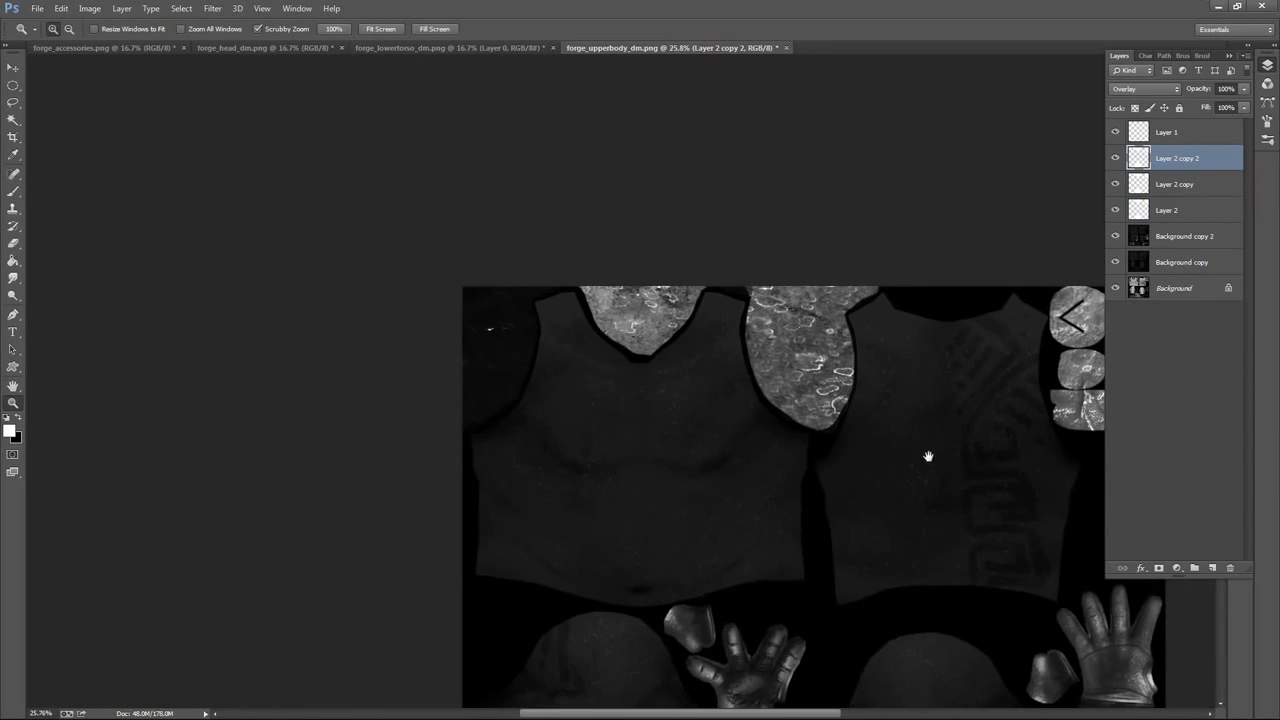
pyautogui.moveTo(928, 456); pyautogui.dragTo(731, 171)
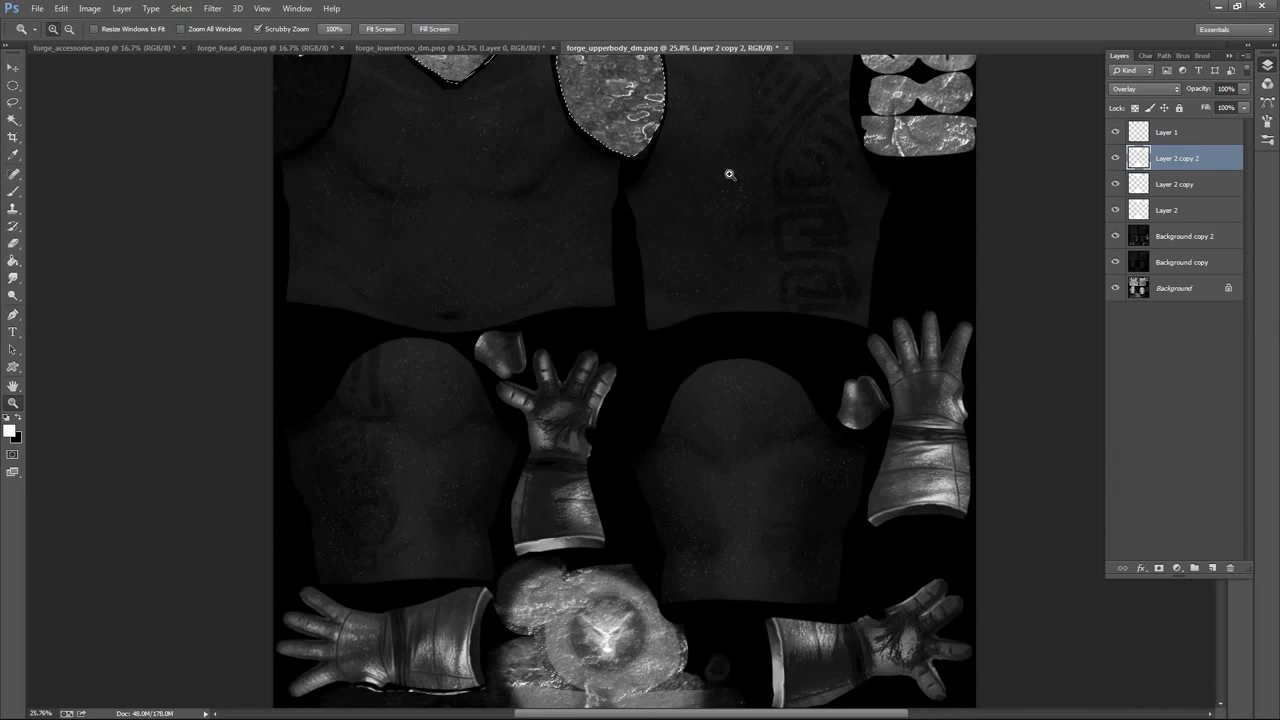
pyautogui.moveTo(841, 308); pyautogui.dragTo(873, 293)
pyautogui.press('space')
pyautogui.moveTo(864, 321); pyautogui.dragTo(932, 566)
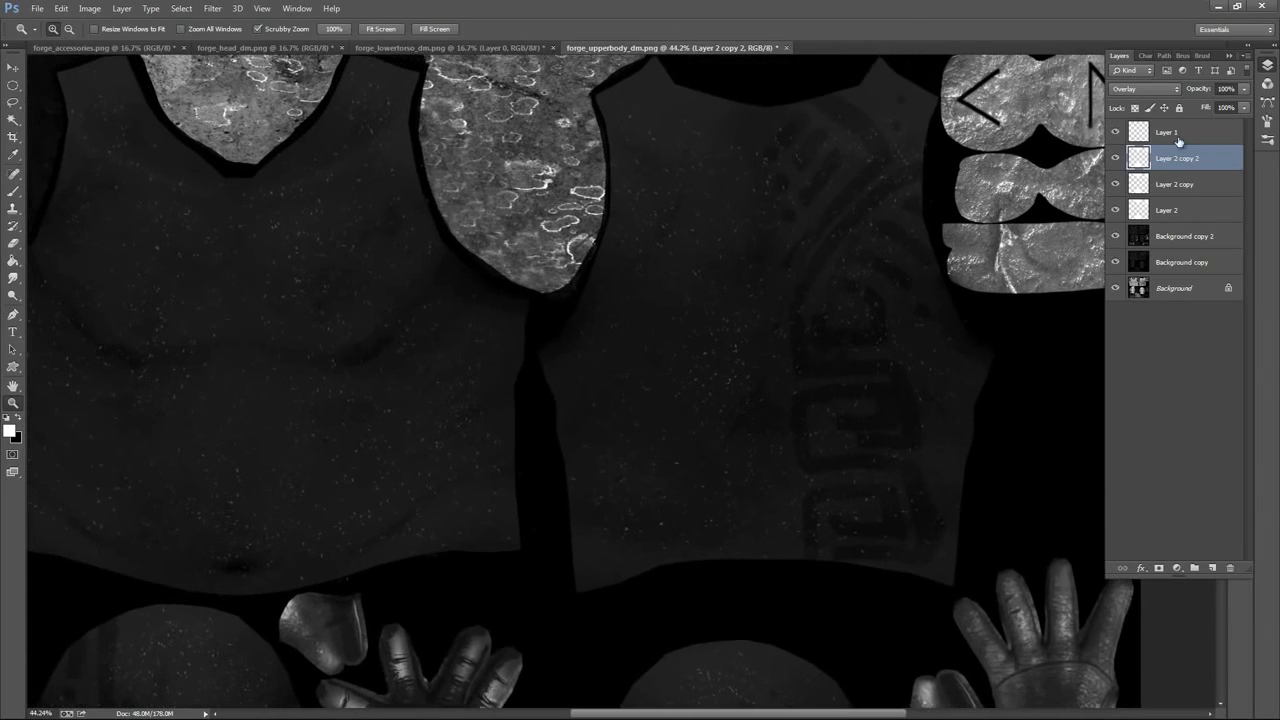
pyautogui.click(1179, 138)
pyautogui.press('space')
pyautogui.moveTo(871, 240); pyautogui.dragTo(851, 374)
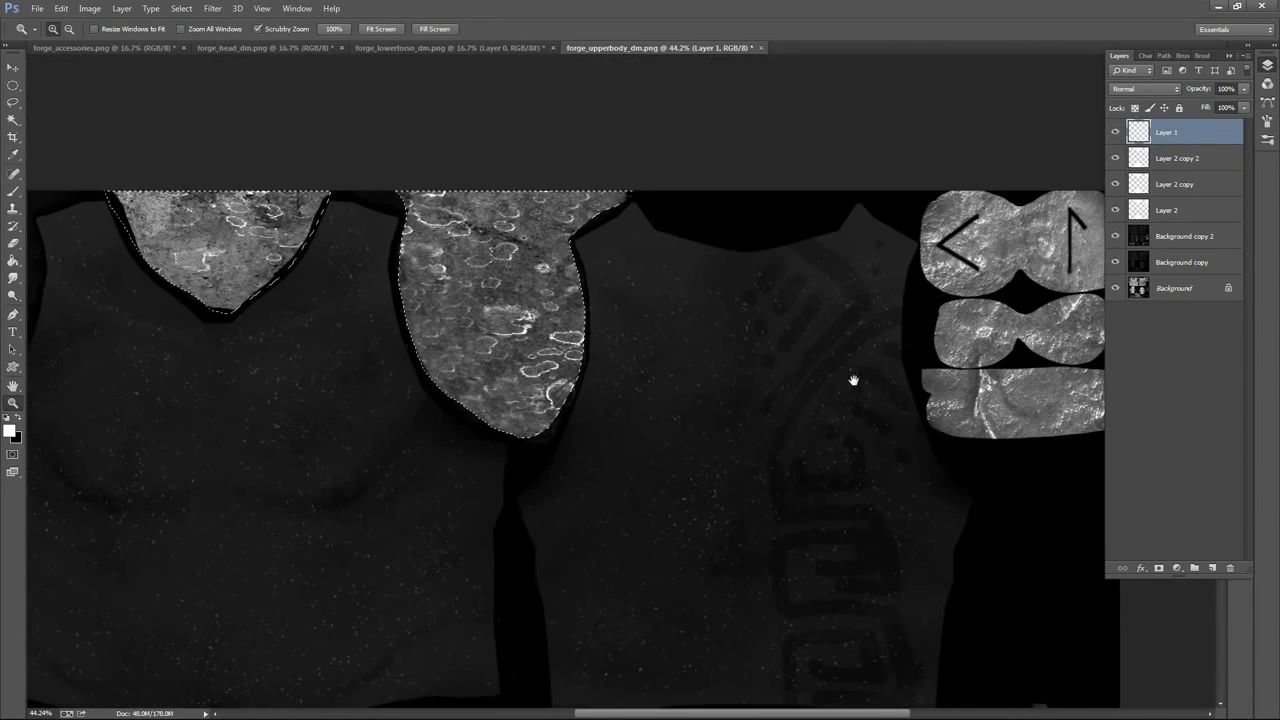
pyautogui.click(1212, 567)
# Shrink the Brush to a thin tip for fine streaks and clear the neckline and shoulder selection
pyautogui.moveTo(743, 340); pyautogui.dragTo(646, 170)
pyautogui.click(13, 191)
pyautogui.press('space')
pyautogui.moveTo(800, 311); pyautogui.dragTo(760, 291)
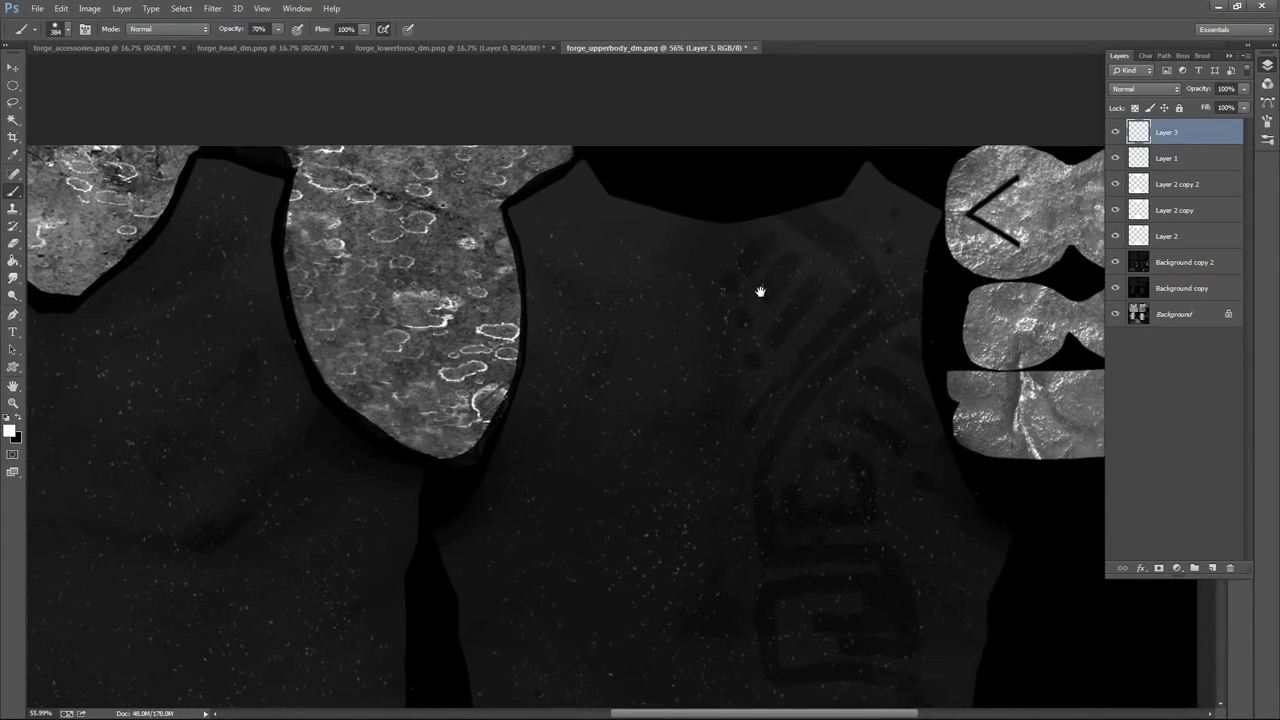
pyautogui.rightClick(765, 290)
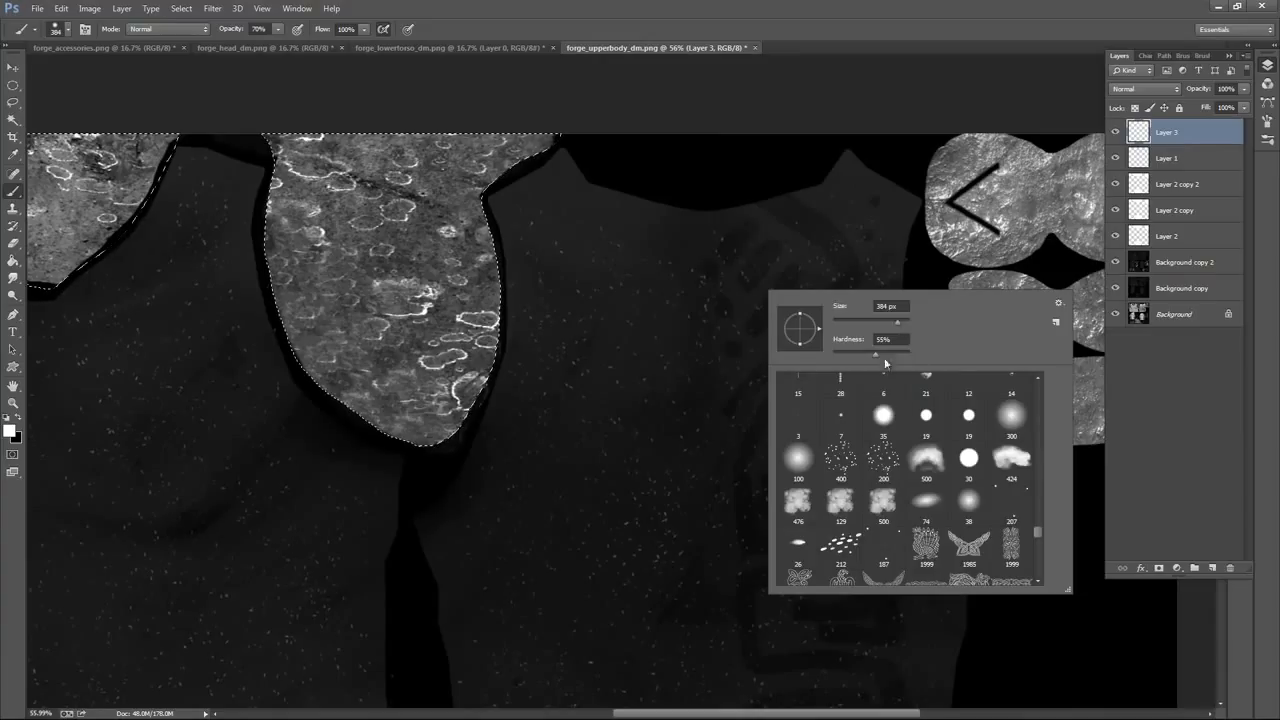
pyautogui.moveTo(875, 355)
pyautogui.mouseDown()
pyautogui.moveTo(848, 356)
pyautogui.moveTo(890, 354)
pyautogui.moveTo(865, 318)
pyautogui.moveTo(842, 322)
pyautogui.mouseUp()
pyautogui.click(973, 38)
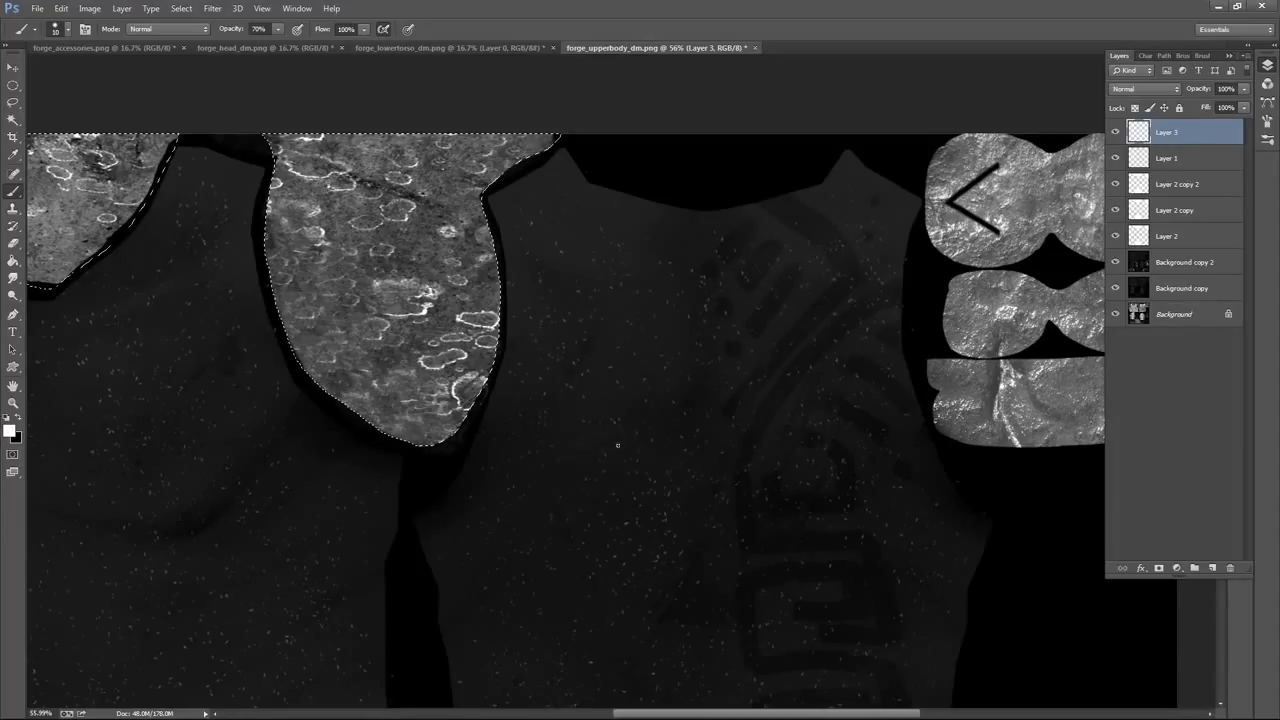
pyautogui.press('m')
pyautogui.rightClick(663, 249)
pyautogui.click(720, 252)
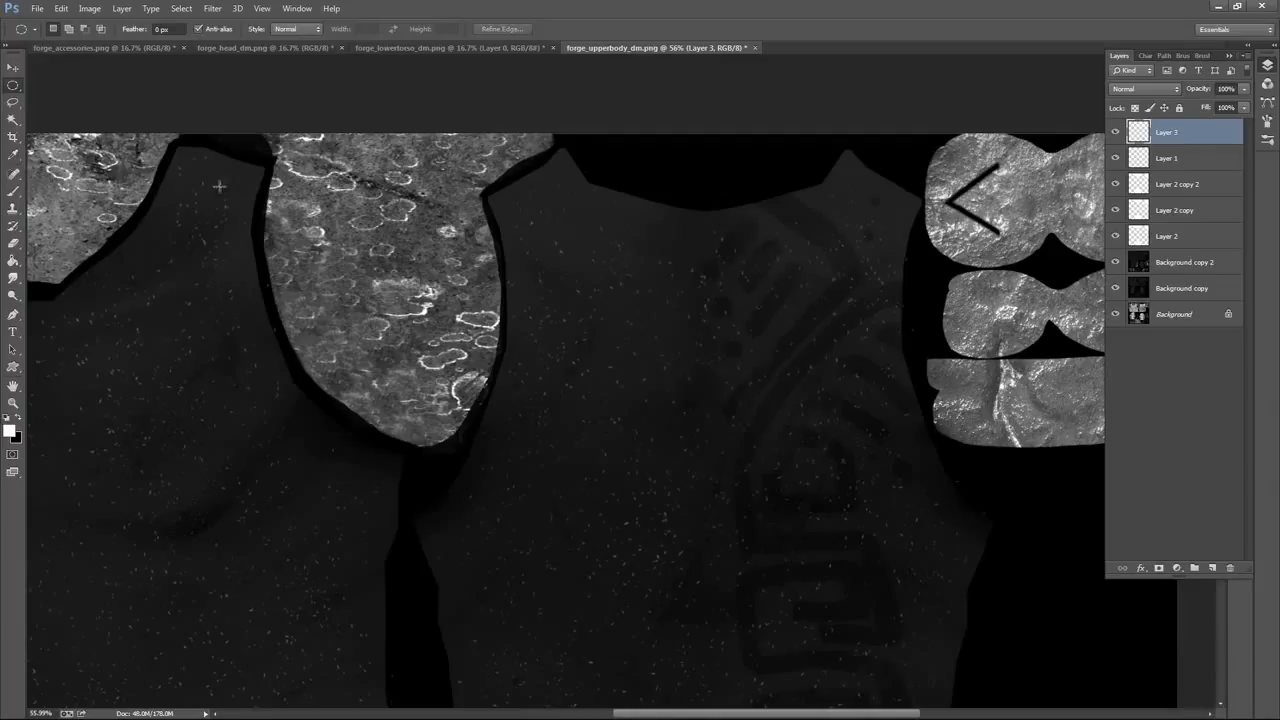
pyautogui.click(13, 189)
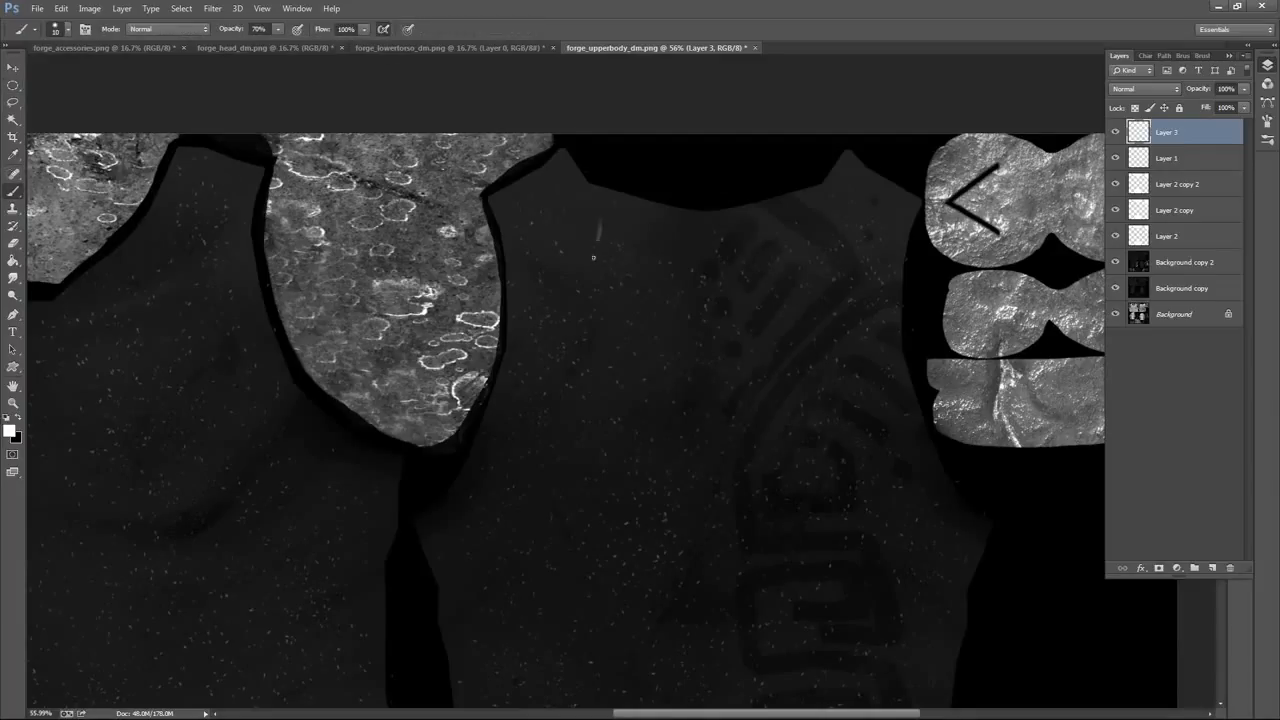
# Paint long, wavy vertical white streaks down the plain side and centre of the back torso on Layer 3
pyautogui.moveTo(593, 257); pyautogui.dragTo(585, 383)
pyautogui.moveTo(577, 460); pyautogui.dragTo(577, 528)
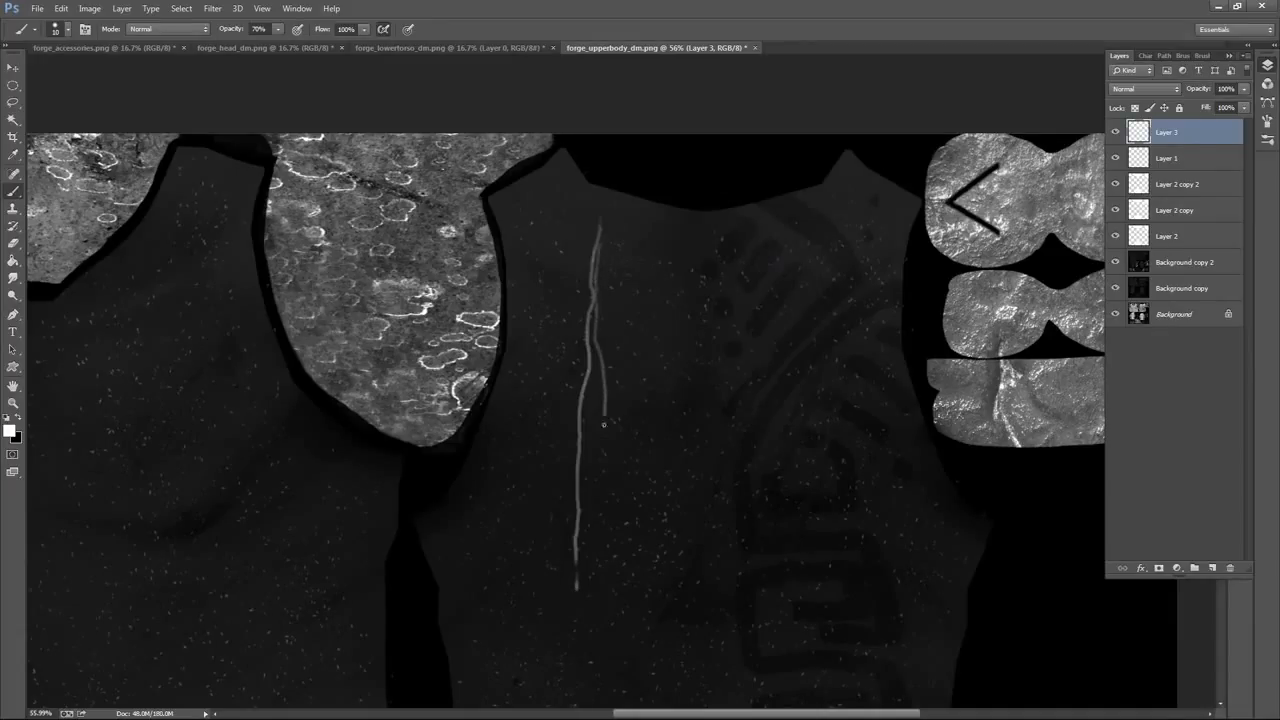
pyautogui.moveTo(603, 424); pyautogui.dragTo(605, 567)
pyautogui.moveTo(685, 311); pyautogui.dragTo(696, 582)
# Paint finer drip streaks with a smaller brush down the centre and tattooed side of the back, and dab small round droplets beside them
pyautogui.moveTo(654, 224); pyautogui.dragTo(648, 300)
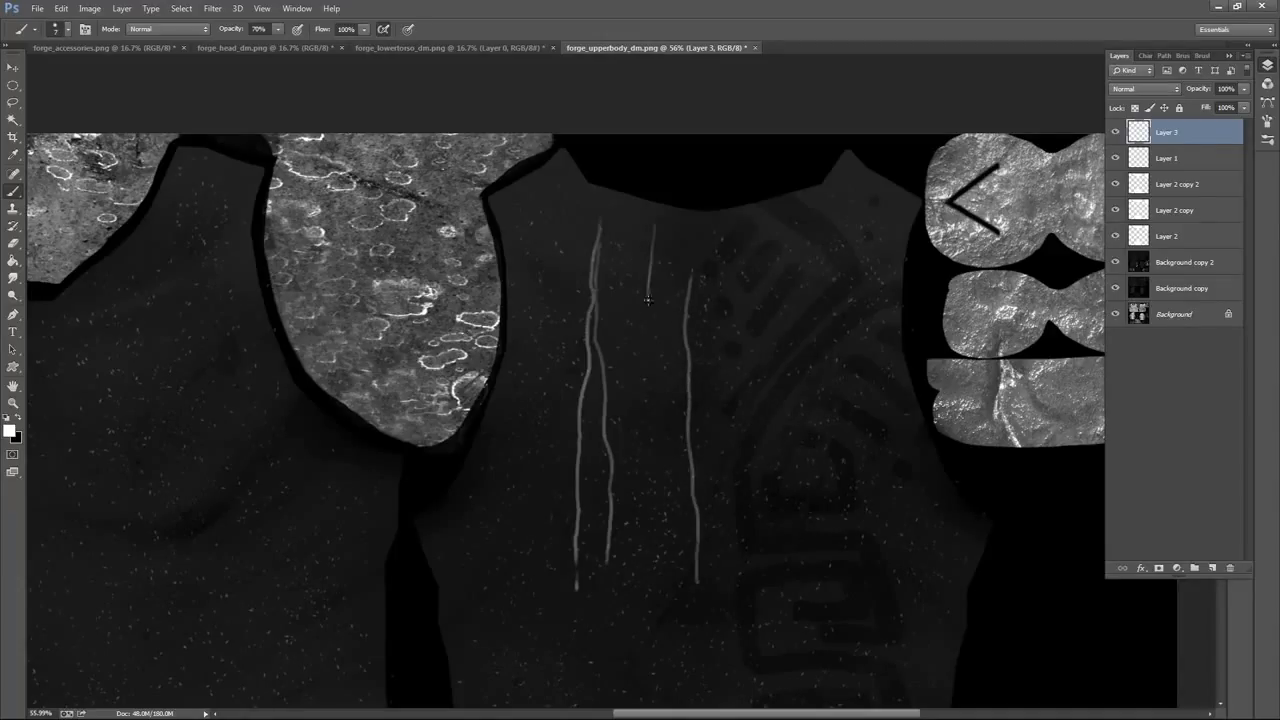
pyautogui.moveTo(652, 366); pyautogui.dragTo(663, 515)
pyautogui.moveTo(661, 307); pyautogui.dragTo(666, 384)
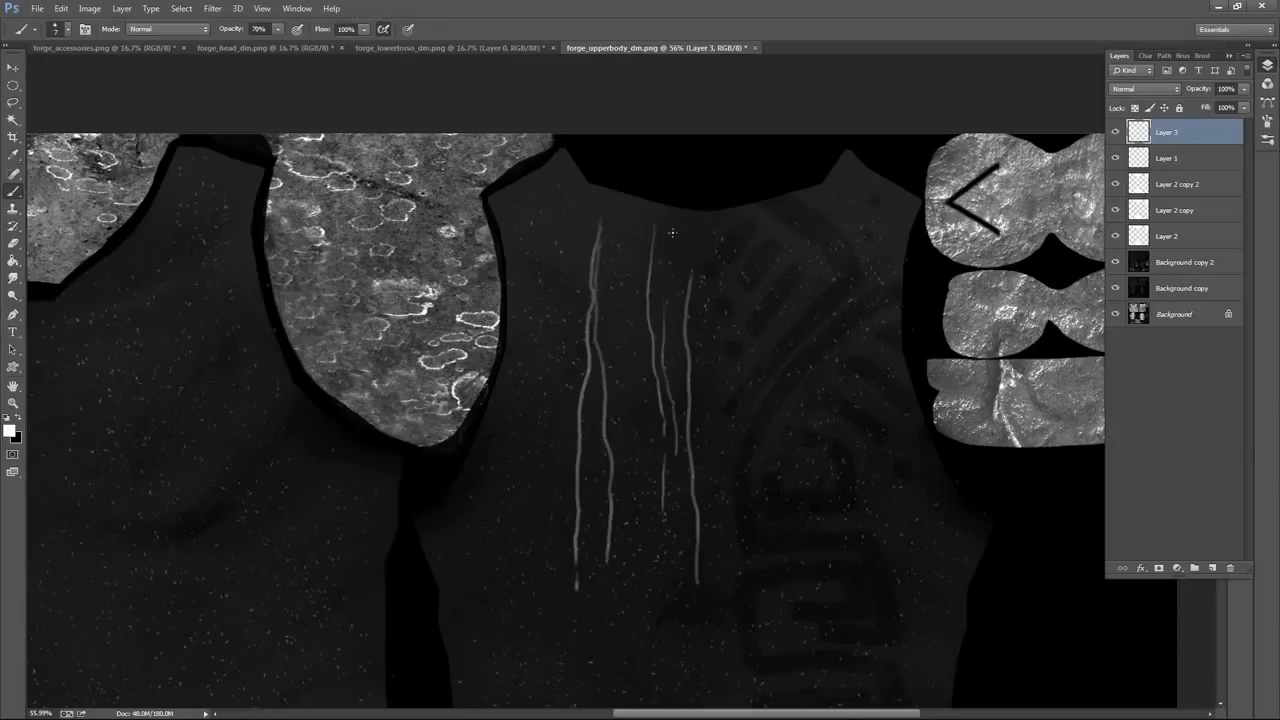
pyautogui.moveTo(682, 275); pyautogui.dragTo(679, 398)
pyautogui.moveTo(732, 256); pyautogui.dragTo(766, 610)
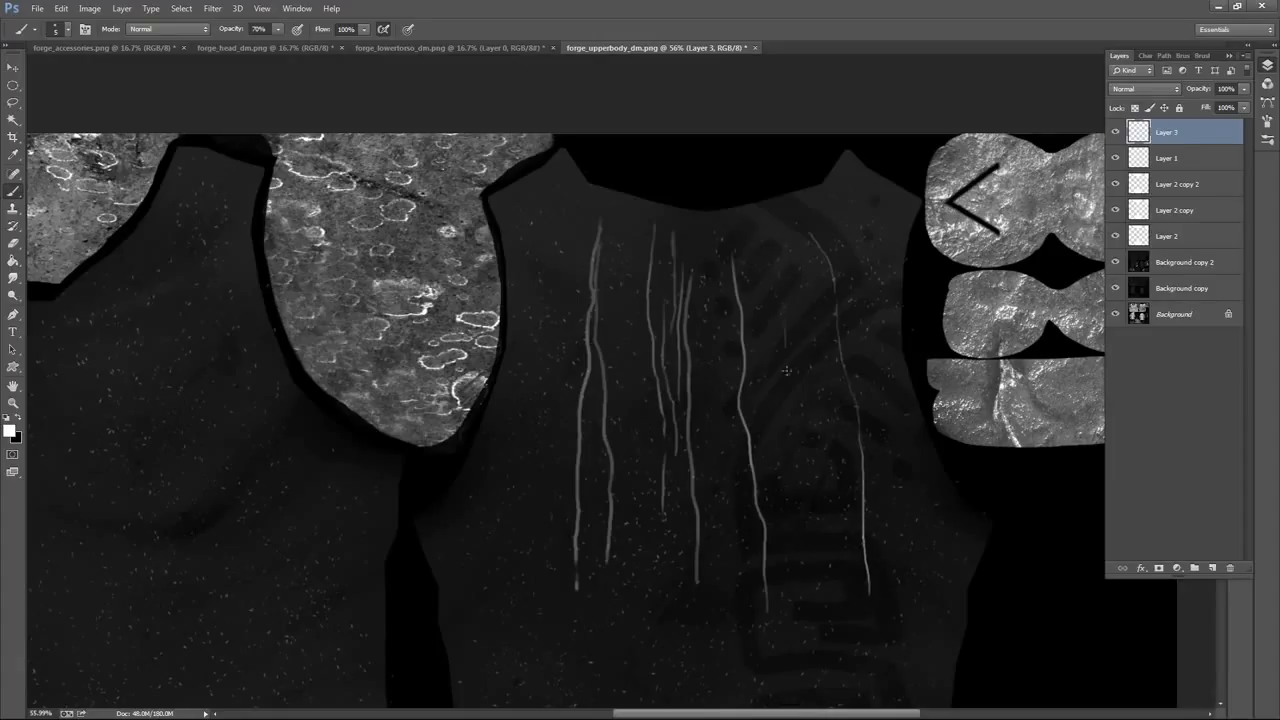
pyautogui.moveTo(786, 370); pyautogui.dragTo(787, 442)
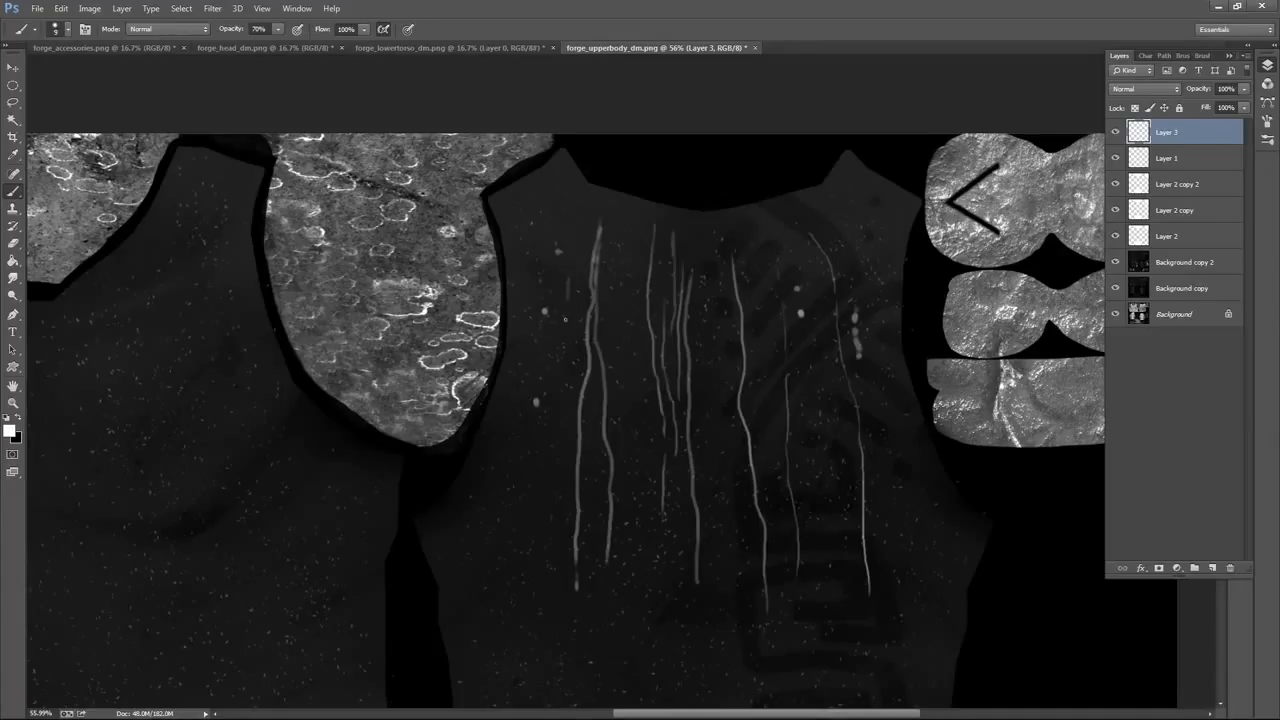
# Add a thin streak on the back's outer plain side, and thicken and branch the streaks over the tattooed side
pyautogui.moveTo(565, 320); pyautogui.dragTo(540, 482)
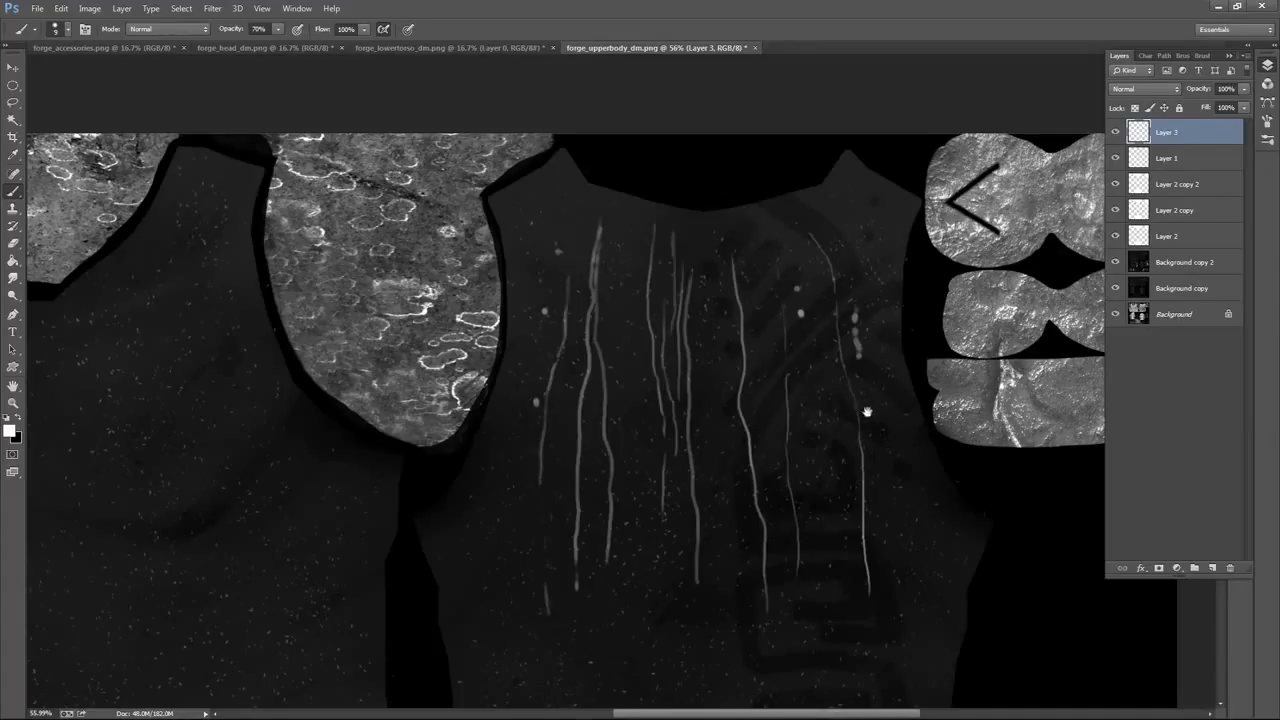
pyautogui.moveTo(867, 411); pyautogui.dragTo(804, 321)
pyautogui.moveTo(751, 225); pyautogui.dragTo(762, 480)
pyautogui.moveTo(751, 188); pyautogui.dragTo(751, 328)
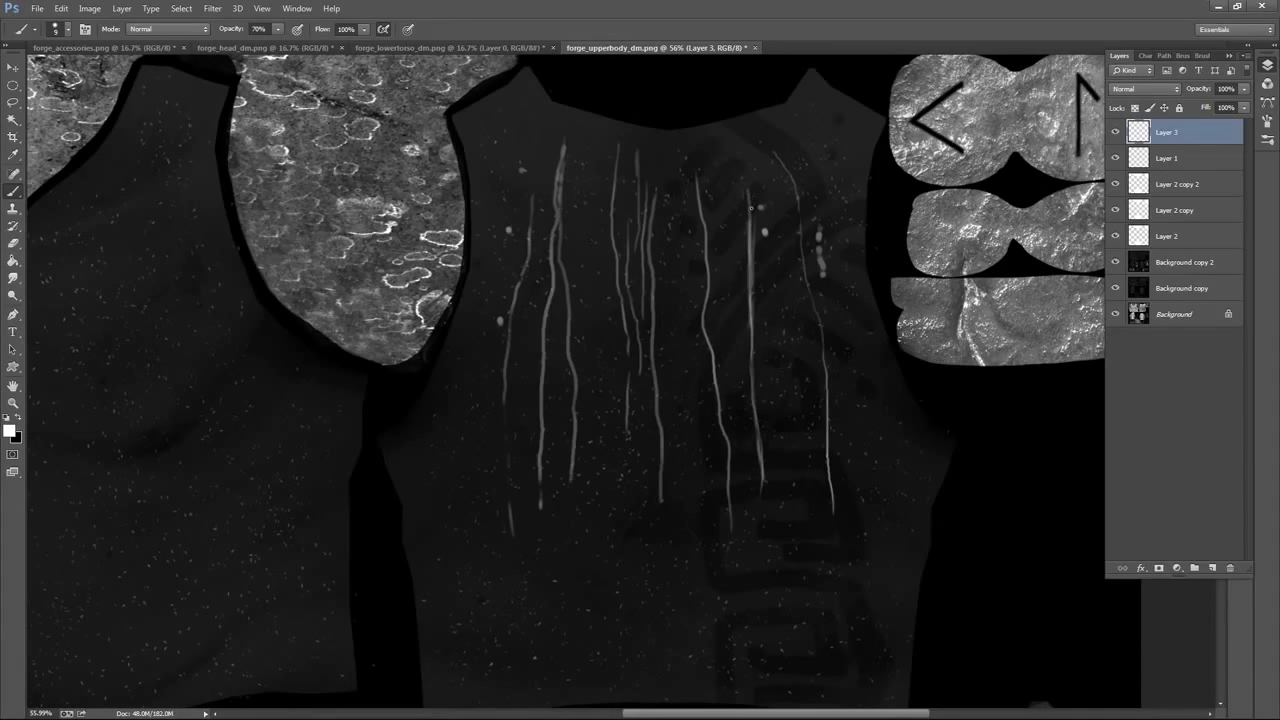
pyautogui.moveTo(762, 175); pyautogui.dragTo(772, 318)
pyautogui.moveTo(765, 174)
pyautogui.mouseDown()
pyautogui.moveTo(776, 340)
pyautogui.moveTo(768, 278)
pyautogui.moveTo(773, 306)
pyautogui.mouseUp()
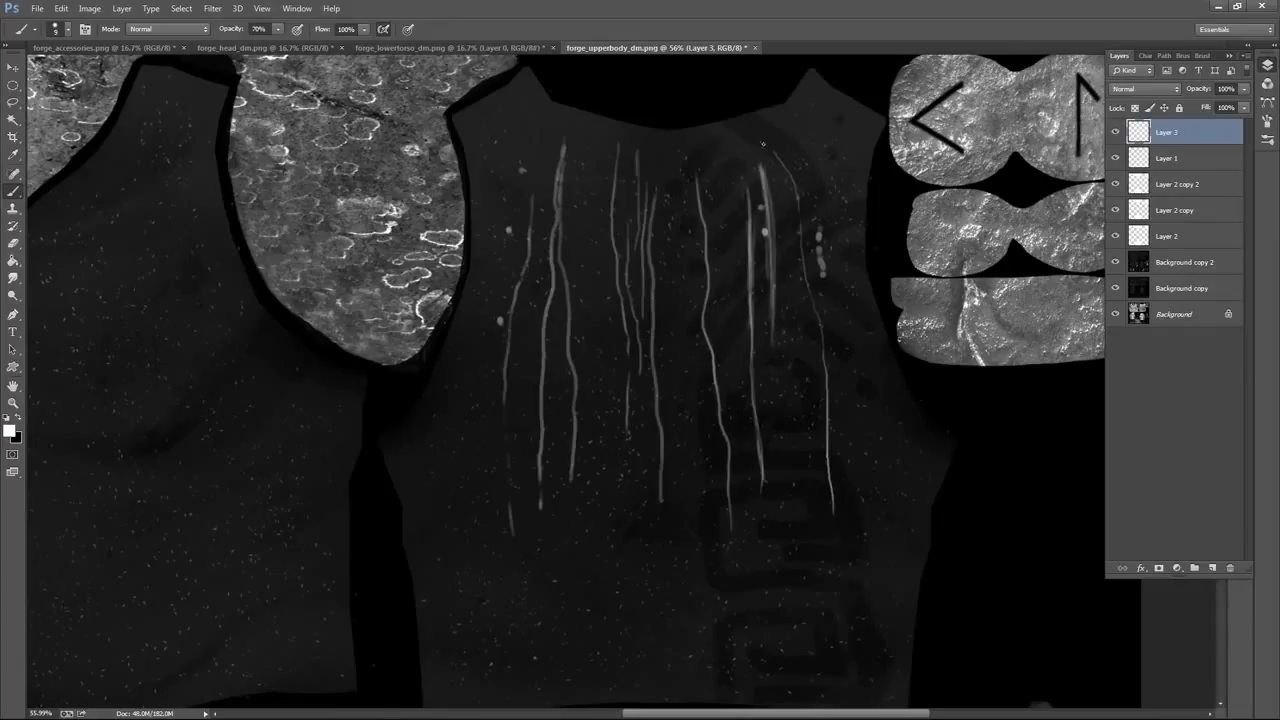
pyautogui.moveTo(756, 124)
pyautogui.mouseDown()
pyautogui.moveTo(782, 172)
pyautogui.moveTo(786, 160)
pyautogui.moveTo(818, 398)
pyautogui.mouseUp()
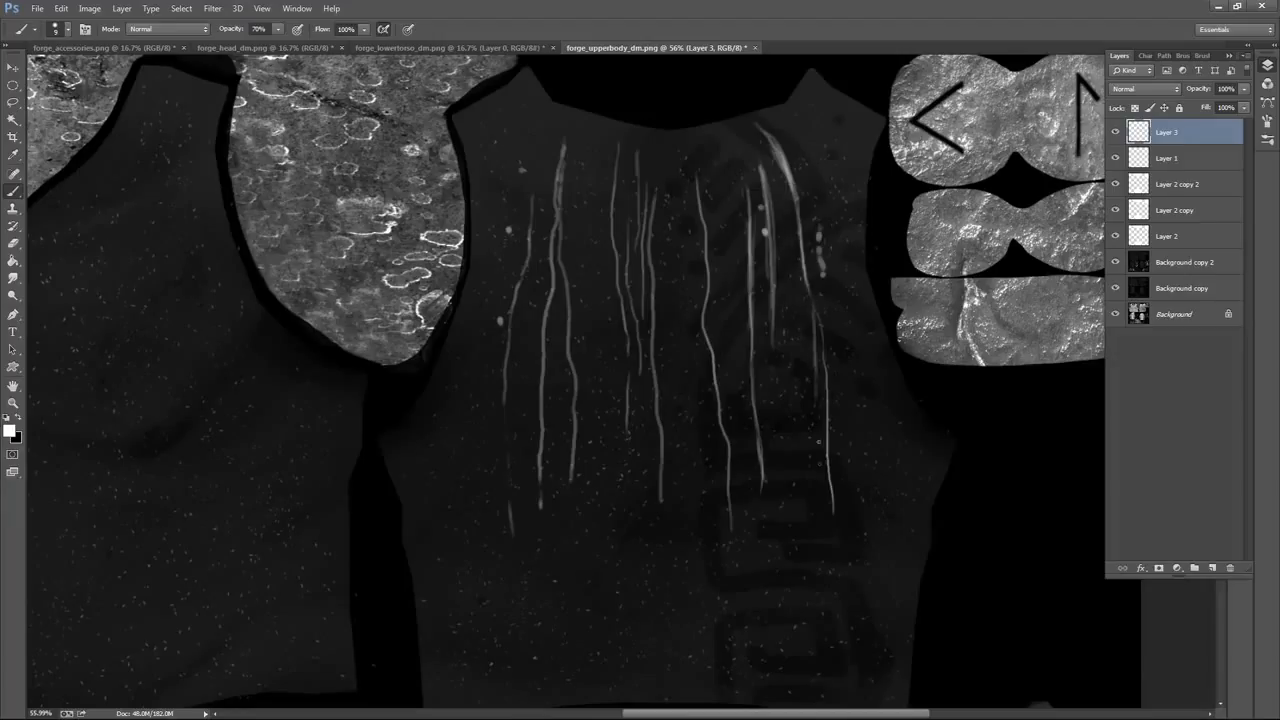
pyautogui.moveTo(824, 354); pyautogui.dragTo(821, 456)
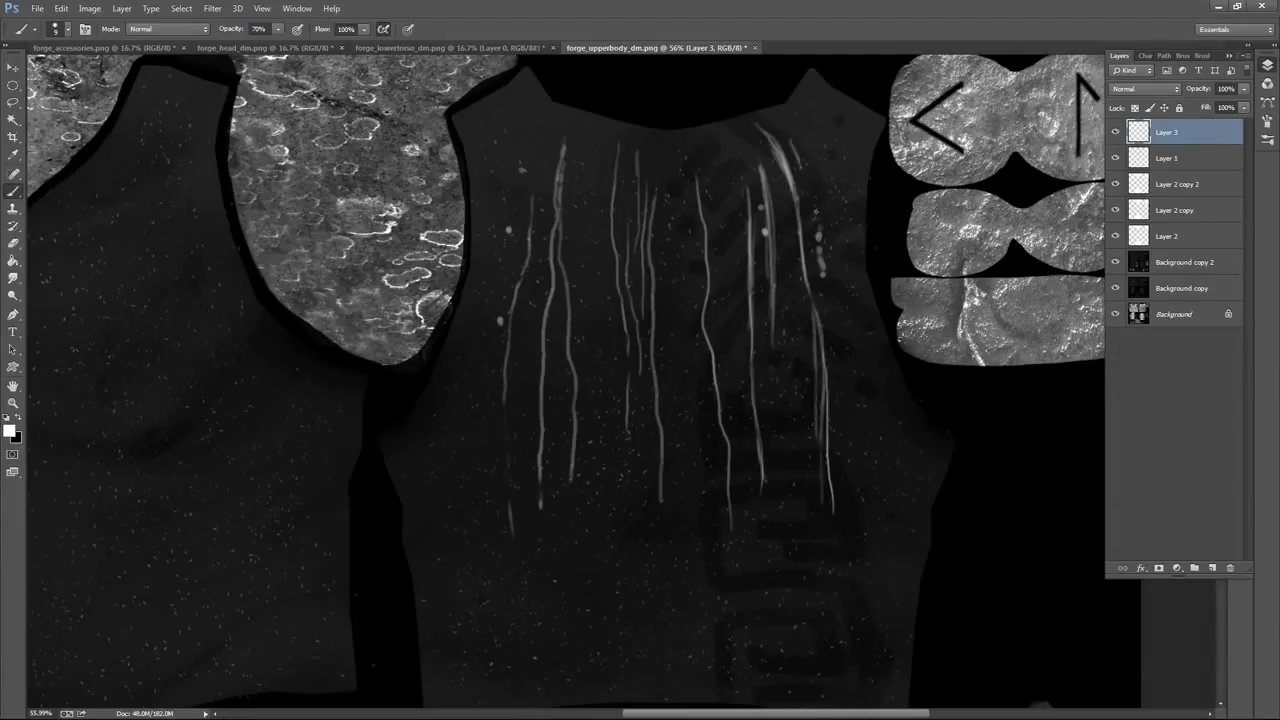
pyautogui.moveTo(800, 158)
pyautogui.mouseDown()
pyautogui.moveTo(822, 226)
pyautogui.moveTo(829, 168)
pyautogui.moveTo(834, 328)
pyautogui.mouseUp()
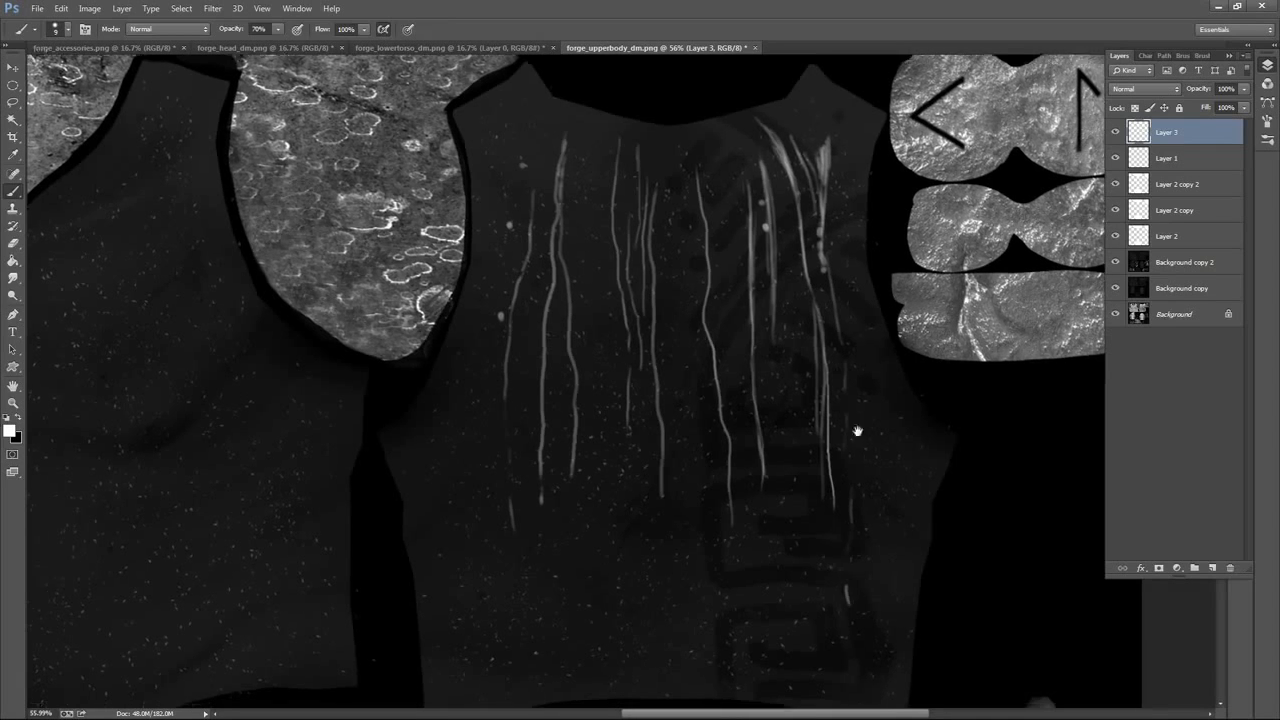
# Extend the streaks toward the back torso's lower edge on both sides, thicken the long plain-side streak and add a faint one near the outer edge
pyautogui.scroll(-3, 815, 402)
pyautogui.moveTo(774, 375); pyautogui.dragTo(771, 430)
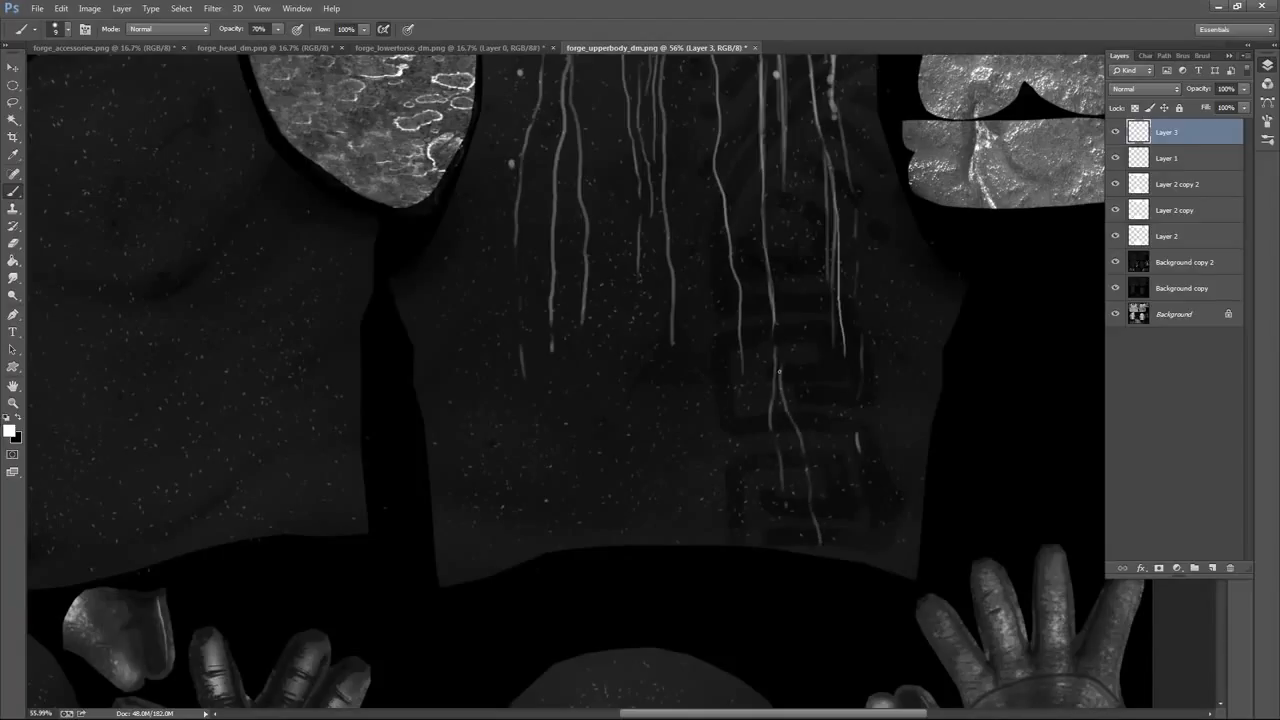
pyautogui.moveTo(777, 346); pyautogui.dragTo(773, 200)
pyautogui.moveTo(598, 342); pyautogui.dragTo(586, 389)
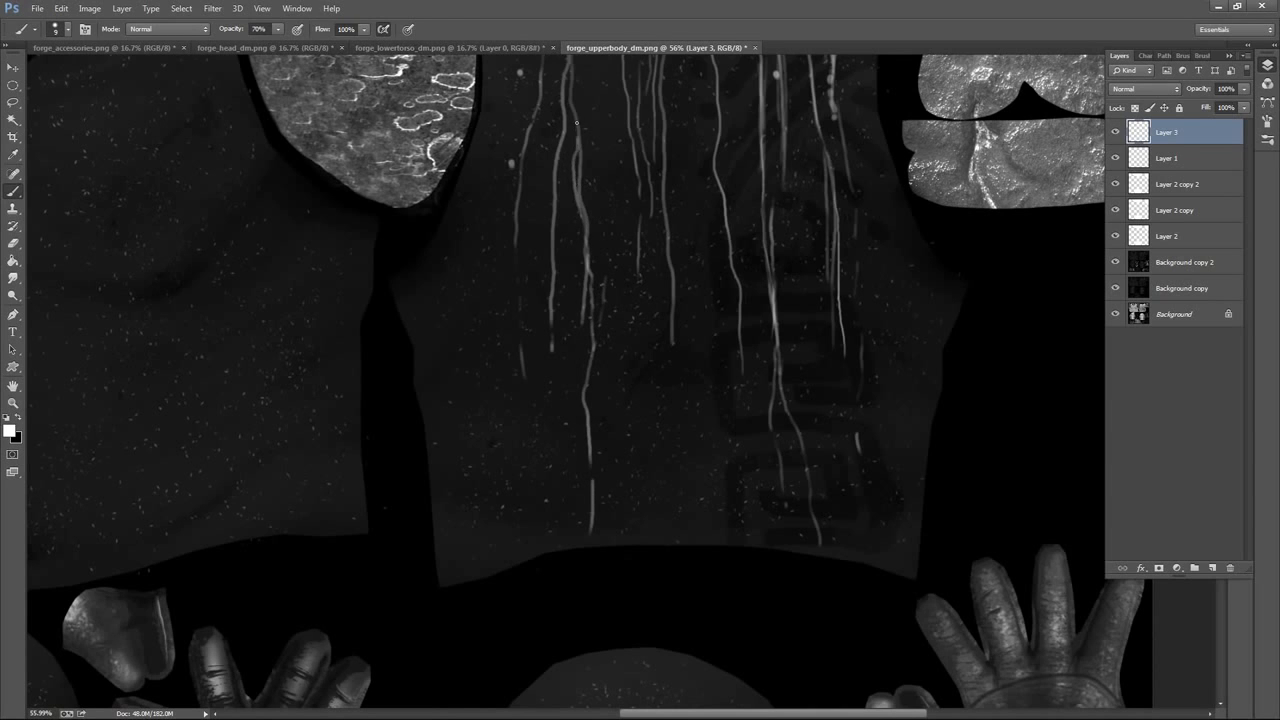
pyautogui.moveTo(577, 203); pyautogui.dragTo(578, 142)
pyautogui.scroll(3, 618, 202)
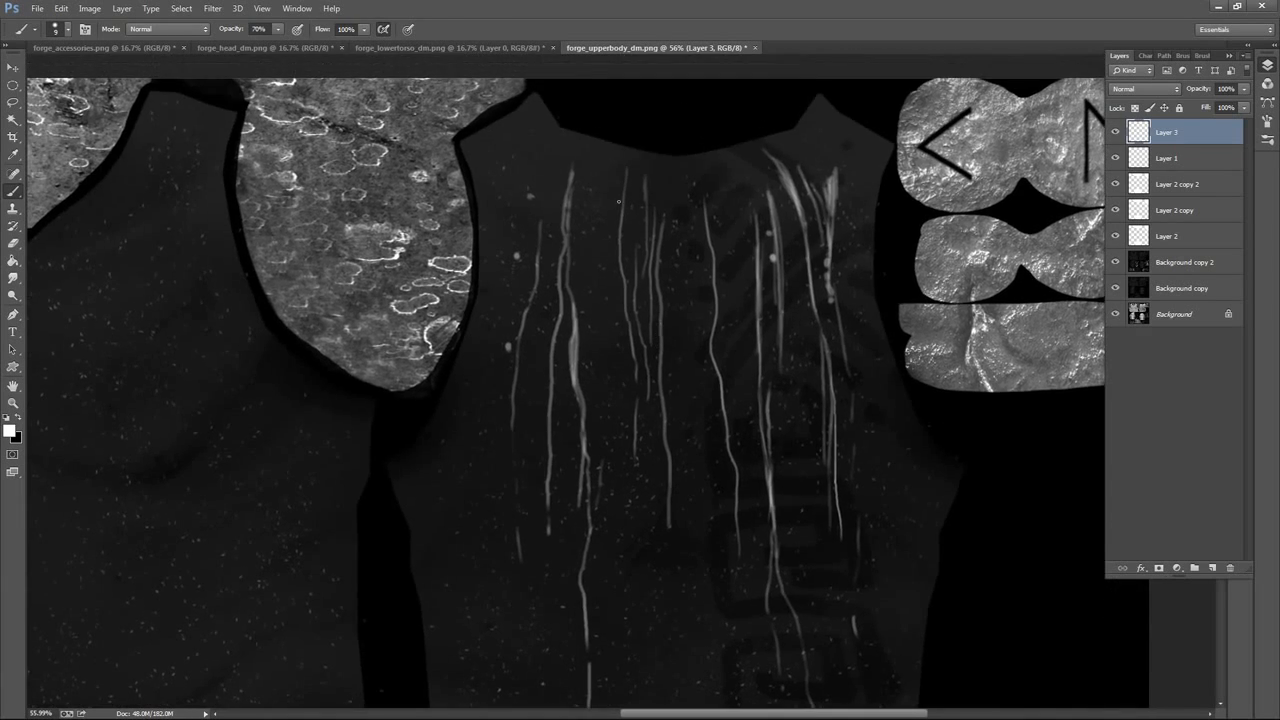
pyautogui.moveTo(899, 350); pyautogui.dragTo(831, 254)
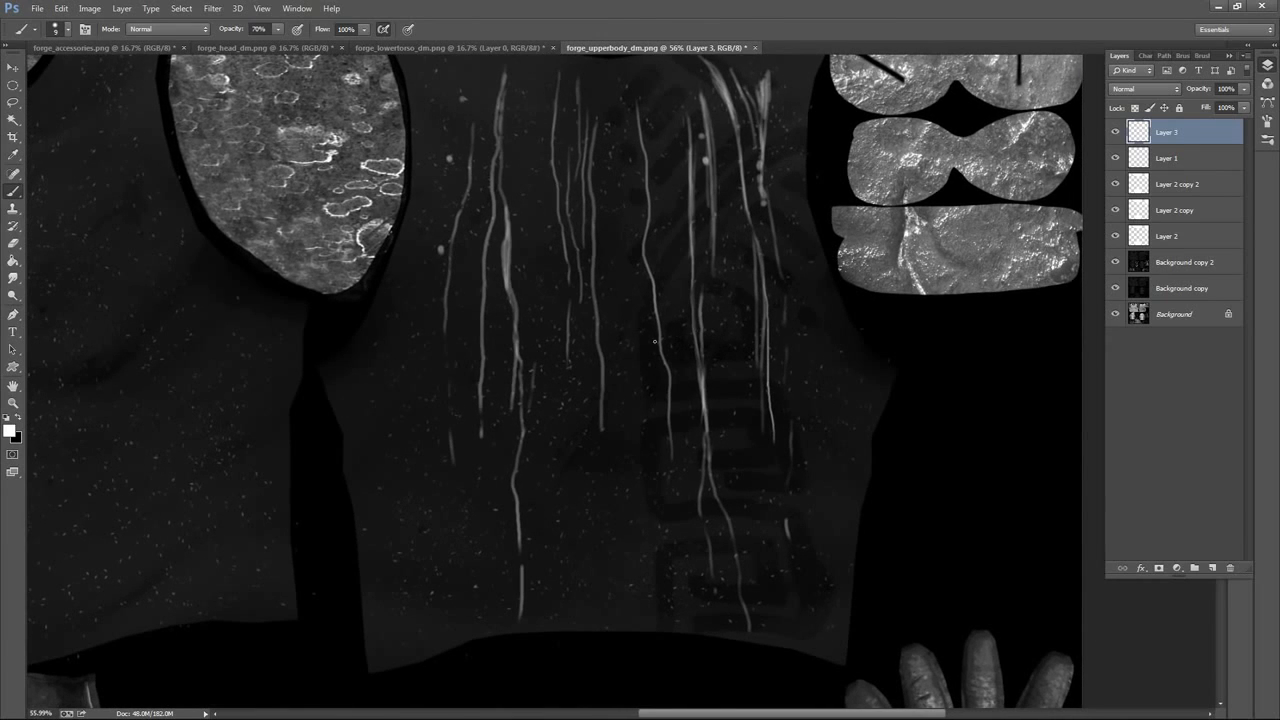
pyautogui.moveTo(840, 190); pyautogui.dragTo(881, 276)
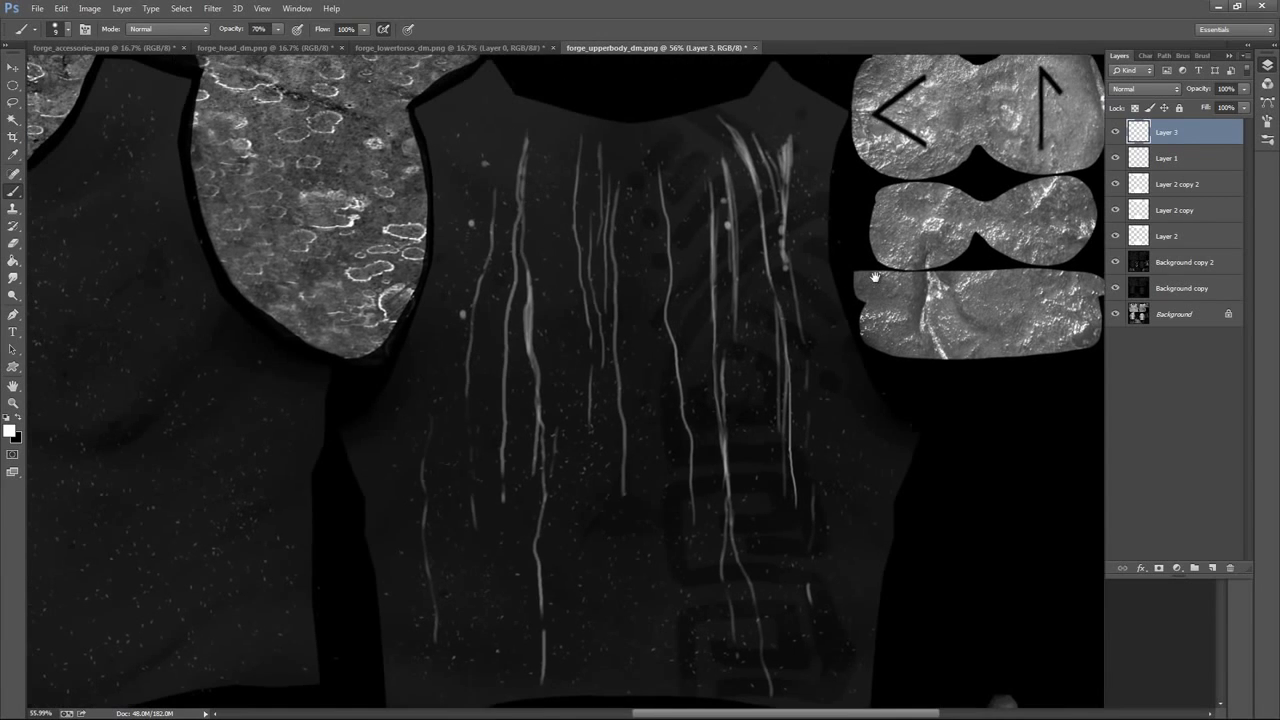
# Lower the Background copy 2 layer's opacity to 48% and make Layer 3 the active layer again
pyautogui.click(1190, 262)
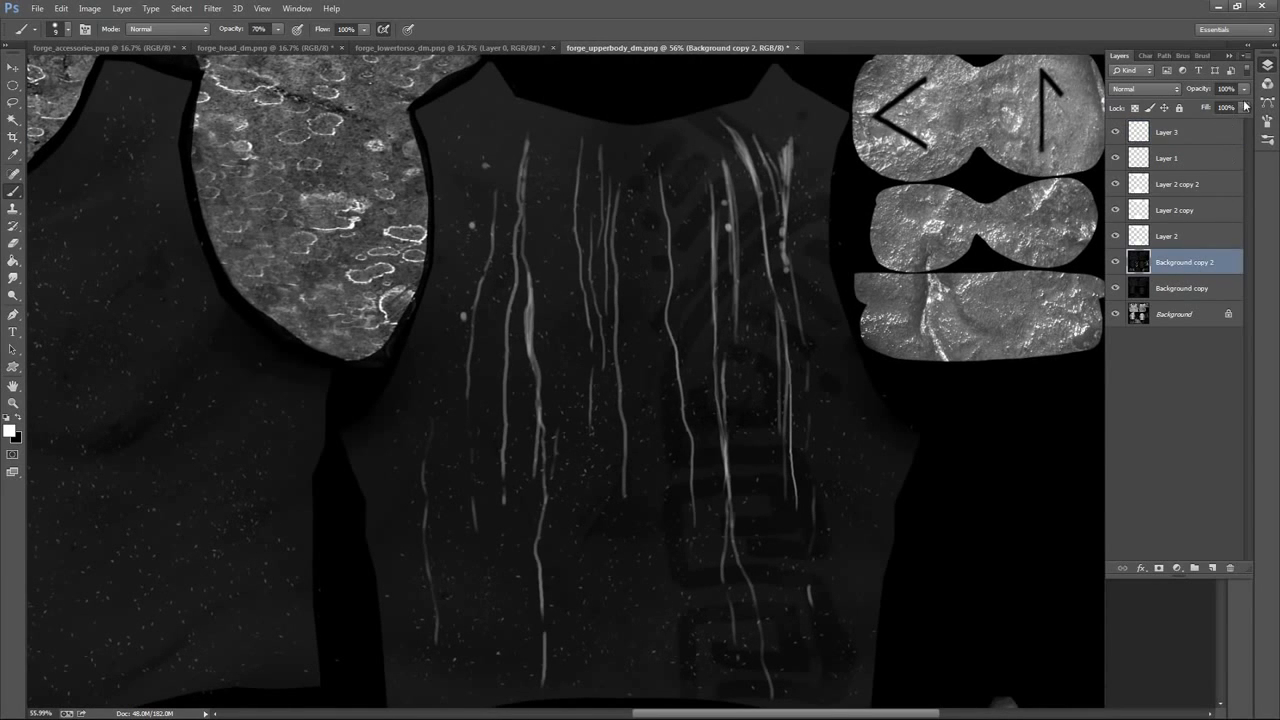
pyautogui.click(1243, 88)
pyautogui.moveTo(1243, 107); pyautogui.dragTo(1212, 107)
pyautogui.click(1184, 140)
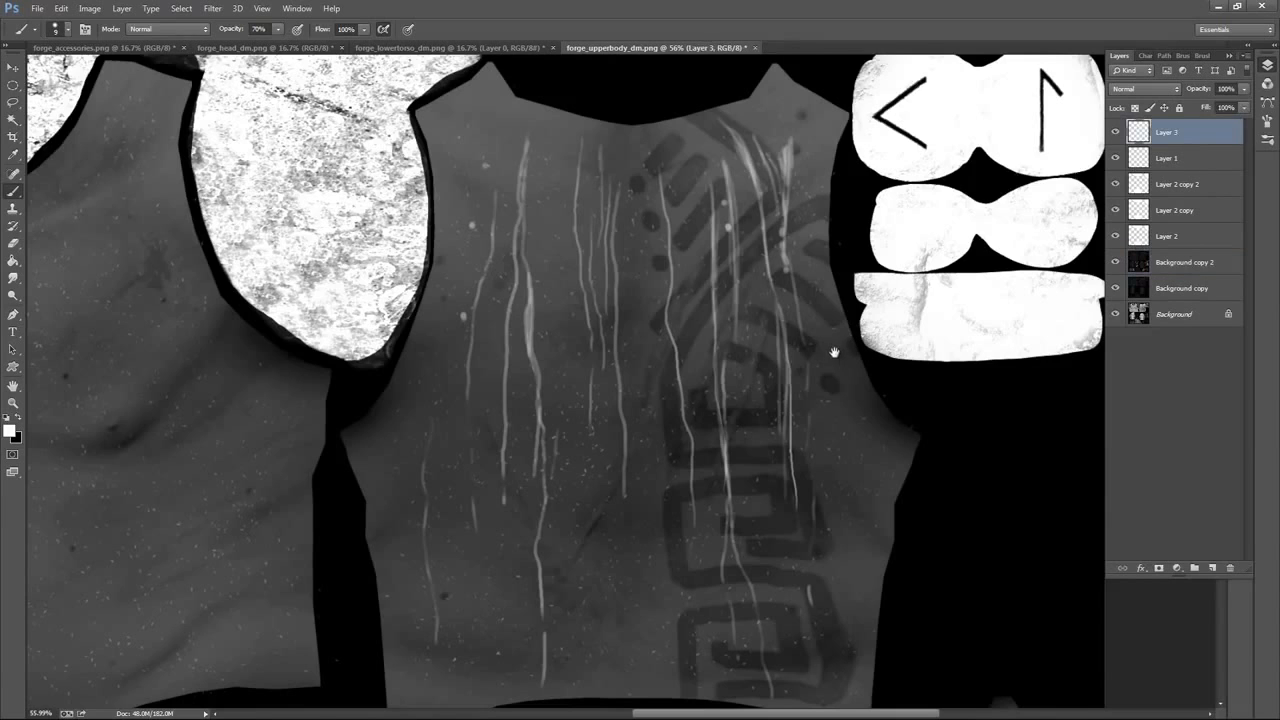
pyautogui.moveTo(834, 352); pyautogui.dragTo(828, 314)
pyautogui.click(1205, 264)
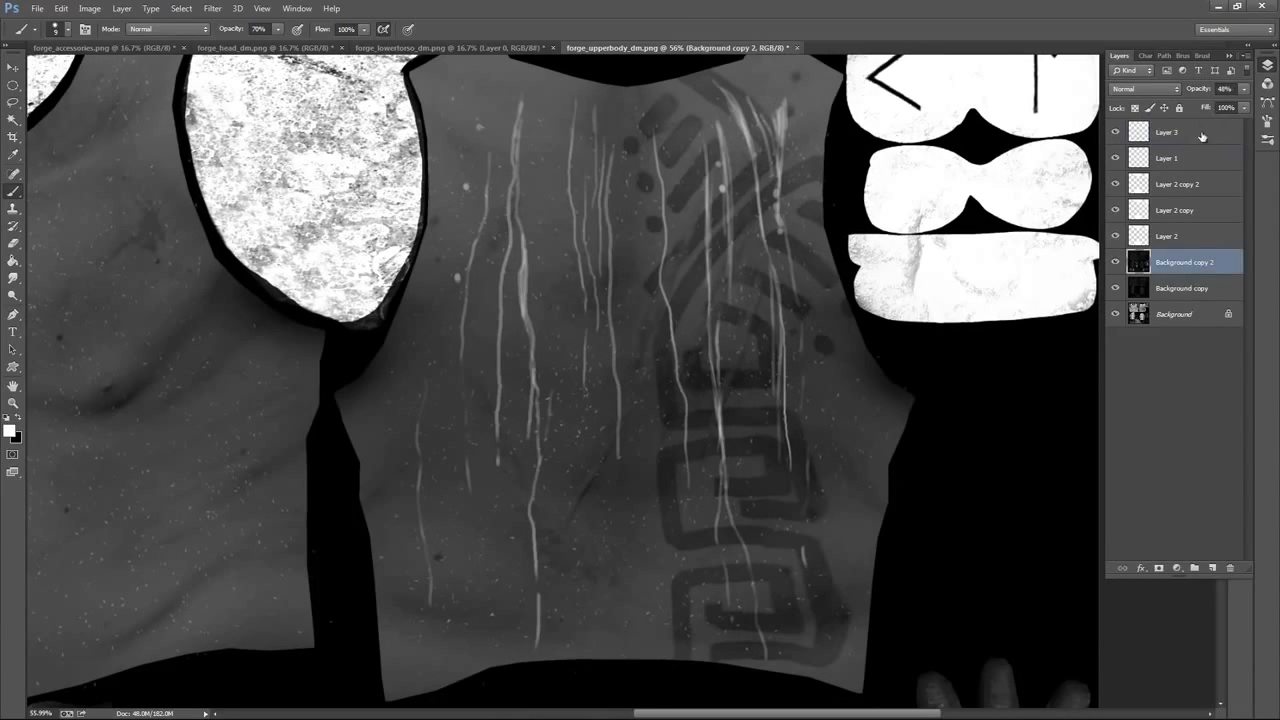
pyautogui.click(1184, 138)
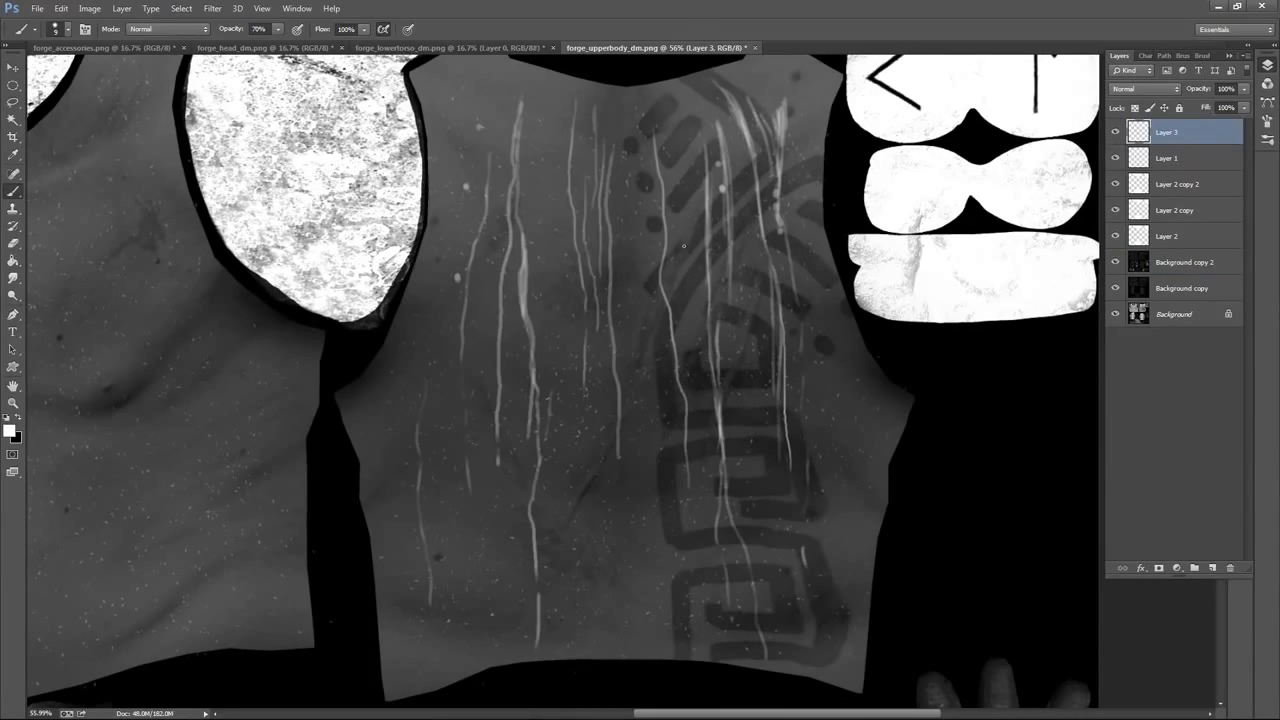
# With a softer brush at 36% opacity, paint diagonal streaks across the back's tattoo and along the crease near its lower centre on Layer 3
pyautogui.click(278, 29)
pyautogui.moveTo(285, 45); pyautogui.dragTo(255, 46)
pyautogui.rightClick(808, 249)
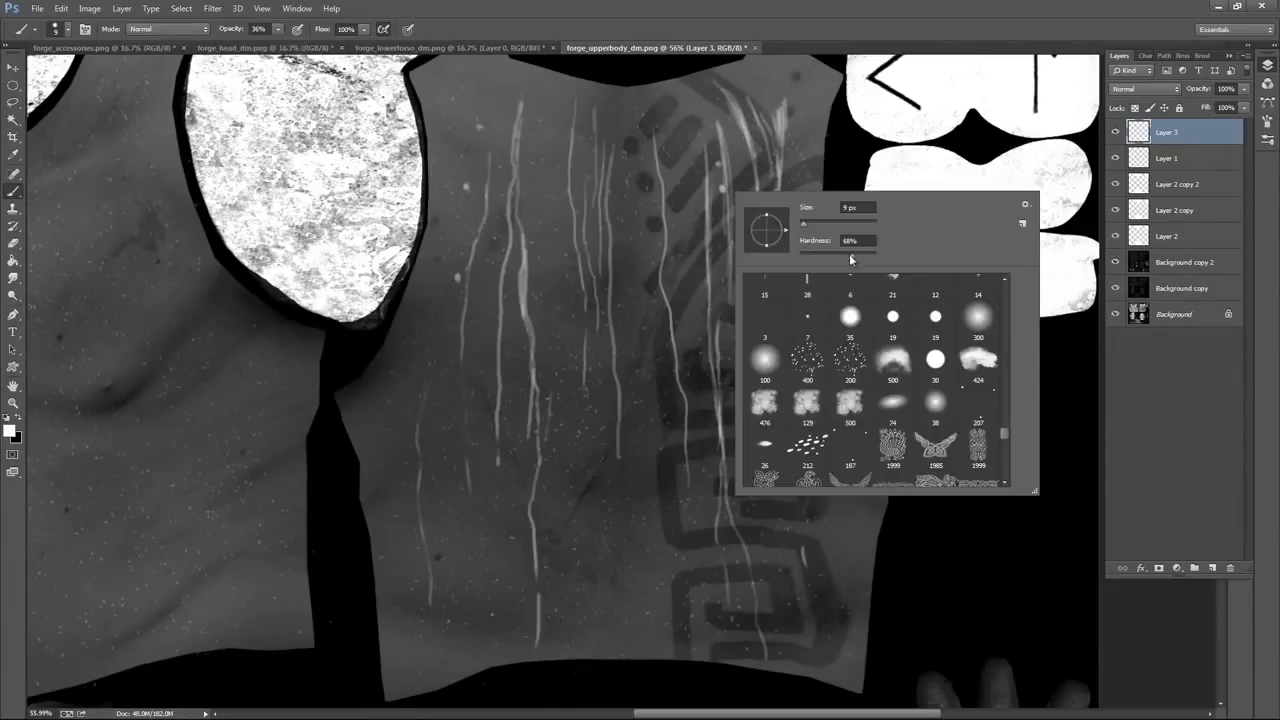
pyautogui.moveTo(850, 255); pyautogui.dragTo(826, 255)
pyautogui.click(959, 35)
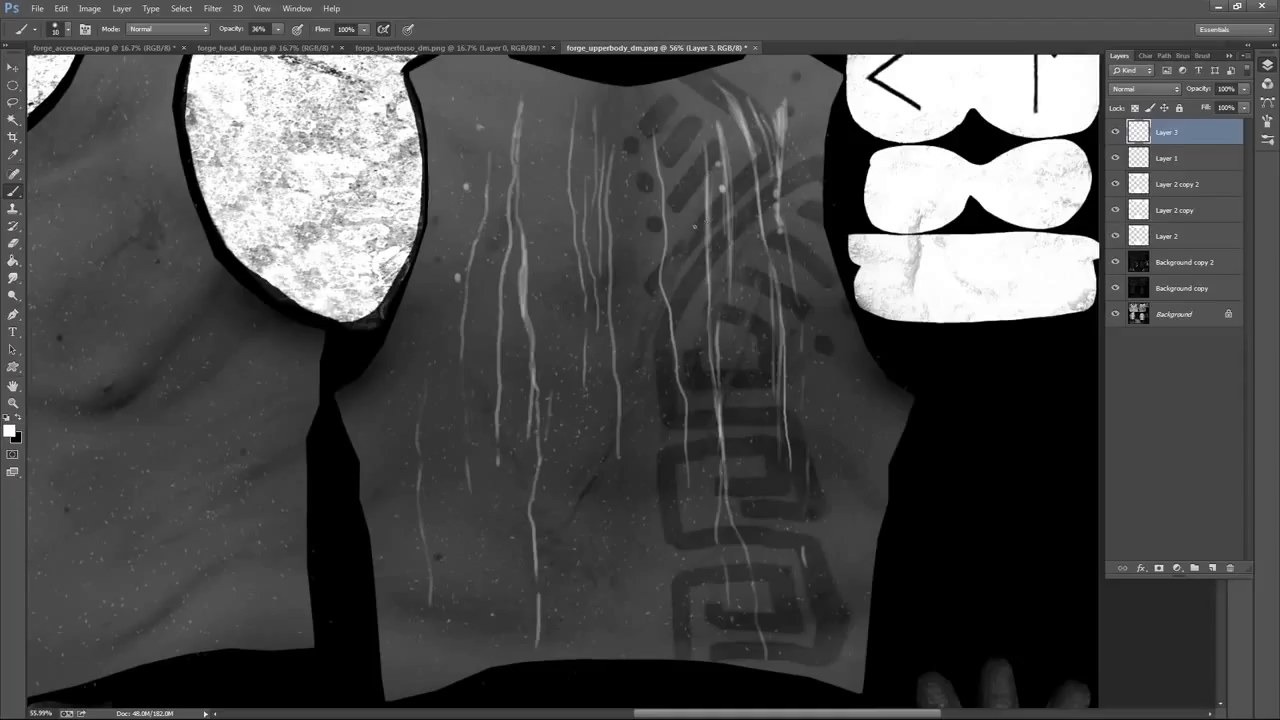
pyautogui.moveTo(685, 244)
pyautogui.mouseDown()
pyautogui.moveTo(640, 365)
pyautogui.moveTo(678, 252)
pyautogui.mouseUp()
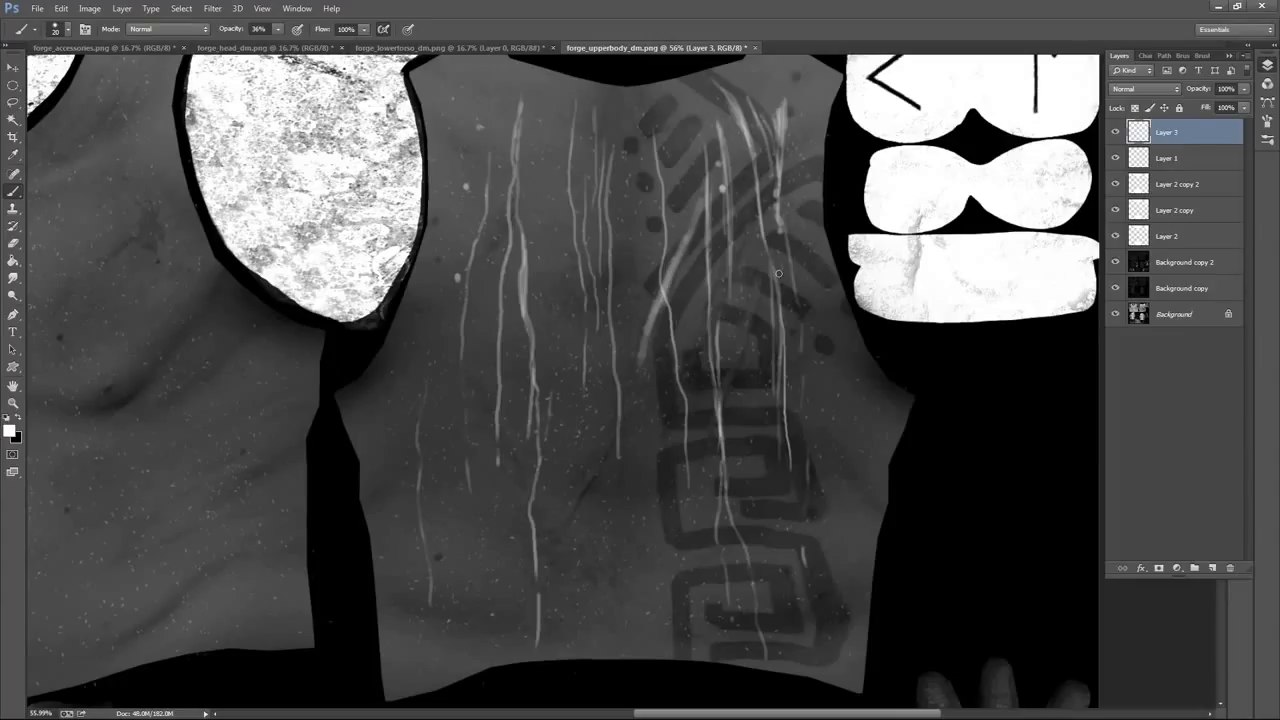
pyautogui.moveTo(758, 282); pyautogui.dragTo(711, 436)
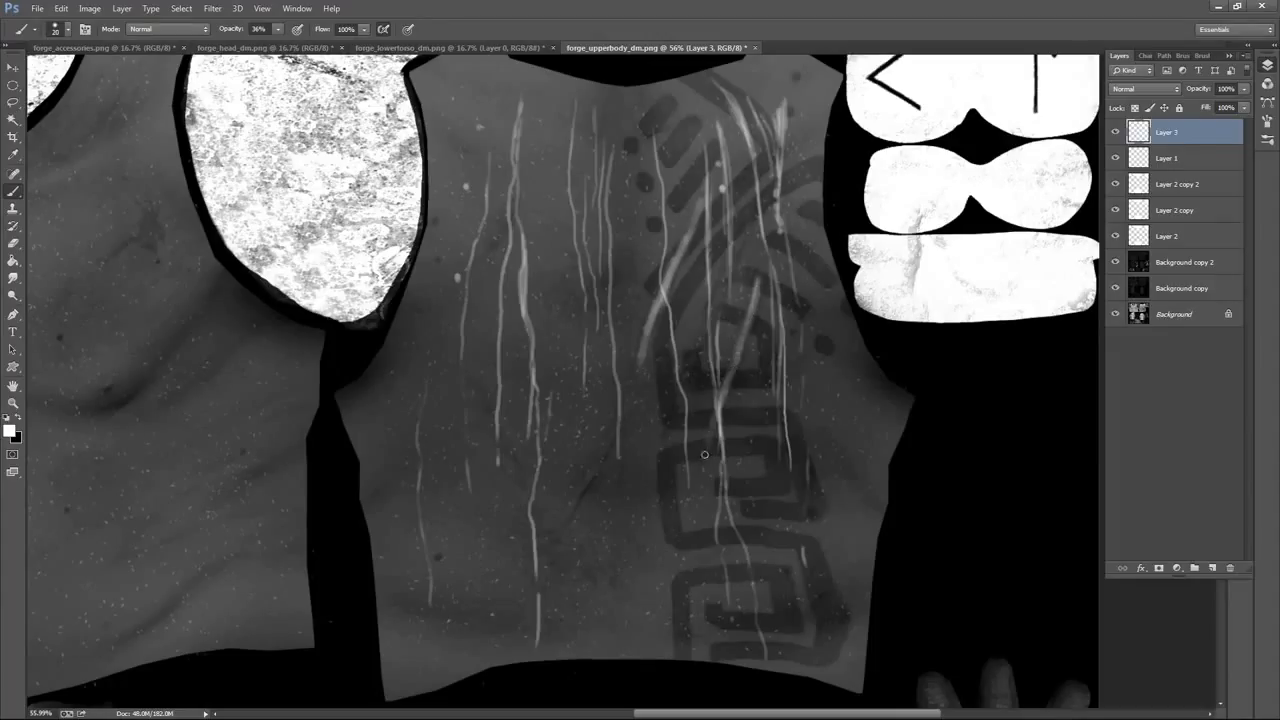
pyautogui.moveTo(735, 257); pyautogui.dragTo(675, 413)
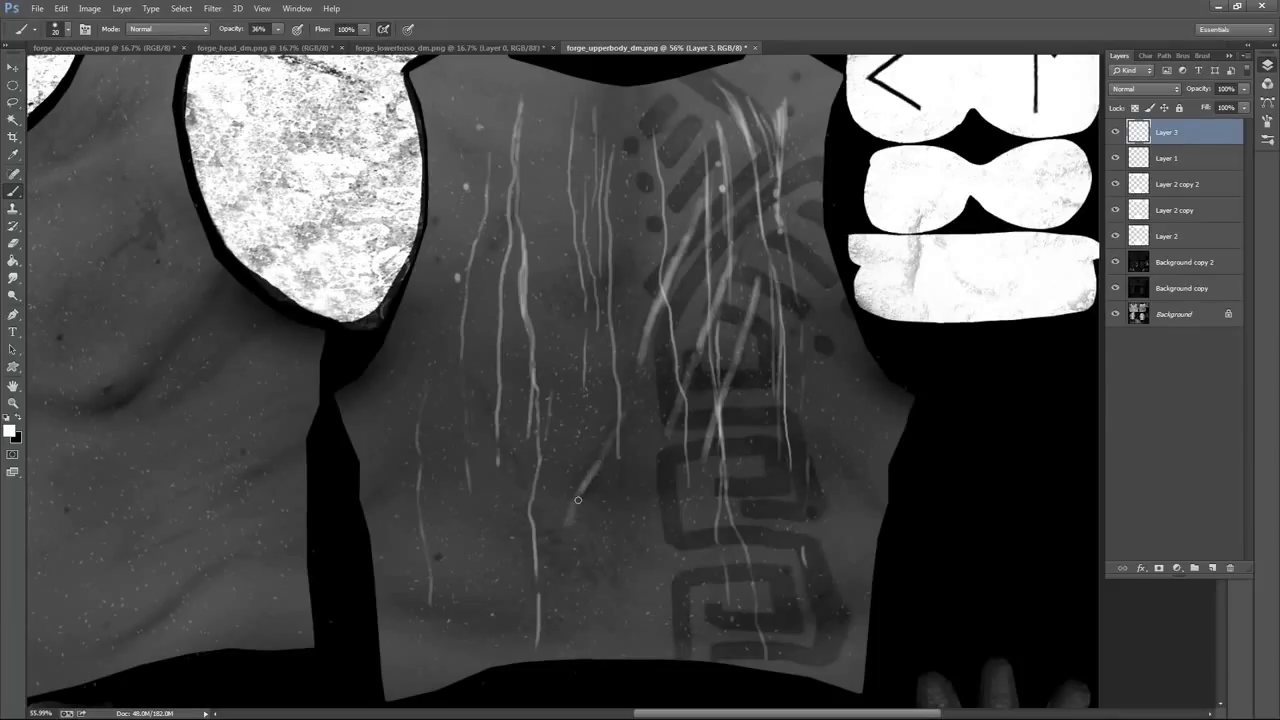
pyautogui.moveTo(599, 460); pyautogui.dragTo(616, 430)
# Paint a short diagonal highlight along the scar near the lower edge of the tattooed arm piece
pyautogui.moveTo(800, 507); pyautogui.dragTo(834, 206)
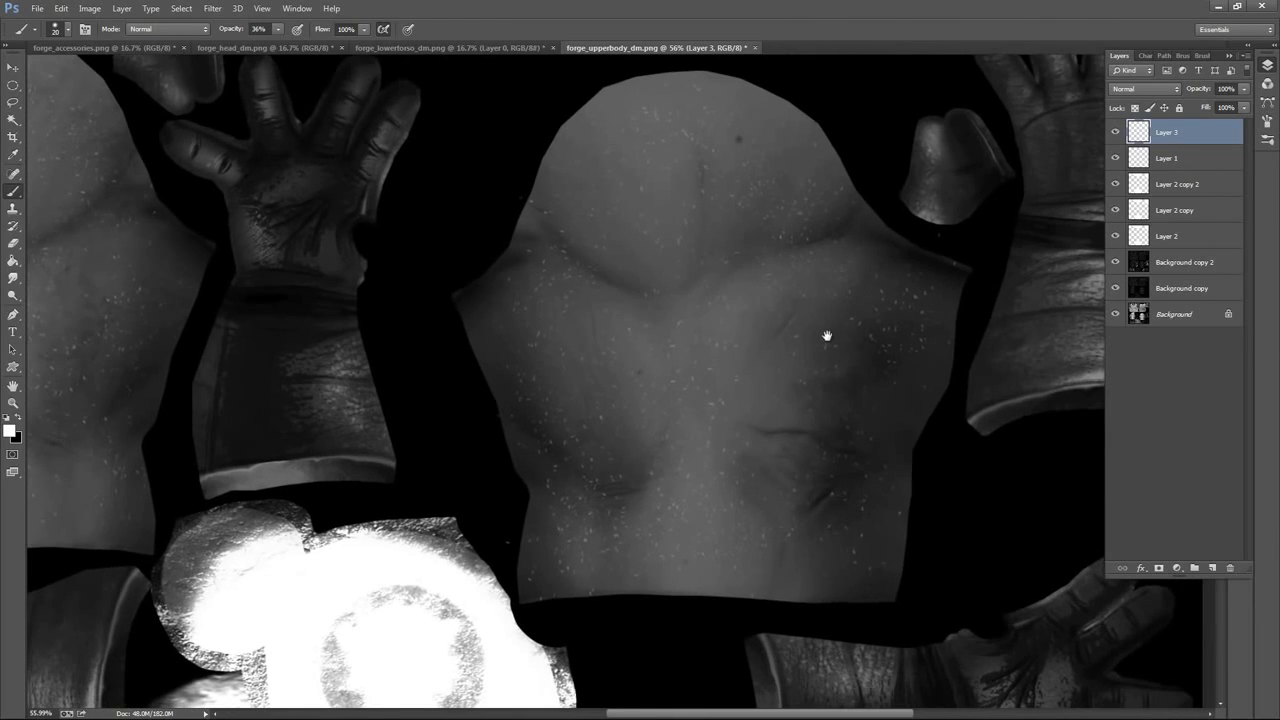
pyautogui.moveTo(600, 337); pyautogui.dragTo(757, 289)
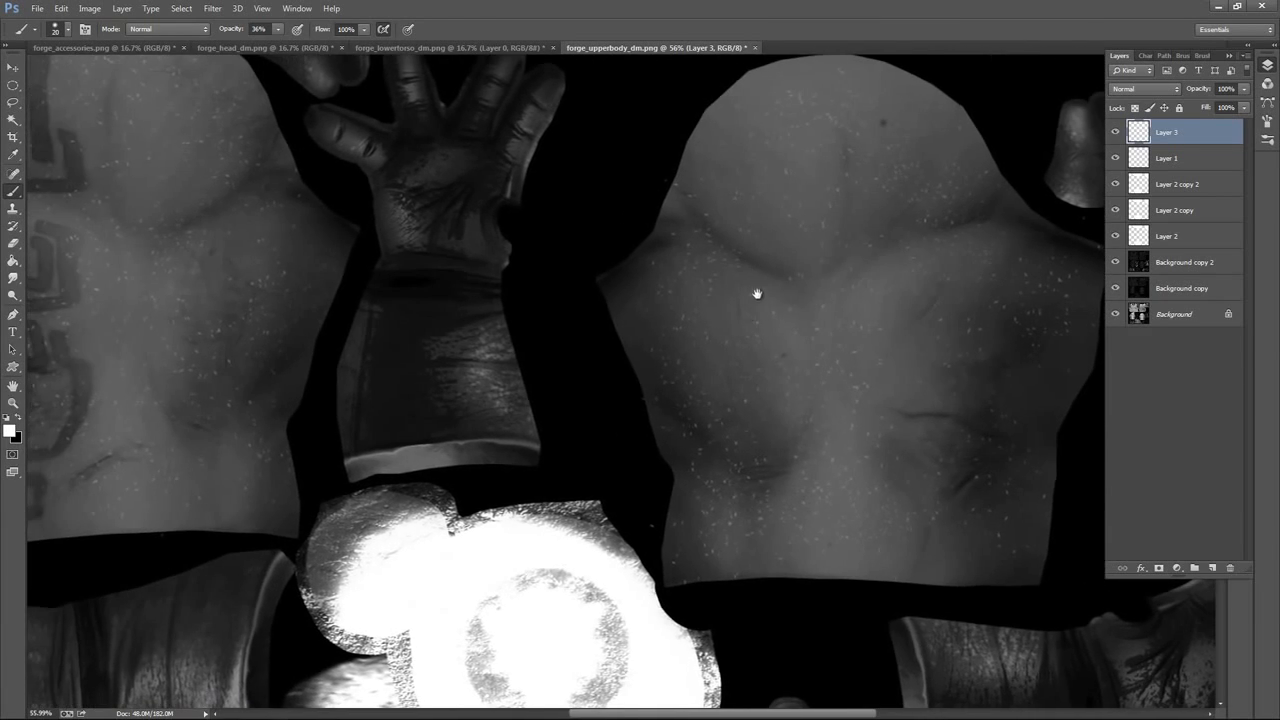
pyautogui.moveTo(471, 294); pyautogui.dragTo(810, 230)
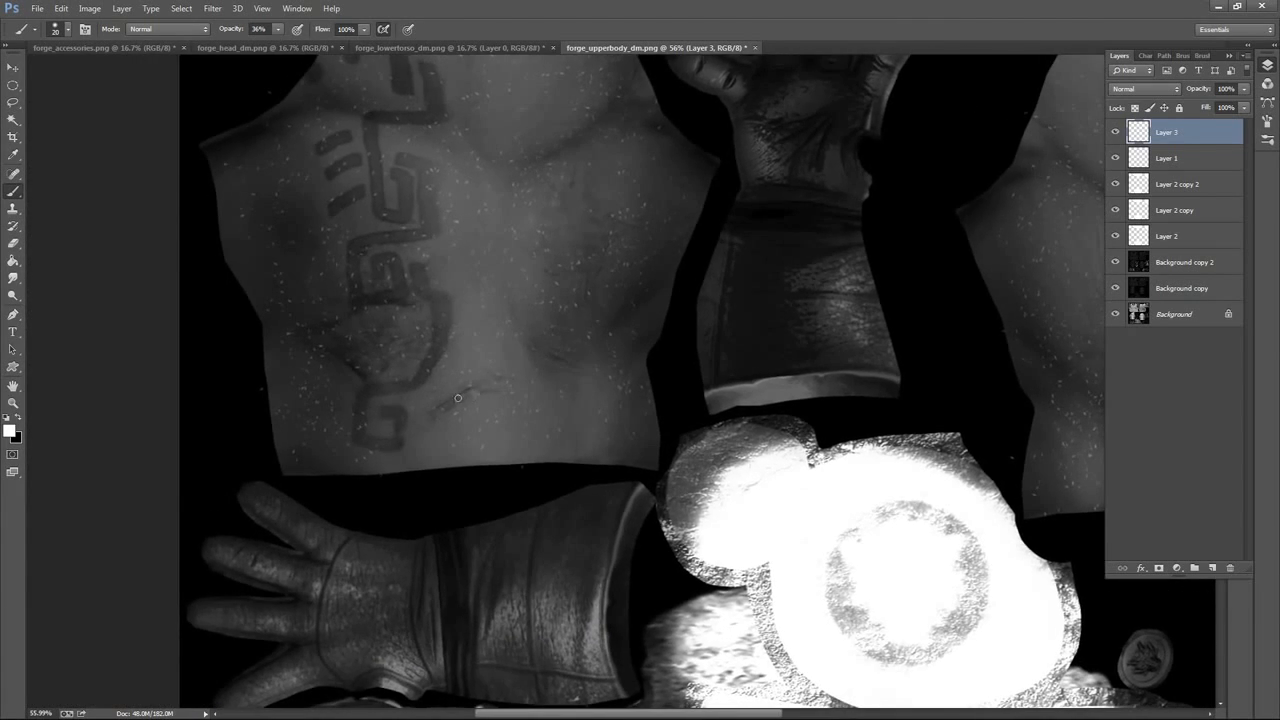
pyautogui.moveTo(458, 398)
pyautogui.mouseDown()
pyautogui.moveTo(426, 421)
pyautogui.moveTo(458, 398)
pyautogui.mouseUp()
pyautogui.moveTo(780, 169); pyautogui.dragTo(782, 190)
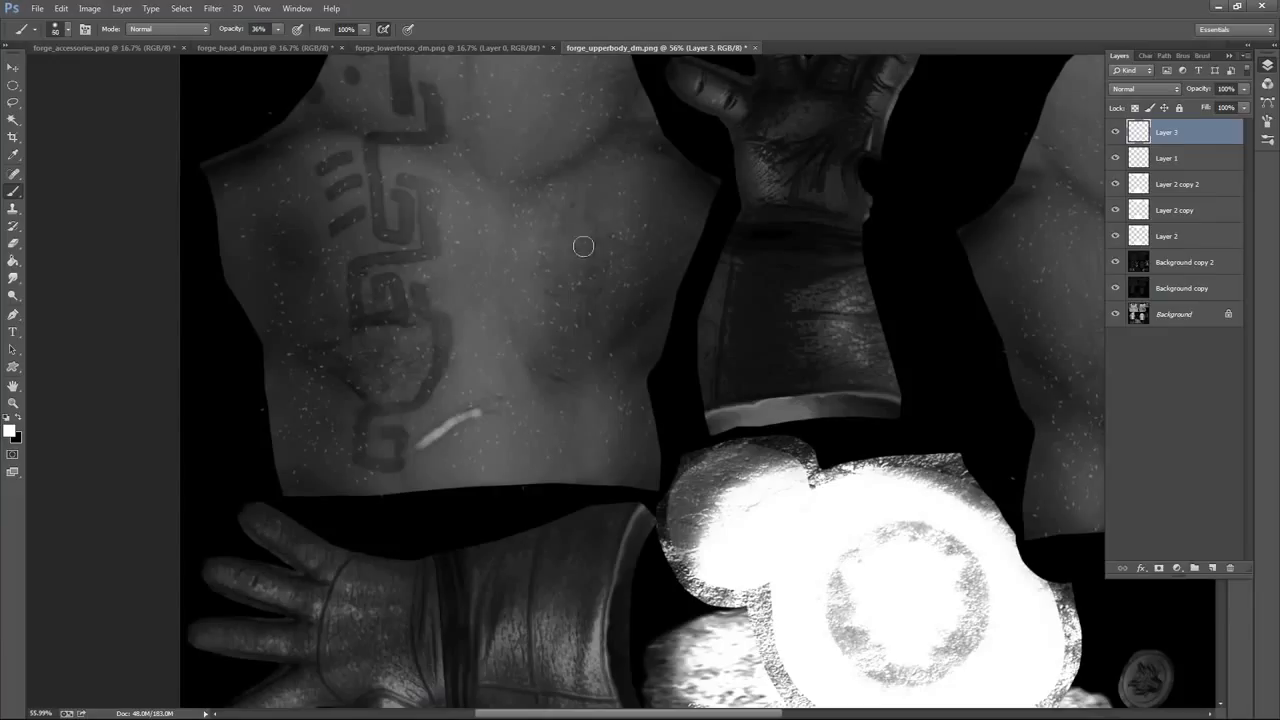
# Enlarge the brush to 175 px and dab a soft round highlight on the plain side of the tattooed arm piece
pyautogui.press(']')
pyautogui.press(']')
pyautogui.press(']')
pyautogui.press(']')
pyautogui.press(']')
pyautogui.press(']')
pyautogui.press(']')
pyautogui.press(']')
pyautogui.moveTo(574, 257)
pyautogui.mouseDown()
pyautogui.moveTo(577, 274)
pyautogui.moveTo(560, 274)
pyautogui.moveTo(600, 253)
pyautogui.moveTo(571, 263)
pyautogui.moveTo(577, 294)
pyautogui.mouseUp()
# Paint a broad, soft vertical highlight down one side of the front torso's chest on Layer 3
pyautogui.moveTo(735, 292); pyautogui.dragTo(737, 556)
pyautogui.moveTo(780, 140); pyautogui.dragTo(764, 497)
pyautogui.moveTo(661, 286); pyautogui.dragTo(779, 315)
pyautogui.moveTo(454, 186)
pyautogui.mouseDown()
pyautogui.moveTo(458, 231)
pyautogui.moveTo(473, 216)
pyautogui.moveTo(494, 276)
pyautogui.moveTo(479, 277)
pyautogui.moveTo(483, 302)
pyautogui.moveTo(505, 317)
pyautogui.moveTo(460, 344)
pyautogui.moveTo(440, 335)
pyautogui.moveTo(453, 291)
pyautogui.moveTo(474, 301)
pyautogui.moveTo(515, 478)
pyautogui.moveTo(505, 318)
pyautogui.moveTo(479, 311)
pyautogui.moveTo(466, 183)
pyautogui.mouseUp()
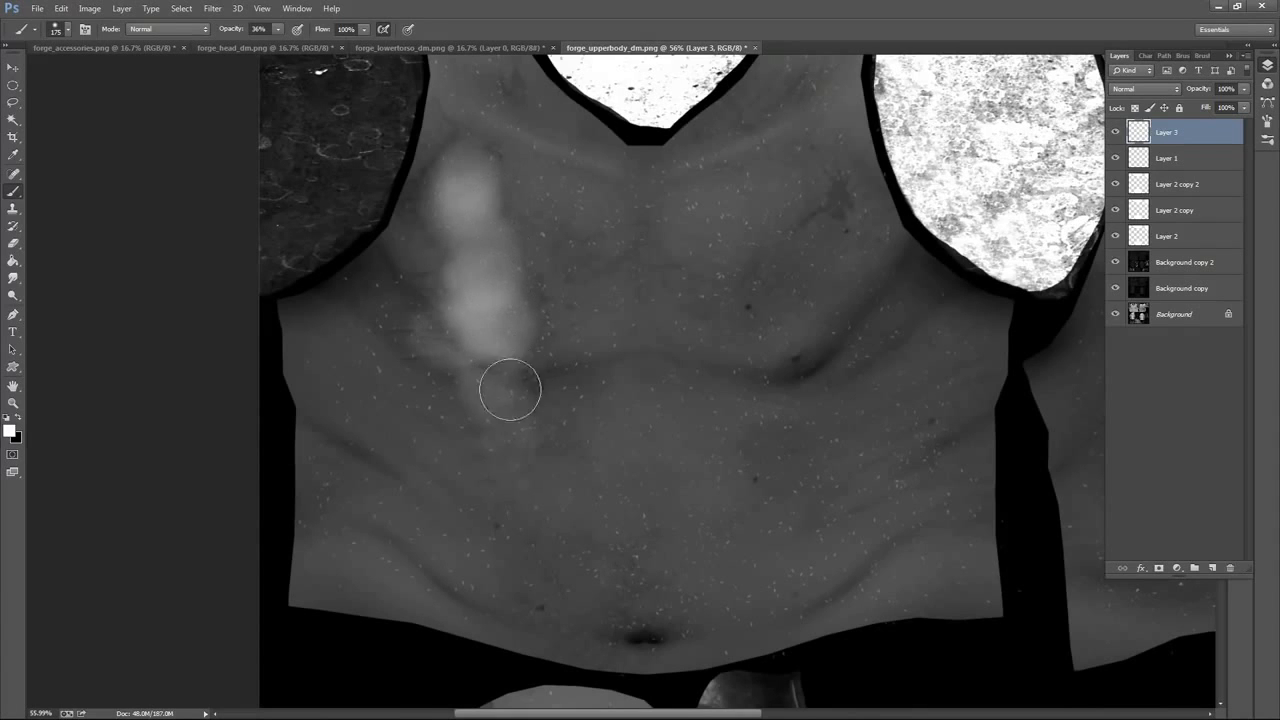
pyautogui.moveTo(728, 245); pyautogui.dragTo(725, 254)
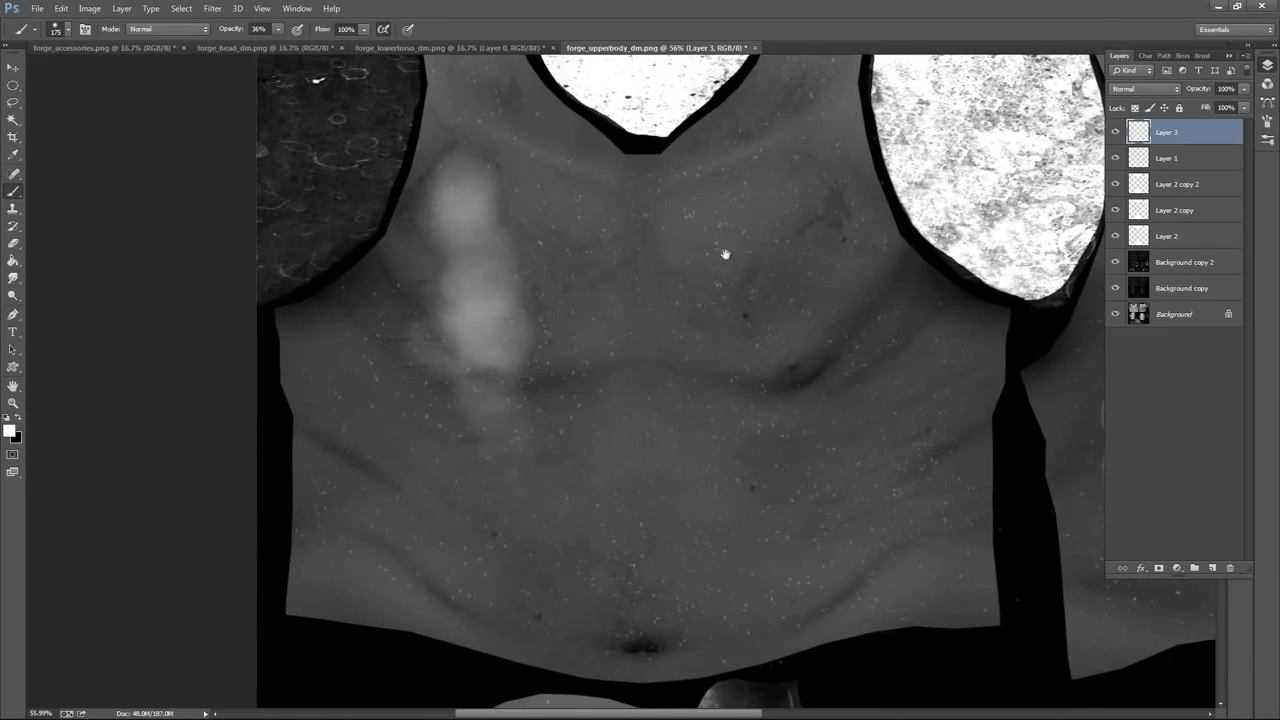
# Change Layer 3's blend mode to Overlay and build up the soft highlight on the chest with more strokes
pyautogui.click(1145, 89)
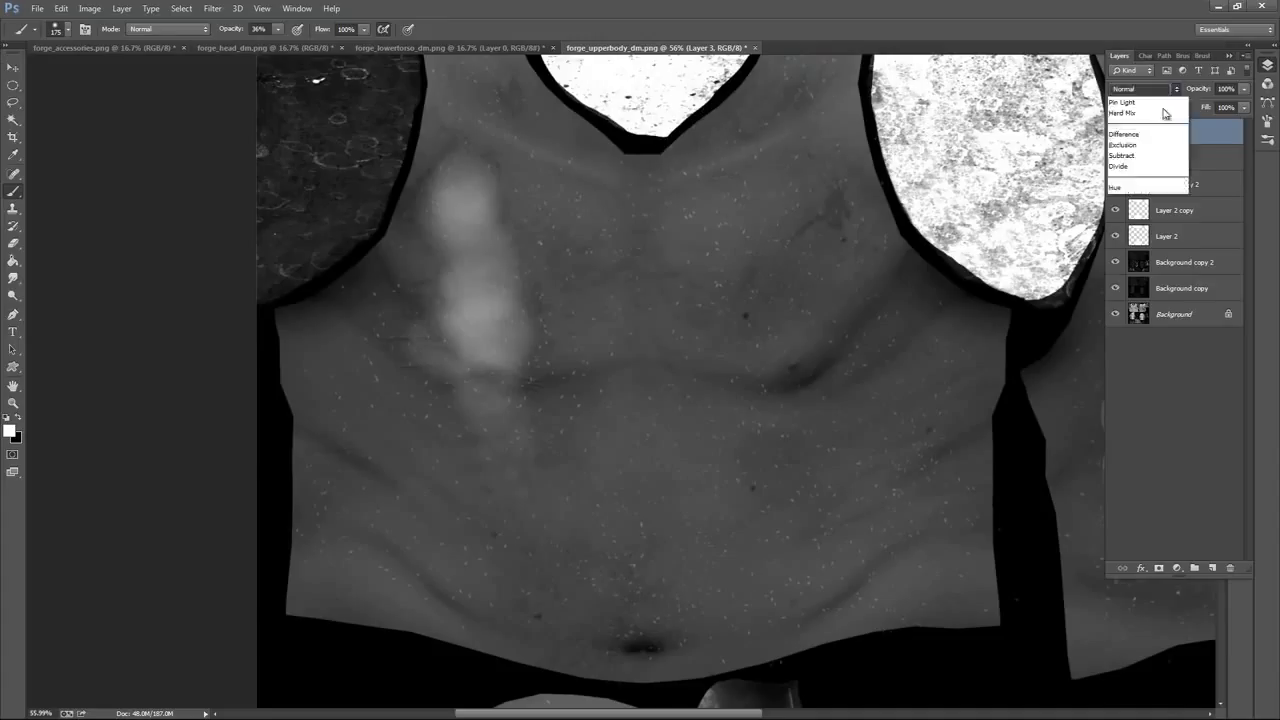
pyautogui.click(1125, 263)
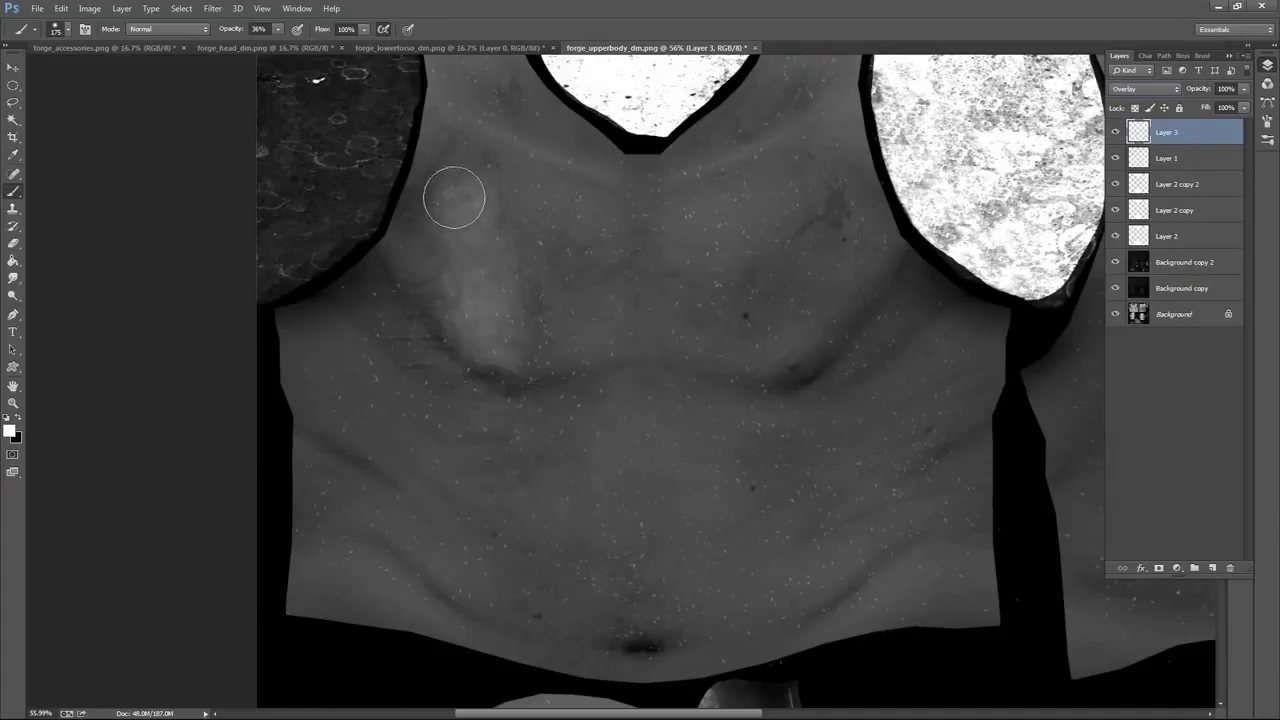
pyautogui.moveTo(454, 197)
pyautogui.mouseDown()
pyautogui.moveTo(474, 186)
pyautogui.moveTo(456, 206)
pyautogui.mouseUp()
pyautogui.moveTo(486, 258)
pyautogui.mouseDown()
pyautogui.moveTo(463, 365)
pyautogui.moveTo(497, 421)
pyautogui.moveTo(491, 449)
pyautogui.moveTo(500, 303)
pyautogui.moveTo(461, 174)
pyautogui.moveTo(515, 111)
pyautogui.mouseUp()
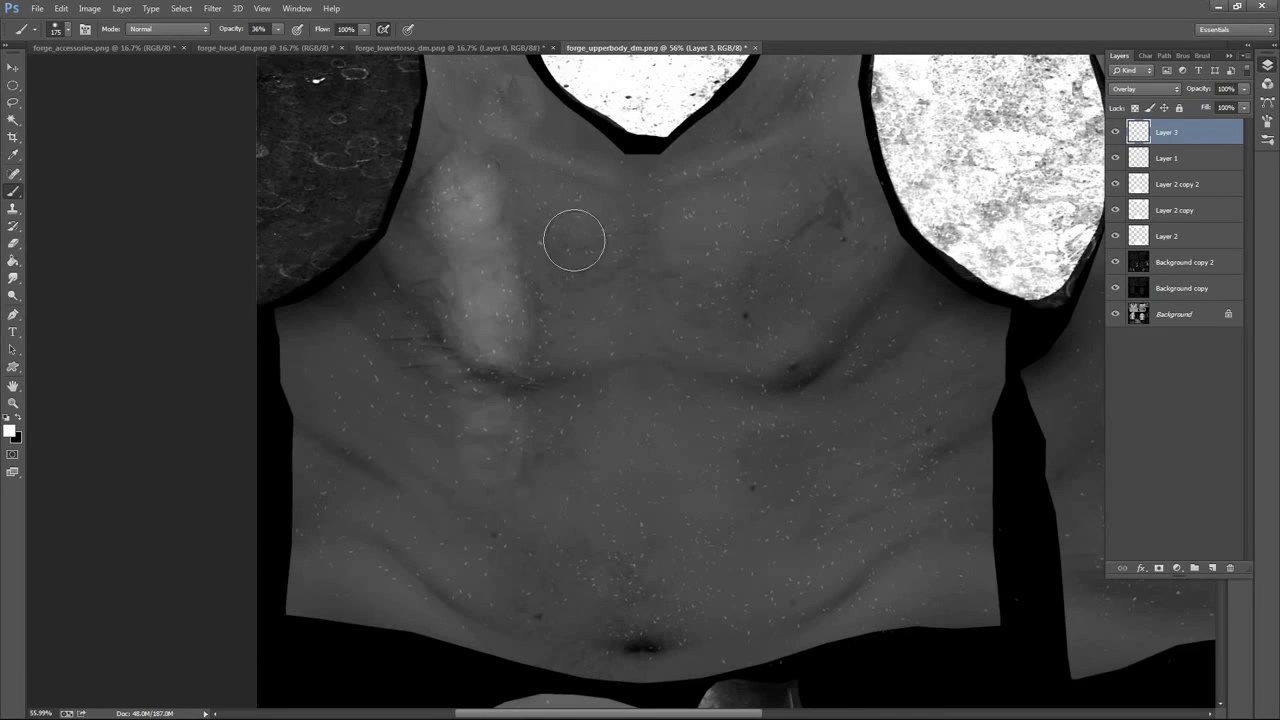
# Reduce the brush to 45 px and brighten the scar near the tattooed arm piece's lower edge on Layer 3
pyautogui.moveTo(773, 298); pyautogui.dragTo(757, 150)
pyautogui.moveTo(675, 480); pyautogui.dragTo(690, 200)
pyautogui.moveTo(686, 335)
pyautogui.mouseDown()
pyautogui.moveTo(701, 143)
pyautogui.moveTo(663, 364)
pyautogui.moveTo(656, 302)
pyautogui.mouseUp()
pyautogui.moveTo(575, 480)
pyautogui.mouseDown()
pyautogui.moveTo(563, 466)
pyautogui.moveTo(523, 509)
pyautogui.moveTo(560, 485)
pyautogui.mouseUp()
pyautogui.moveTo(892, 313); pyautogui.dragTo(754, 217)
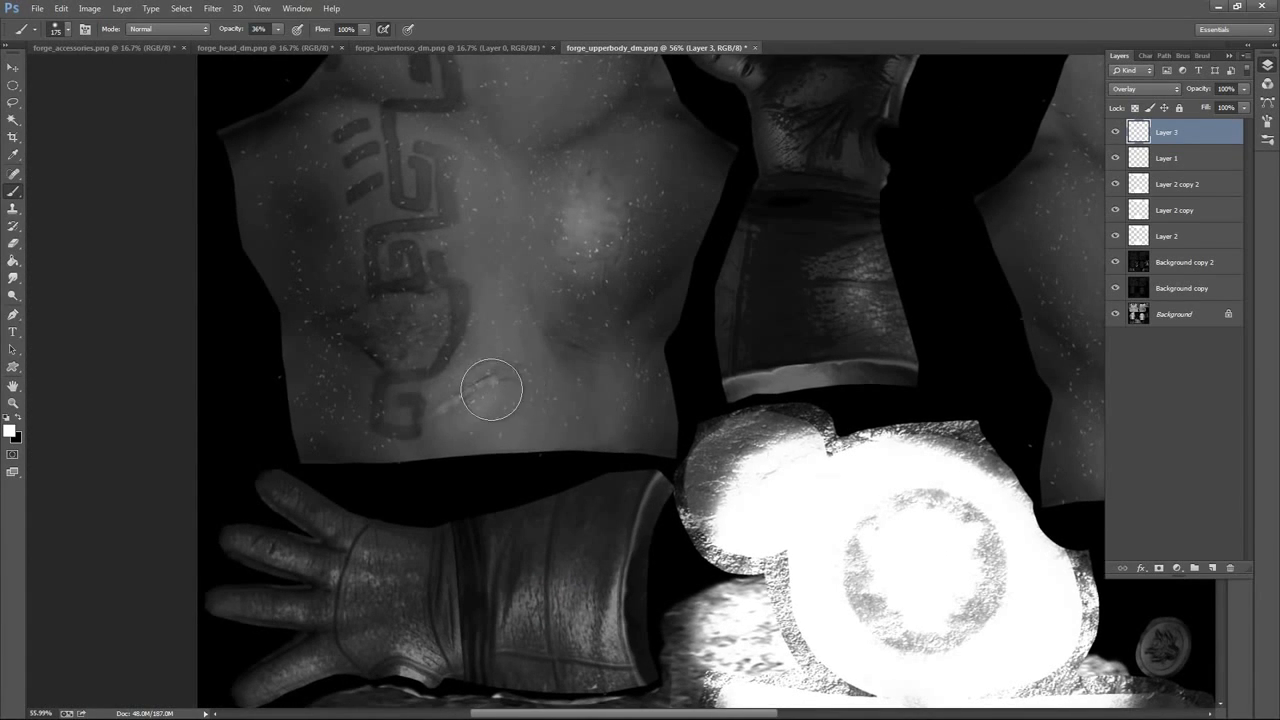
pyautogui.rightClick(502, 386)
pyautogui.moveTo(572, 403); pyautogui.dragTo(472, 390)
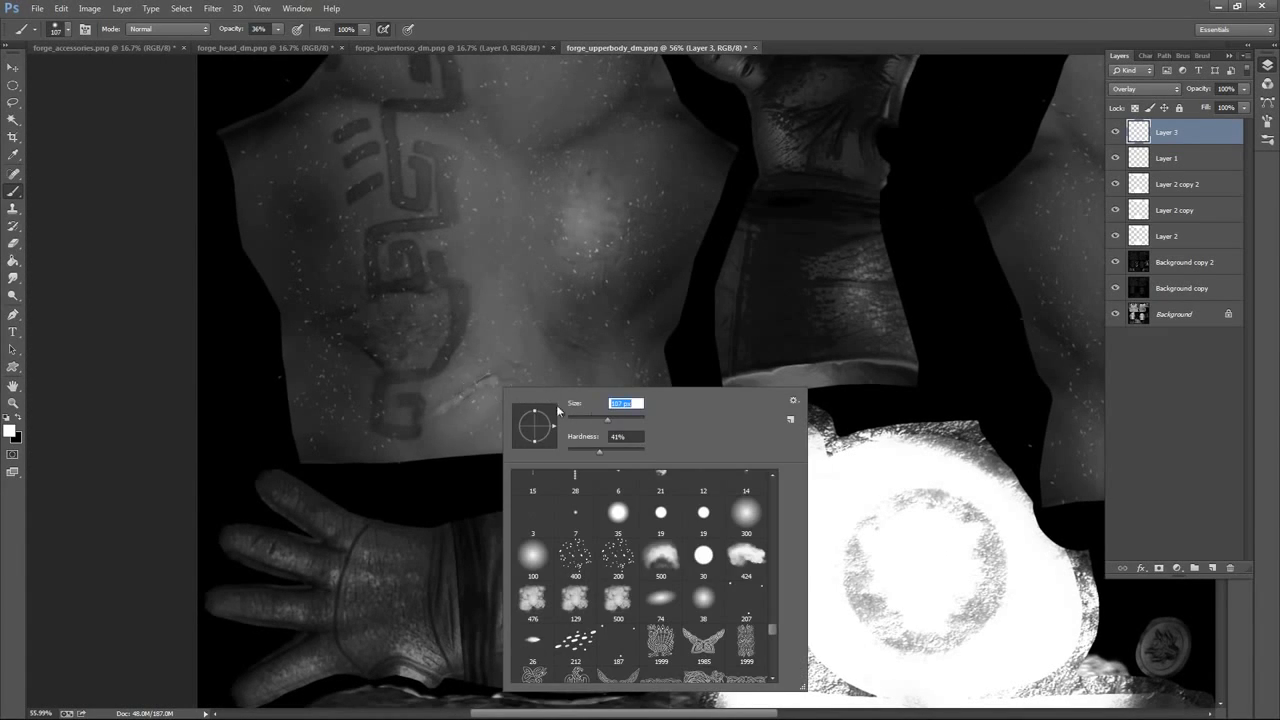
pyautogui.moveTo(588, 422); pyautogui.dragTo(584, 420)
pyautogui.moveTo(483, 381); pyautogui.dragTo(433, 410)
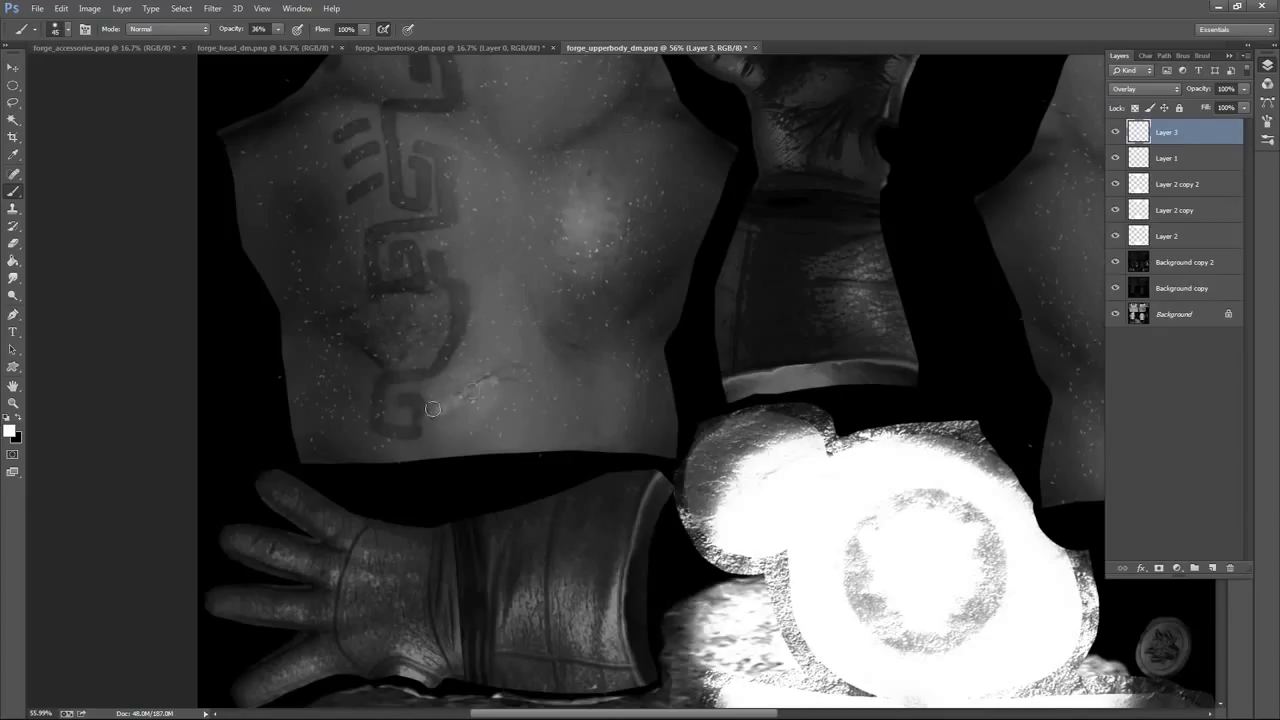
pyautogui.moveTo(972, 343); pyautogui.dragTo(804, 247)
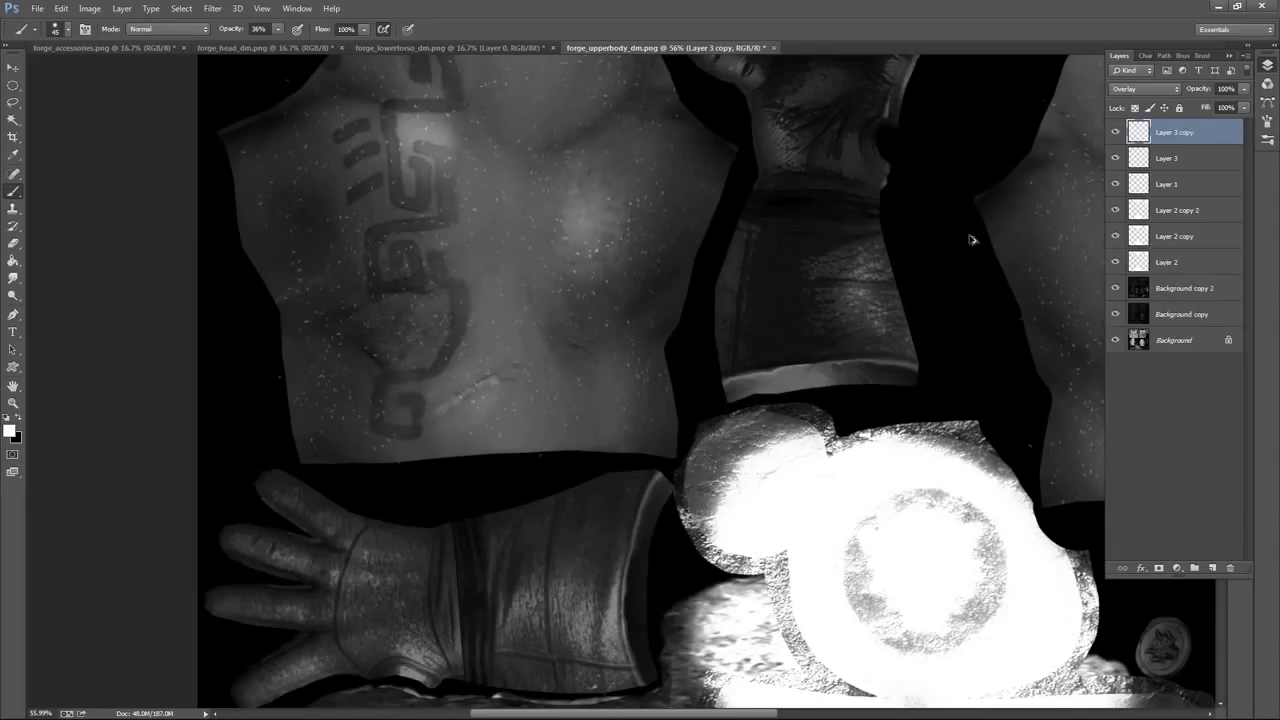
pyautogui.hotkey('ctrl', 'z')
# Compare the torso and arm pieces with the highlight layer hidden and shown, and inspect the whole upper body texture
pyautogui.moveTo(949, 306); pyautogui.dragTo(700, 256)
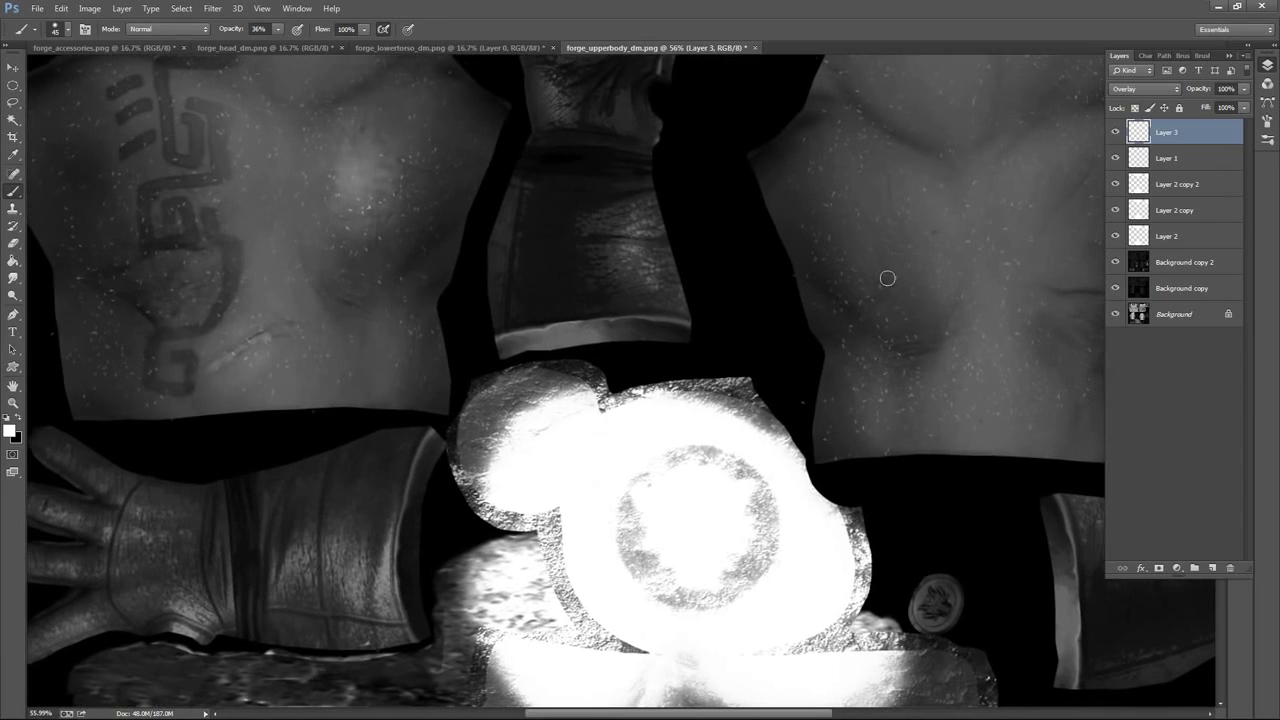
pyautogui.hotkey('ctrl', 'space')
pyautogui.moveTo(944, 251); pyautogui.dragTo(779, 569)
pyautogui.click(1116, 134)
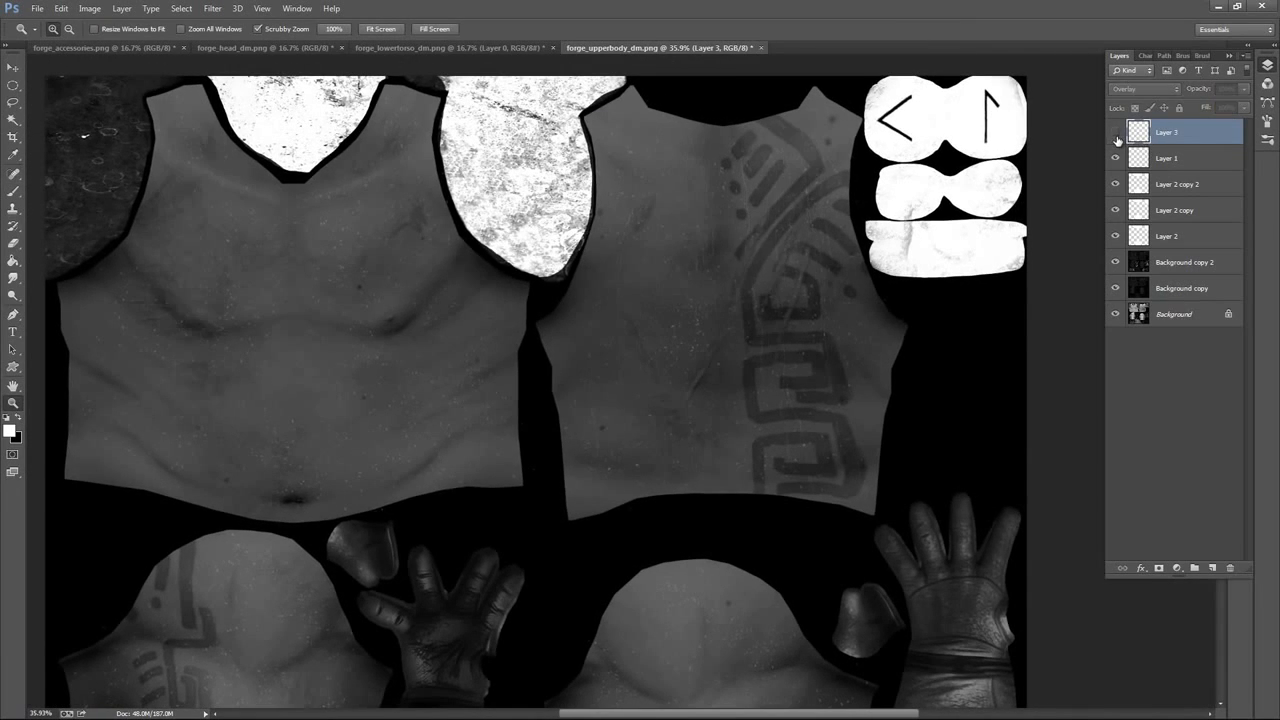
pyautogui.click(1116, 134)
pyautogui.click(1116, 134)
pyautogui.click(1116, 134)
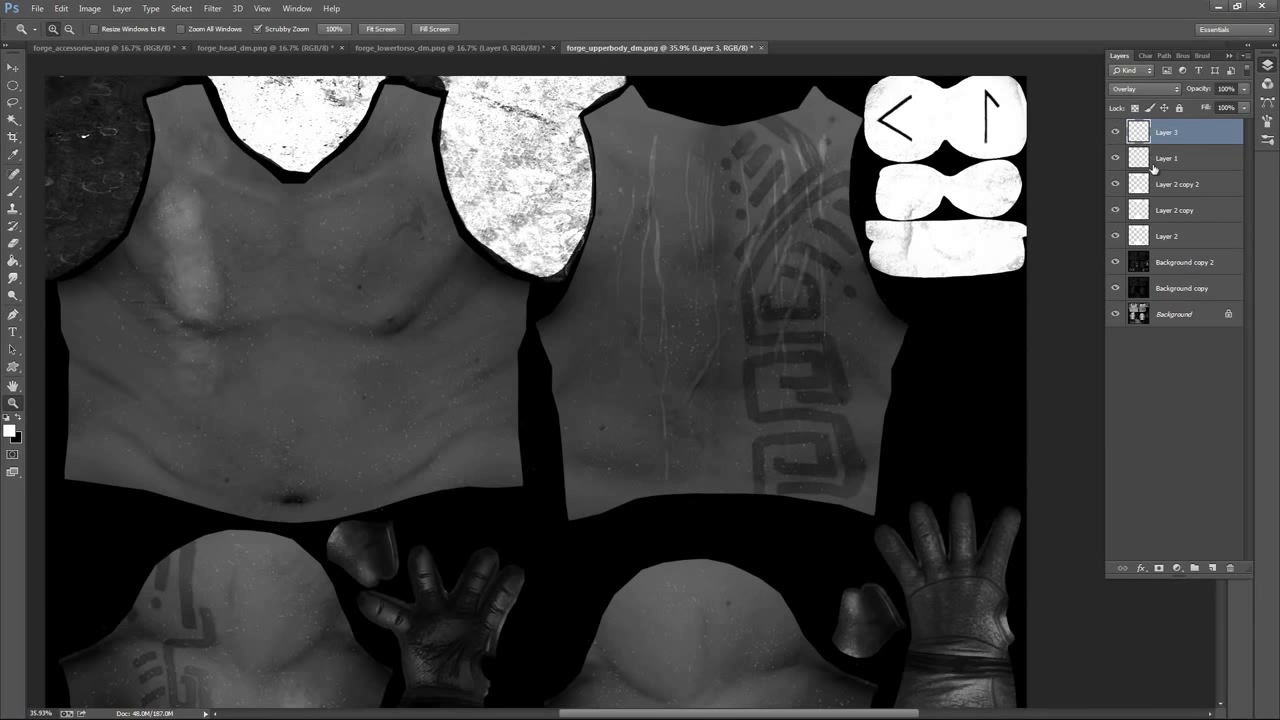
pyautogui.click(1117, 160)
pyautogui.moveTo(850, 438); pyautogui.dragTo(863, 351)
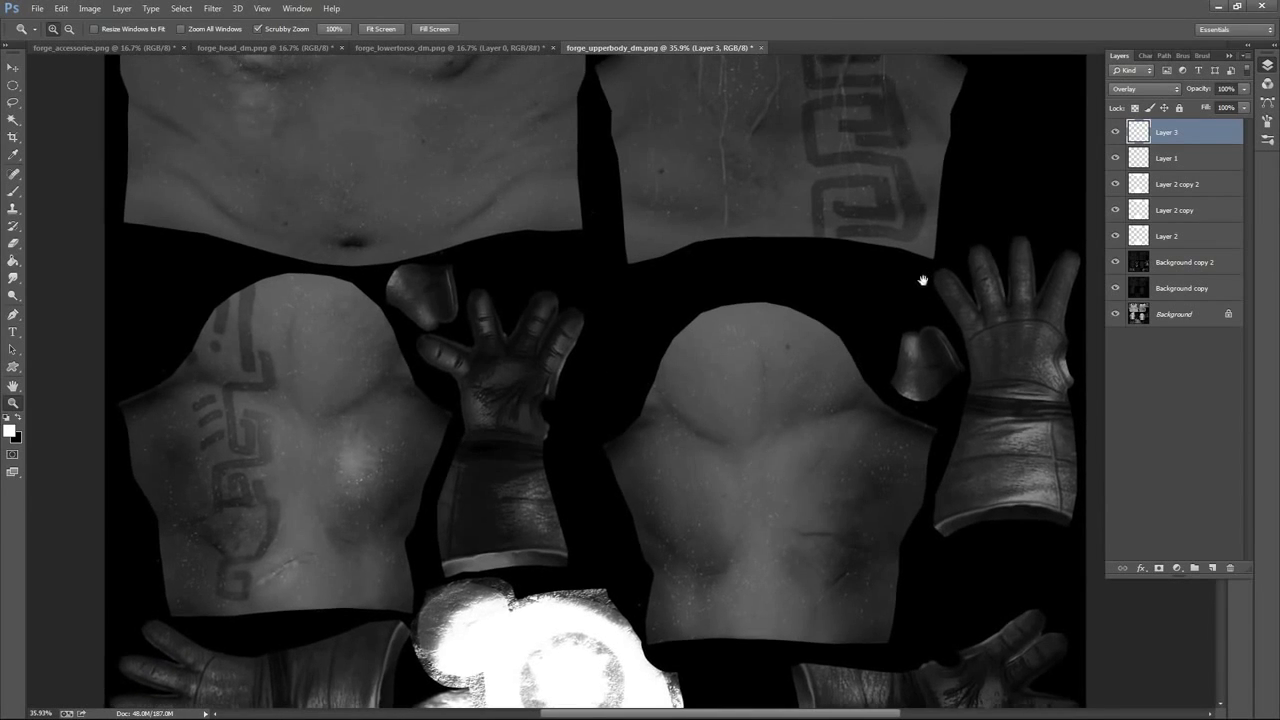
pyautogui.moveTo(848, 421); pyautogui.dragTo(954, 320)
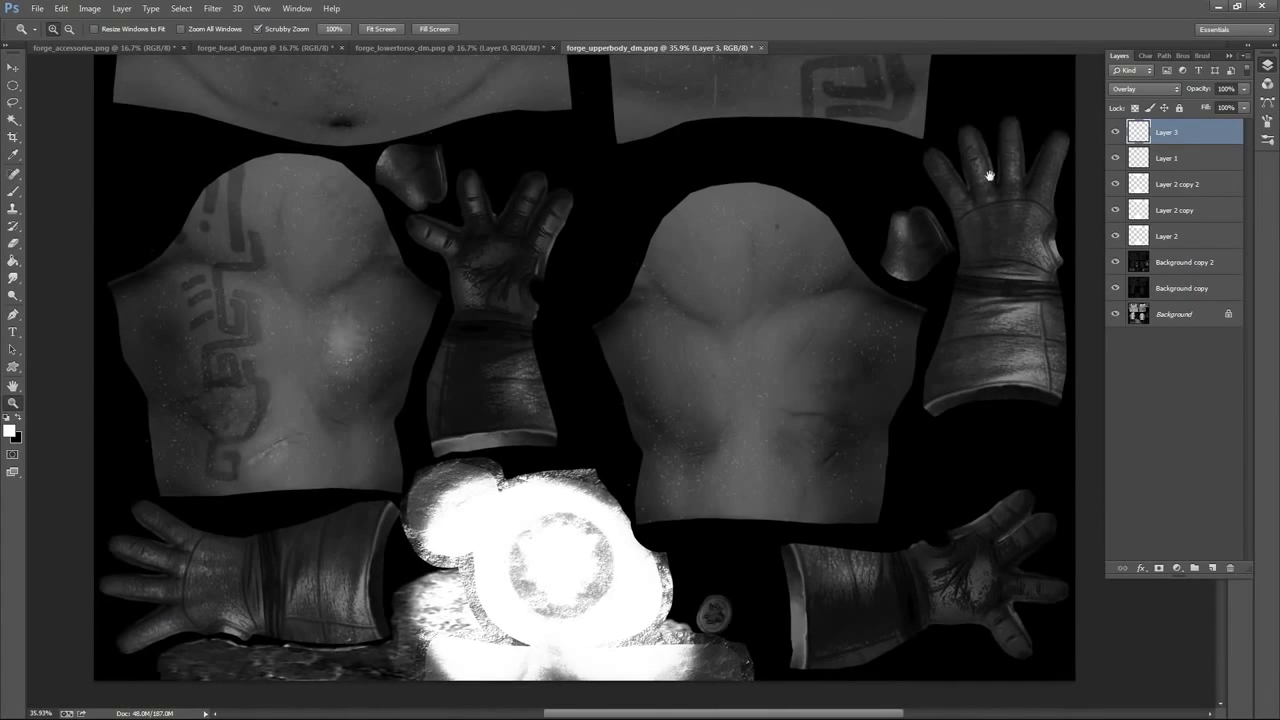
pyautogui.moveTo(958, 268); pyautogui.dragTo(911, 400)
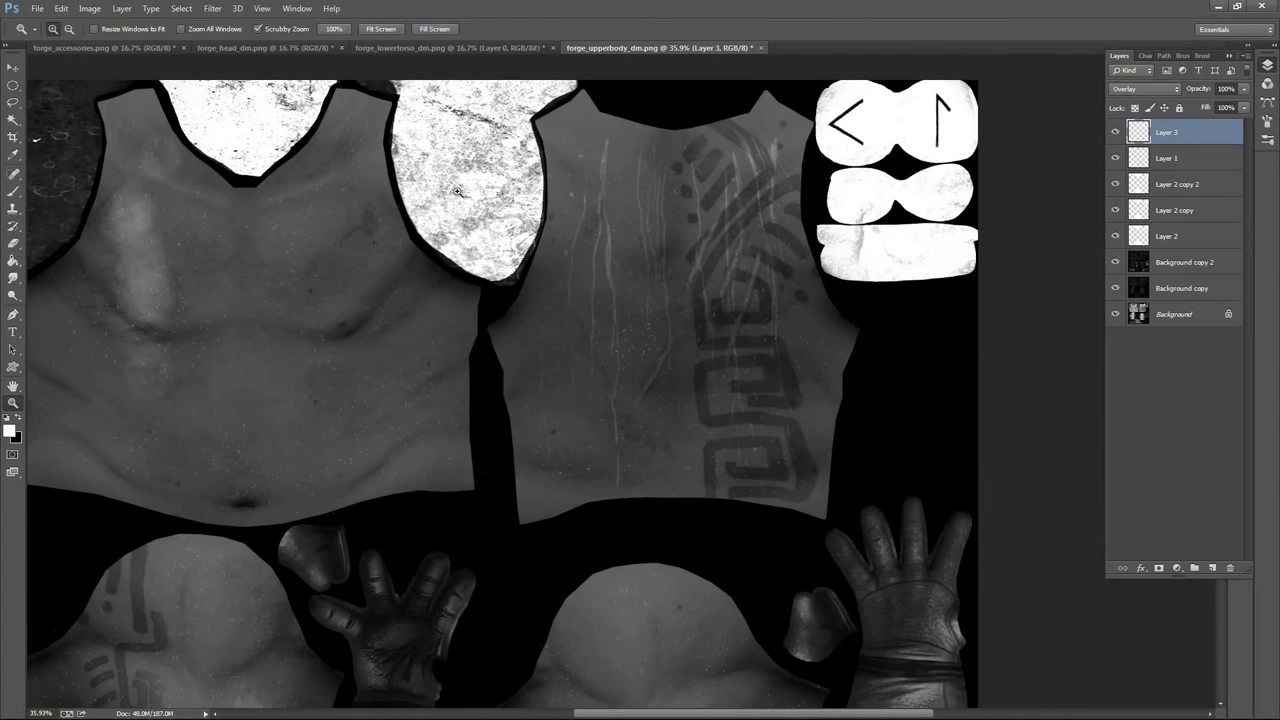
# Strengthen the diagonal streak along the crease near the back torso's lower centre with the Brush tool
pyautogui.click(15, 193)
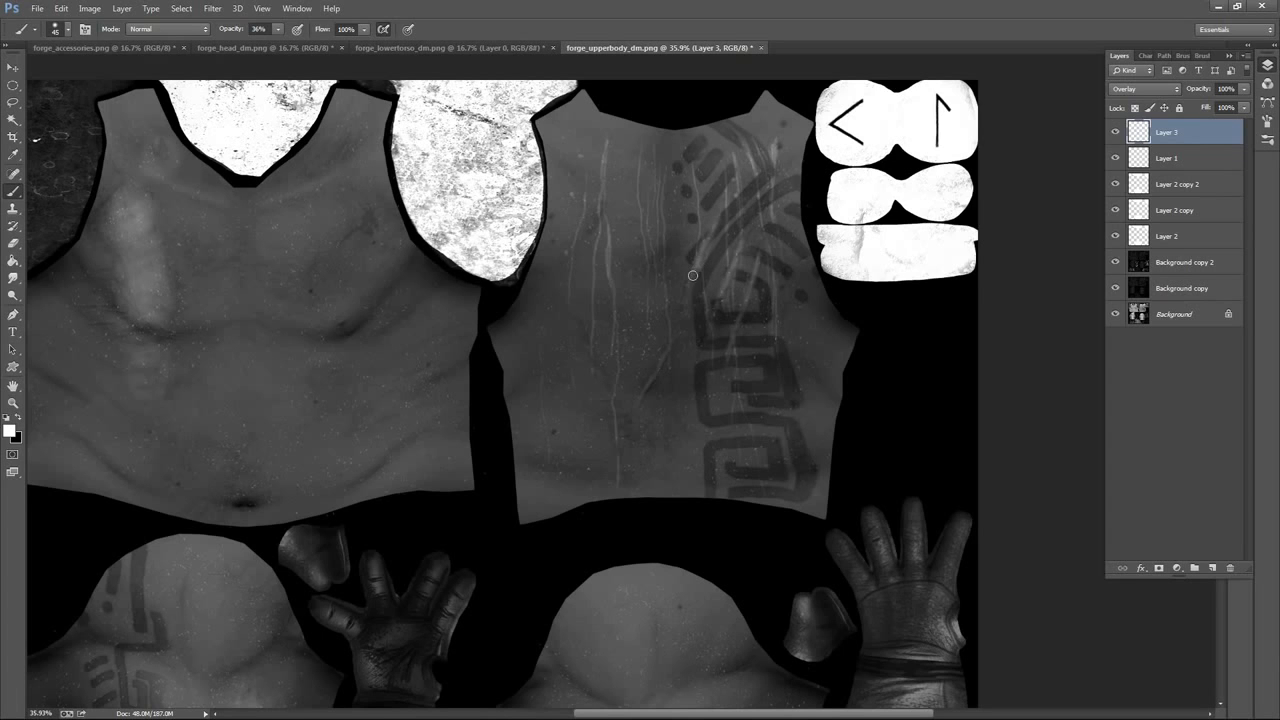
pyautogui.moveTo(796, 321); pyautogui.dragTo(800, 317)
pyautogui.moveTo(667, 361); pyautogui.dragTo(654, 384)
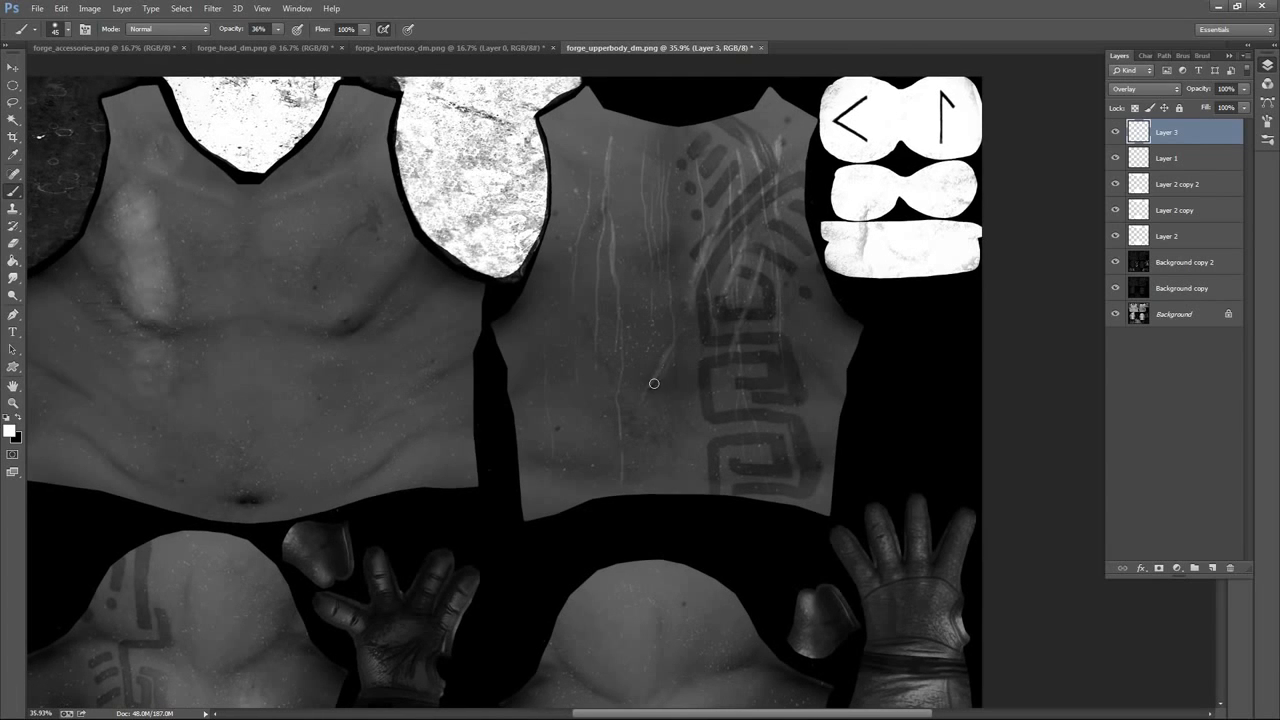
pyautogui.moveTo(810, 331); pyautogui.dragTo(846, 329)
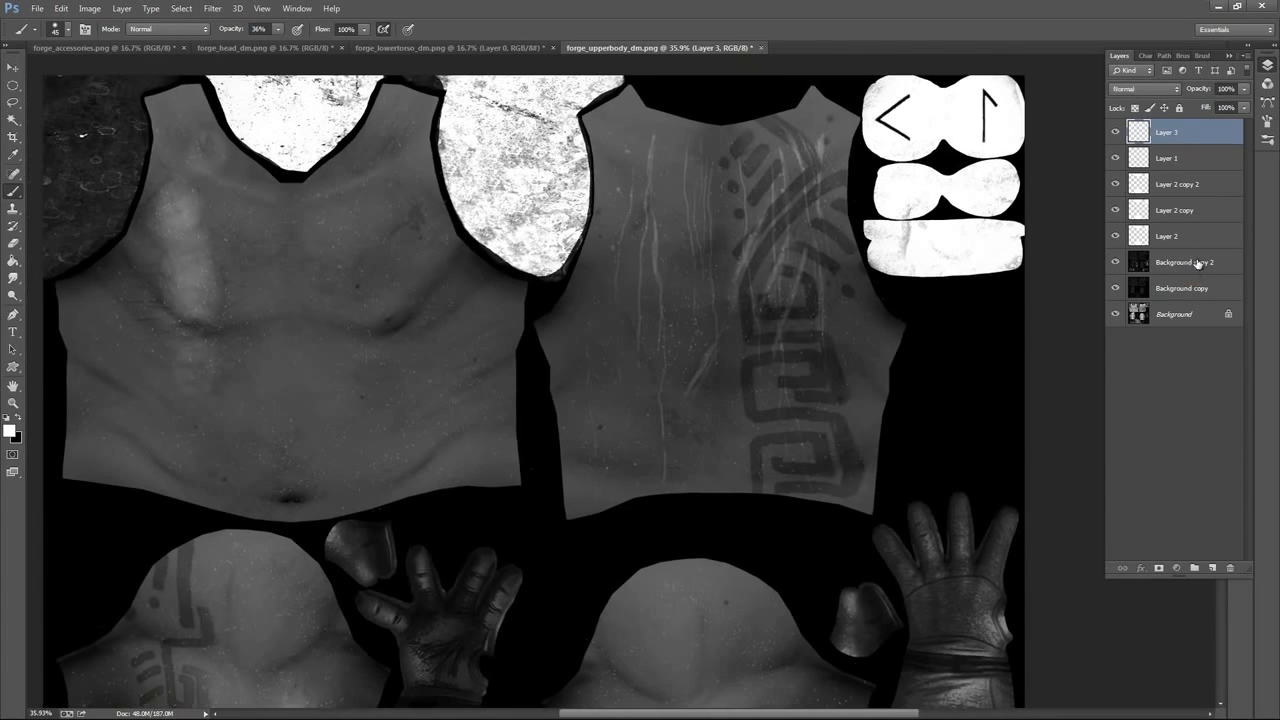
# Restore the Background copy 2 layer's opacity to 100% and duplicate Layer 3
pyautogui.click(1195, 264)
pyautogui.click(1245, 89)
pyautogui.moveTo(1214, 105); pyautogui.dragTo(1250, 106)
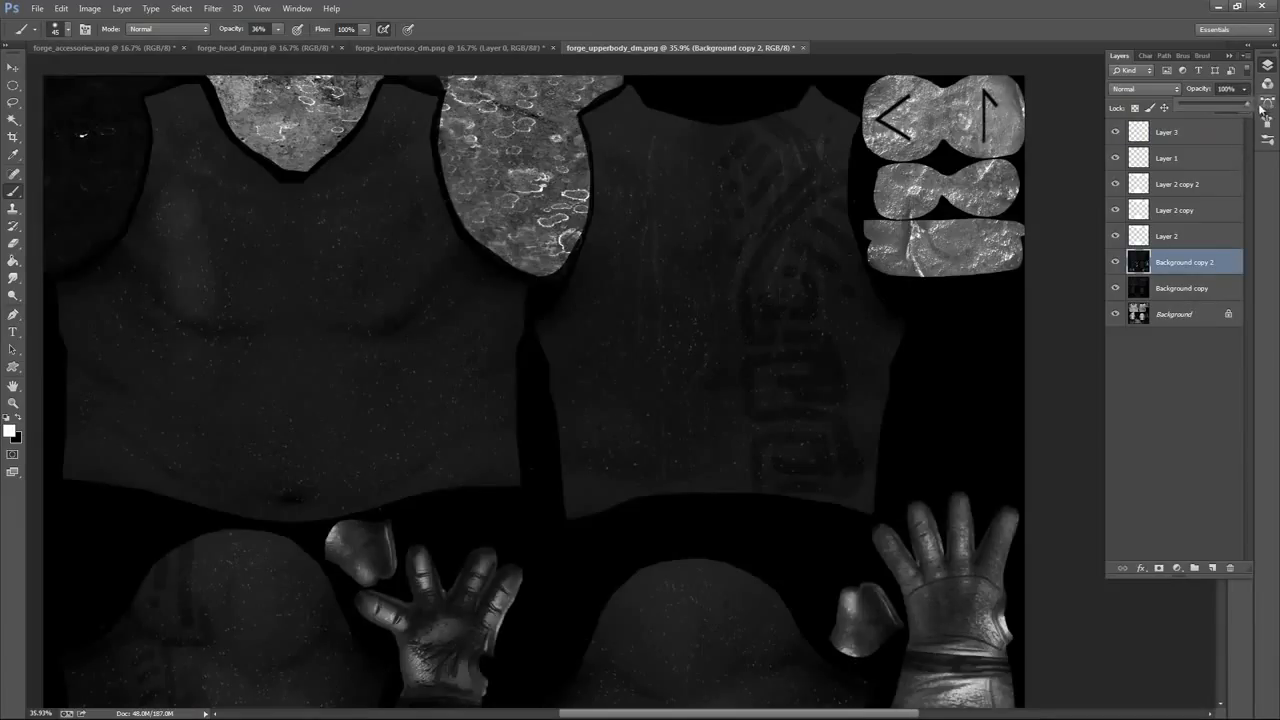
pyautogui.click(1200, 140)
pyautogui.moveTo(1203, 132); pyautogui.dragTo(1211, 567)
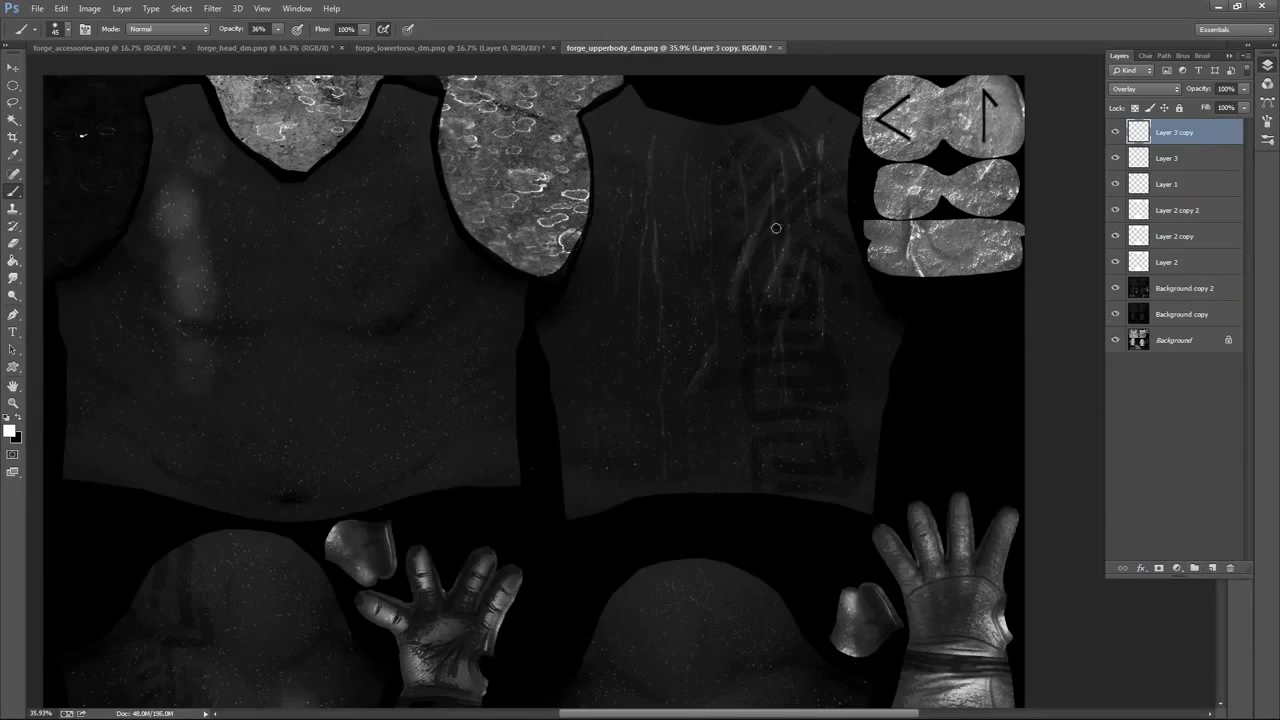
# Lower the Background copy 2 layer's opacity to 80%
pyautogui.moveTo(751, 286); pyautogui.dragTo(861, 284)
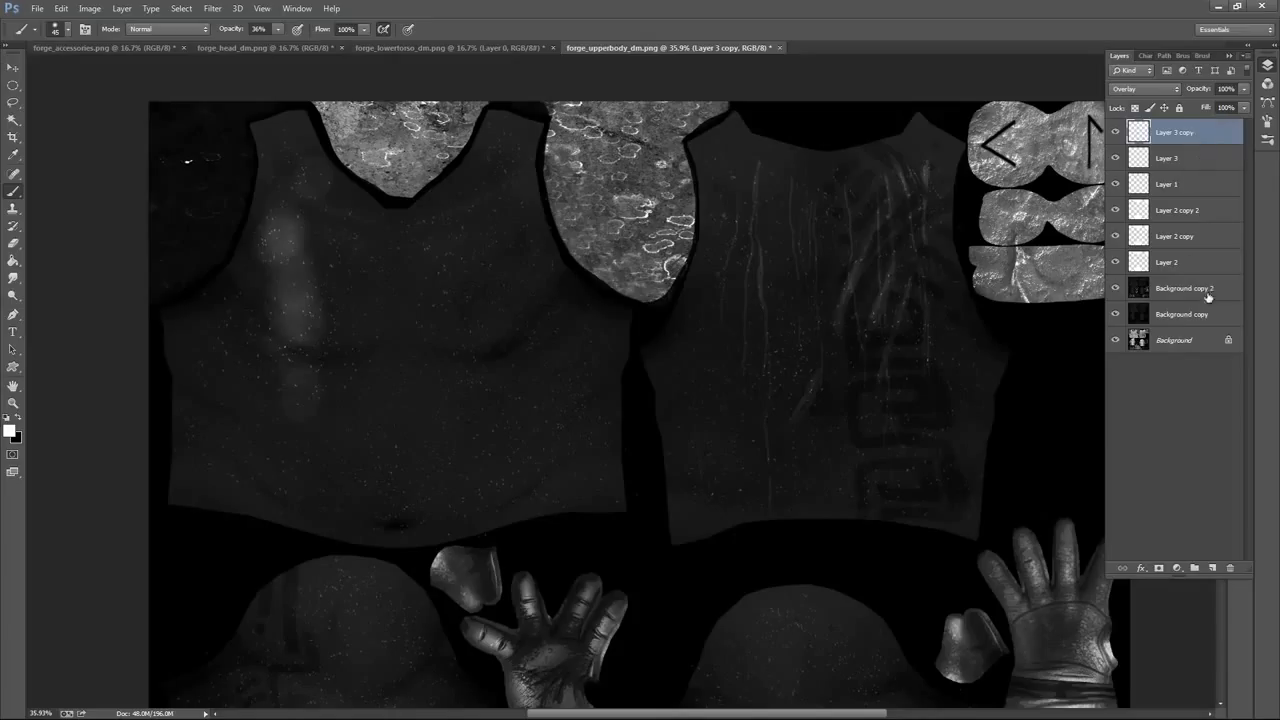
pyautogui.click(1208, 290)
pyautogui.click(1245, 90)
pyautogui.moveTo(1242, 107); pyautogui.dragTo(1228, 106)
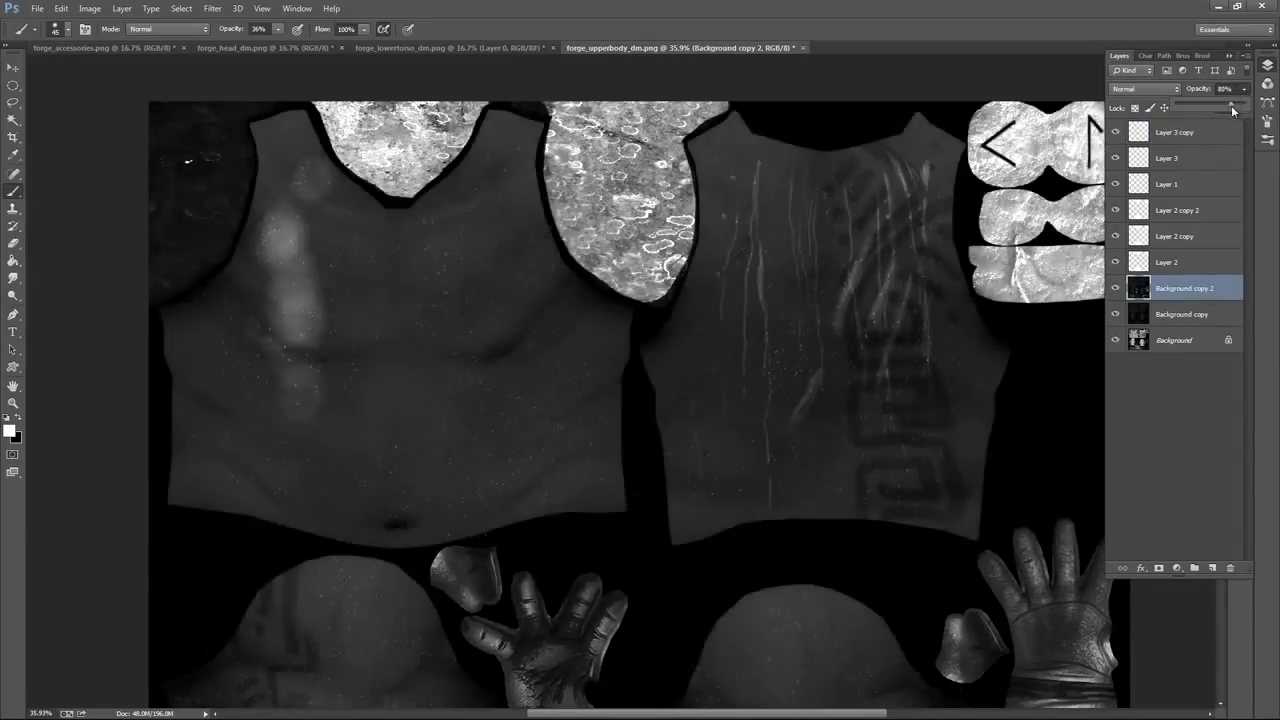
# Paint a thin, faint vertical streak down the front torso's chest on the Layer 3 copy layer with a size 15 brush
pyautogui.moveTo(707, 299); pyautogui.dragTo(843, 291)
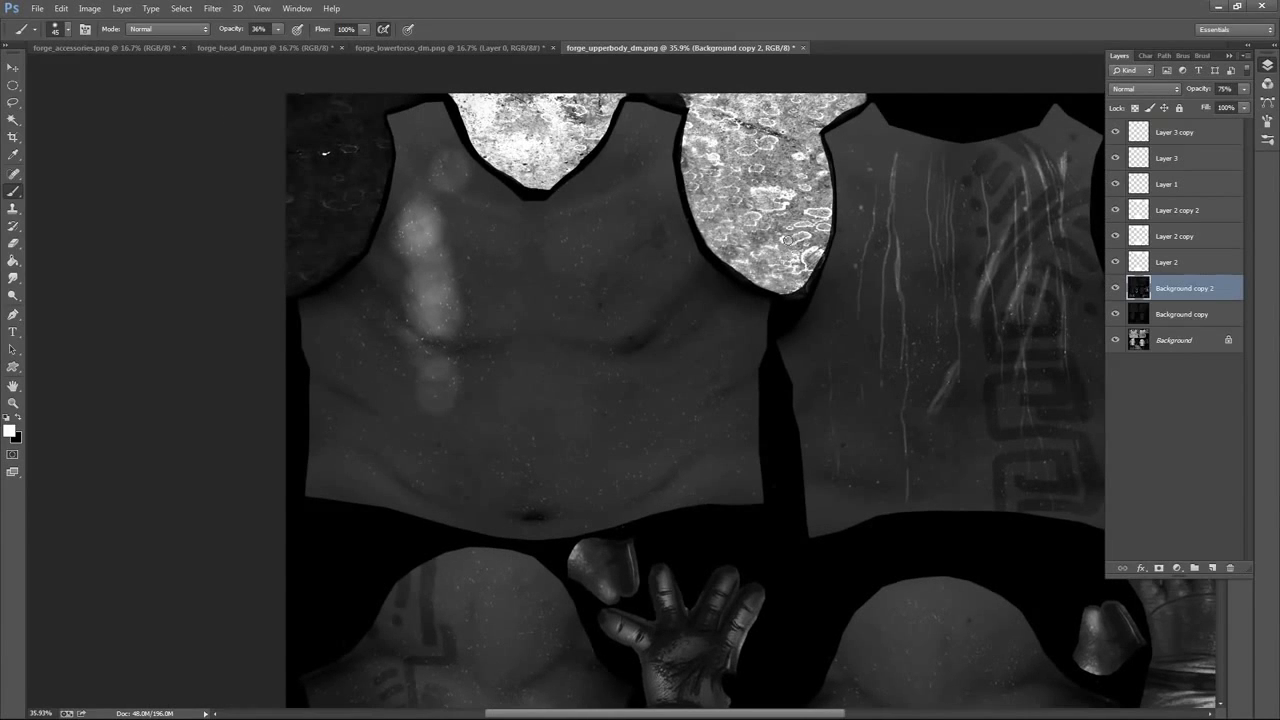
pyautogui.click(1200, 133)
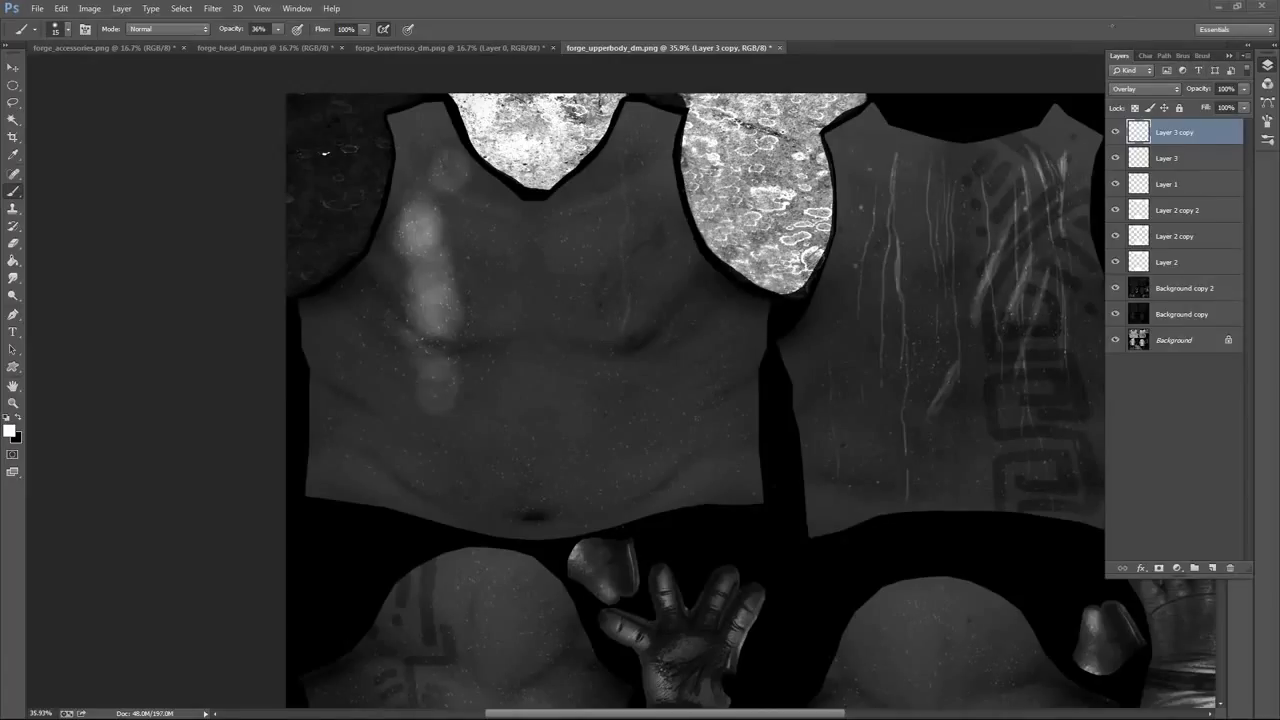
pyautogui.moveTo(942, 210); pyautogui.dragTo(787, 202)
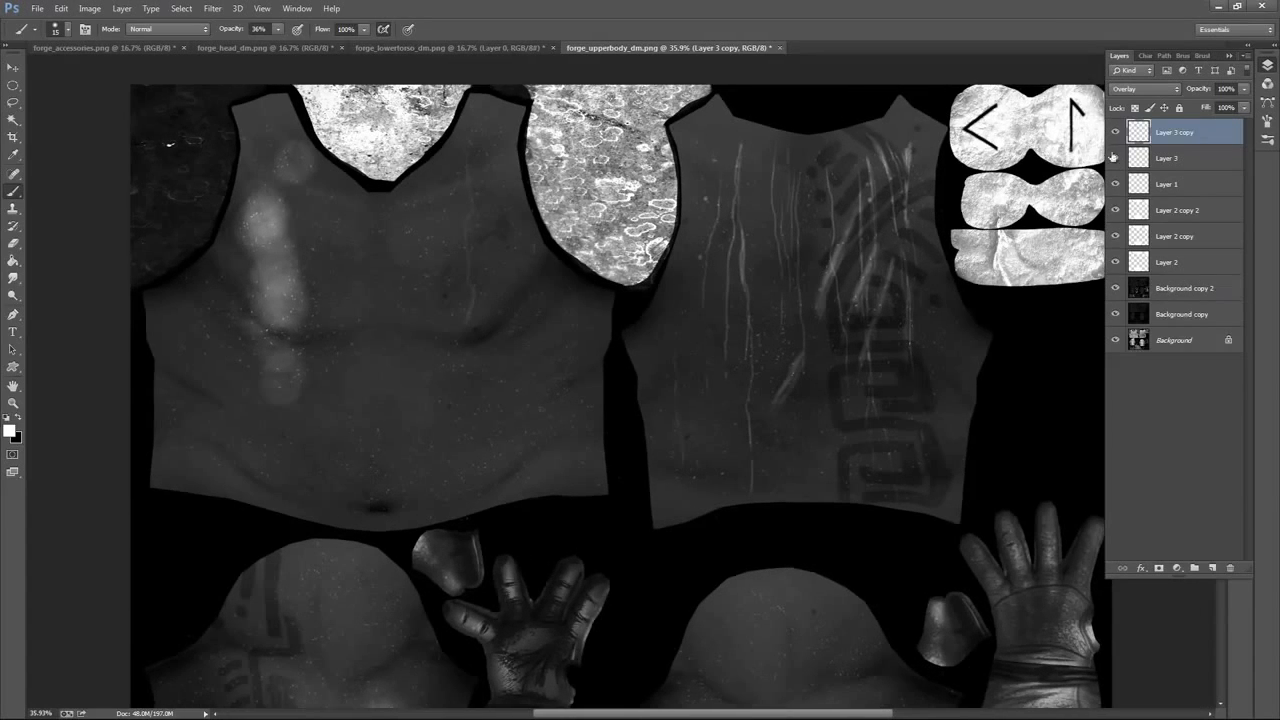
# Set the Background copy 2 layer's opacity to 100% and stamp all visible layers into a new layer above Layer 3 copy
pyautogui.click(1202, 294)
pyautogui.moveTo(1245, 107); pyautogui.dragTo(1256, 110)
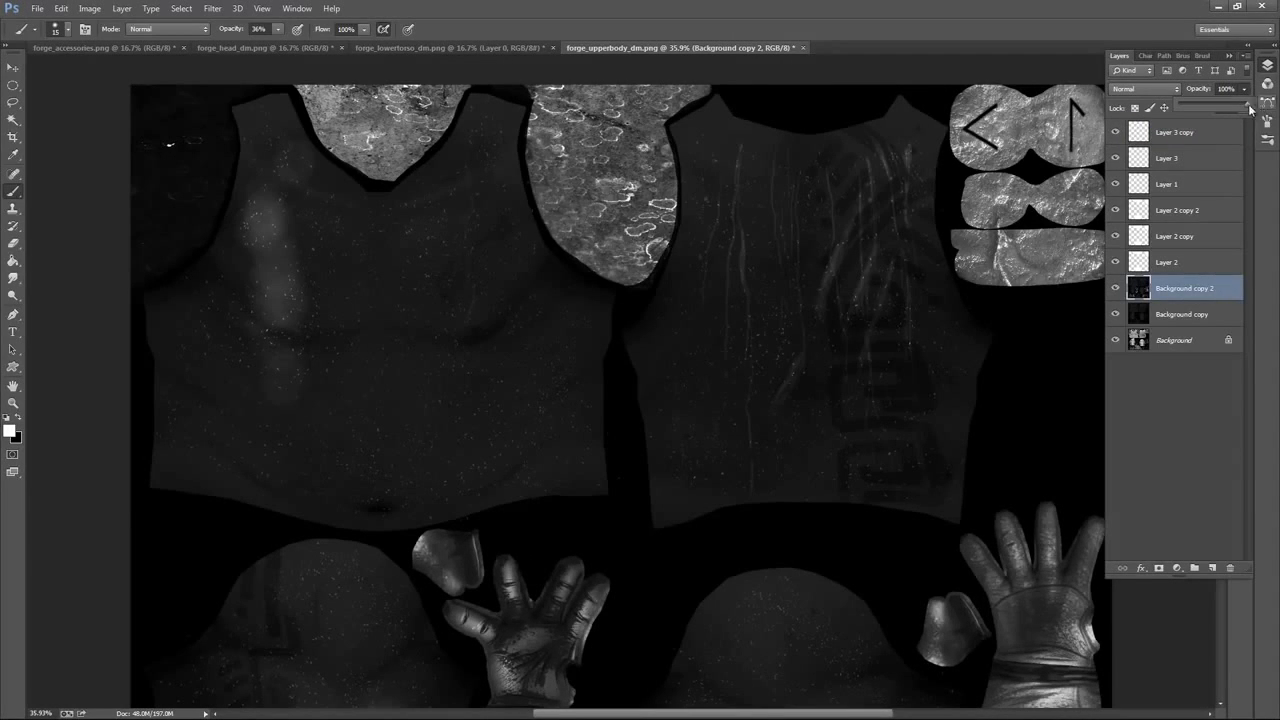
pyautogui.click(1182, 137)
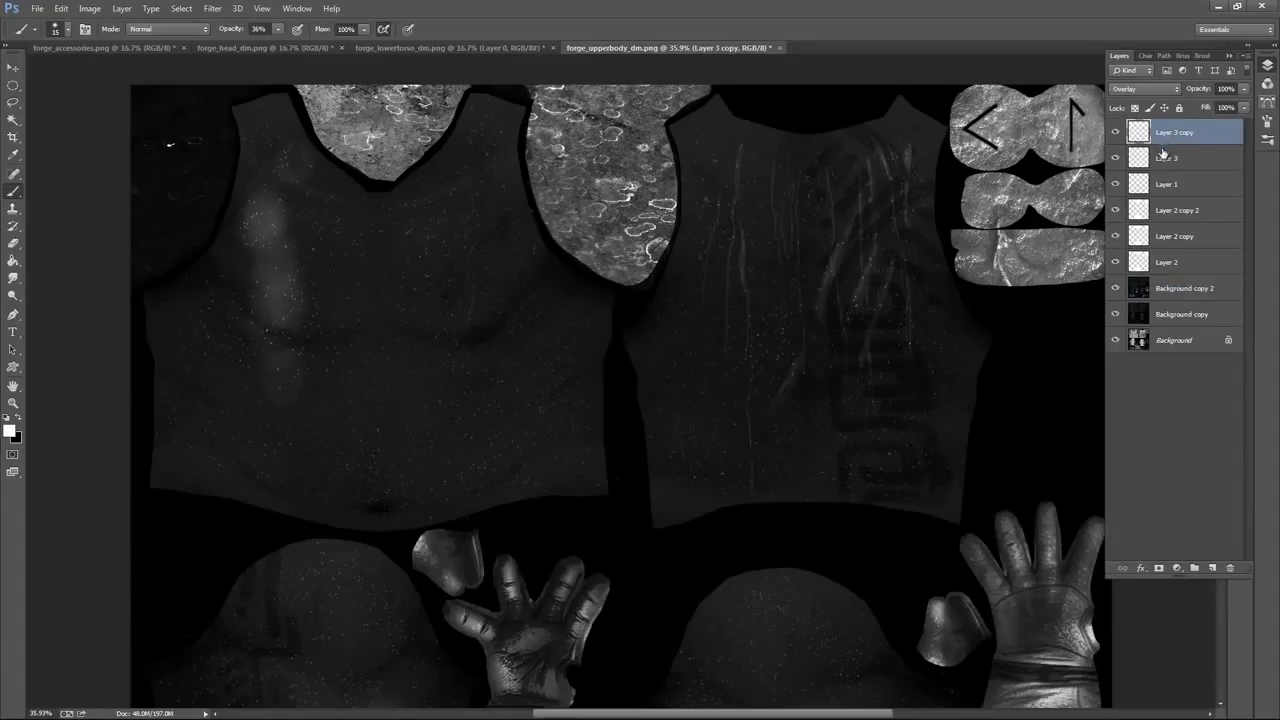
pyautogui.hotkey('ctrl', 'shift', 'alt', 'e')
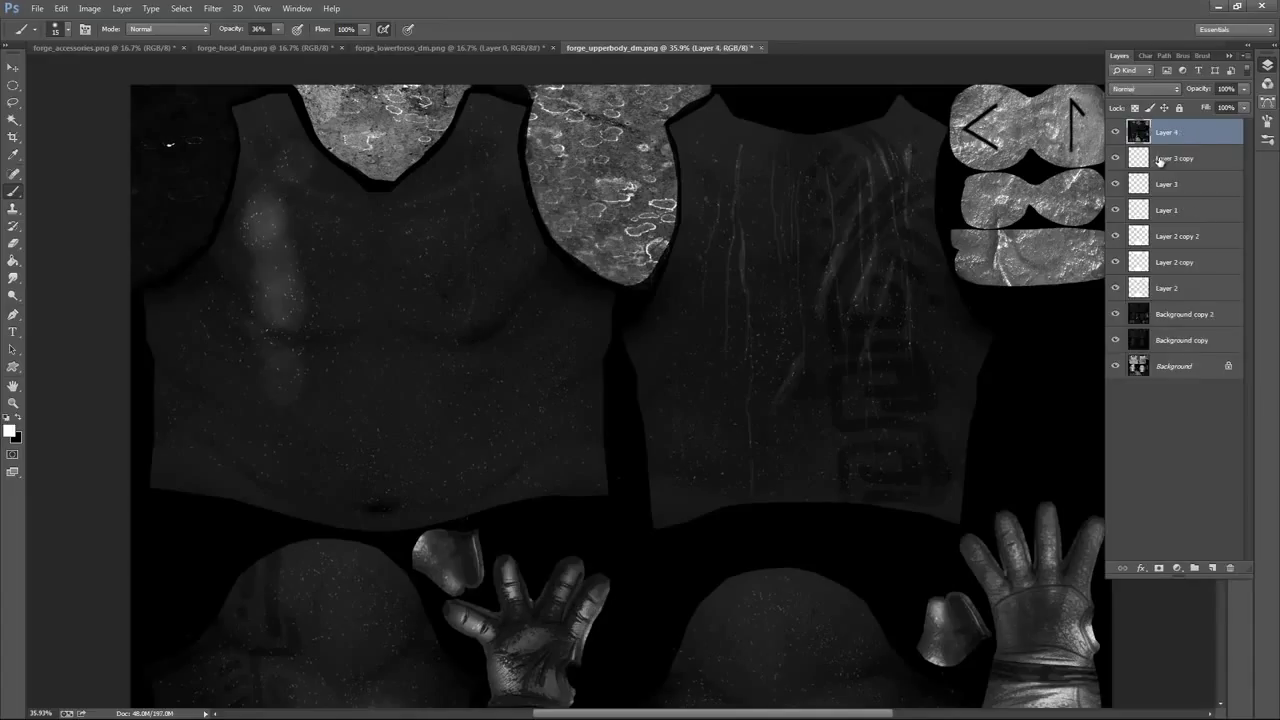
# Brighten the merged layer with Levels, setting the midtone input to 0.93 and the white input to 190
pyautogui.click(121, 8)
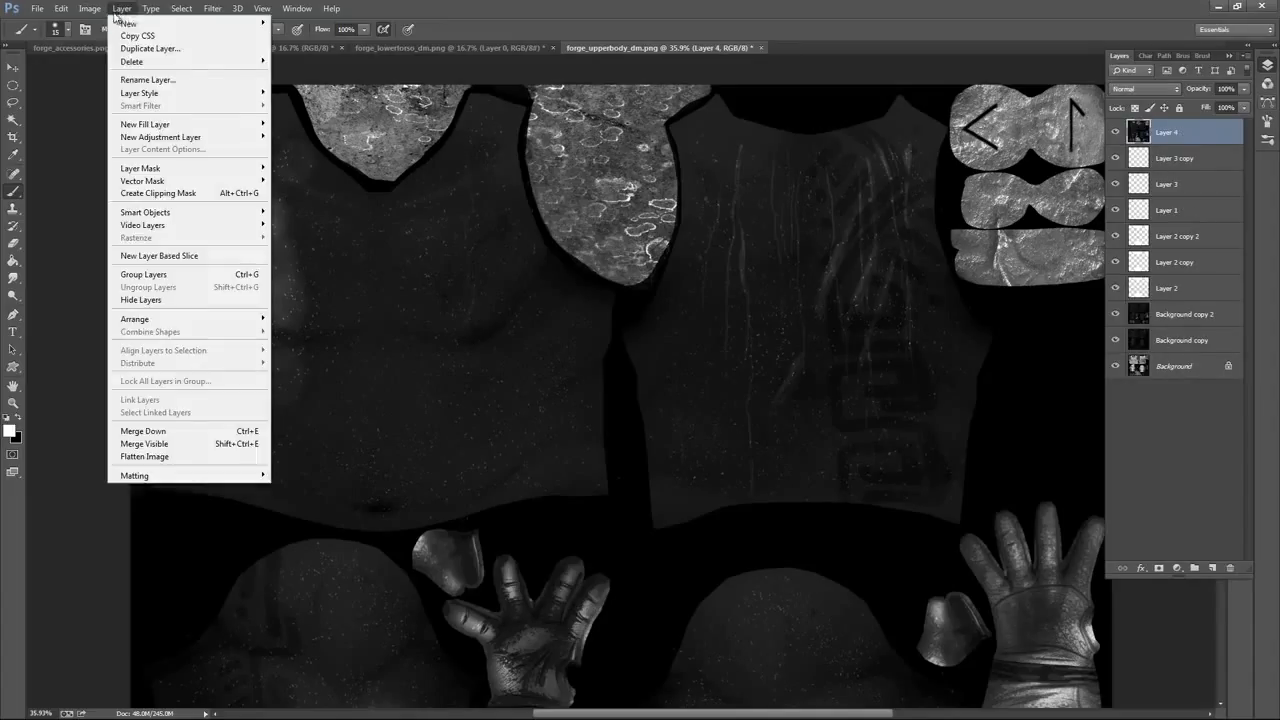
pyautogui.moveTo(90, 8)
pyautogui.moveTo(215, 42)
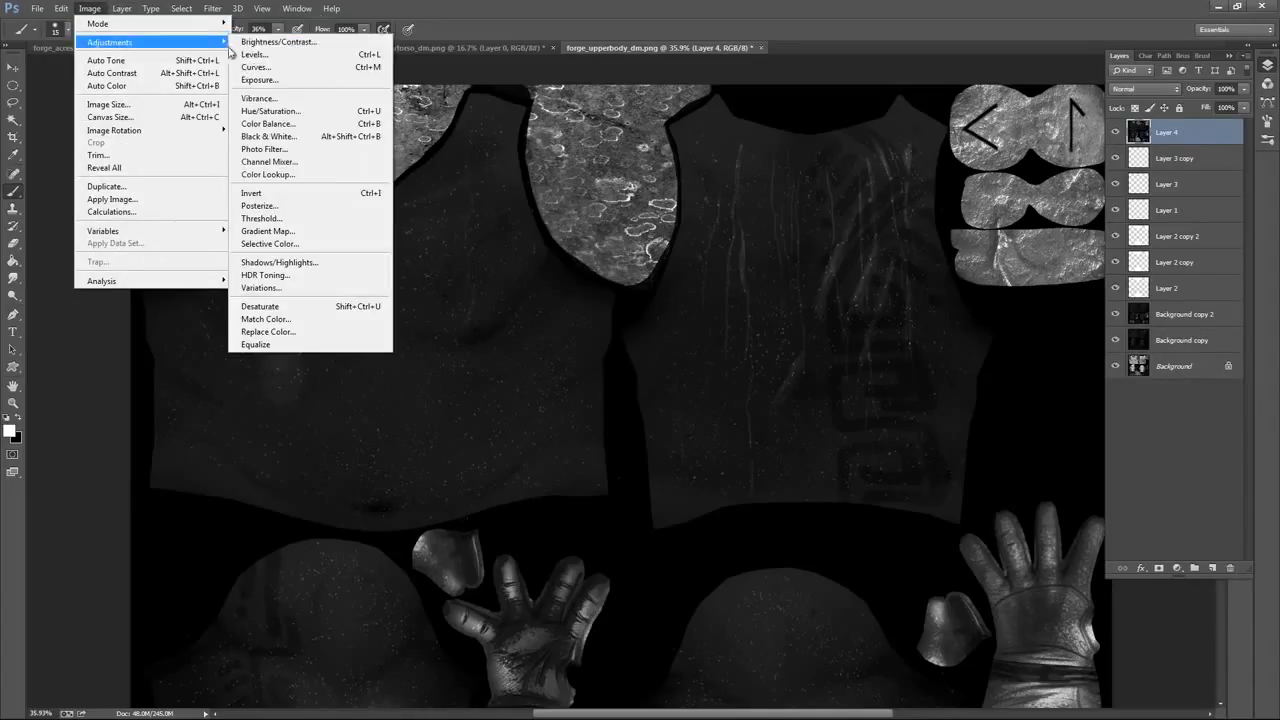
pyautogui.click(283, 56)
pyautogui.moveTo(900, 308); pyautogui.dragTo(910, 310)
pyautogui.moveTo(815, 309); pyautogui.dragTo(815, 310)
pyautogui.moveTo(906, 309); pyautogui.dragTo(897, 313)
pyautogui.moveTo(985, 308); pyautogui.dragTo(942, 312)
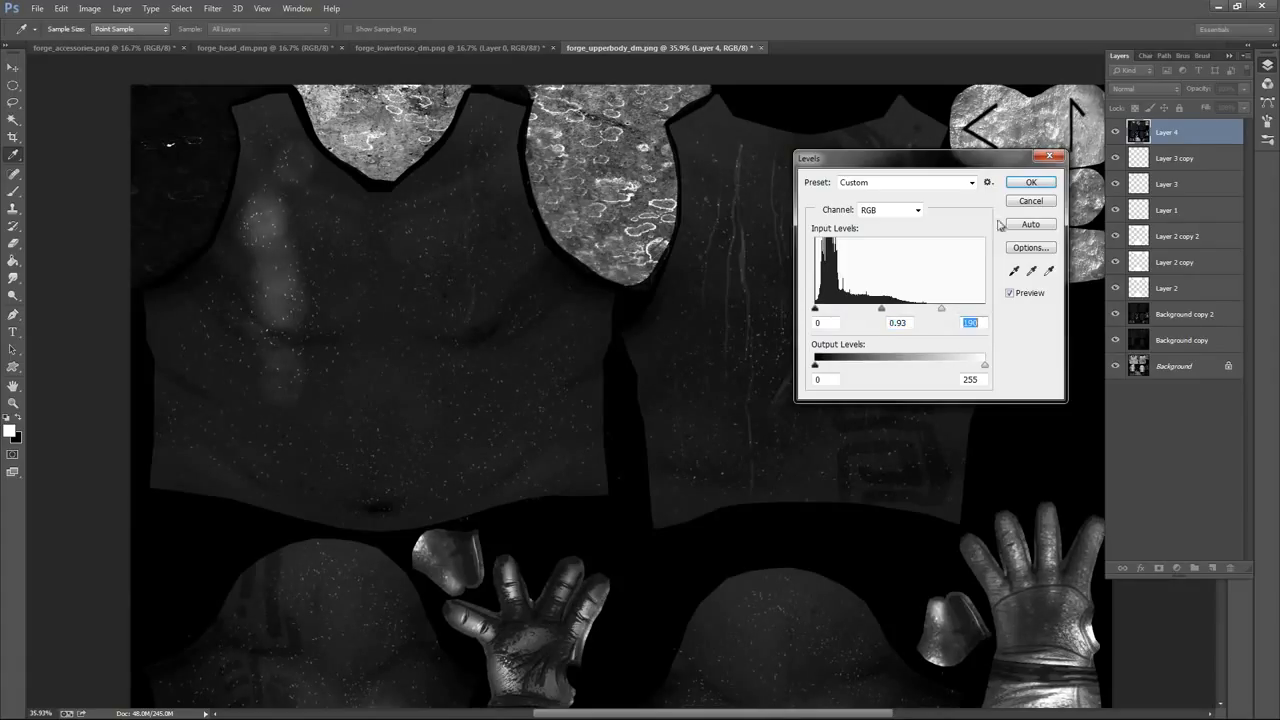
pyautogui.click(1030, 183)
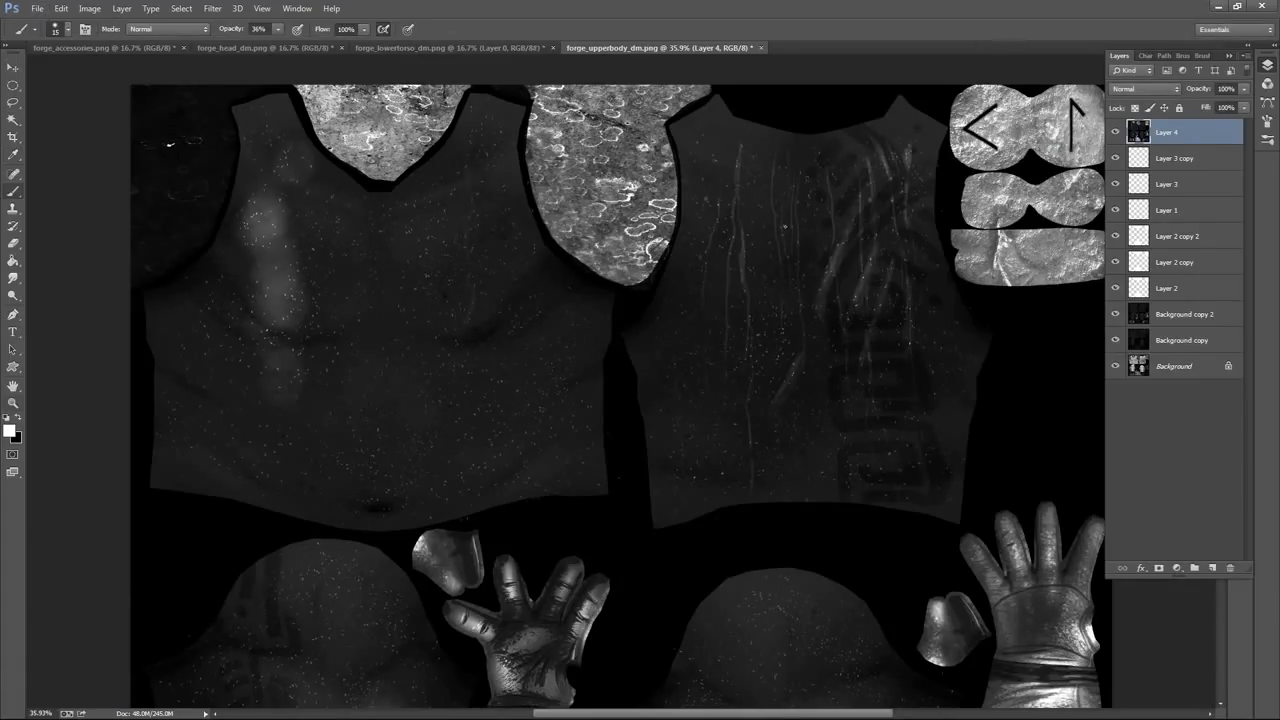
# Begin saving the upper body texture under a new name in the Textures folder, choosing PNG as the file format
pyautogui.press('z')
pyautogui.moveTo(854, 254); pyautogui.dragTo(833, 250)
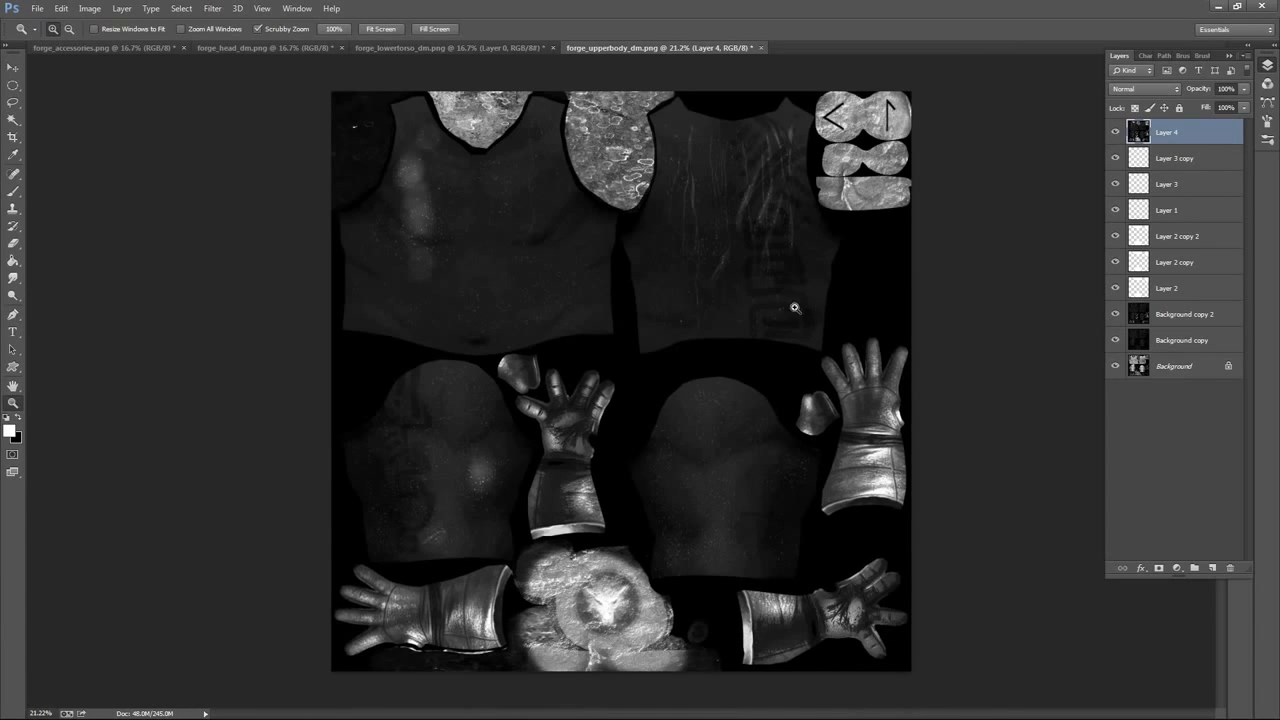
pyautogui.moveTo(794, 308); pyautogui.dragTo(803, 314)
pyautogui.moveTo(794, 374); pyautogui.dragTo(808, 444)
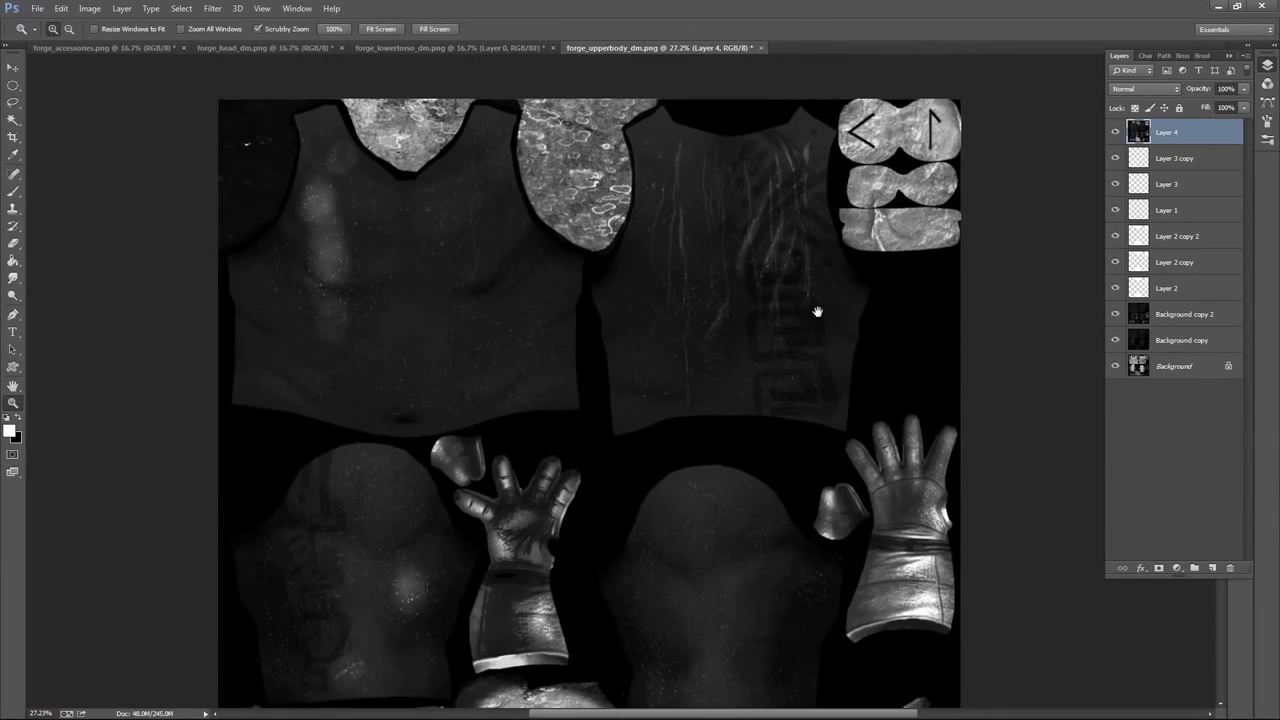
pyautogui.moveTo(817, 312); pyautogui.dragTo(817, 297)
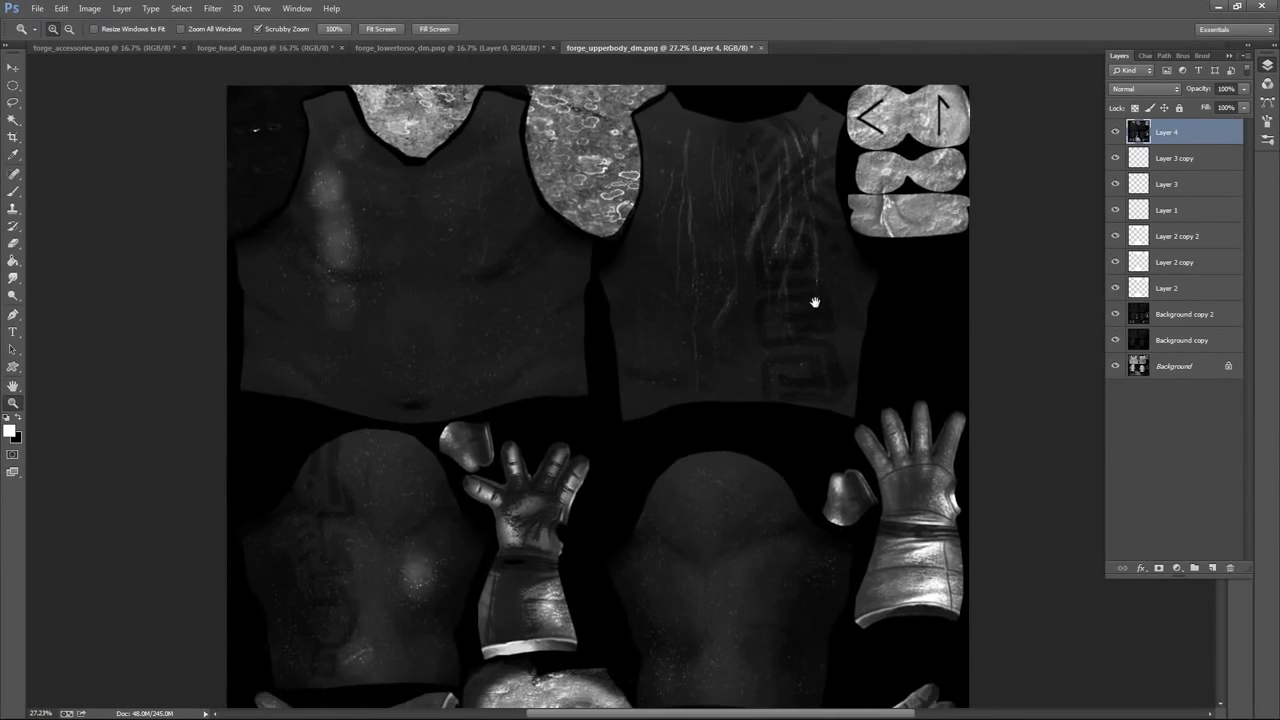
pyautogui.click(37, 8)
pyautogui.click(85, 171)
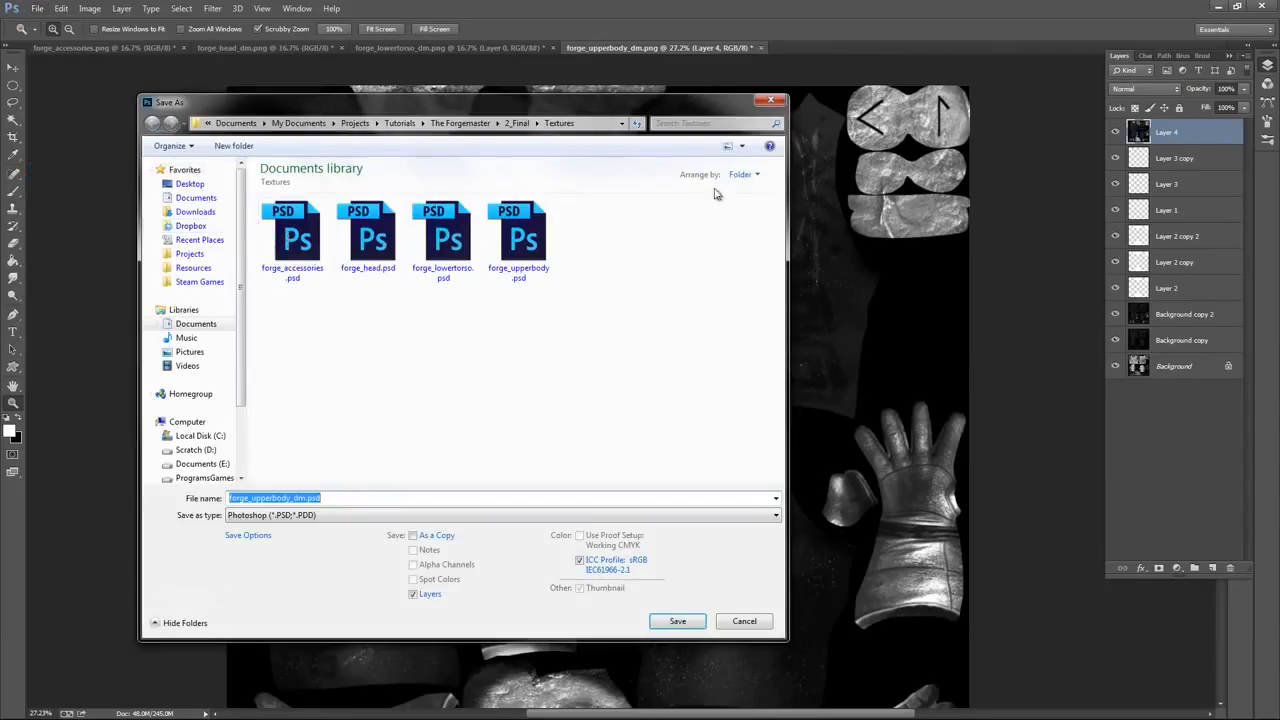
pyautogui.moveTo(690, 115); pyautogui.dragTo(728, 109)
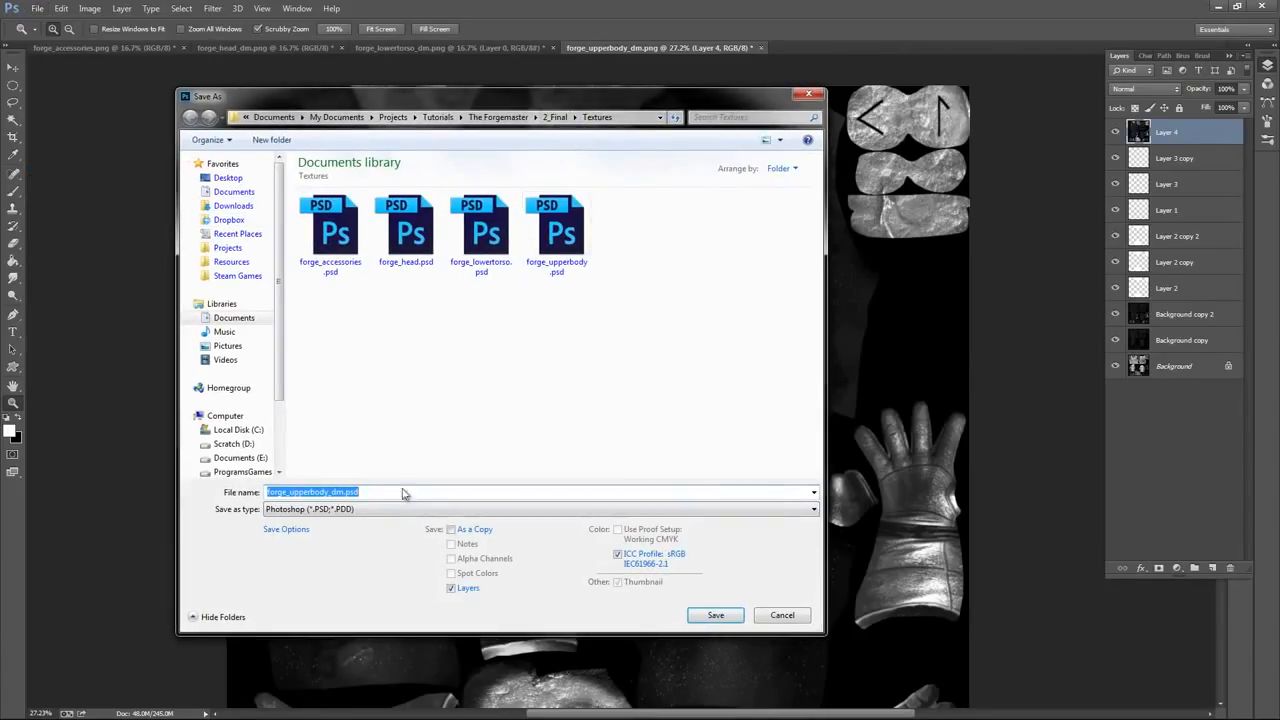
pyautogui.click(372, 511)
pyautogui.click(300, 436)
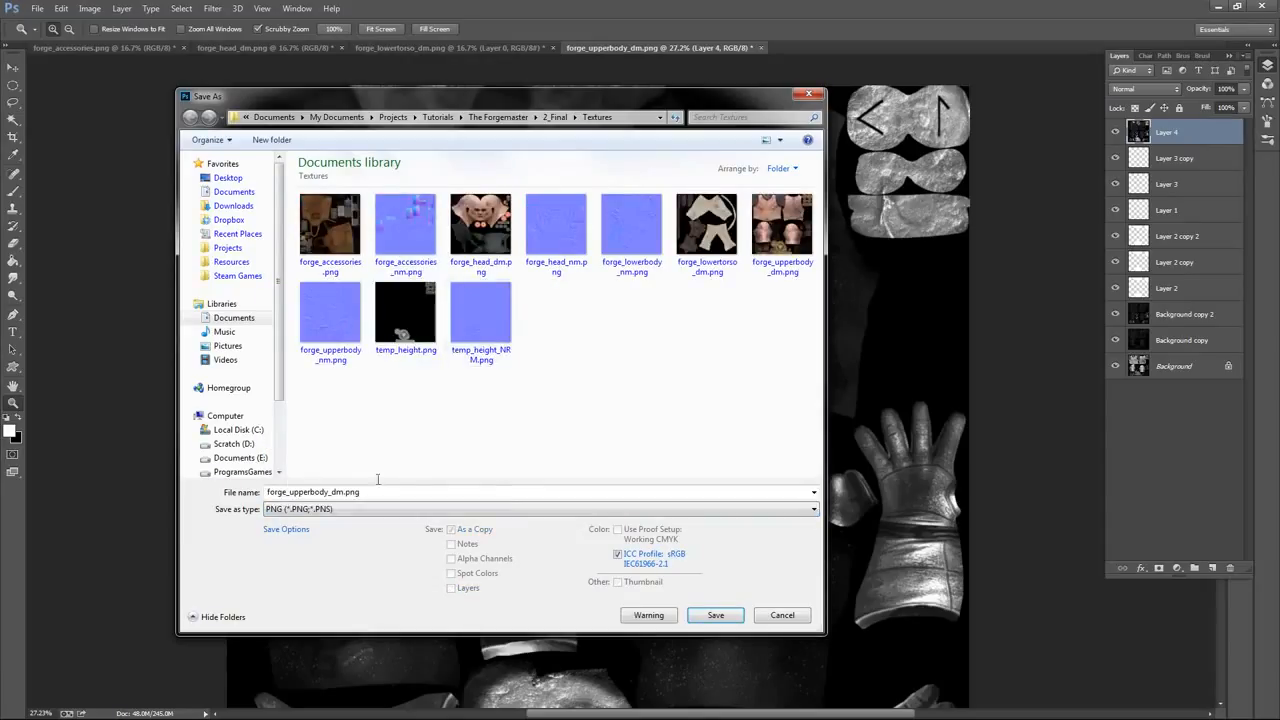
# Replace the dm suffix in the PNG's file name and save it with Smallest / Slow compression and no interlacing
pyautogui.click(333, 492)
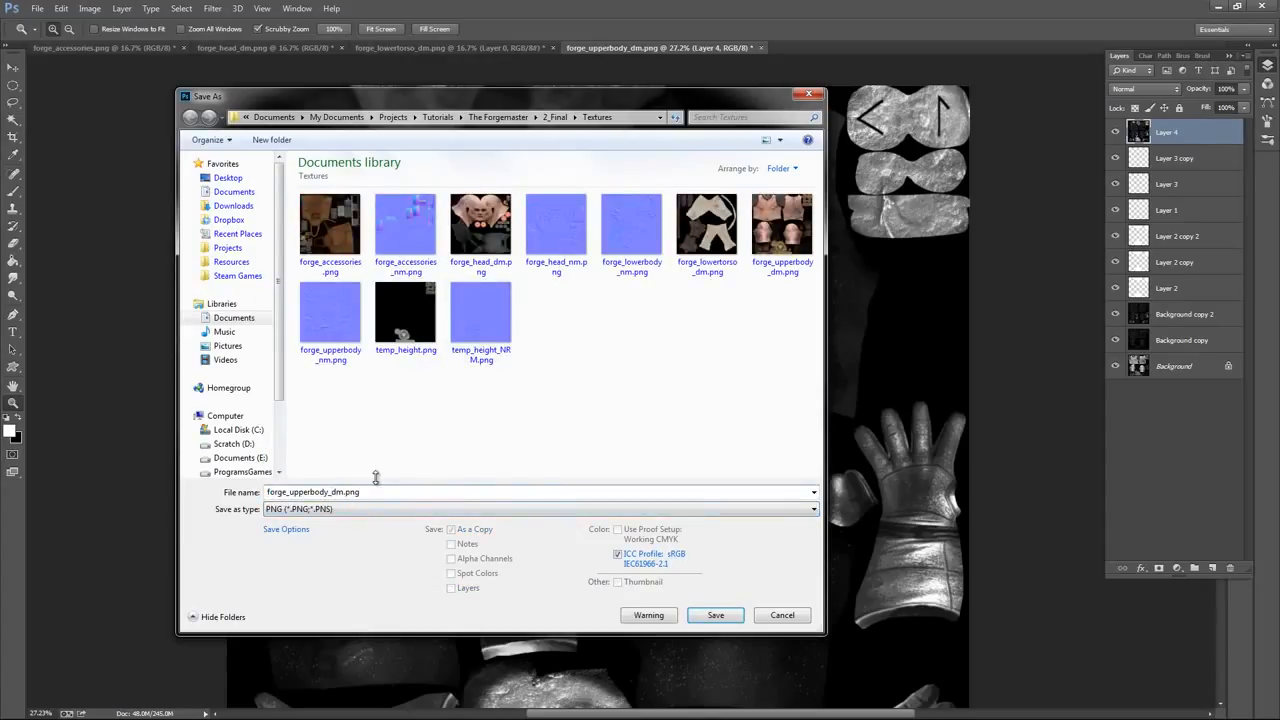
pyautogui.press('Delete')
pyautogui.press('Delete')
pyautogui.click(716, 614)
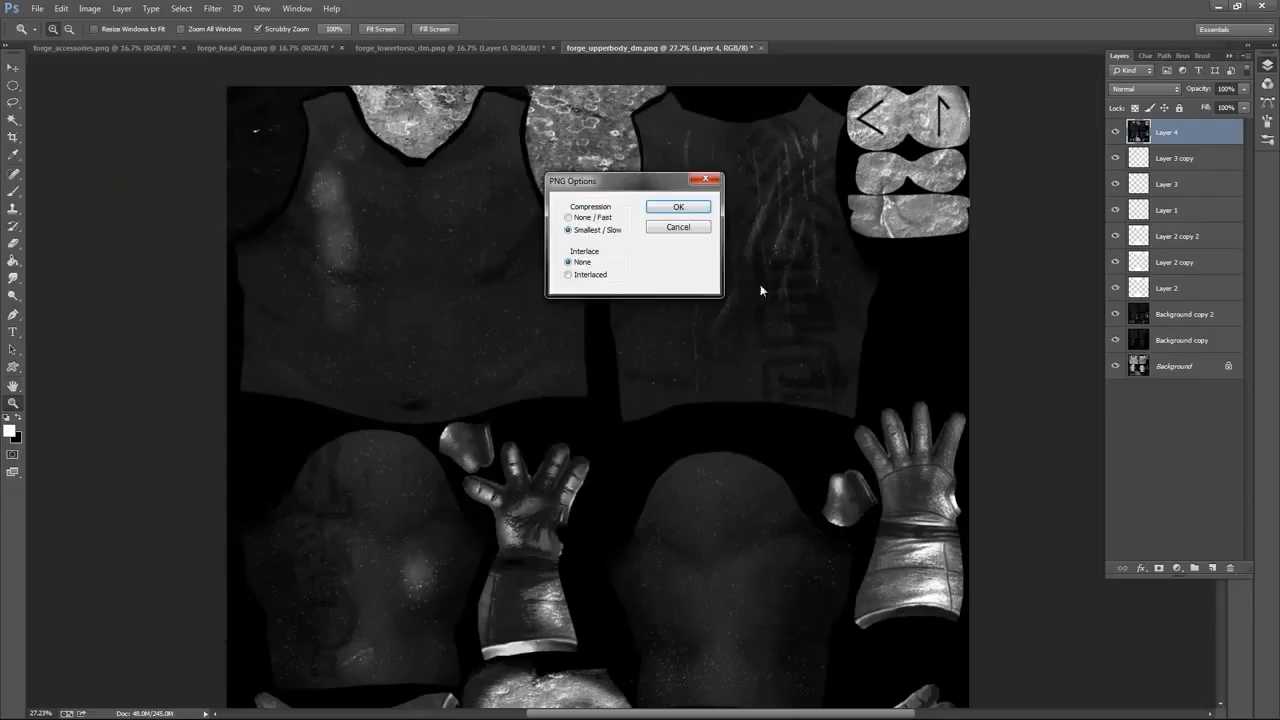
pyautogui.click(688, 208)
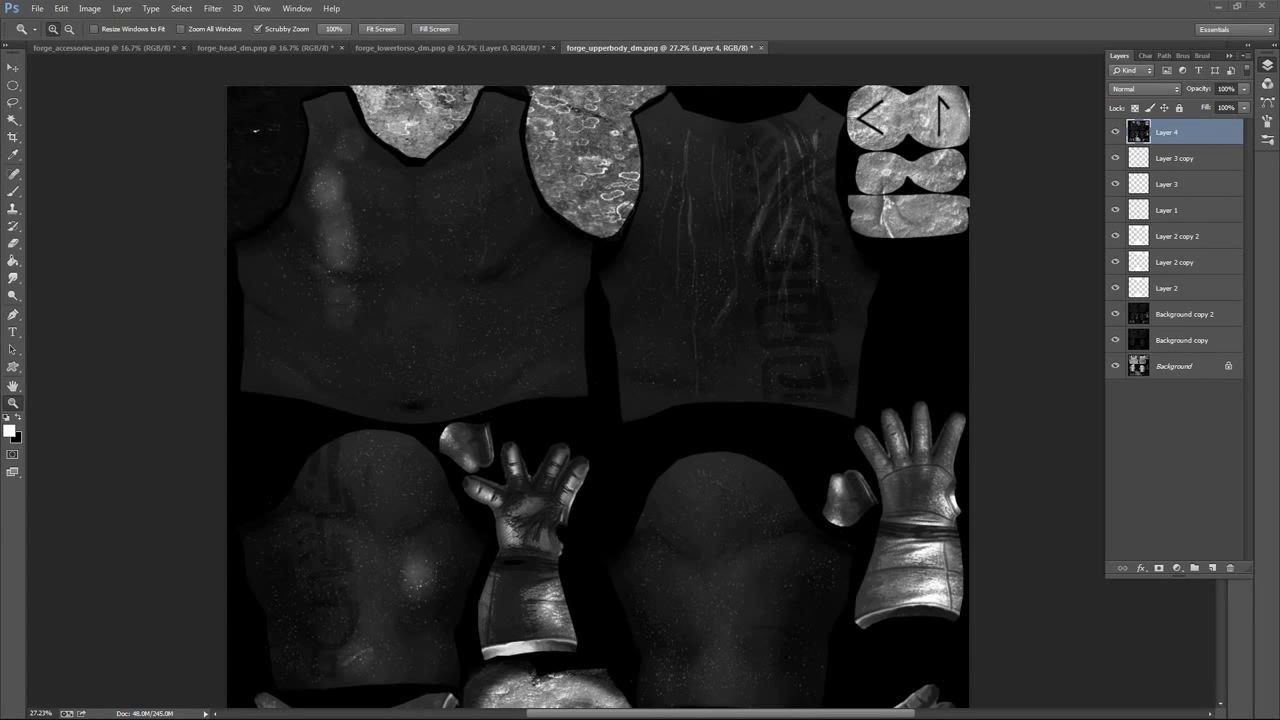
# Switch to the browser with the fnord SuperPNG plug-in page, enlarge its window and go to the free download section
pyautogui.moveTo(0, 51); pyautogui.dragTo(560, 54)
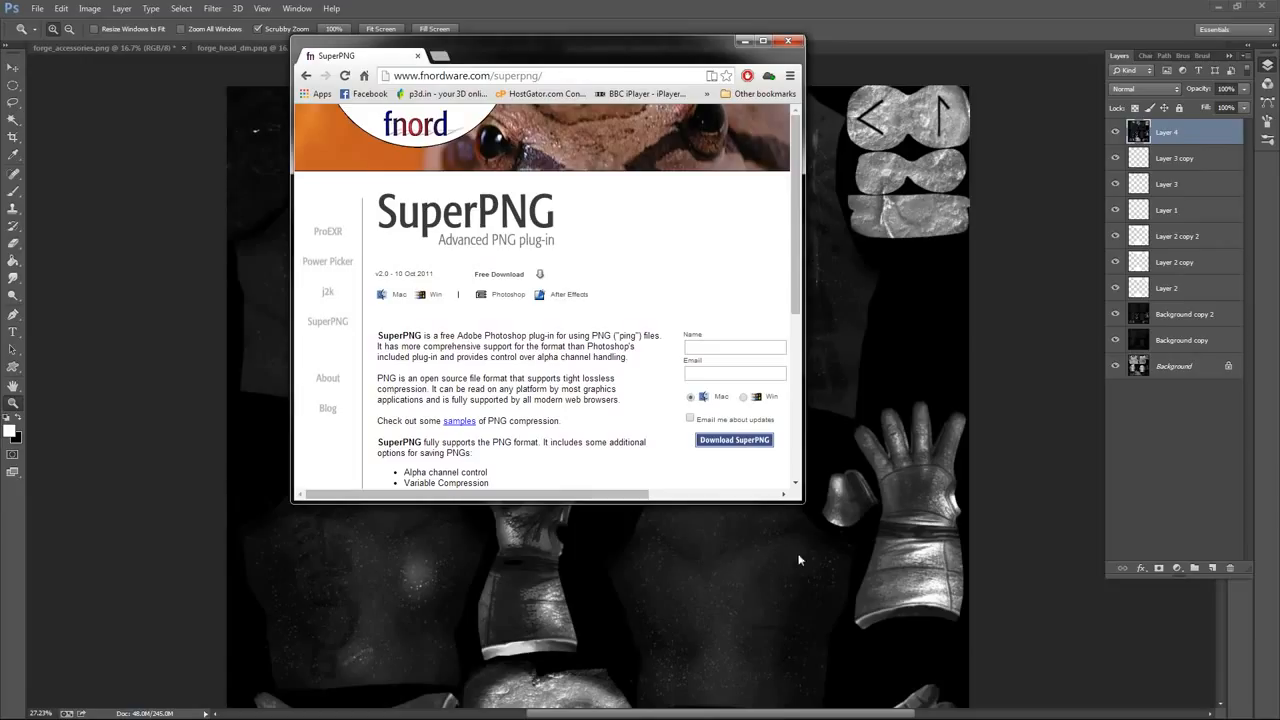
pyautogui.moveTo(797, 498); pyautogui.dragTo(1121, 673)
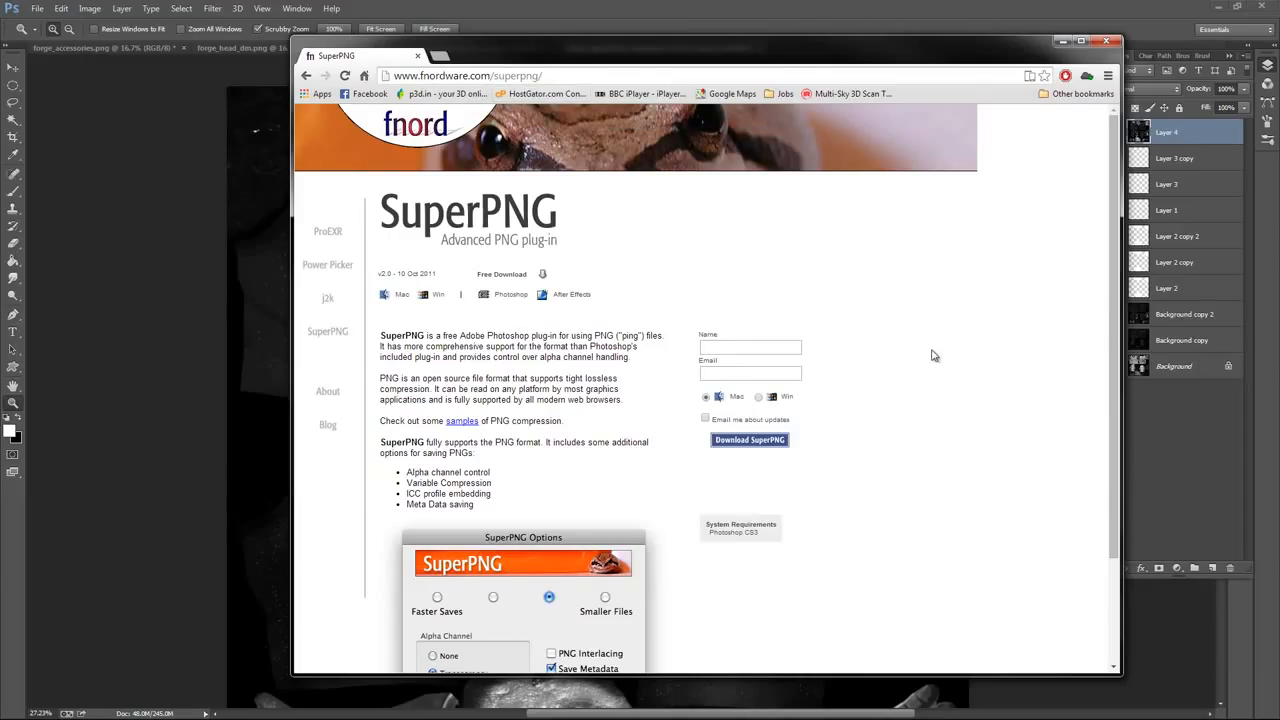
pyautogui.scroll(-3, 931, 355)
pyautogui.scroll(3, 914, 363)
pyautogui.click(543, 276)
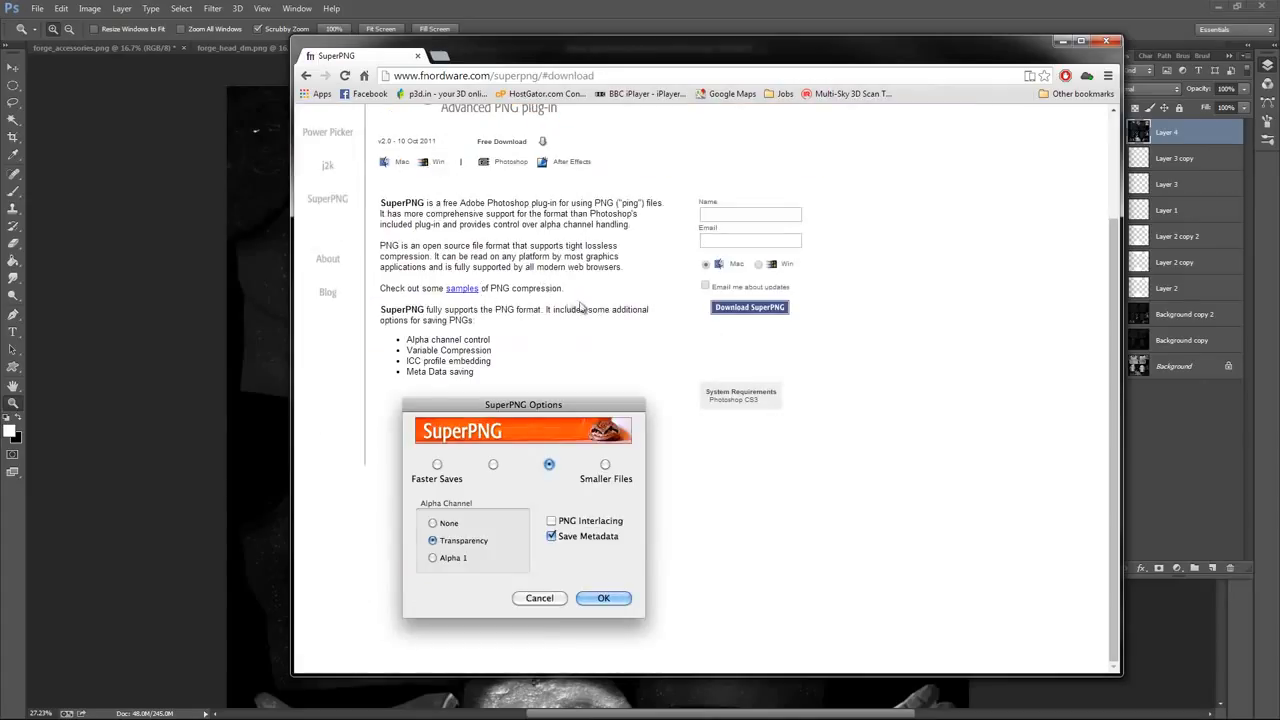
# Fill in the name and e-mail fields with placeholder text, download the Windows version of SuperPNG, and open SuperPNG_v2.0_win.zip in WinRAR
pyautogui.click(758, 309)
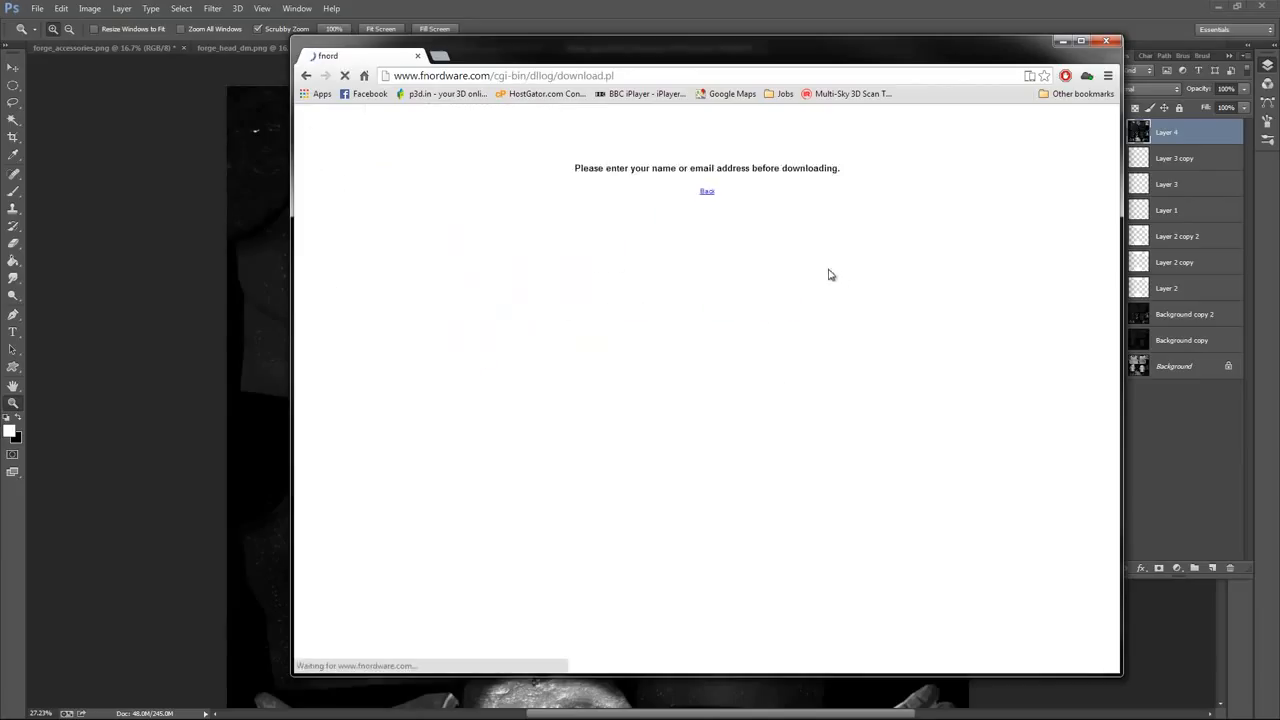
pyautogui.click(708, 264)
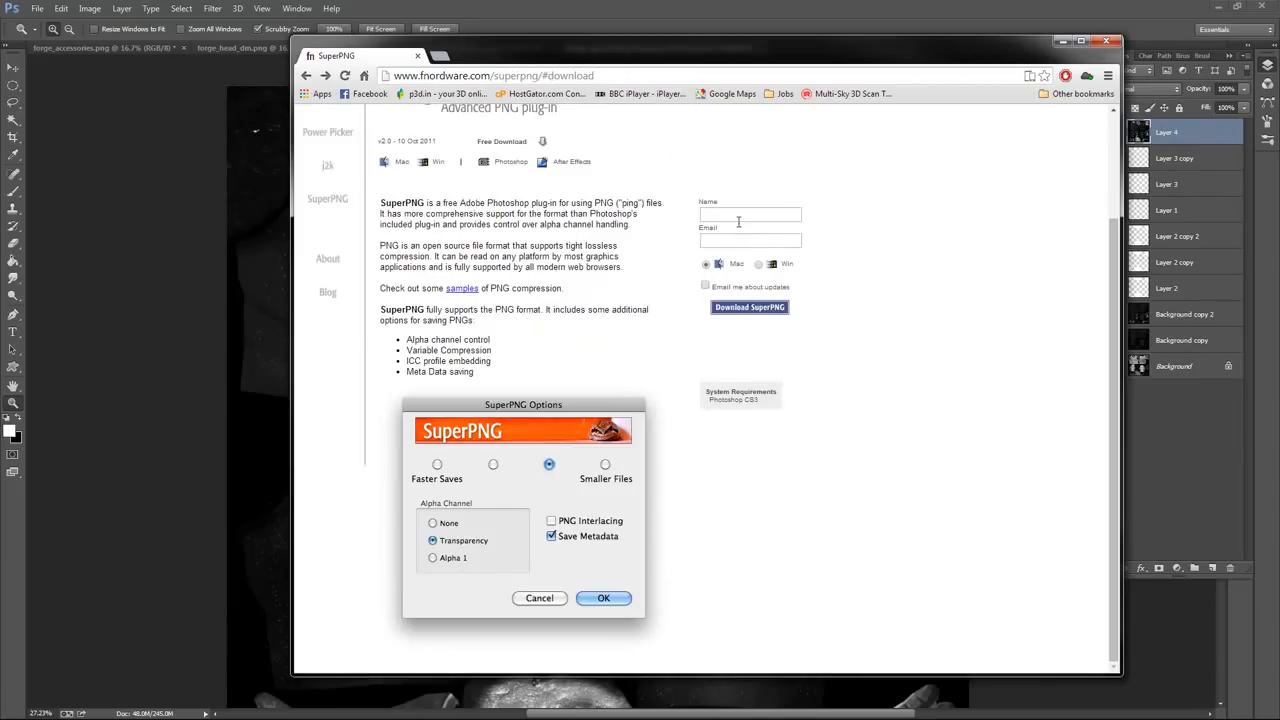
pyautogui.click(742, 217)
pyautogui.write('asdasd')
pyautogui.click(744, 241)
pyautogui.write('asdas')
pyautogui.click(748, 307)
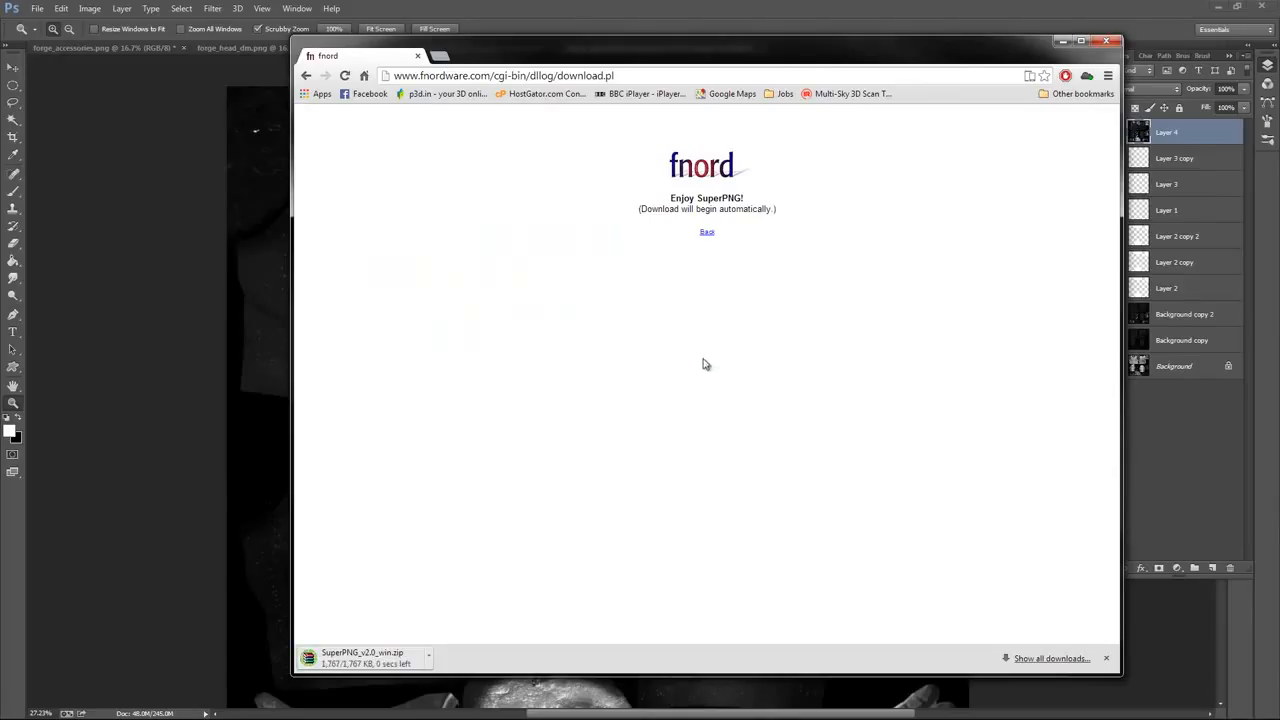
pyautogui.click(368, 656)
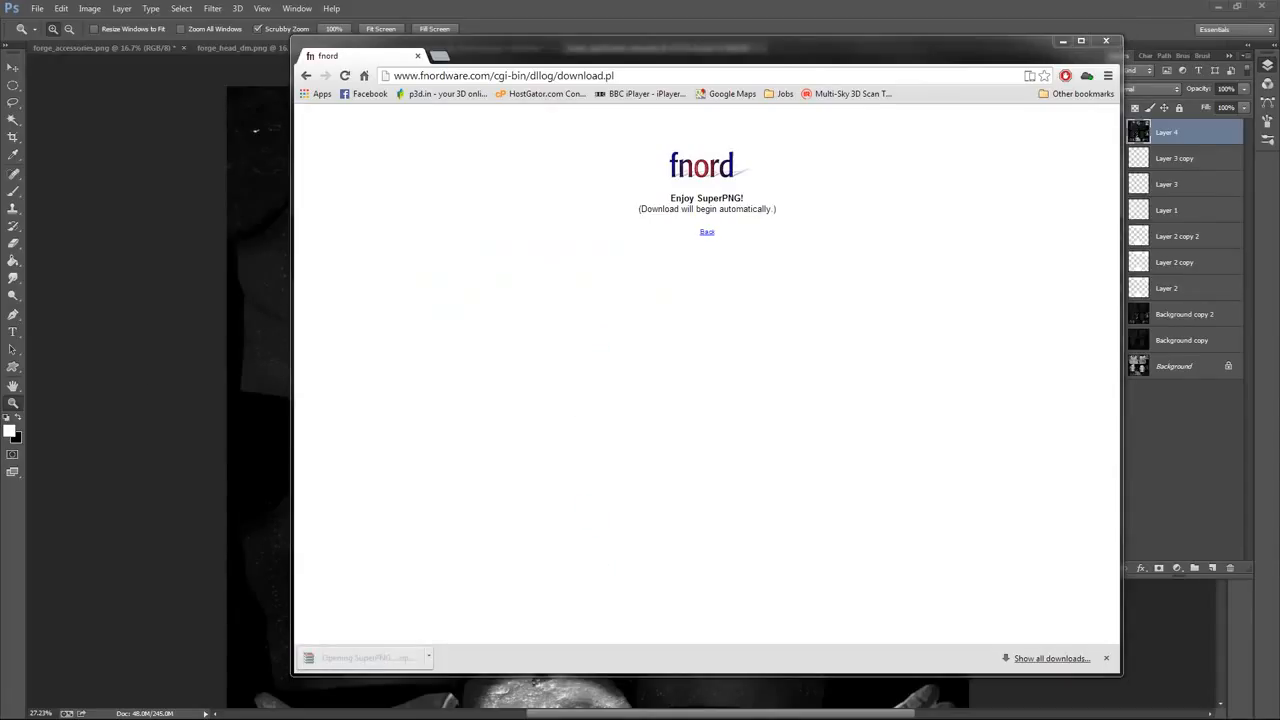
pyautogui.moveTo(2, 118); pyautogui.dragTo(486, 67)
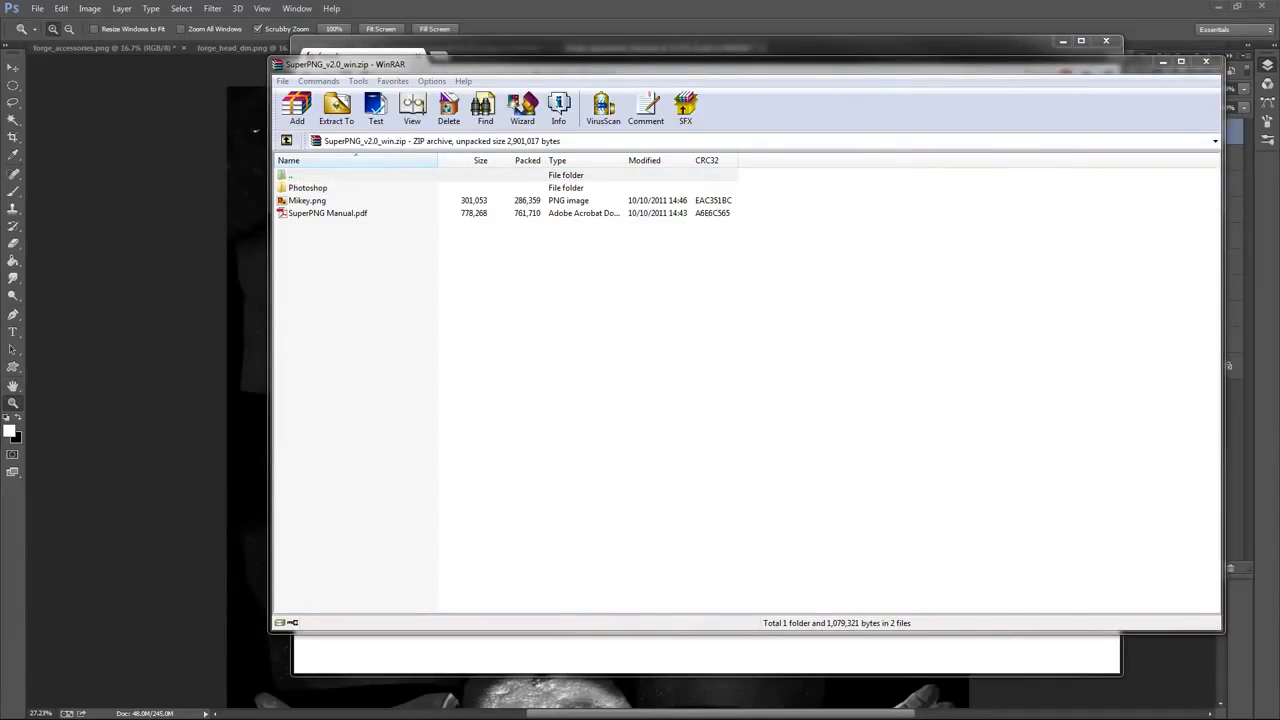
# Open the Plug-ins folder of Adobe Photoshop CC (64 Bit) under Program Files\Adobe on drive C in Windows Explorer
pyautogui.moveTo(0, 88); pyautogui.dragTo(227, 90)
pyautogui.click(150, 425)
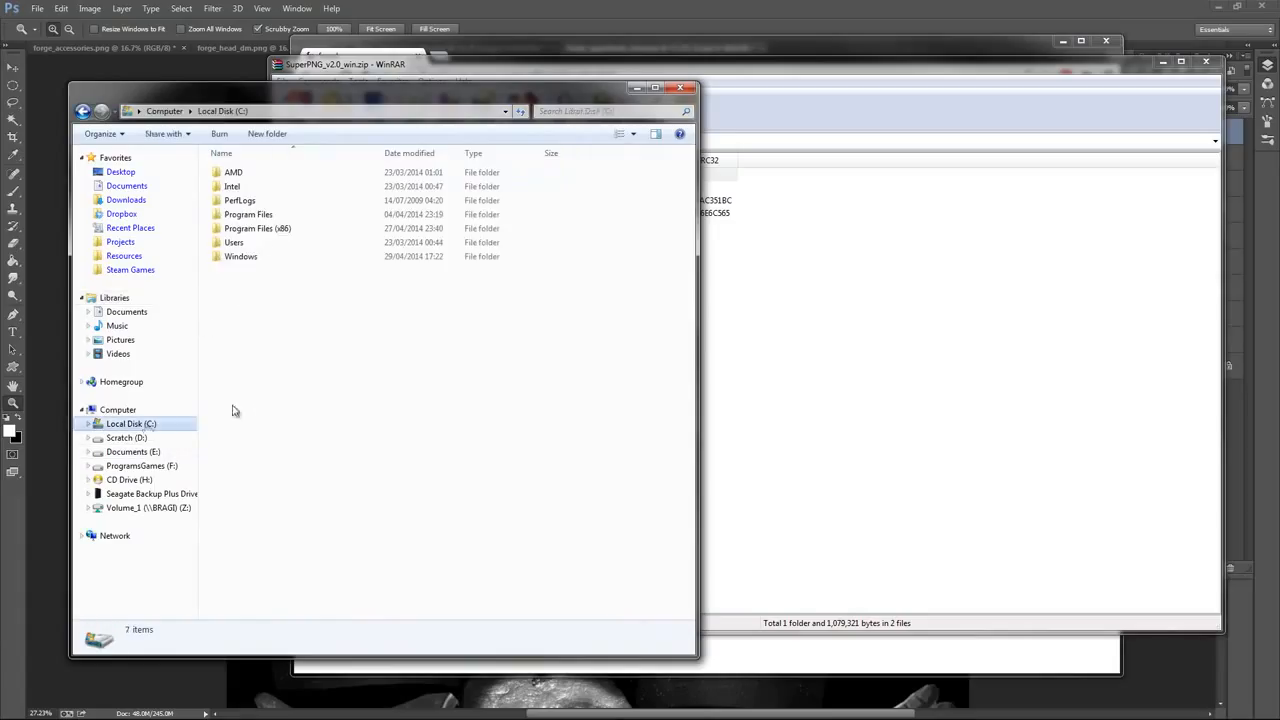
pyautogui.doubleClick(272, 216)
pyautogui.doubleClick(346, 188)
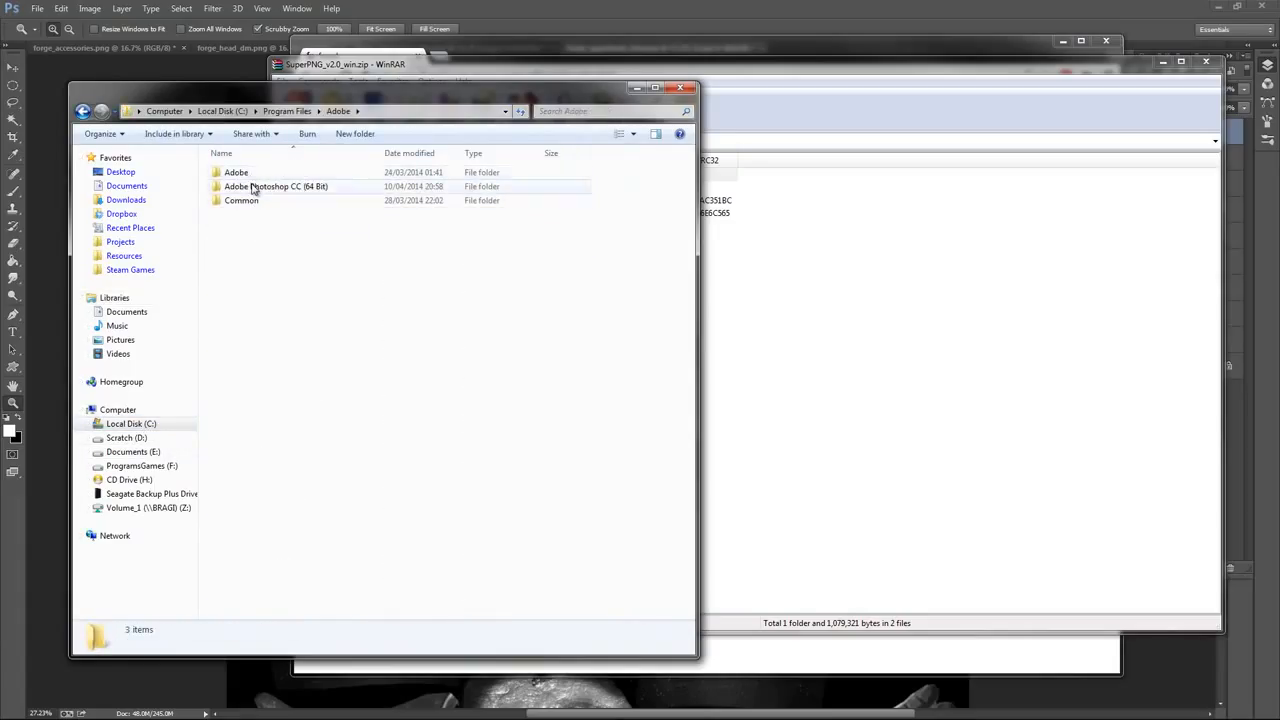
pyautogui.doubleClick(254, 187)
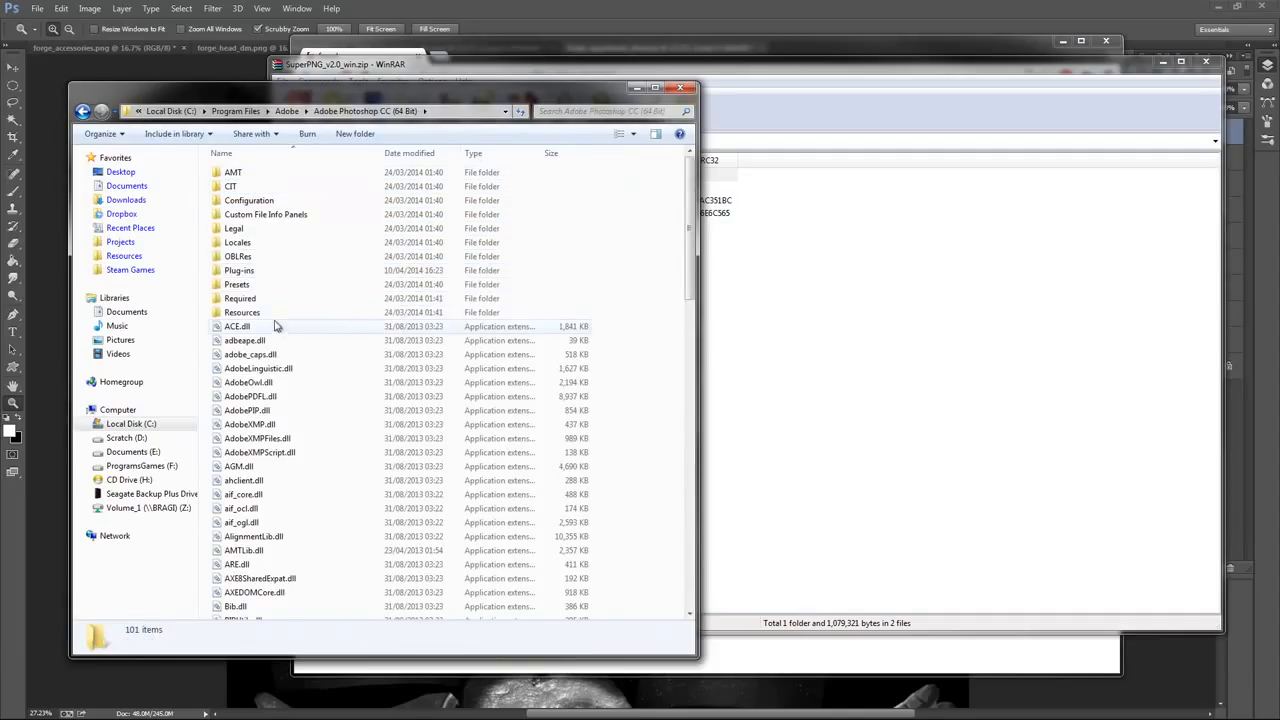
pyautogui.click(247, 272)
pyautogui.doubleClick(240, 271)
# Copy SuperPNG.8bi from the archive's Photoshop\64-bit folder into the Photoshop Plug-ins folder
pyautogui.click(886, 407)
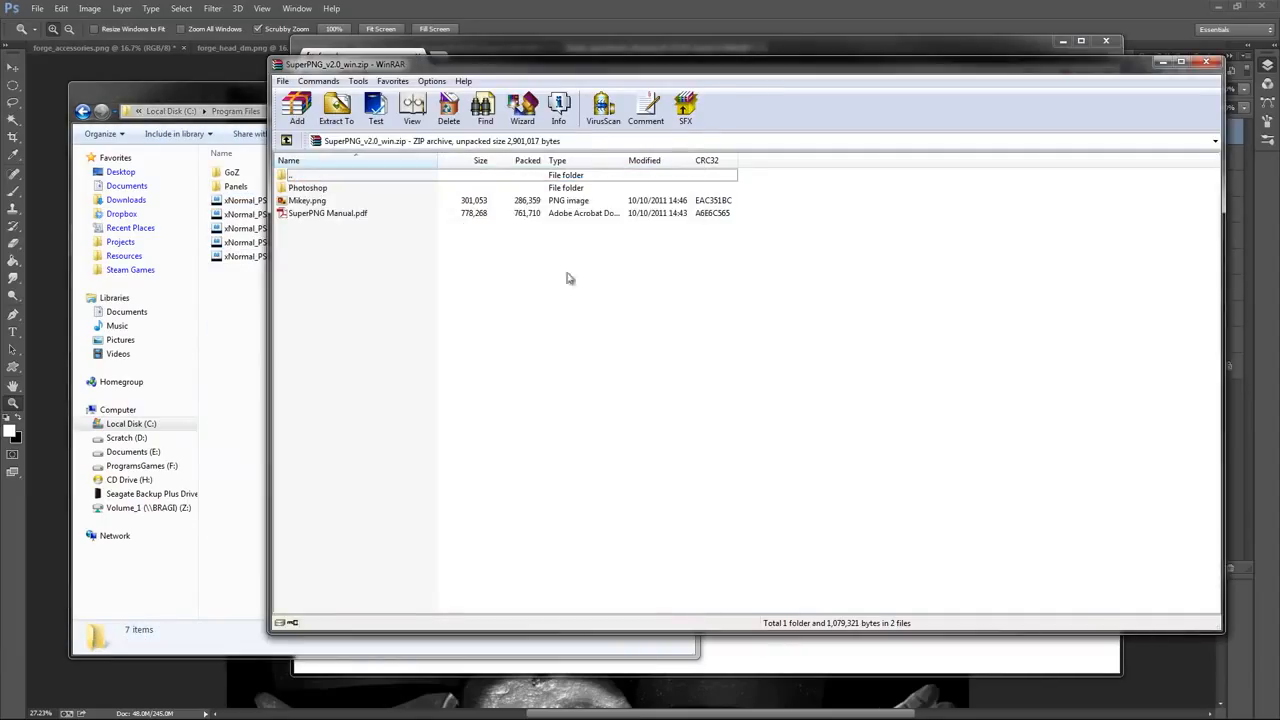
pyautogui.doubleClick(304, 189)
pyautogui.doubleClick(298, 201)
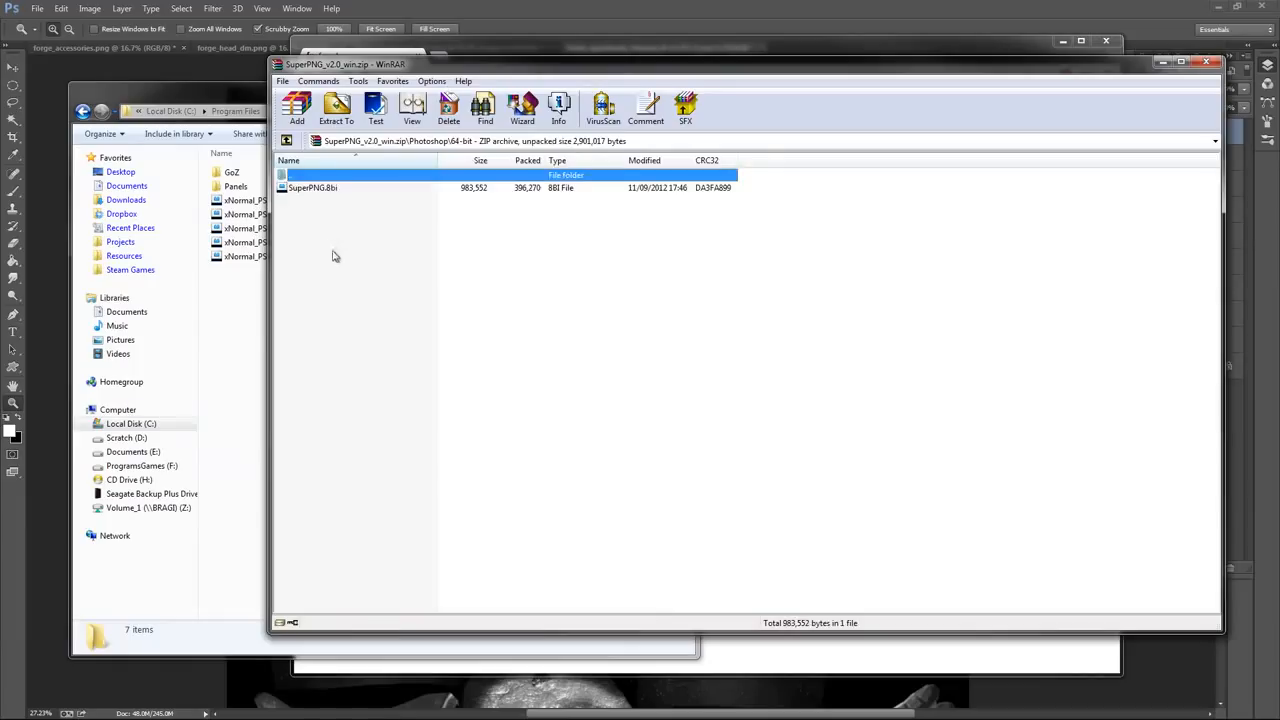
pyautogui.moveTo(305, 192); pyautogui.dragTo(288, 324)
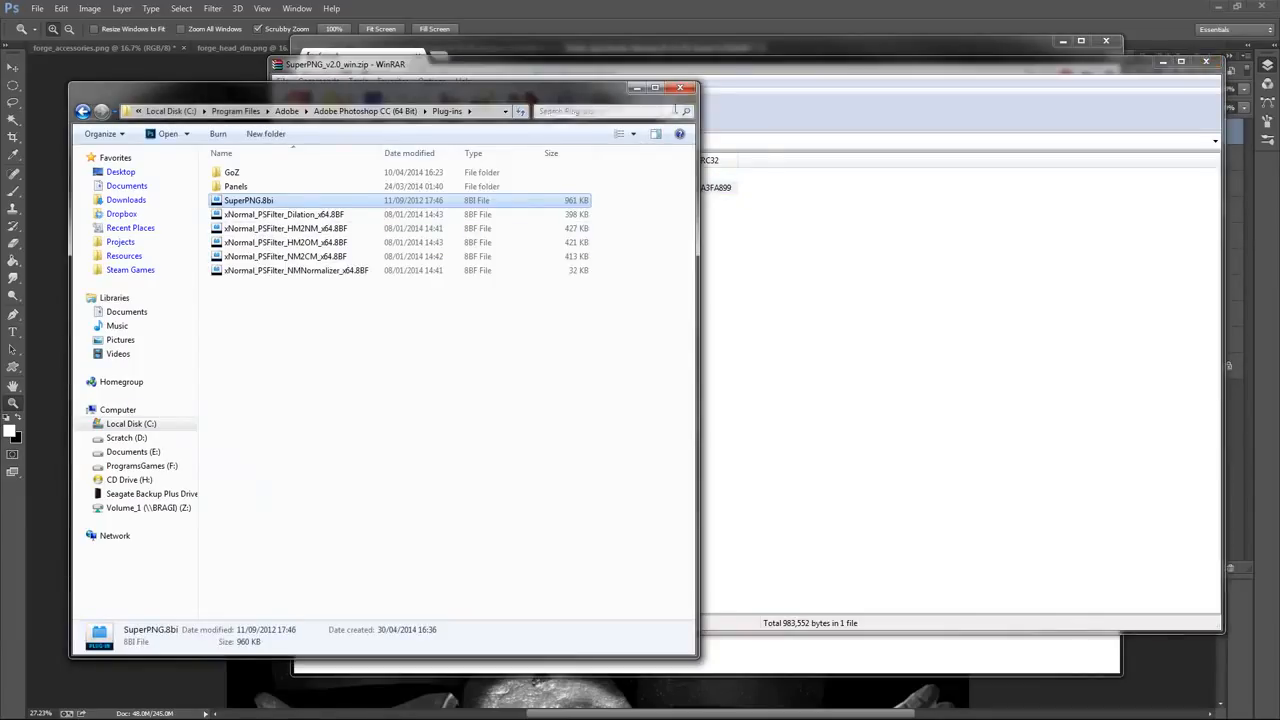
# Close the Plug-ins folder, the SuperPNG archive and the browser, and return to the upper body texture in Photoshop
pyautogui.click(680, 87)
pyautogui.moveTo(736, 70); pyautogui.dragTo(647, 78)
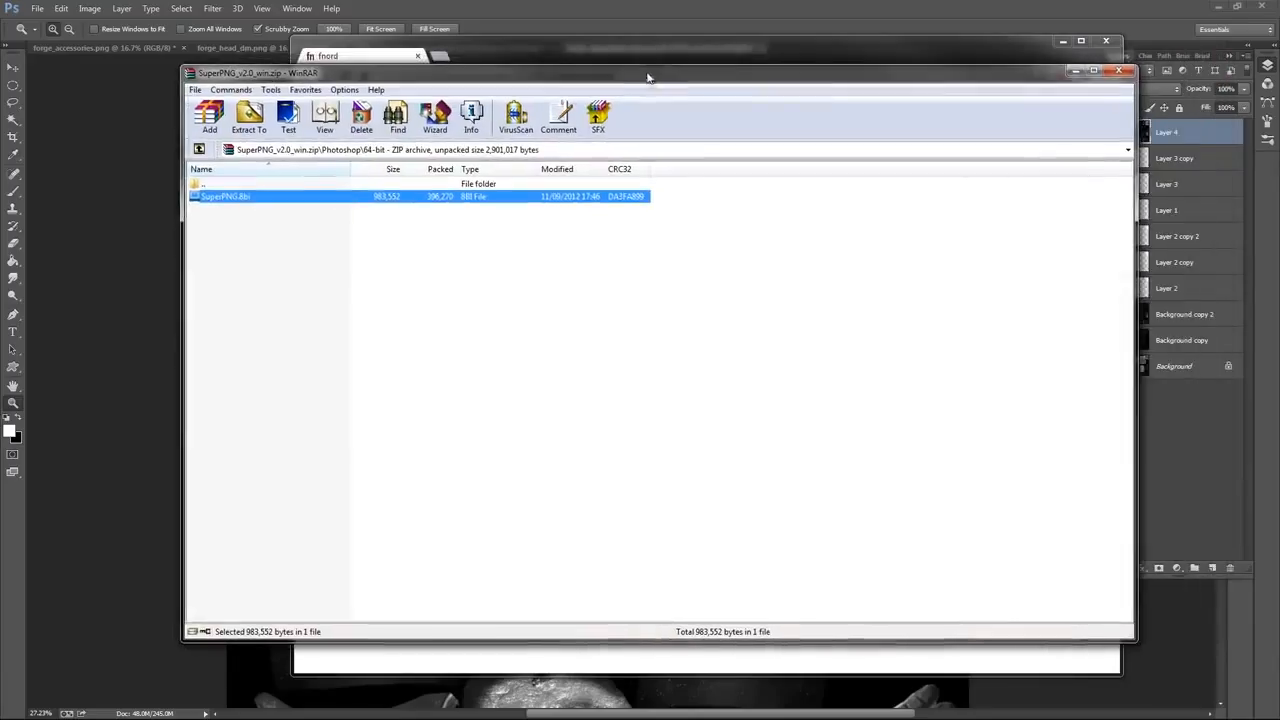
pyautogui.click(1119, 71)
pyautogui.click(1106, 41)
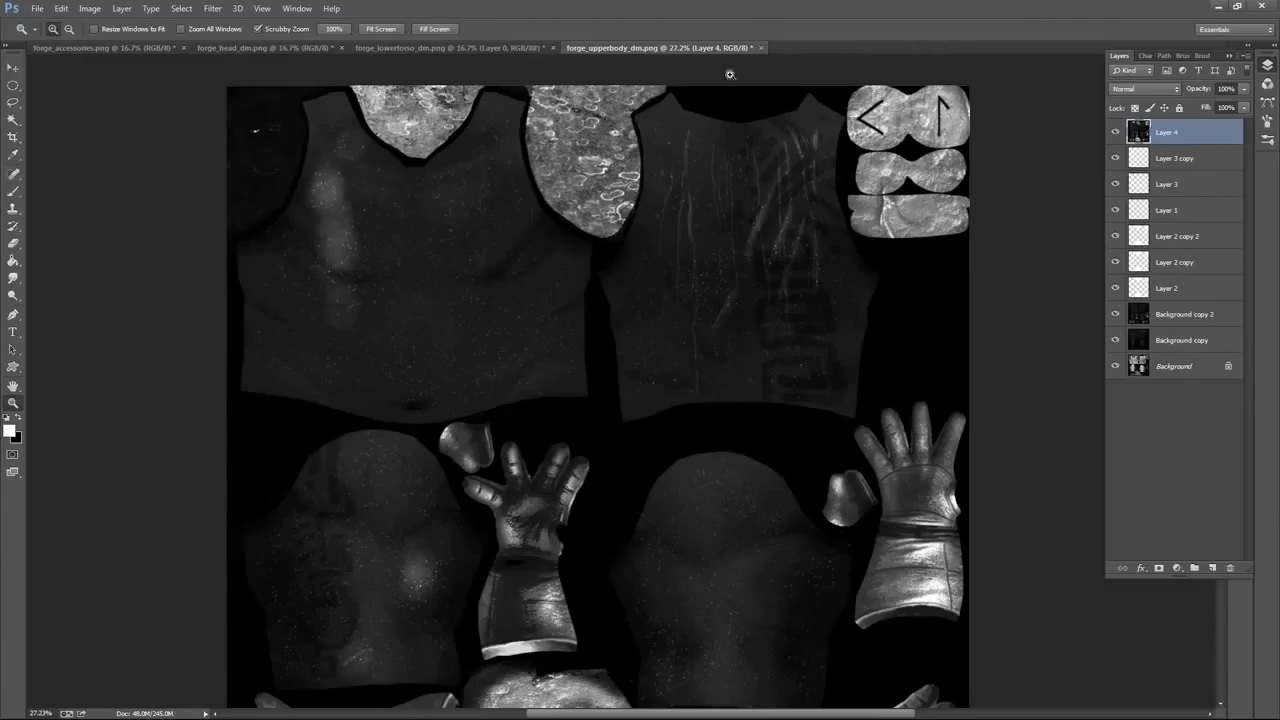
# Save the layered upper body specular texture as forge_upperbody_sm.psd in the Textures folder with Maximize Compatibility on
pyautogui.click(37, 8)
pyautogui.click(82, 166)
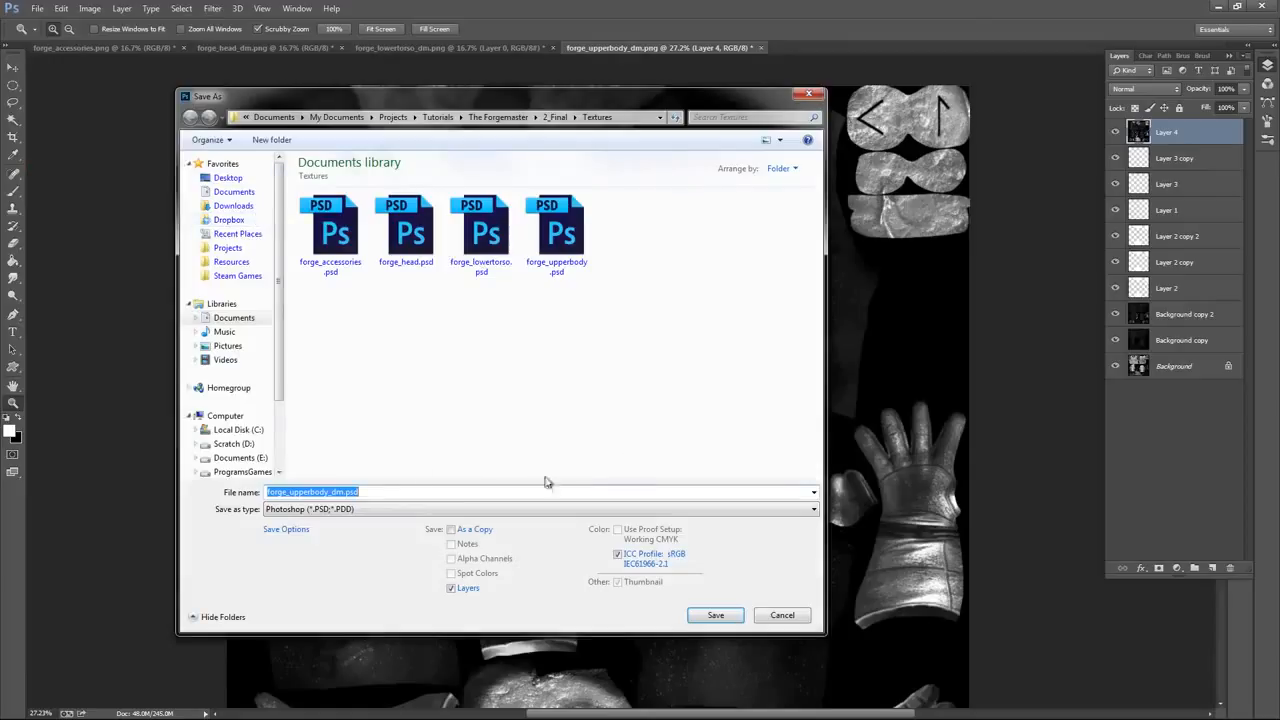
pyautogui.click(328, 493)
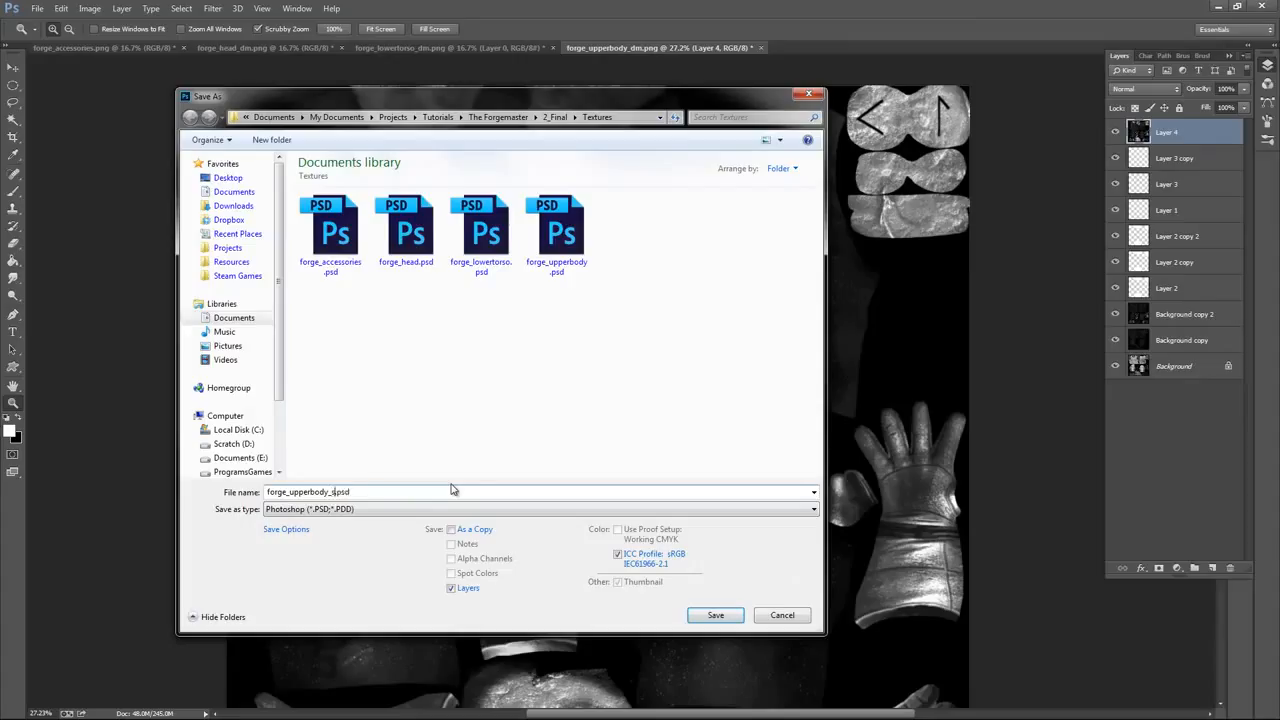
pyautogui.click(715, 615)
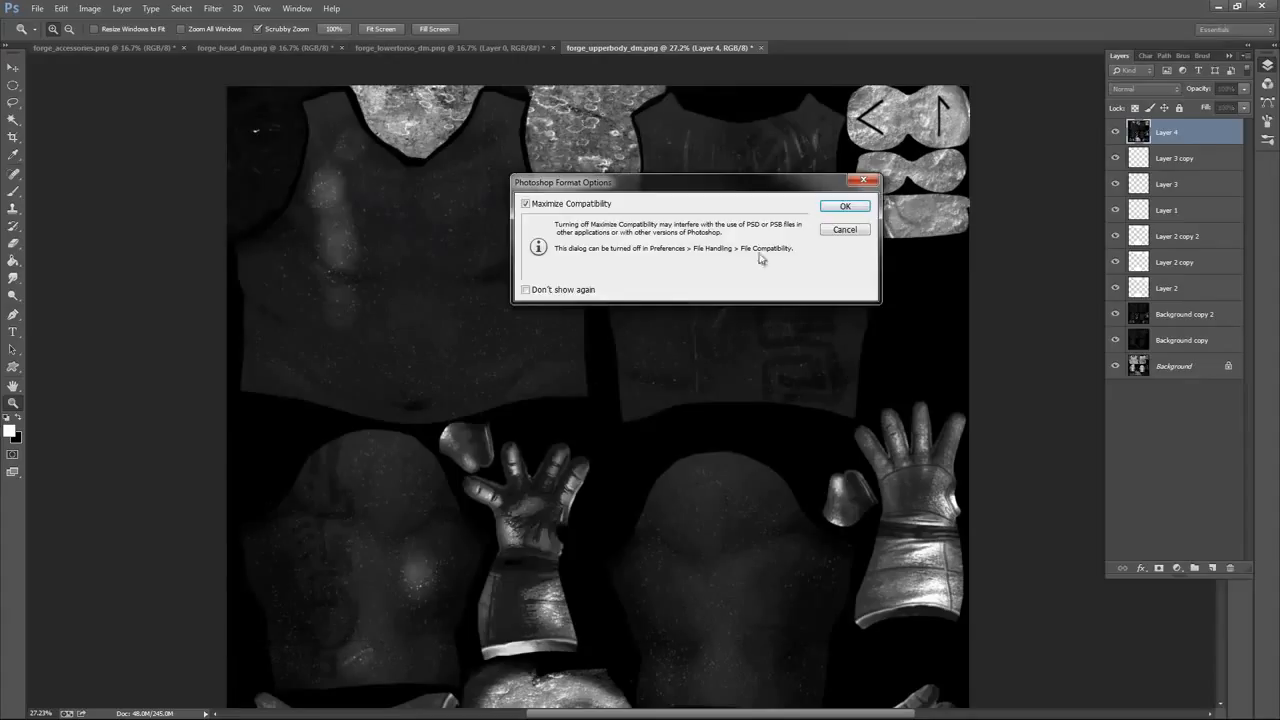
pyautogui.click(856, 208)
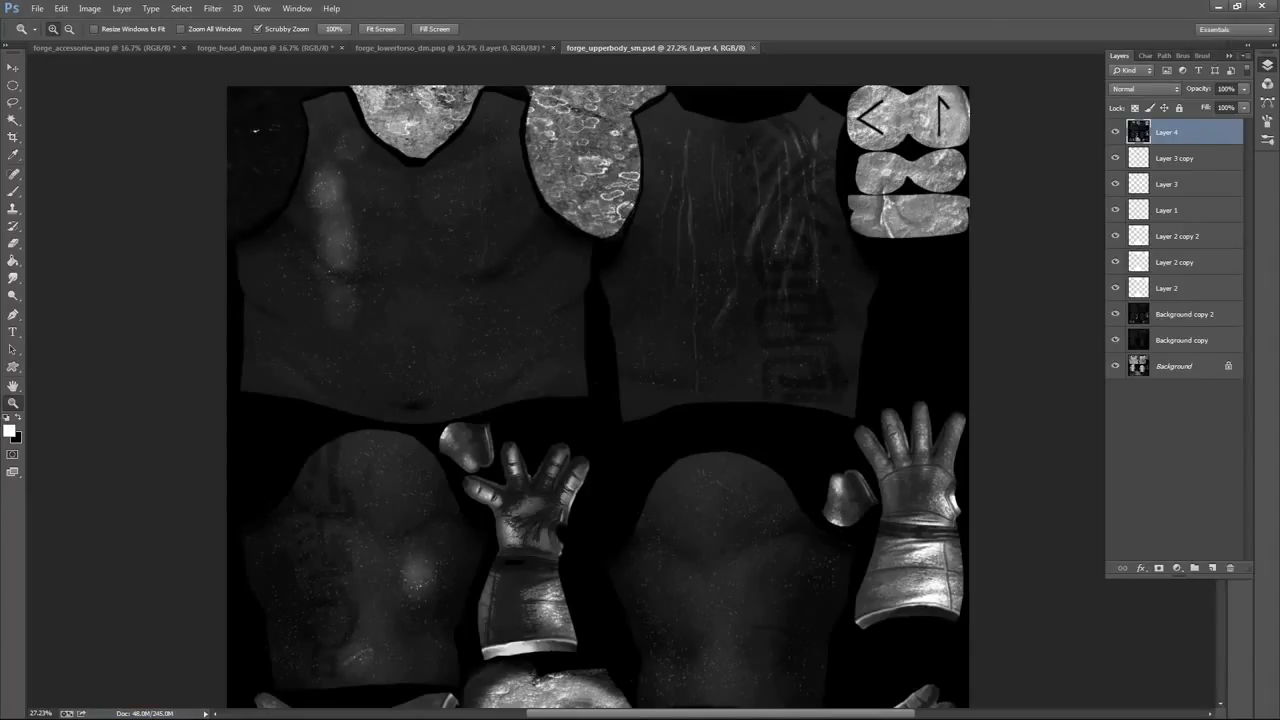
# Close all open documents and reopen the recent file forge_upperbody_dm.png
pyautogui.hotkey('ctrl', 'alt', 'w')
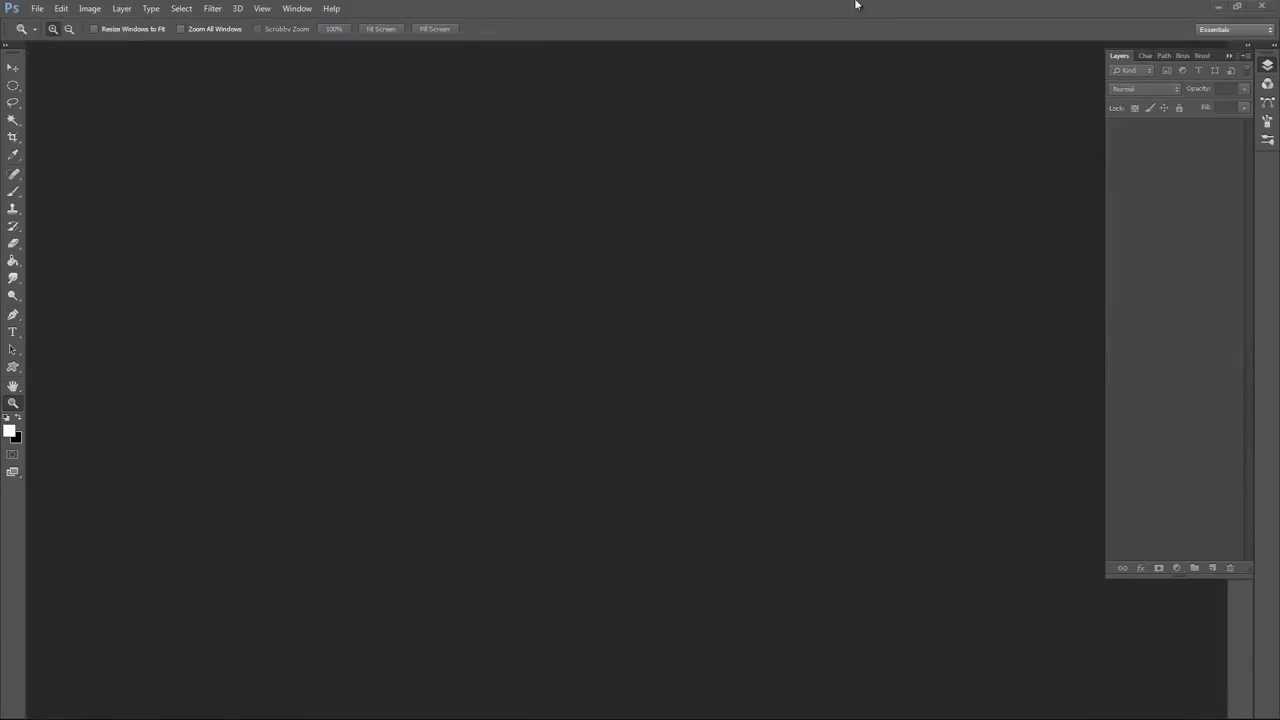
pyautogui.click(36, 8)
pyautogui.moveTo(116, 101)
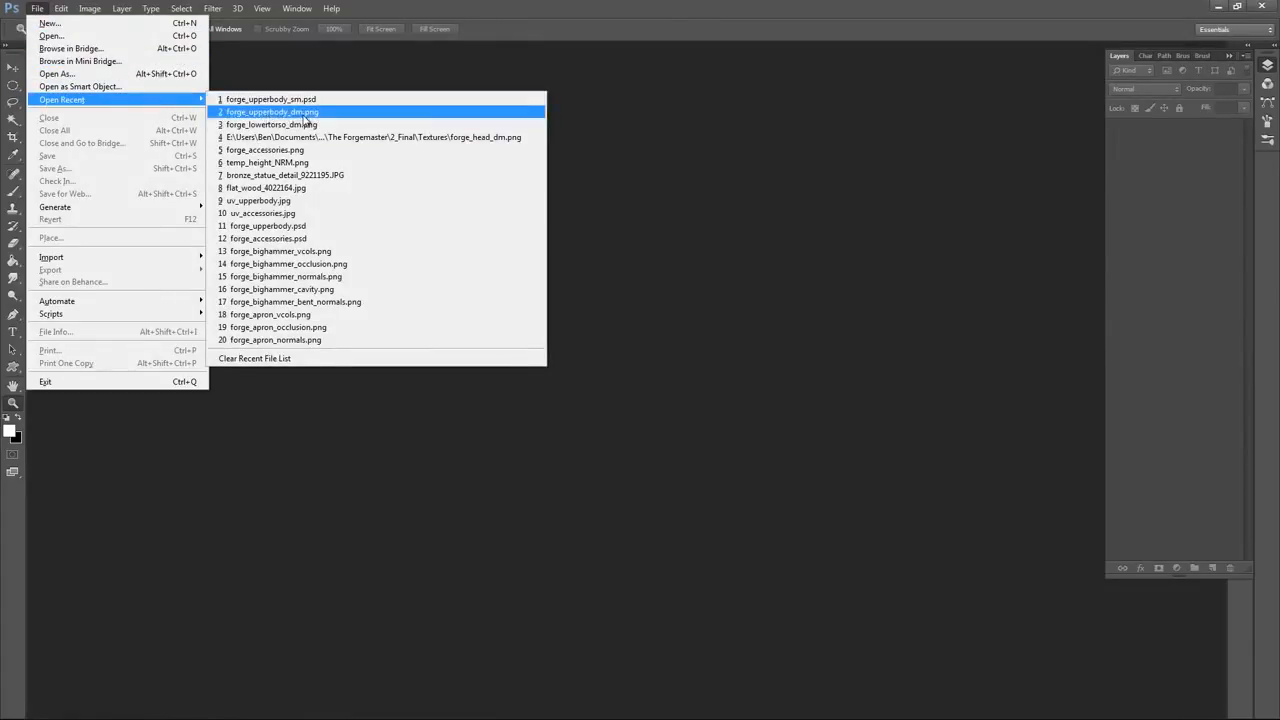
pyautogui.click(268, 113)
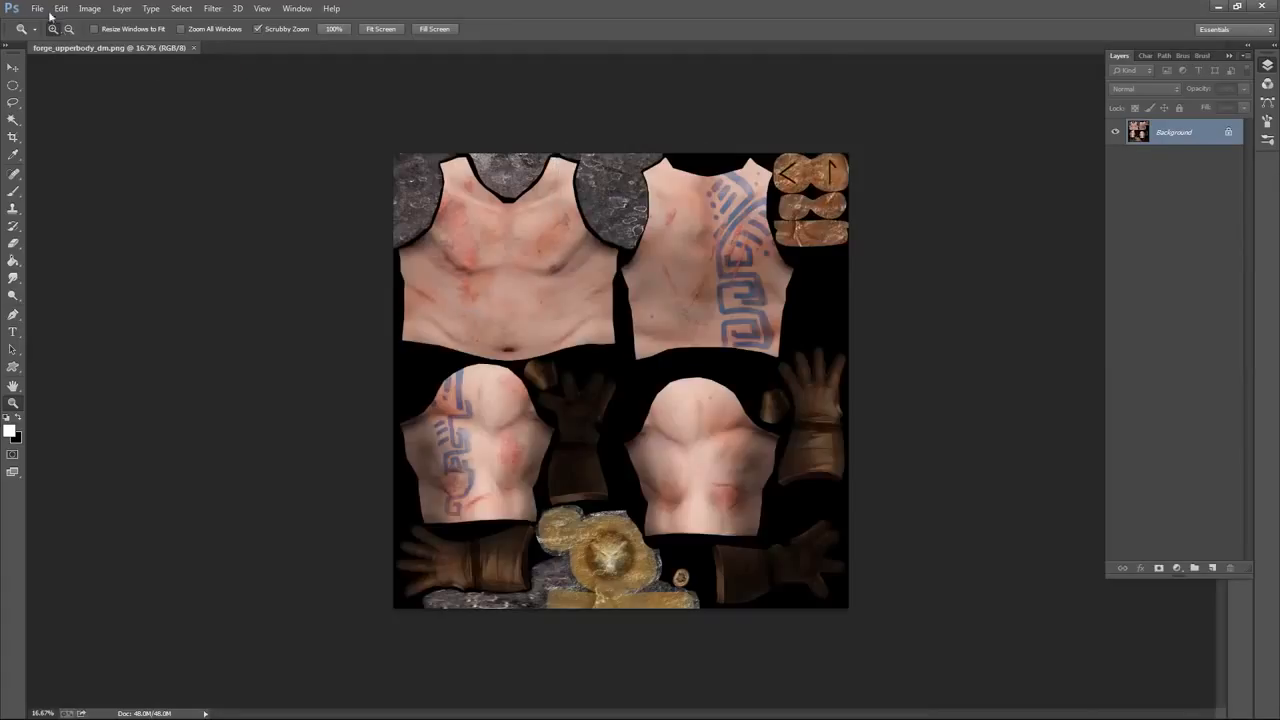
# Open forge_upperbody_sm.png from the Textures folder alongside the diffuse map
pyautogui.click(37, 8)
pyautogui.click(62, 35)
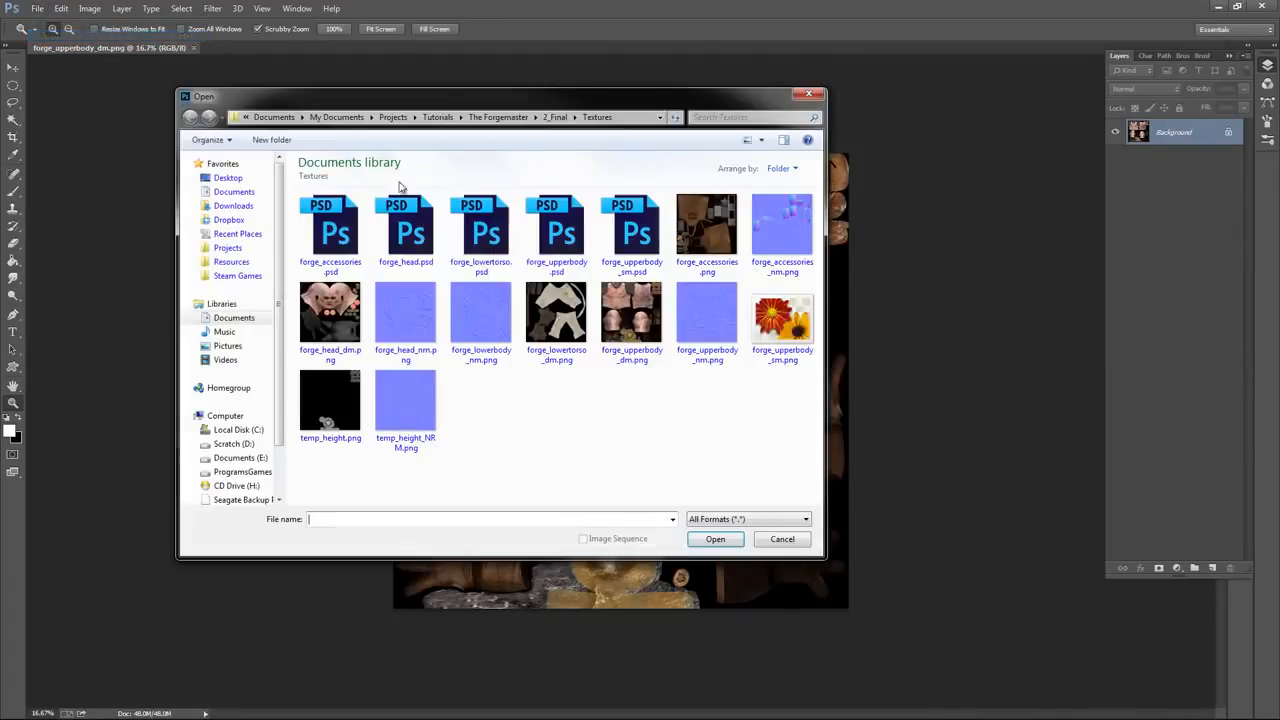
pyautogui.click(788, 316)
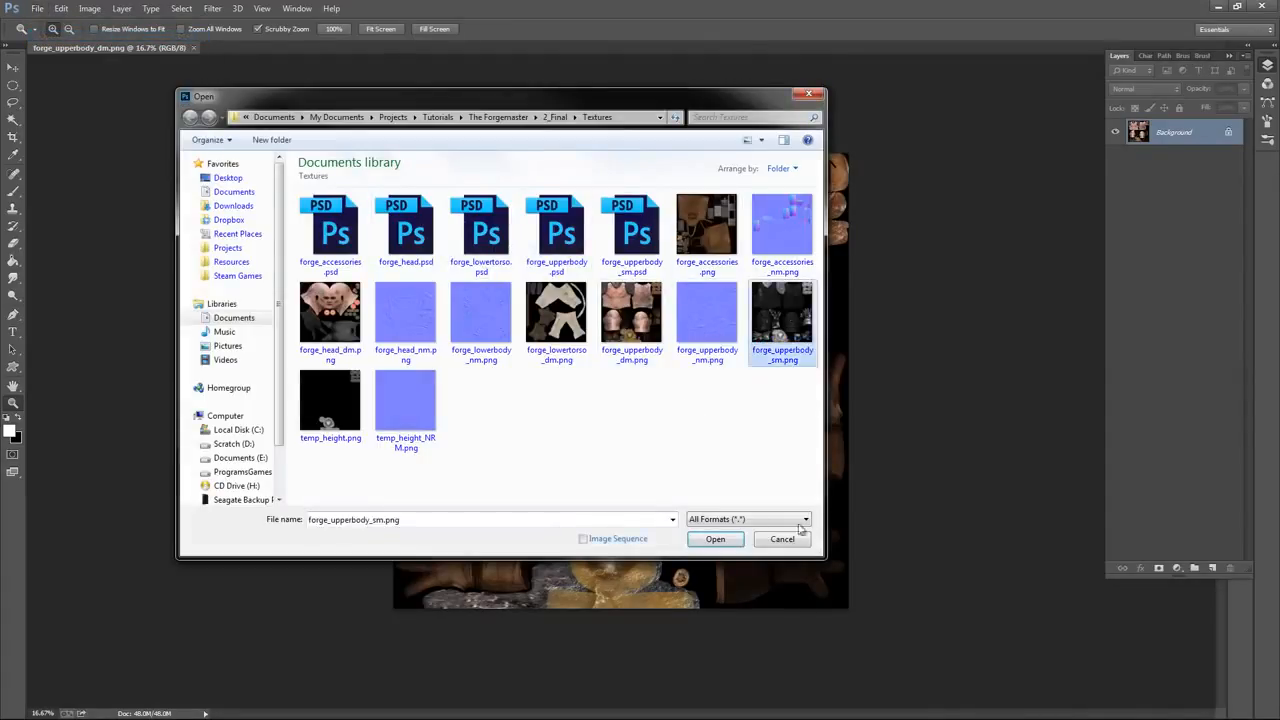
pyautogui.click(712, 539)
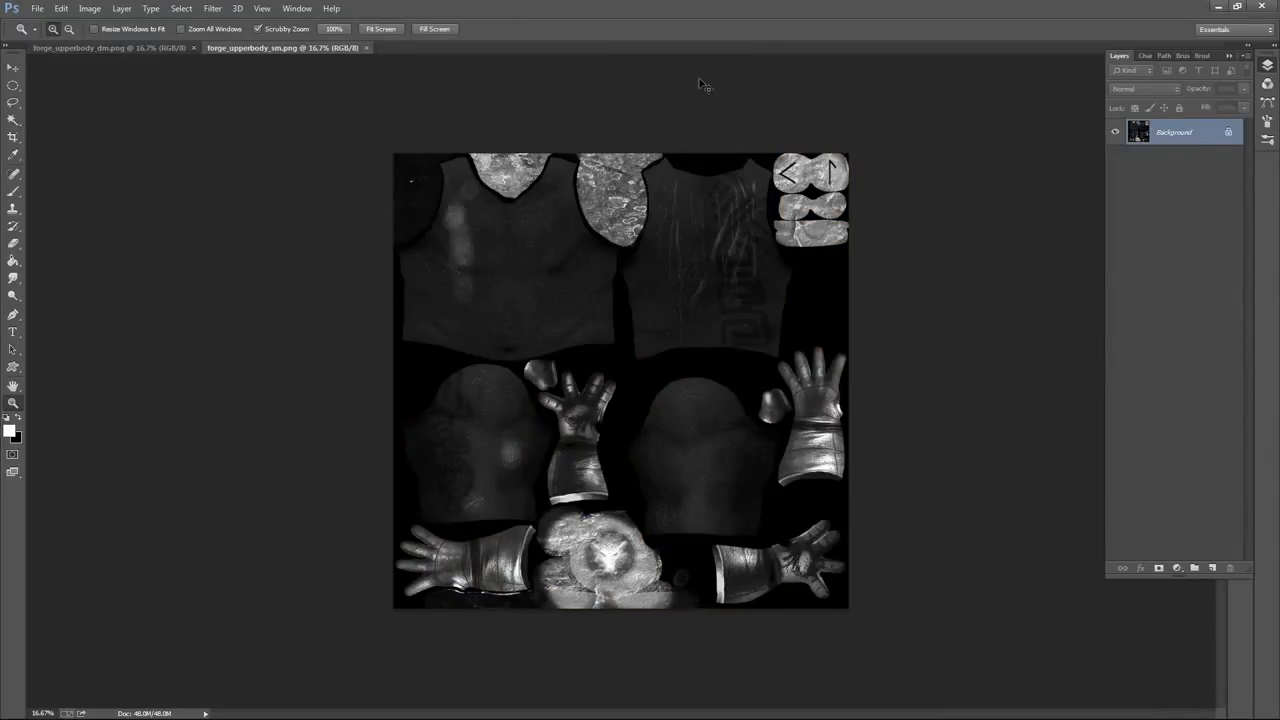
# Duplicate the Background layer of forge_upperbody_dm.png and paste the entire specular map into a new alpha channel there
pyautogui.hotkey('ctrl', 'a')
pyautogui.click(118, 48)
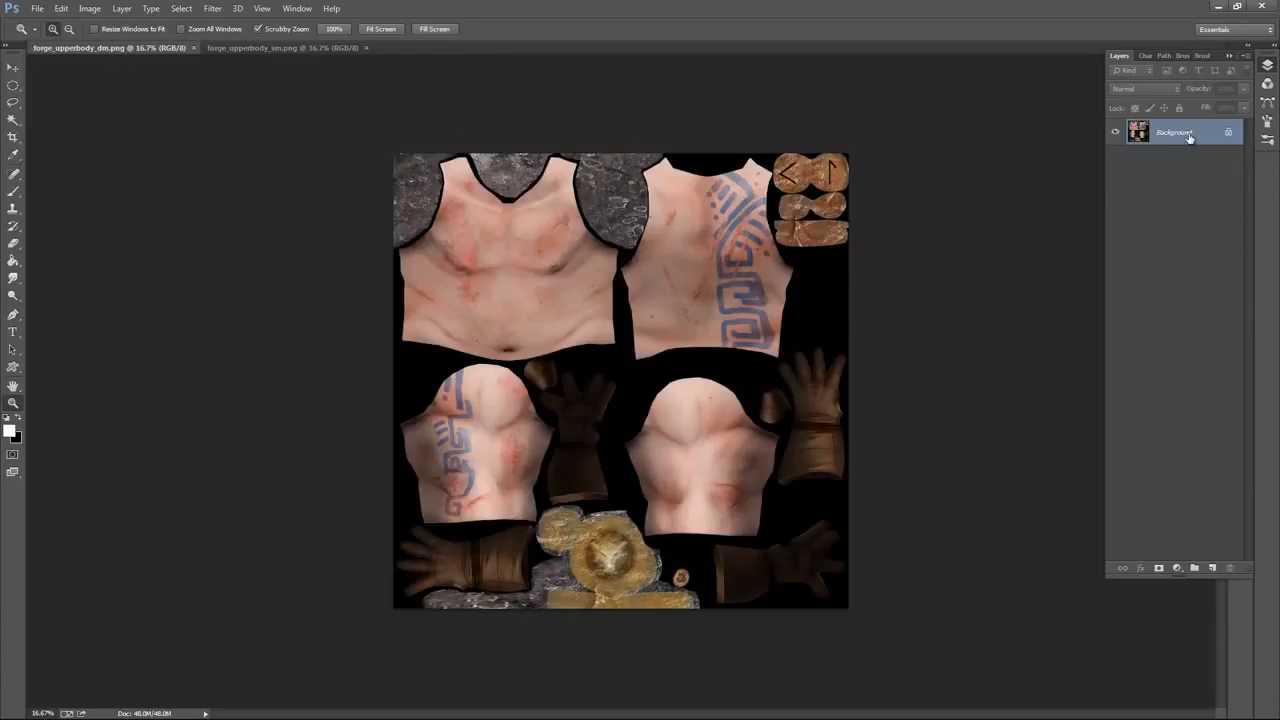
pyautogui.moveTo(1188, 134); pyautogui.dragTo(1212, 568)
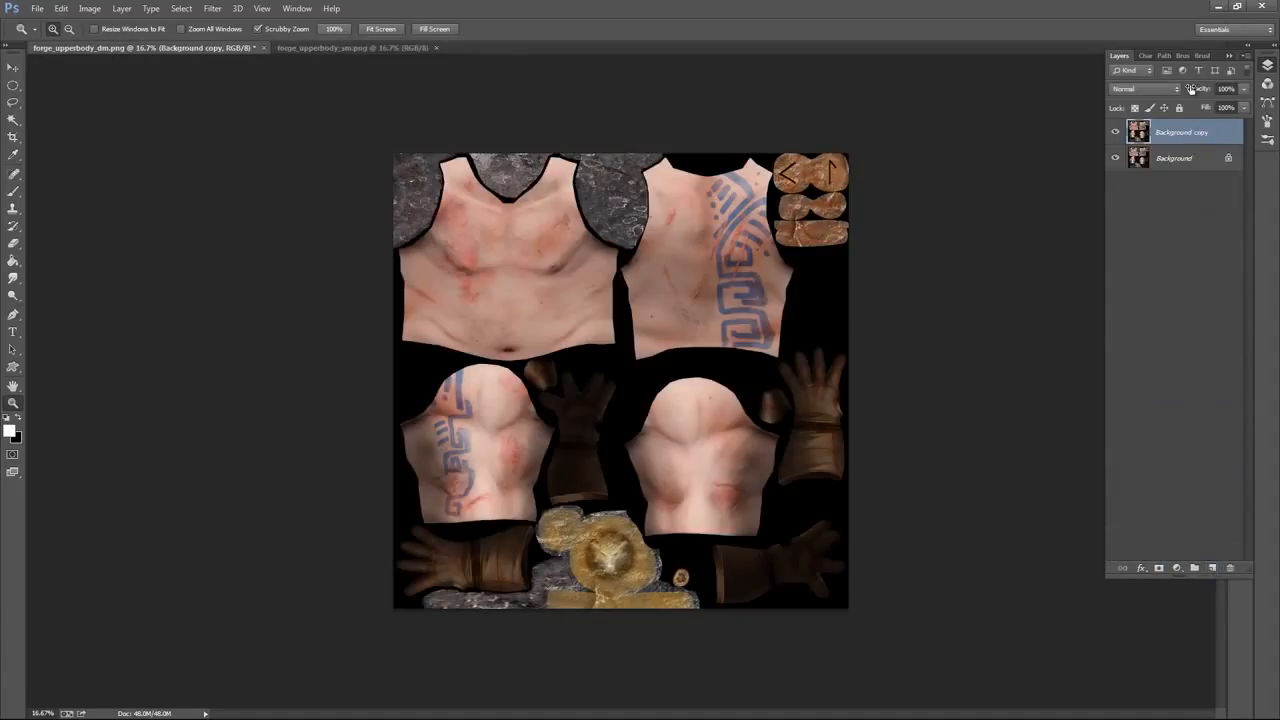
pyautogui.click(1144, 56)
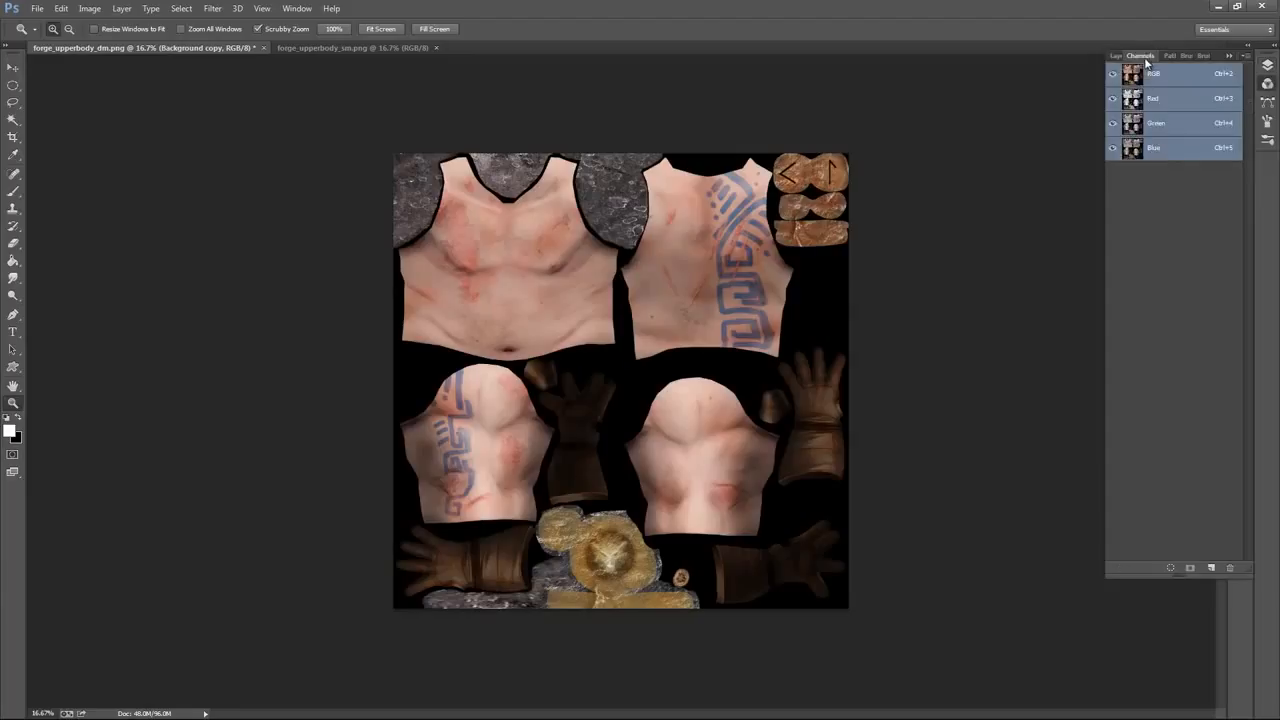
pyautogui.click(1210, 569)
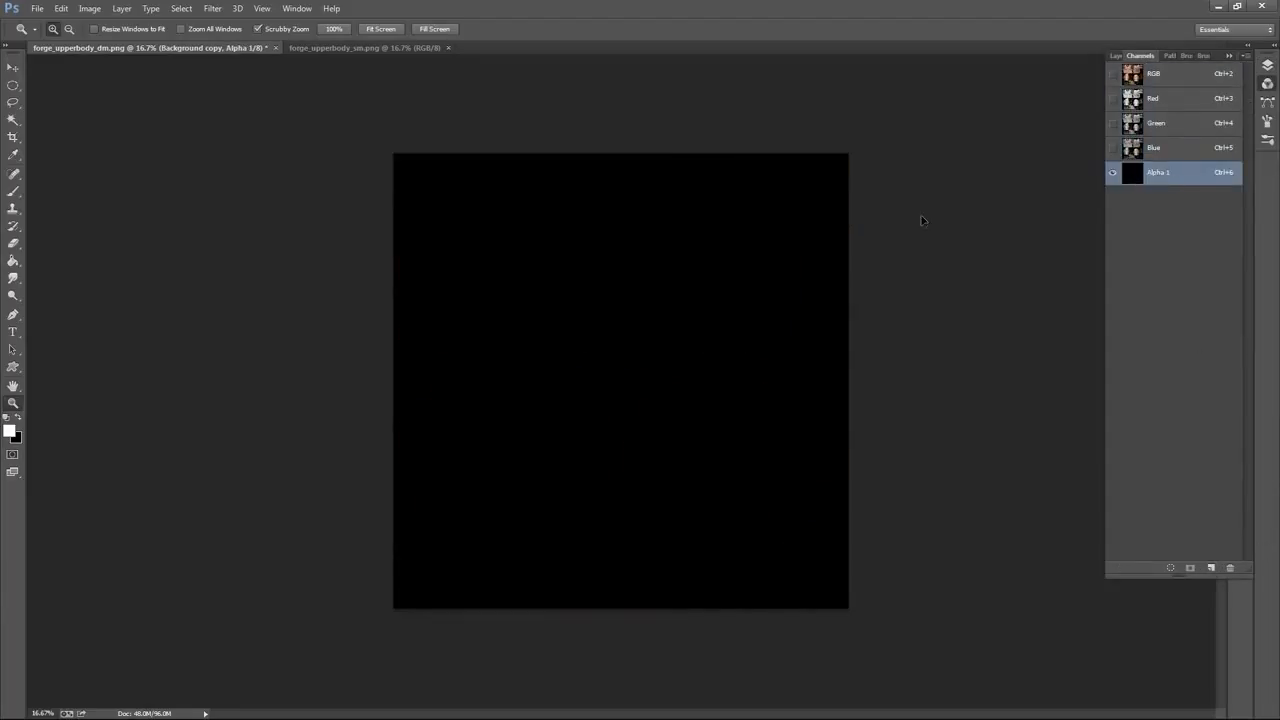
pyautogui.hotkey('ctrl', 'v')
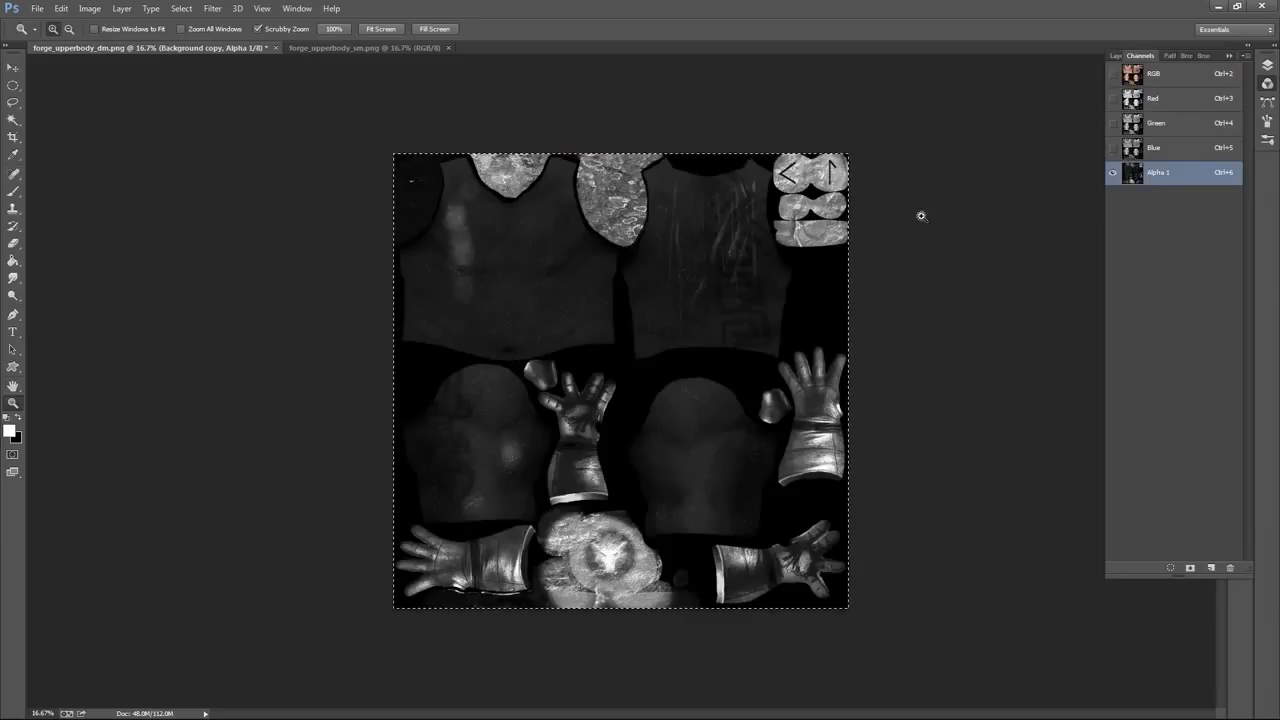
# Switch the diffuse map back to its RGB channels and hide the original Background layer
pyautogui.click(1116, 55)
pyautogui.click(1140, 55)
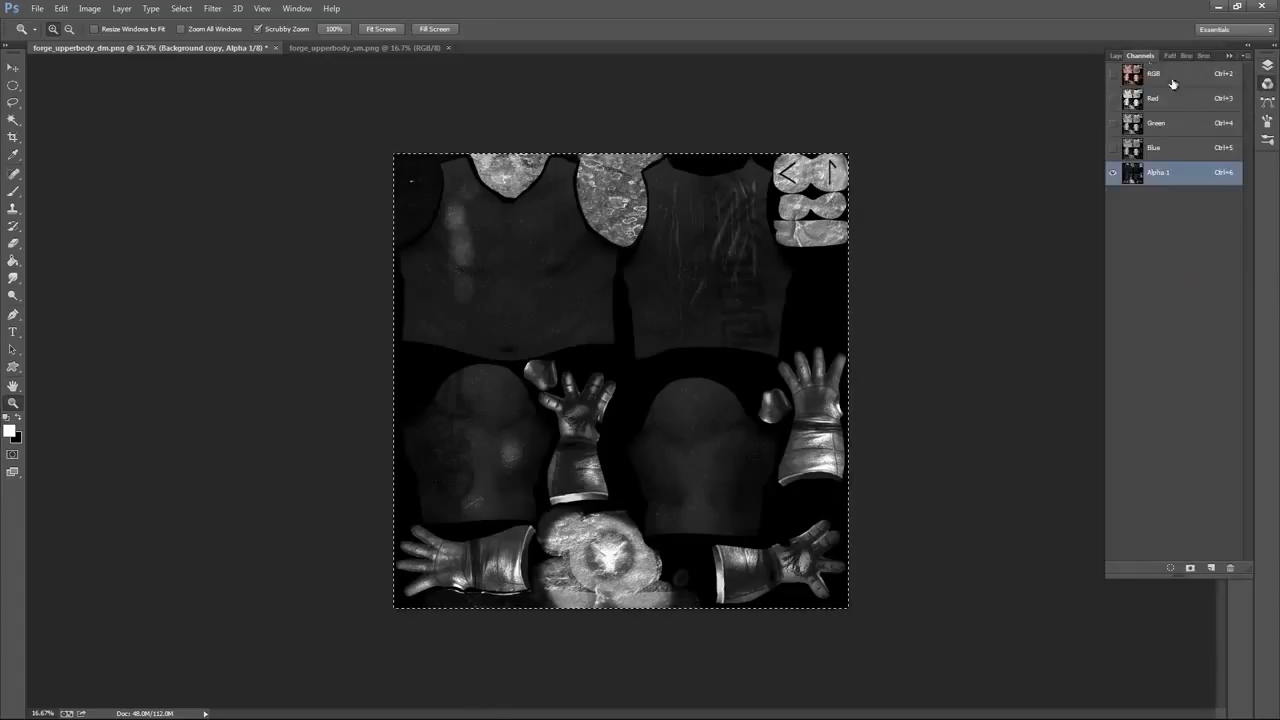
pyautogui.click(1170, 78)
pyautogui.click(1117, 56)
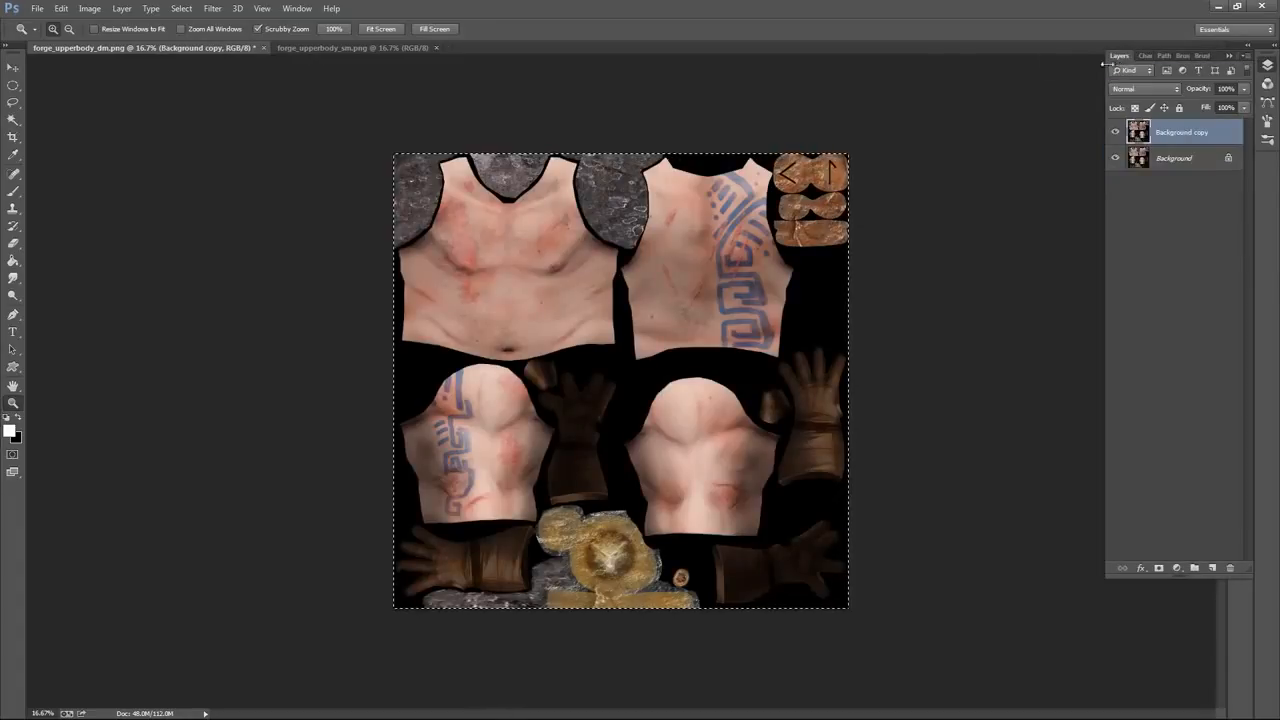
pyautogui.click(1115, 158)
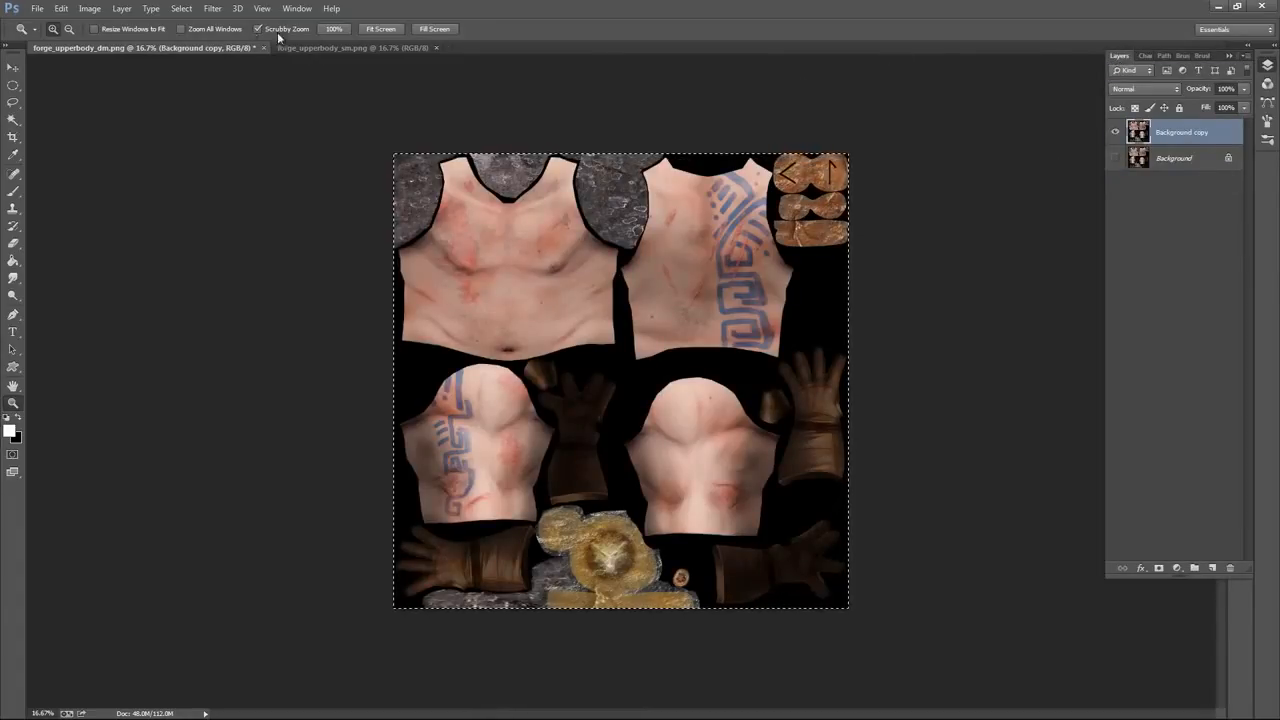
# Begin saving the diffuse map under a new name, creating and entering a folder named Unity inside Textures
pyautogui.click(37, 8)
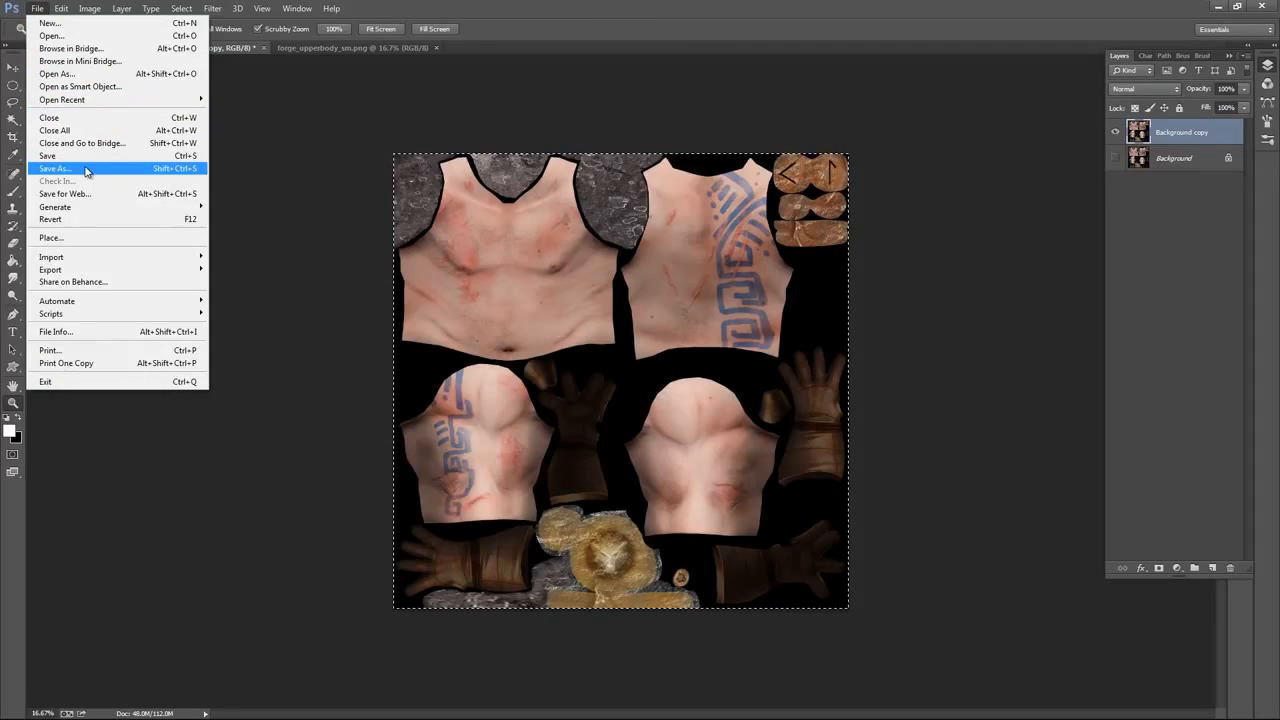
pyautogui.click(85, 172)
pyautogui.moveTo(505, 107); pyautogui.dragTo(557, 47)
pyautogui.click(320, 86)
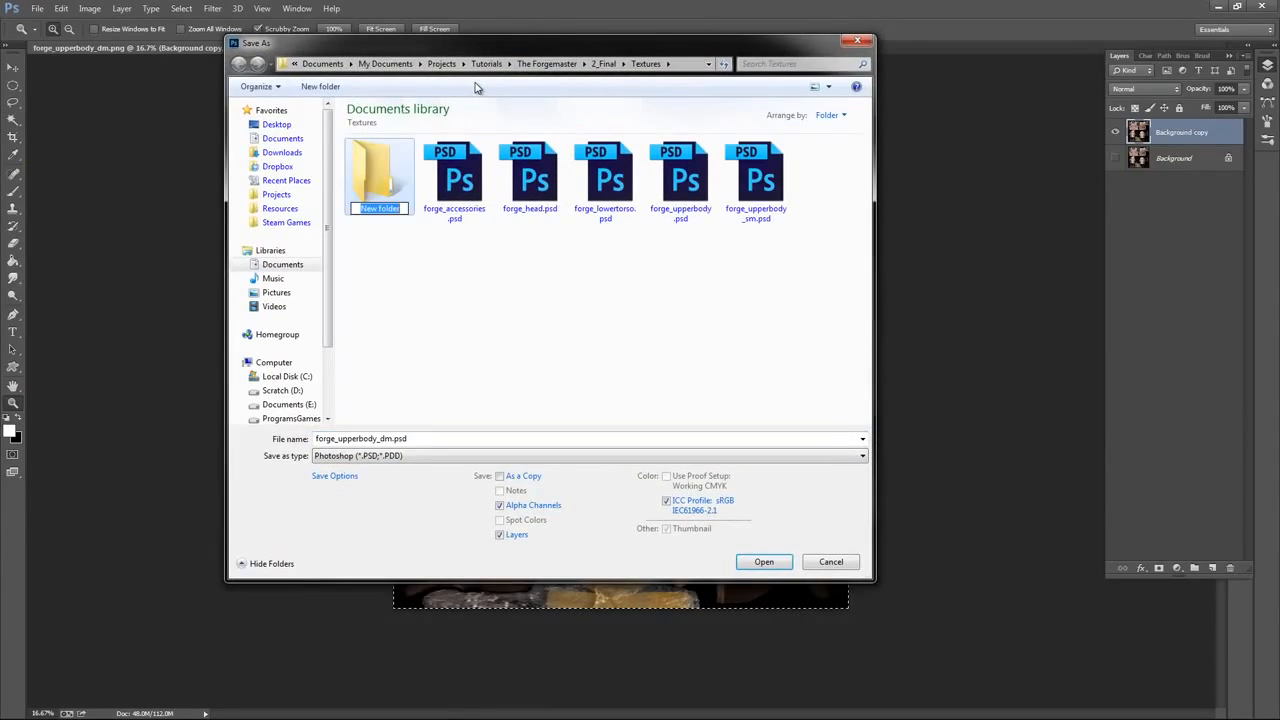
pyautogui.write('Unity')
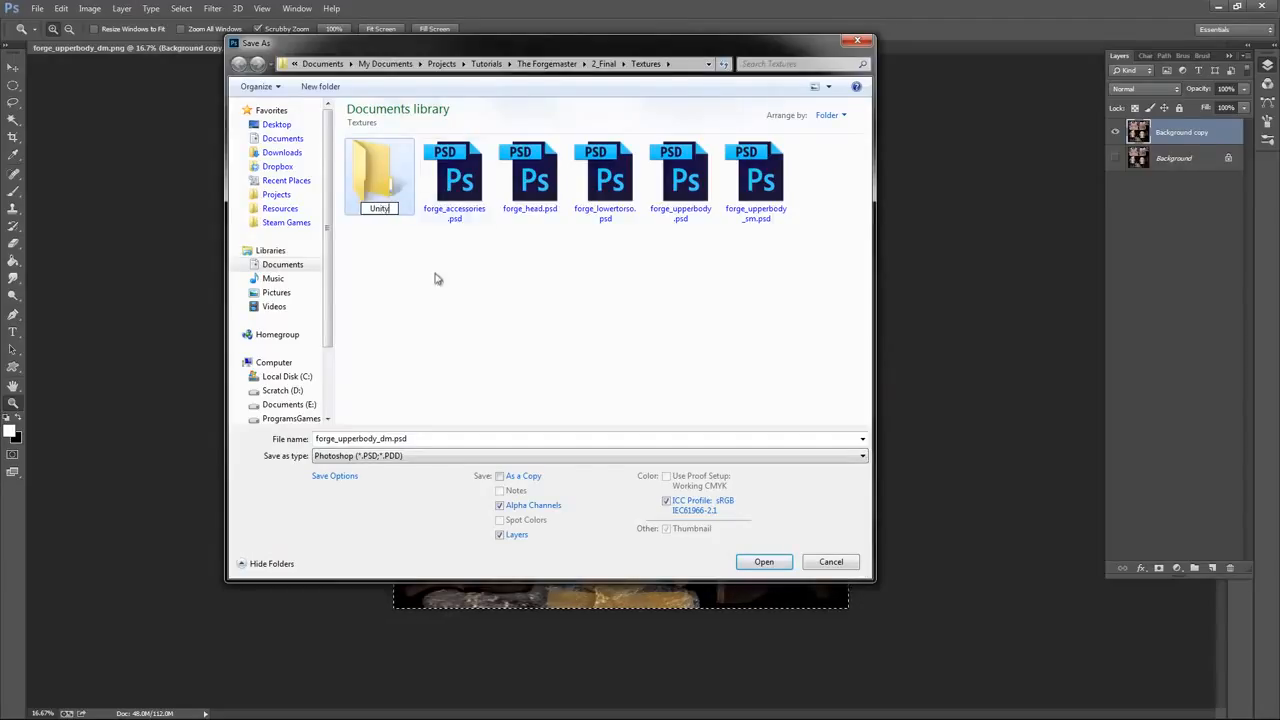
pyautogui.press('Return')
pyautogui.doubleClick(396, 181)
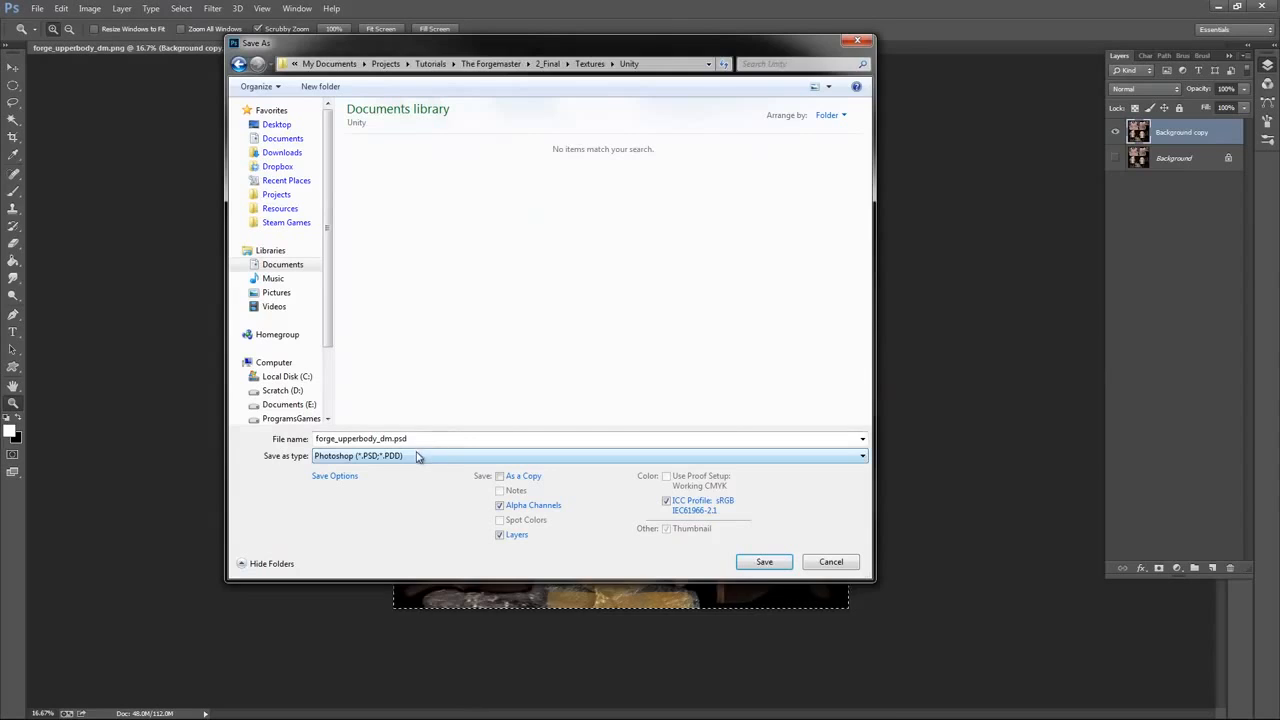
# Save forge_upperbody_dm.png in SuperPNG format using Alpha 1 as the alpha channel, and clear the selection
pyautogui.click(415, 456)
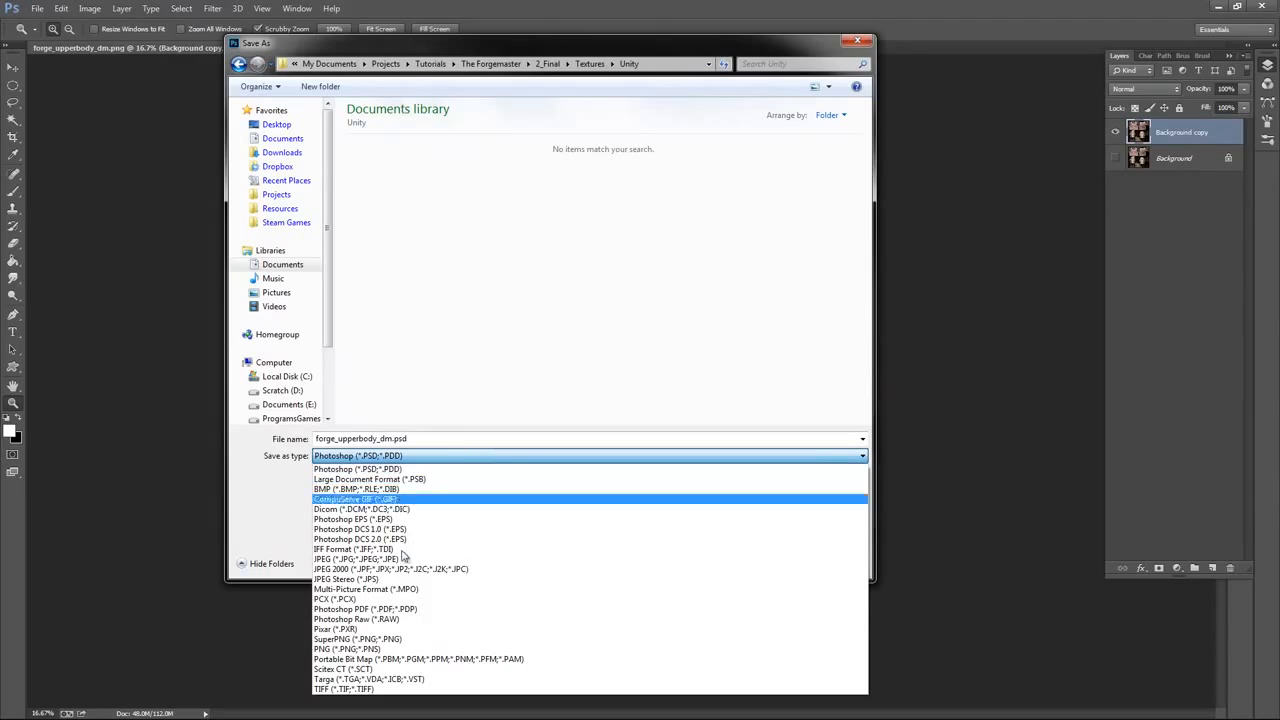
pyautogui.click(342, 640)
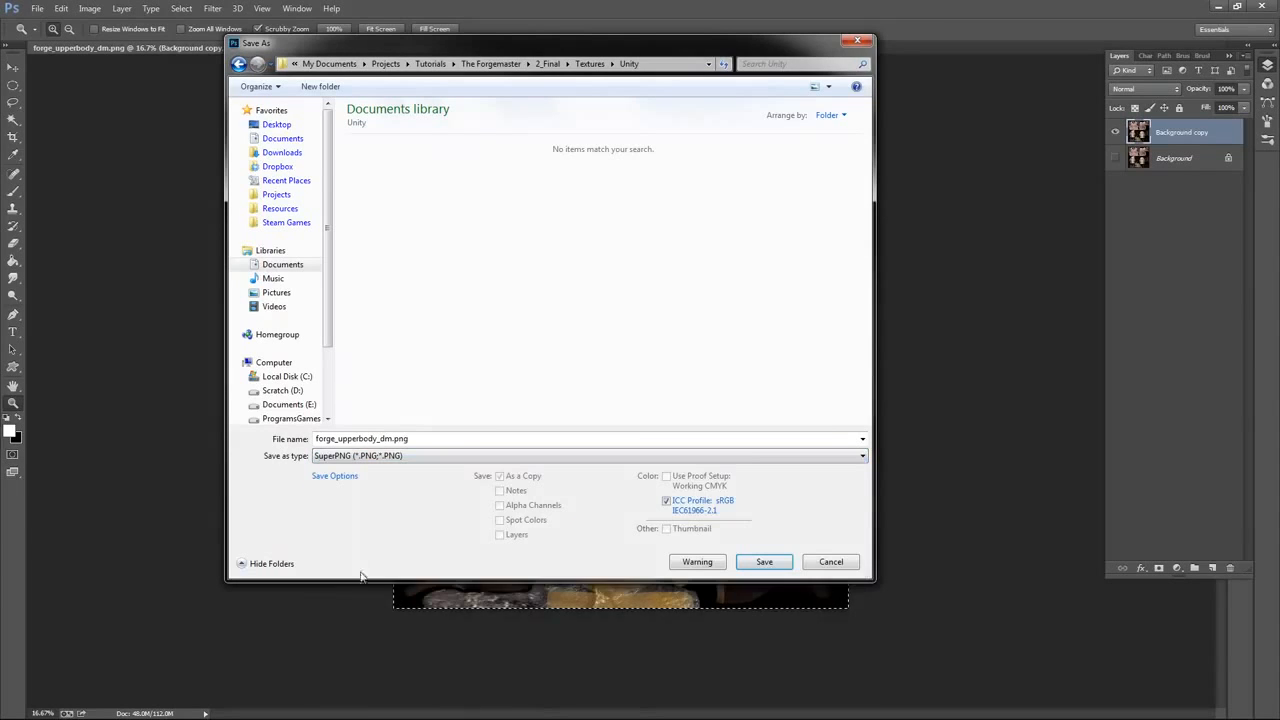
pyautogui.click(764, 563)
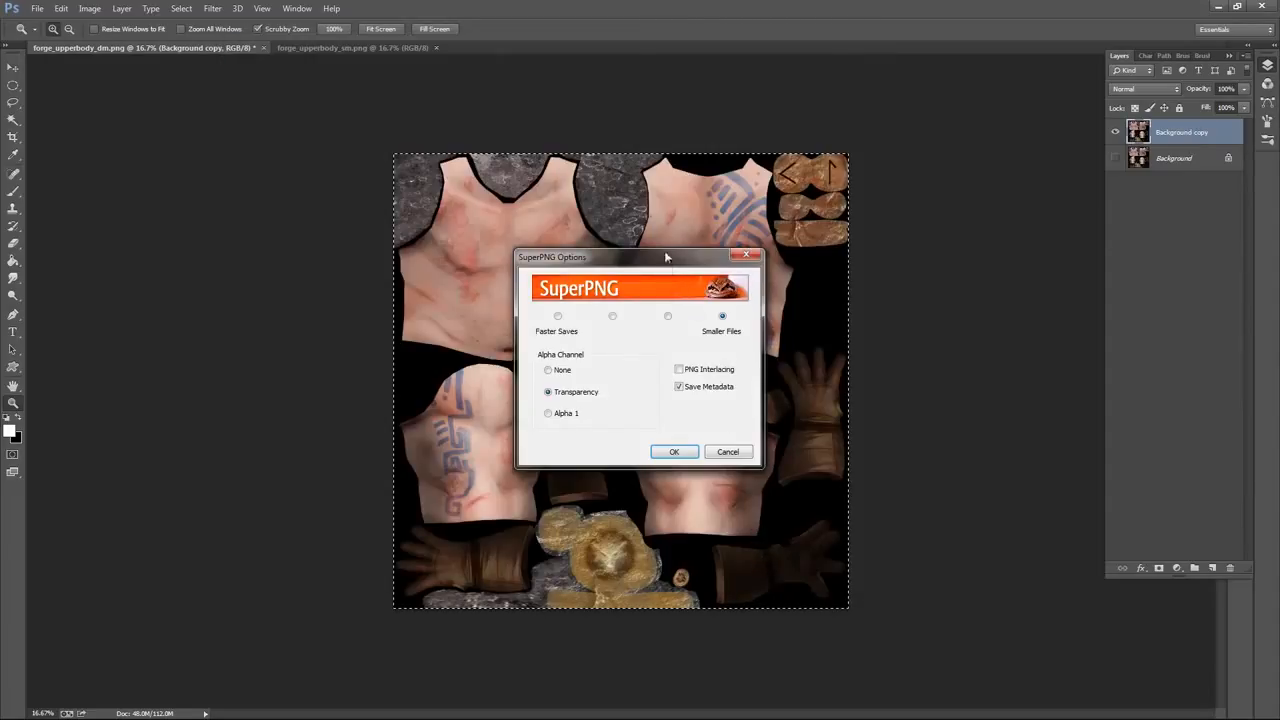
pyautogui.moveTo(666, 258); pyautogui.dragTo(665, 104)
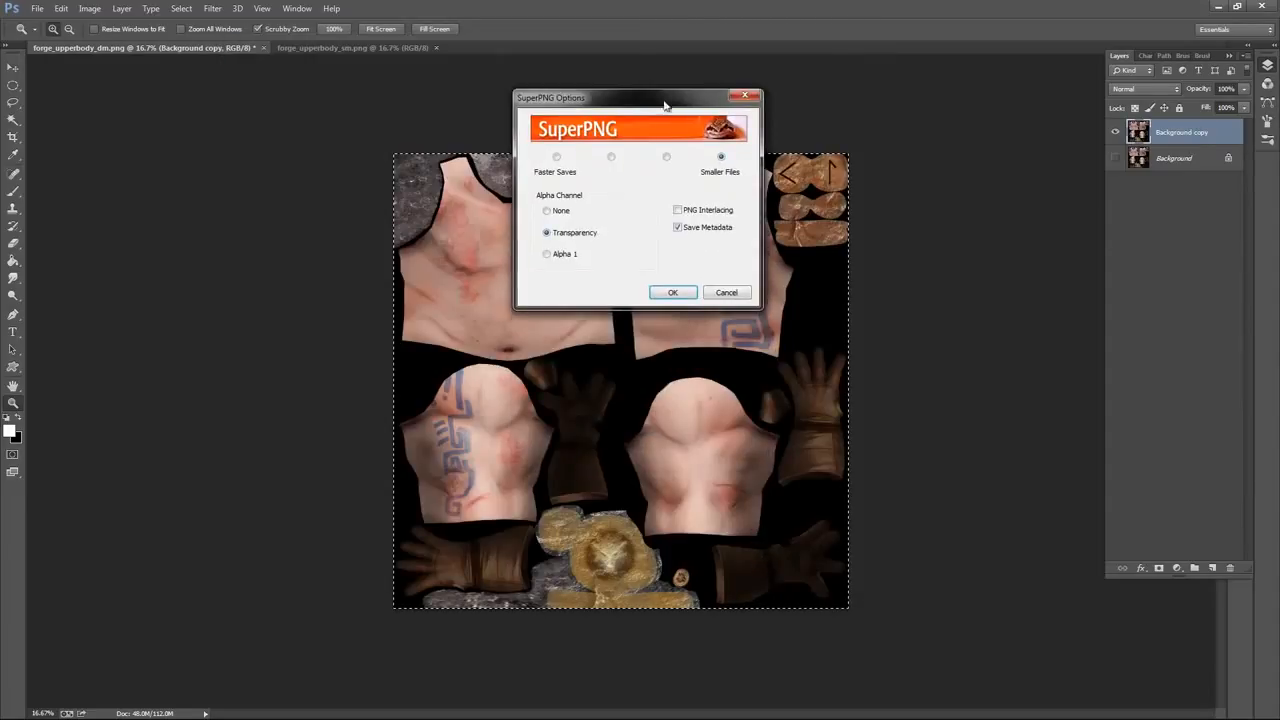
pyautogui.click(548, 255)
pyautogui.click(673, 293)
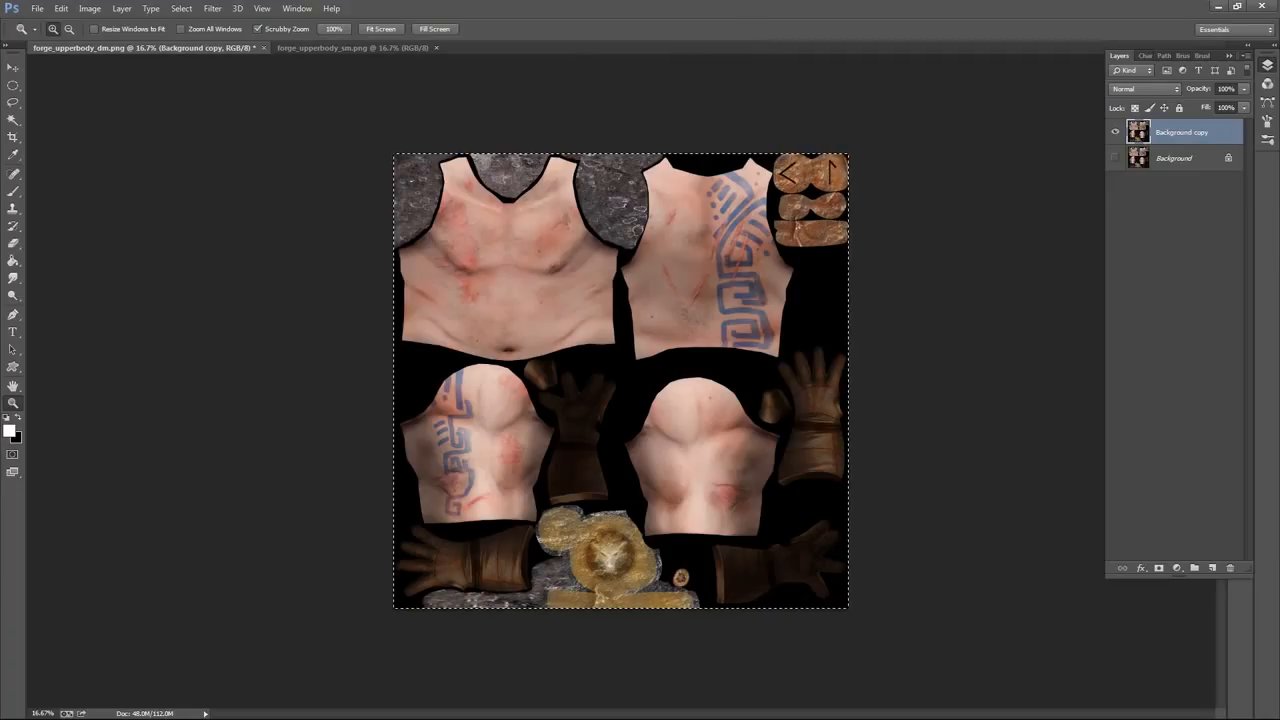
pyautogui.hotkey('ctrl', 'd')
# Examine the exported forge_upperbody_dm.png from the Textures\Unity folder in Windows Photo Viewer, and close the viewer
pyautogui.moveTo(2, 262); pyautogui.dragTo(370, 126)
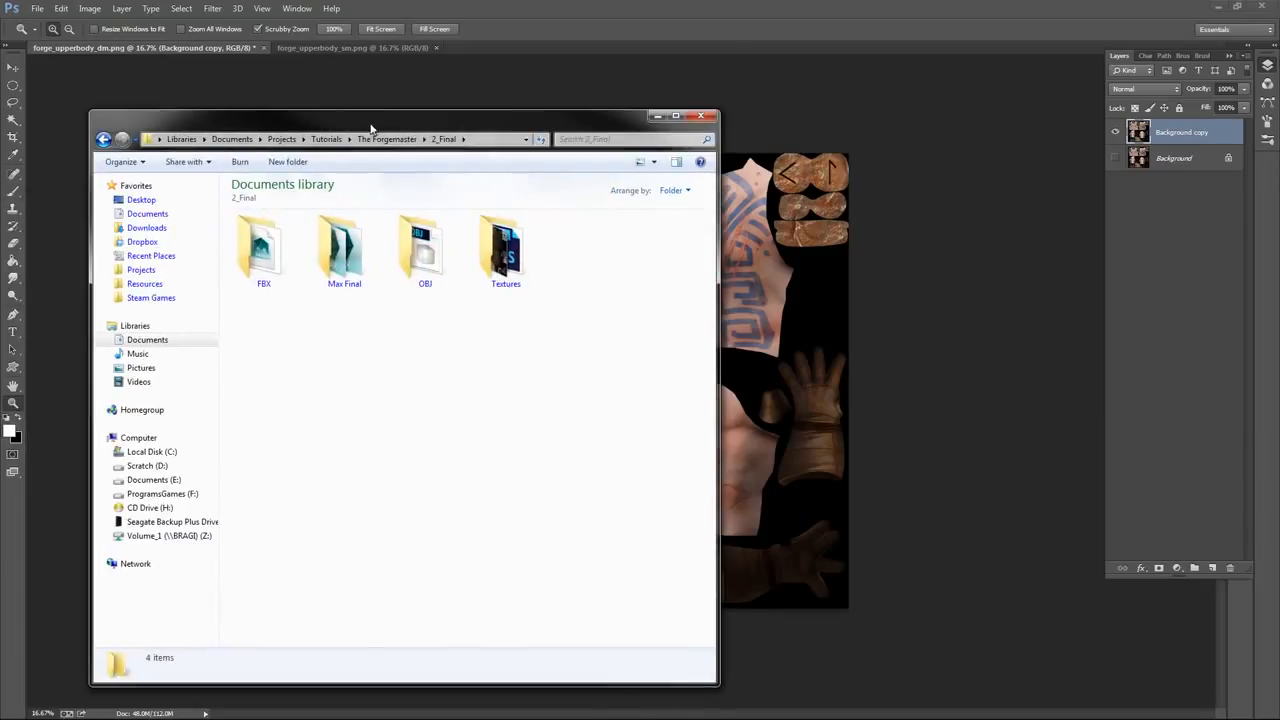
pyautogui.doubleClick(530, 252)
pyautogui.doubleClick(272, 254)
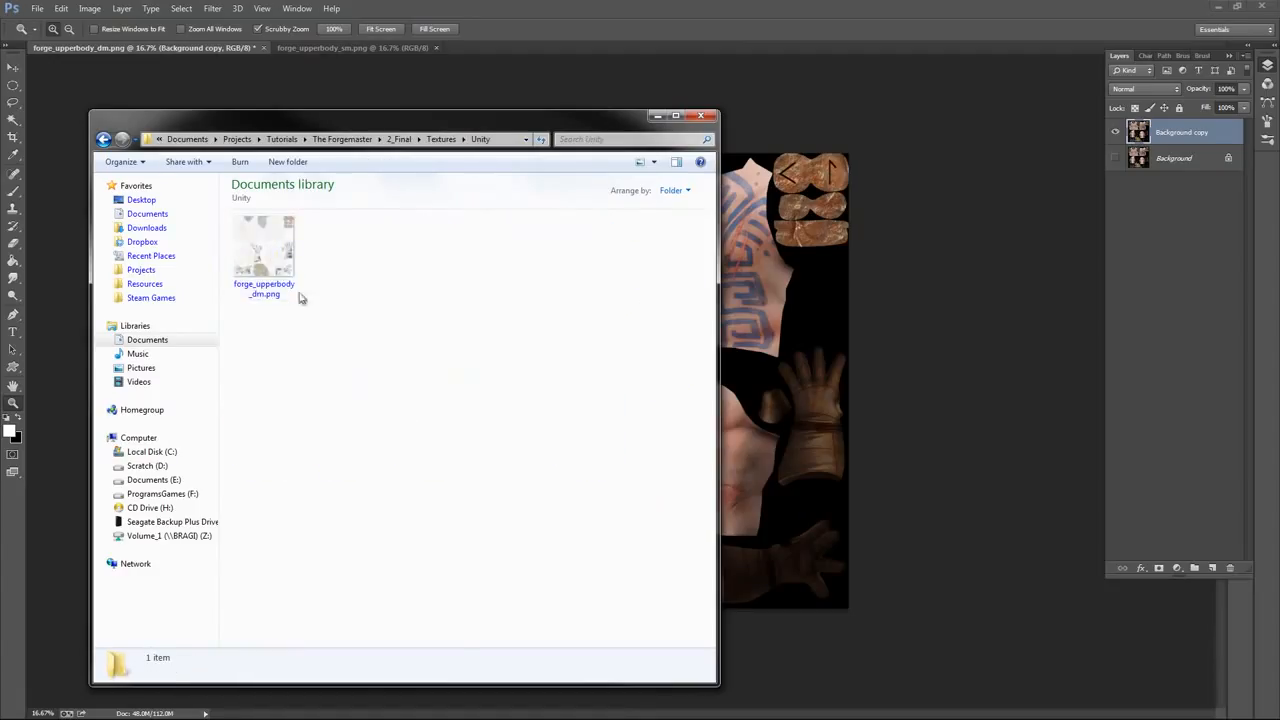
pyautogui.click(269, 267)
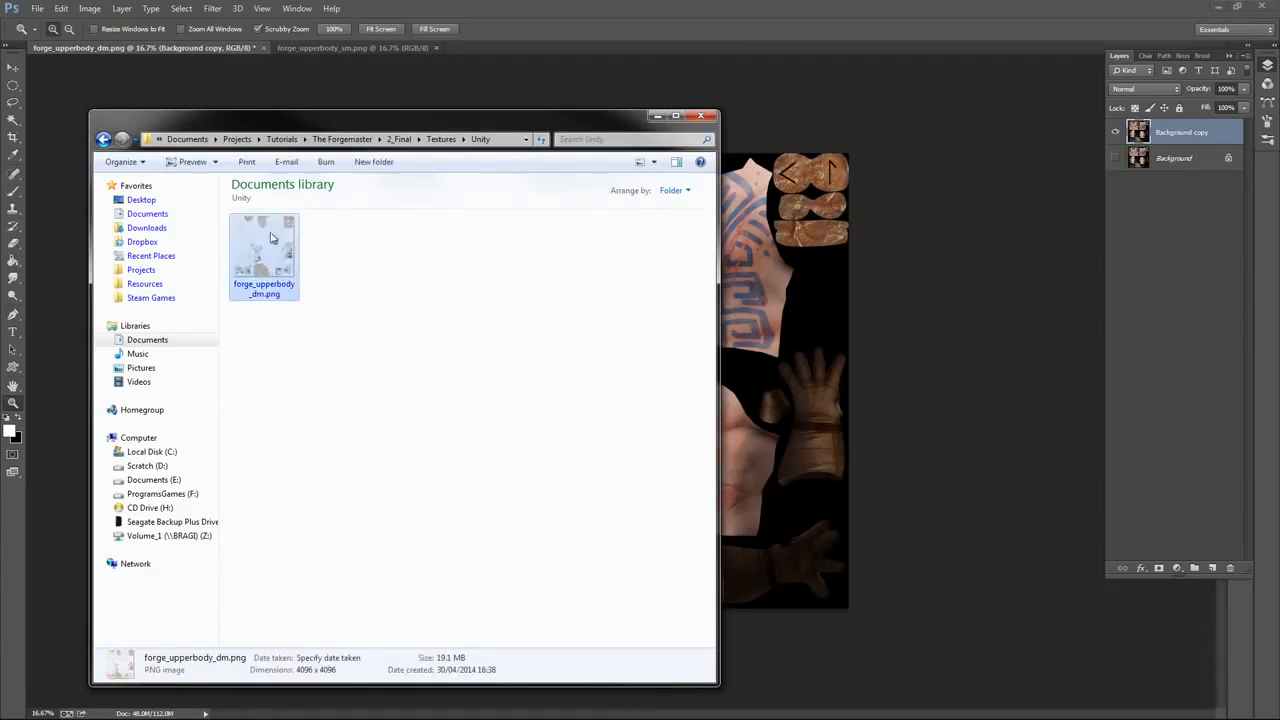
pyautogui.click(406, 252)
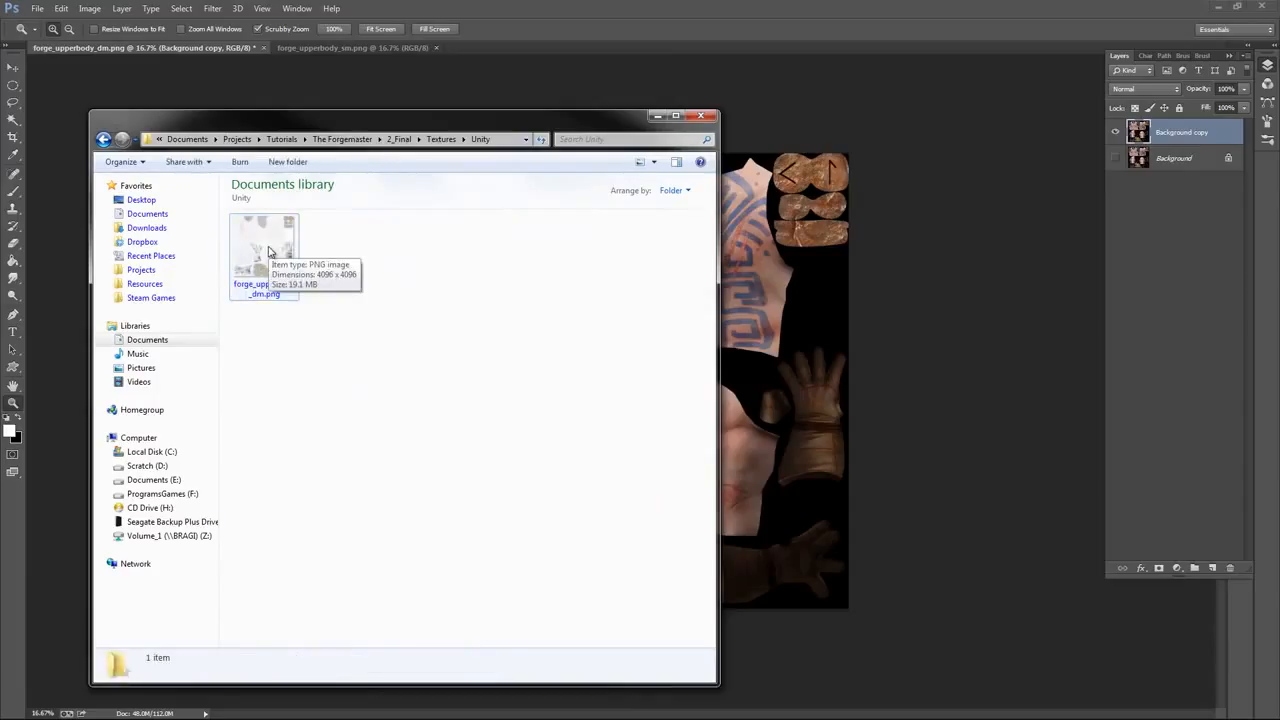
pyautogui.click(268, 252)
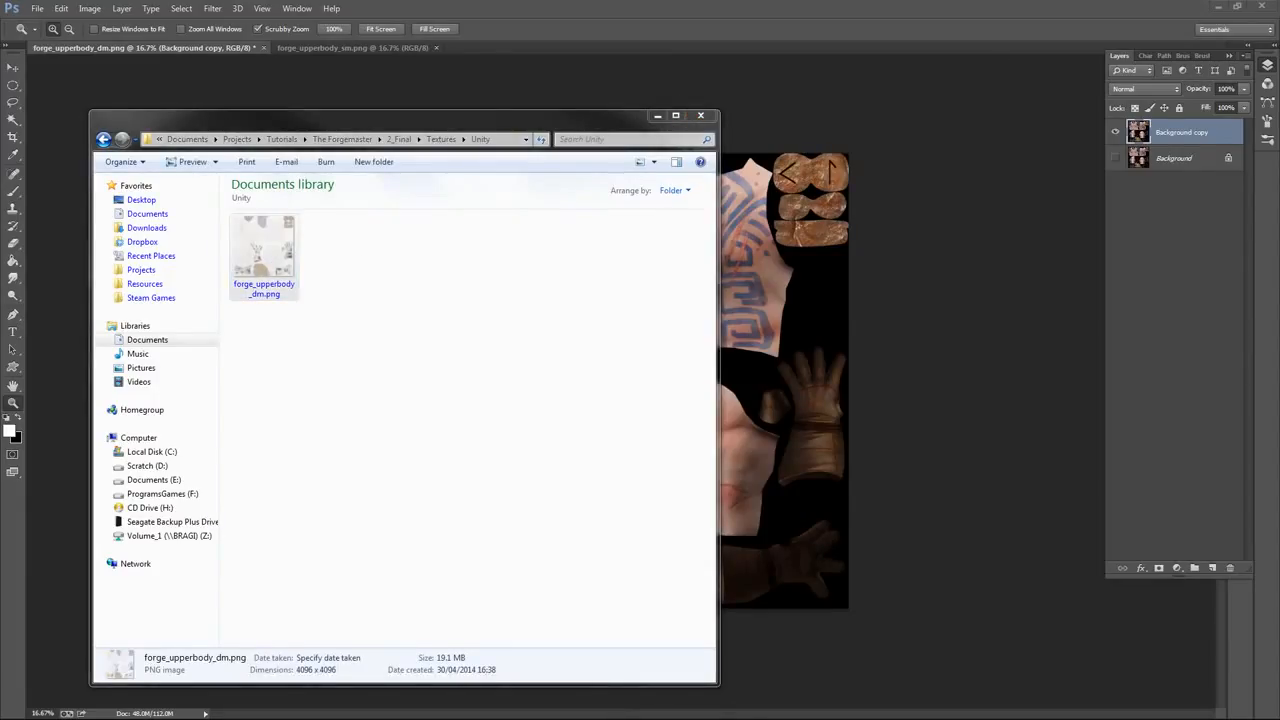
pyautogui.press('Return')
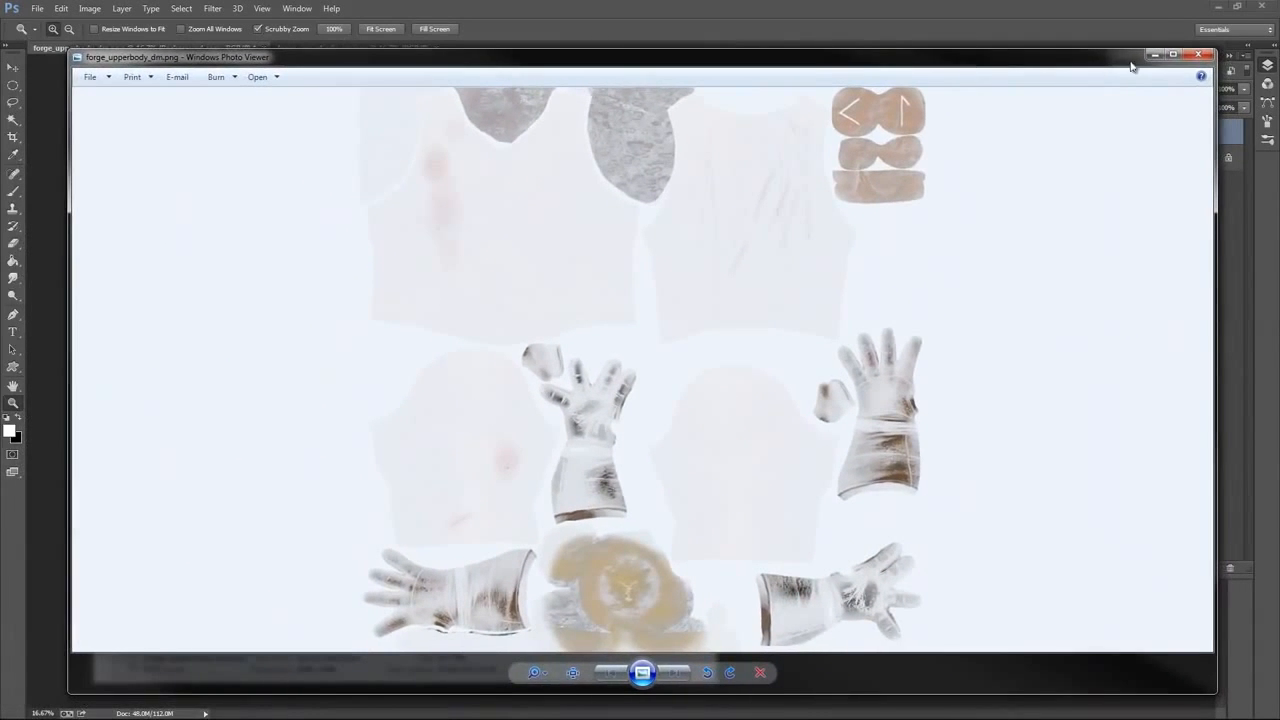
pyautogui.click(1199, 55)
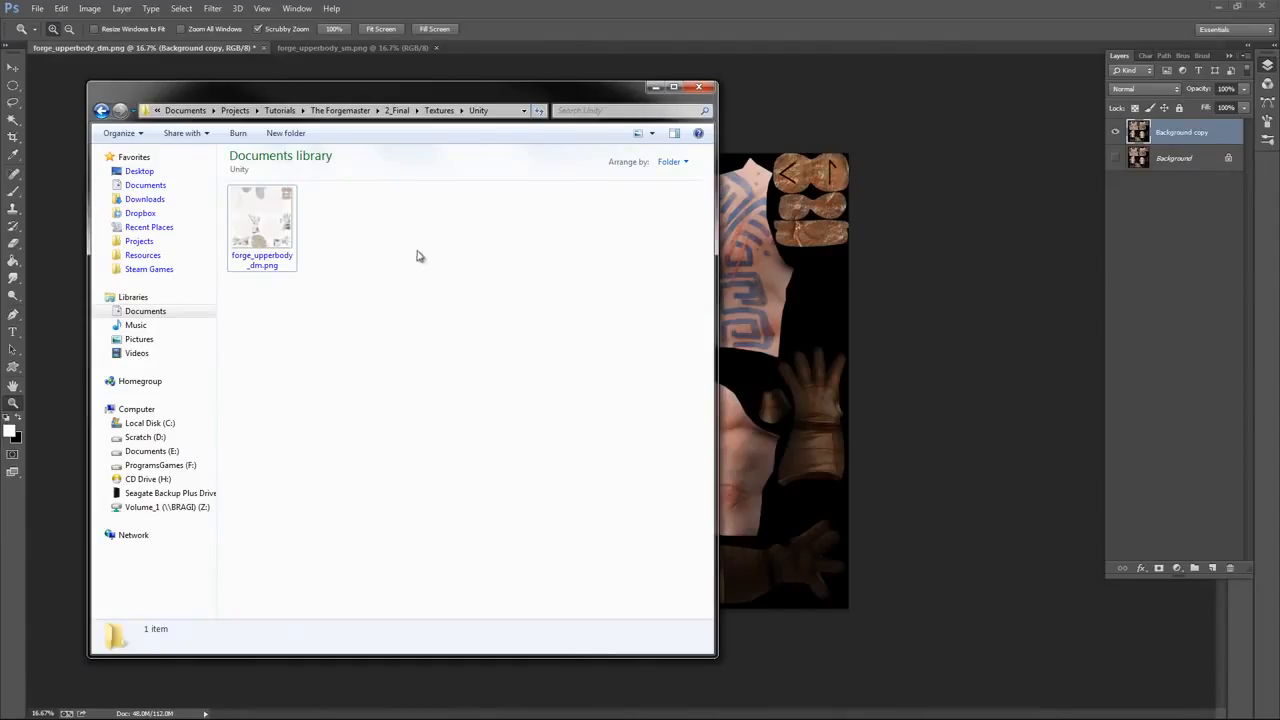
pyautogui.moveTo(473, 97); pyautogui.dragTo(458, 85)
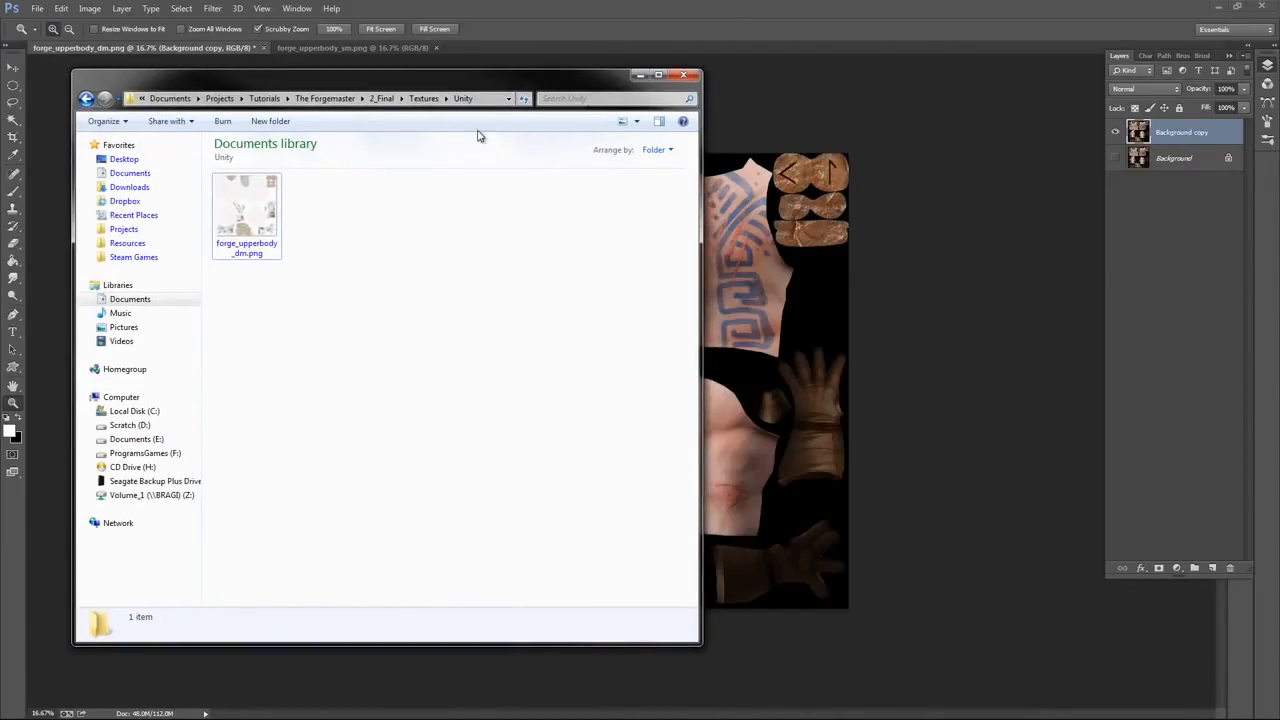
# Switch to Unity and delete the old forge_upperbody_dm texture from the Forgemaster Textures folder
pyautogui.moveTo(577, 85); pyautogui.dragTo(587, 91)
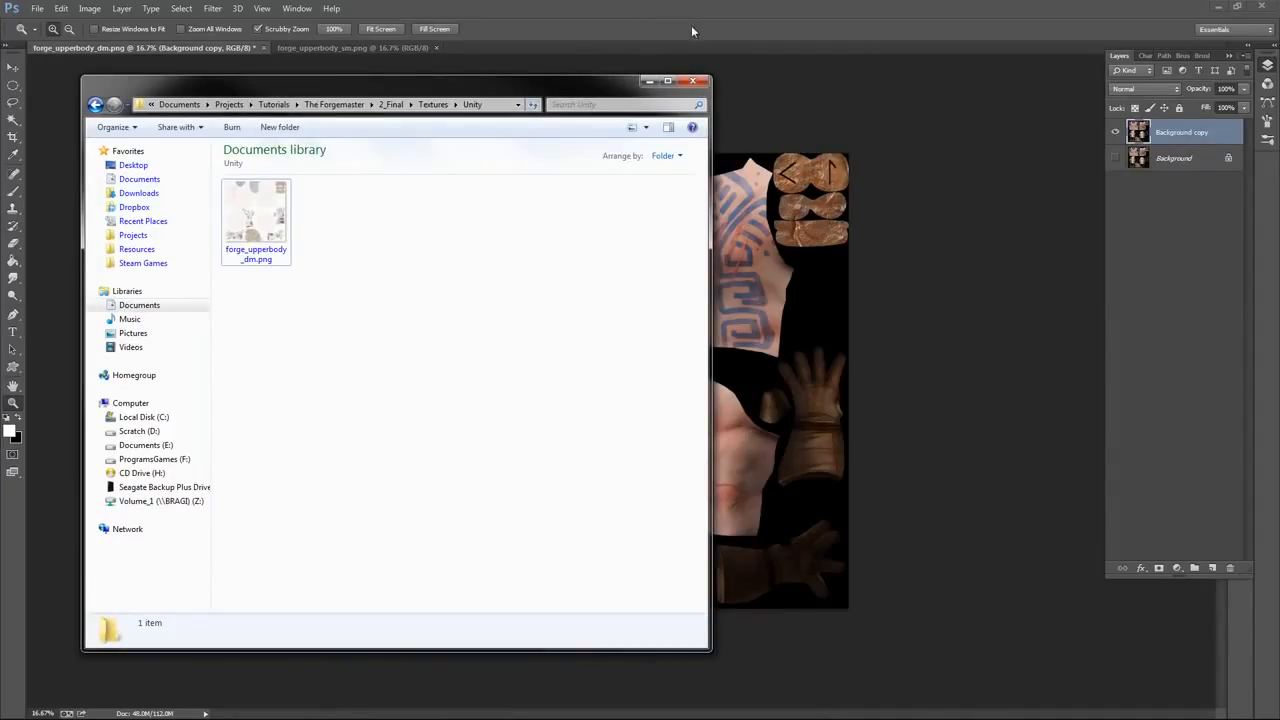
pyautogui.click(729, 42)
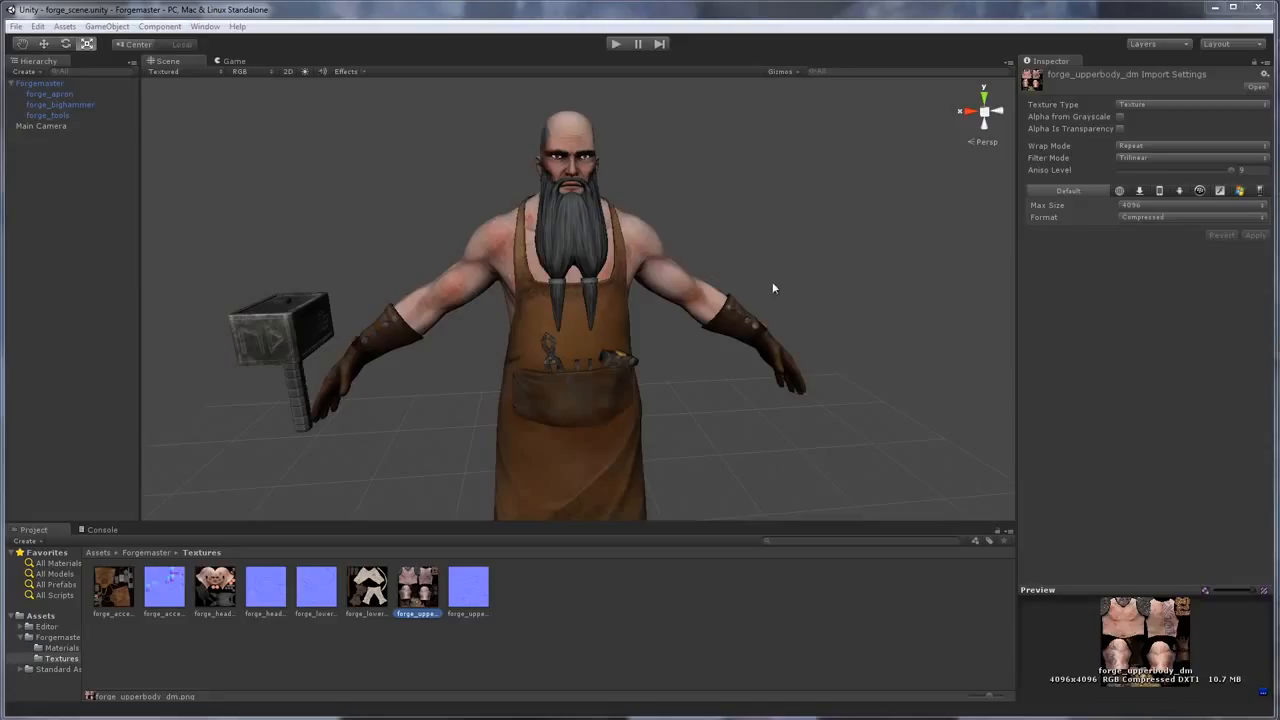
pyautogui.click(652, 632)
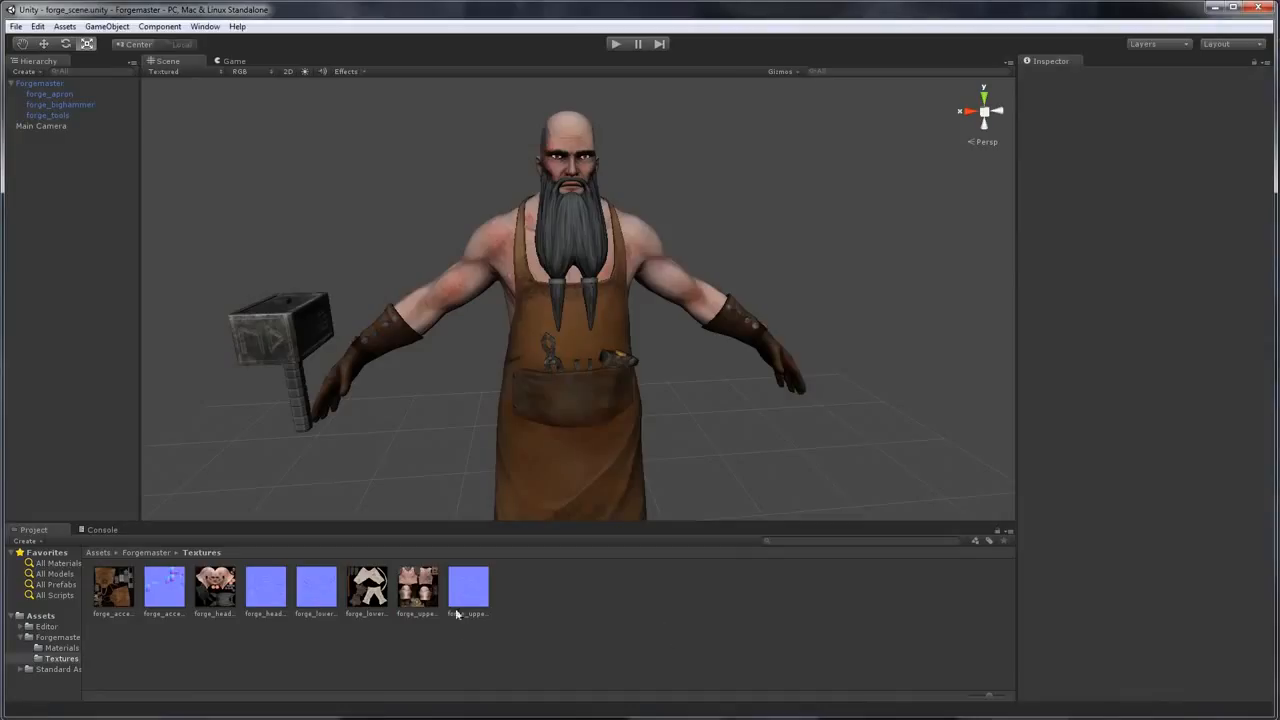
pyautogui.click(416, 591)
pyautogui.press('Delete')
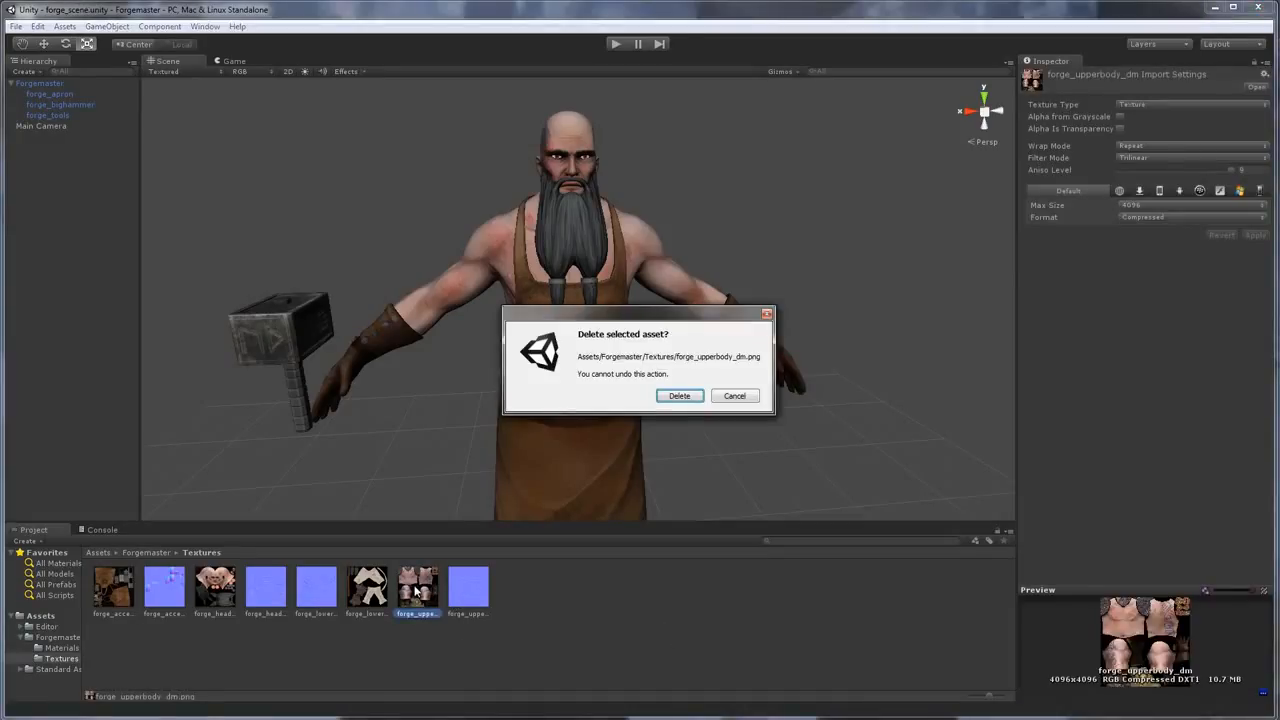
pyautogui.click(680, 396)
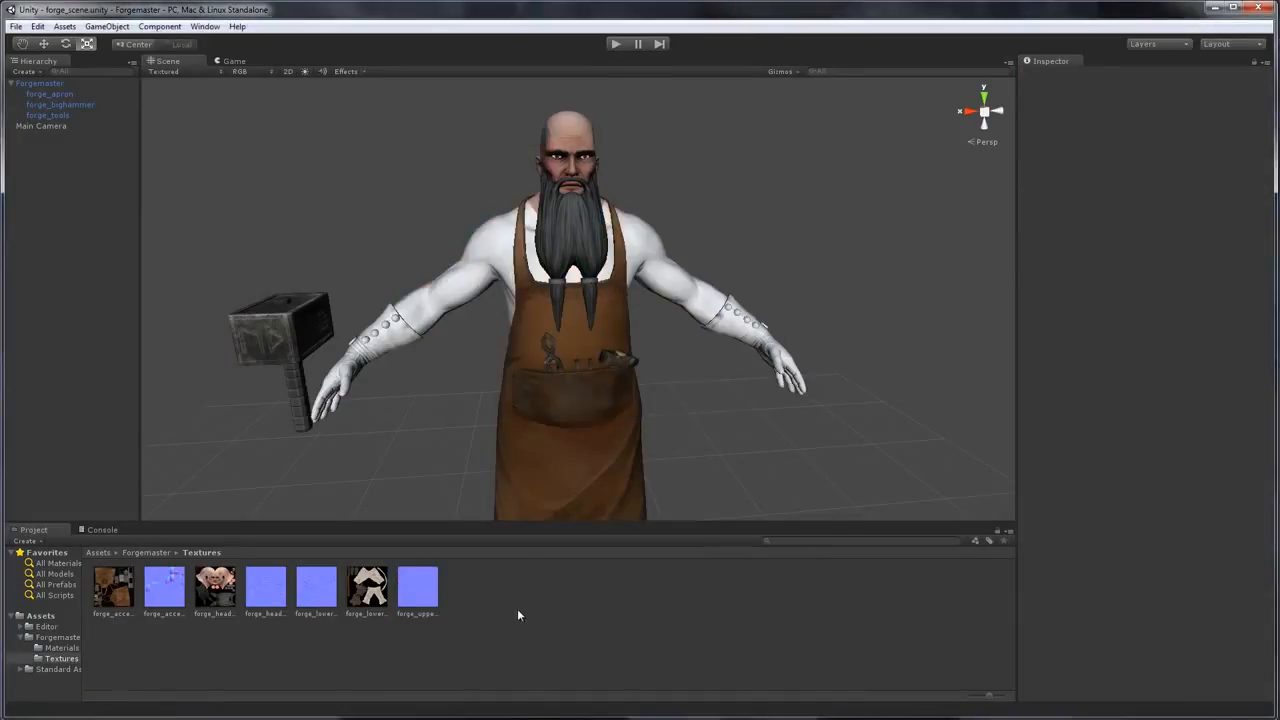
# Import forge_upperbody_dm.png into the Textures folder from Projects\Tutorials\The Forgemaster\2_Final\Textures\Unity
pyautogui.rightClick(517, 608)
pyautogui.click(575, 467)
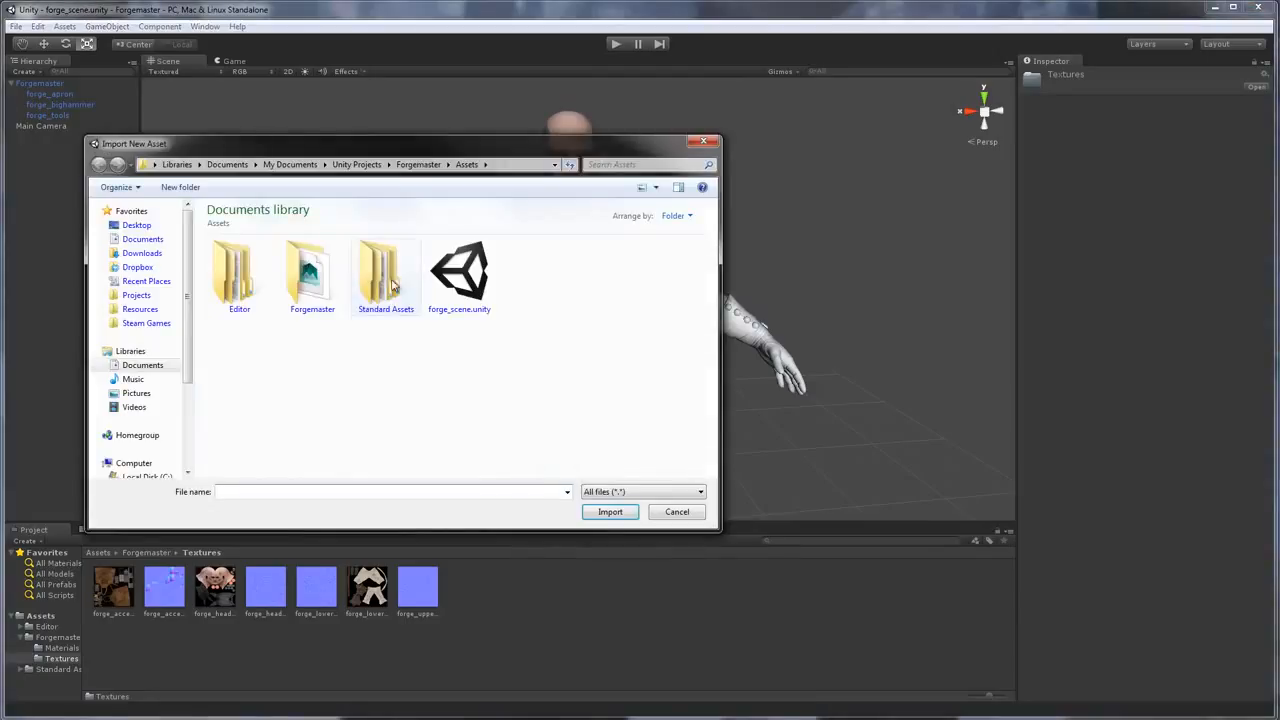
pyautogui.click(138, 296)
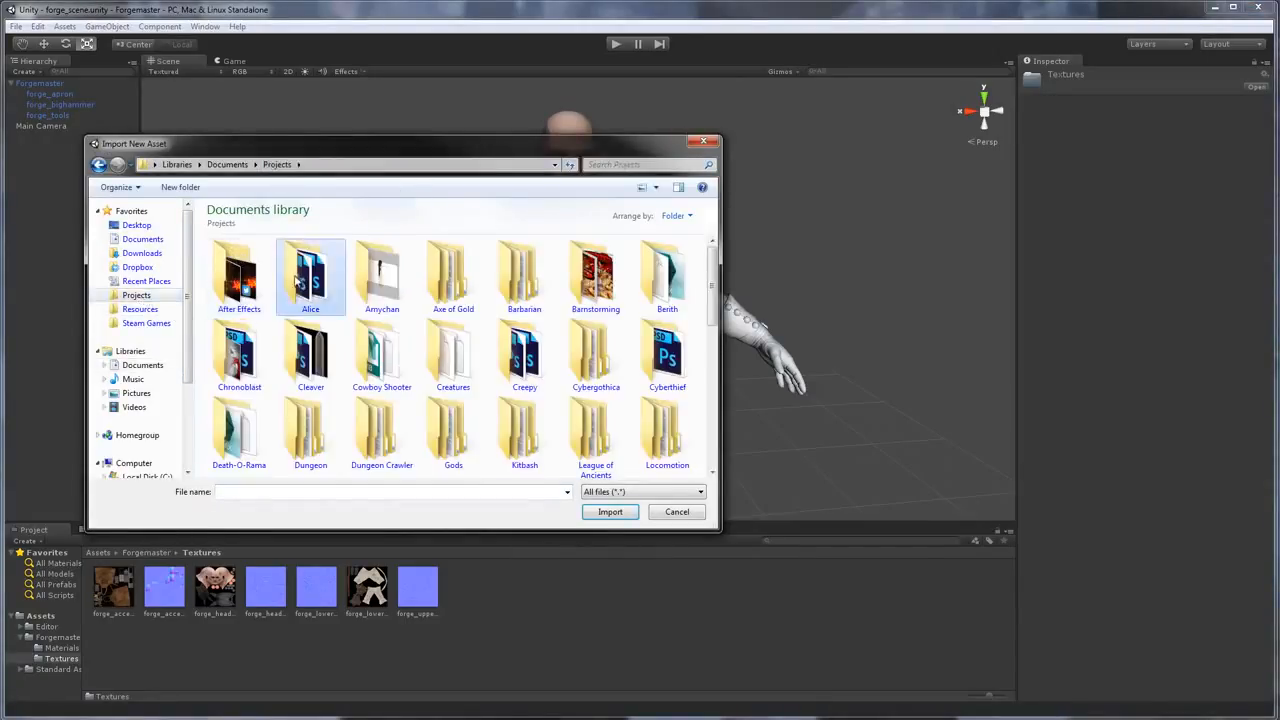
pyautogui.scroll(-5, 425, 352)
pyautogui.doubleClick(300, 362)
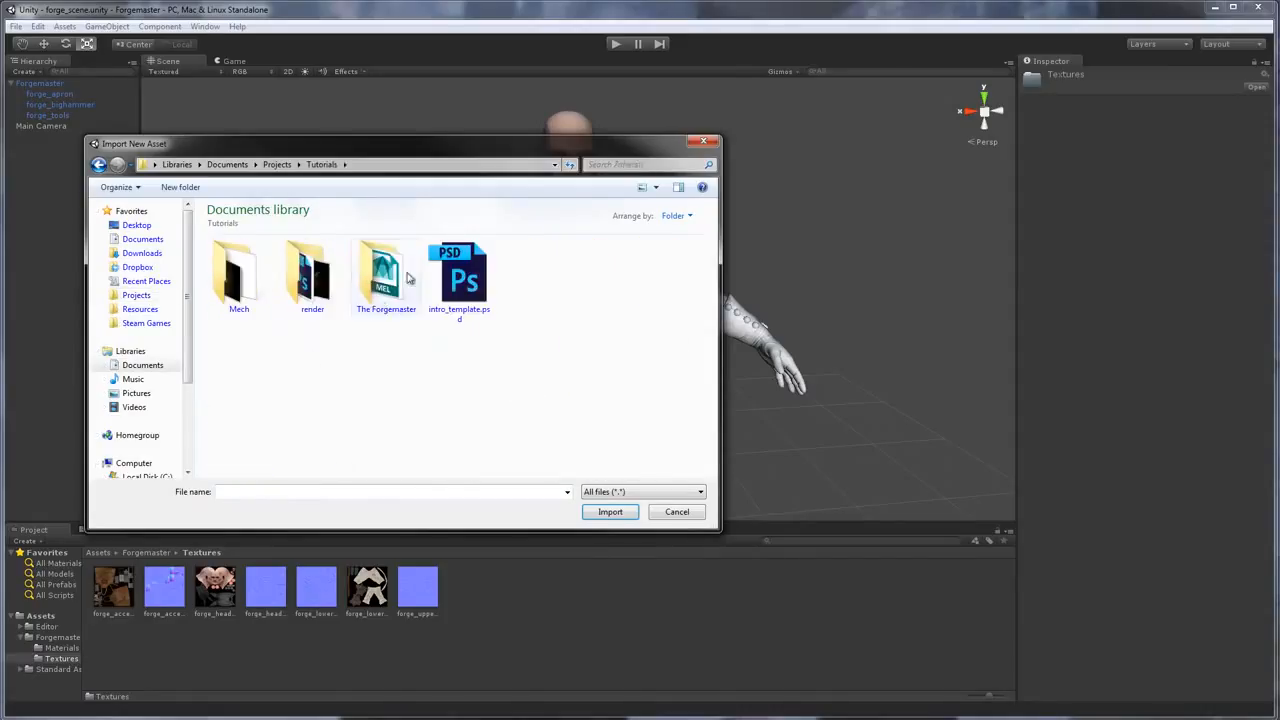
pyautogui.doubleClick(386, 270)
pyautogui.doubleClick(308, 270)
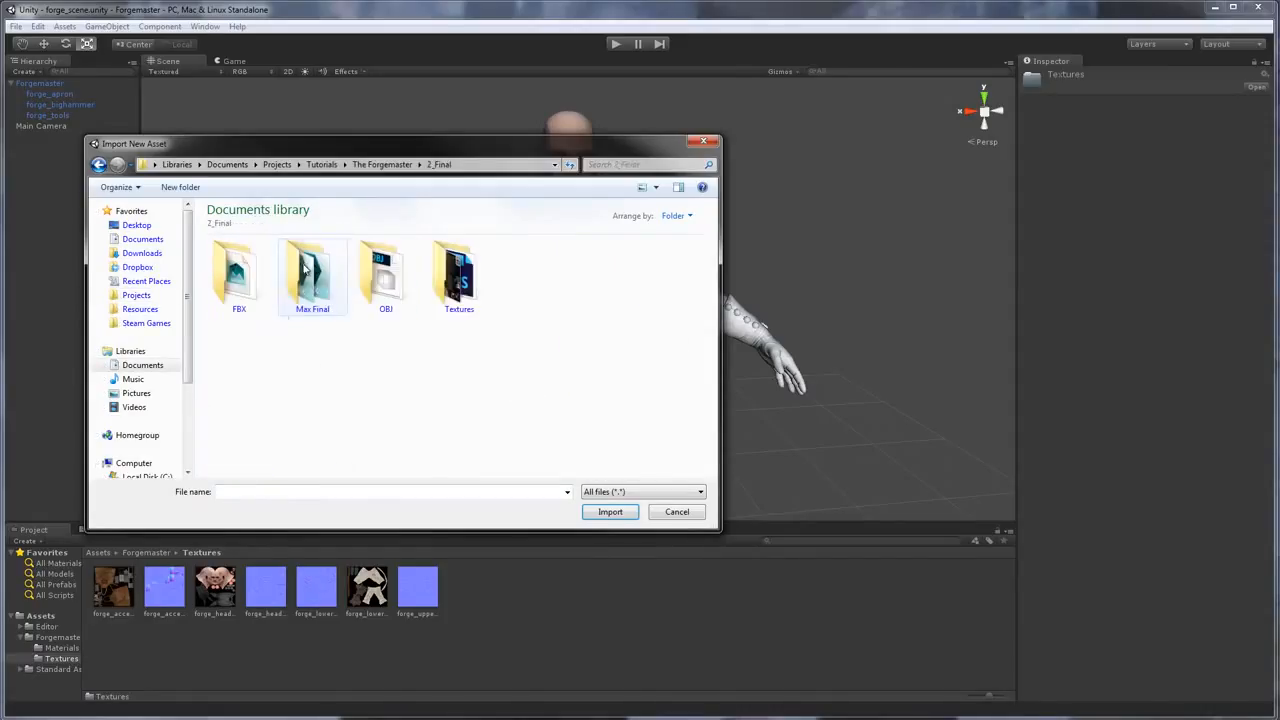
pyautogui.doubleClick(455, 272)
pyautogui.doubleClick(256, 278)
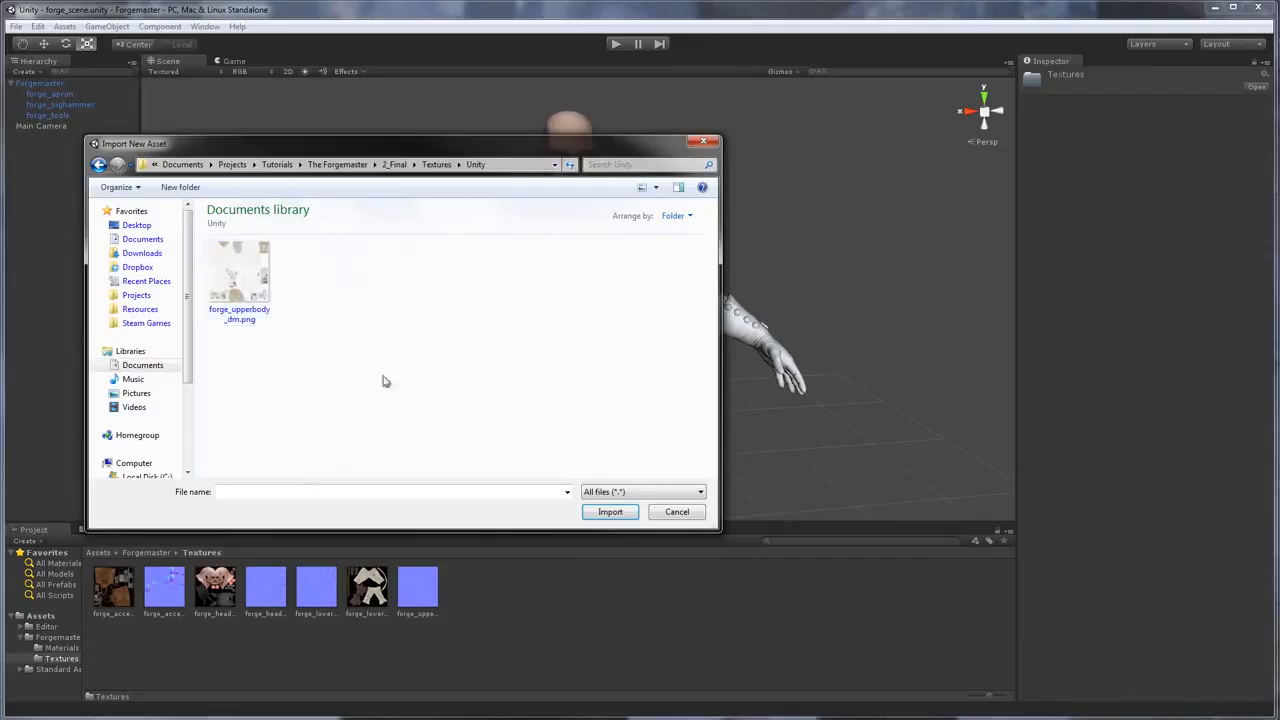
pyautogui.click(250, 283)
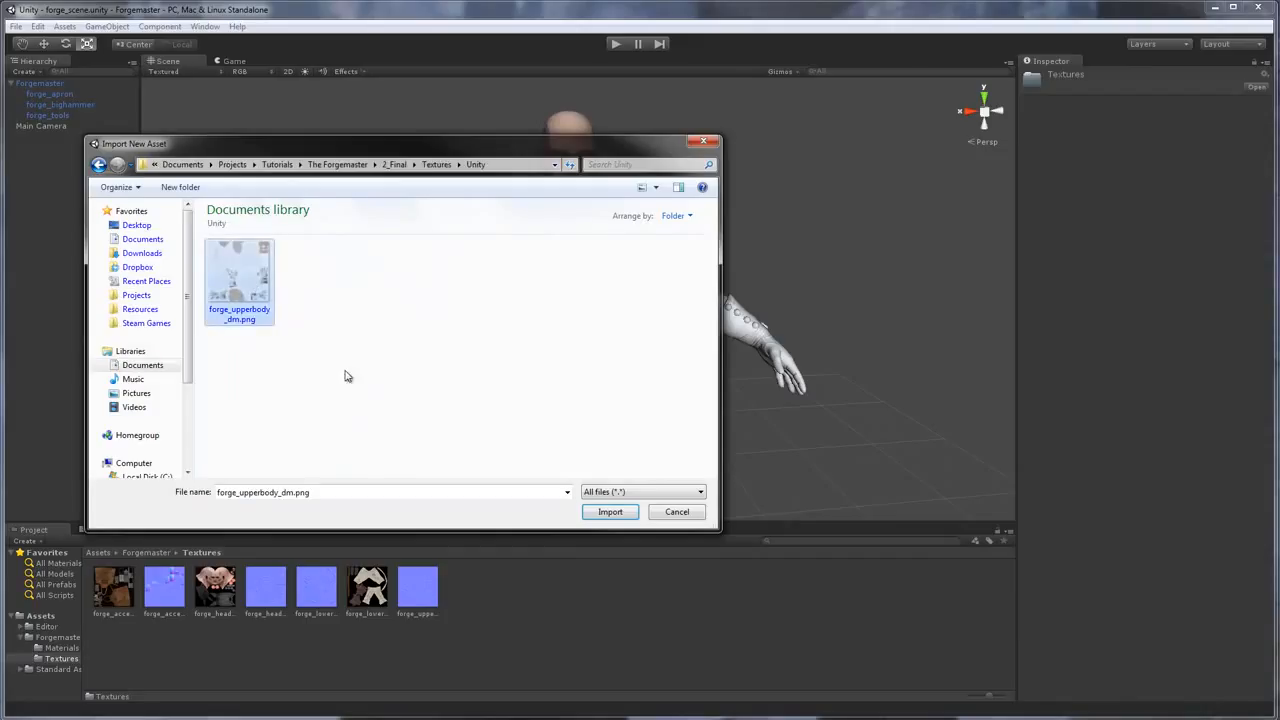
pyautogui.click(610, 512)
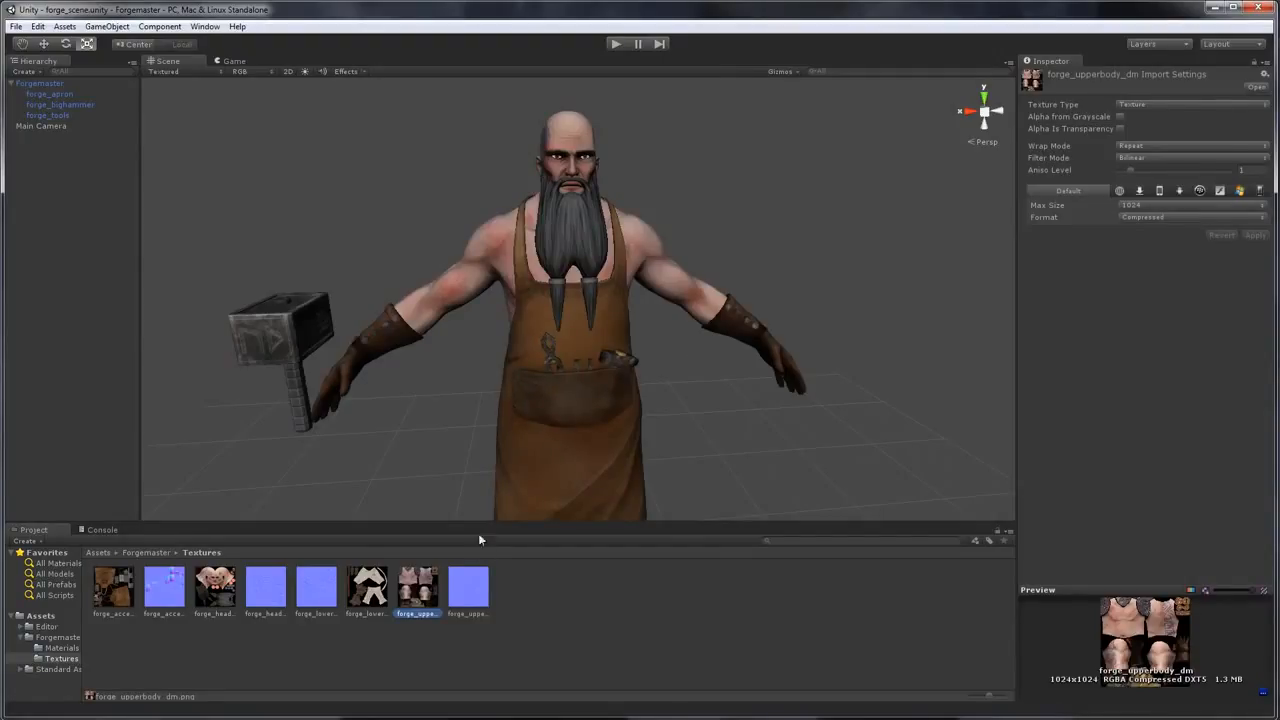
# Set the imported forge_upperbody_dm texture to max size 4096, Trilinear filtering and aniso level 9, and apply the import settings
pyautogui.click(1169, 204)
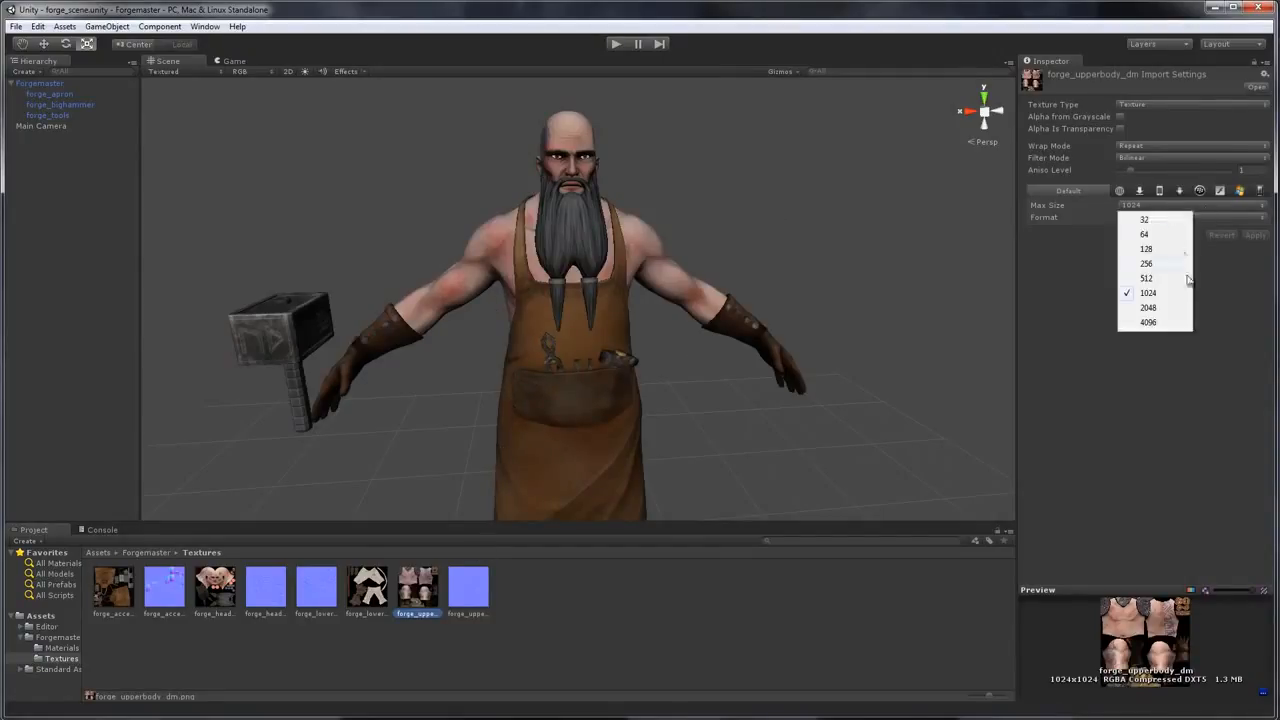
pyautogui.click(1184, 326)
pyautogui.click(1141, 158)
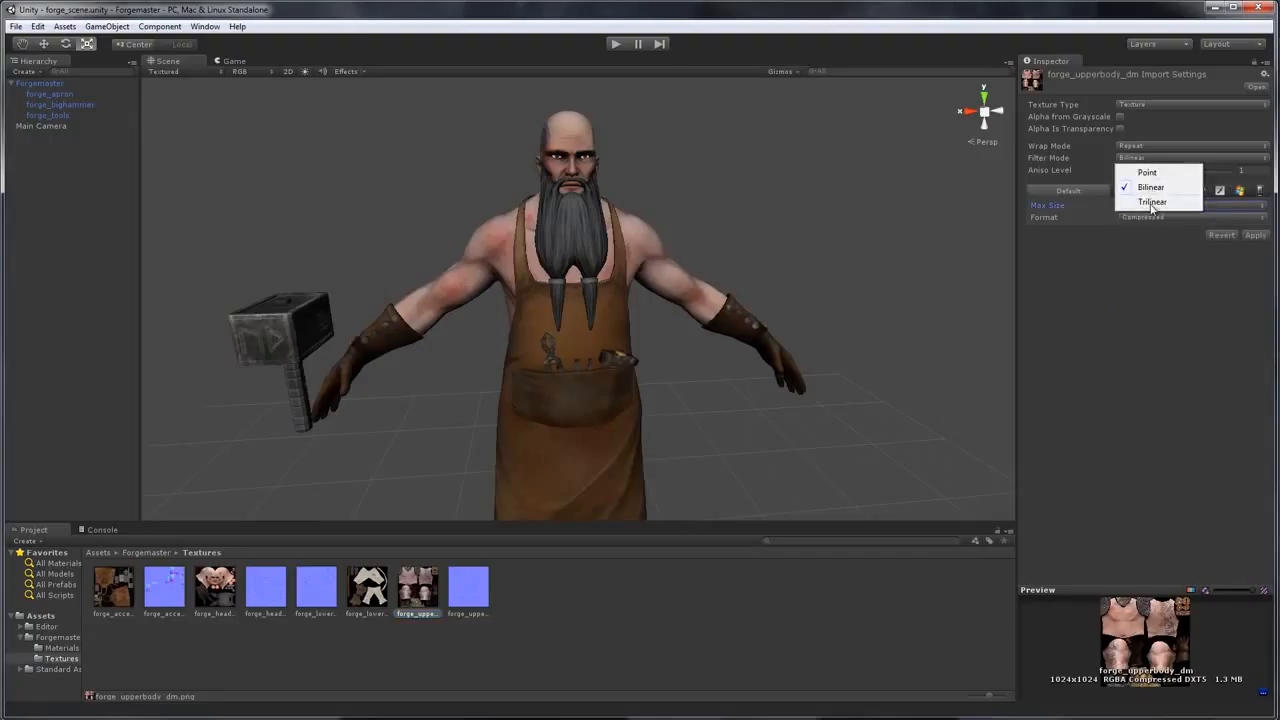
pyautogui.click(1151, 203)
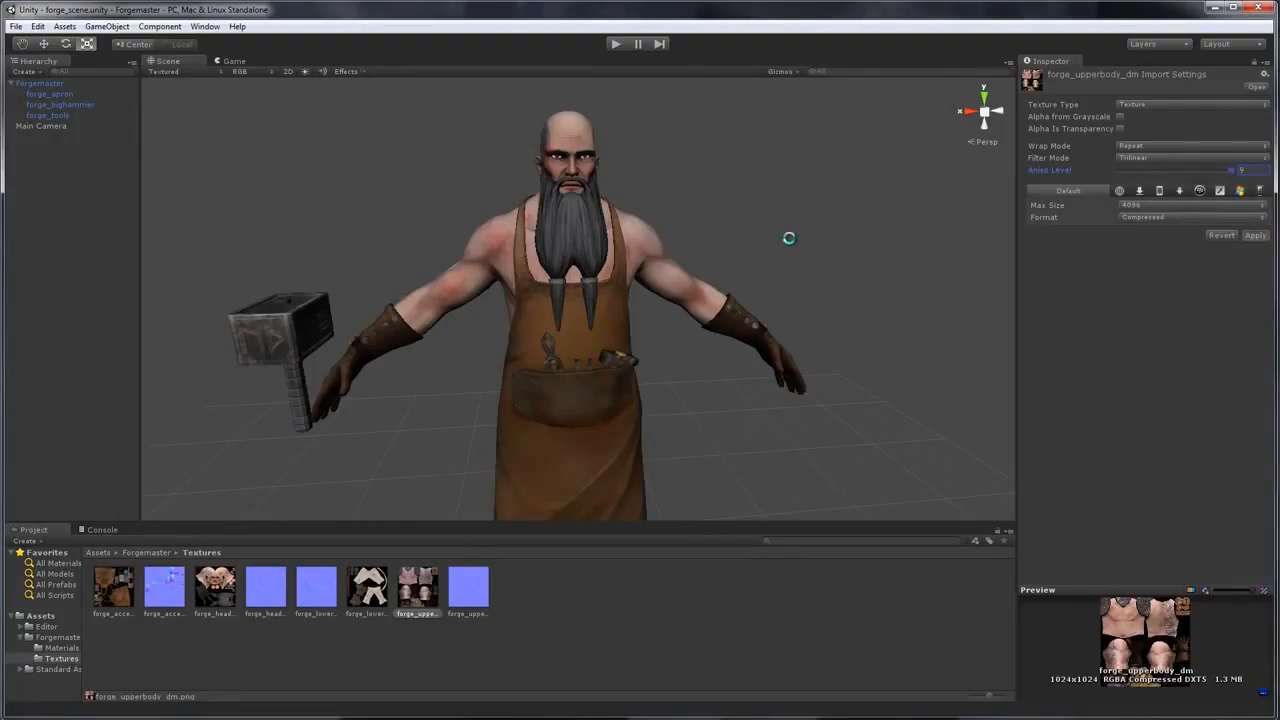
# Set the uppertorso material's shader to Bumped Specular on the forge_tools mesh, and clear the selection
pyautogui.click(662, 287)
pyautogui.moveTo(664, 287); pyautogui.dragTo(678, 240)
pyautogui.click(603, 307)
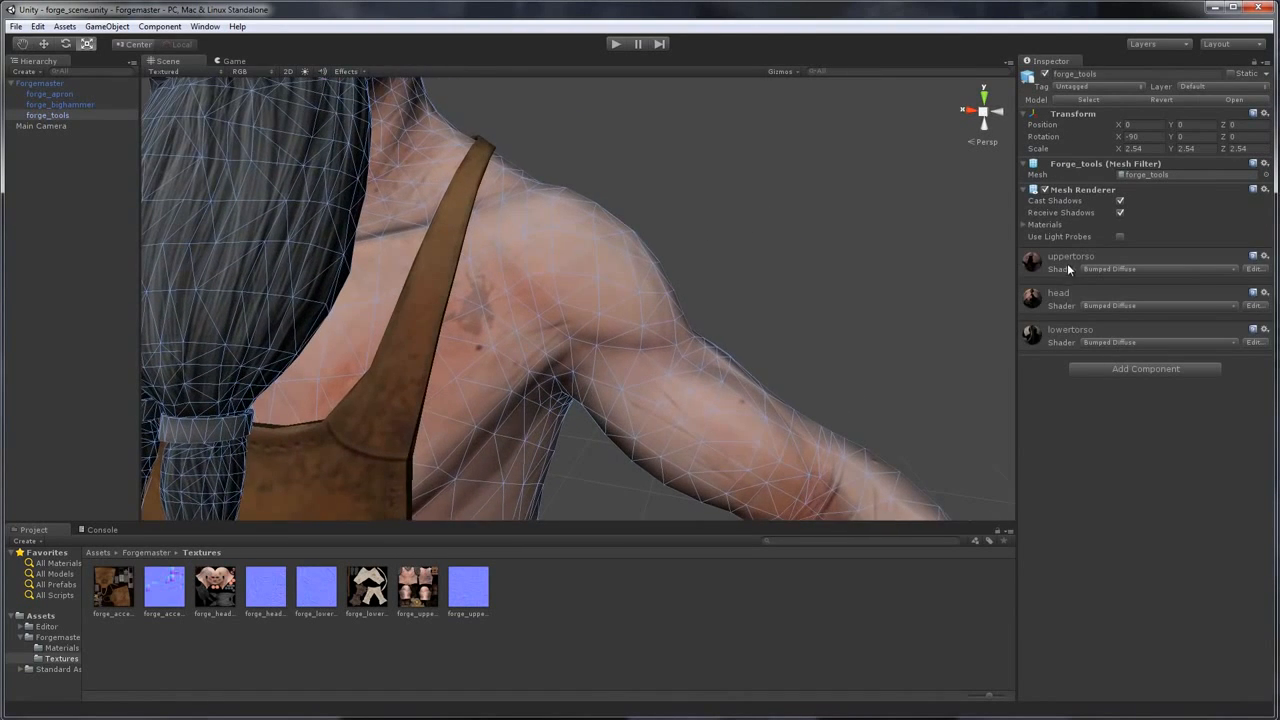
pyautogui.click(1118, 270)
pyautogui.click(1133, 299)
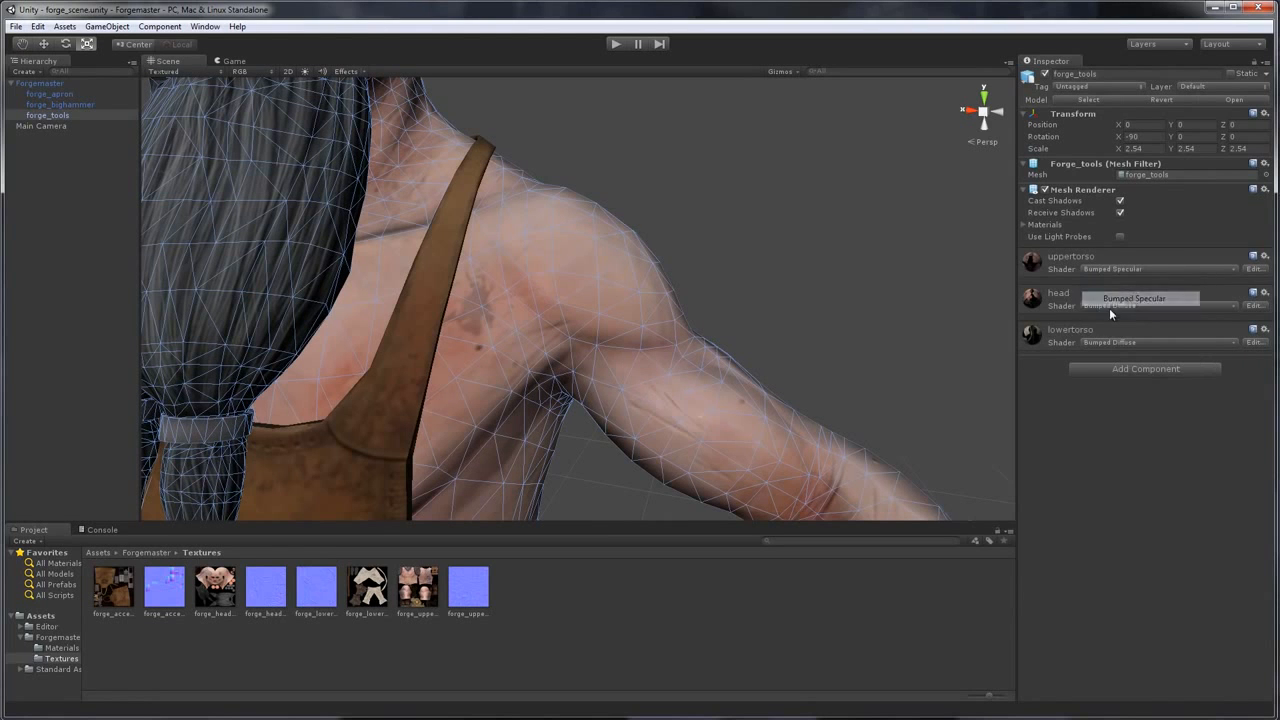
pyautogui.scroll(-3, 760, 214)
pyautogui.click(779, 216)
pyautogui.moveTo(797, 211); pyautogui.dragTo(767, 220)
pyautogui.scroll(4, 847, 198)
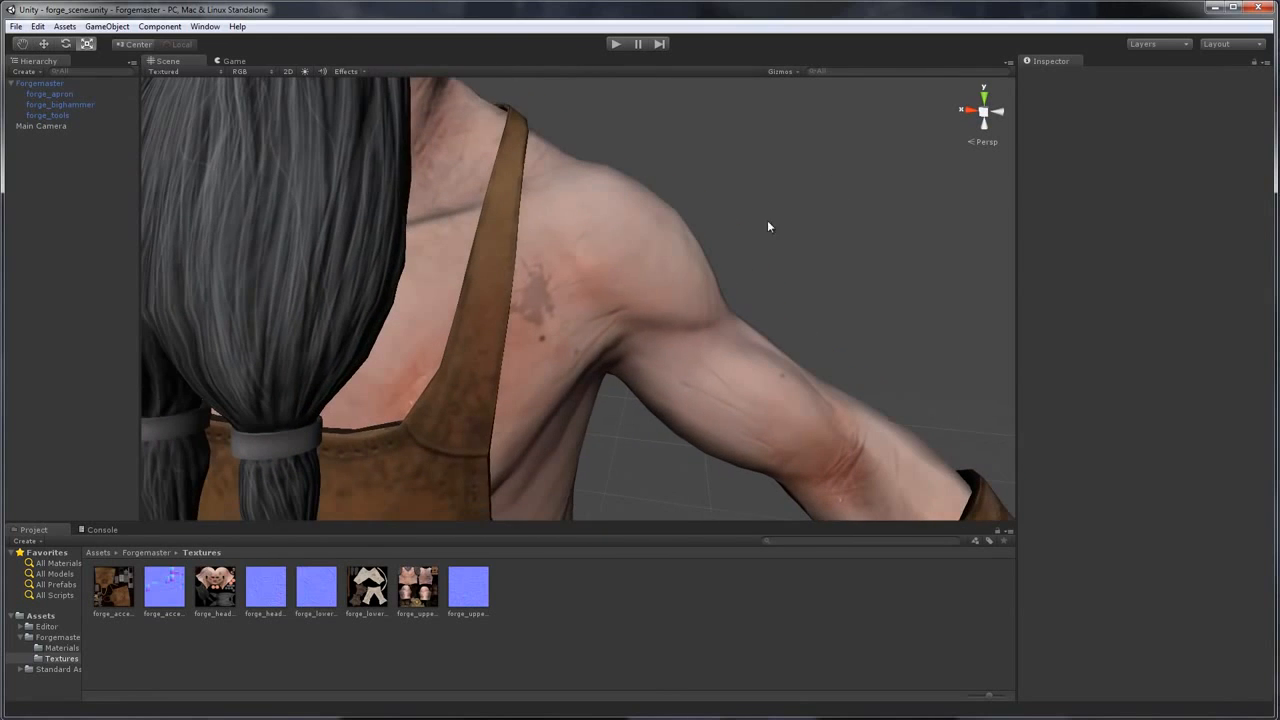
# Inspect the torso mesh's uppertorso material, and examine the skin shading on the shoulder and back and the whole character
pyautogui.click(691, 276)
pyautogui.click(907, 249)
pyautogui.click(648, 310)
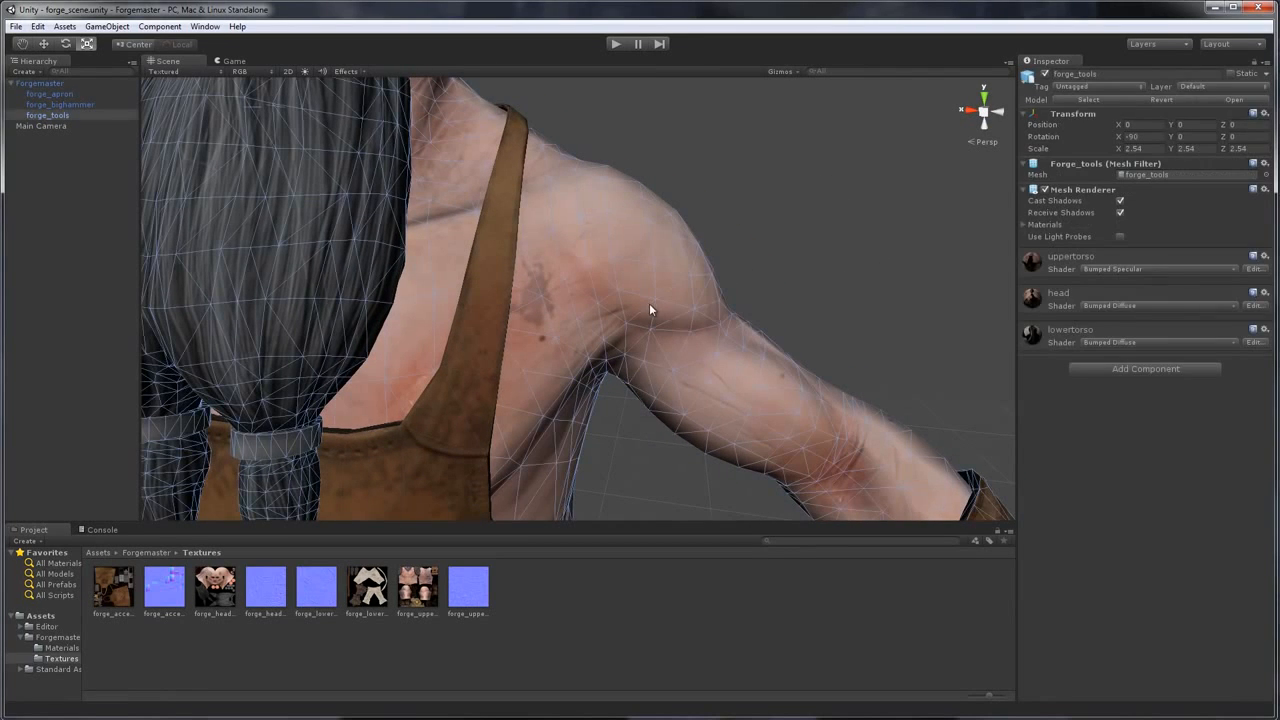
pyautogui.click(1050, 263)
pyautogui.click(821, 188)
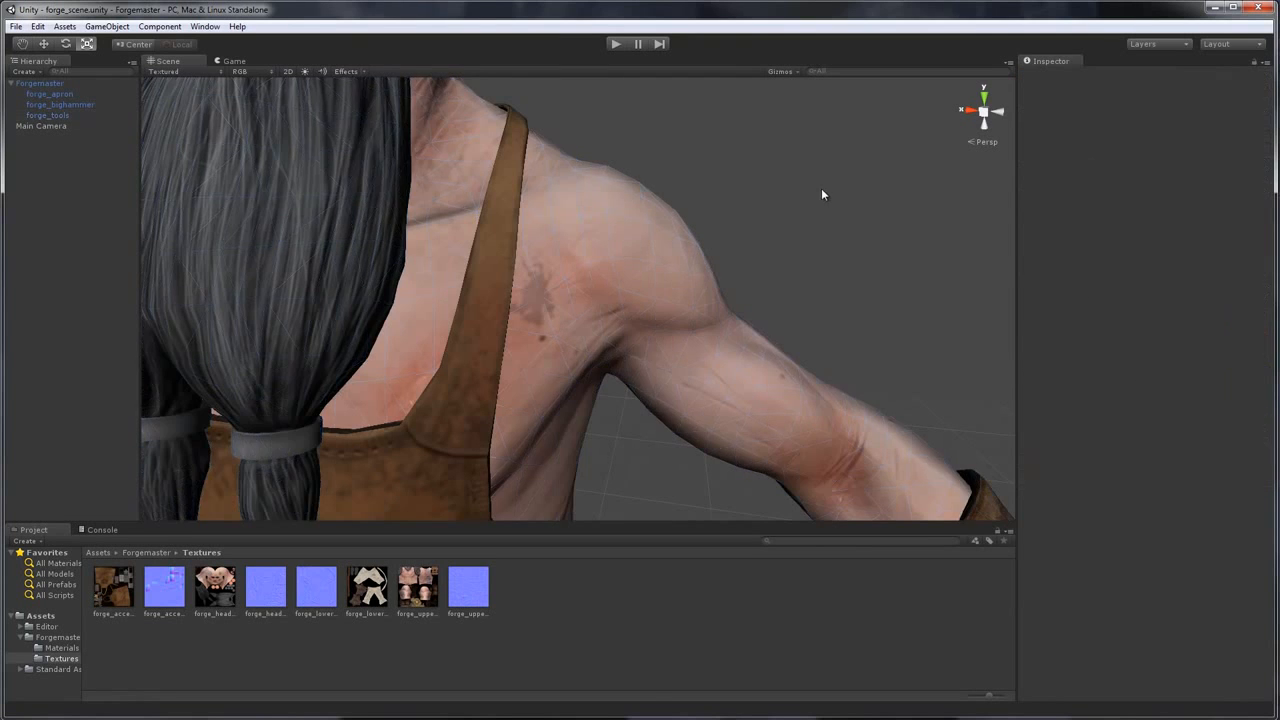
pyautogui.moveTo(821, 188); pyautogui.dragTo(529, 211)
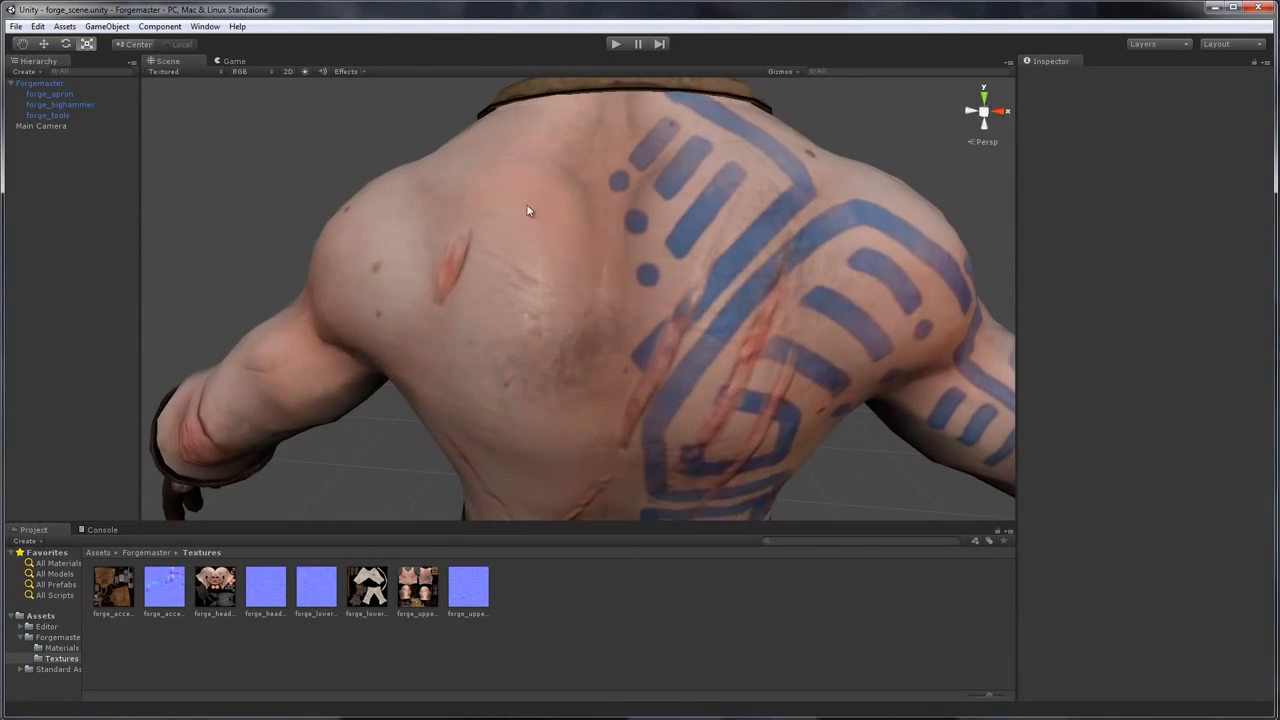
pyautogui.moveTo(706, 208); pyautogui.dragTo(885, 354)
pyautogui.scroll(-5, 885, 354)
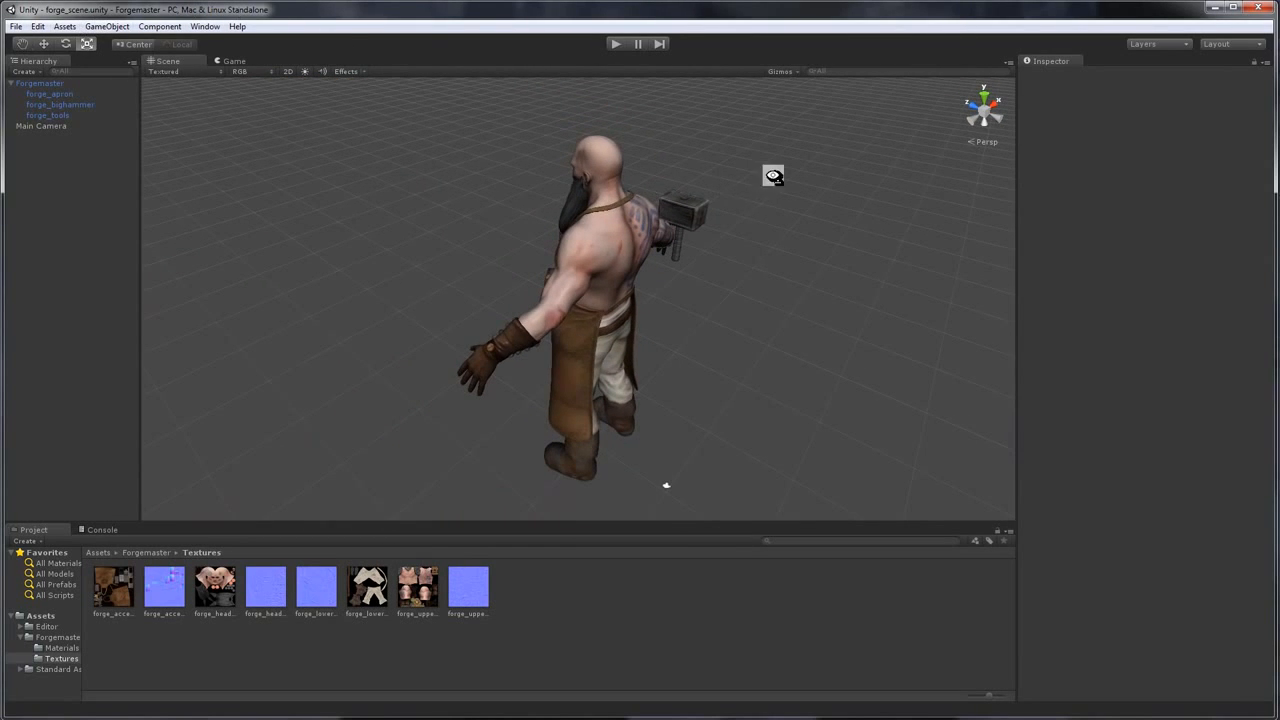
pyautogui.moveTo(773, 176); pyautogui.dragTo(716, 162)
# Add a point light to the scene
pyautogui.click(65, 27)
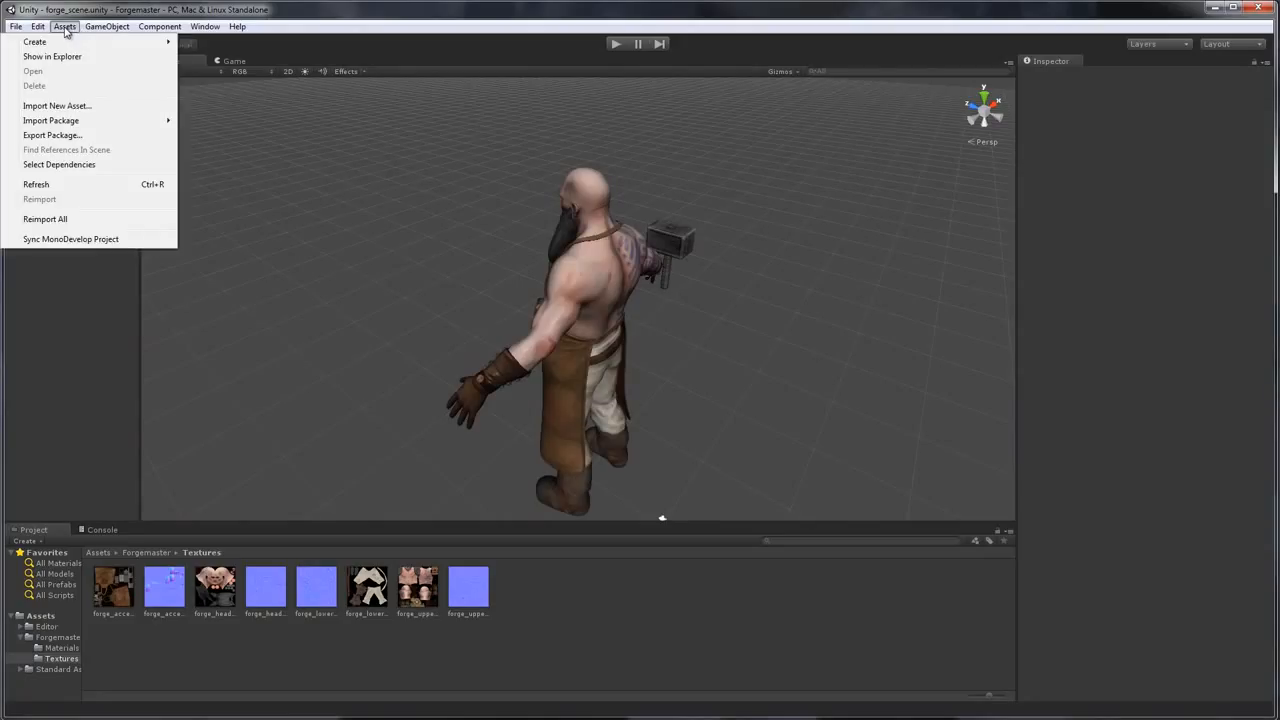
pyautogui.moveTo(105, 29)
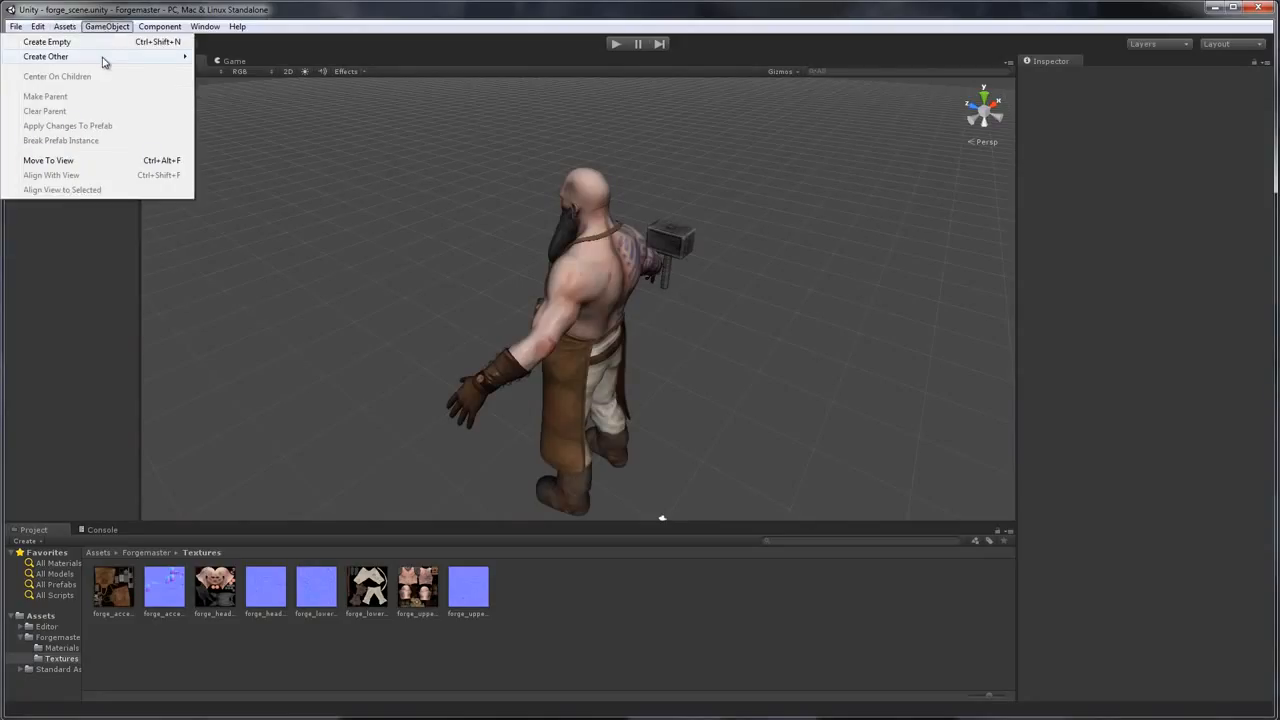
pyautogui.moveTo(102, 63)
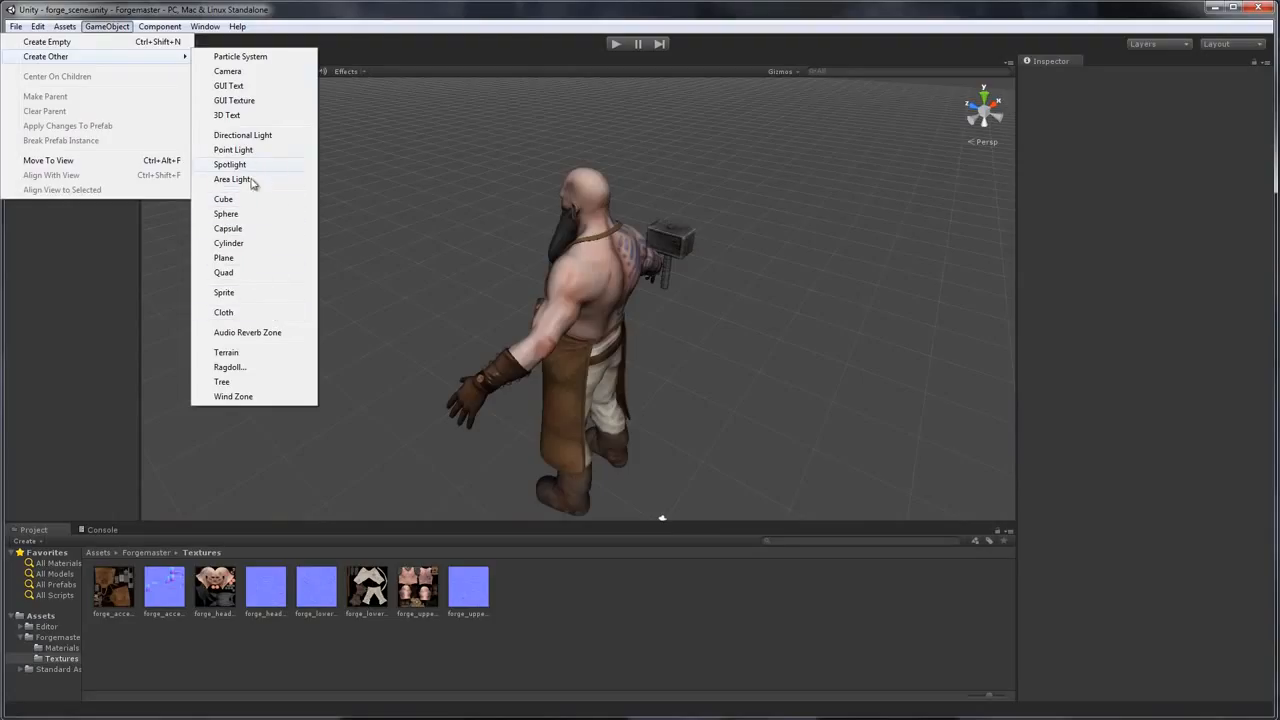
pyautogui.click(233, 150)
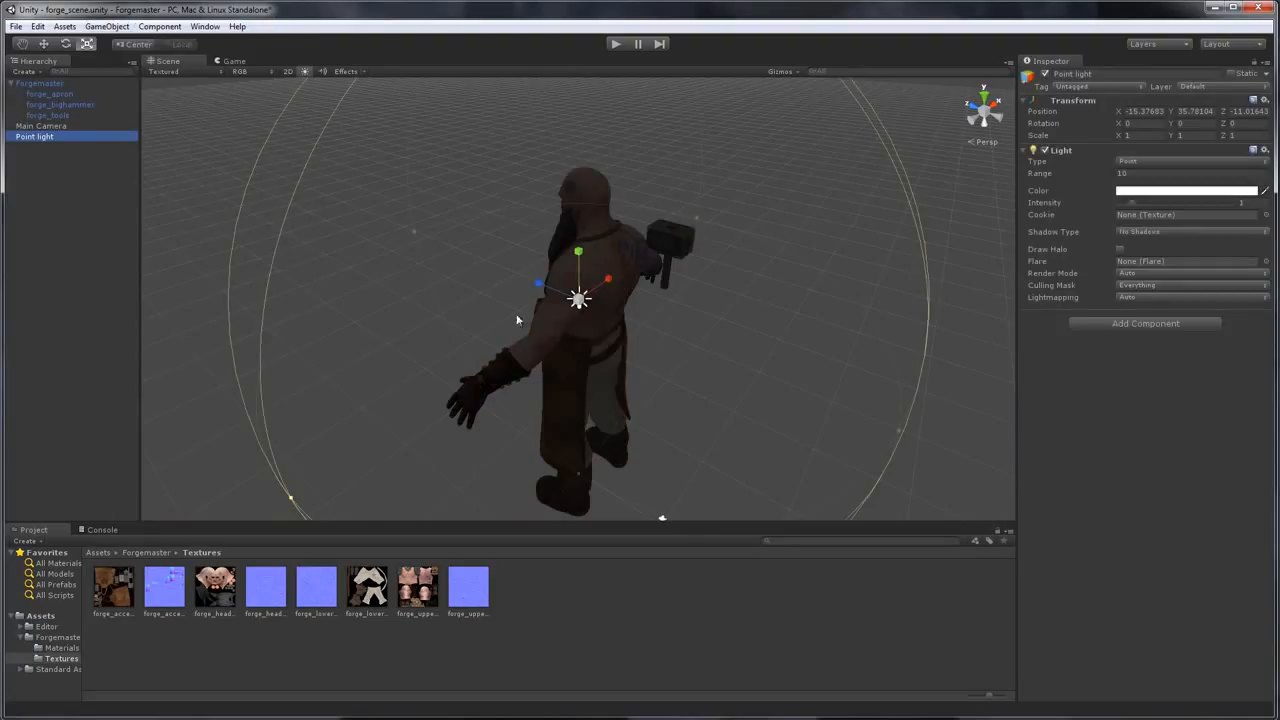
# Move the point light behind the character's upper back, to about X -1.83, Y 32.58, Z -8.83
pyautogui.click(43, 44)
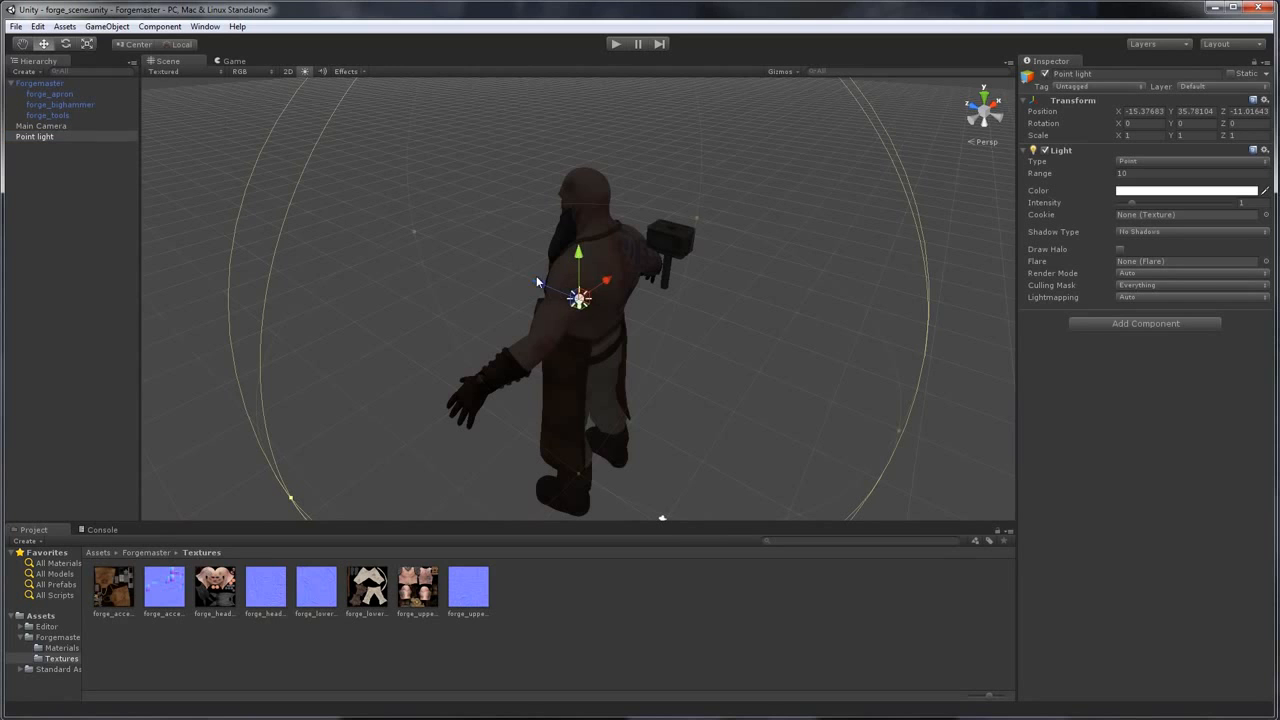
pyautogui.moveTo(543, 289); pyautogui.dragTo(654, 341)
pyautogui.moveTo(809, 232); pyautogui.dragTo(467, 374)
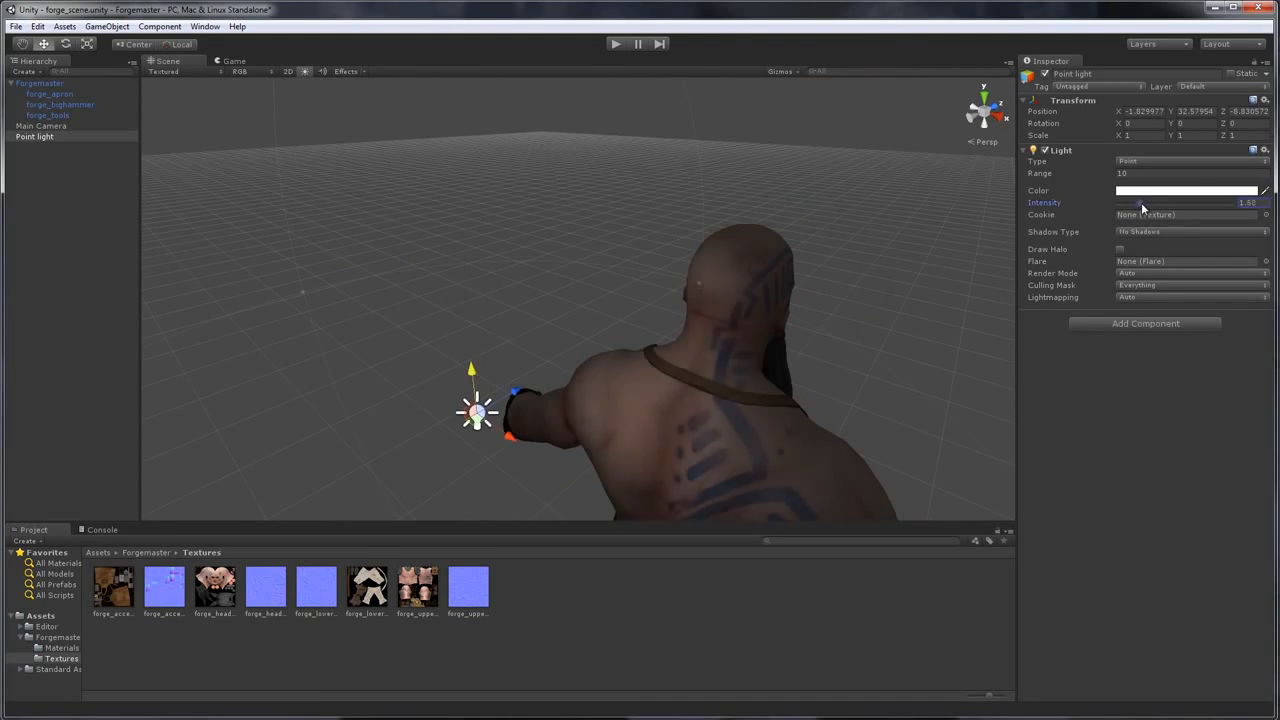
# Set the point light's intensity to 3.26 and its range to 13.19
pyautogui.moveTo(1141, 202); pyautogui.dragTo(1164, 207)
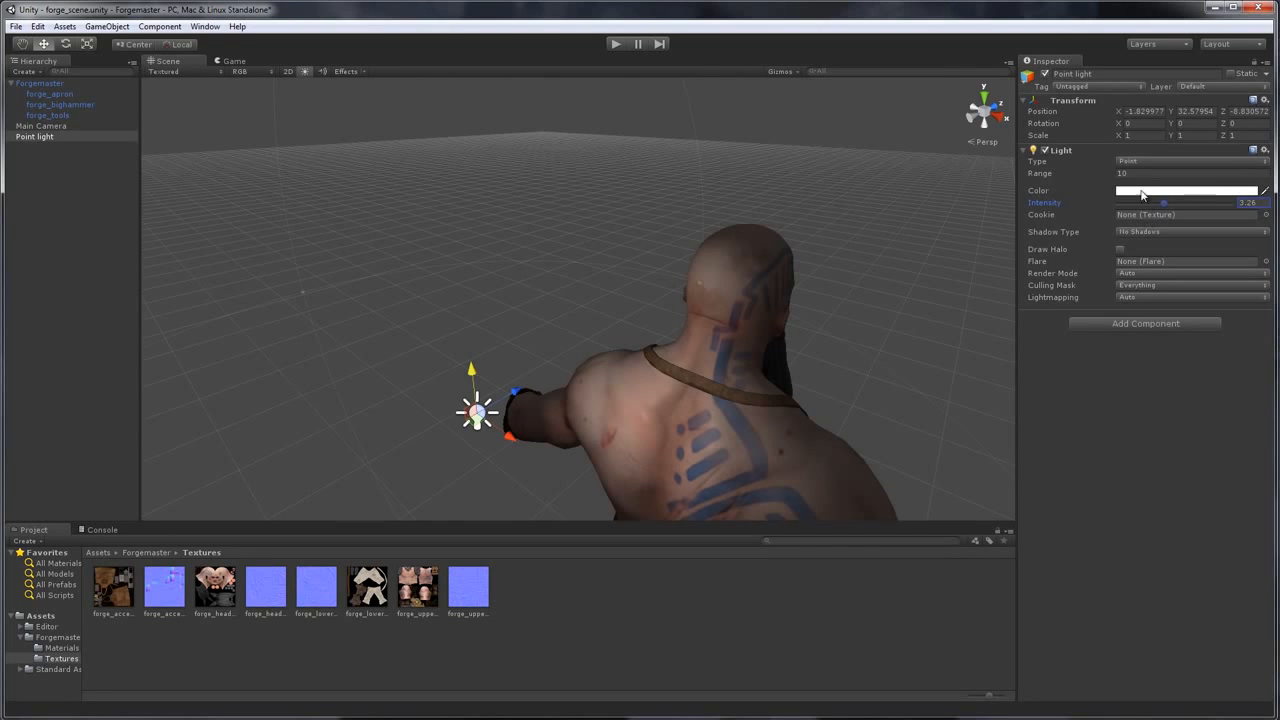
pyautogui.moveTo(1114, 173); pyautogui.dragTo(1186, 194)
pyautogui.moveTo(860, 262); pyautogui.dragTo(946, 143)
pyautogui.scroll(5, 901, 274)
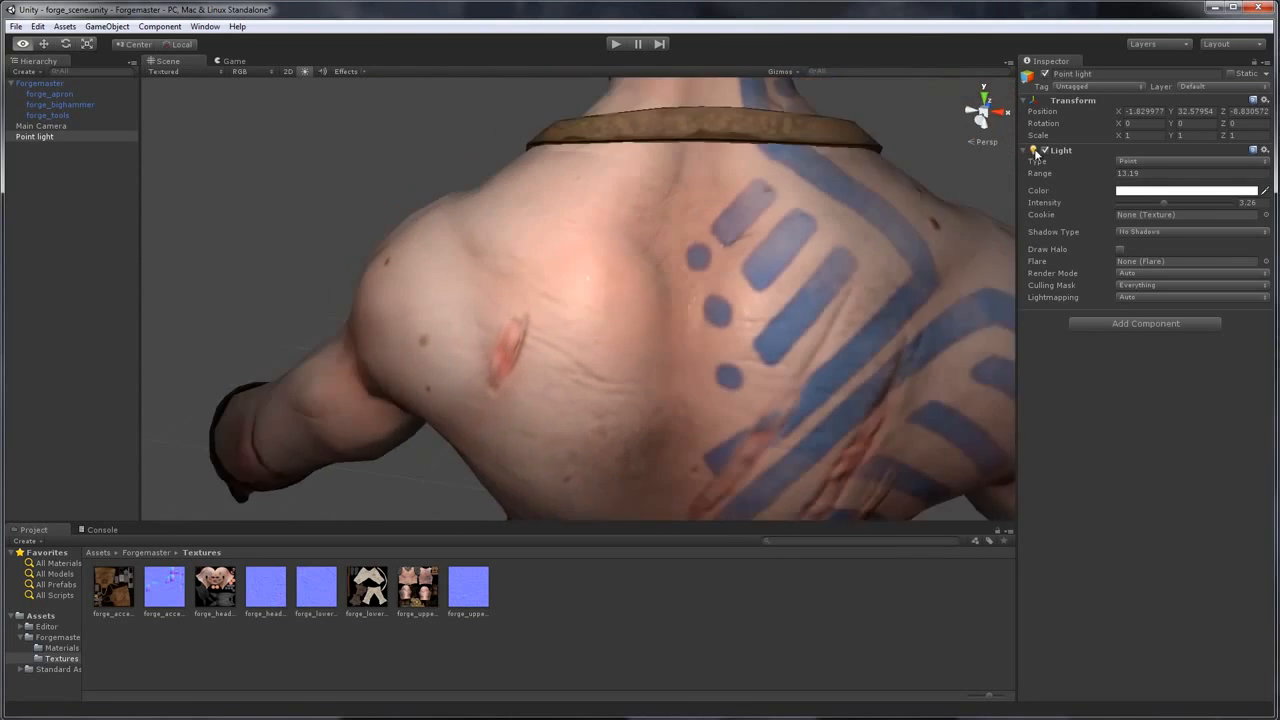
# Reposition the point light behind the back to about X 0.8, Y 31.68, Z -9.37
pyautogui.moveTo(1035, 152); pyautogui.dragTo(530, 233)
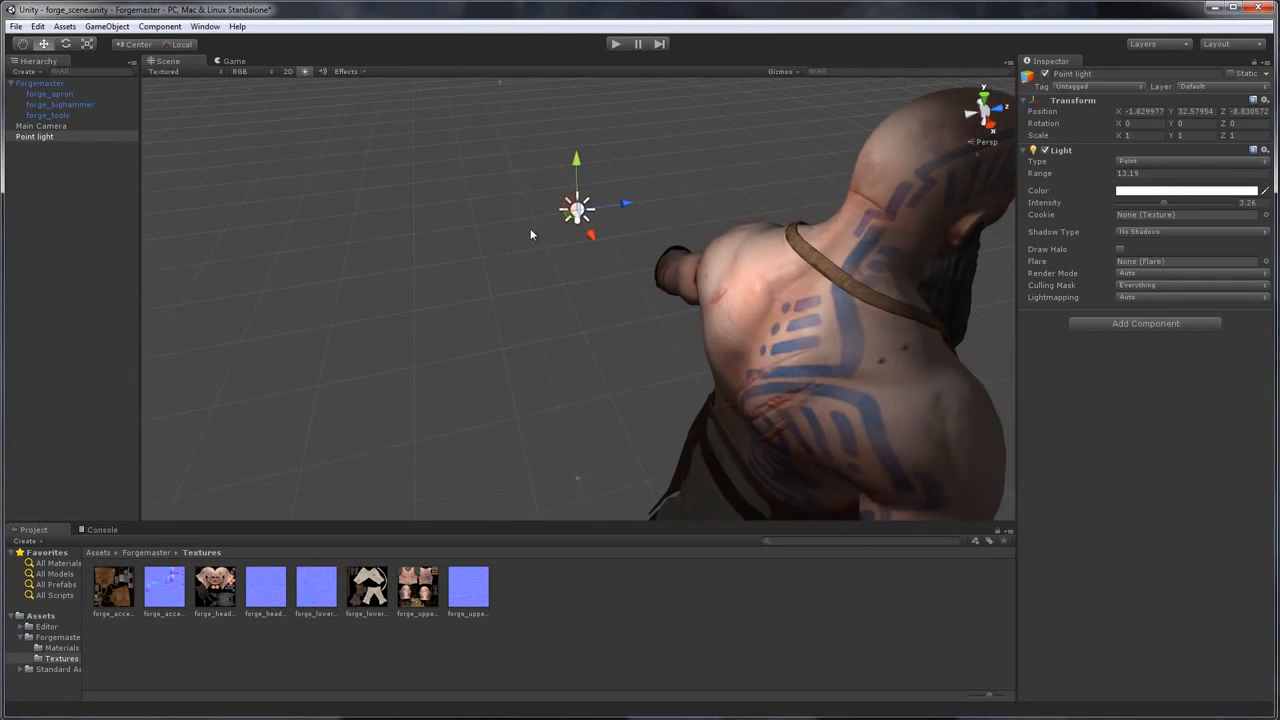
pyautogui.moveTo(614, 207)
pyautogui.mouseDown()
pyautogui.moveTo(590, 206)
pyautogui.moveTo(626, 214)
pyautogui.mouseUp()
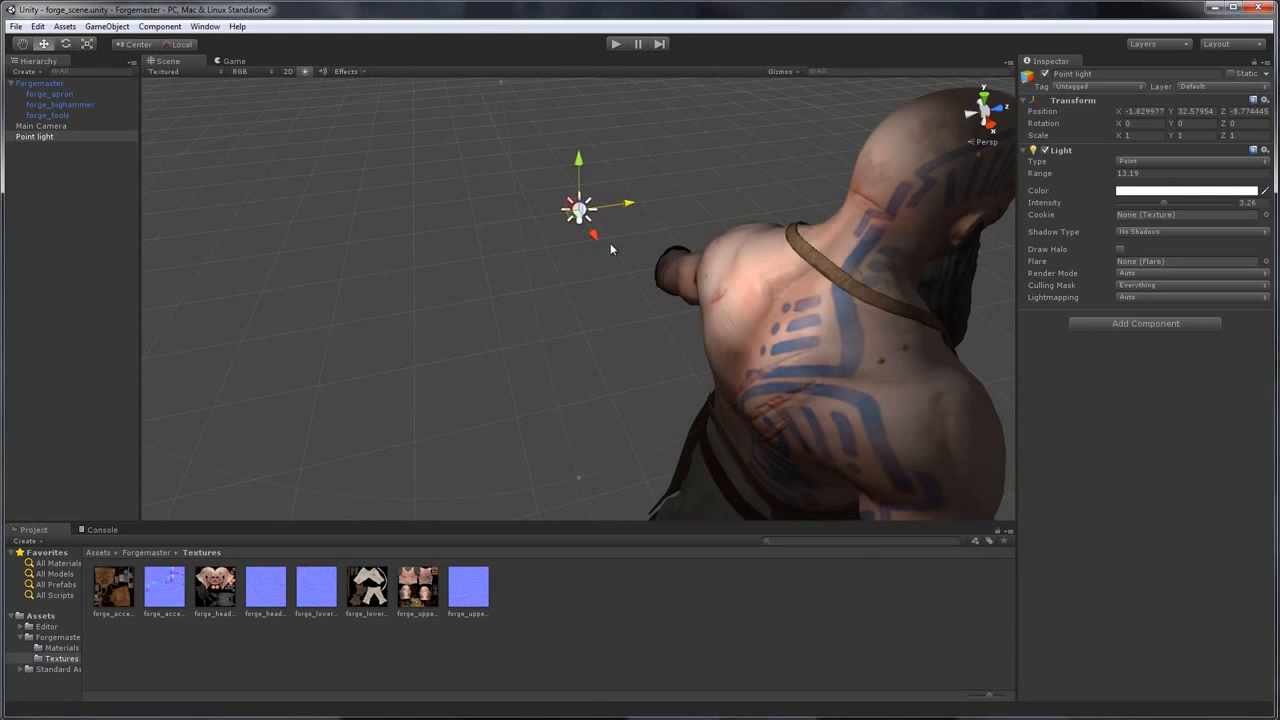
pyautogui.moveTo(604, 293)
pyautogui.mouseDown()
pyautogui.moveTo(645, 350)
pyautogui.moveTo(603, 287)
pyautogui.mouseUp()
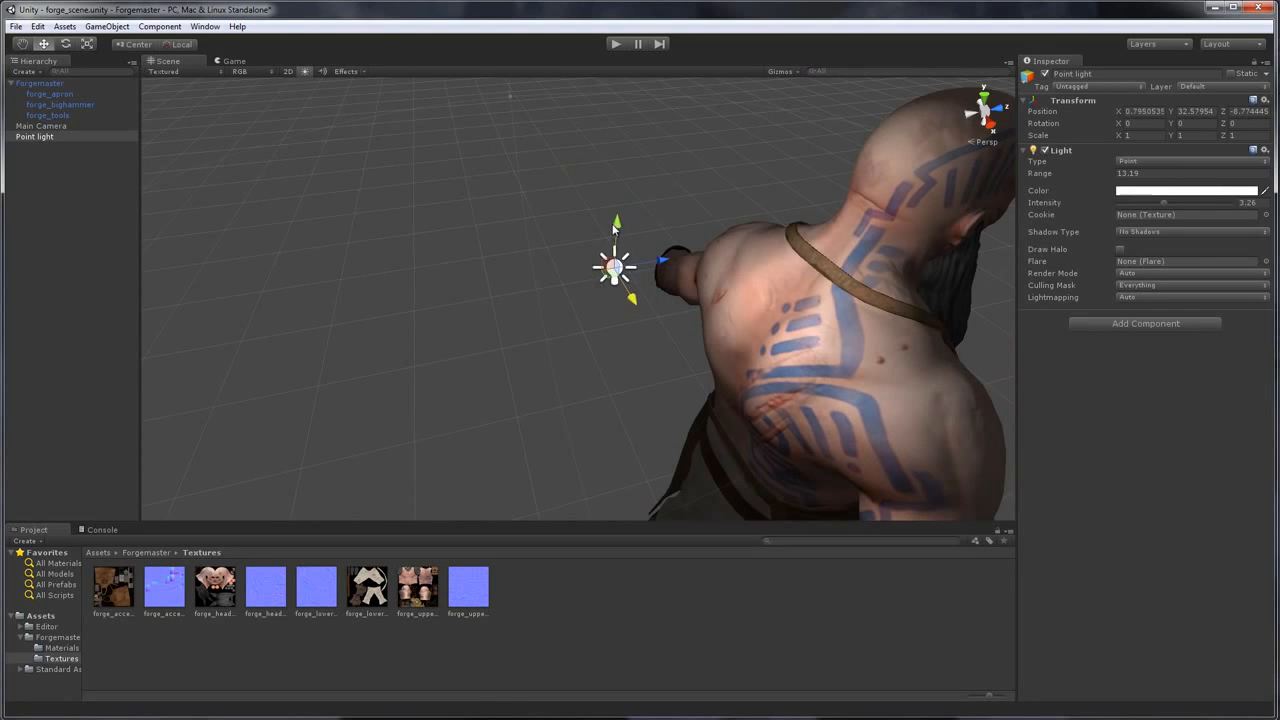
pyautogui.moveTo(614, 228); pyautogui.dragTo(632, 318)
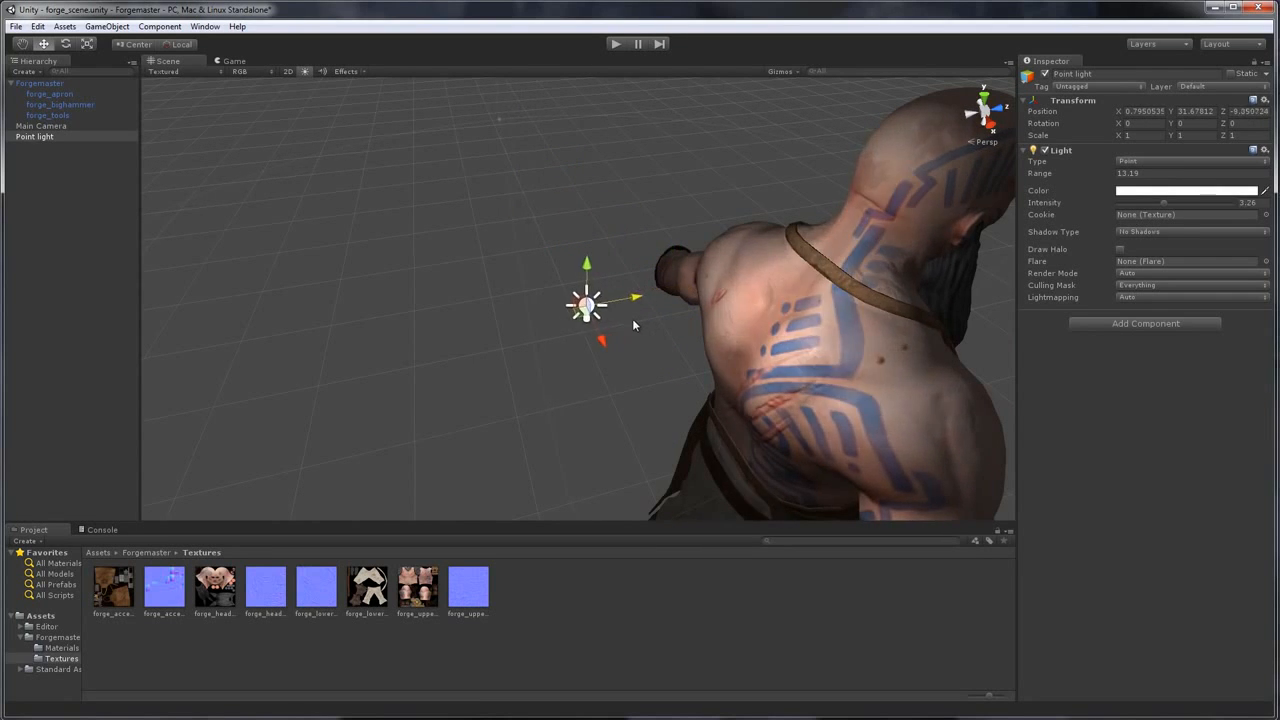
# Examine how the point light's highlights fall on the scars, tattoos and skin of the back, and check the uppertorso material
pyautogui.click(701, 175)
pyautogui.moveTo(701, 175); pyautogui.dragTo(709, 225)
pyautogui.click(709, 218)
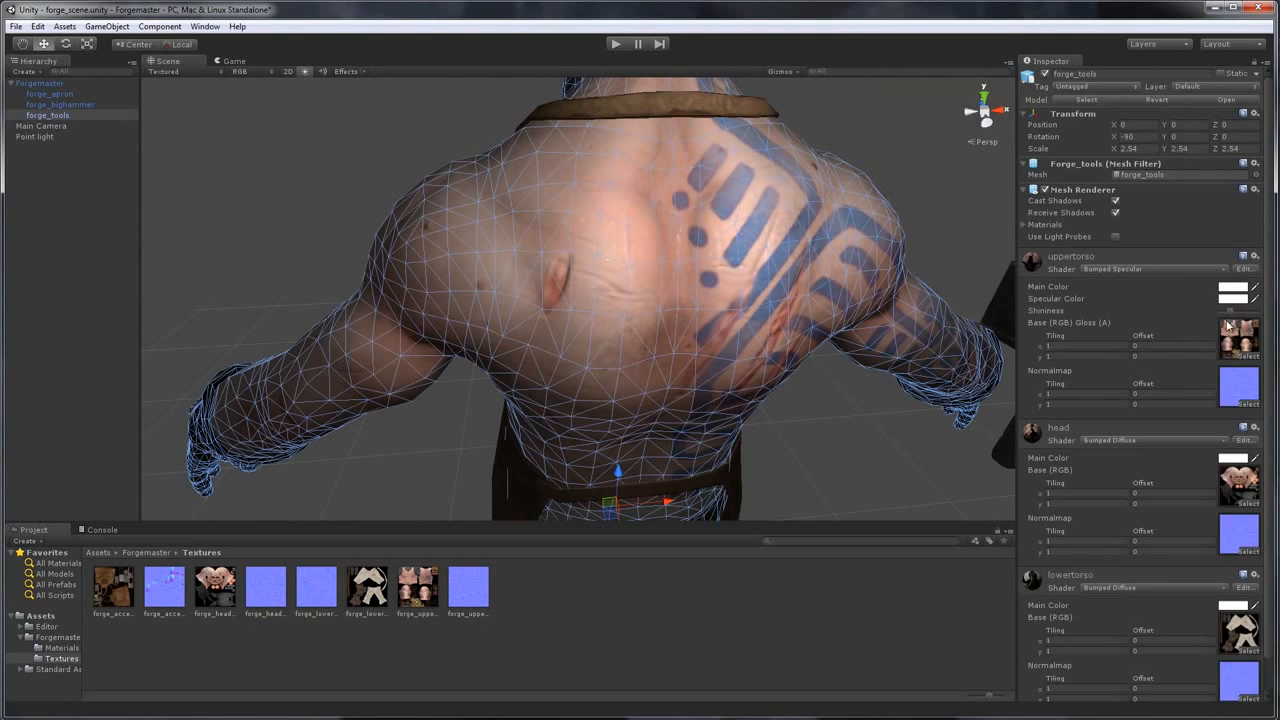
pyautogui.click(960, 208)
pyautogui.moveTo(910, 208); pyautogui.dragTo(561, 62)
pyautogui.scroll(-10, 566, 58)
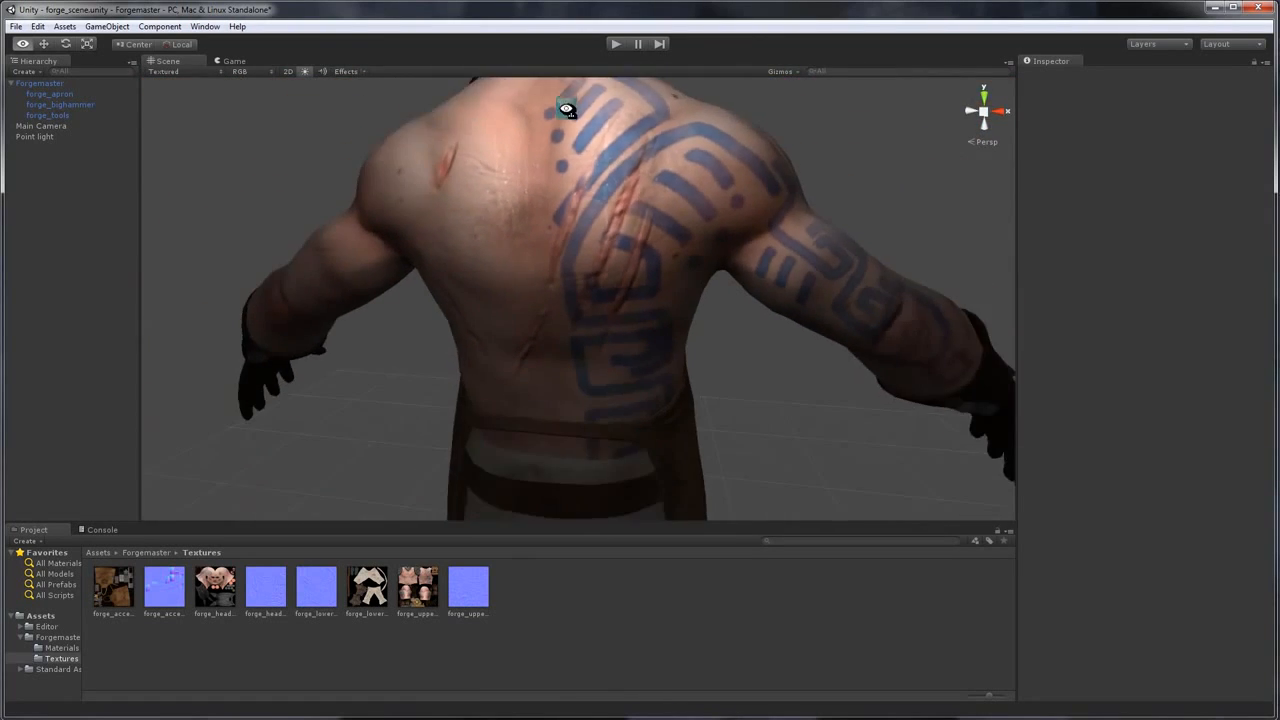
pyautogui.scroll(10, 566, 104)
pyautogui.moveTo(572, 110); pyautogui.dragTo(246, 149)
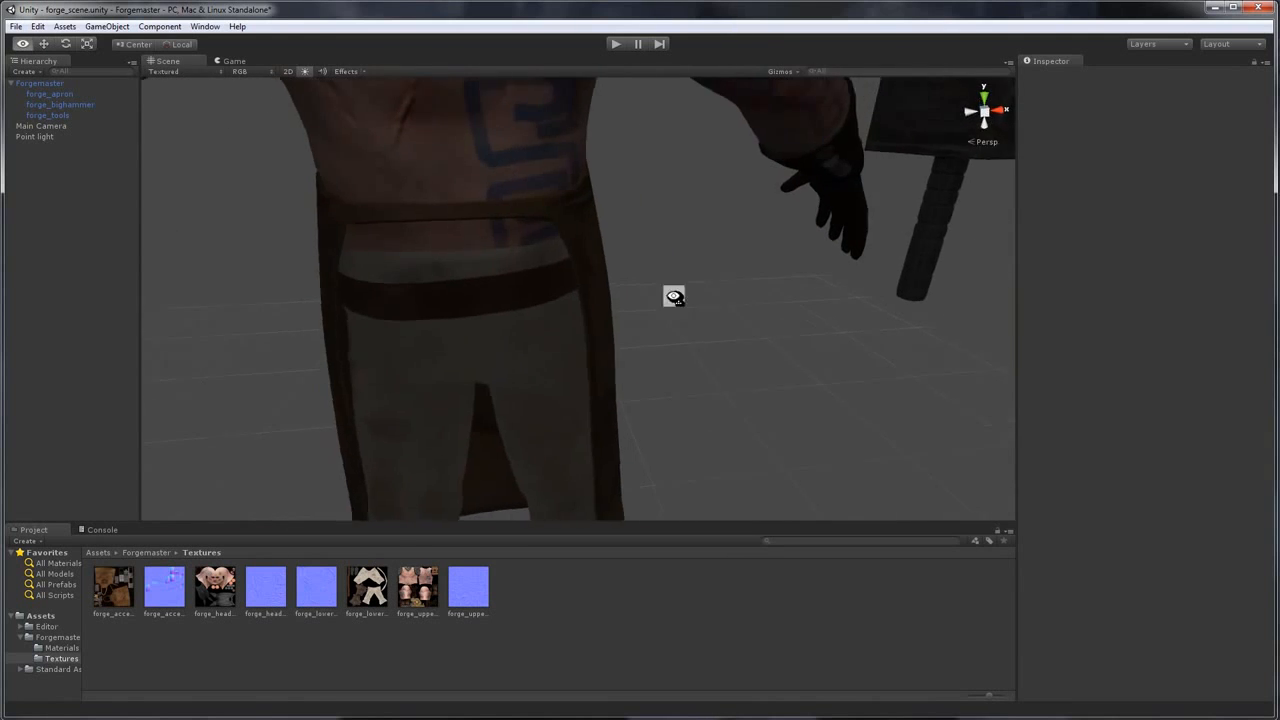
# Lower the point light and bring it closer to the character's back, to about Y 26.57, Z -8.39
pyautogui.moveTo(674, 297); pyautogui.dragTo(844, 178)
pyautogui.click(618, 142)
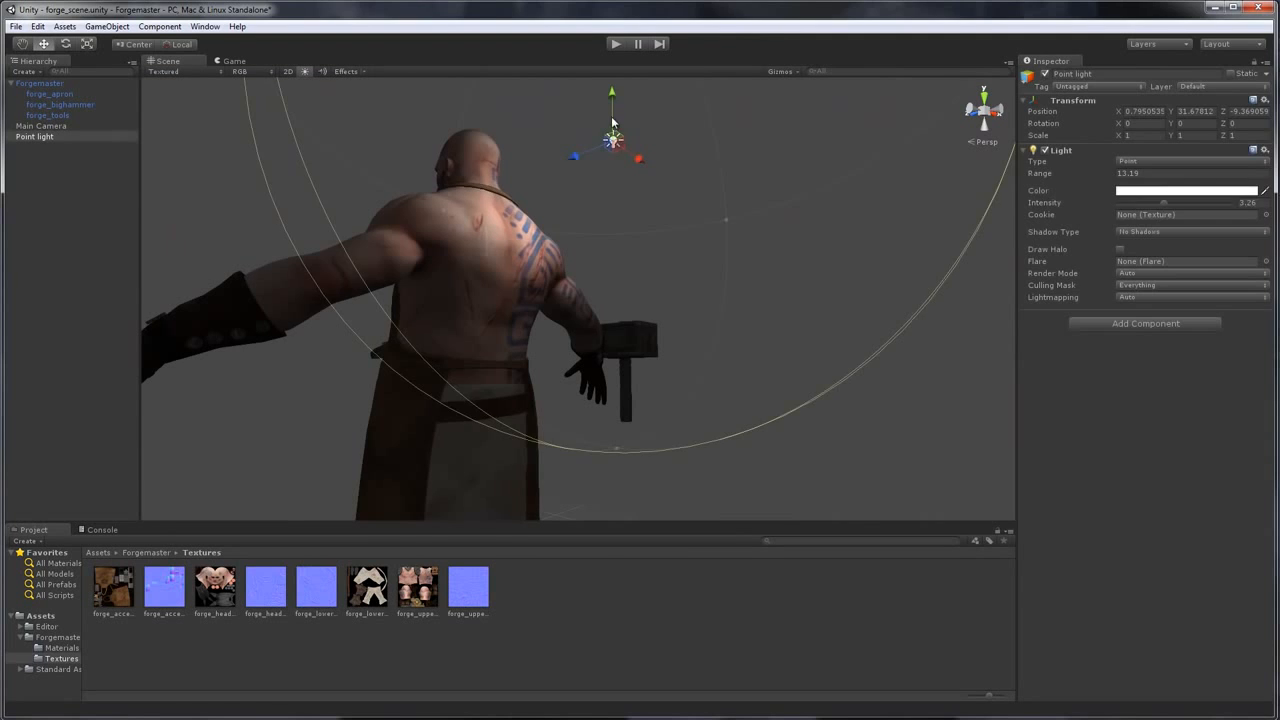
pyautogui.moveTo(614, 94); pyautogui.dragTo(614, 205)
pyautogui.moveTo(578, 261)
pyautogui.mouseDown()
pyautogui.moveTo(529, 272)
pyautogui.moveTo(564, 265)
pyautogui.mouseUp()
pyautogui.press('w')
pyautogui.moveTo(729, 171); pyautogui.dragTo(340, 343)
pyautogui.press('s')
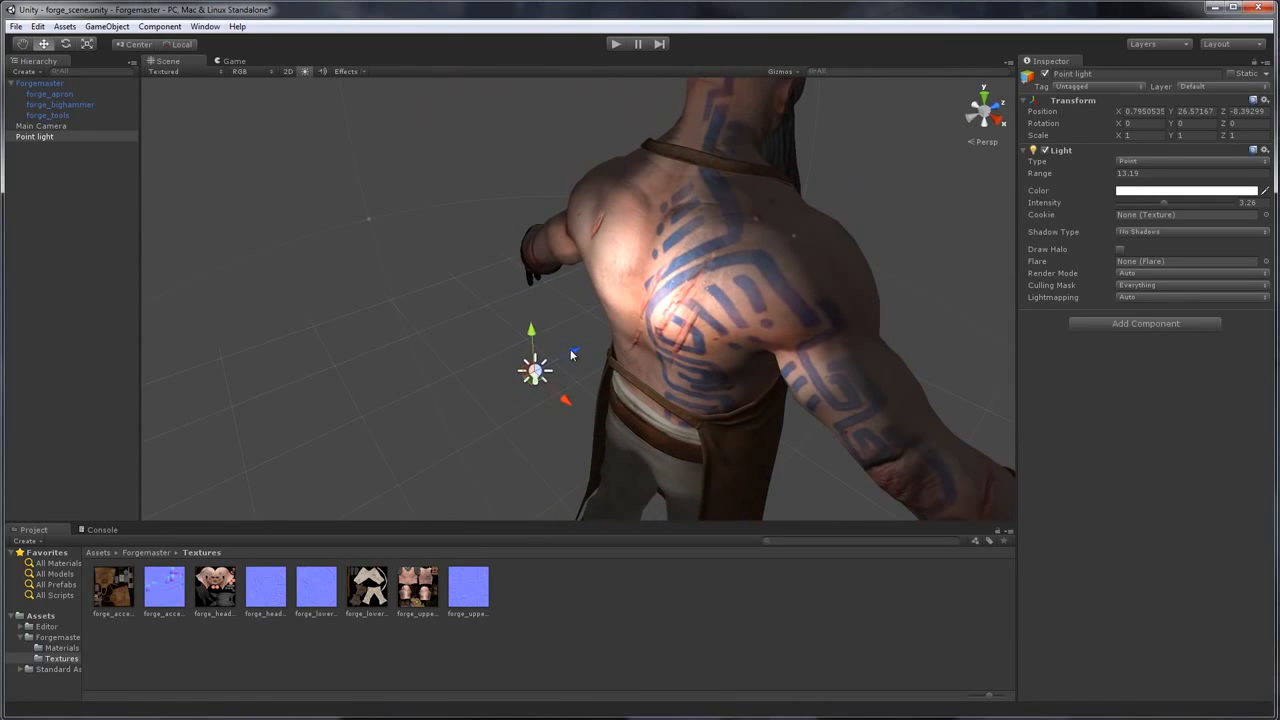
pyautogui.moveTo(562, 400); pyautogui.dragTo(613, 370)
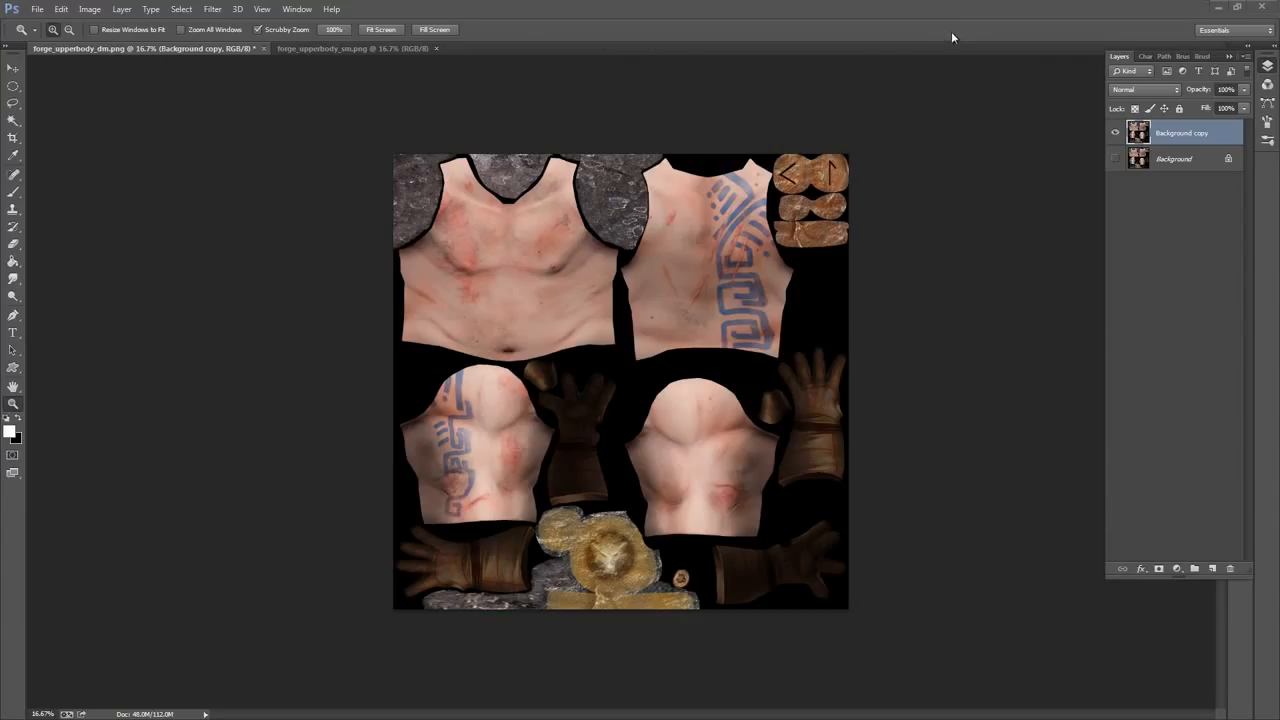
# In Photoshop, close forge_upperbody_sm.png and forge_upperbody_dm.png, discarding the unsaved changes
pyautogui.click(374, 48)
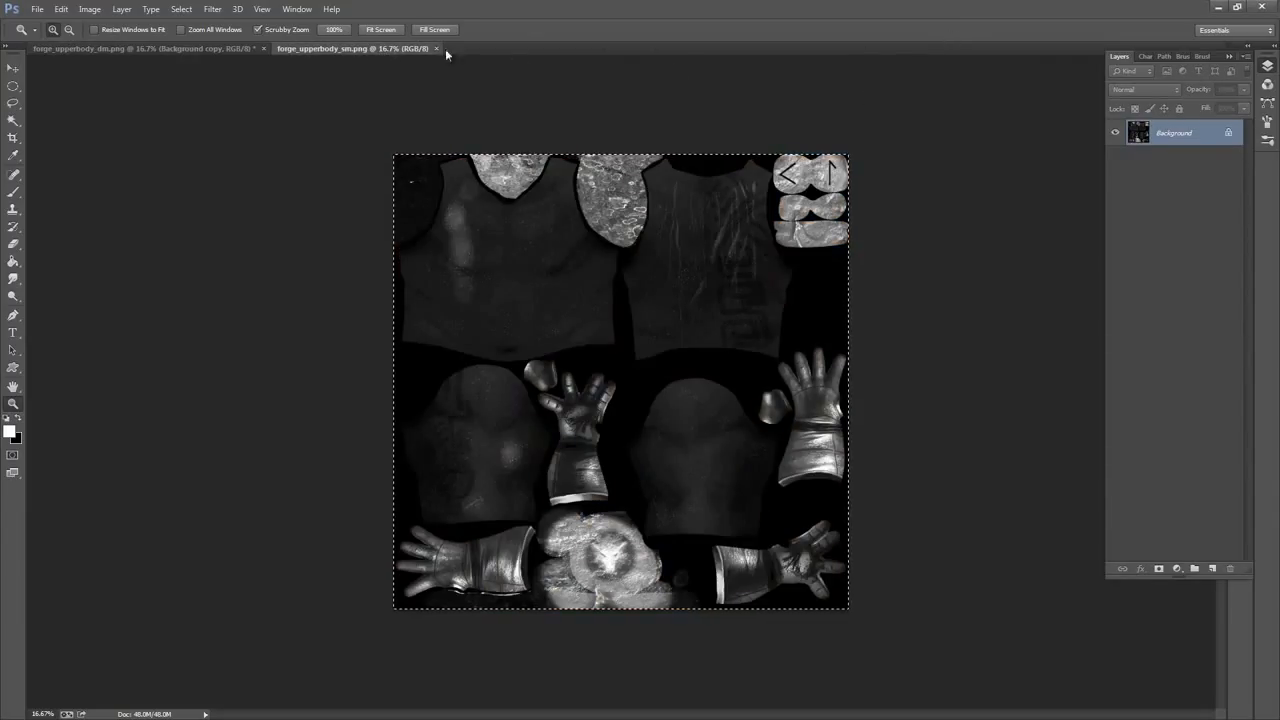
pyautogui.click(436, 48)
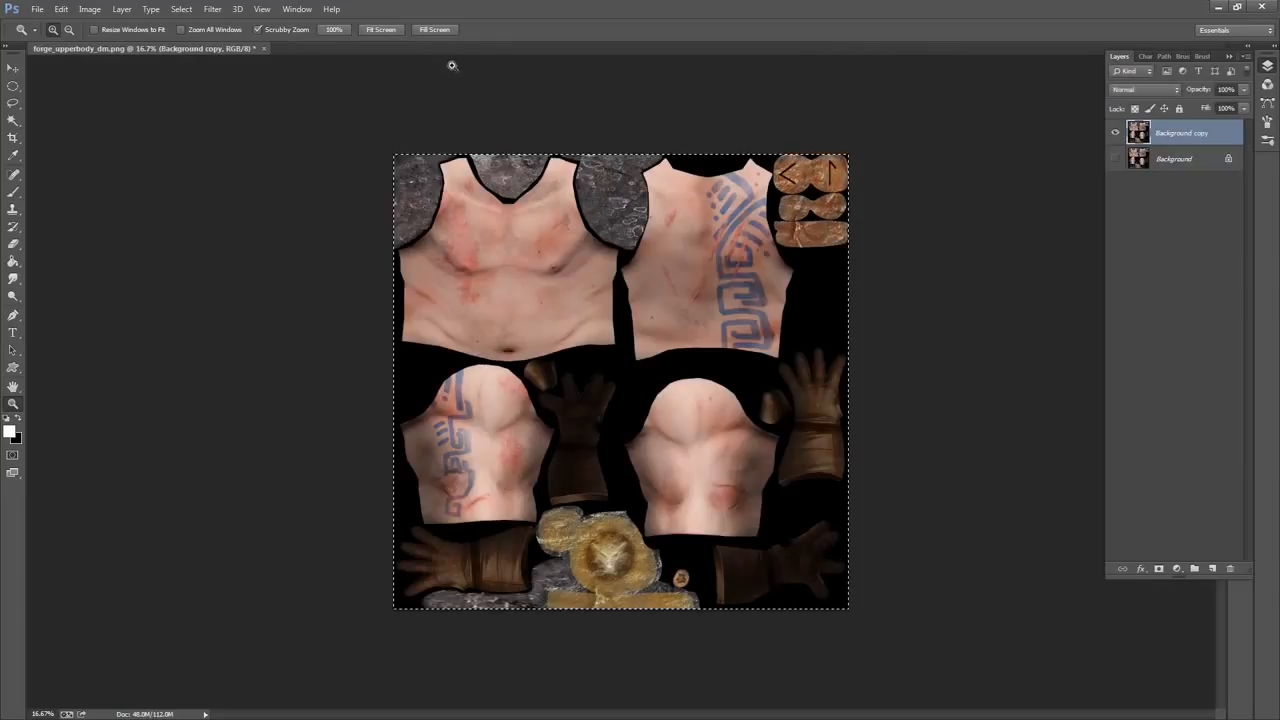
pyautogui.click(263, 48)
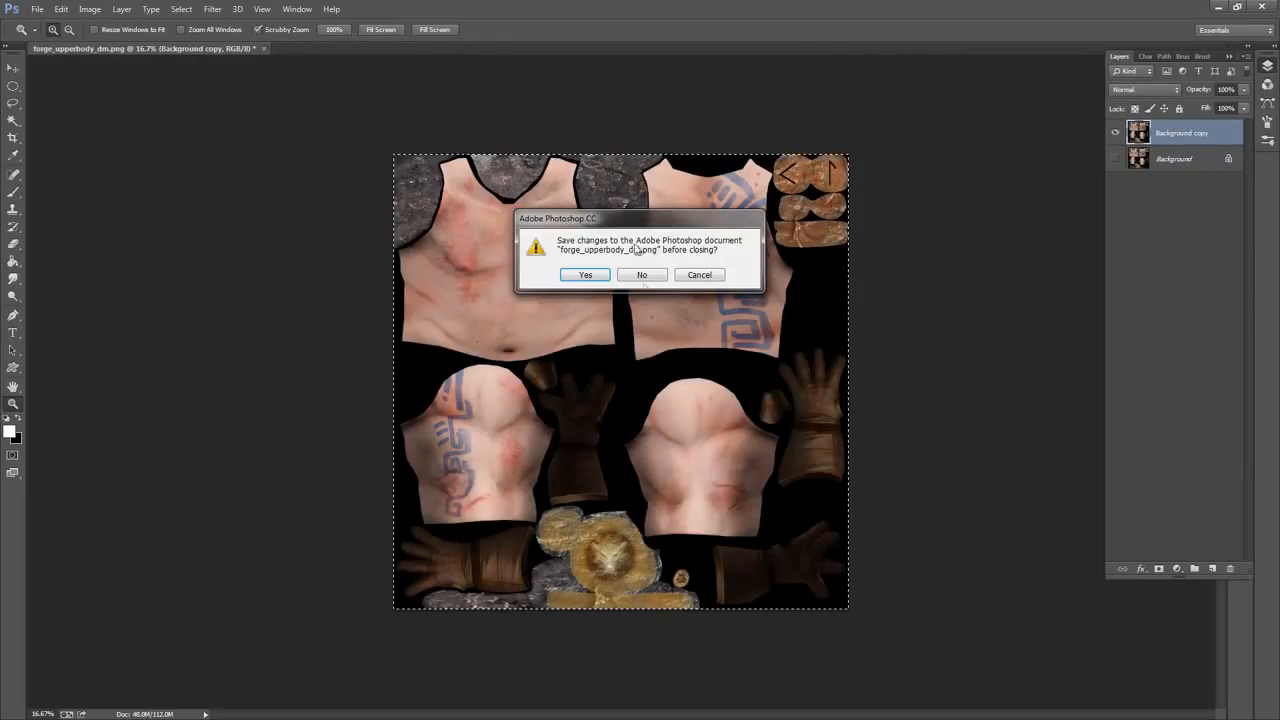
pyautogui.click(642, 275)
# Open forge_head_dm.png from the Textures folder
pyautogui.click(36, 9)
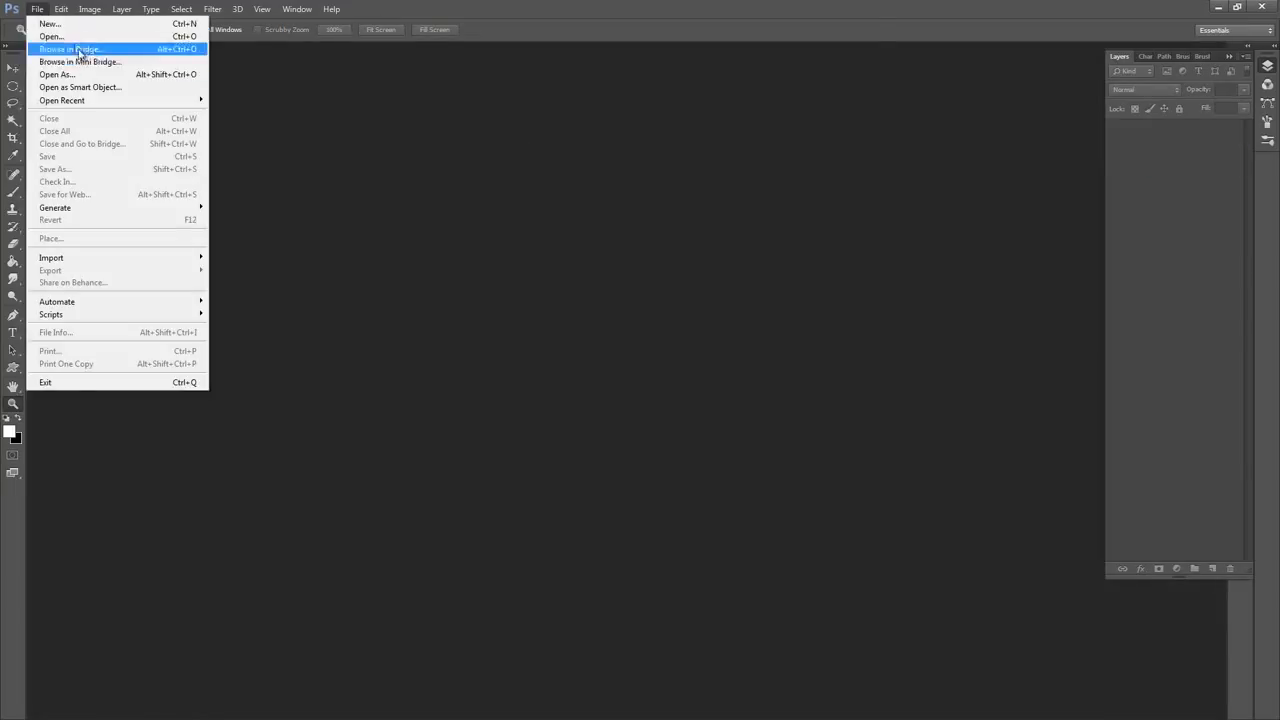
pyautogui.click(55, 32)
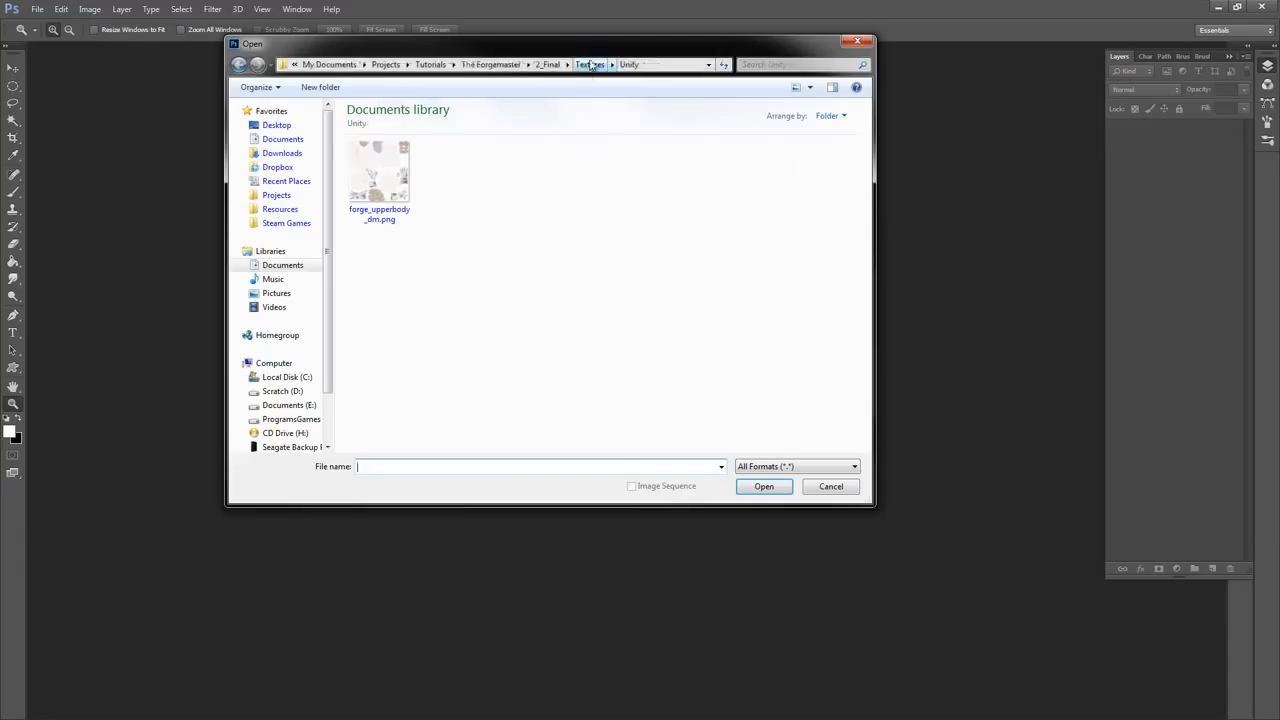
pyautogui.click(590, 64)
pyautogui.click(455, 262)
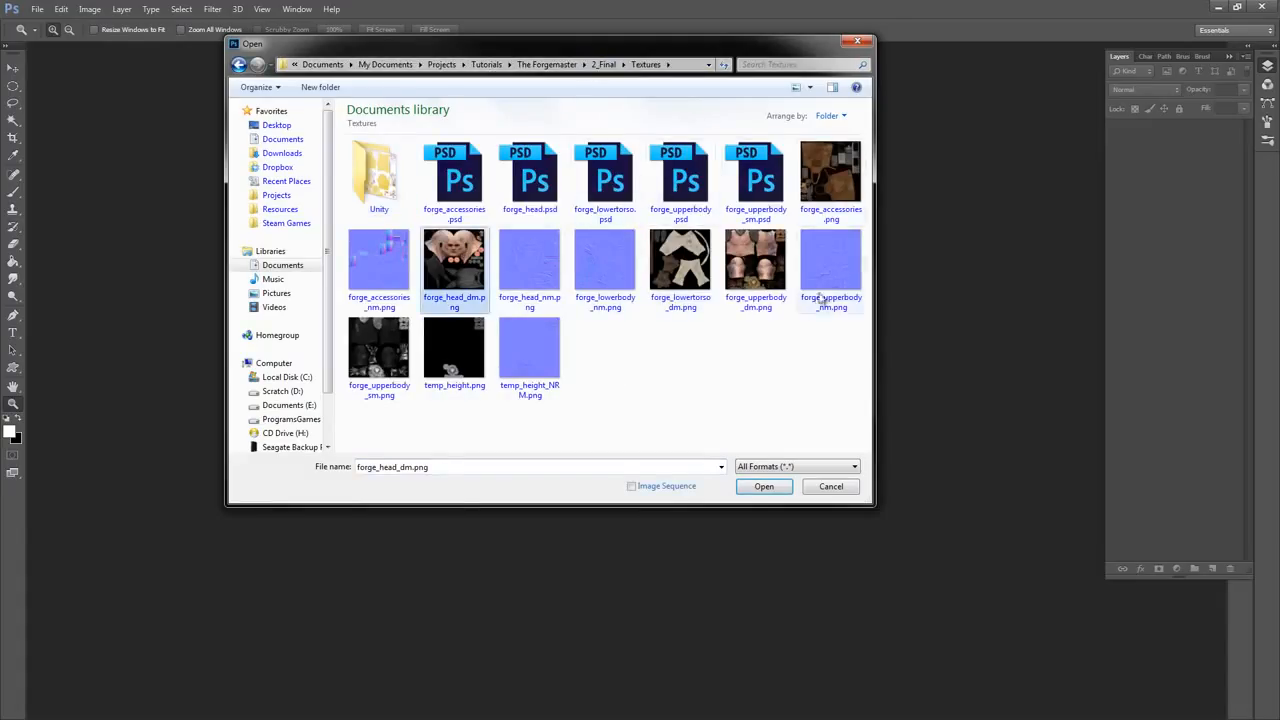
pyautogui.click(764, 486)
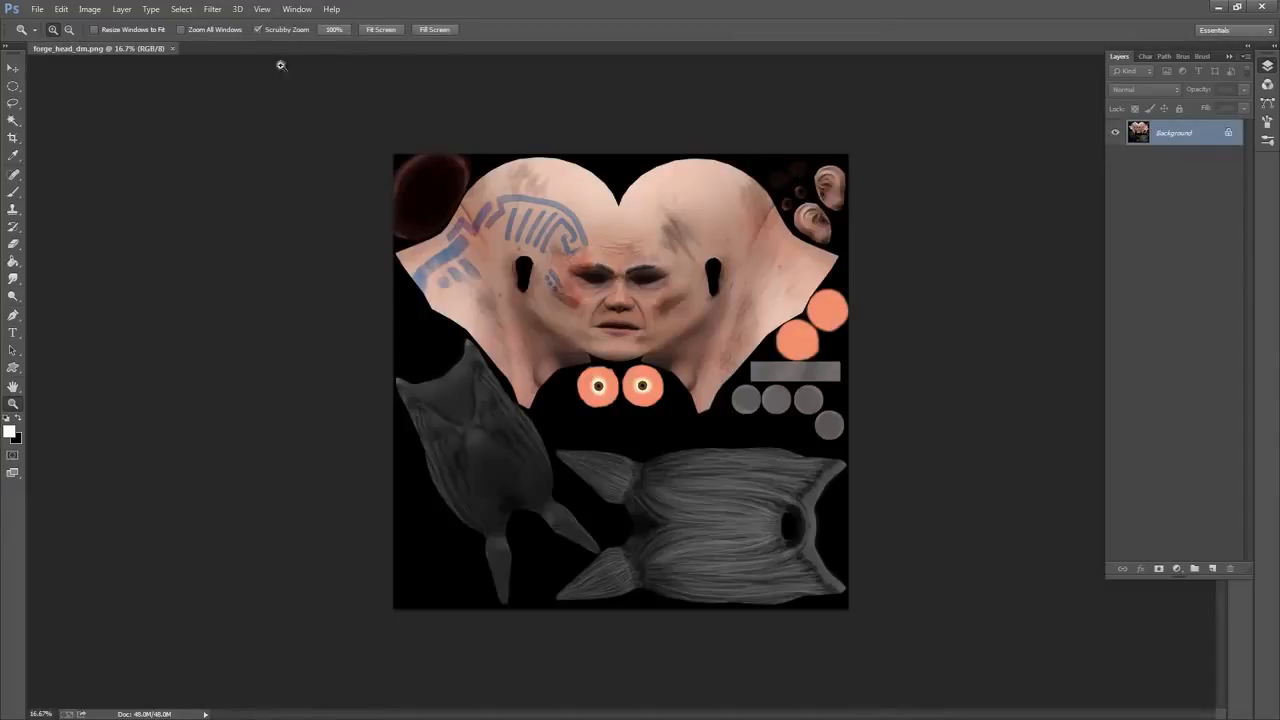
# Desaturate the head texture and duplicate its Background layer
pyautogui.click(90, 9)
pyautogui.moveTo(134, 45)
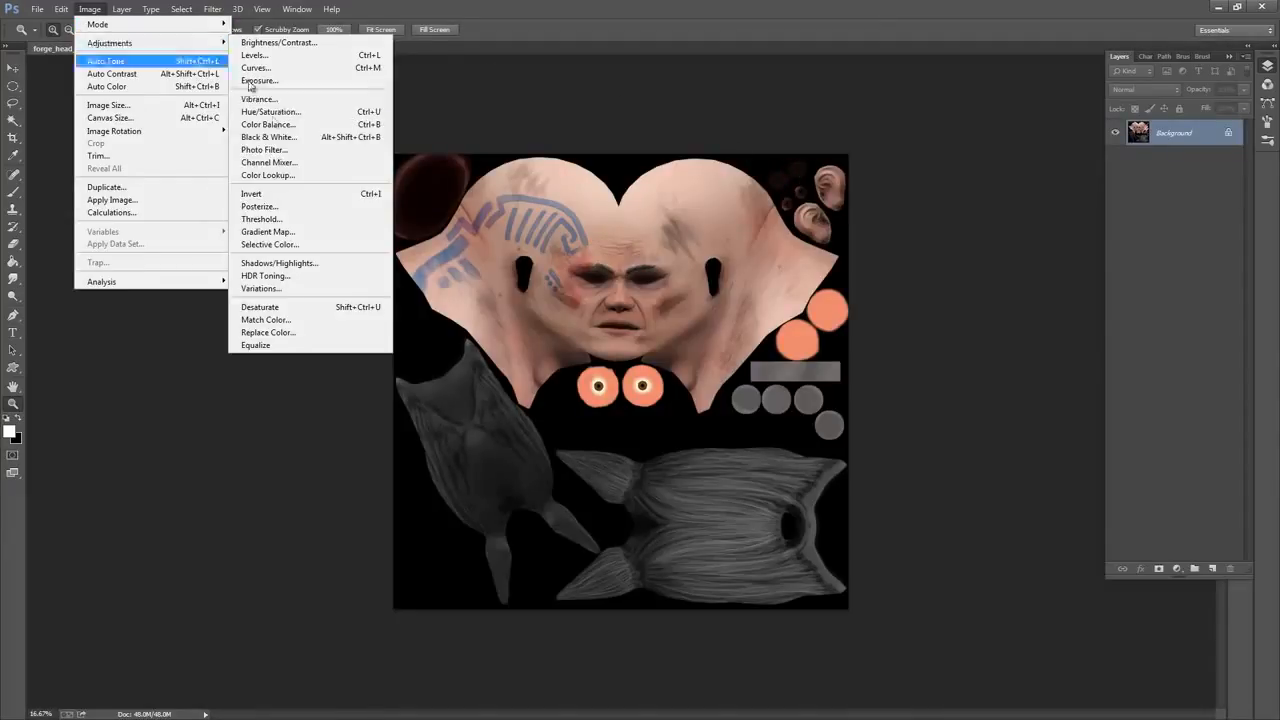
pyautogui.click(272, 307)
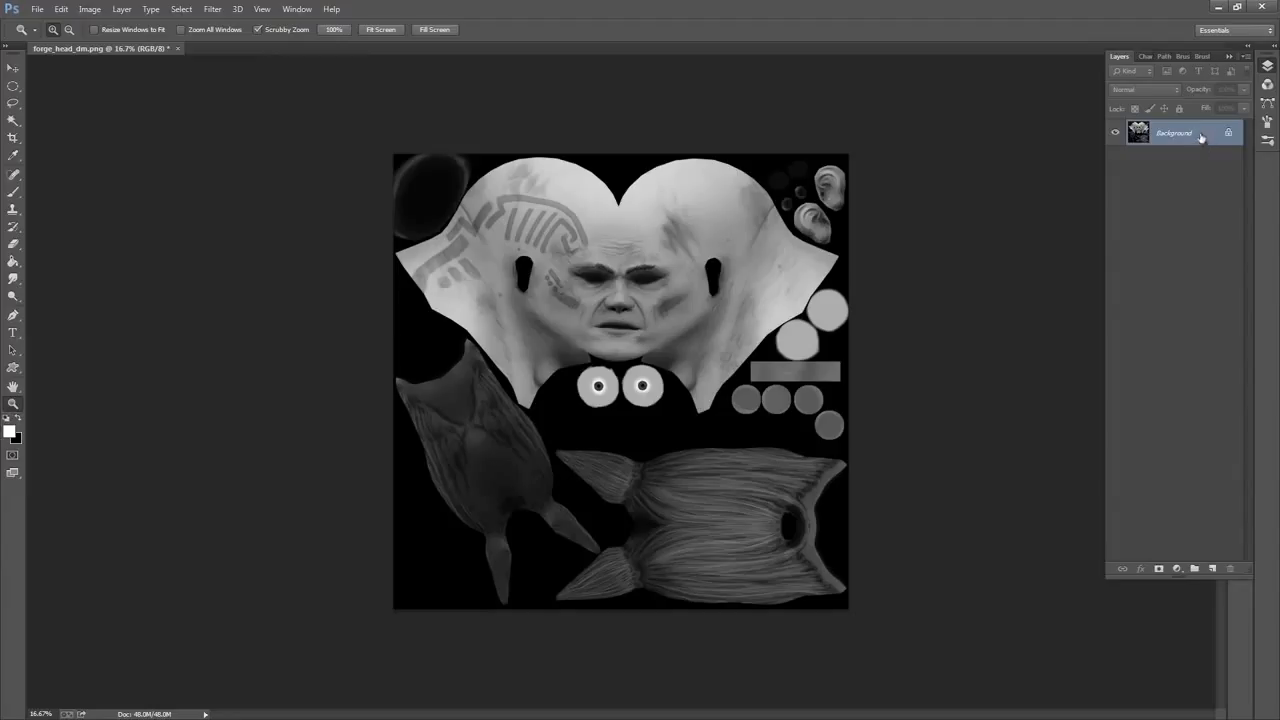
pyautogui.moveTo(1201, 137); pyautogui.dragTo(1212, 568)
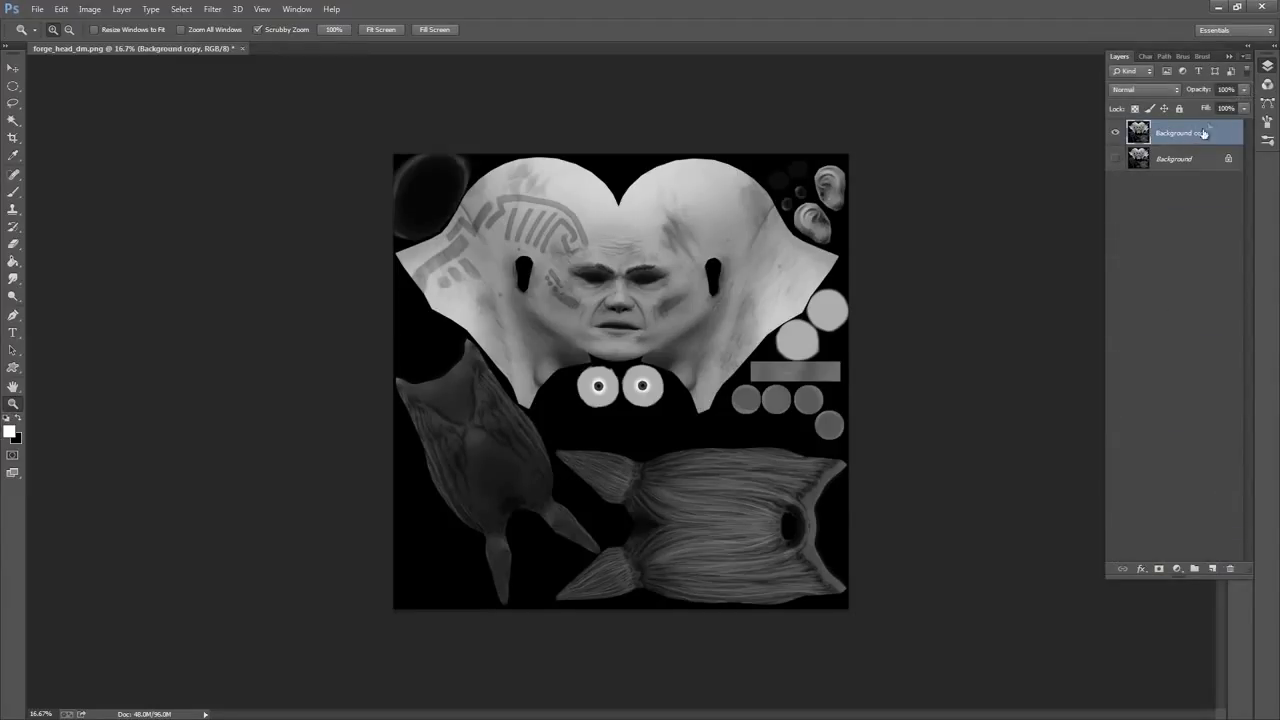
# Add a new layer directly above the Background layer and fill it with black
pyautogui.click(1176, 160)
pyautogui.click(1212, 568)
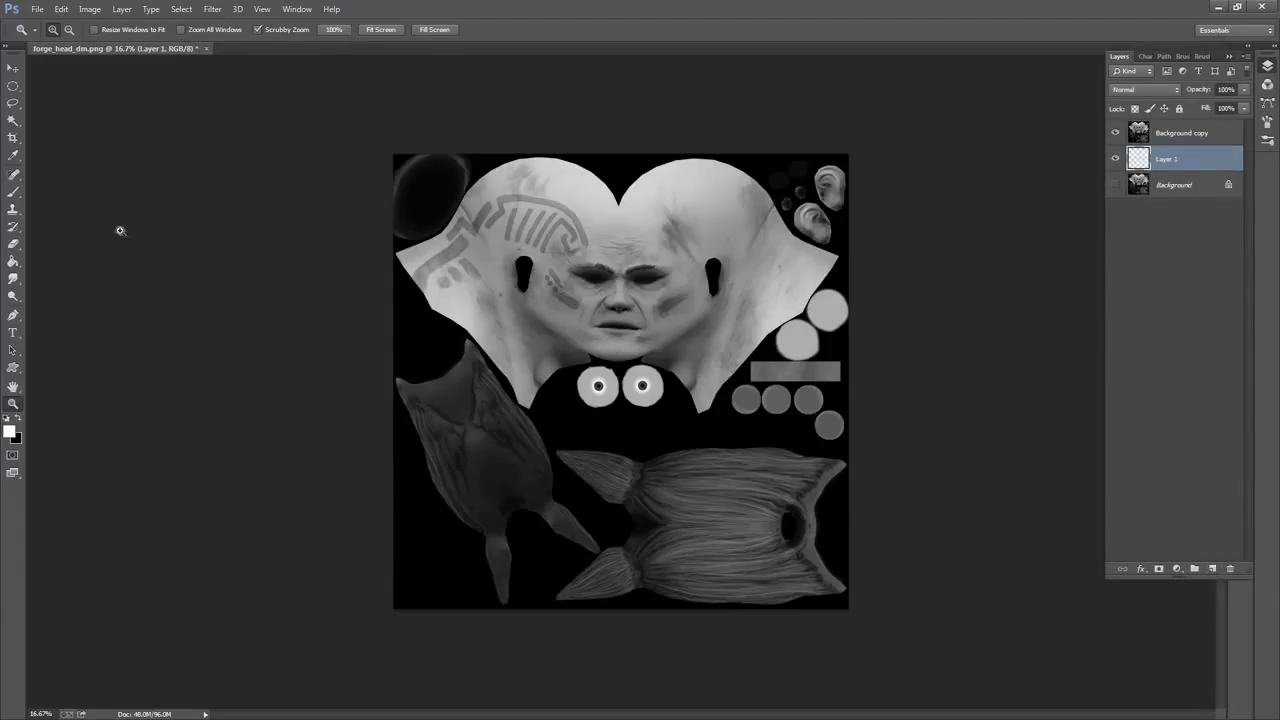
pyautogui.click(13, 261)
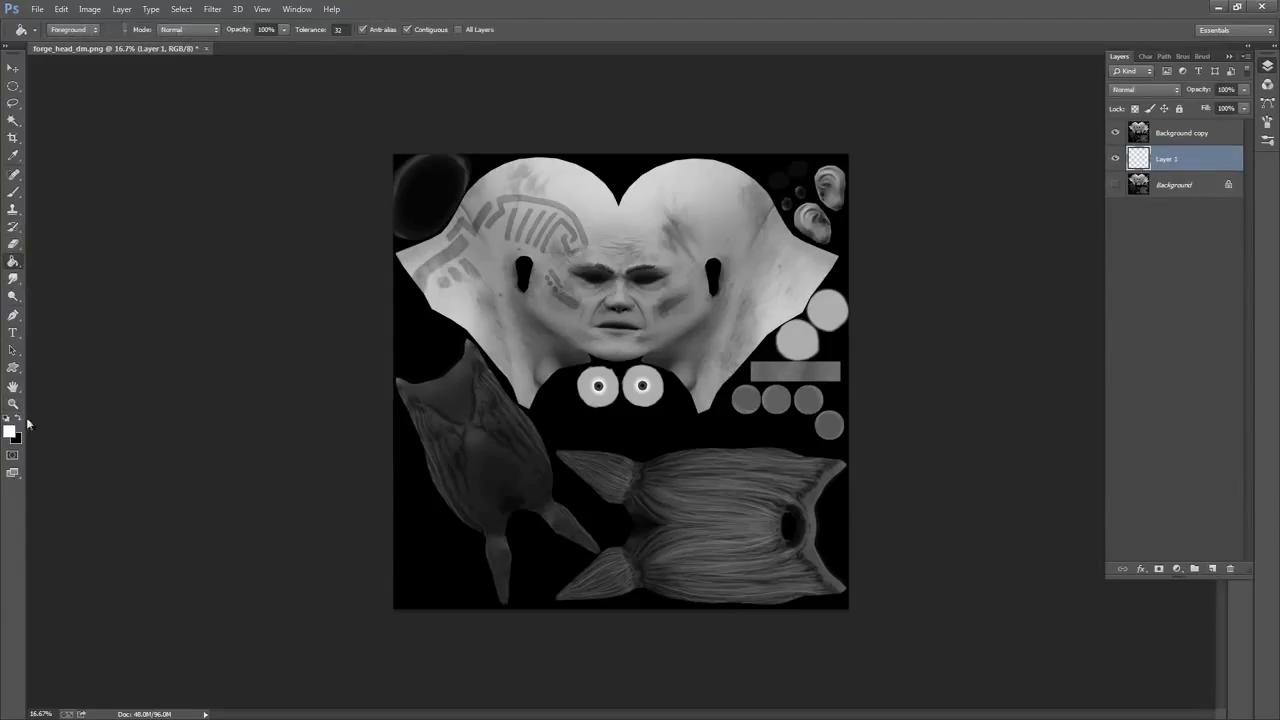
pyautogui.click(21, 418)
pyautogui.click(705, 300)
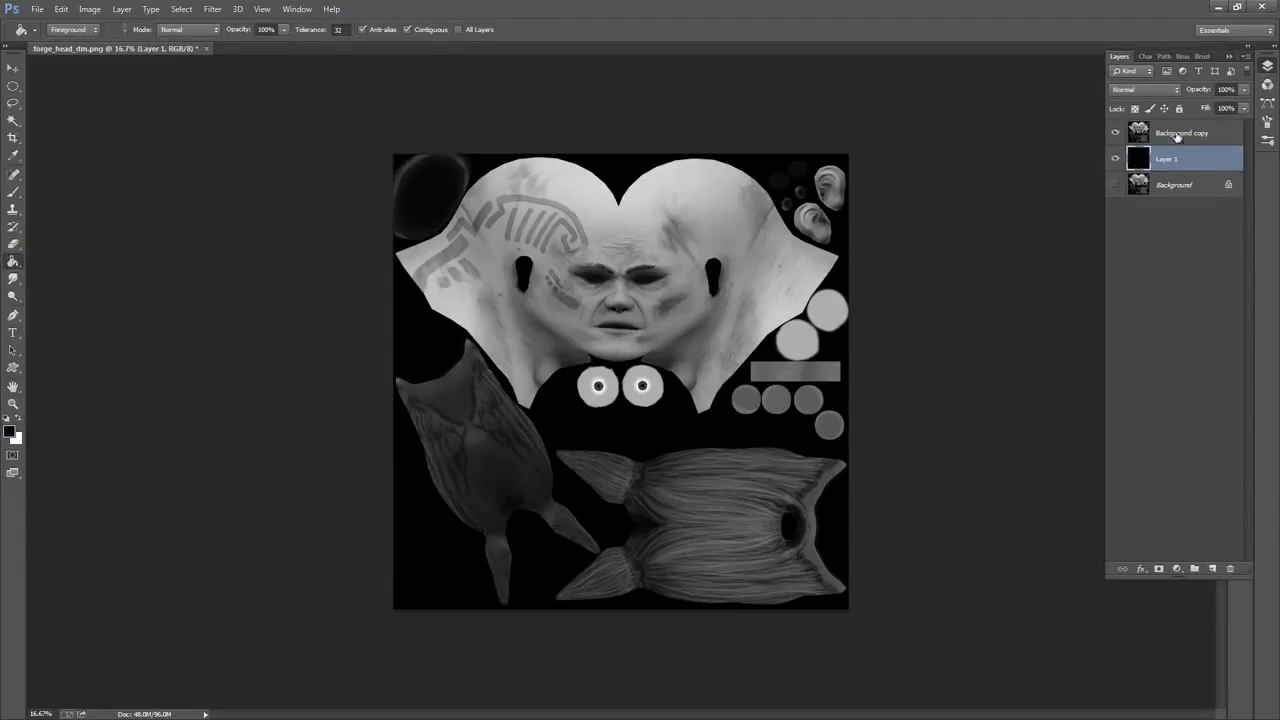
pyautogui.click(1177, 137)
pyautogui.click(1244, 89)
pyautogui.moveTo(1245, 107)
pyautogui.mouseDown()
pyautogui.moveTo(1187, 104)
pyautogui.moveTo(1248, 106)
pyautogui.mouseUp()
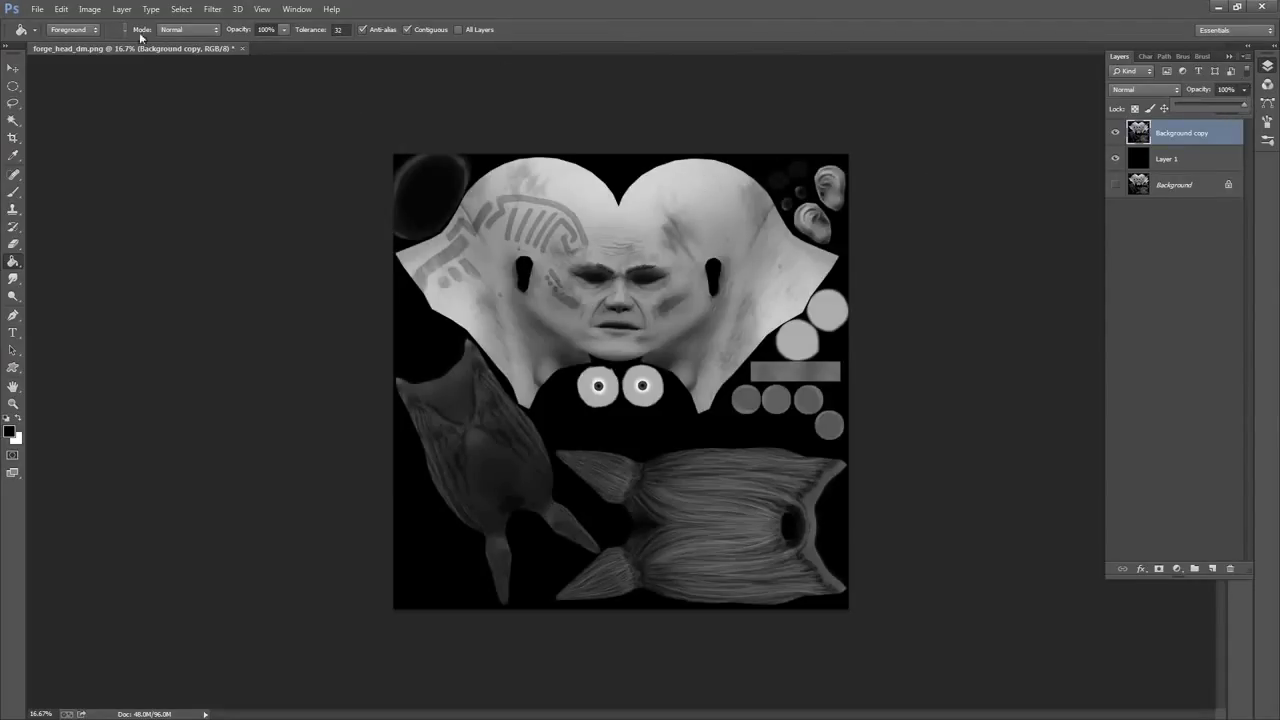
pyautogui.click(90, 9)
pyautogui.moveTo(130, 43)
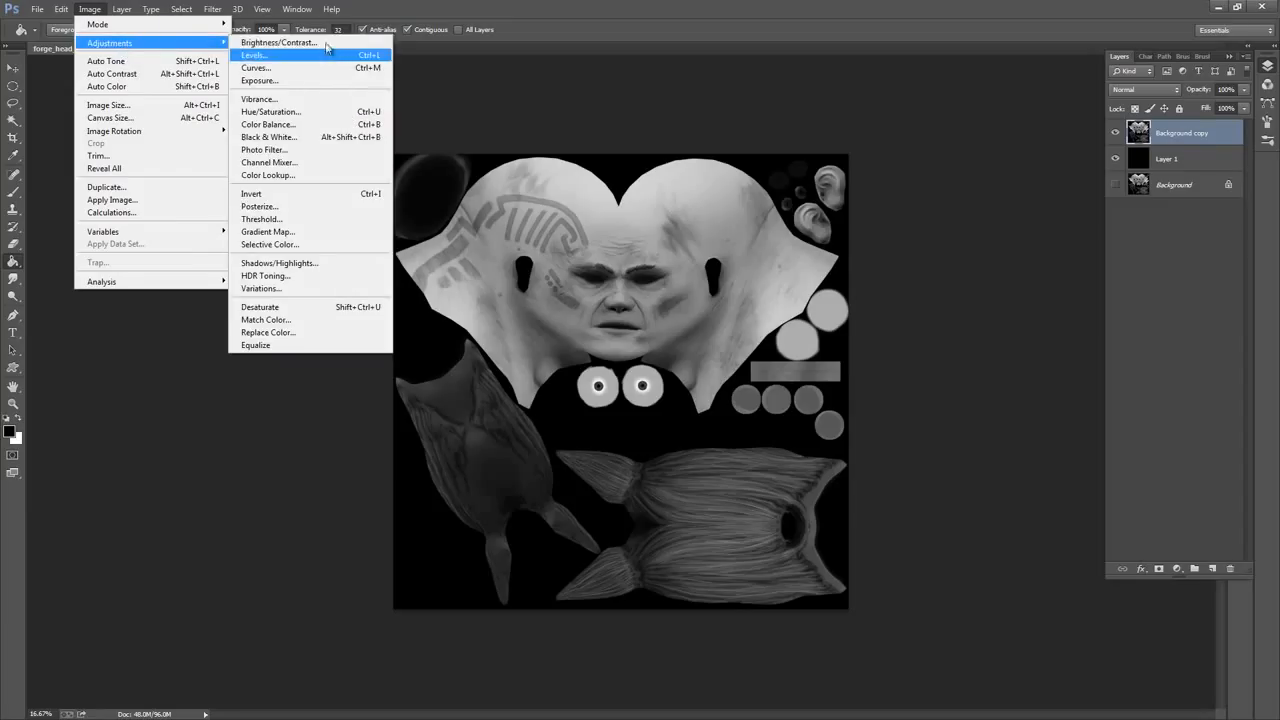
pyautogui.click(256, 55)
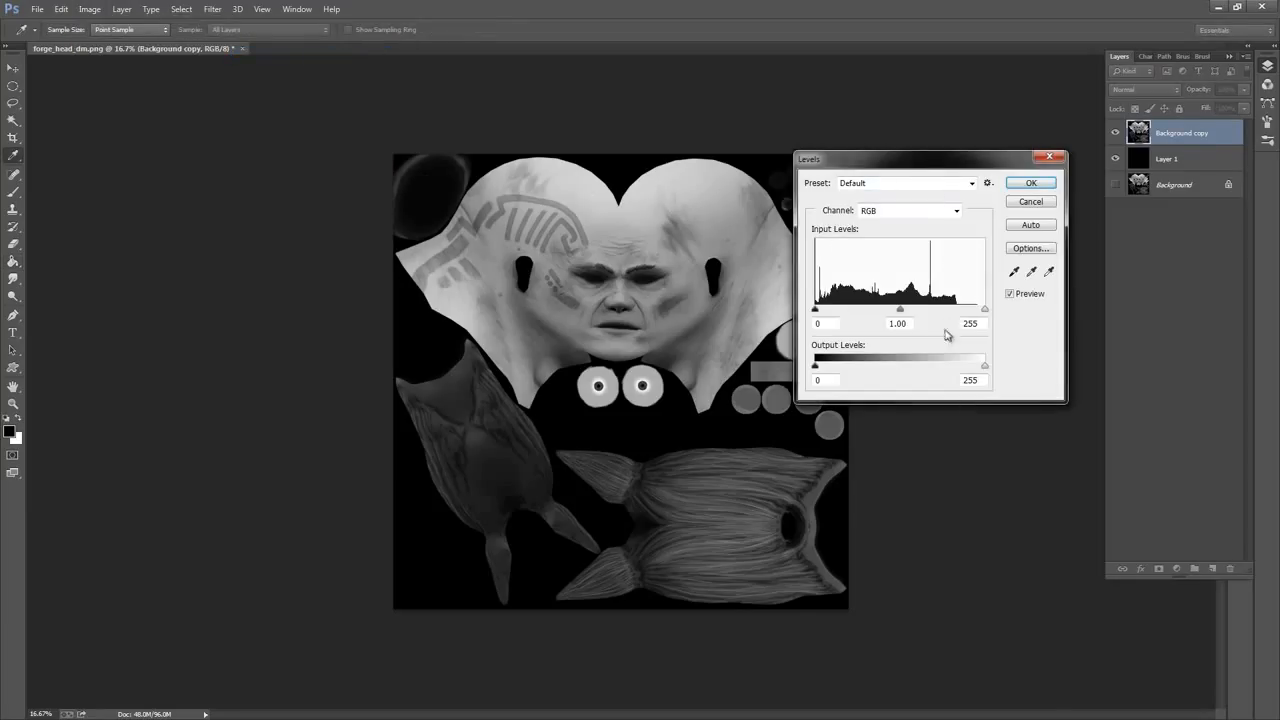
pyautogui.moveTo(985, 309); pyautogui.dragTo(940, 316)
pyautogui.moveTo(818, 316); pyautogui.dragTo(836, 312)
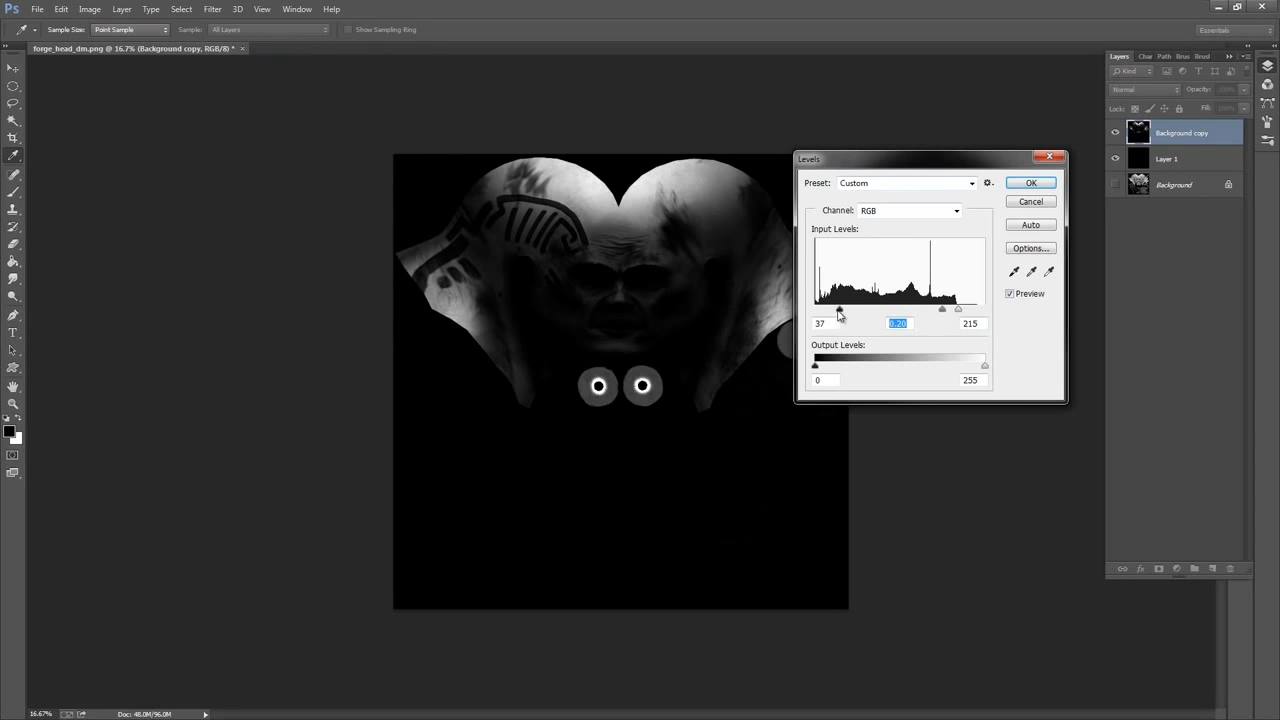
pyautogui.moveTo(940, 313)
pyautogui.mouseDown()
pyautogui.moveTo(906, 318)
pyautogui.moveTo(990, 313)
pyautogui.moveTo(946, 316)
pyautogui.mouseUp()
pyautogui.moveTo(837, 311); pyautogui.dragTo(871, 311)
pyautogui.moveTo(948, 313)
pyautogui.mouseDown()
pyautogui.moveTo(885, 312)
pyautogui.moveTo(950, 312)
pyautogui.moveTo(920, 313)
pyautogui.moveTo(930, 316)
pyautogui.mouseUp()
pyautogui.click(1034, 203)
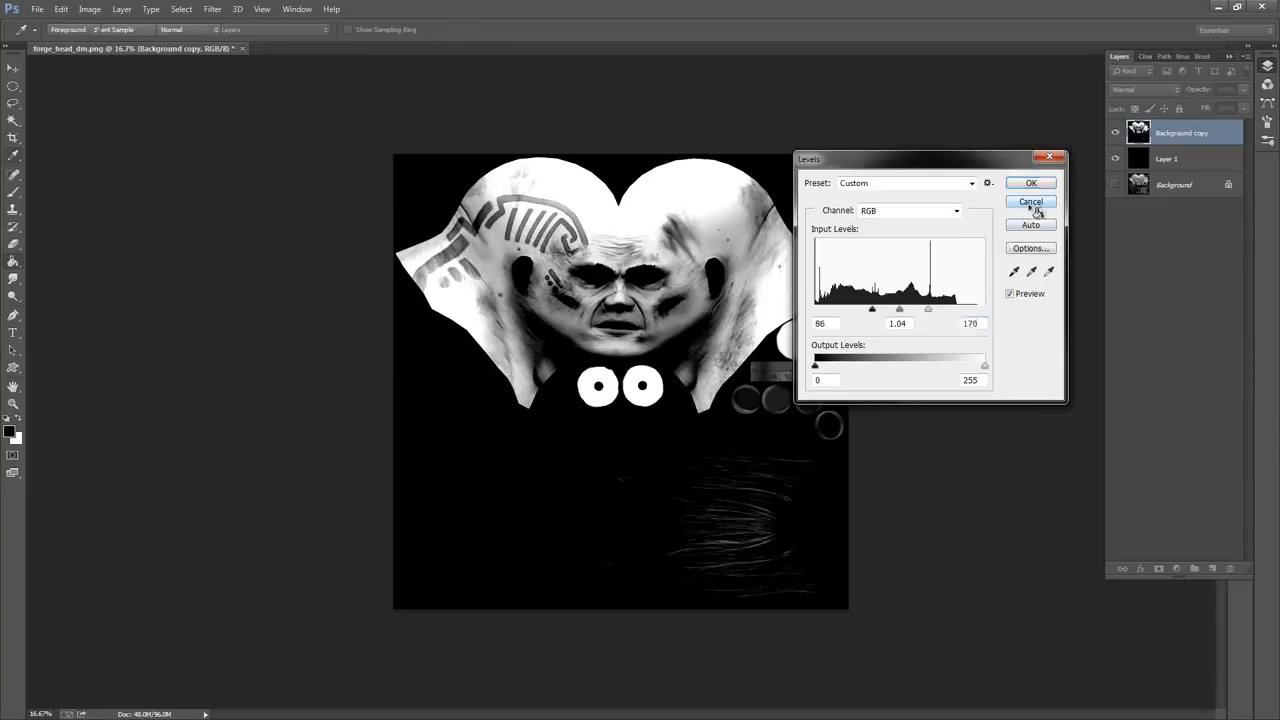
pyautogui.press('g')
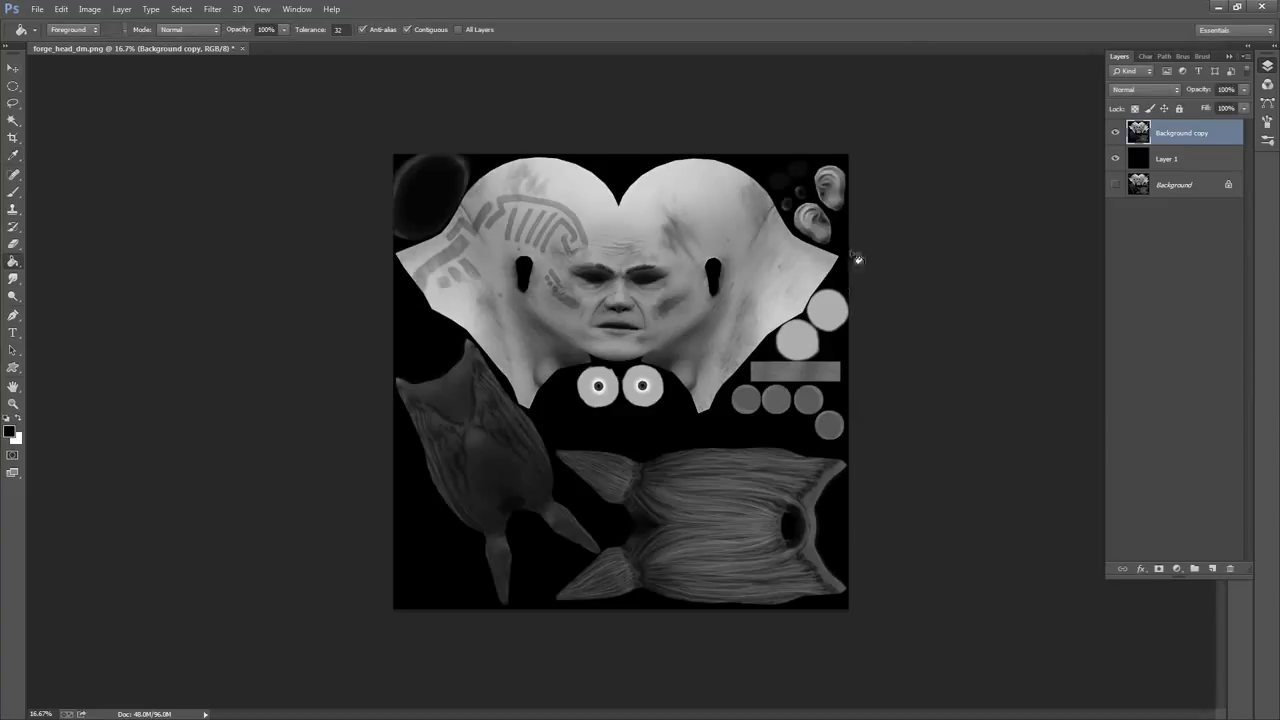
# Lower the Background copy layer's opacity to 18% so the head texture darkens over the black layer
pyautogui.click(1197, 163)
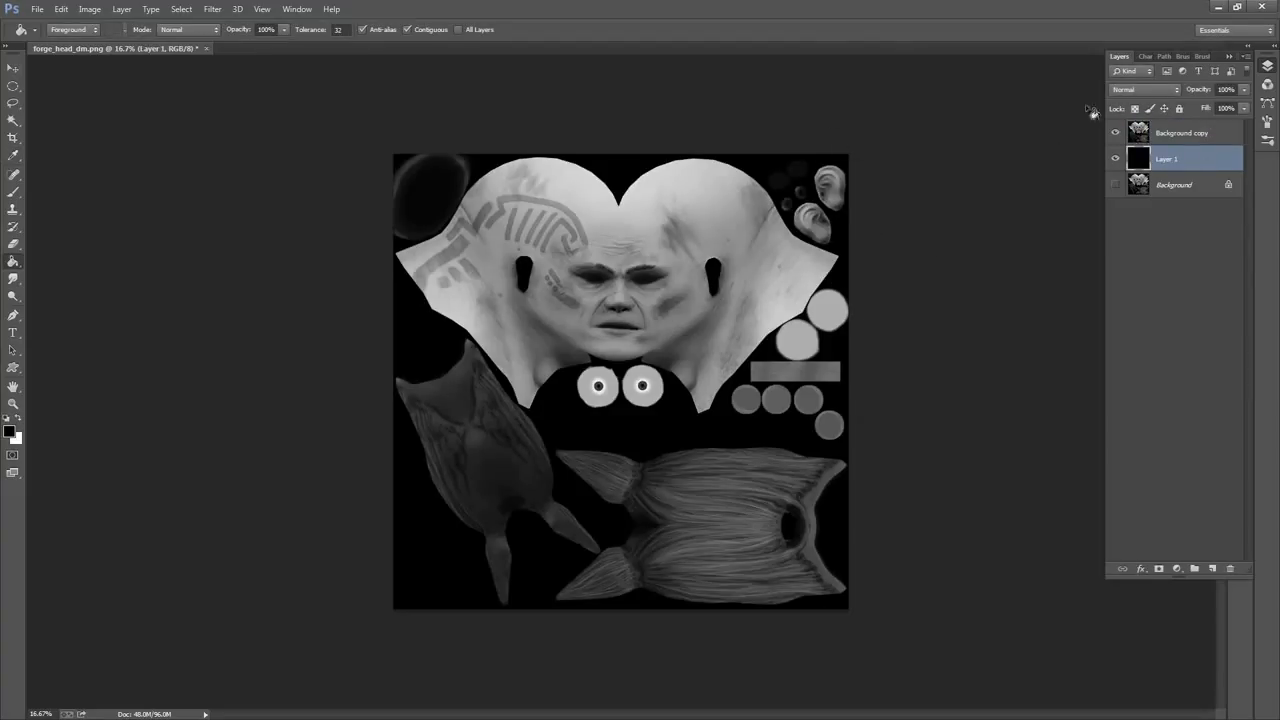
pyautogui.click(37, 10)
pyautogui.click(701, 28)
pyautogui.hotkey('alt', ']')
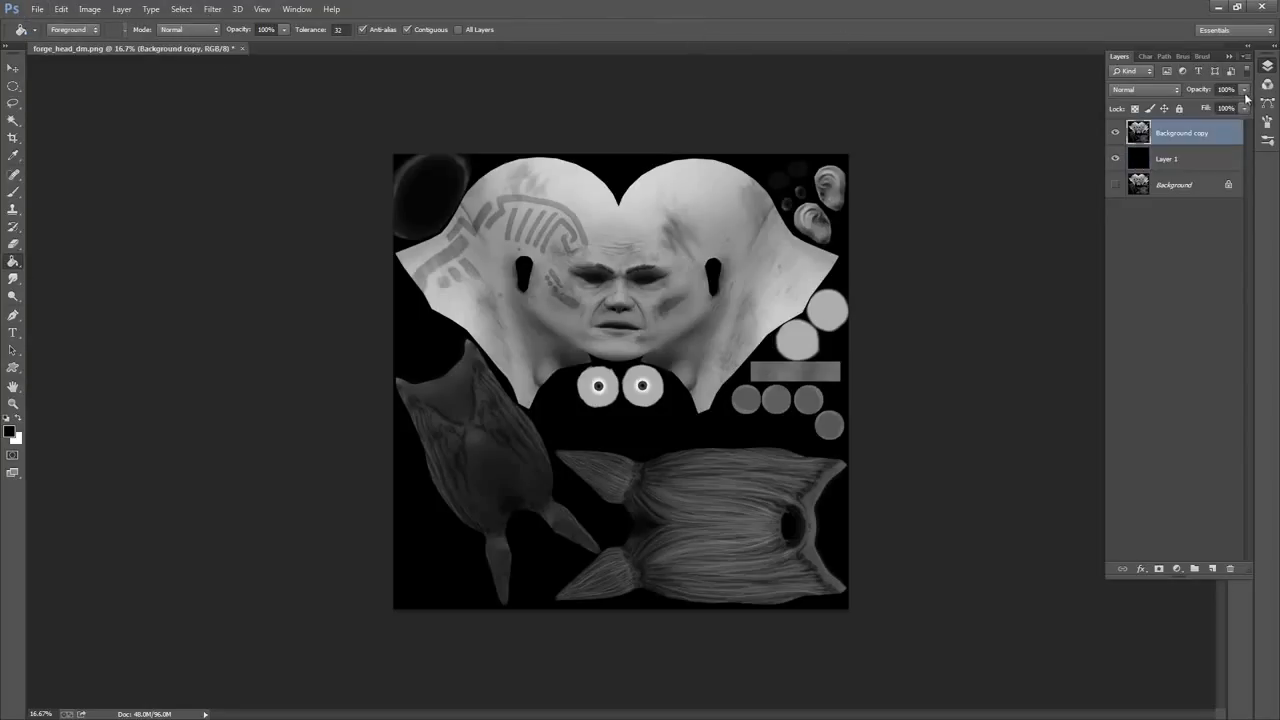
pyautogui.moveTo(1245, 93); pyautogui.dragTo(1191, 108)
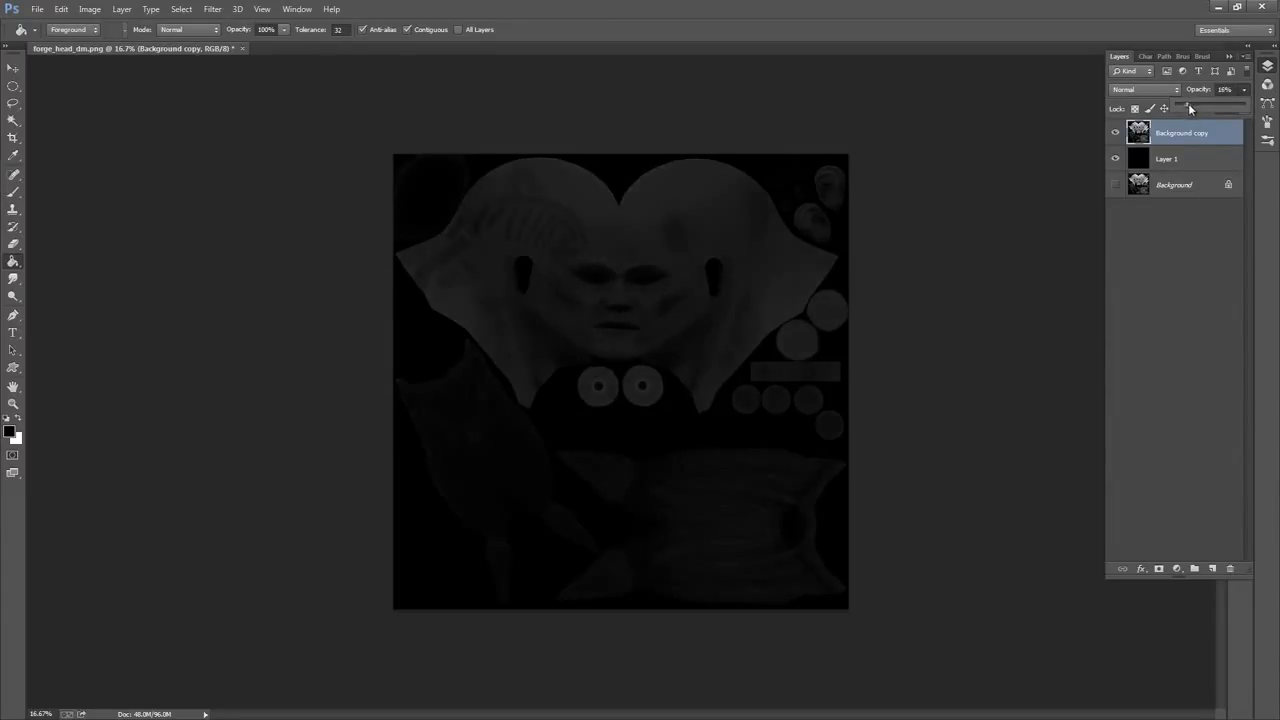
# Add a new empty layer directly above the Background copy layer
pyautogui.moveTo(1188, 162); pyautogui.dragTo(1185, 175)
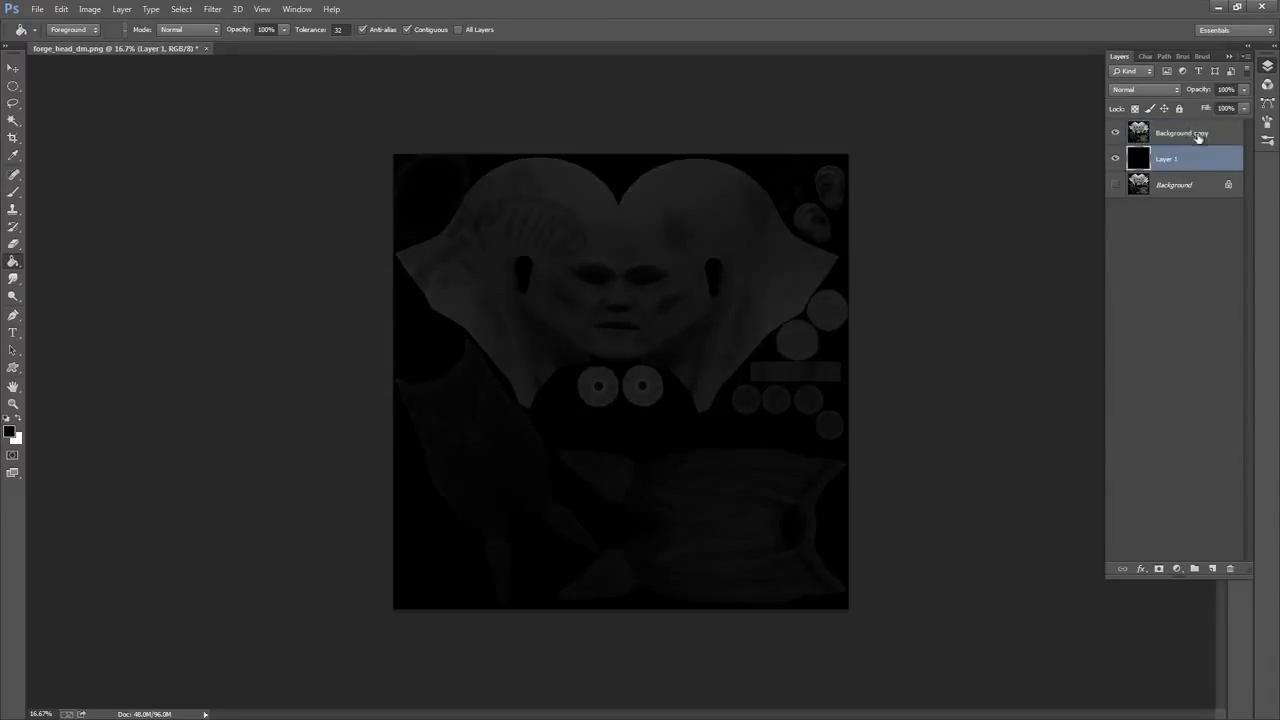
pyautogui.click(1212, 568)
pyautogui.press('z')
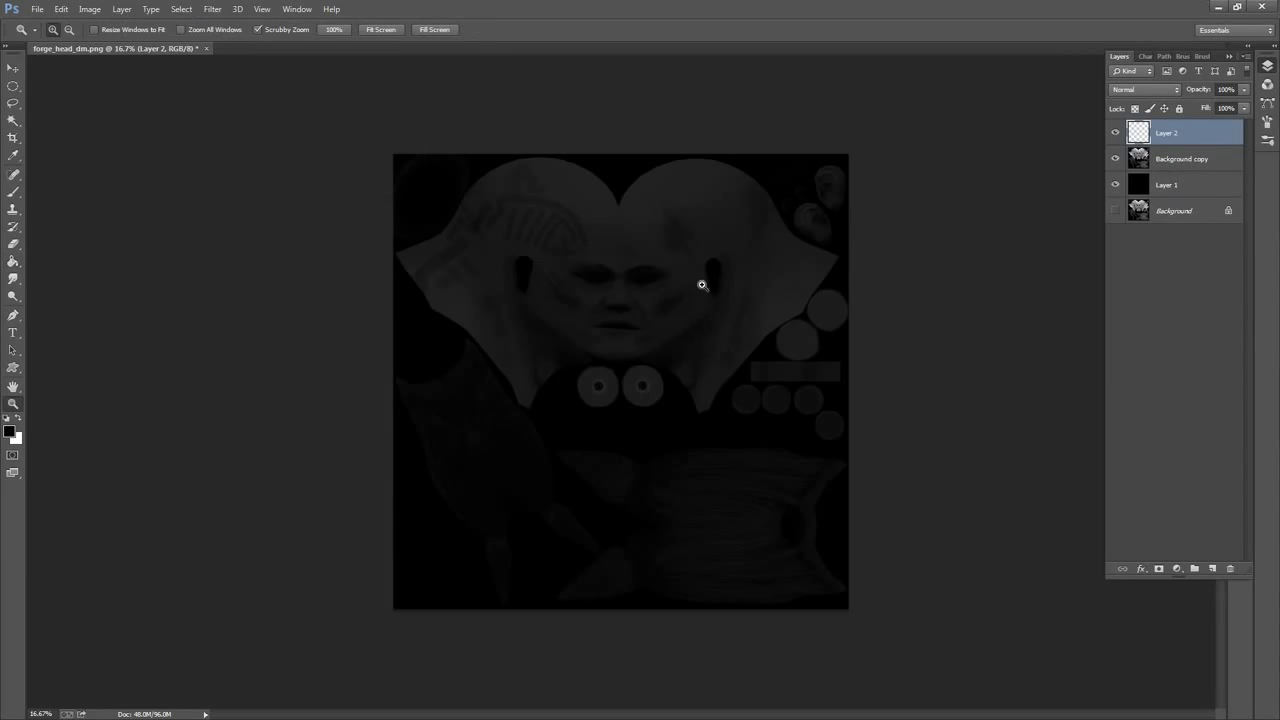
pyautogui.moveTo(702, 285); pyautogui.dragTo(855, 168)
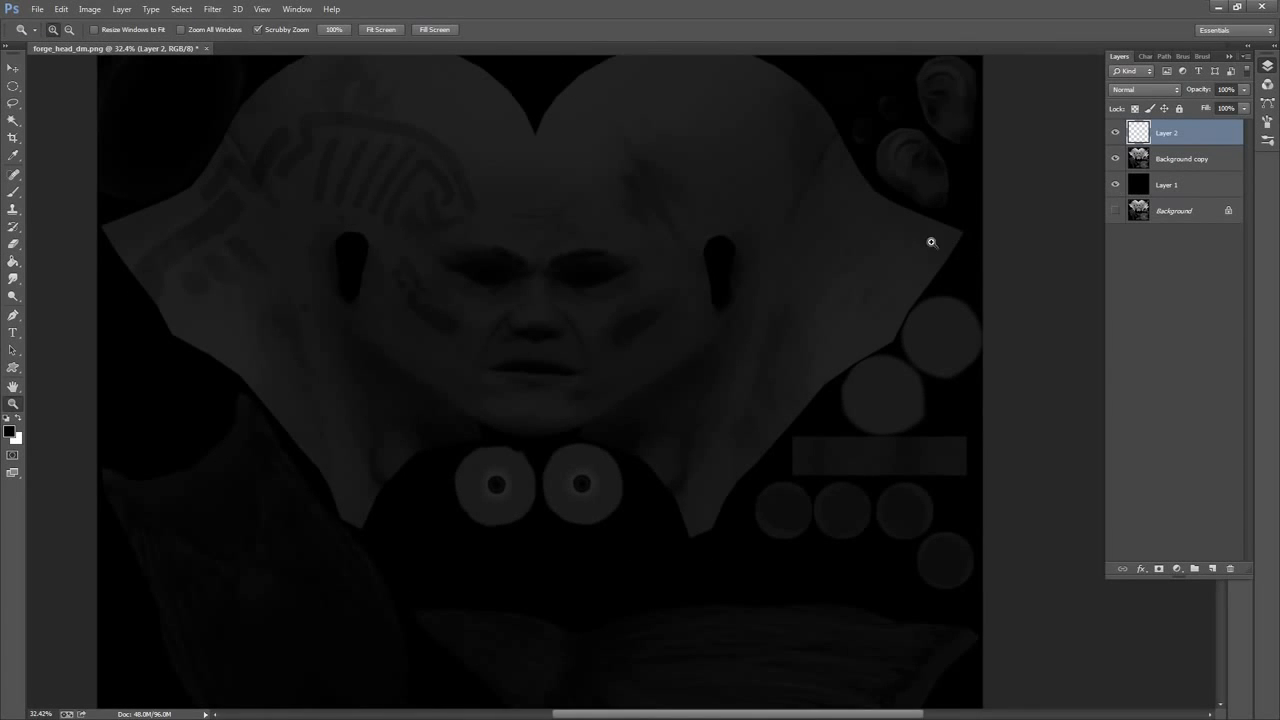
pyautogui.moveTo(867, 282); pyautogui.dragTo(904, 299)
# Choose the scattered-dots brush preset labelled 187 for the Brush tool and make white the foreground colour
pyautogui.click(14, 191)
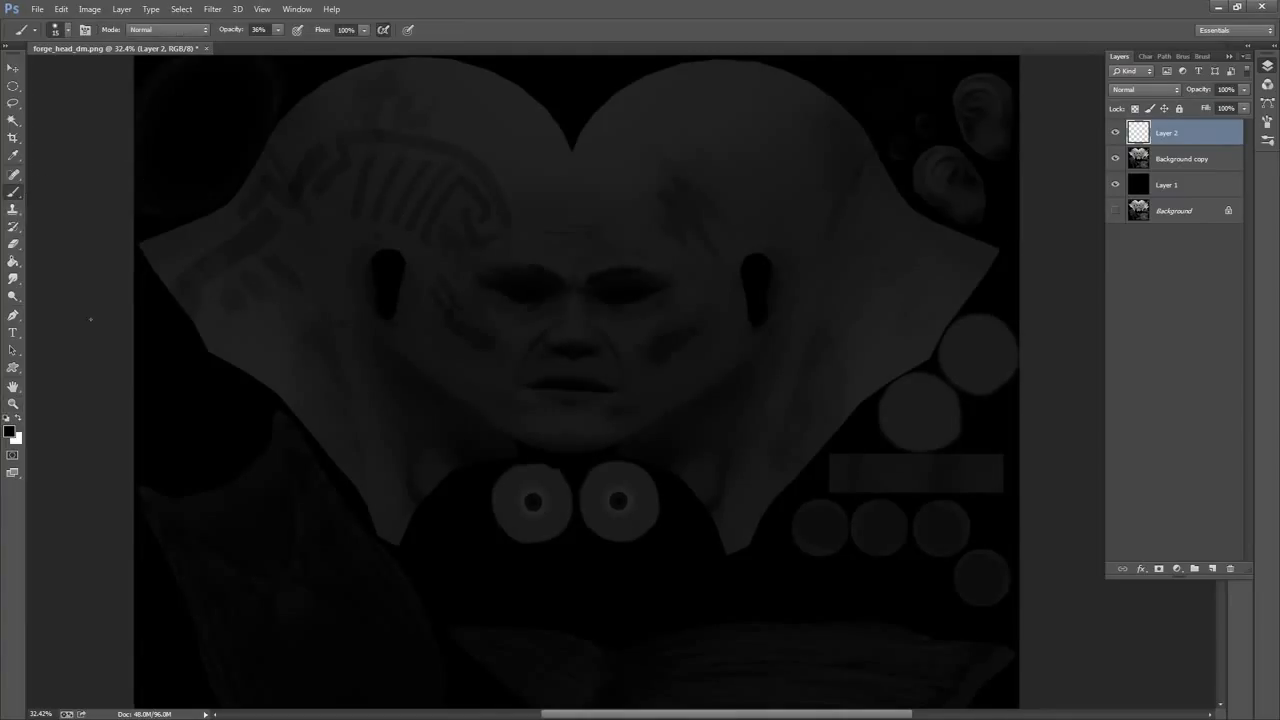
pyautogui.rightClick(271, 238)
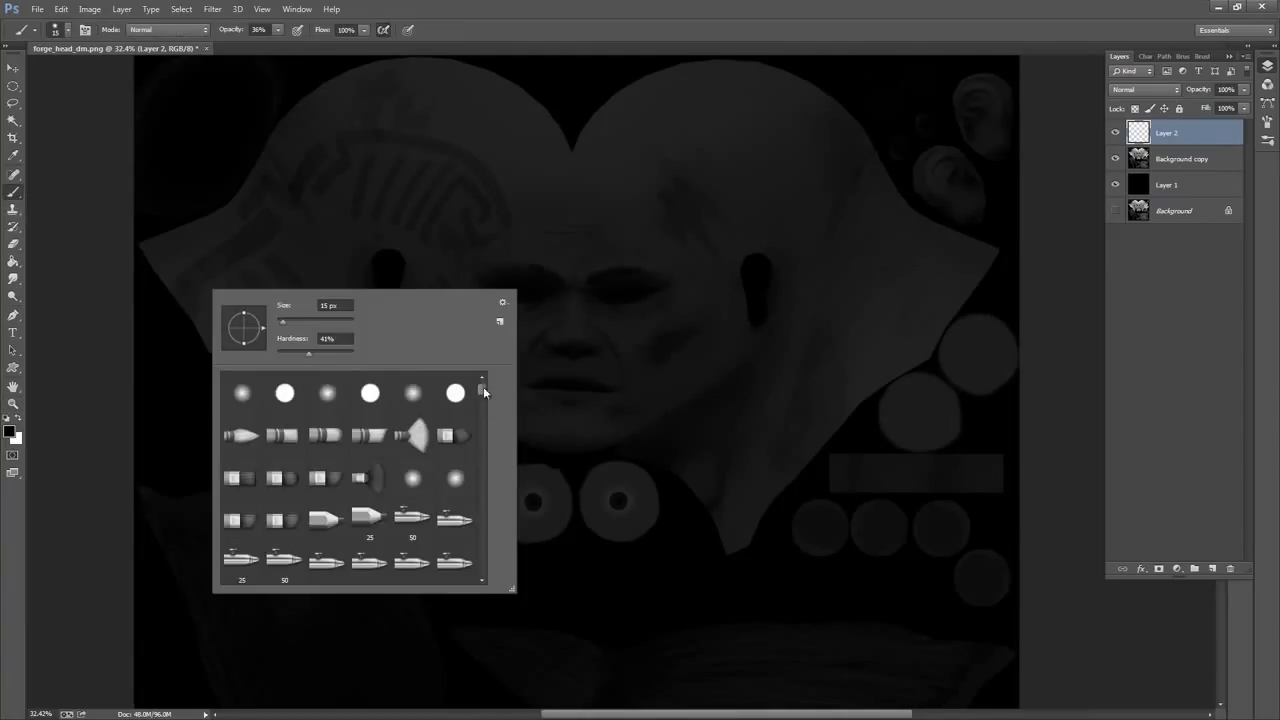
pyautogui.moveTo(484, 392)
pyautogui.mouseDown()
pyautogui.moveTo(480, 562)
pyautogui.moveTo(483, 535)
pyautogui.mouseUp()
pyautogui.click(332, 466)
pyautogui.click(804, 36)
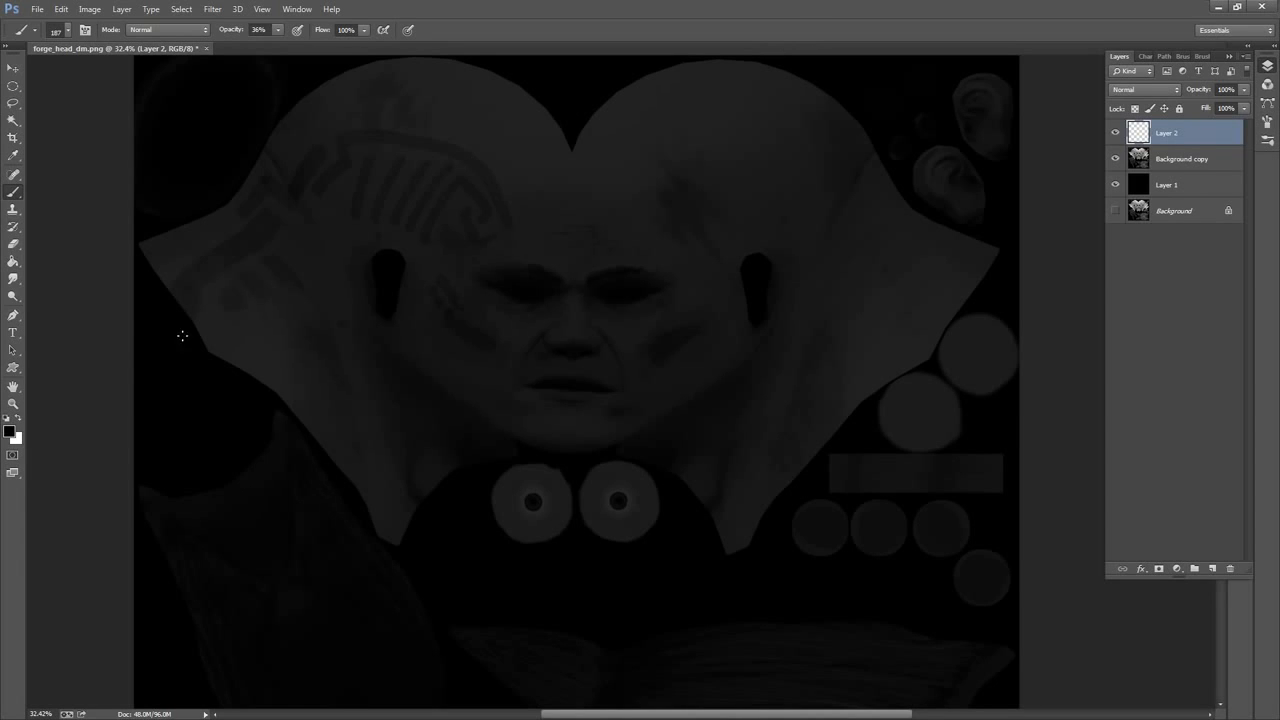
pyautogui.click(19, 421)
# Set the brush size to 99 px and paint fine white speckles over the forehead beside the central notch
pyautogui.scroll(2, 703, 249)
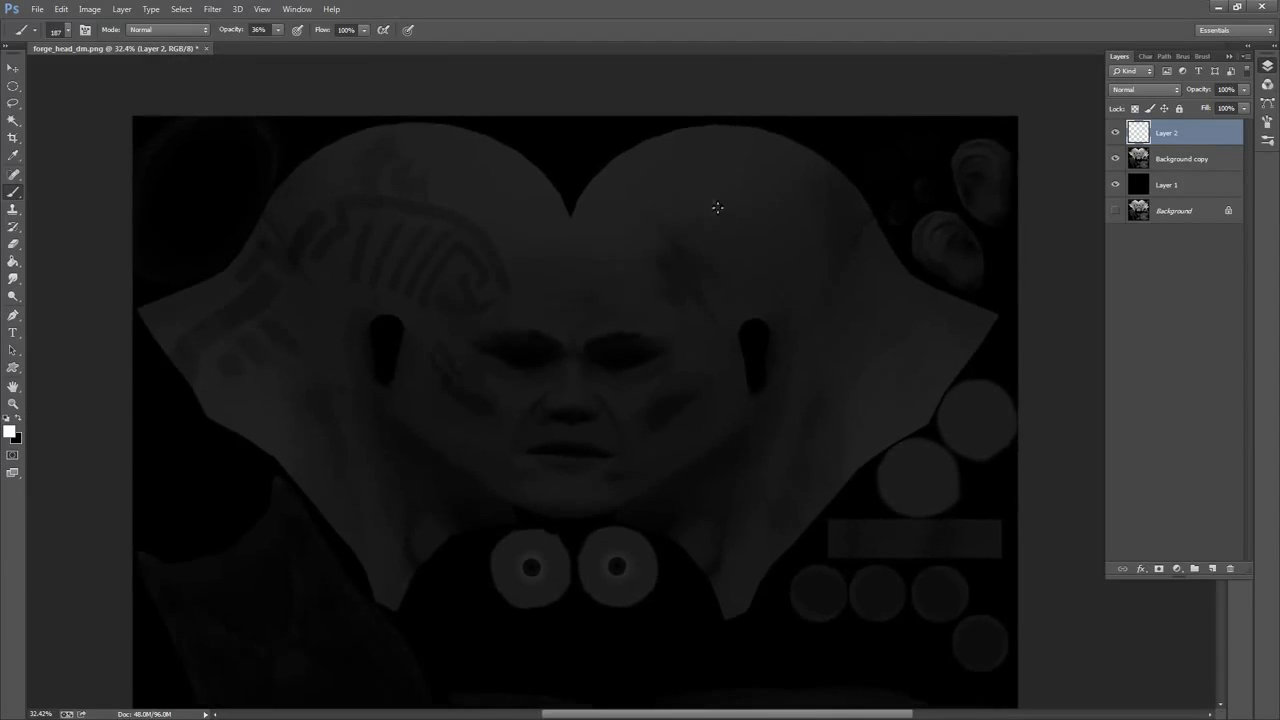
pyautogui.rightClick(739, 250)
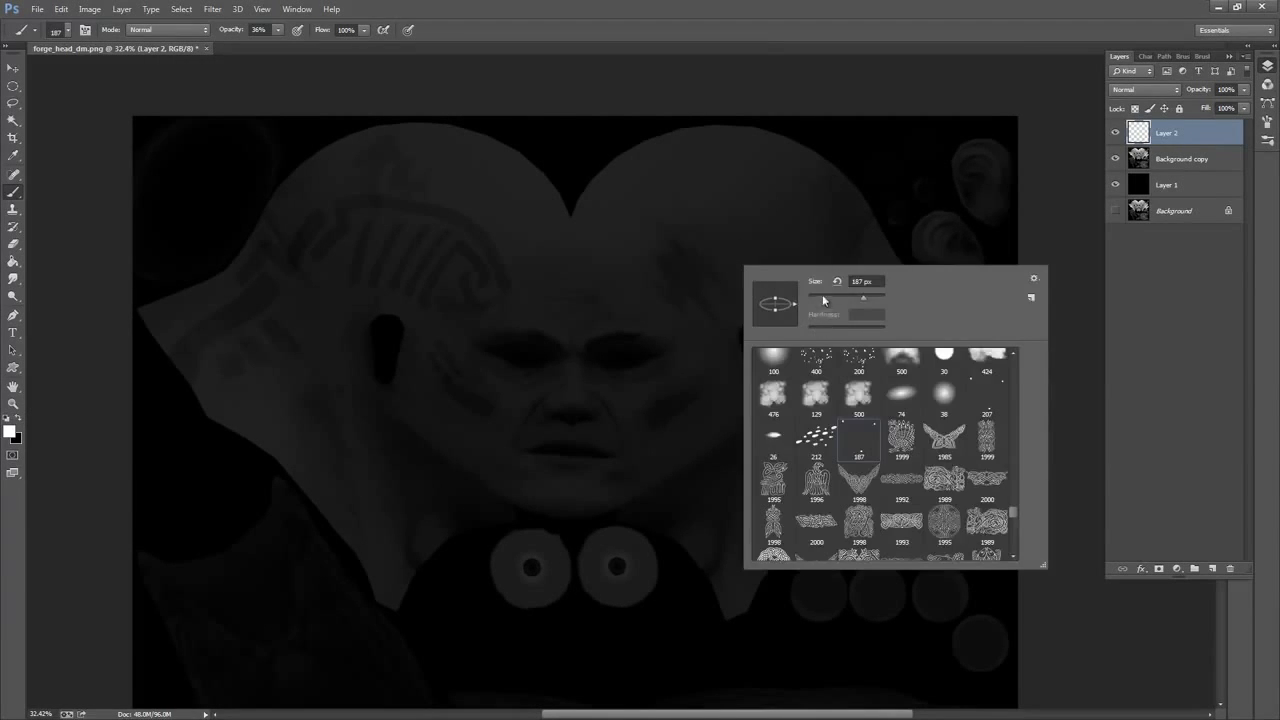
pyautogui.moveTo(838, 288); pyautogui.dragTo(839, 288)
pyautogui.click(903, 76)
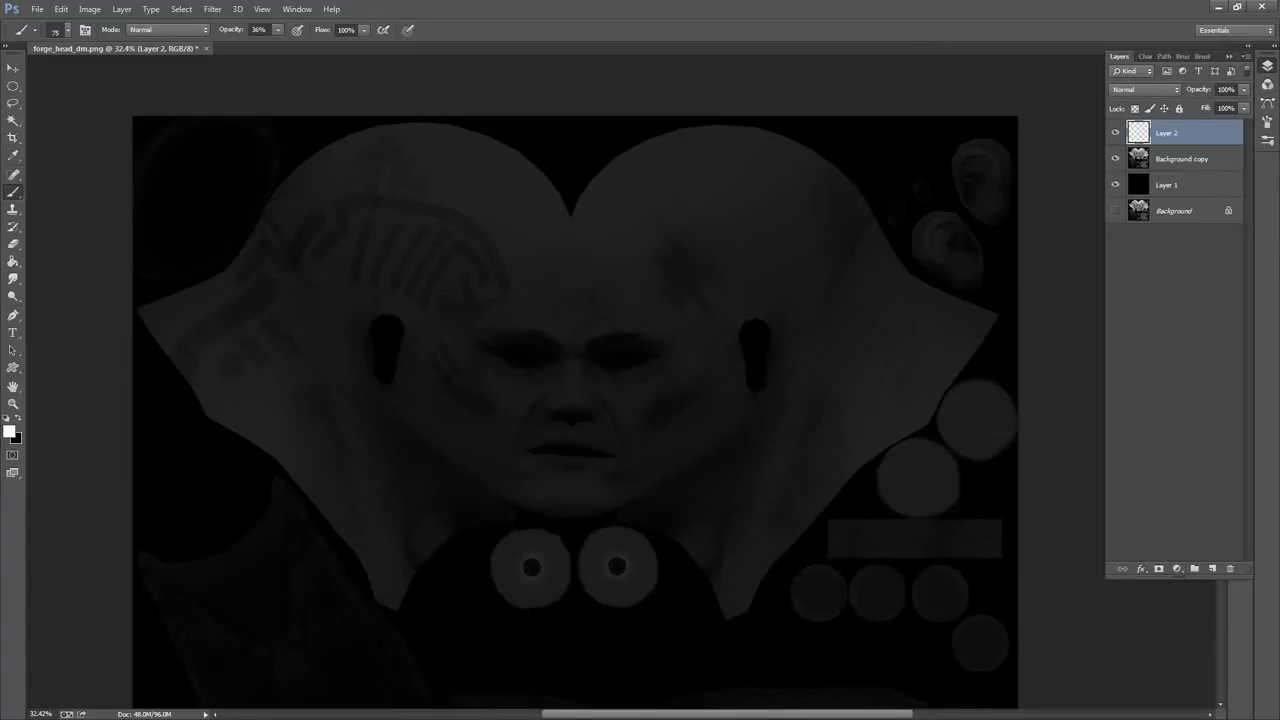
pyautogui.rightClick(802, 335)
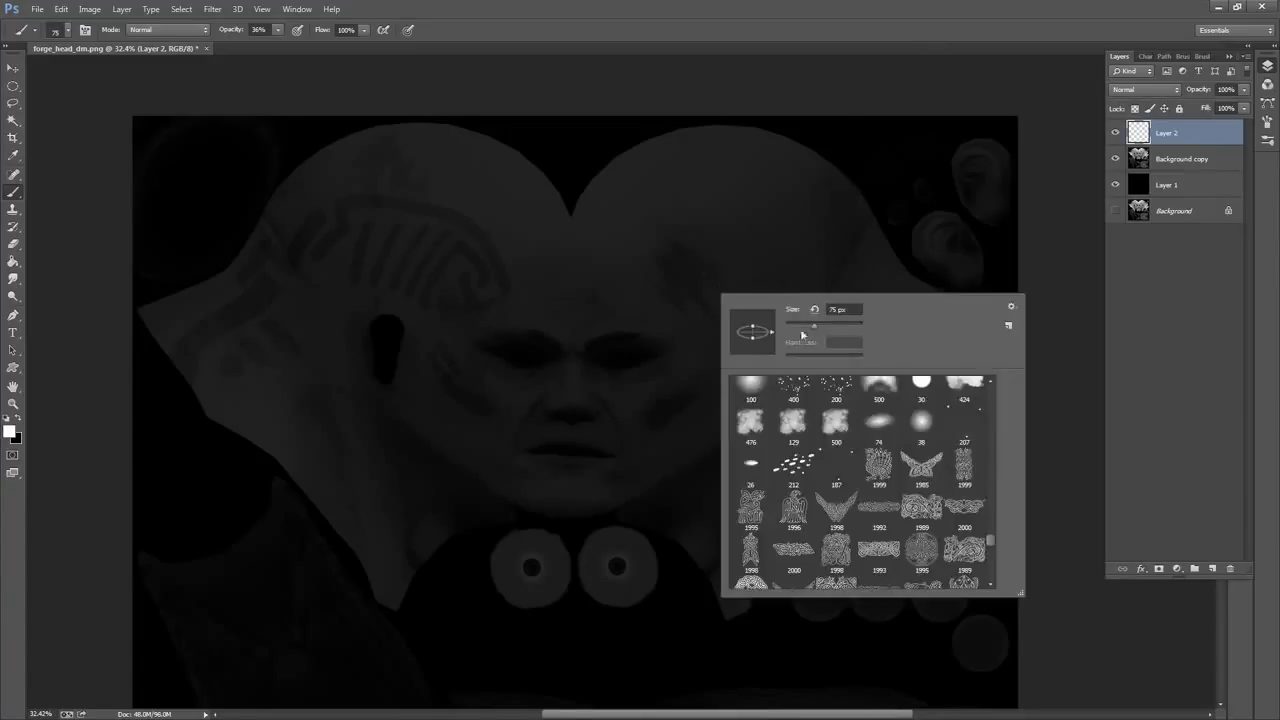
pyautogui.click(953, 40)
pyautogui.press('z')
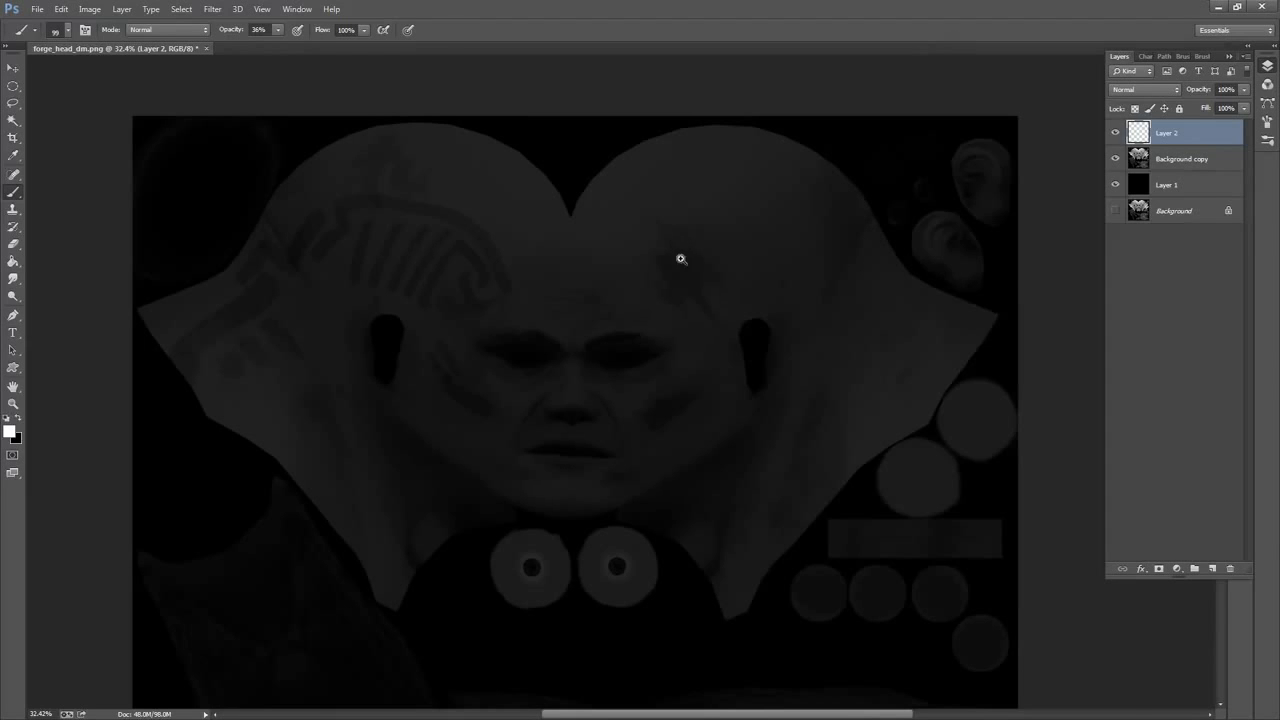
pyautogui.moveTo(714, 283); pyautogui.dragTo(750, 273)
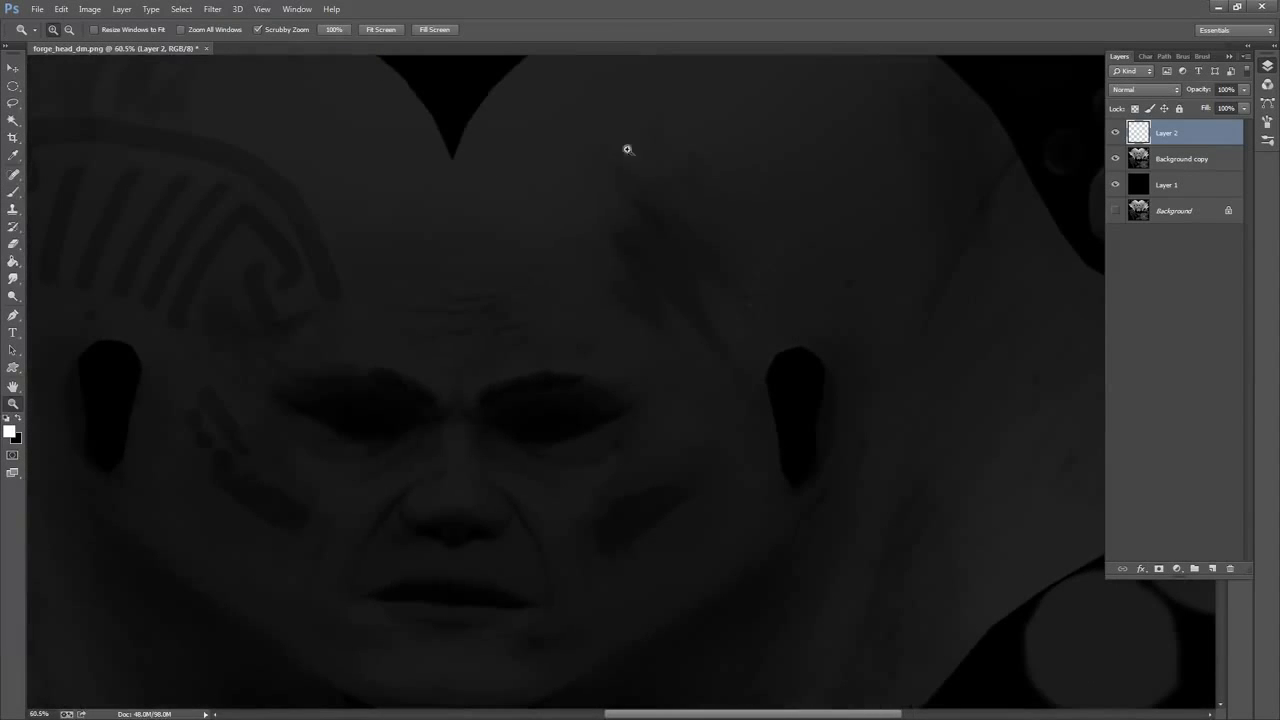
pyautogui.click(13, 191)
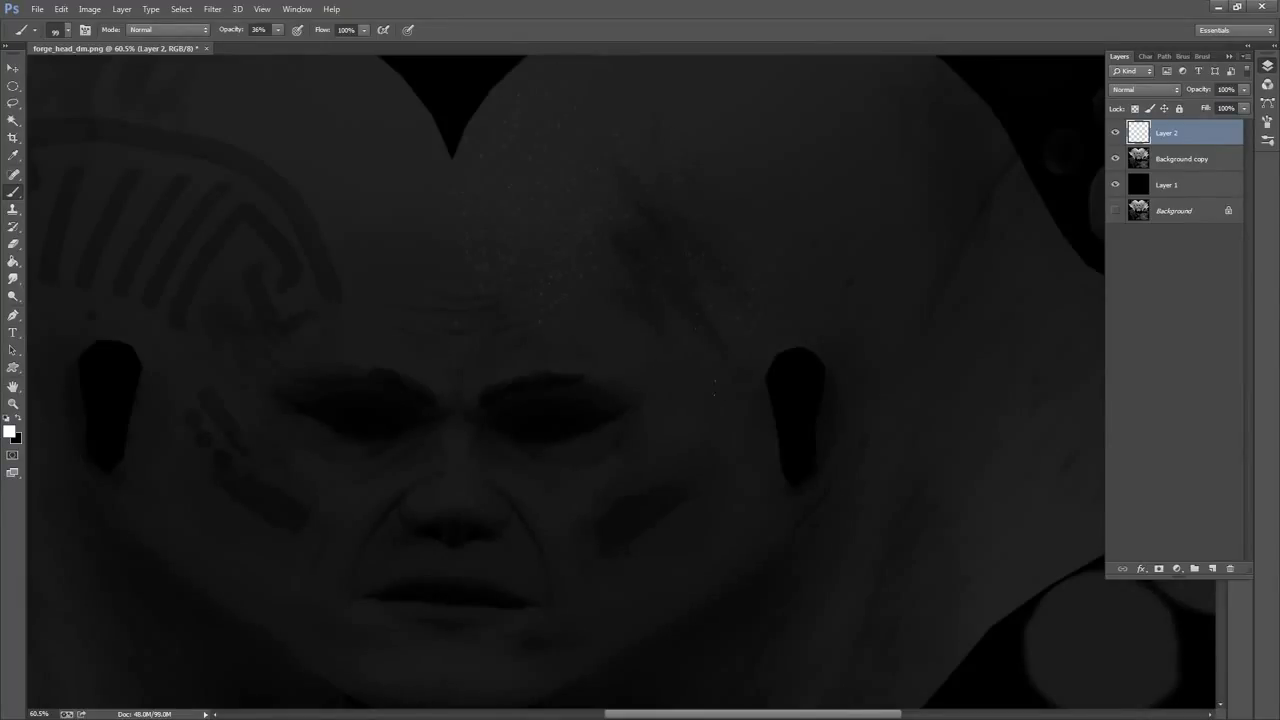
# Enlarge the speckle brush to 135 px and paint white dots over the scalp half without the tattoo
pyautogui.press('z')
pyautogui.moveTo(816, 251)
pyautogui.mouseDown()
pyautogui.moveTo(780, 252)
pyautogui.moveTo(769, 272)
pyautogui.mouseUp()
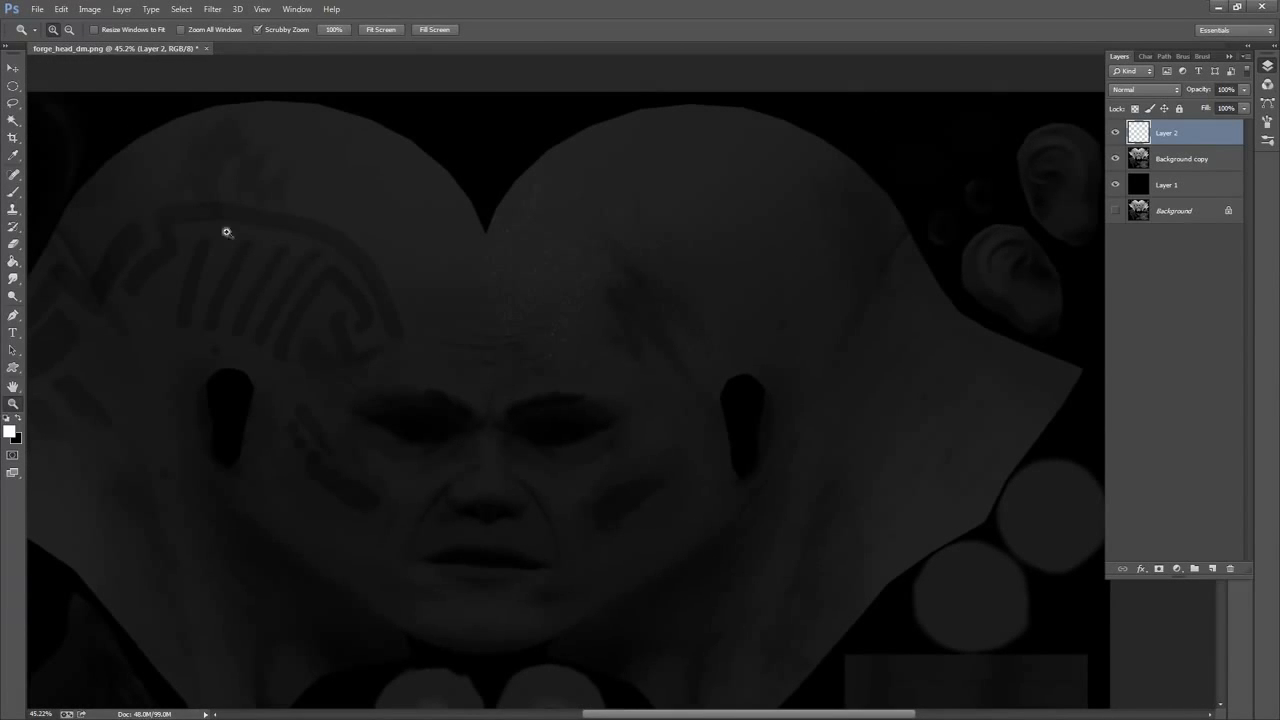
pyautogui.press('b')
pyautogui.rightClick(636, 296)
pyautogui.moveTo(712, 352); pyautogui.dragTo(731, 350)
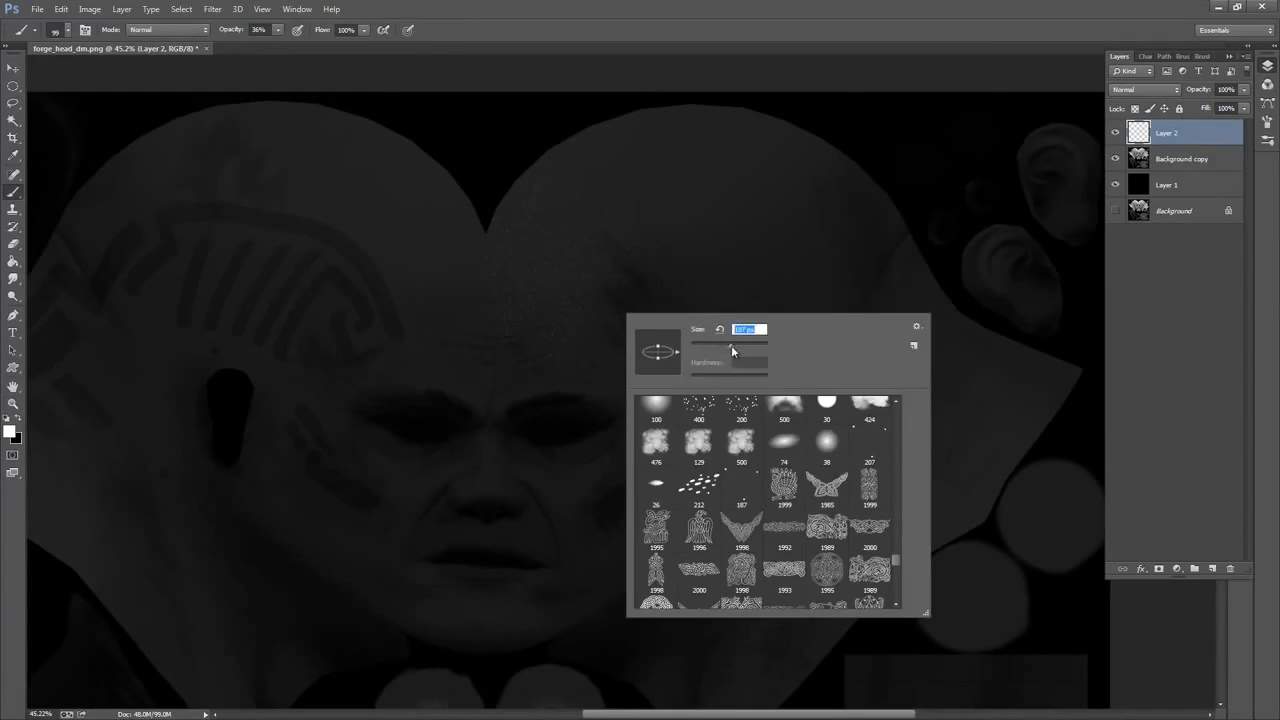
pyautogui.click(790, 235)
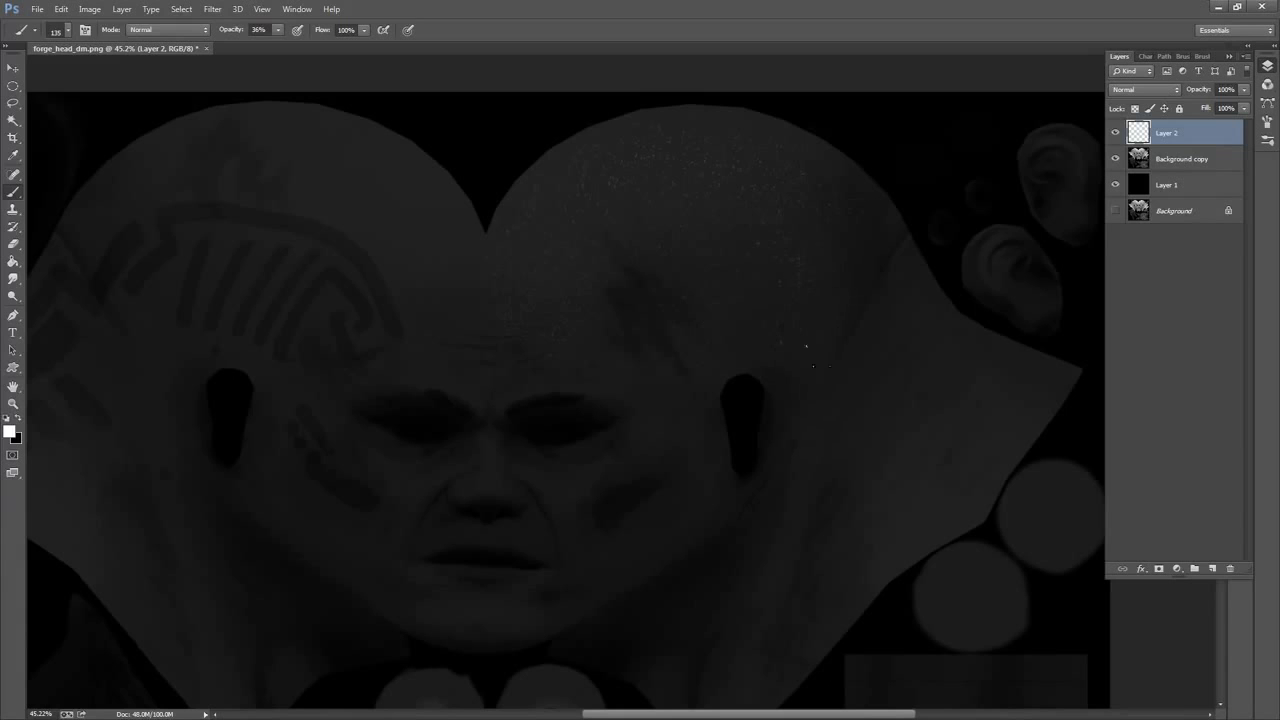
# Enlarge the speckle brush to 174 px and scatter white dots over the untattooed side of the head and neck
pyautogui.moveTo(893, 395); pyautogui.dragTo(769, 288)
pyautogui.rightClick(772, 308)
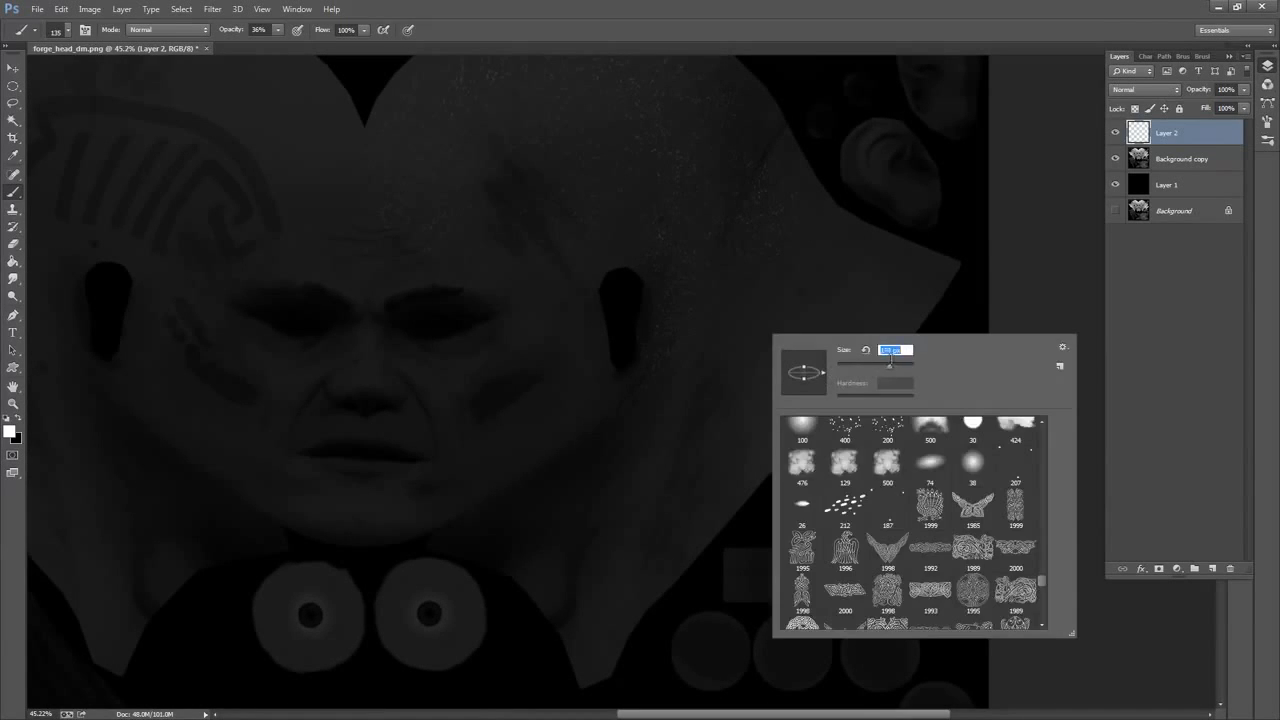
pyautogui.click(836, 277)
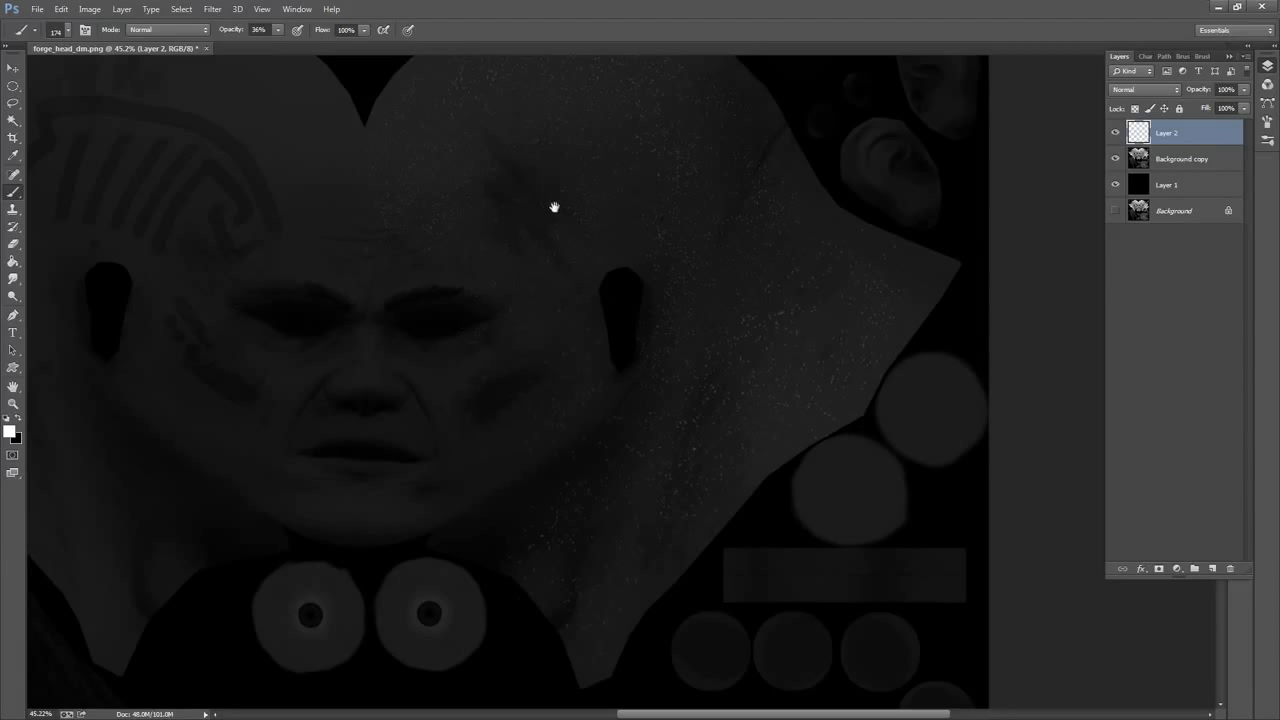
# Scatter white speckles with the same brush over the face, the tattooed side of the neck and the tattooed scalp
pyautogui.moveTo(554, 207); pyautogui.dragTo(794, 148)
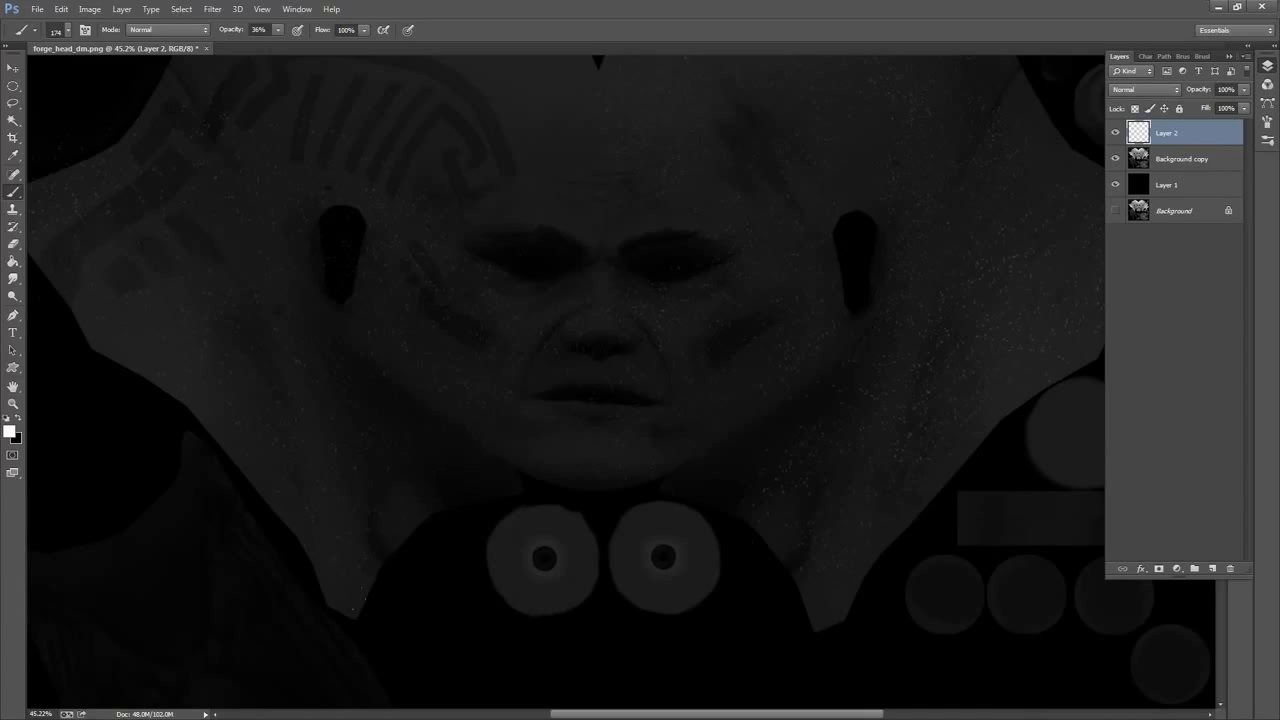
pyautogui.scroll(5, 726, 351)
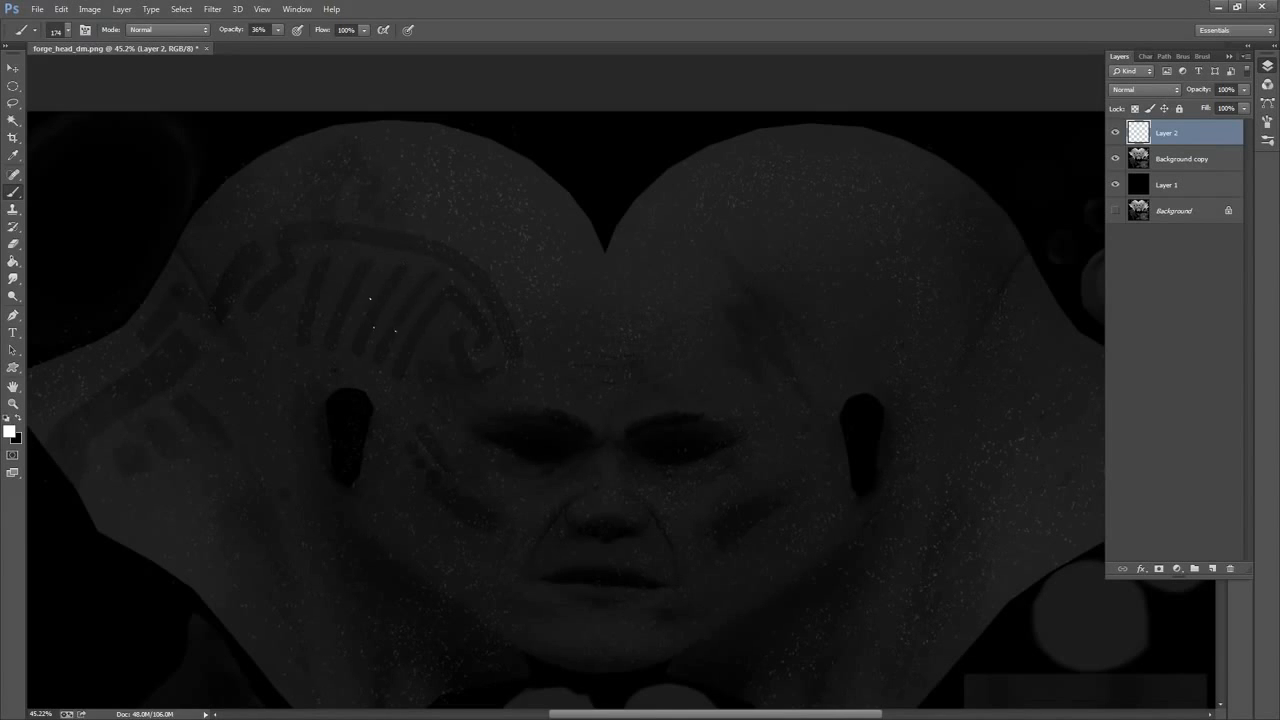
pyautogui.moveTo(788, 290); pyautogui.dragTo(749, 229)
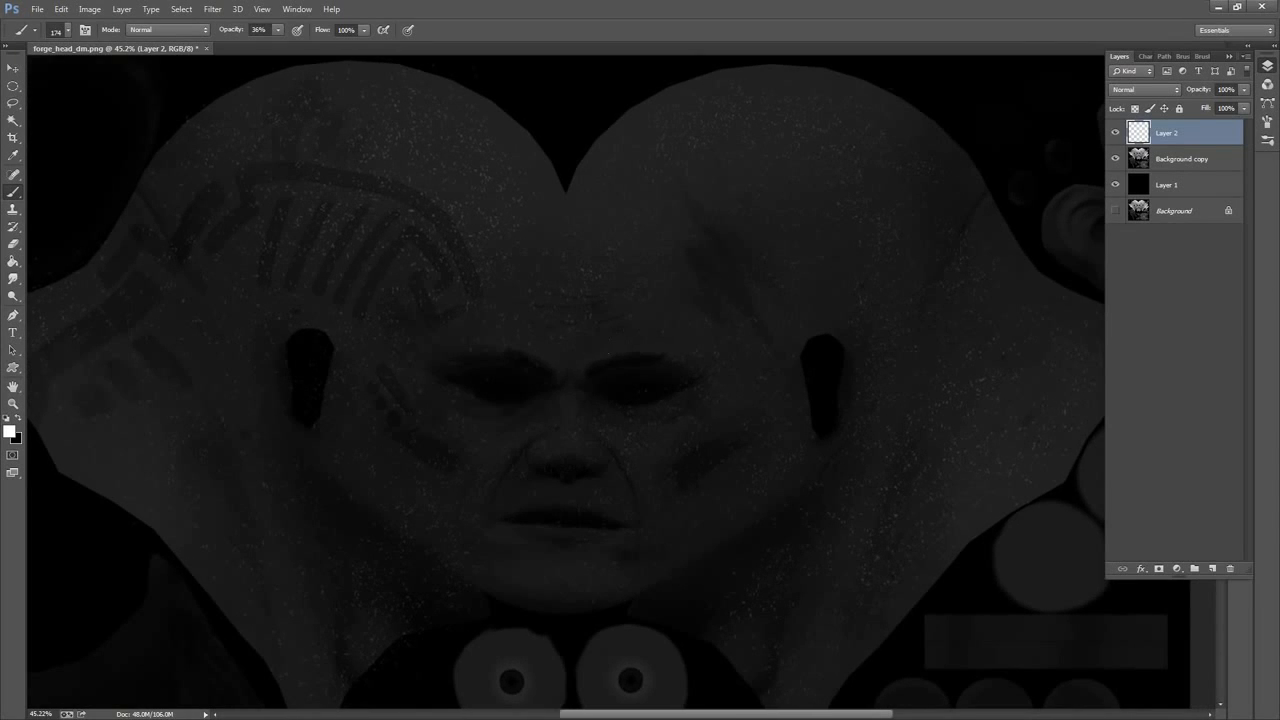
pyautogui.moveTo(816, 255)
pyautogui.mouseDown()
pyautogui.moveTo(709, 249)
pyautogui.moveTo(749, 247)
pyautogui.mouseUp()
# Add a new layer above the speckle layer and set up the 35 px round brush at 48% opacity
pyautogui.click(1212, 568)
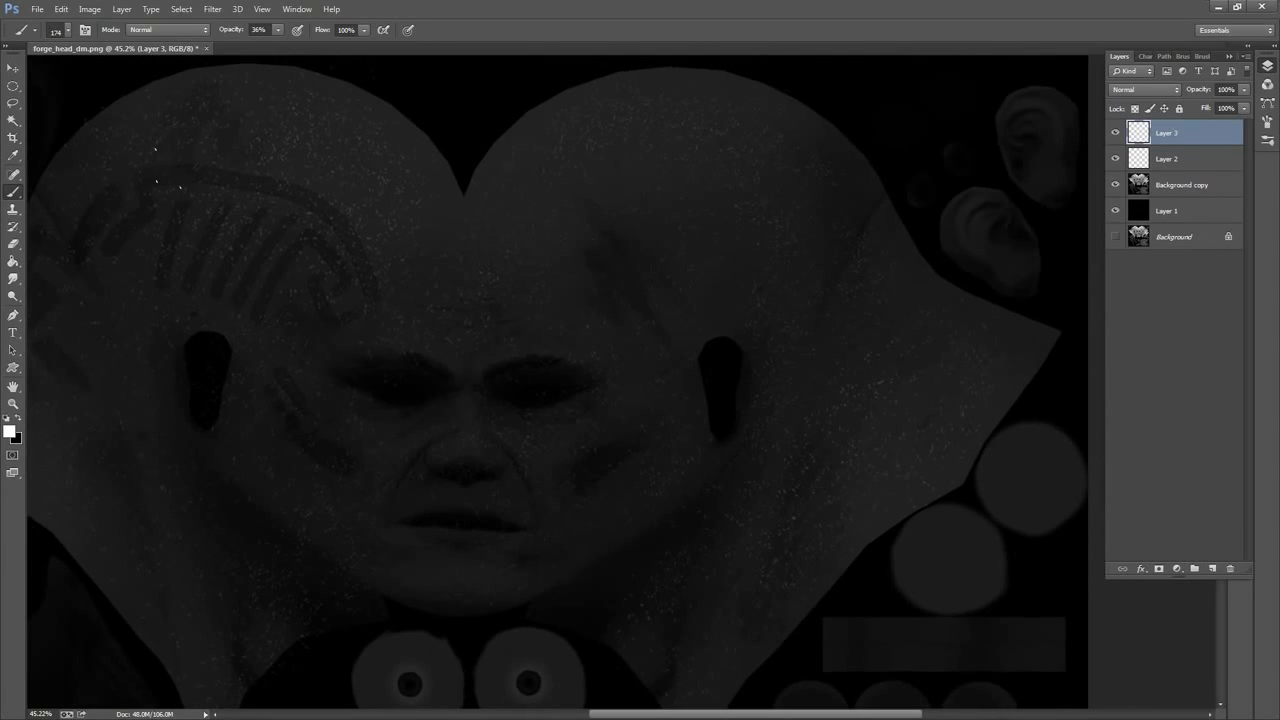
pyautogui.rightClick(395, 222)
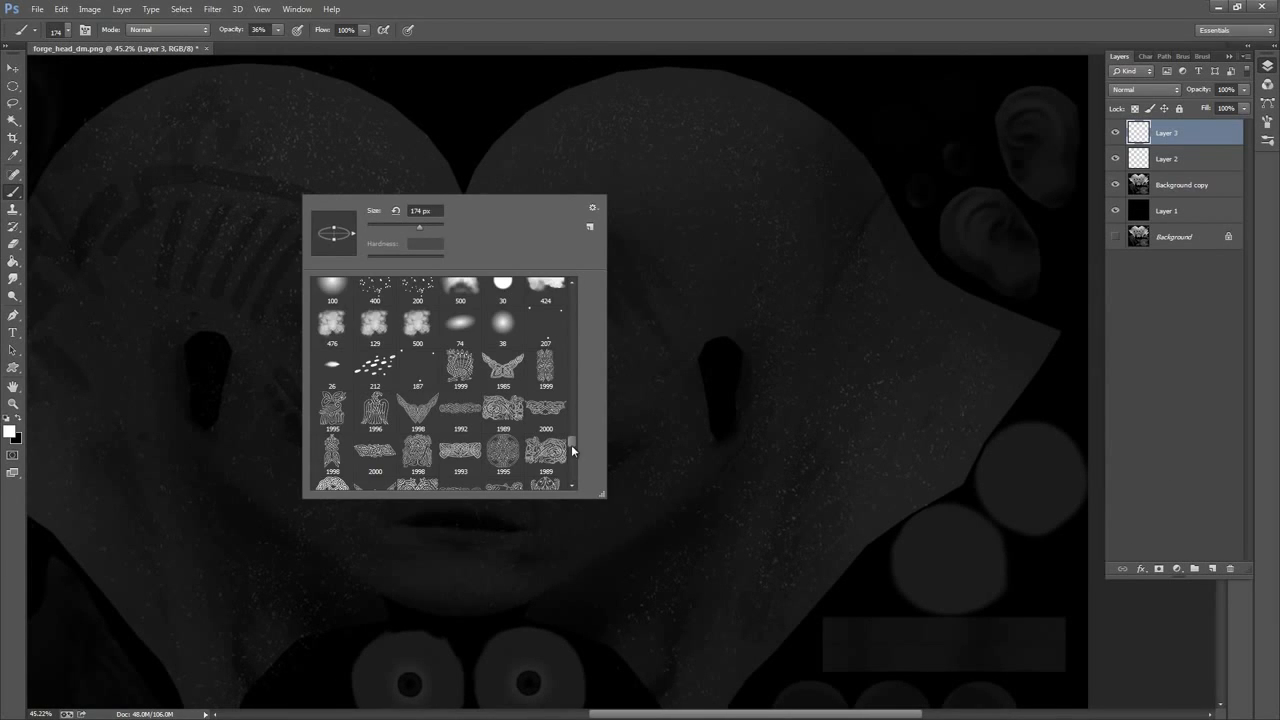
pyautogui.scroll(3, 571, 444)
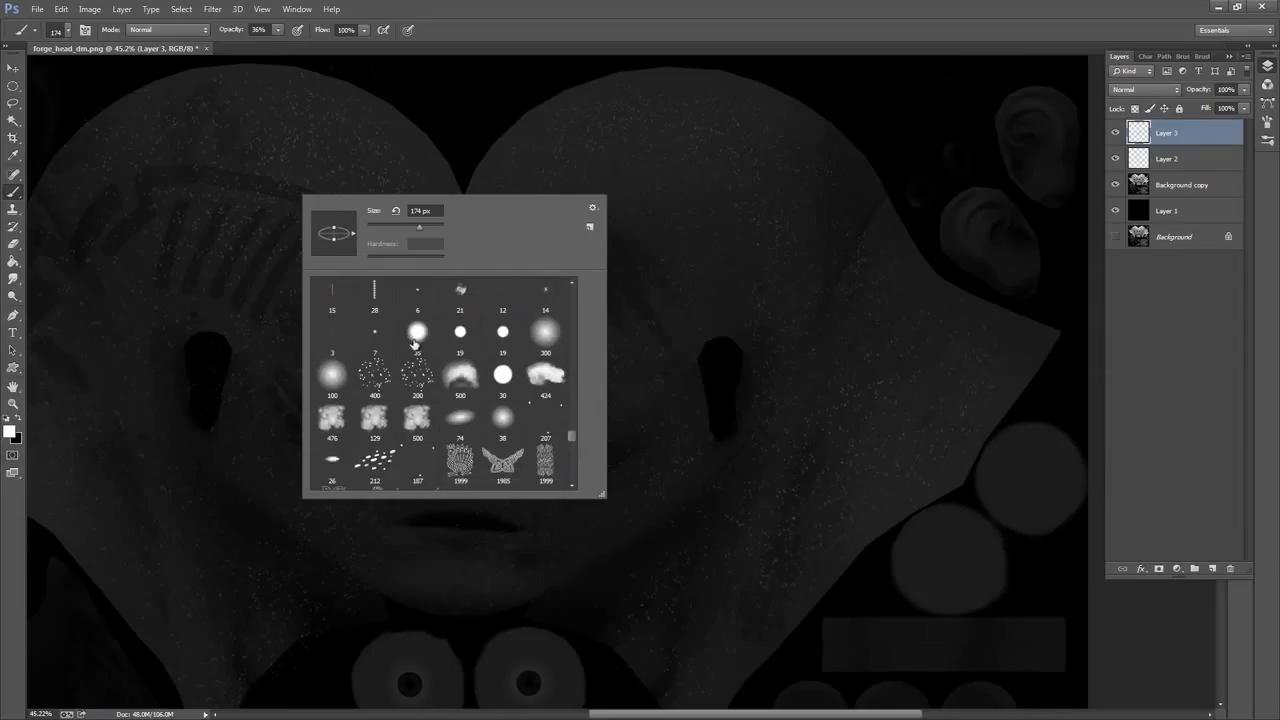
pyautogui.click(417, 333)
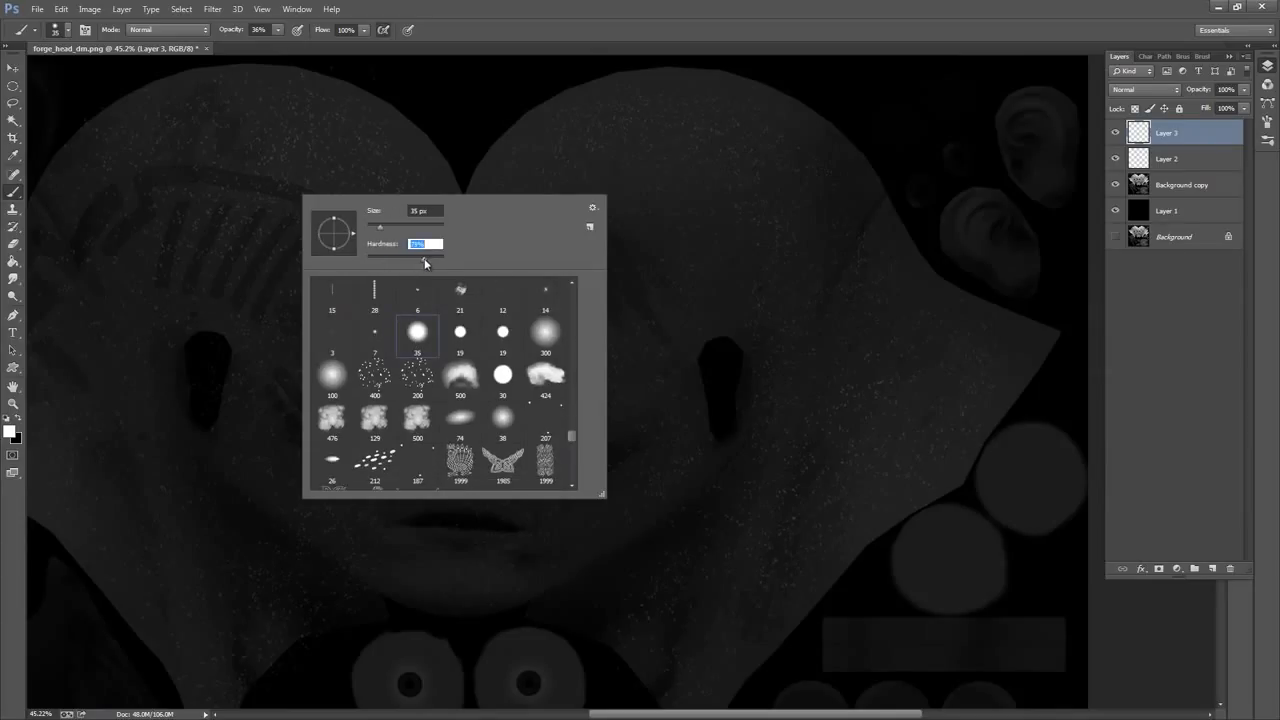
pyautogui.click(589, 37)
pyautogui.click(278, 31)
pyautogui.moveTo(281, 47); pyautogui.dragTo(288, 48)
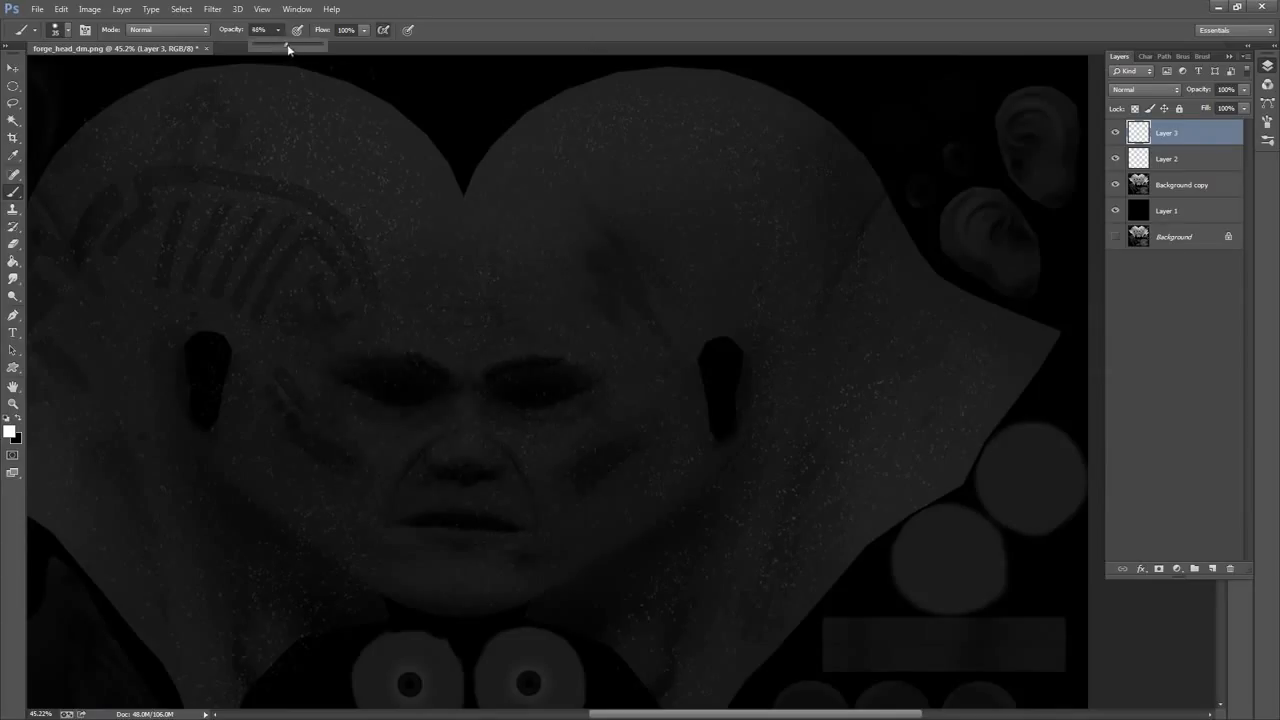
# Set the brush opacity to 61% and paint thin white streaks over the untattooed half of the scalp, neck, cheek and chin
pyautogui.click(604, 42)
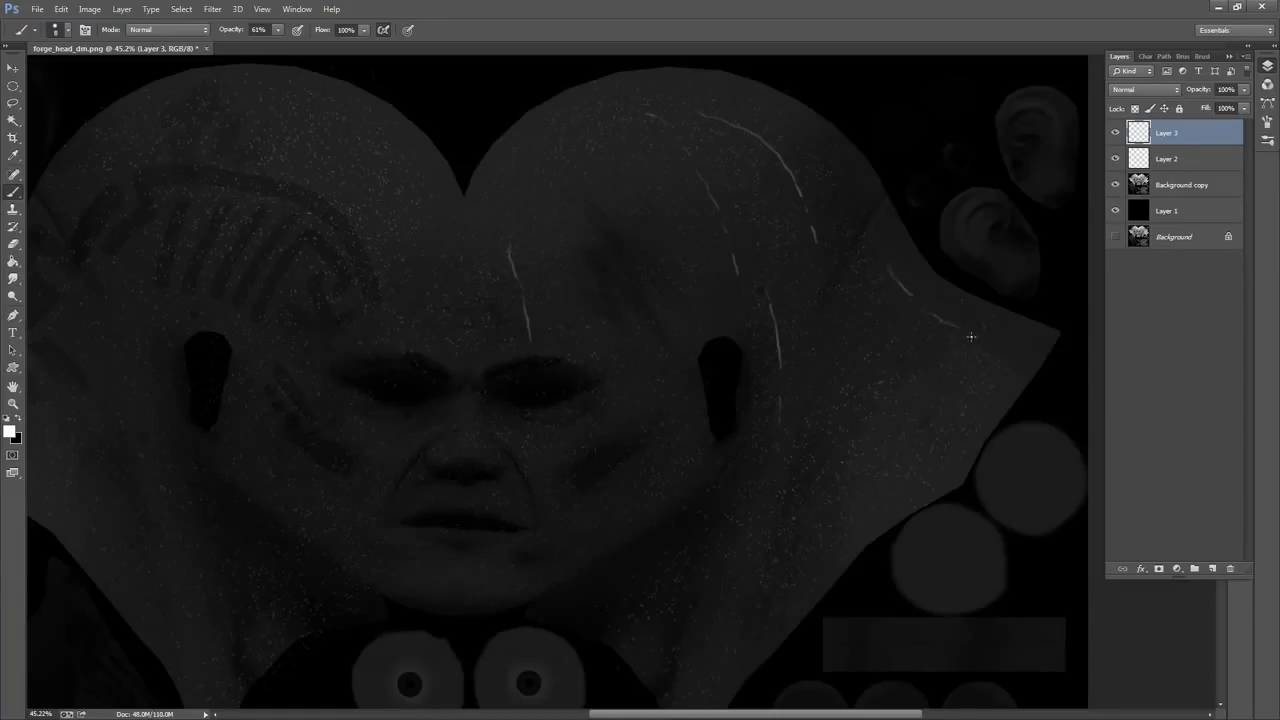
pyautogui.moveTo(970, 337); pyautogui.dragTo(1013, 360)
pyautogui.moveTo(914, 410); pyautogui.dragTo(953, 427)
pyautogui.moveTo(747, 334); pyautogui.dragTo(764, 234)
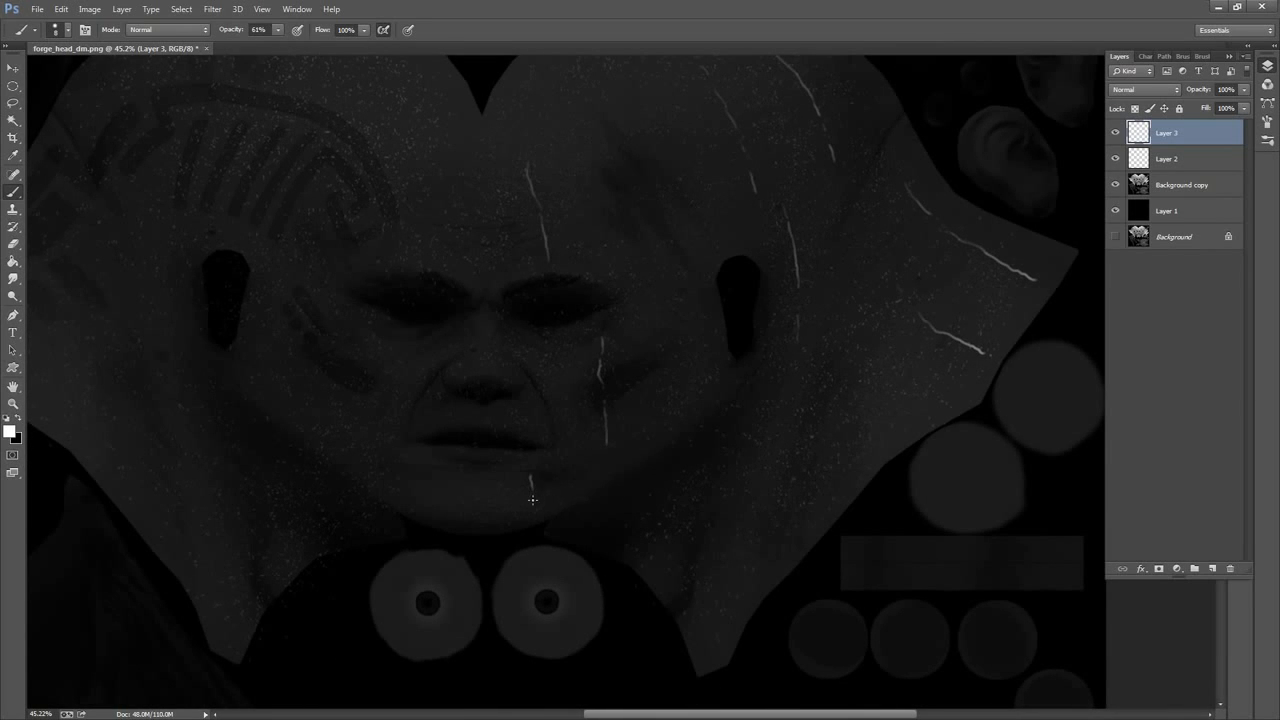
pyautogui.moveTo(607, 280); pyautogui.dragTo(760, 260)
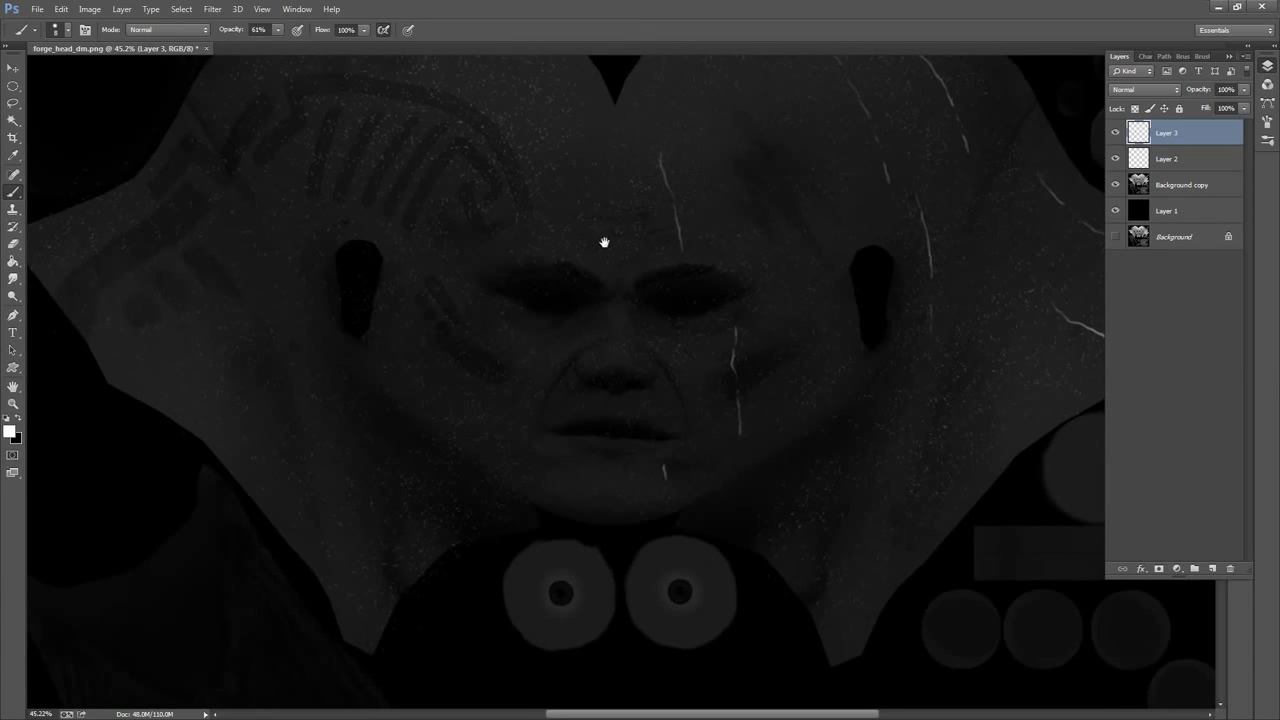
# Paint white streaks and small drops over the forehead, the tattooed scalp and the tattooed side of the neck
pyautogui.moveTo(606, 243); pyautogui.dragTo(636, 274)
pyautogui.moveTo(449, 198); pyautogui.dragTo(417, 235)
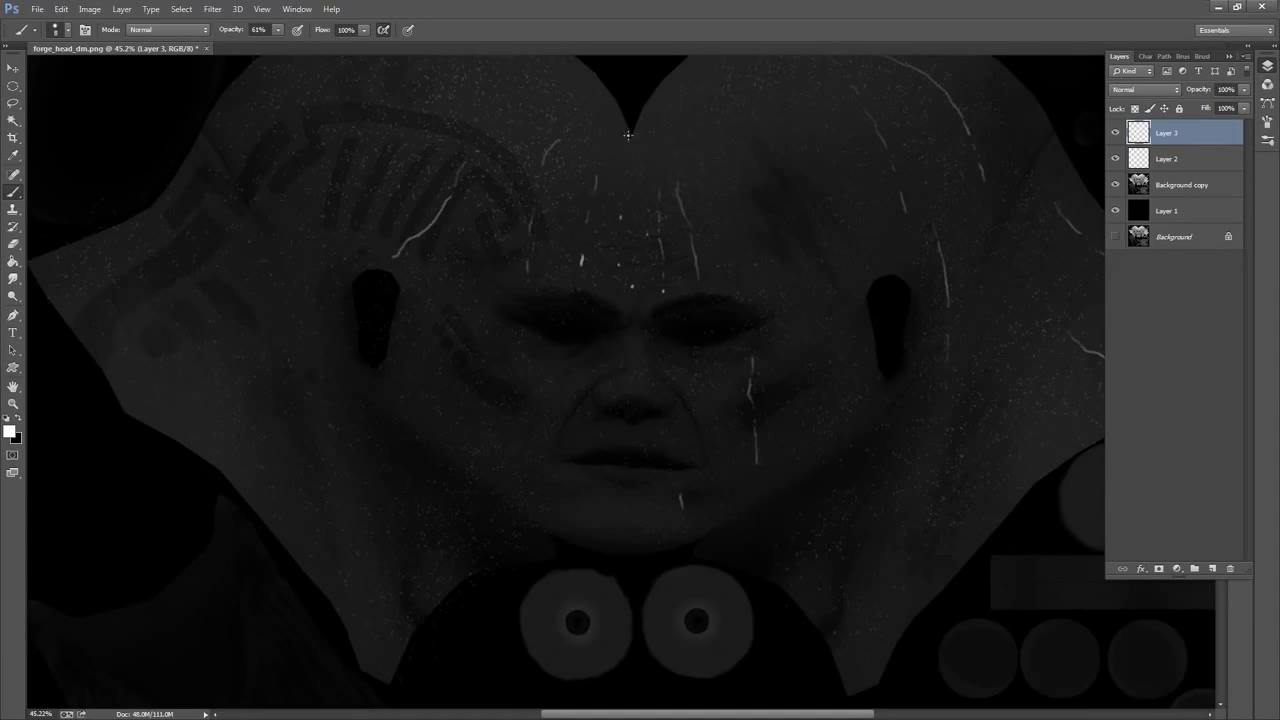
pyautogui.moveTo(619, 107); pyautogui.dragTo(714, 240)
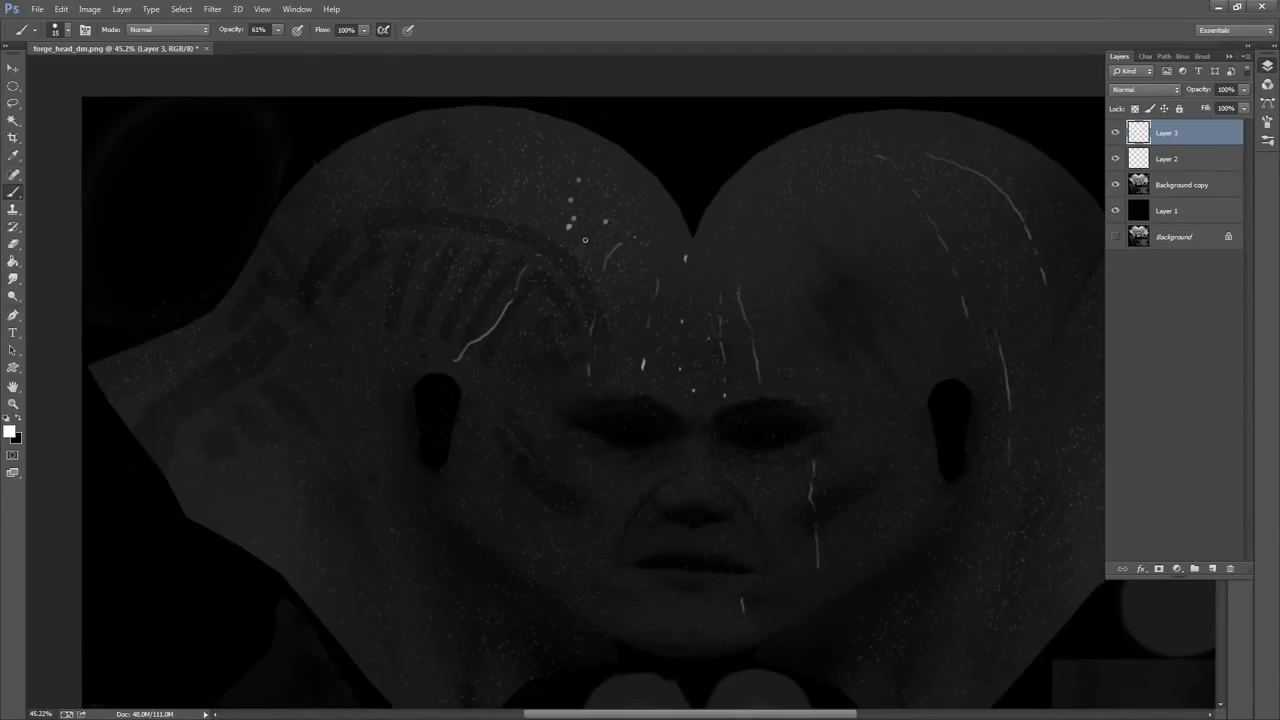
pyautogui.moveTo(584, 239); pyautogui.dragTo(536, 303)
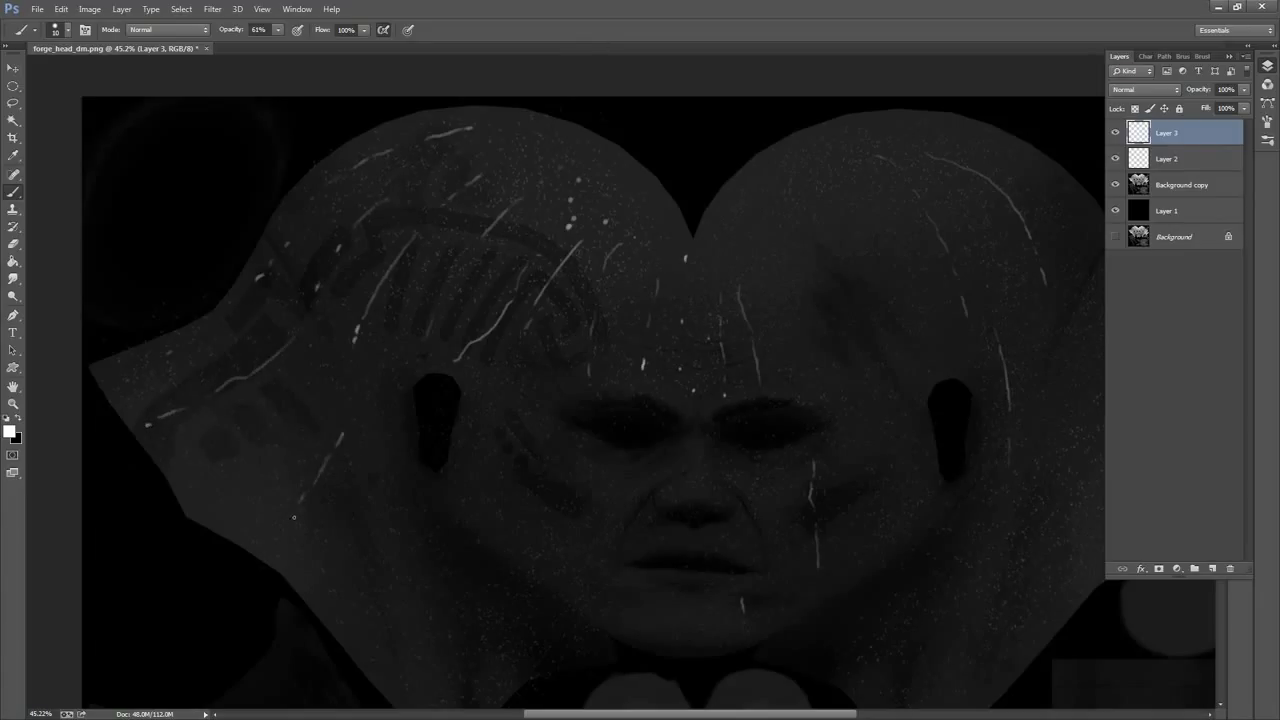
pyautogui.scroll(-3, 375, 436)
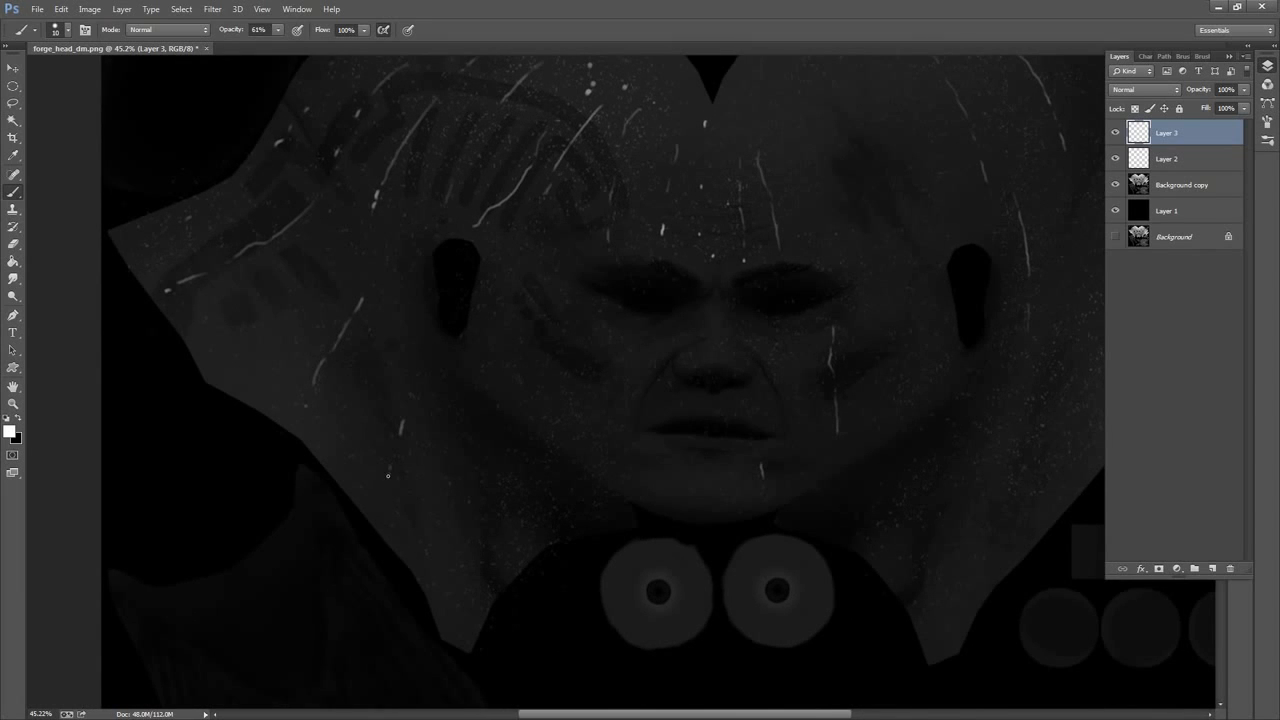
# Add more thin white streaks with the 10 px brush on both cheeks, the untattooed scalp and the neck
pyautogui.moveTo(919, 231); pyautogui.dragTo(846, 263)
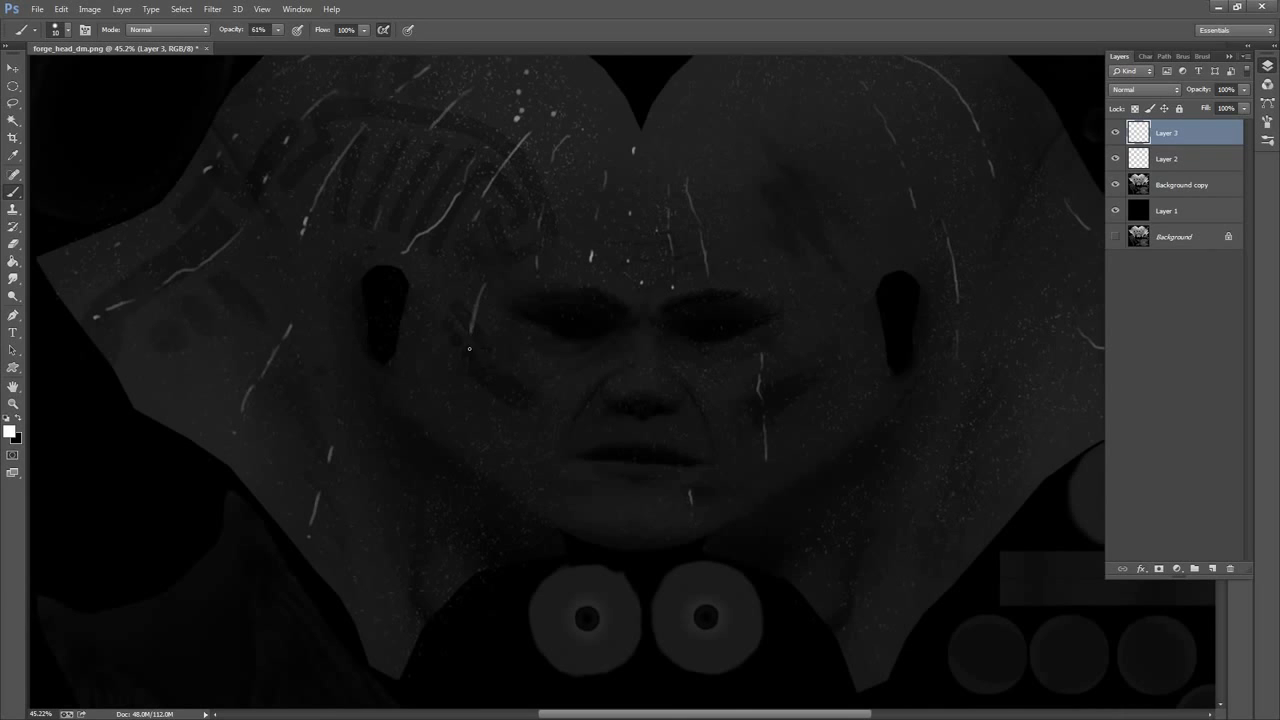
pyautogui.hscroll(1, 824, 357)
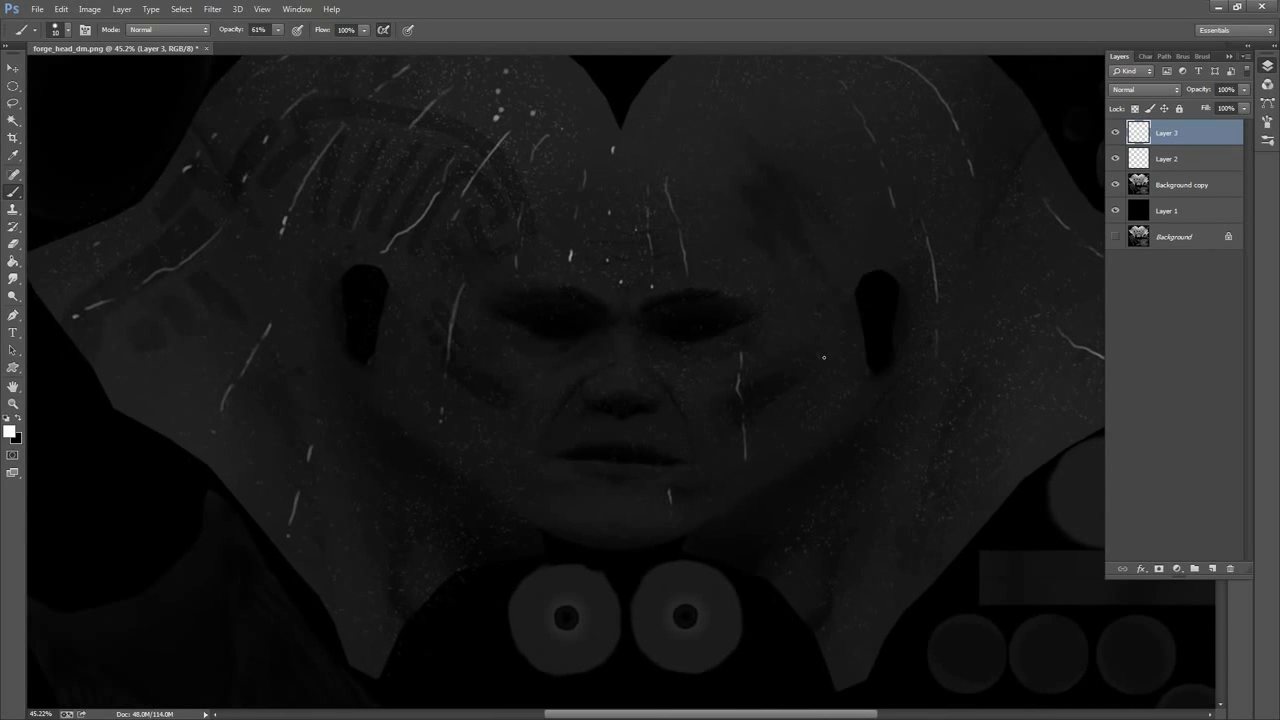
pyautogui.scroll(2, 843, 276)
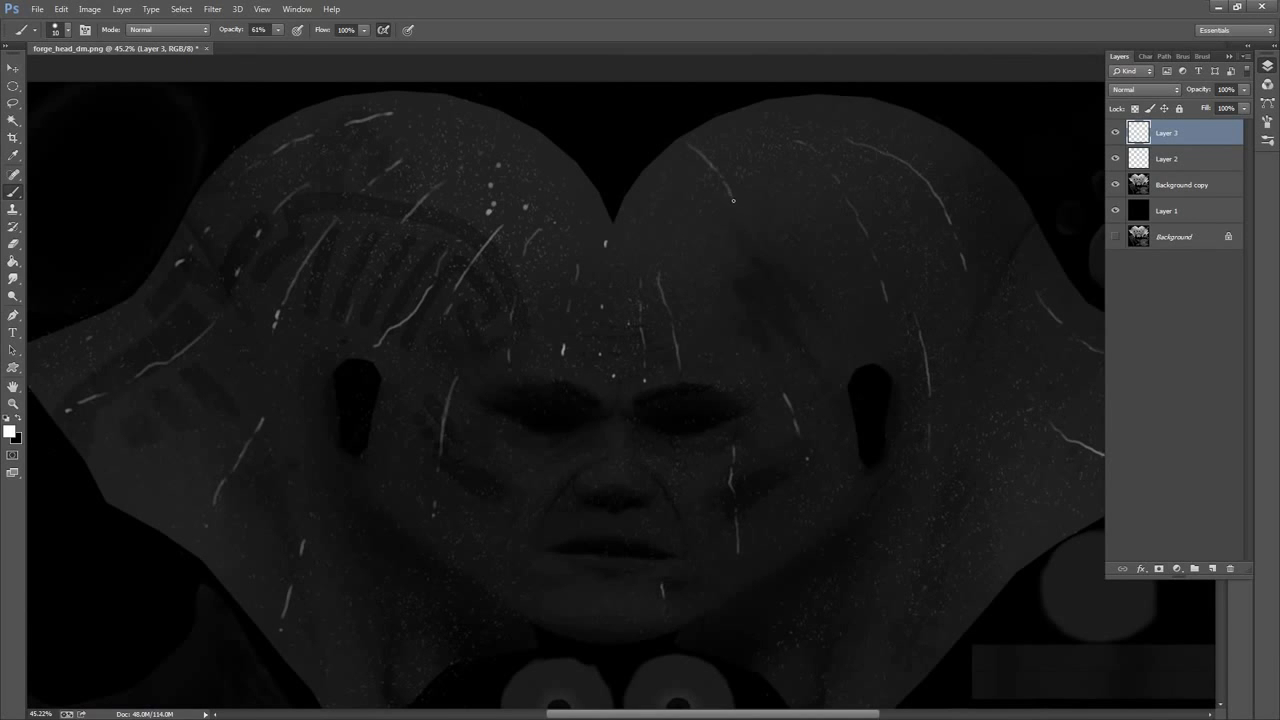
pyautogui.moveTo(934, 346); pyautogui.dragTo(886, 226)
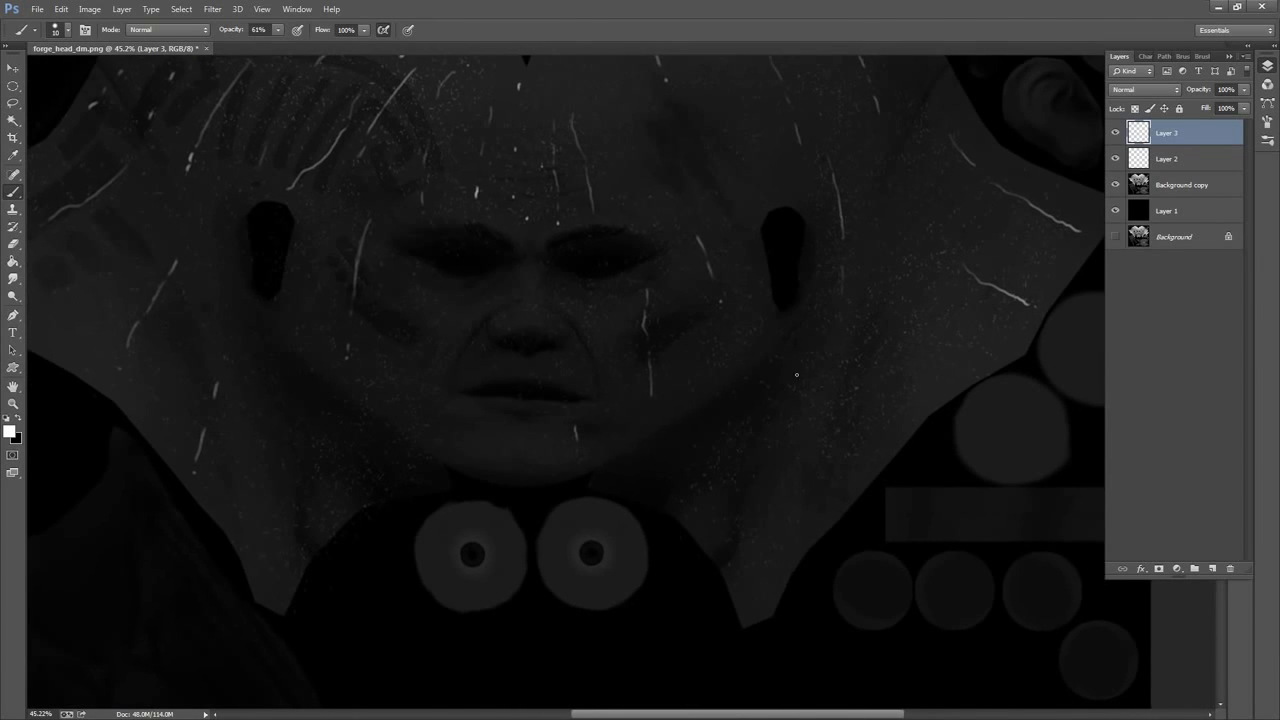
pyautogui.moveTo(861, 398); pyautogui.dragTo(886, 363)
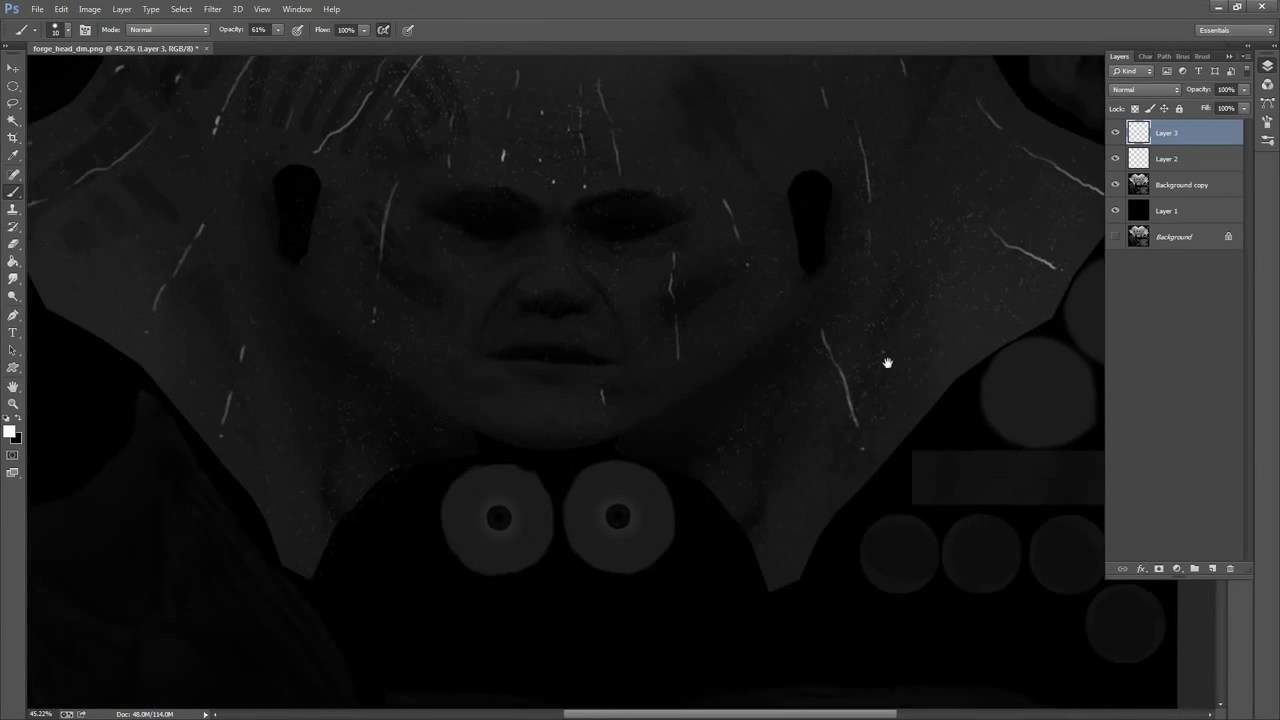
pyautogui.moveTo(855, 255)
pyautogui.mouseDown()
pyautogui.moveTo(871, 320)
pyautogui.moveTo(886, 277)
pyautogui.moveTo(663, 363)
pyautogui.mouseUp()
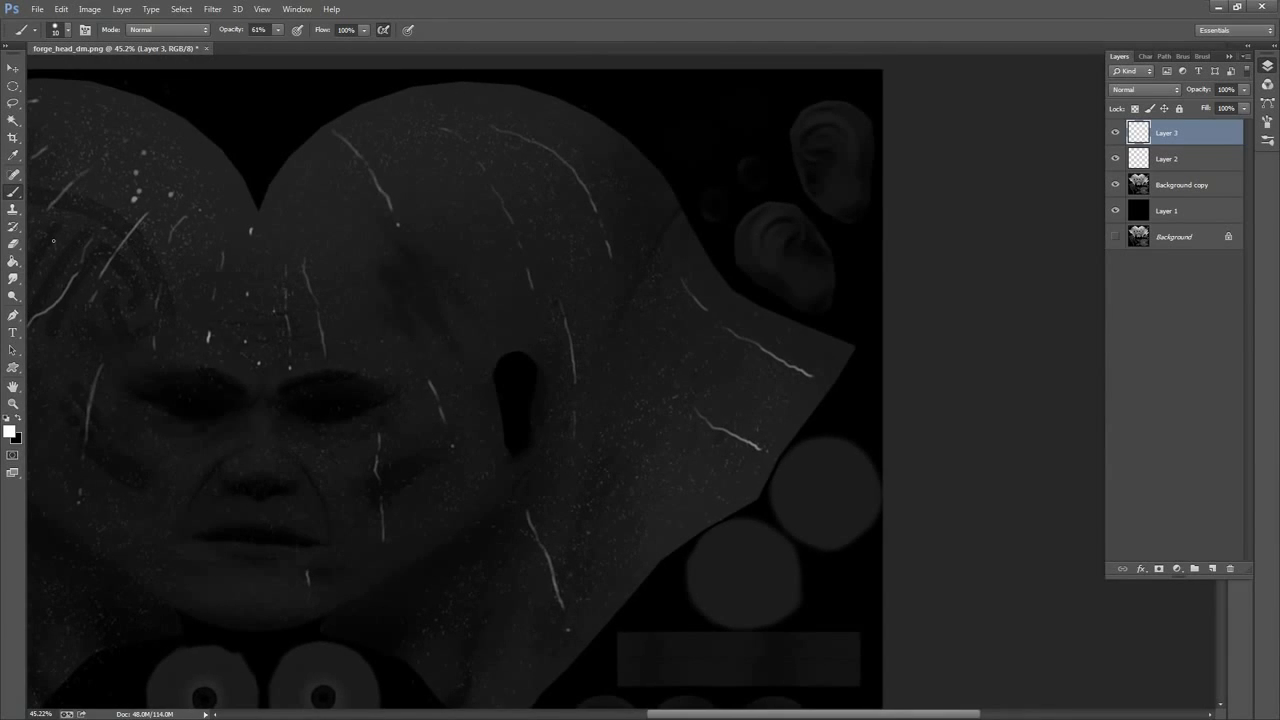
# Pick the 187 px speckle brush, reduce it to 150 px and scatter white dots over both ears on Layer 2
pyautogui.rightClick(436, 258)
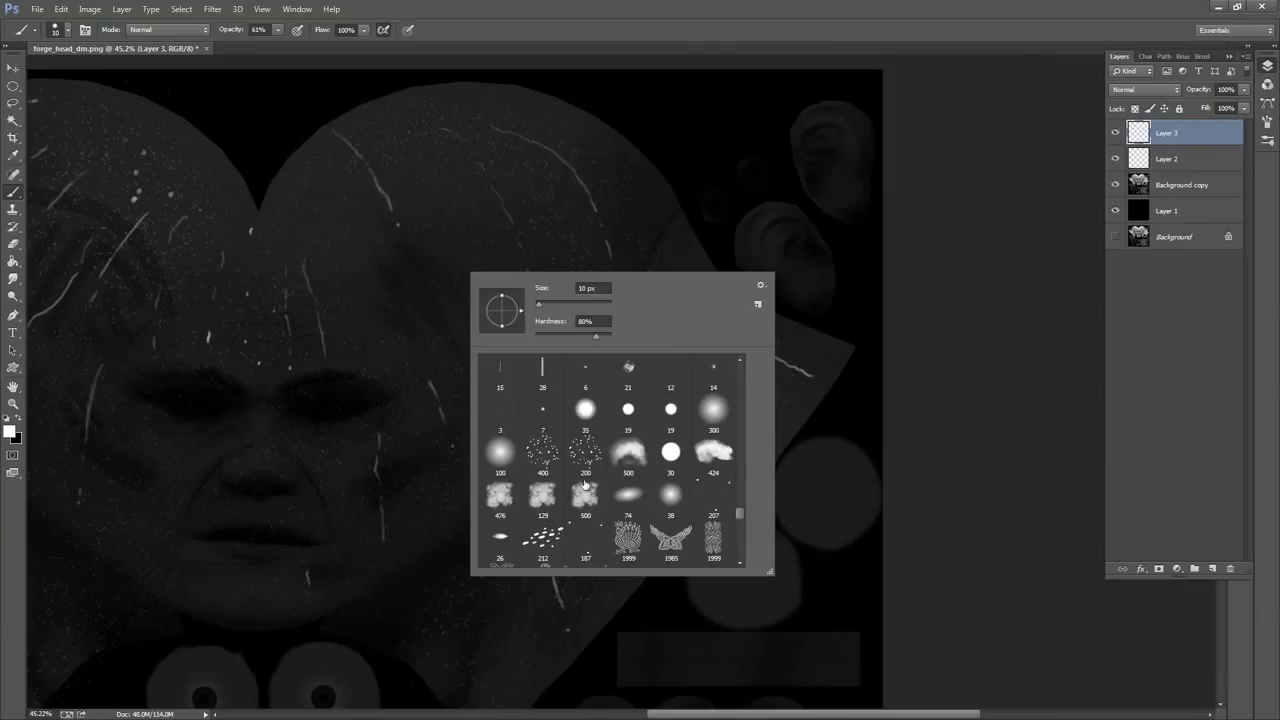
pyautogui.click(584, 544)
pyautogui.click(987, 33)
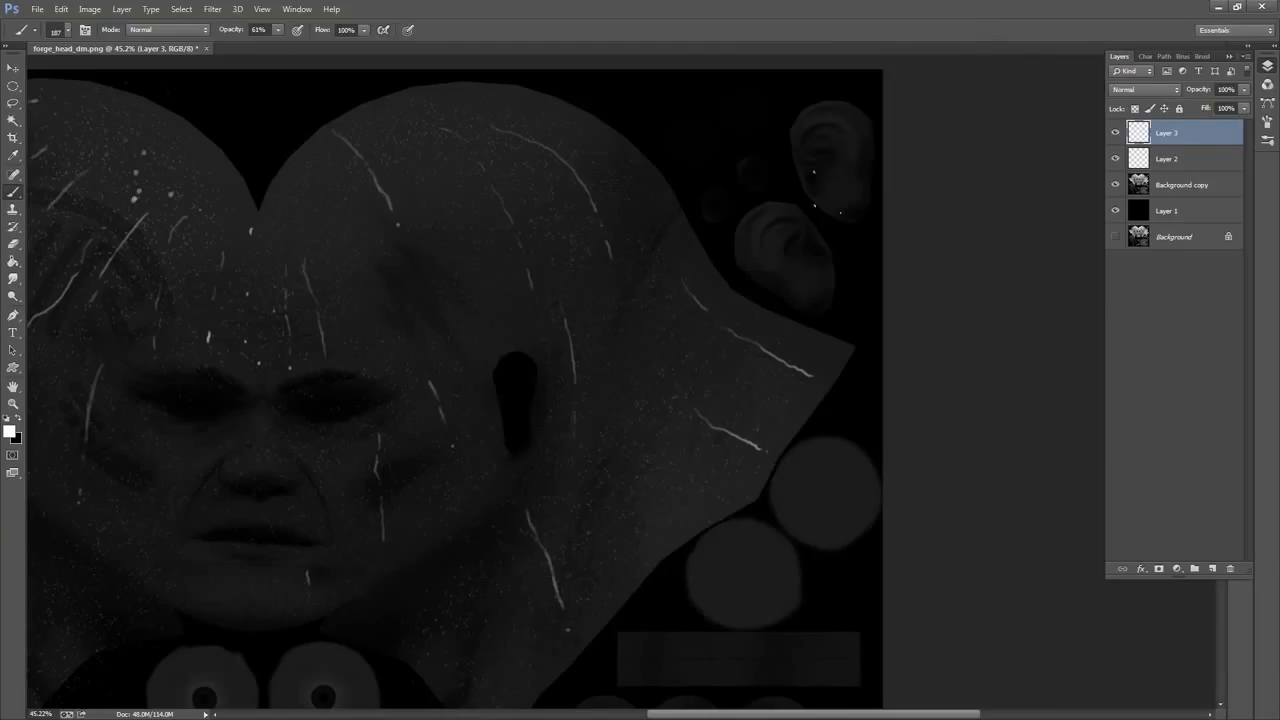
pyautogui.click(1188, 158)
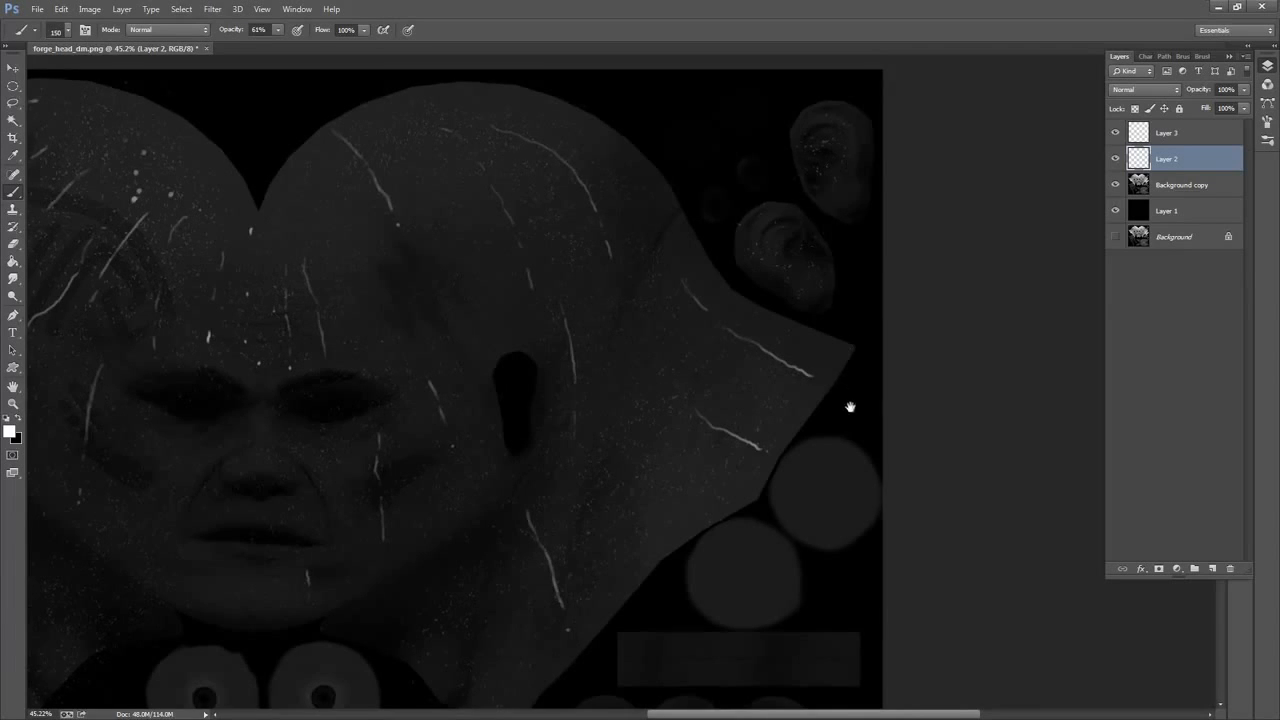
pyautogui.moveTo(850, 407); pyautogui.dragTo(863, 237)
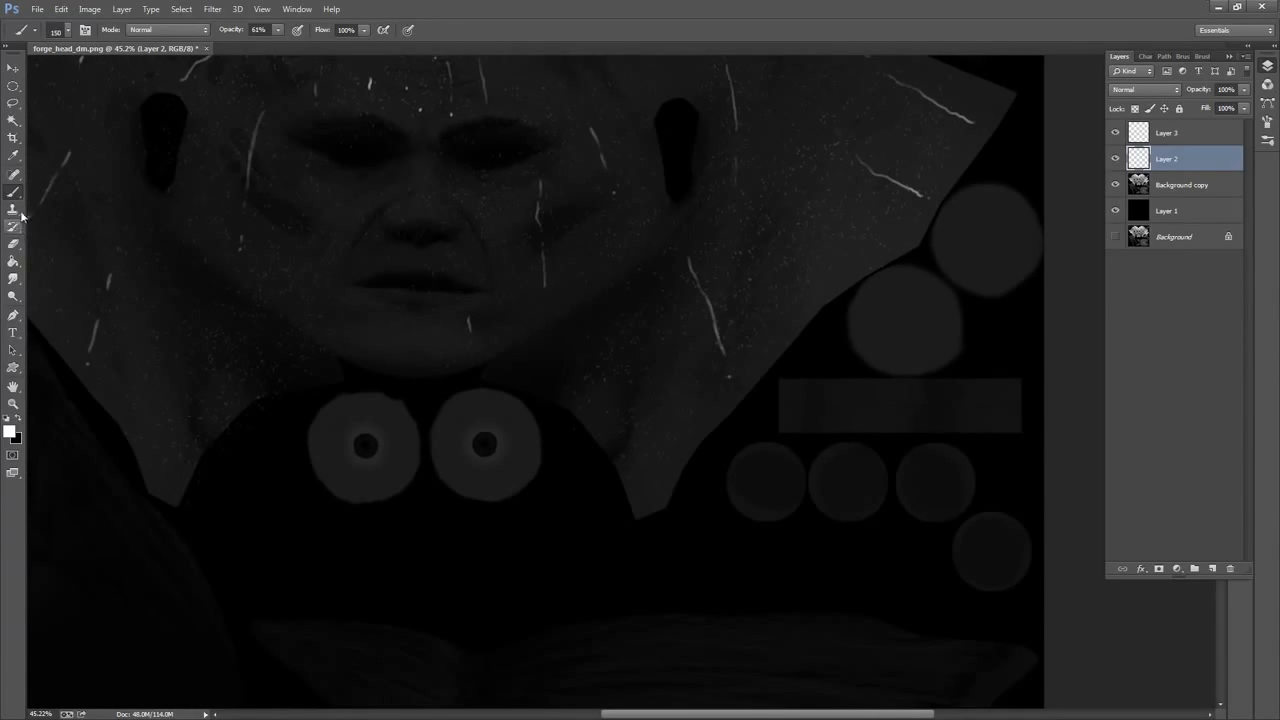
pyautogui.rightClick(213, 236)
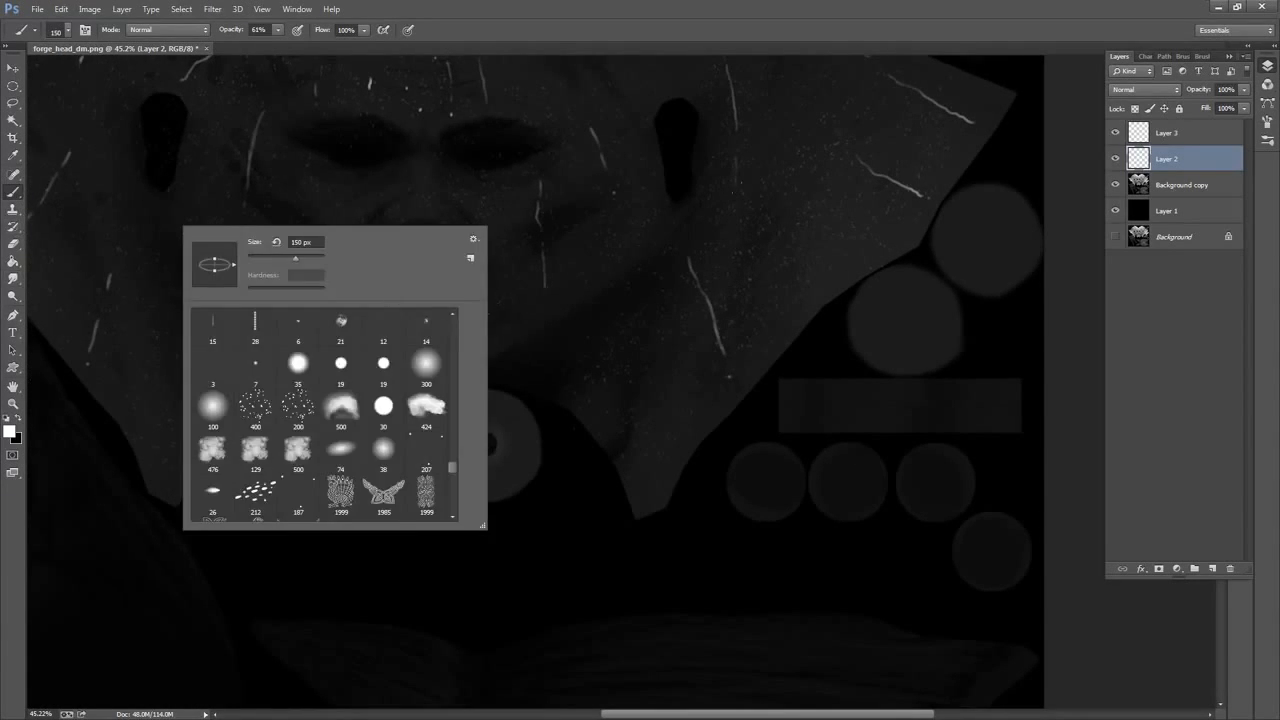
pyautogui.click(1187, 132)
pyautogui.click(1187, 135)
pyautogui.rightClick(559, 300)
pyautogui.click(786, 38)
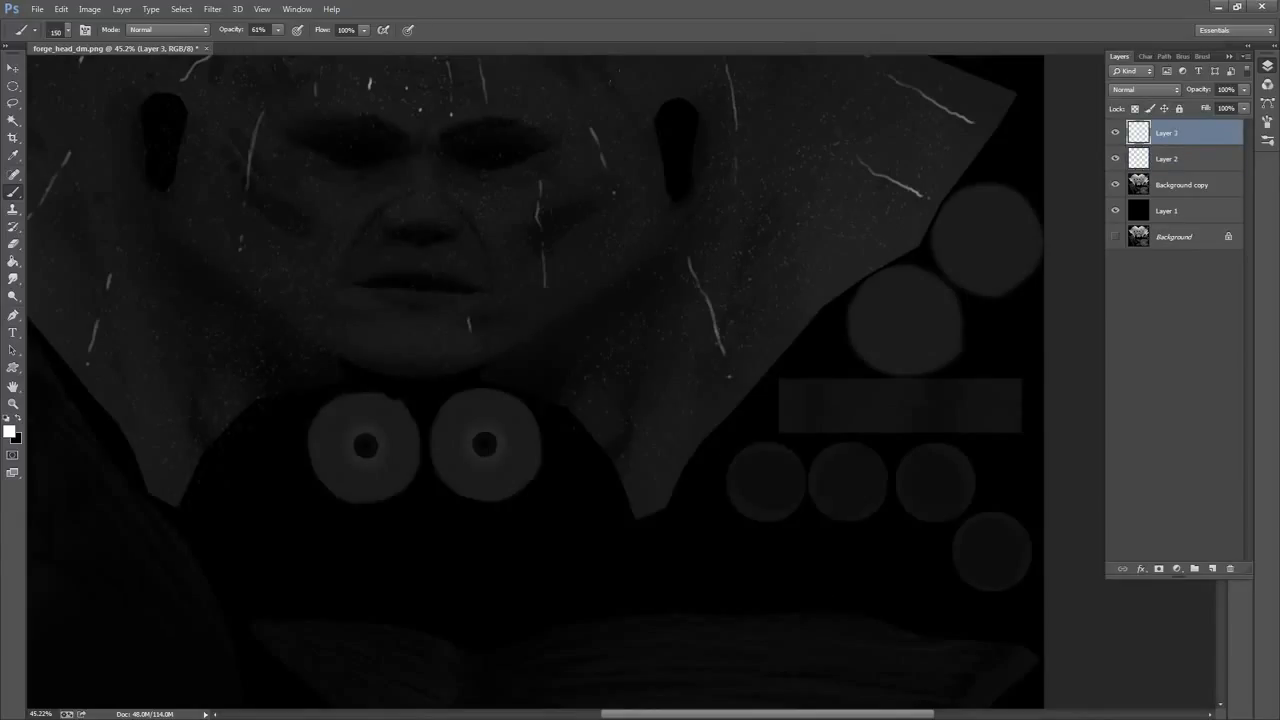
# Outline the first eyeball with the Lasso and raise the Background copy layer's opacity to 96%
pyautogui.click(13, 103)
pyautogui.moveTo(385, 506)
pyautogui.mouseDown()
pyautogui.moveTo(314, 477)
pyautogui.moveTo(303, 447)
pyautogui.moveTo(324, 406)
pyautogui.moveTo(376, 393)
pyautogui.moveTo(407, 403)
pyautogui.moveTo(427, 445)
pyautogui.moveTo(390, 512)
pyautogui.mouseUp()
pyautogui.click(1195, 186)
pyautogui.moveTo(1244, 89)
pyautogui.mouseDown()
pyautogui.moveTo(1243, 105)
pyautogui.moveTo(1208, 108)
pyautogui.moveTo(1246, 108)
pyautogui.mouseUp()
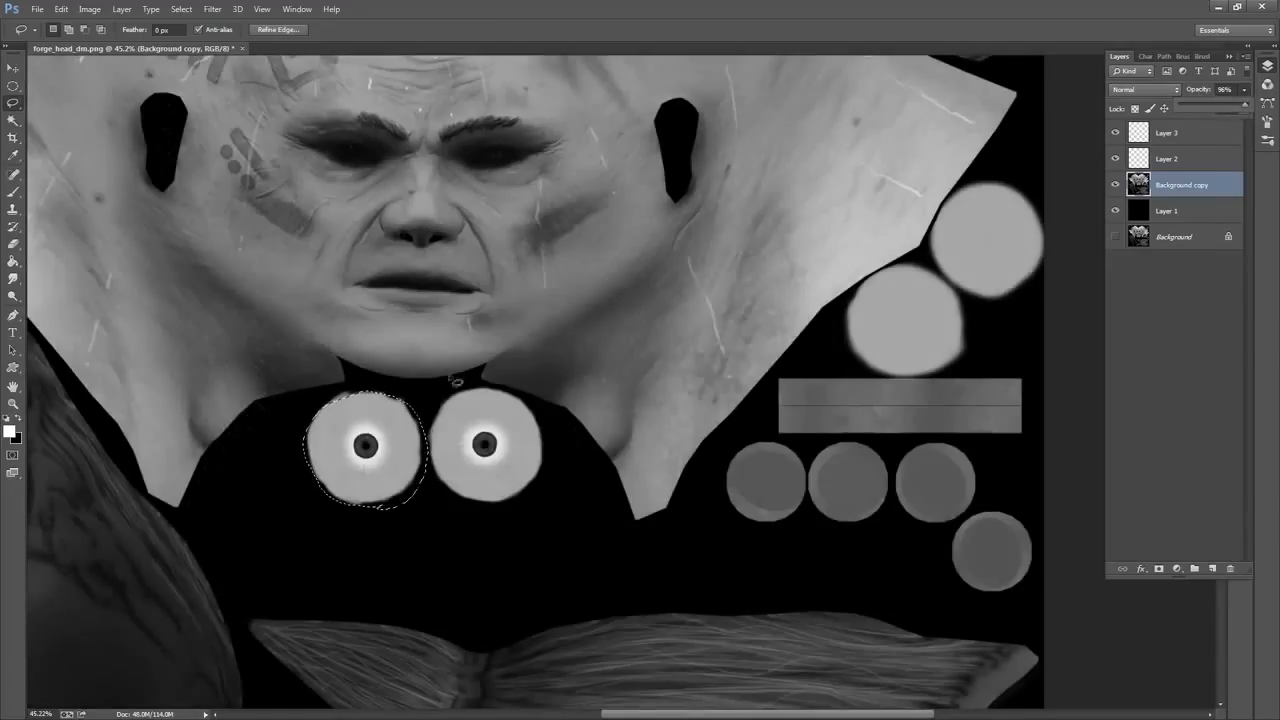
# Add the second eyeball and the two large light discs beside the neck to the lasso selection
pyautogui.moveTo(434, 471)
pyautogui.mouseDown()
pyautogui.moveTo(427, 420)
pyautogui.moveTo(470, 391)
pyautogui.moveTo(500, 392)
pyautogui.moveTo(521, 405)
pyautogui.moveTo(558, 486)
pyautogui.moveTo(470, 522)
pyautogui.moveTo(432, 492)
pyautogui.mouseUp()
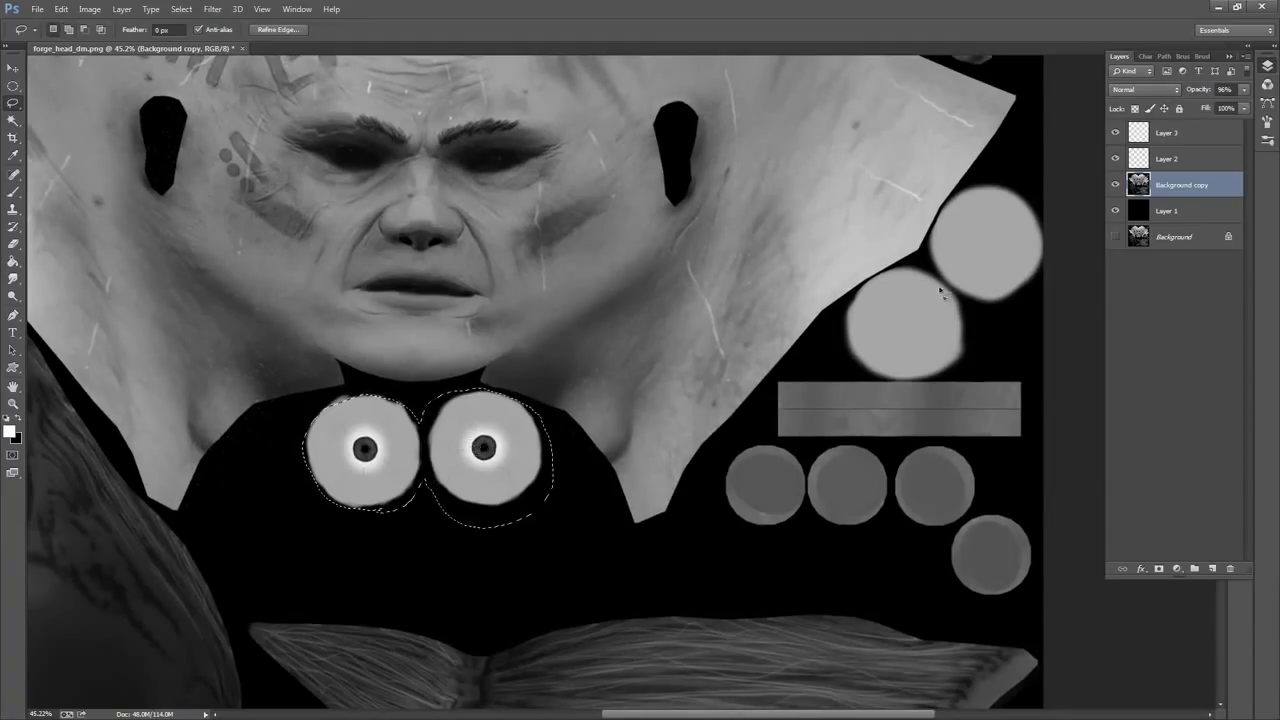
pyautogui.moveTo(909, 266)
pyautogui.mouseDown()
pyautogui.moveTo(857, 294)
pyautogui.moveTo(836, 346)
pyautogui.moveTo(853, 380)
pyautogui.moveTo(918, 389)
pyautogui.moveTo(969, 372)
pyautogui.moveTo(970, 314)
pyautogui.moveTo(929, 264)
pyautogui.mouseUp()
pyautogui.moveTo(930, 262)
pyautogui.mouseDown()
pyautogui.moveTo(1050, 200)
pyautogui.moveTo(1051, 302)
pyautogui.moveTo(986, 320)
pyautogui.moveTo(958, 308)
pyautogui.moveTo(960, 266)
pyautogui.mouseUp()
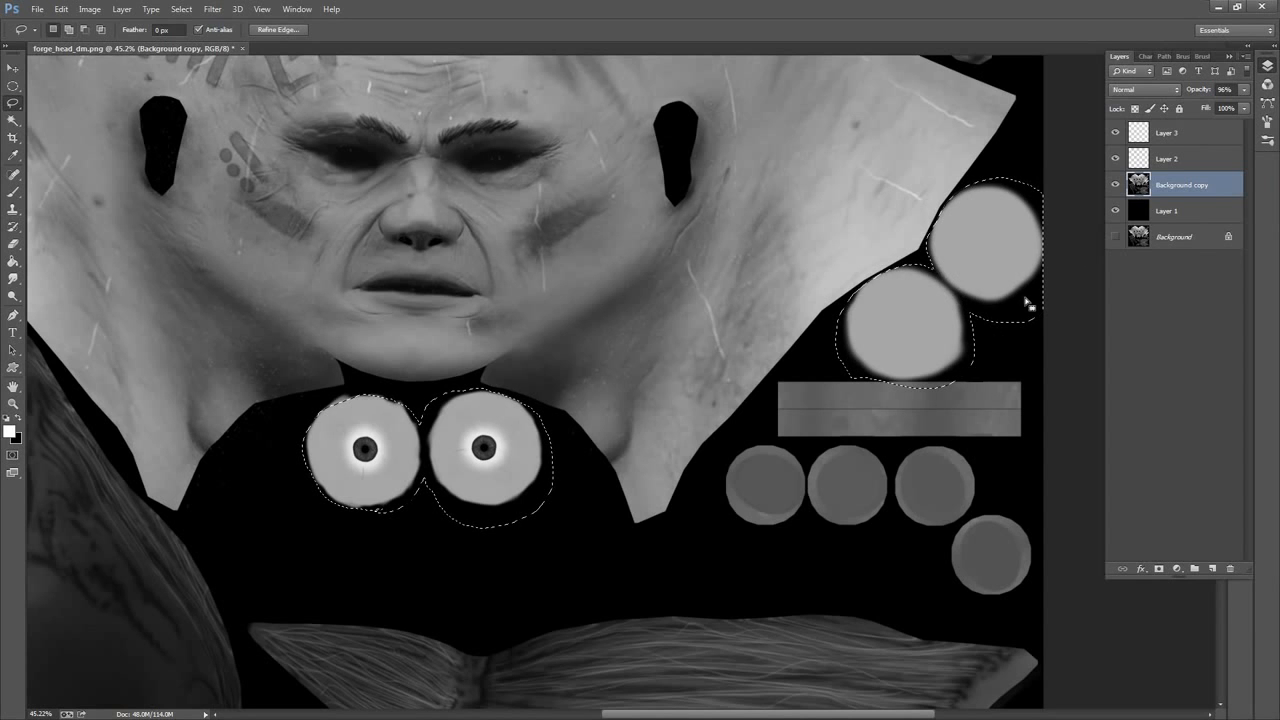
pyautogui.hotkey('ctrl', 'd')
pyautogui.moveTo(876, 242)
pyautogui.mouseDown()
pyautogui.moveTo(906, 194)
pyautogui.moveTo(858, 392)
pyautogui.mouseUp()
pyautogui.hotkey('ctrl', 'shift', 'd')
# Try filling the first eyeball with white on the Background copy layer using the Paint Bucket, and undo the fill
pyautogui.press('g')
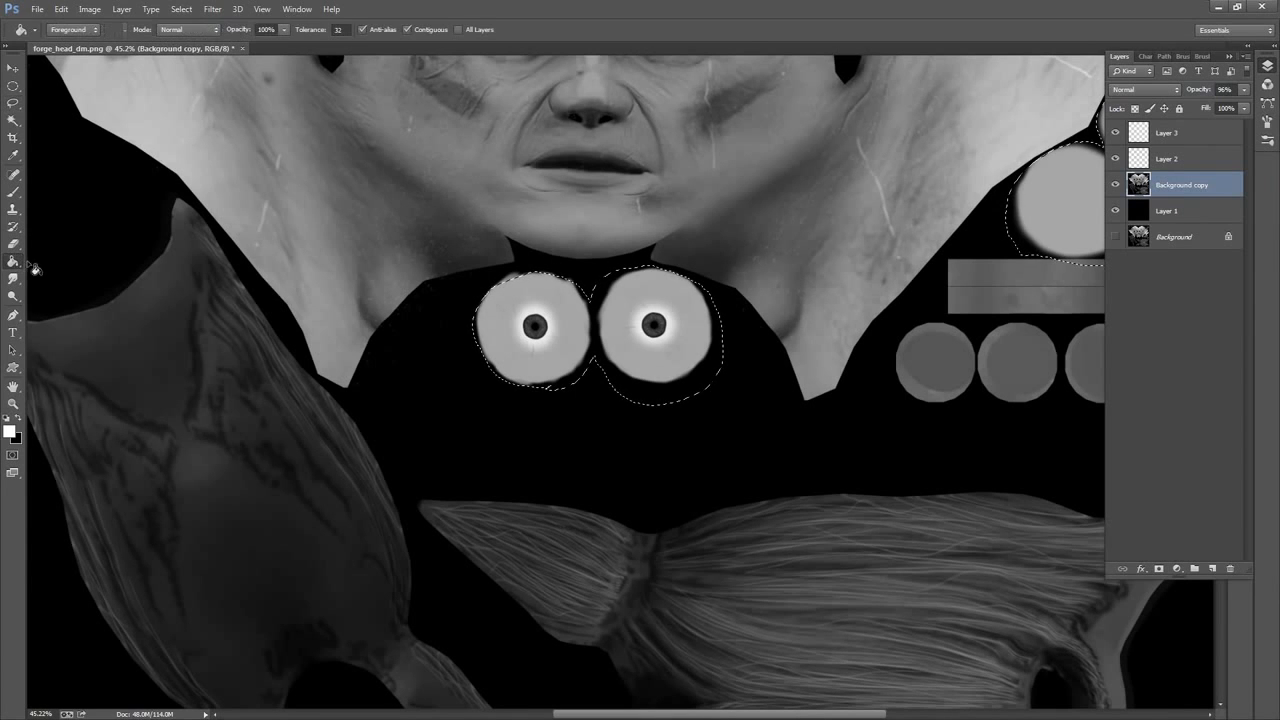
pyautogui.click(560, 355)
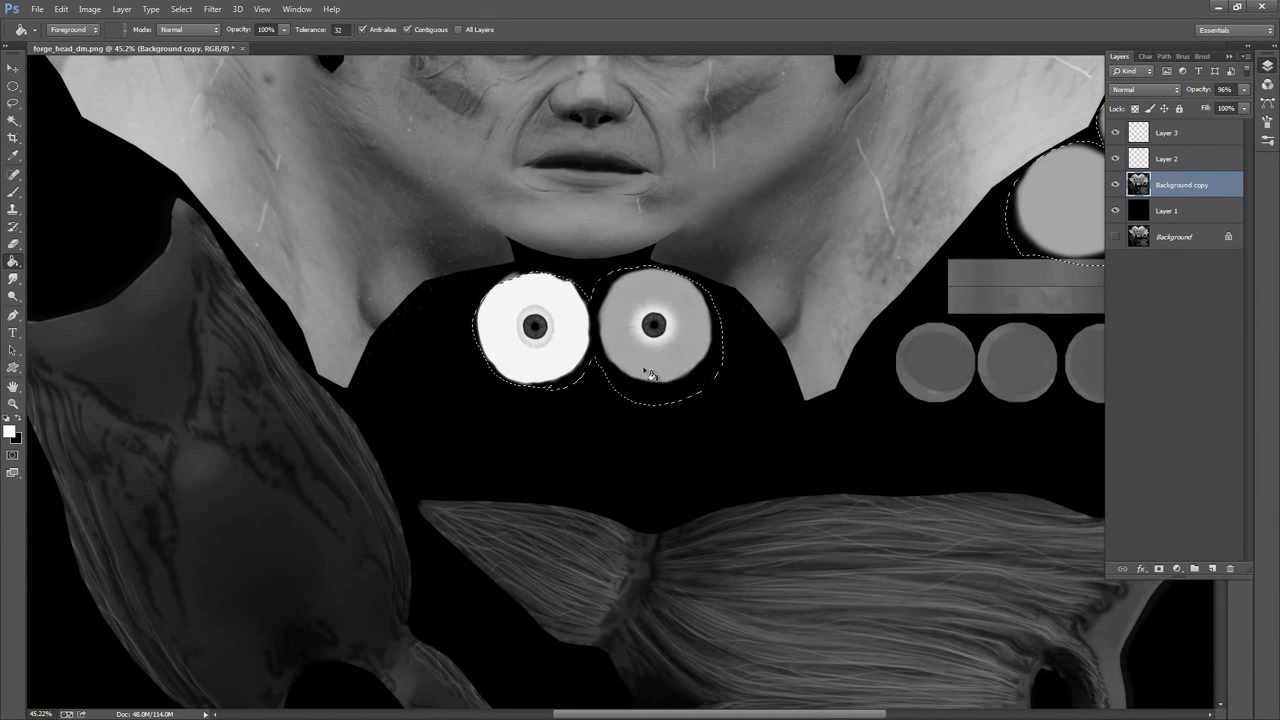
pyautogui.hotkey('ctrl', 'z')
# Fill the selected eyeballs and the two large discs with white on Layer 3
pyautogui.click(1203, 133)
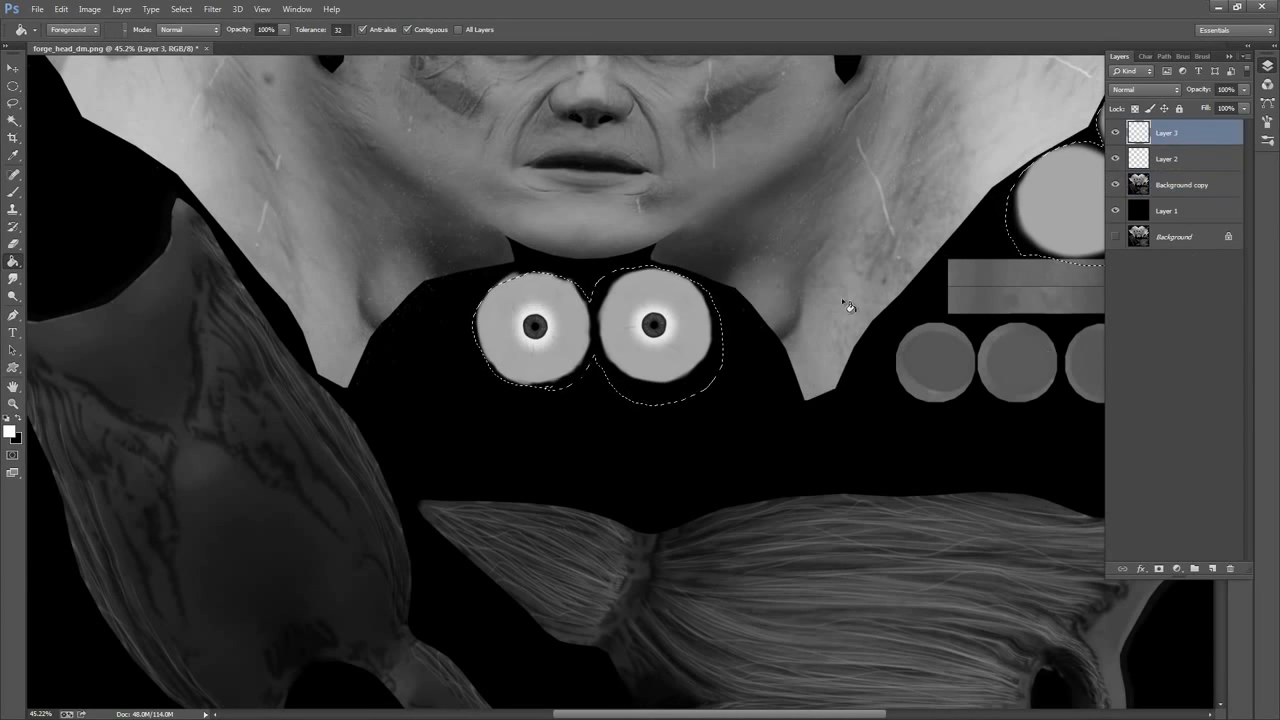
pyautogui.click(676, 357)
pyautogui.moveTo(816, 322); pyautogui.dragTo(593, 383)
pyautogui.moveTo(839, 347); pyautogui.dragTo(940, 343)
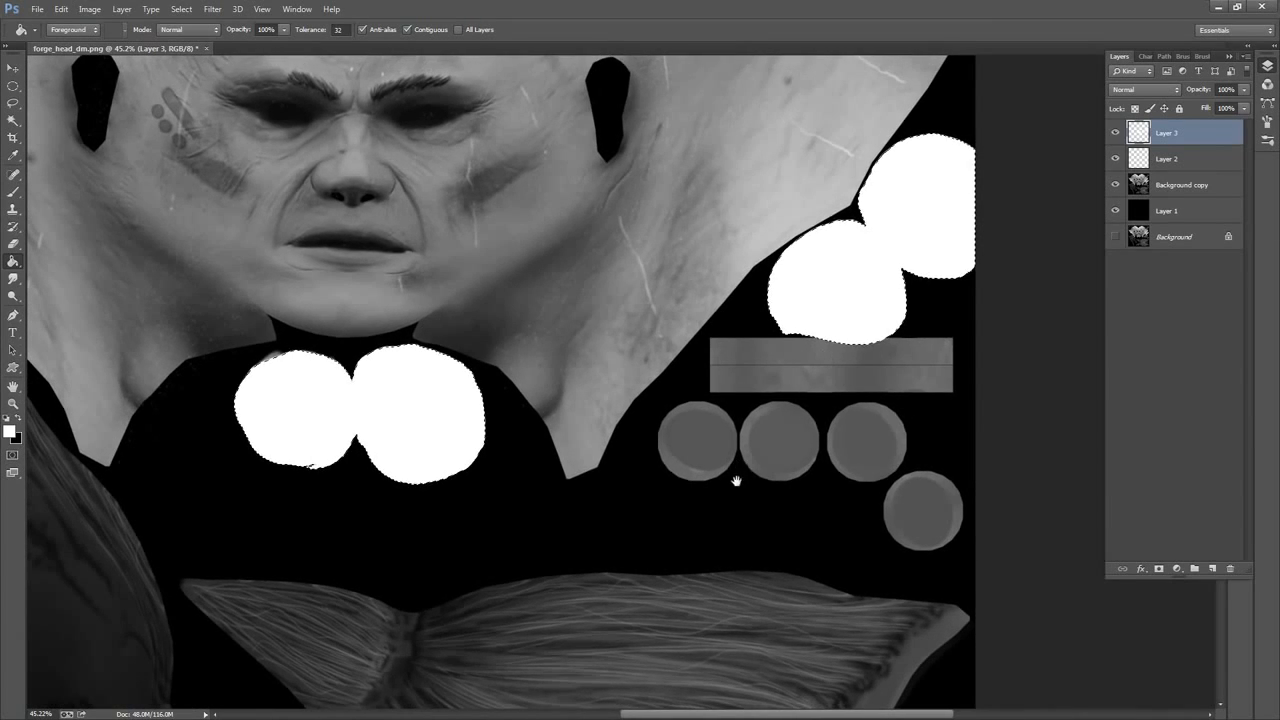
pyautogui.moveTo(737, 480); pyautogui.dragTo(908, 397)
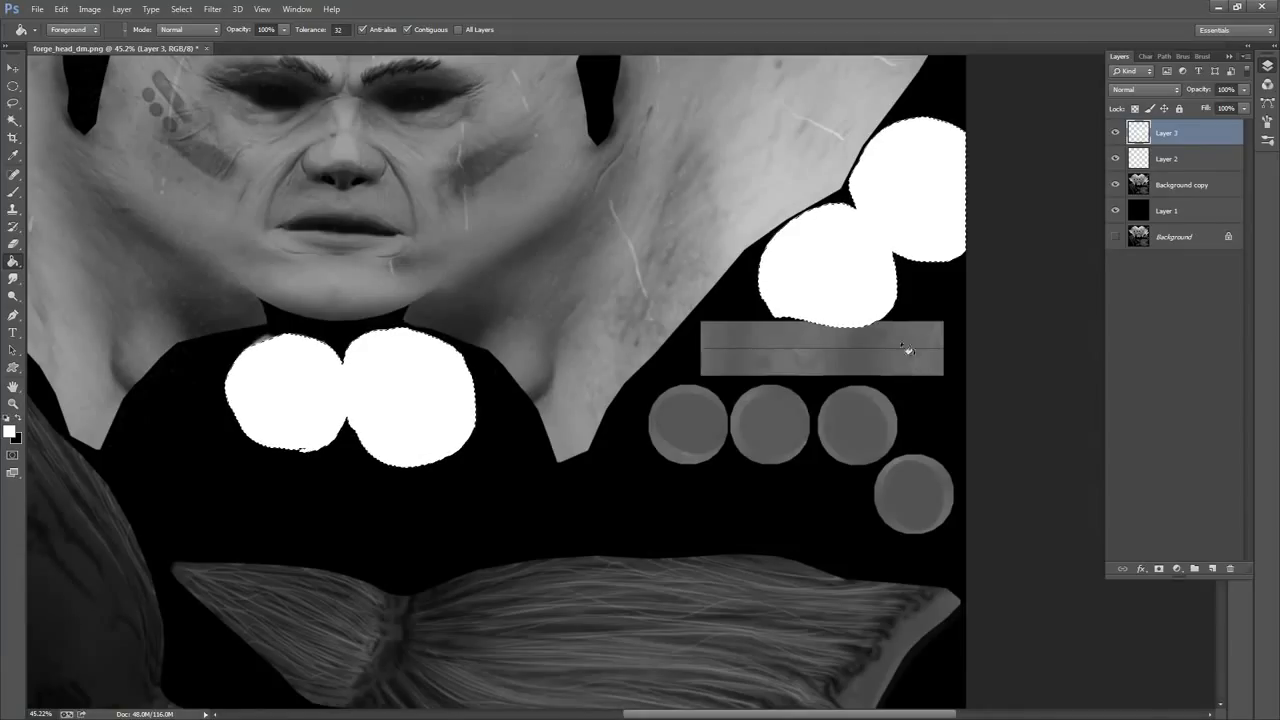
# Clear the selection and cut away the part of the white disc fill that overlaps the rectangular strip
pyautogui.click(13, 103)
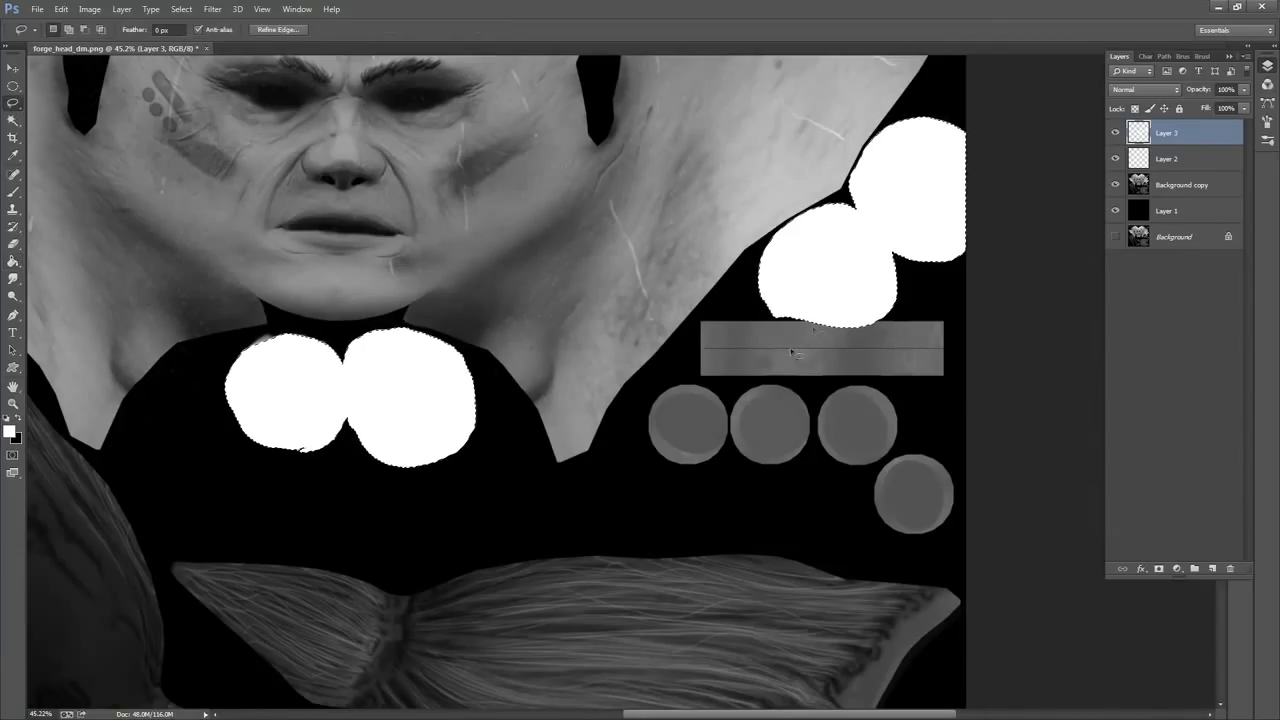
pyautogui.rightClick(852, 358)
pyautogui.click(911, 358)
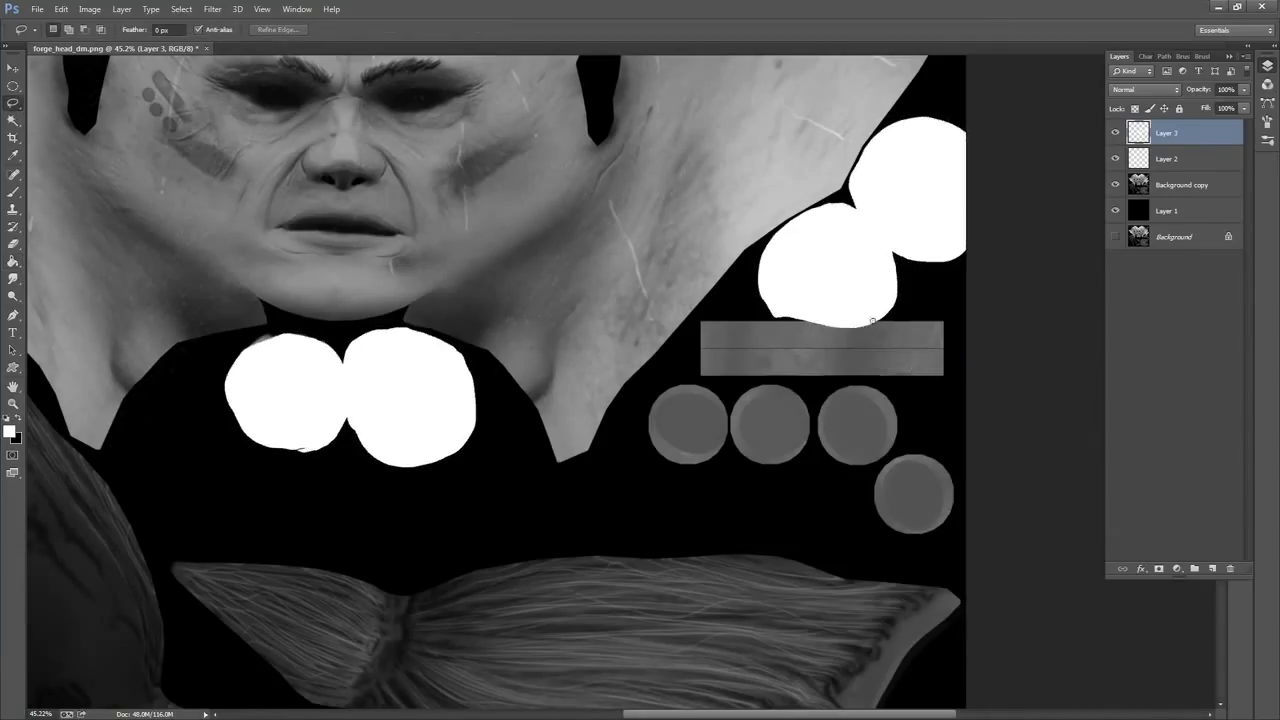
pyautogui.moveTo(825, 333)
pyautogui.mouseDown()
pyautogui.moveTo(871, 327)
pyautogui.moveTo(820, 323)
pyautogui.moveTo(877, 326)
pyautogui.moveTo(804, 323)
pyautogui.moveTo(890, 324)
pyautogui.mouseUp()
pyautogui.moveTo(803, 363); pyautogui.dragTo(845, 236)
pyautogui.scroll(-5, 845, 236)
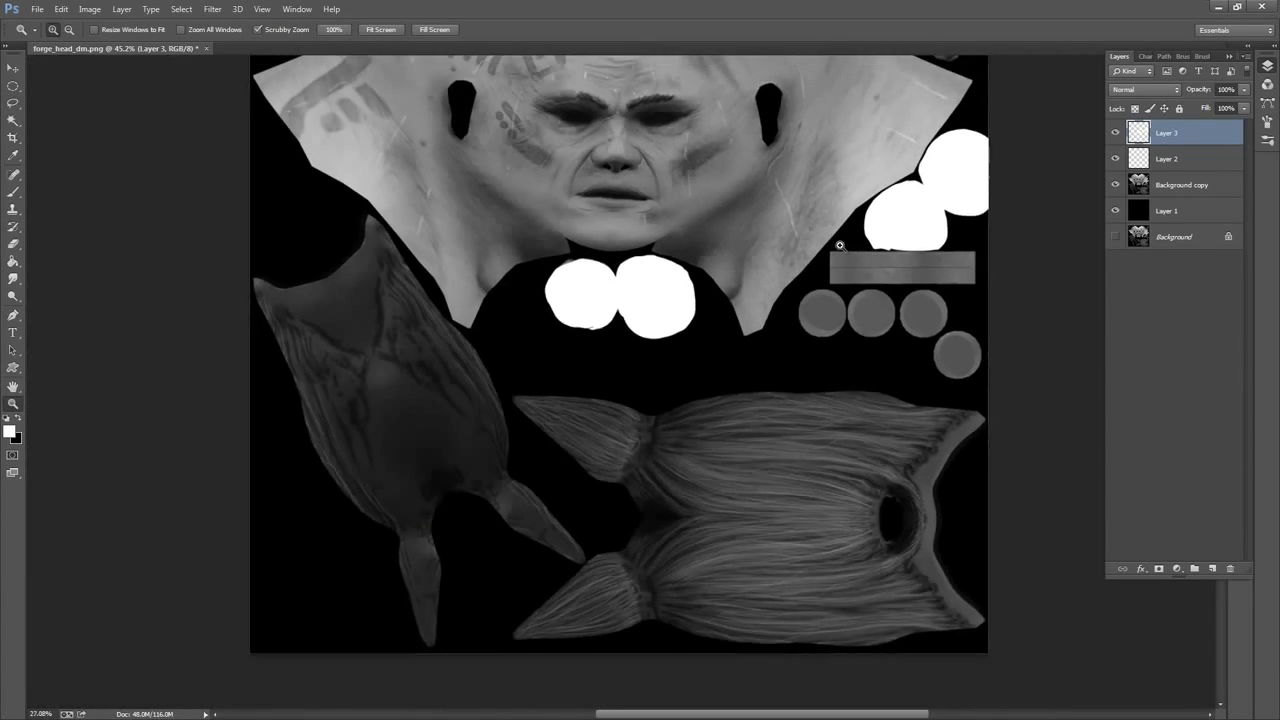
# Lower the opacity of the Background copy layer to 21%
pyautogui.click(1206, 188)
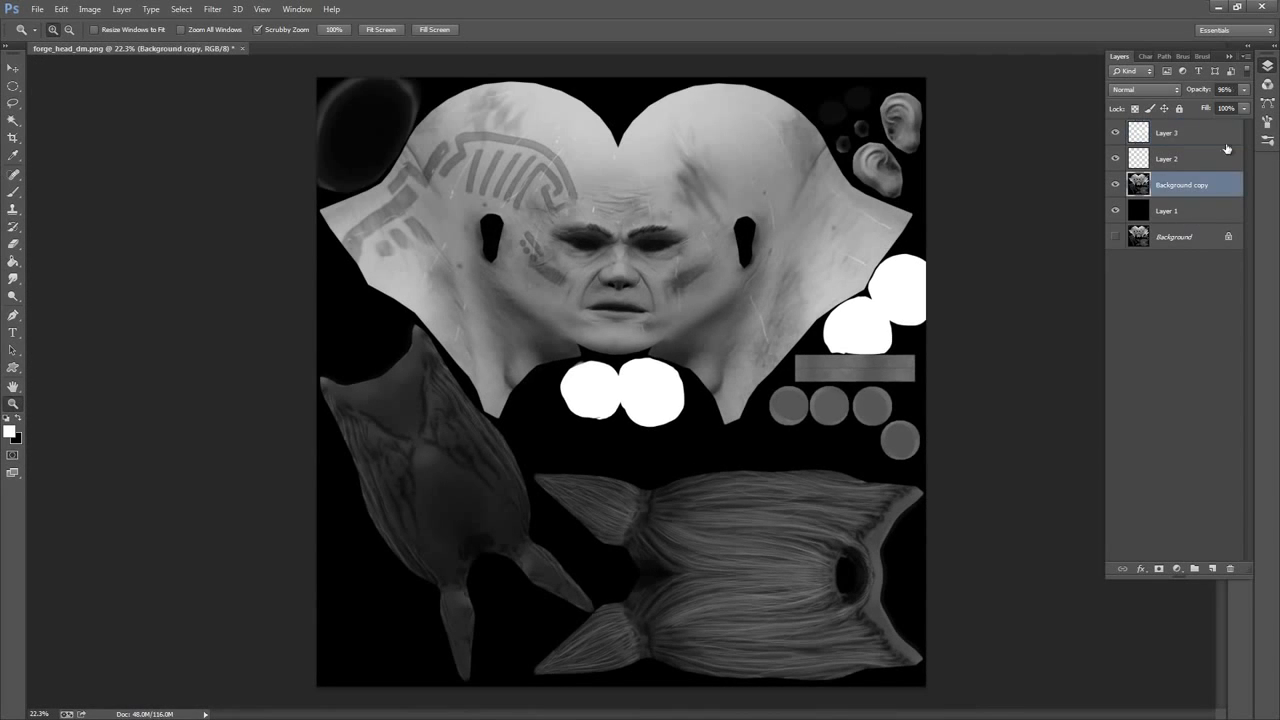
pyautogui.moveTo(1244, 90); pyautogui.dragTo(1192, 109)
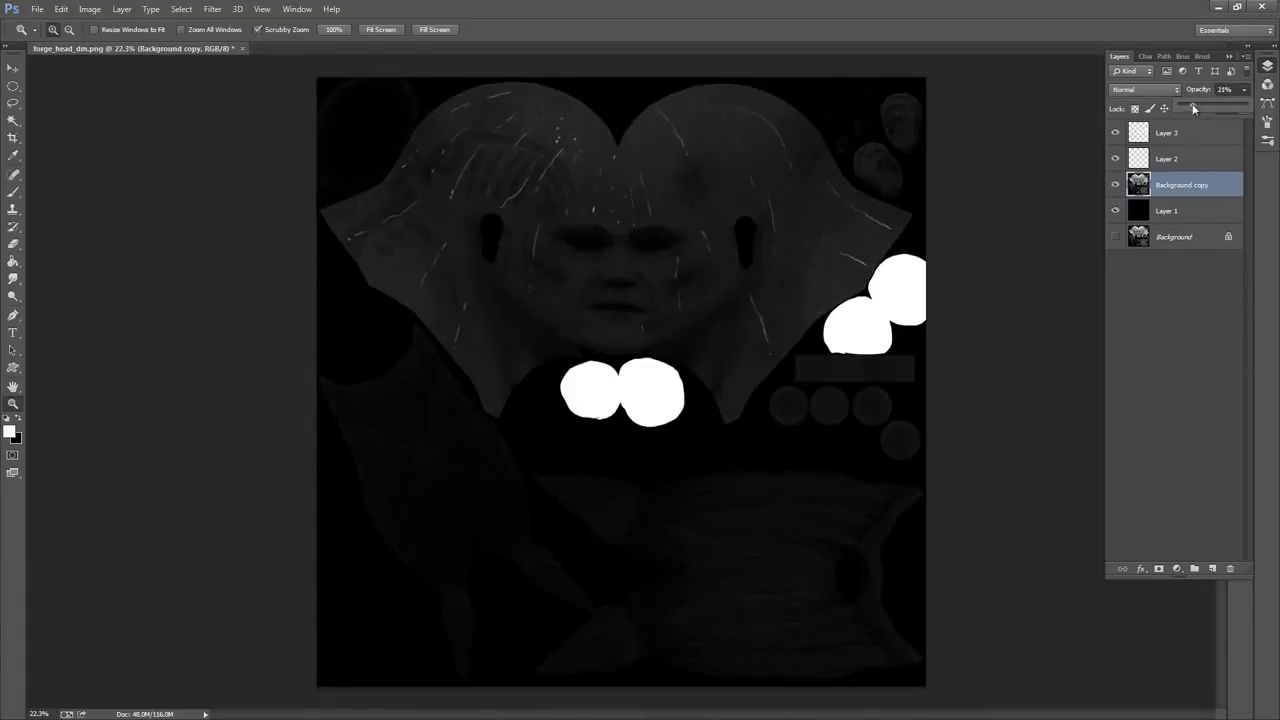
pyautogui.click(952, 328)
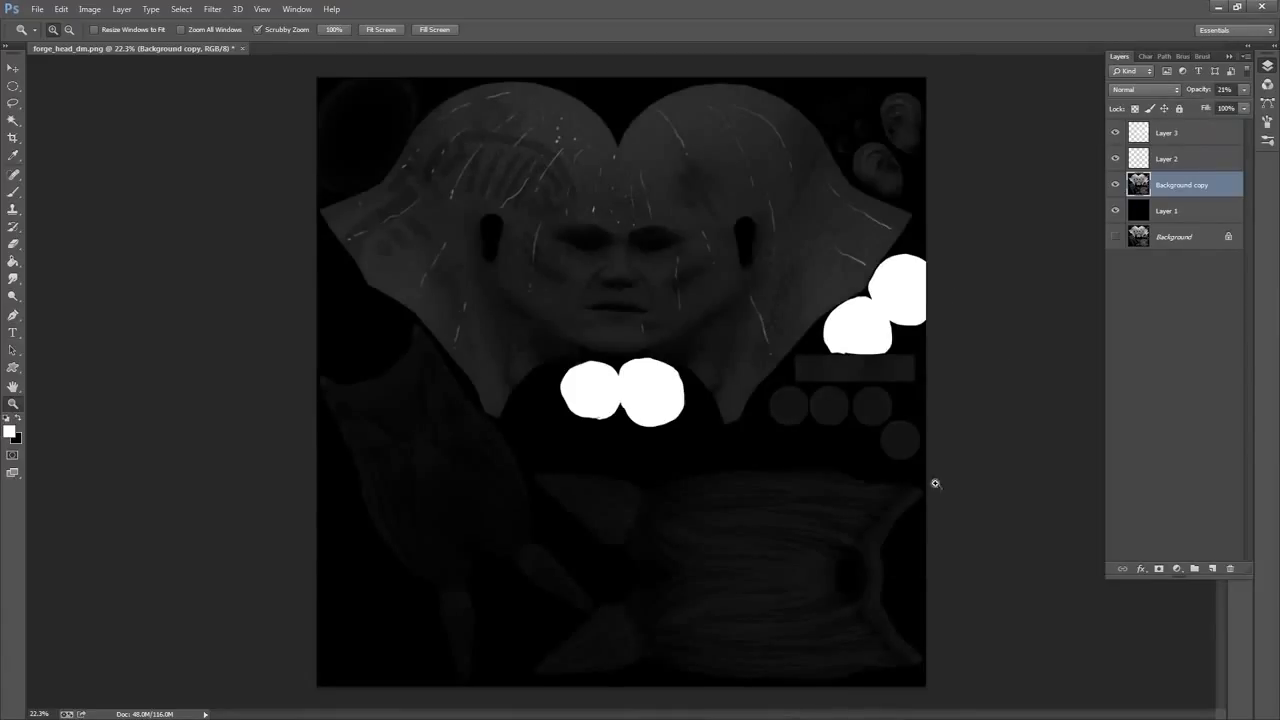
# Select all the hair and beard pieces below the head on the Background copy layer with a freehand lasso outline
pyautogui.click(1197, 213)
pyautogui.click(1207, 186)
pyautogui.click(13, 104)
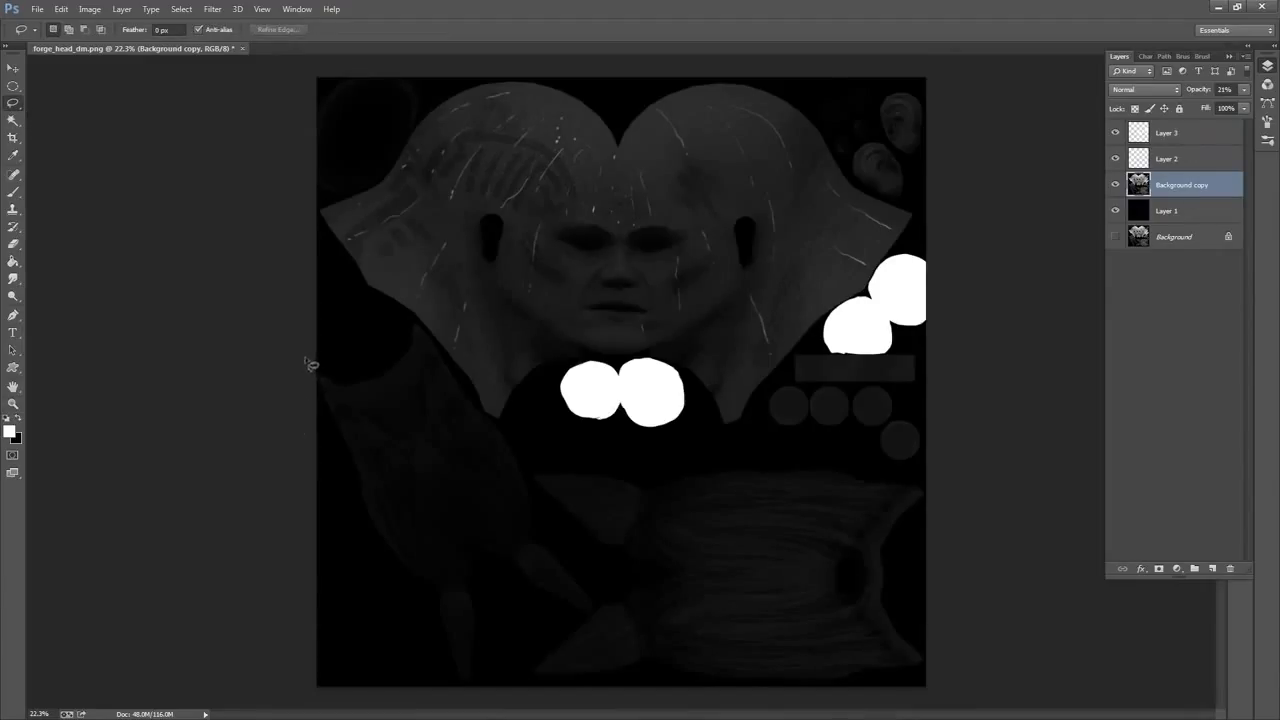
pyautogui.moveTo(313, 362)
pyautogui.mouseDown()
pyautogui.moveTo(414, 329)
pyautogui.moveTo(485, 422)
pyautogui.moveTo(518, 436)
pyautogui.moveTo(611, 457)
pyautogui.moveTo(843, 468)
pyautogui.moveTo(976, 620)
pyautogui.moveTo(928, 714)
pyautogui.moveTo(363, 716)
pyautogui.moveTo(288, 704)
pyautogui.moveTo(255, 380)
pyautogui.moveTo(228, 350)
pyautogui.mouseUp()
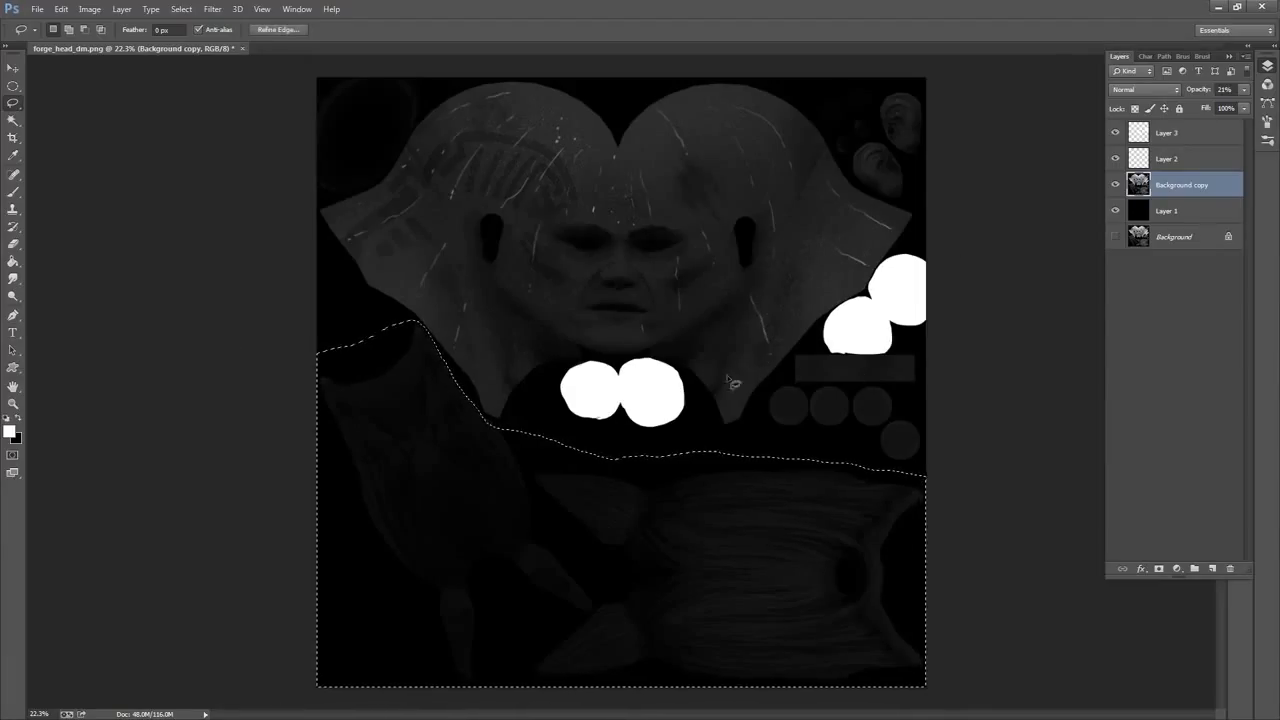
# Adjust the selected hair and beard area on the Background copy layer to Brightness 62 and Contrast 100
pyautogui.click(89, 9)
pyautogui.moveTo(203, 47)
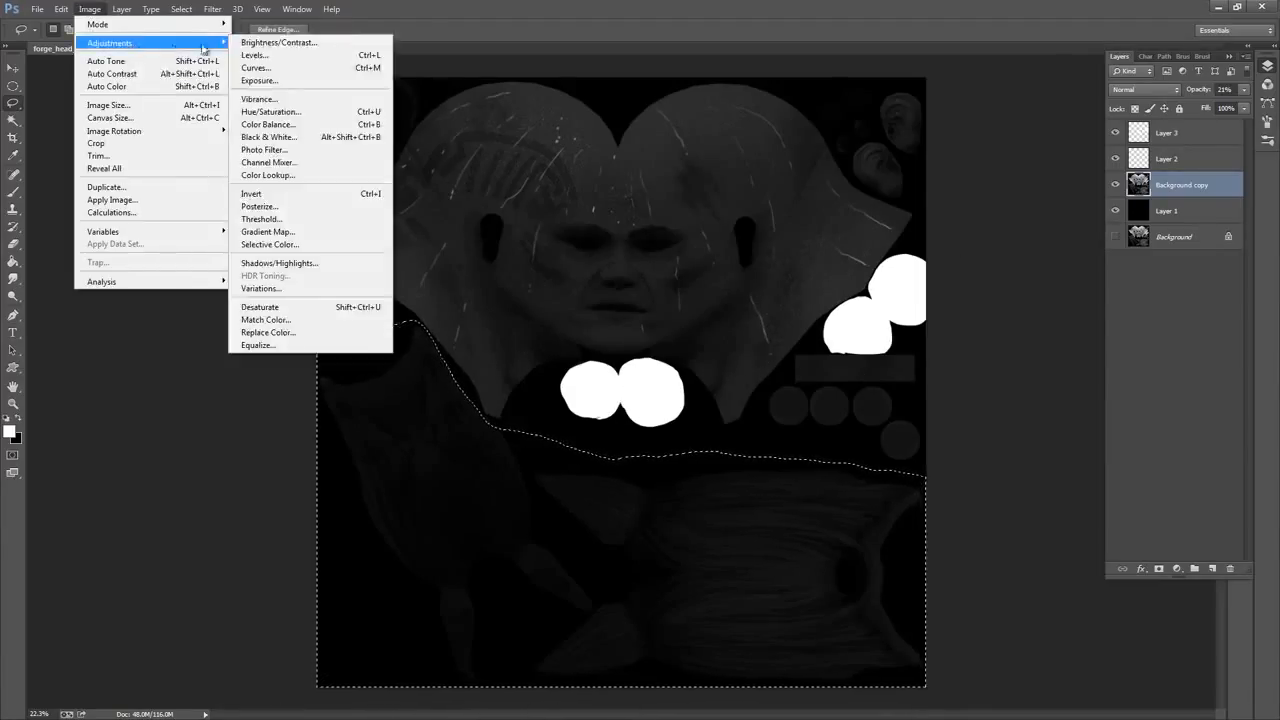
pyautogui.click(279, 42)
pyautogui.moveTo(820, 303)
pyautogui.mouseDown()
pyautogui.moveTo(868, 312)
pyautogui.moveTo(856, 341)
pyautogui.moveTo(920, 340)
pyautogui.moveTo(844, 308)
pyautogui.mouseUp()
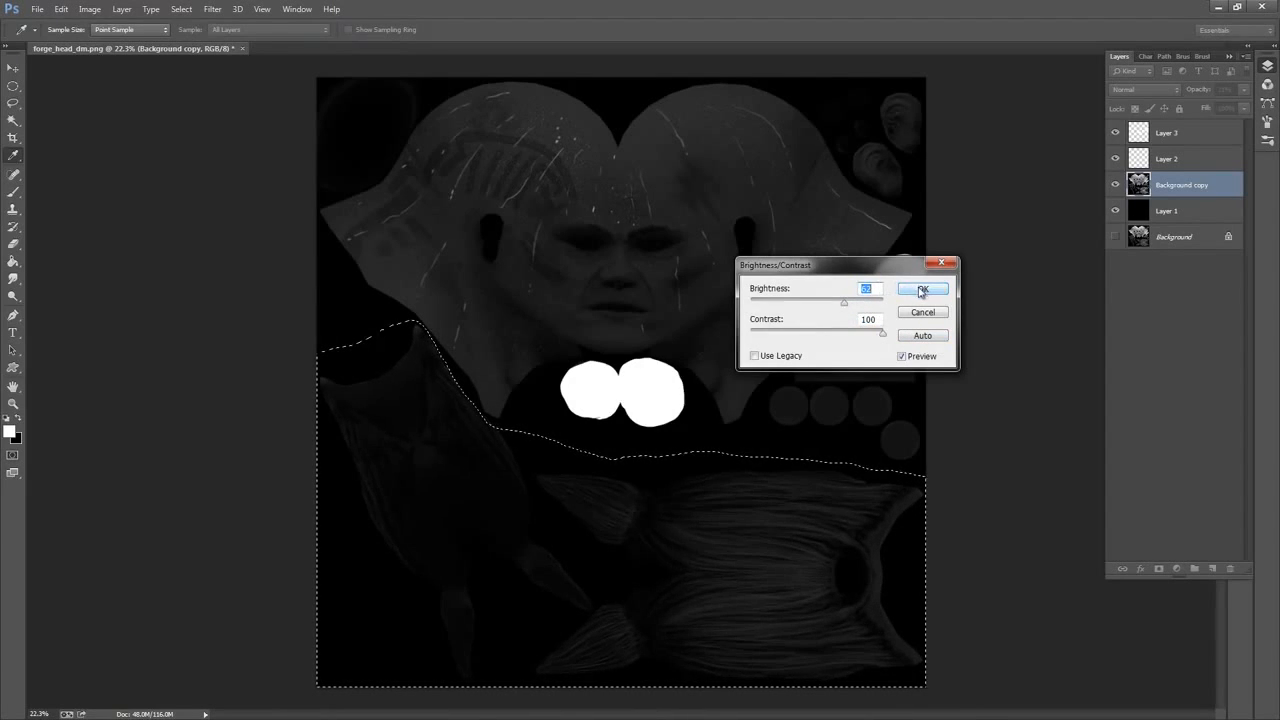
pyautogui.click(922, 290)
# Apply a second Brightness/Contrast adjustment to the selected hair and beard area with Brightness about 80 and Contrast 100
pyautogui.click(89, 9)
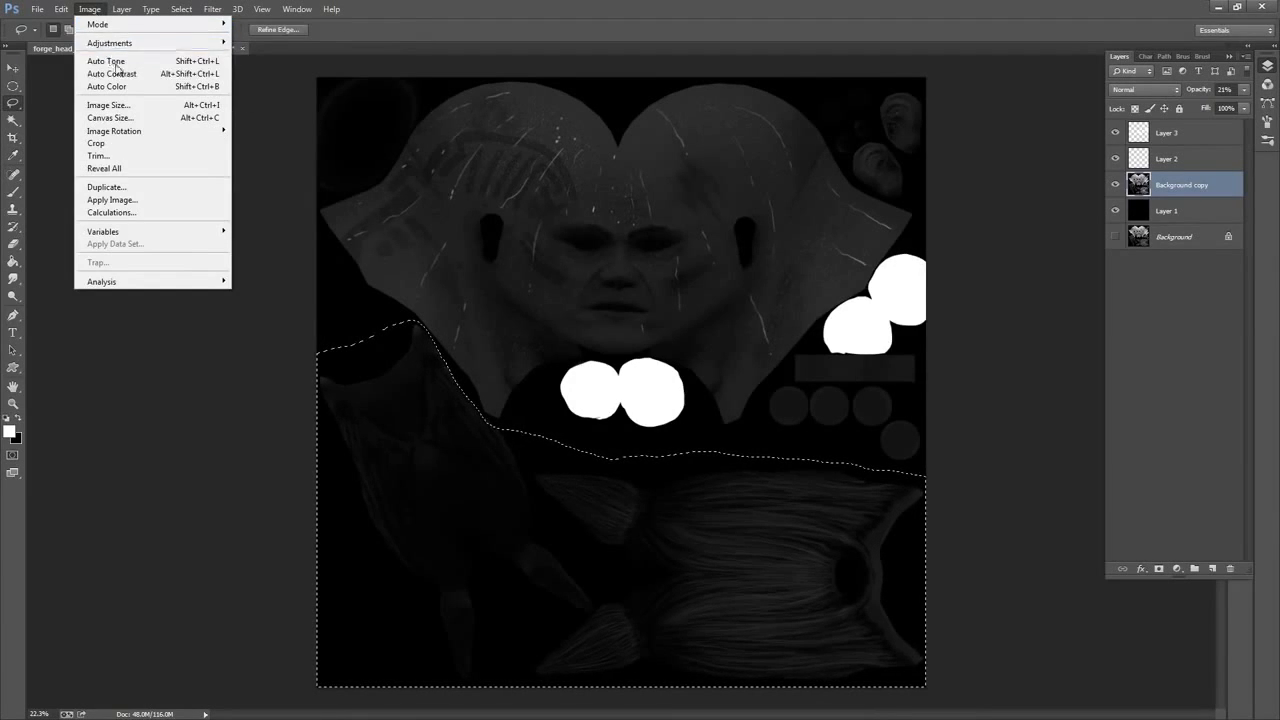
pyautogui.moveTo(130, 45)
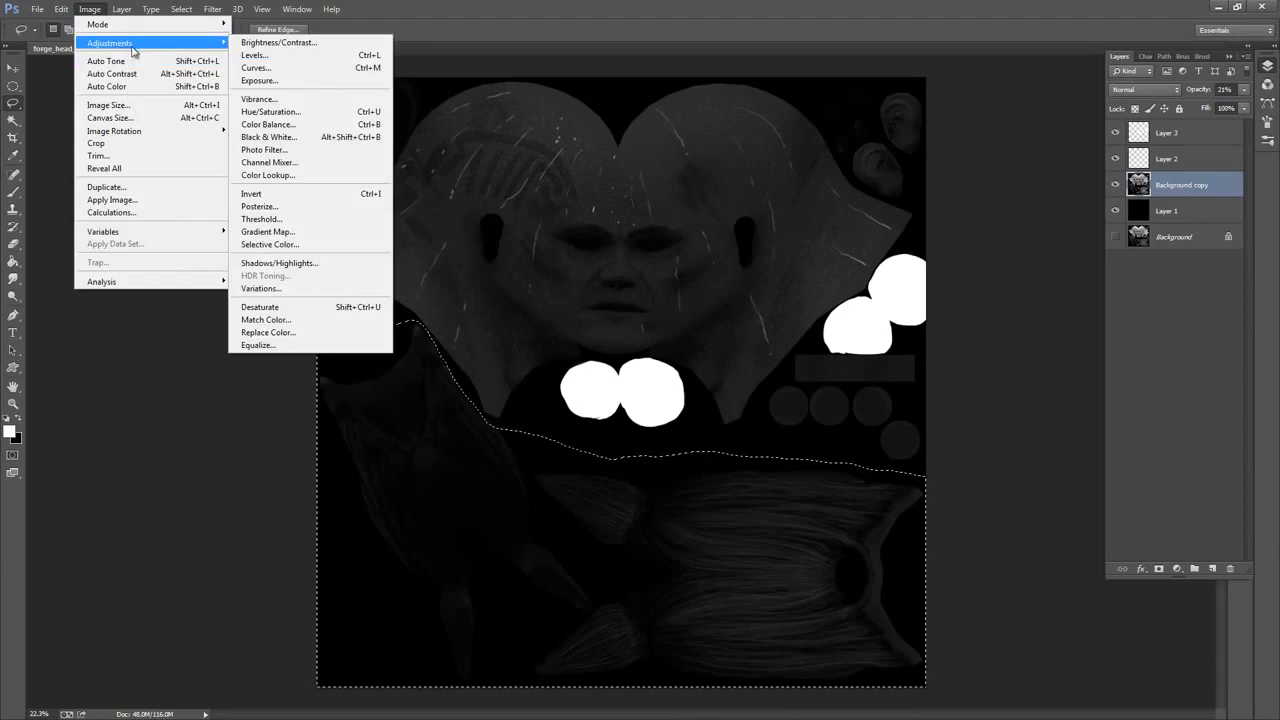
pyautogui.click(332, 46)
pyautogui.moveTo(818, 304); pyautogui.dragTo(851, 311)
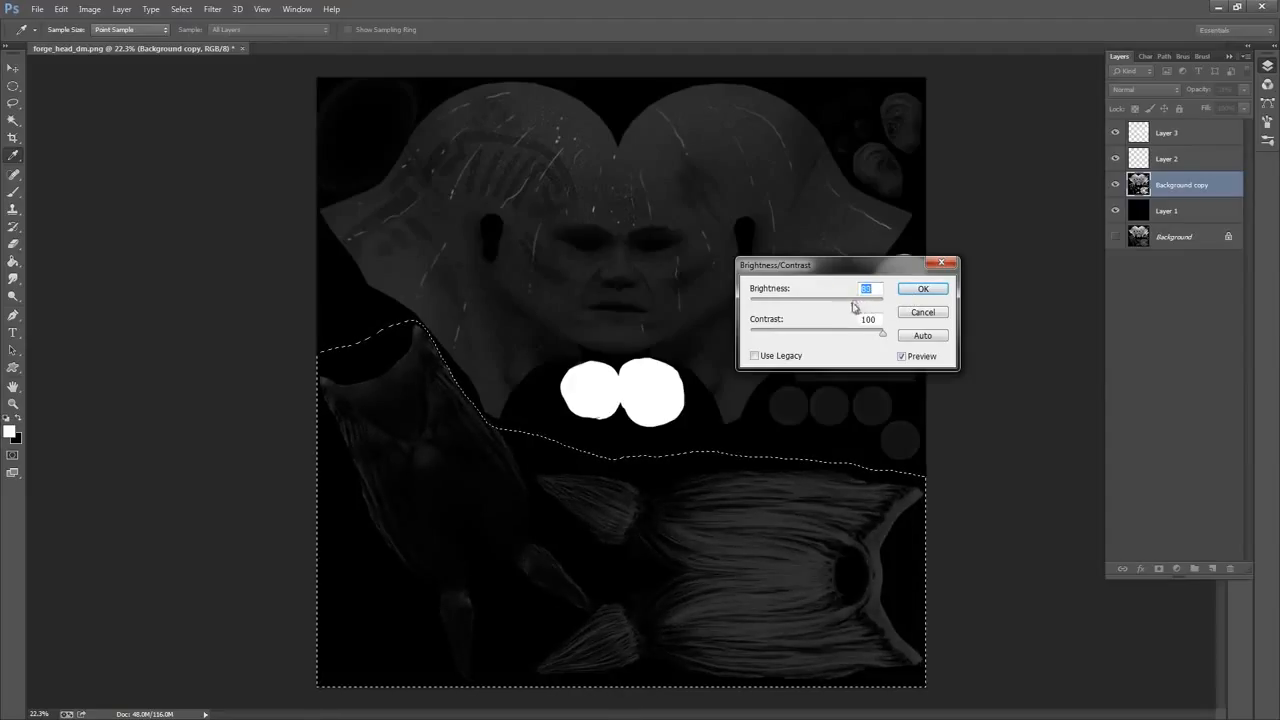
pyautogui.click(923, 288)
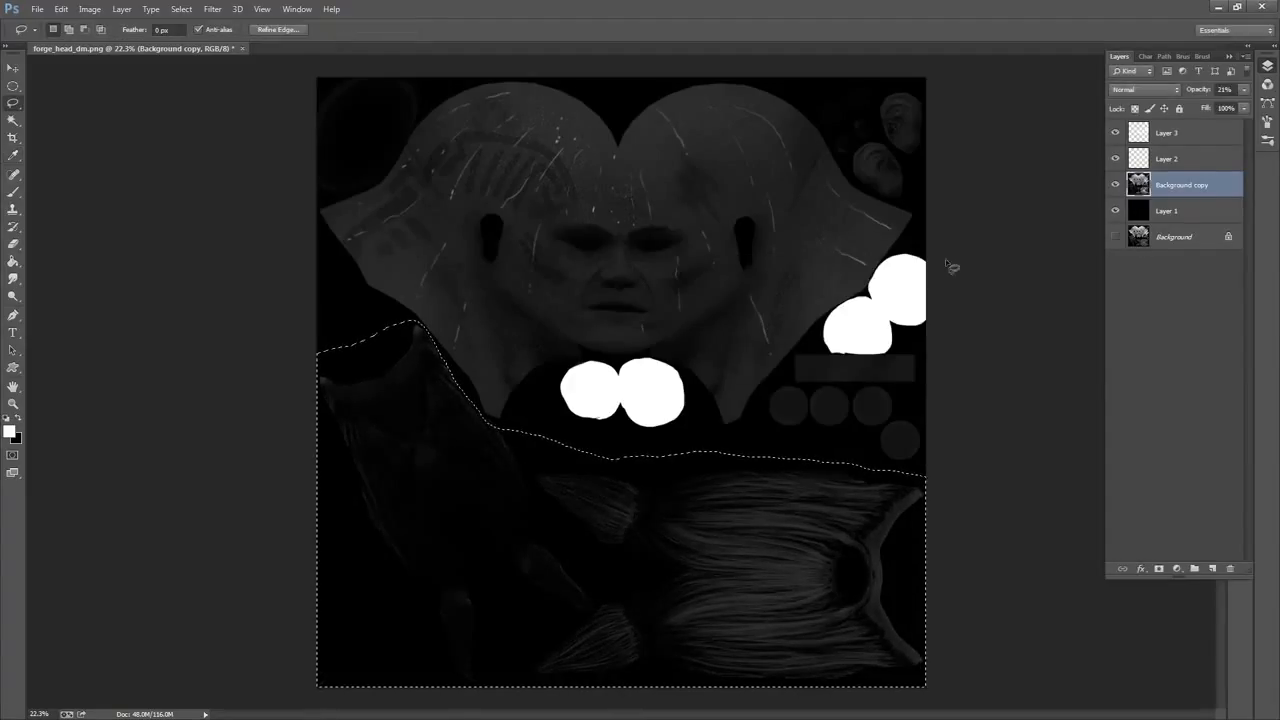
# Add a new layer above Layer 3 and set its blending mode to Overlay
pyautogui.click(1208, 138)
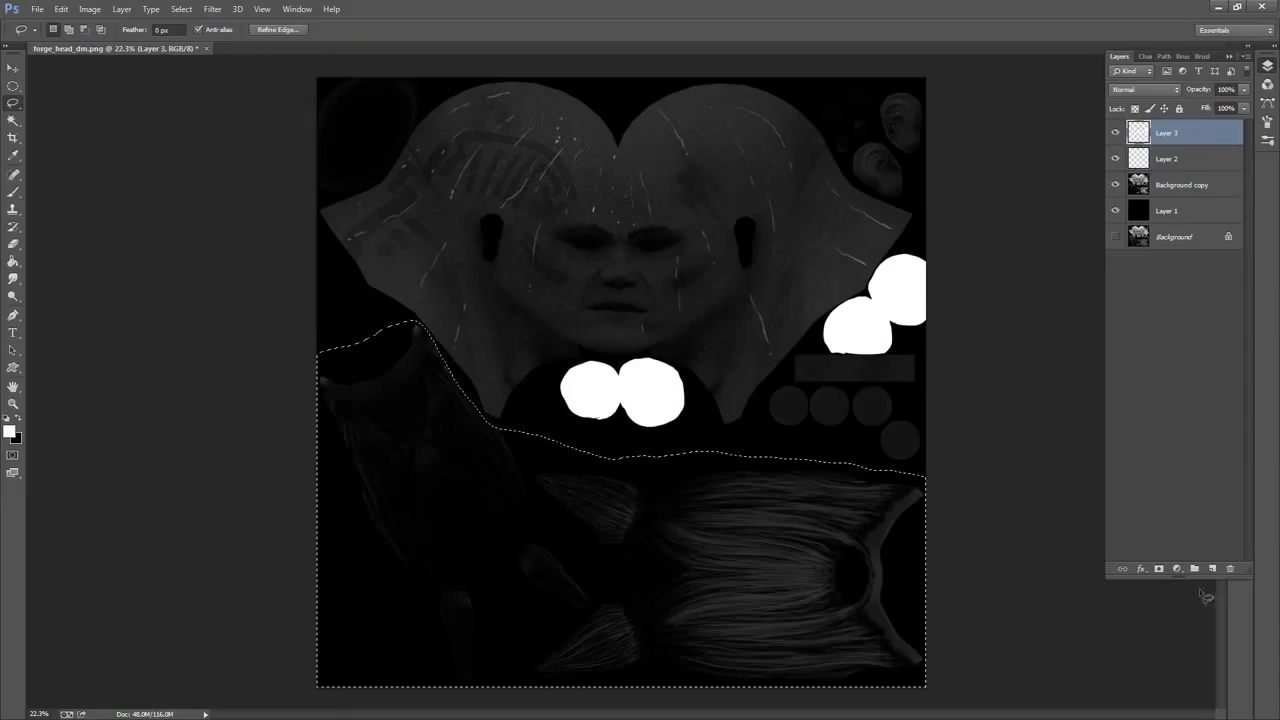
pyautogui.click(1212, 568)
pyautogui.click(1150, 89)
pyautogui.click(1121, 263)
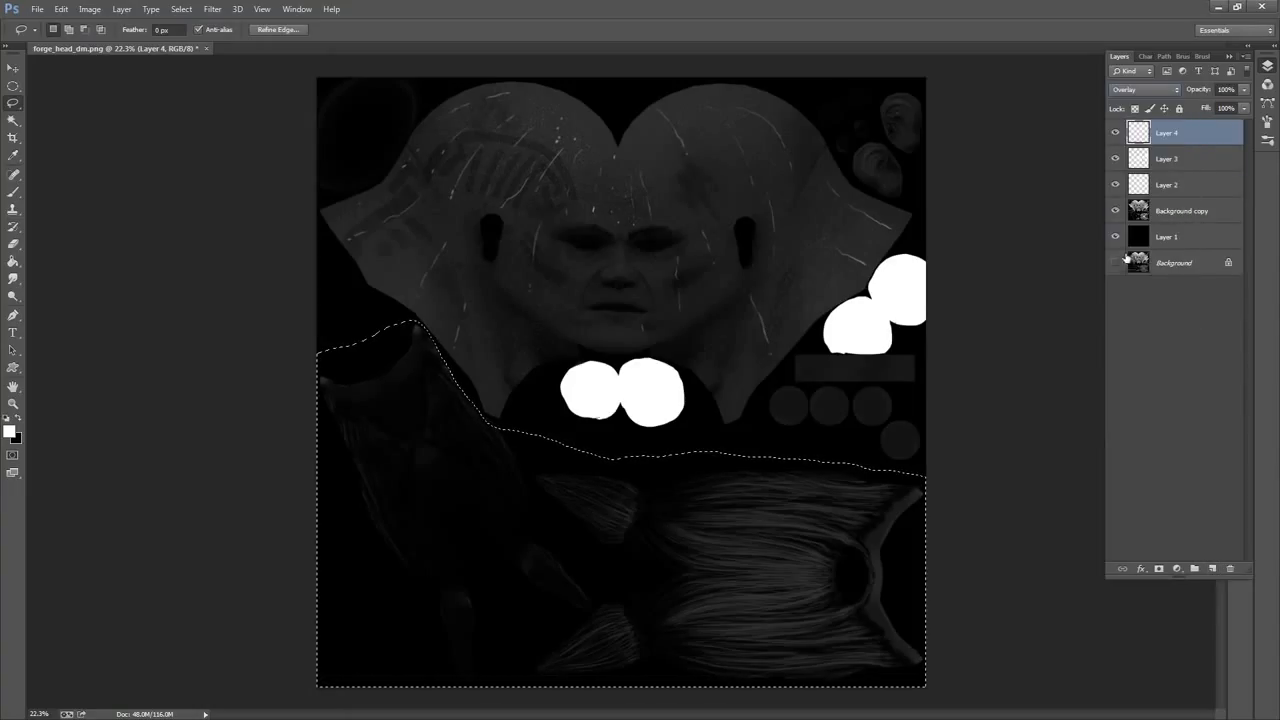
# Choose the round 35 px brush preset with 55% hardness and enlarge it to 146 px for painting on Layer 4
pyautogui.click(13, 191)
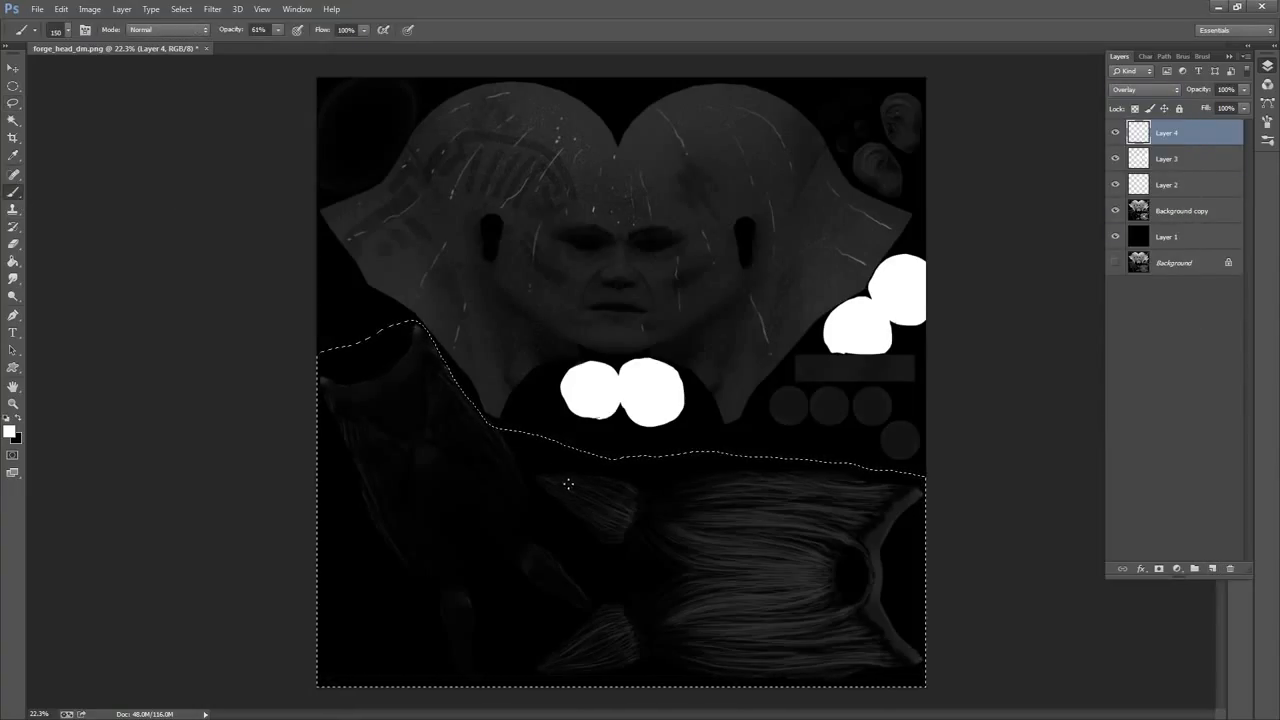
pyautogui.rightClick(568, 484)
pyautogui.click(693, 553)
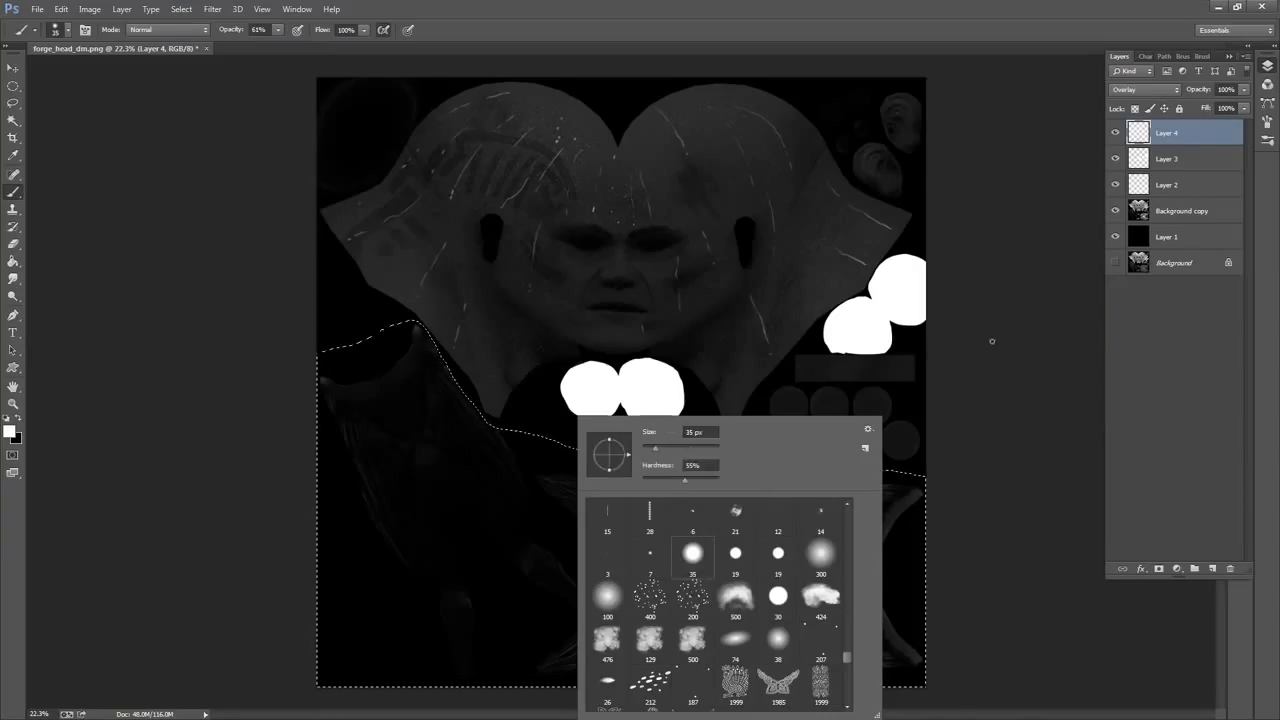
pyautogui.click(992, 341)
pyautogui.rightClick(705, 515)
pyautogui.moveTo(821, 453); pyautogui.dragTo(823, 453)
pyautogui.click(1014, 327)
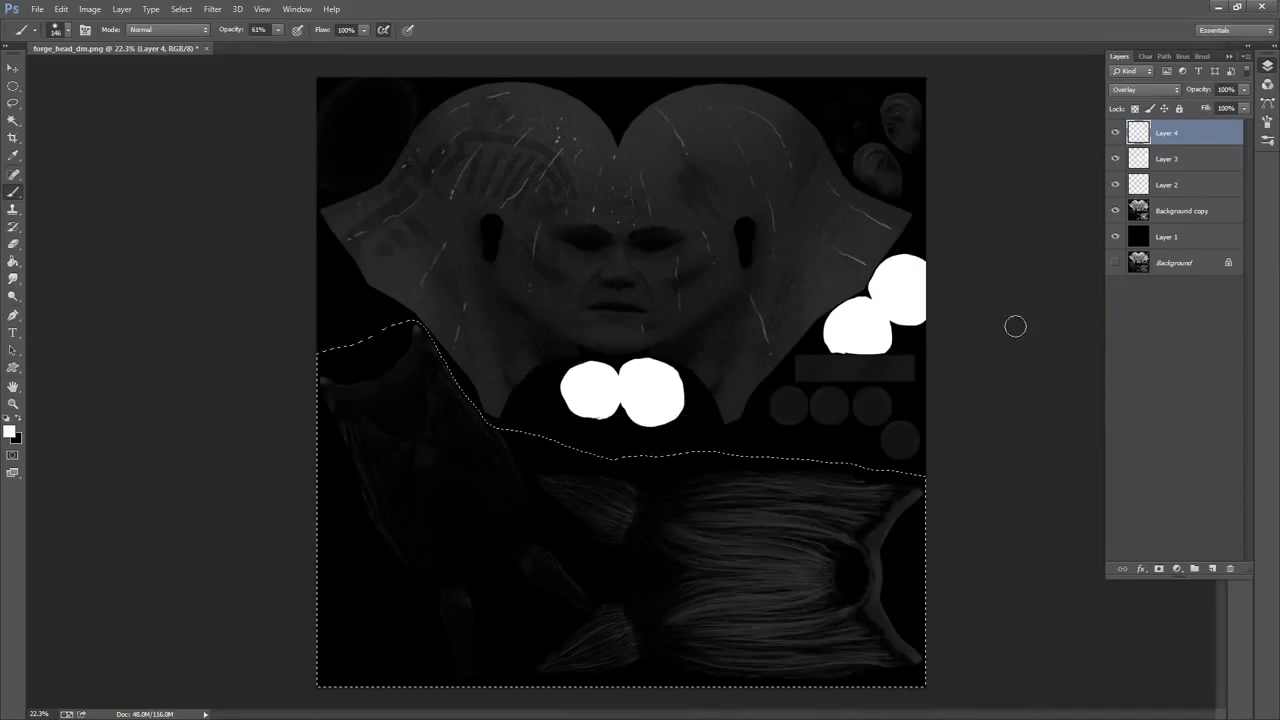
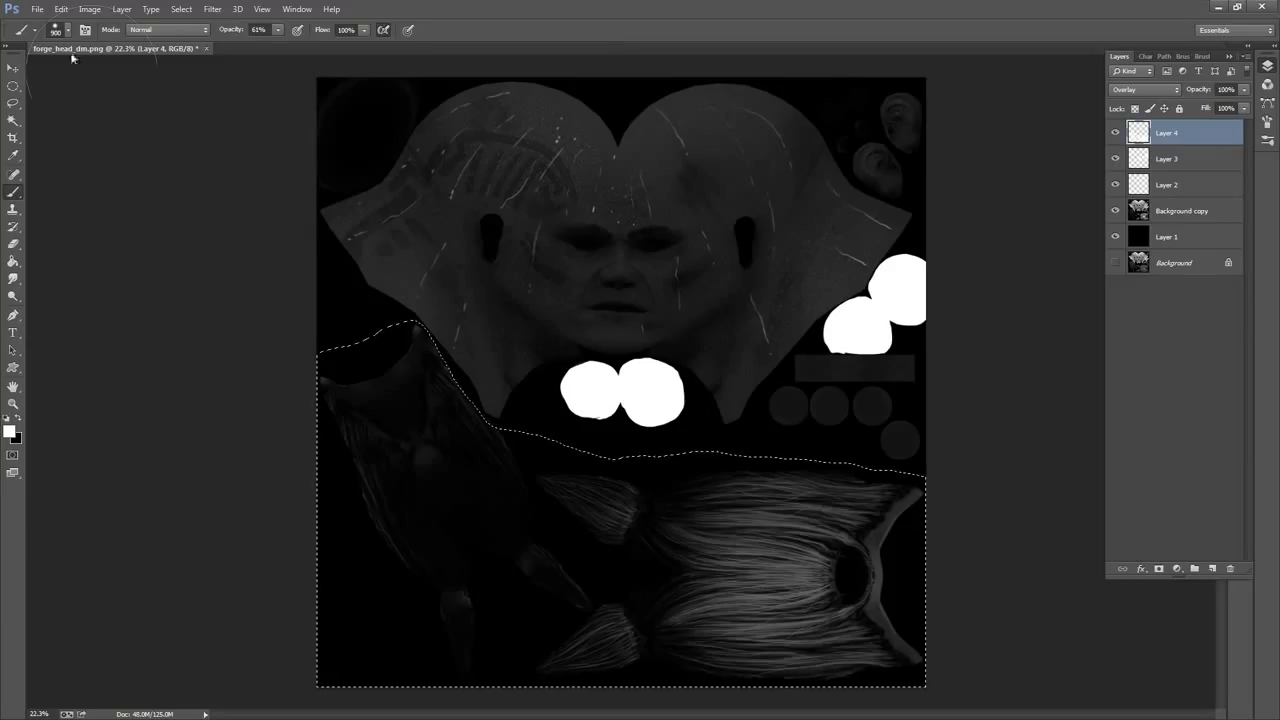
# Save the specular map as a PNG named forge_head_sm.png in the Textures folder, accepting the PNG options
pyautogui.click(37, 9)
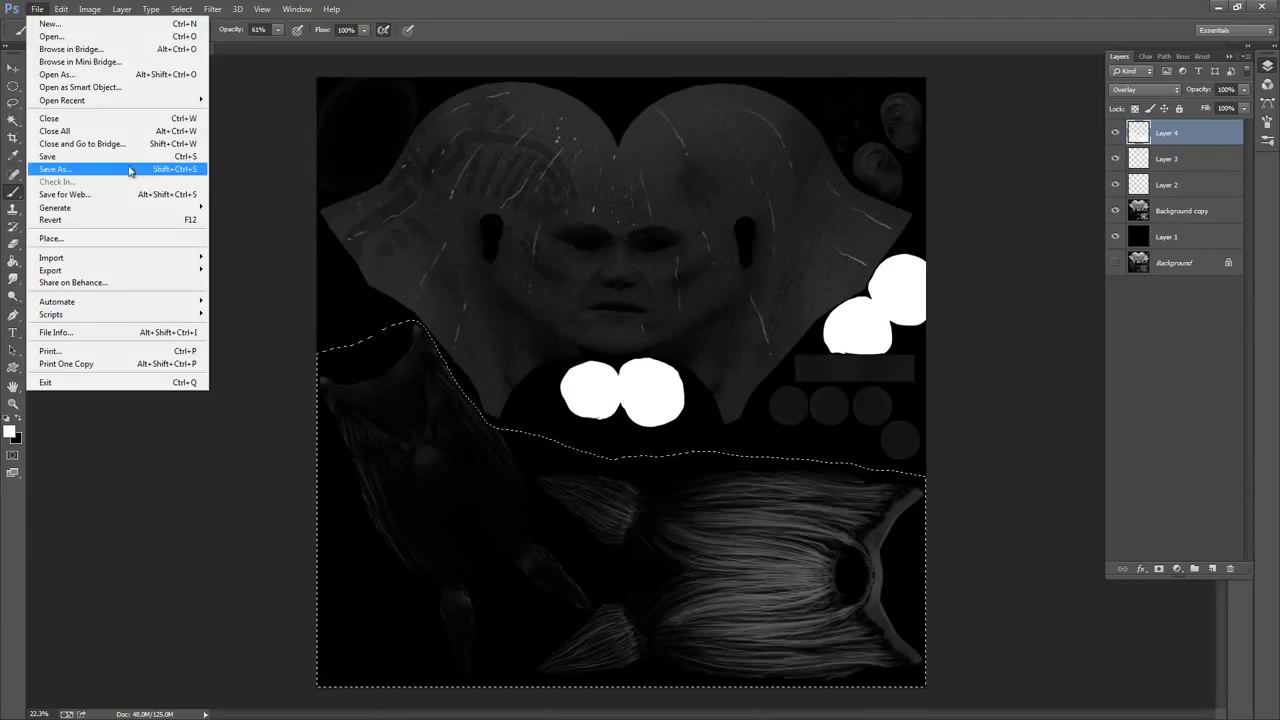
pyautogui.click(129, 170)
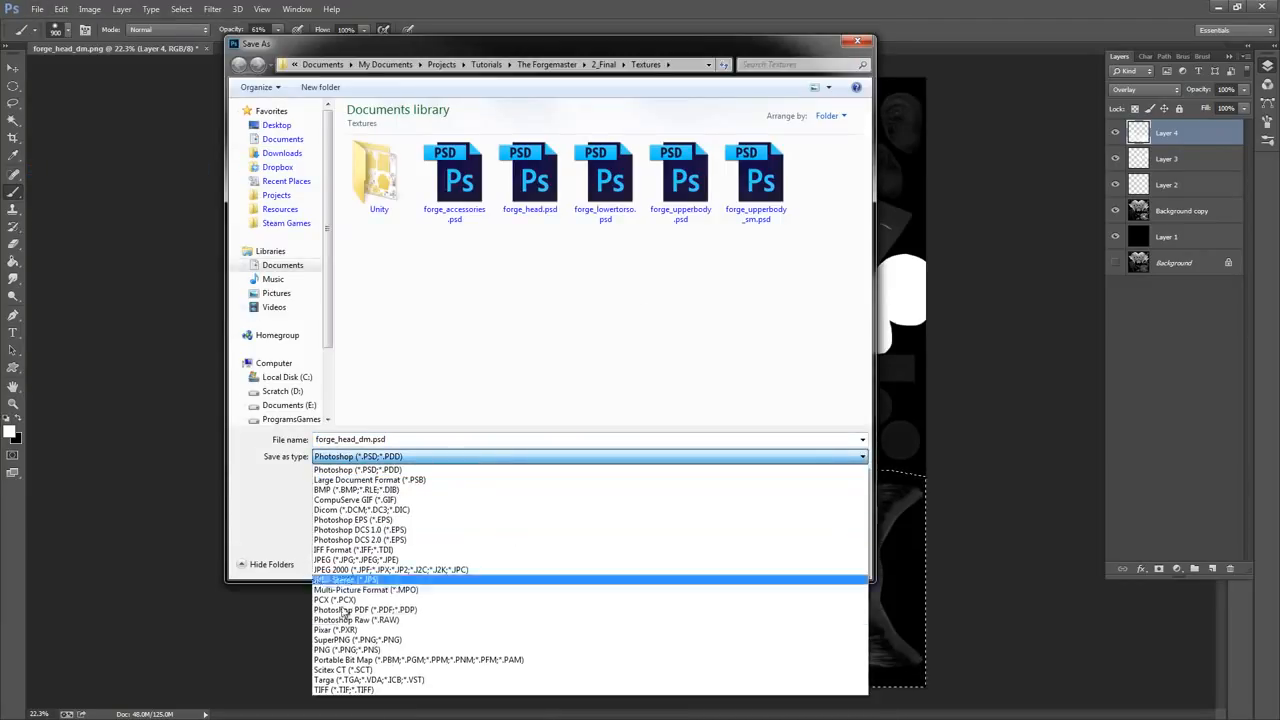
pyautogui.click(349, 651)
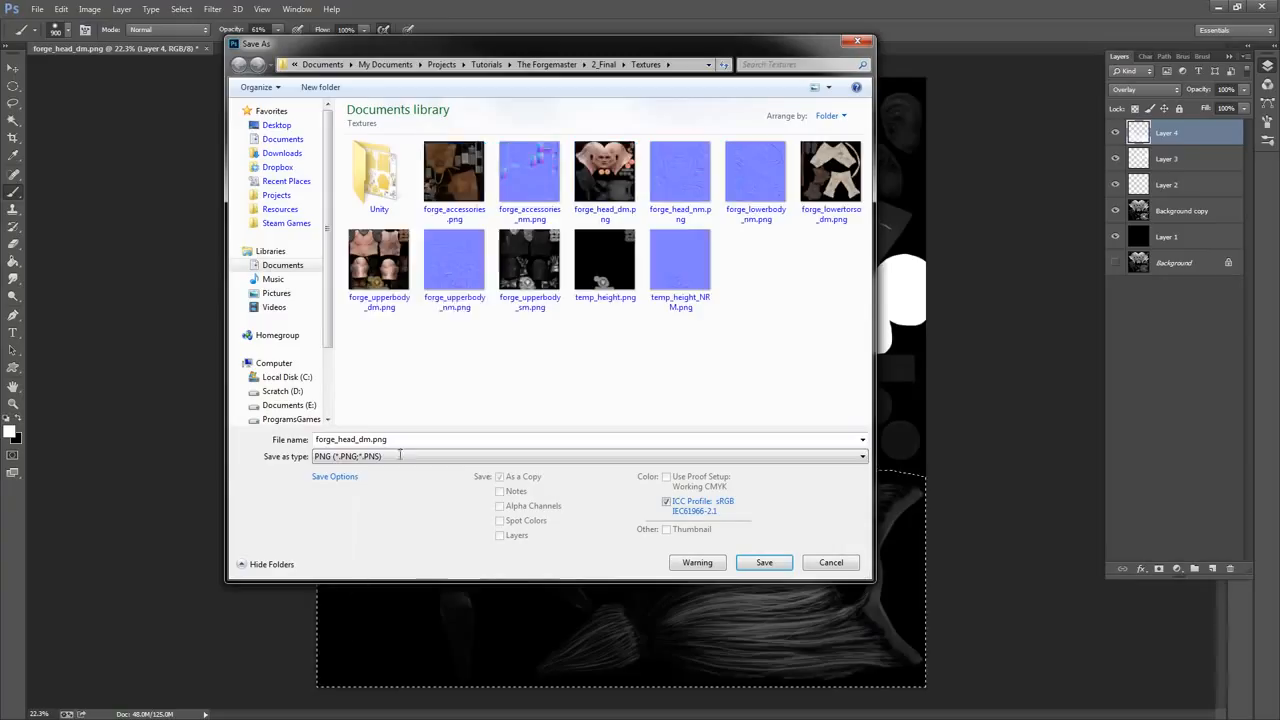
pyautogui.doubleClick(379, 175)
pyautogui.click(590, 64)
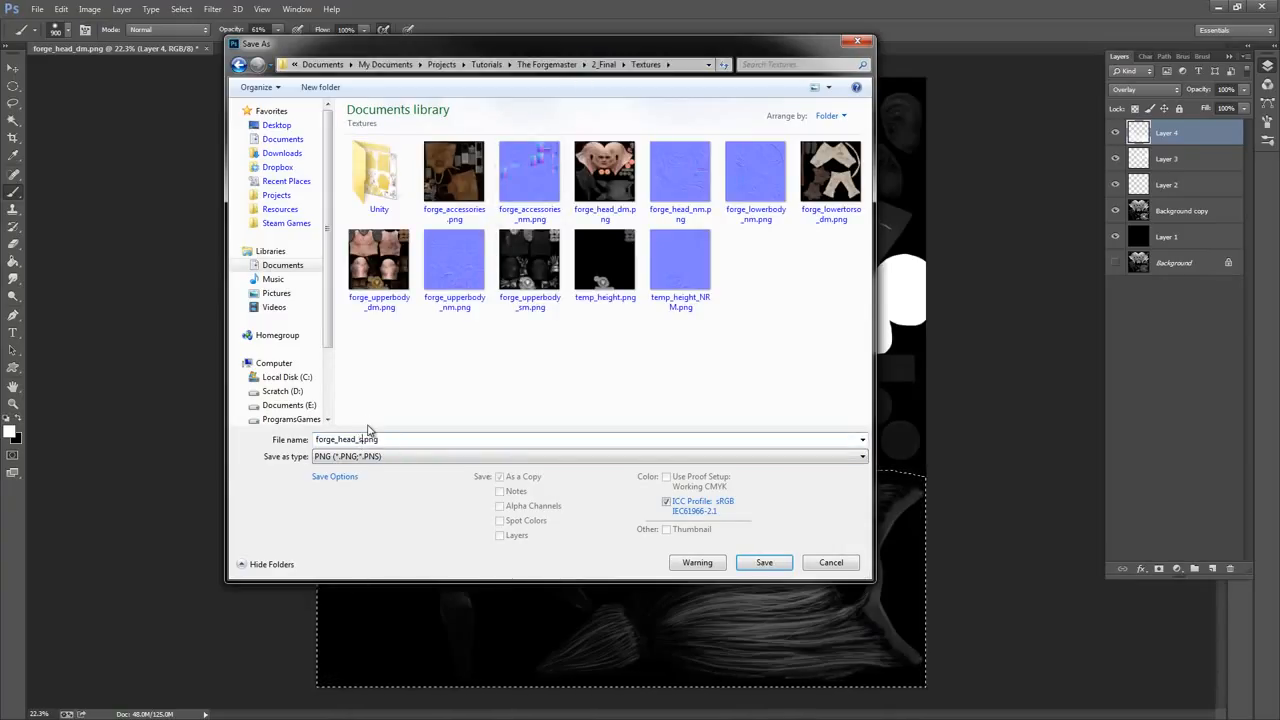
pyautogui.click(766, 563)
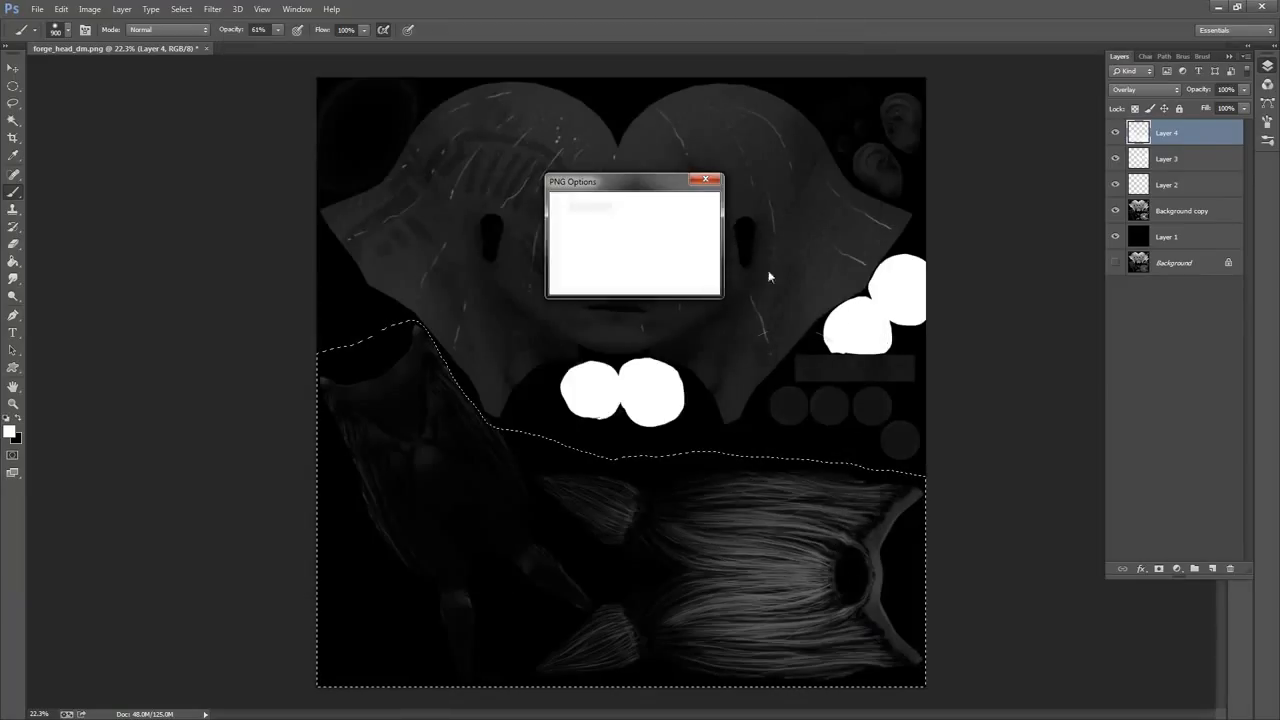
pyautogui.click(669, 207)
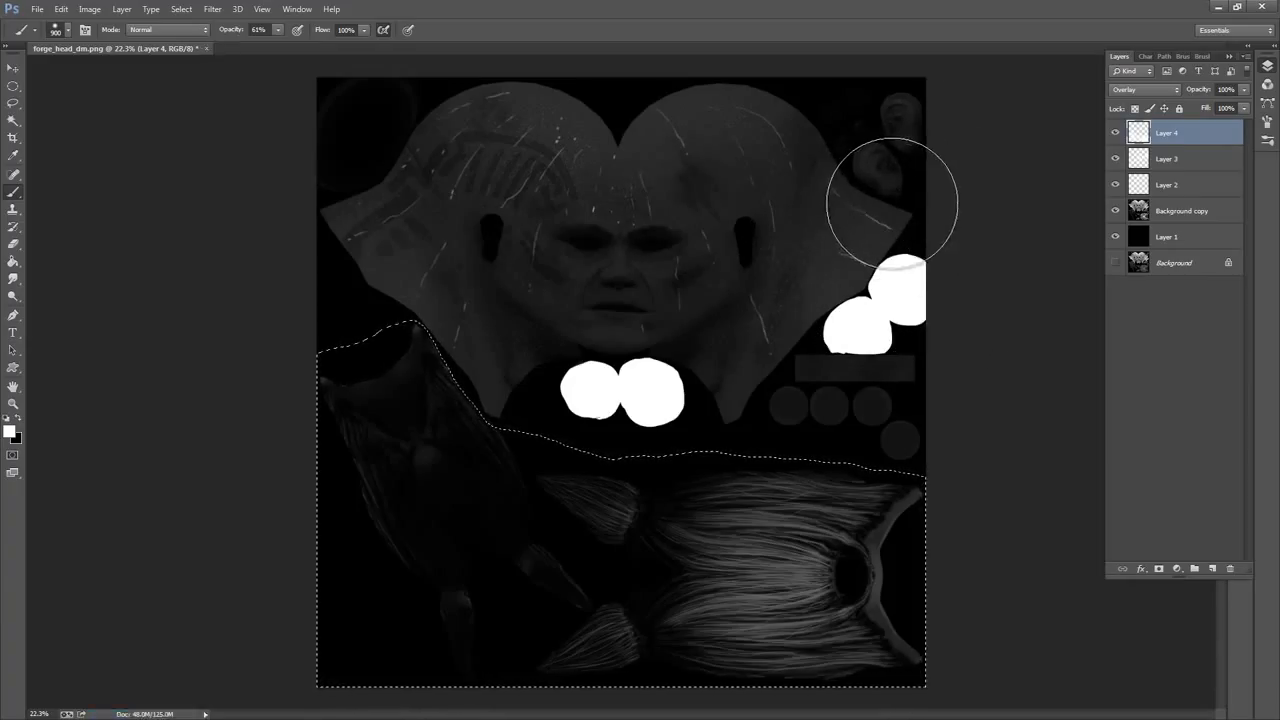
pyautogui.click(37, 11)
pyautogui.click(594, 30)
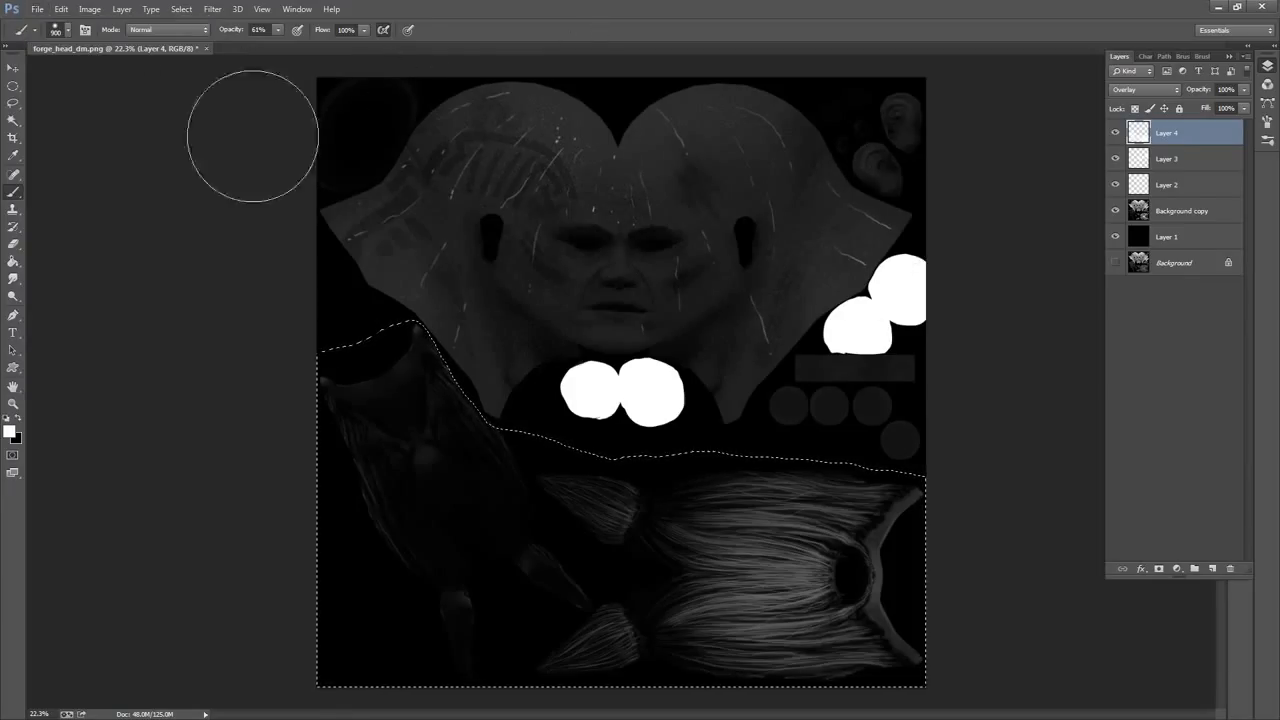
pyautogui.click(37, 11)
pyautogui.click(45, 34)
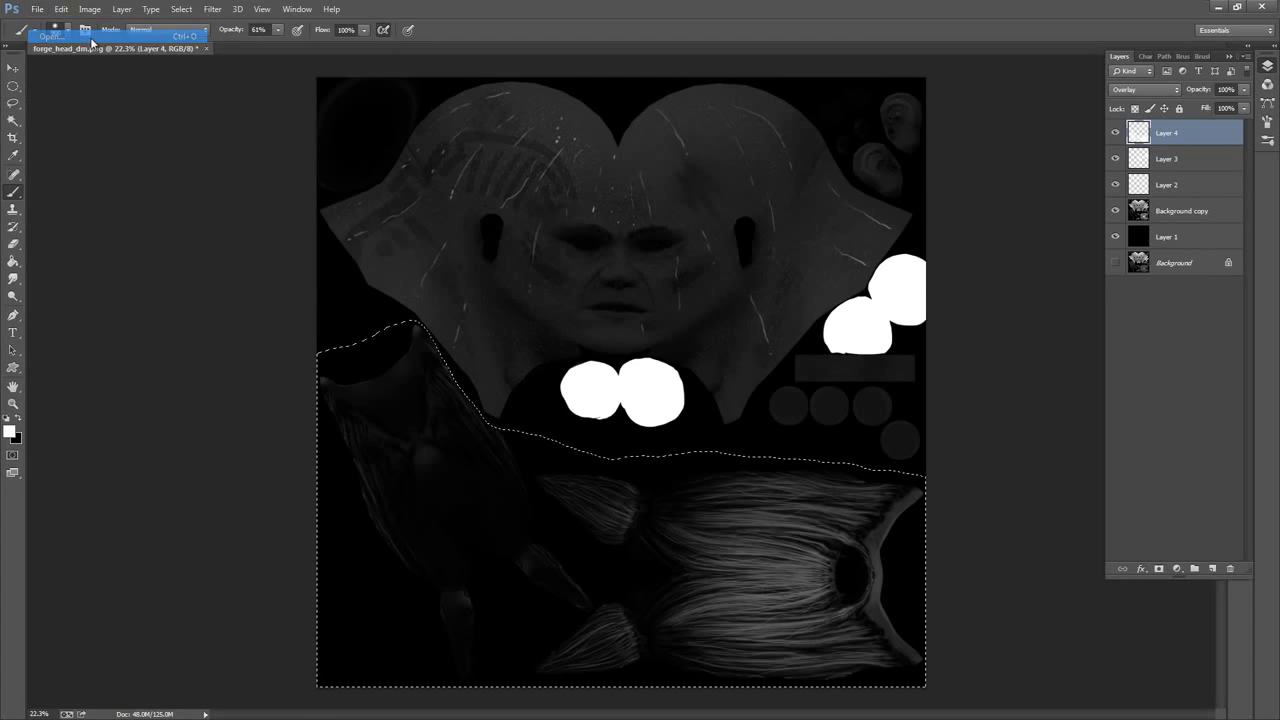
pyautogui.press('Escape')
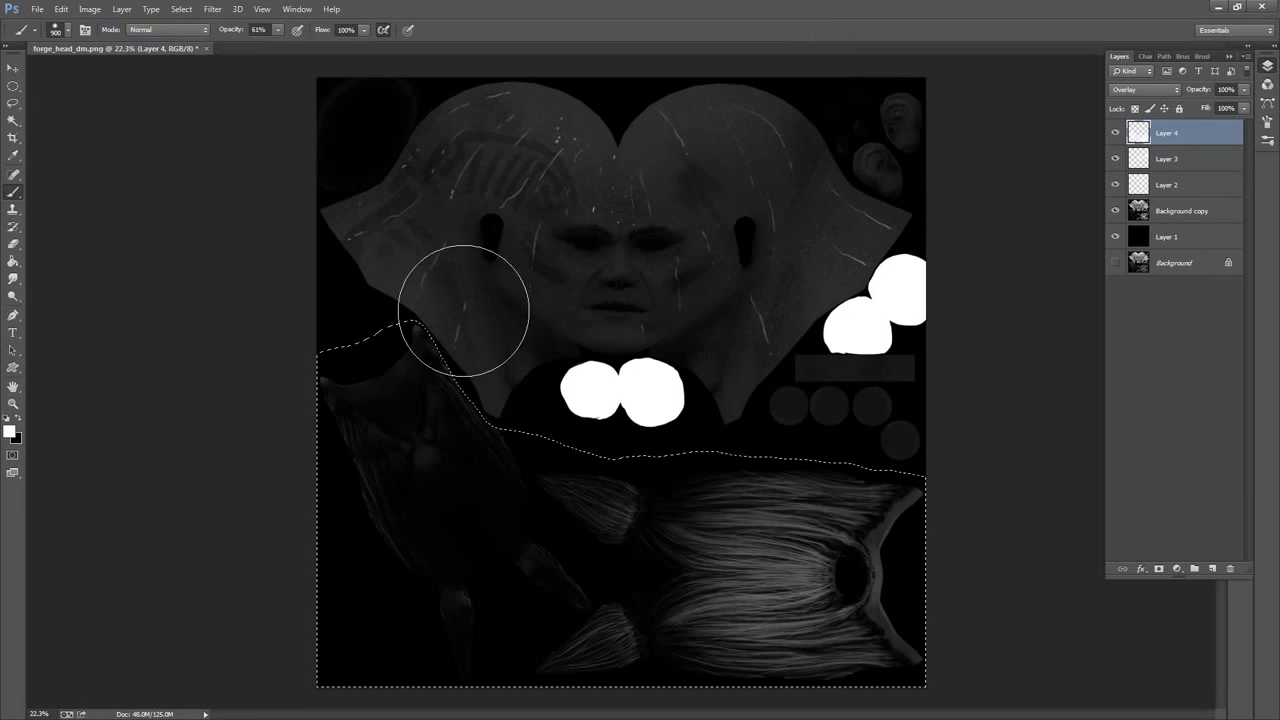
# Close the layered document without saving its changes and reopen the original forge_head_dm.png from the recent files
pyautogui.click(205, 48)
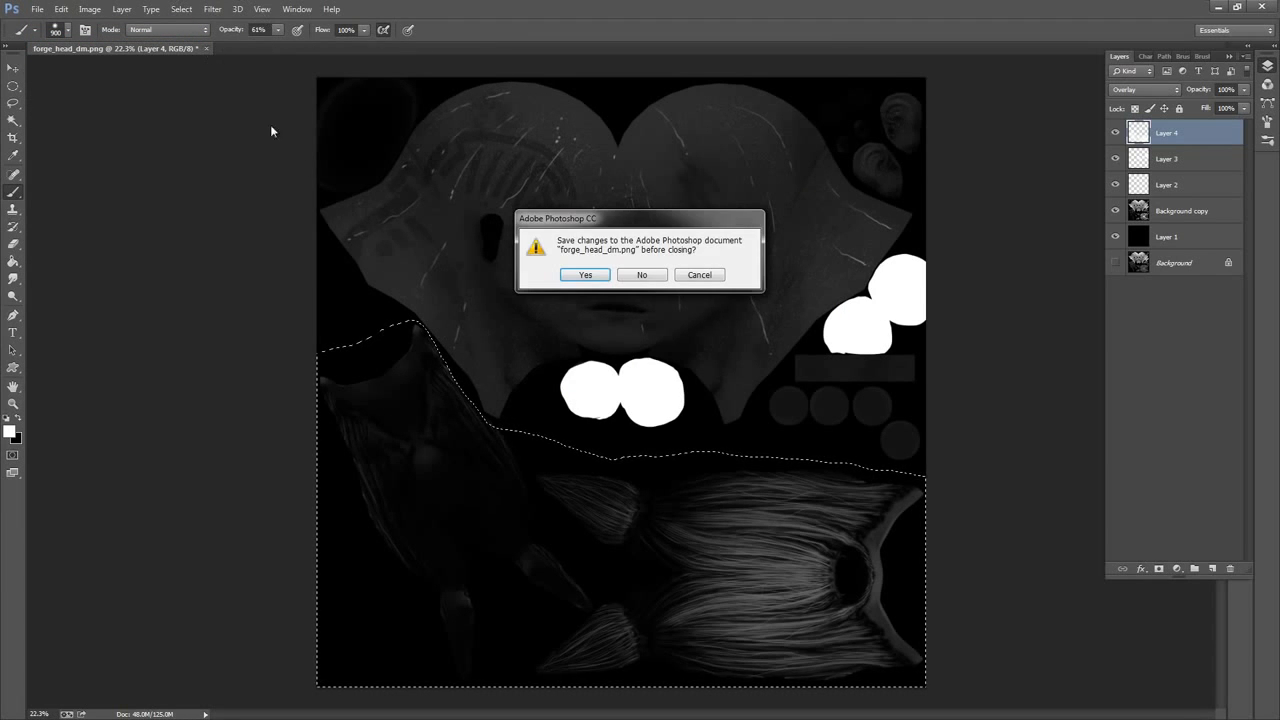
pyautogui.click(642, 275)
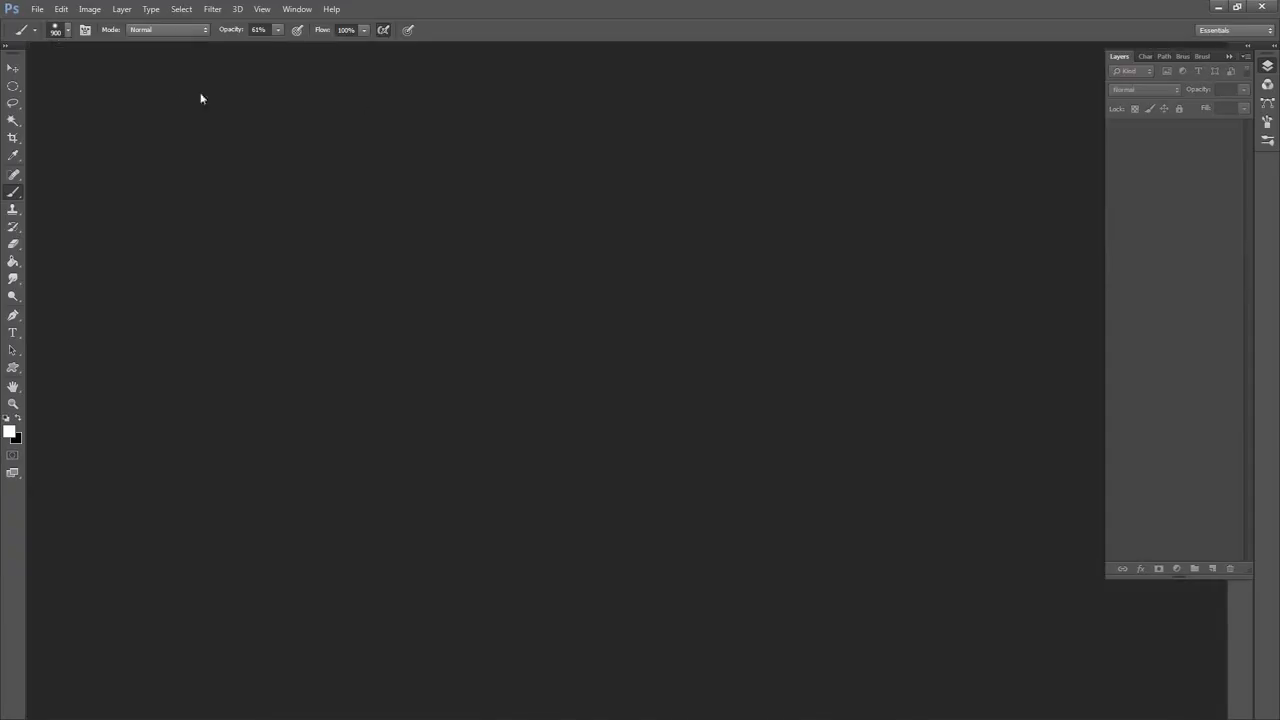
pyautogui.click(37, 9)
pyautogui.moveTo(141, 105)
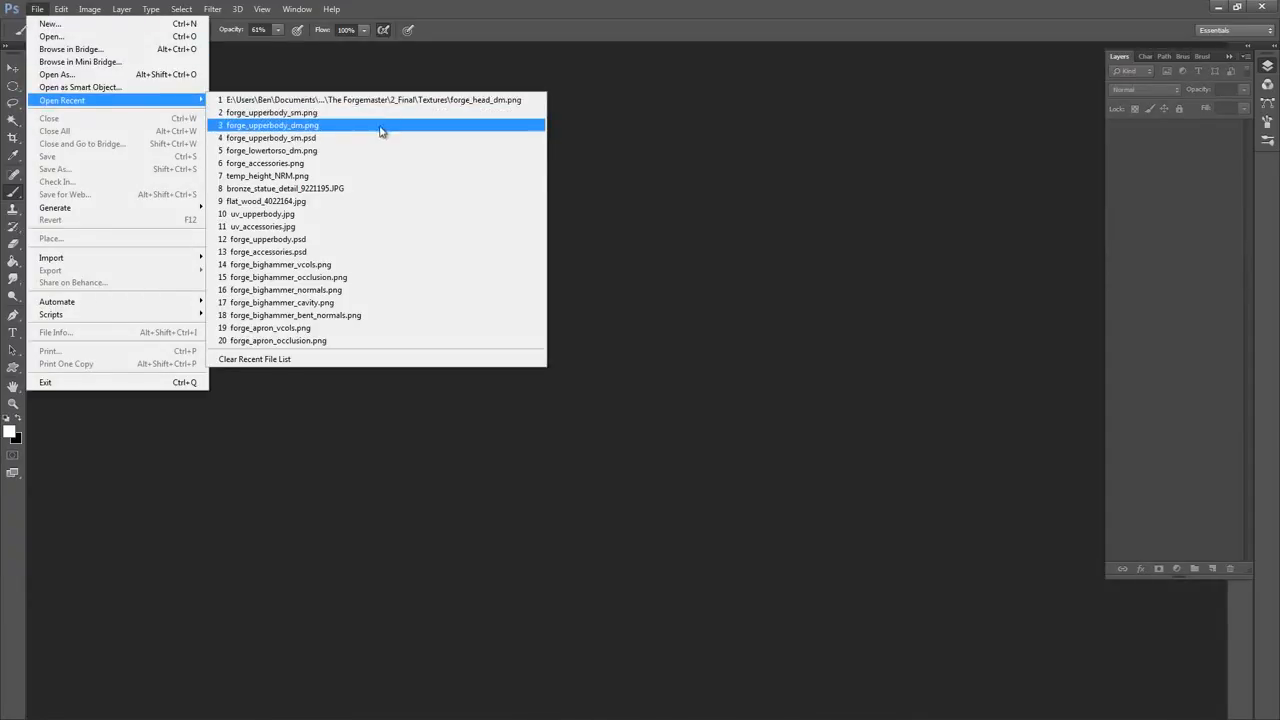
pyautogui.click(406, 105)
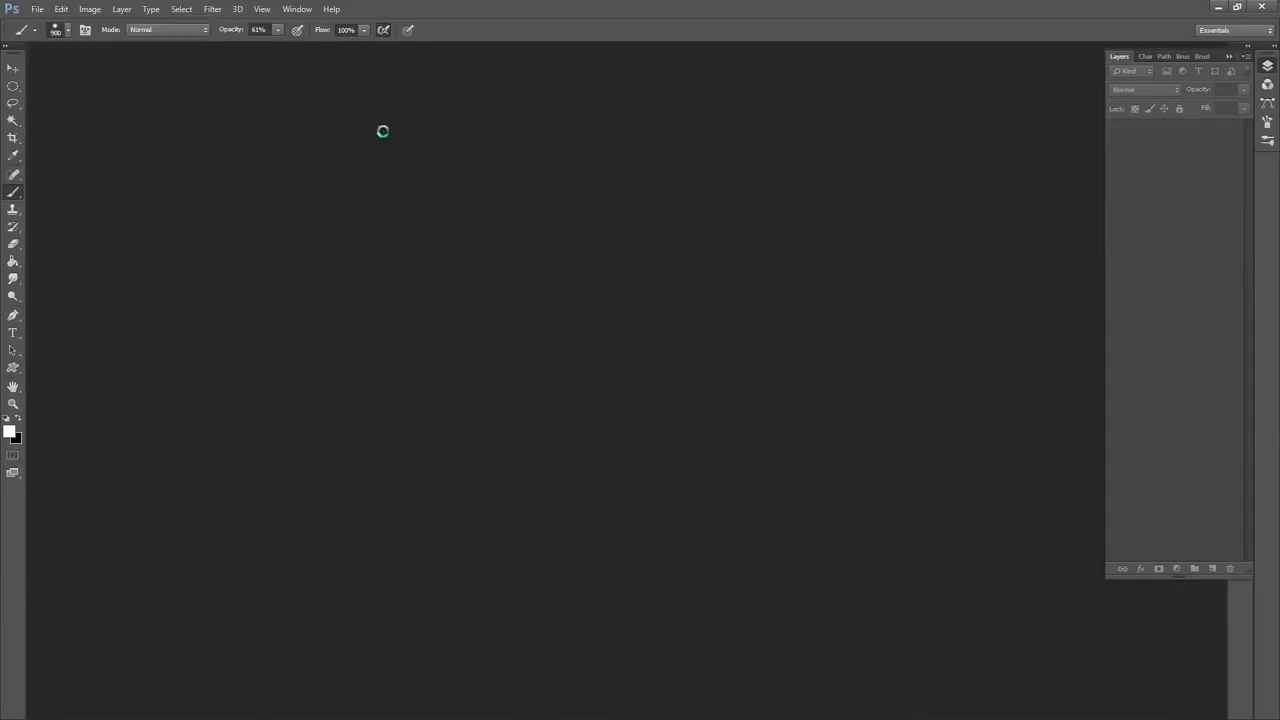
# Open forge_head_sm.png from the Textures folder alongside the diffuse texture
pyautogui.click(37, 9)
pyautogui.click(78, 49)
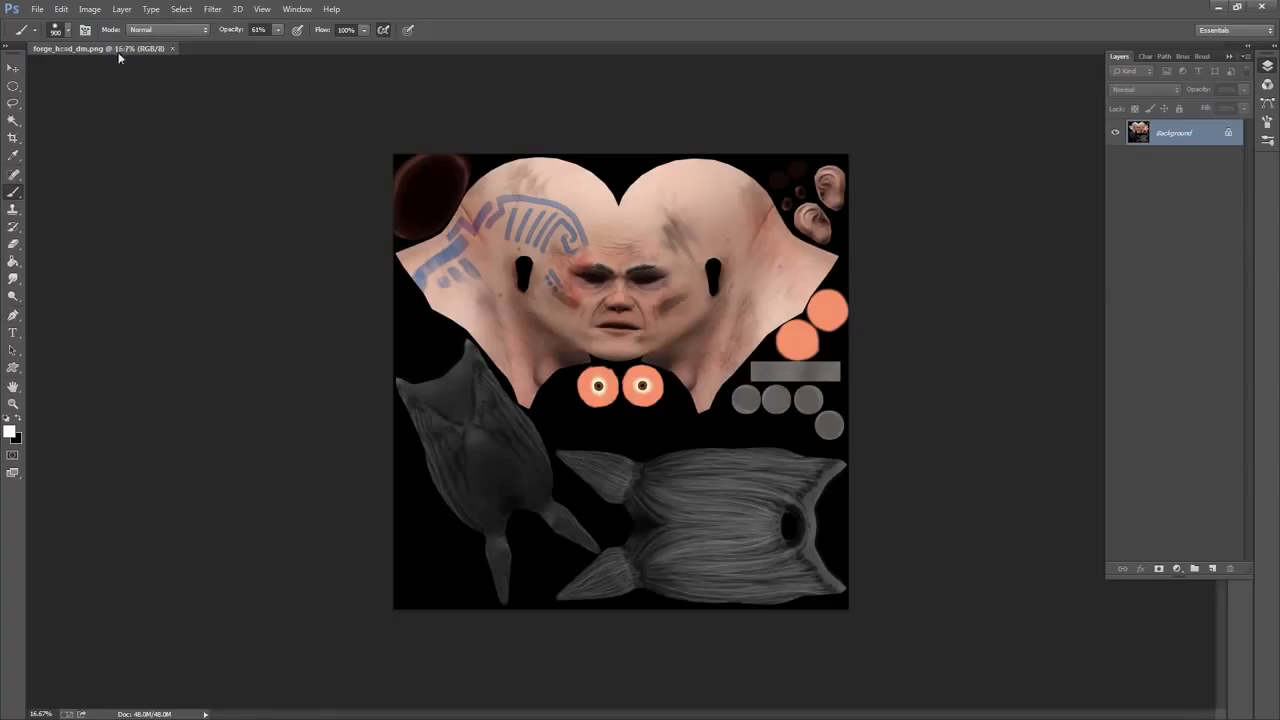
pyautogui.click(37, 9)
pyautogui.click(60, 35)
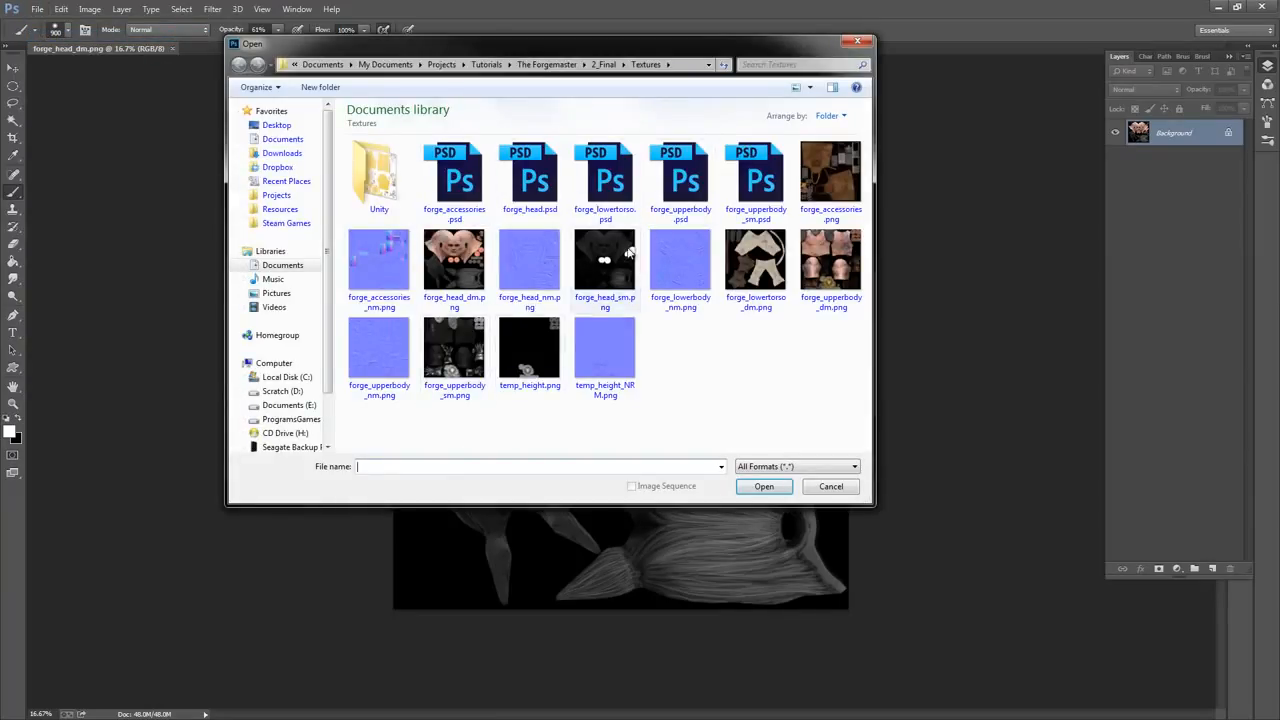
pyautogui.click(628, 254)
pyautogui.click(764, 486)
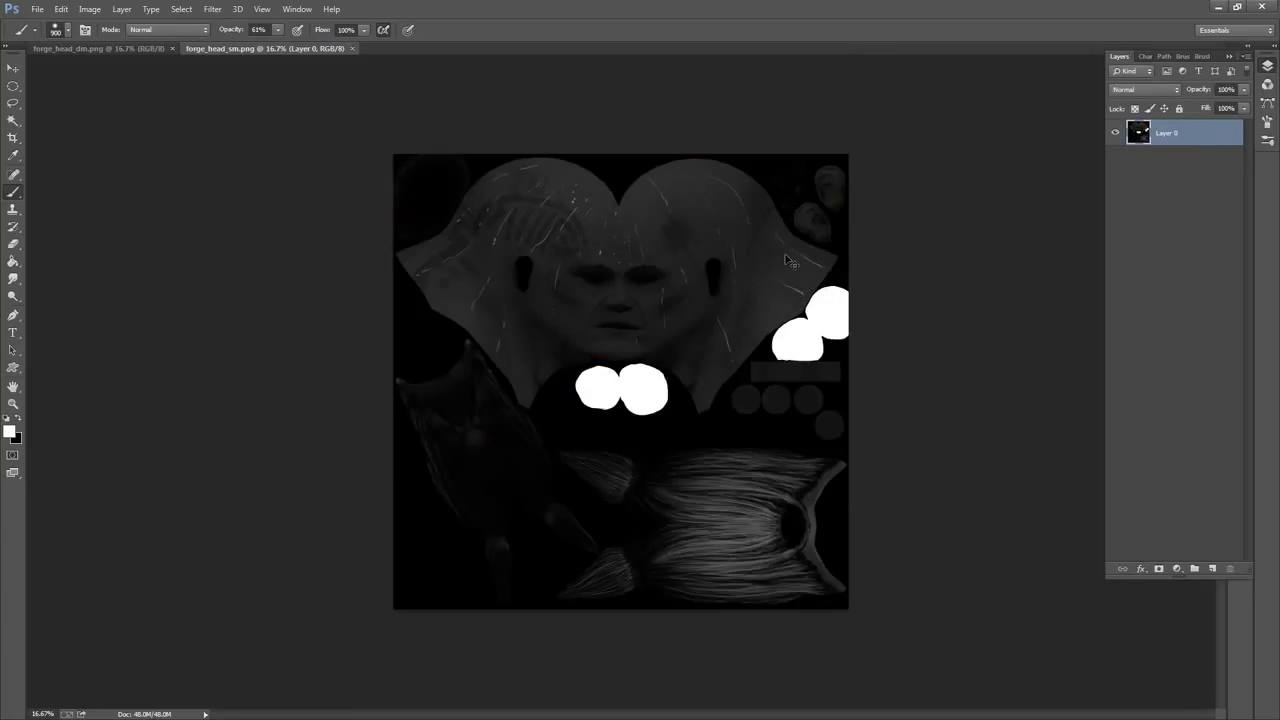
# Copy the whole specular map into a new alpha channel of forge_head_dm.png and return to the RGB composite view
pyautogui.hotkey('ctrl', 'a')
pyautogui.click(100, 48)
pyautogui.click(1141, 56)
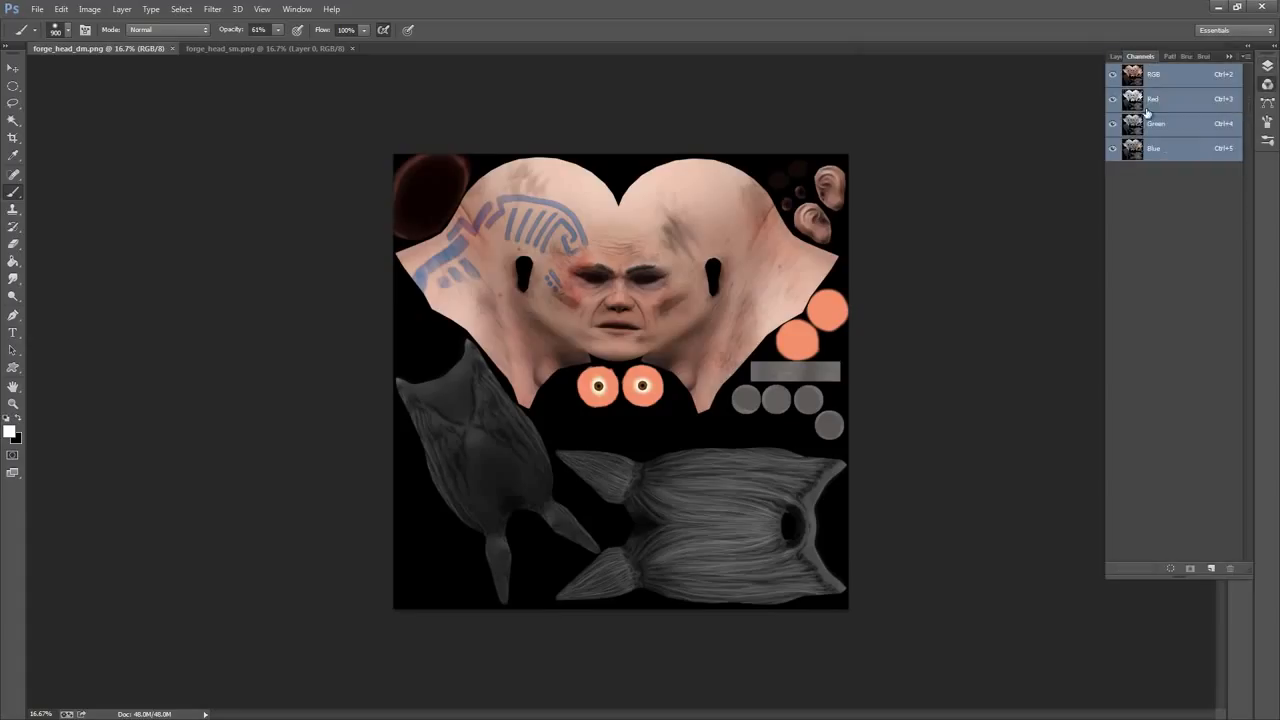
pyautogui.click(1210, 568)
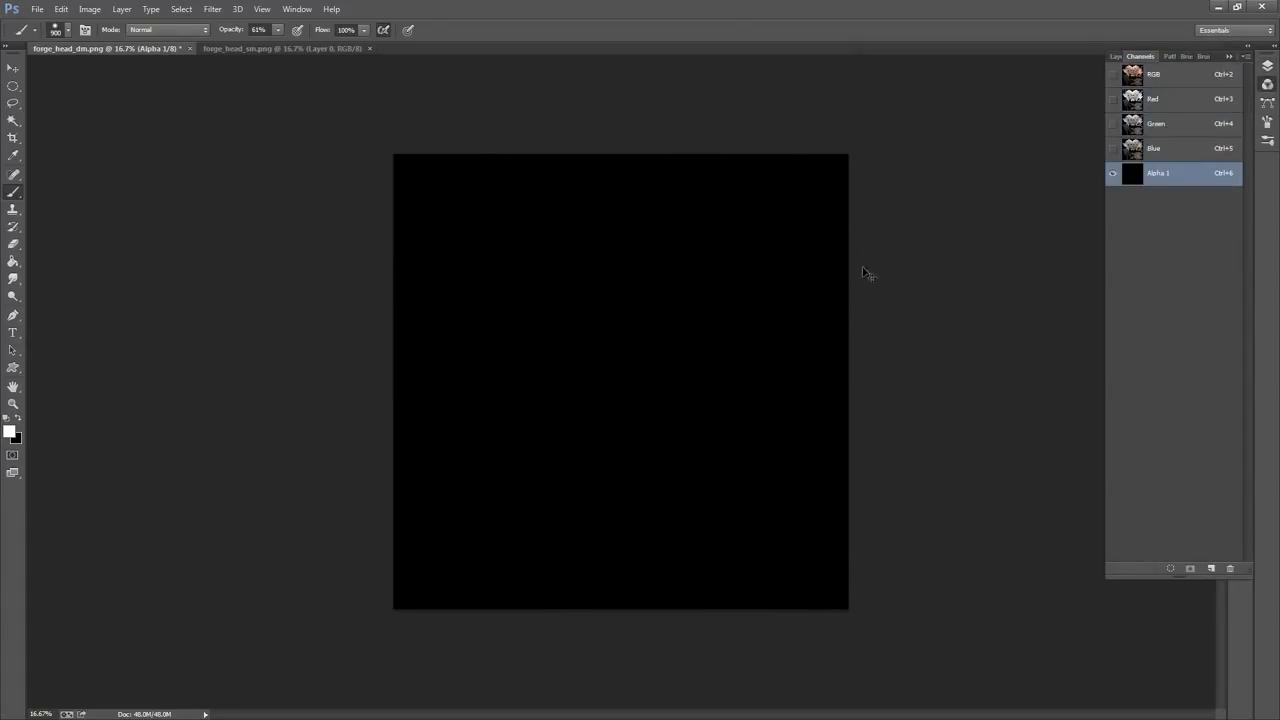
pyautogui.hotkey('ctrl', 'v')
pyautogui.click(1172, 77)
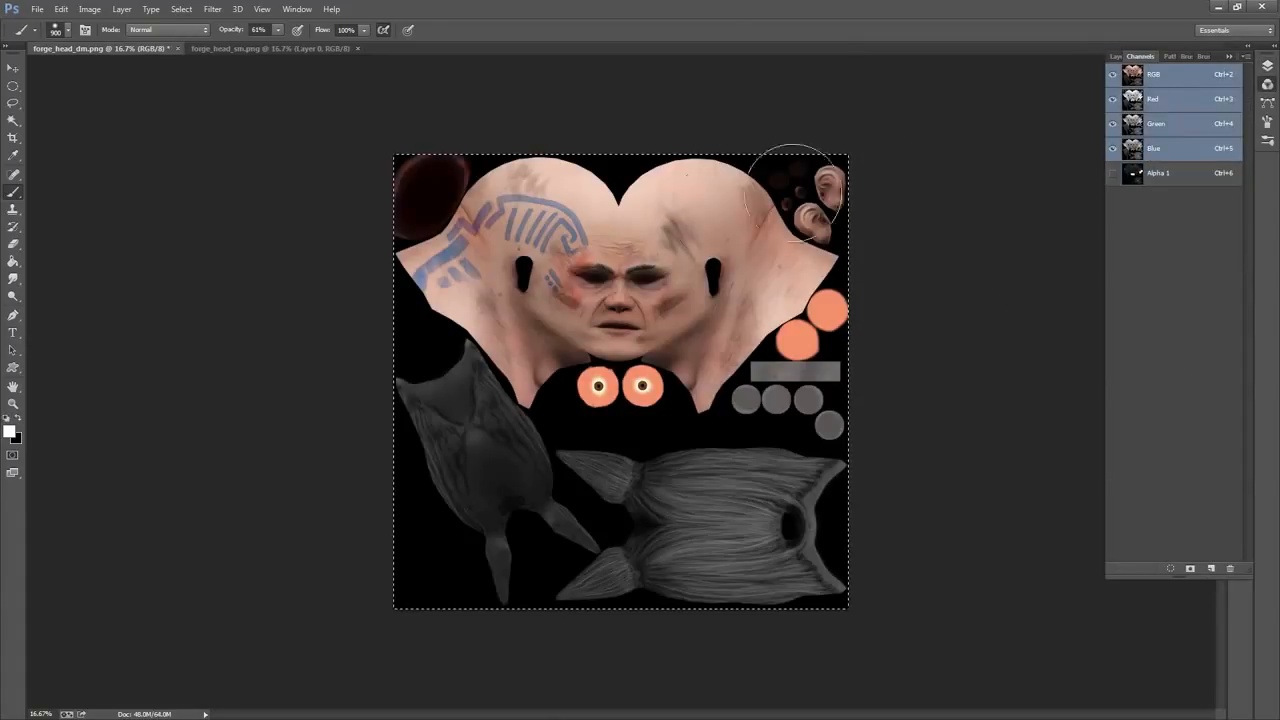
# Save the texture as forge_head_dm.png in the Unity subfolder in SuperPNG format, with Alpha 1 as its alpha channel
pyautogui.click(37, 9)
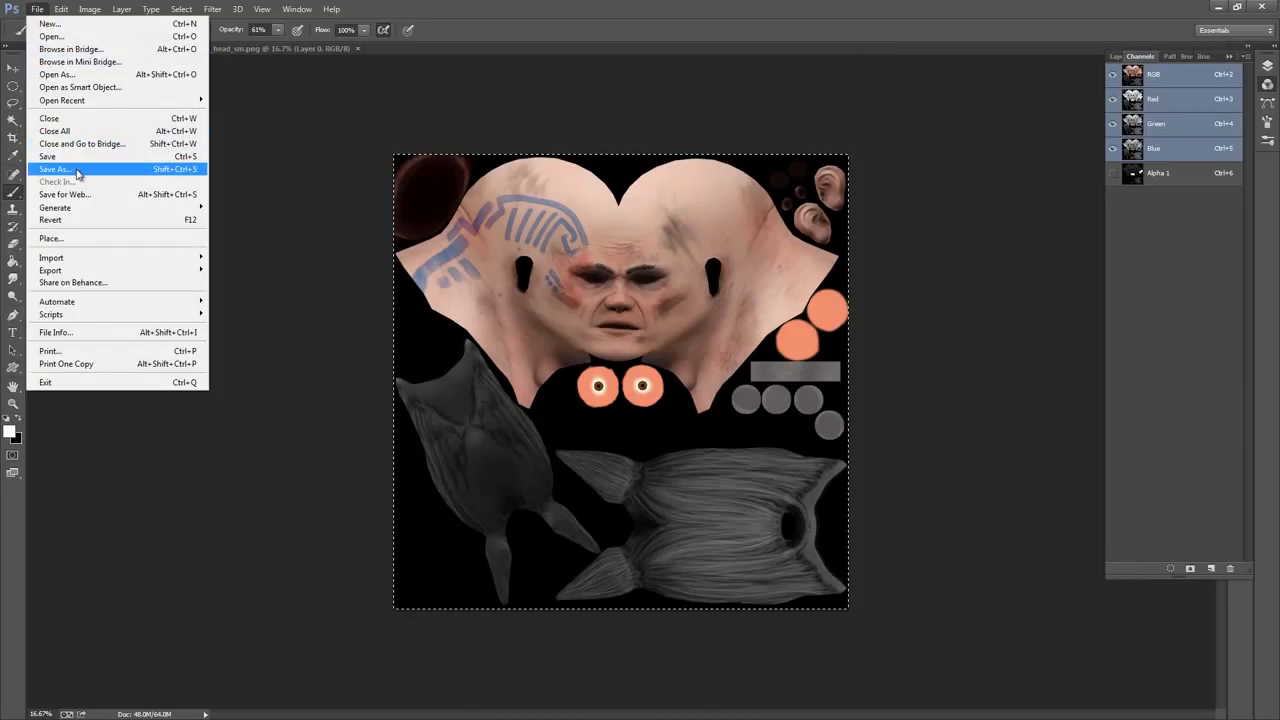
pyautogui.click(77, 169)
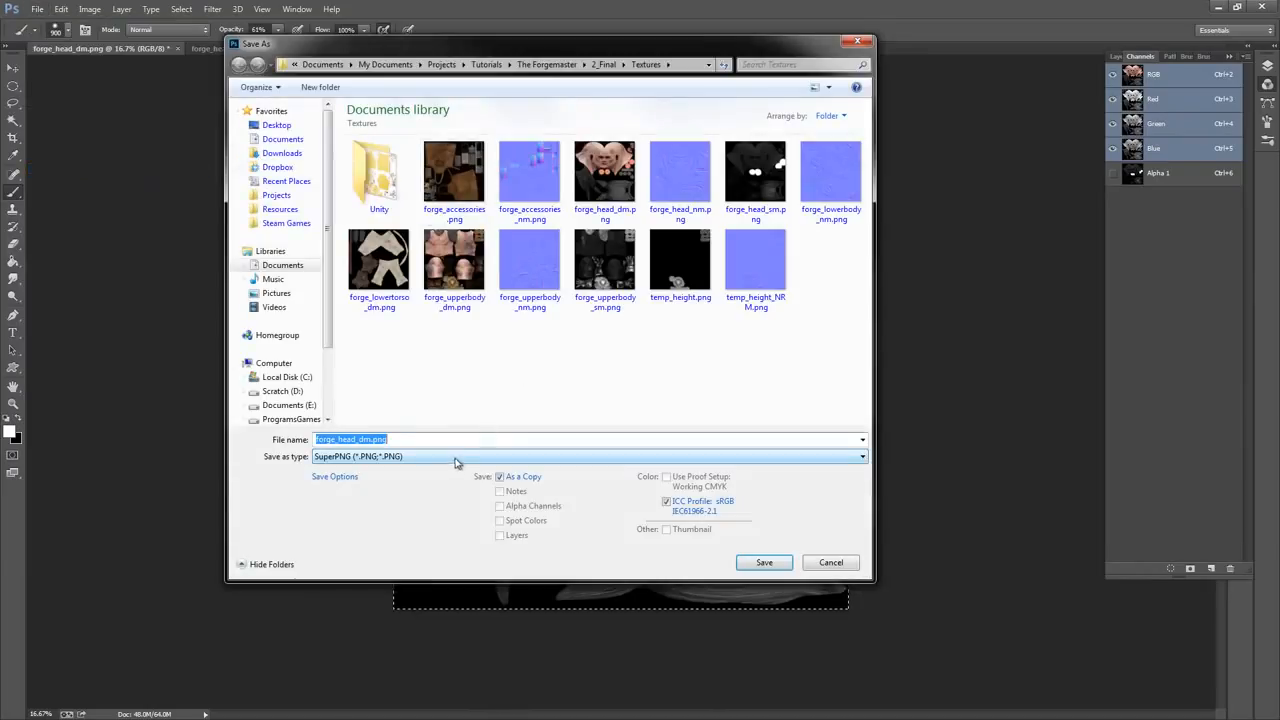
pyautogui.click(458, 458)
pyautogui.click(436, 457)
pyautogui.doubleClick(388, 176)
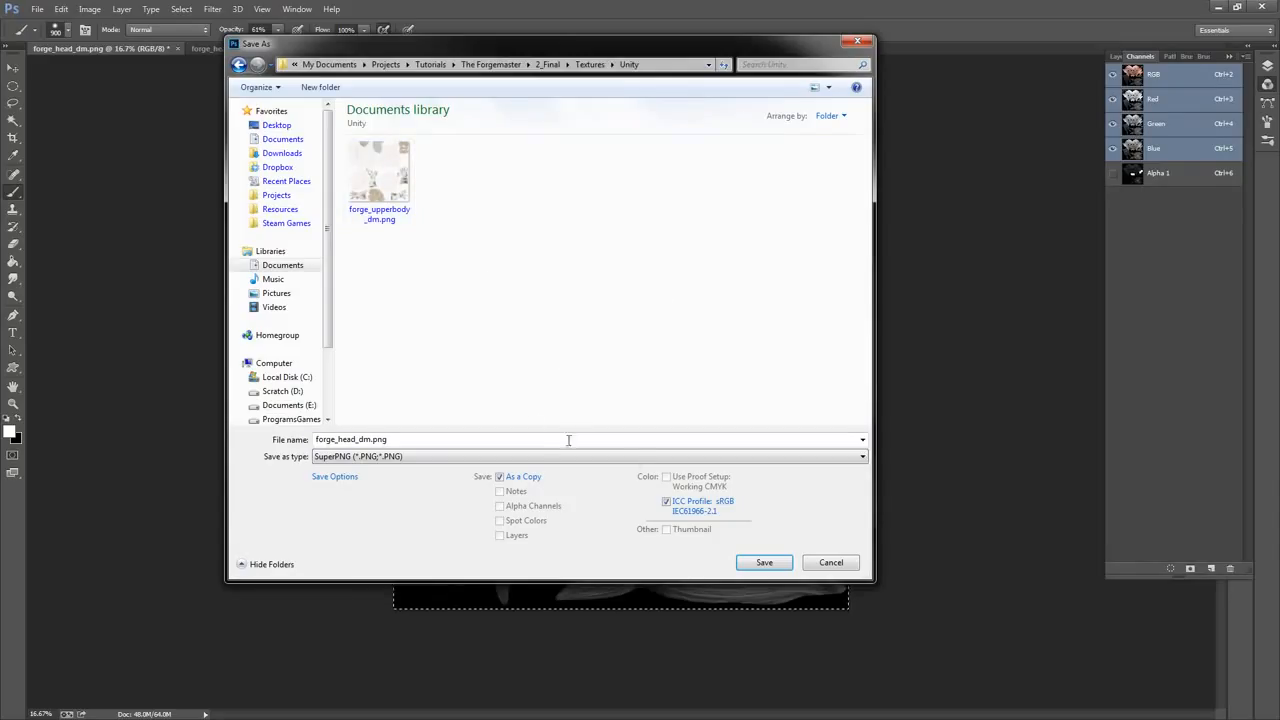
pyautogui.click(764, 562)
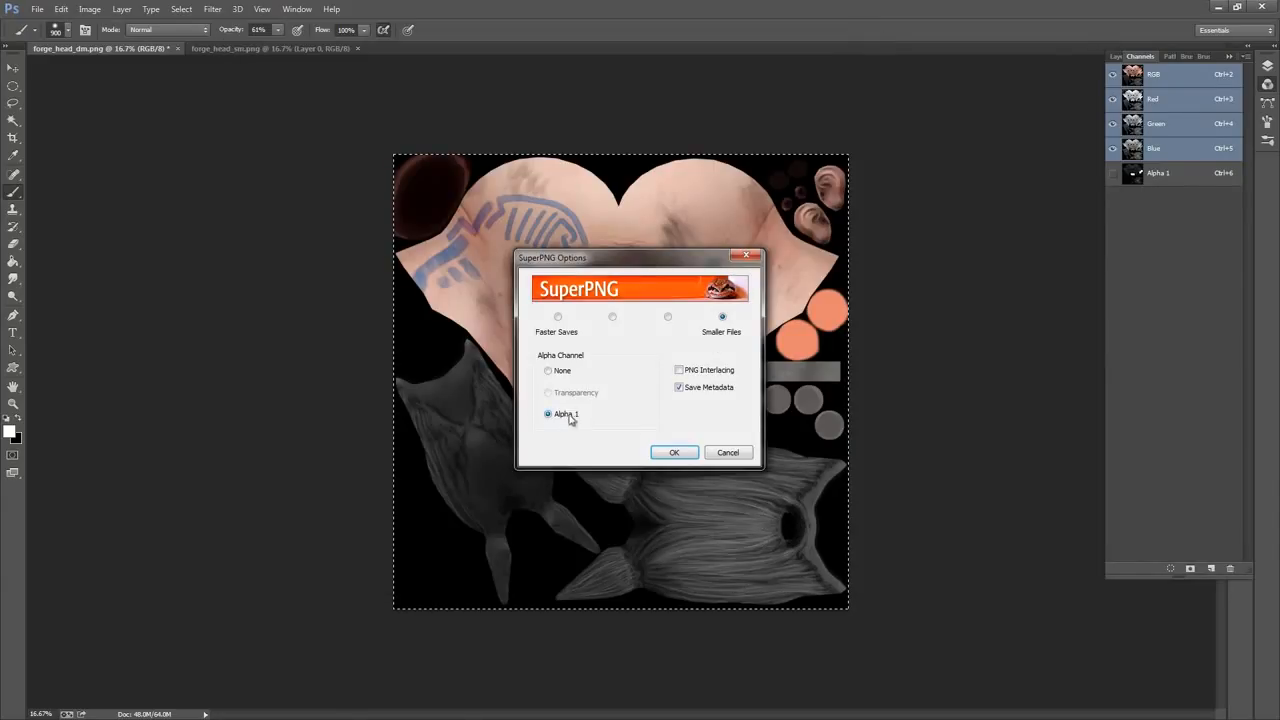
pyautogui.click(674, 452)
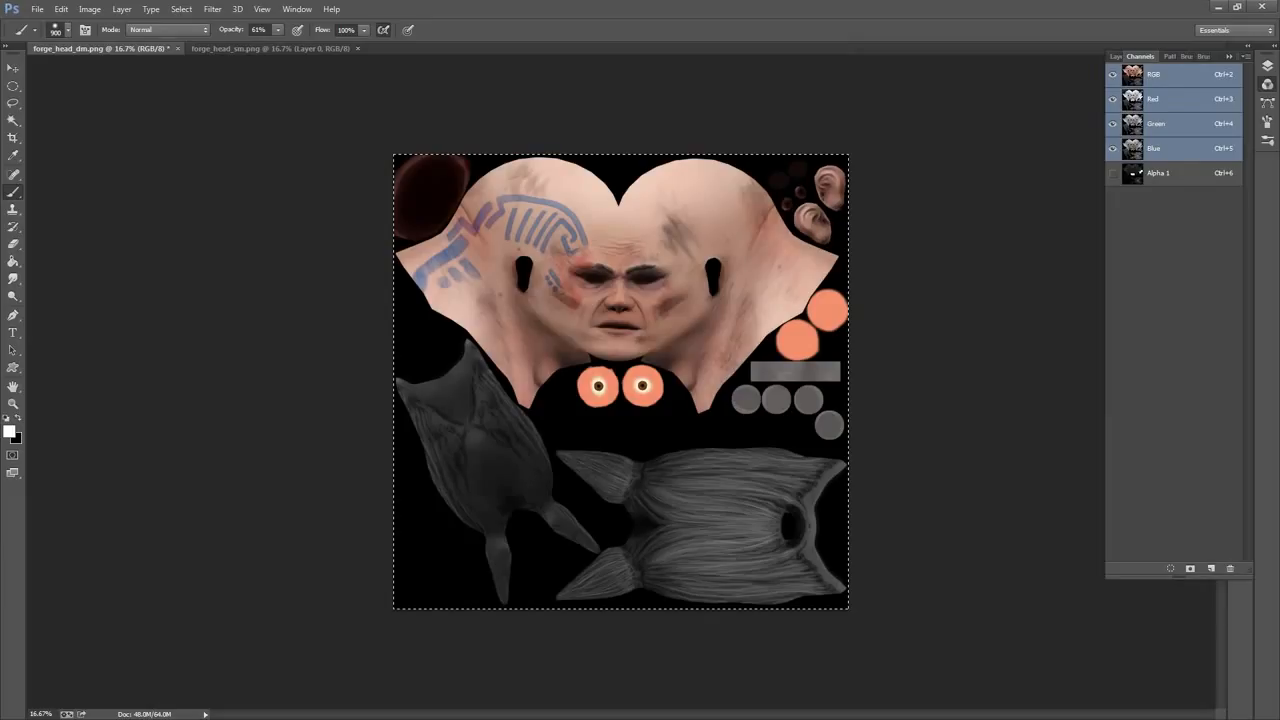
# Close the forge_head_sm.png and forge_head_dm.png documents without saving changes to the diffuse texture
pyautogui.hotkey('ctrl', 'd')
pyautogui.click(225, 48)
pyautogui.click(357, 48)
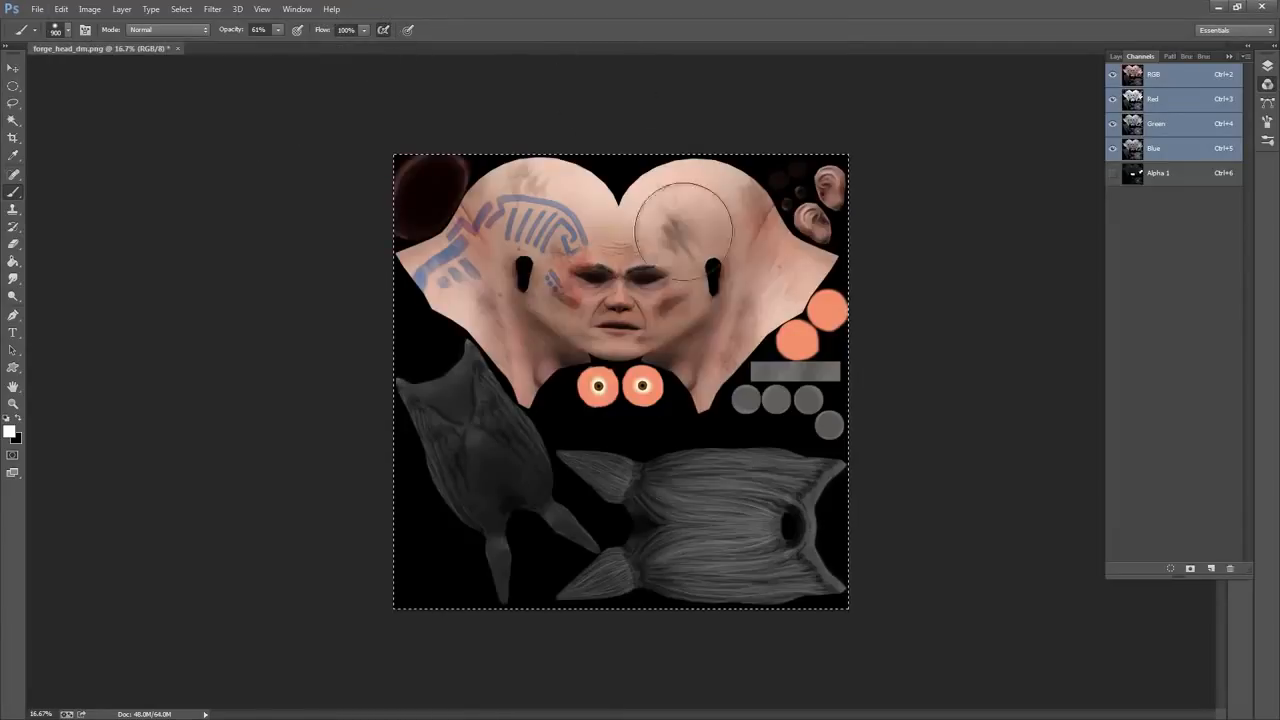
pyautogui.hotkey('ctrl', 'a')
pyautogui.click(177, 48)
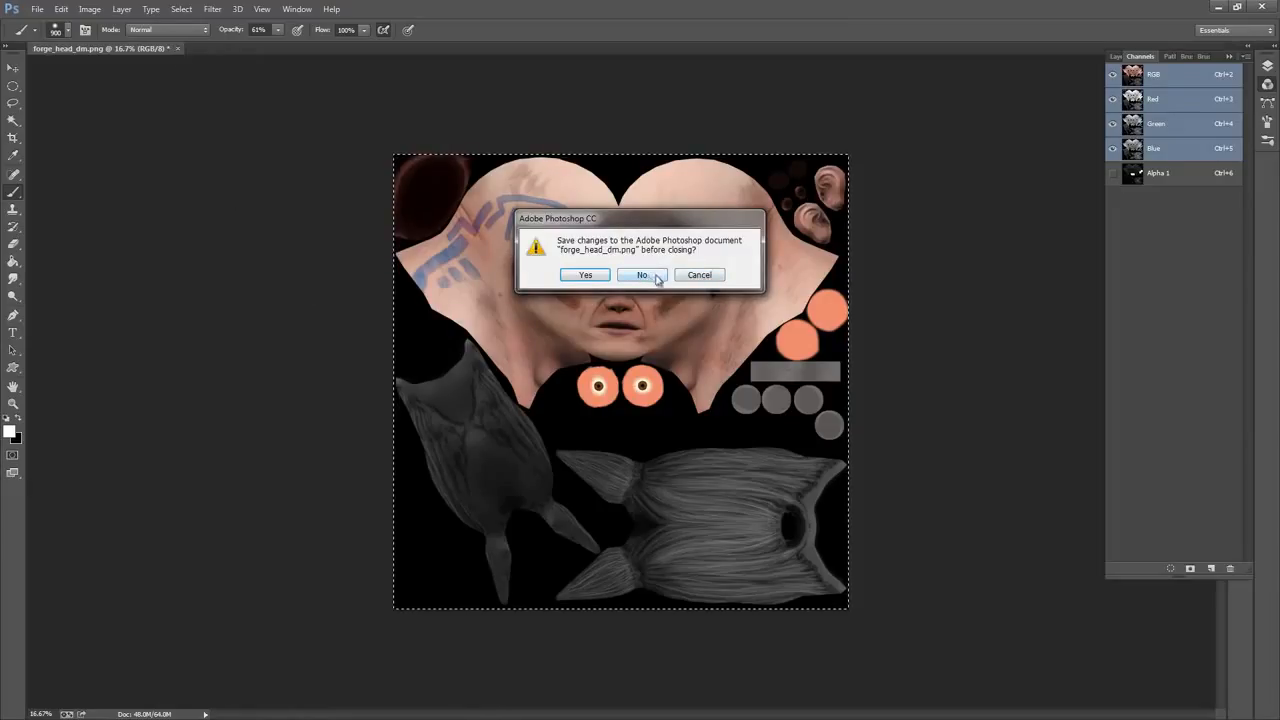
pyautogui.click(643, 276)
# Open forge_accessories.png from the Textures folder
pyautogui.click(38, 9)
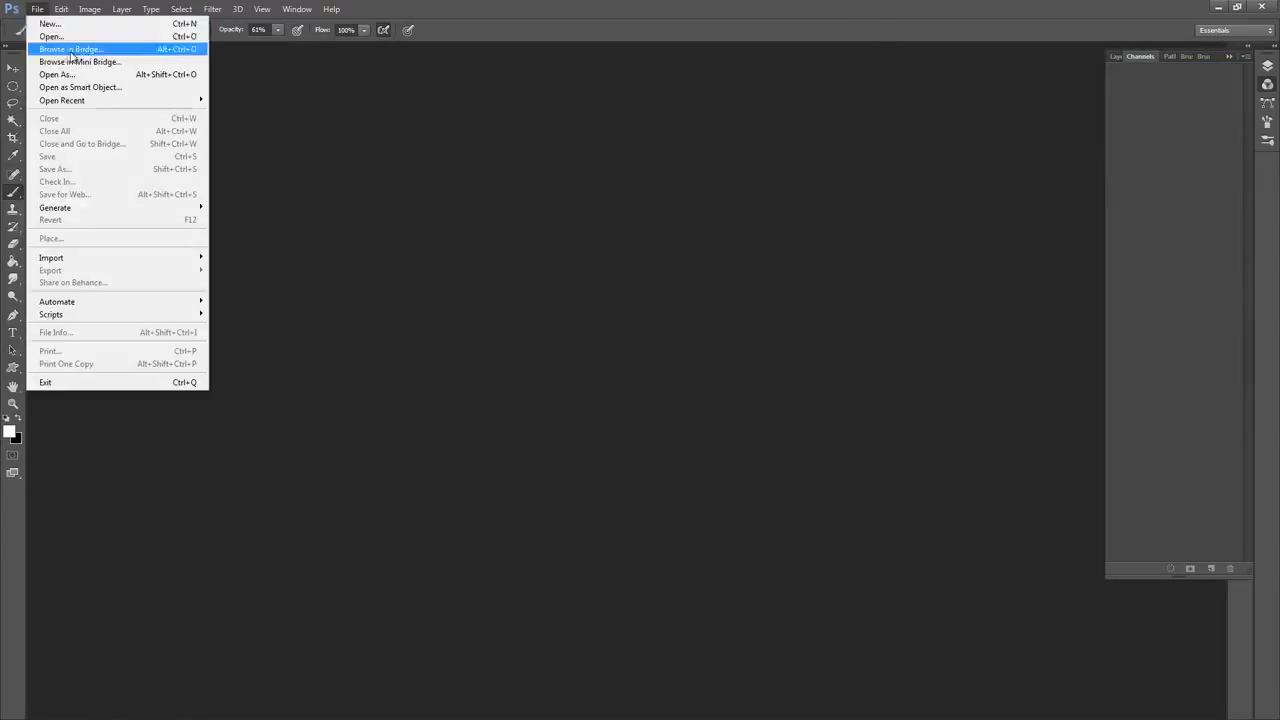
pyautogui.click(50, 38)
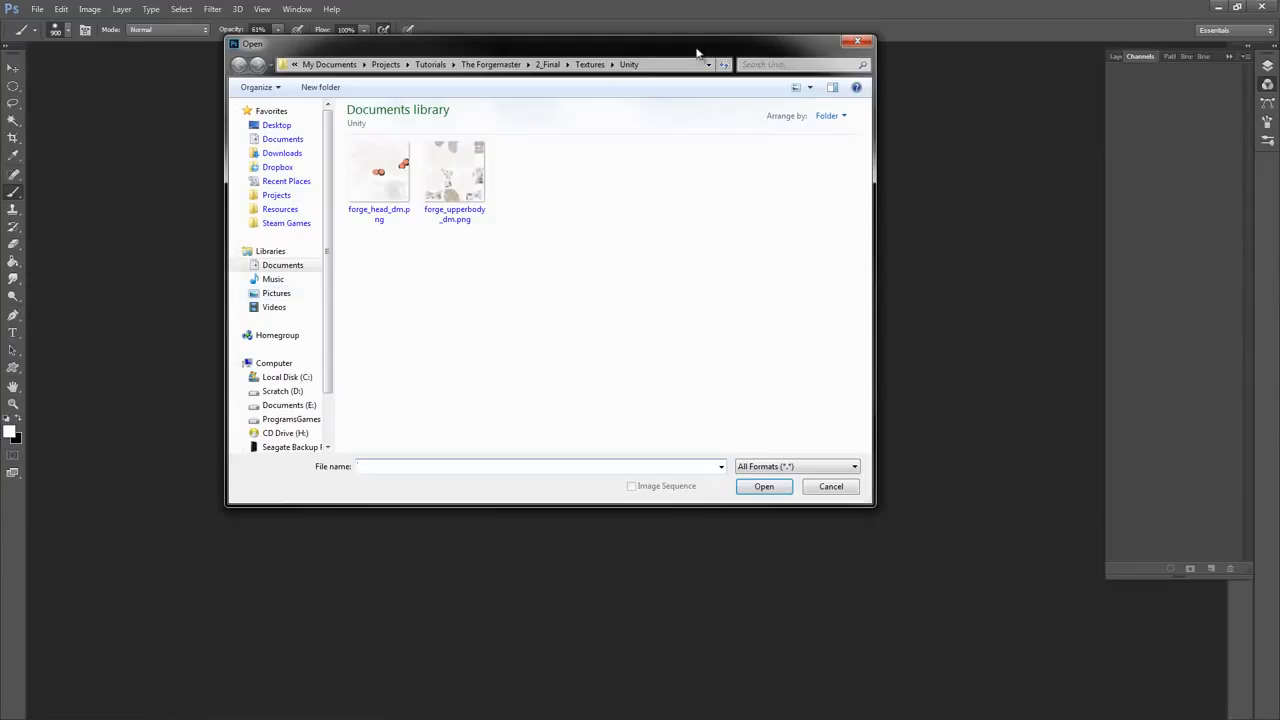
pyautogui.moveTo(697, 52); pyautogui.dragTo(712, 82)
pyautogui.click(612, 95)
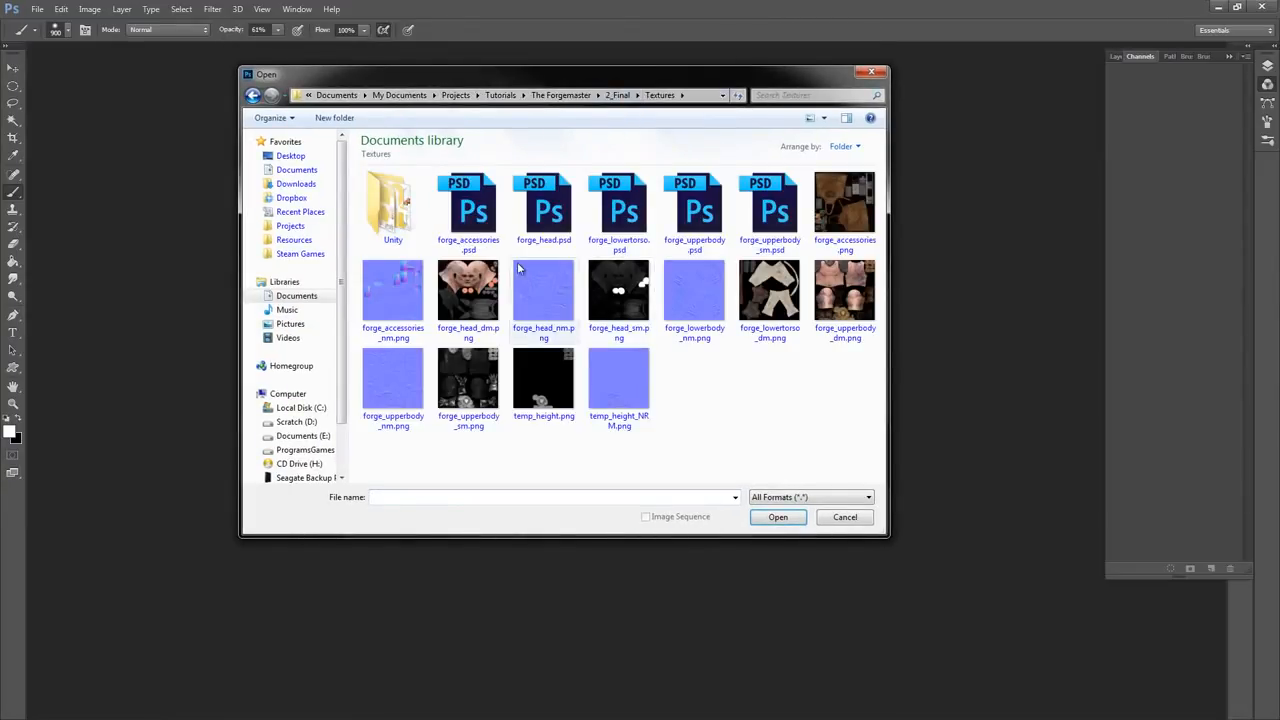
pyautogui.click(845, 205)
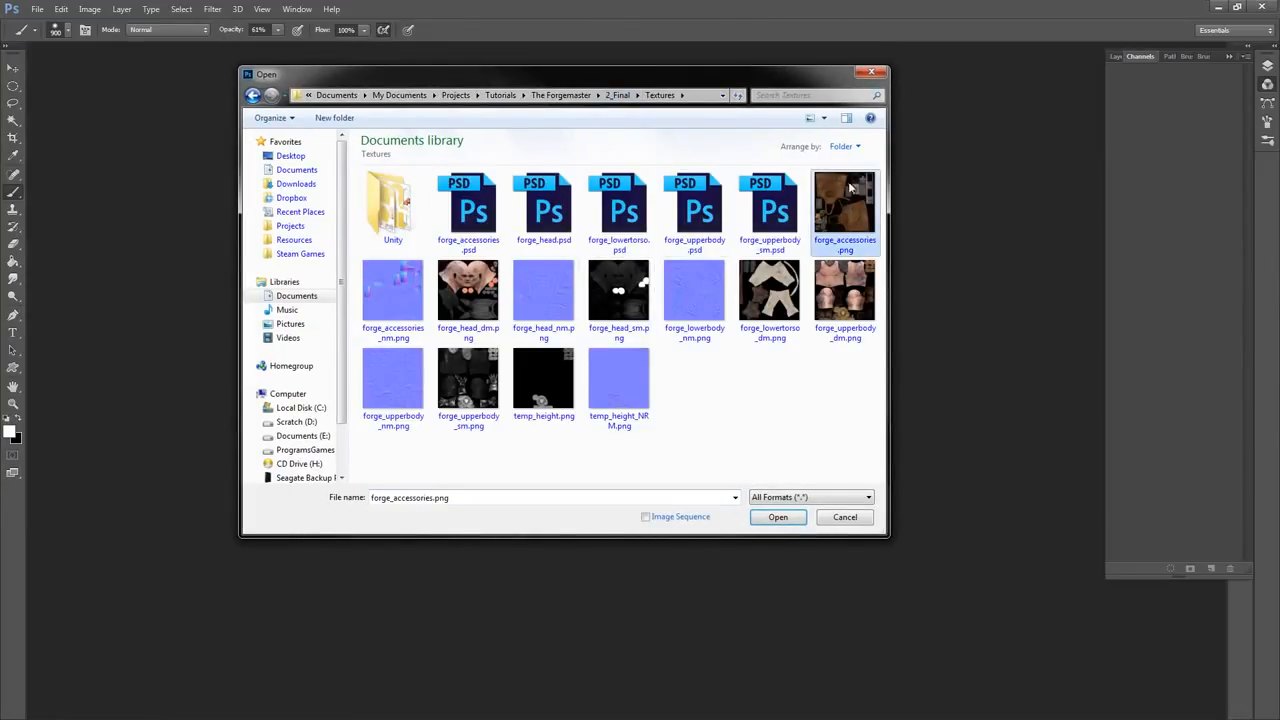
pyautogui.click(777, 517)
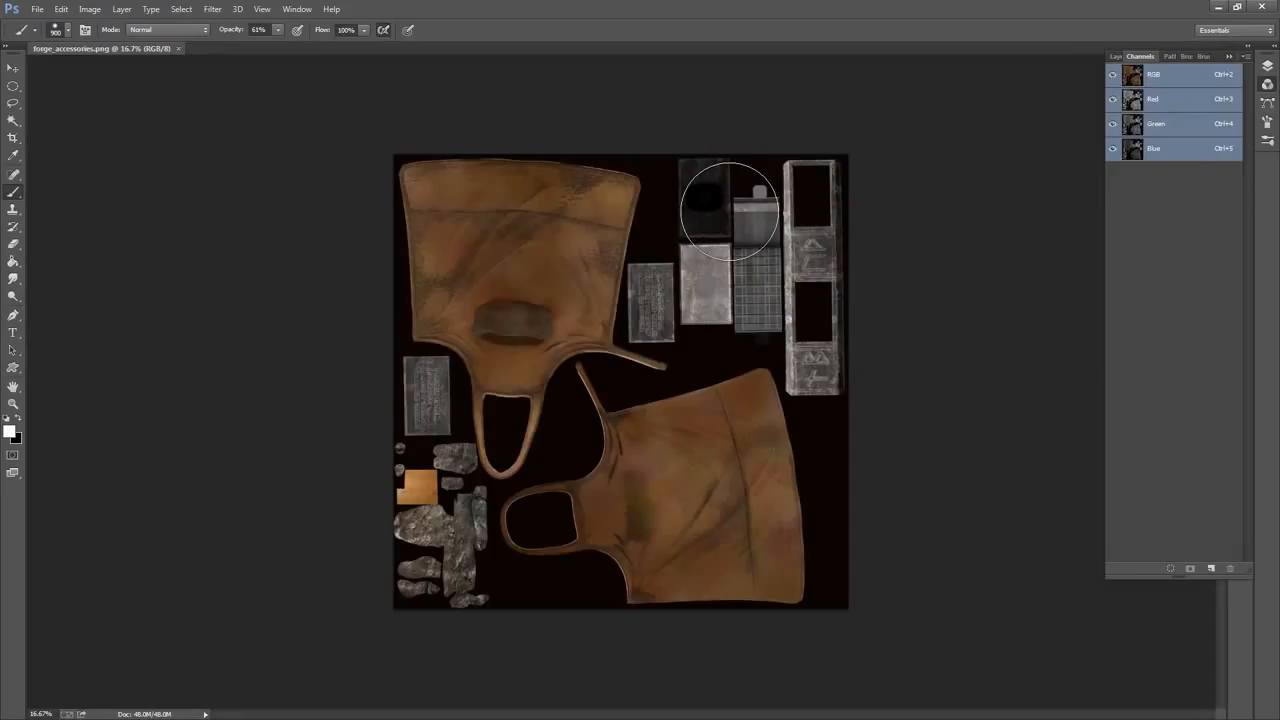
# Duplicate the Background layer of the accessories texture and desaturate the copy
pyautogui.click(1116, 56)
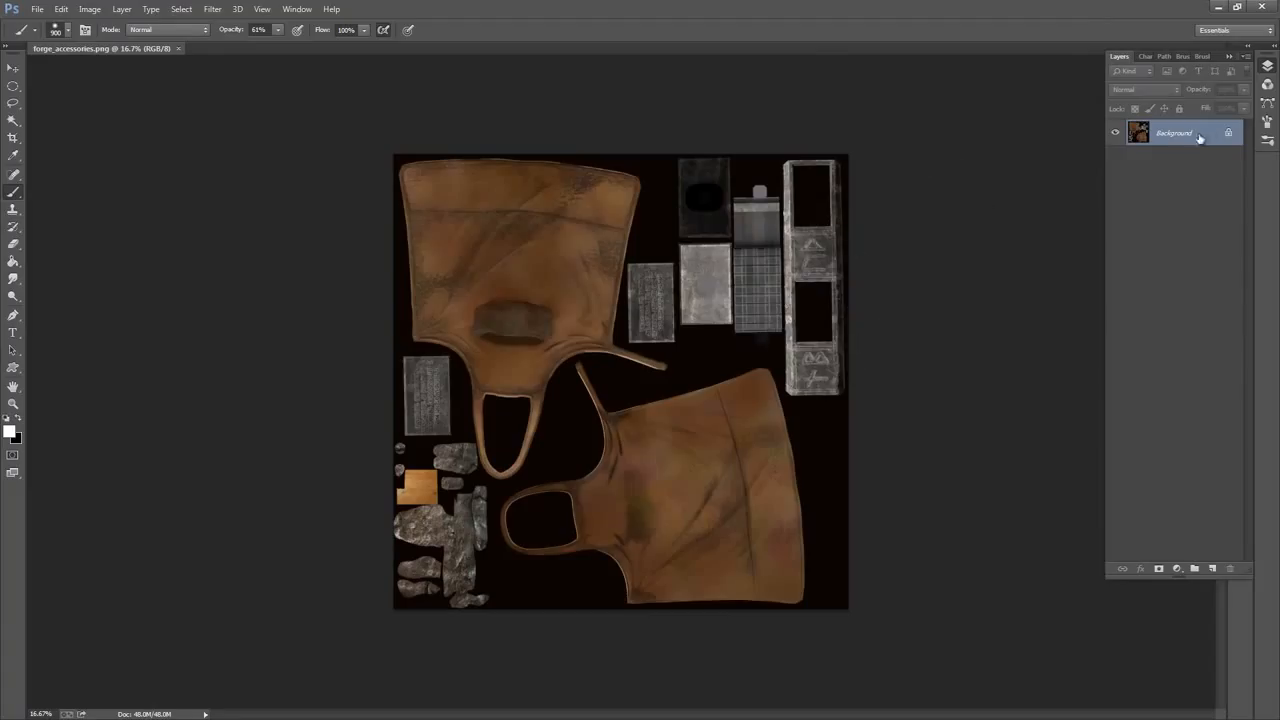
pyautogui.moveTo(1192, 145); pyautogui.dragTo(1212, 568)
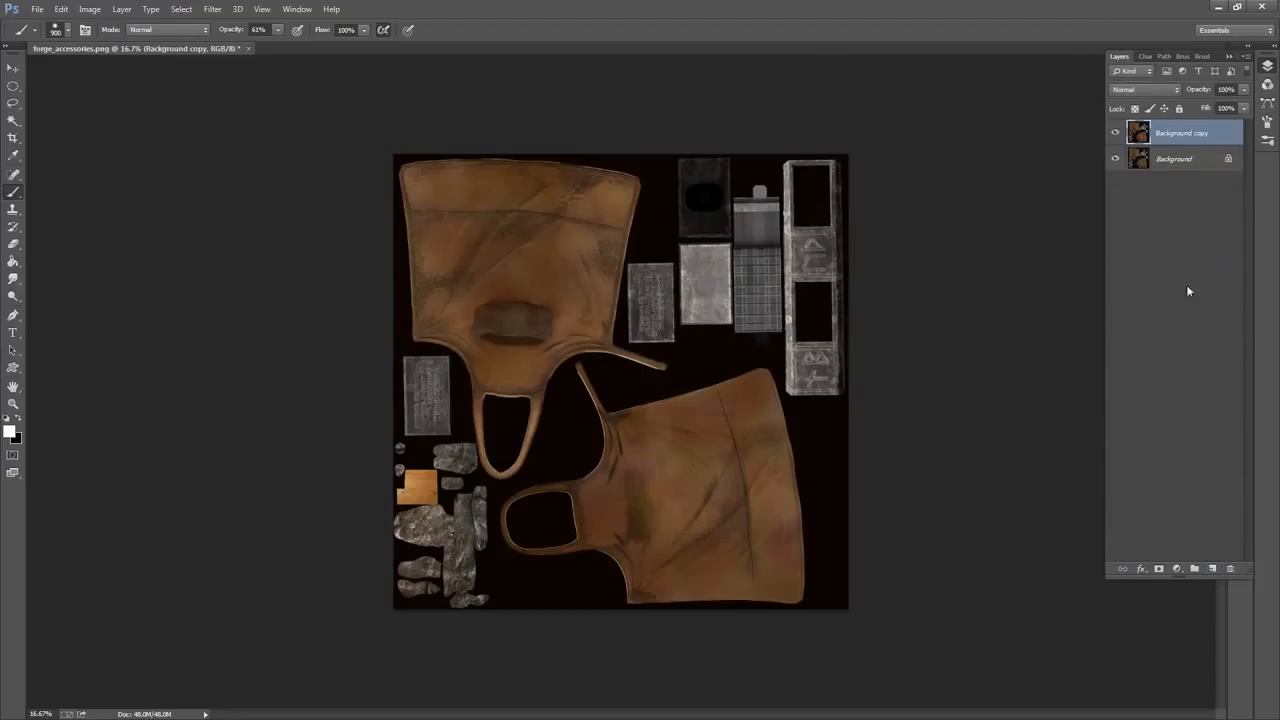
pyautogui.click(89, 9)
pyautogui.moveTo(136, 45)
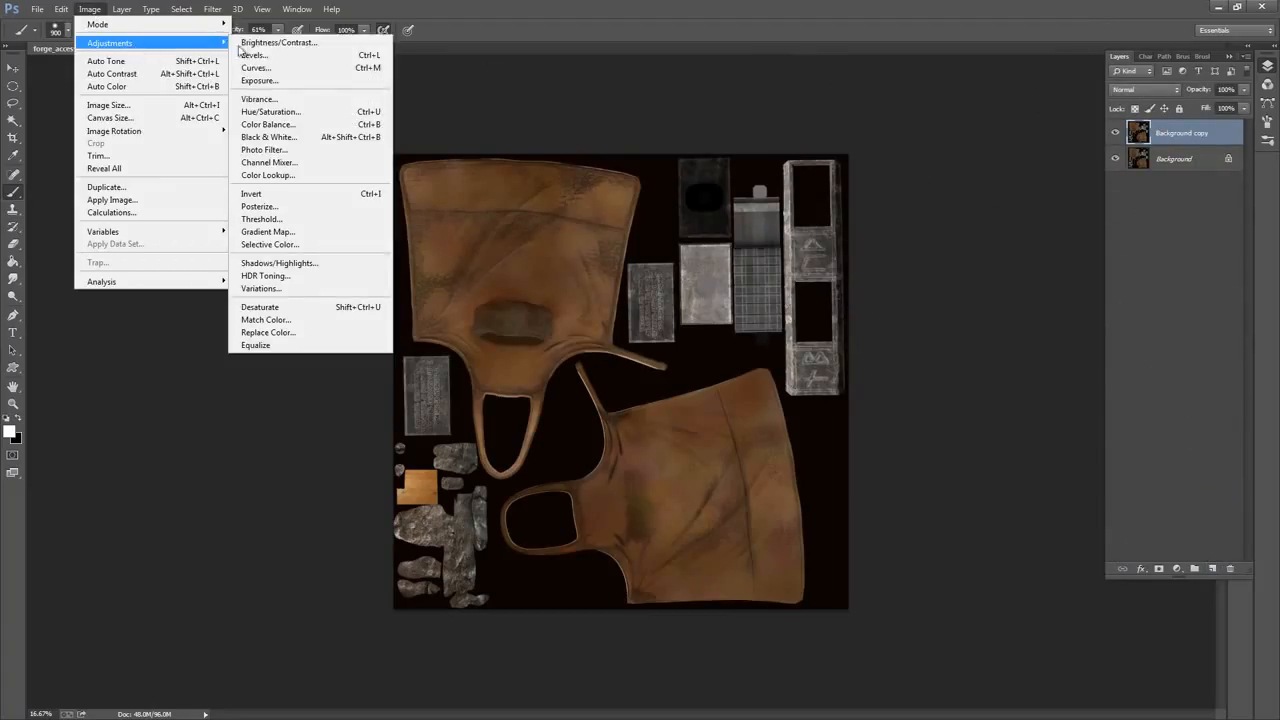
pyautogui.click(262, 307)
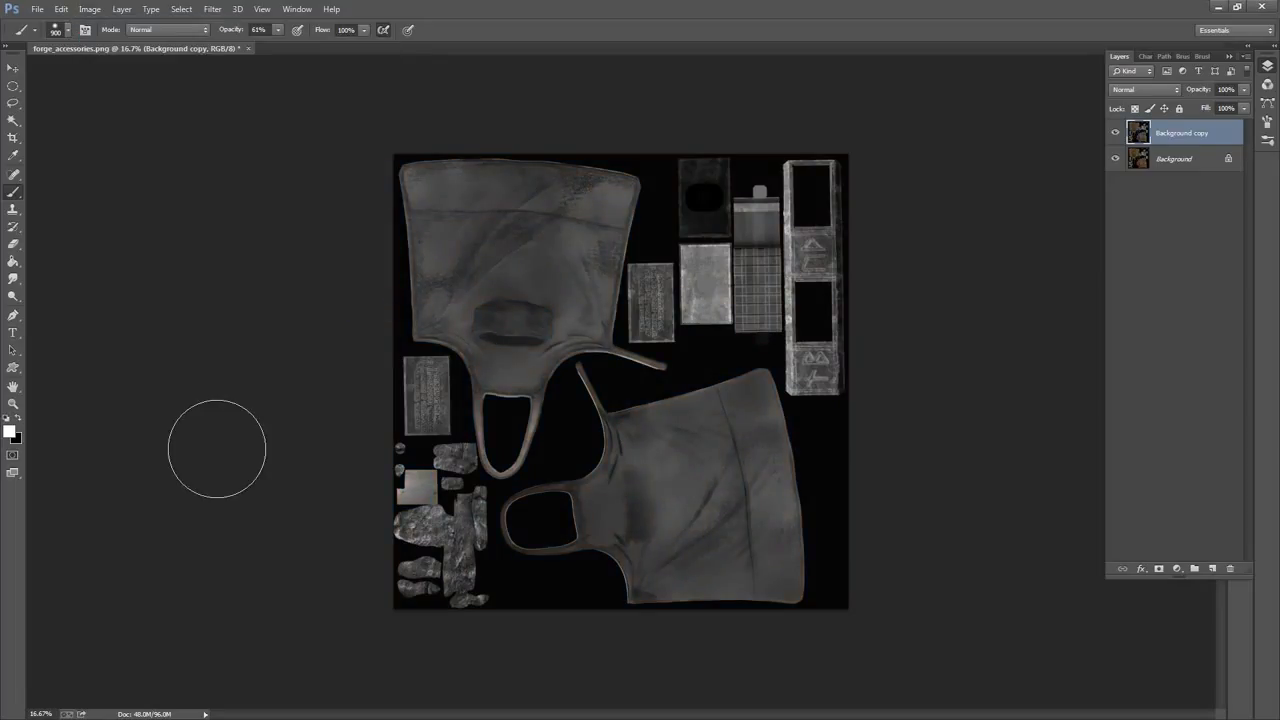
# Apply Levels to the desaturated copy with input levels of 59, 0.77 and 95
pyautogui.click(89, 9)
pyautogui.moveTo(150, 44)
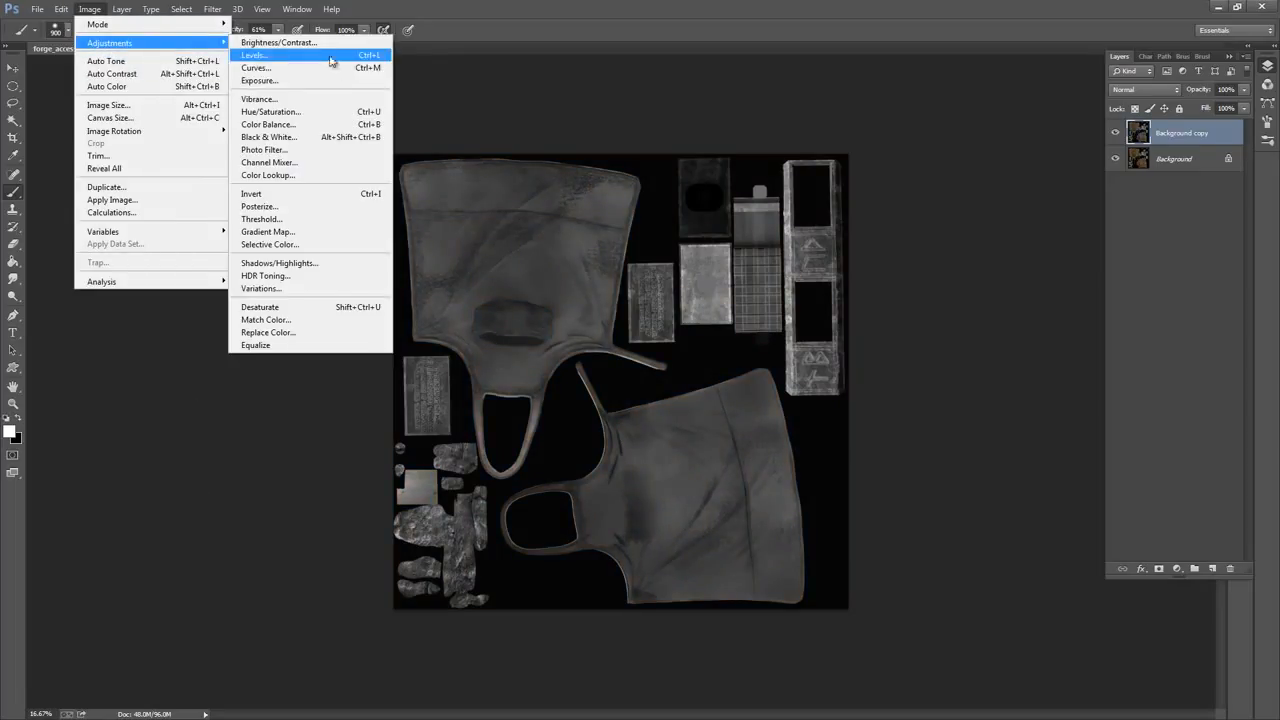
pyautogui.click(306, 56)
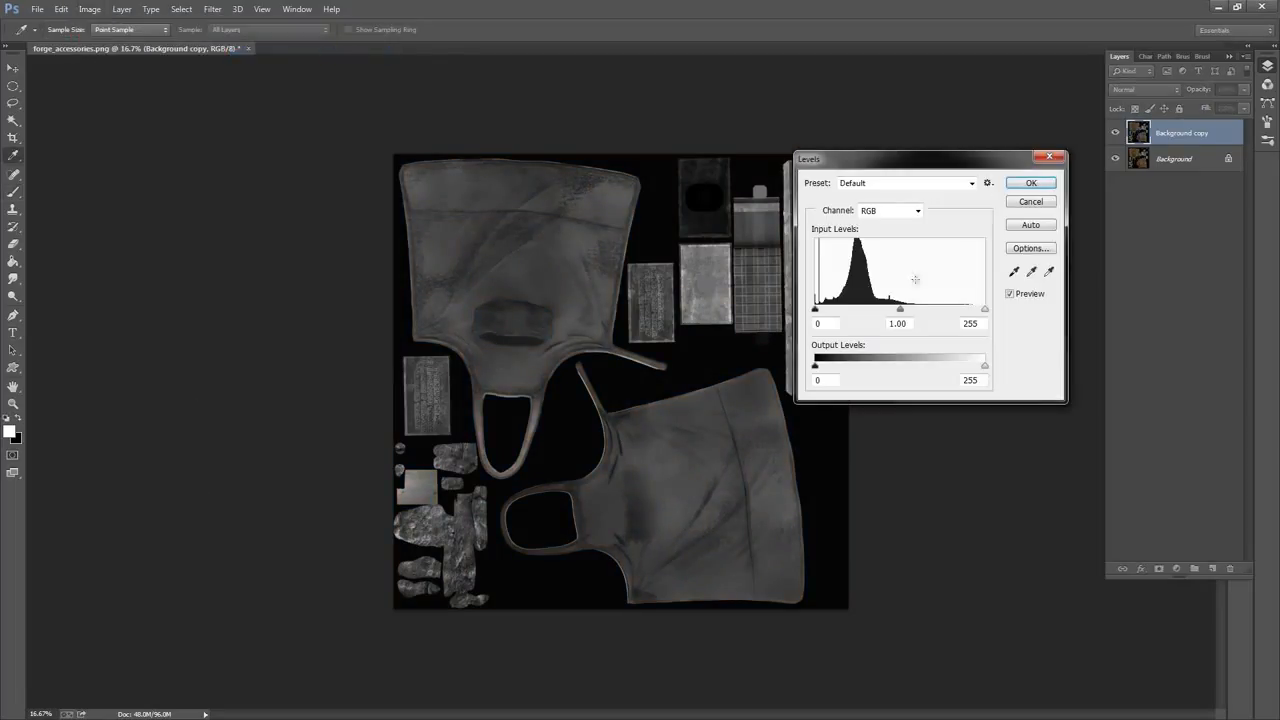
pyautogui.moveTo(900, 310); pyautogui.dragTo(864, 322)
pyautogui.moveTo(984, 309); pyautogui.dragTo(867, 316)
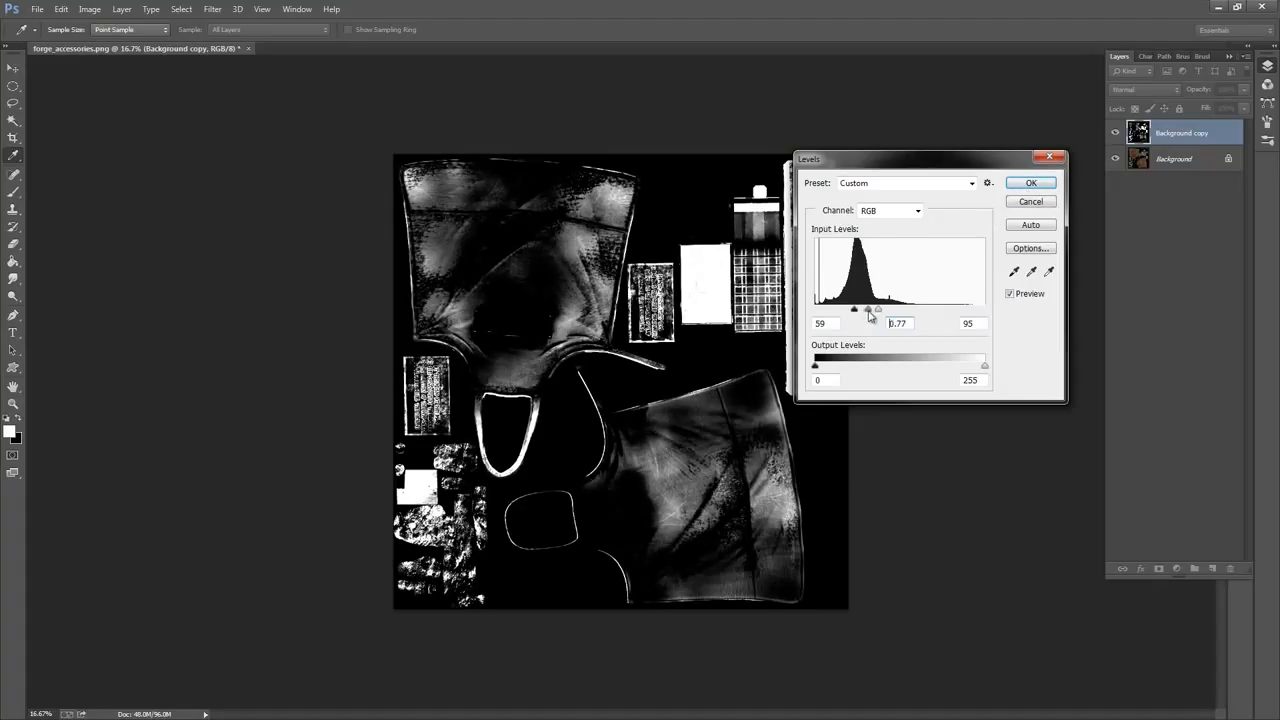
pyautogui.click(1016, 186)
pyautogui.press('b')
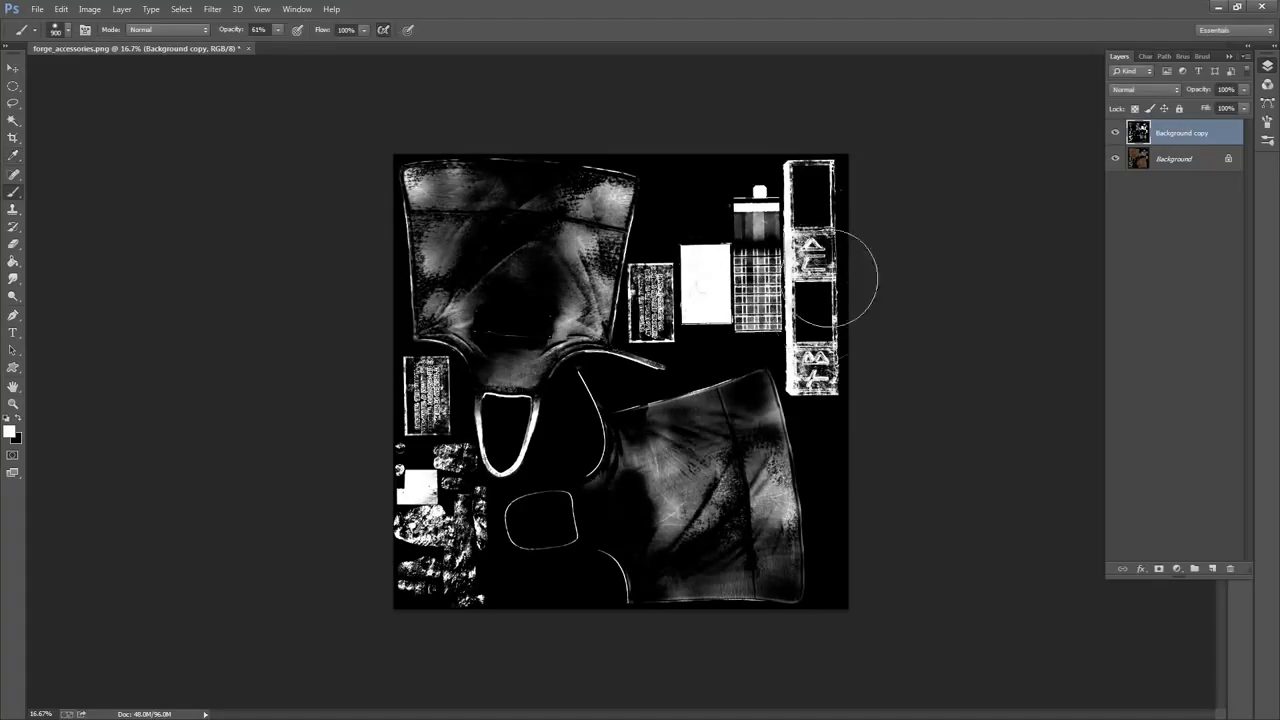
# Examine the high-contrast apron, metal and stone pieces up close across the accessories texture
pyautogui.press('z')
pyautogui.moveTo(829, 276); pyautogui.dragTo(809, 443)
pyautogui.keyDown('alt'); pyautogui.click(809, 440); pyautogui.keyUp('alt')
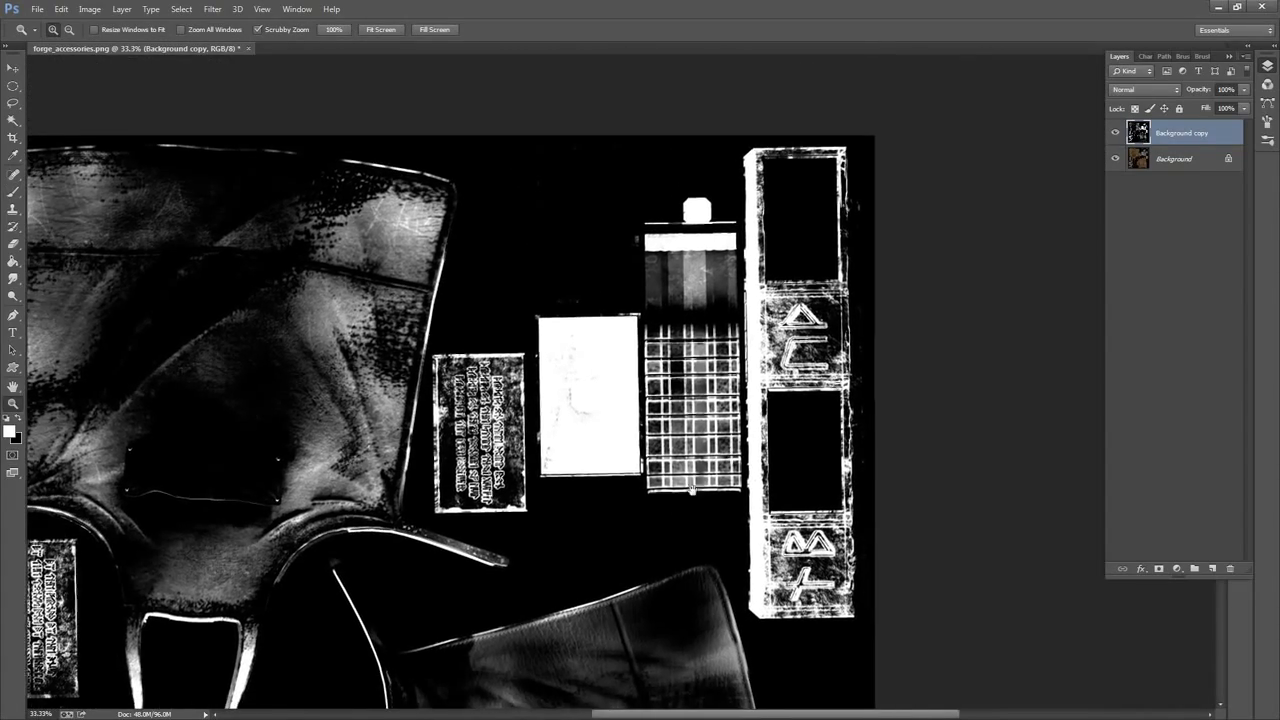
pyautogui.moveTo(691, 487); pyautogui.dragTo(762, 401)
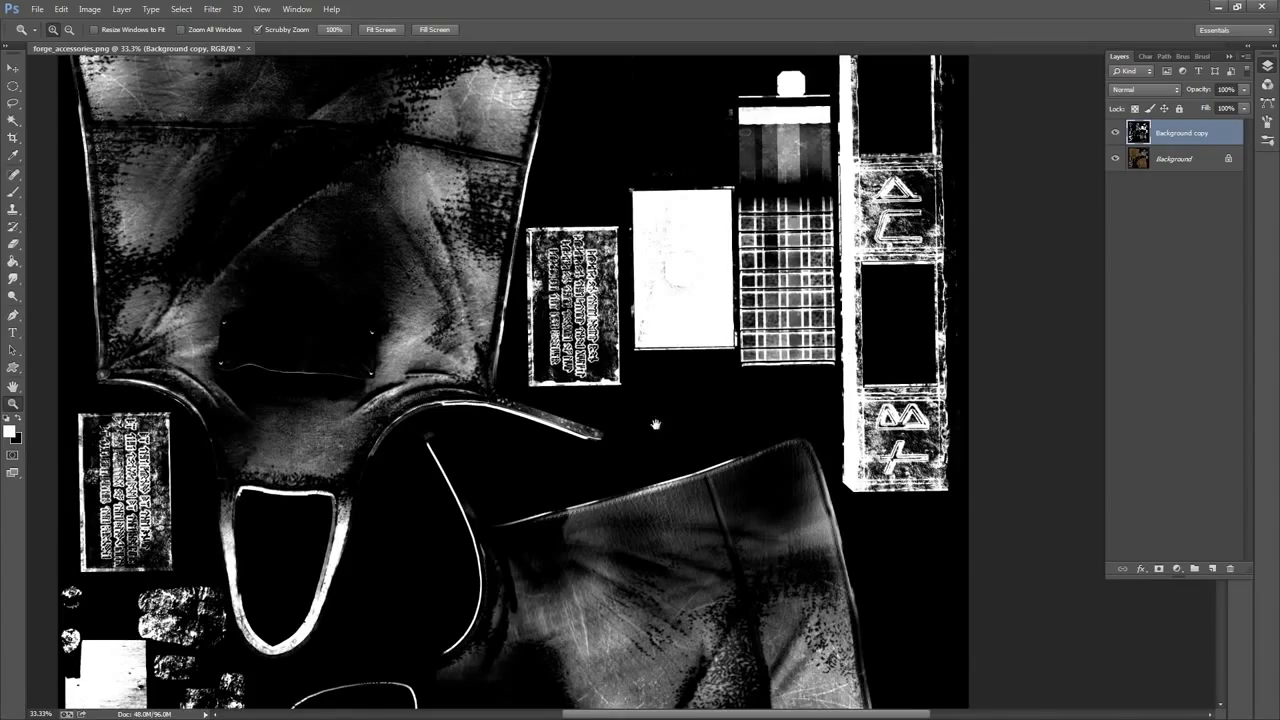
pyautogui.moveTo(655, 424); pyautogui.dragTo(846, 217)
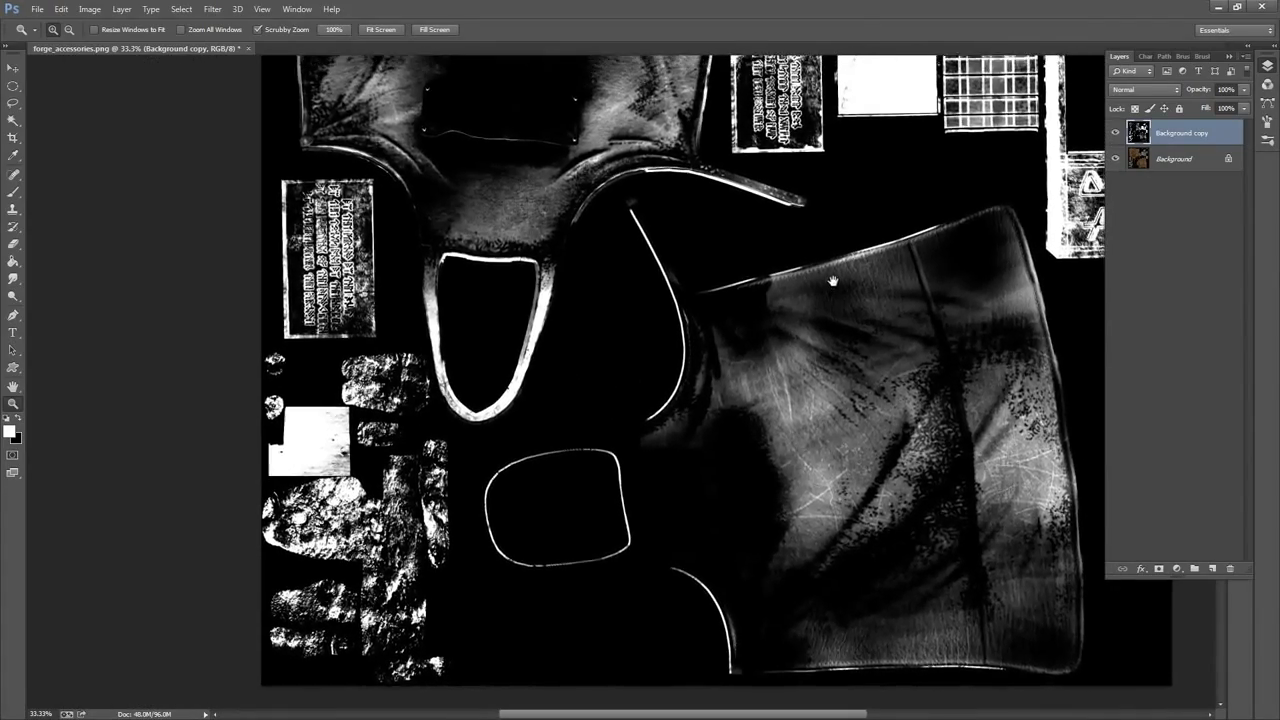
pyautogui.moveTo(910, 192); pyautogui.dragTo(886, 250)
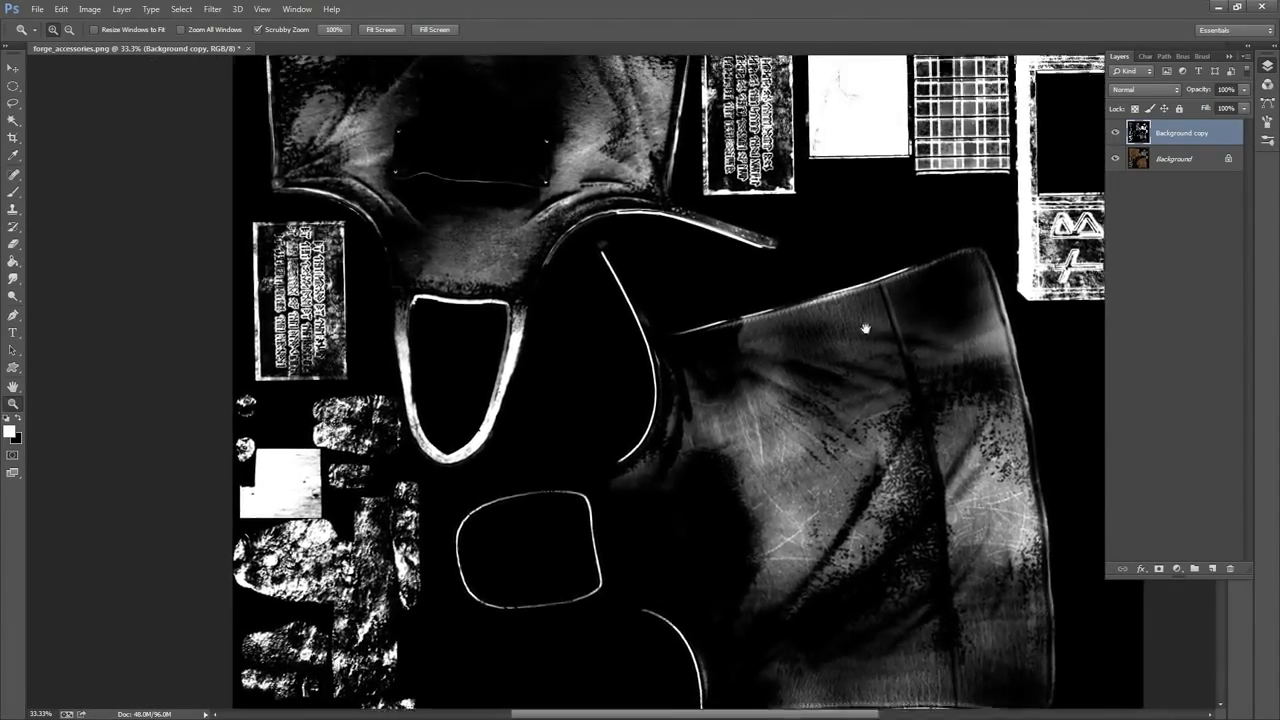
pyautogui.moveTo(865, 329); pyautogui.dragTo(843, 437)
pyautogui.moveTo(824, 580); pyautogui.dragTo(788, 394)
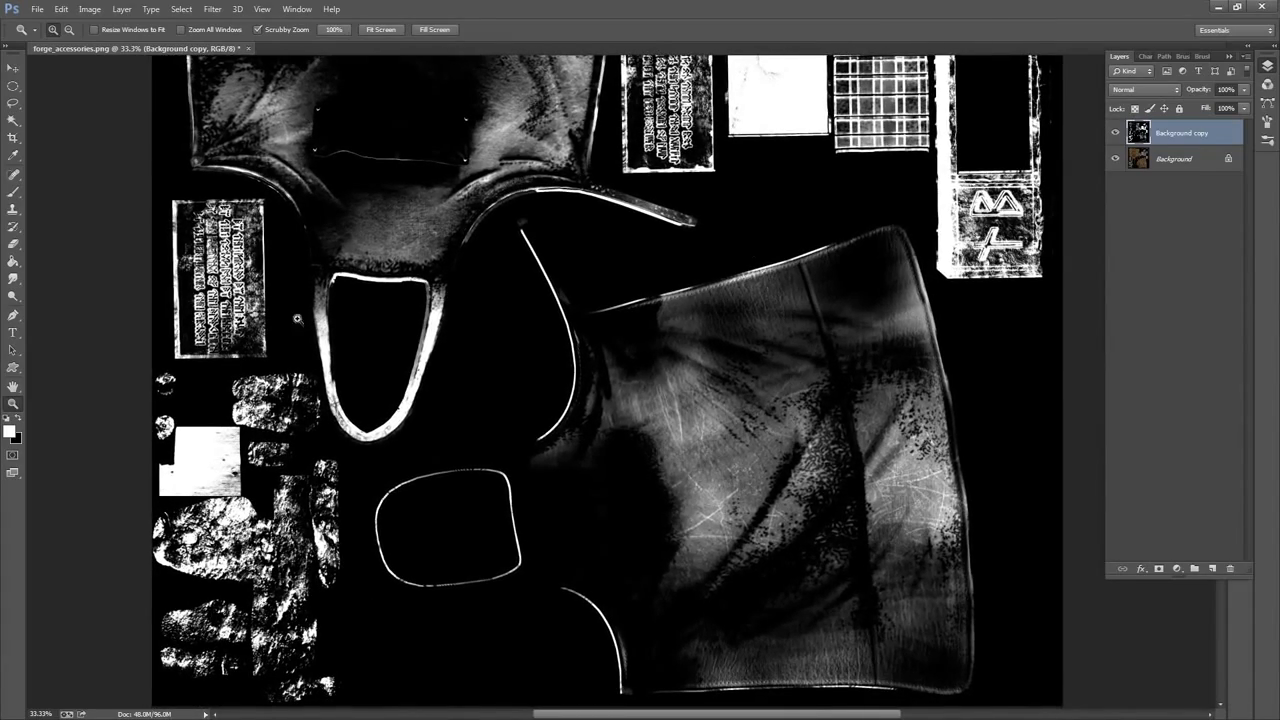
# Lighten the black area beside the neck opening of the lower apron piece using a 332 px Dodge brush with range Shadows
pyautogui.click(16, 297)
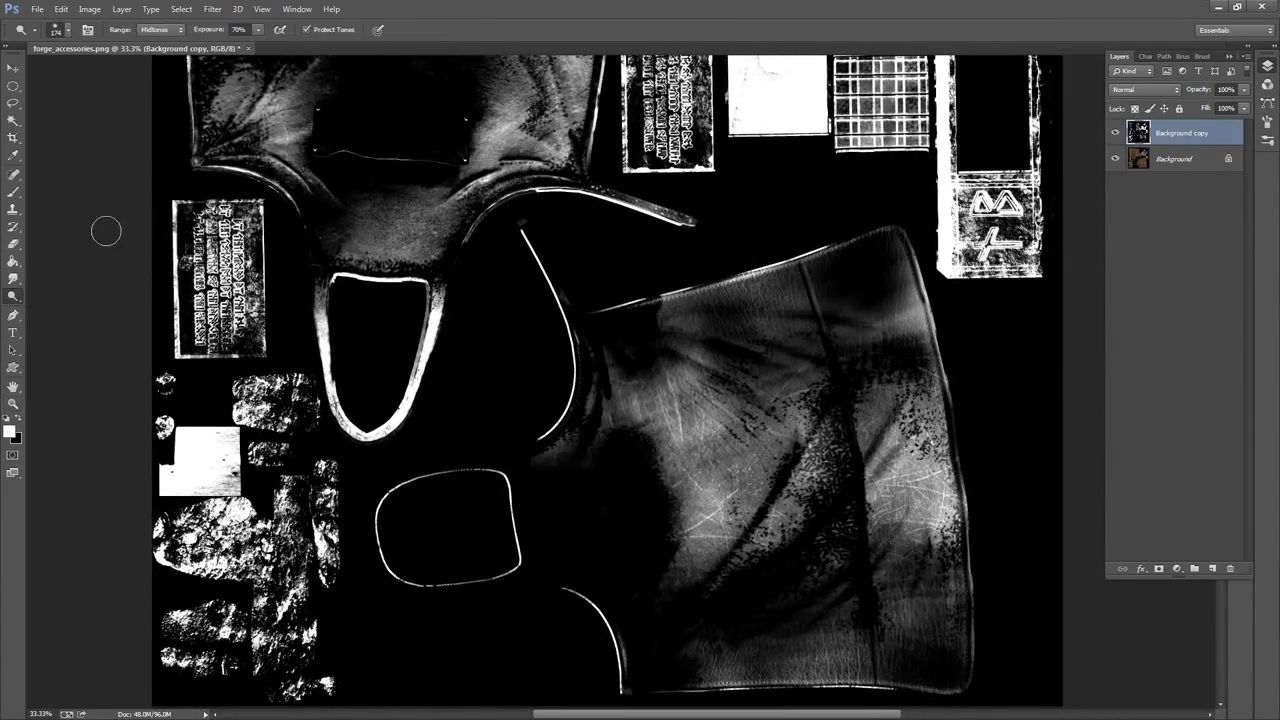
pyautogui.rightClick(612, 373)
pyautogui.click(968, 40)
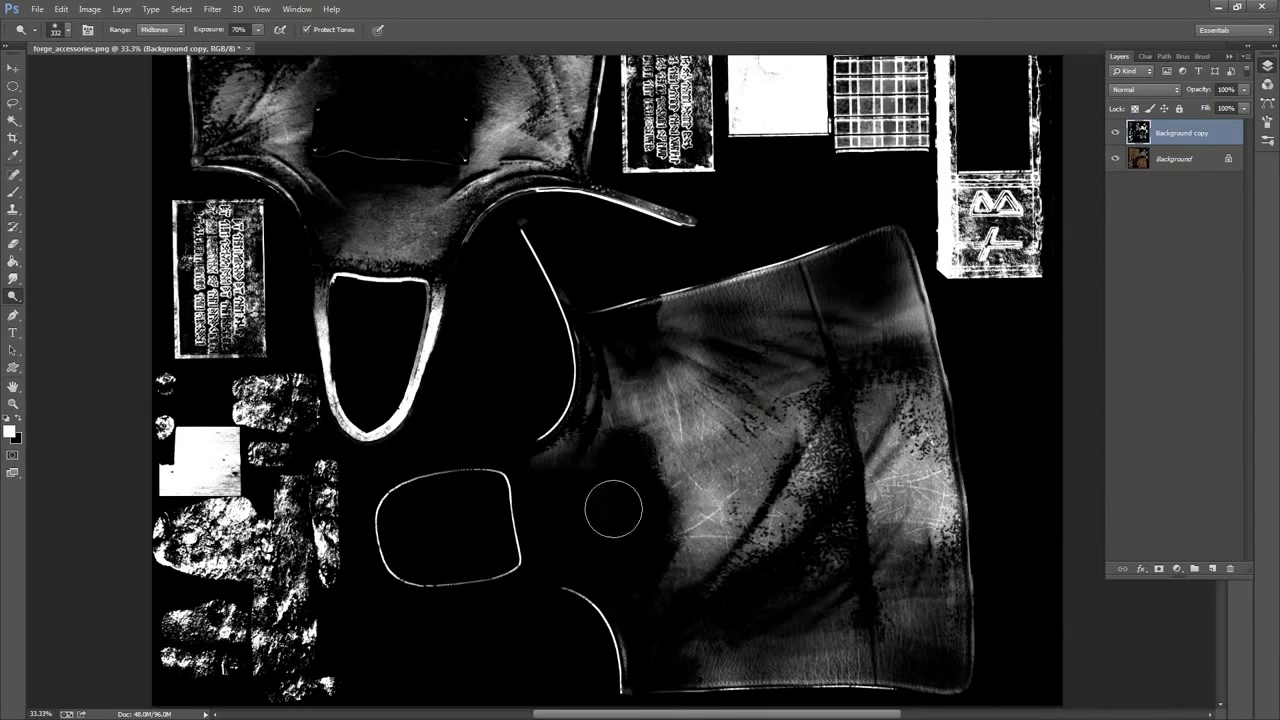
pyautogui.click(160, 29)
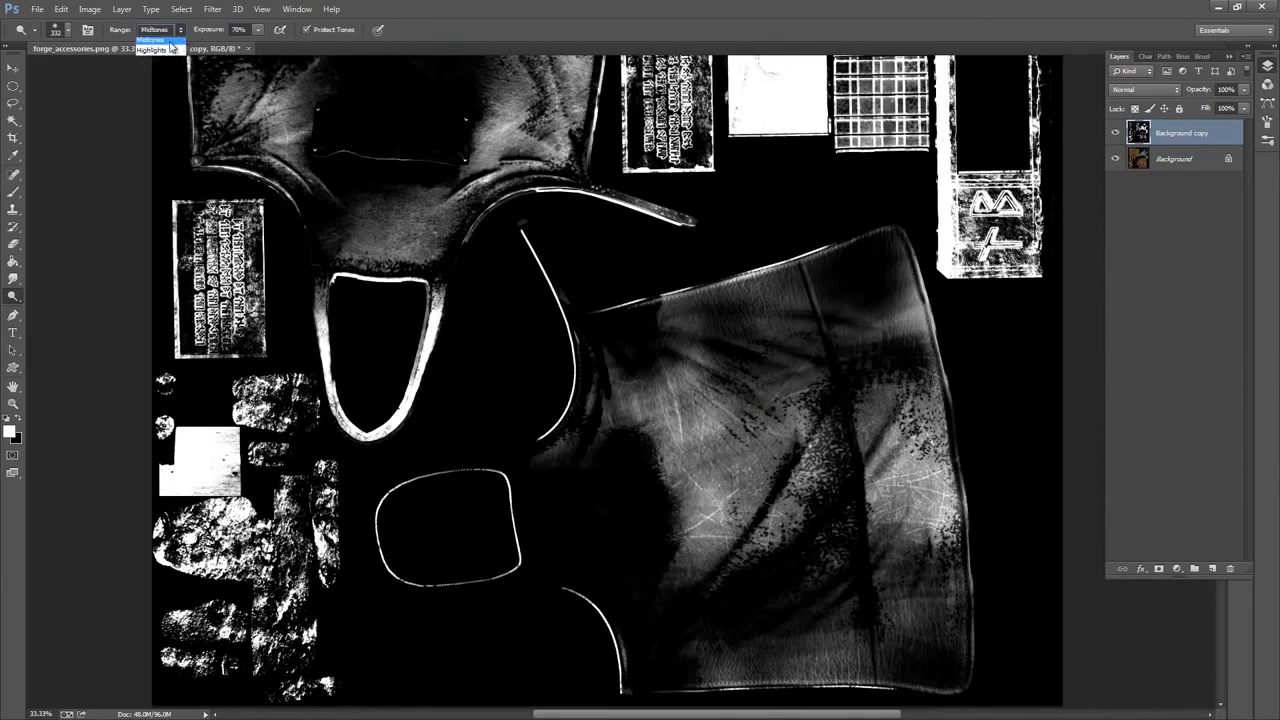
pyautogui.click(160, 43)
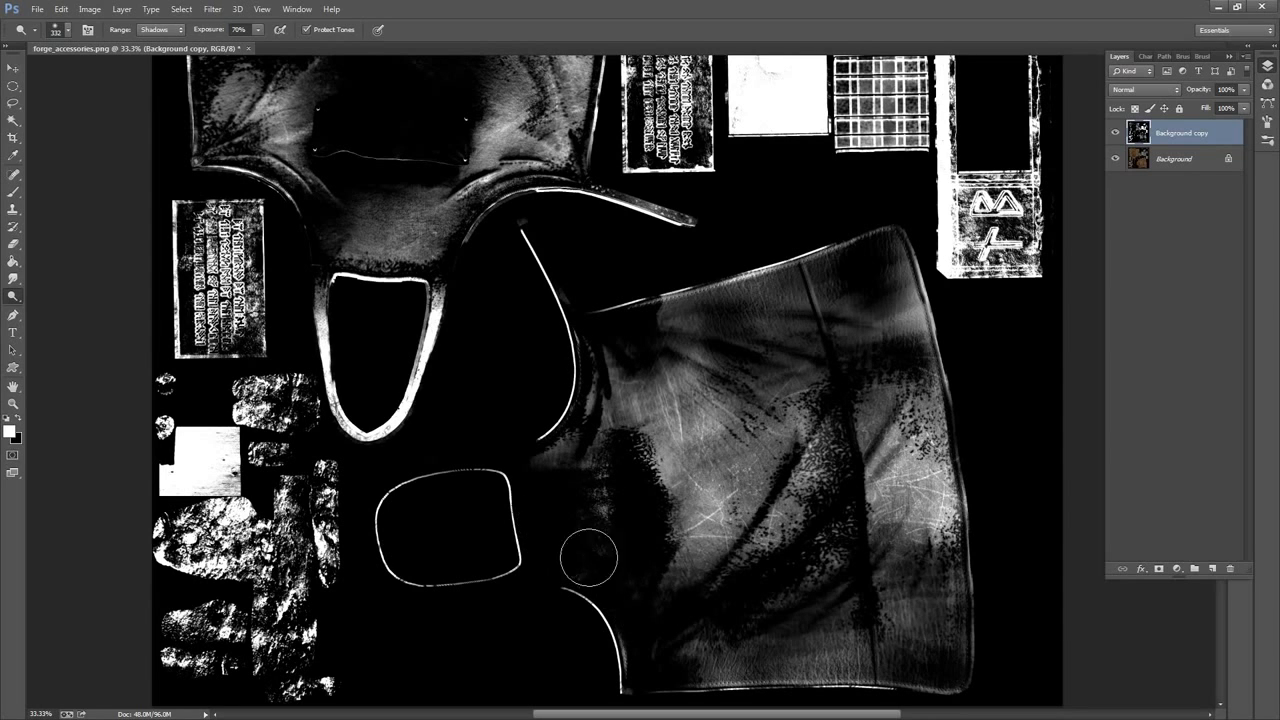
pyautogui.press('z')
pyautogui.click(583, 543)
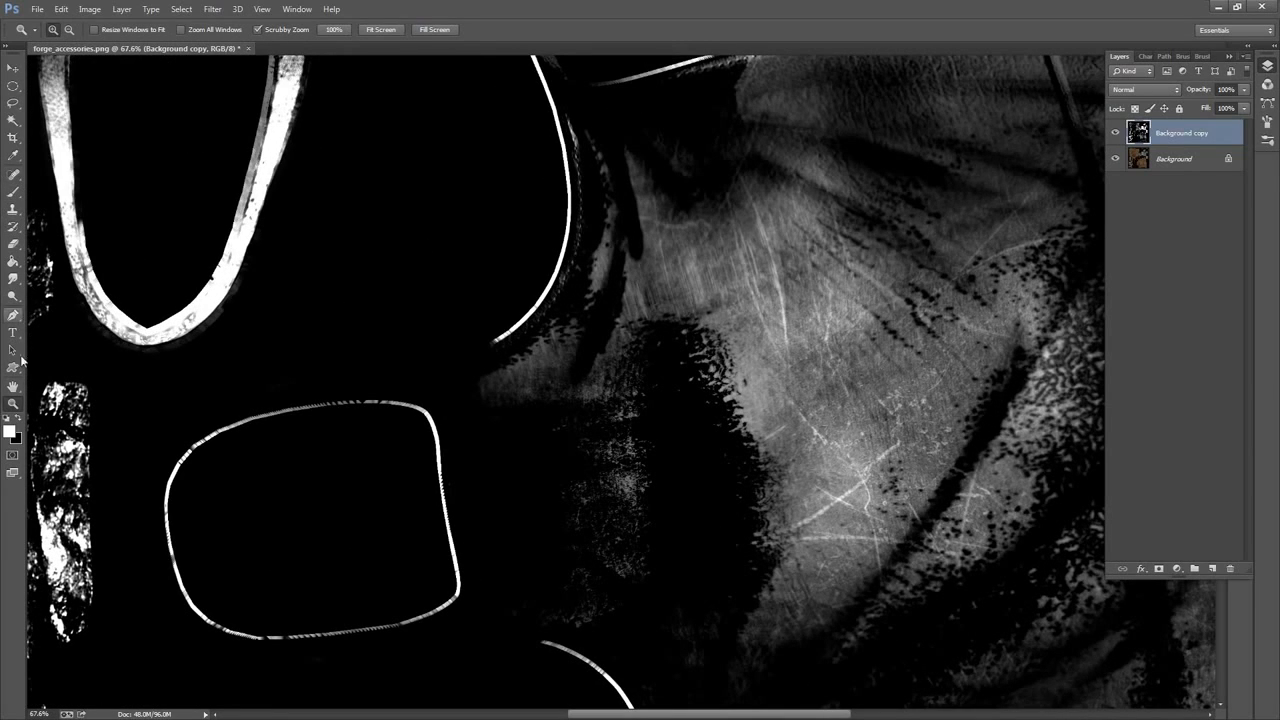
pyautogui.click(13, 278)
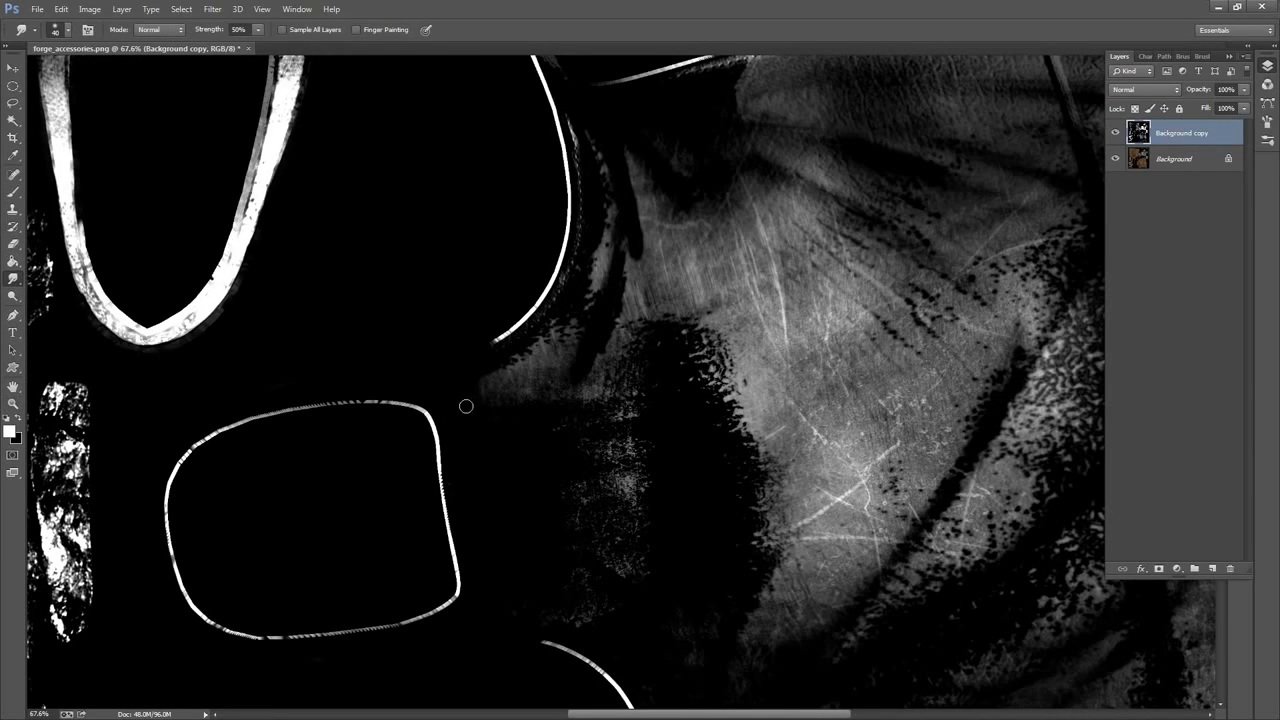
pyautogui.rightClick(484, 413)
pyautogui.click(13, 295)
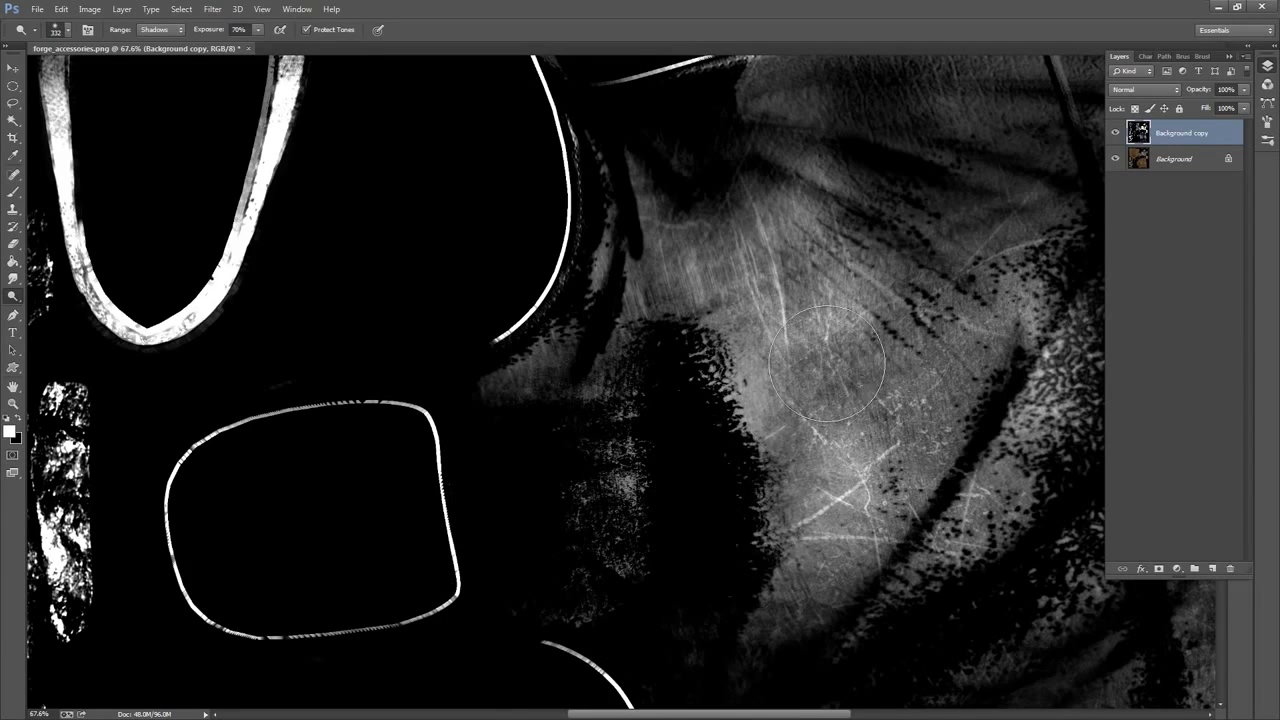
# Lighten the black pocket area and the dark folds around it on the upper apron piece using the Dodge tool with range Shadows
pyautogui.moveTo(820, 423); pyautogui.dragTo(851, 271)
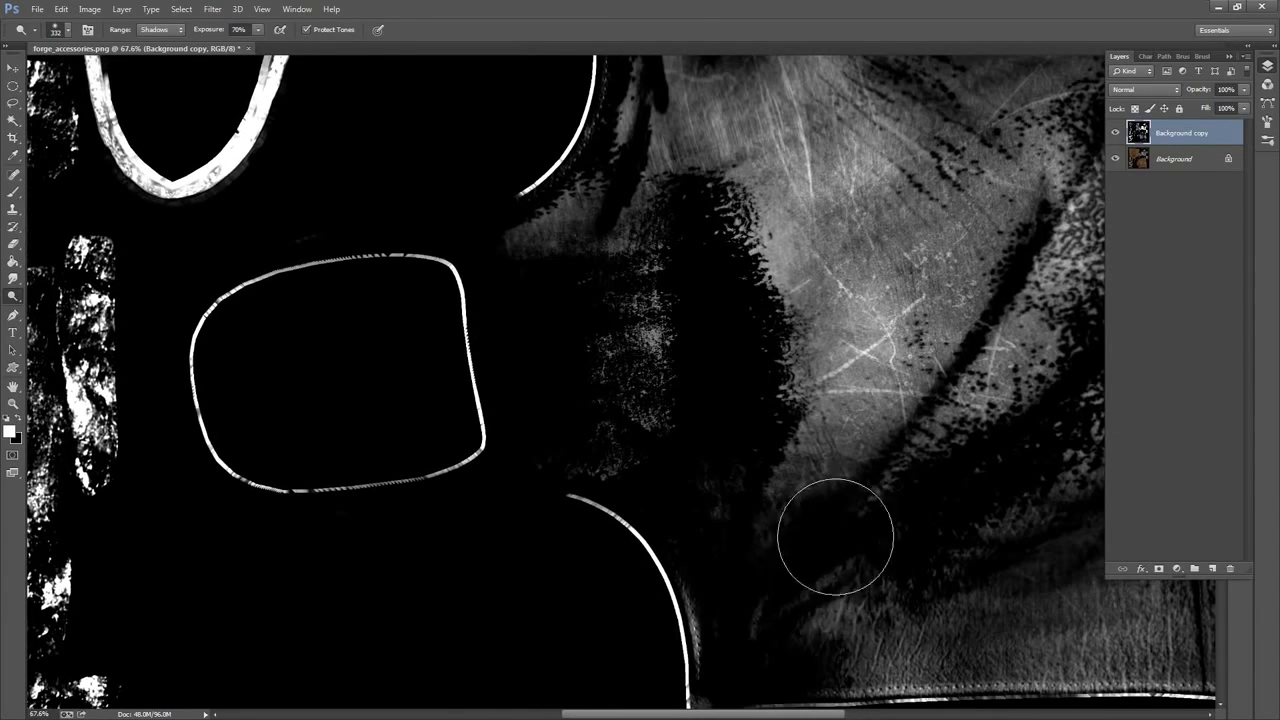
pyautogui.moveTo(815, 139); pyautogui.dragTo(895, 466)
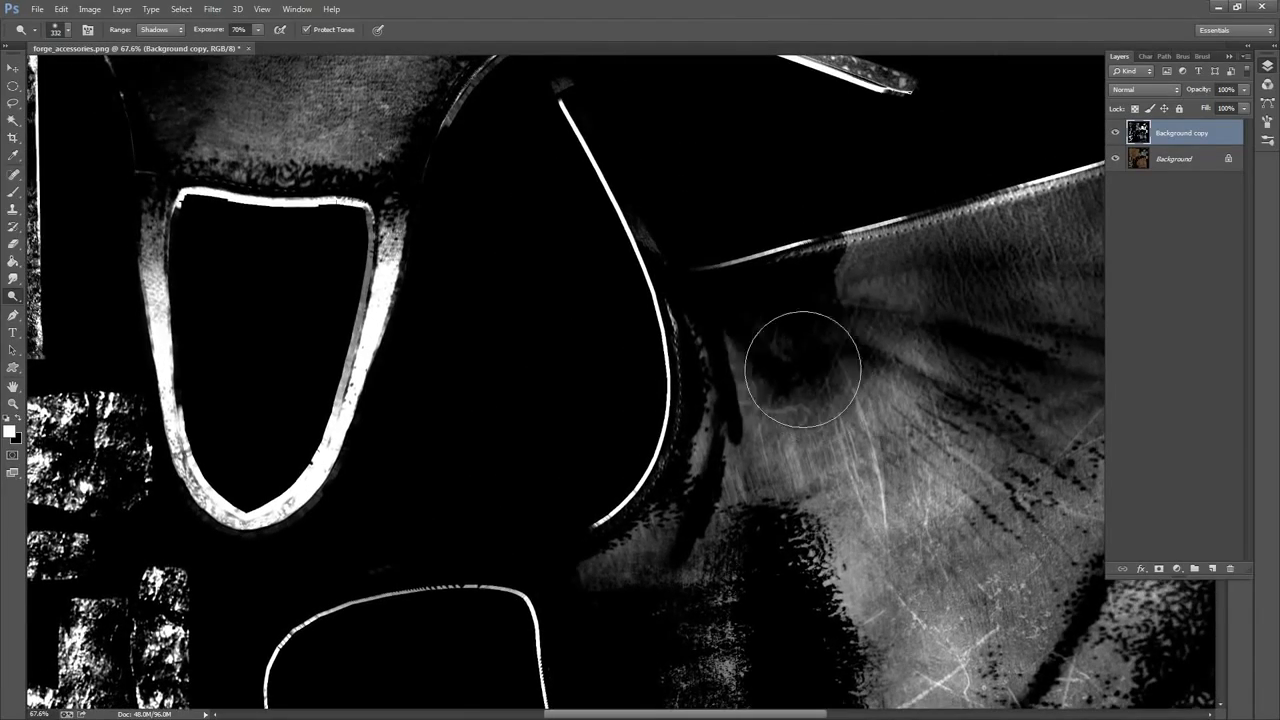
pyautogui.moveTo(716, 250)
pyautogui.mouseDown()
pyautogui.moveTo(835, 514)
pyautogui.moveTo(857, 619)
pyautogui.mouseUp()
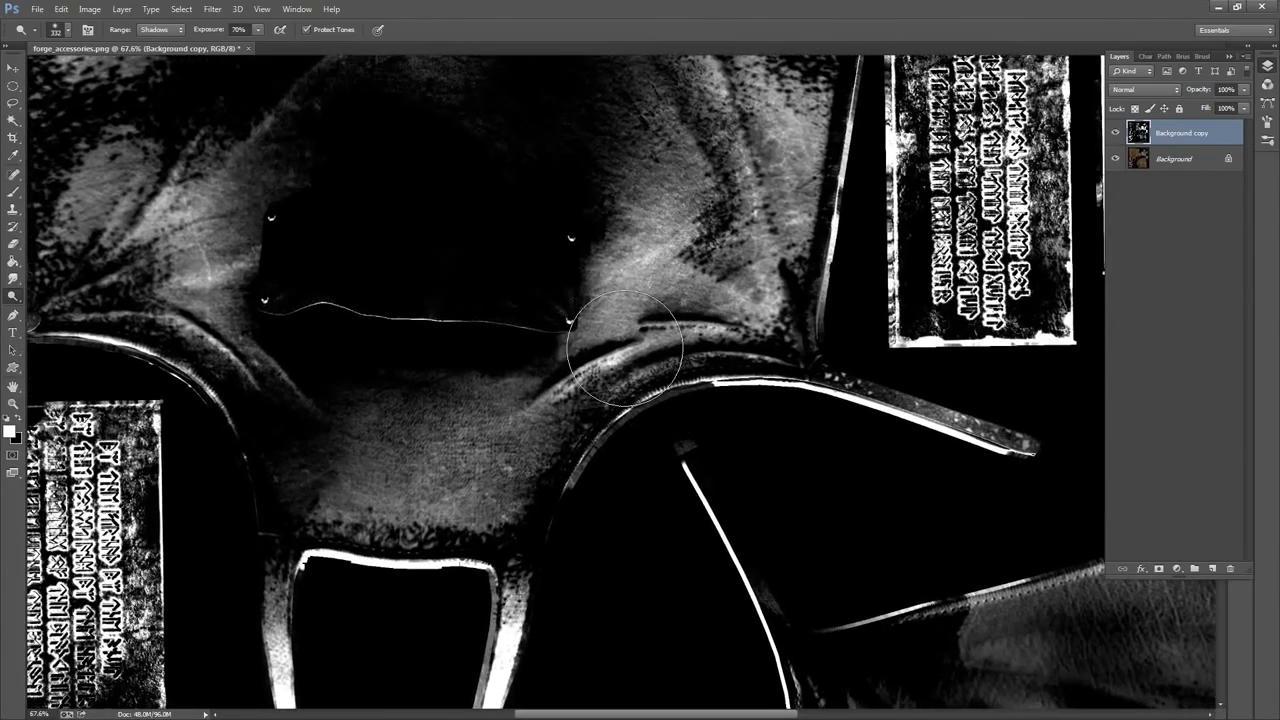
pyautogui.moveTo(304, 273)
pyautogui.mouseDown()
pyautogui.moveTo(318, 219)
pyautogui.moveTo(390, 254)
pyautogui.moveTo(459, 262)
pyautogui.moveTo(366, 259)
pyautogui.mouseUp()
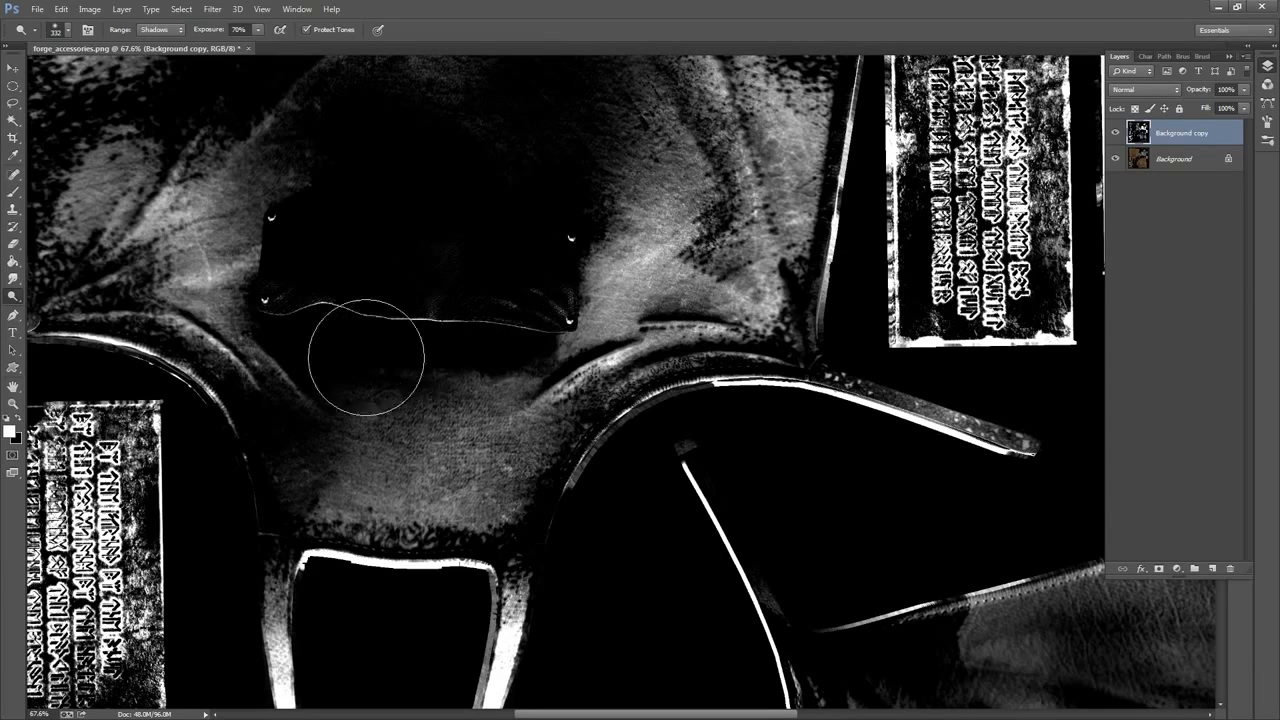
pyautogui.moveTo(363, 337)
pyautogui.mouseDown()
pyautogui.moveTo(508, 396)
pyautogui.moveTo(347, 417)
pyautogui.moveTo(297, 537)
pyautogui.mouseUp()
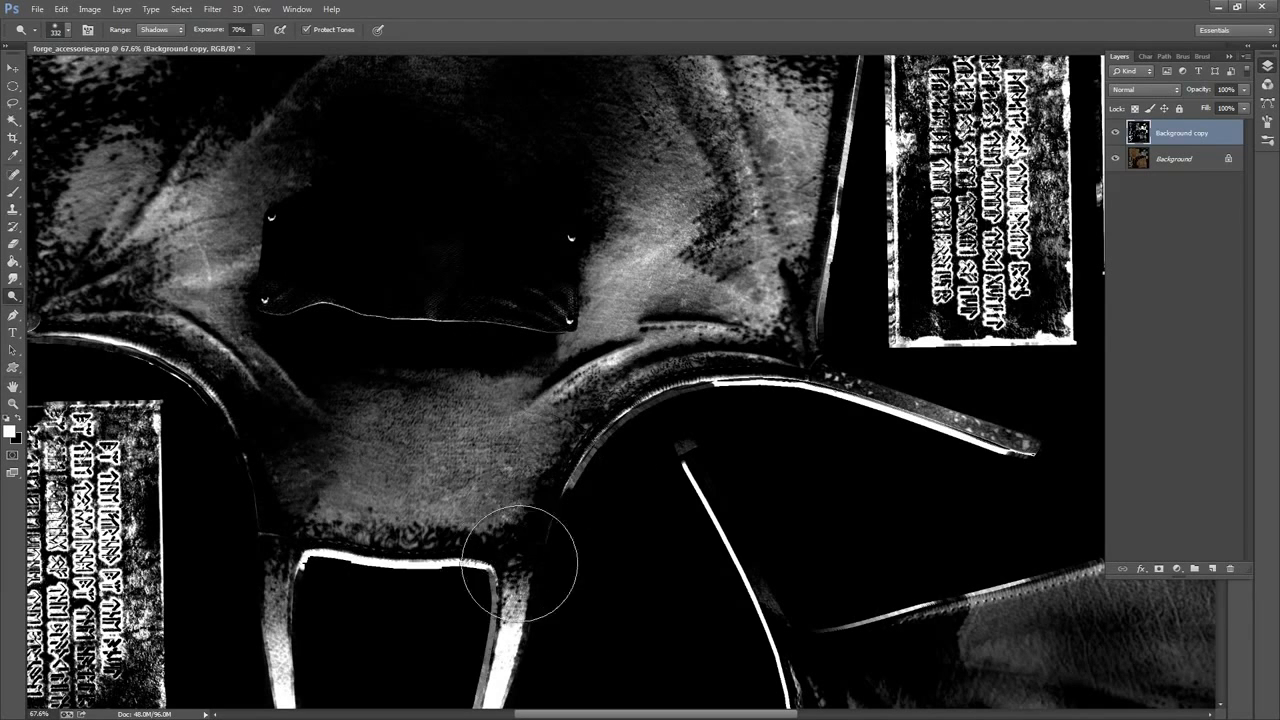
pyautogui.moveTo(793, 265)
pyautogui.mouseDown()
pyautogui.moveTo(770, 437)
pyautogui.moveTo(746, 490)
pyautogui.mouseUp()
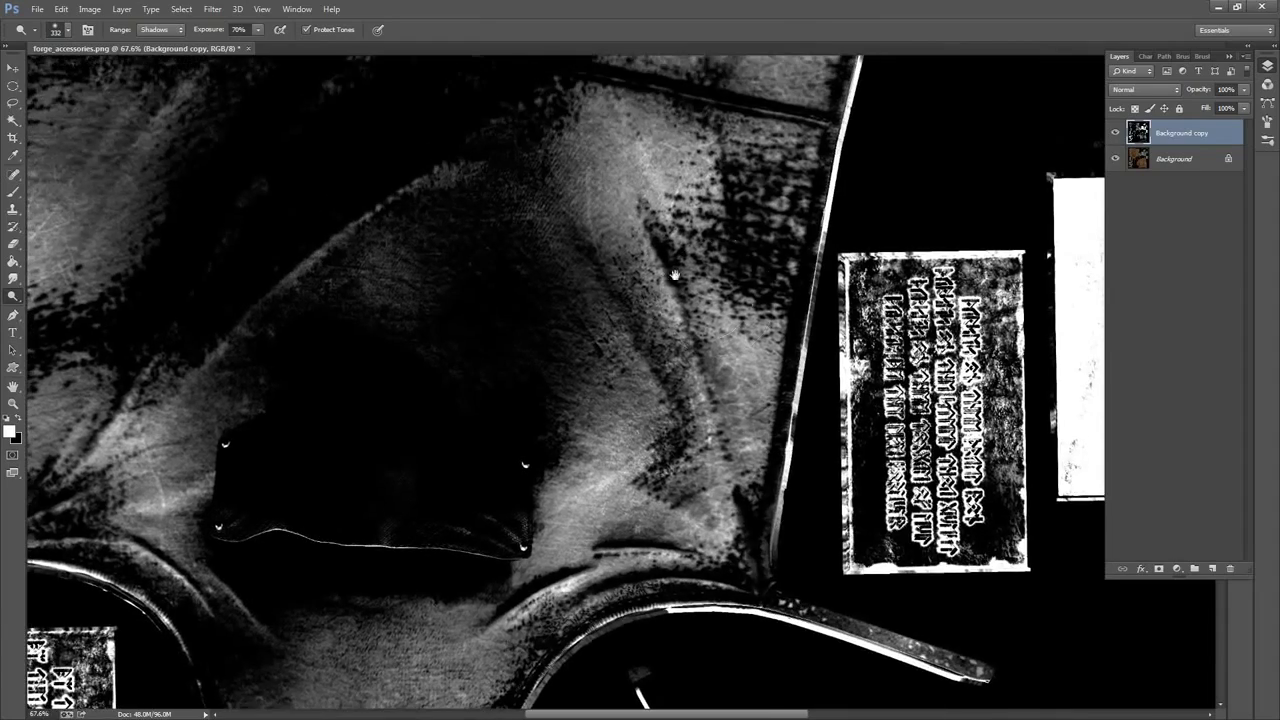
pyautogui.moveTo(622, 287); pyautogui.dragTo(847, 447)
pyautogui.moveTo(601, 244)
pyautogui.mouseDown()
pyautogui.moveTo(328, 486)
pyautogui.moveTo(487, 324)
pyautogui.moveTo(652, 274)
pyautogui.moveTo(388, 518)
pyautogui.moveTo(653, 305)
pyautogui.moveTo(431, 519)
pyautogui.mouseUp()
pyautogui.moveTo(644, 590); pyautogui.dragTo(685, 337)
pyautogui.moveTo(656, 262); pyautogui.dragTo(660, 481)
pyautogui.moveTo(624, 338); pyautogui.dragTo(634, 514)
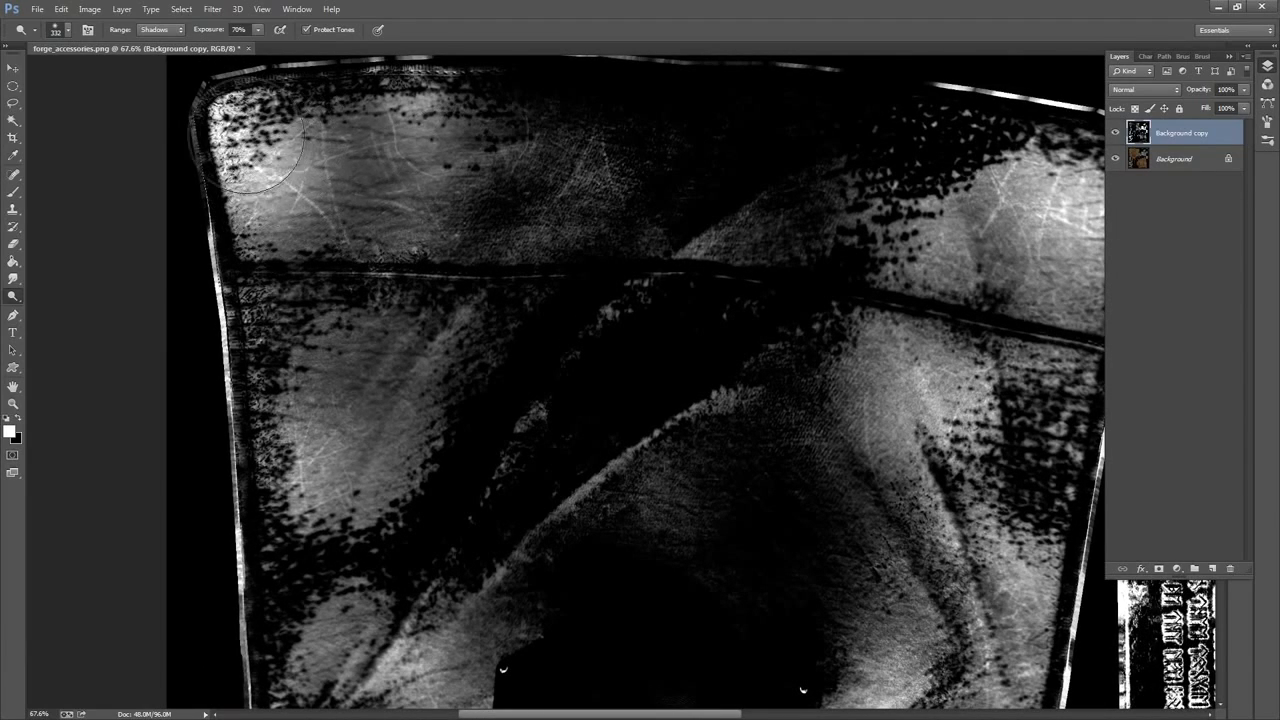
# Examine the dodged specular map, from the upper apron piece out to the full accessories layout
pyautogui.moveTo(880, 258); pyautogui.dragTo(750, 305)
pyautogui.moveTo(750, 234); pyautogui.dragTo(858, 232)
pyautogui.moveTo(815, 429)
pyautogui.mouseDown()
pyautogui.moveTo(777, 361)
pyautogui.moveTo(638, 251)
pyautogui.mouseUp()
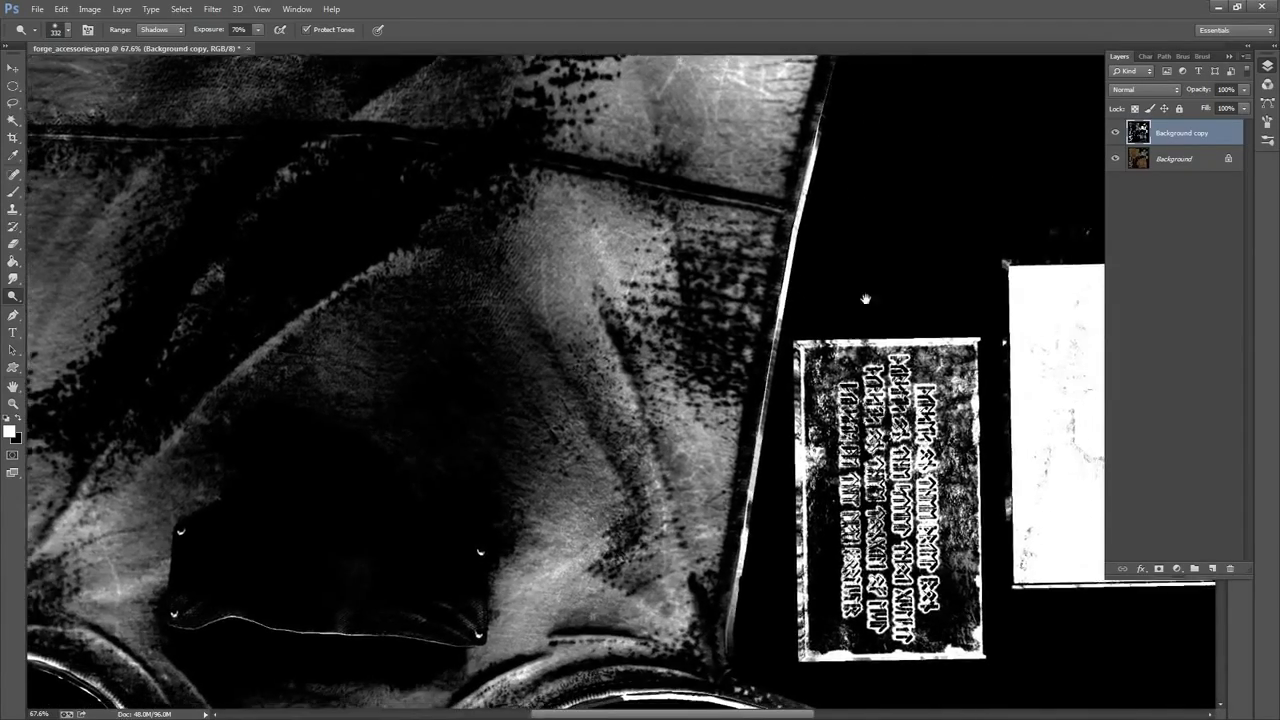
pyautogui.press('z')
pyautogui.moveTo(891, 291); pyautogui.dragTo(808, 306)
pyautogui.moveTo(812, 423); pyautogui.dragTo(708, 309)
pyautogui.moveTo(796, 332); pyautogui.dragTo(708, 300)
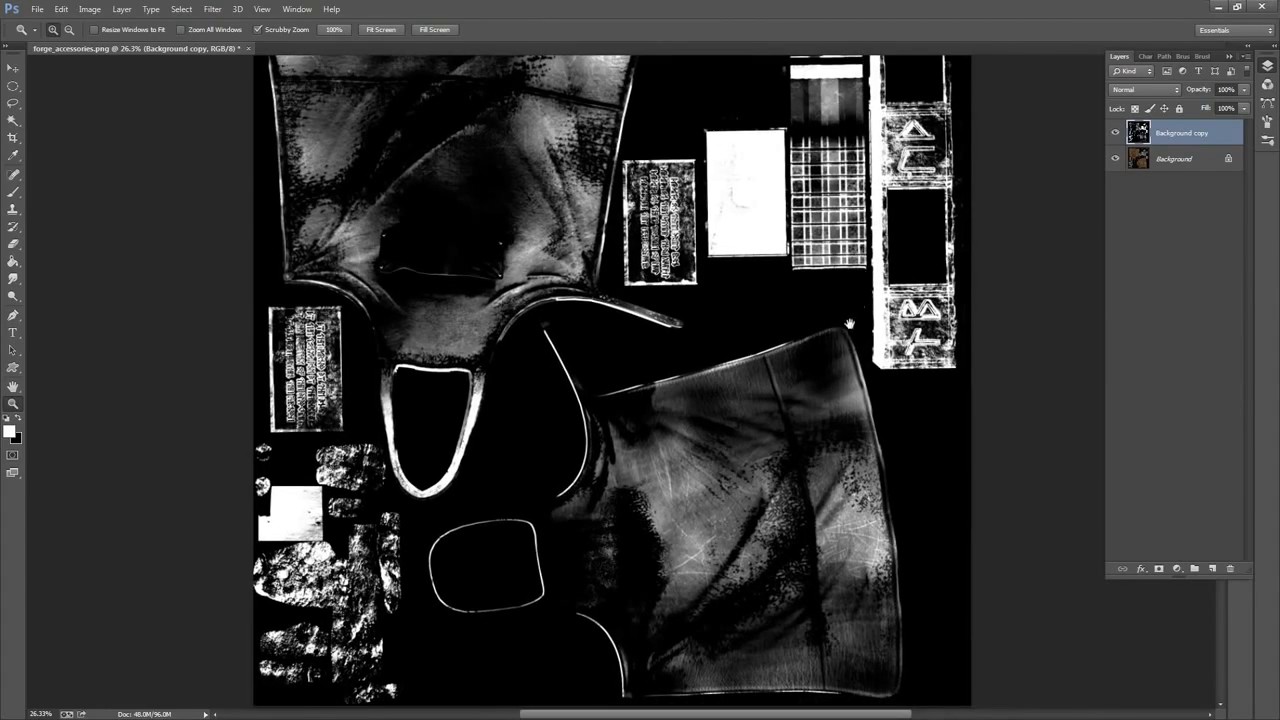
pyautogui.moveTo(849, 328); pyautogui.dragTo(854, 312)
pyautogui.moveTo(514, 417); pyautogui.dragTo(446, 470)
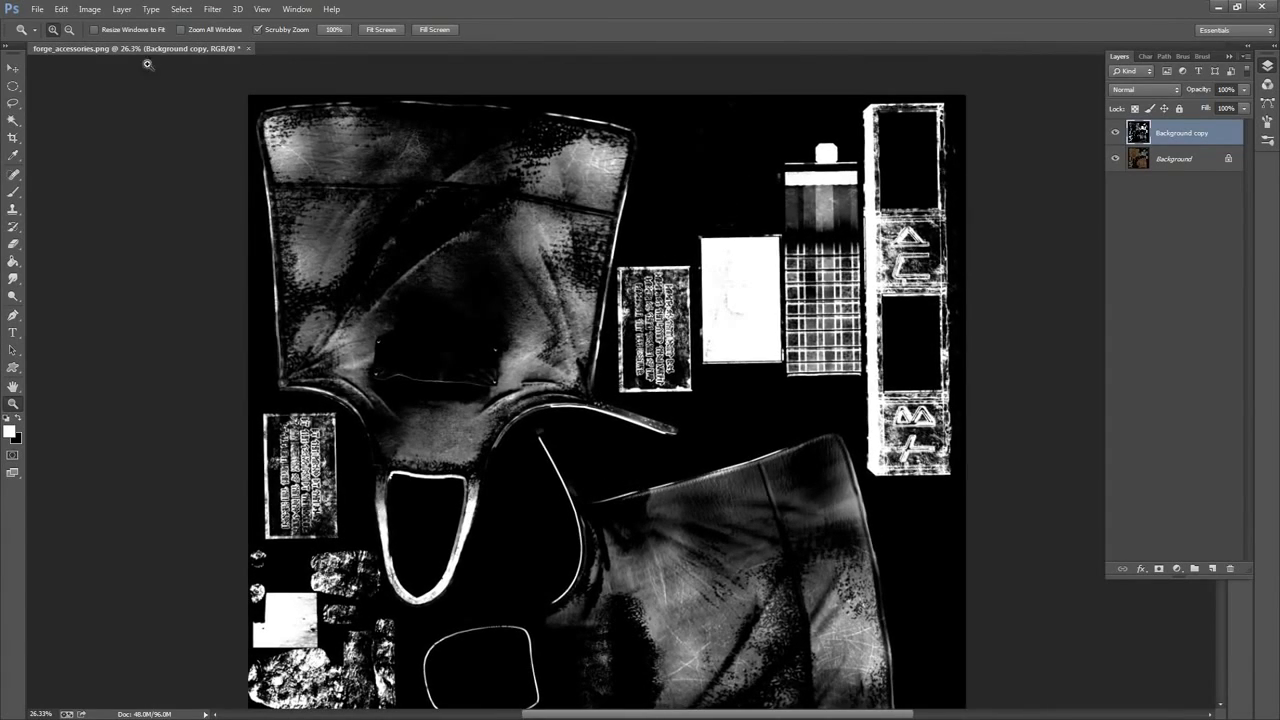
# Save the grayscale map as forge_accessories_sm.png in PNG format in the Textures folder
pyautogui.click(37, 10)
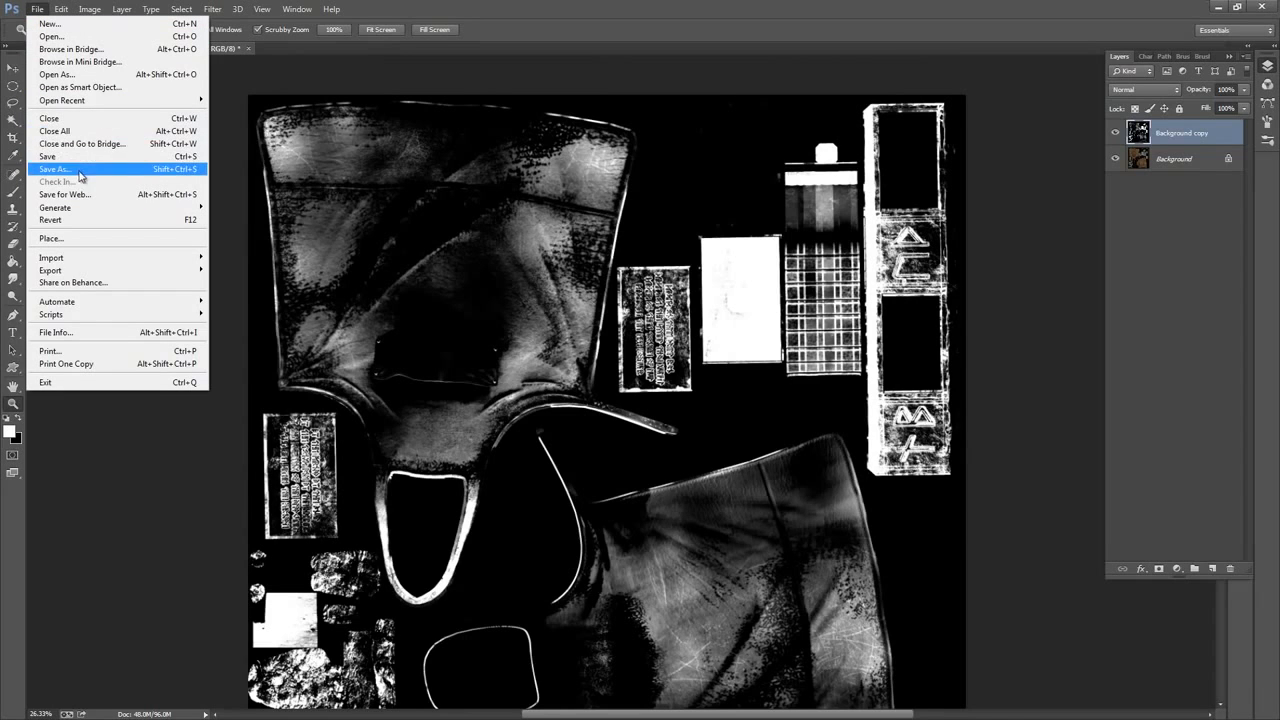
pyautogui.click(81, 170)
pyautogui.click(489, 487)
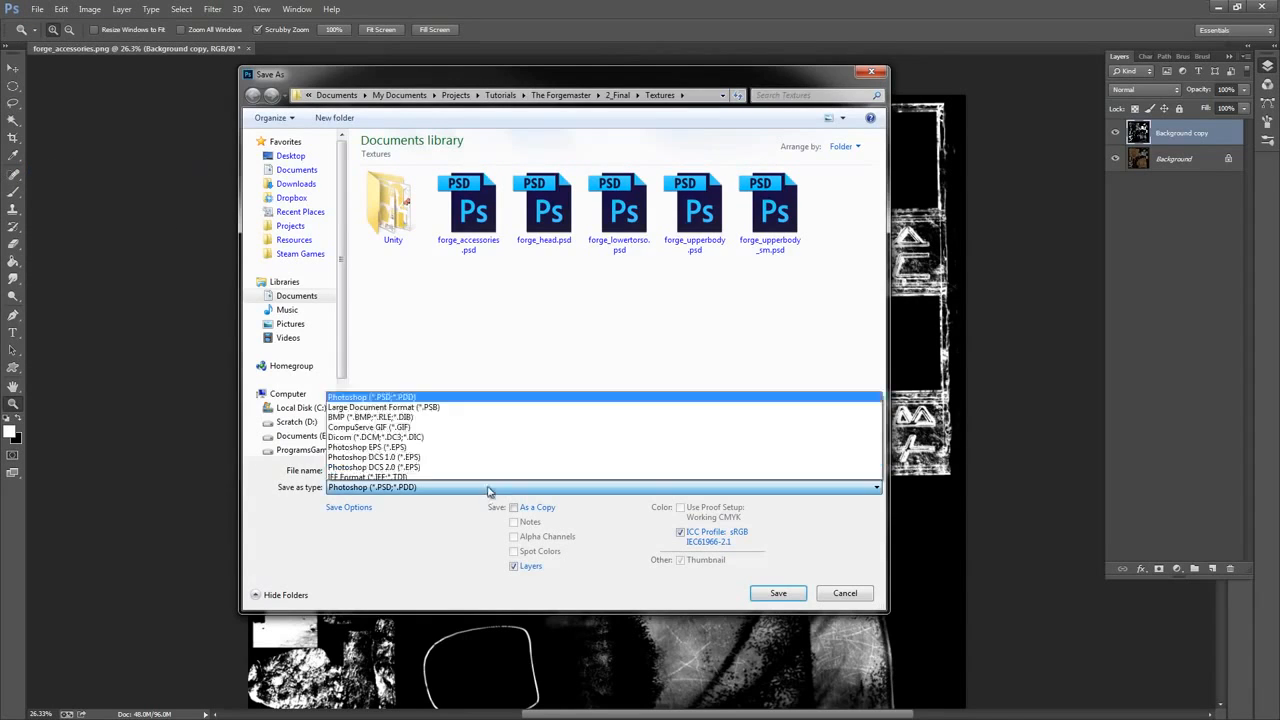
pyautogui.click(423, 434)
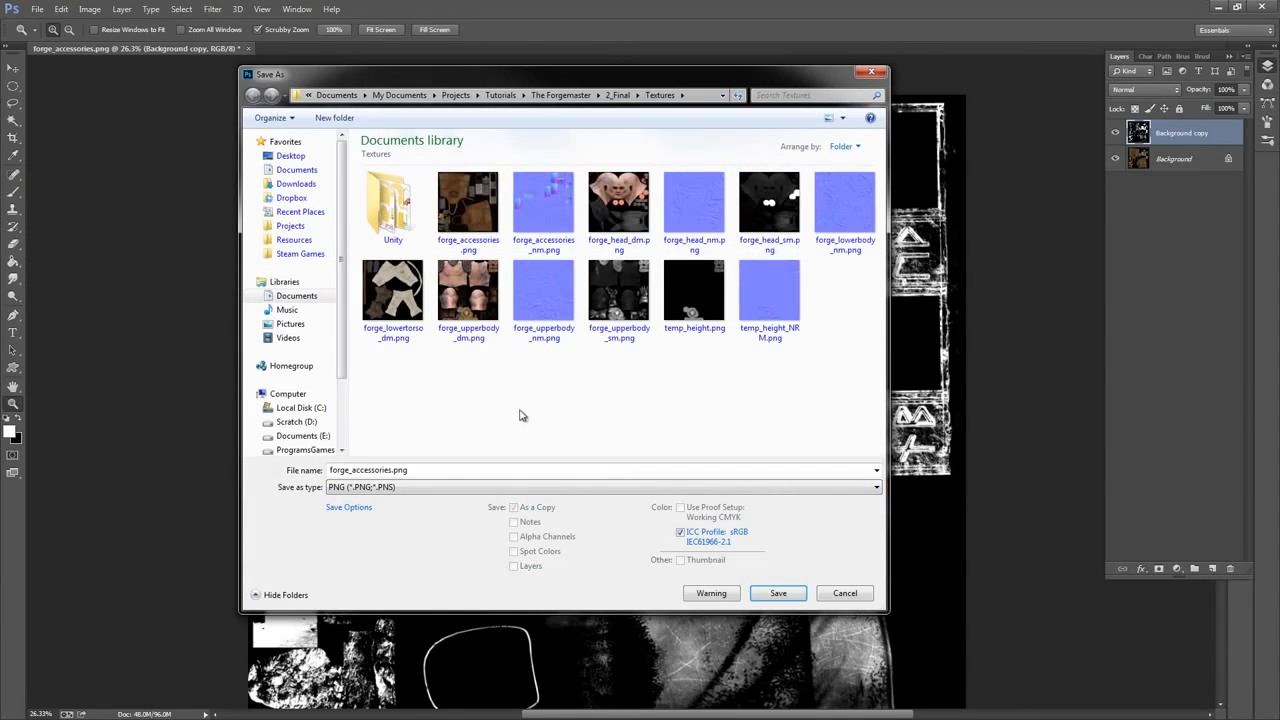
pyautogui.doubleClick(398, 470)
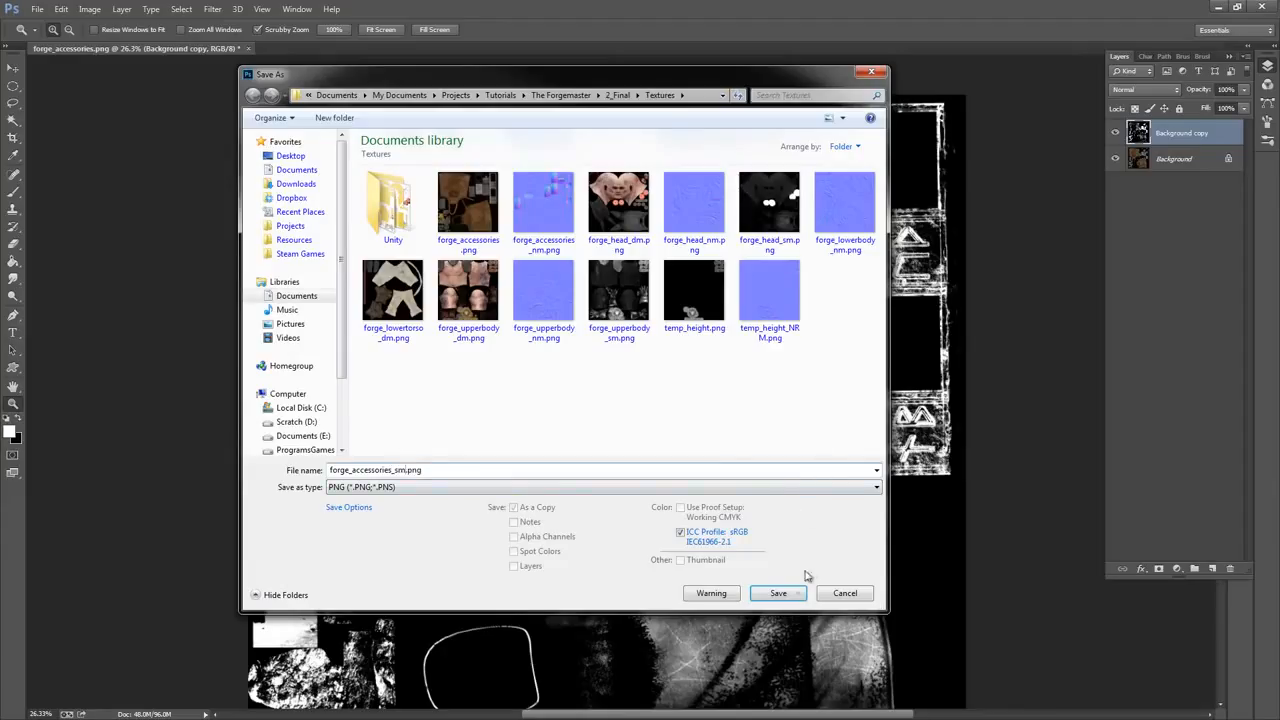
pyautogui.click(779, 593)
pyautogui.click(679, 208)
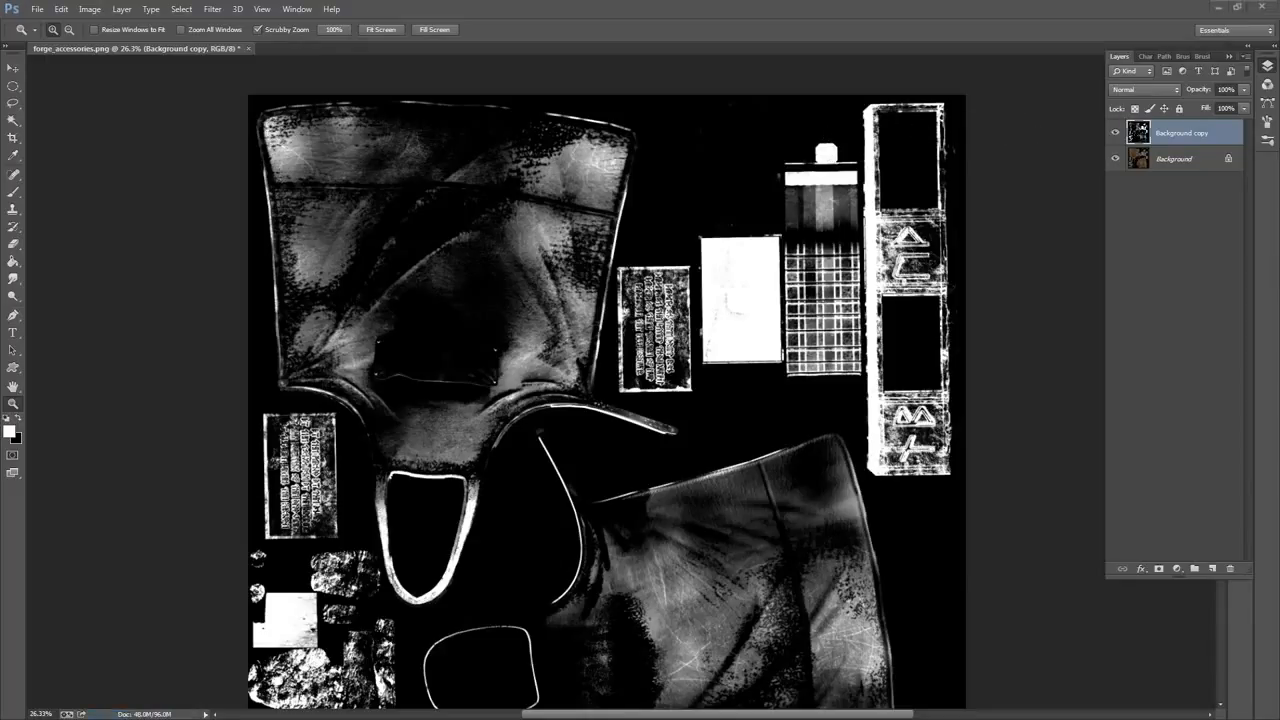
# Close the edited texture without saving its changes and open forge_accessories.png together with forge_accessories_sm.png
pyautogui.click(248, 49)
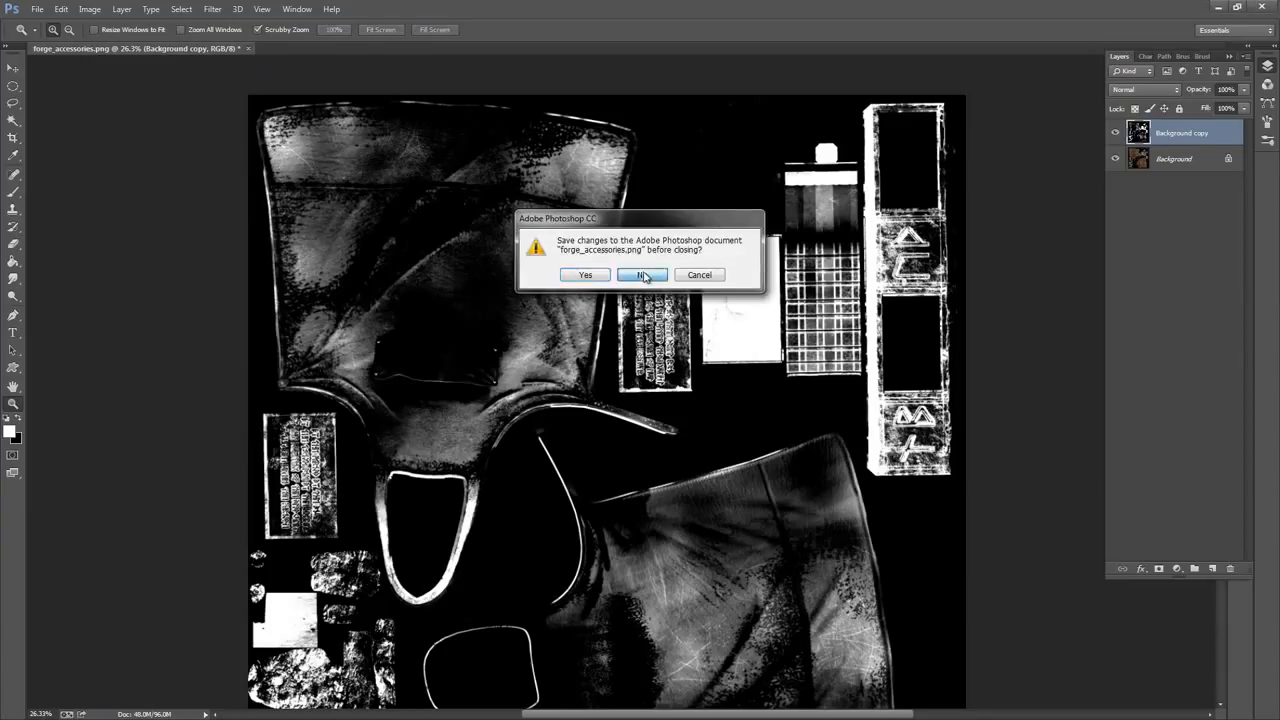
pyautogui.click(642, 275)
pyautogui.click(37, 9)
pyautogui.click(52, 35)
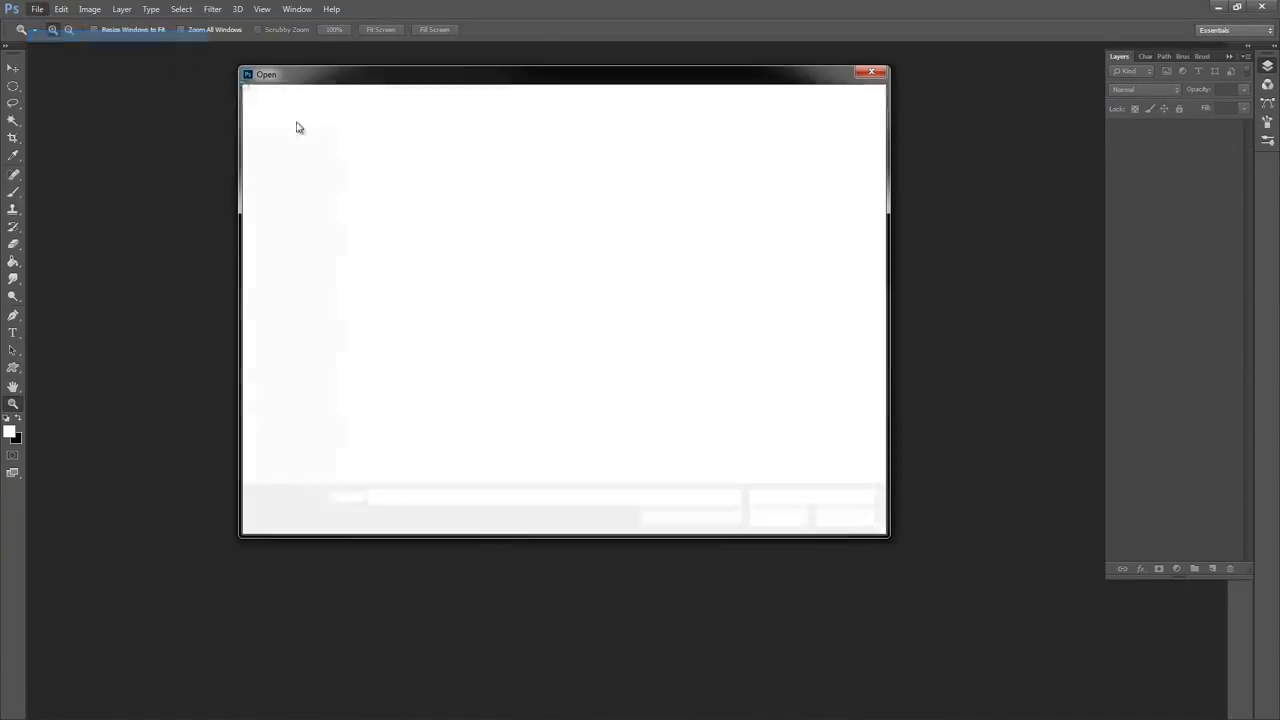
pyautogui.click(842, 218)
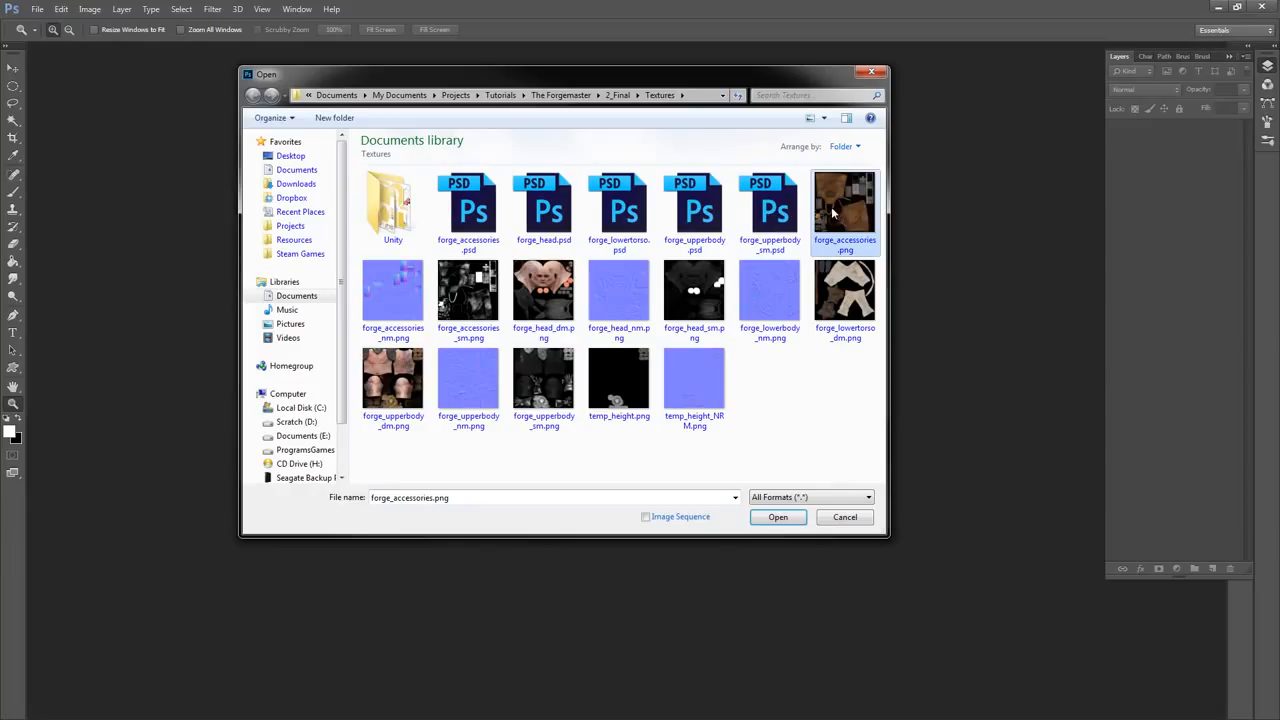
pyautogui.keyDown('ctrl'); pyautogui.click(476, 292); pyautogui.keyUp('ctrl')
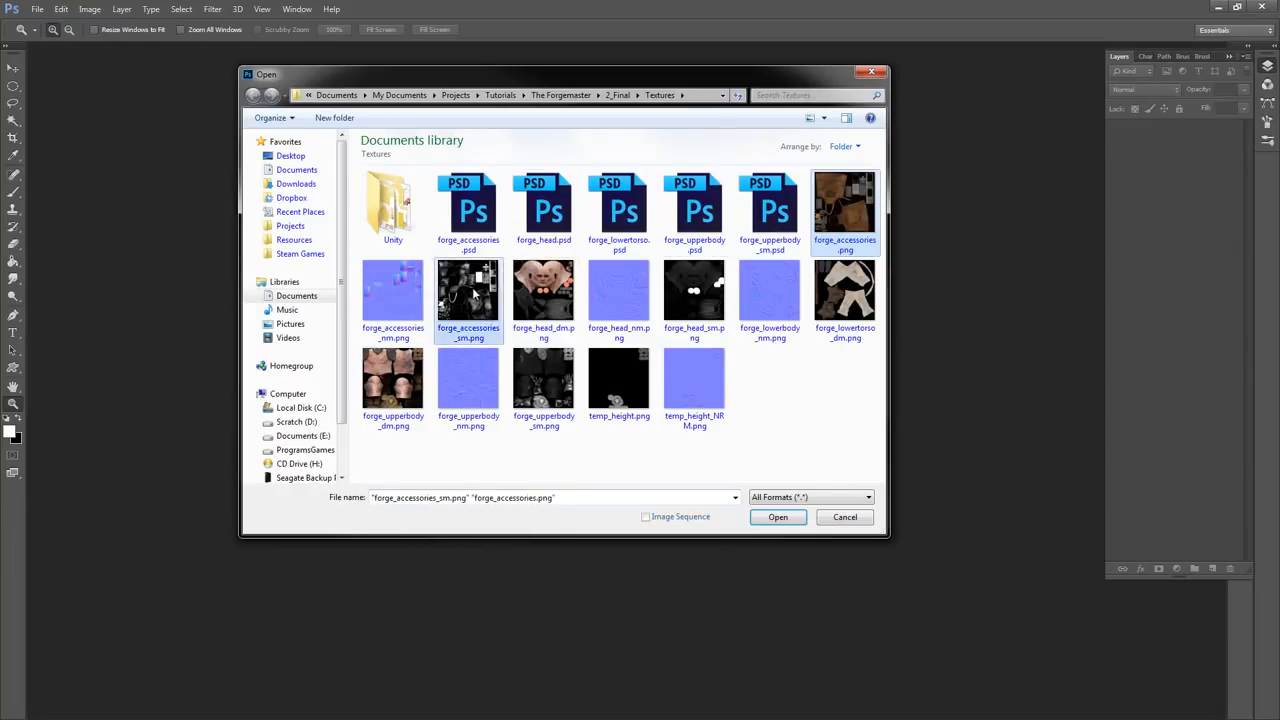
pyautogui.click(780, 516)
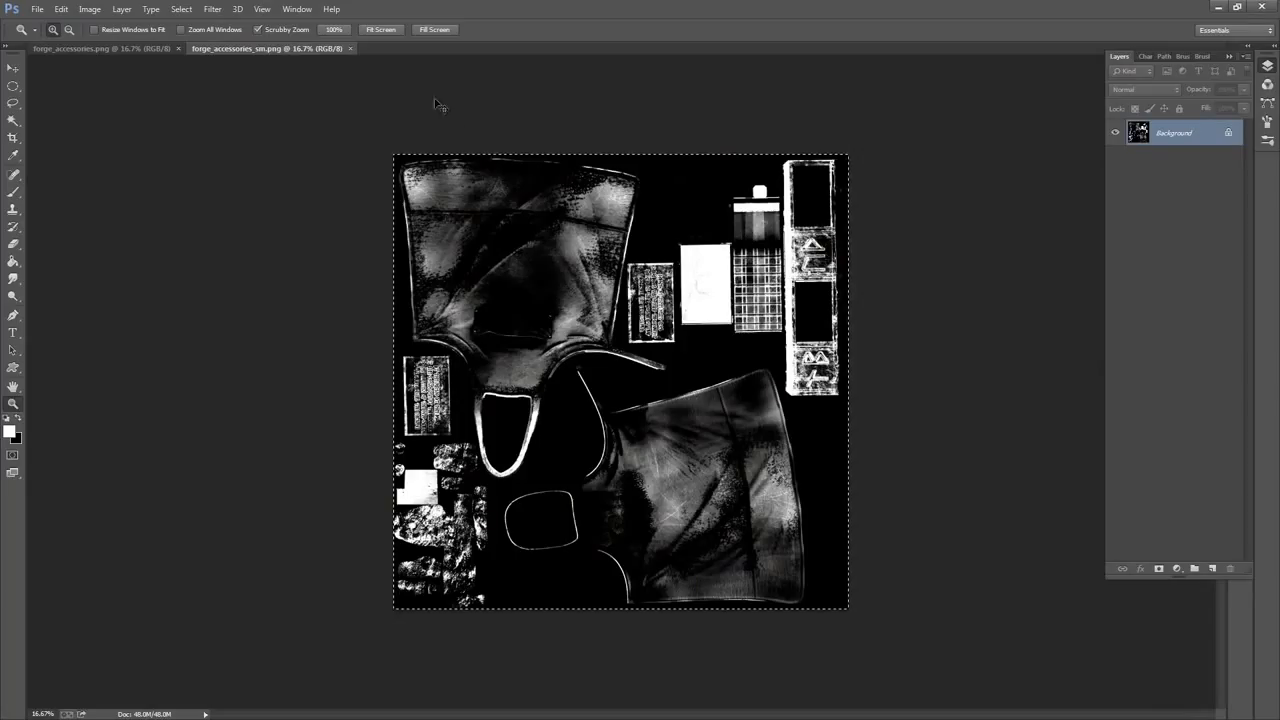
# Duplicate the Background layer of forge_accessories.png and paste the copied specular map into a new alpha channel, returning to the RGB view
pyautogui.click(90, 49)
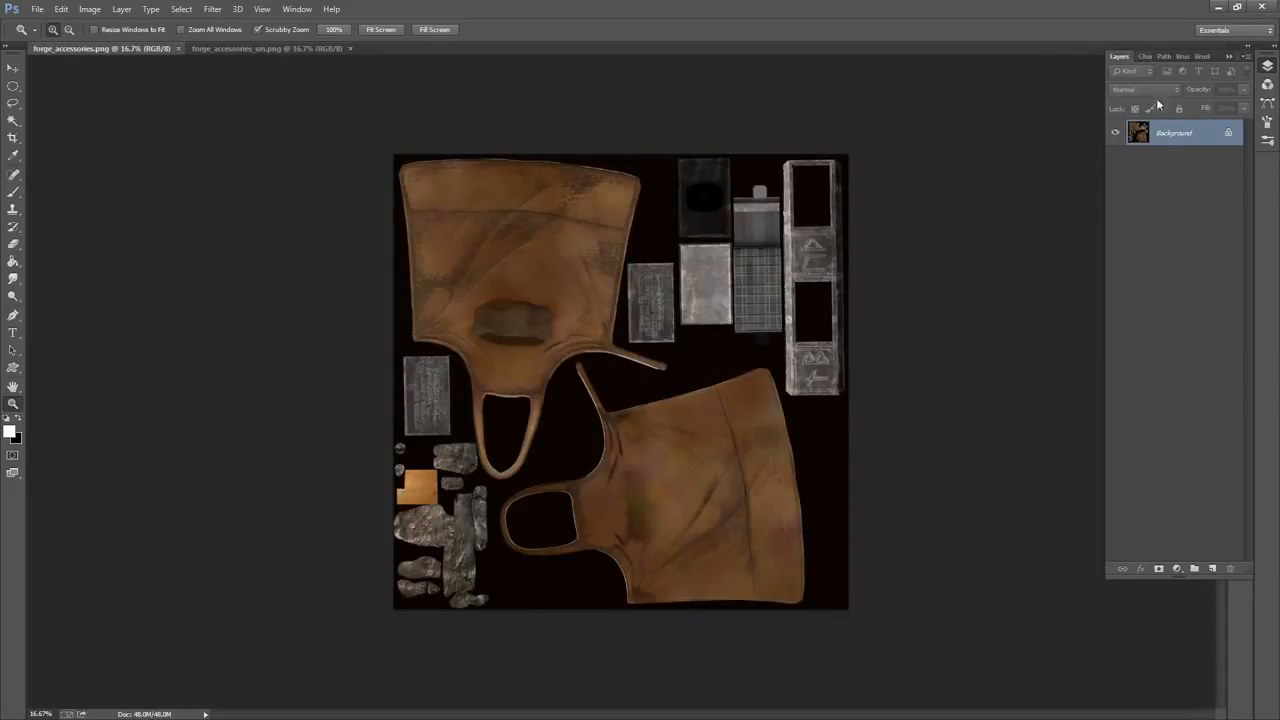
pyautogui.moveTo(1183, 126); pyautogui.dragTo(1212, 567)
pyautogui.click(1145, 56)
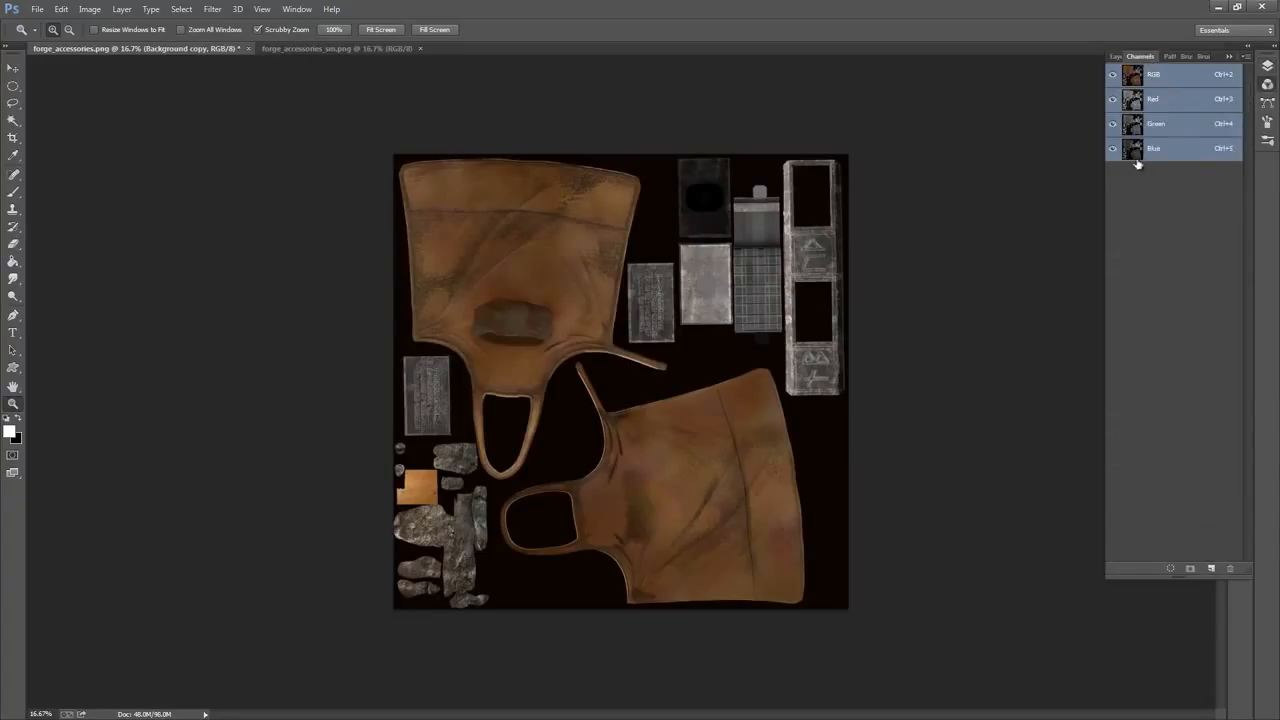
pyautogui.click(1210, 568)
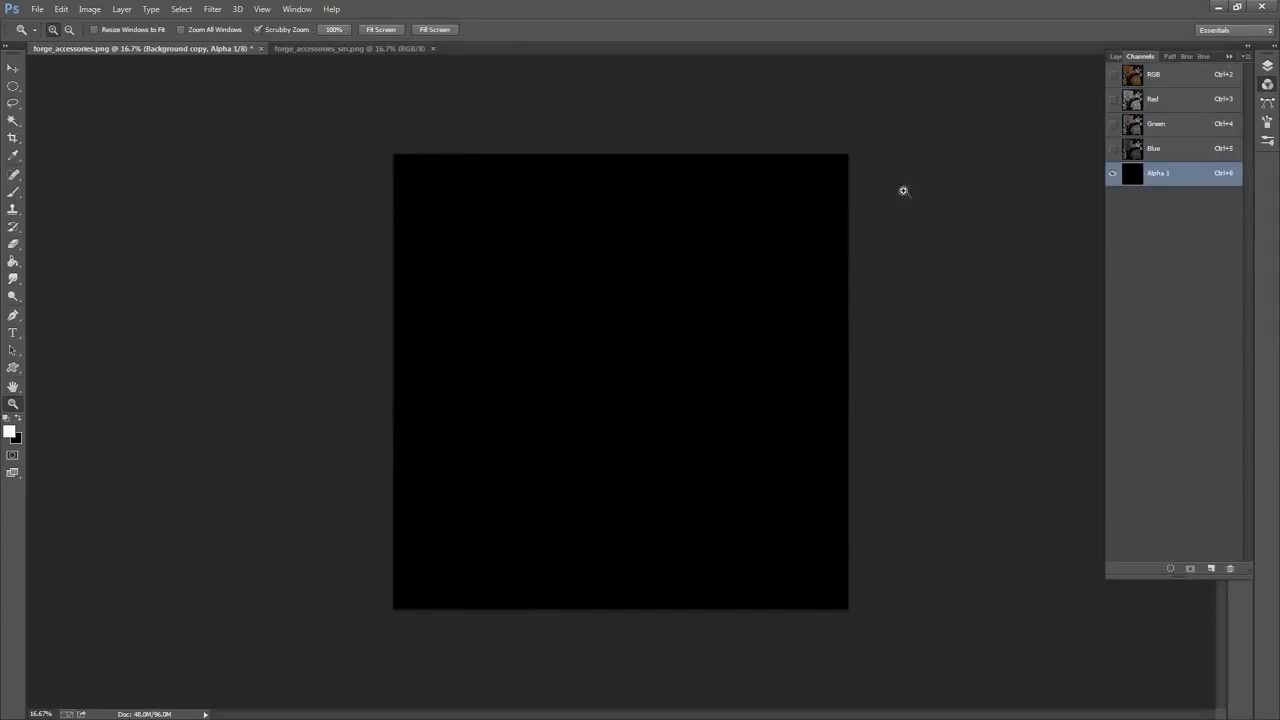
pyautogui.hotkey('ctrl', 'v')
pyautogui.click(1178, 78)
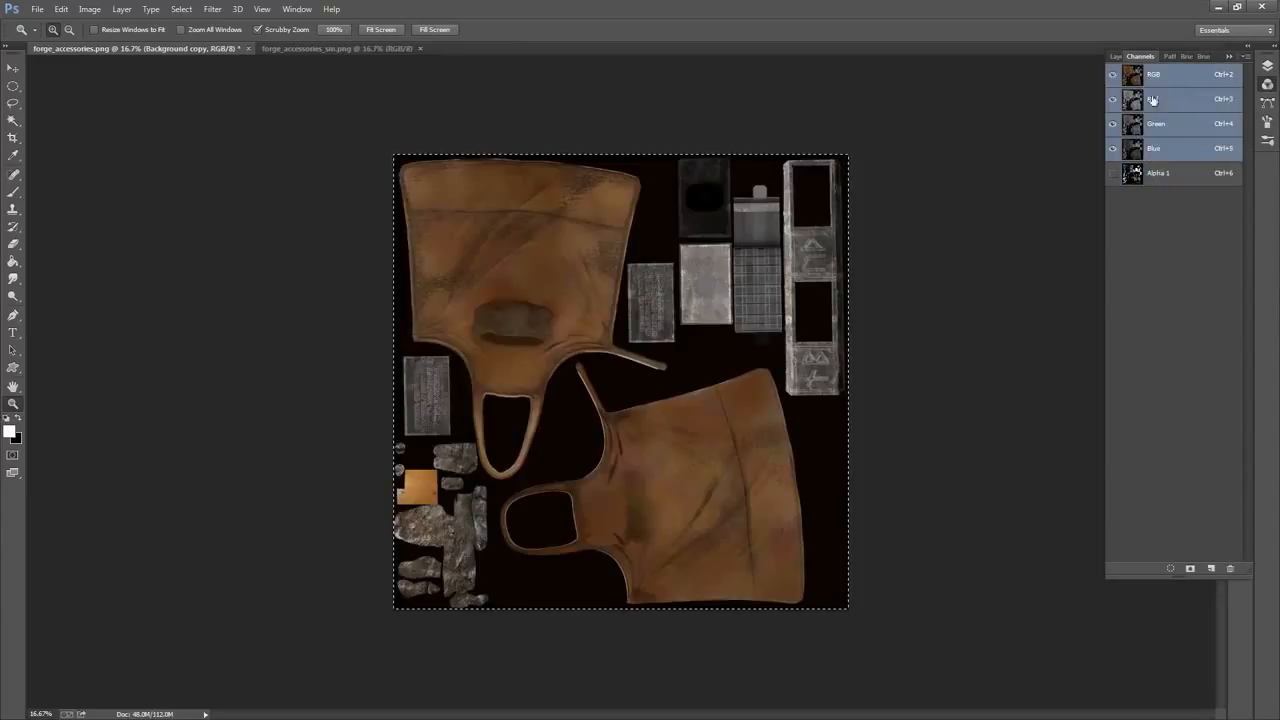
pyautogui.click(1117, 57)
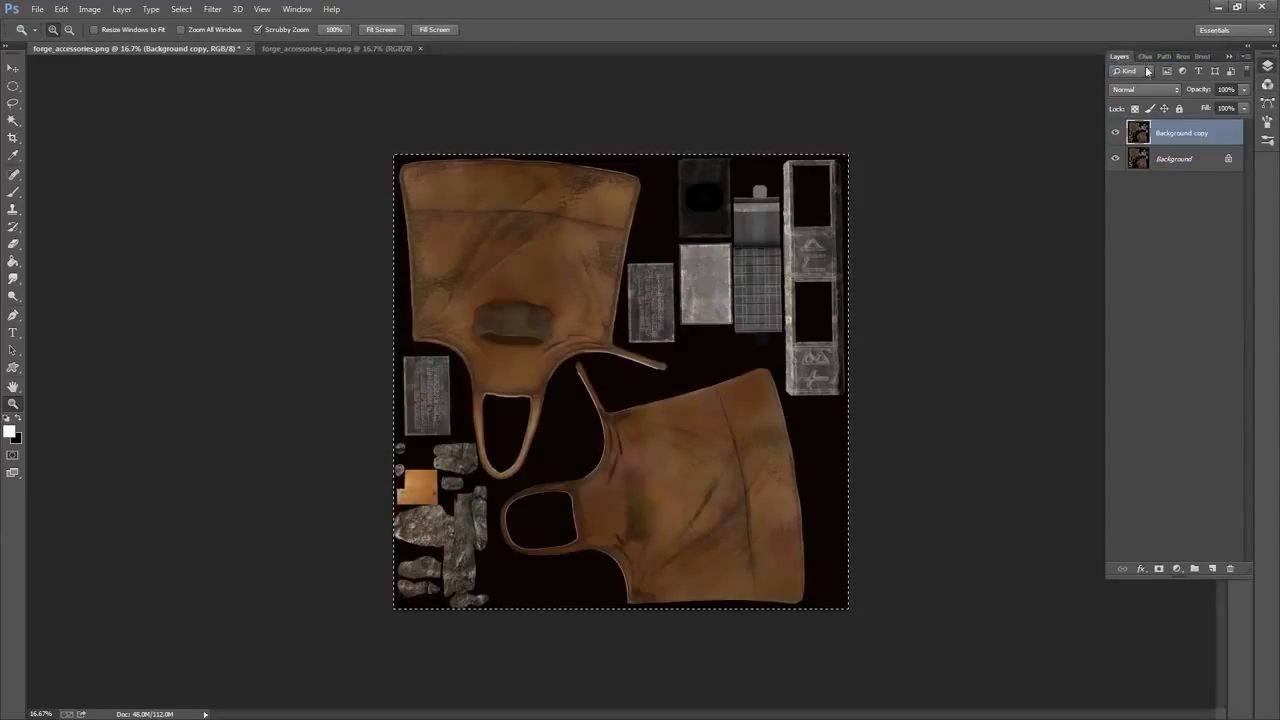
pyautogui.click(1142, 57)
pyautogui.click(1117, 57)
# Save the accessories texture as a SuperPNG in the Unity folder, using the diffuse map naming and Alpha 1 as the alpha channel
pyautogui.click(38, 9)
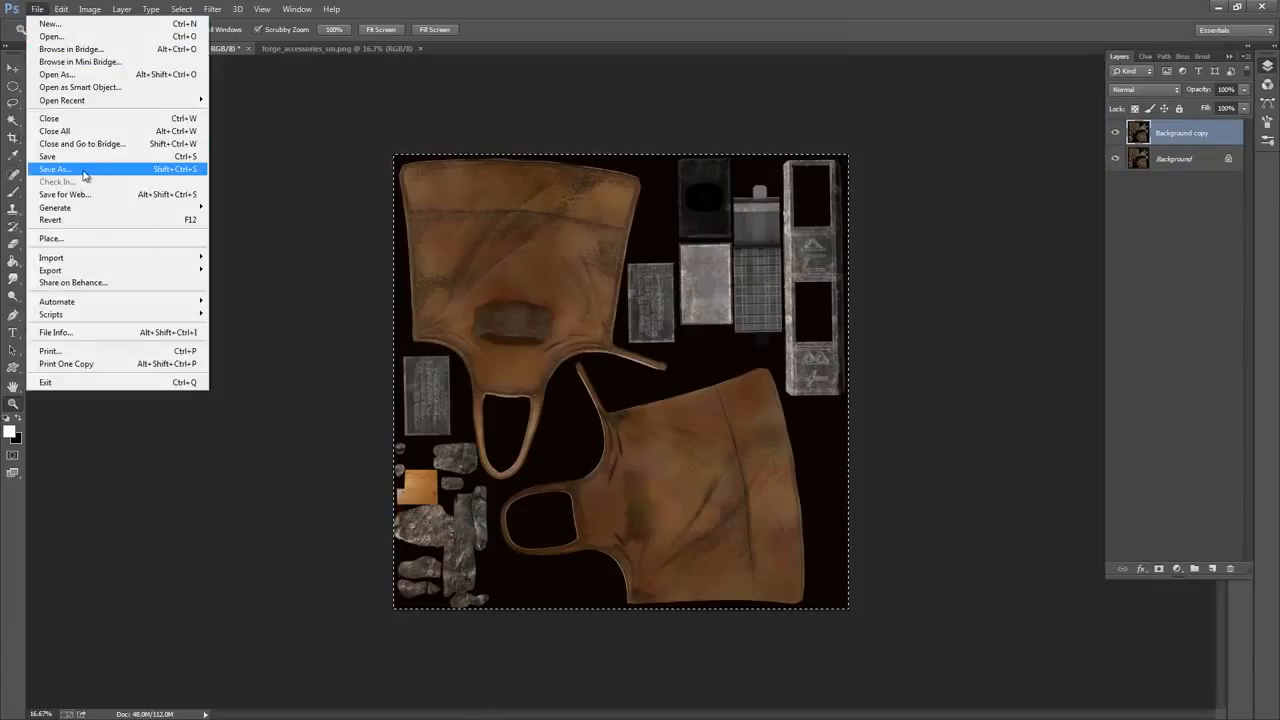
pyautogui.click(84, 170)
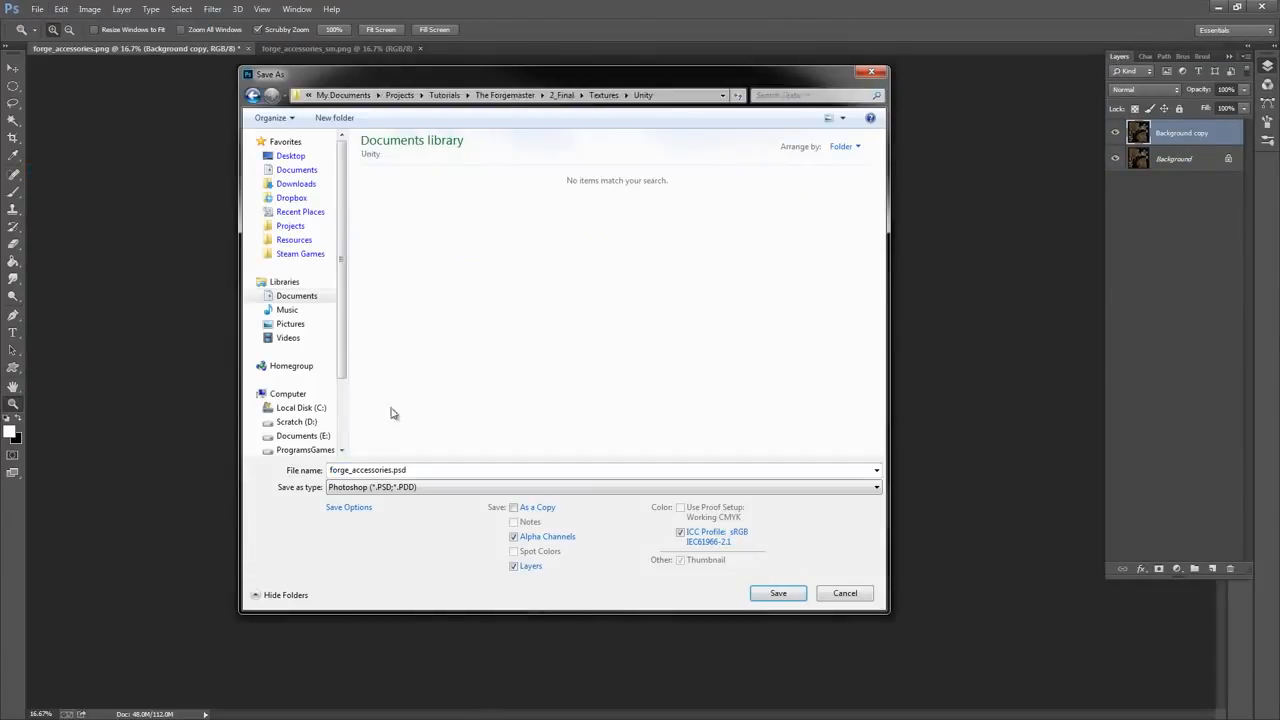
pyautogui.click(391, 490)
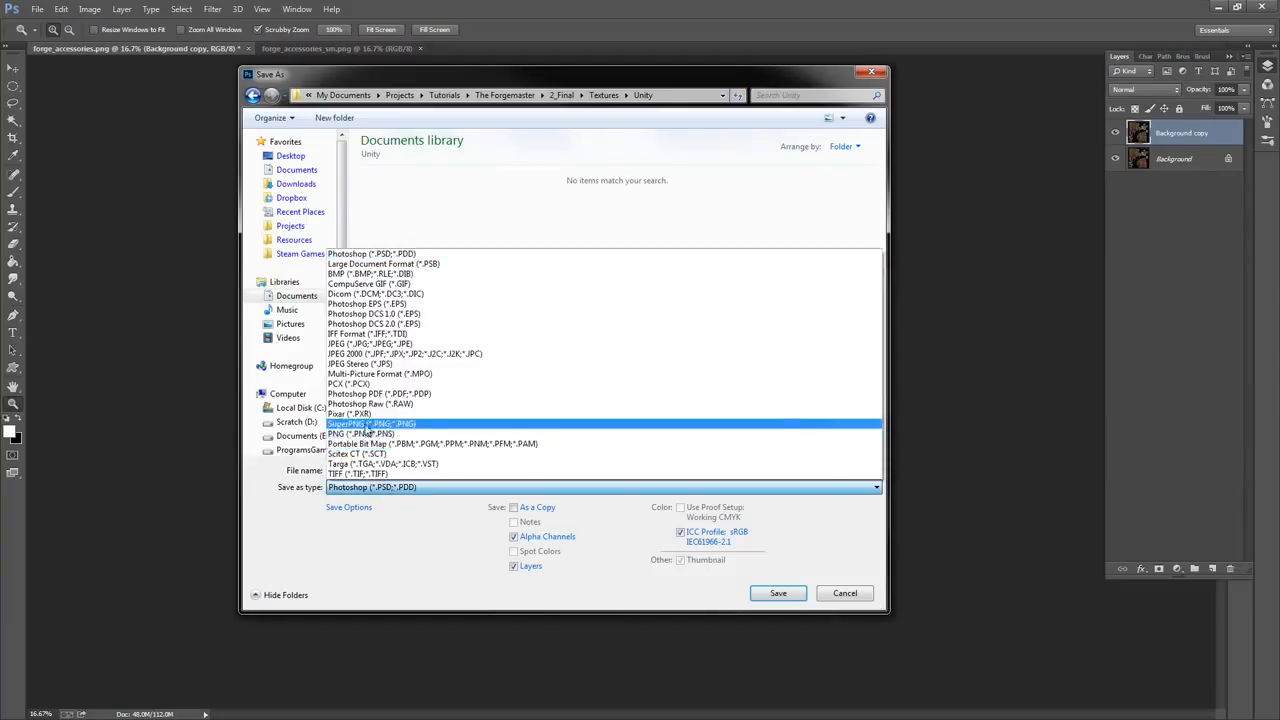
pyautogui.click(370, 425)
pyautogui.doubleClick(377, 470)
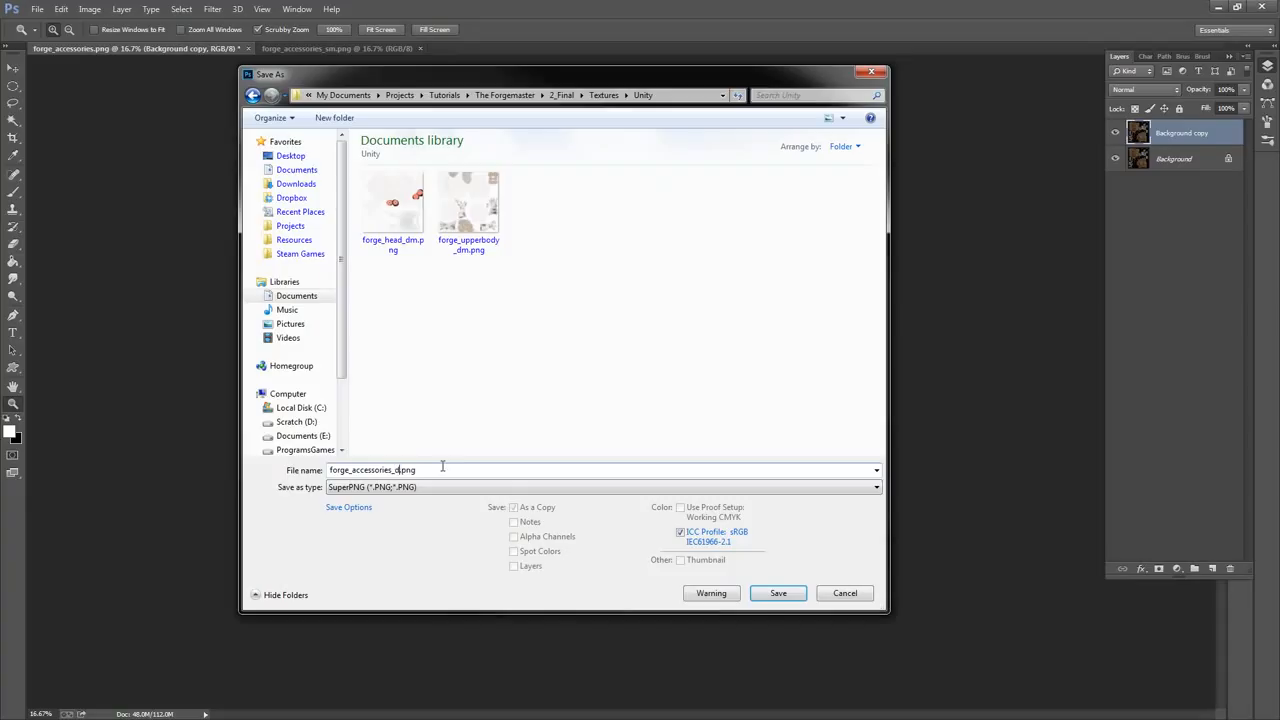
pyautogui.click(776, 594)
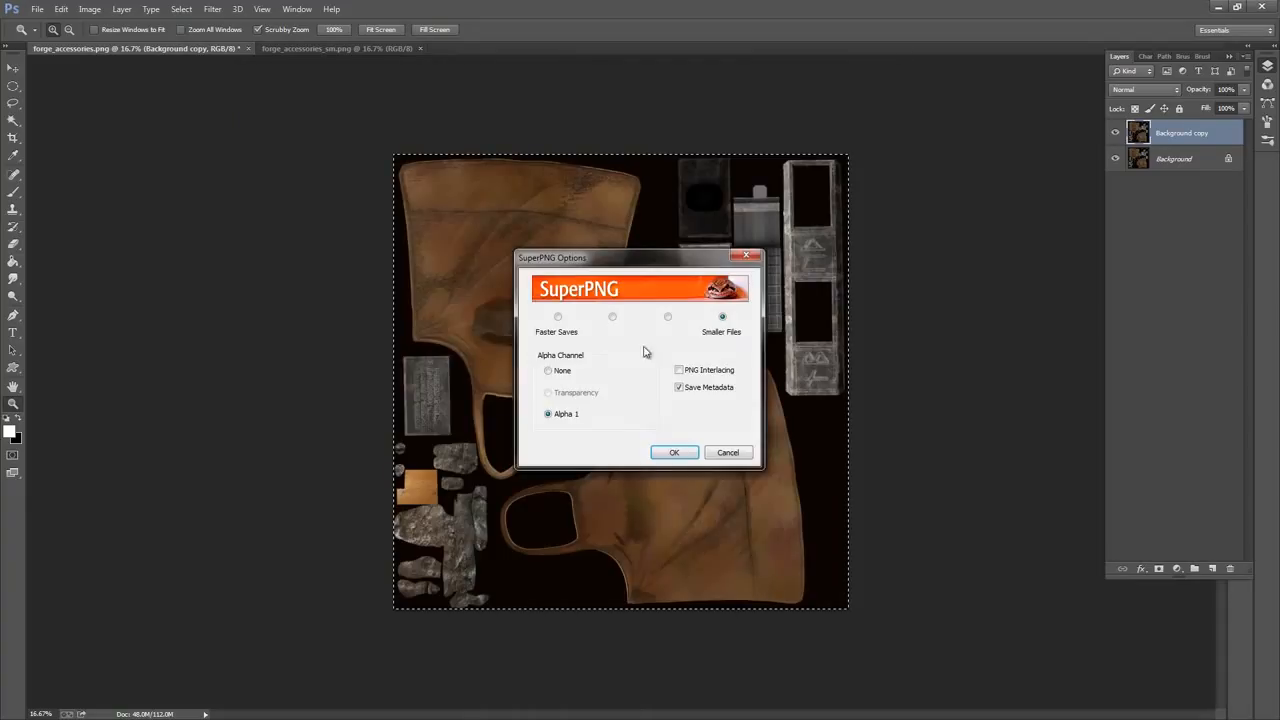
pyautogui.click(674, 455)
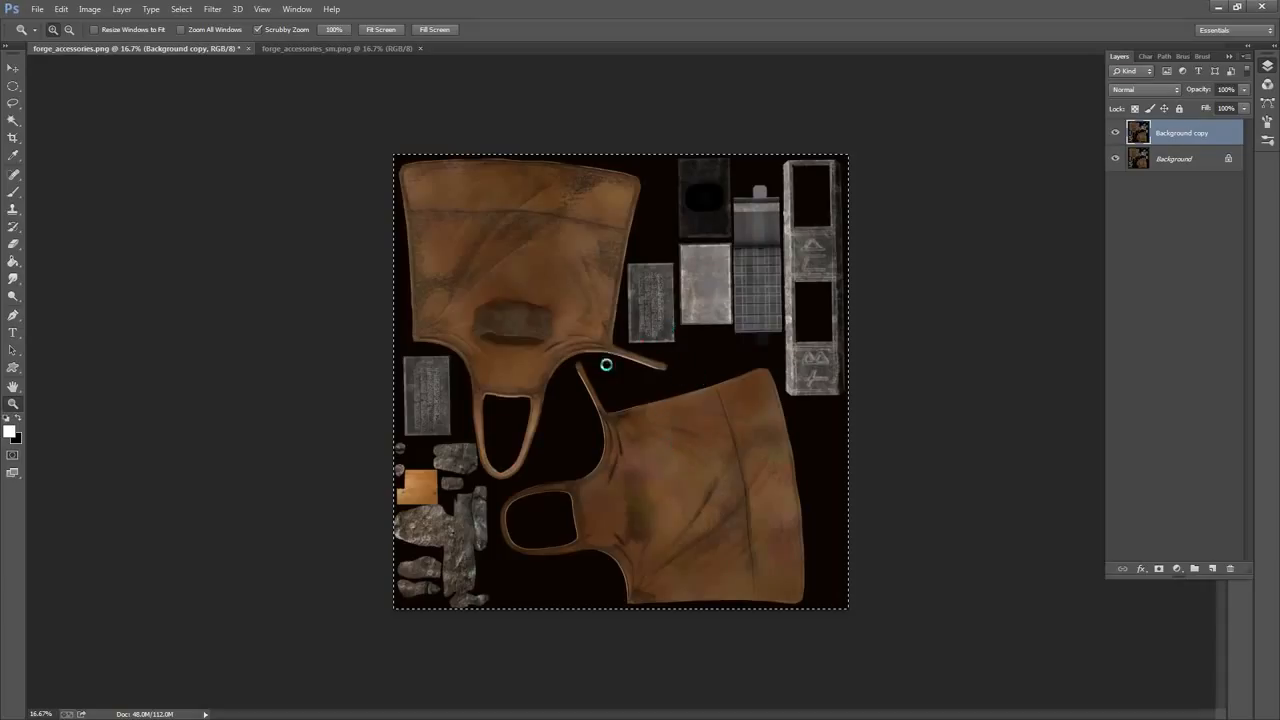
# Close forge_accessories.png without saving changes, and close forge_accessories_sm.png as well
pyautogui.click(247, 48)
pyautogui.click(637, 275)
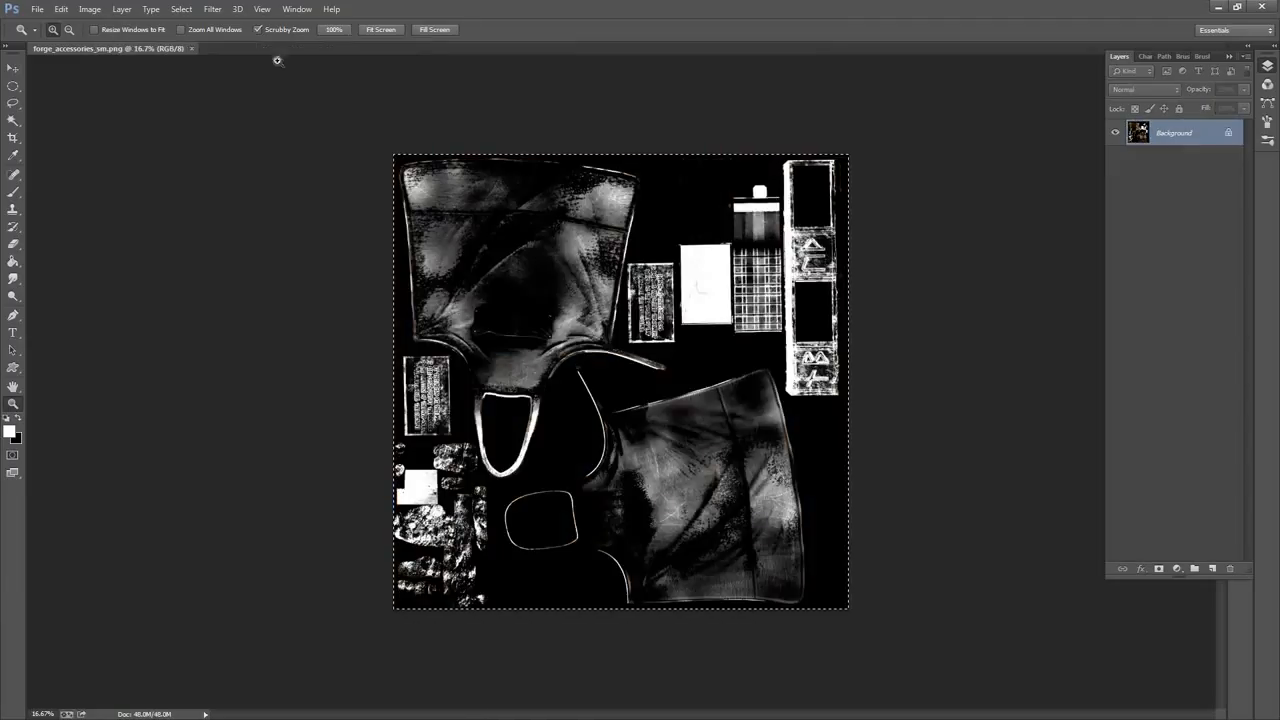
pyautogui.click(193, 49)
# Open forge_lowertorso_dm.png from the Textures folder
pyautogui.click(37, 9)
pyautogui.click(50, 34)
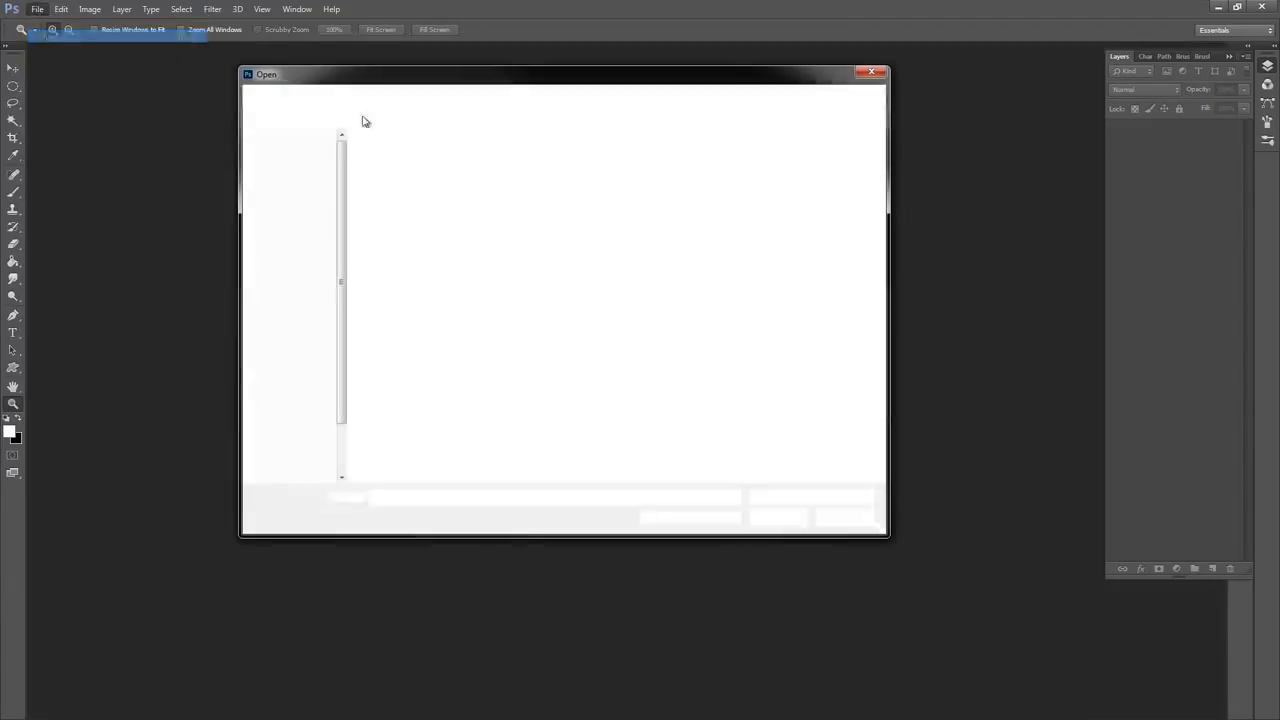
pyautogui.click(603, 95)
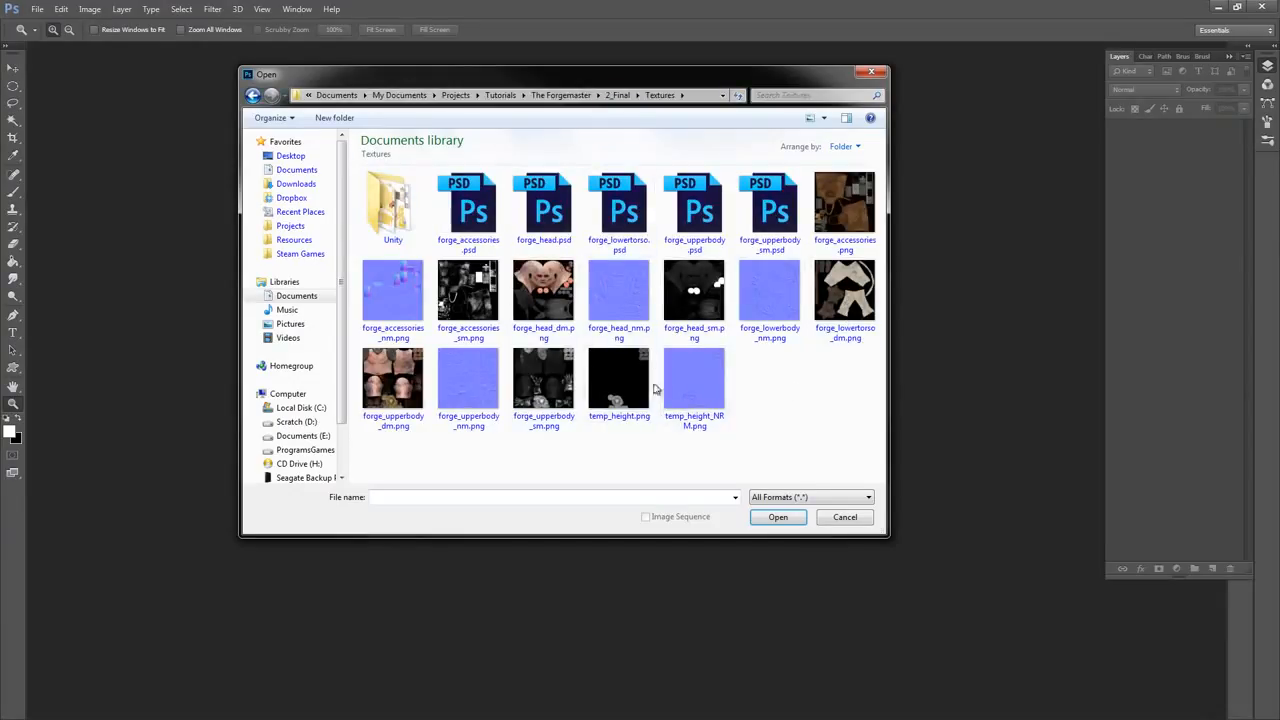
pyautogui.click(835, 292)
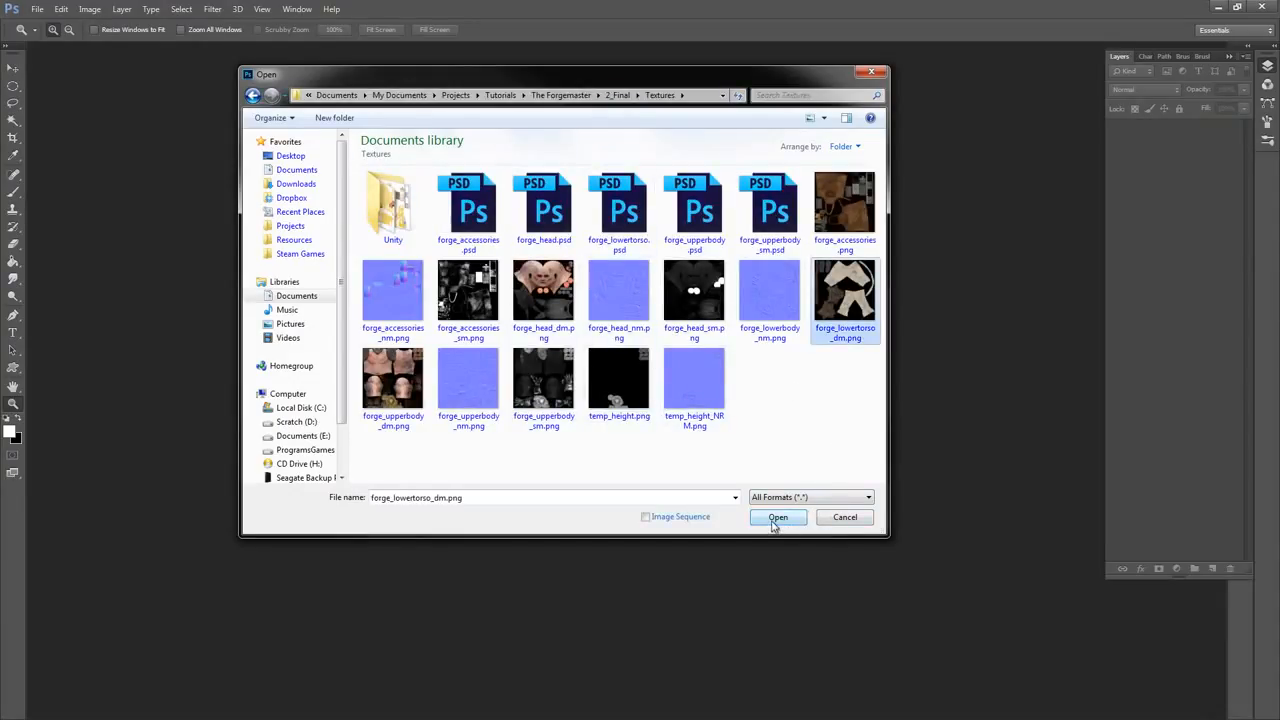
pyautogui.click(776, 518)
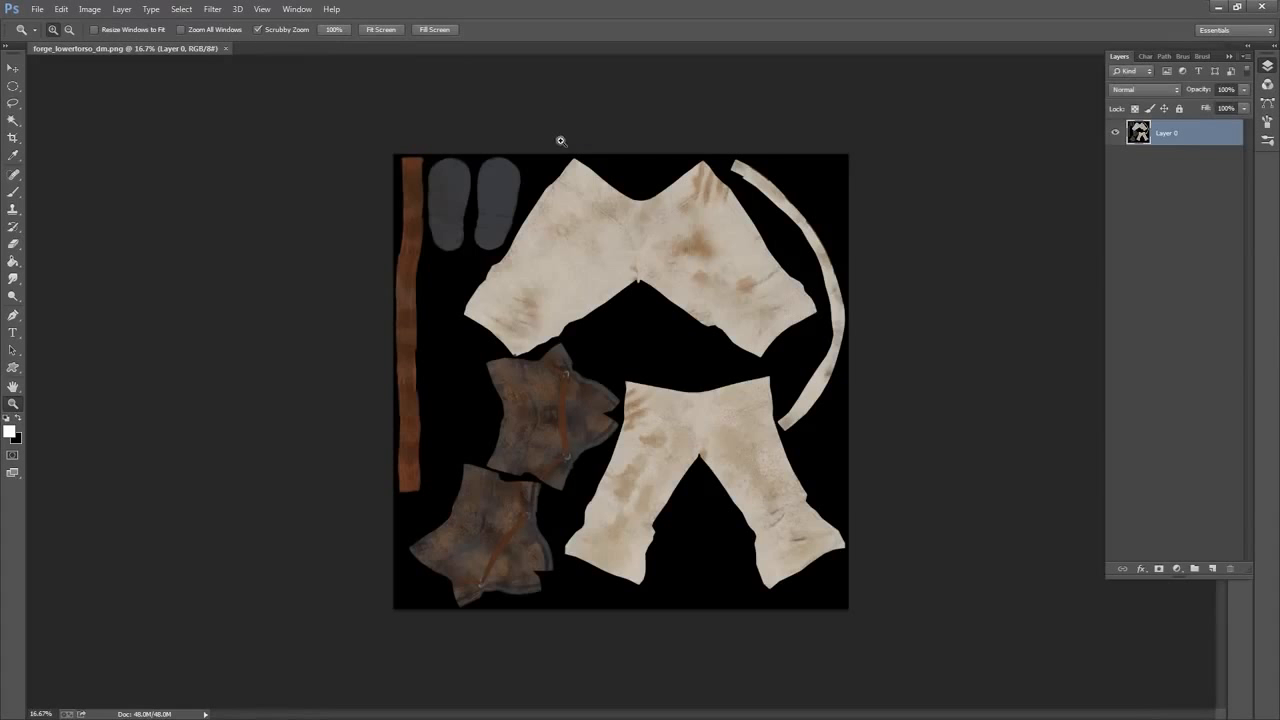
# Duplicate Layer 0 of the lower torso texture and desaturate the copy
pyautogui.moveTo(676, 272); pyautogui.dragTo(699, 263)
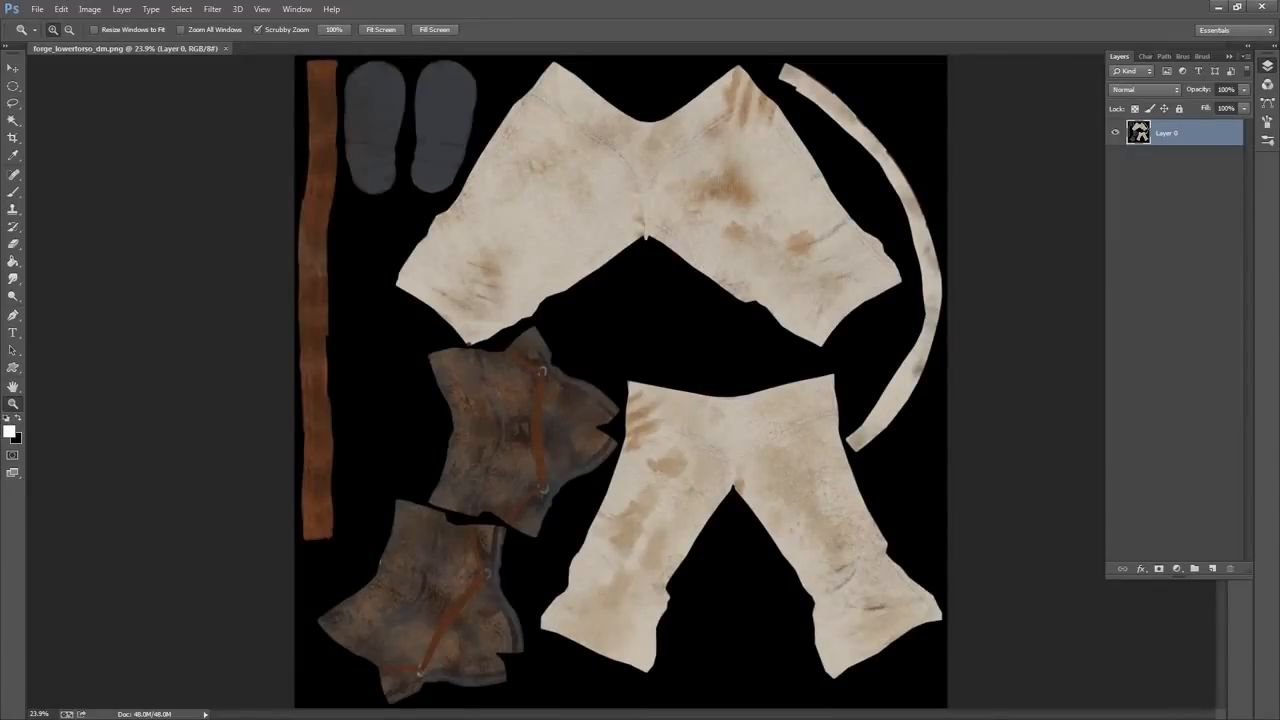
pyautogui.moveTo(1198, 146); pyautogui.dragTo(1212, 568)
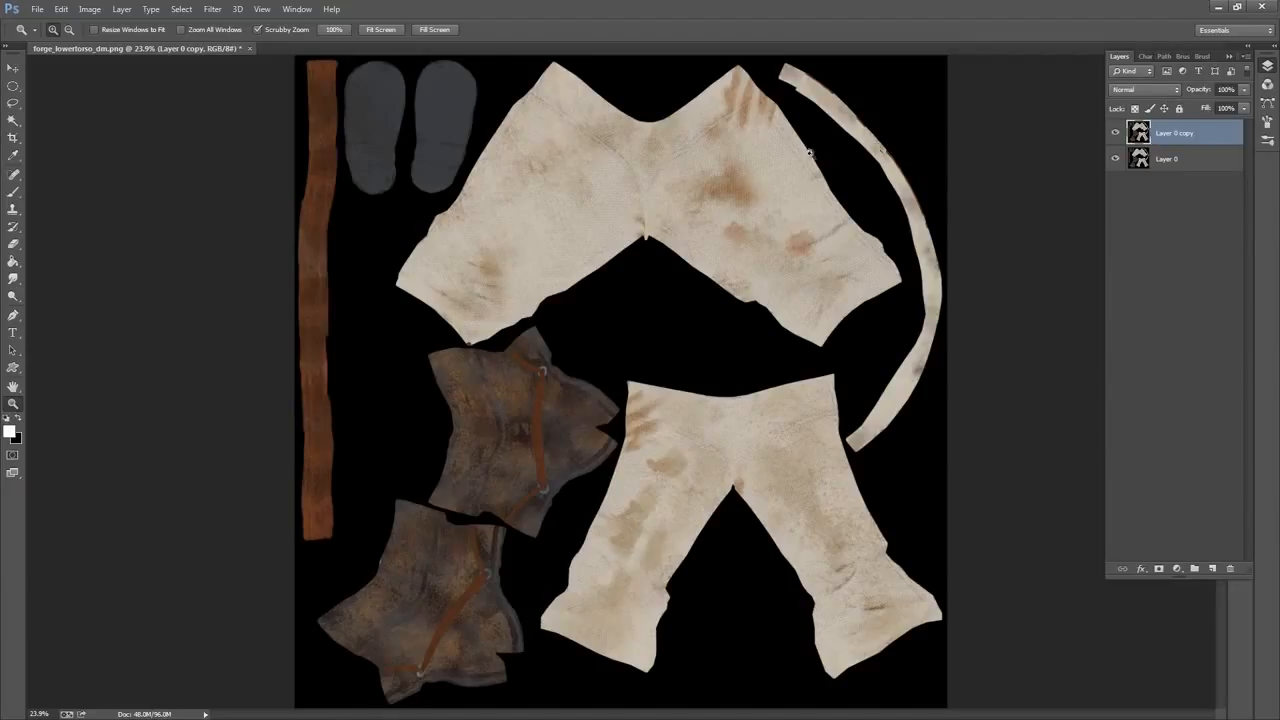
pyautogui.click(89, 9)
pyautogui.moveTo(115, 43)
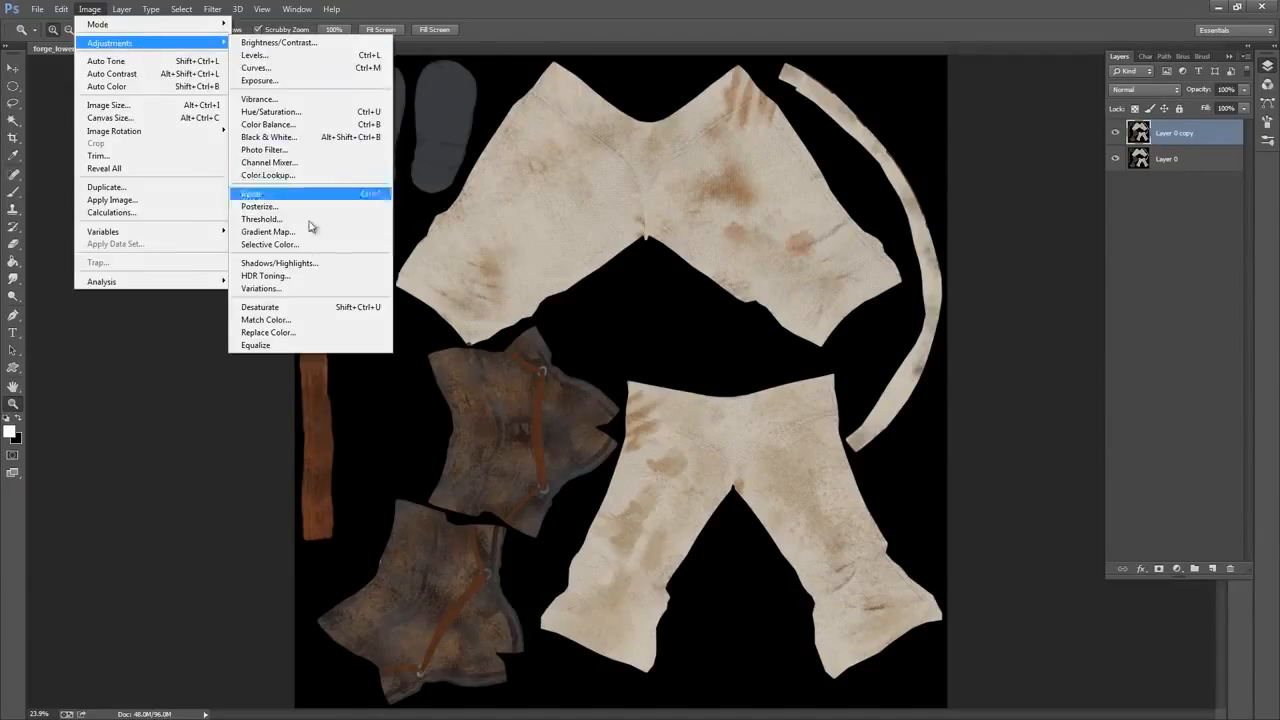
pyautogui.click(297, 309)
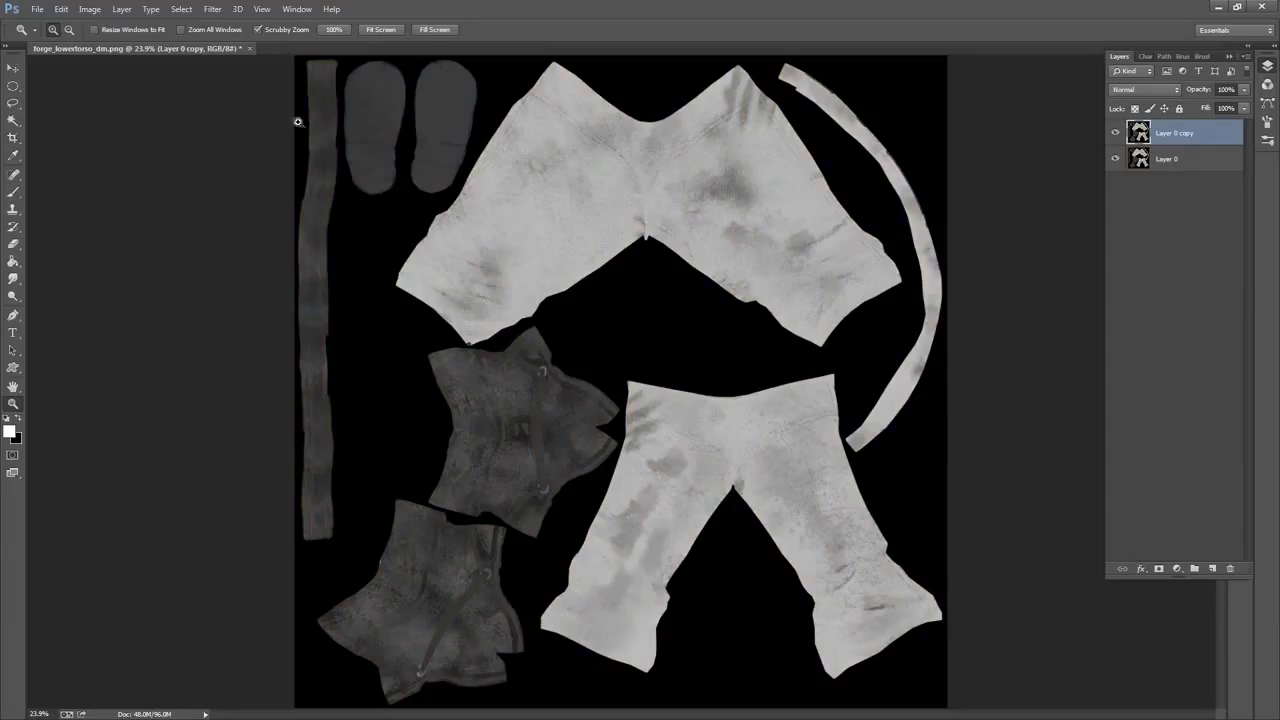
# Apply Levels to the desaturated copy with input levels 54, 1.00 and 91 to bring out the boot and belt highlights
pyautogui.click(89, 11)
pyautogui.moveTo(140, 40)
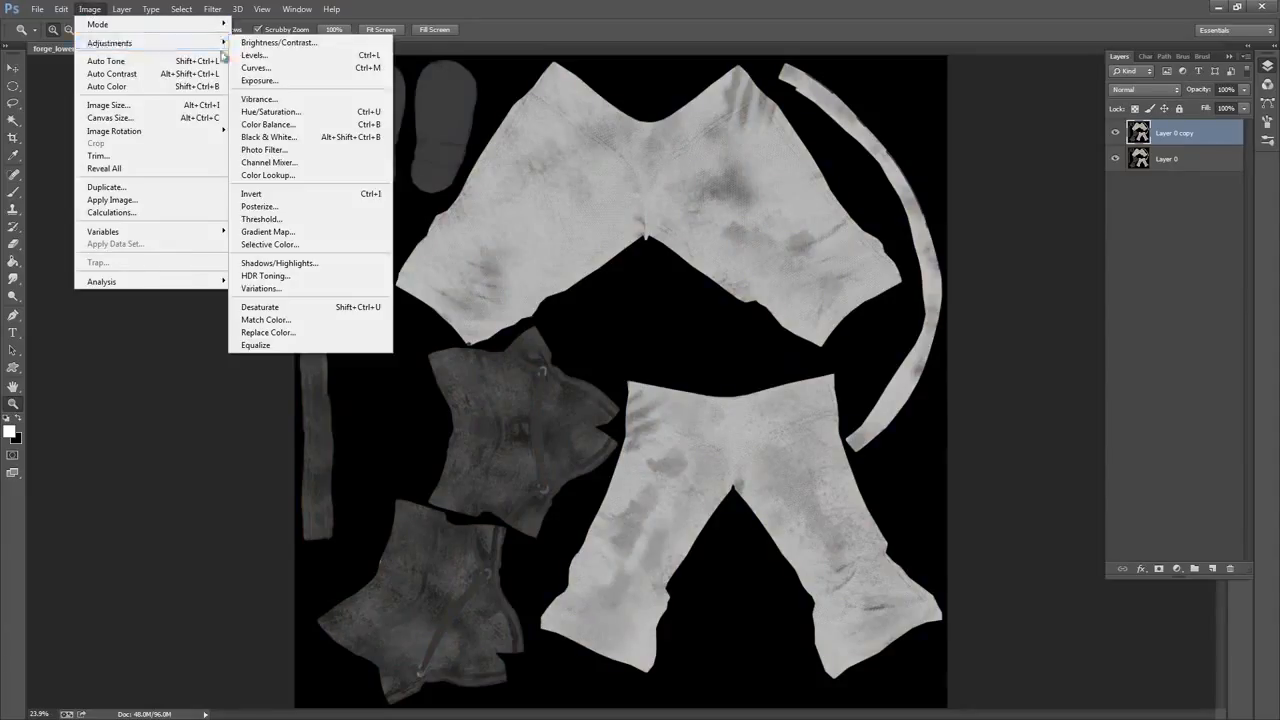
pyautogui.click(309, 58)
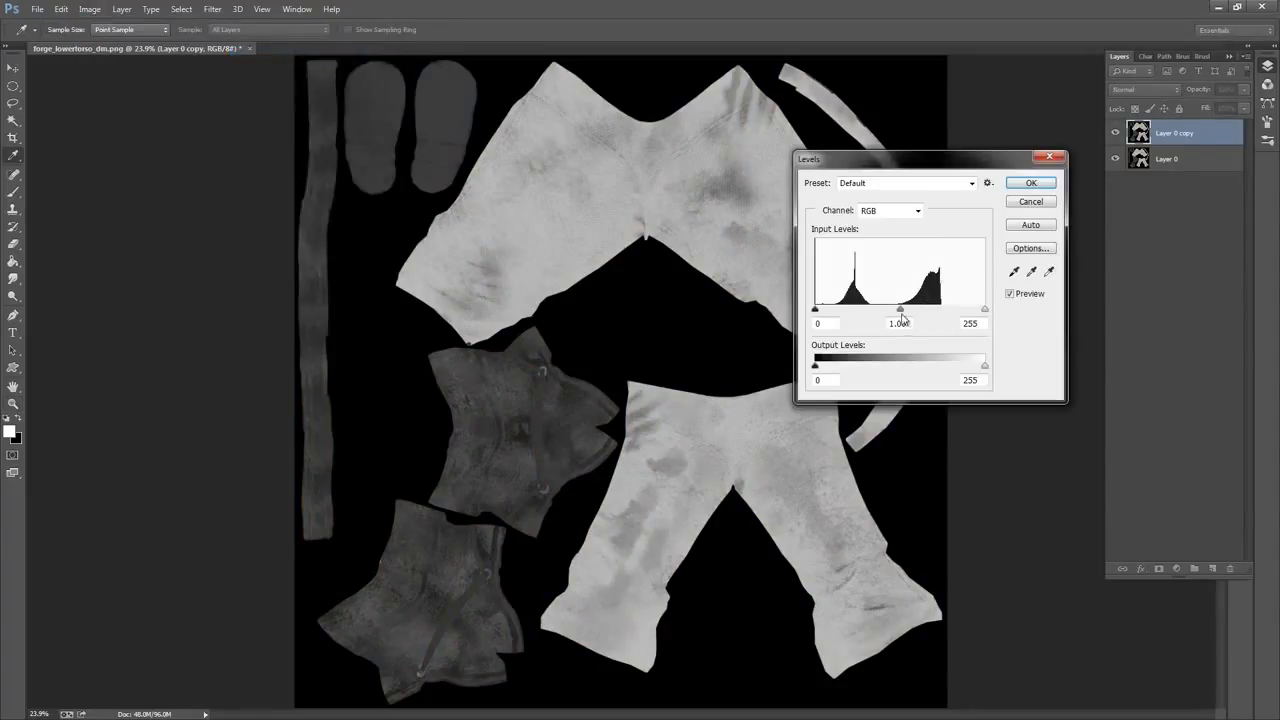
pyautogui.moveTo(902, 316); pyautogui.dragTo(824, 322)
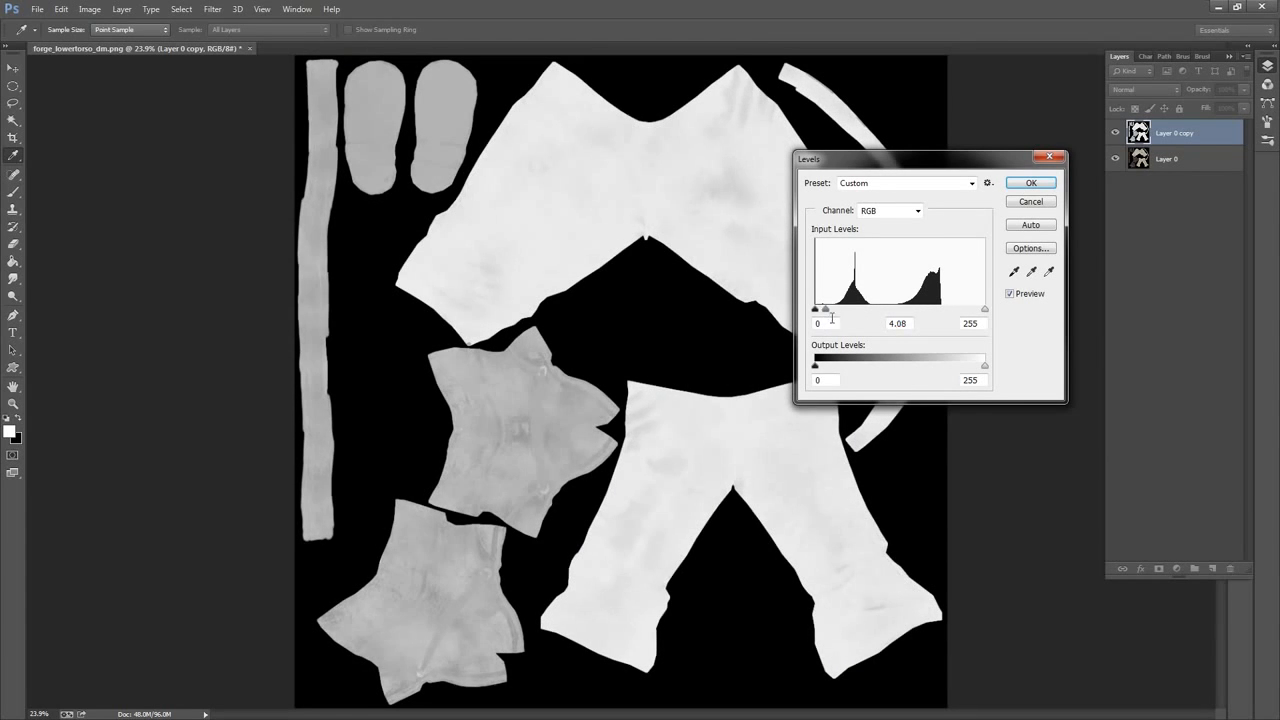
pyautogui.moveTo(988, 313); pyautogui.dragTo(876, 316)
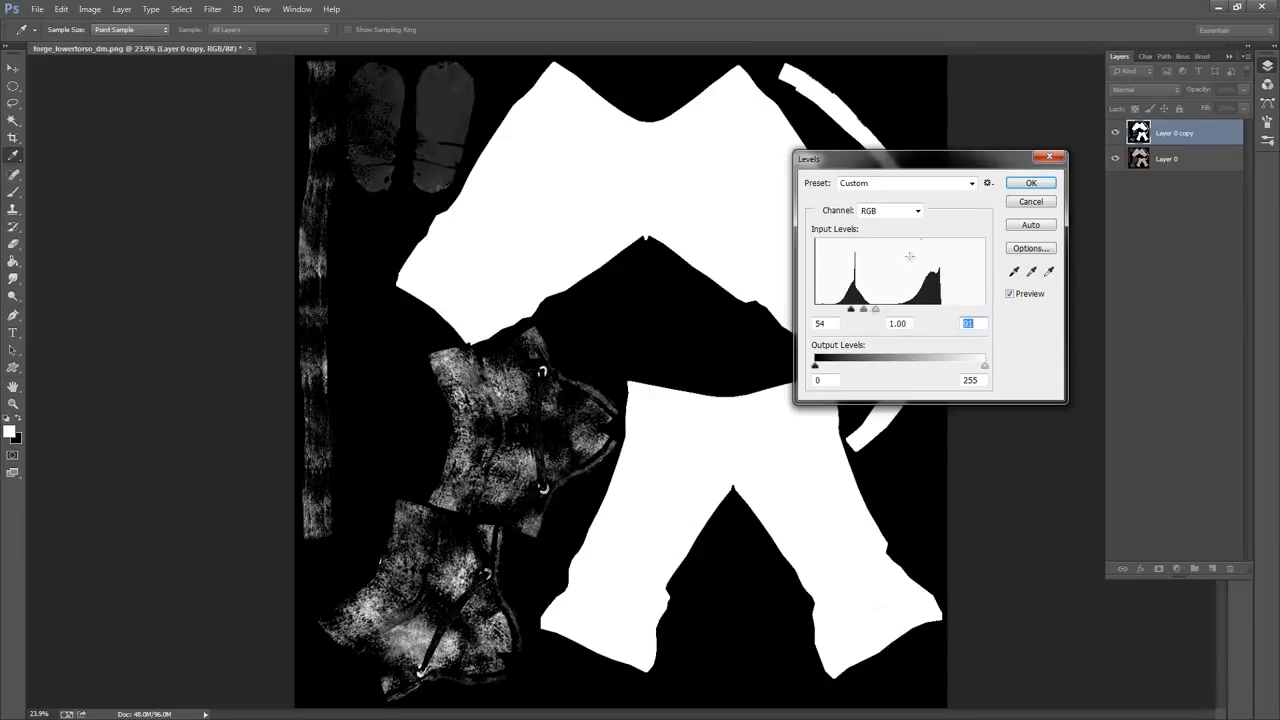
pyautogui.click(1031, 183)
pyautogui.press('z')
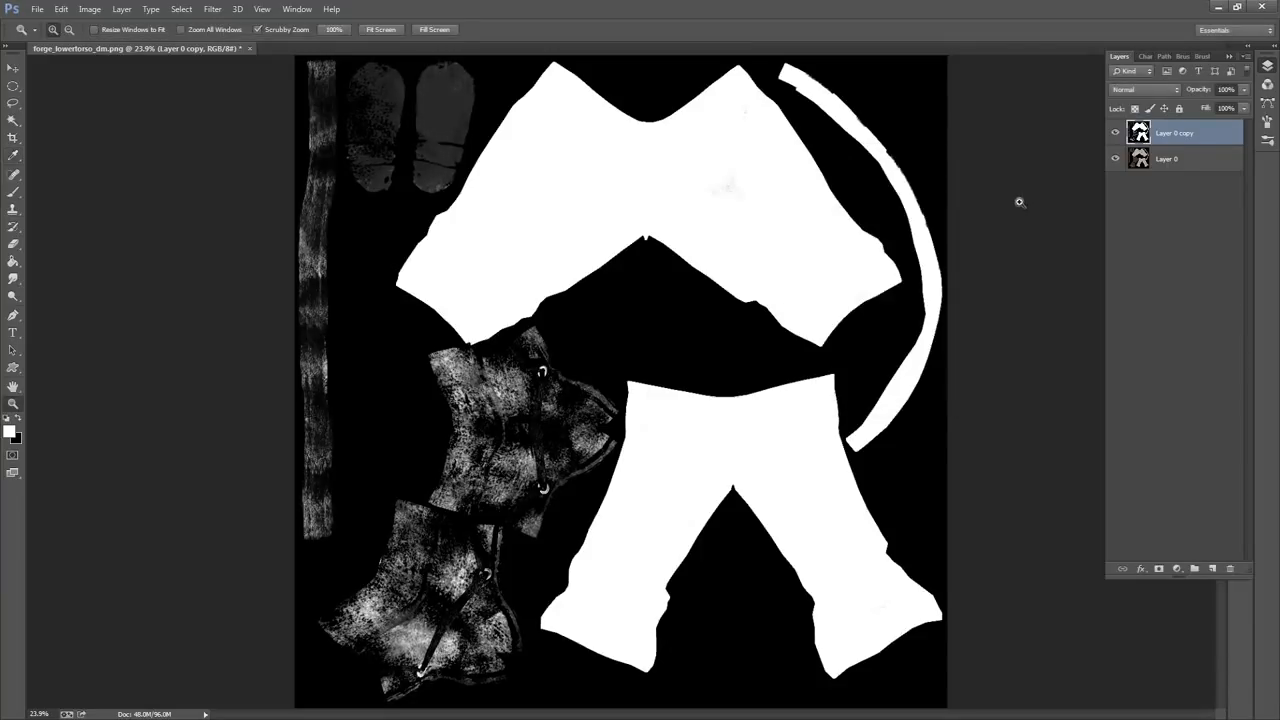
# Make another copy of Layer 0, desaturate it and move it to the top of the layer stack
pyautogui.click(14, 103)
pyautogui.moveTo(541, 54); pyautogui.dragTo(572, 52)
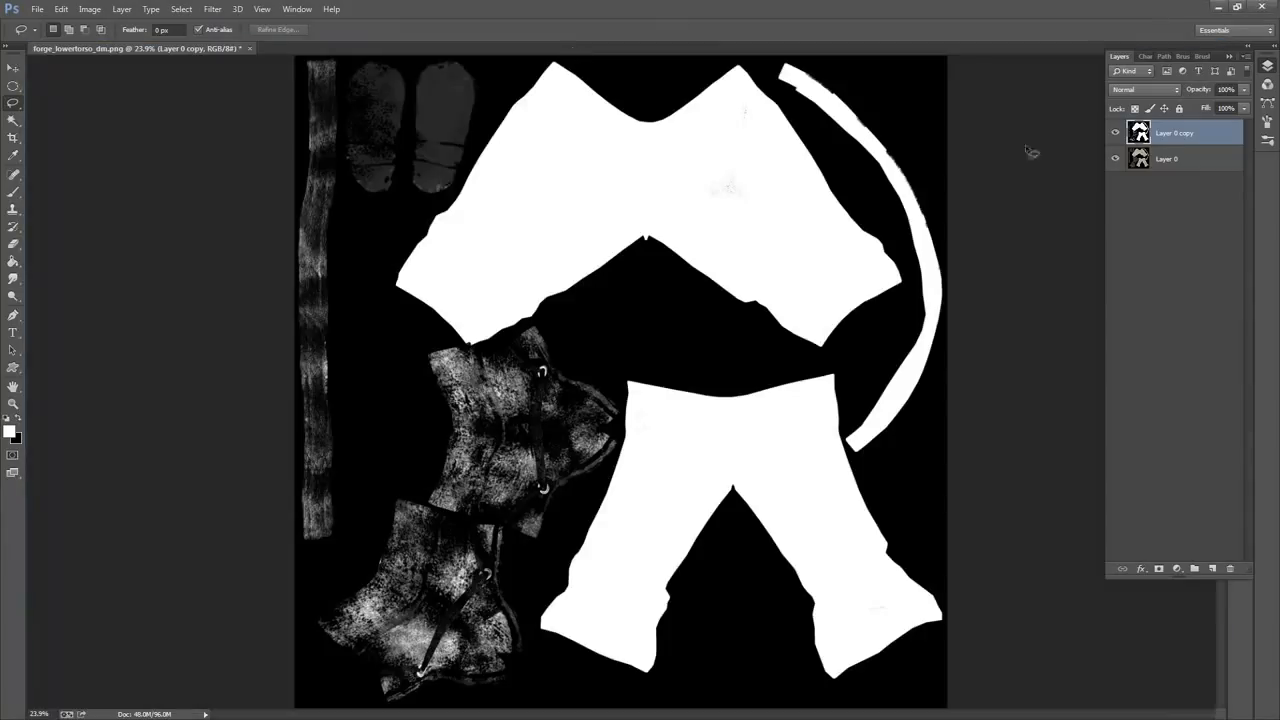
pyautogui.moveTo(1168, 159); pyautogui.dragTo(1212, 568)
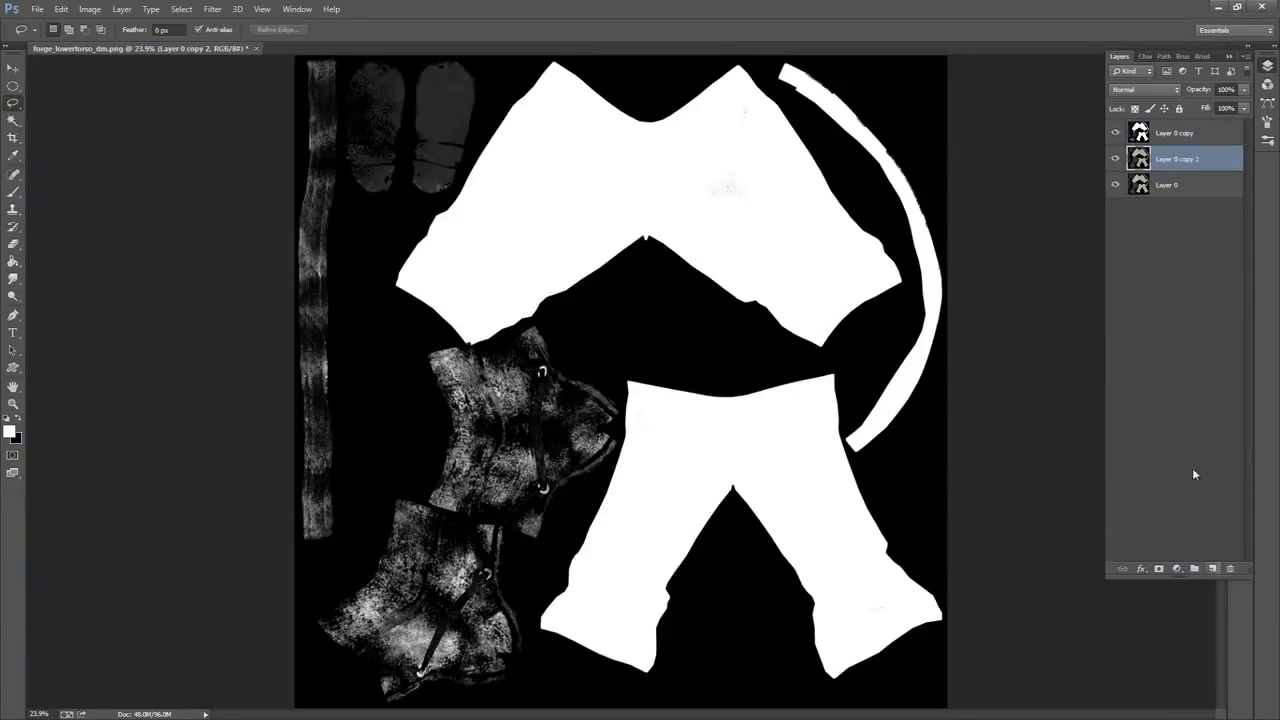
pyautogui.click(61, 9)
pyautogui.moveTo(90, 9)
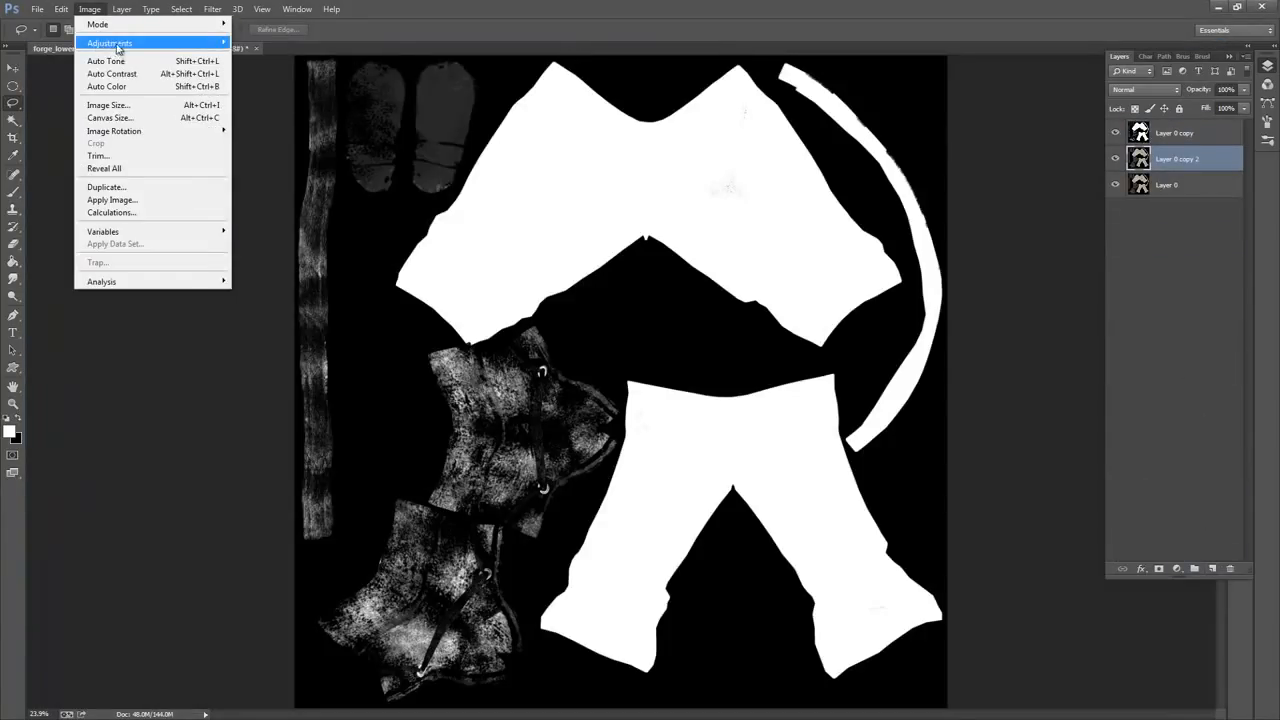
pyautogui.moveTo(116, 45)
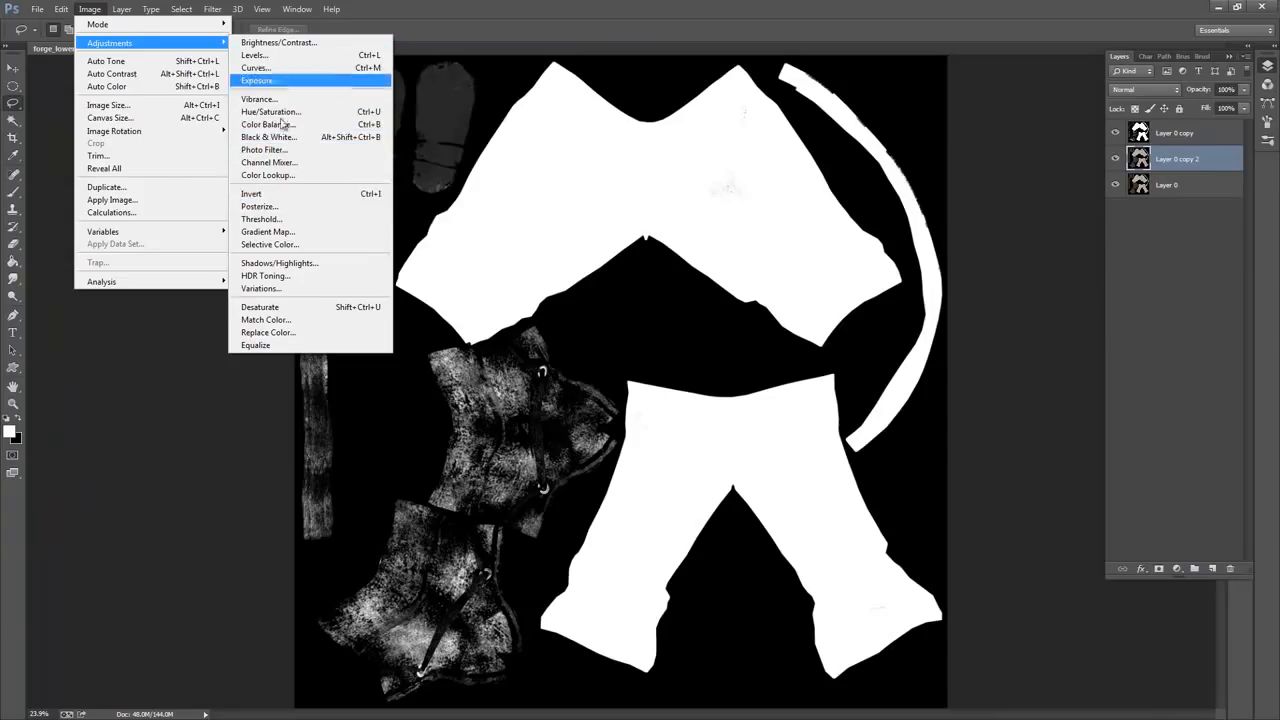
pyautogui.click(281, 307)
pyautogui.moveTo(1187, 165); pyautogui.dragTo(1173, 140)
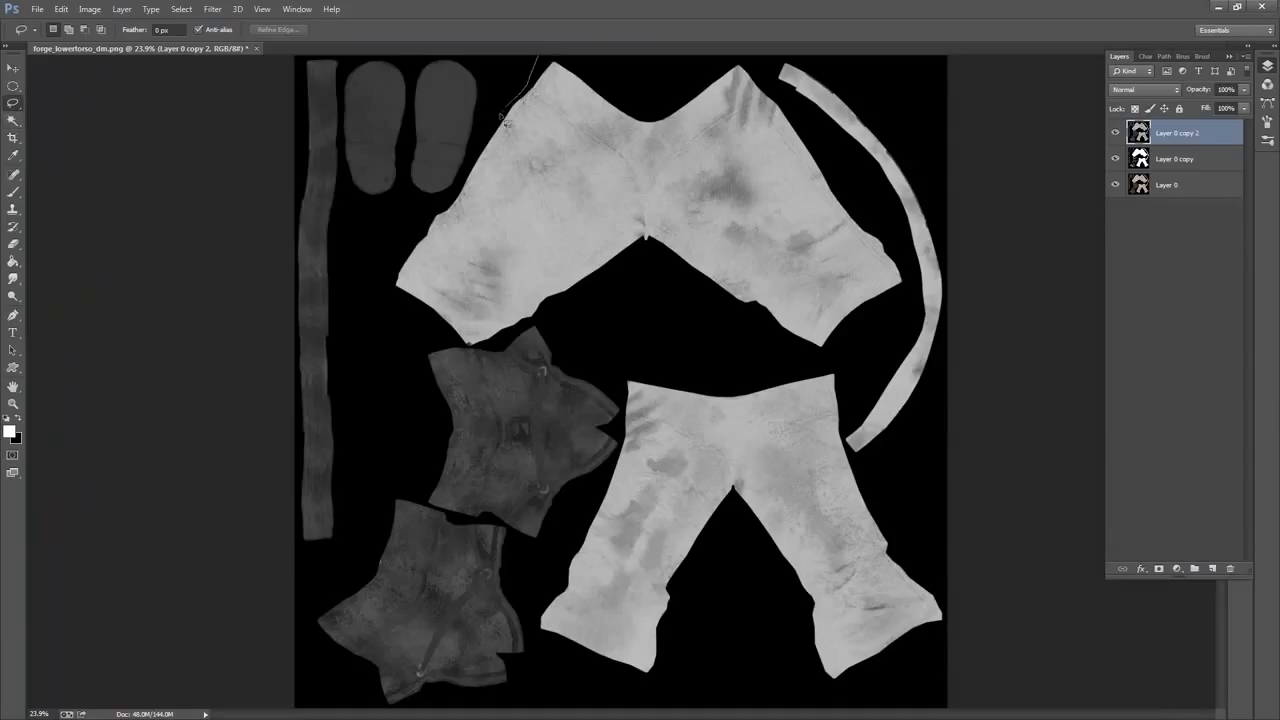
# Lasso around both trouser pieces and the curved cloth strip, combining them into one selection
pyautogui.moveTo(395, 285); pyautogui.dragTo(428, 326)
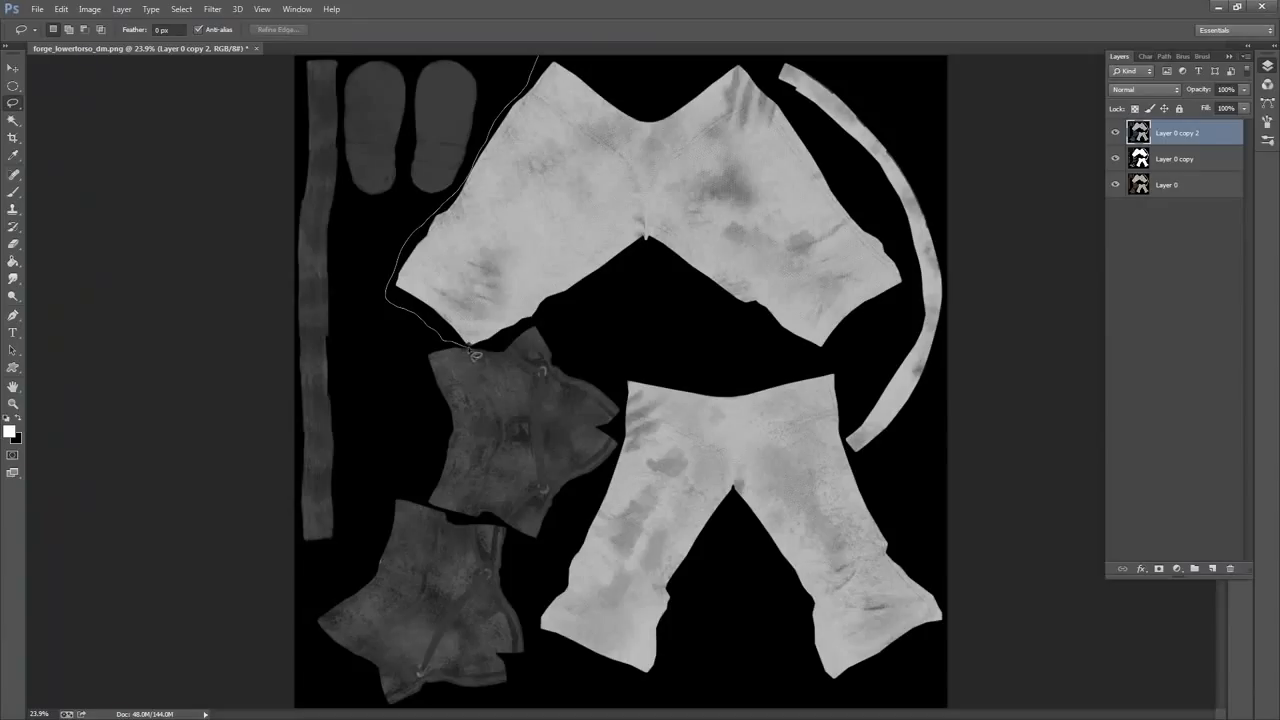
pyautogui.moveTo(527, 333)
pyautogui.mouseDown()
pyautogui.moveTo(588, 302)
pyautogui.moveTo(687, 307)
pyautogui.moveTo(767, 357)
pyautogui.mouseUp()
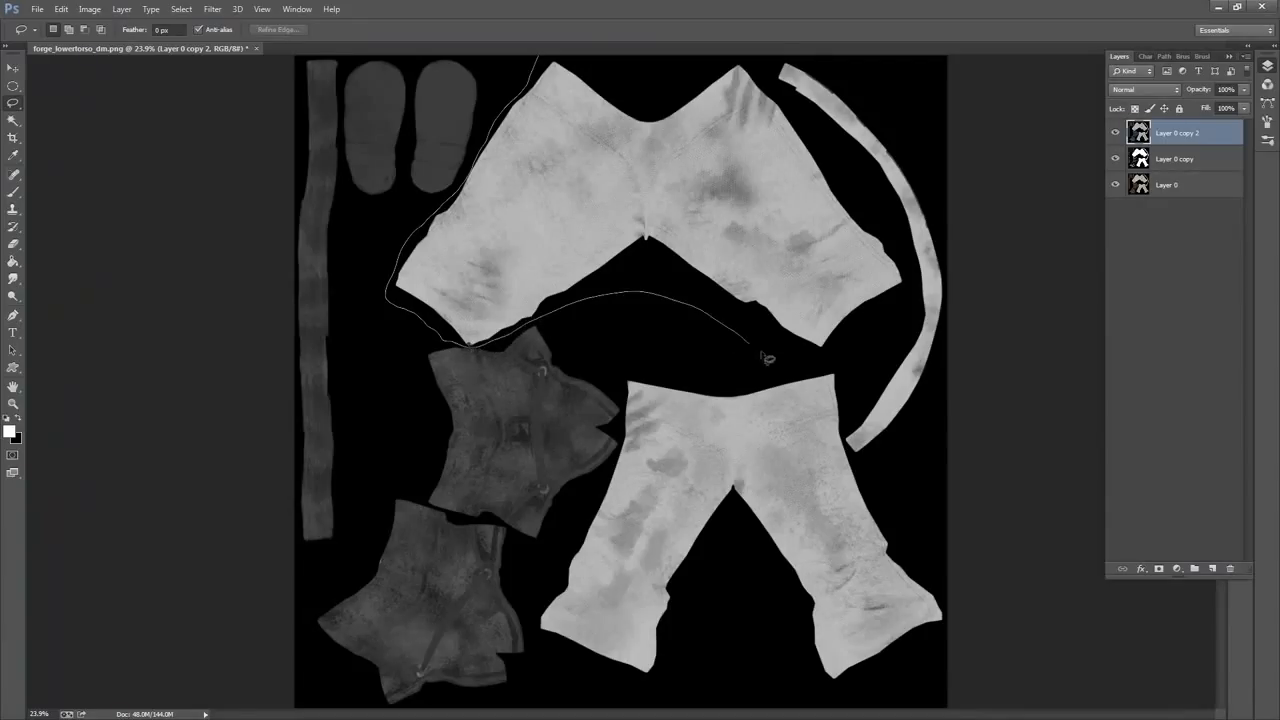
pyautogui.moveTo(851, 362); pyautogui.dragTo(915, 296)
pyautogui.moveTo(896, 246)
pyautogui.mouseDown()
pyautogui.moveTo(757, 55)
pyautogui.moveTo(808, 42)
pyautogui.moveTo(766, 77)
pyautogui.mouseUp()
pyautogui.moveTo(614, 63); pyautogui.dragTo(640, 44)
pyautogui.moveTo(772, 60)
pyautogui.mouseDown()
pyautogui.moveTo(858, 80)
pyautogui.moveTo(923, 148)
pyautogui.moveTo(970, 315)
pyautogui.moveTo(924, 510)
pyautogui.moveTo(976, 612)
pyautogui.moveTo(898, 680)
pyautogui.moveTo(821, 700)
pyautogui.moveTo(734, 682)
pyautogui.moveTo(625, 688)
pyautogui.moveTo(558, 665)
pyautogui.moveTo(531, 637)
pyautogui.moveTo(533, 587)
pyautogui.moveTo(614, 462)
pyautogui.mouseUp()
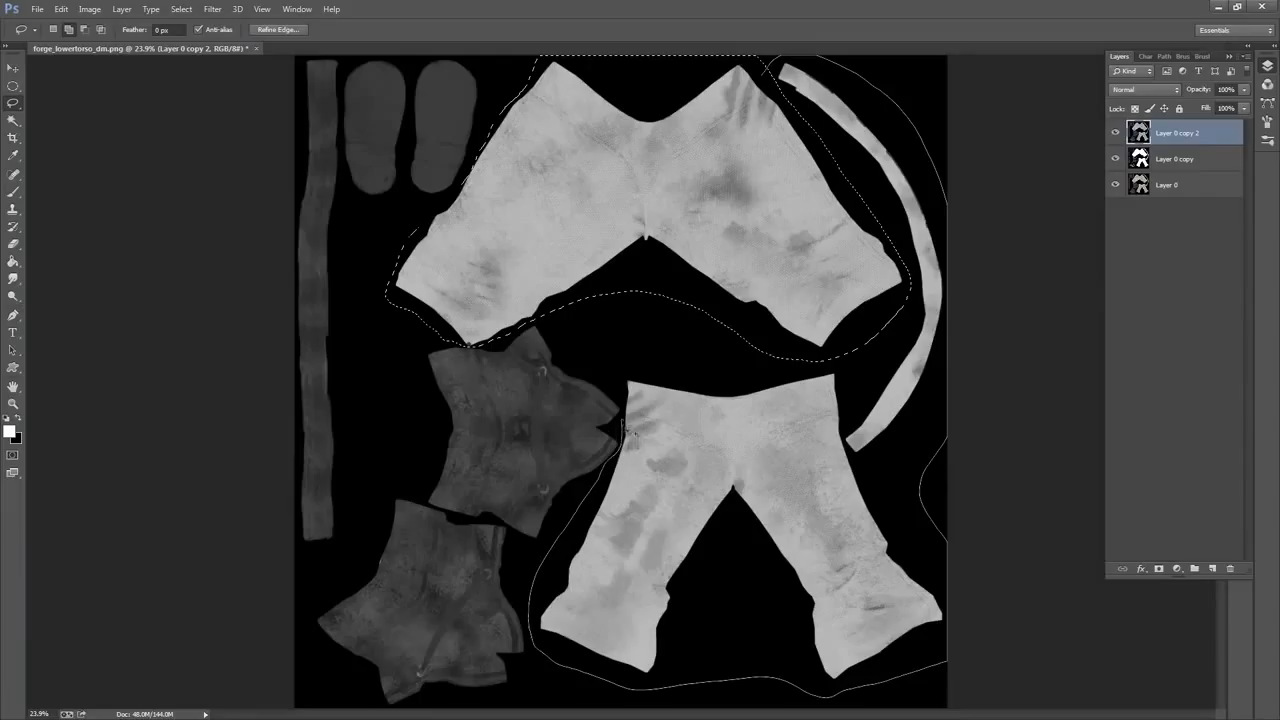
pyautogui.moveTo(620, 395)
pyautogui.mouseDown()
pyautogui.moveTo(642, 325)
pyautogui.moveTo(702, 263)
pyautogui.mouseUp()
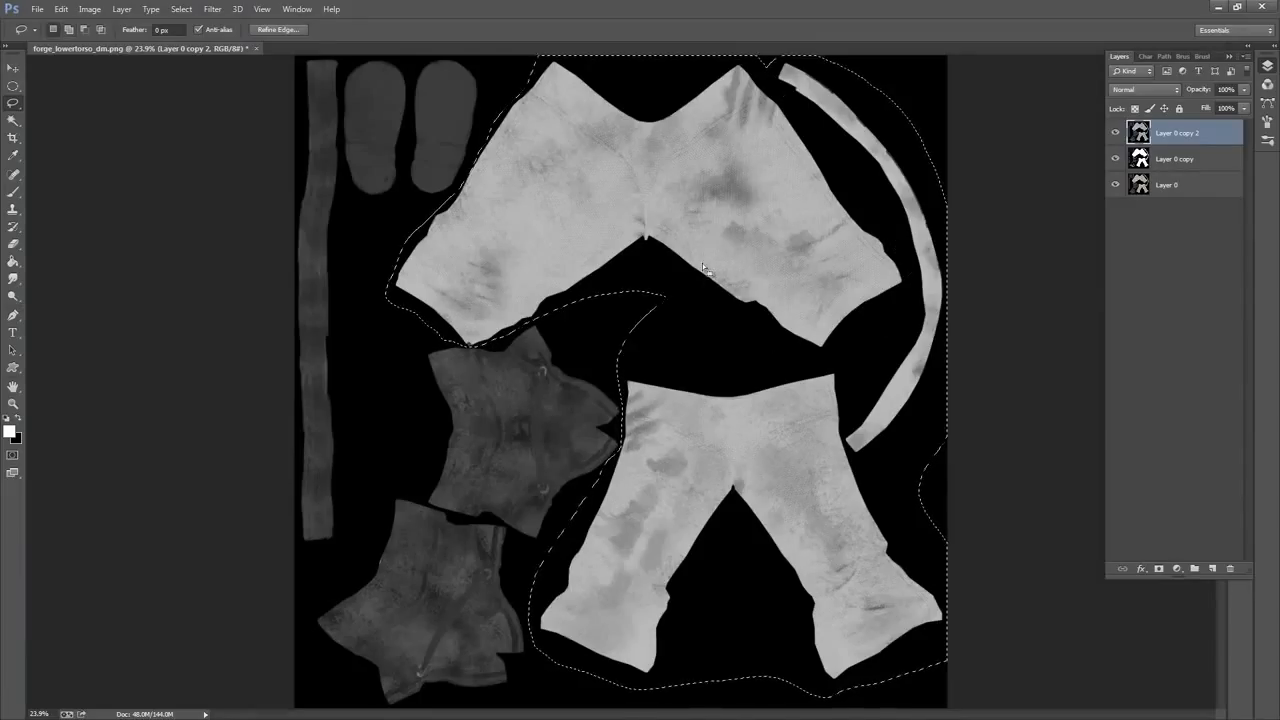
# Apply Levels to the selected trouser areas with input levels 158, 1.43 and 219
pyautogui.click(89, 9)
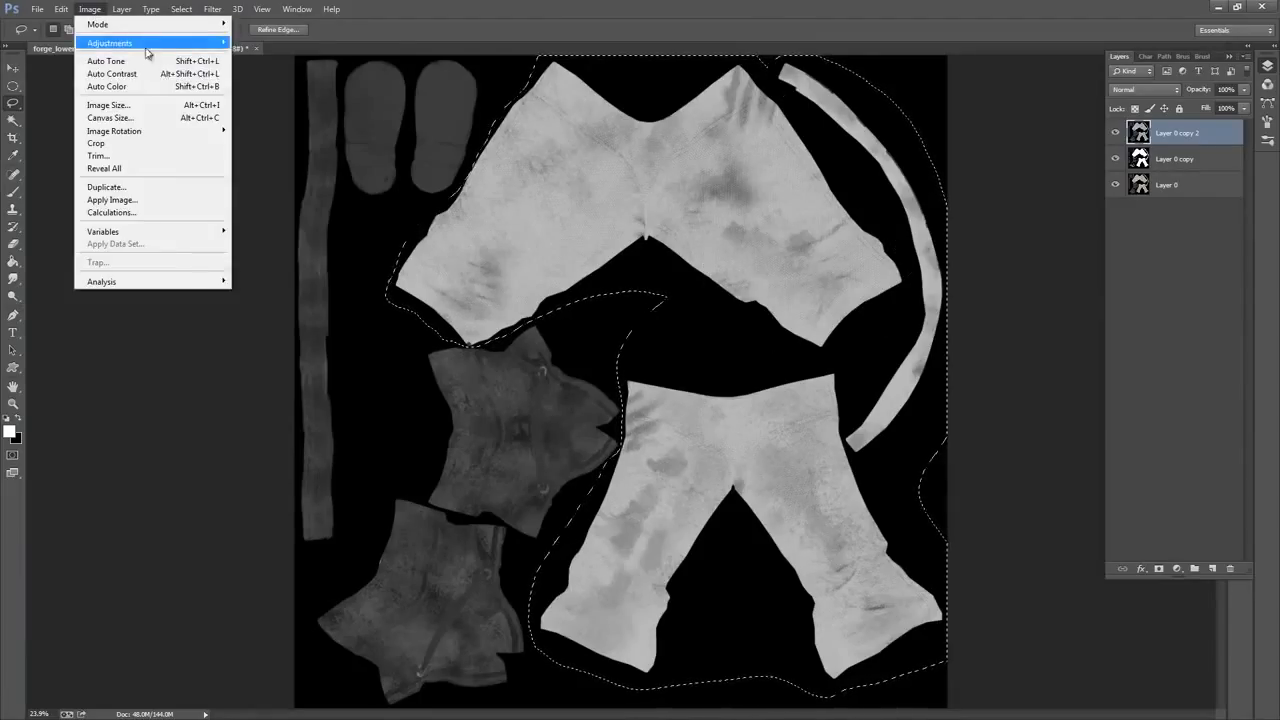
pyautogui.moveTo(160, 43)
pyautogui.click(305, 56)
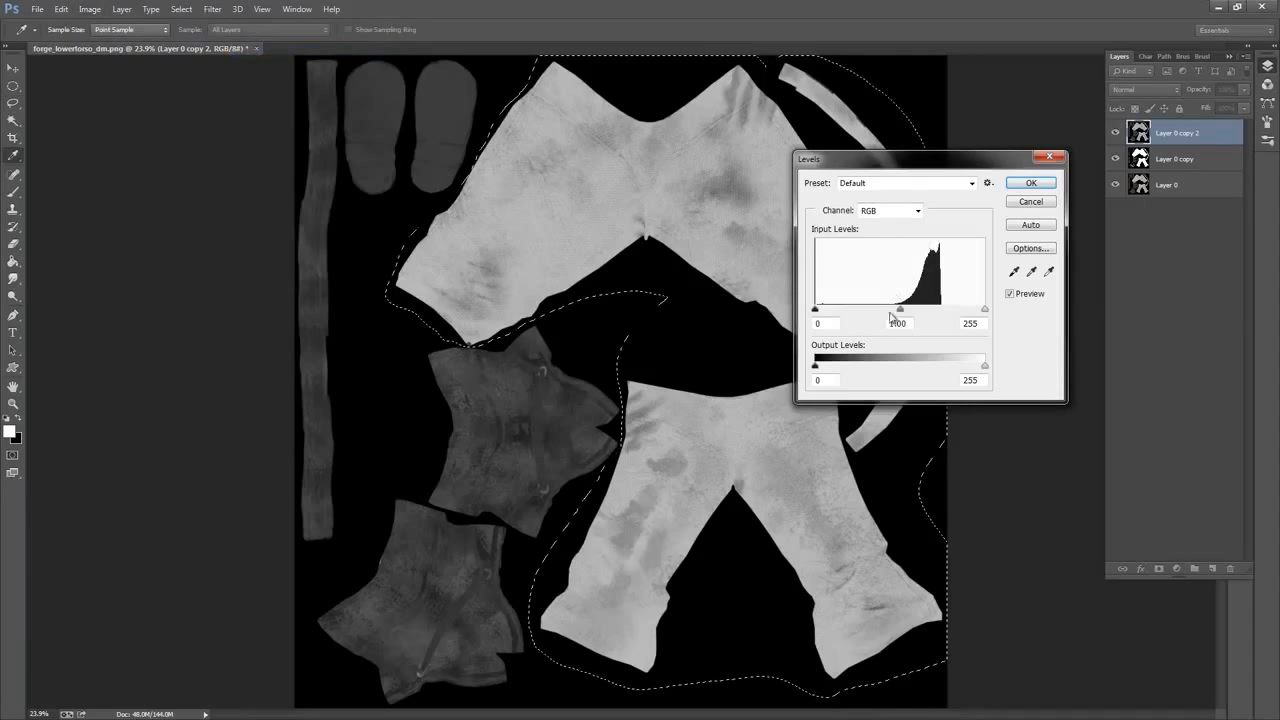
pyautogui.moveTo(899, 311); pyautogui.dragTo(952, 315)
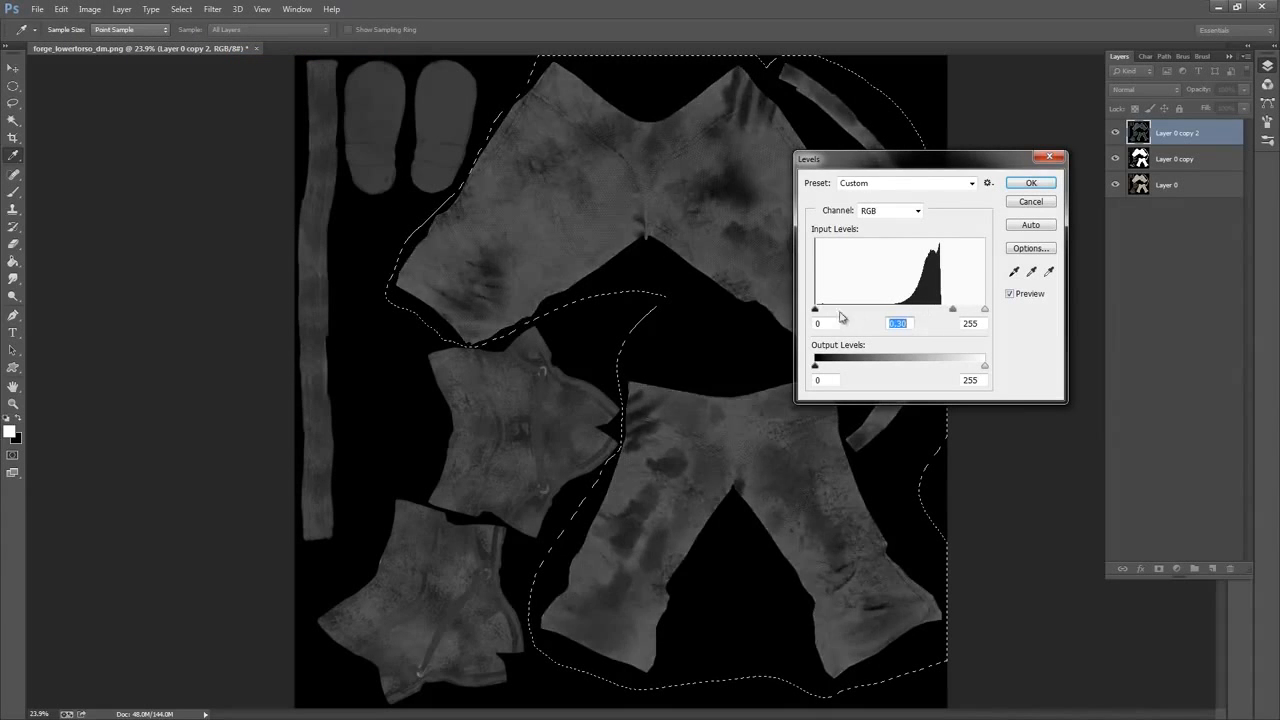
pyautogui.moveTo(815, 313); pyautogui.dragTo(884, 318)
pyautogui.moveTo(964, 312)
pyautogui.mouseDown()
pyautogui.moveTo(905, 314)
pyautogui.moveTo(961, 316)
pyautogui.mouseUp()
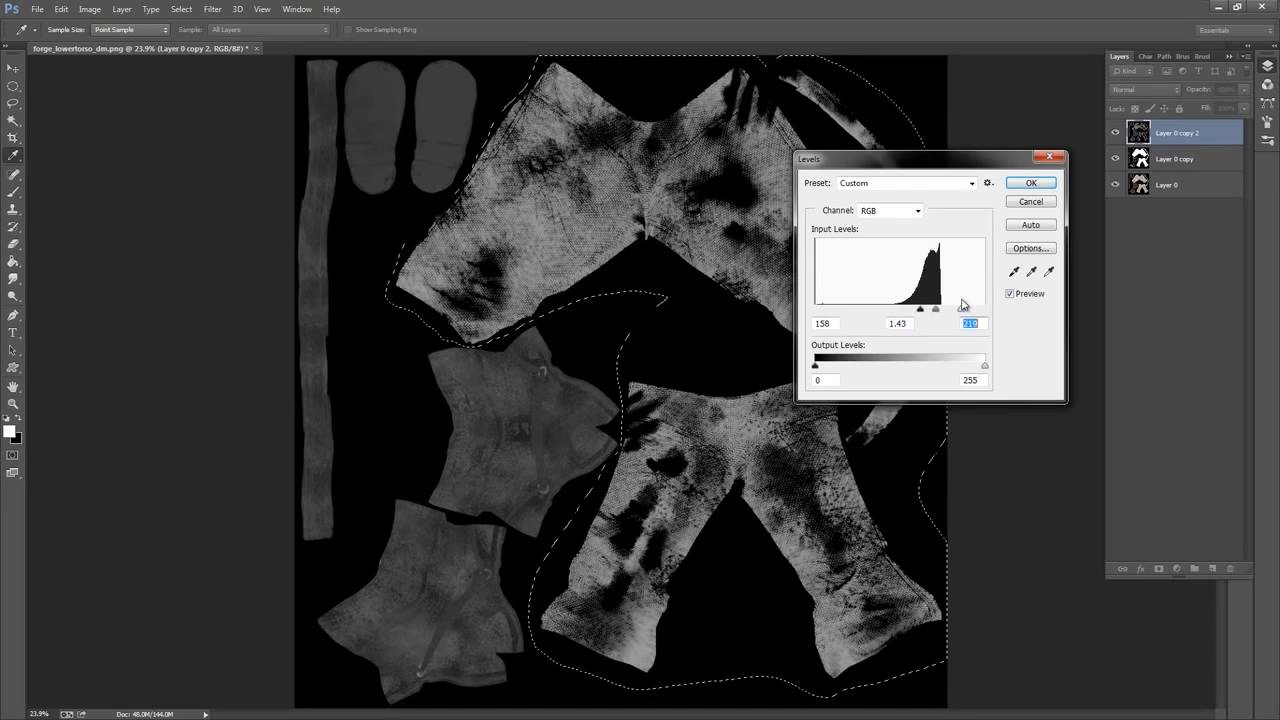
pyautogui.click(1031, 184)
pyautogui.press('l')
# Invert the tones of the selected trouser areas so the stains turn bright
pyautogui.click(89, 10)
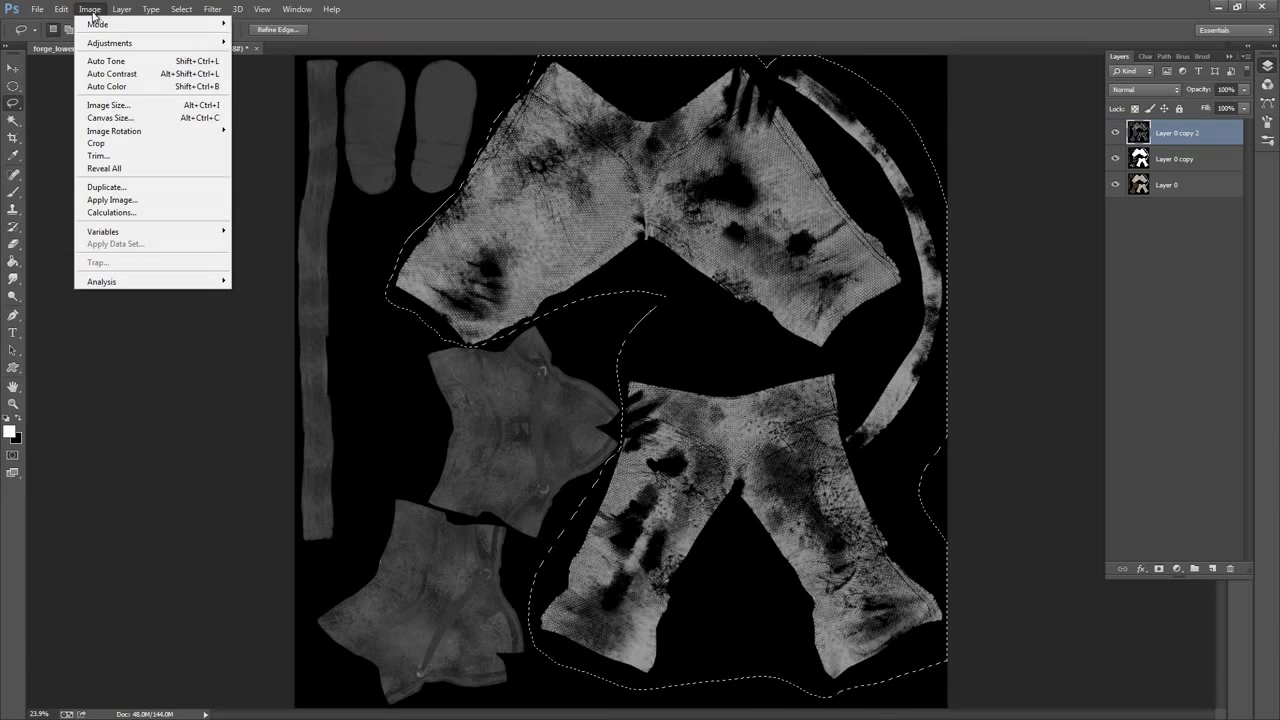
pyautogui.moveTo(130, 43)
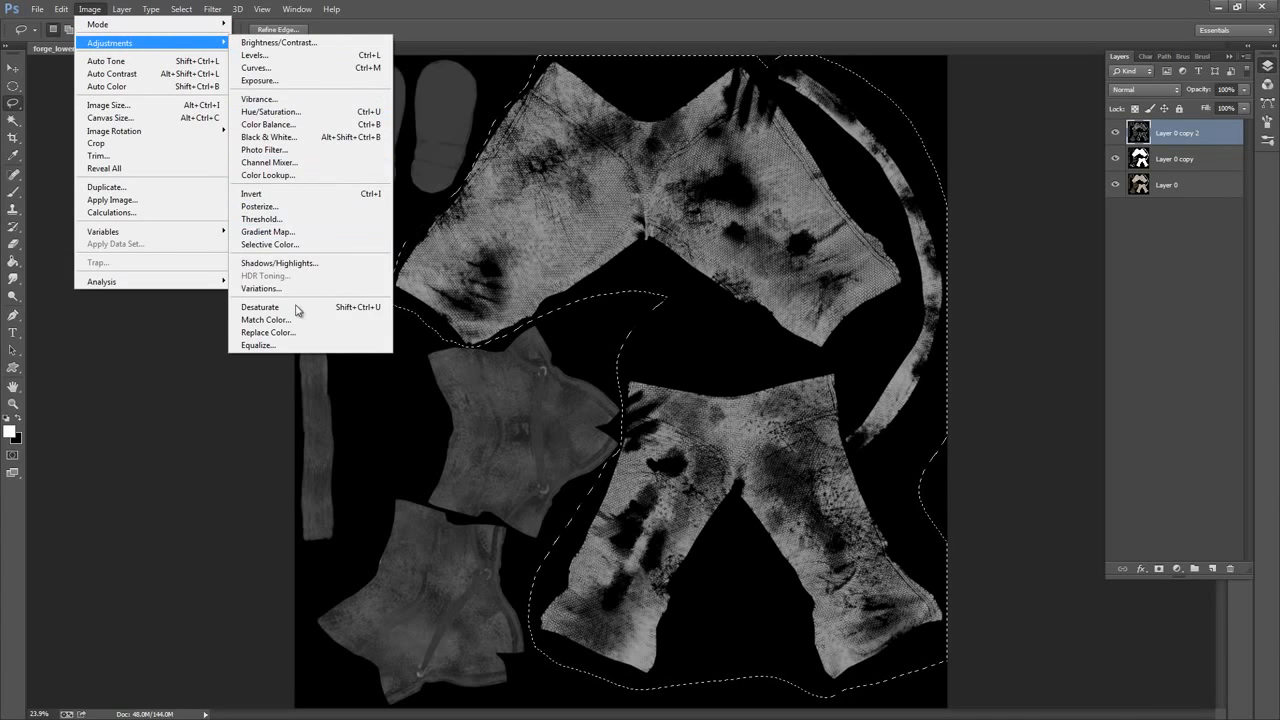
pyautogui.click(262, 193)
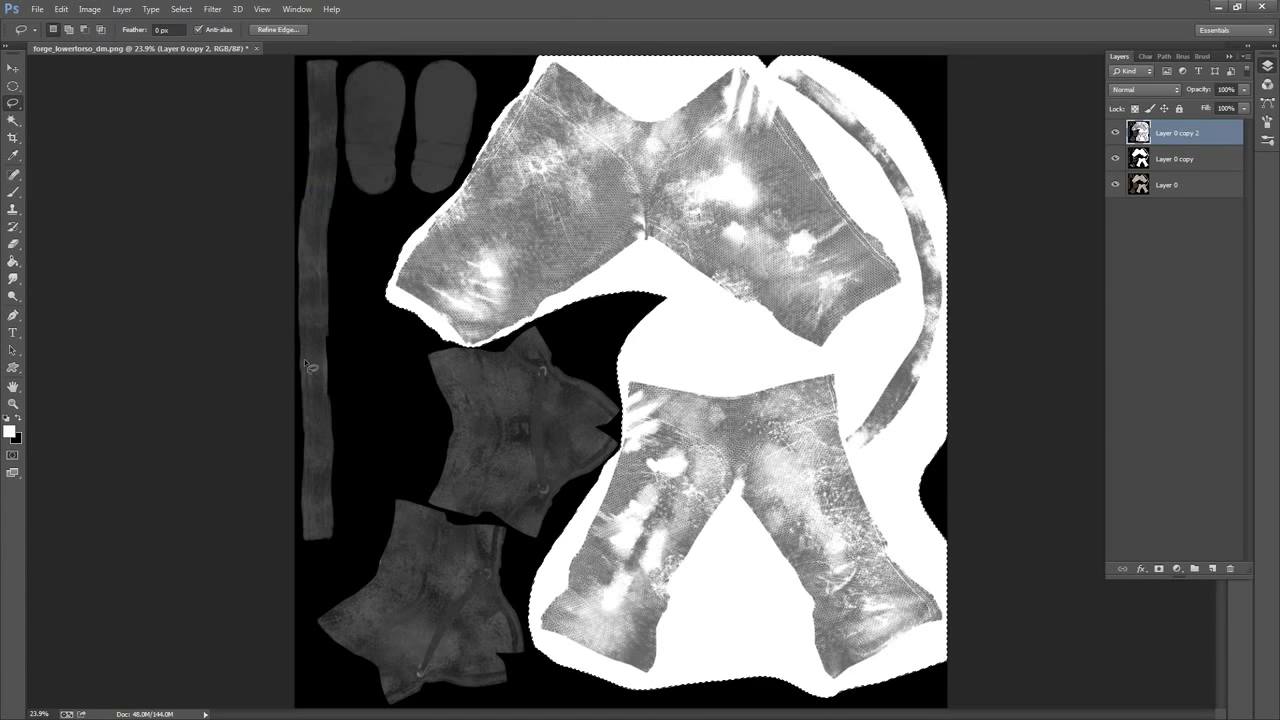
# Apply Levels to the selected trouser areas with input levels 116, 0.30 and 242 and white output level 184
pyautogui.click(89, 10)
pyautogui.moveTo(130, 45)
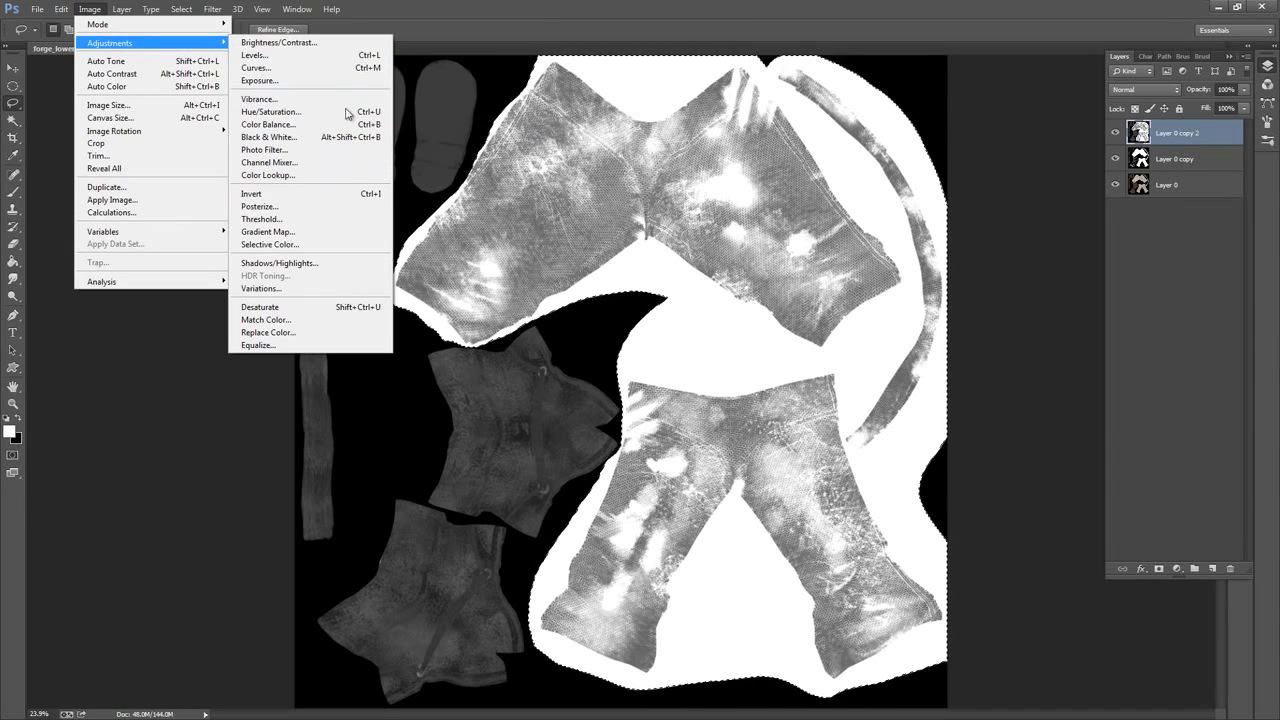
pyautogui.click(280, 55)
pyautogui.moveTo(900, 311); pyautogui.dragTo(981, 311)
pyautogui.moveTo(816, 311); pyautogui.dragTo(994, 313)
pyautogui.moveTo(889, 311)
pyautogui.mouseDown()
pyautogui.moveTo(847, 311)
pyautogui.moveTo(914, 311)
pyautogui.mouseUp()
pyautogui.moveTo(985, 368); pyautogui.dragTo(956, 372)
pyautogui.moveTo(847, 312); pyautogui.dragTo(964, 317)
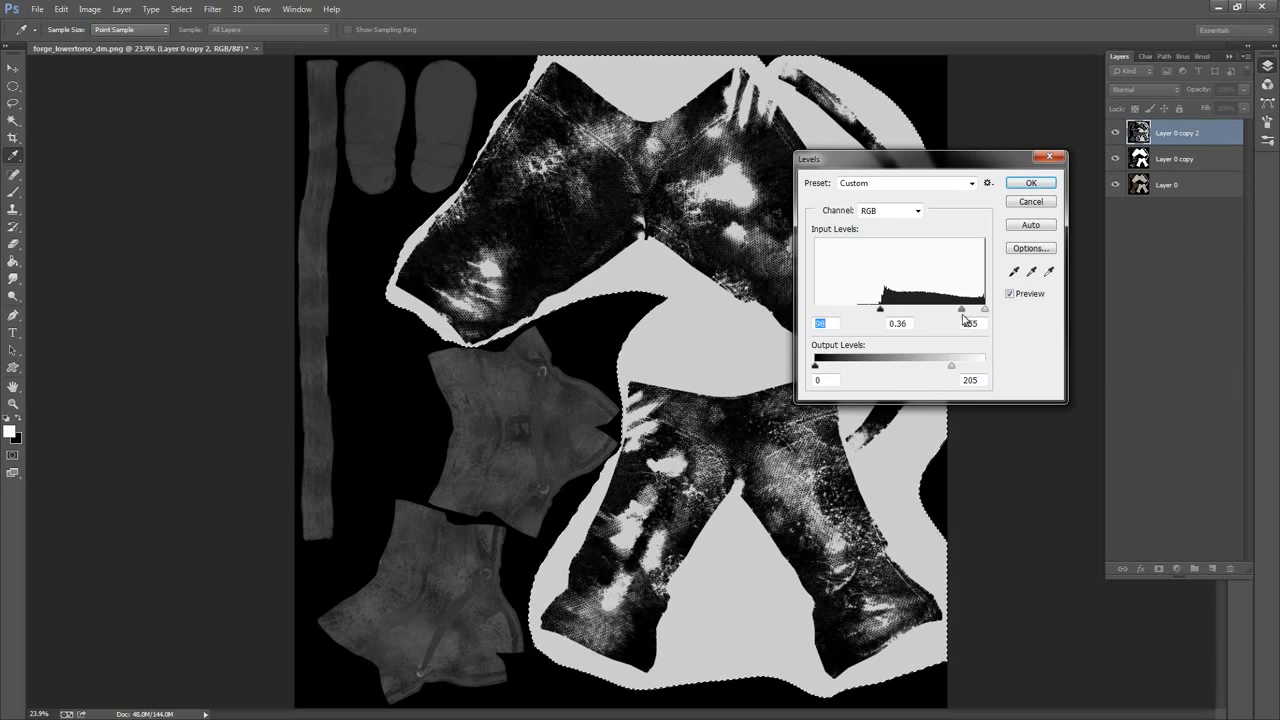
pyautogui.moveTo(968, 318); pyautogui.dragTo(990, 315)
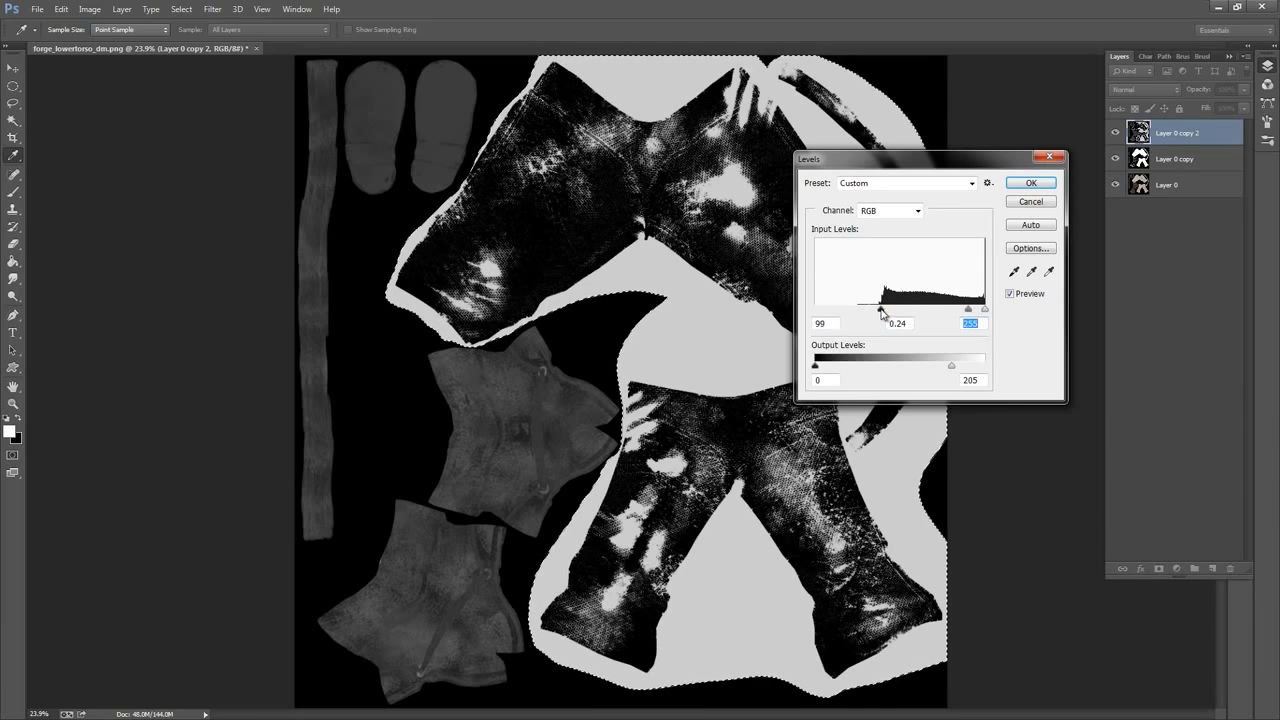
pyautogui.moveTo(881, 313); pyautogui.dragTo(975, 313)
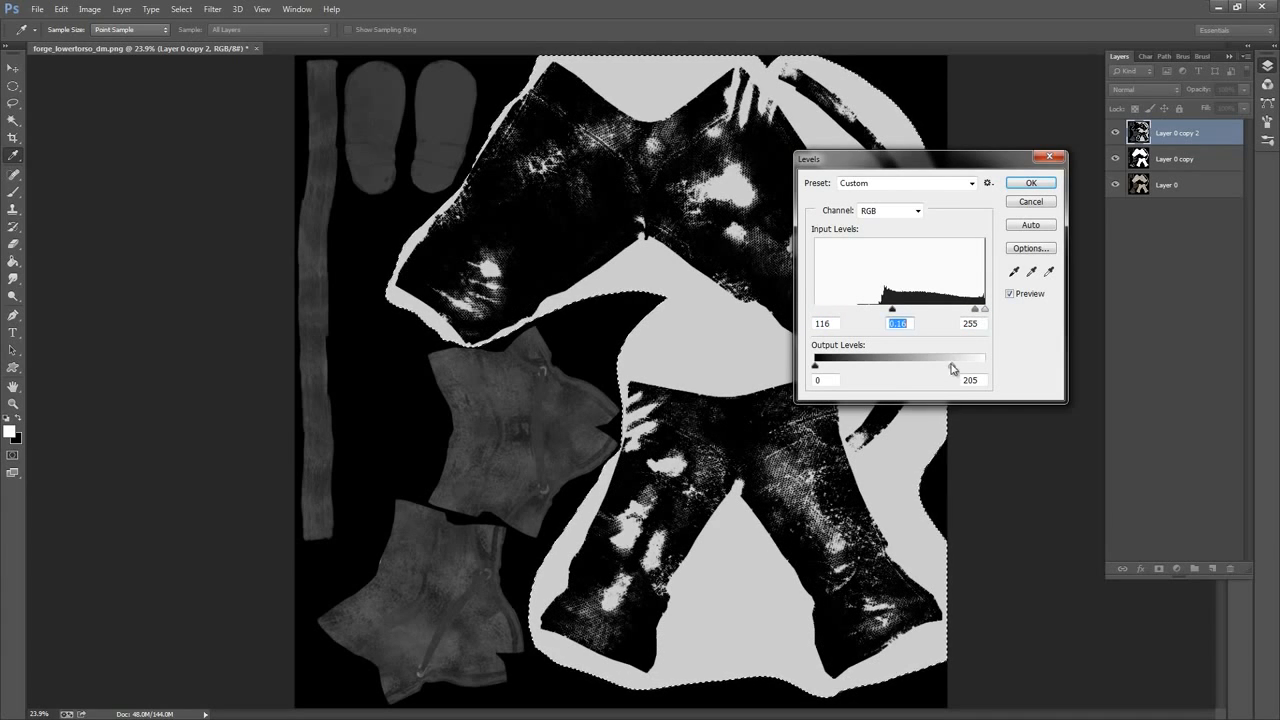
pyautogui.moveTo(951, 368); pyautogui.dragTo(962, 370)
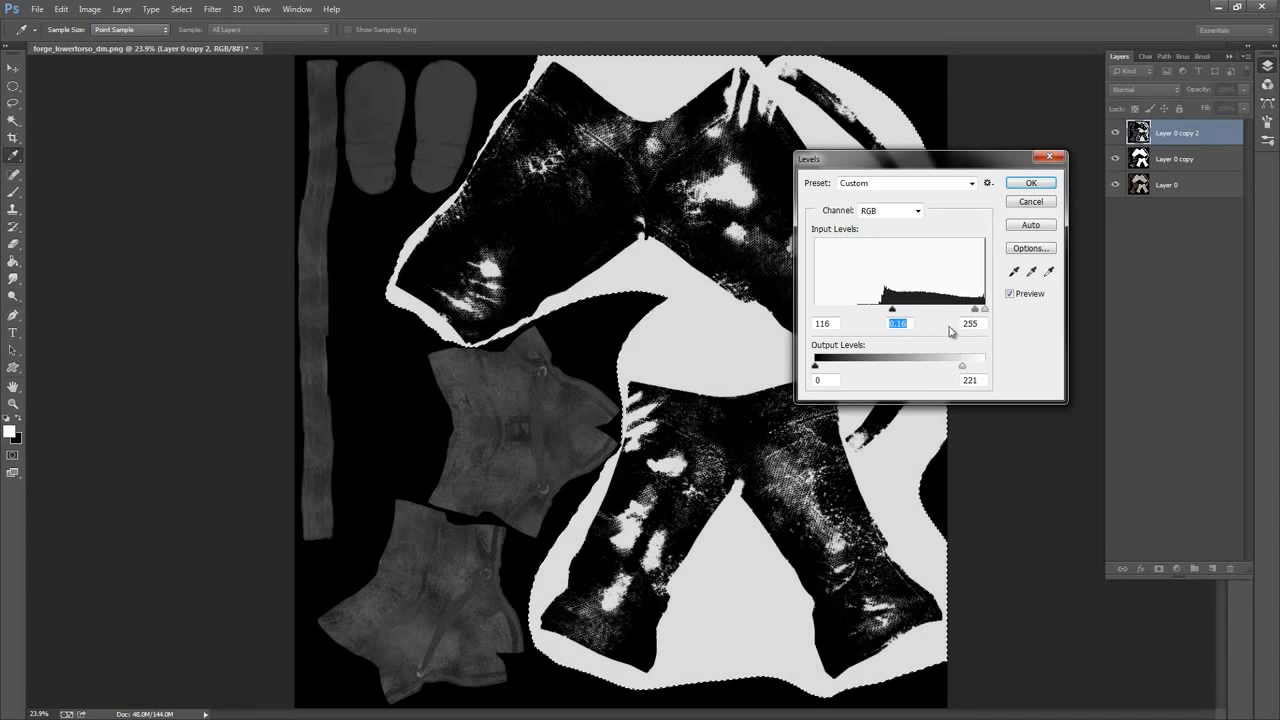
pyautogui.moveTo(972, 312); pyautogui.dragTo(970, 313)
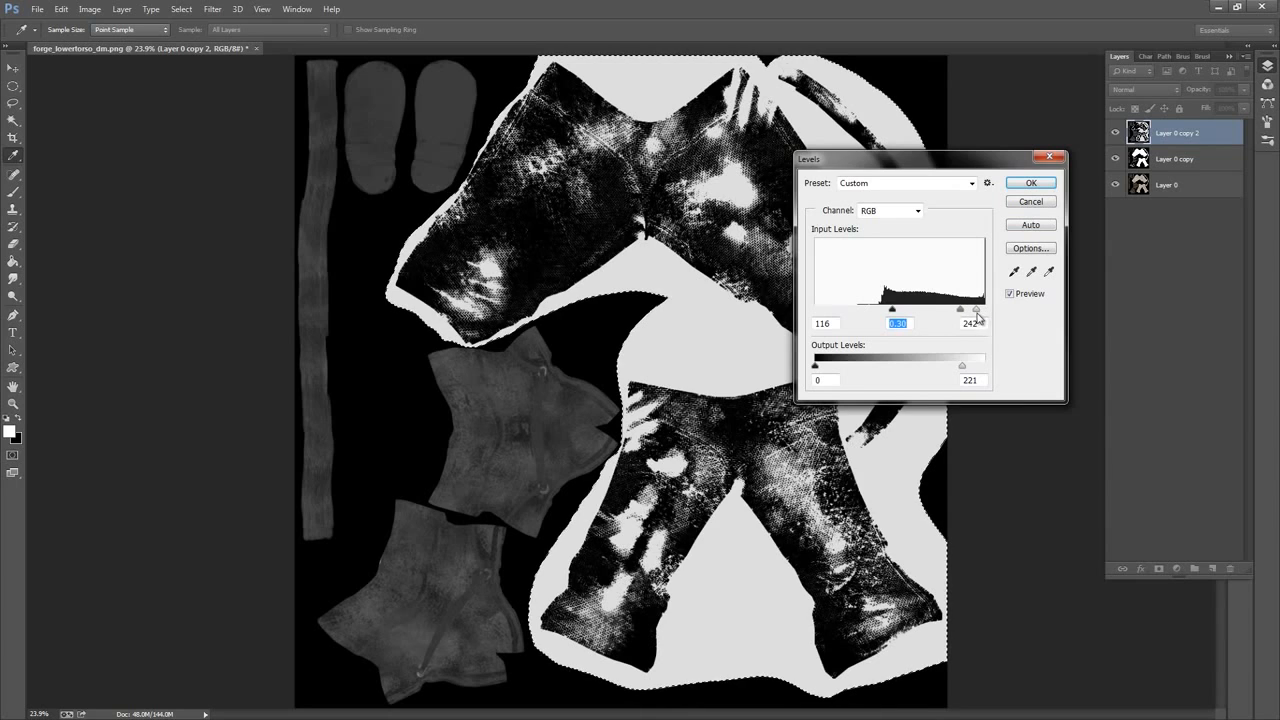
pyautogui.moveTo(962, 366)
pyautogui.mouseDown()
pyautogui.moveTo(921, 367)
pyautogui.moveTo(939, 370)
pyautogui.mouseUp()
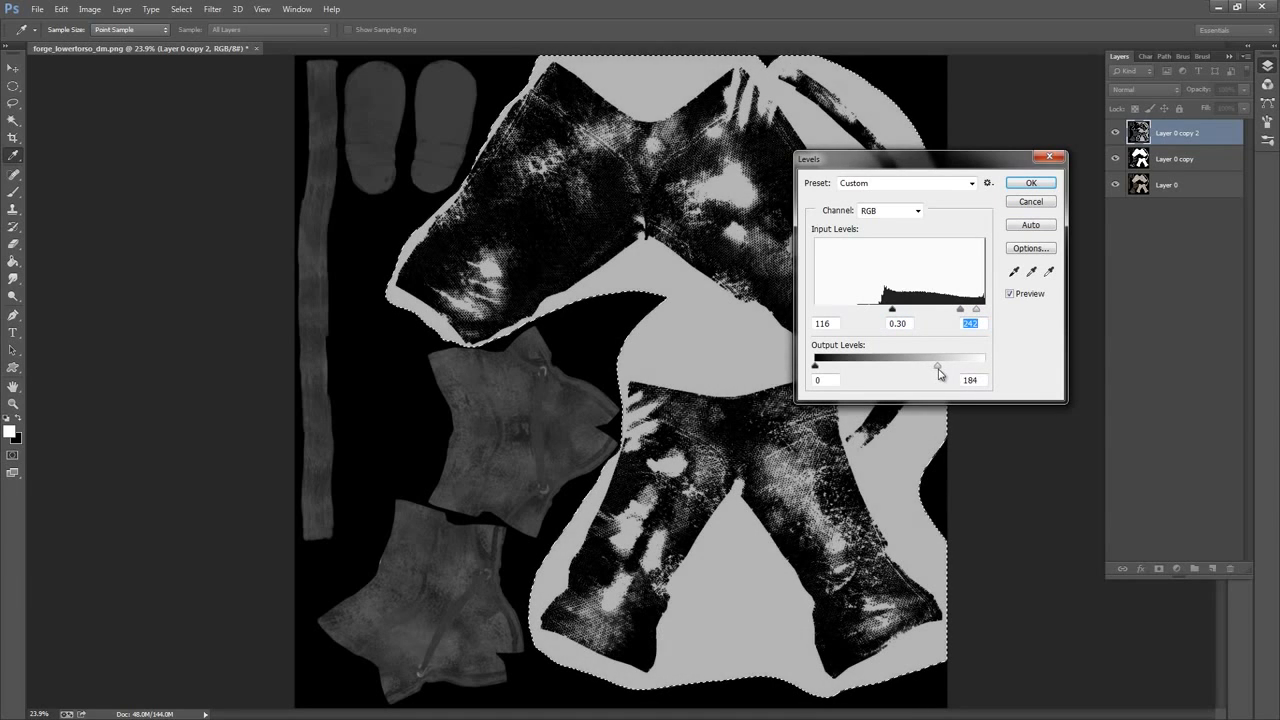
pyautogui.click(1031, 183)
# Clear everything outside the trouser selection on Layer 0 copy 2 and remove the selection
pyautogui.press('l')
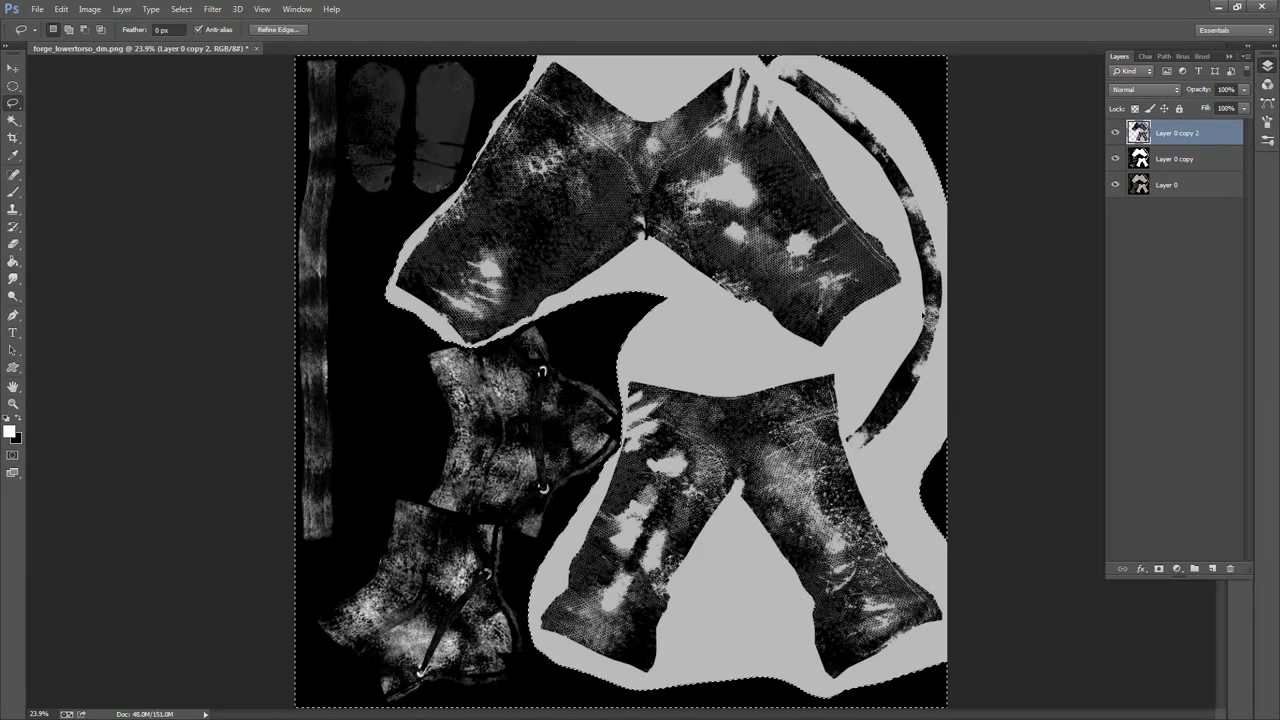
pyautogui.rightClick(790, 228)
pyautogui.click(873, 237)
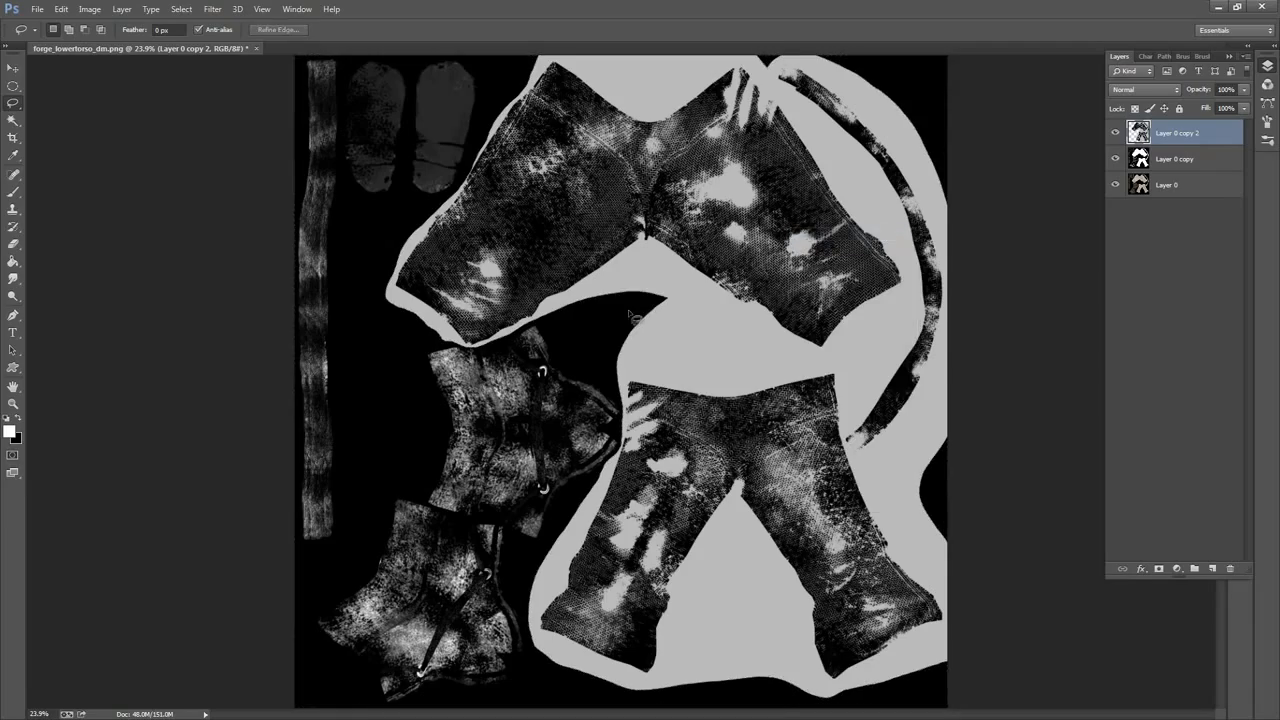
# Paint out the grey sliver where the upper trouser piece meets the boot piece, using a small black brush
pyautogui.press('z')
pyautogui.moveTo(504, 350); pyautogui.dragTo(576, 324)
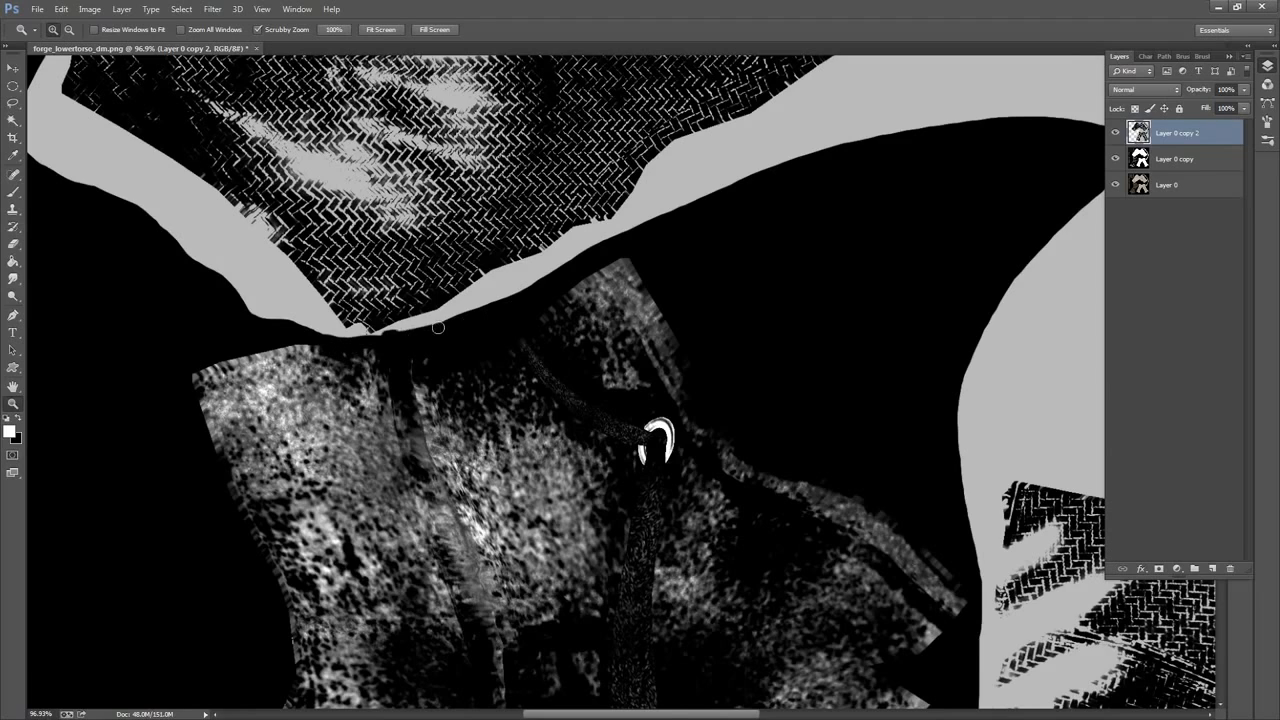
pyautogui.click(13, 193)
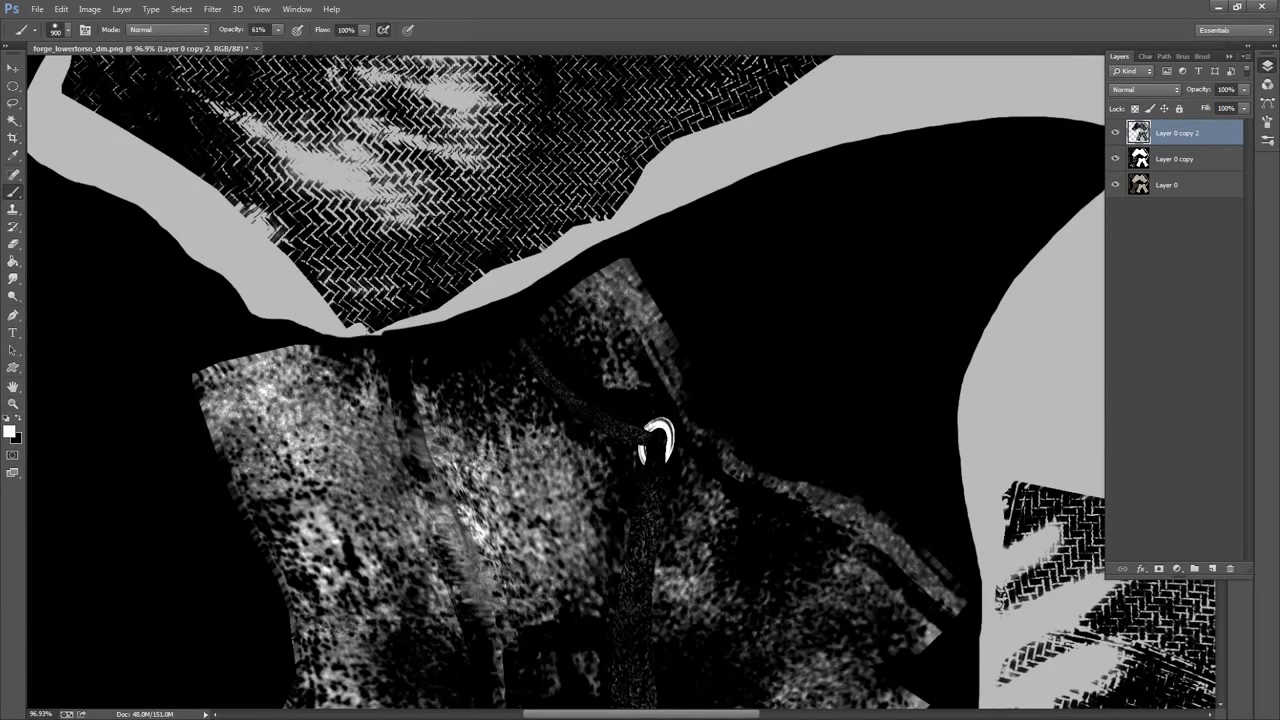
pyautogui.rightClick(210, 277)
pyautogui.moveTo(331, 311)
pyautogui.mouseDown()
pyautogui.moveTo(287, 313)
pyautogui.moveTo(358, 328)
pyautogui.mouseUp()
pyautogui.keyDown('alt'); pyautogui.click(171, 300); pyautogui.keyUp('alt')
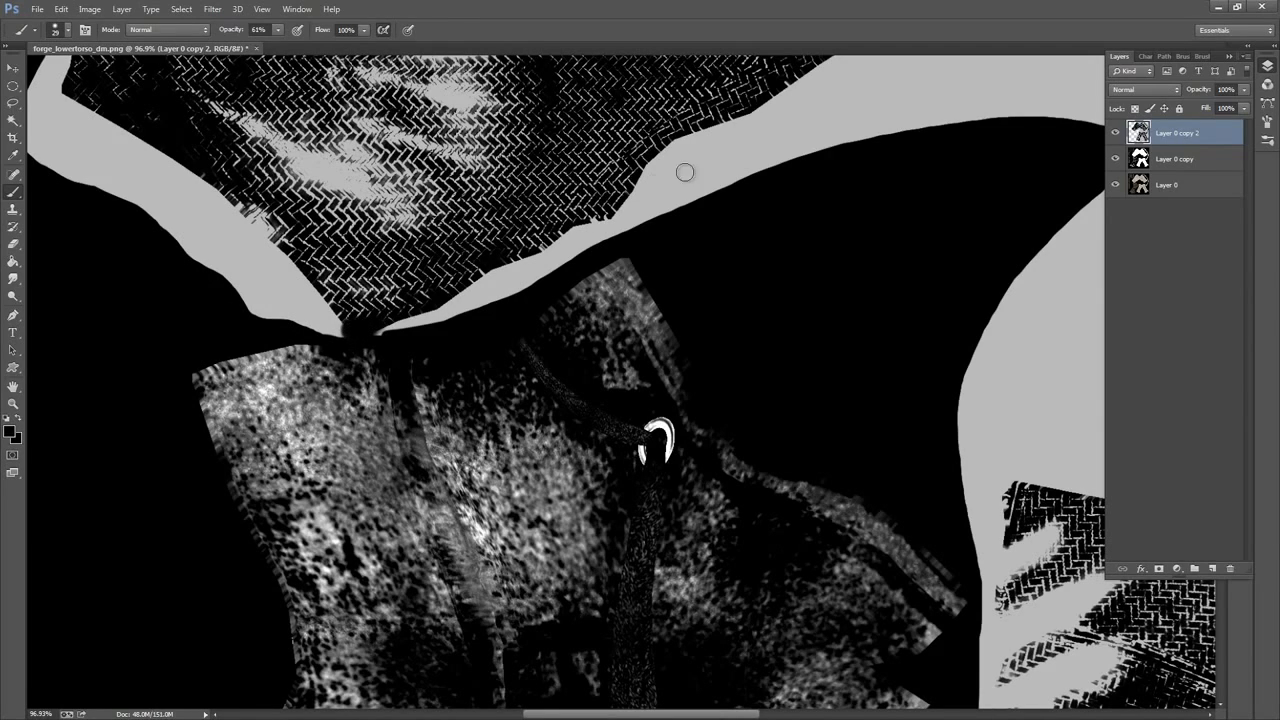
# Apply Levels to Layer 0 copy with midtone 1.49 and white input 154 to brighten the boots, soles and strap
pyautogui.press('z')
pyautogui.moveTo(829, 274); pyautogui.dragTo(697, 227)
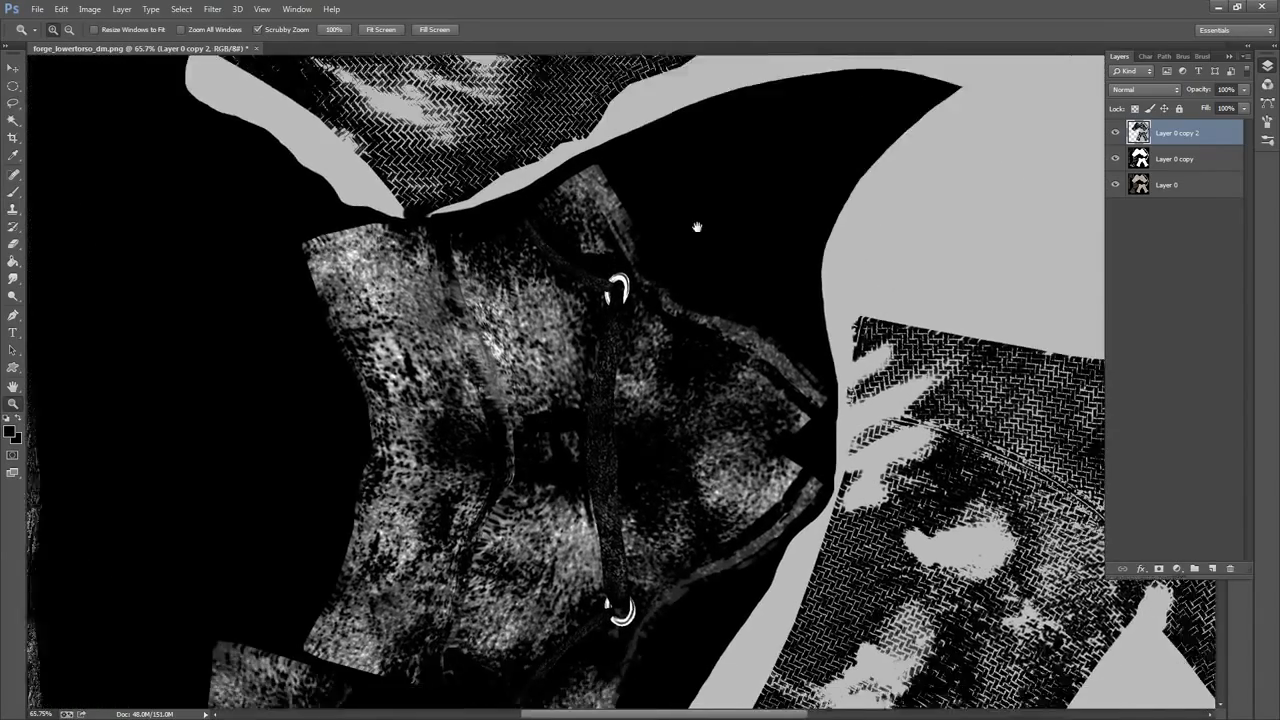
pyautogui.moveTo(843, 243); pyautogui.dragTo(762, 239)
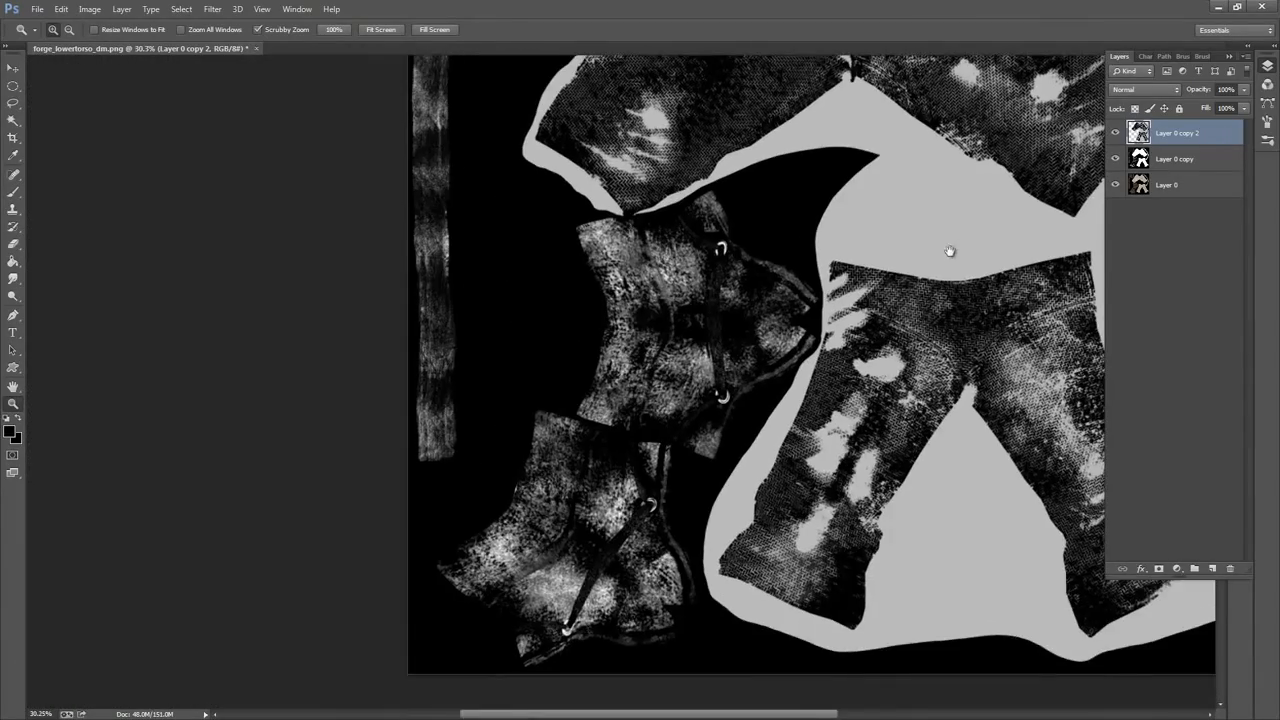
pyautogui.moveTo(950, 251); pyautogui.dragTo(706, 323)
pyautogui.moveTo(846, 234); pyautogui.dragTo(794, 380)
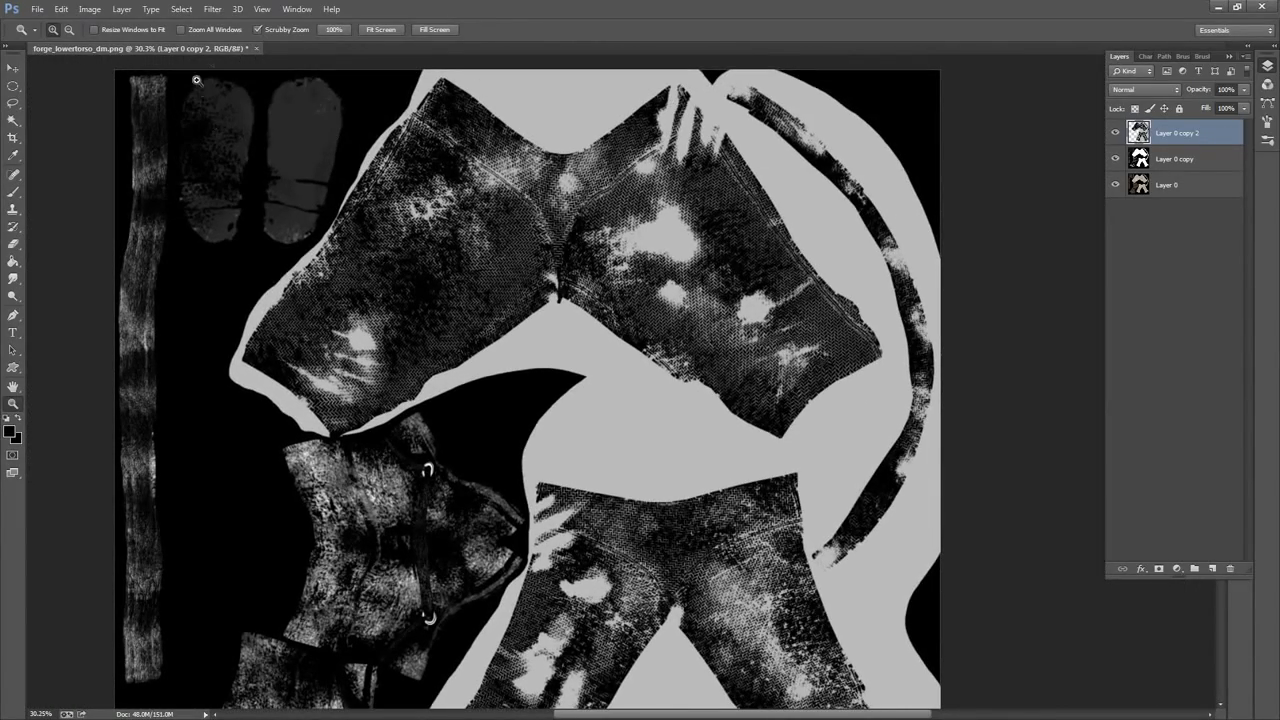
pyautogui.moveTo(521, 348); pyautogui.dragTo(604, 270)
pyautogui.click(1185, 160)
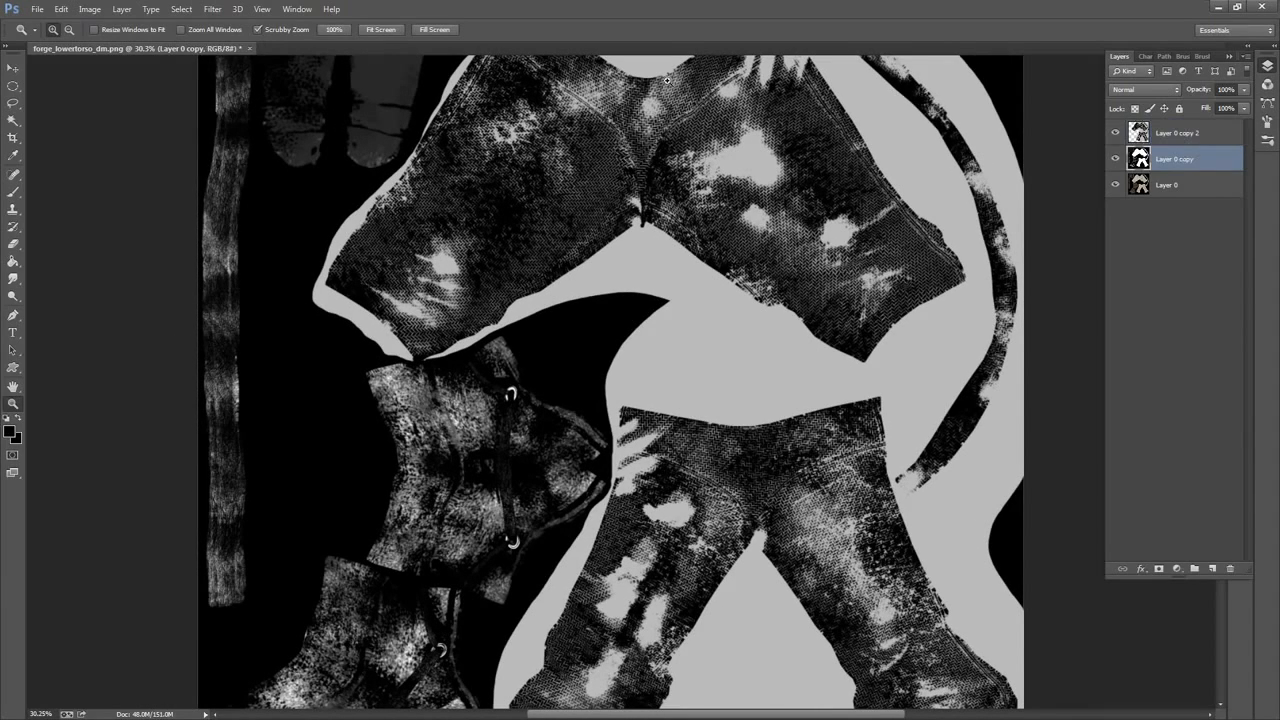
pyautogui.click(90, 9)
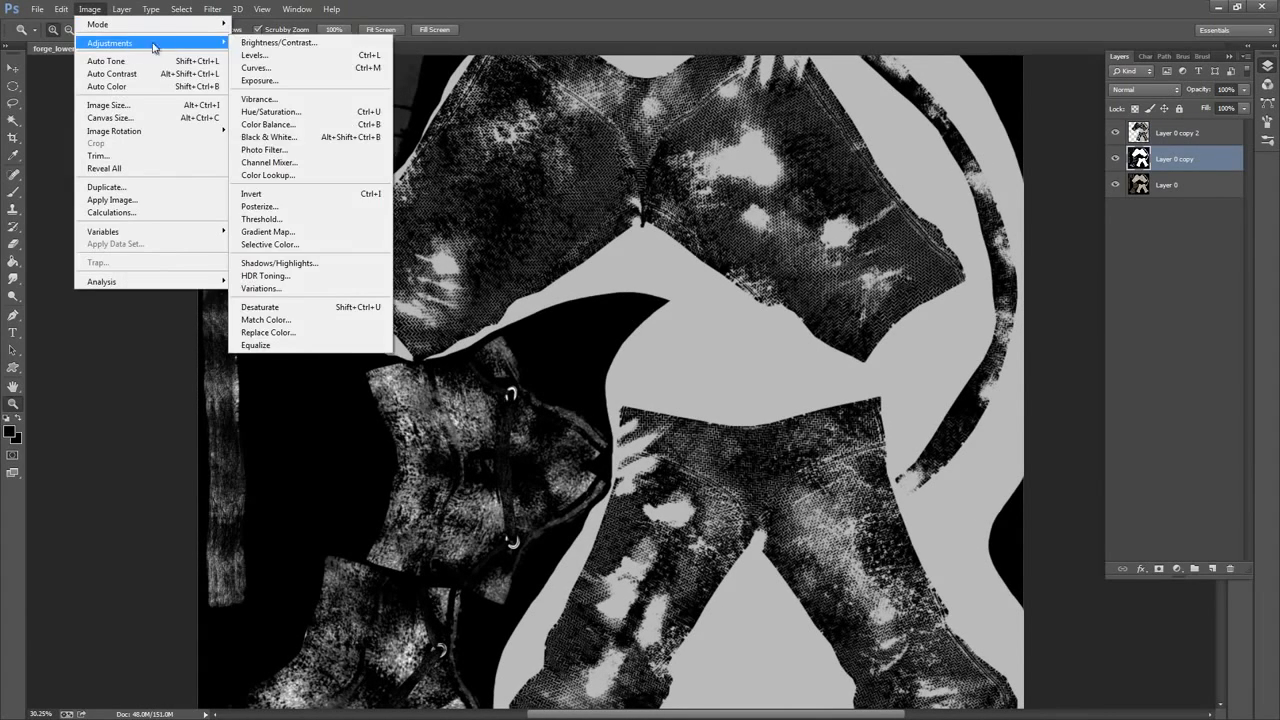
pyautogui.click(286, 57)
pyautogui.click(986, 368)
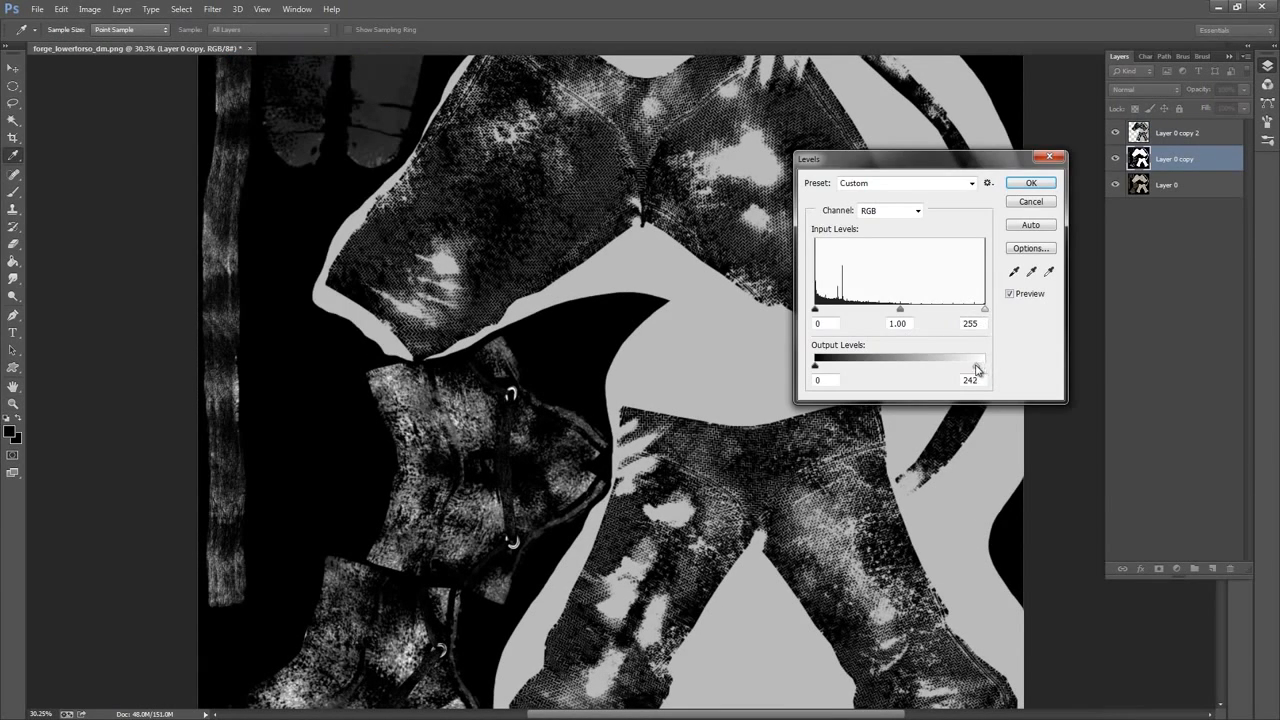
pyautogui.moveTo(905, 316); pyautogui.dragTo(876, 312)
pyautogui.moveTo(982, 311); pyautogui.dragTo(912, 318)
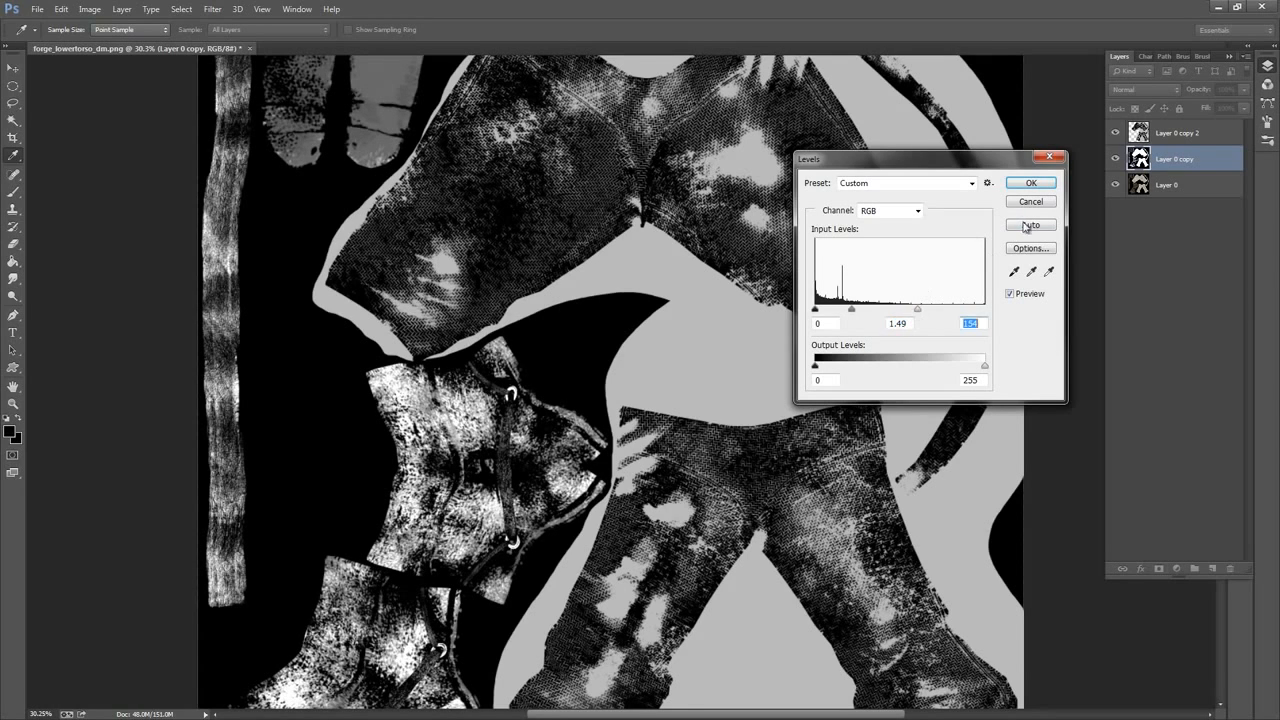
pyautogui.click(1031, 183)
# Save the specular map as a PNG named forge_lowertorso_sm.png in the Textures folder
pyautogui.moveTo(671, 330); pyautogui.dragTo(677, 420)
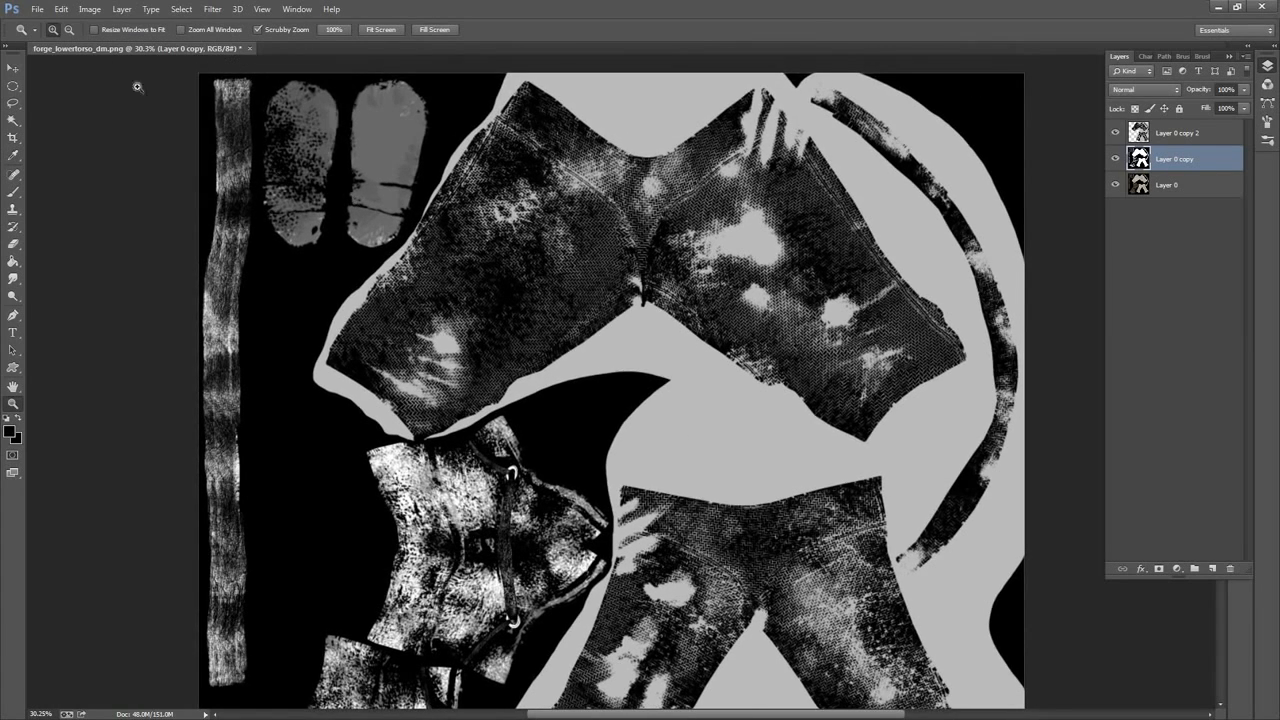
pyautogui.click(36, 9)
pyautogui.click(92, 160)
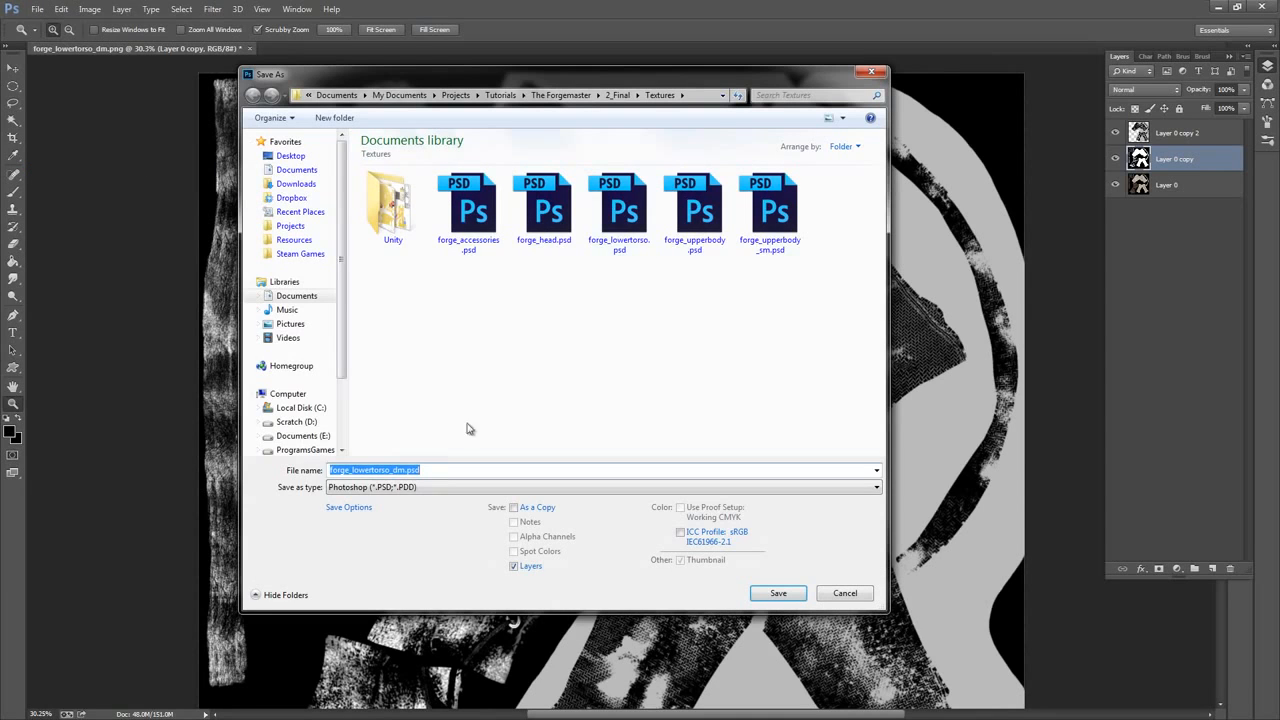
pyautogui.click(433, 487)
pyautogui.click(360, 467)
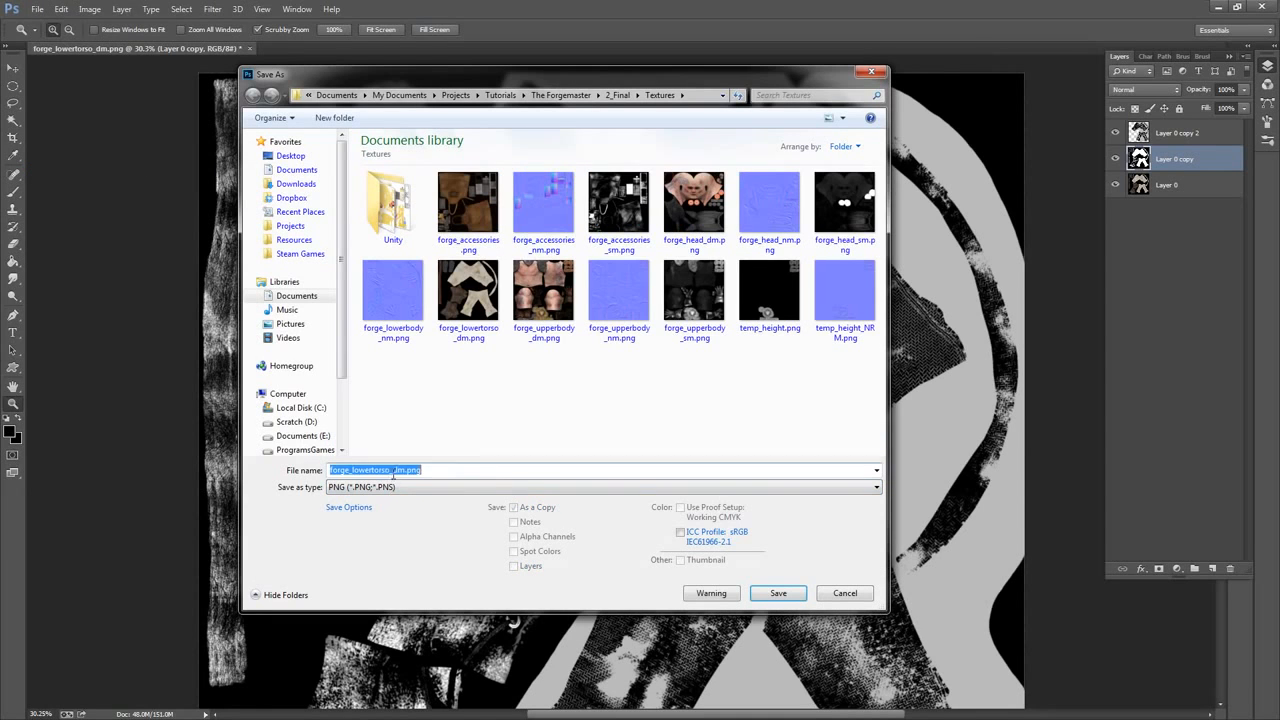
pyautogui.click(397, 472)
pyautogui.press('BackSpace')
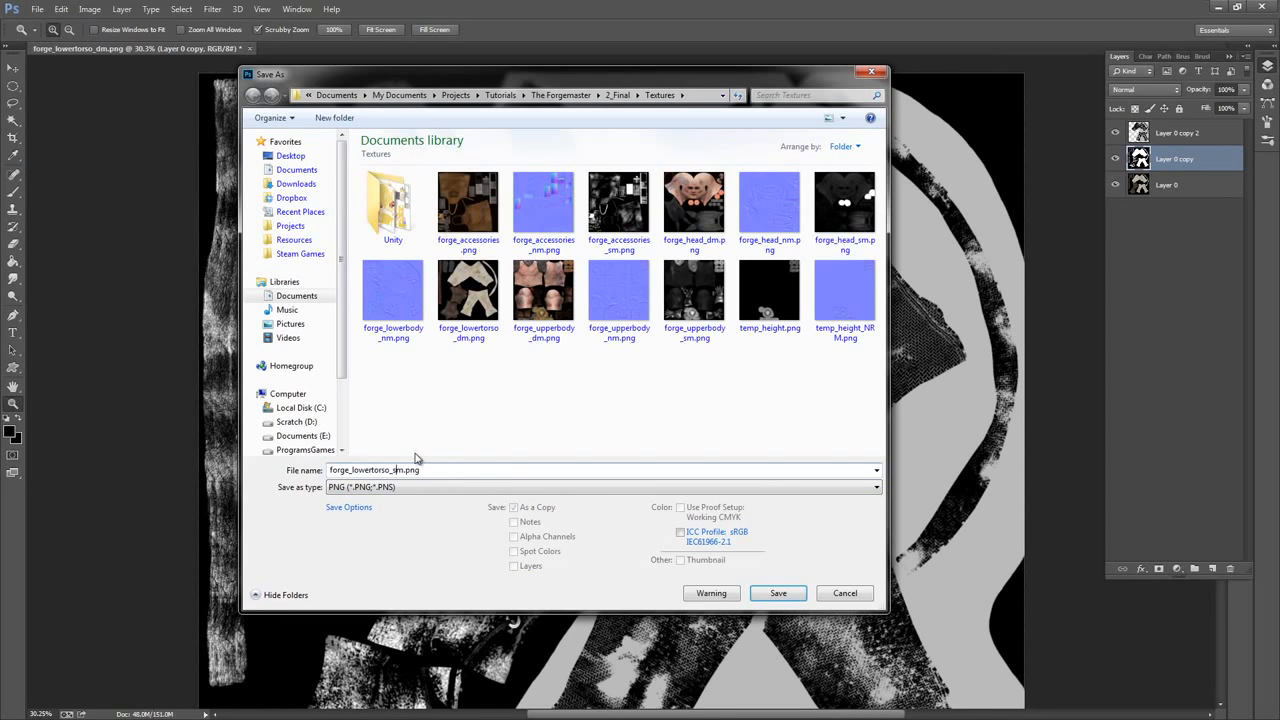
pyautogui.press('Return')
pyautogui.click(688, 205)
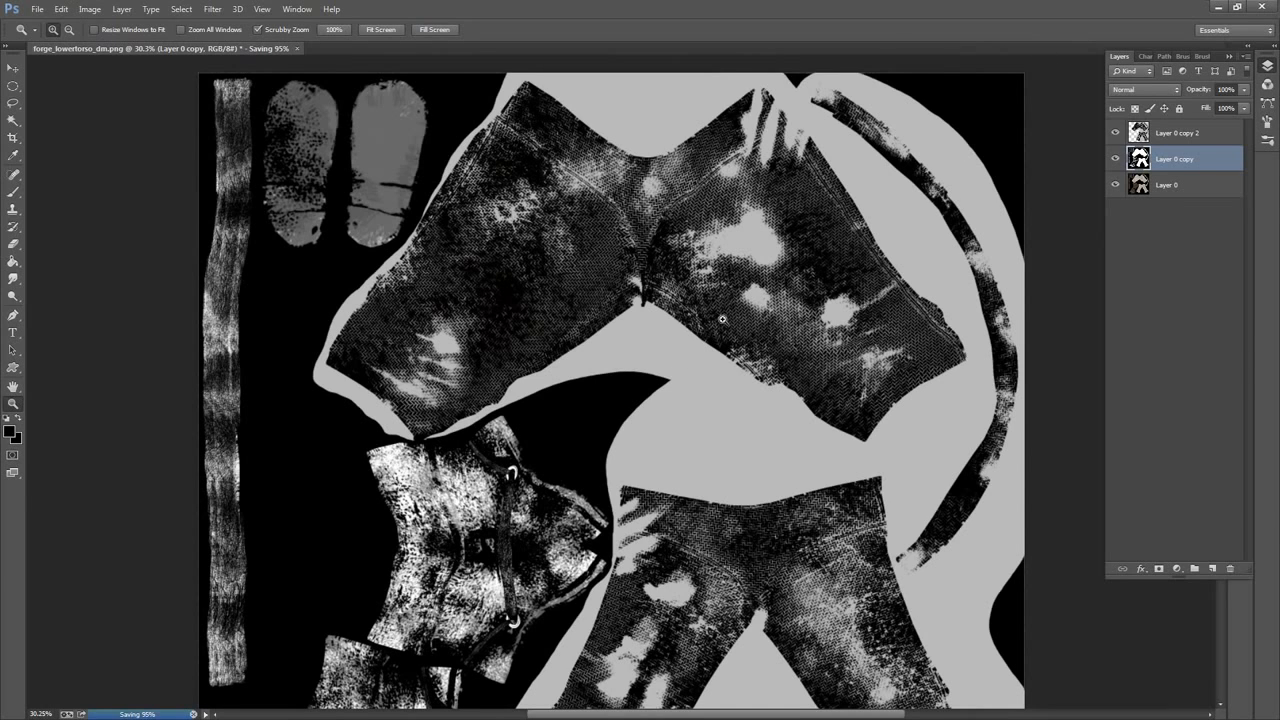
# Close forge_lowertorso_dm.png without saving its changes
pyautogui.moveTo(887, 309); pyautogui.dragTo(875, 337)
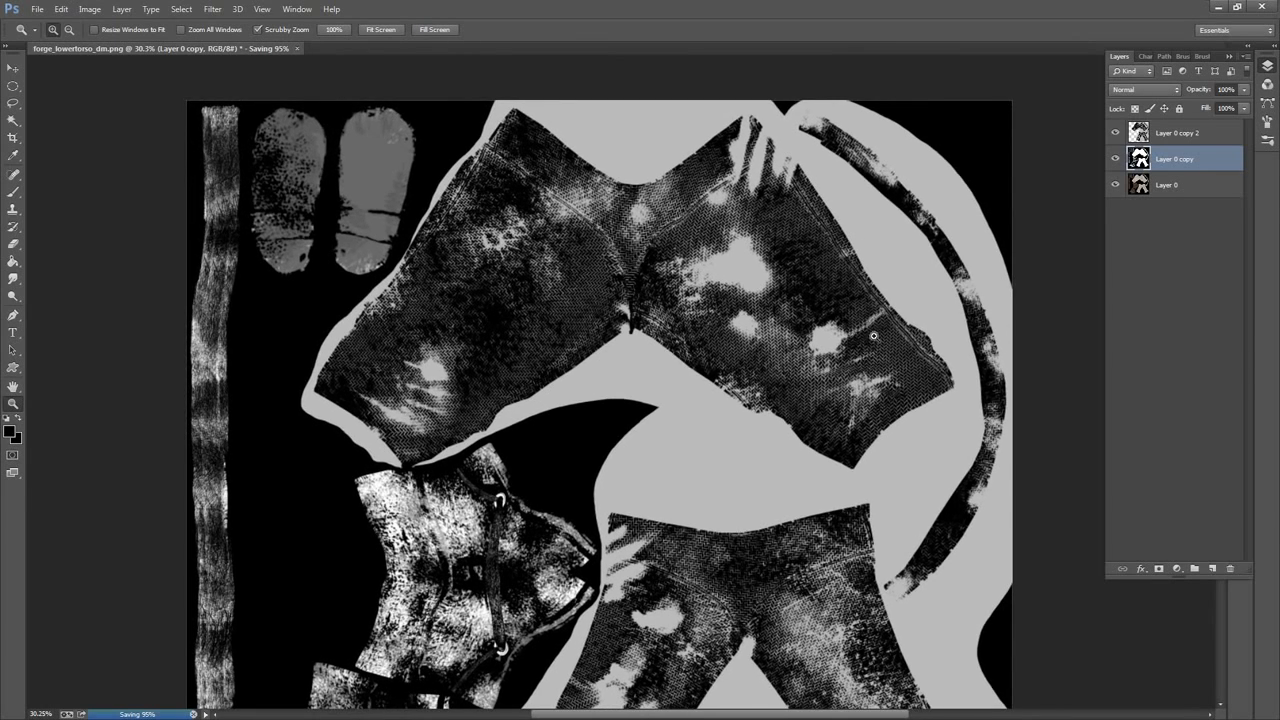
pyautogui.click(251, 49)
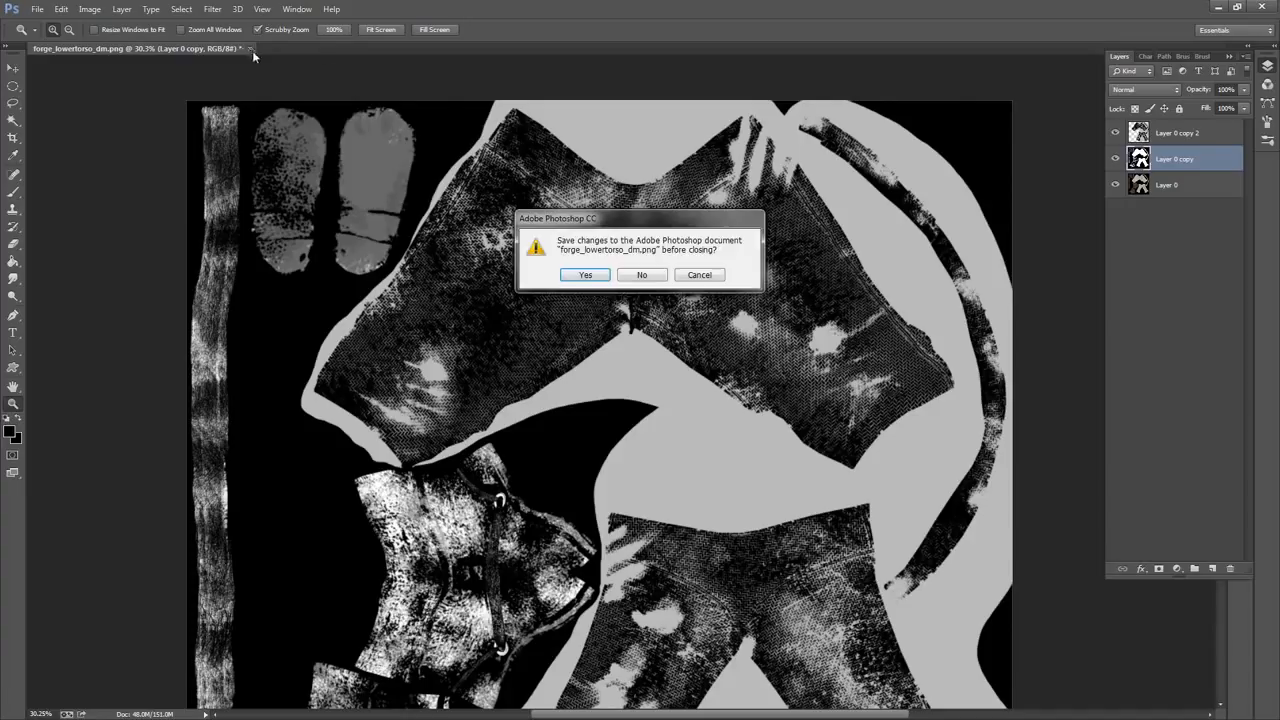
pyautogui.click(642, 280)
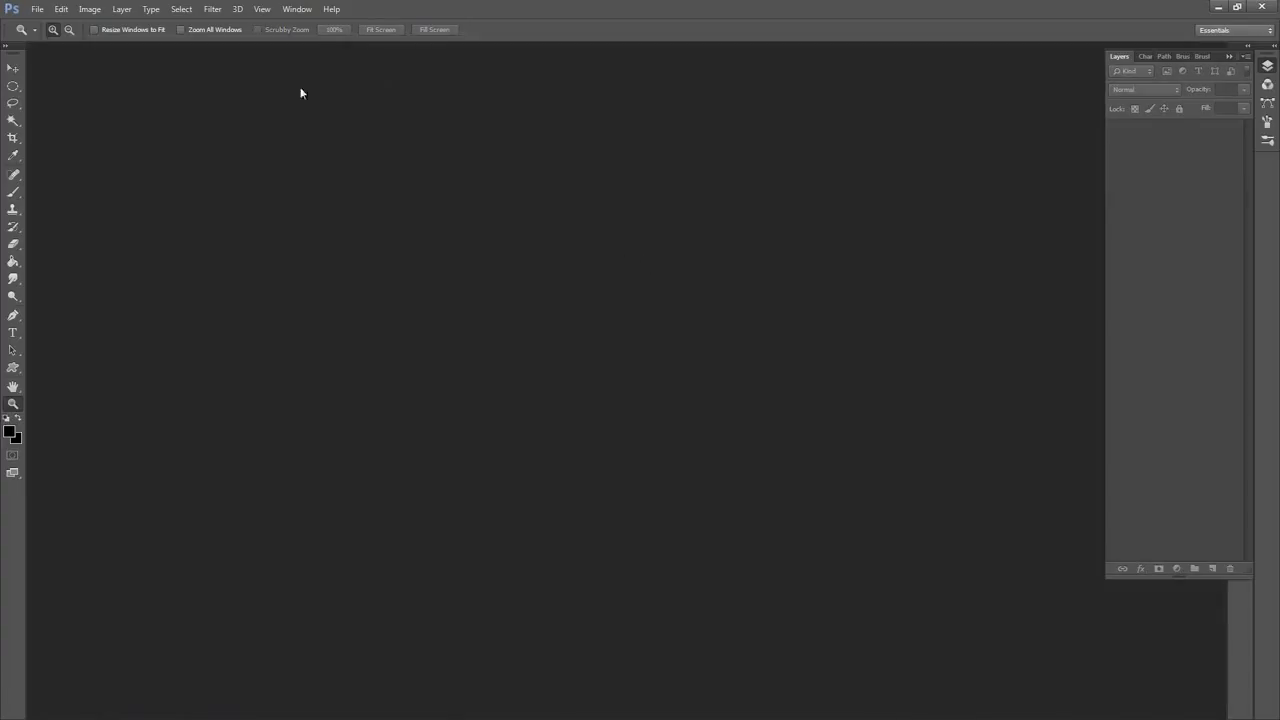
# Open forge_lowertorso_dm.png and forge_lowertorso_sm.png together from the Textures folder
pyautogui.click(37, 9)
pyautogui.click(60, 33)
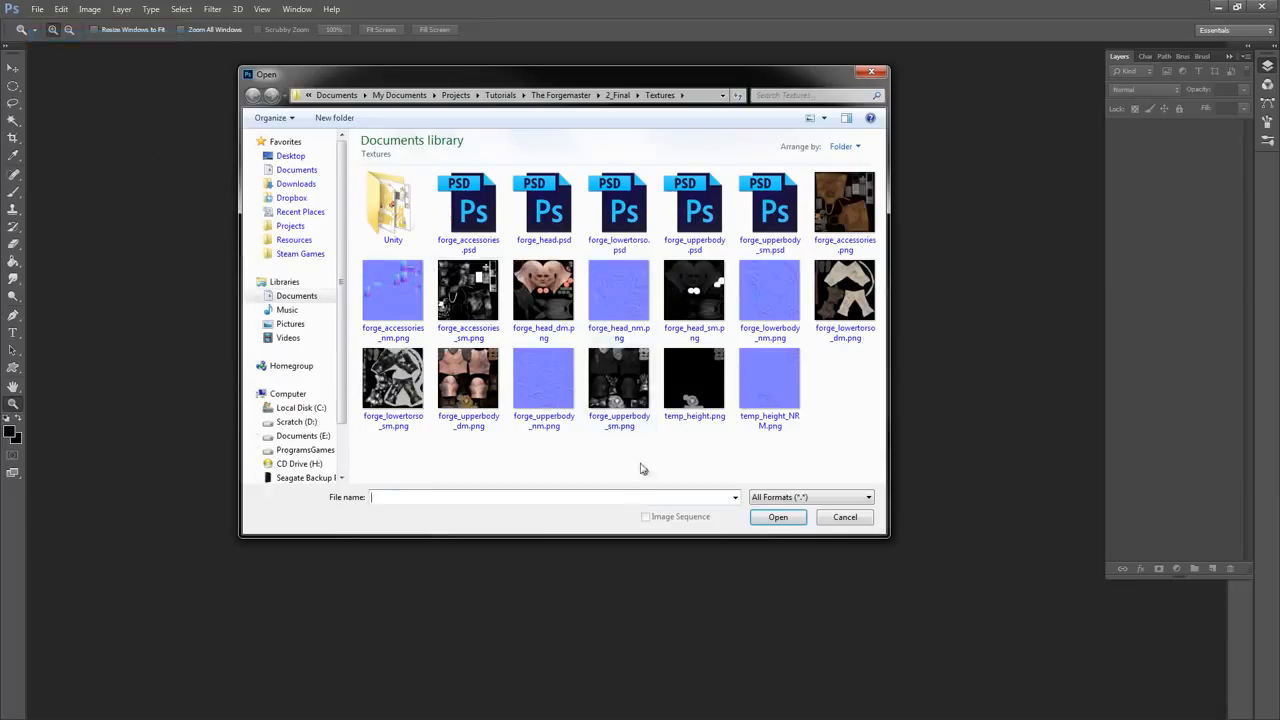
pyautogui.click(850, 300)
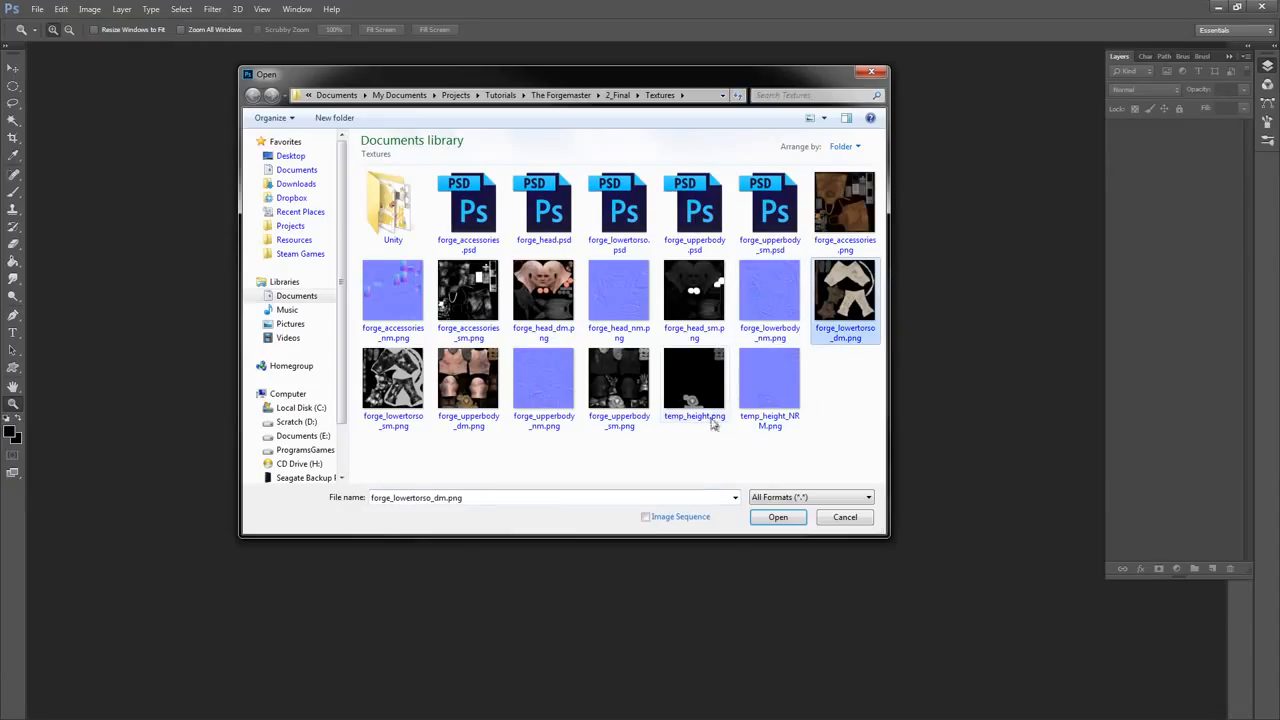
pyautogui.keyDown('ctrl'); pyautogui.click(424, 395); pyautogui.keyUp('ctrl')
pyautogui.click(790, 517)
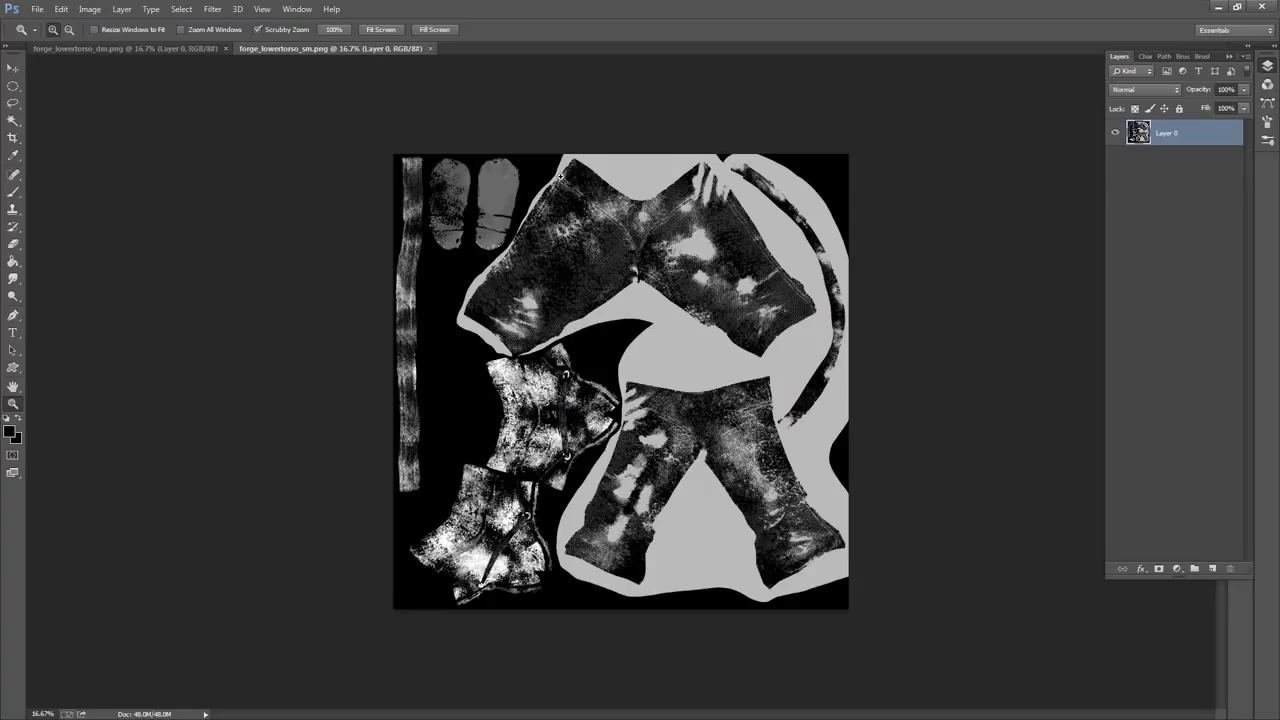
# Select the entire specular map image and display the channels of forge_lowertorso_dm.png
pyautogui.hotkey('ctrl', 'a')
pyautogui.click(150, 48)
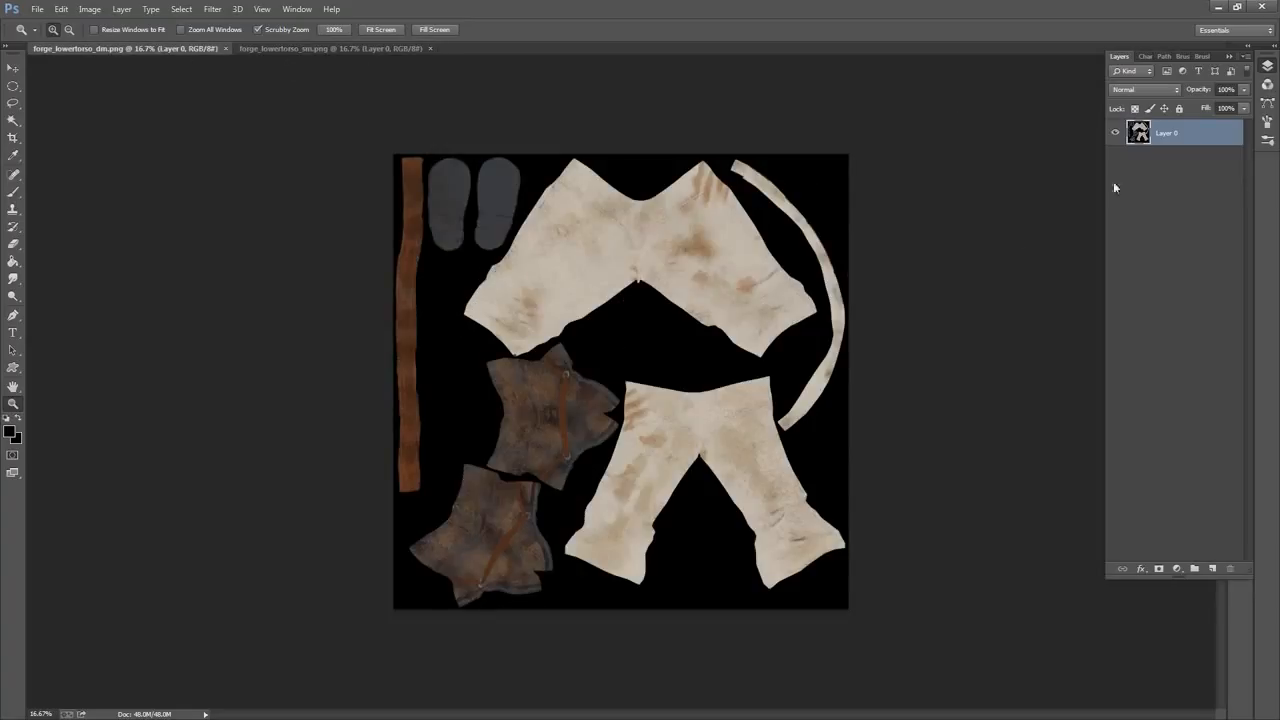
pyautogui.click(1145, 57)
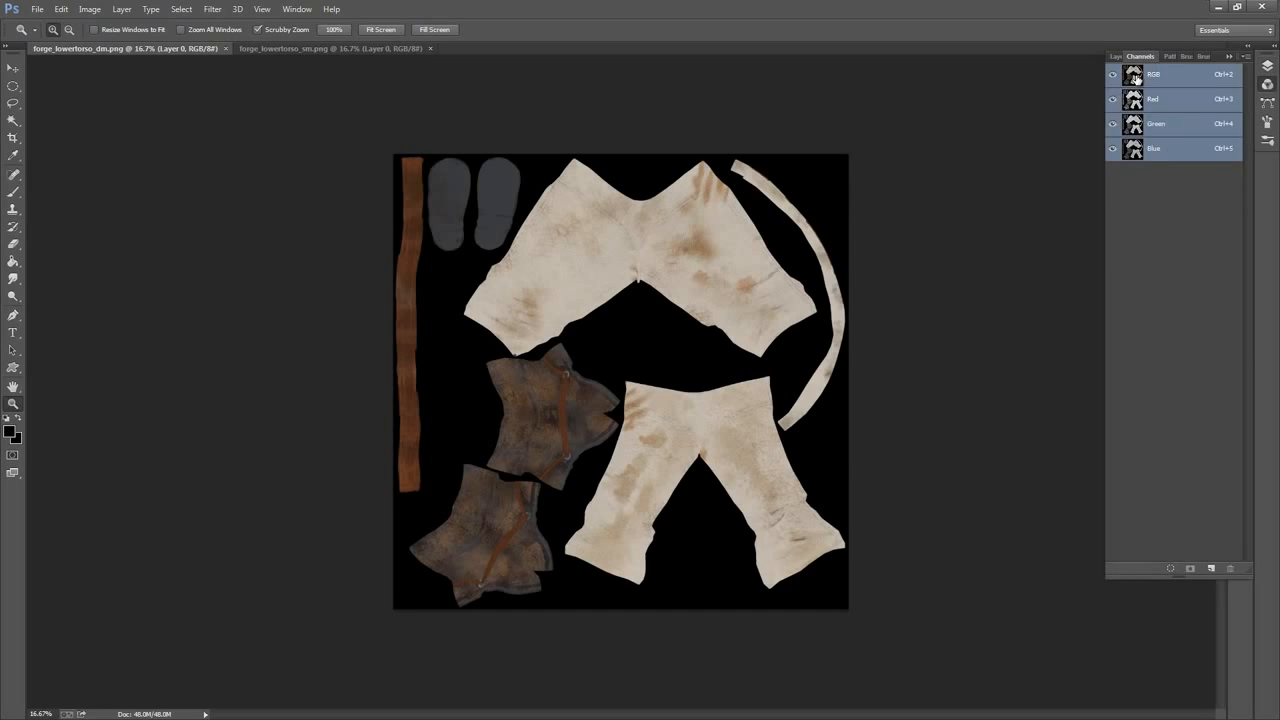
pyautogui.click(806, 336)
pyautogui.moveTo(754, 364); pyautogui.dragTo(717, 251)
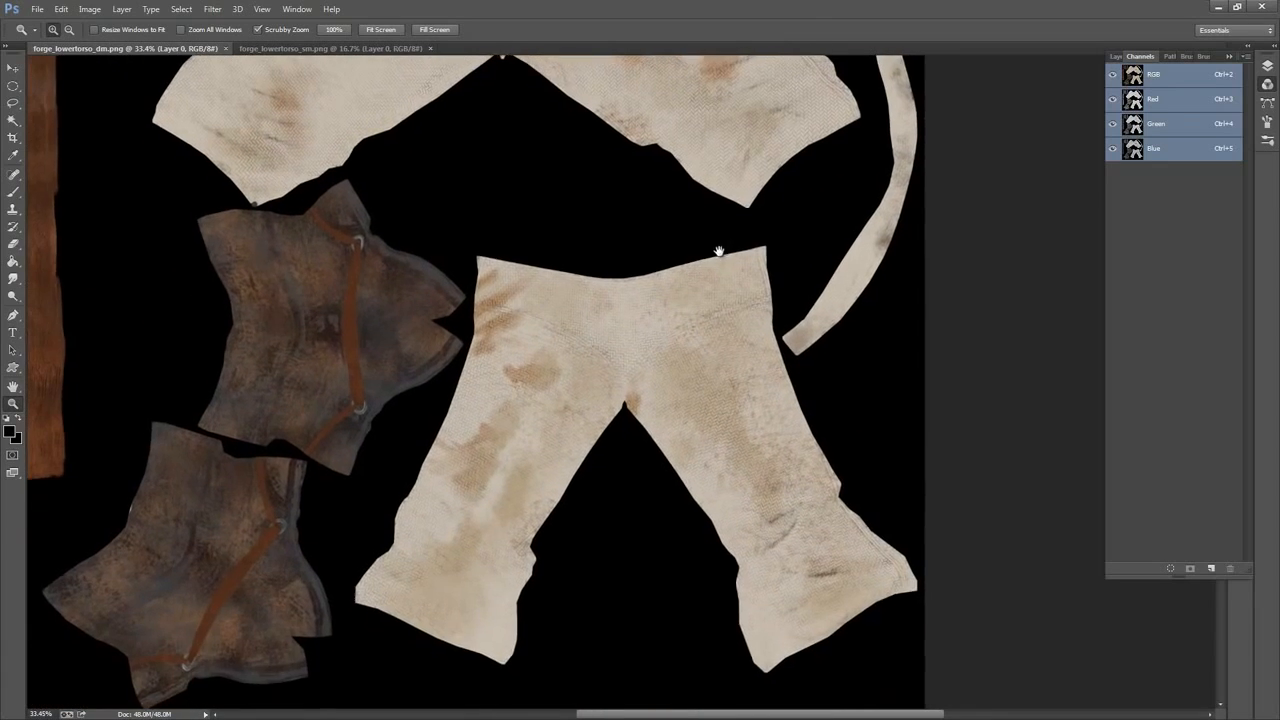
pyautogui.moveTo(806, 271); pyautogui.dragTo(860, 400)
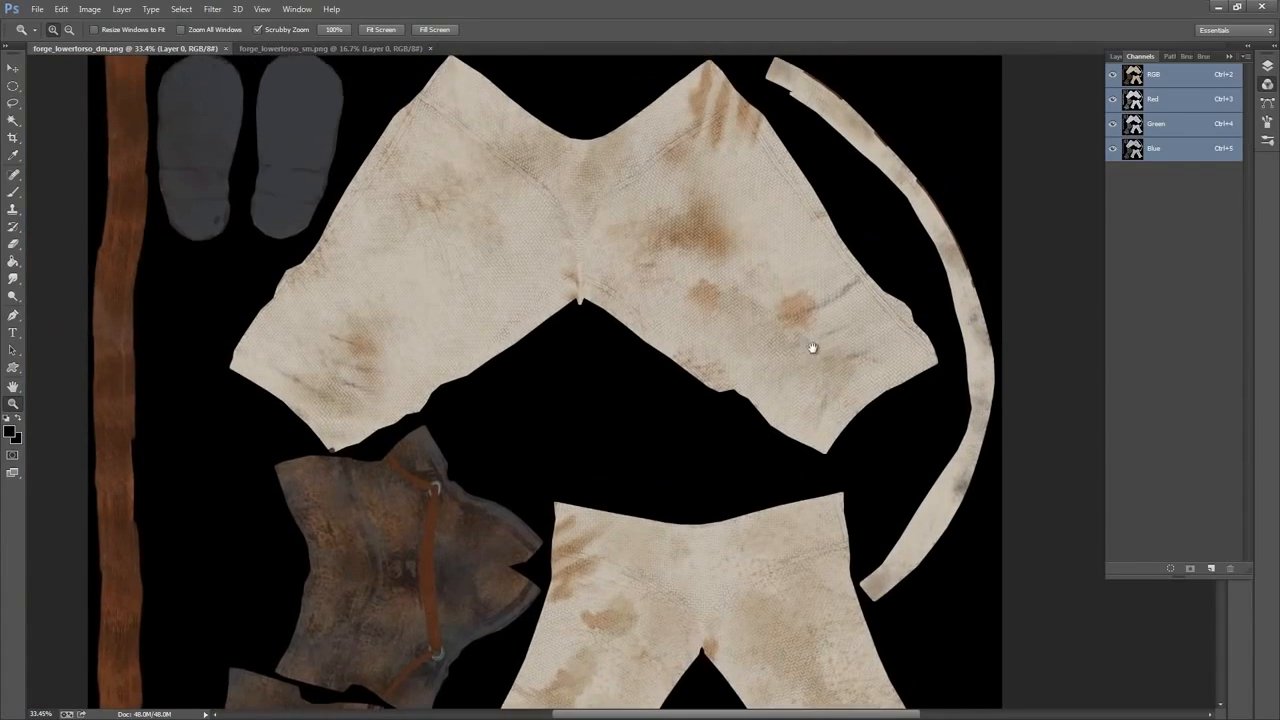
pyautogui.moveTo(811, 349)
pyautogui.mouseDown()
pyautogui.moveTo(823, 417)
pyautogui.moveTo(821, 258)
pyautogui.moveTo(842, 254)
pyautogui.moveTo(810, 336)
pyautogui.mouseUp()
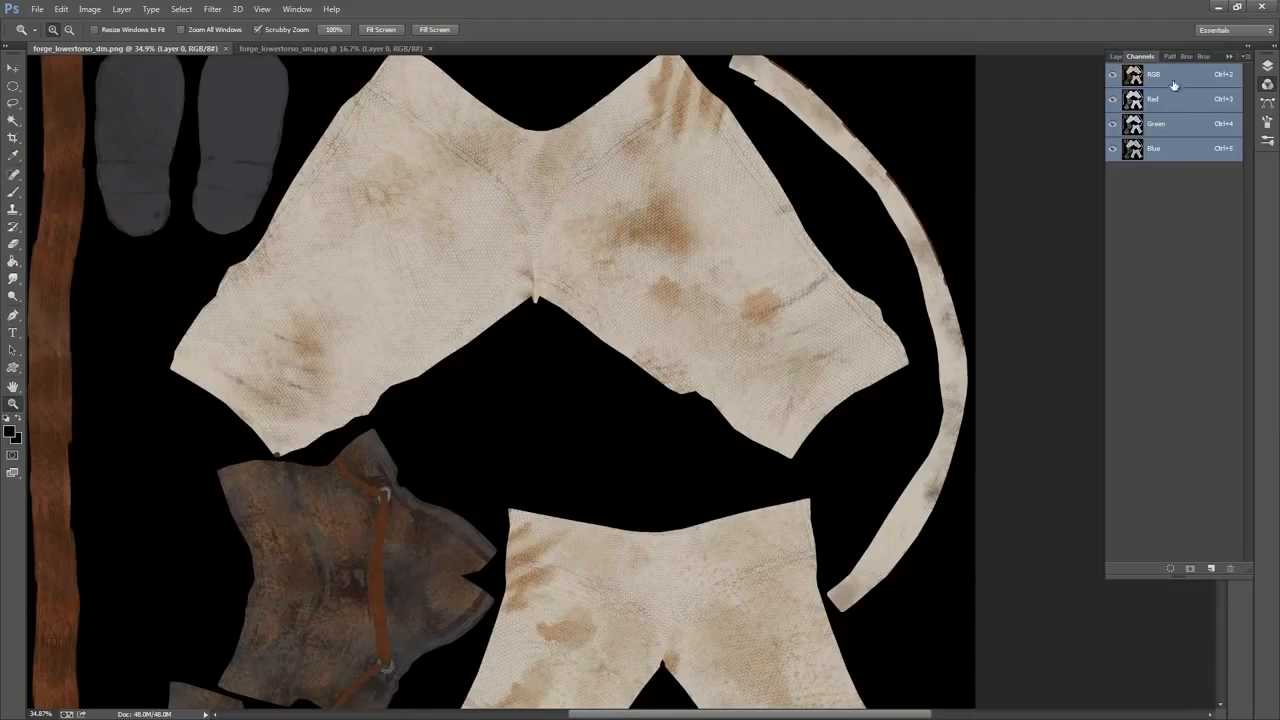
# Paste the specular map into a new alpha channel of forge_lowertorso_dm.png and display its RGB channels again
pyautogui.click(1211, 569)
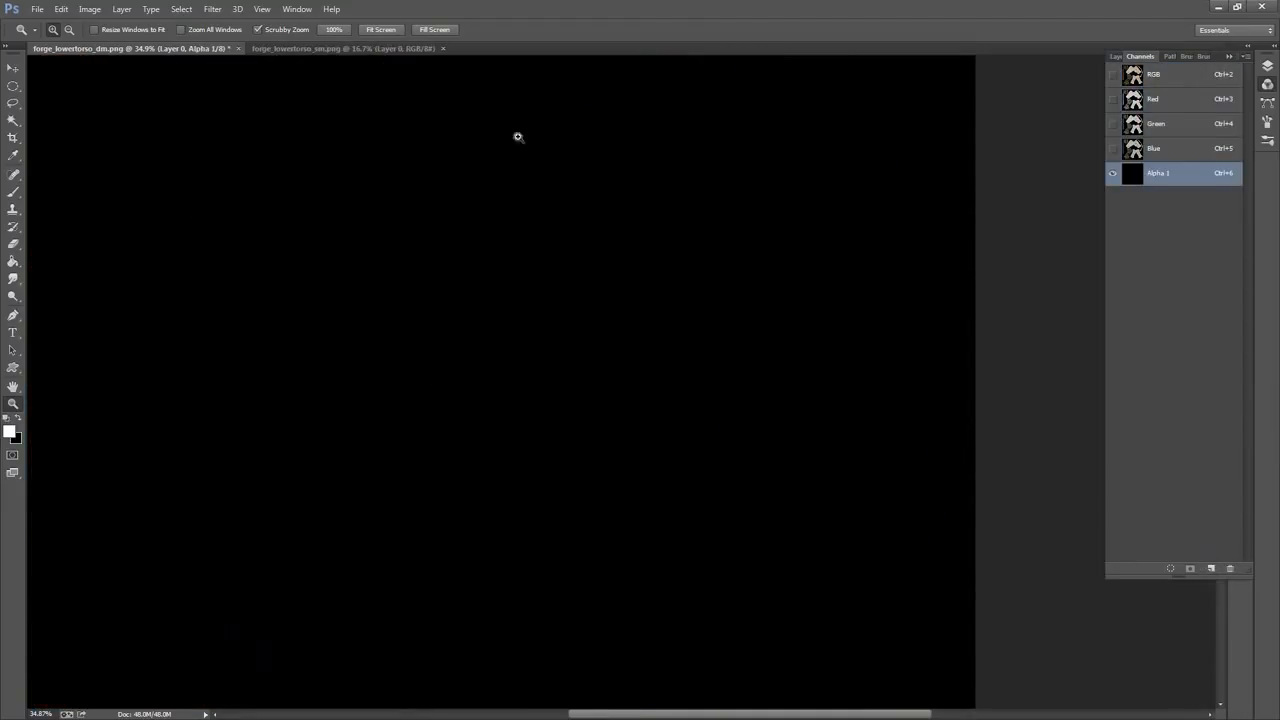
pyautogui.click(61, 9)
pyautogui.click(80, 124)
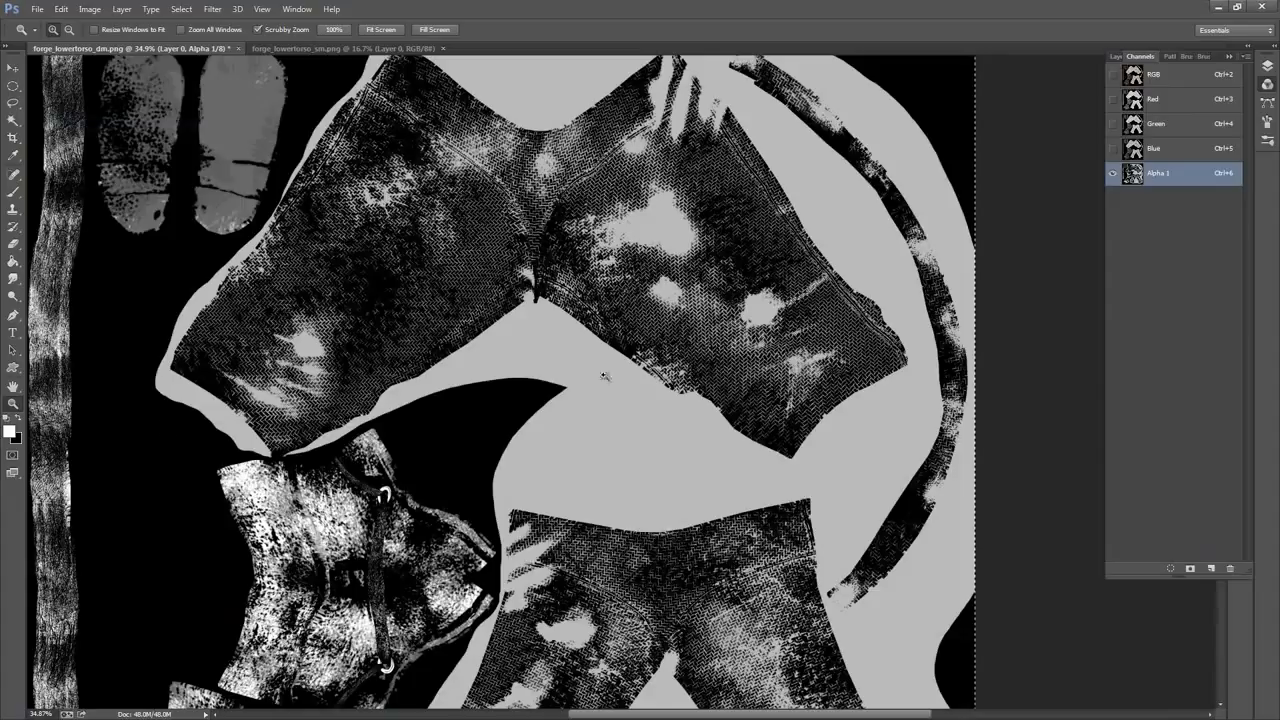
pyautogui.moveTo(817, 304); pyautogui.dragTo(774, 304)
pyautogui.click(1158, 80)
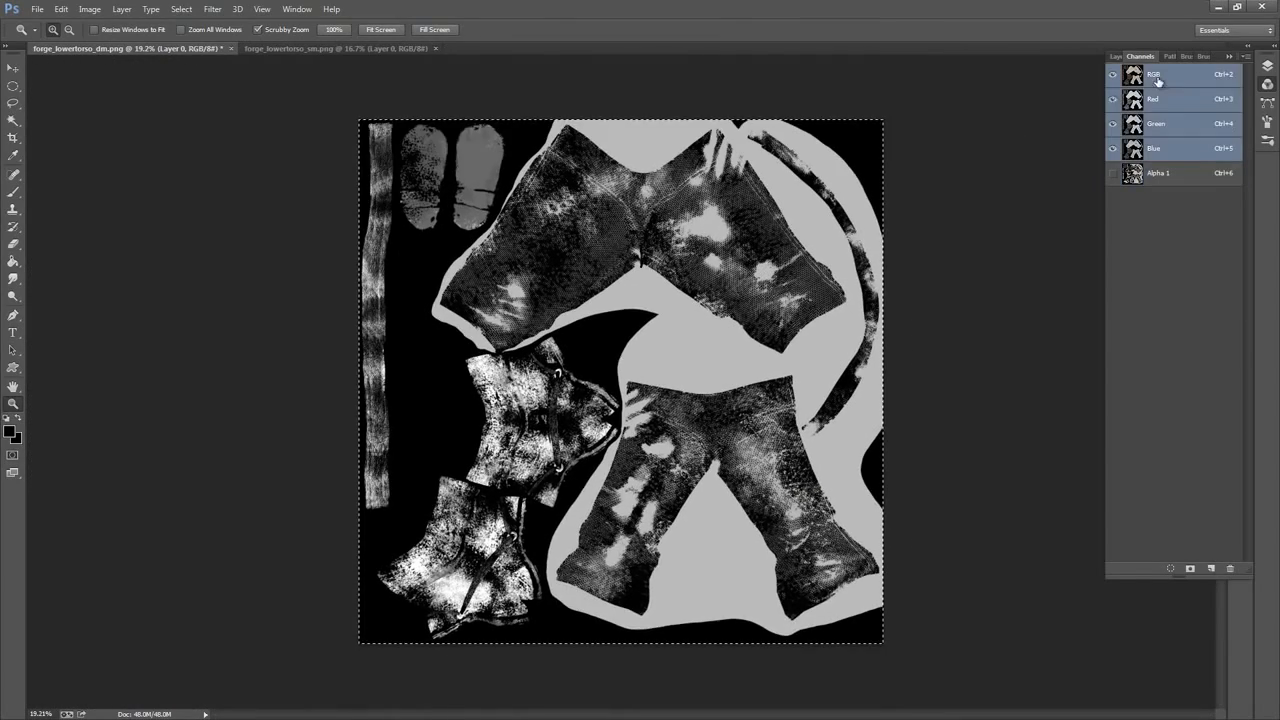
# Save the texture with its alpha channel as a SuperPNG named forge_lowertorso_dm.png in the Unity subfolder of Textures
pyautogui.click(37, 9)
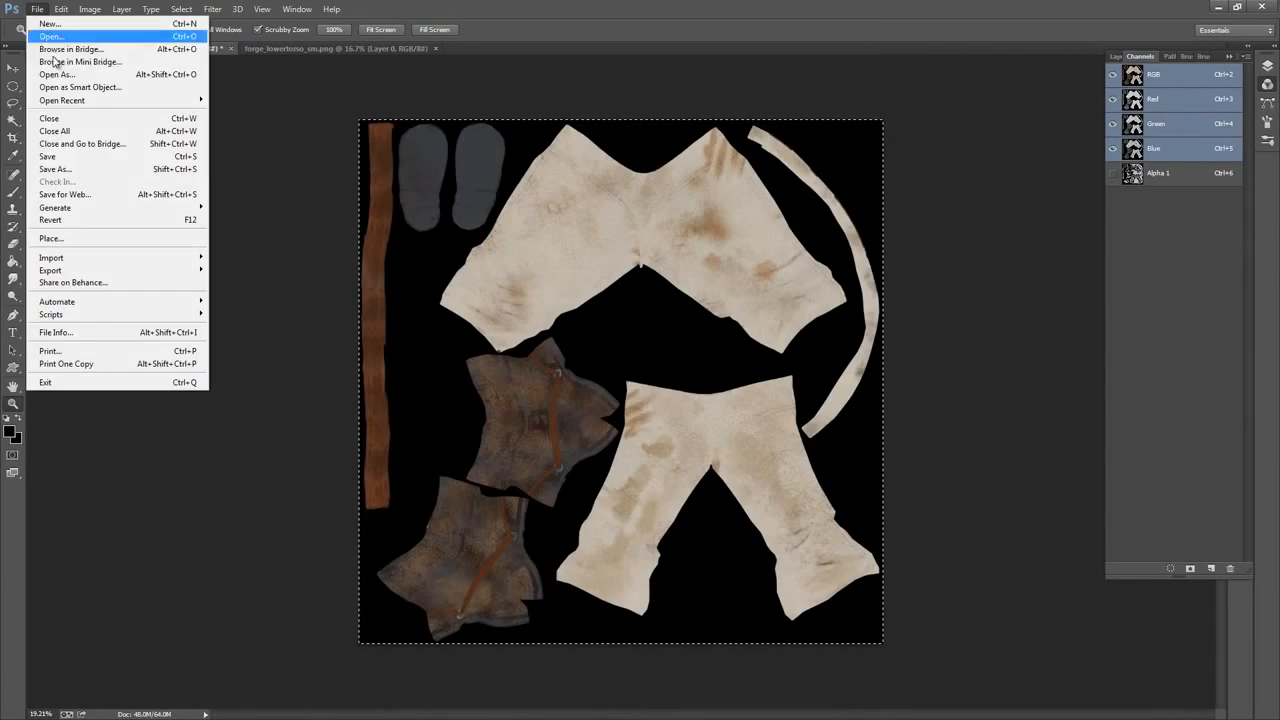
pyautogui.click(56, 169)
pyautogui.click(430, 487)
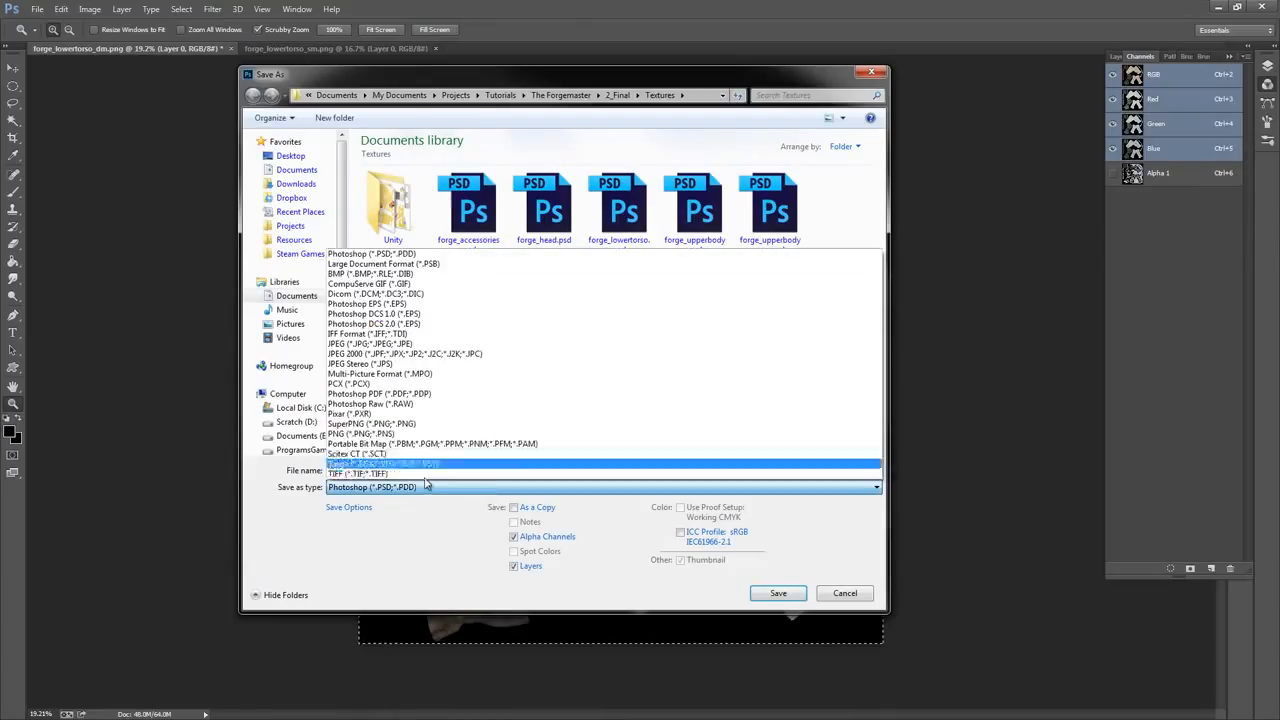
pyautogui.click(392, 424)
pyautogui.doubleClick(418, 205)
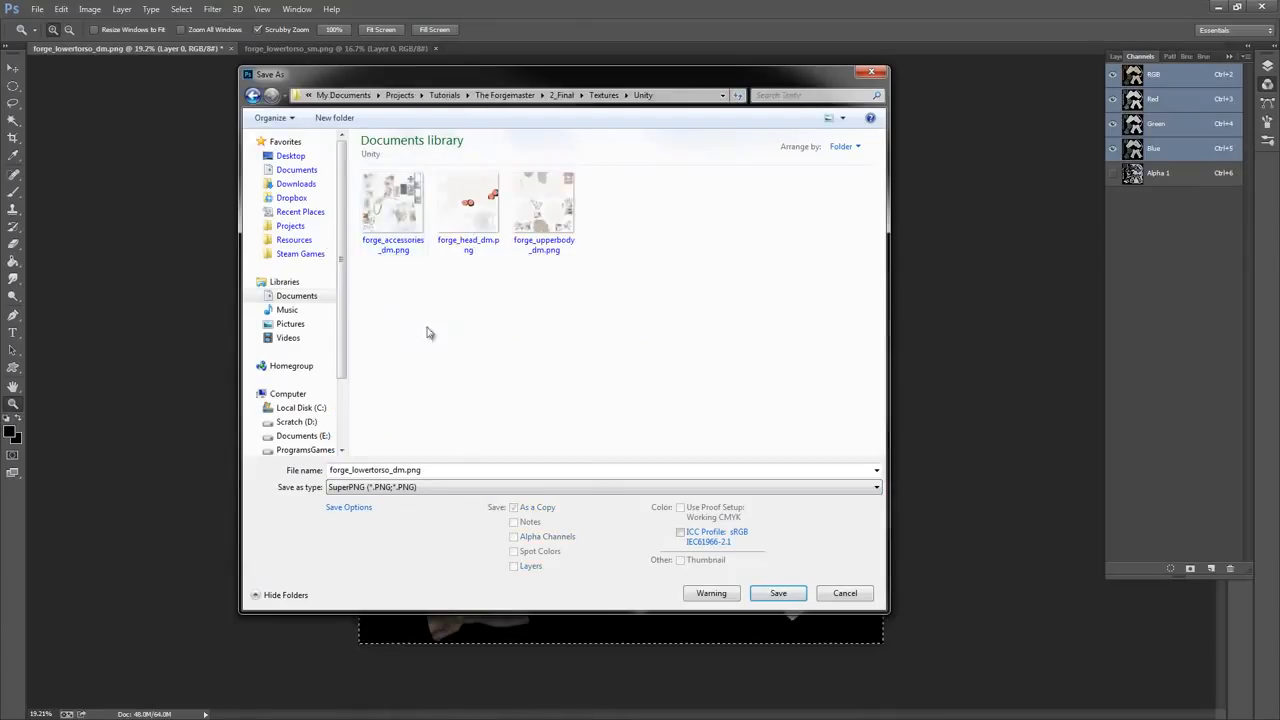
pyautogui.click(778, 593)
pyautogui.click(677, 454)
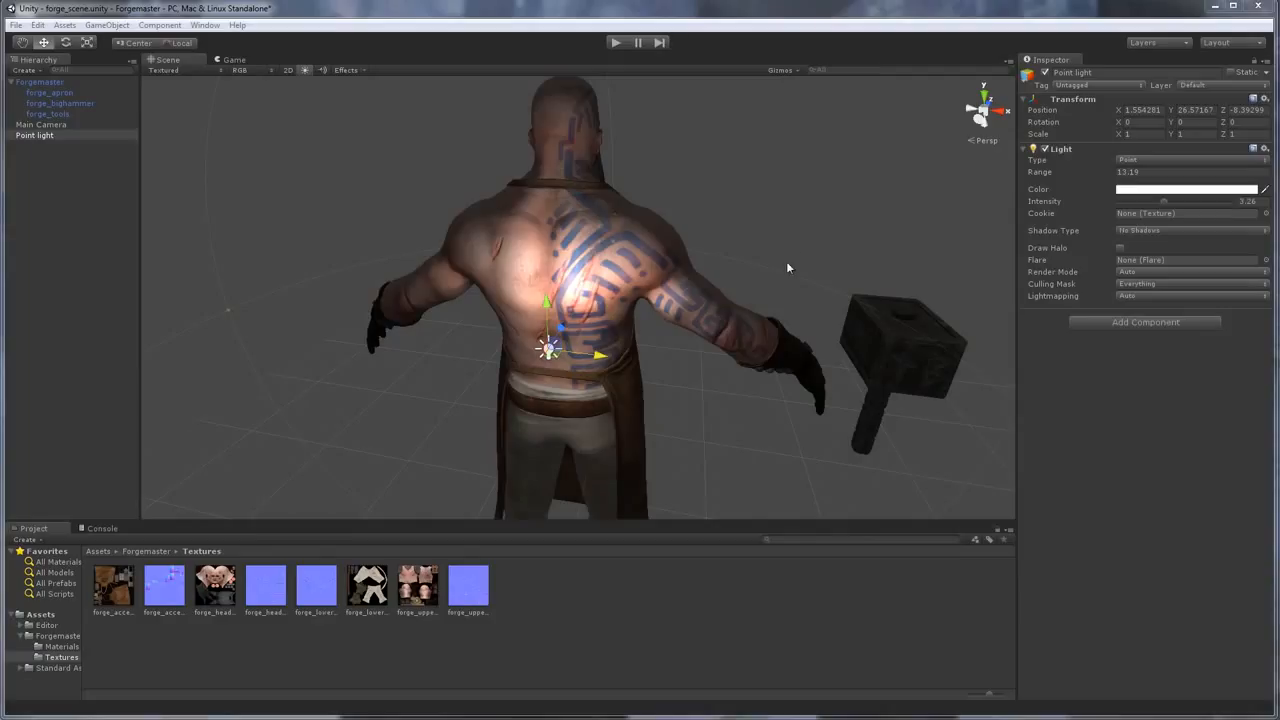
# In Unity's forge_scene, delete the point light and create a directional light in its place
pyautogui.moveTo(786, 261); pyautogui.dragTo(886, 231)
pyautogui.press('Delete')
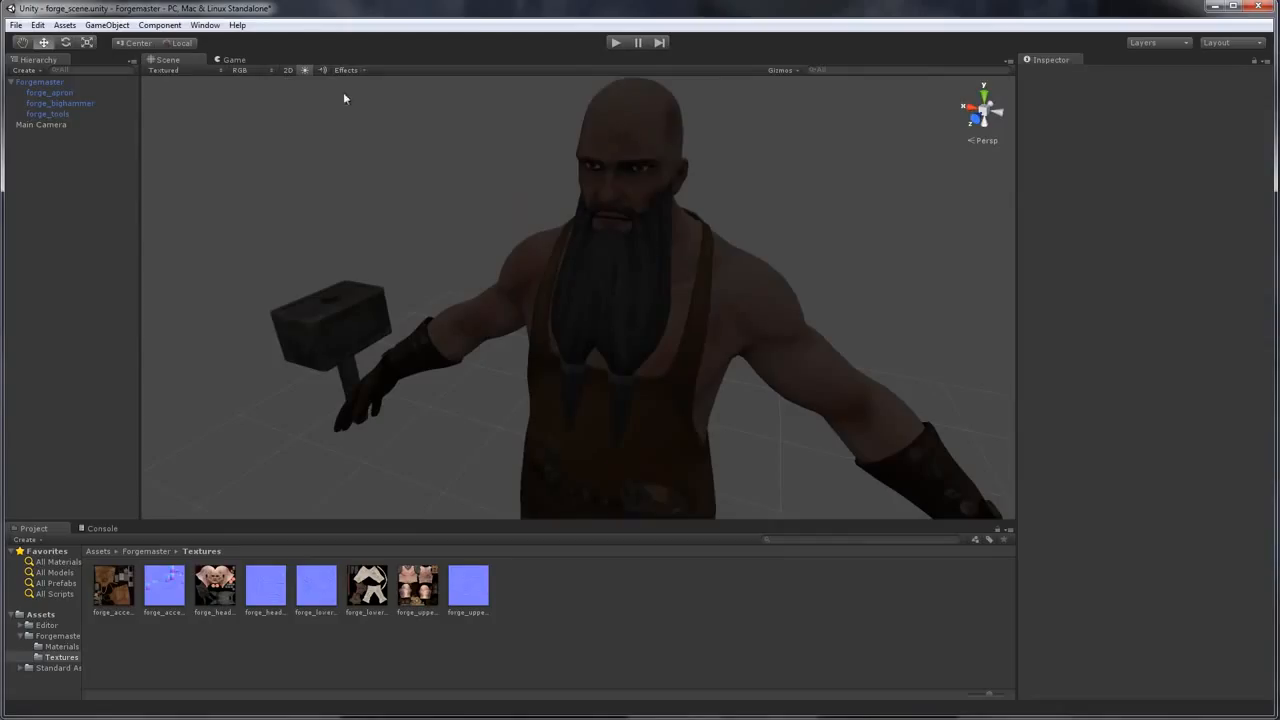
pyautogui.click(88, 25)
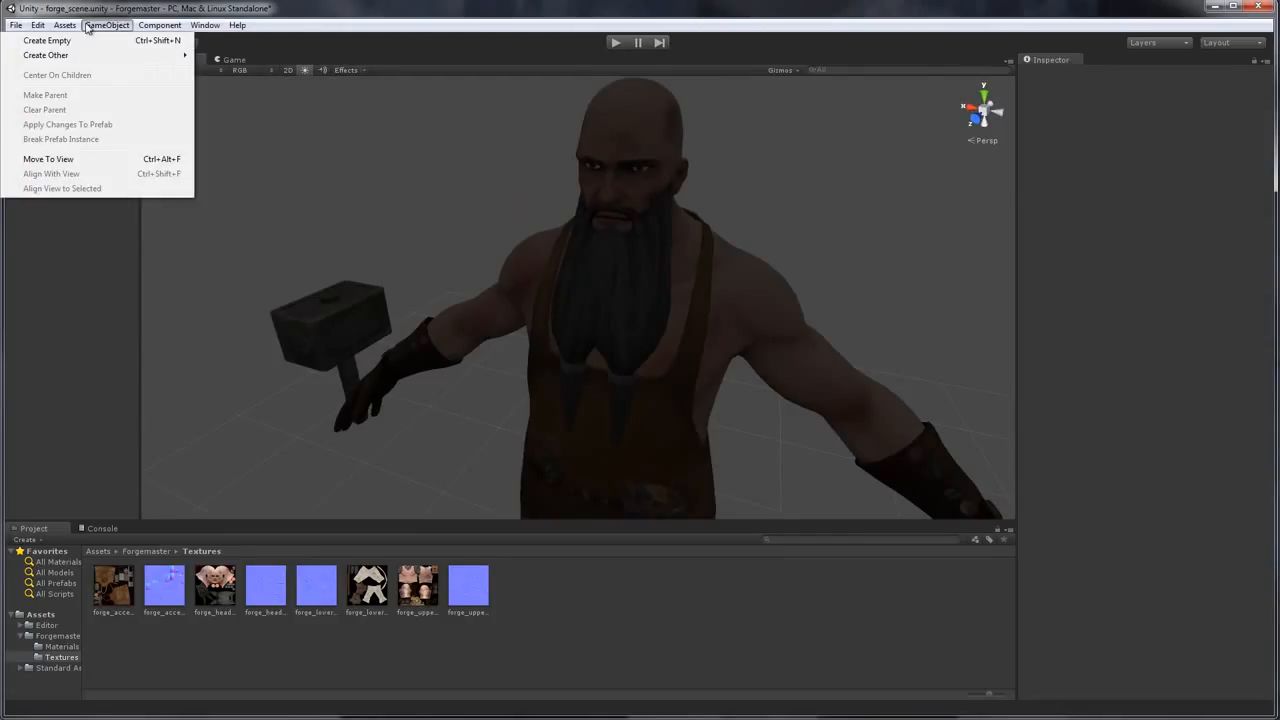
pyautogui.moveTo(101, 57)
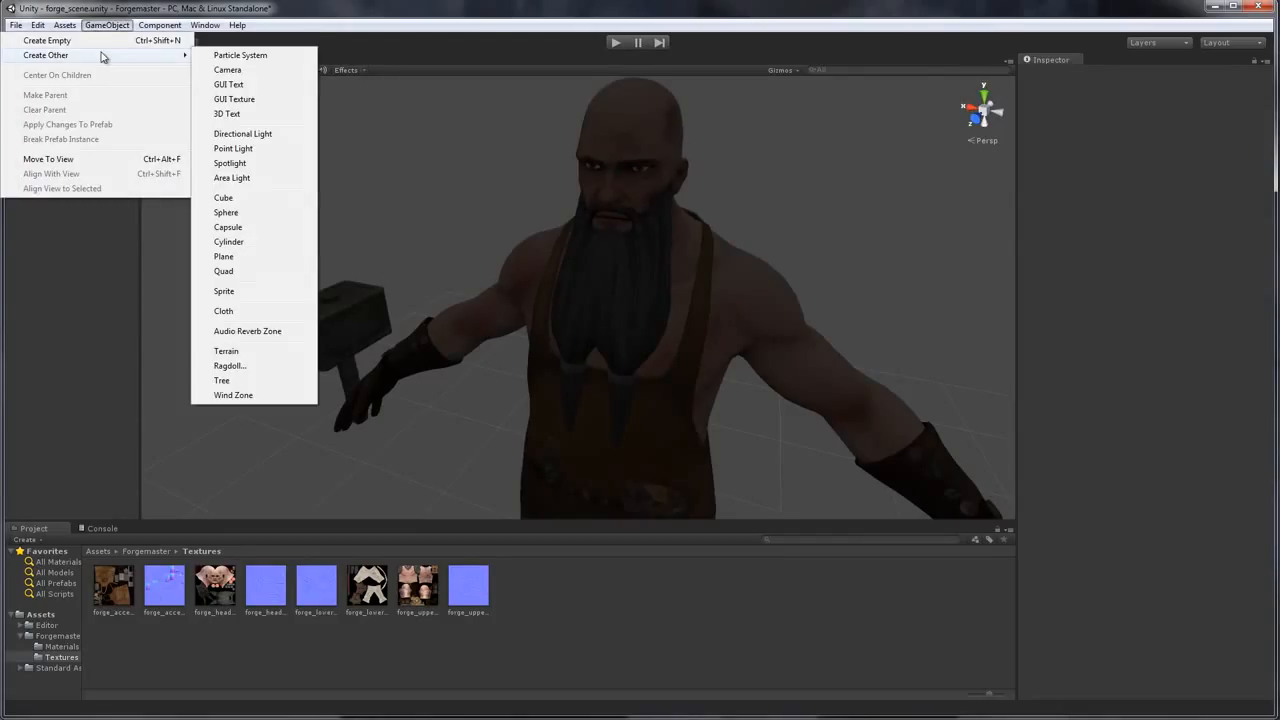
pyautogui.click(274, 134)
# Position and rotate the directional light so that it illuminates the character from the front
pyautogui.moveTo(826, 166); pyautogui.dragTo(640, 148)
pyautogui.moveTo(574, 323); pyautogui.dragTo(198, 151)
pyautogui.click(66, 42)
pyautogui.click(615, 145)
pyautogui.moveTo(615, 145); pyautogui.dragTo(722, 176)
pyautogui.click(668, 170)
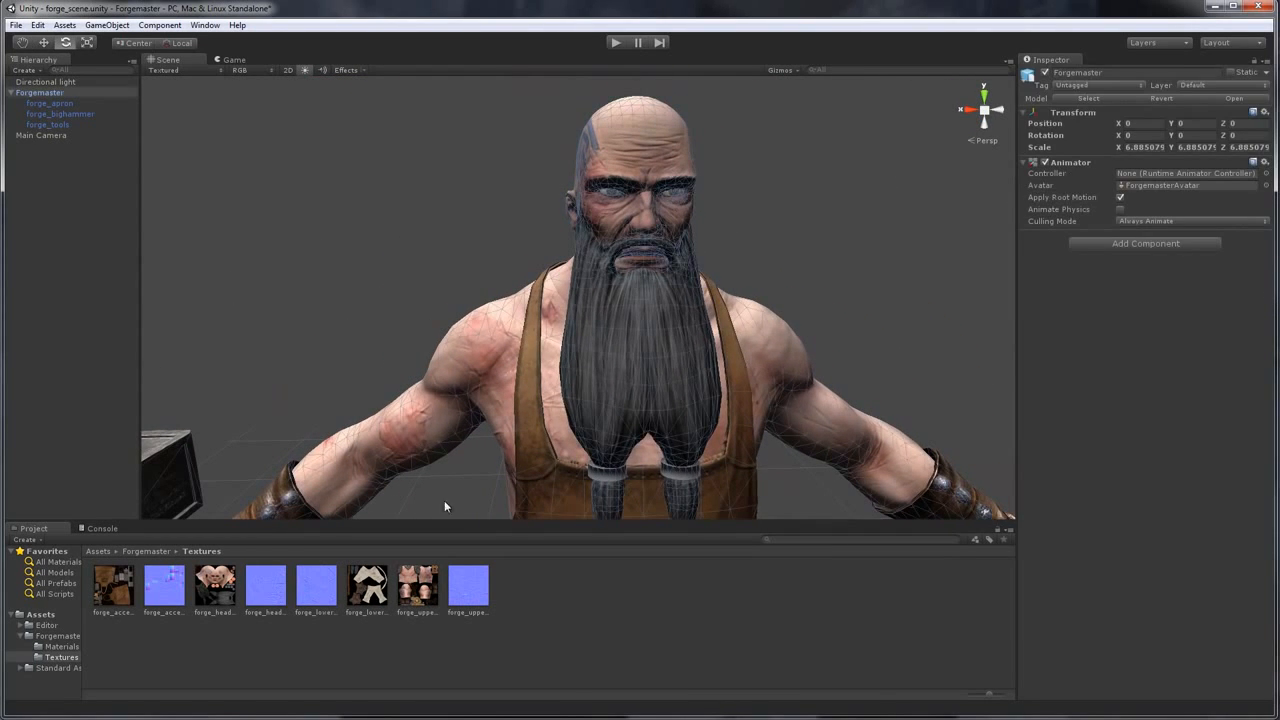
# Delete the forge_head_dm texture from the project and import the new forge_head_dm.png from the Unity folder
pyautogui.click(215, 588)
pyautogui.rightClick(215, 588)
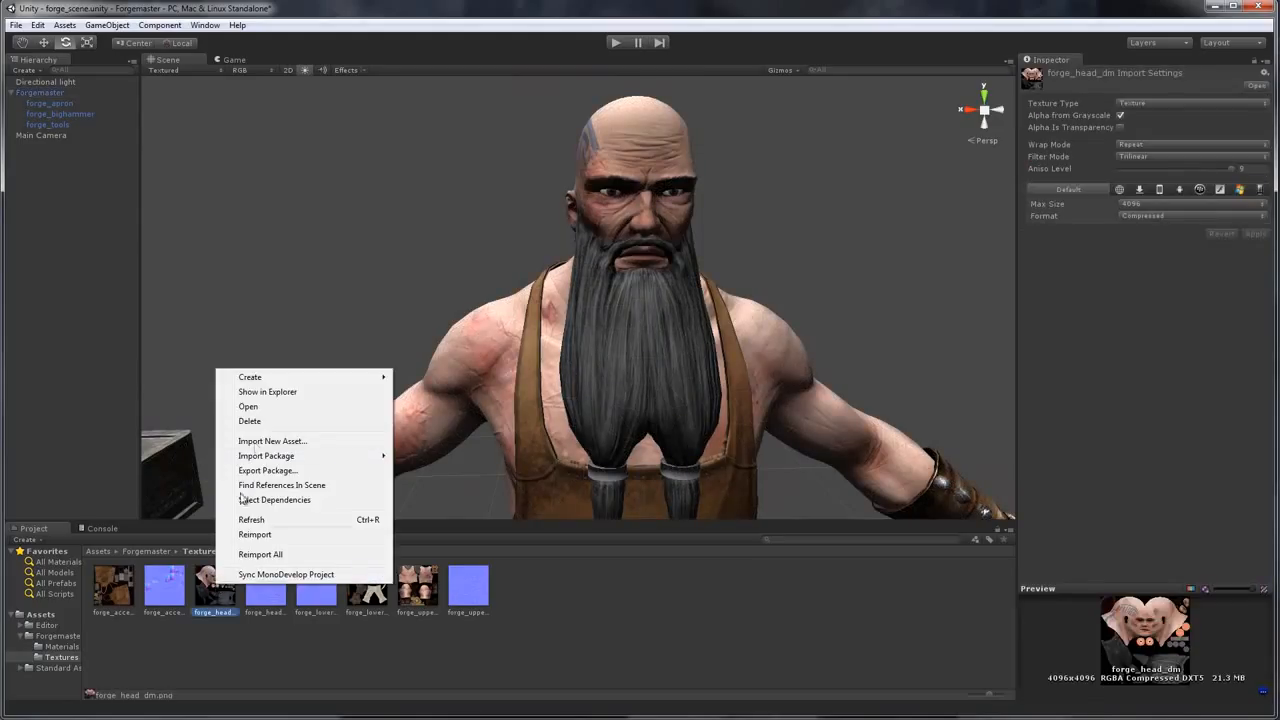
pyautogui.click(258, 420)
pyautogui.click(668, 391)
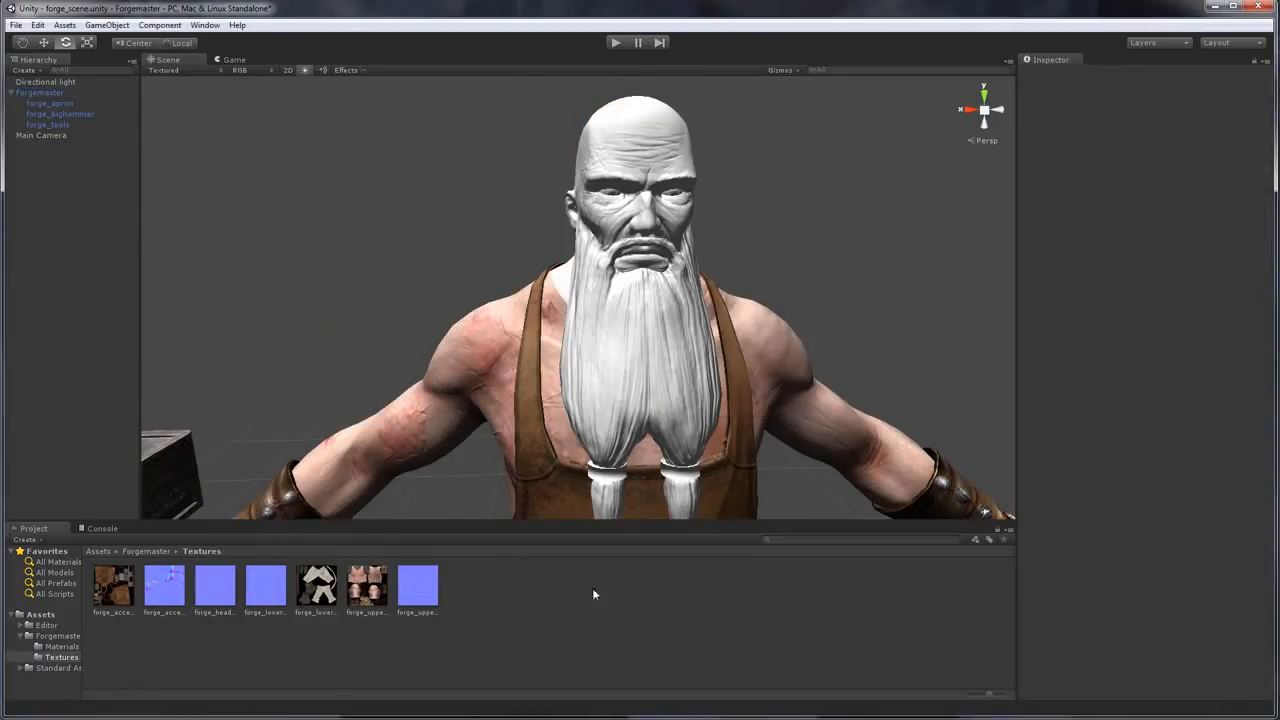
pyautogui.rightClick(512, 623)
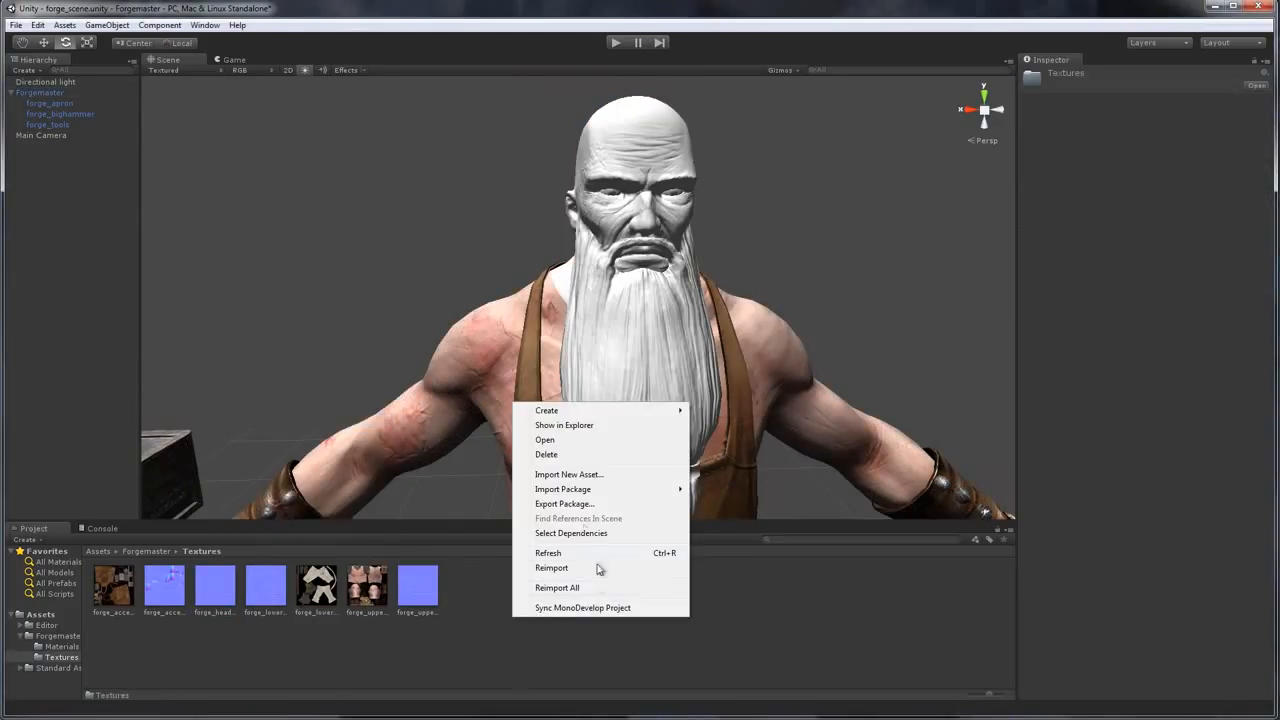
pyautogui.click(568, 475)
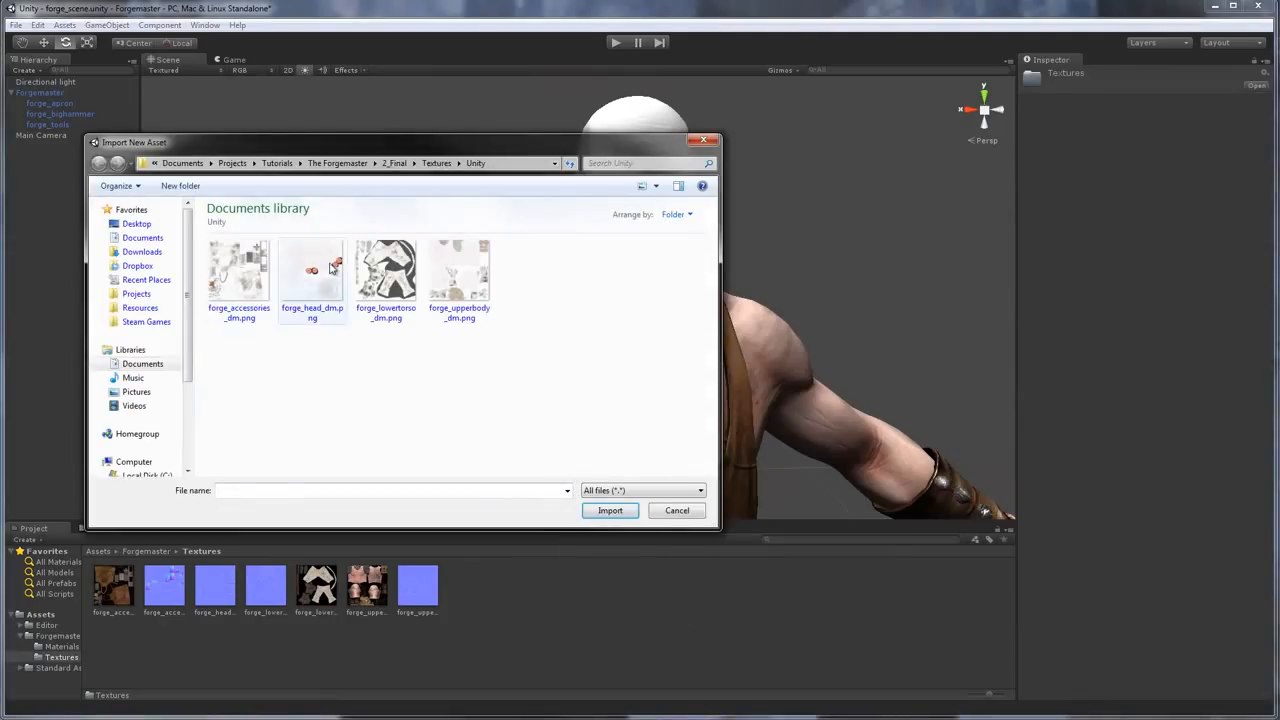
pyautogui.click(330, 266)
pyautogui.click(628, 512)
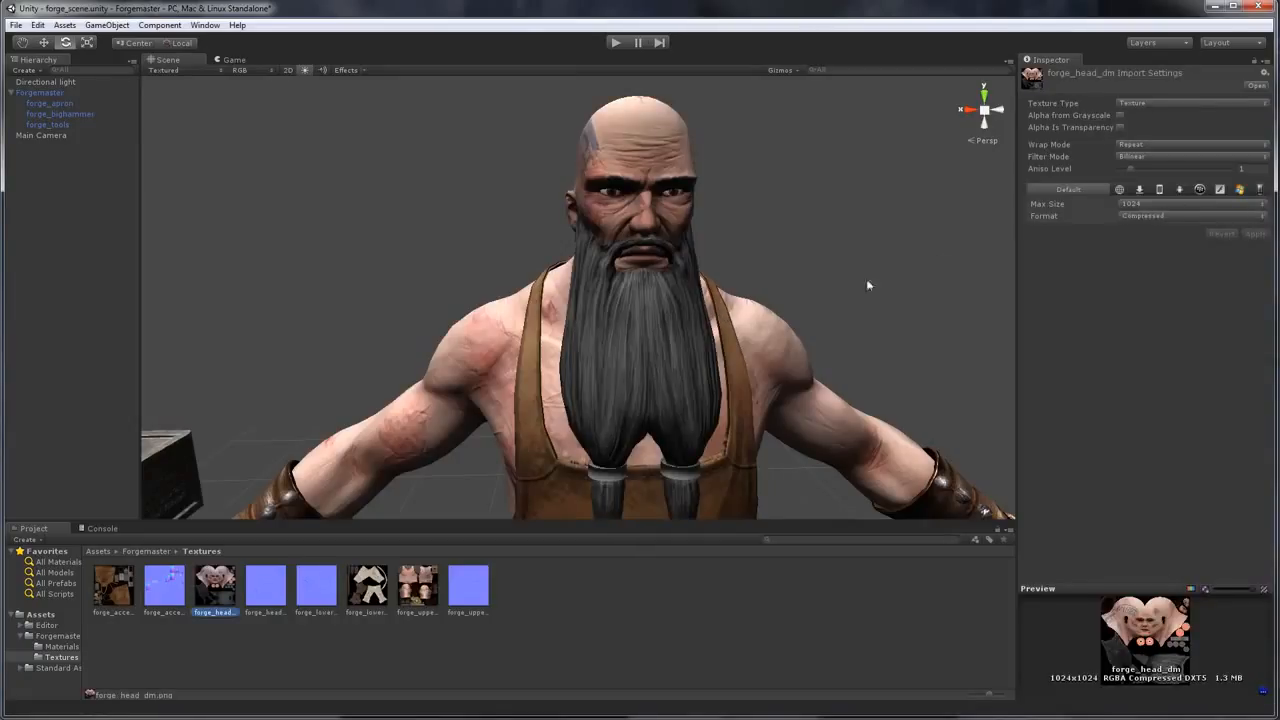
# Set forge_head_dm's max size to 4096, aniso level to 9 and filter mode to Trilinear, and apply the import settings
pyautogui.click(1133, 205)
pyautogui.click(1149, 321)
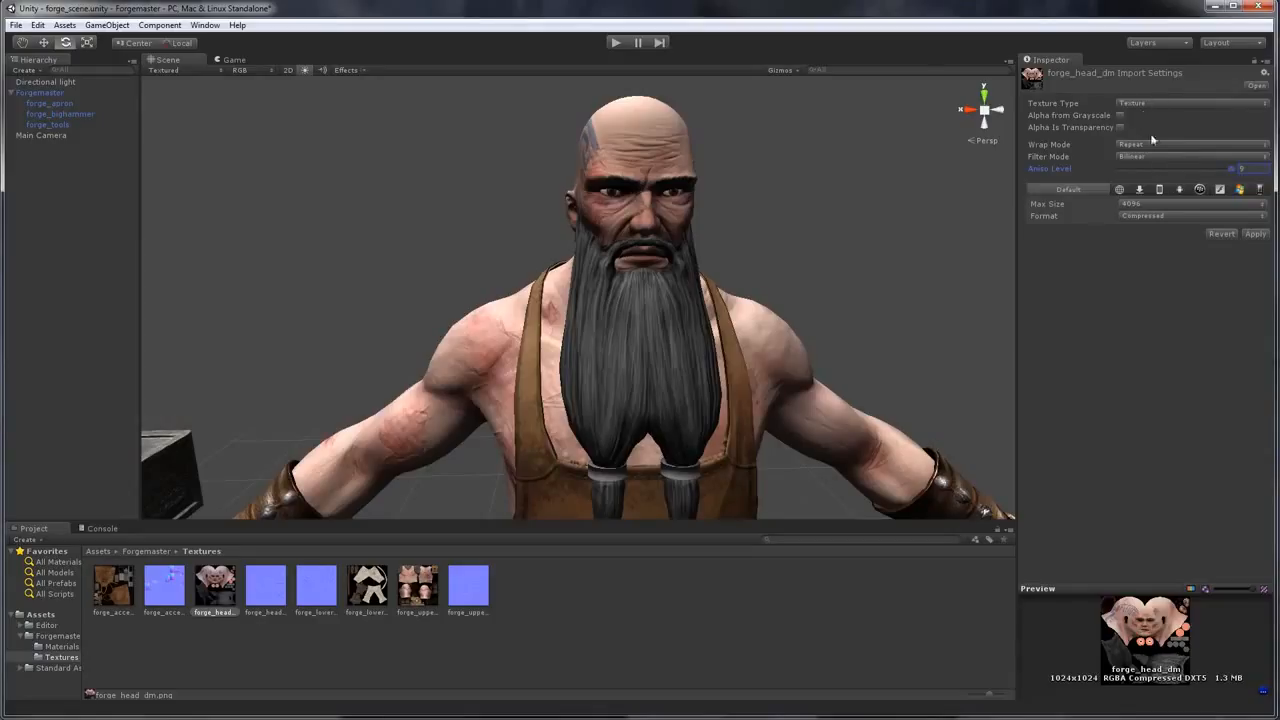
pyautogui.click(1200, 158)
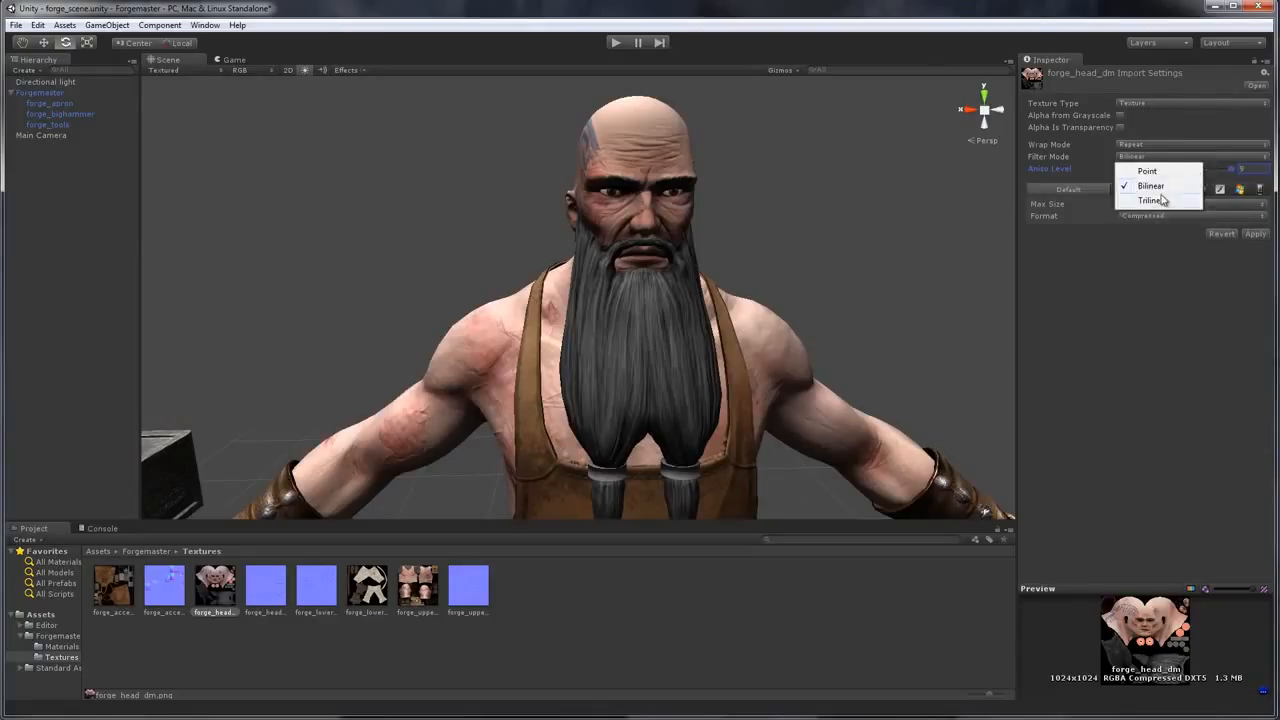
pyautogui.click(1160, 200)
pyautogui.click(1248, 236)
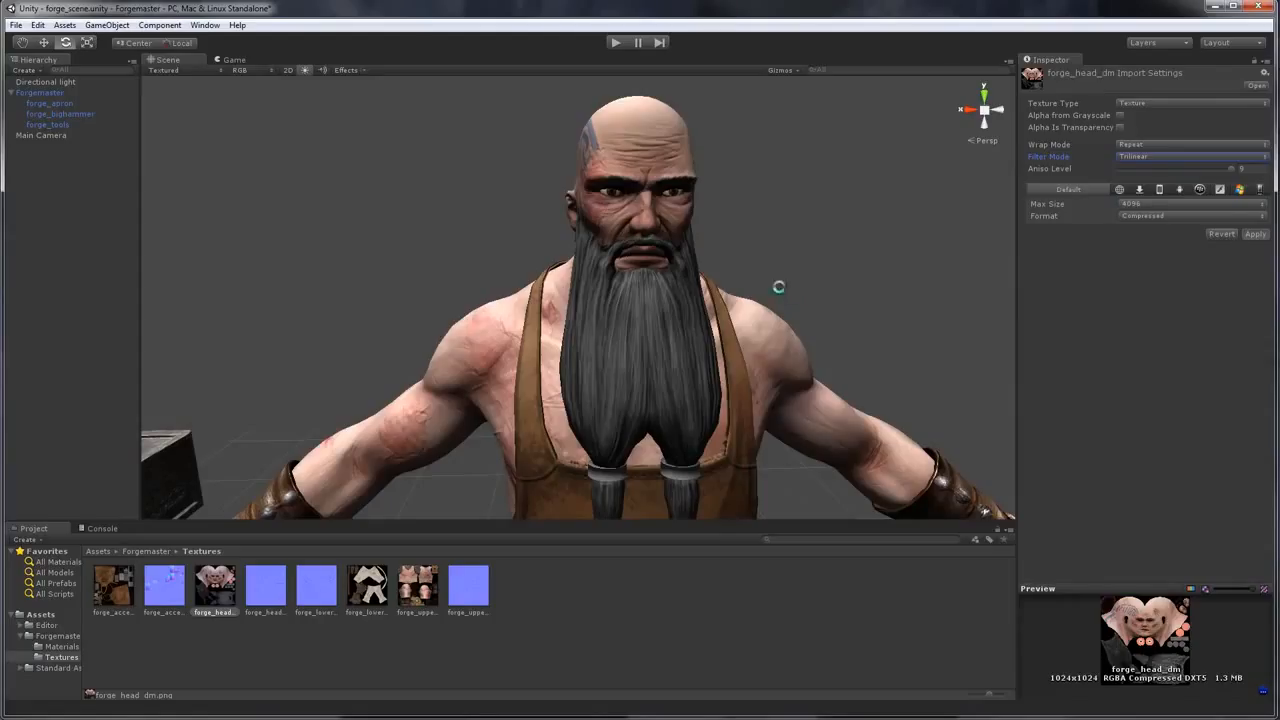
# Delete the forge_lowertorso_dm texture from the project and import the new forge_lowertorso_dm.png from the Unity folder
pyautogui.click(386, 580)
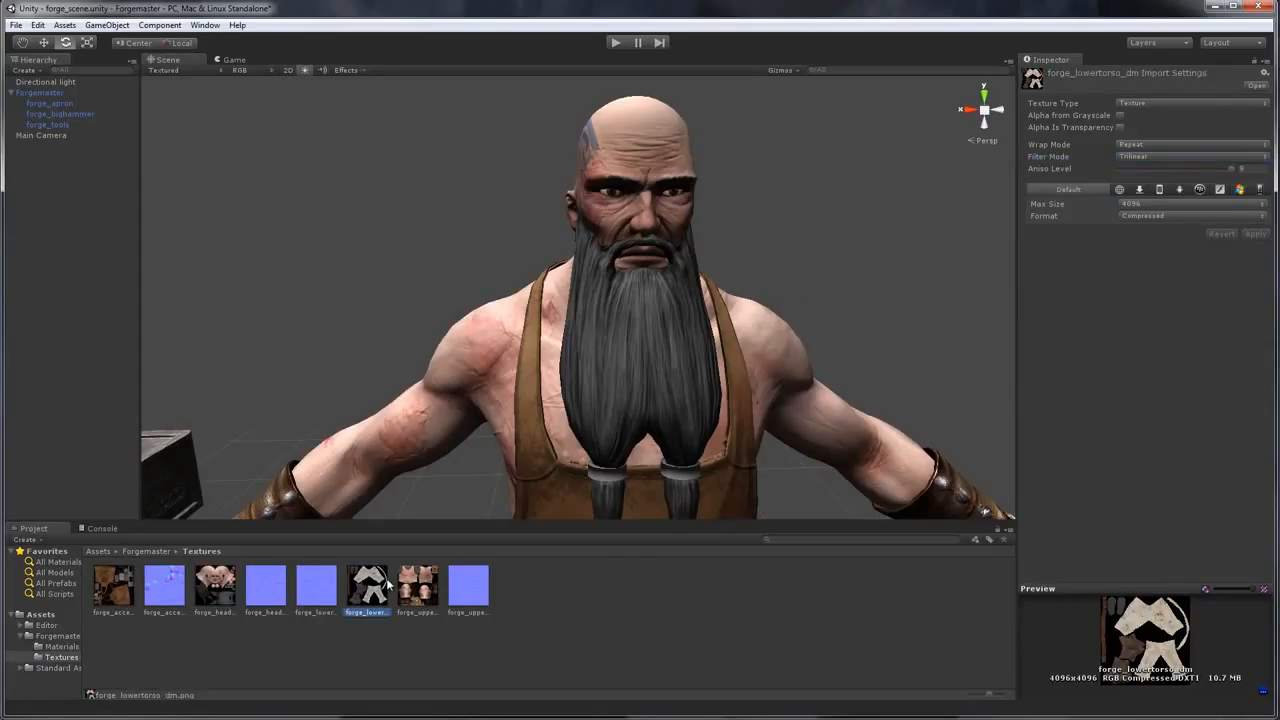
pyautogui.press('Delete')
pyautogui.click(679, 394)
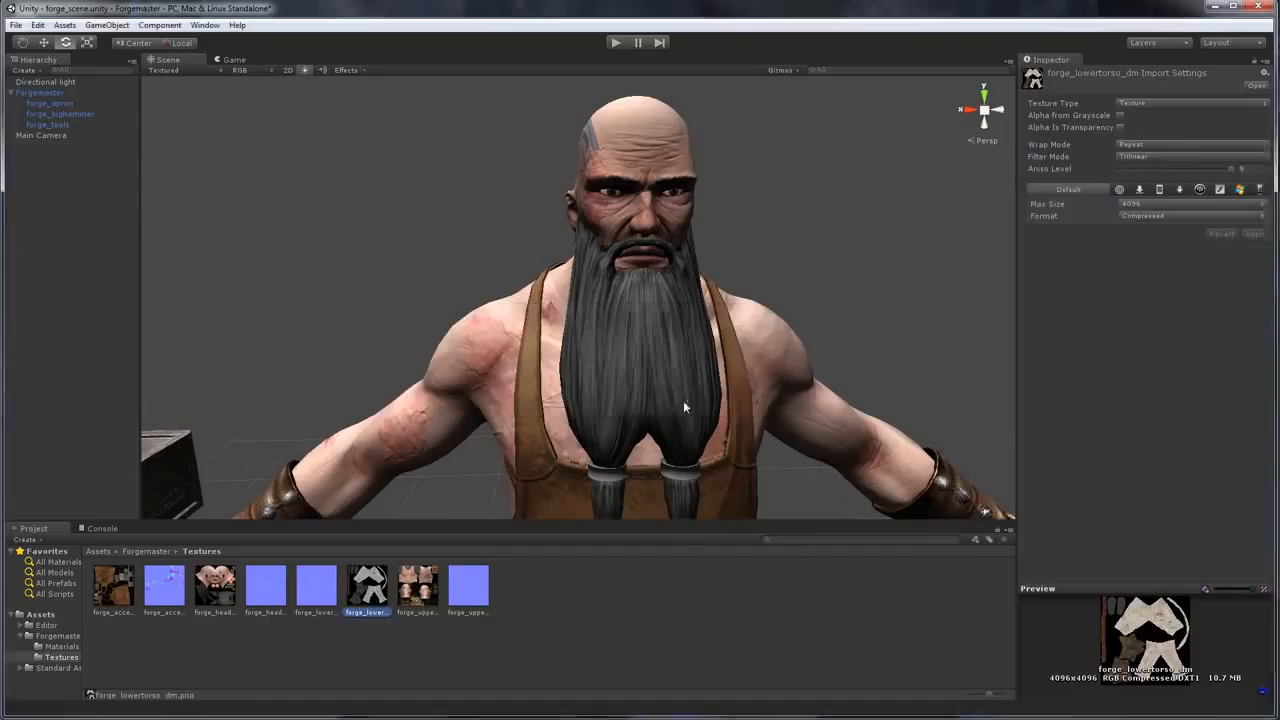
pyautogui.rightClick(504, 638)
pyautogui.click(588, 497)
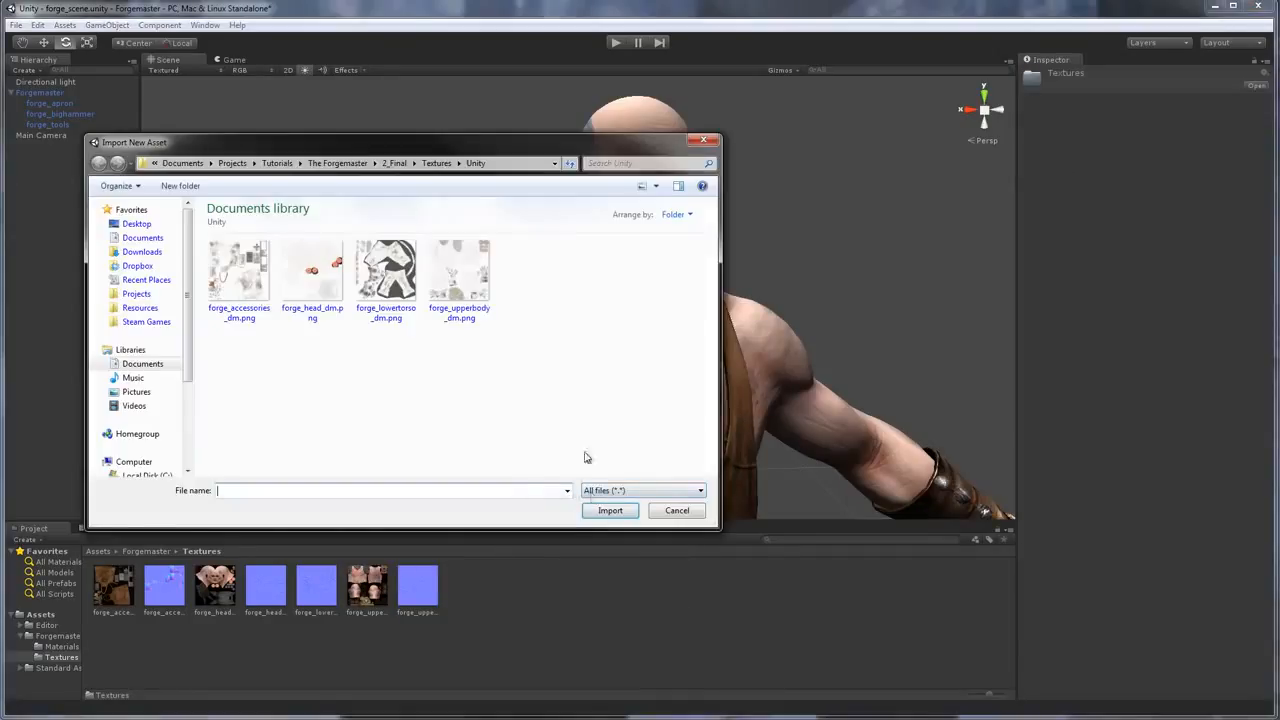
pyautogui.click(386, 272)
pyautogui.click(620, 514)
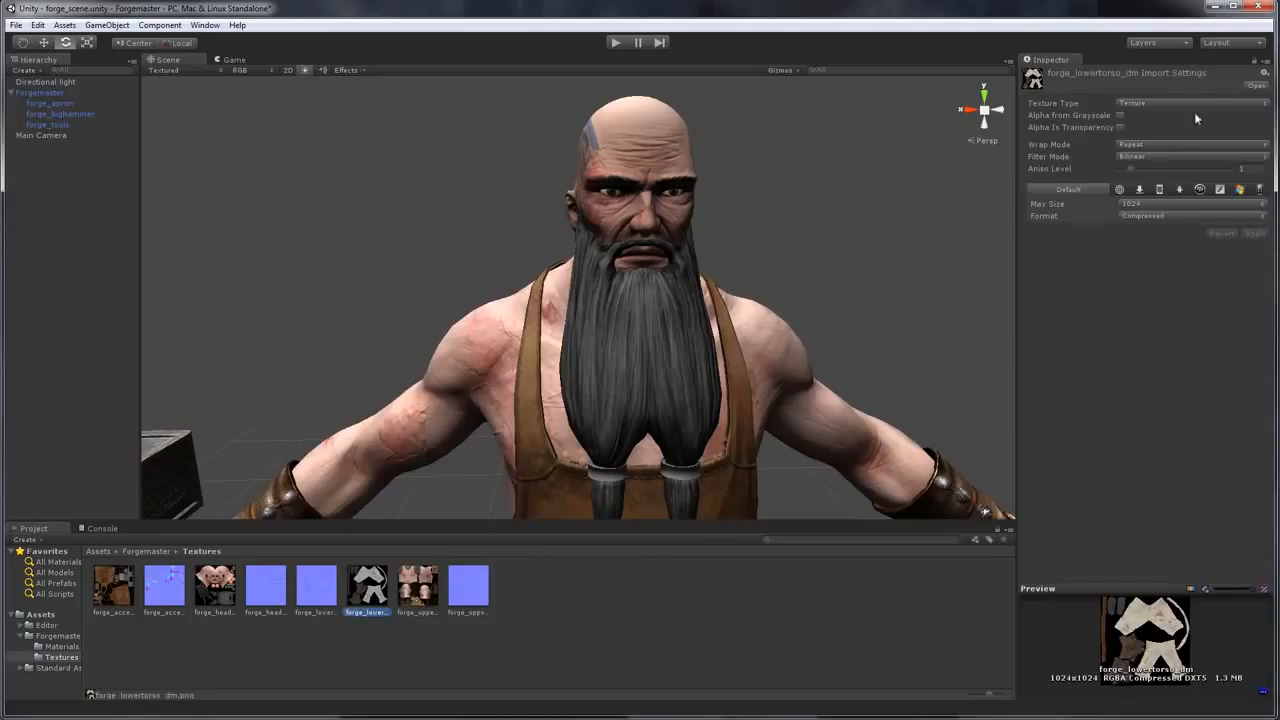
# Set forge_lowertorso_dm's filter mode to Trilinear, aniso level to 9 and max size to 4096, and apply the import settings
pyautogui.click(1138, 158)
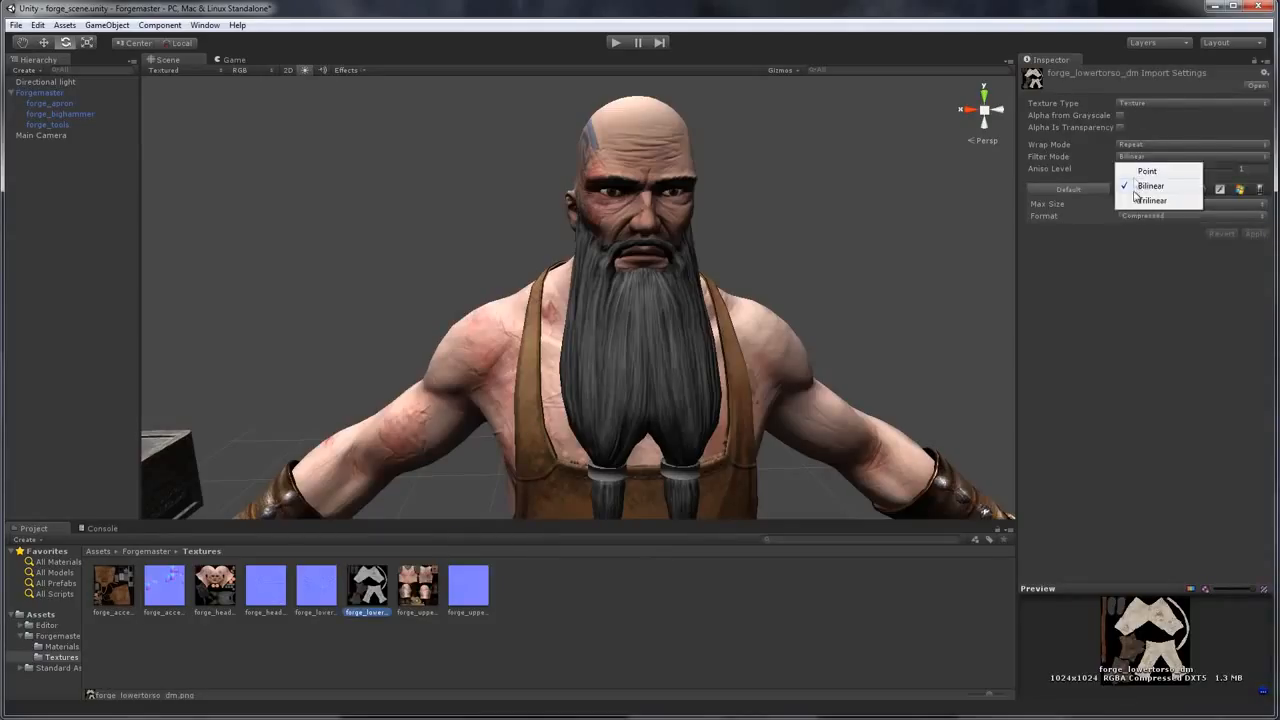
pyautogui.click(1143, 197)
pyautogui.moveTo(1135, 170); pyautogui.dragTo(1206, 170)
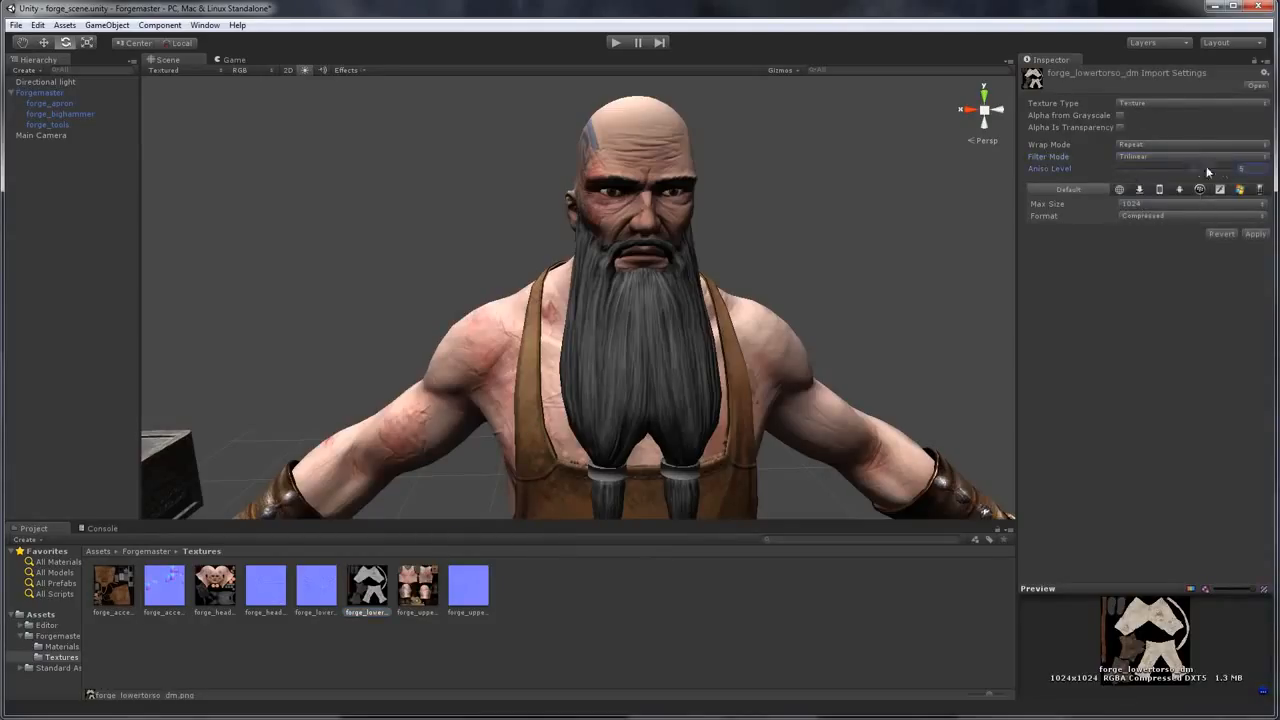
pyautogui.click(1258, 207)
pyautogui.click(1143, 320)
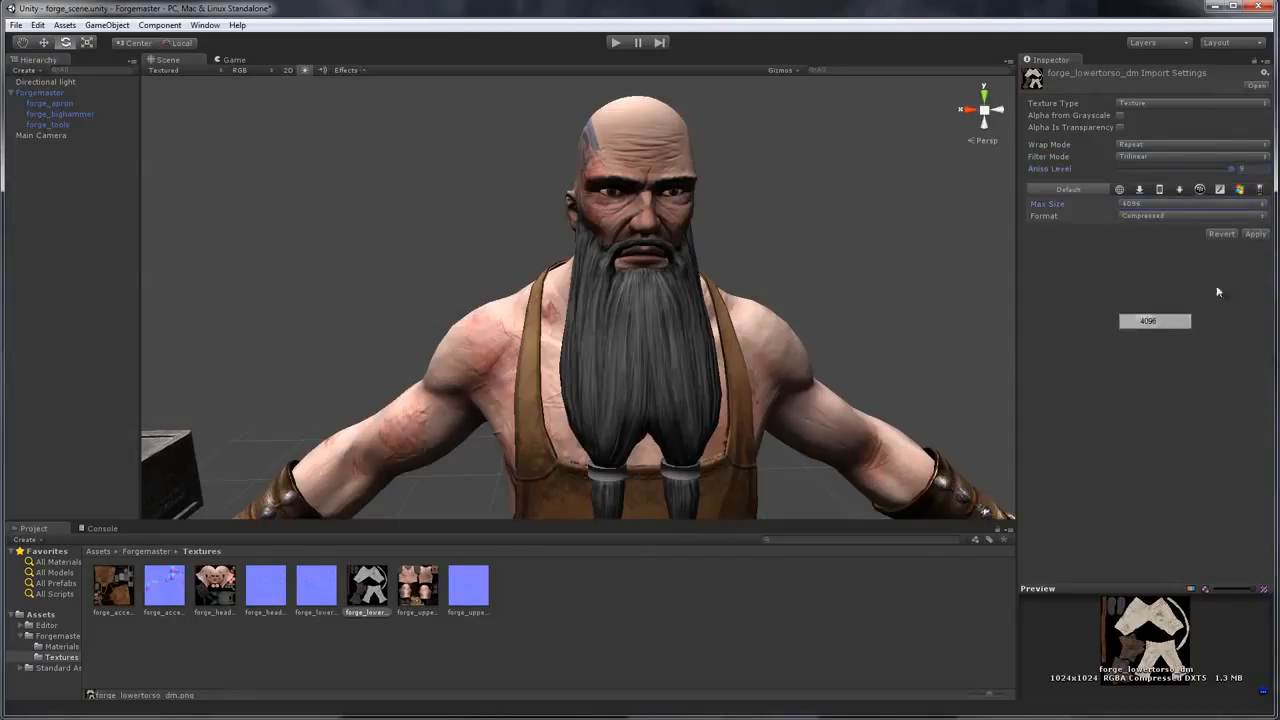
pyautogui.click(1253, 234)
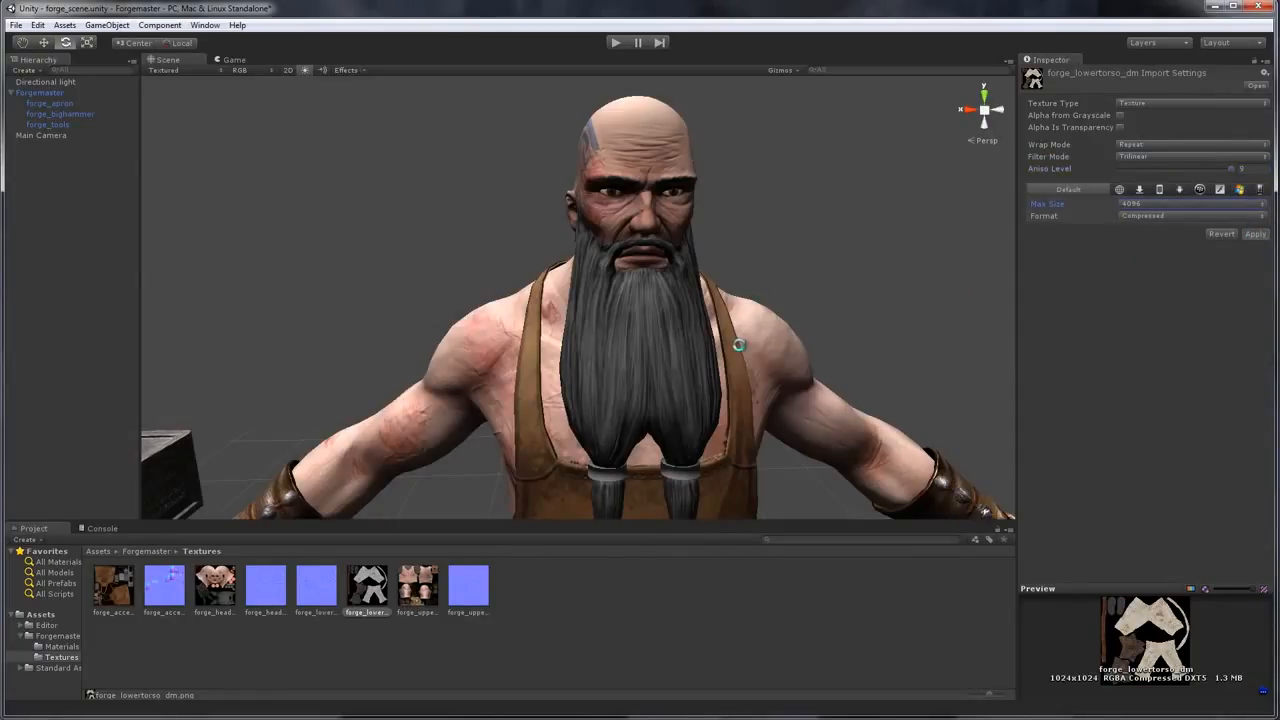
pyautogui.rightClick(566, 605)
pyautogui.click(622, 462)
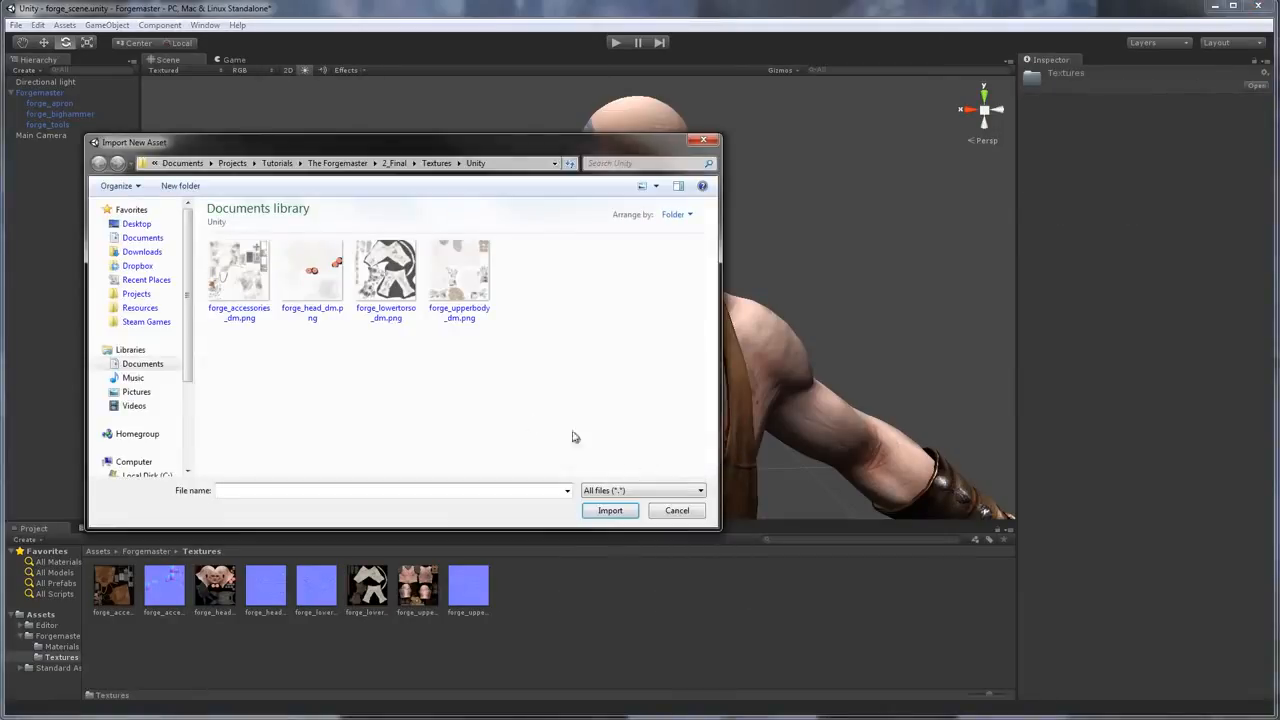
pyautogui.click(677, 510)
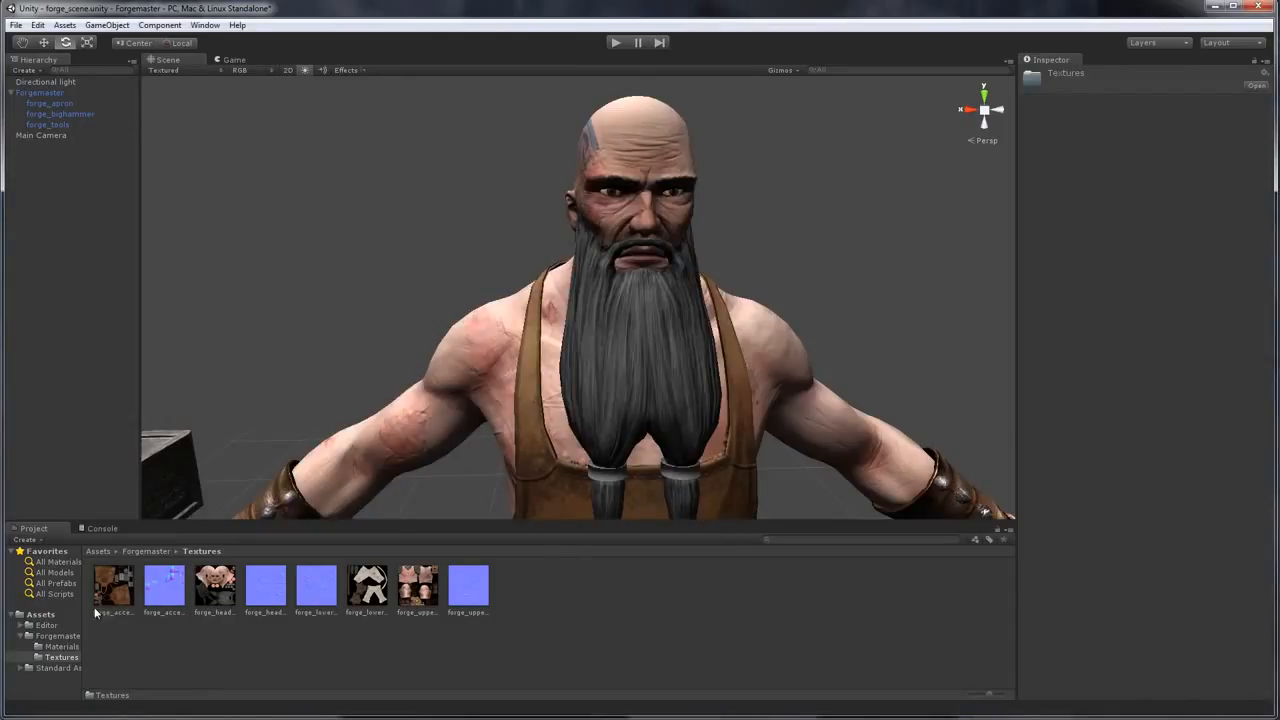
# Delete the forge_accessories_dm texture from the project and import the new forge_accessories_dm.png from the Unity folder
pyautogui.click(114, 590)
pyautogui.press('Delete')
pyautogui.press('Return')
pyautogui.rightClick(536, 628)
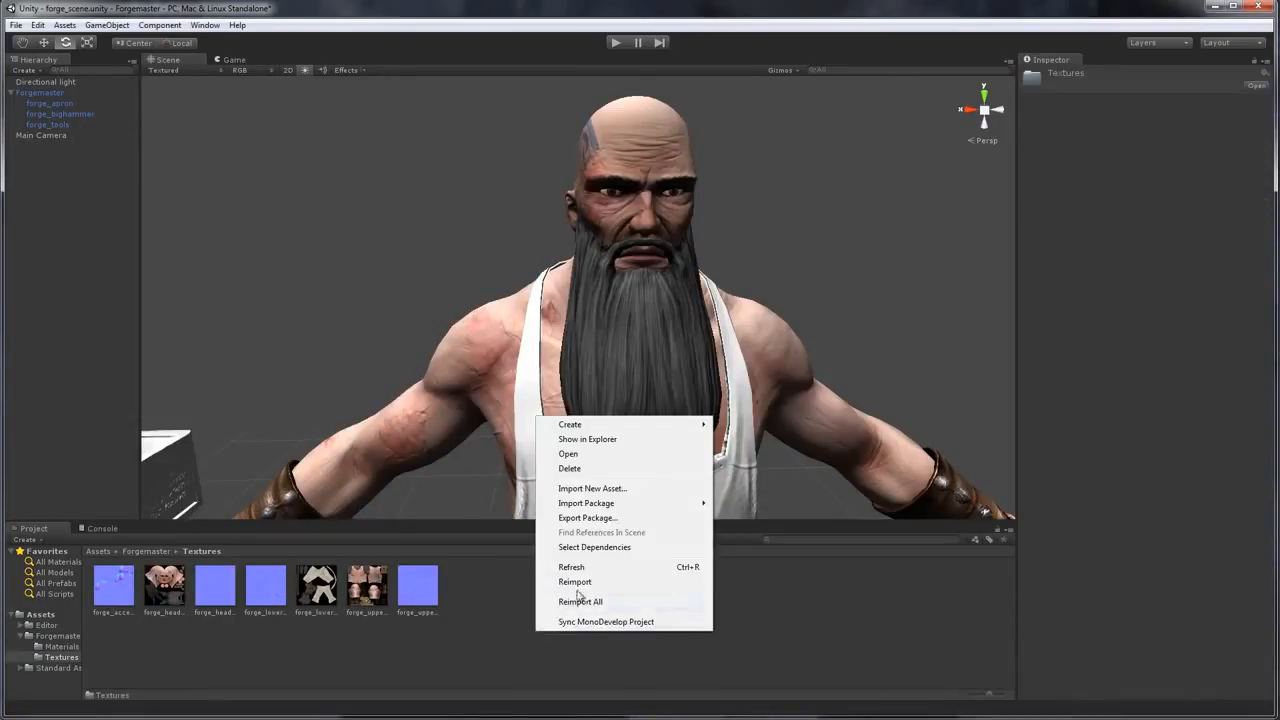
pyautogui.click(592, 488)
pyautogui.click(238, 272)
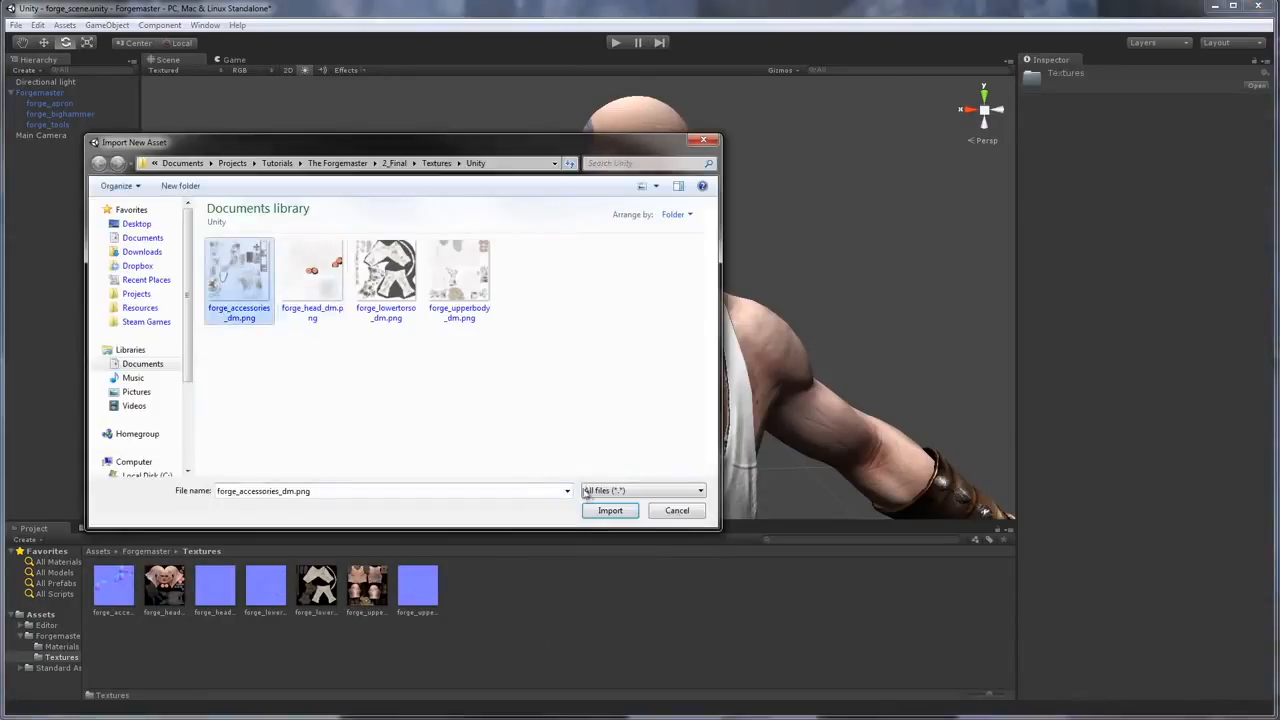
pyautogui.click(604, 511)
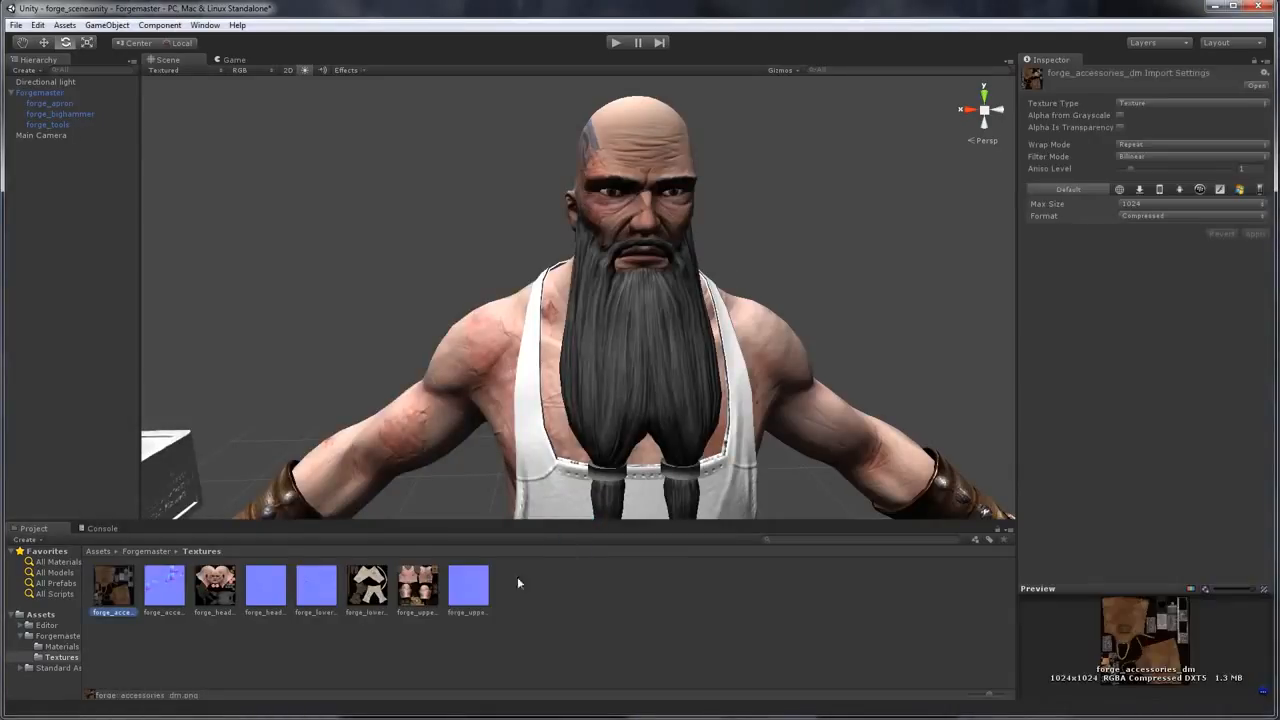
# Set forge_accessories_dm's filter mode to Trilinear, aniso level to 9 and max size to 4096, and apply the import settings
pyautogui.click(1150, 104)
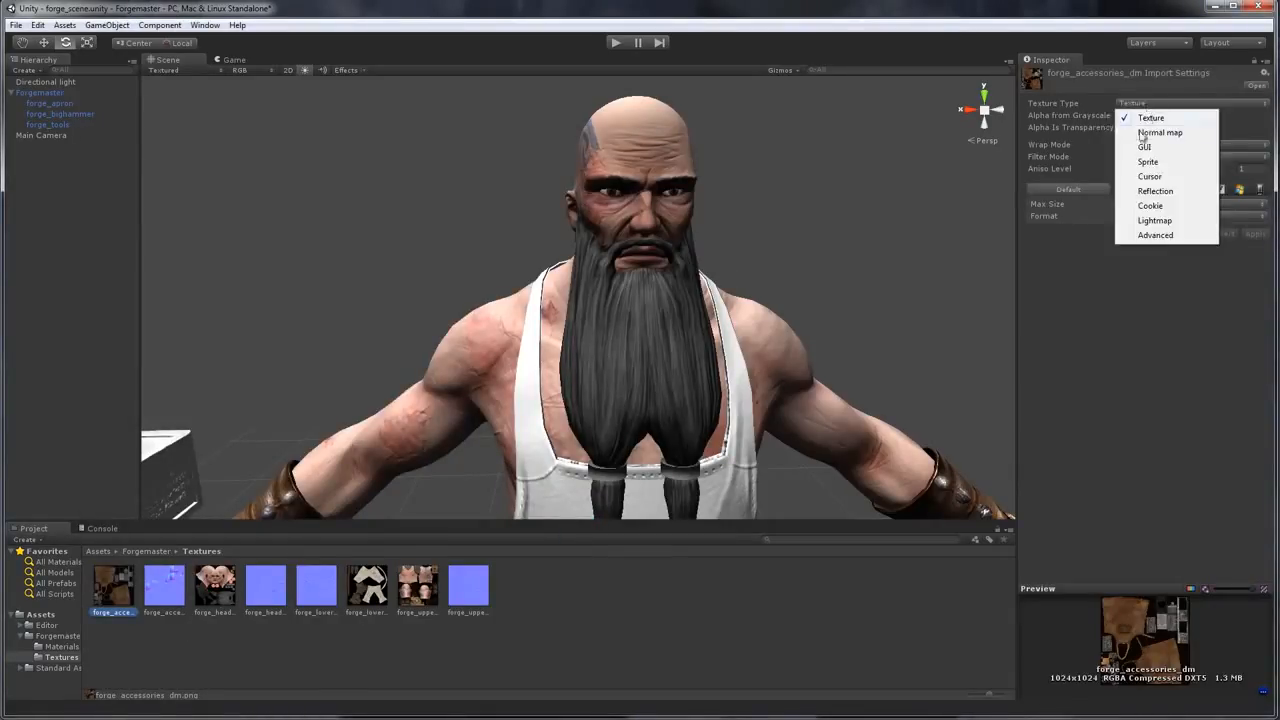
pyautogui.click(1118, 250)
pyautogui.click(1148, 157)
pyautogui.click(1150, 201)
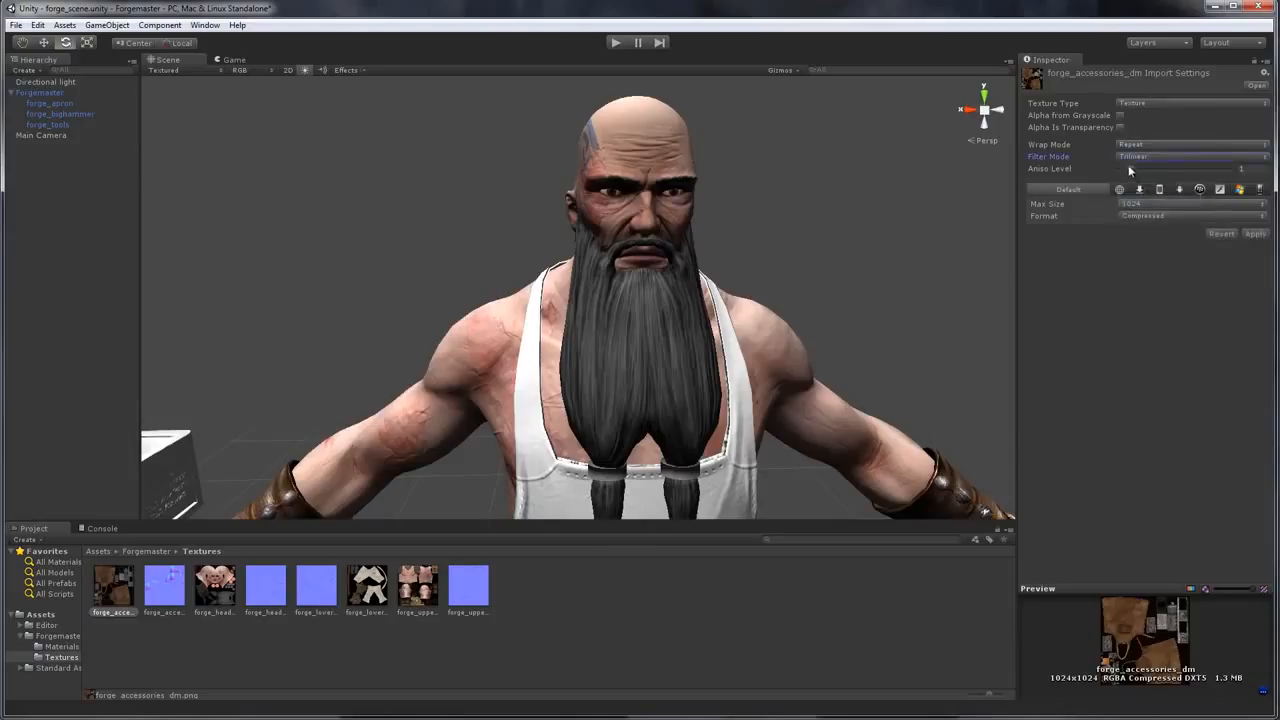
pyautogui.moveTo(1130, 168); pyautogui.dragTo(1252, 178)
pyautogui.click(1190, 204)
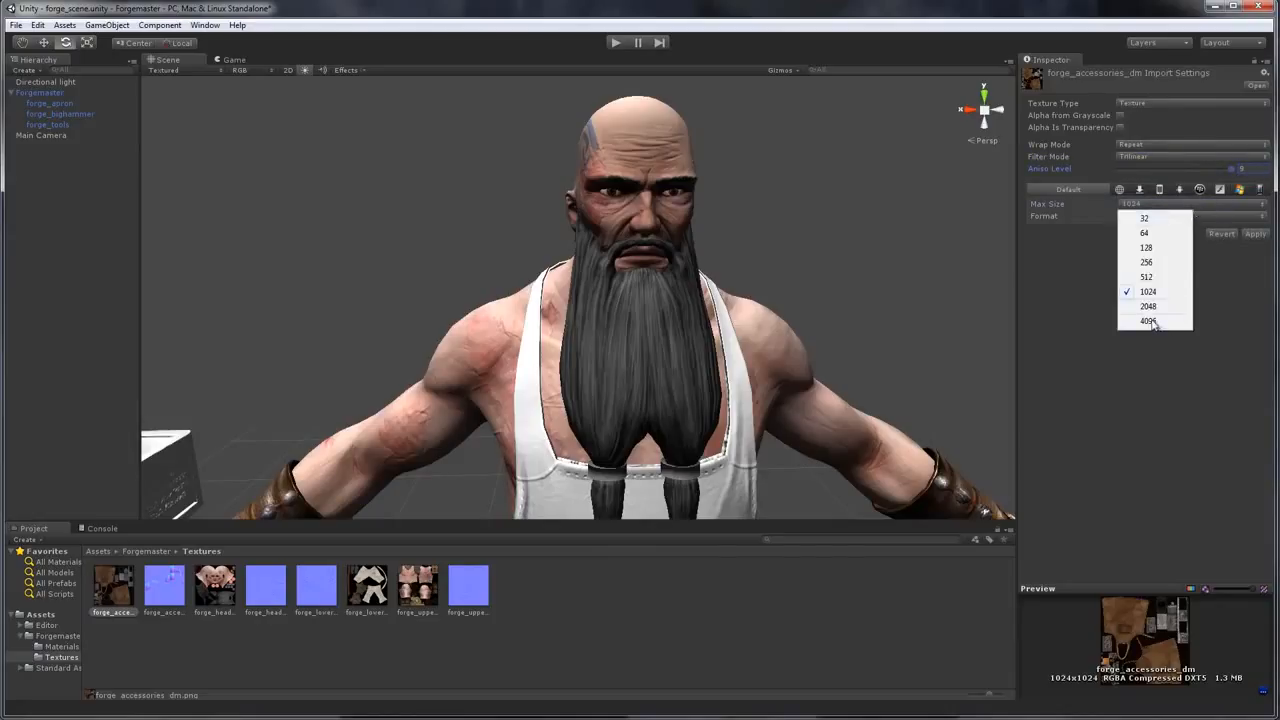
pyautogui.click(1150, 321)
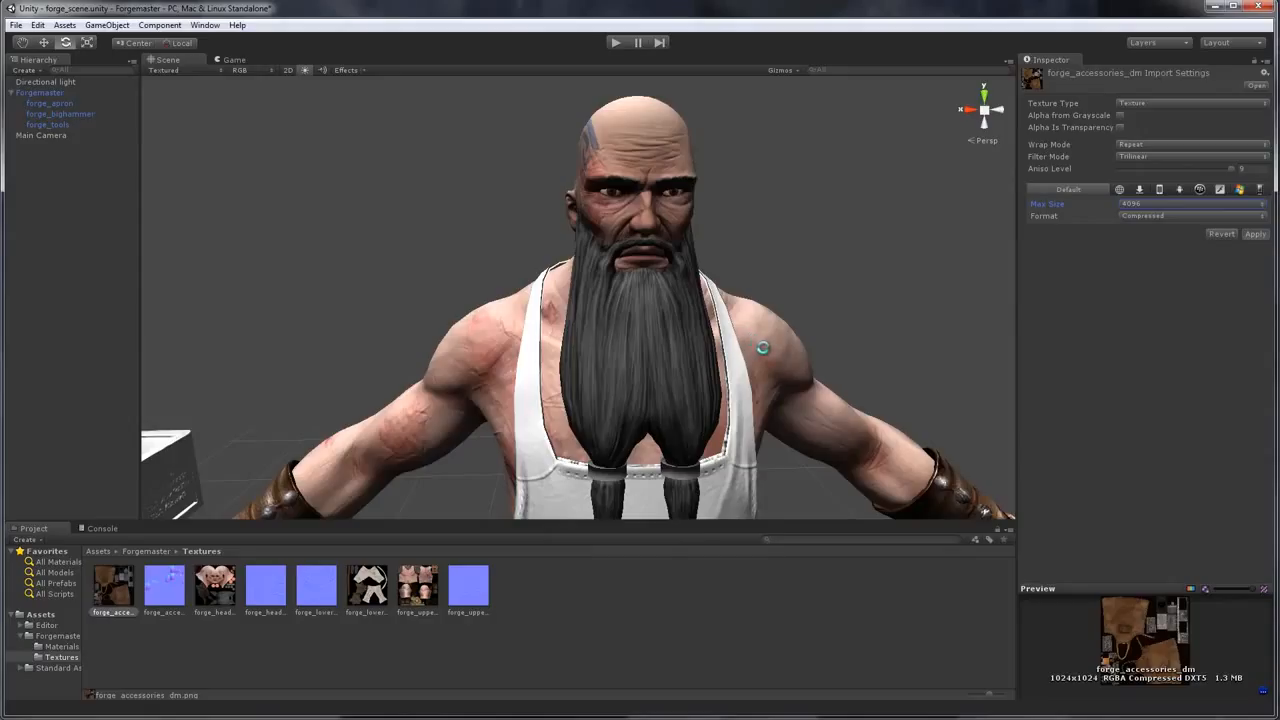
# Change the shaders of forge_tools' head and lowertorso materials to Bumped Specular
pyautogui.click(662, 178)
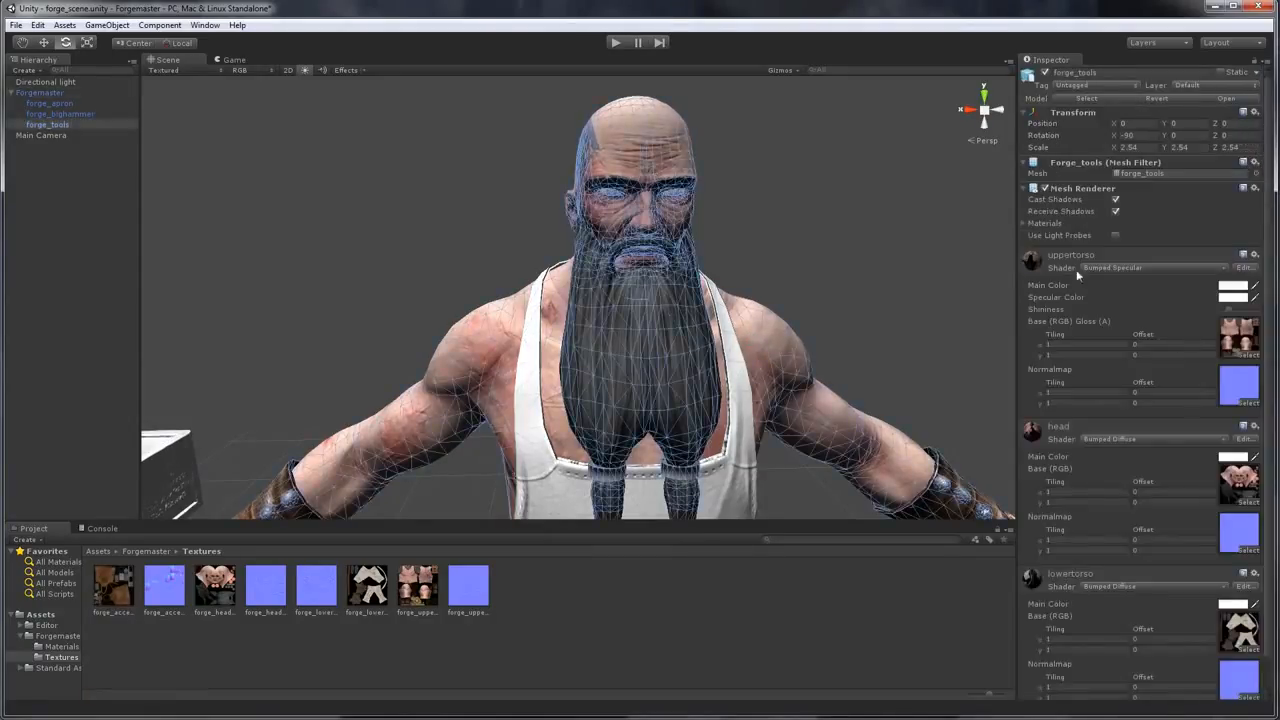
pyautogui.click(1139, 440)
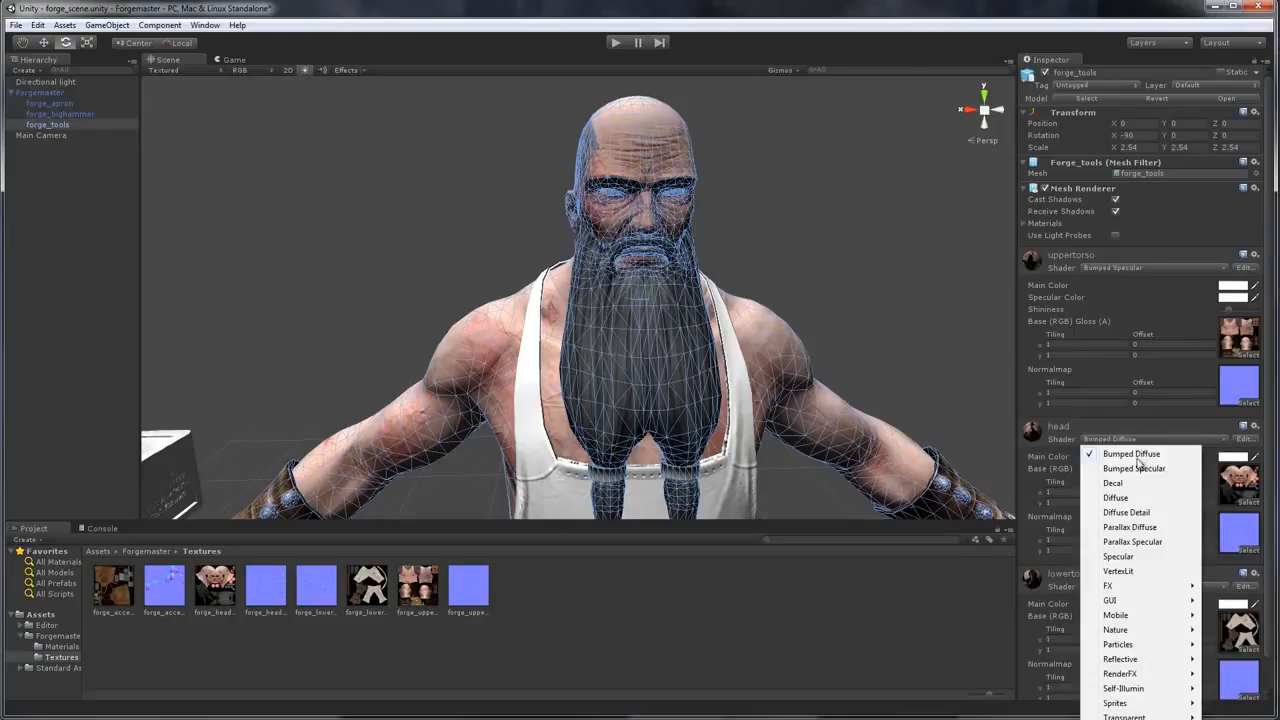
pyautogui.click(1136, 469)
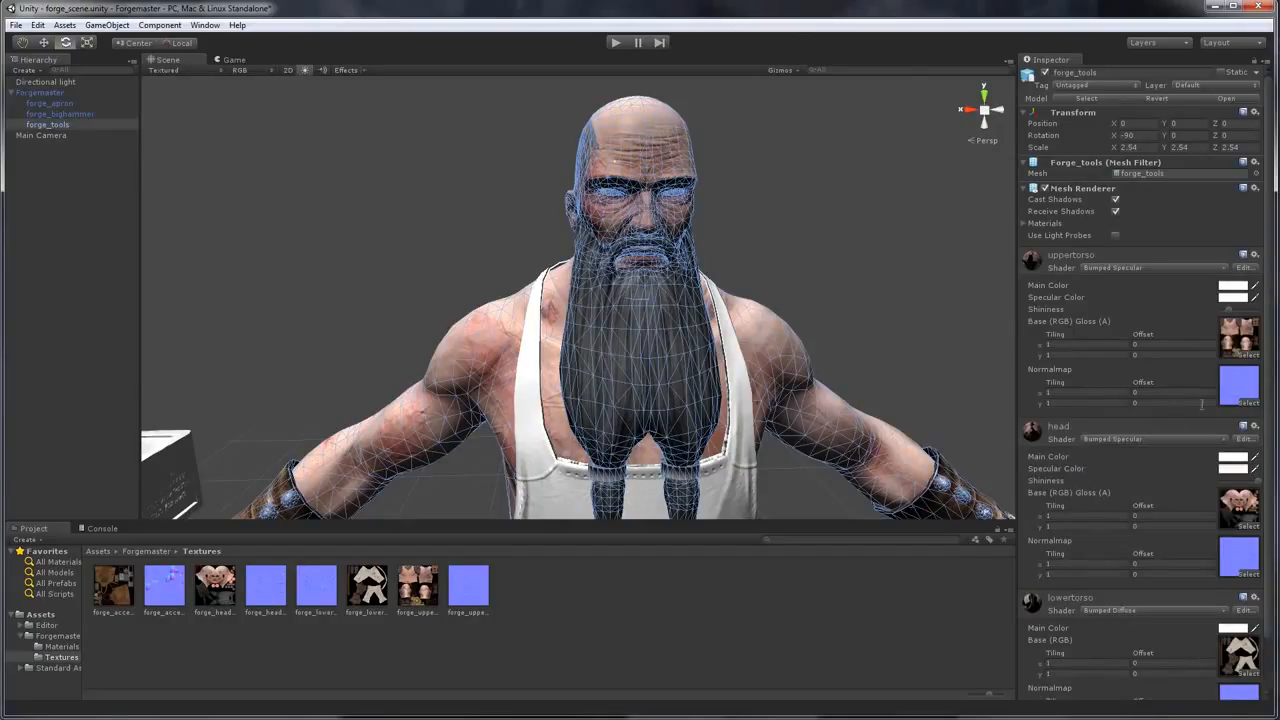
pyautogui.moveTo(1268, 458); pyautogui.dragTo(1270, 490)
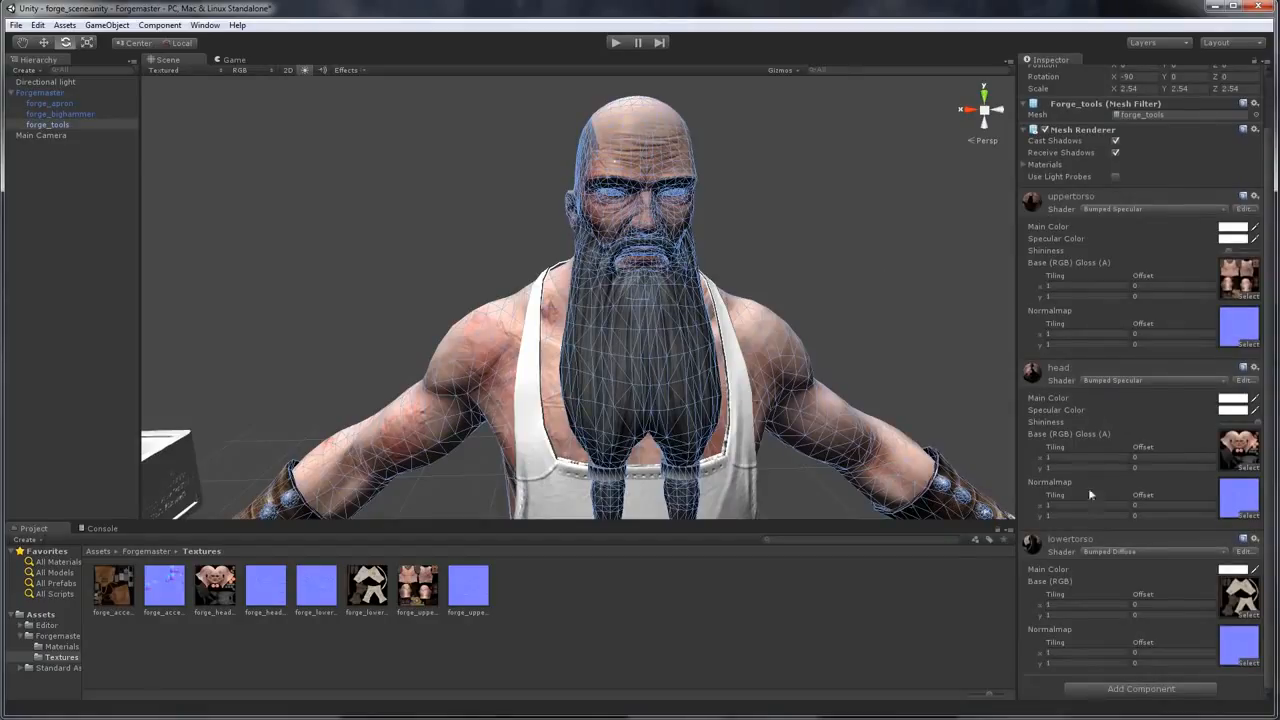
pyautogui.click(1120, 552)
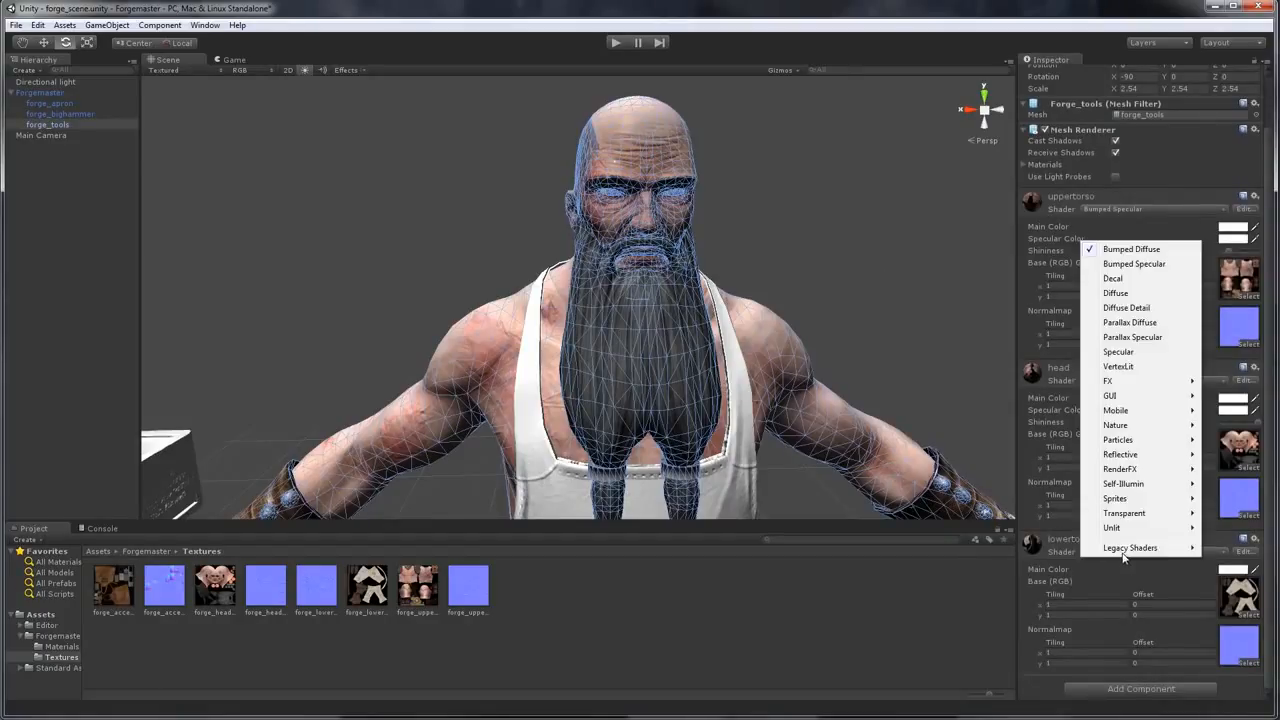
pyautogui.click(1133, 264)
pyautogui.scroll(-1, 1143, 545)
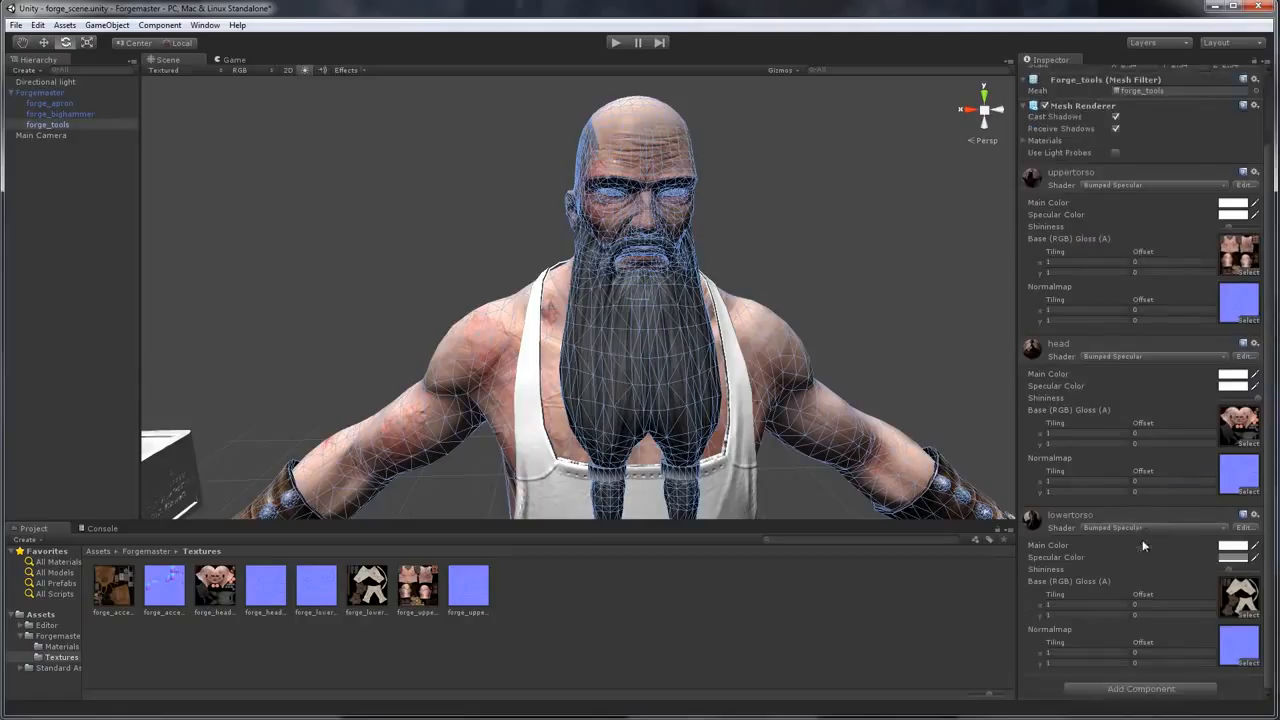
# Switch the apron's accessories material to Bumped Specular and assign forge_accessories_dm as its base texture
pyautogui.click(729, 494)
pyautogui.click(1091, 268)
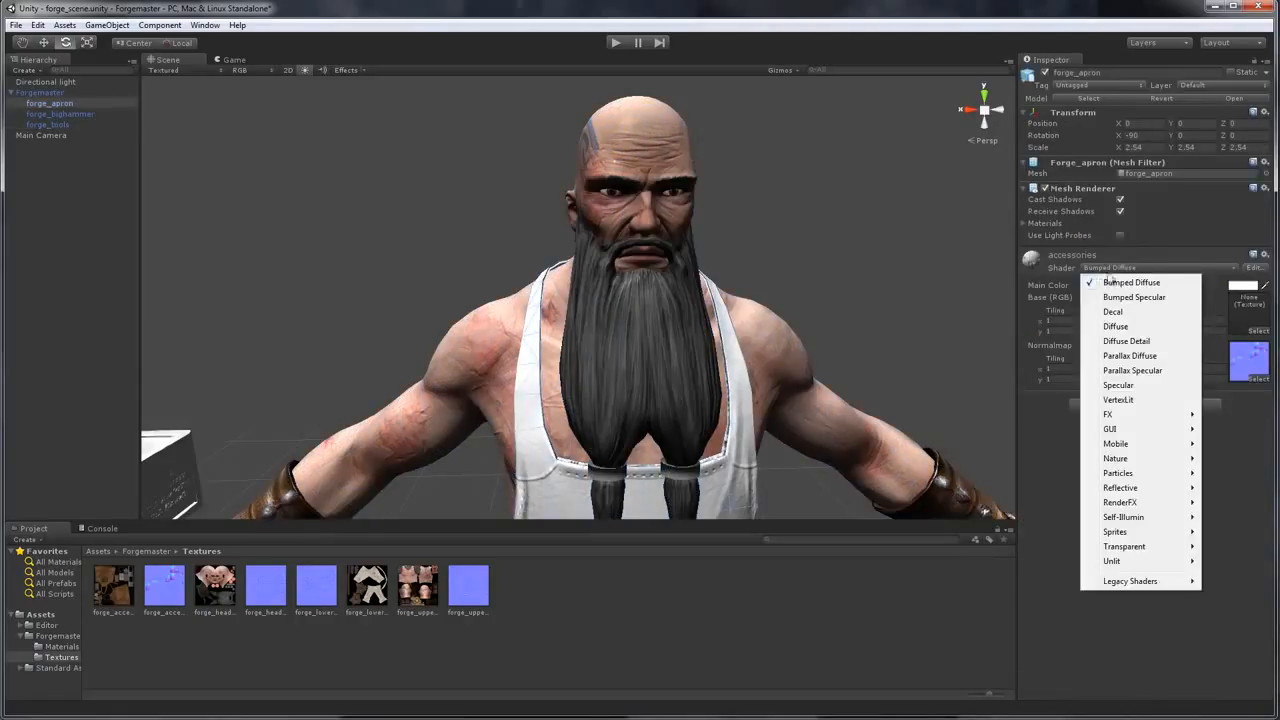
pyautogui.click(1115, 298)
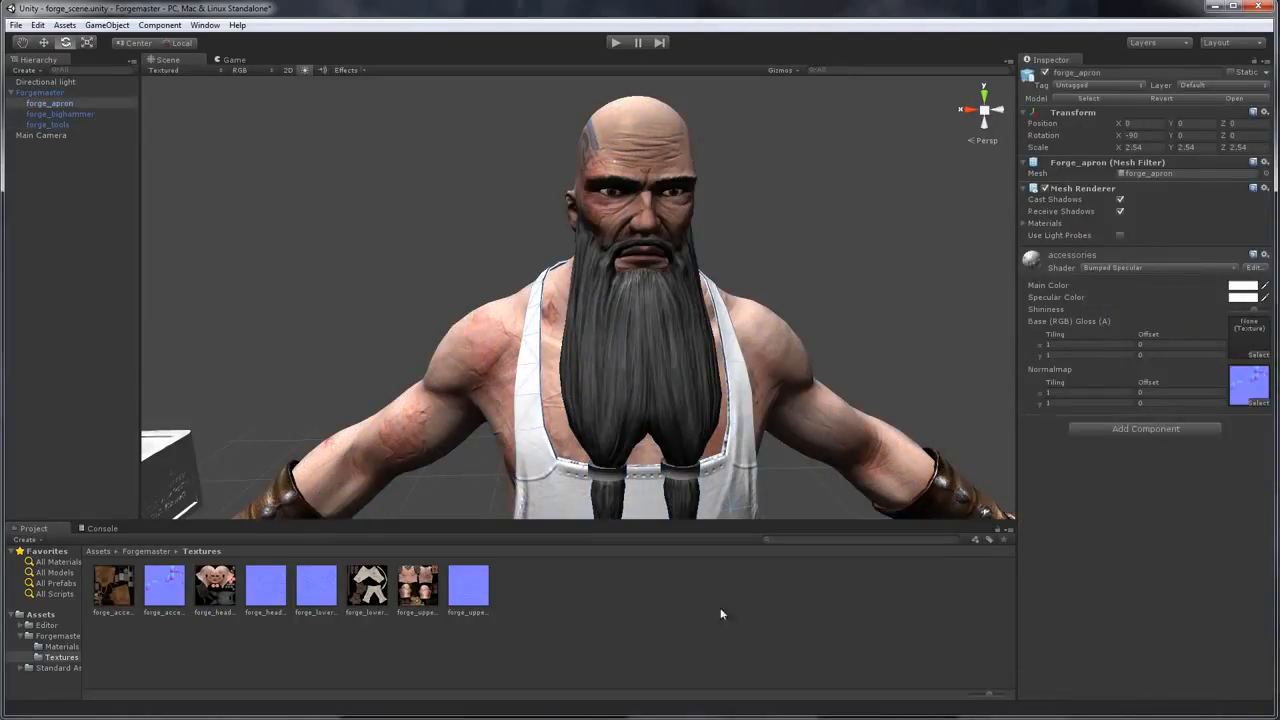
pyautogui.moveTo(115, 594); pyautogui.dragTo(945, 458)
pyautogui.moveTo(1238, 346); pyautogui.dragTo(1252, 343)
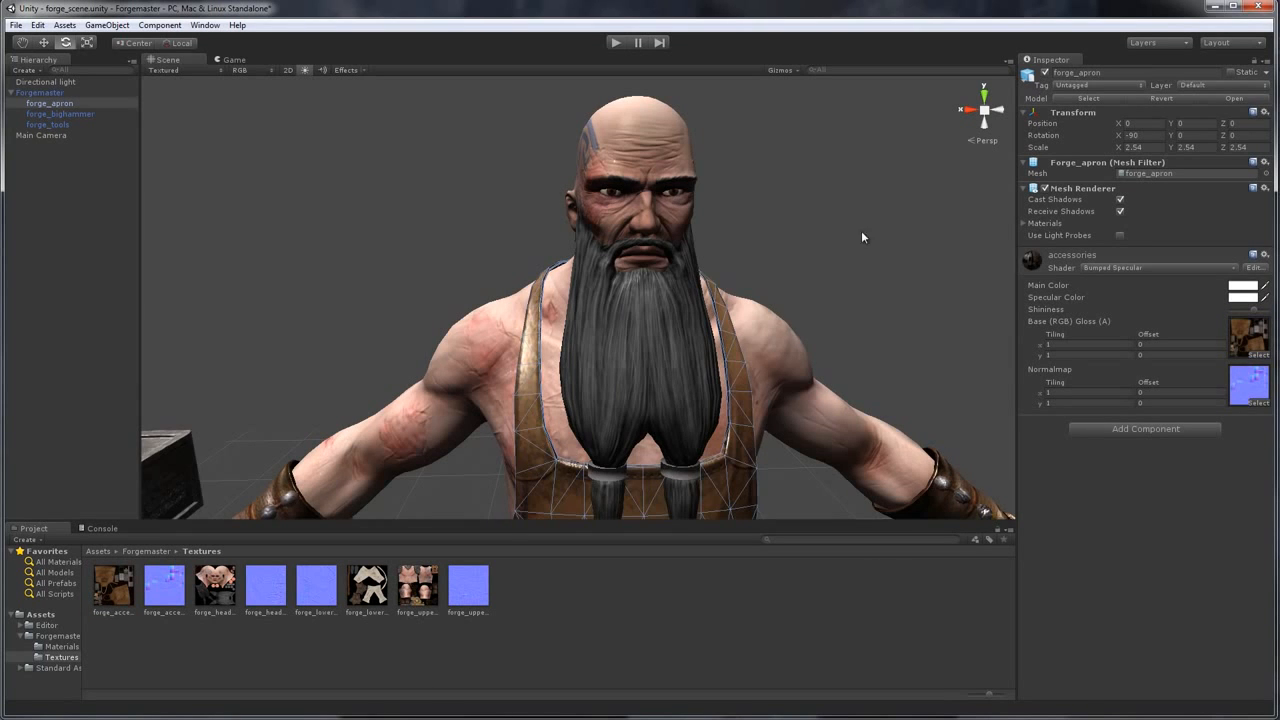
# Examine the specular shading on the big hammer, gloves, apron and face from several angles
pyautogui.moveTo(862, 232); pyautogui.dragTo(728, 294)
pyautogui.click(408, 319)
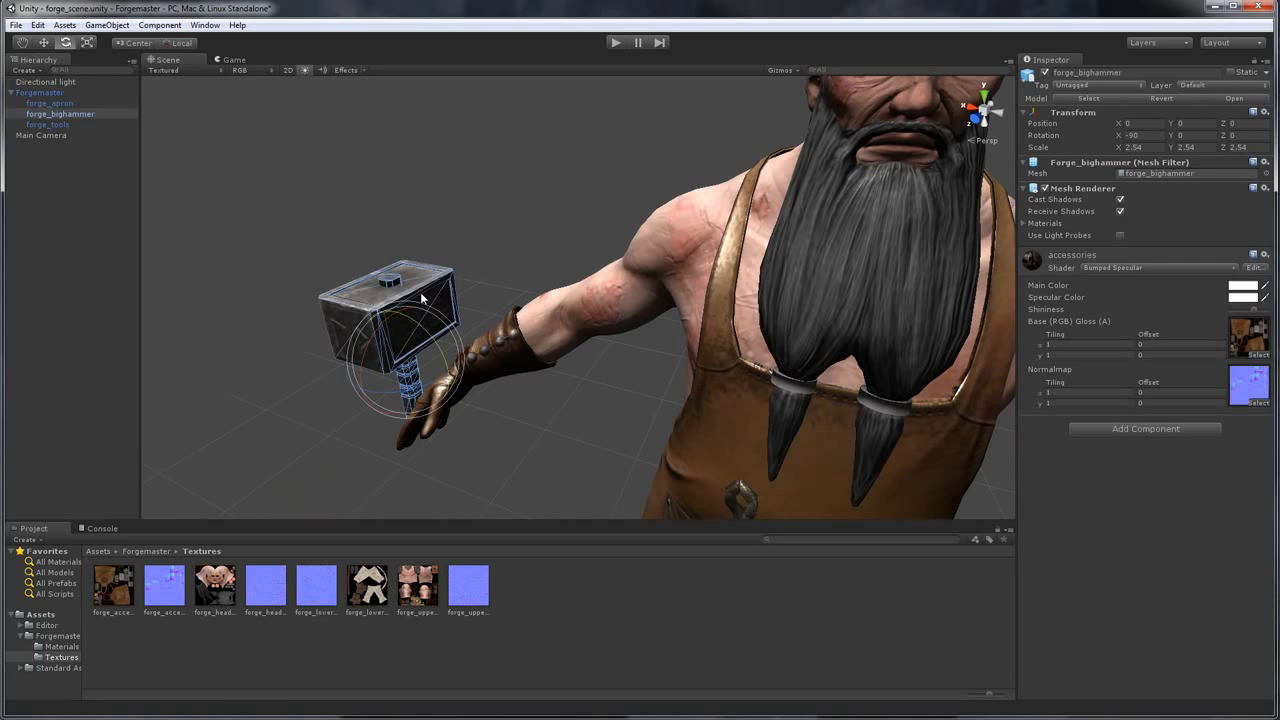
pyautogui.click(491, 205)
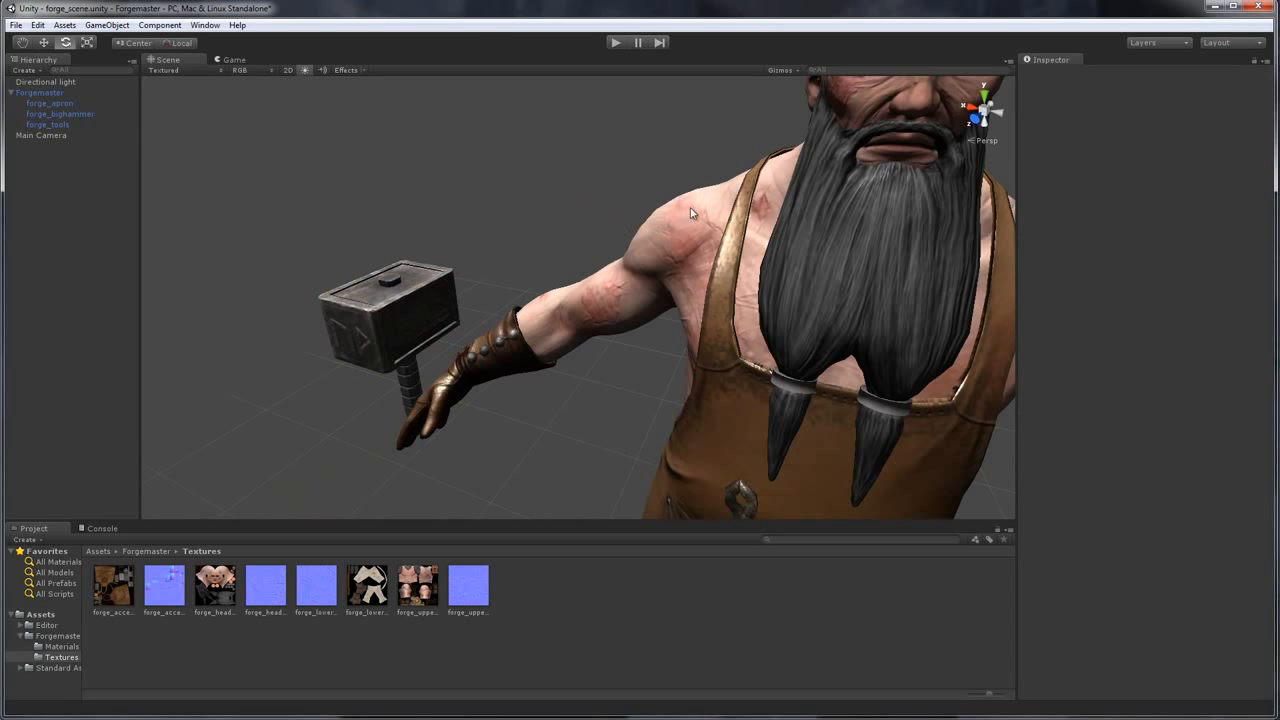
pyautogui.click(680, 232)
pyautogui.click(532, 135)
pyautogui.moveTo(532, 135); pyautogui.dragTo(616, 103)
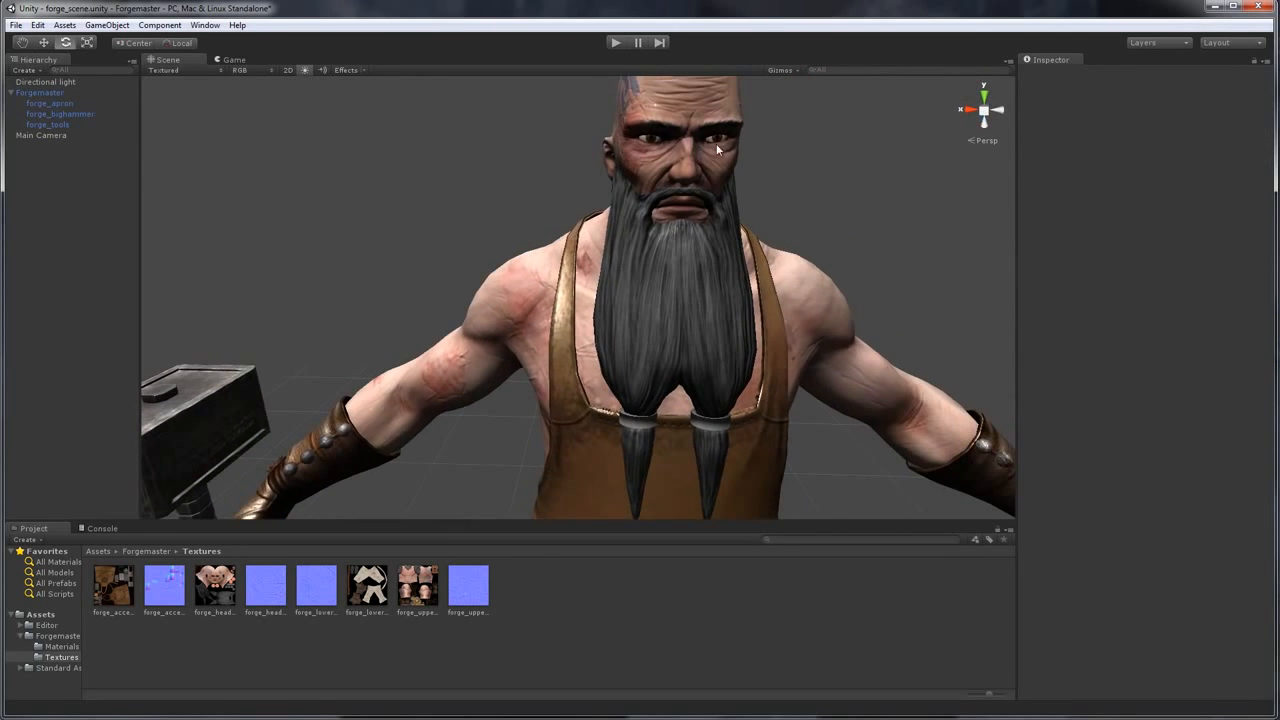
pyautogui.moveTo(716, 143); pyautogui.dragTo(427, 178)
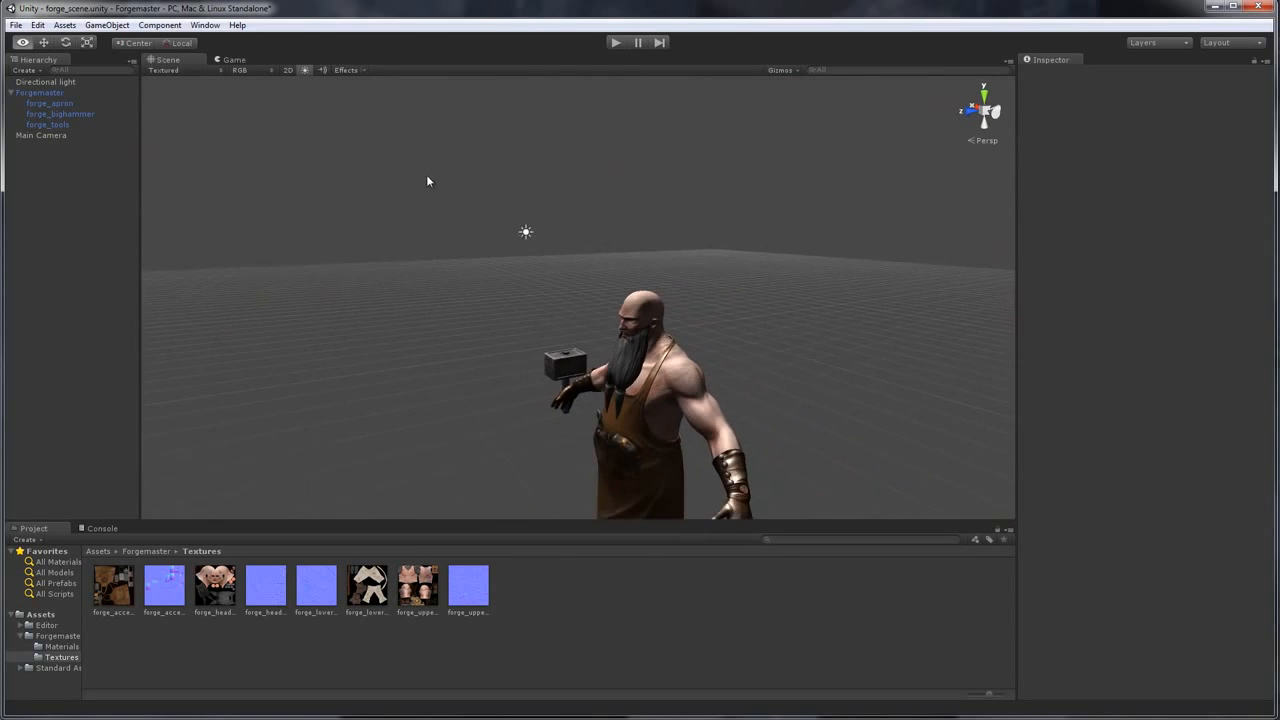
# Delete the directional light from the scene and create a point light in its place
pyautogui.press('e')
pyautogui.click(530, 238)
pyautogui.press('Delete')
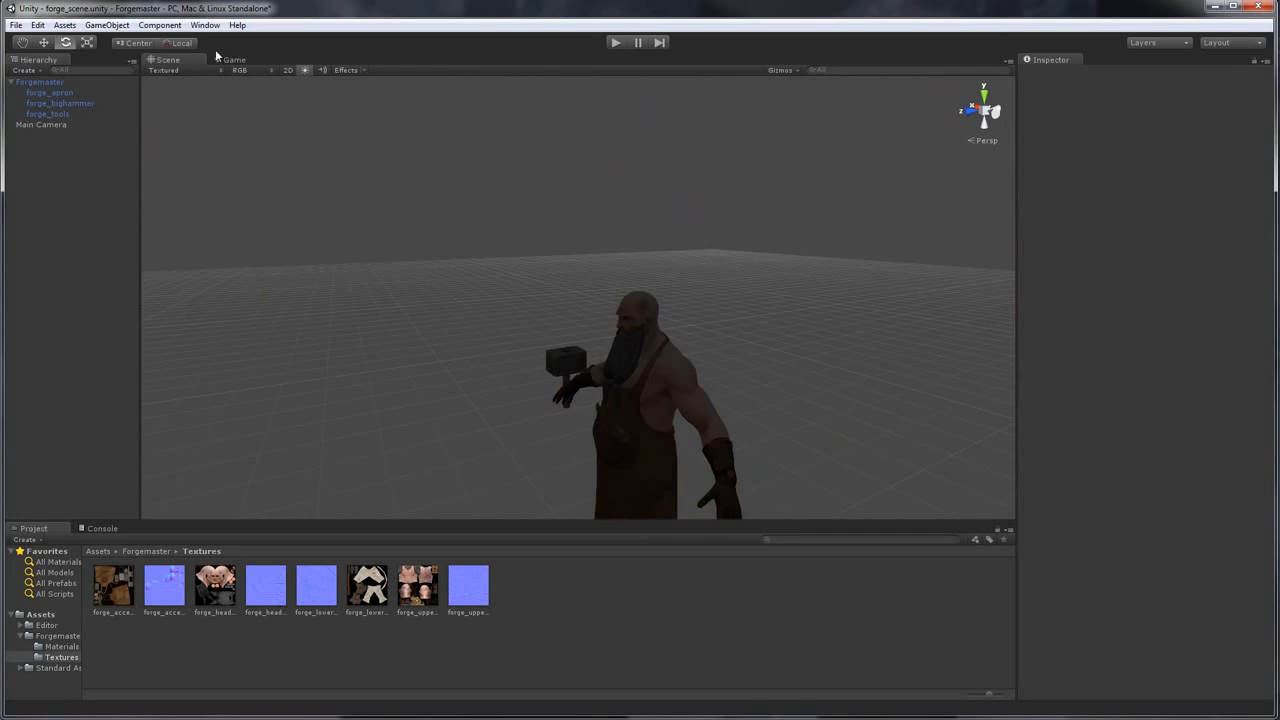
pyautogui.click(108, 25)
pyautogui.moveTo(86, 58)
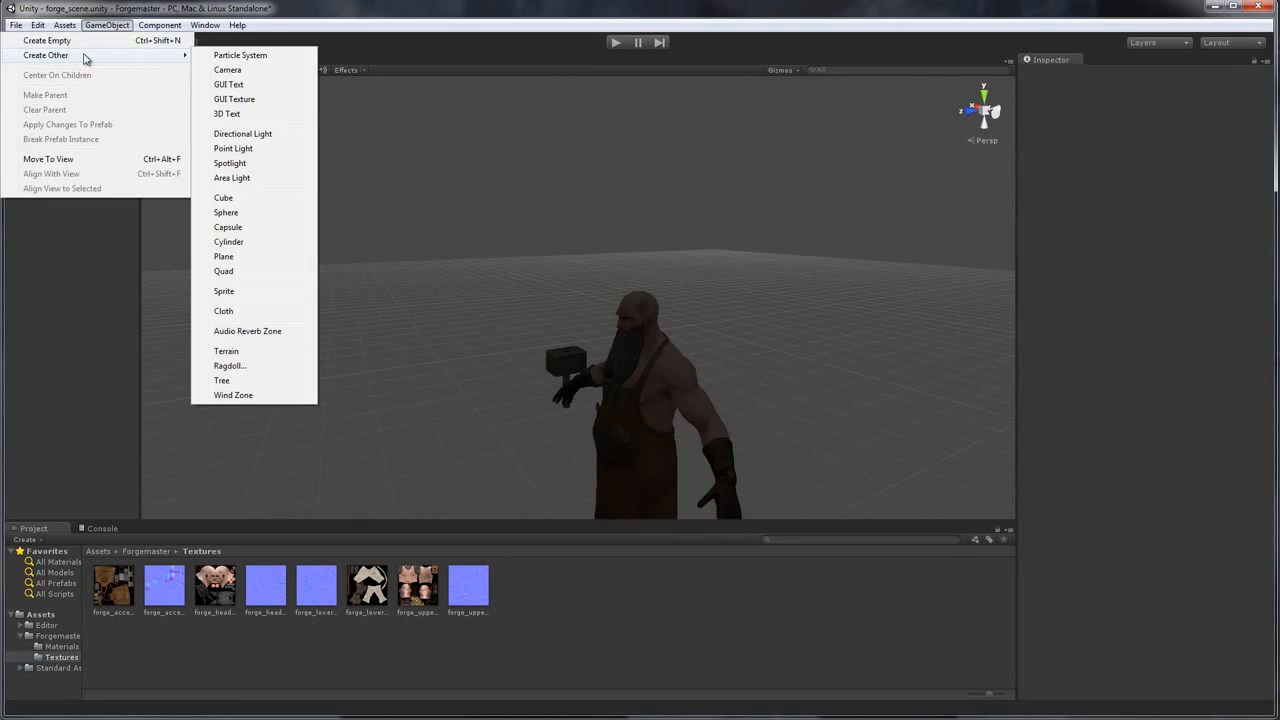
pyautogui.click(232, 148)
# Move the point light in front of the character's chest, to about X -1, Y 34.7, Z 16.9
pyautogui.click(38, 43)
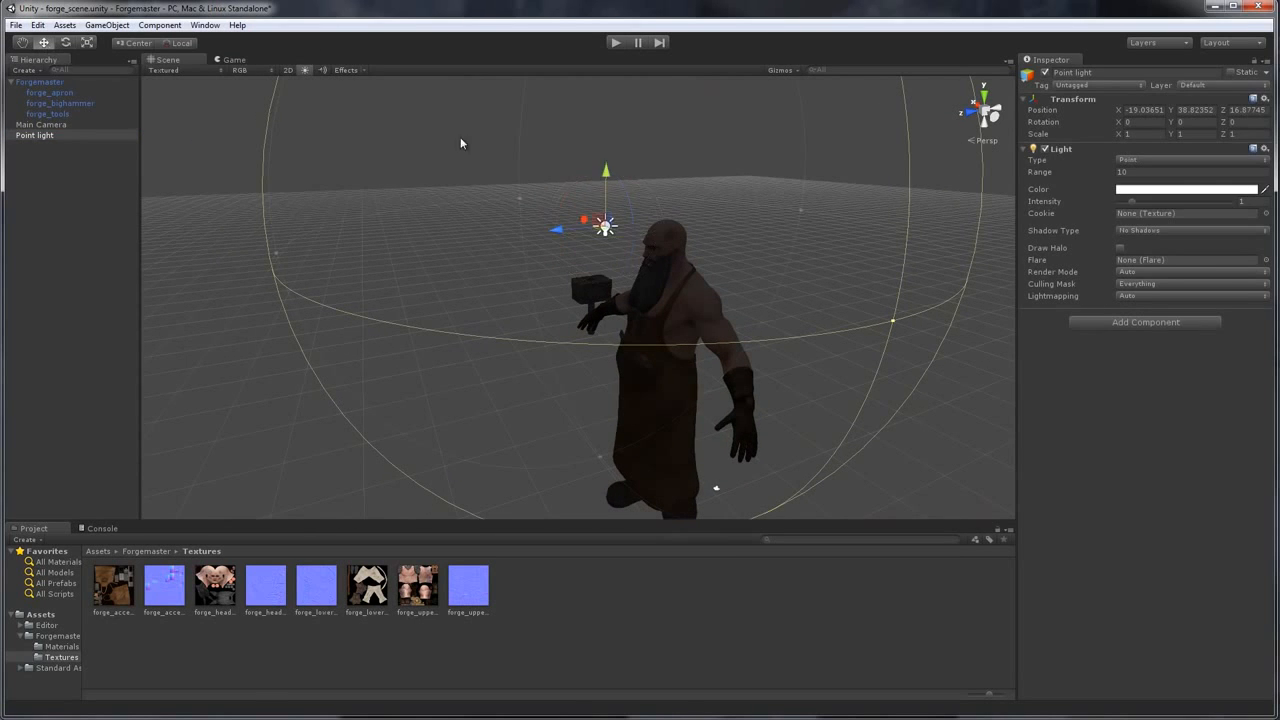
pyautogui.moveTo(605, 175); pyautogui.dragTo(632, 364)
pyautogui.rightClick(590, 240)
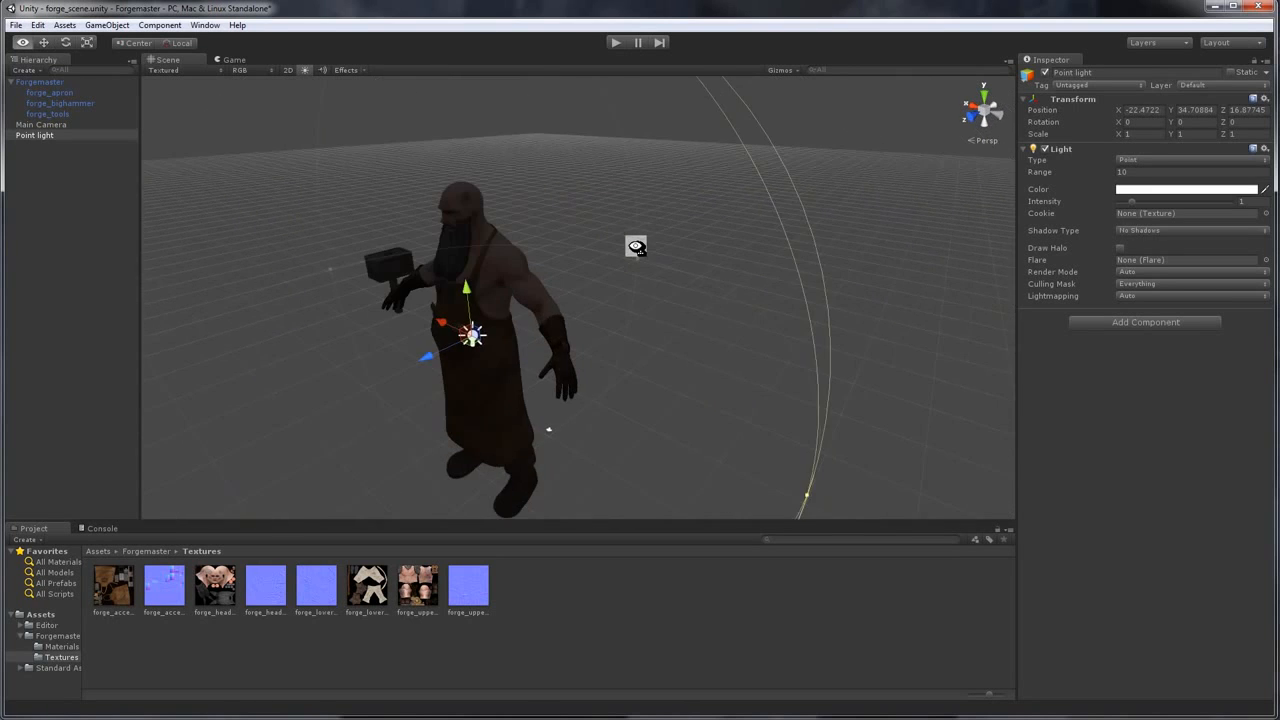
pyautogui.moveTo(636, 247); pyautogui.dragTo(510, 274)
pyautogui.rightClick(768, 208)
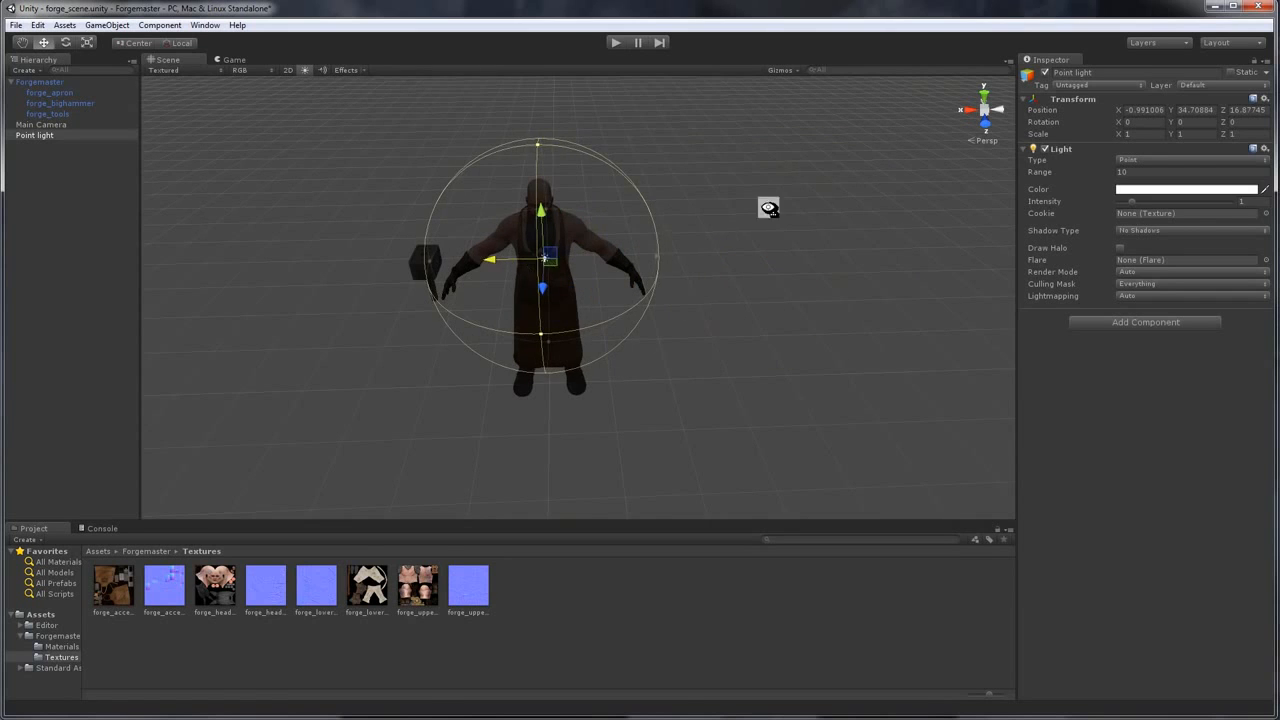
pyautogui.moveTo(768, 208); pyautogui.dragTo(634, 189)
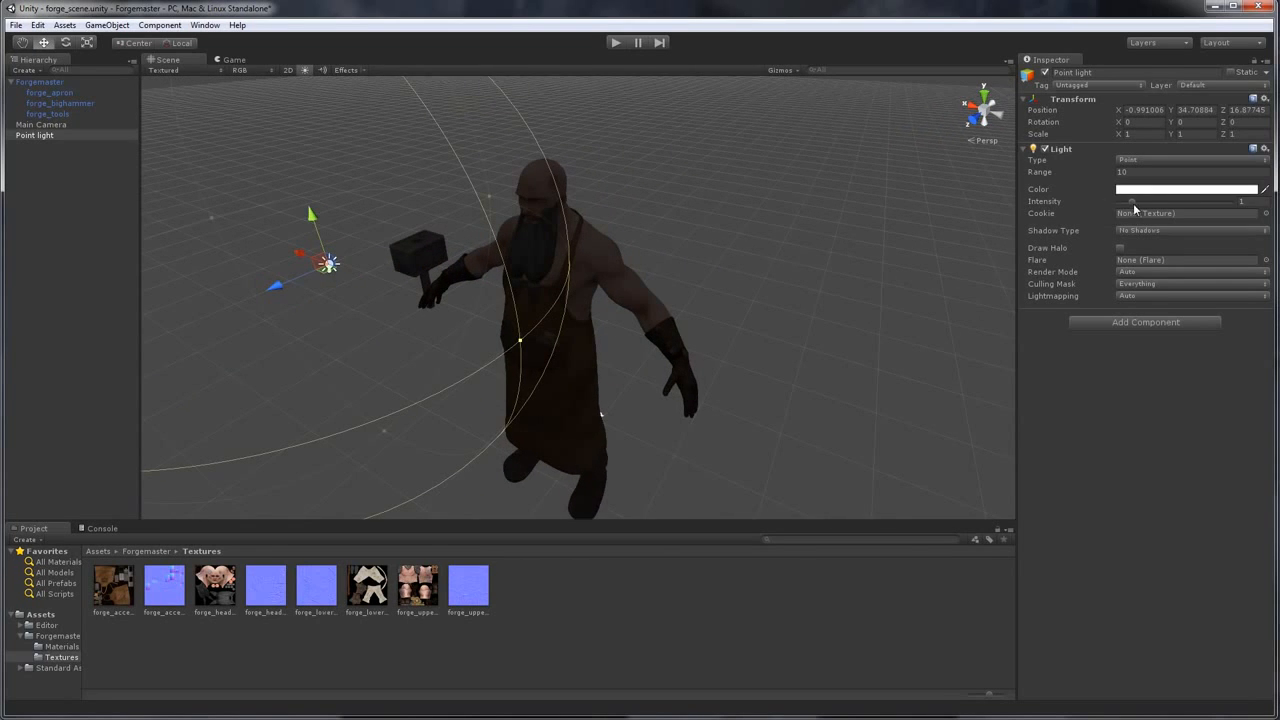
# Set the point light's intensity to about 4.67, its range to about 31.56 and its shadow type to Soft Shadows
pyautogui.moveTo(1134, 202); pyautogui.dragTo(1206, 205)
pyautogui.moveTo(1080, 176); pyautogui.dragTo(1235, 187)
pyautogui.moveTo(278, 288); pyautogui.dragTo(361, 281)
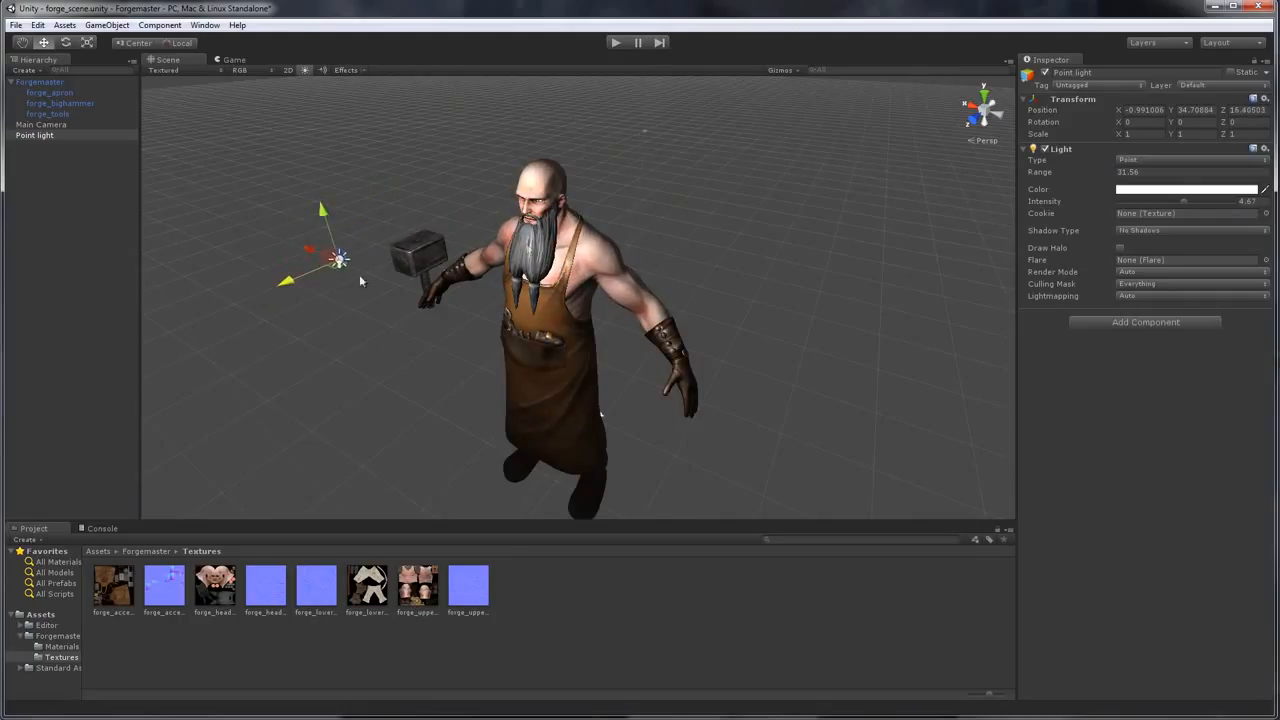
pyautogui.click(1152, 233)
pyautogui.click(1162, 275)
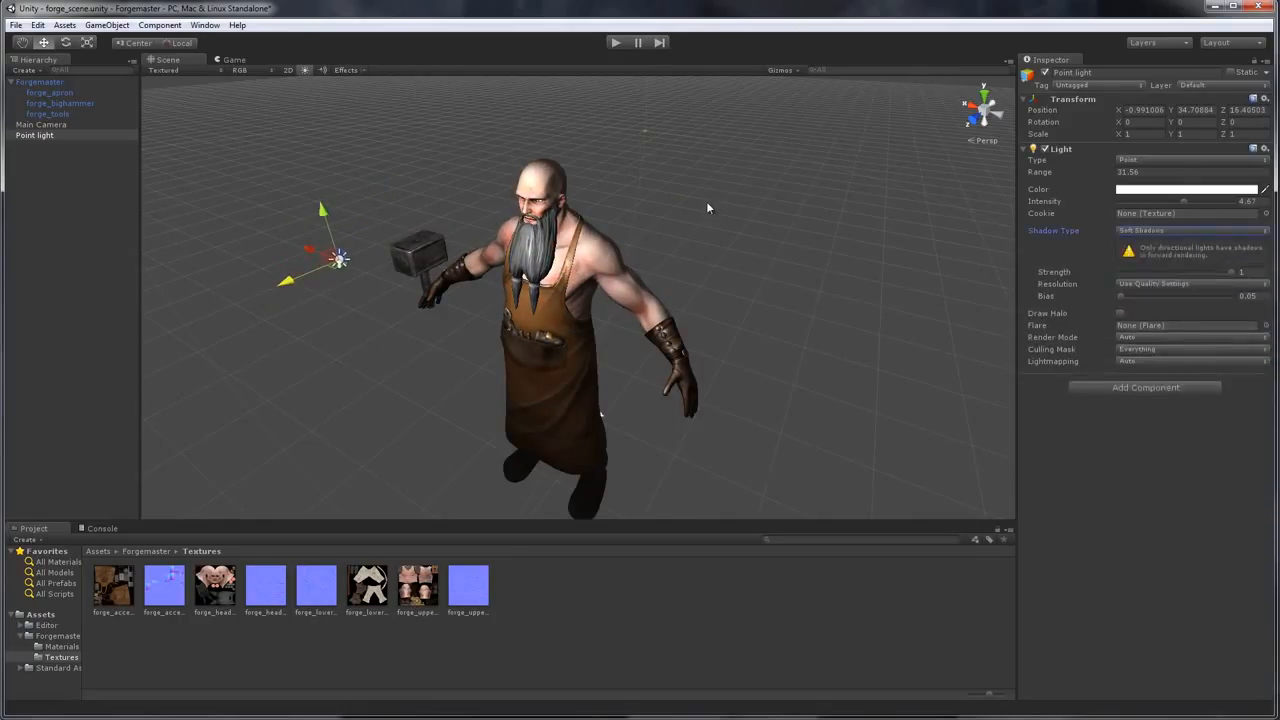
# Move the point light slightly closer to the character along the Z axis, to about Z 15.1
pyautogui.click(780, 225)
pyautogui.moveTo(783, 223); pyautogui.dragTo(976, 152)
pyautogui.scroll(4, 745, 191)
pyautogui.scroll(8, 806, 146)
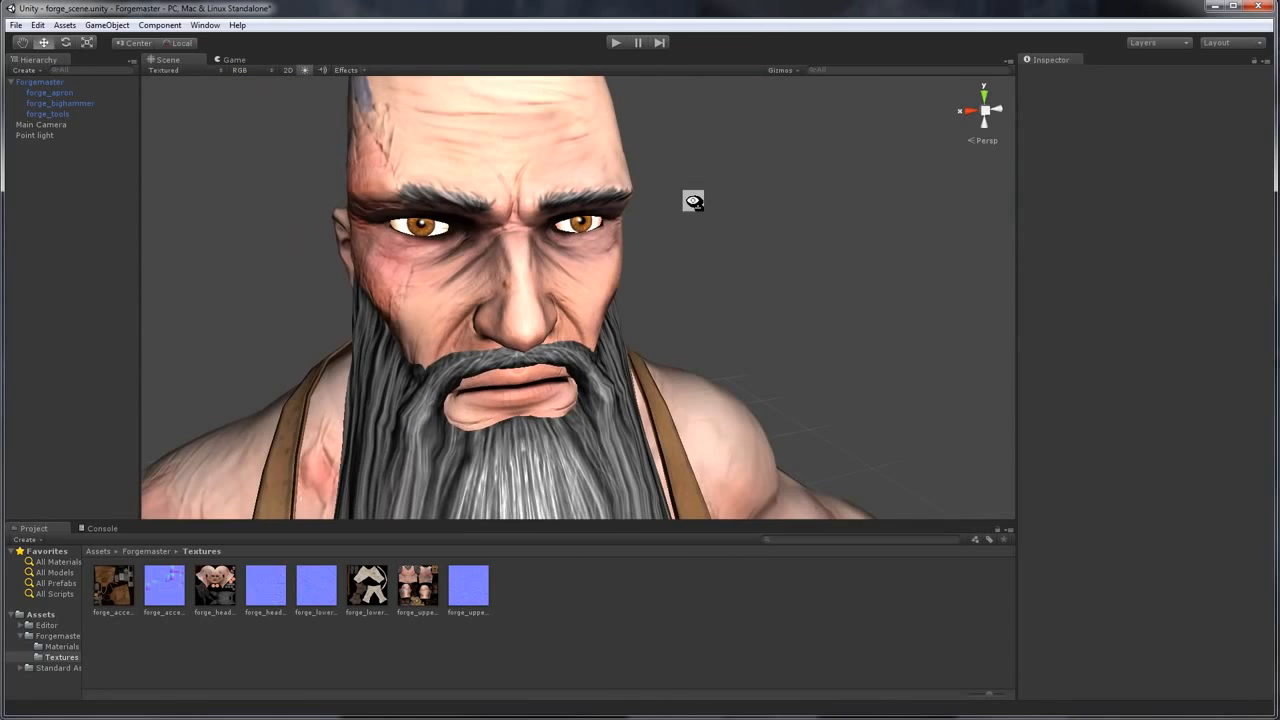
pyautogui.scroll(-10, 820, 200)
pyautogui.moveTo(693, 201); pyautogui.dragTo(896, 200)
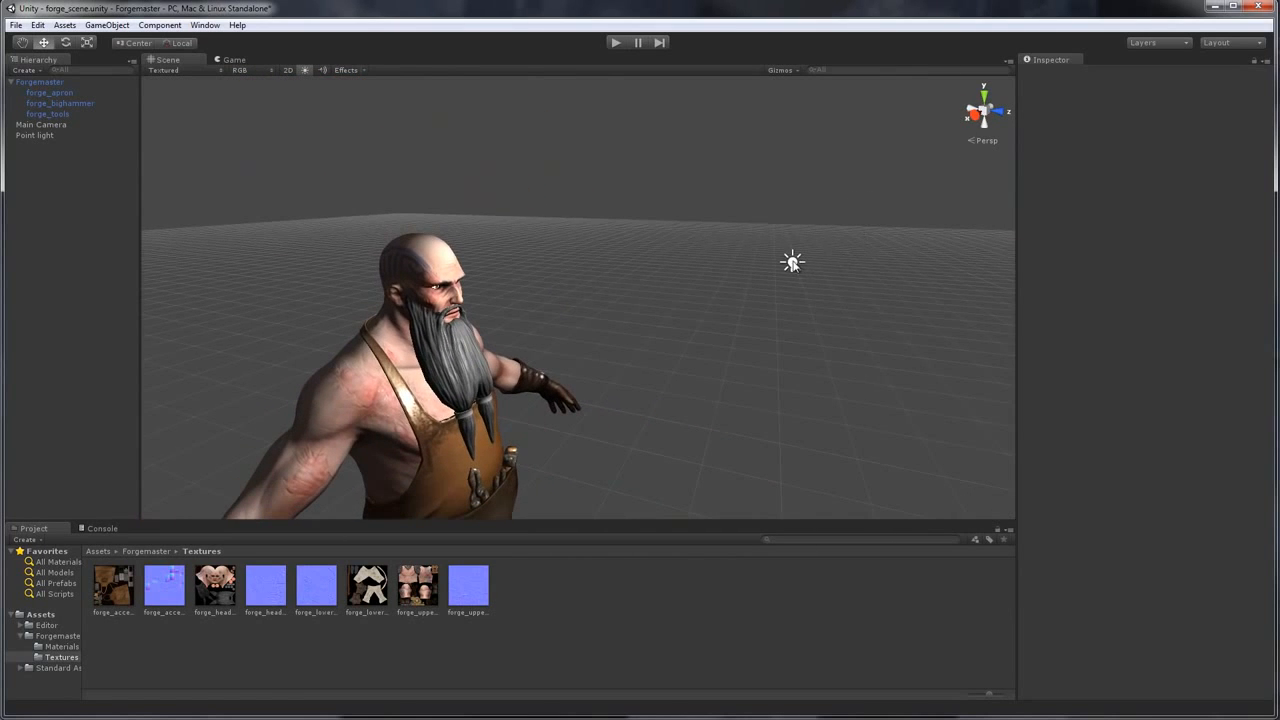
pyautogui.click(792, 262)
pyautogui.moveTo(822, 265)
pyautogui.mouseDown()
pyautogui.moveTo(674, 266)
pyautogui.moveTo(820, 278)
pyautogui.mouseUp()
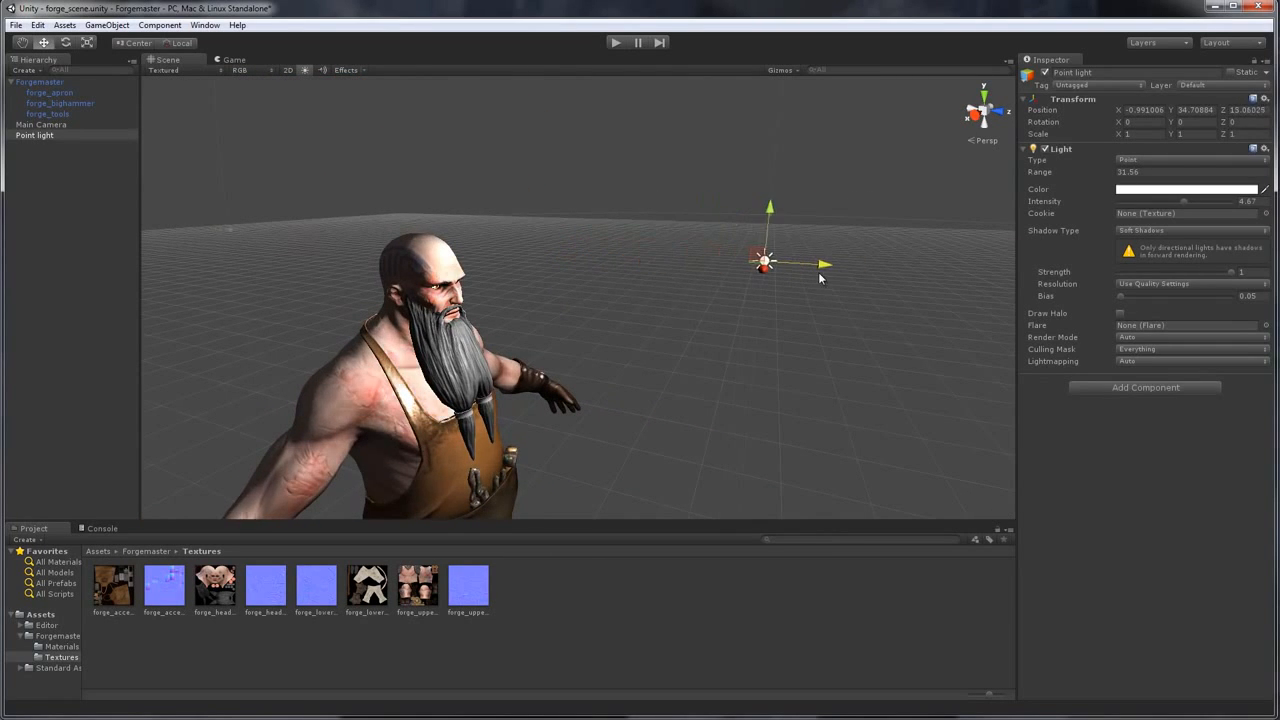
# Reduce the shininess of forge_tools' head material while checking the face up close
pyautogui.click(600, 249)
pyautogui.moveTo(600, 247)
pyautogui.mouseDown()
pyautogui.moveTo(568, 249)
pyautogui.moveTo(551, 215)
pyautogui.moveTo(503, 243)
pyautogui.moveTo(488, 187)
pyautogui.moveTo(481, 209)
pyautogui.moveTo(651, 242)
pyautogui.moveTo(583, 252)
pyautogui.mouseUp()
pyautogui.press('w')
pyautogui.press('s')
pyautogui.click(553, 303)
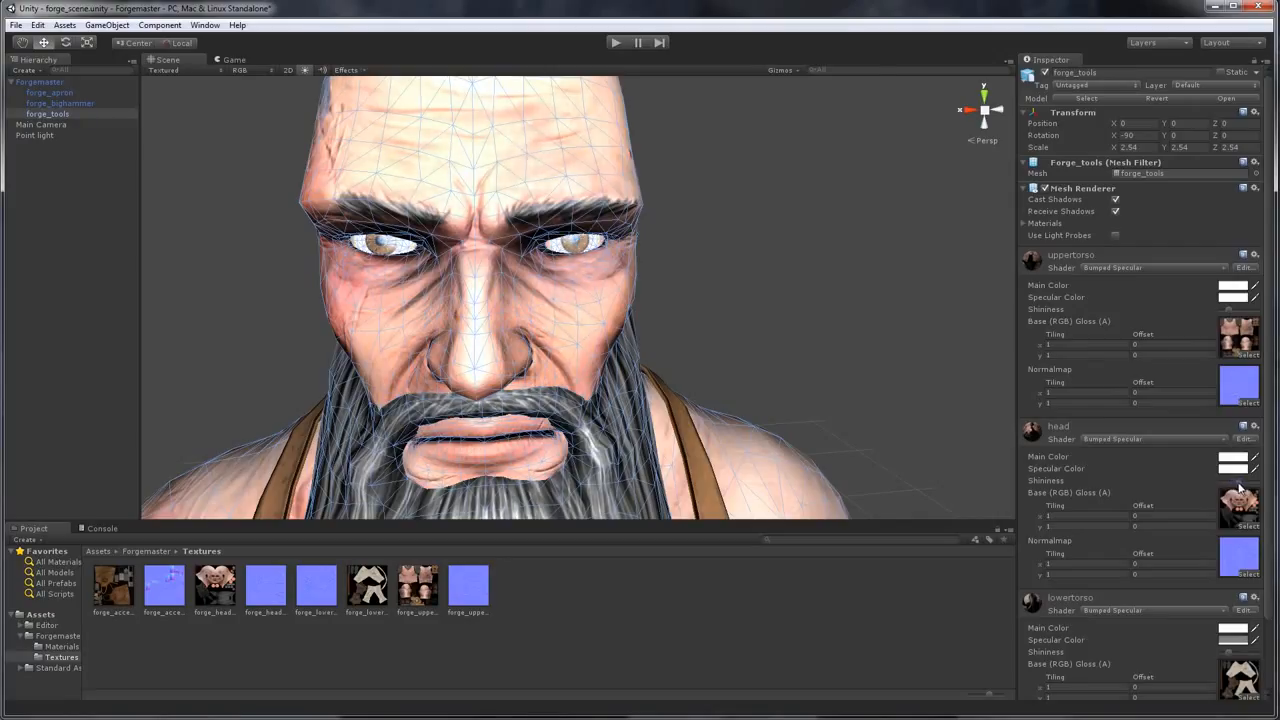
pyautogui.click(842, 260)
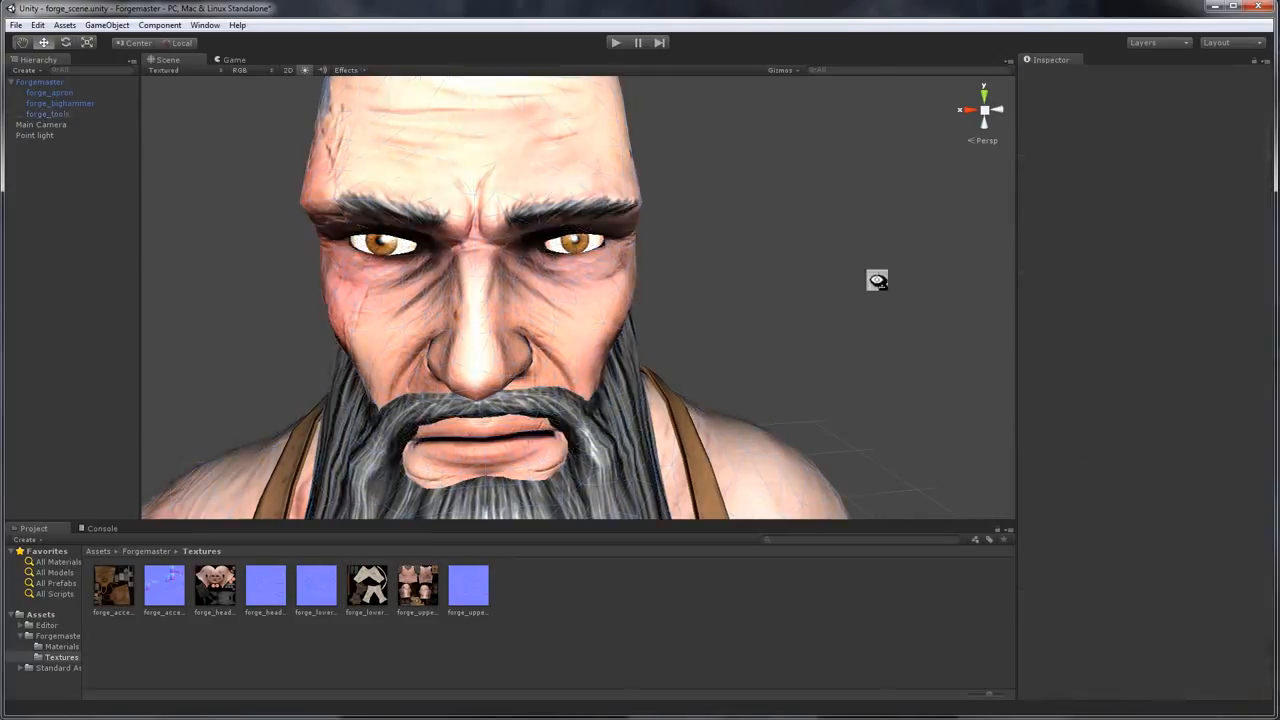
# Examine the specular highlights on the face, beard, shoulder and arm under the point light
pyautogui.moveTo(876, 280); pyautogui.dragTo(869, 251)
pyautogui.press('s')
pyautogui.press('w')
pyautogui.moveTo(371, 229); pyautogui.dragTo(546, 268)
pyautogui.scroll(-8, 638, 240)
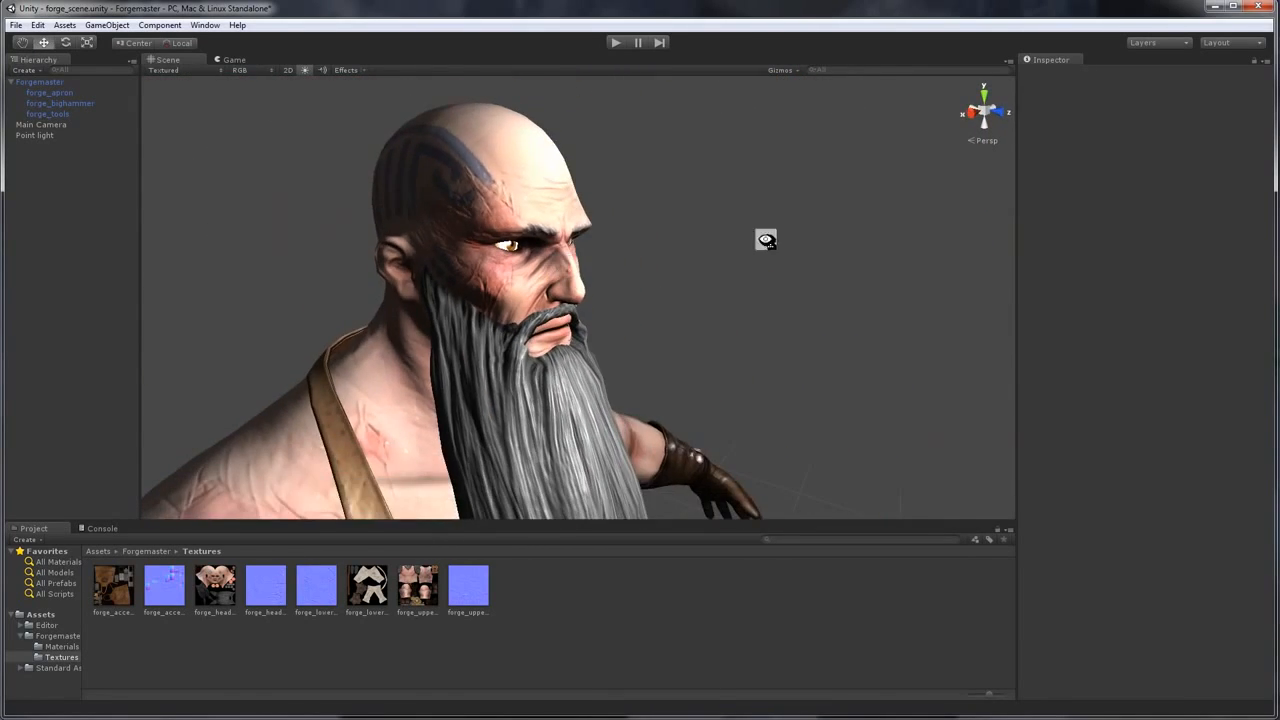
pyautogui.moveTo(766, 240); pyautogui.dragTo(457, 314)
pyautogui.scroll(3, 771, 240)
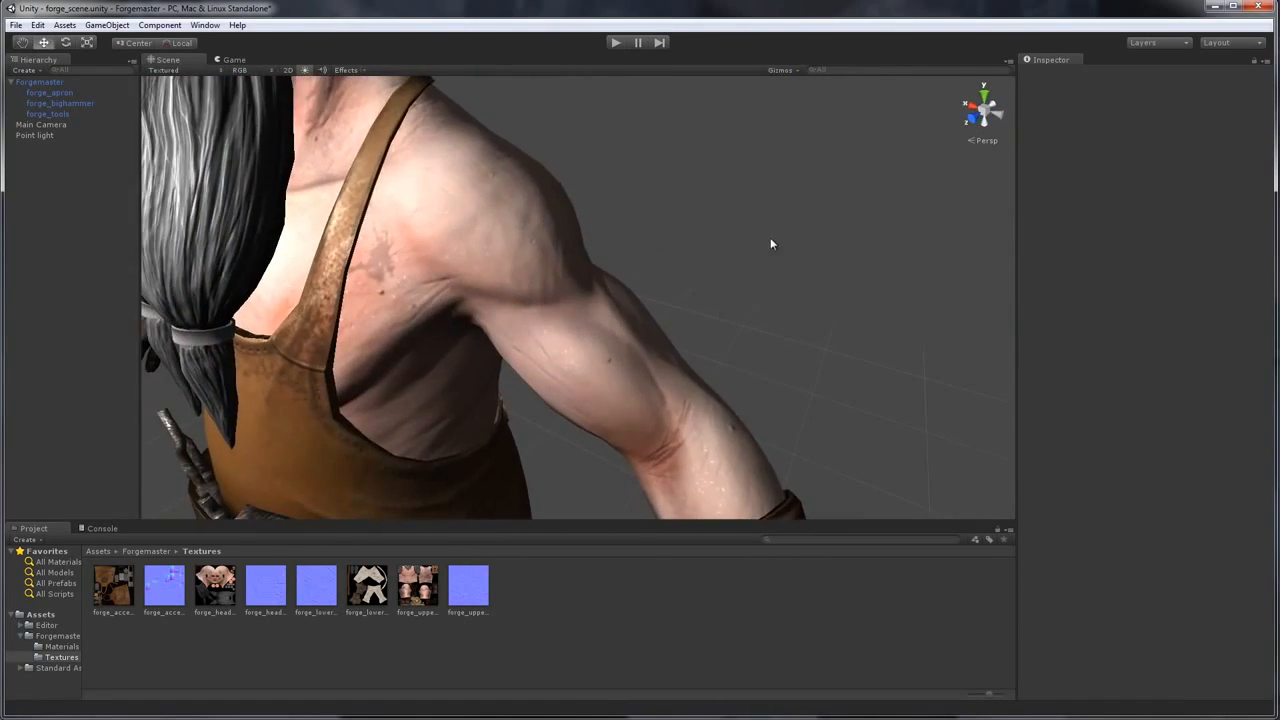
pyautogui.moveTo(771, 240); pyautogui.dragTo(1038, 224)
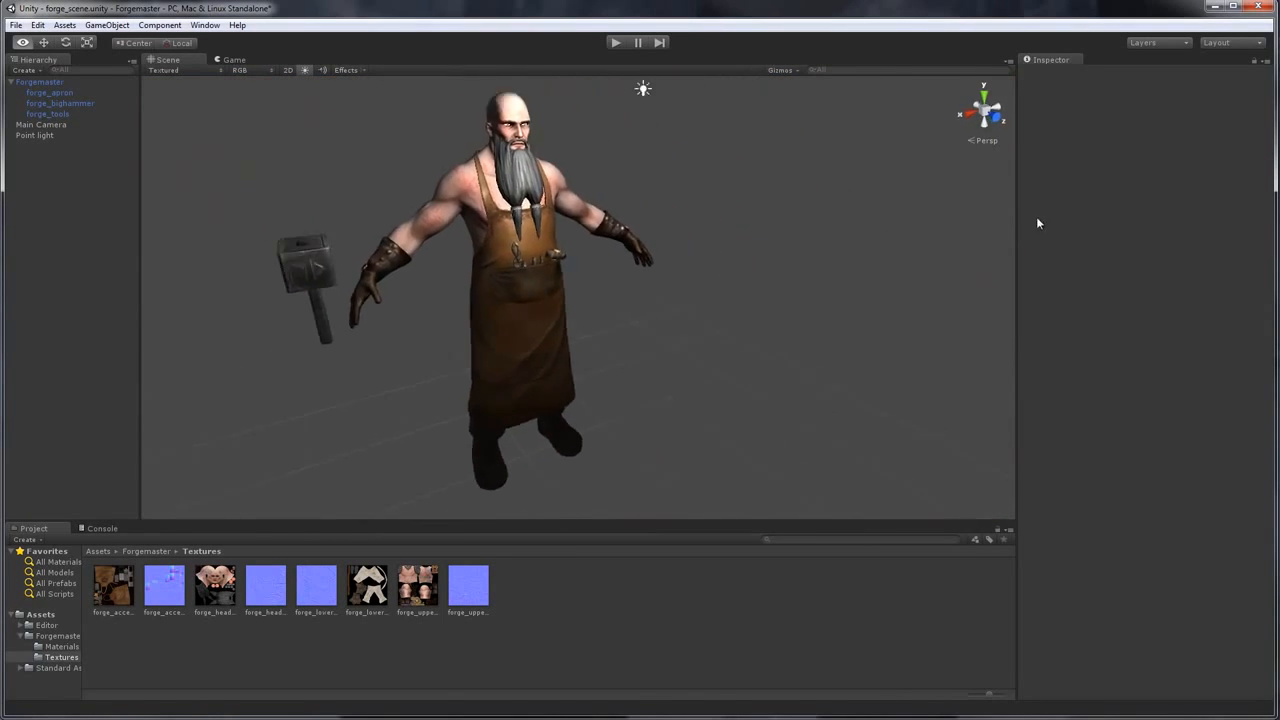
# Move the point light down beside the gloved hand and hammer, to about X 14.4, Y 27.7, Z 15.5
pyautogui.click(694, 165)
pyautogui.moveTo(658, 167); pyautogui.dragTo(485, 220)
pyautogui.moveTo(427, 113); pyautogui.dragTo(430, 275)
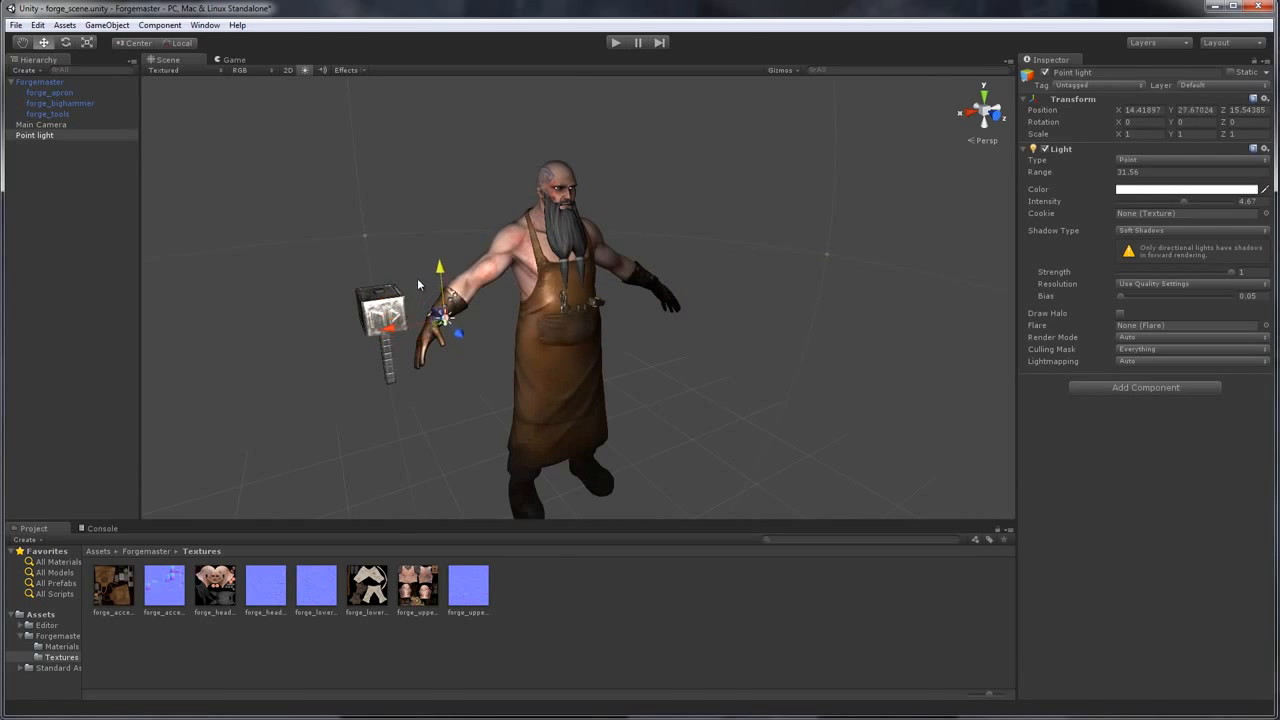
# Examine how the hammer, glove and apron's specular detail responds to the repositioned point light
pyautogui.click(508, 186)
pyautogui.moveTo(508, 186); pyautogui.dragTo(471, 240)
pyautogui.scroll(5, 394, 160)
pyautogui.scroll(3, 380, 212)
pyautogui.moveTo(380, 212); pyautogui.dragTo(917, 163)
pyautogui.scroll(3, 590, 114)
pyautogui.scroll(-3, 917, 170)
pyautogui.scroll(-5, 916, 178)
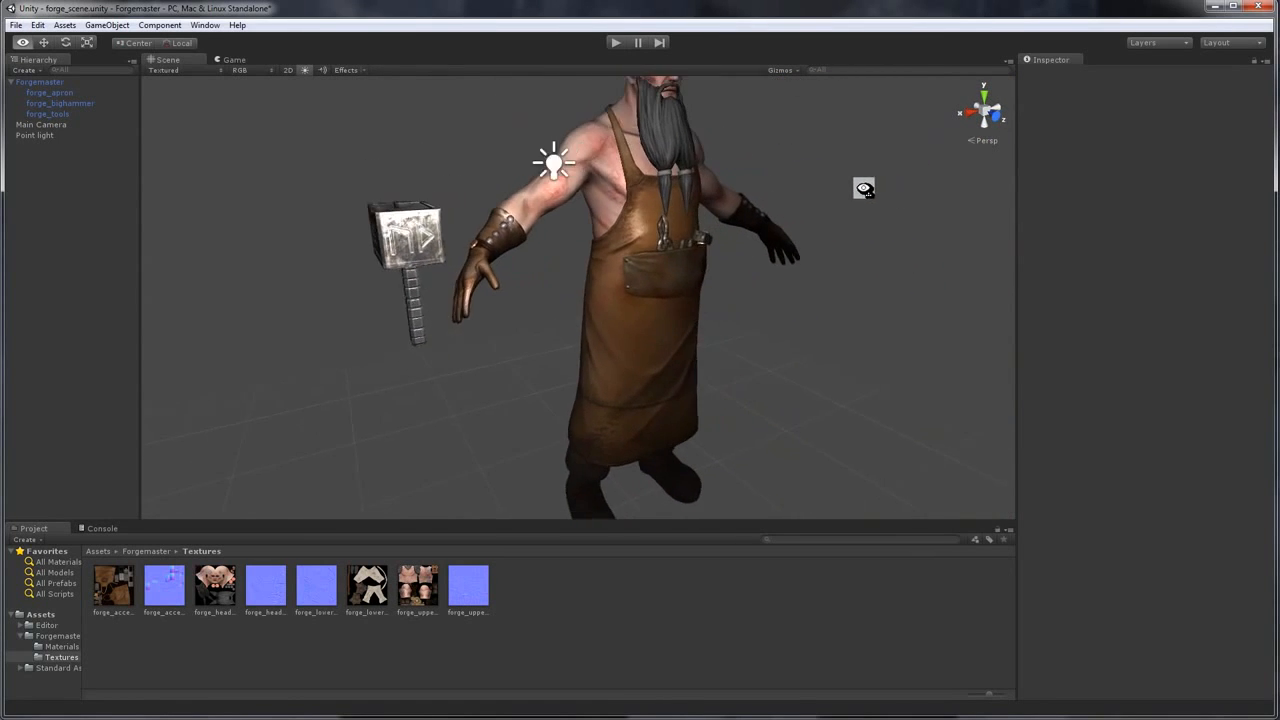
# Move the point light to the other side of the character, about X -7.1, and set its shadow resolution to High Resolution
pyautogui.moveTo(736, 172); pyautogui.dragTo(788, 210)
pyautogui.click(547, 284)
pyautogui.moveTo(498, 288); pyautogui.dragTo(830, 277)
pyautogui.moveTo(811, 167); pyautogui.dragTo(862, 161)
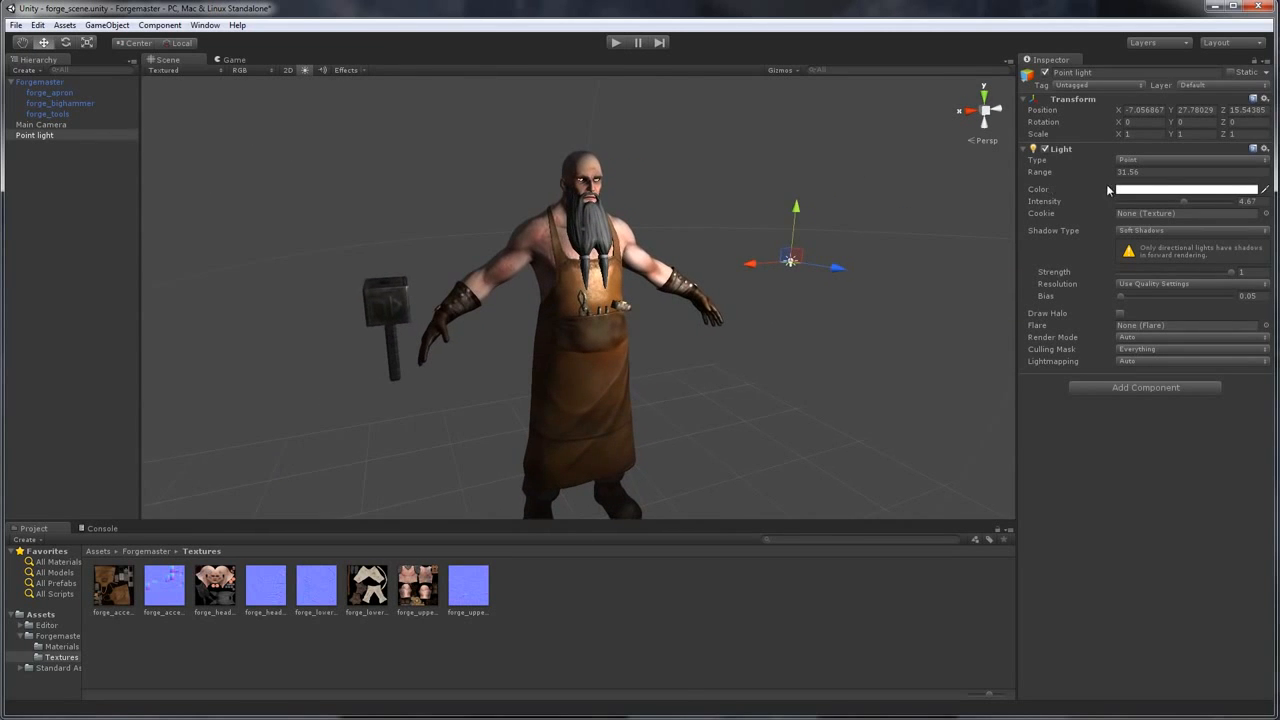
pyautogui.click(1145, 284)
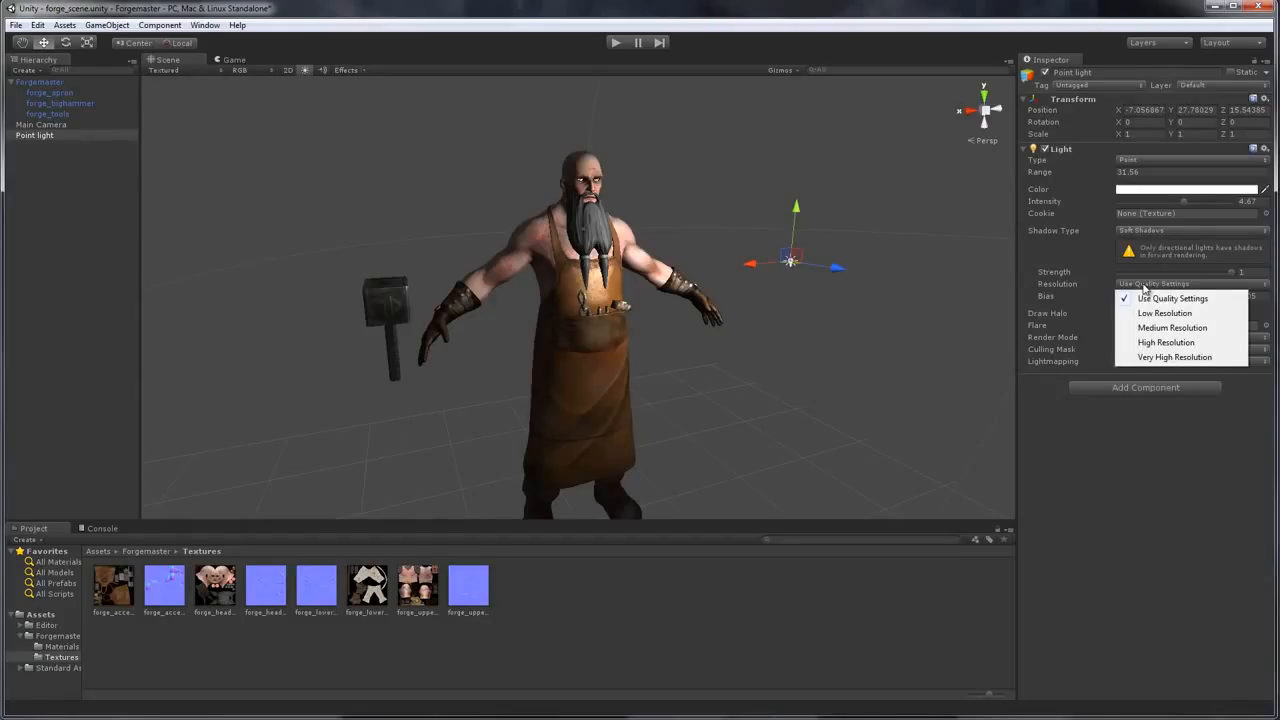
pyautogui.click(1165, 343)
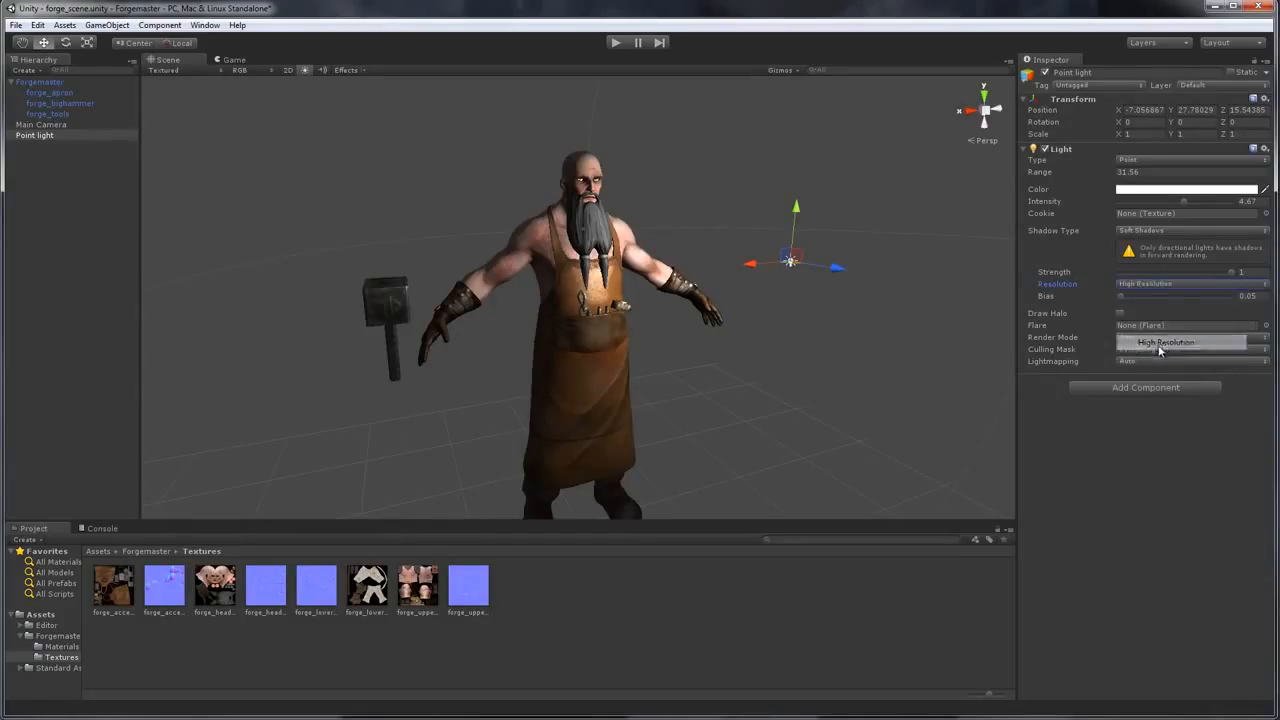
# Look through the build and player settings of the available platforms for rendering options
pyautogui.click(16, 25)
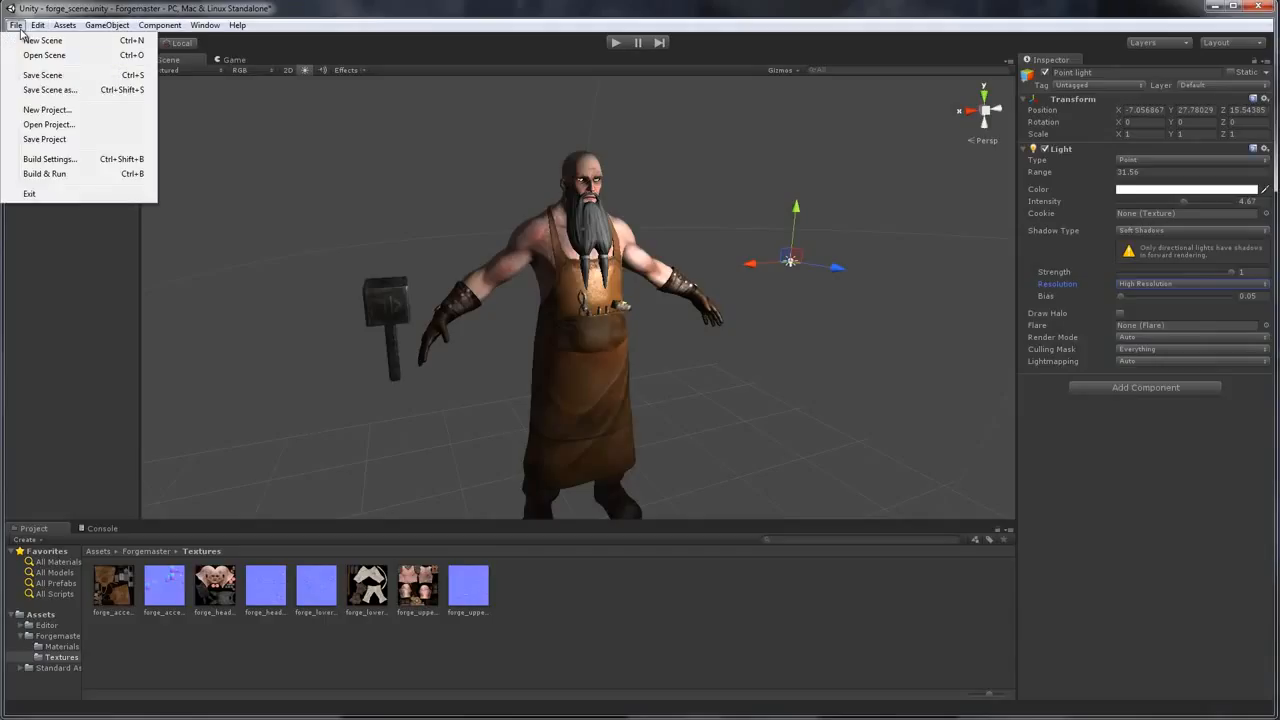
pyautogui.click(50, 159)
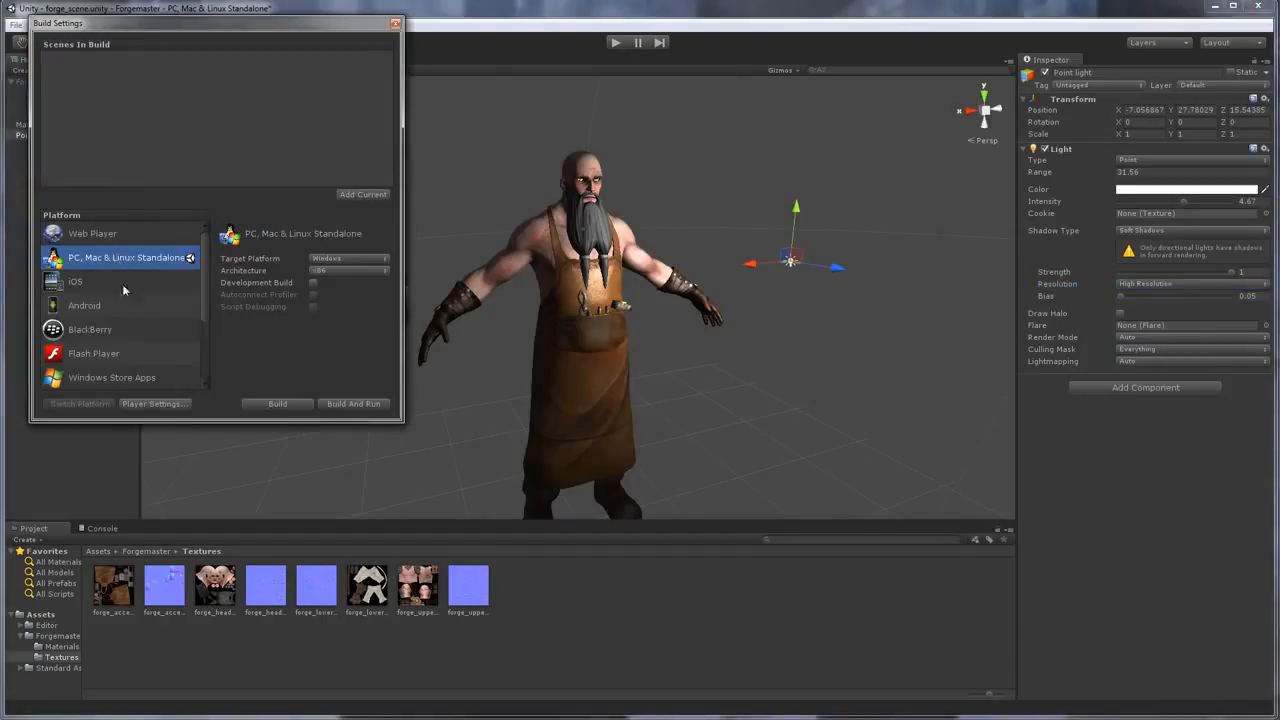
pyautogui.click(160, 404)
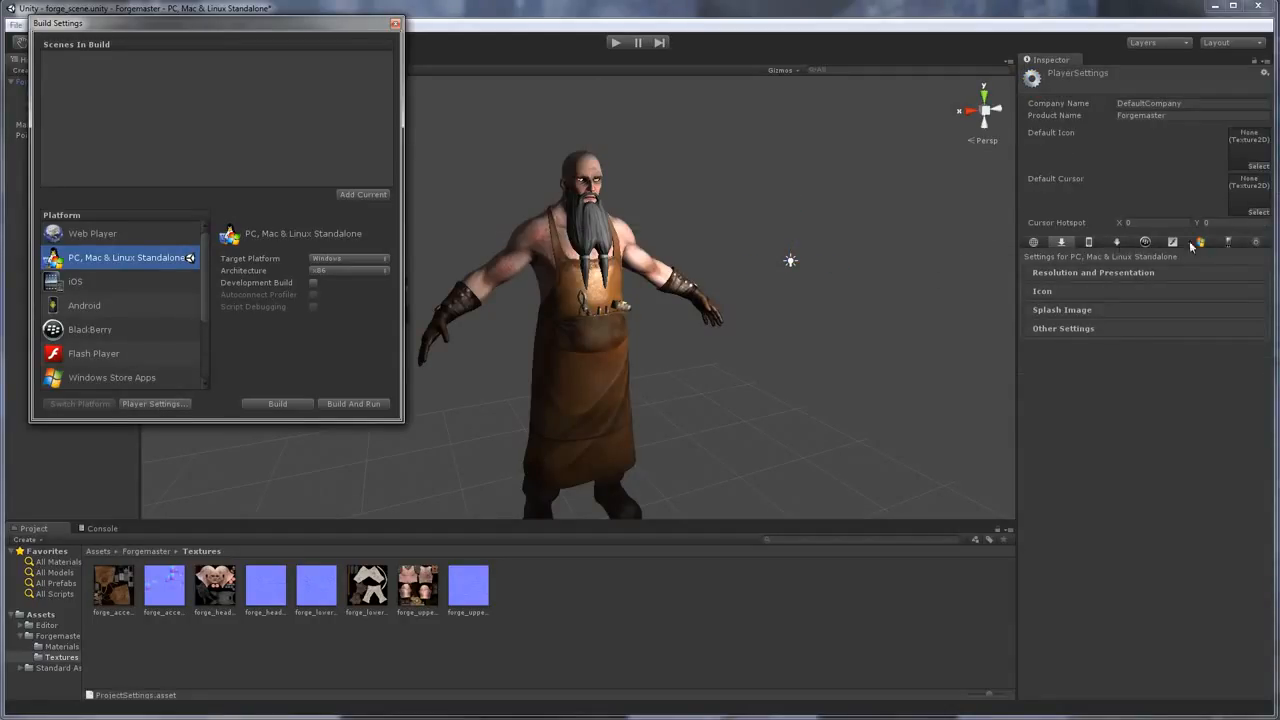
pyautogui.click(1034, 242)
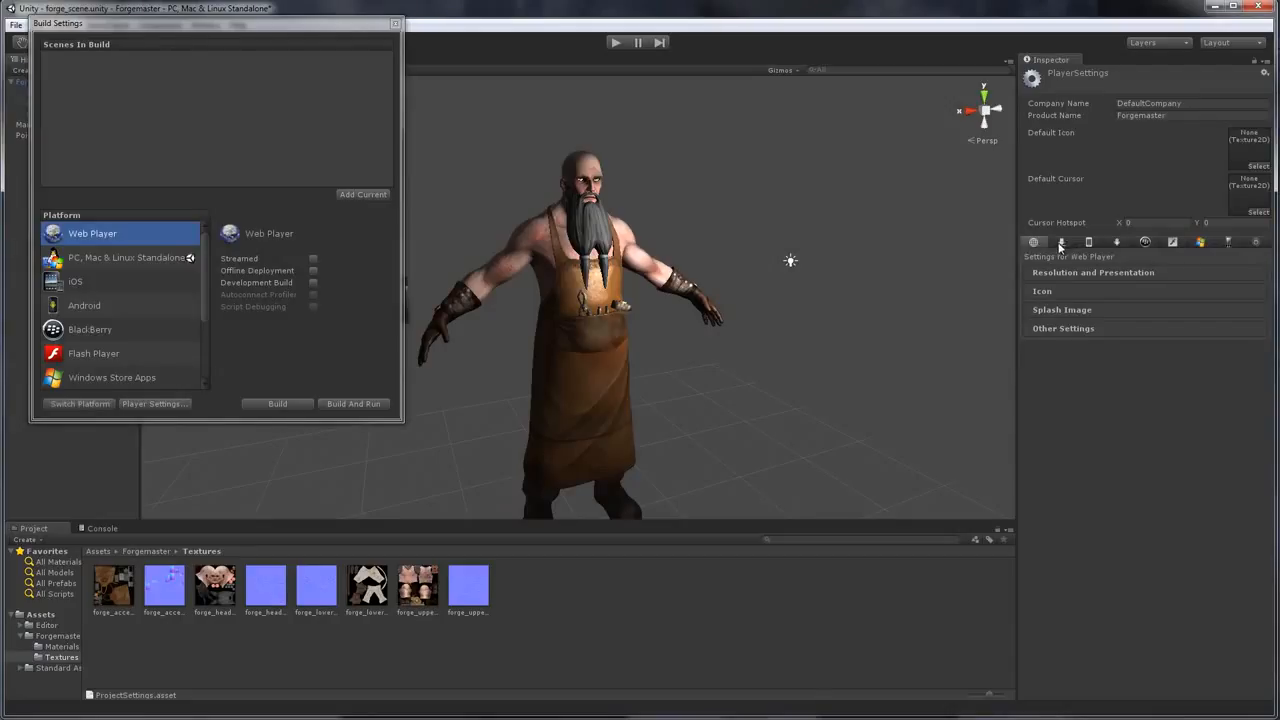
pyautogui.click(1074, 273)
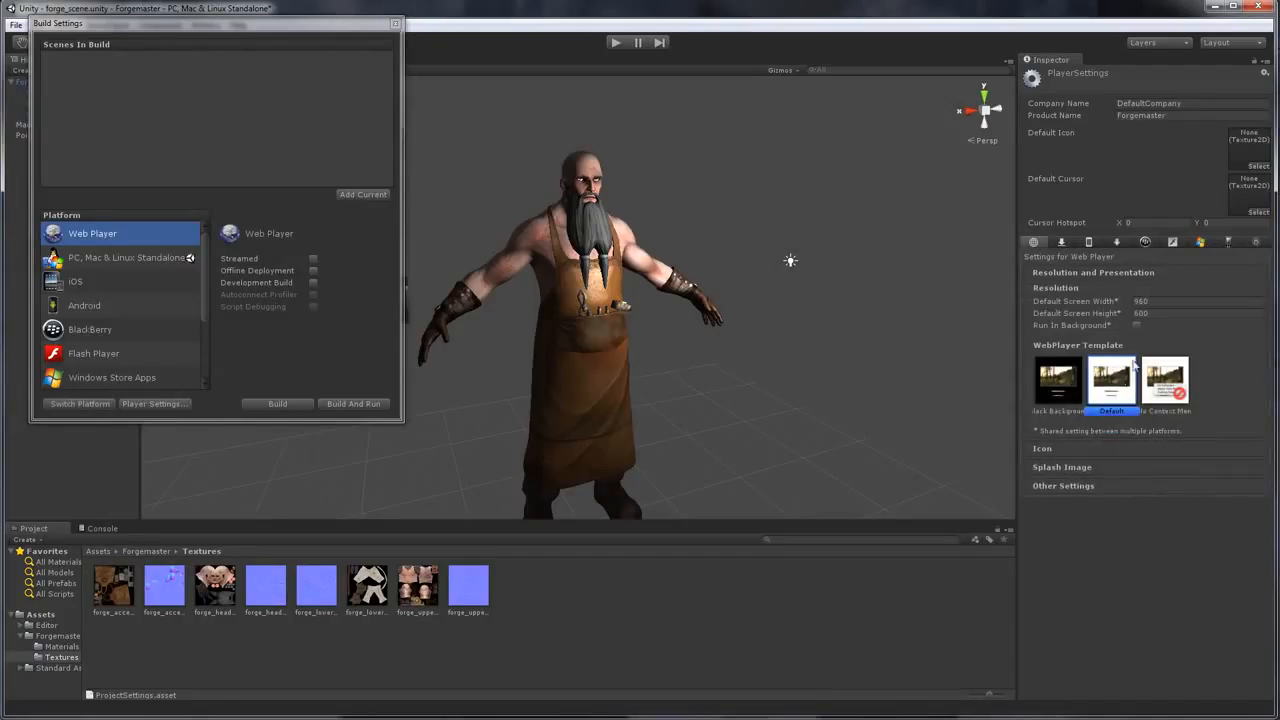
pyautogui.click(1082, 244)
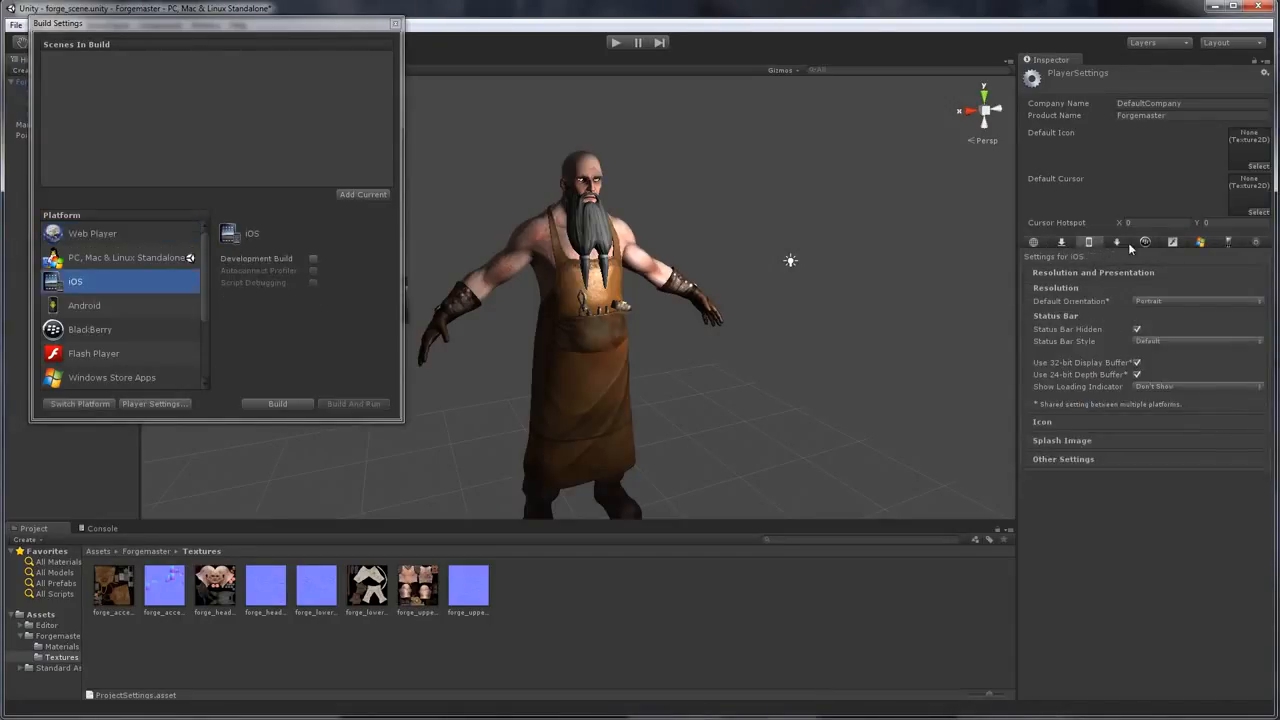
pyautogui.click(1118, 243)
pyautogui.click(1152, 243)
pyautogui.click(1204, 244)
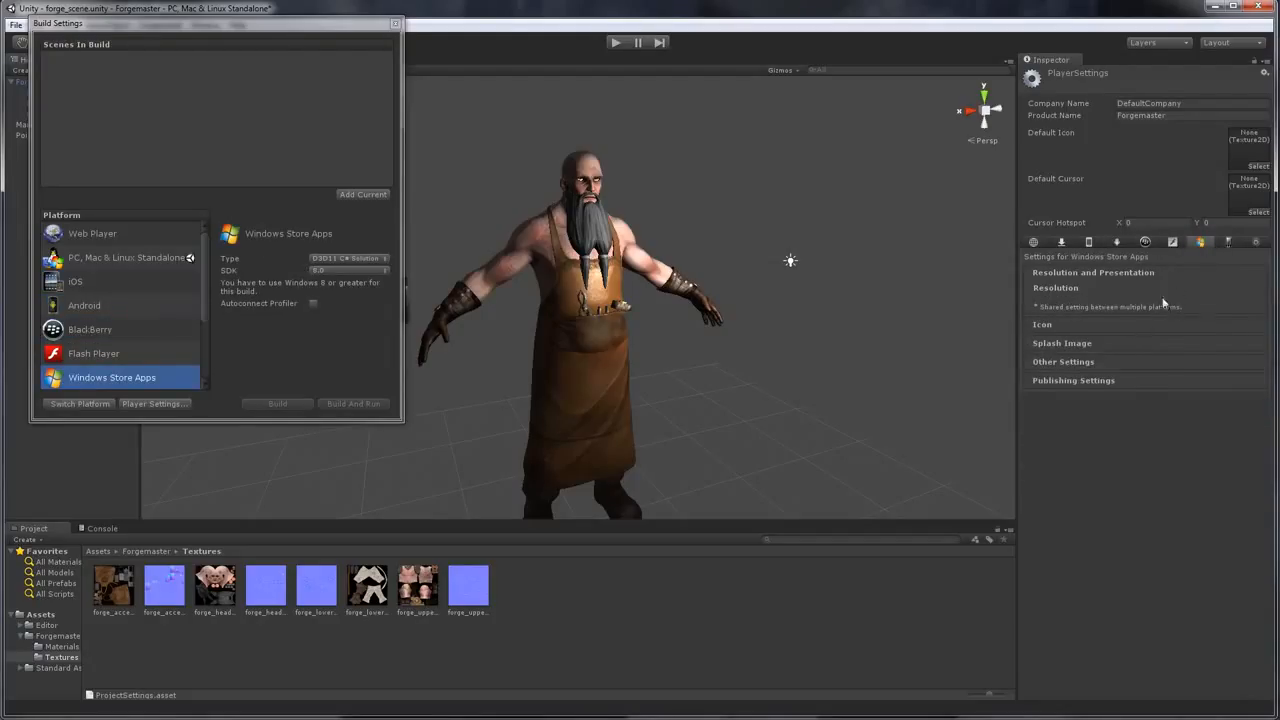
pyautogui.click(1123, 361)
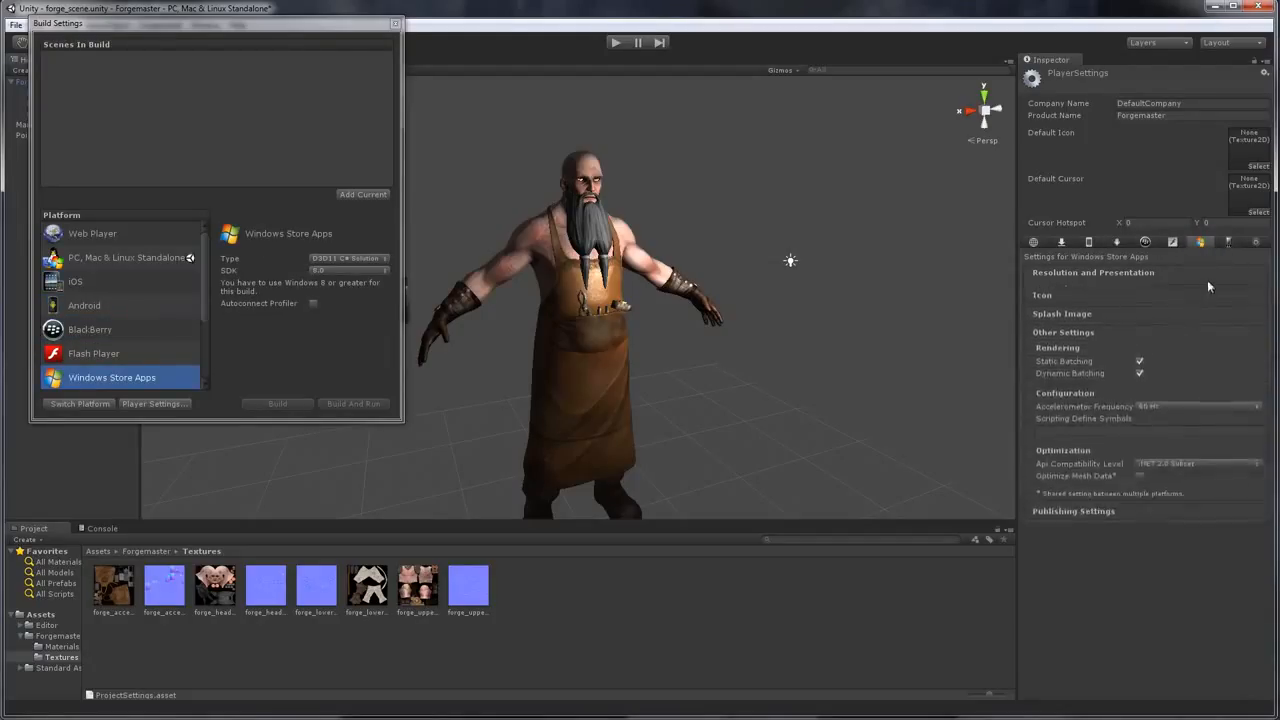
pyautogui.click(1230, 243)
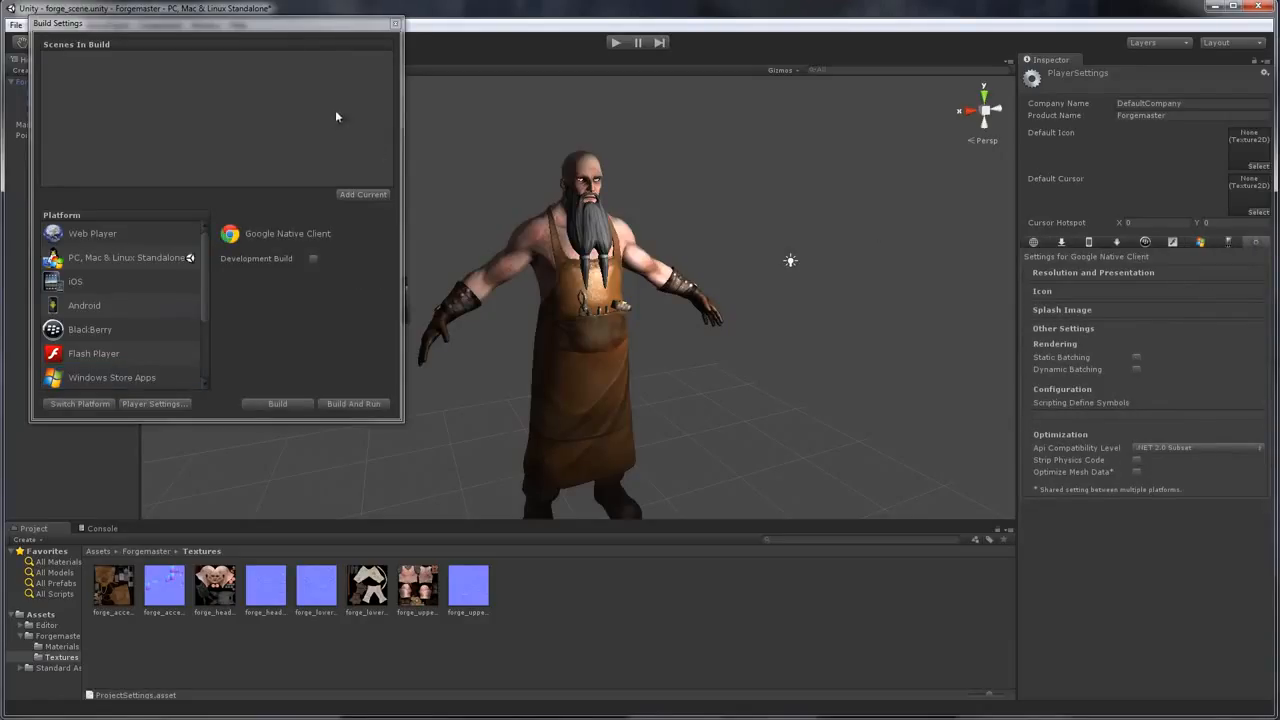
pyautogui.click(396, 23)
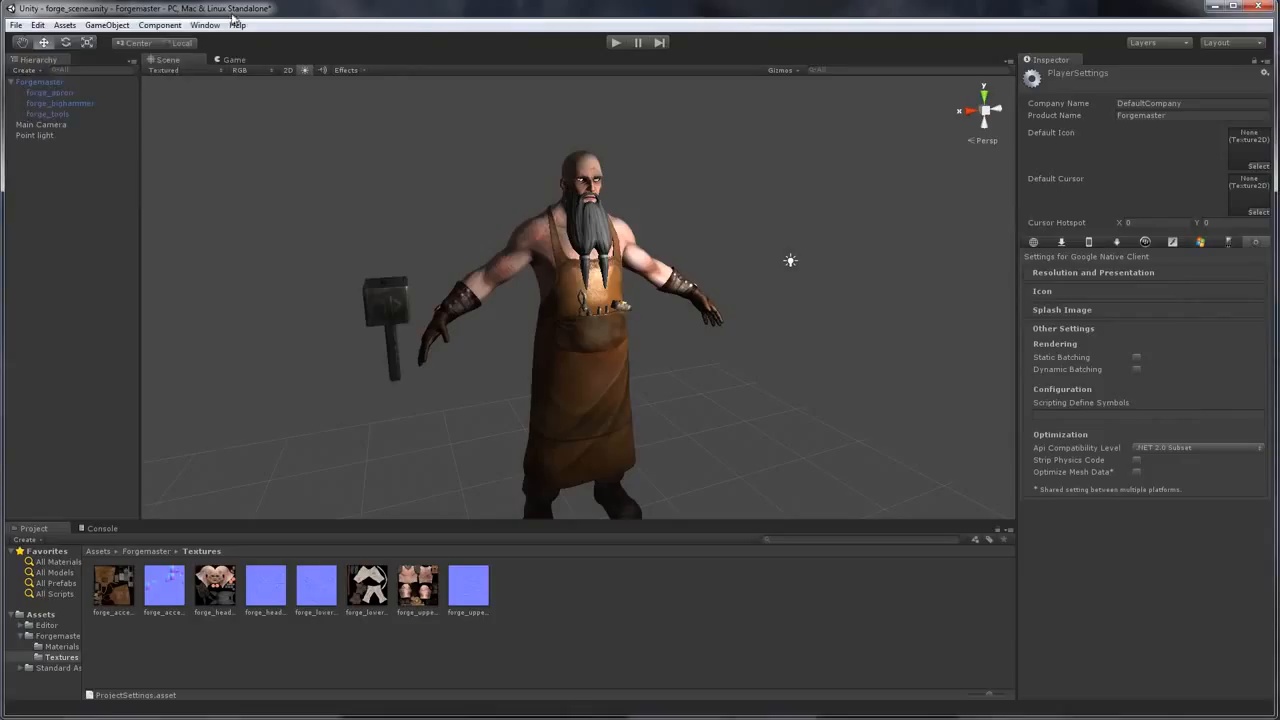
# Check the render settings and the graphics settings' always included shaders for a rendering path option
pyautogui.click(127, 27)
pyautogui.moveTo(68, 29)
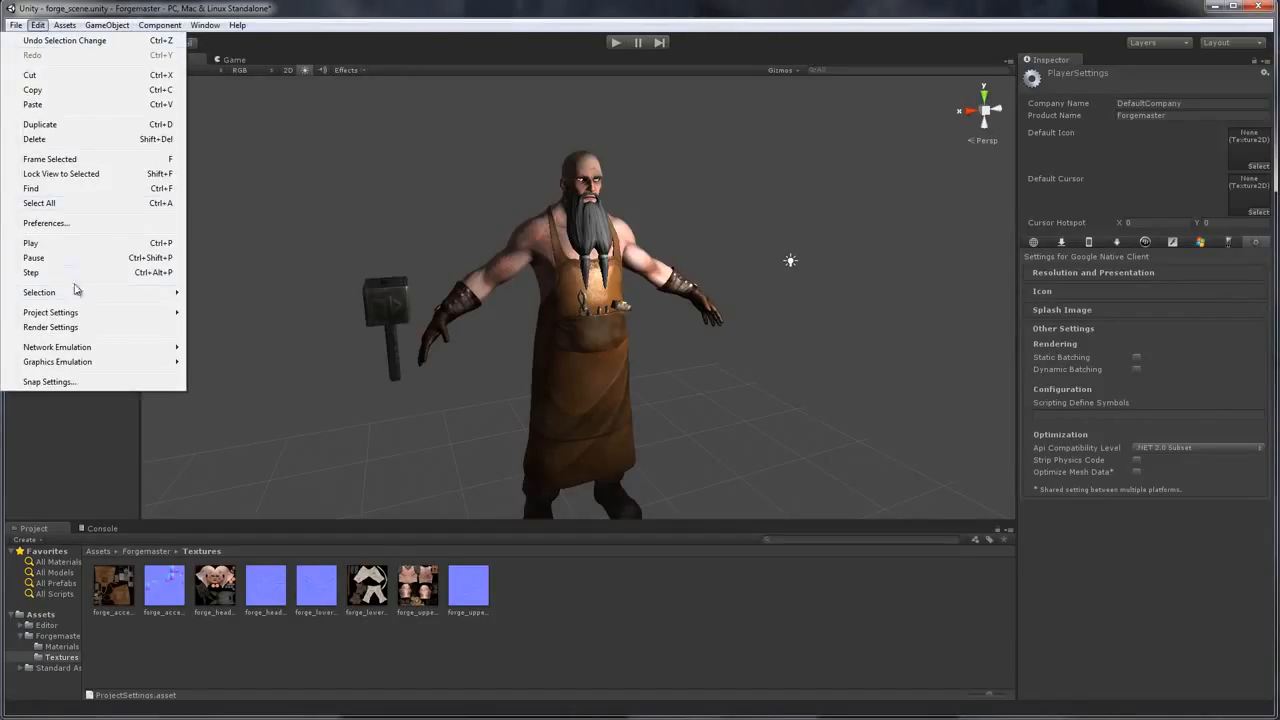
pyautogui.moveTo(97, 371)
pyautogui.click(59, 328)
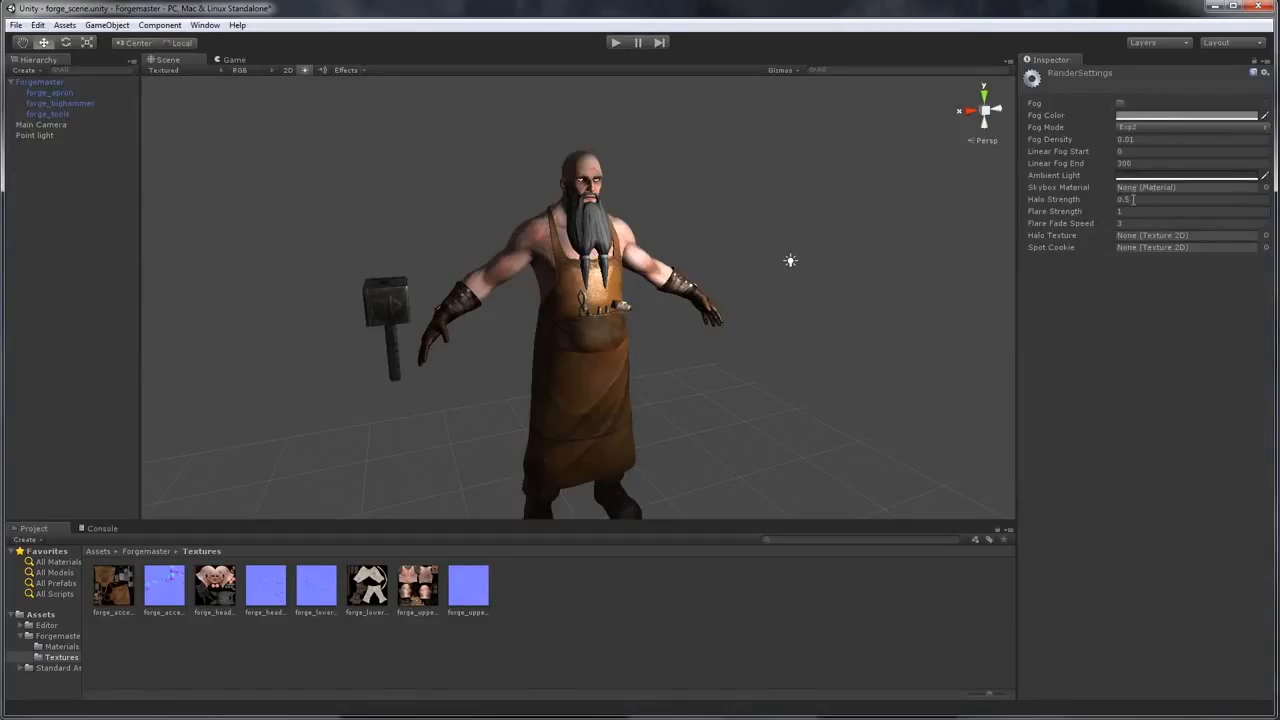
pyautogui.click(38, 25)
pyautogui.moveTo(86, 318)
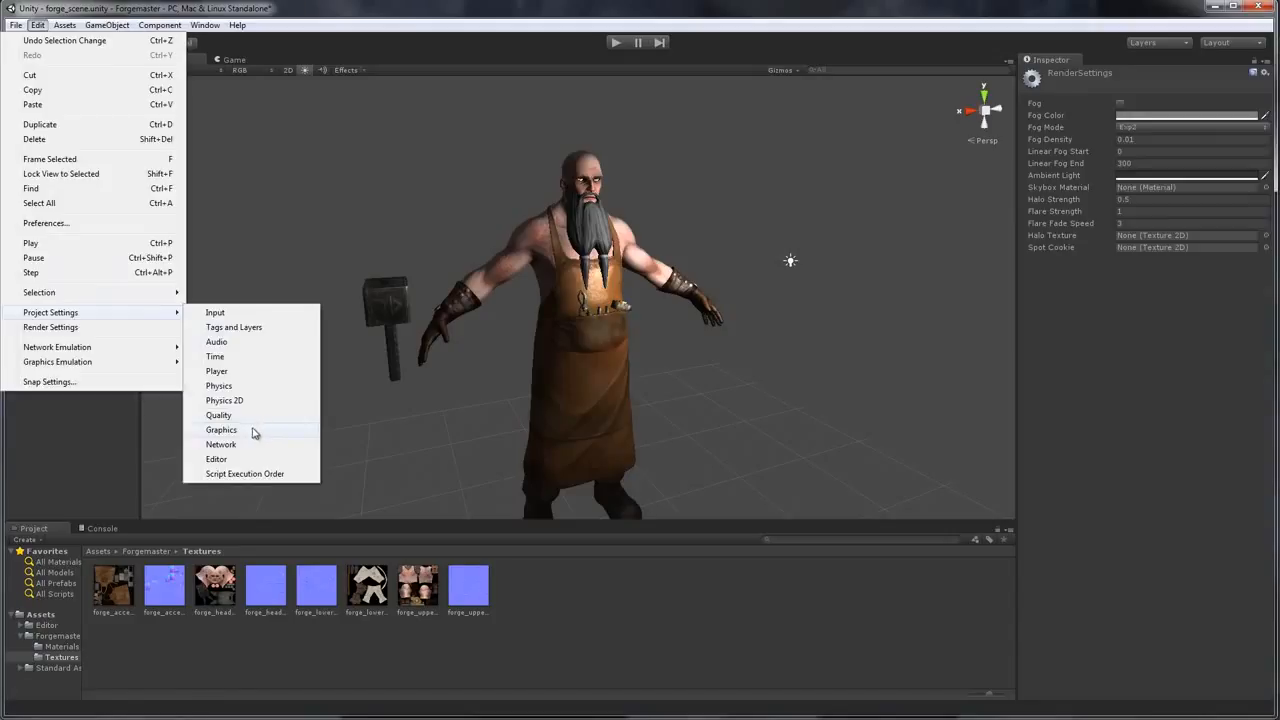
pyautogui.click(222, 430)
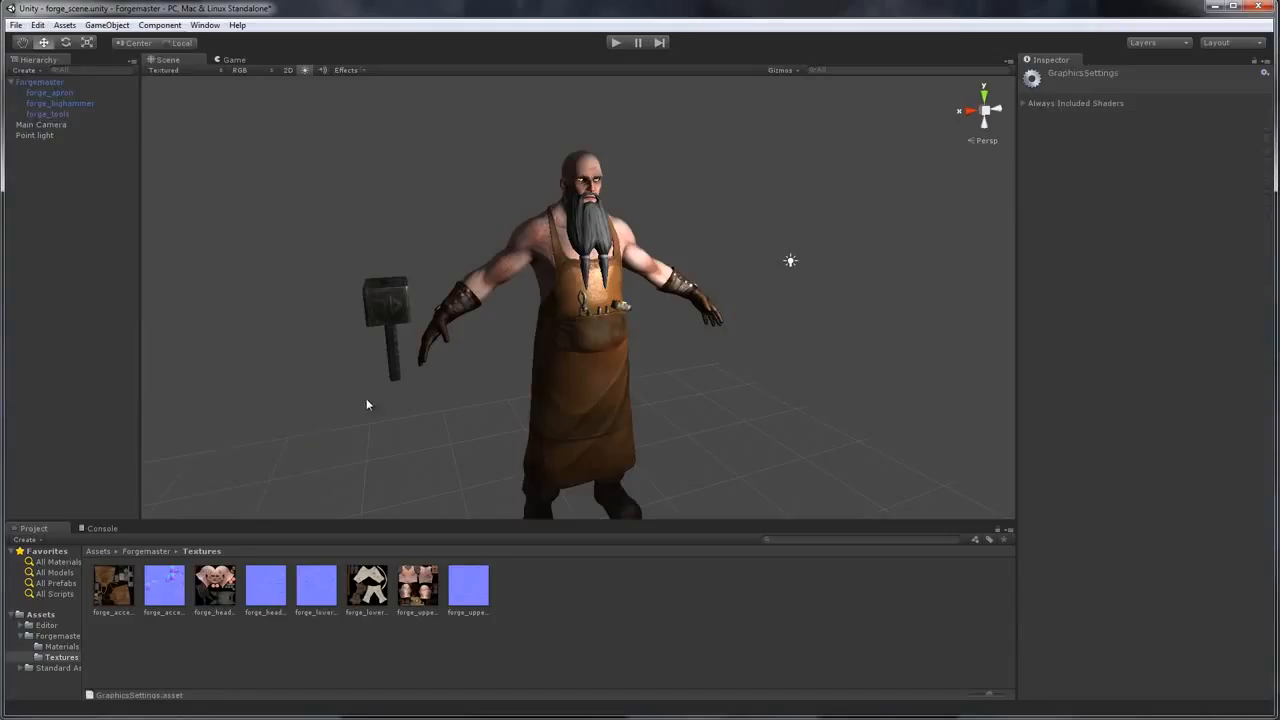
pyautogui.click(1029, 104)
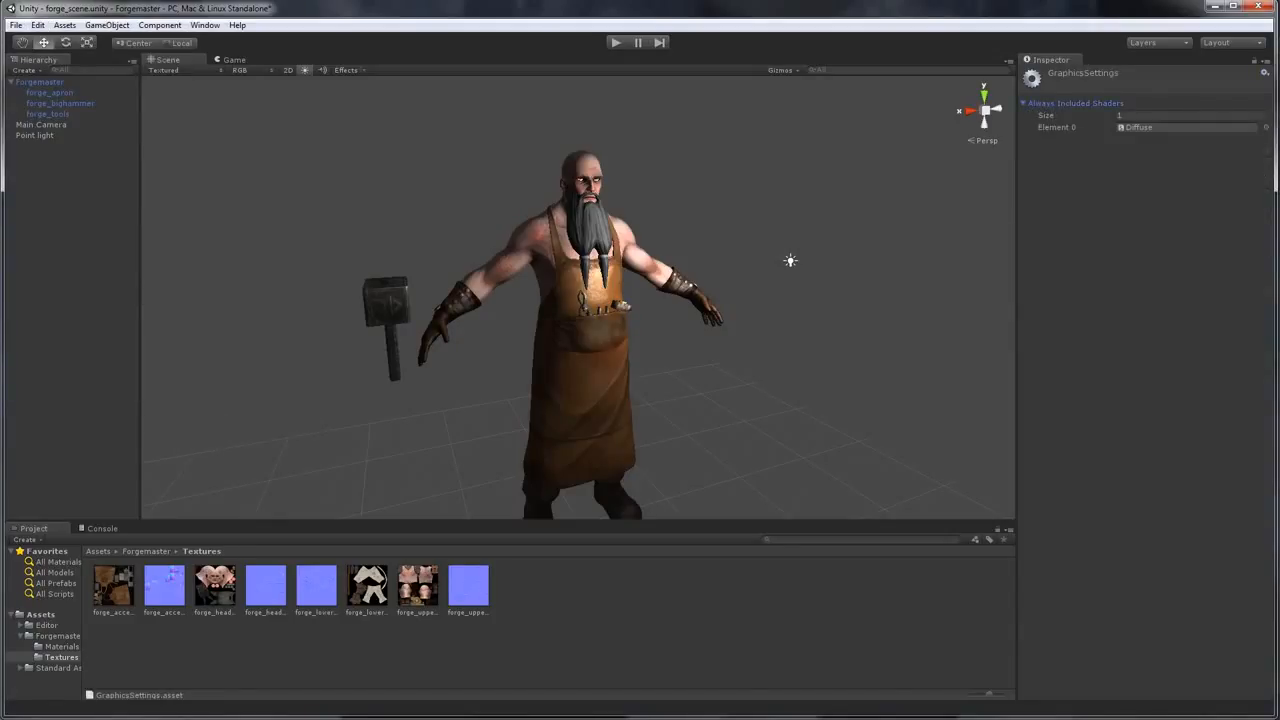
# Reopen the project's player settings and check the Windows Phone 8 and Google Native Client options
pyautogui.click(16, 25)
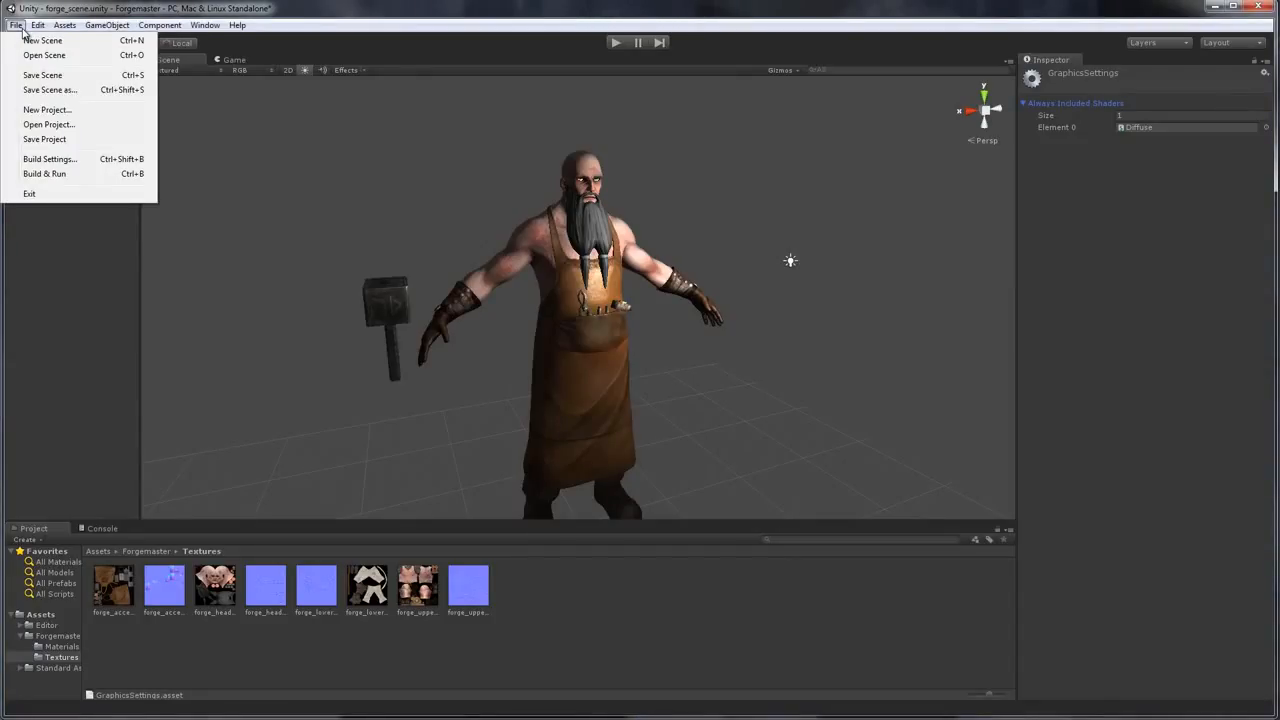
pyautogui.moveTo(47, 31)
pyautogui.moveTo(86, 318)
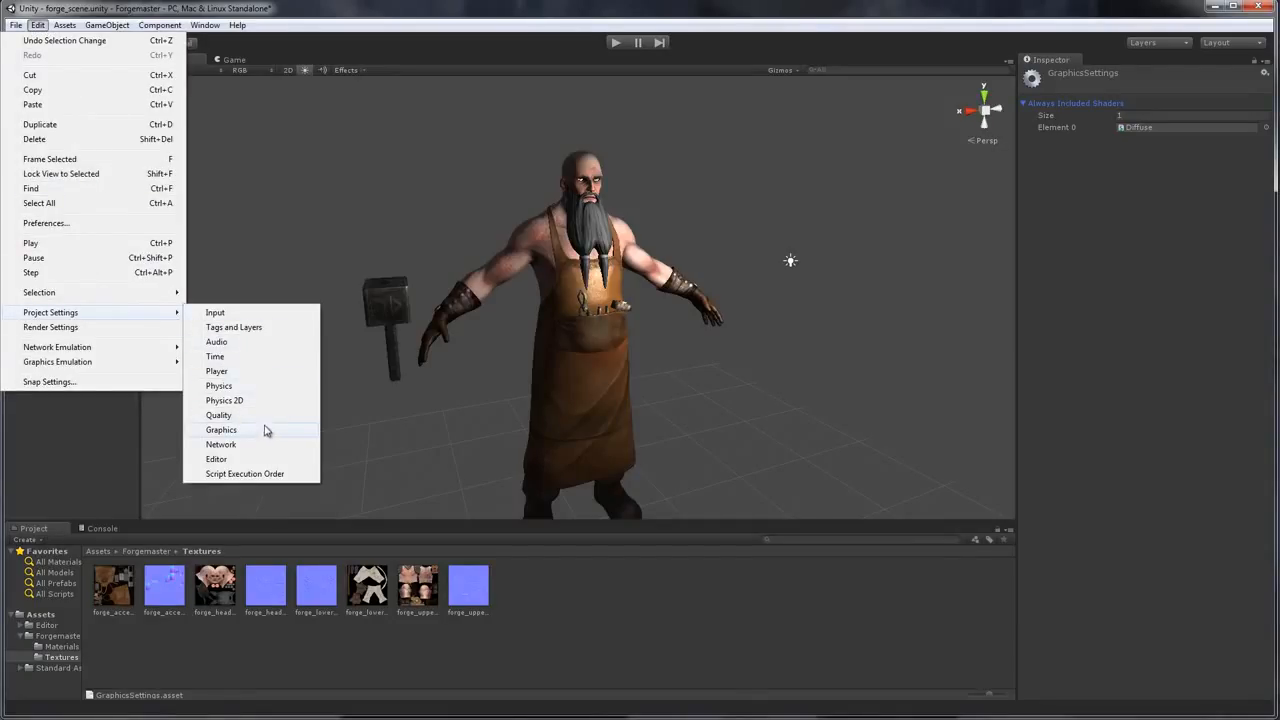
pyautogui.click(237, 372)
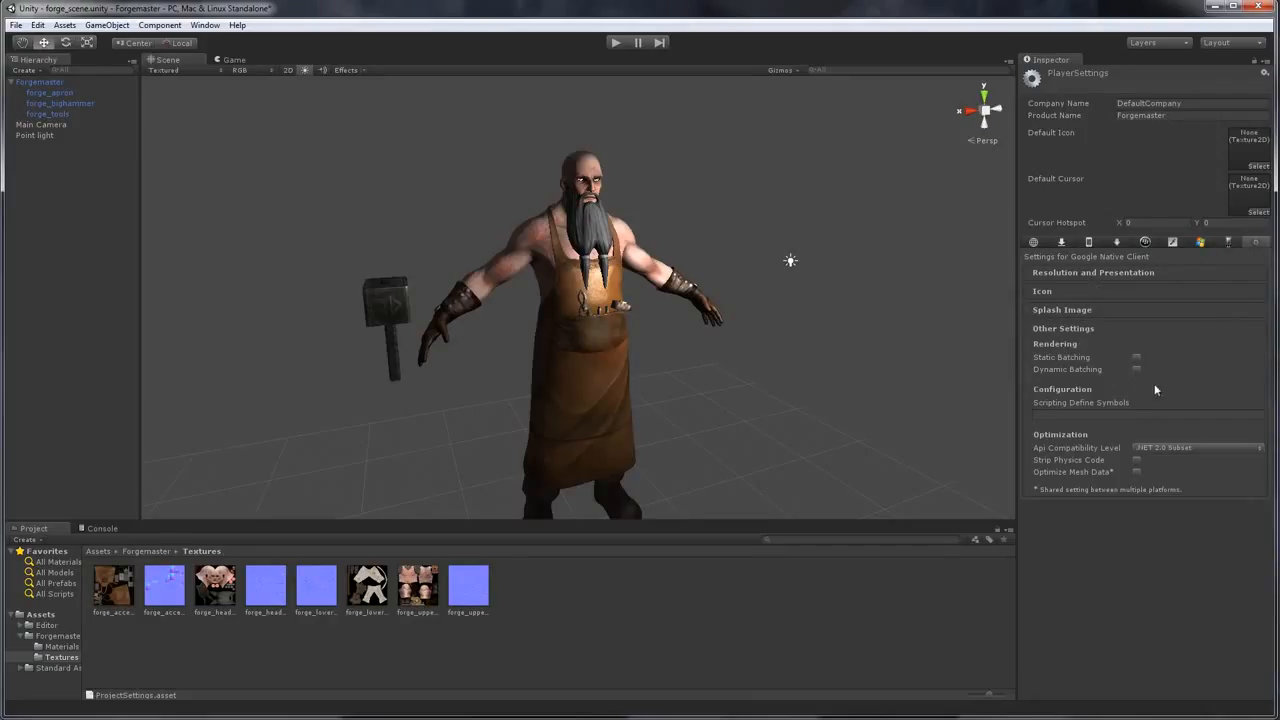
pyautogui.click(1230, 244)
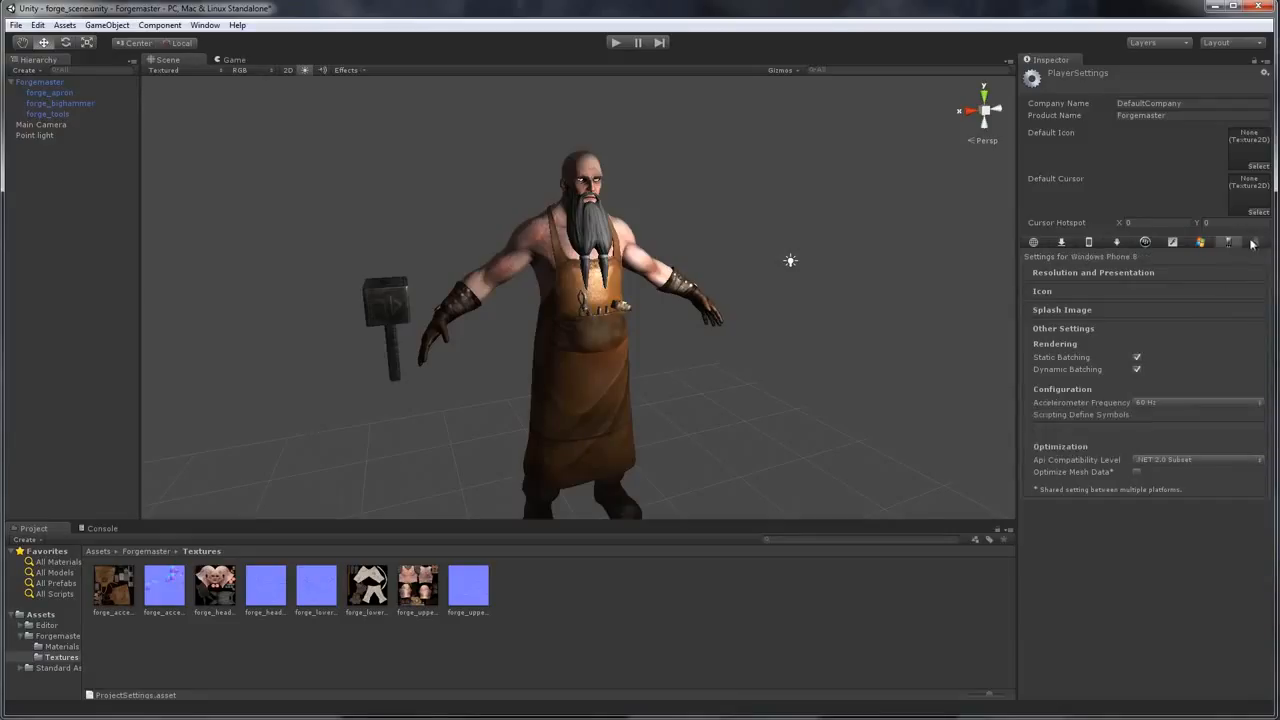
pyautogui.click(1253, 243)
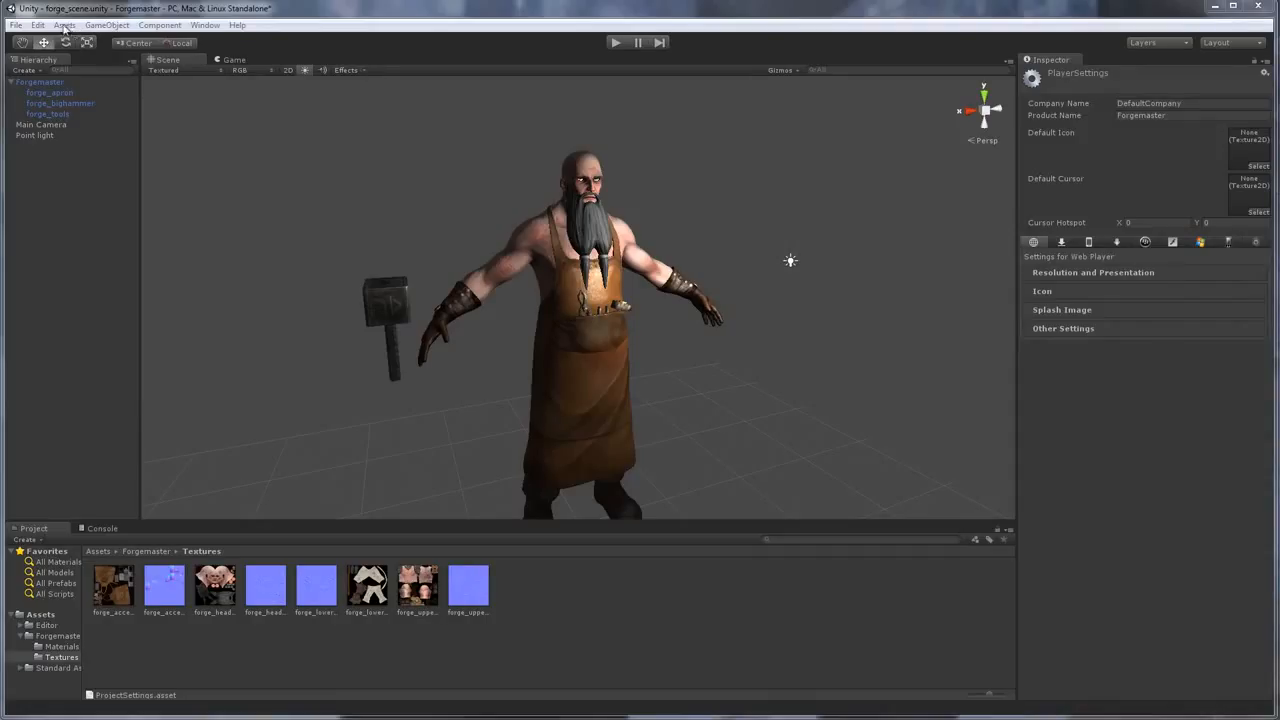
# Set the rendering path to Deferred Lighting in the Web Player's other player settings
pyautogui.click(37, 24)
pyautogui.moveTo(67, 316)
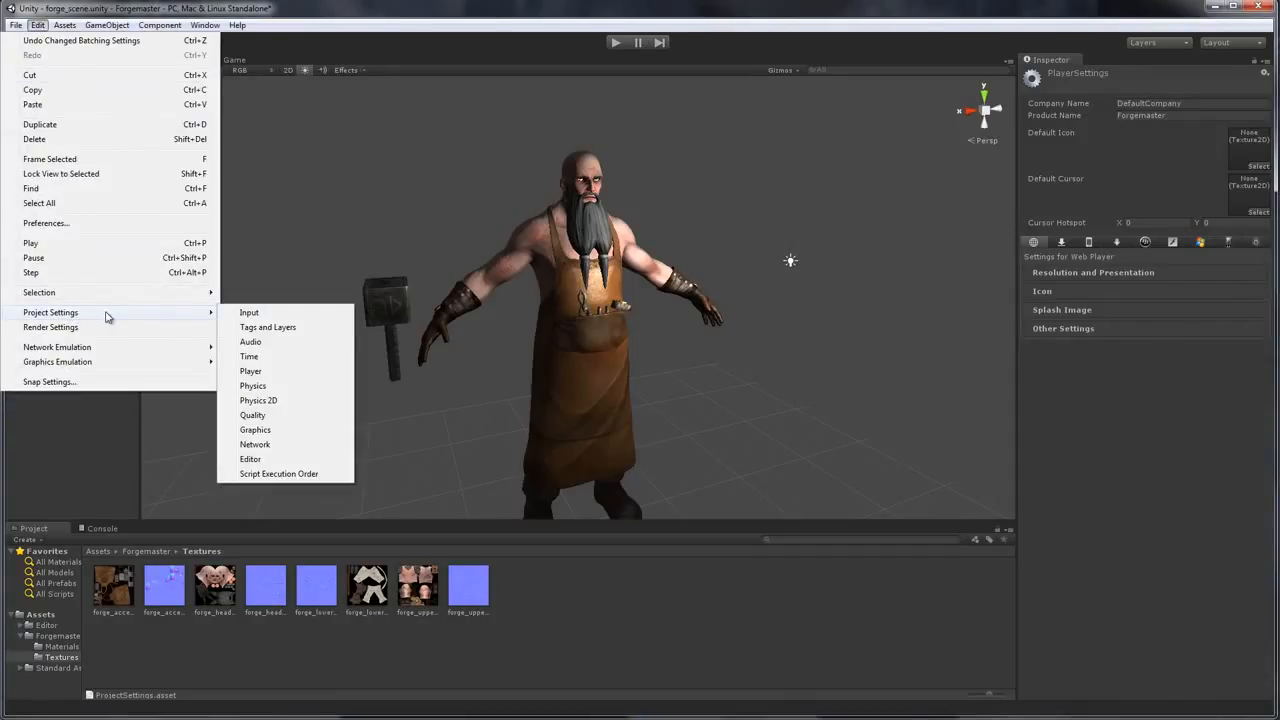
pyautogui.click(262, 372)
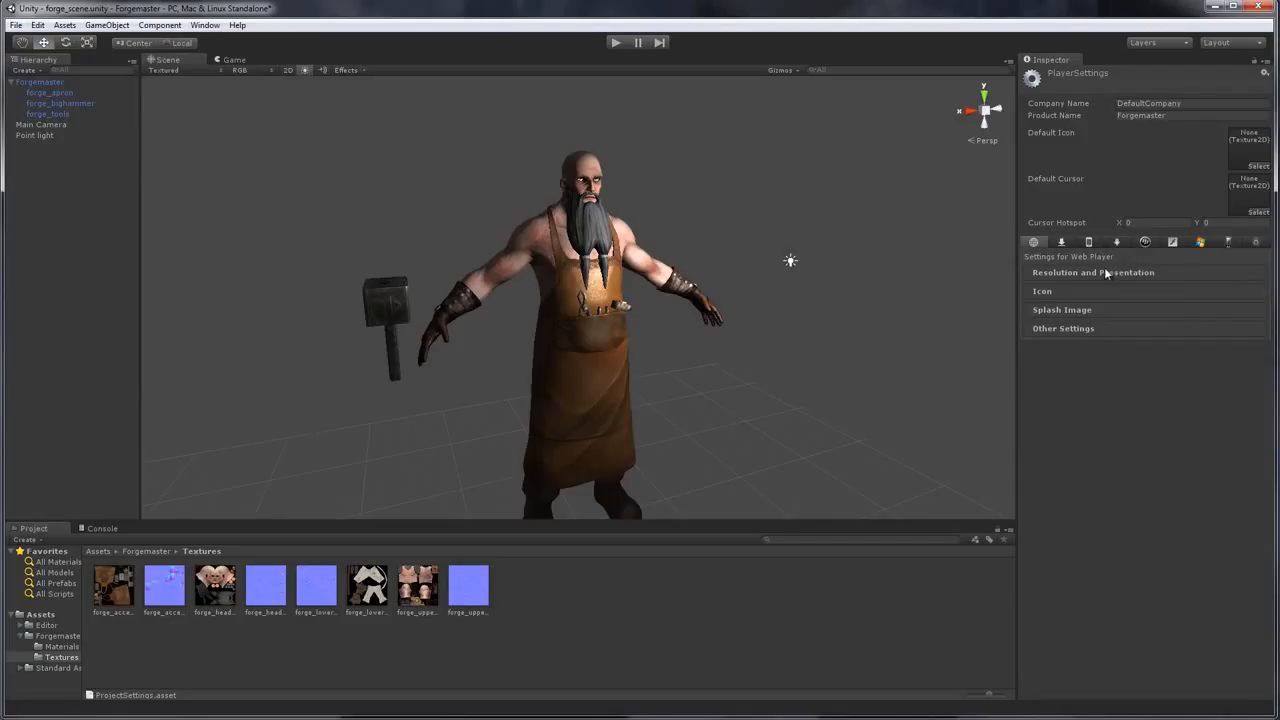
pyautogui.click(1070, 271)
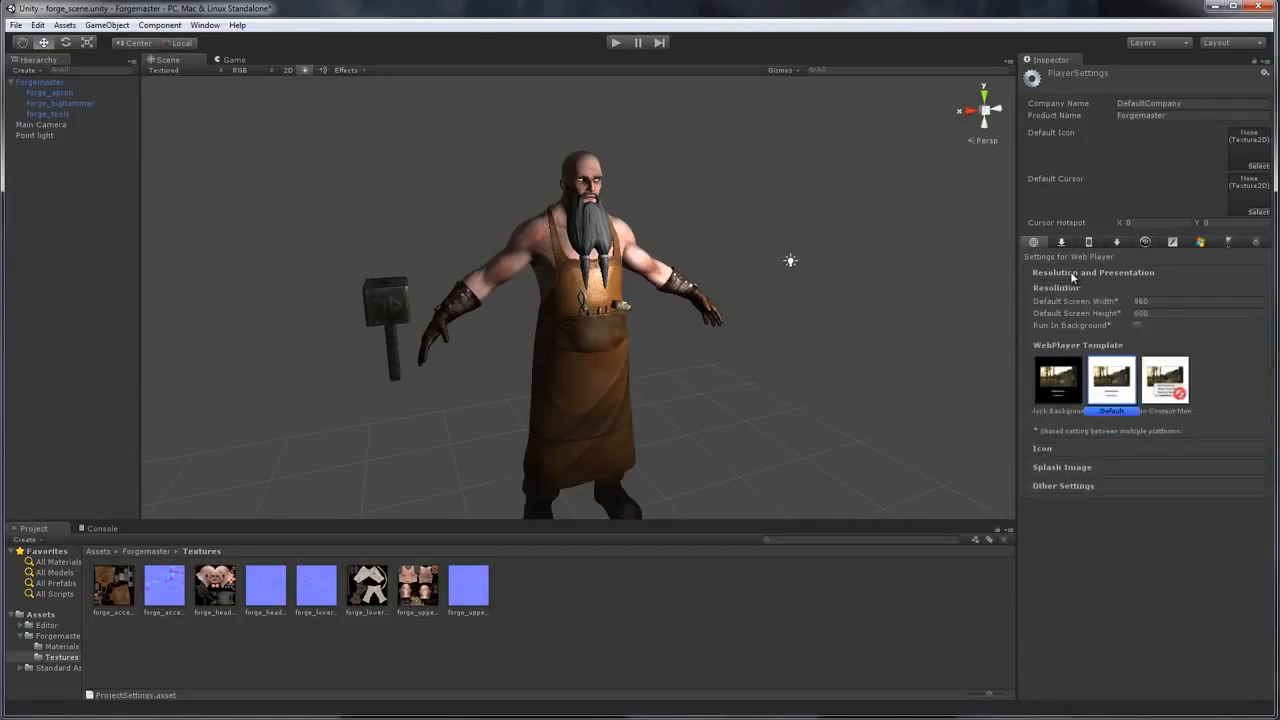
pyautogui.click(1070, 271)
pyautogui.click(1064, 330)
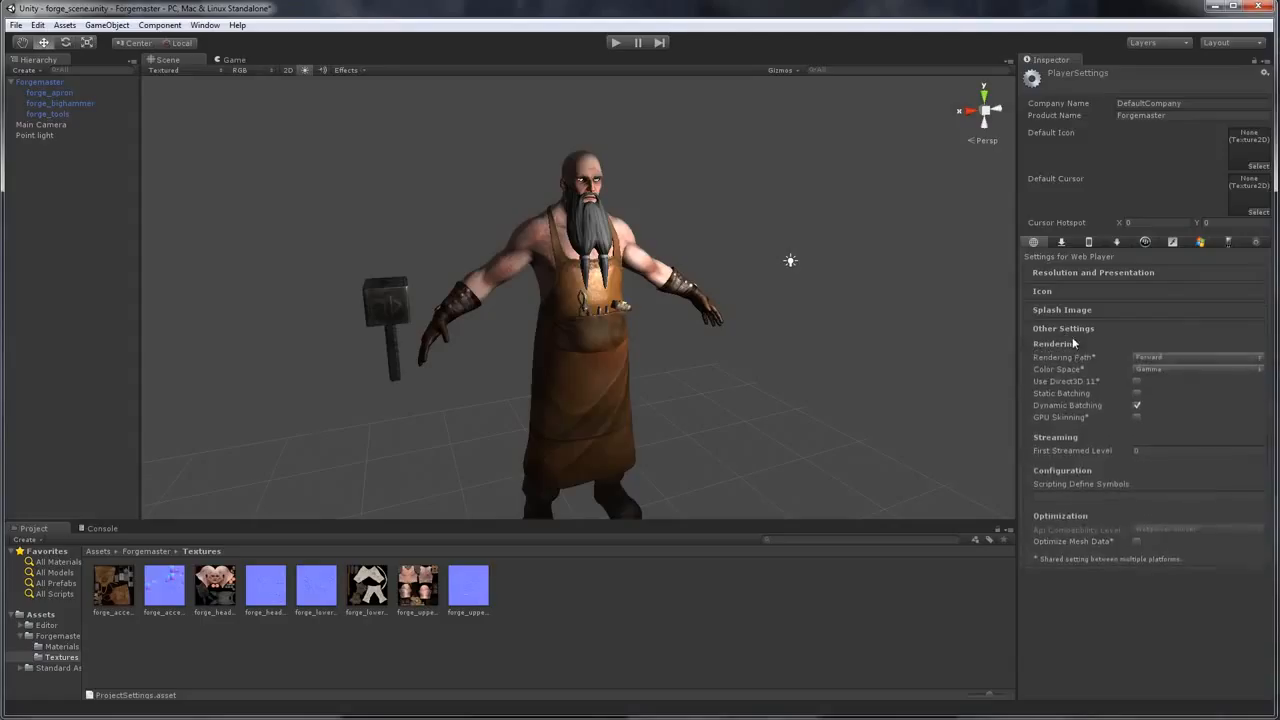
pyautogui.click(1170, 357)
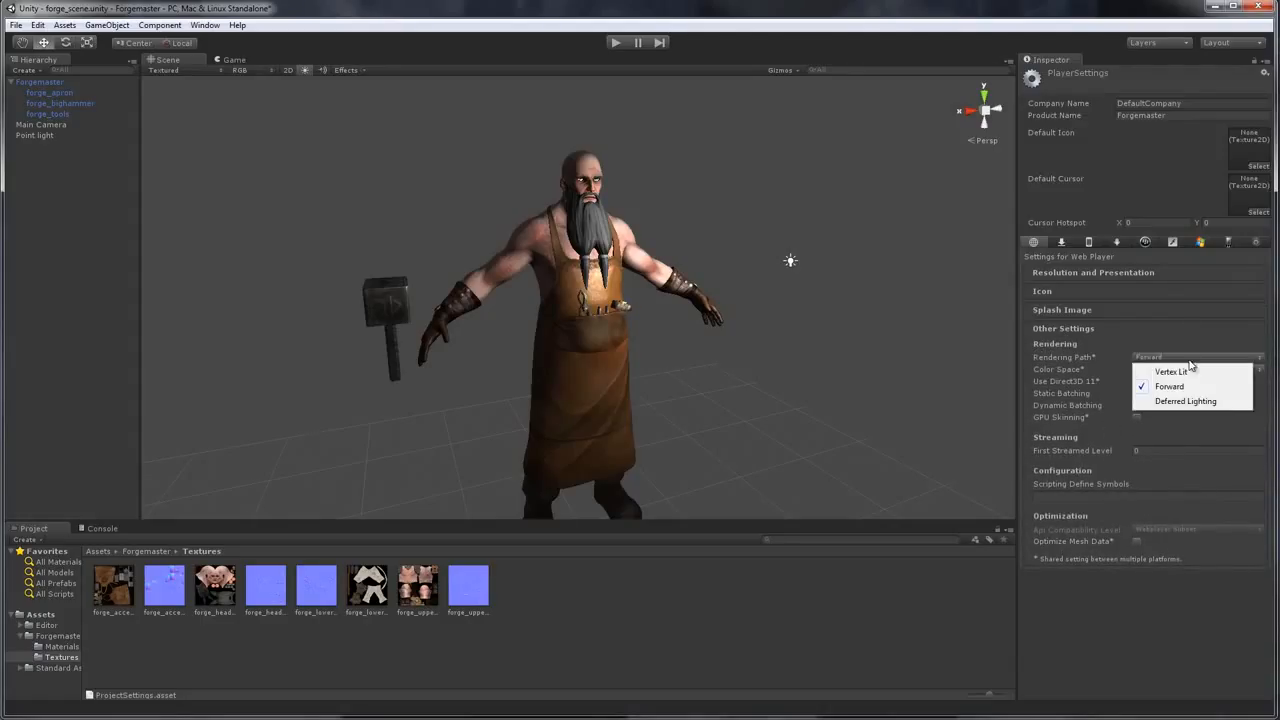
pyautogui.click(1172, 402)
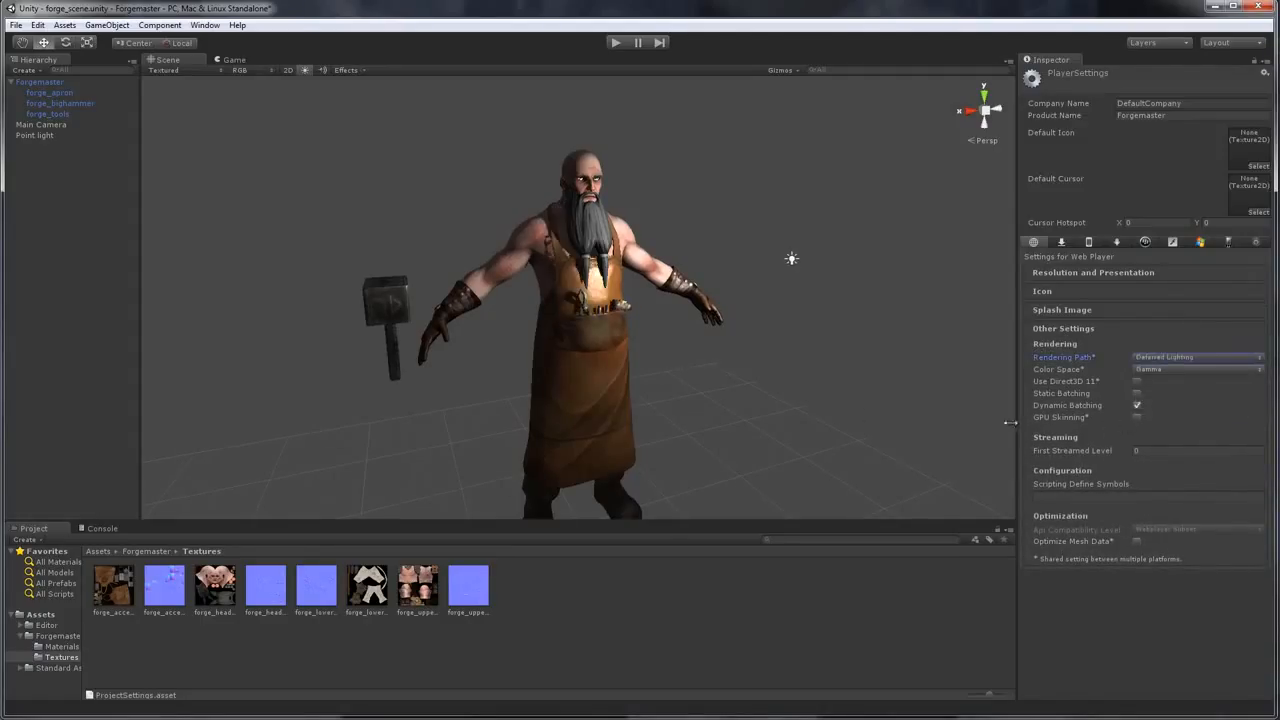
# Examine the shadows the point light casts on the character and hammer under deferred lighting
pyautogui.click(760, 196)
pyautogui.moveTo(764, 204); pyautogui.dragTo(725, 153)
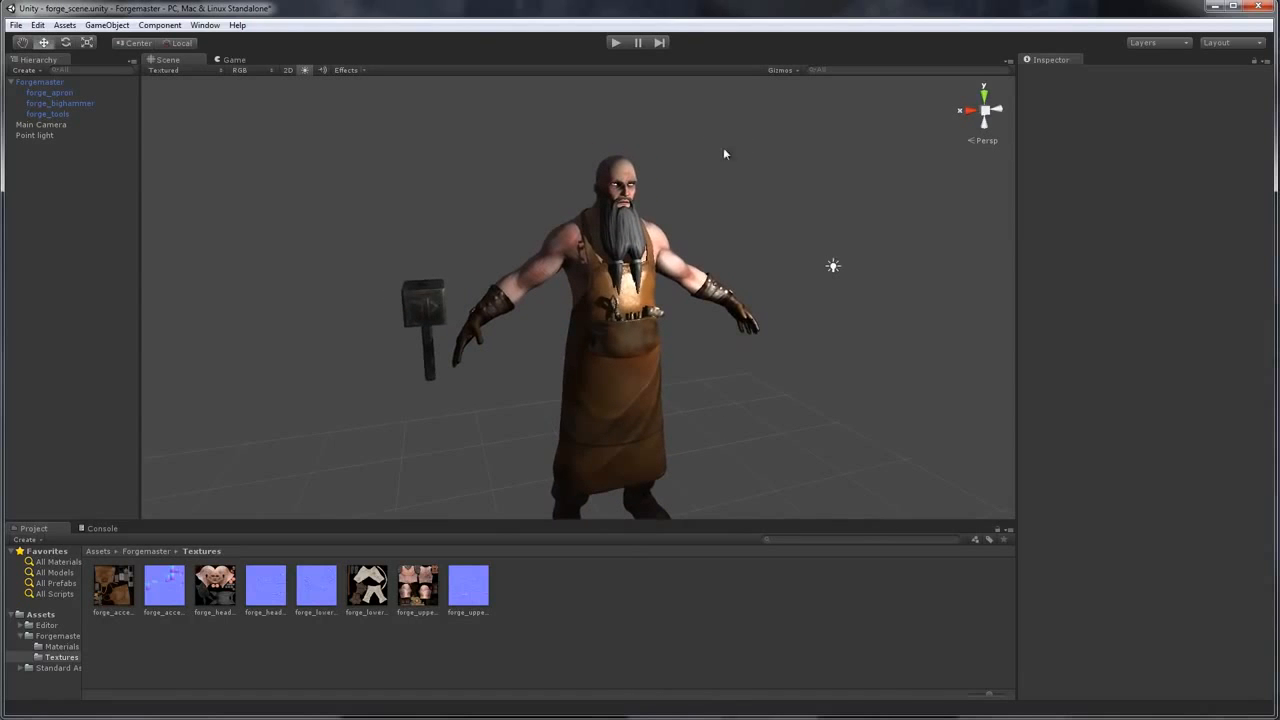
pyautogui.moveTo(746, 212); pyautogui.dragTo(805, 197)
pyautogui.press('w')
pyautogui.press('s')
pyautogui.click(845, 292)
pyautogui.press('f')
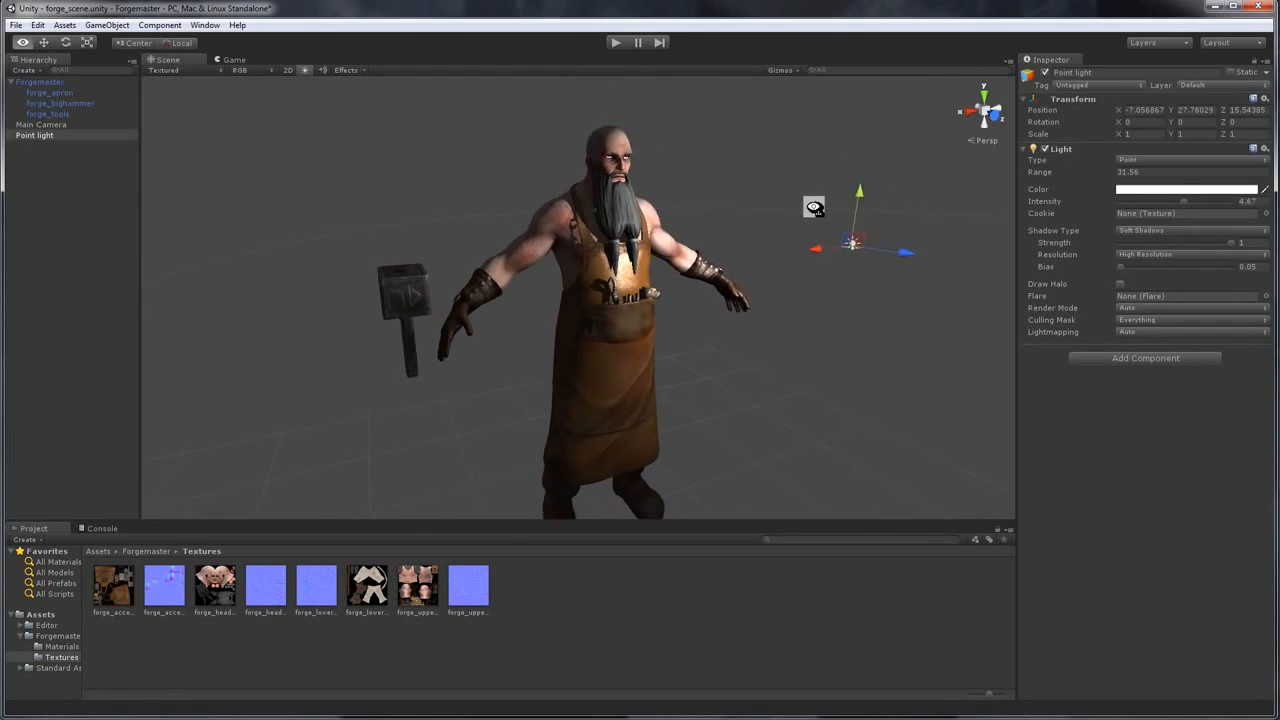
pyautogui.moveTo(697, 272)
pyautogui.mouseDown()
pyautogui.moveTo(409, 326)
pyautogui.moveTo(624, 285)
pyautogui.moveTo(760, 240)
pyautogui.moveTo(700, 270)
pyautogui.mouseUp()
# Move the point light in front of the character's apron, to about X 5.2, Y 28.3, Z 15.5
pyautogui.click(760, 155)
pyautogui.press('w')
pyautogui.moveTo(793, 212); pyautogui.dragTo(797, 260)
pyautogui.press('s')
pyautogui.click(793, 307)
pyautogui.moveTo(793, 307); pyautogui.dragTo(660, 284)
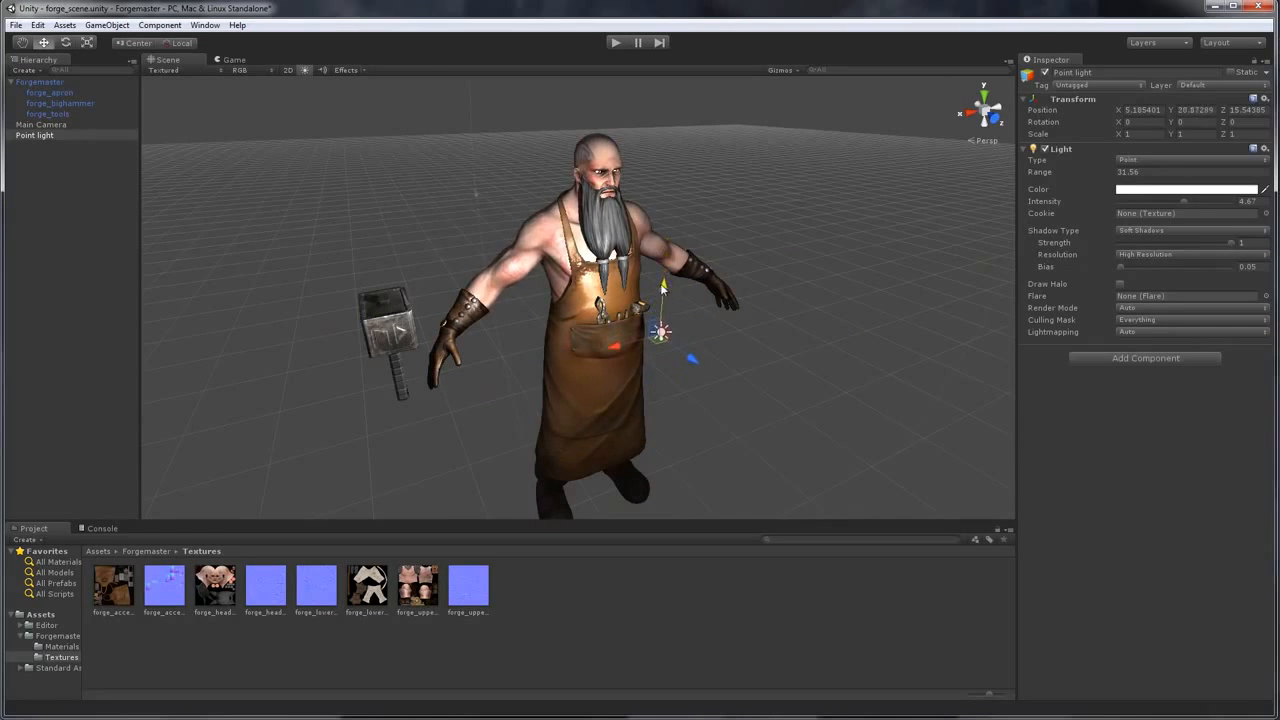
# Change the point light's color to orange, about R 255, G 123, B 51
pyautogui.click(1158, 190)
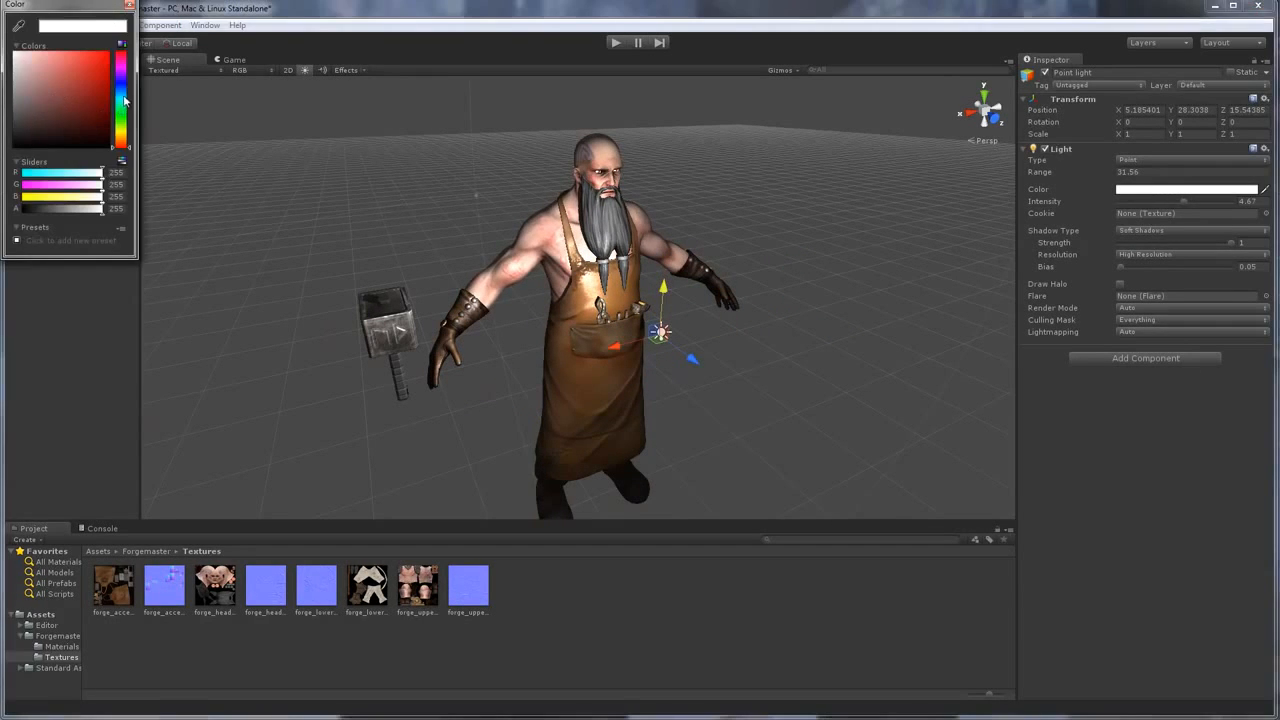
pyautogui.moveTo(125, 100); pyautogui.dragTo(125, 147)
pyautogui.moveTo(95, 95); pyautogui.dragTo(90, 47)
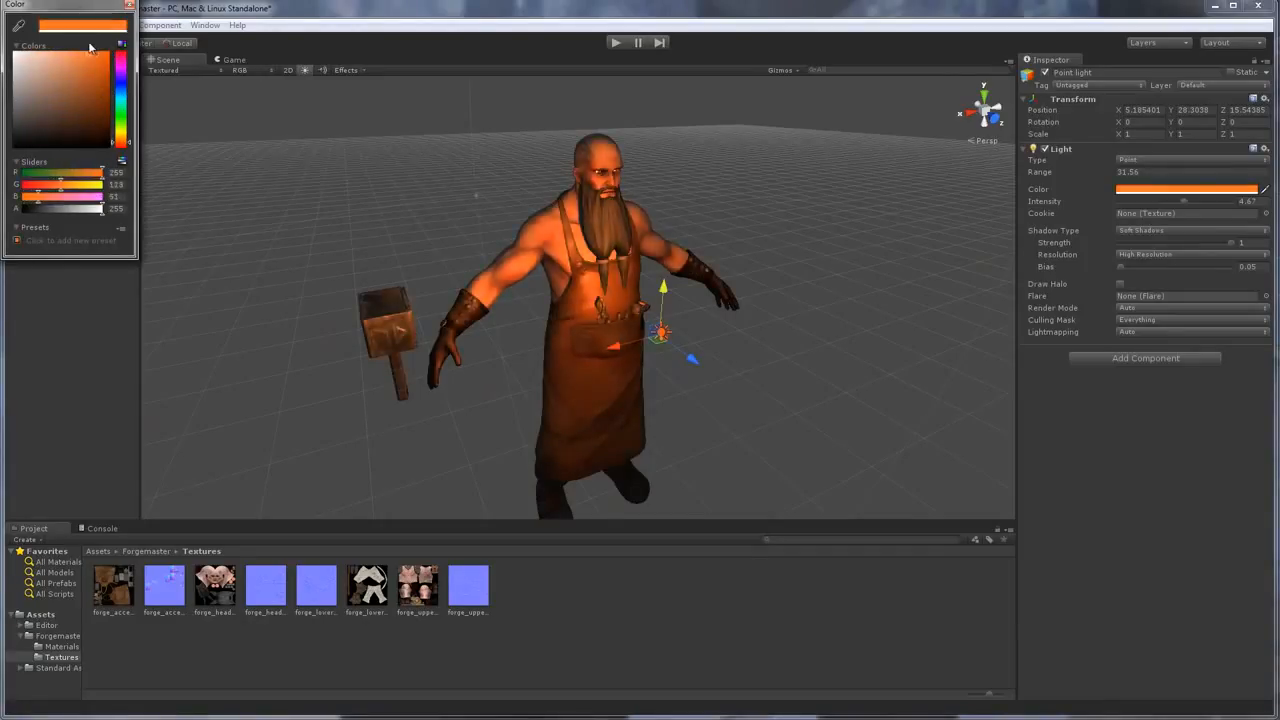
# Move the orange point light toward the character's hammer side, to about X 10.8 and Z 15.8
pyautogui.click(129, 6)
pyautogui.moveTo(694, 362)
pyautogui.mouseDown()
pyautogui.moveTo(745, 401)
pyautogui.moveTo(697, 364)
pyautogui.mouseUp()
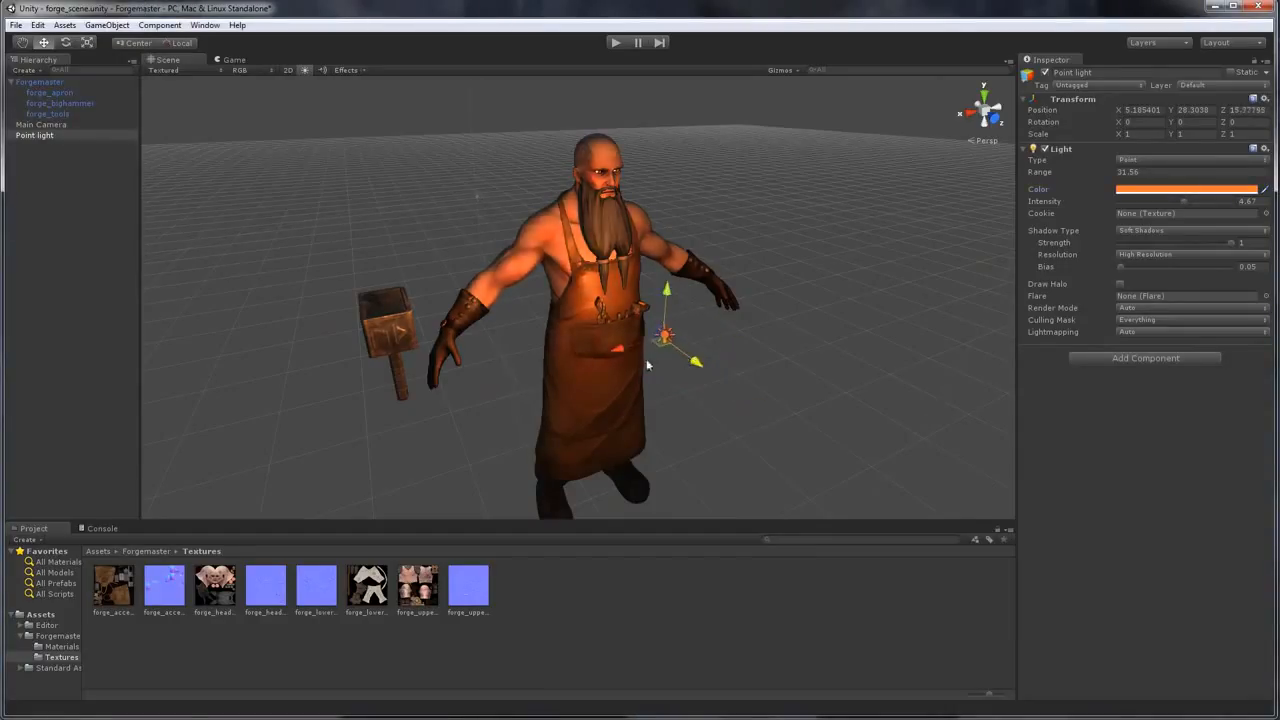
pyautogui.moveTo(623, 347); pyautogui.dragTo(519, 371)
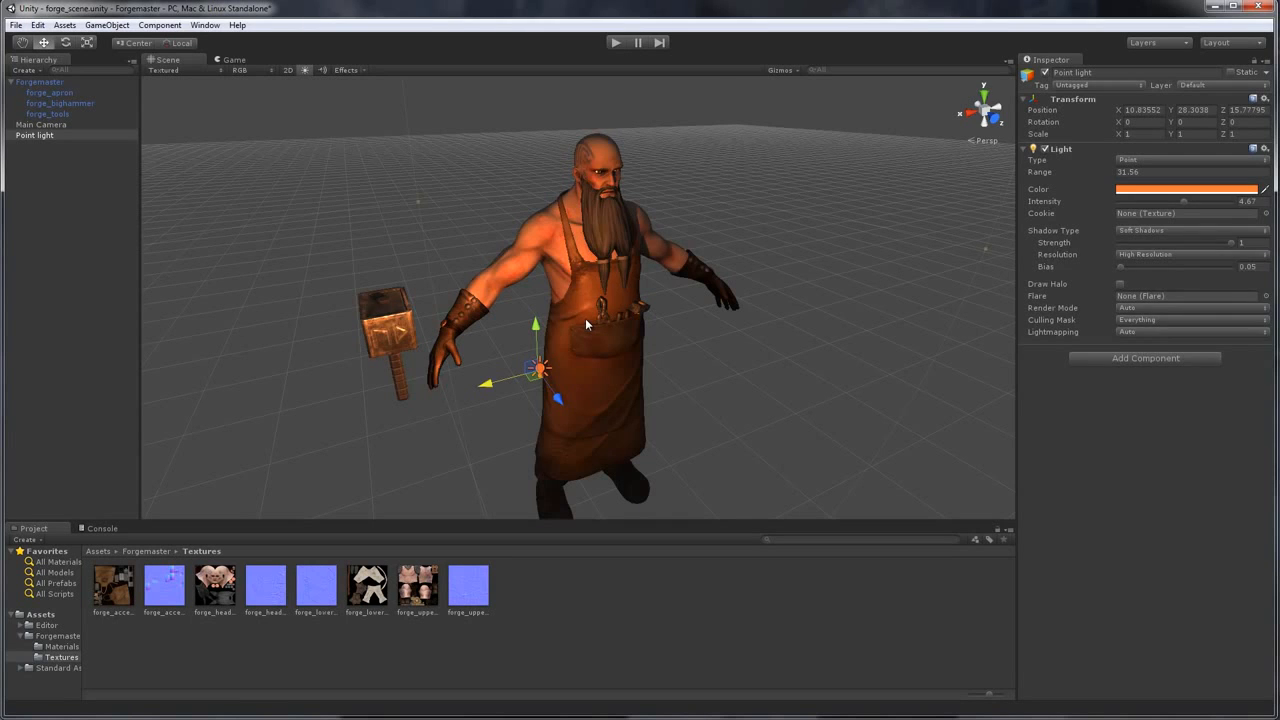
# Duplicate the point light, place the copy behind the character, and set its color to light cyan (131, 255, 245)
pyautogui.hotkey('ctrl', 'd')
pyautogui.moveTo(489, 386); pyautogui.dragTo(660, 218)
pyautogui.click(1153, 190)
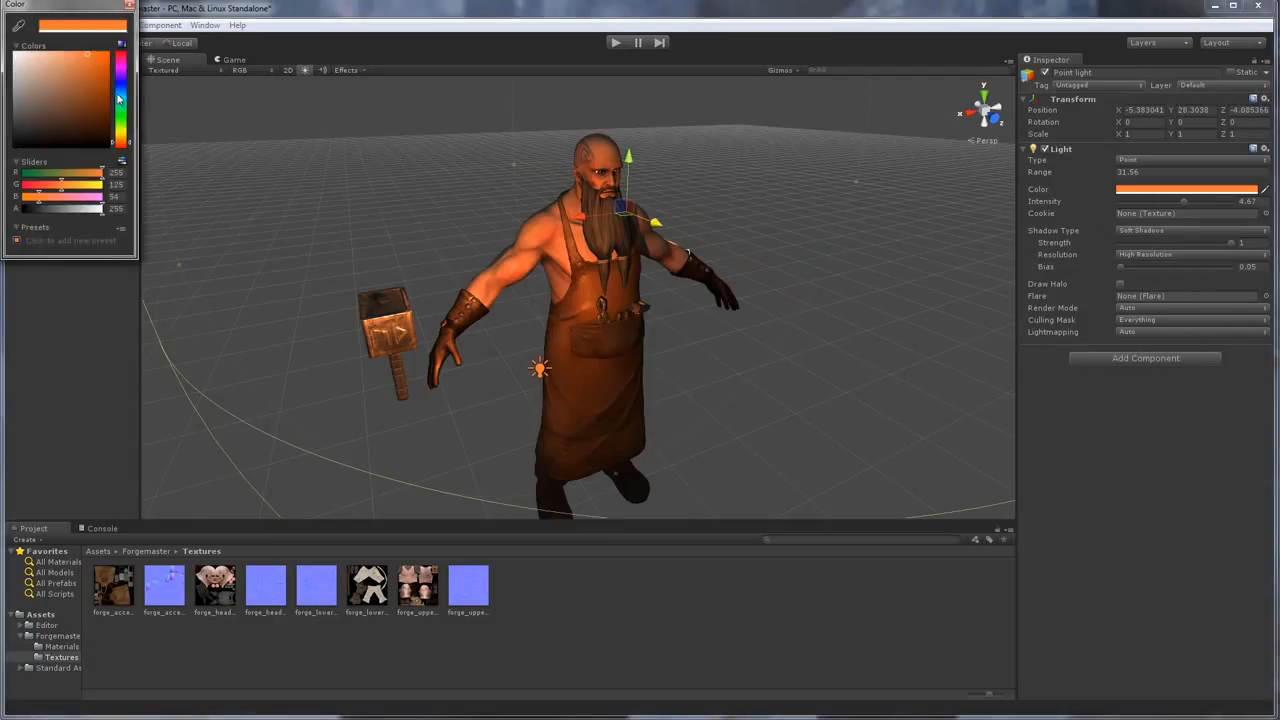
pyautogui.moveTo(119, 98); pyautogui.dragTo(123, 107)
pyautogui.moveTo(71, 75); pyautogui.dragTo(67, 63)
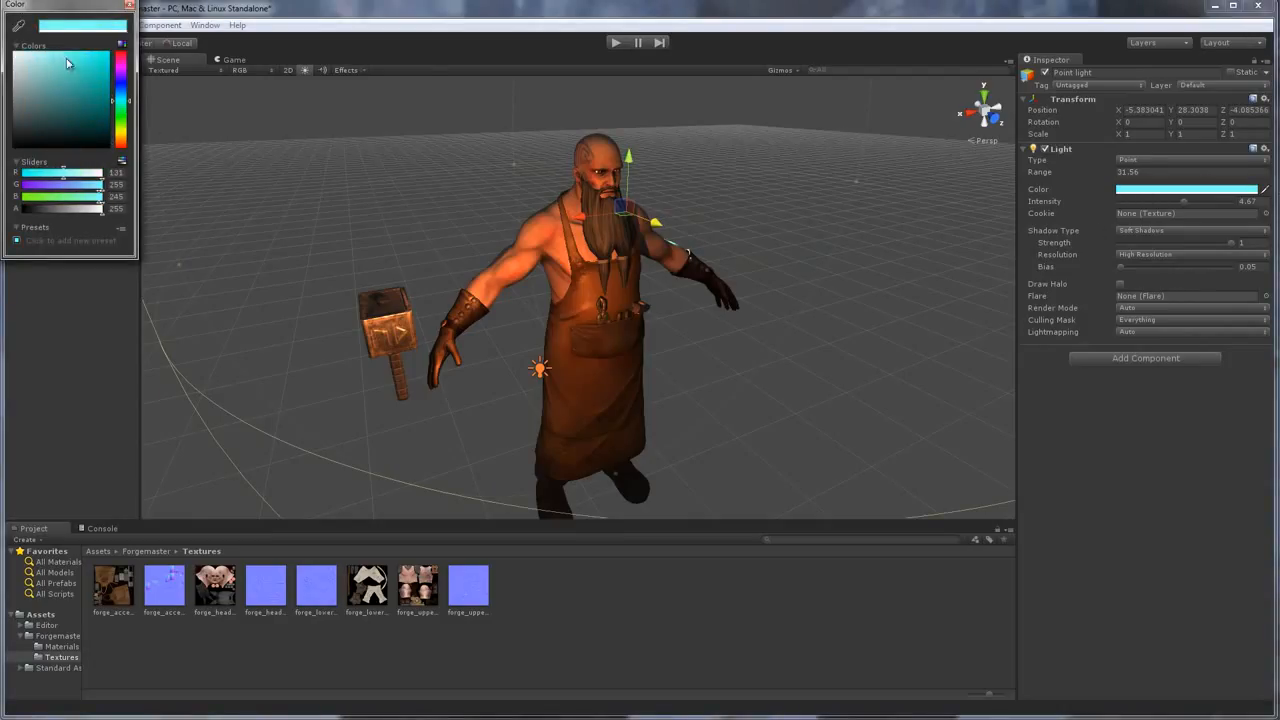
pyautogui.click(127, 8)
# Move the cyan light farther behind the character to about X -20.2, Z -13.3, and increase its range to 67.51
pyautogui.moveTo(837, 249); pyautogui.dragTo(798, 228)
pyautogui.moveTo(655, 232); pyautogui.dragTo(832, 240)
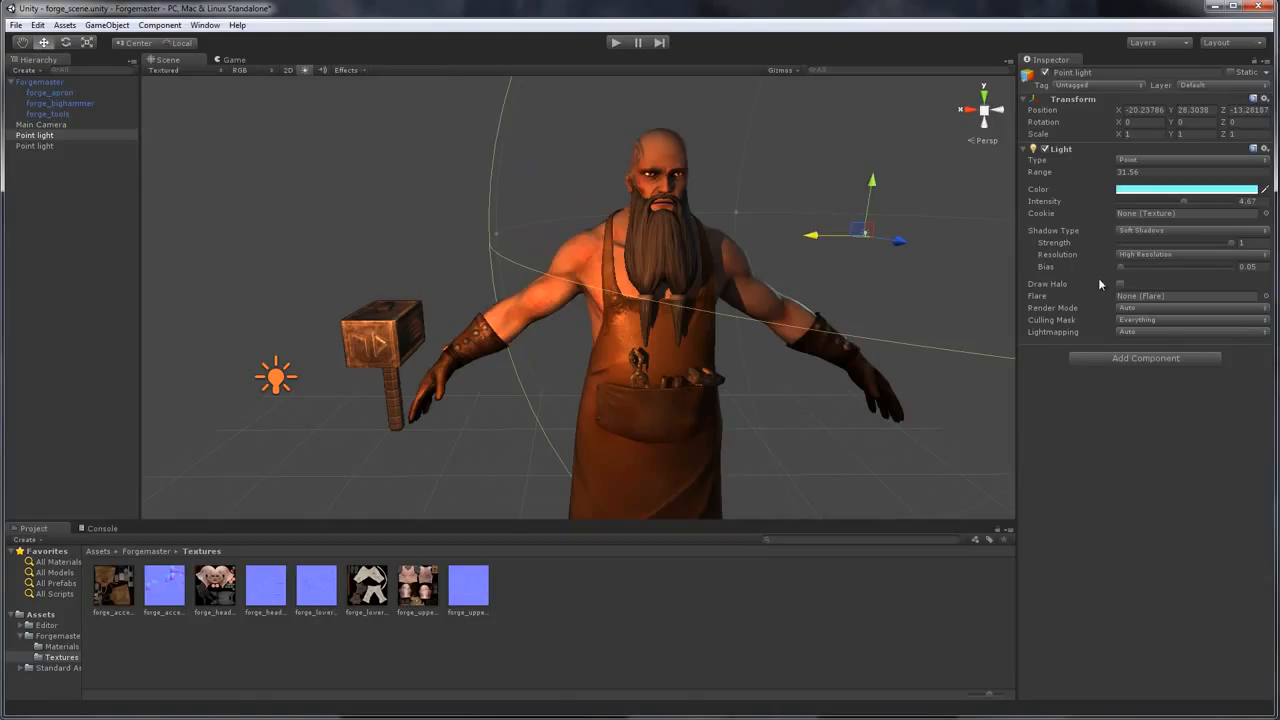
pyautogui.moveTo(1104, 176); pyautogui.dragTo(91, 181)
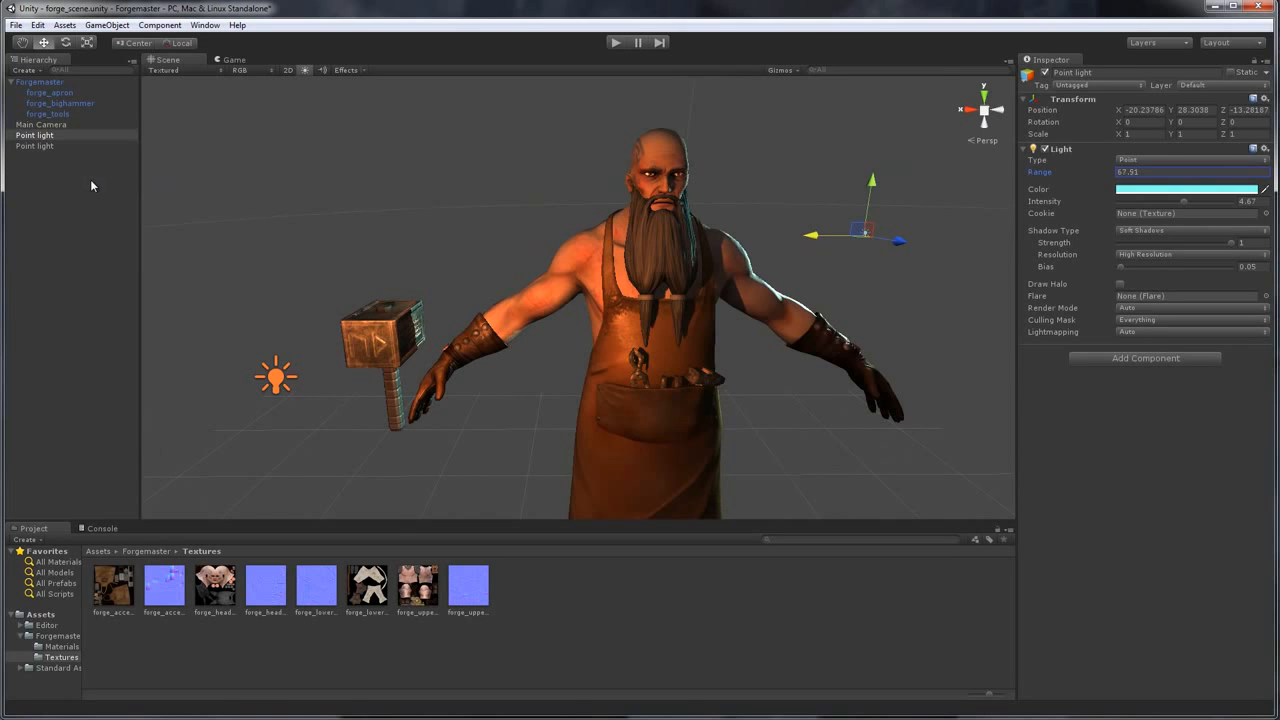
# Duplicate the orange light and position the copy above and in front of the character at about X 2.6, Y 42.1, Z 12.1
pyautogui.click(431, 160)
pyautogui.moveTo(460, 162); pyautogui.dragTo(620, 222)
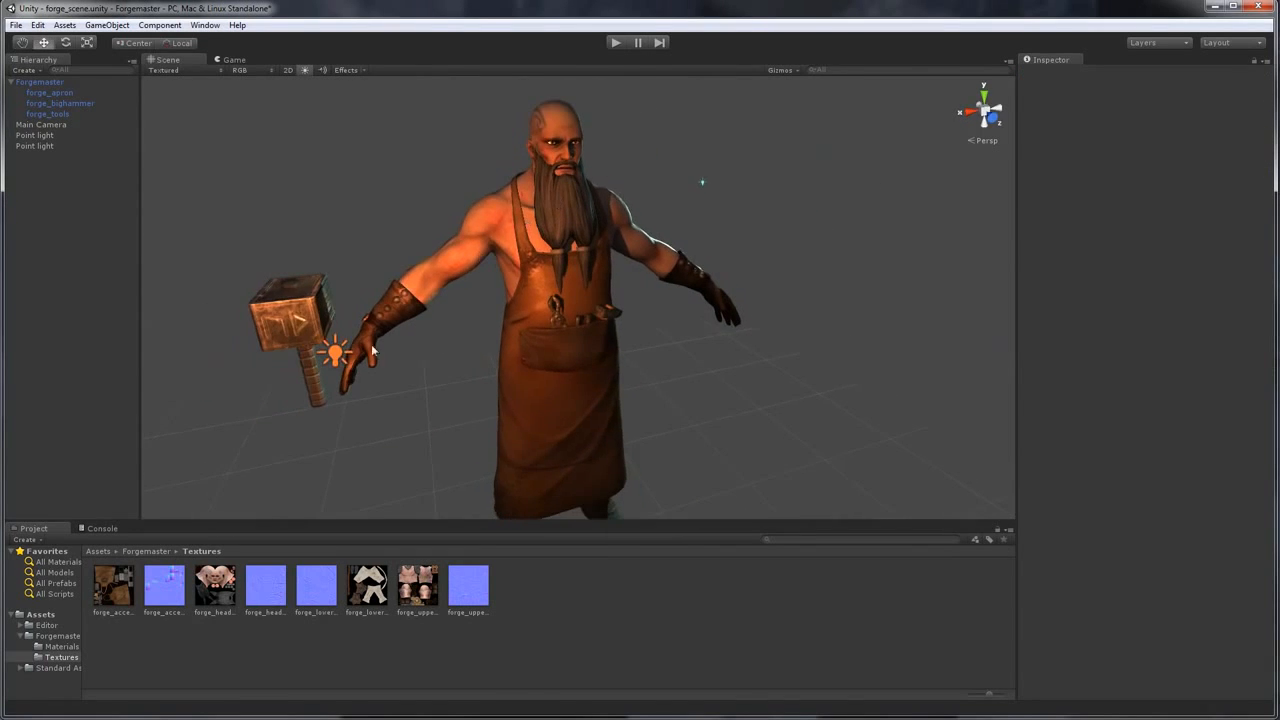
pyautogui.click(341, 353)
pyautogui.hotkey('ctrl', 'd')
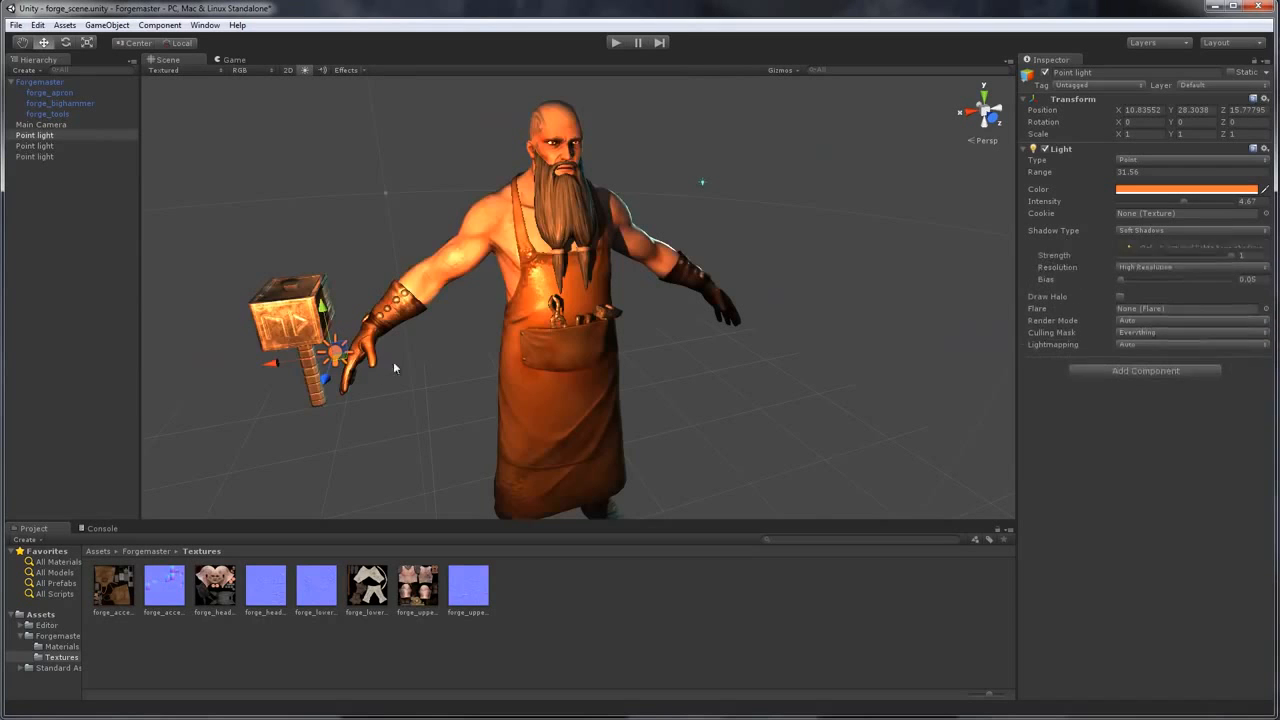
pyautogui.moveTo(278, 361); pyautogui.dragTo(622, 708)
pyautogui.press('f')
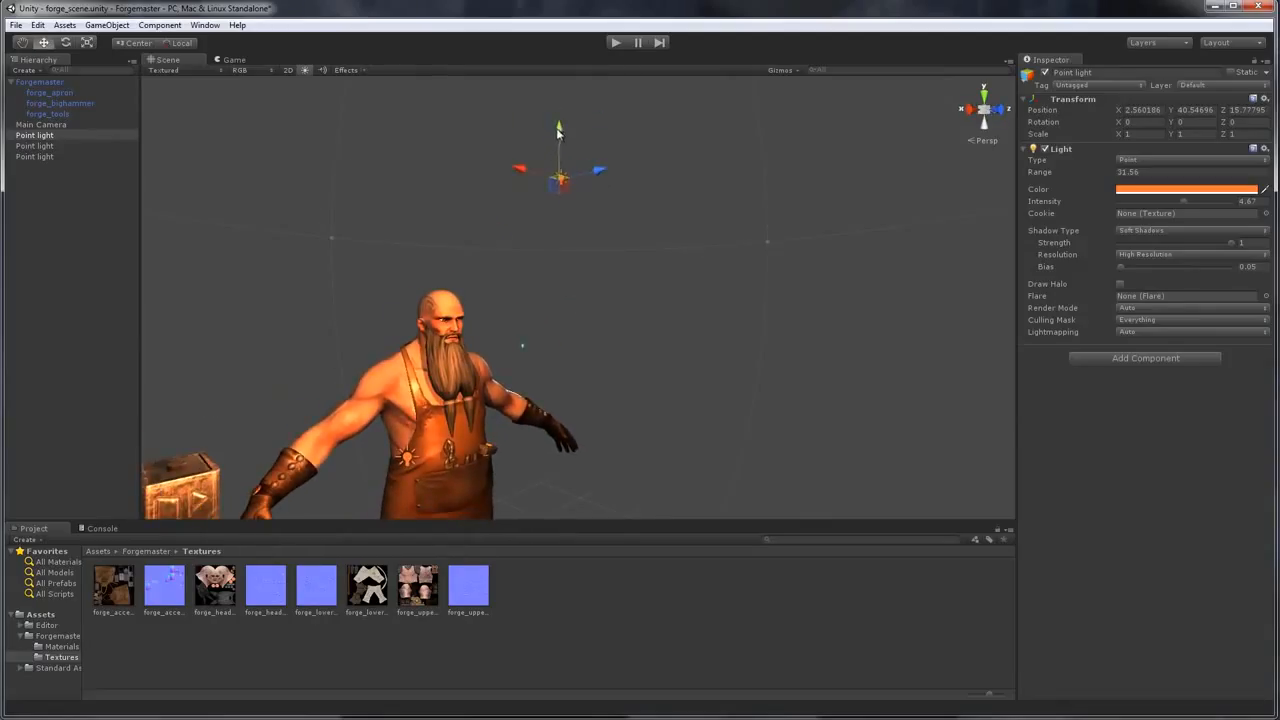
pyautogui.moveTo(559, 130); pyautogui.dragTo(558, 118)
pyautogui.moveTo(598, 170); pyautogui.dragTo(583, 226)
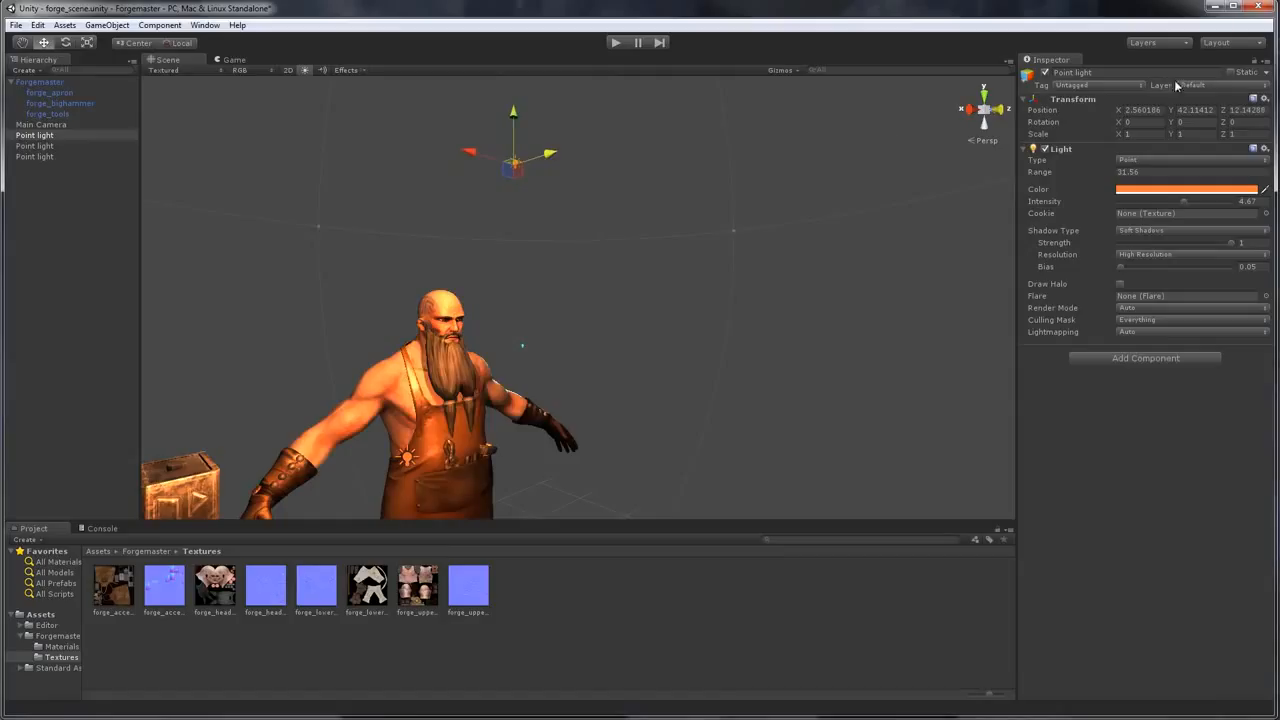
# Set the overhead light's color to pale peach (255, 222, 204) and its intensity to 3.35
pyautogui.click(1139, 190)
pyautogui.moveTo(63, 56); pyautogui.dragTo(36, 52)
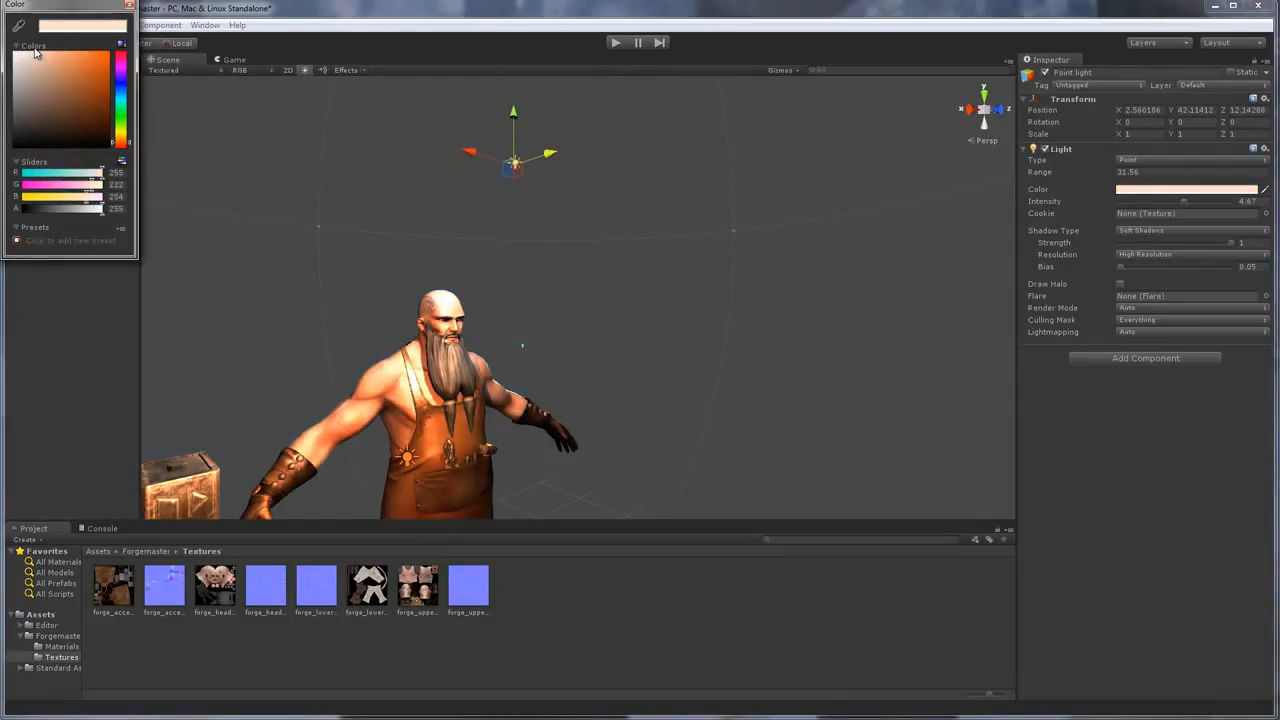
pyautogui.click(129, 6)
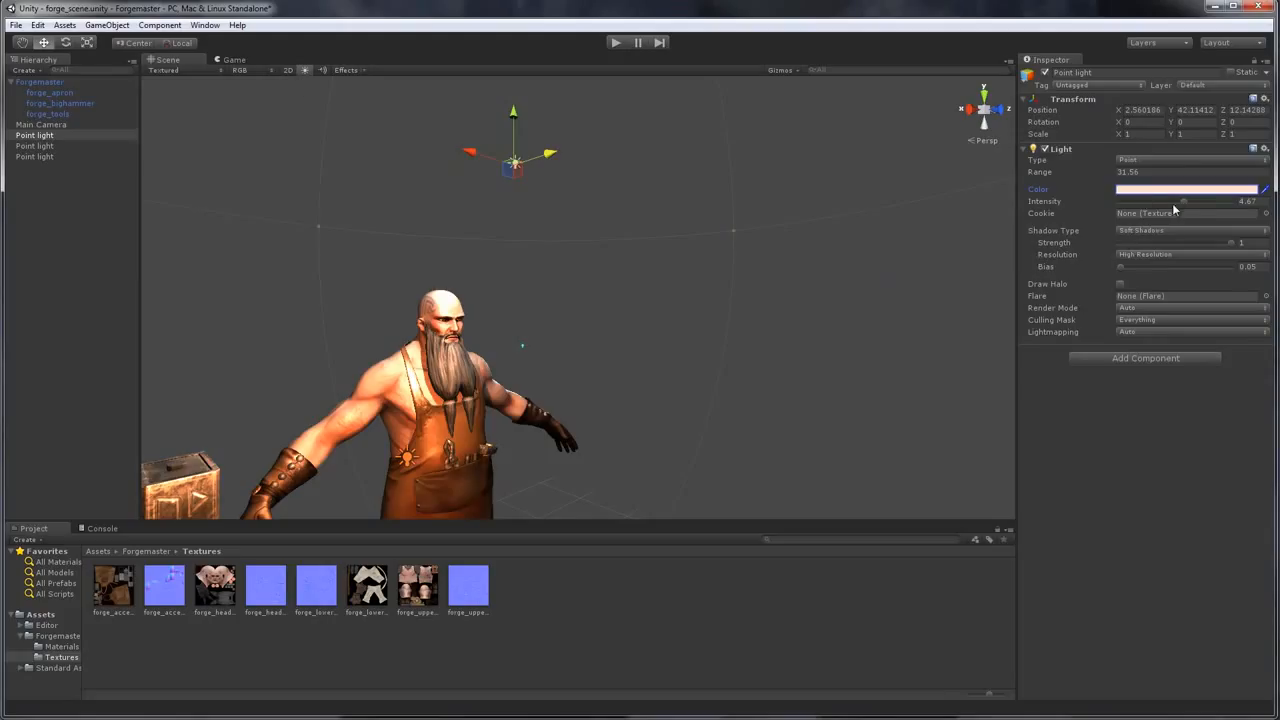
pyautogui.moveTo(1182, 201); pyautogui.dragTo(1163, 202)
# Examine the lighting on the character's face, back and side from several angles
pyautogui.click(909, 331)
pyautogui.moveTo(909, 331); pyautogui.dragTo(612, 301)
pyautogui.scroll(-5, 612, 301)
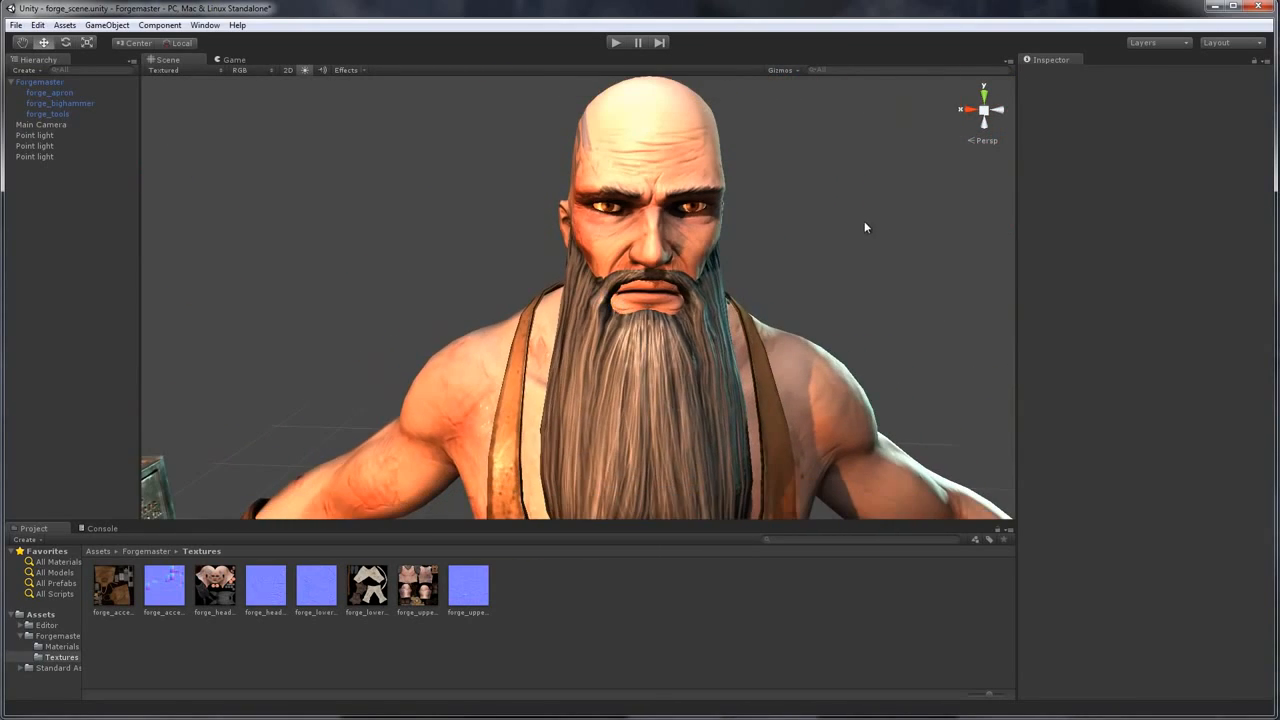
pyautogui.moveTo(863, 223); pyautogui.dragTo(668, 379)
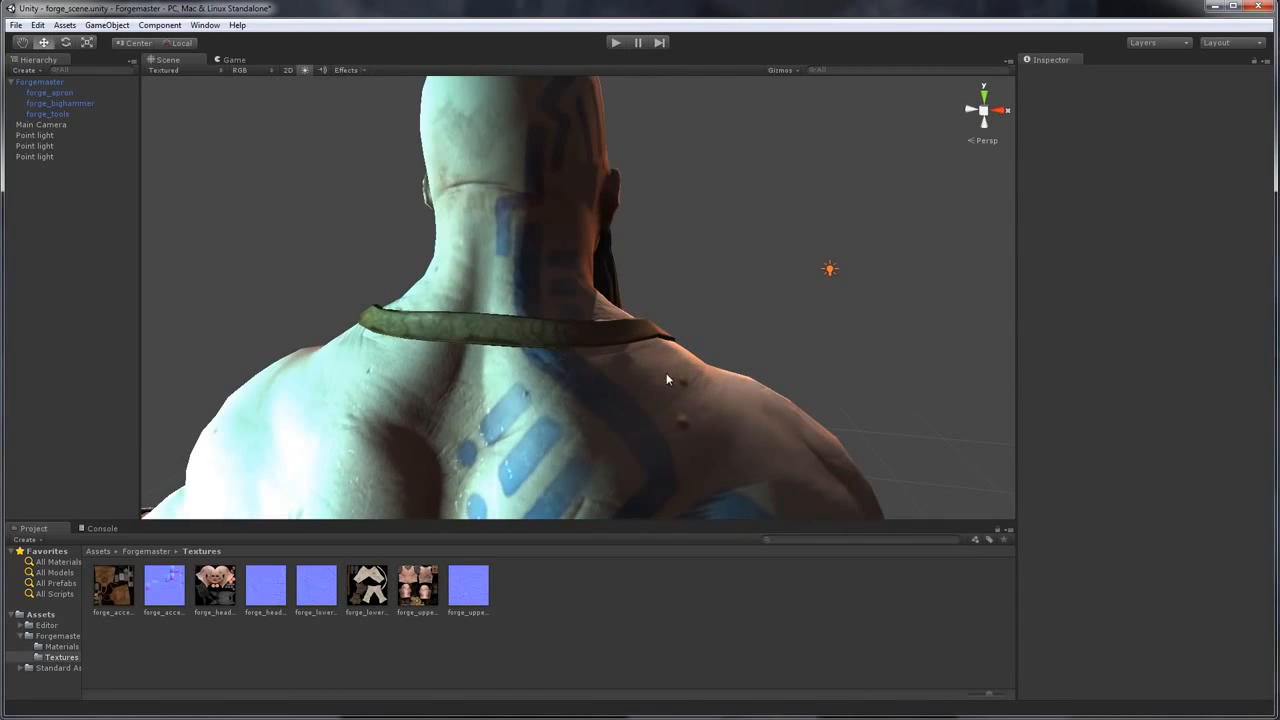
pyautogui.moveTo(818, 266); pyautogui.dragTo(980, 219)
pyautogui.press('s')
pyautogui.press('a')
pyautogui.press('w')
pyautogui.press('a')
pyautogui.press('s')
pyautogui.press('a')
pyautogui.moveTo(371, 156); pyautogui.dragTo(934, 163)
pyautogui.press('s')
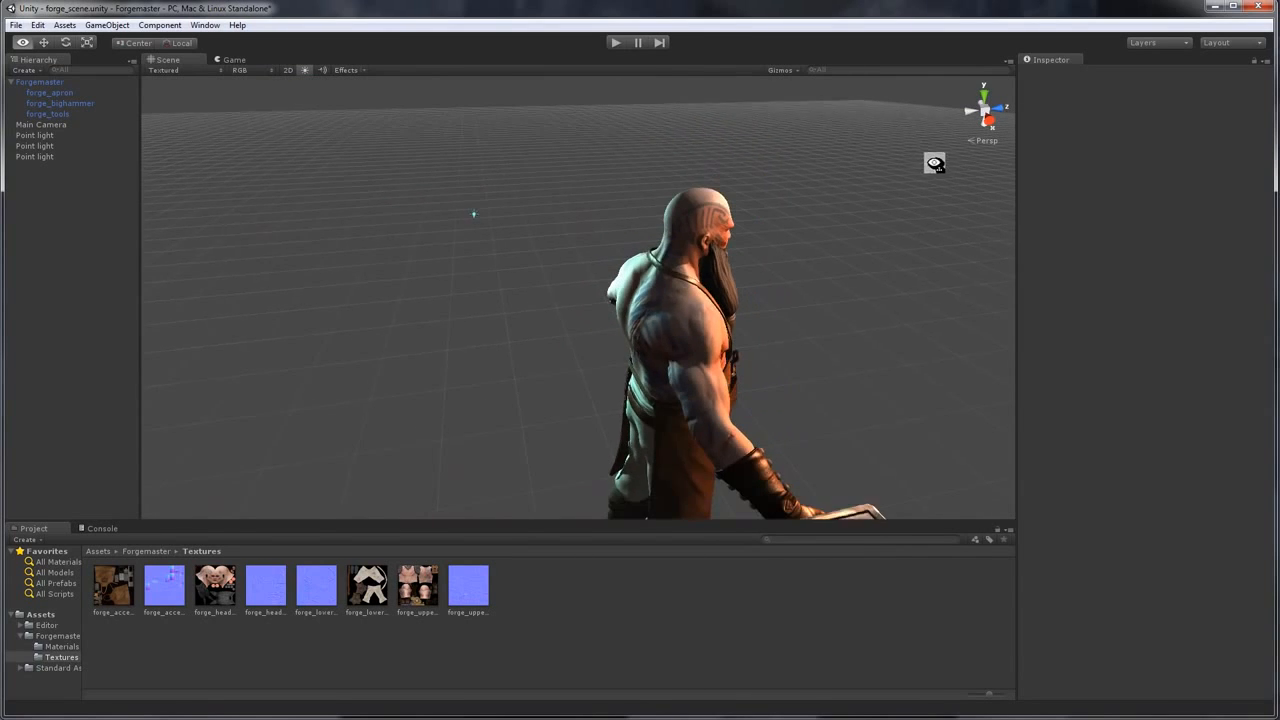
# Move the cyan back light over to the hammer side and the orange light to the opposite side, at about X -8.2
pyautogui.click(476, 216)
pyautogui.press('a')
pyautogui.moveTo(390, 246); pyautogui.dragTo(615, 430)
pyautogui.moveTo(770, 240); pyautogui.dragTo(255, 175)
pyautogui.click(328, 378)
pyautogui.moveTo(292, 378); pyautogui.dragTo(899, 370)
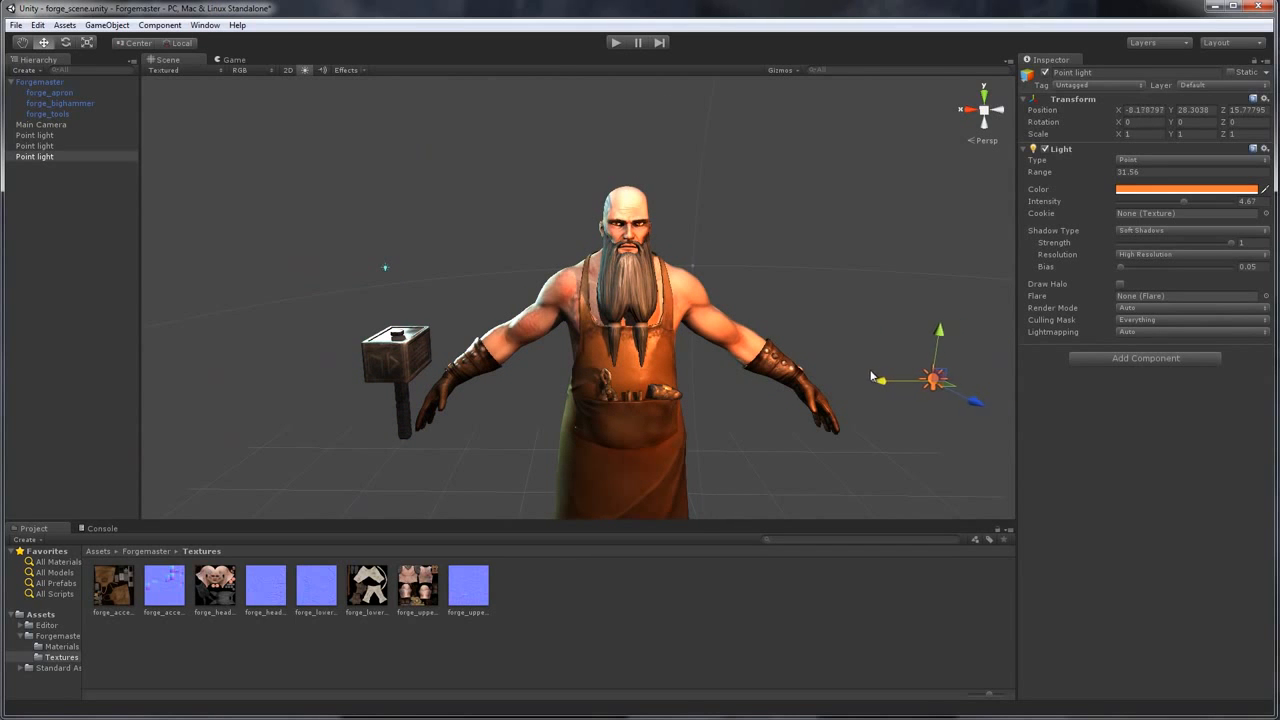
# Shift the pale overhead light sideways to about X -4.1 and adjust its height above the character
pyautogui.click(796, 240)
pyautogui.moveTo(796, 240); pyautogui.dragTo(720, 170)
pyautogui.click(649, 162)
pyautogui.moveTo(494, 172); pyautogui.dragTo(578, 277)
pyautogui.moveTo(828, 204); pyautogui.dragTo(801, 235)
pyautogui.press('w')
pyautogui.press('s')
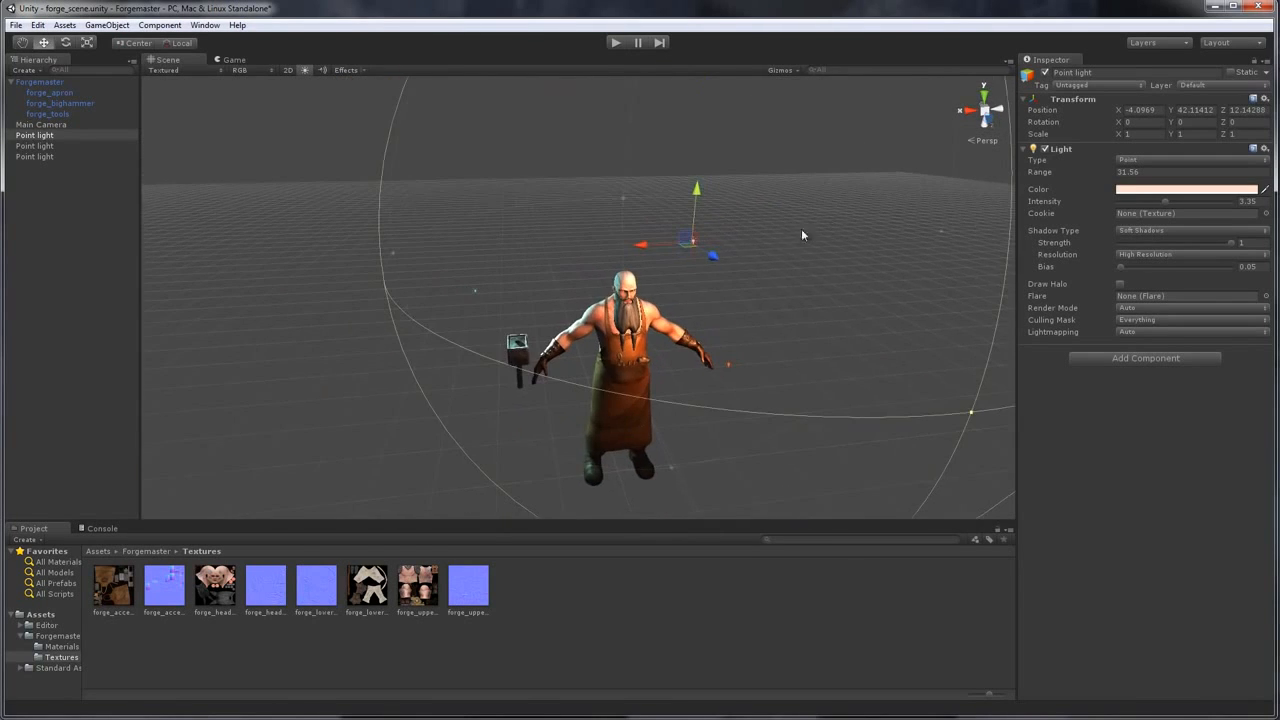
pyautogui.moveTo(699, 200); pyautogui.dragTo(727, 294)
# Move the Main Camera in front of the character to about Z 82.4 and rotate it about 178.3° around Y to face him
pyautogui.click(803, 257)
pyautogui.press('w')
pyautogui.moveTo(803, 257); pyautogui.dragTo(857, 128)
pyautogui.moveTo(839, 107); pyautogui.dragTo(344, 322)
pyautogui.scroll(-5, 809, 240)
pyautogui.scroll(-3, 815, 240)
pyautogui.scroll(-3, 424, 309)
pyautogui.press('w')
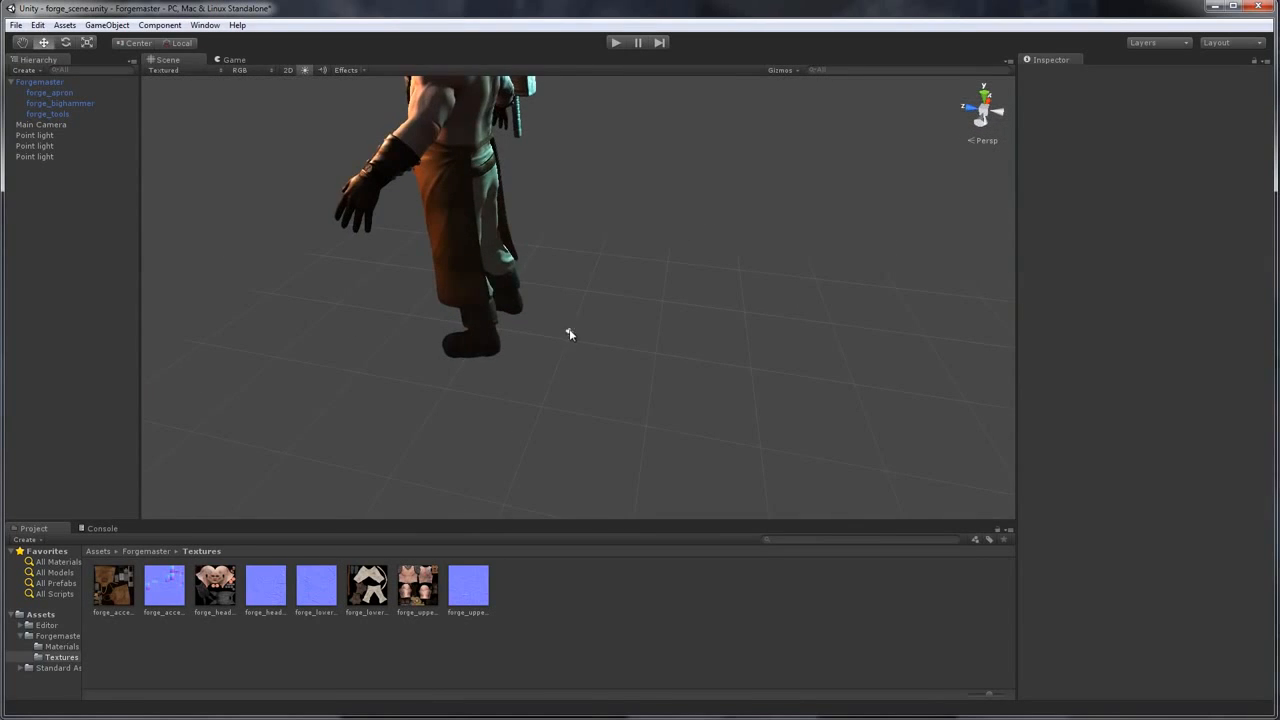
pyautogui.click(569, 333)
pyautogui.moveTo(655, 316); pyautogui.dragTo(688, 278)
pyautogui.moveTo(560, 330); pyautogui.dragTo(338, 318)
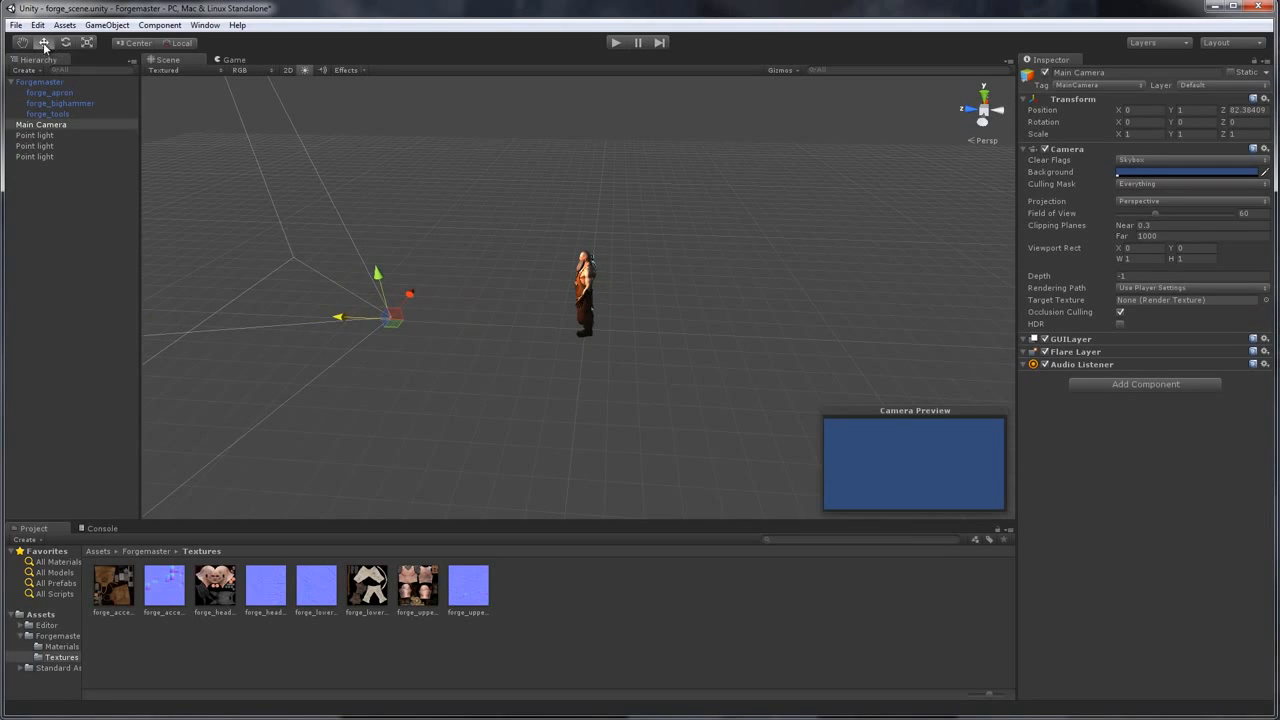
pyautogui.click(65, 42)
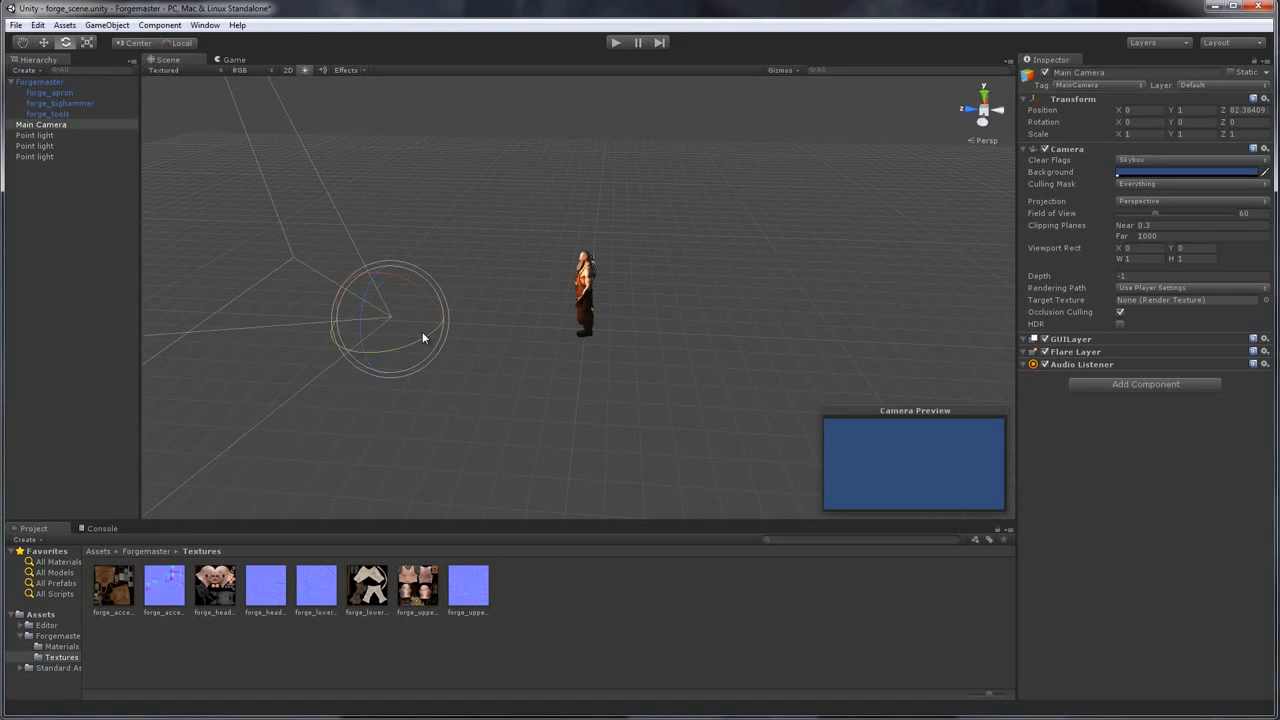
pyautogui.moveTo(424, 333); pyautogui.dragTo(958, 462)
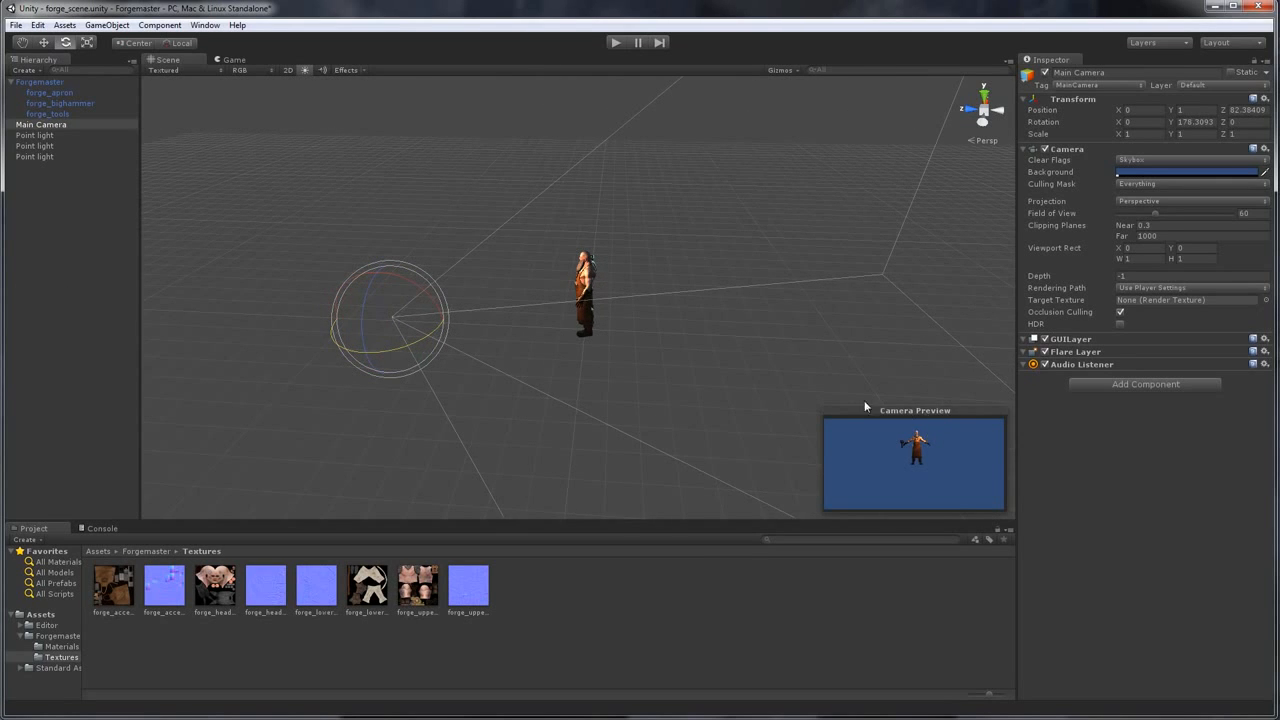
# Move the Main Camera closer and higher to frame the whole character, at about X -0.8, Y 17.3, Z 35.1
pyautogui.click(43, 42)
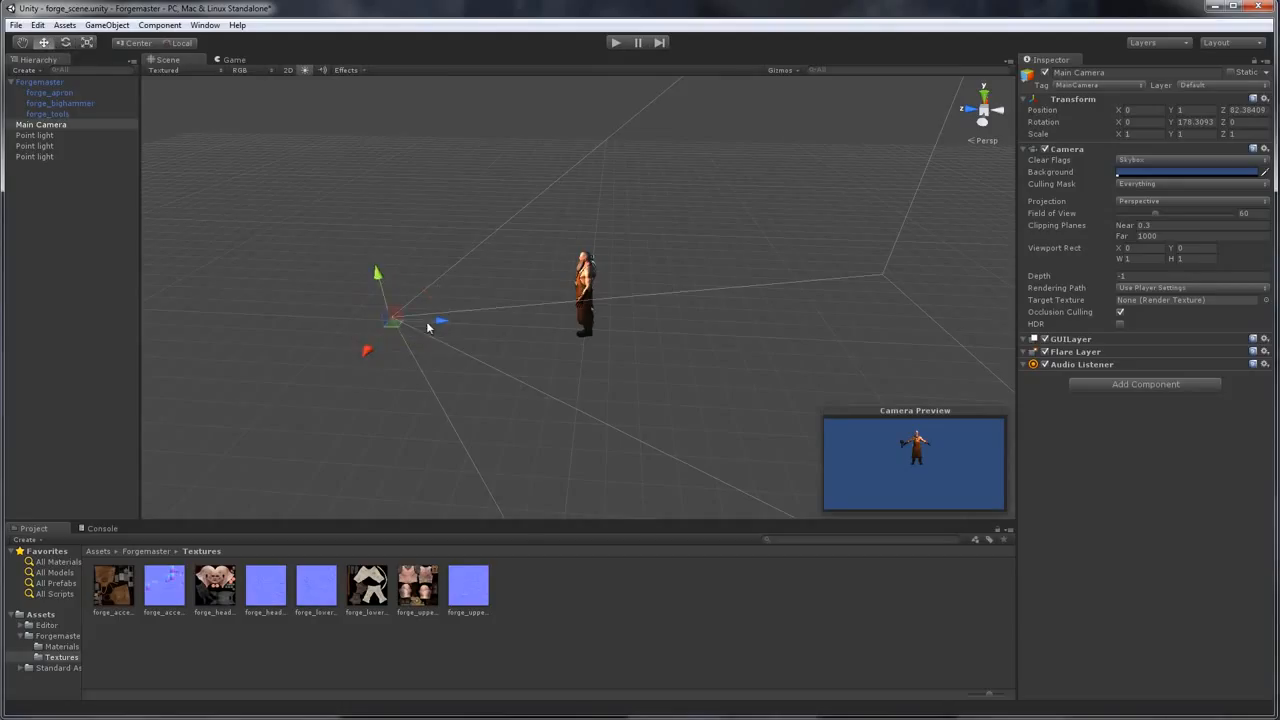
pyautogui.moveTo(430, 329); pyautogui.dragTo(530, 323)
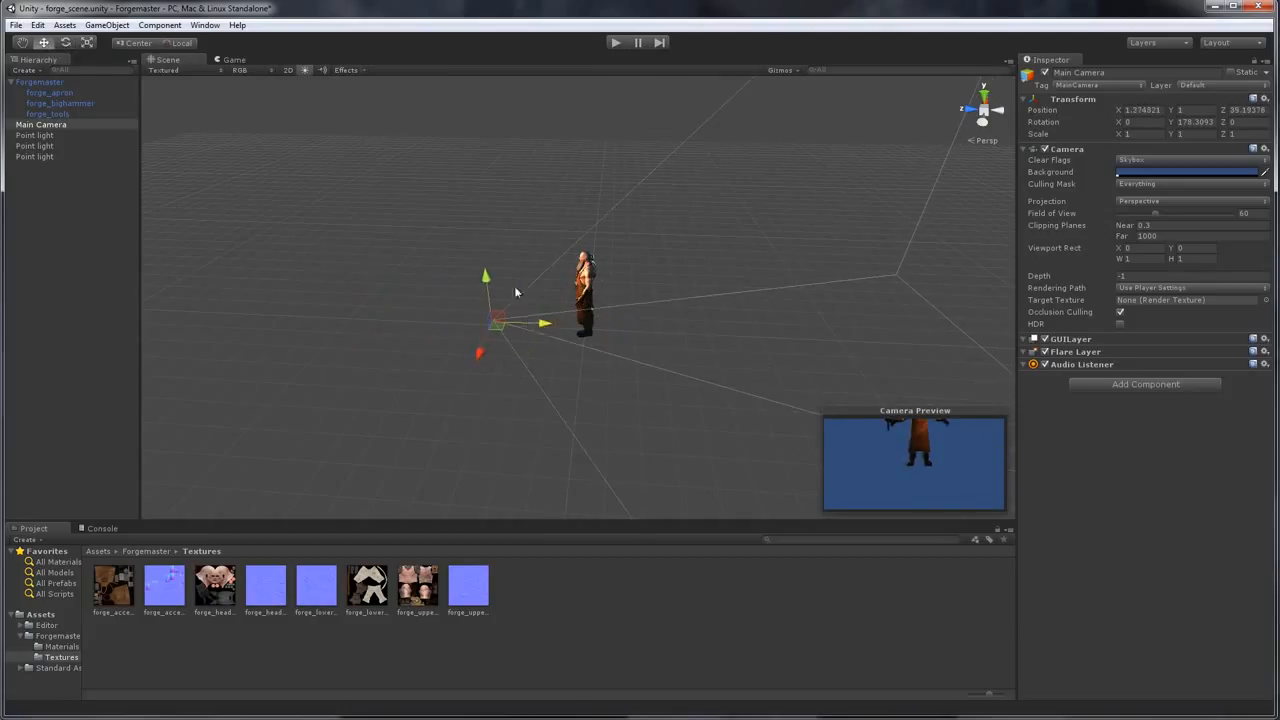
pyautogui.moveTo(482, 285); pyautogui.dragTo(472, 250)
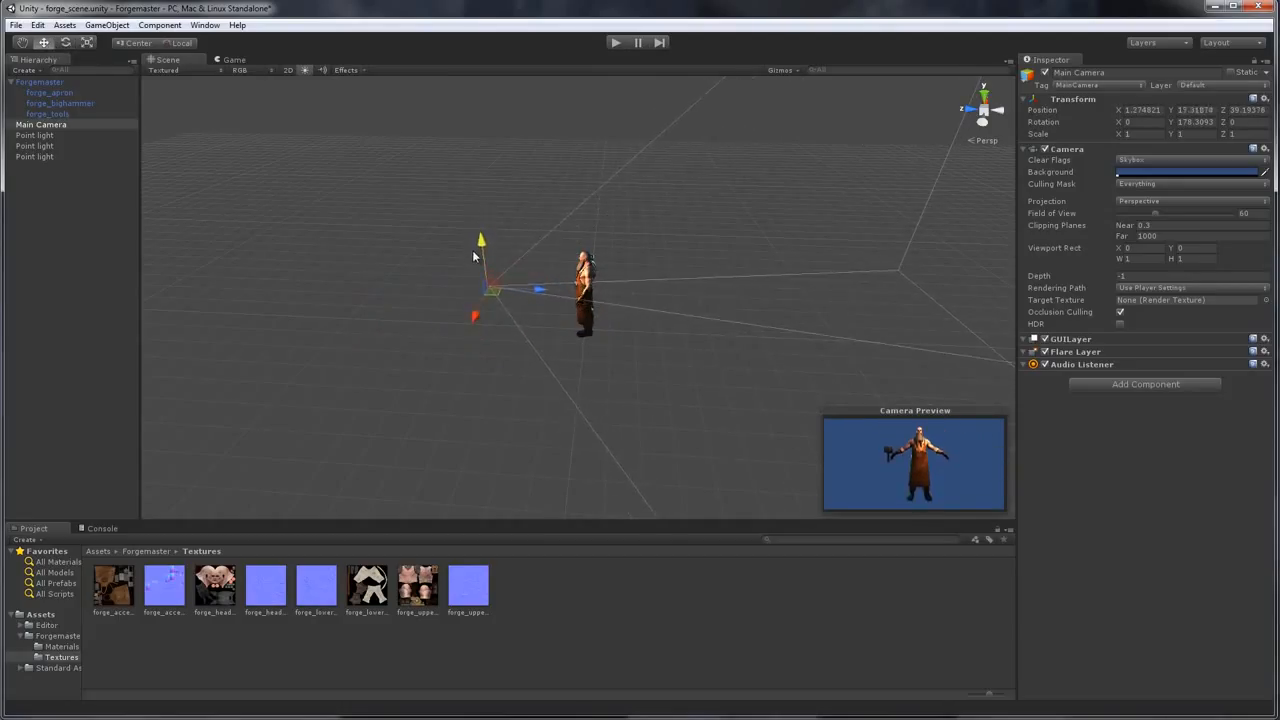
pyautogui.moveTo(539, 297); pyautogui.dragTo(485, 319)
pyautogui.moveTo(490, 247); pyautogui.dragTo(490, 248)
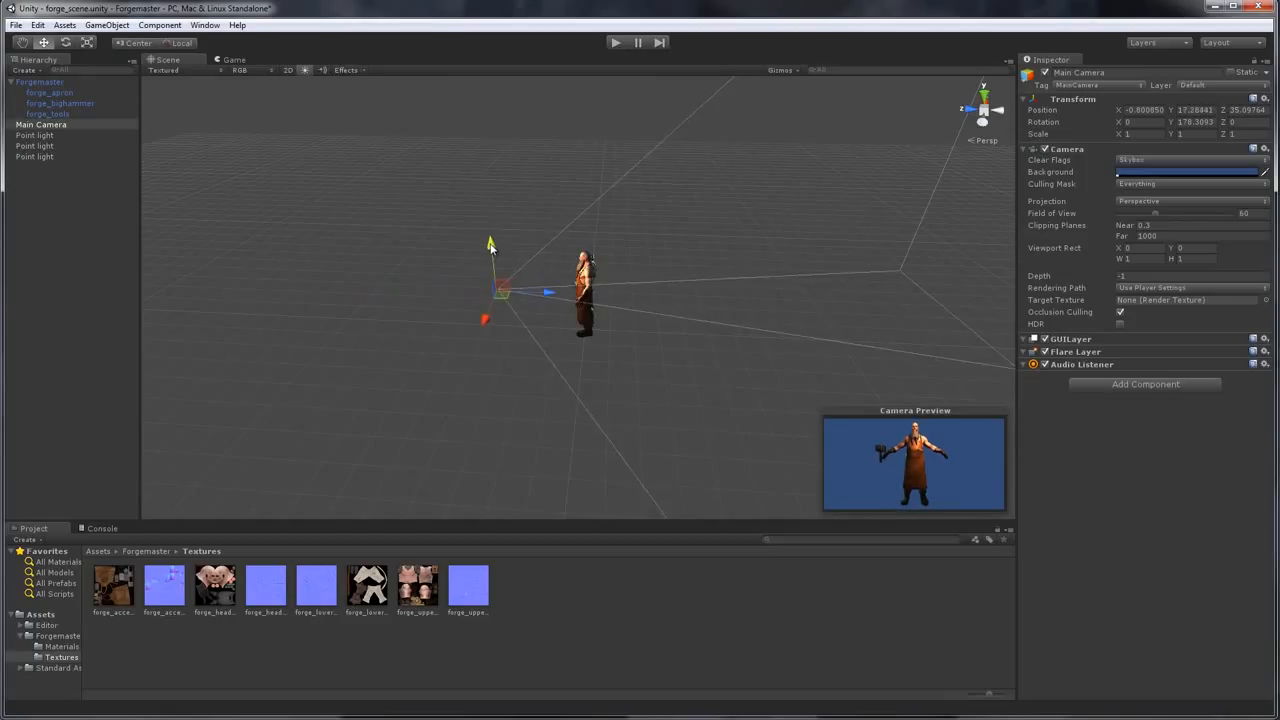
# Dock the Game view beside the Scene view and pull the Main Camera back to about X 0.8, Z 41.6
pyautogui.click(230, 60)
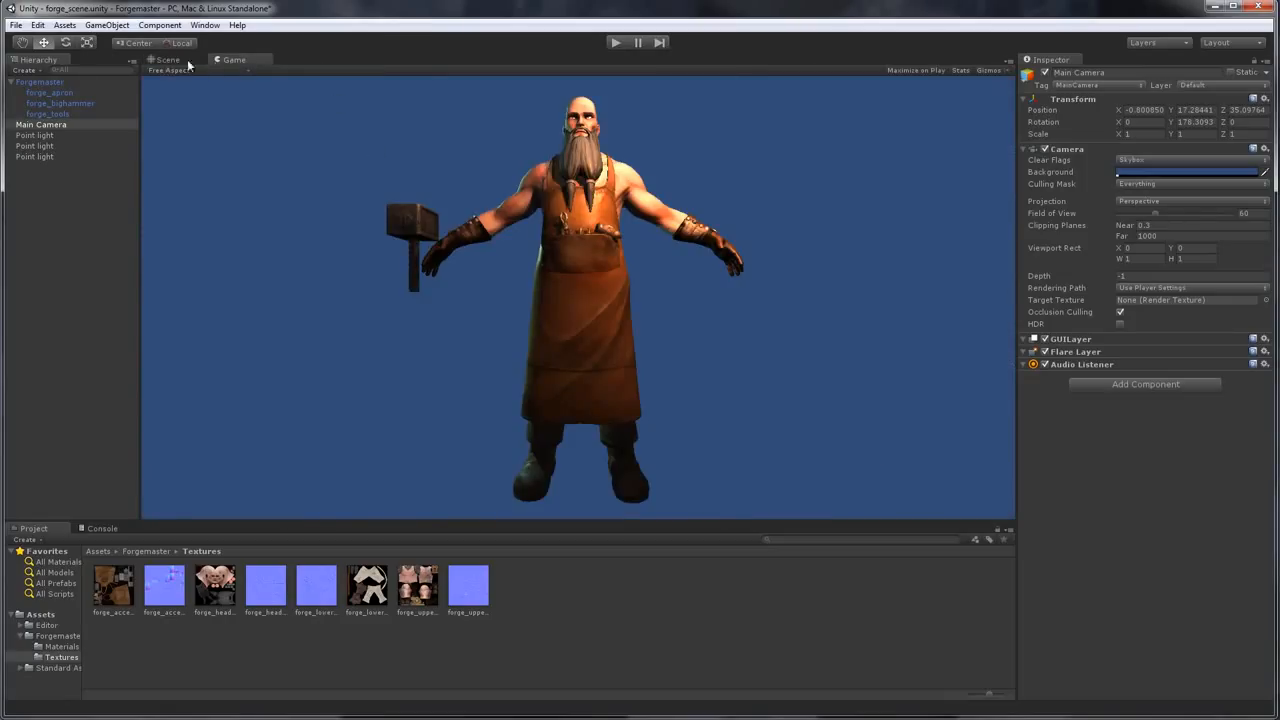
pyautogui.moveTo(241, 62); pyautogui.dragTo(298, 131)
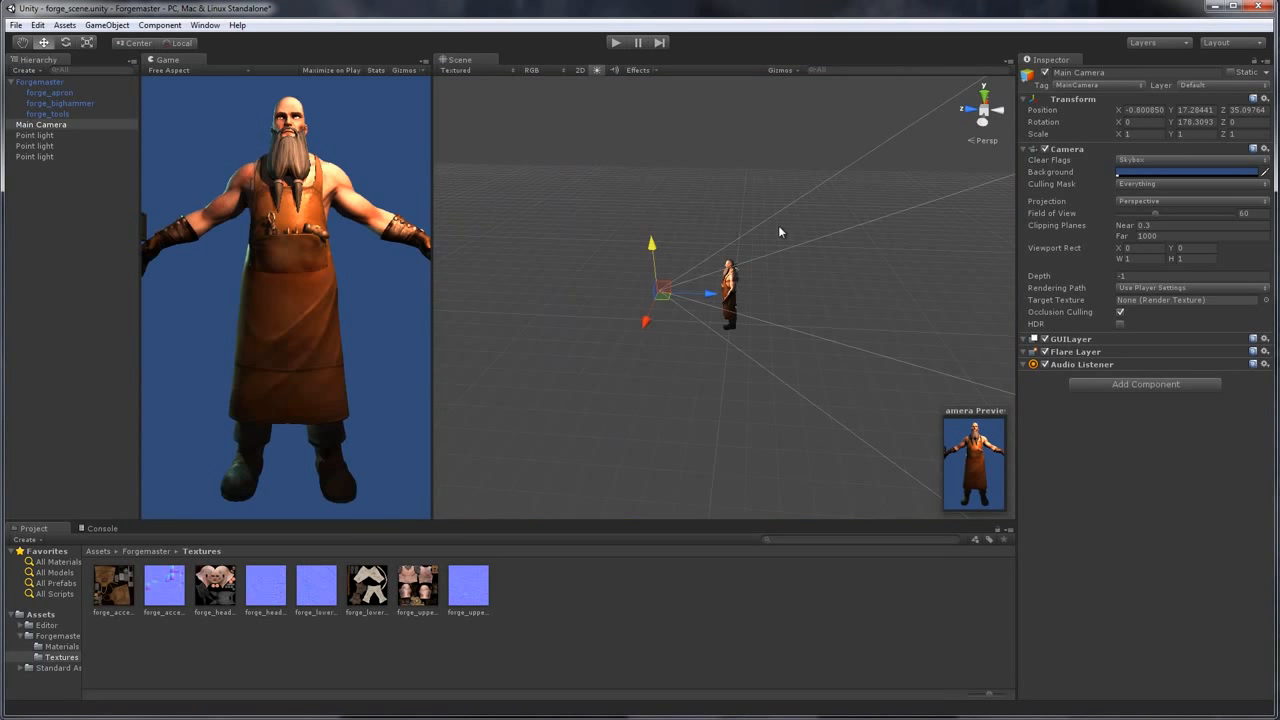
pyautogui.moveTo(778, 225); pyautogui.dragTo(721, 321)
pyautogui.moveTo(735, 278); pyautogui.dragTo(722, 289)
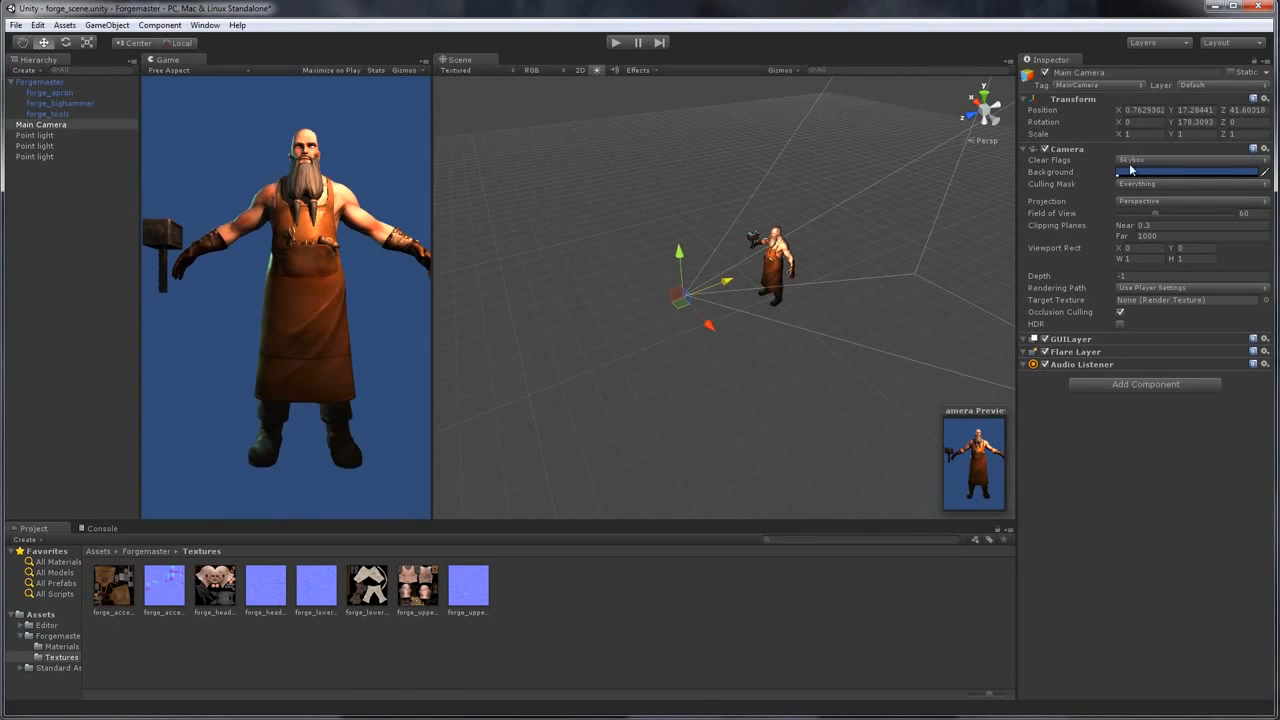
# Set the Main Camera's background color to dark gray (24, 24, 24)
pyautogui.click(1124, 173)
pyautogui.moveTo(109, 117); pyautogui.dragTo(106, 145)
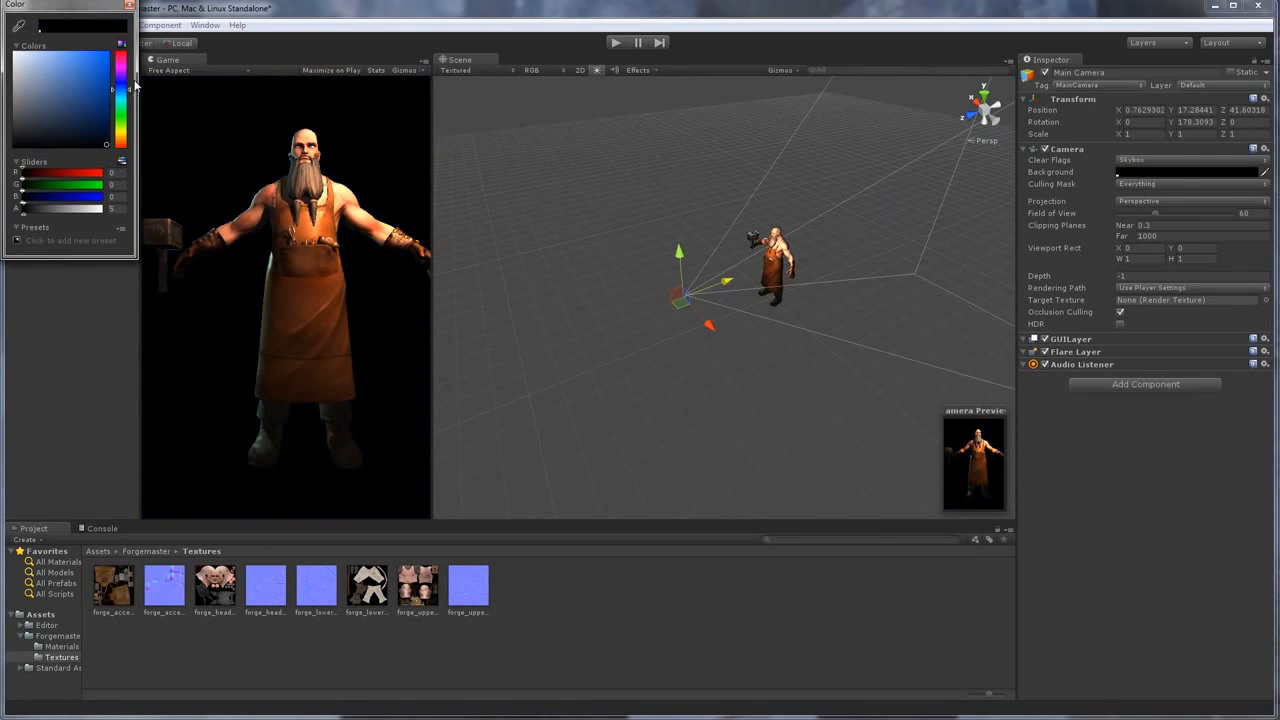
pyautogui.click(86, 138)
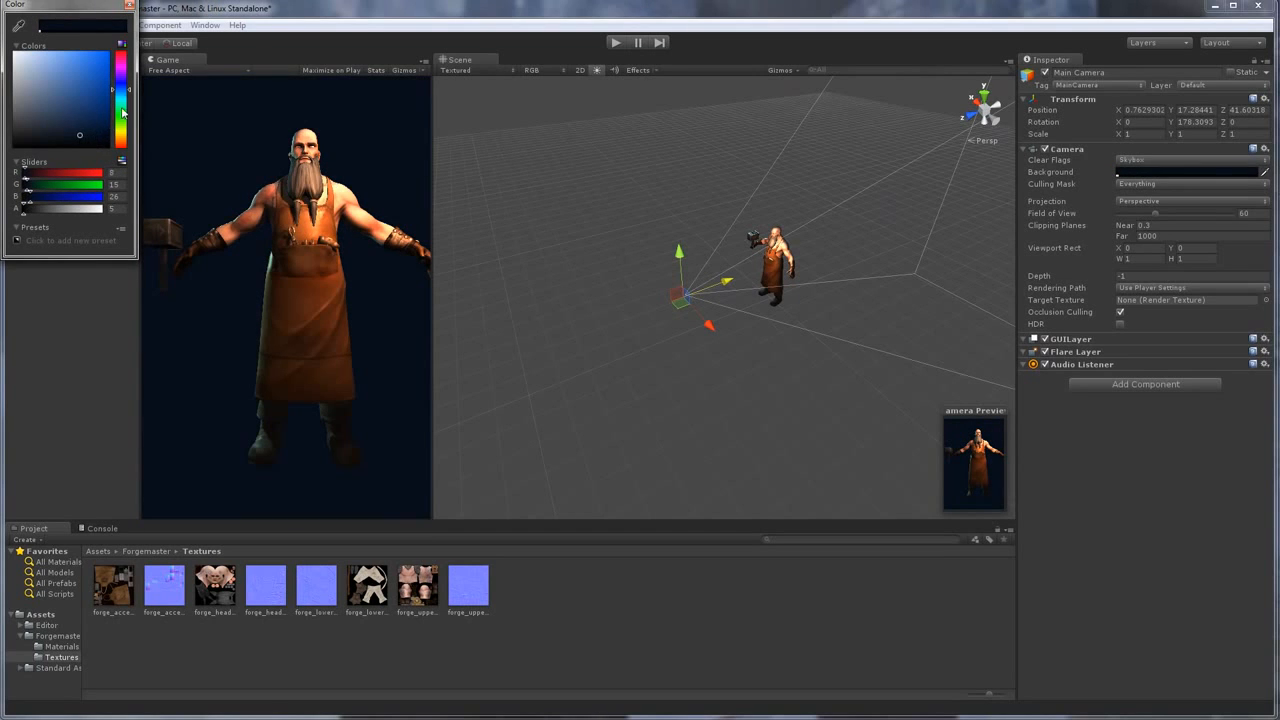
pyautogui.moveTo(123, 113)
pyautogui.mouseDown()
pyautogui.moveTo(123, 138)
pyautogui.moveTo(105, 150)
pyautogui.moveTo(4, 141)
pyautogui.mouseUp()
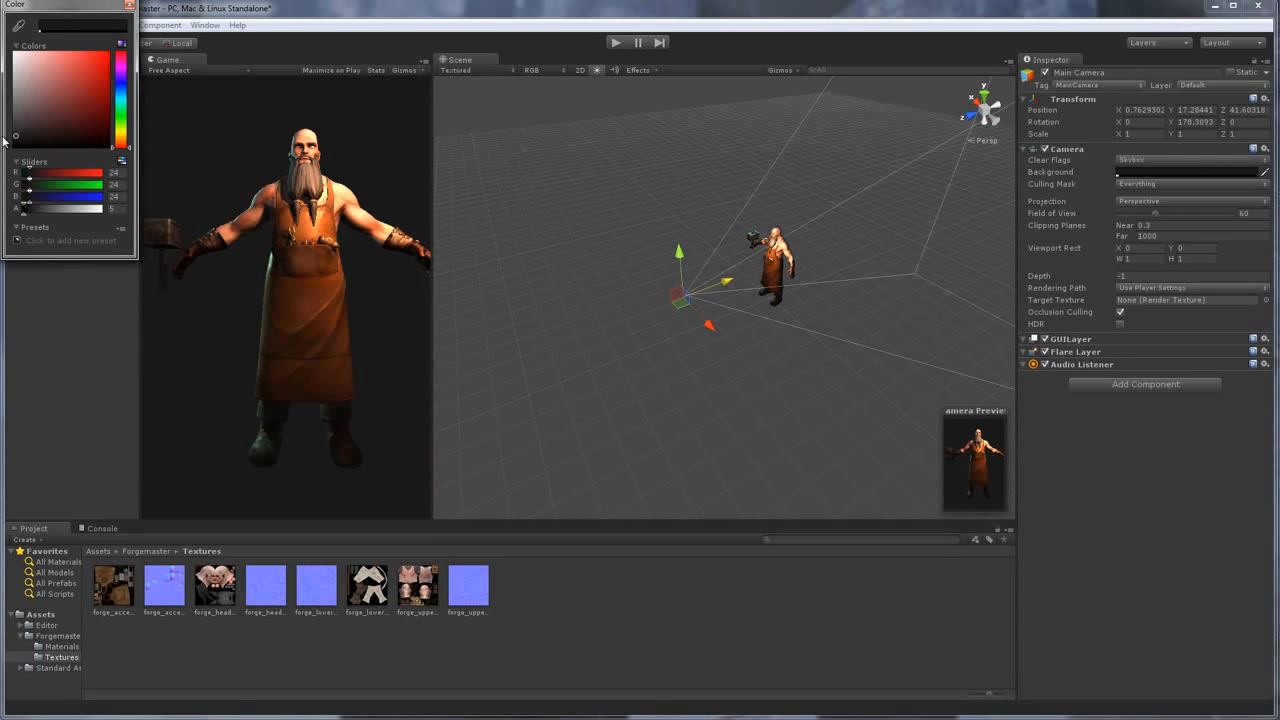
pyautogui.click(129, 5)
# Raise the Main Camera to about Y 29 and tilt it down about 10.1° around X toward the character
pyautogui.click(684, 211)
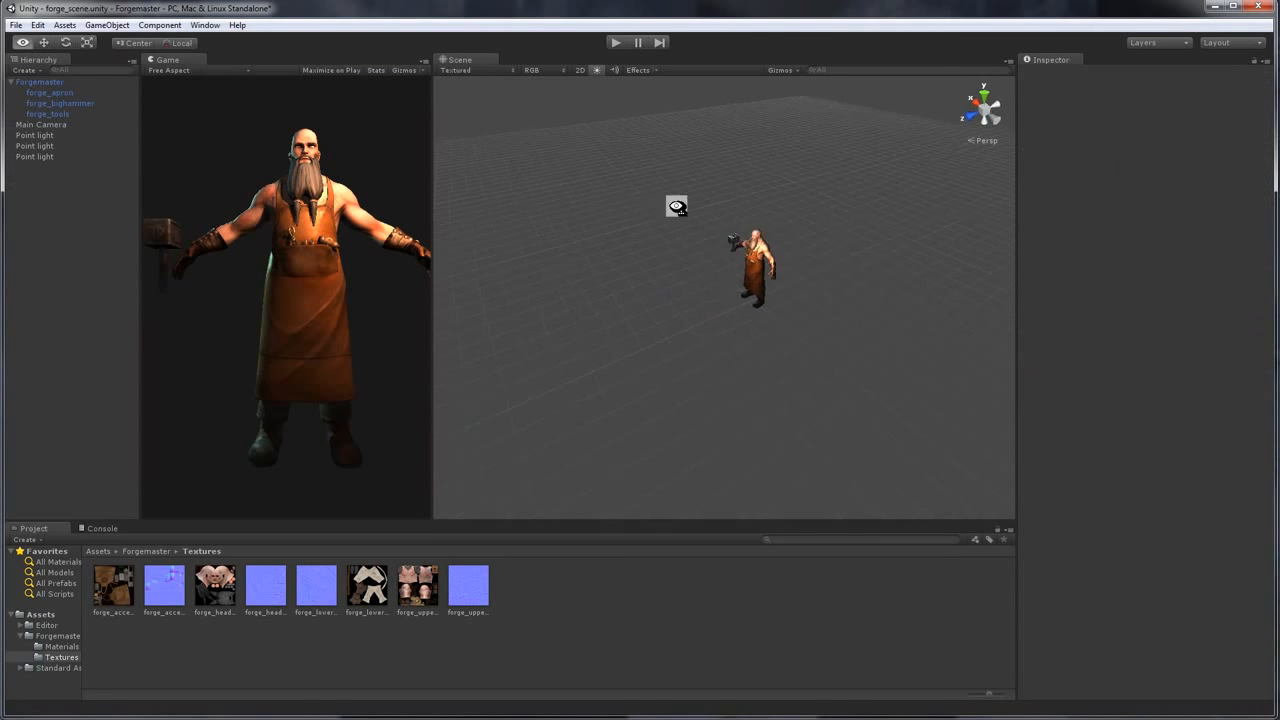
pyautogui.press('w')
pyautogui.moveTo(680, 197); pyautogui.dragTo(763, 262)
pyautogui.click(755, 373)
pyautogui.press('e')
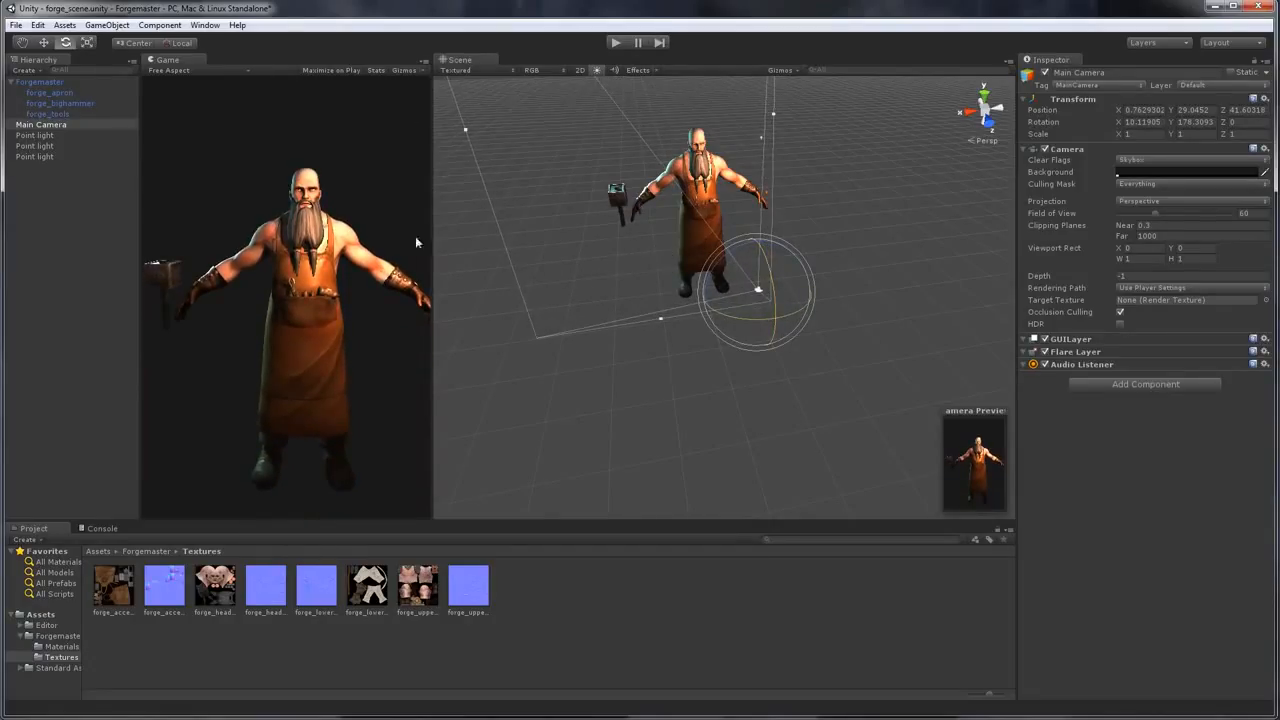
# Widen the Game view and add the Screen Space Ambient Occlusion image effect to the Main Camera
pyautogui.moveTo(435, 232); pyautogui.dragTo(881, 245)
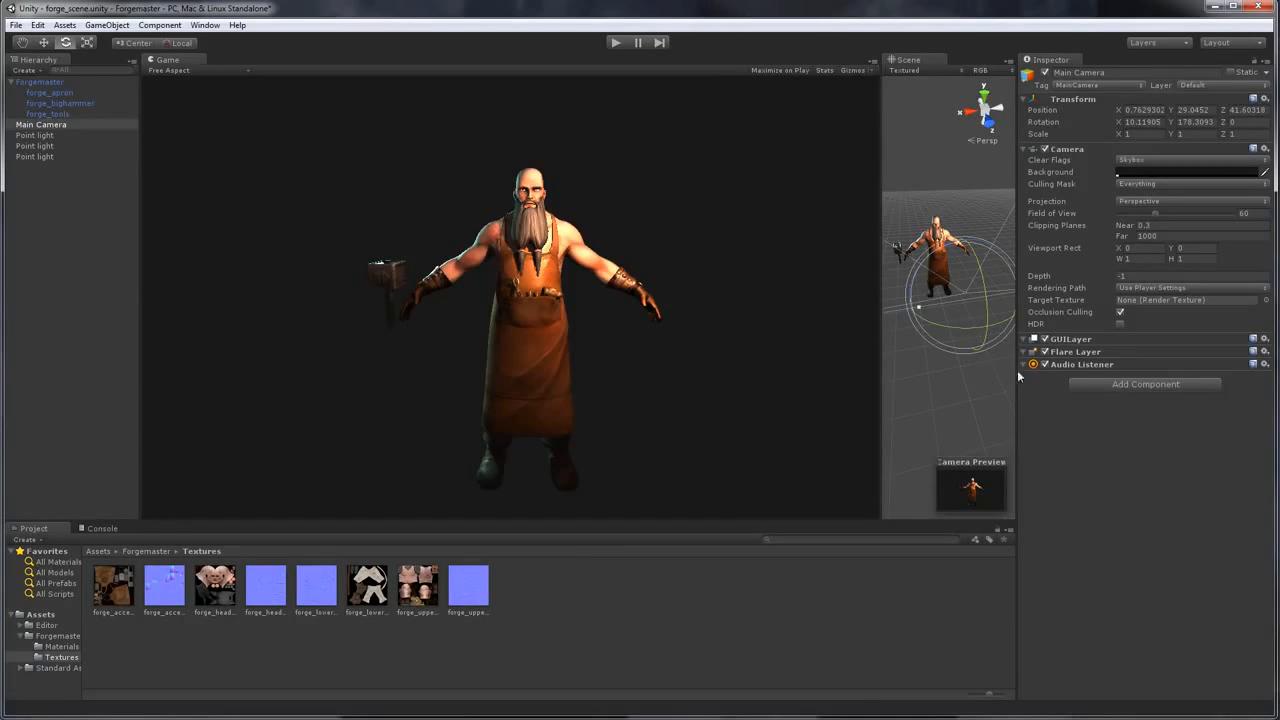
pyautogui.click(1106, 386)
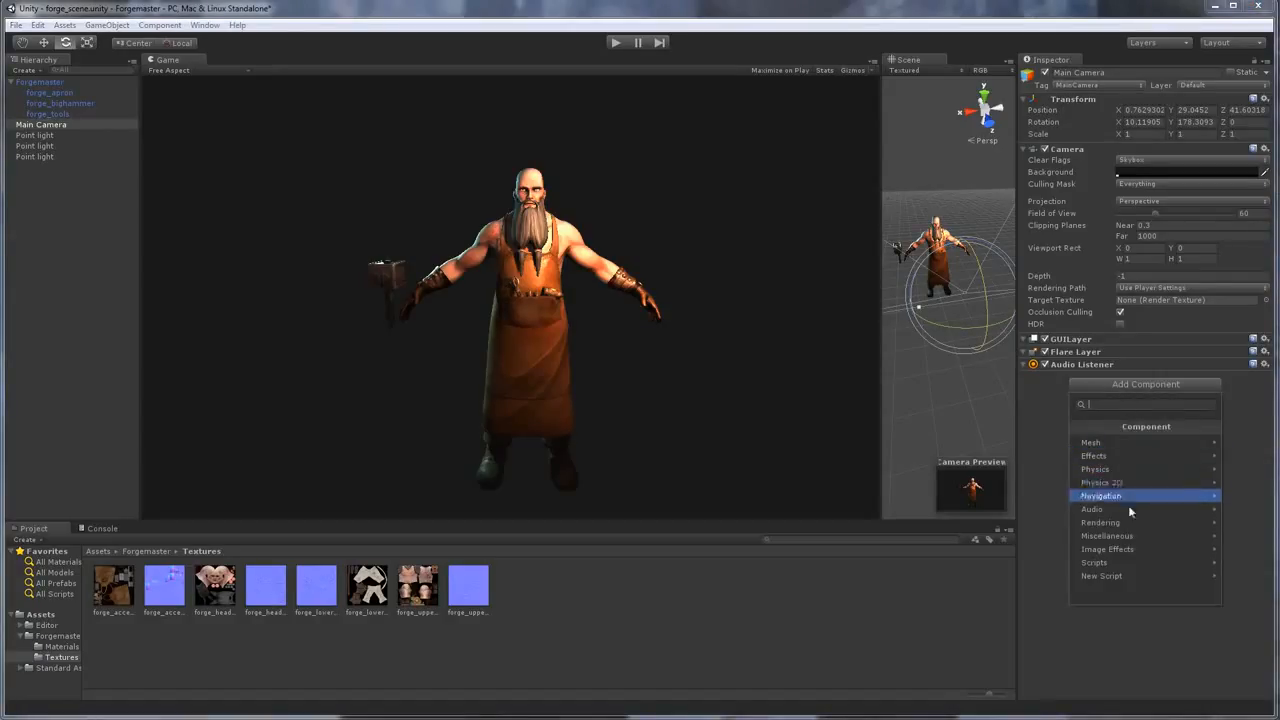
pyautogui.click(1113, 549)
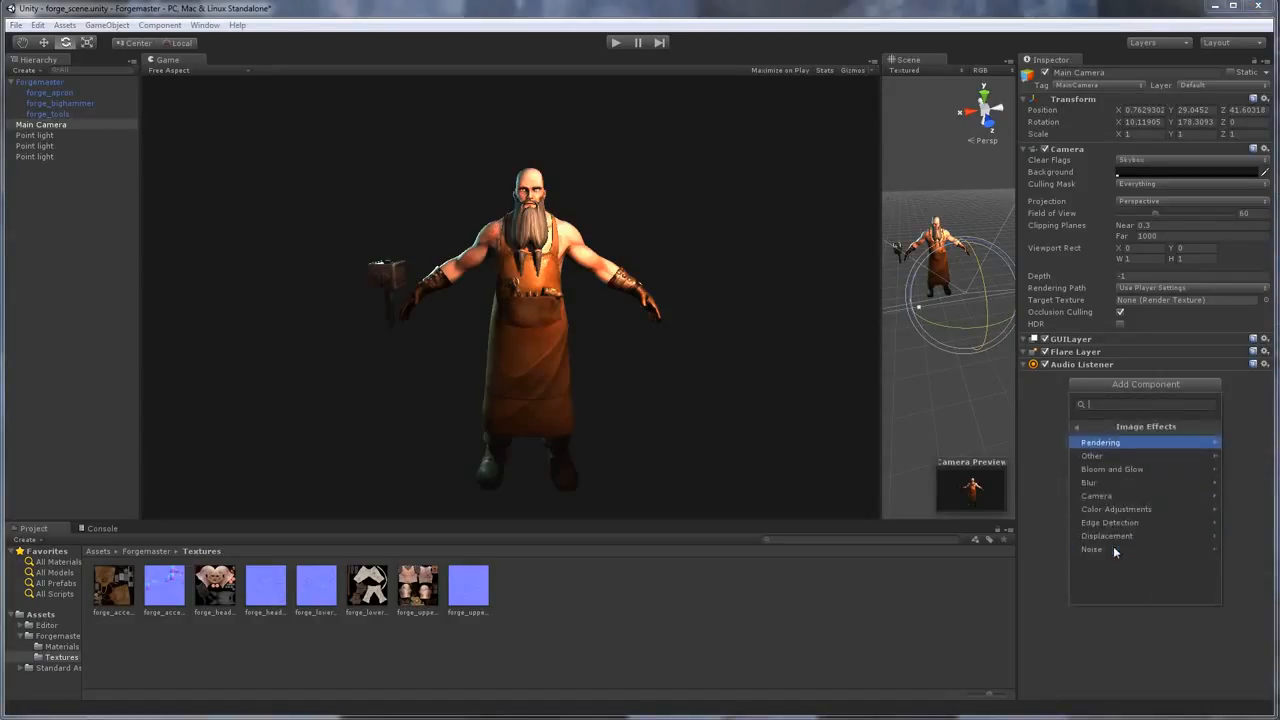
pyautogui.click(1119, 446)
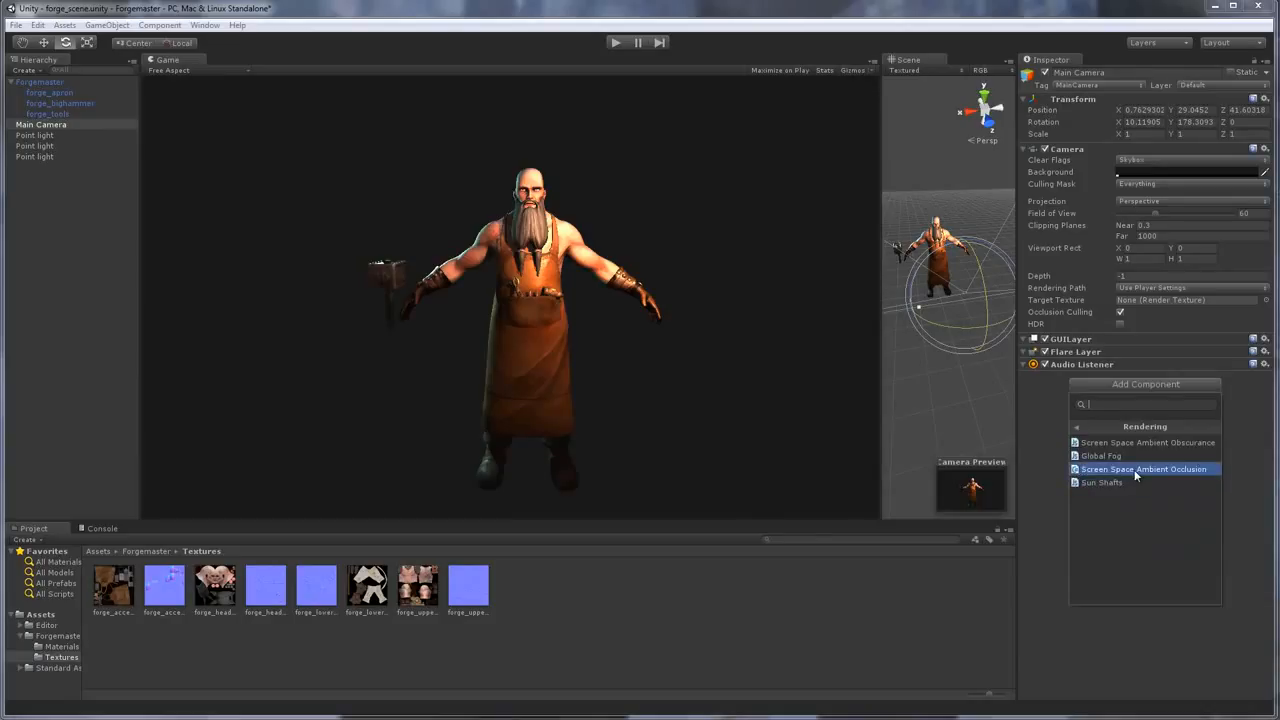
pyautogui.click(1136, 470)
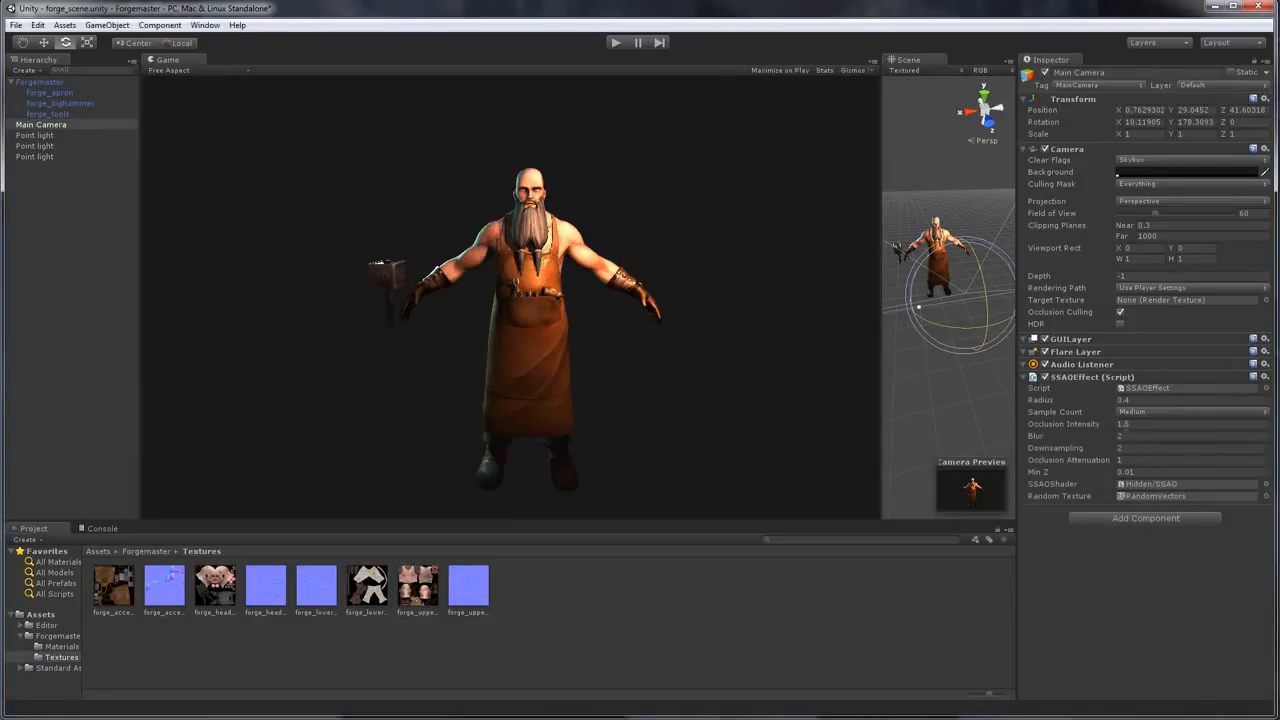
# Set the SSAO effect's radius to 1 and move the Main Camera close to the apron, at about X 1.6, Y 25.4, Z 11.6
pyautogui.click(1125, 400)
pyautogui.write('-0.5')
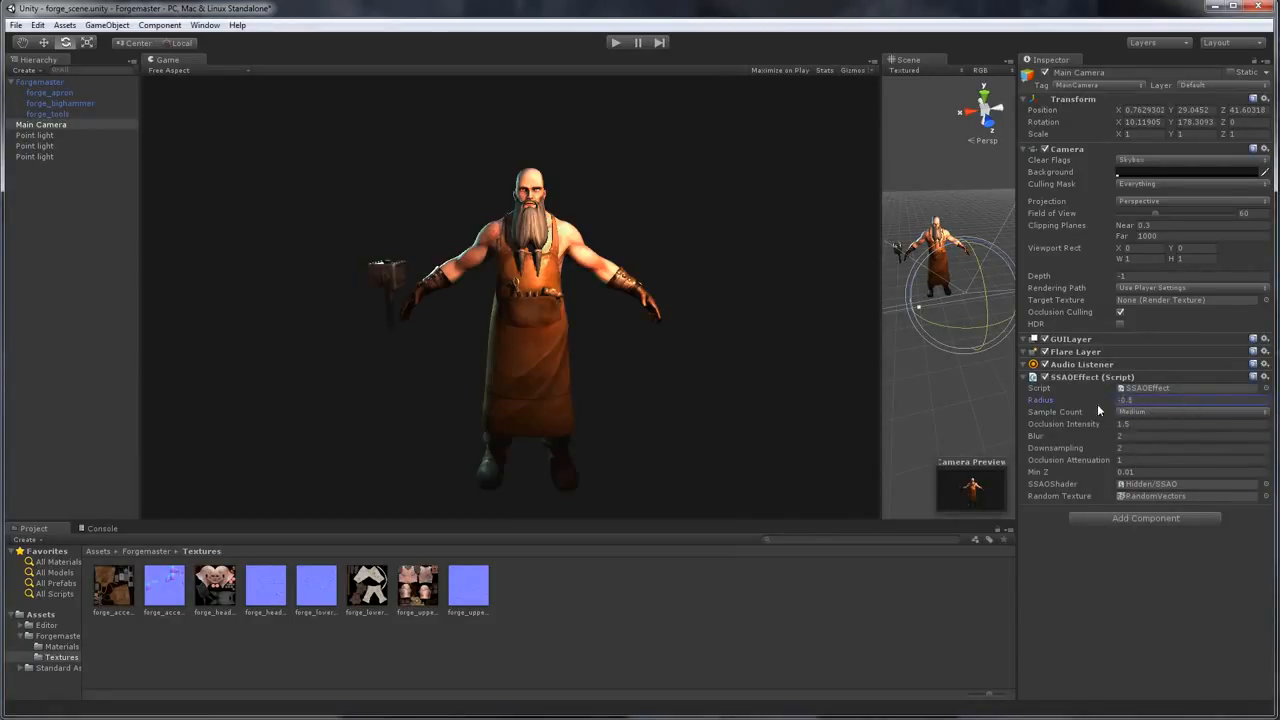
pyautogui.moveTo(1098, 407)
pyautogui.mouseDown()
pyautogui.moveTo(1138, 406)
pyautogui.moveTo(1040, 411)
pyautogui.moveTo(1149, 413)
pyautogui.mouseUp()
pyautogui.moveTo(1105, 405); pyautogui.dragTo(1149, 407)
pyautogui.write('1w')
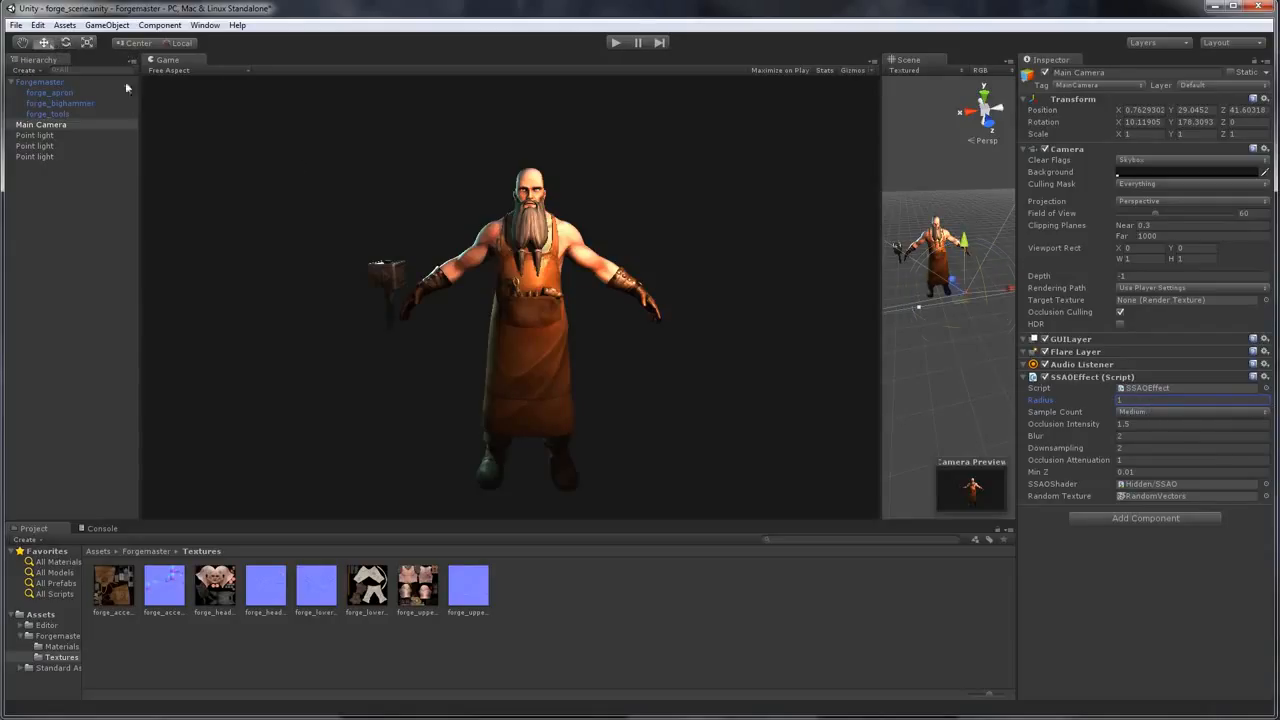
pyautogui.moveTo(951, 284); pyautogui.dragTo(932, 206)
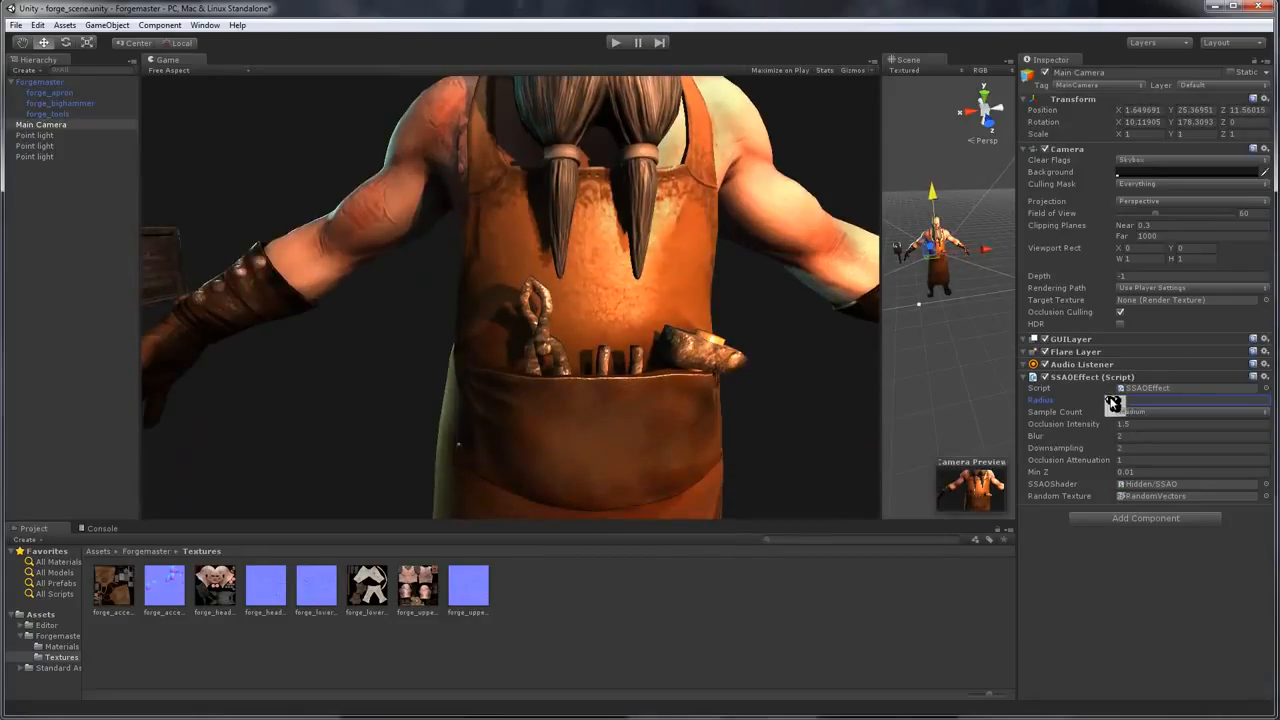
# Set the SSAO effect's radius to 1, sample count to High and occlusion intensity to 2.2
pyautogui.moveTo(1114, 402); pyautogui.dragTo(241, 405)
pyautogui.click(1130, 399)
pyautogui.write('1')
pyautogui.click(1174, 417)
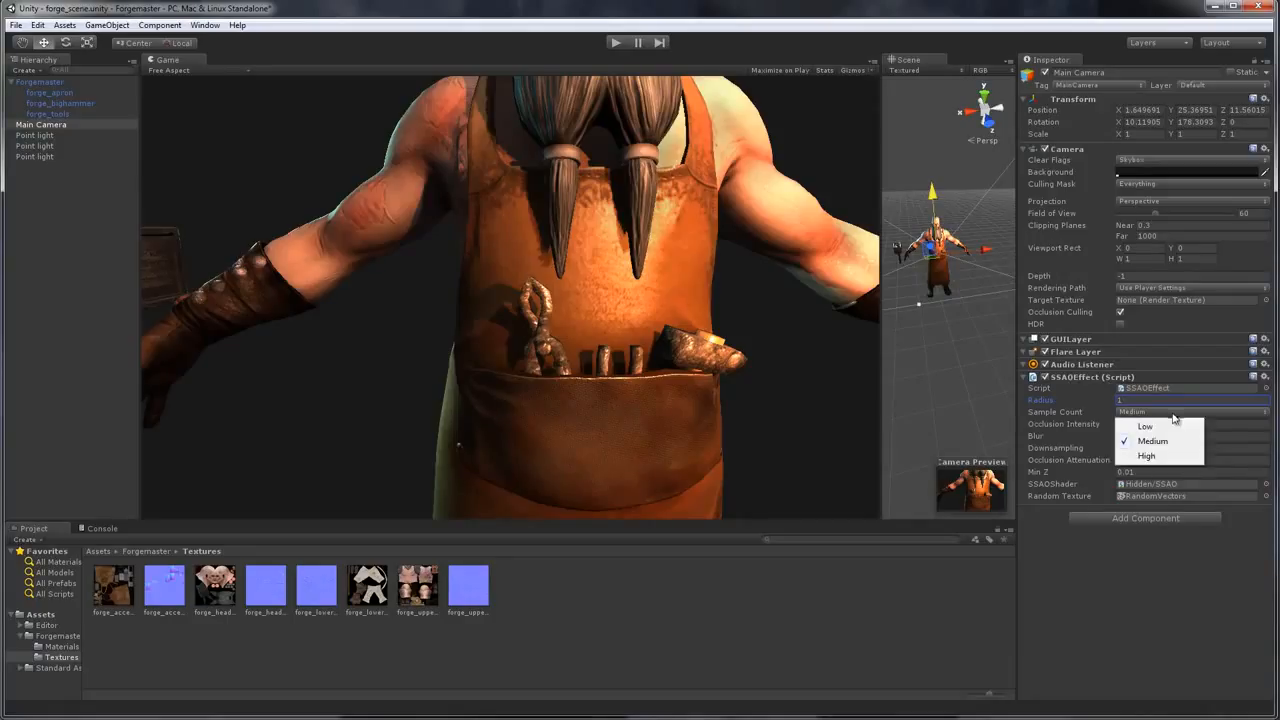
pyautogui.click(1156, 460)
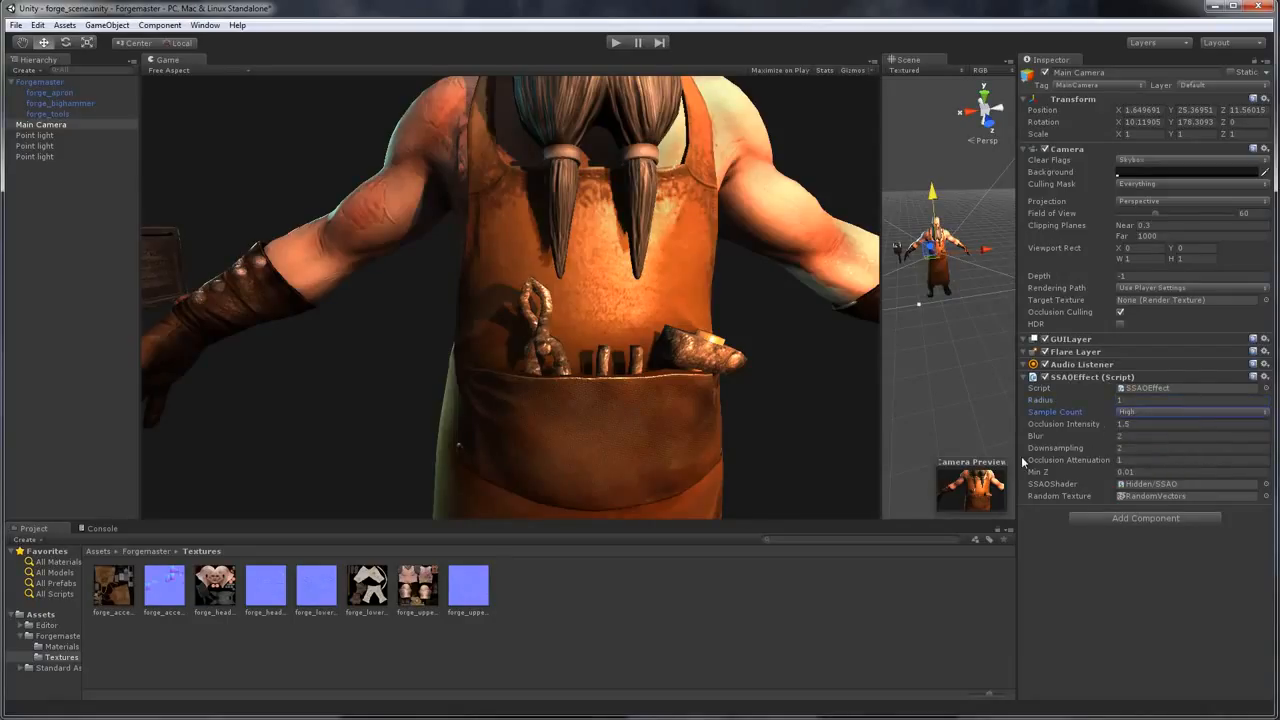
pyautogui.click(1113, 428)
pyautogui.moveTo(1082, 431)
pyautogui.mouseDown()
pyautogui.moveTo(1152, 437)
pyautogui.moveTo(1121, 440)
pyautogui.mouseUp()
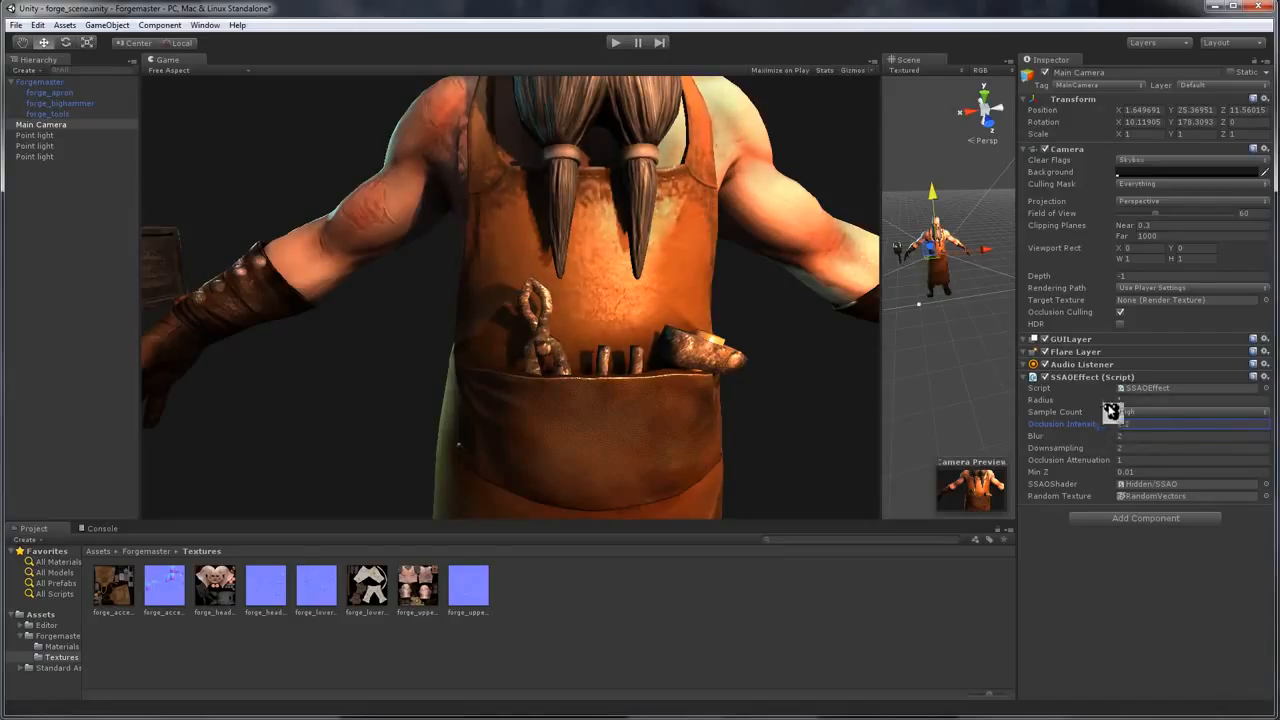
# Try SSAO radius values of 0.7, 0.5 and 0.25, settle on 0.2, and set the effect's blur to 1
pyautogui.click(1137, 400)
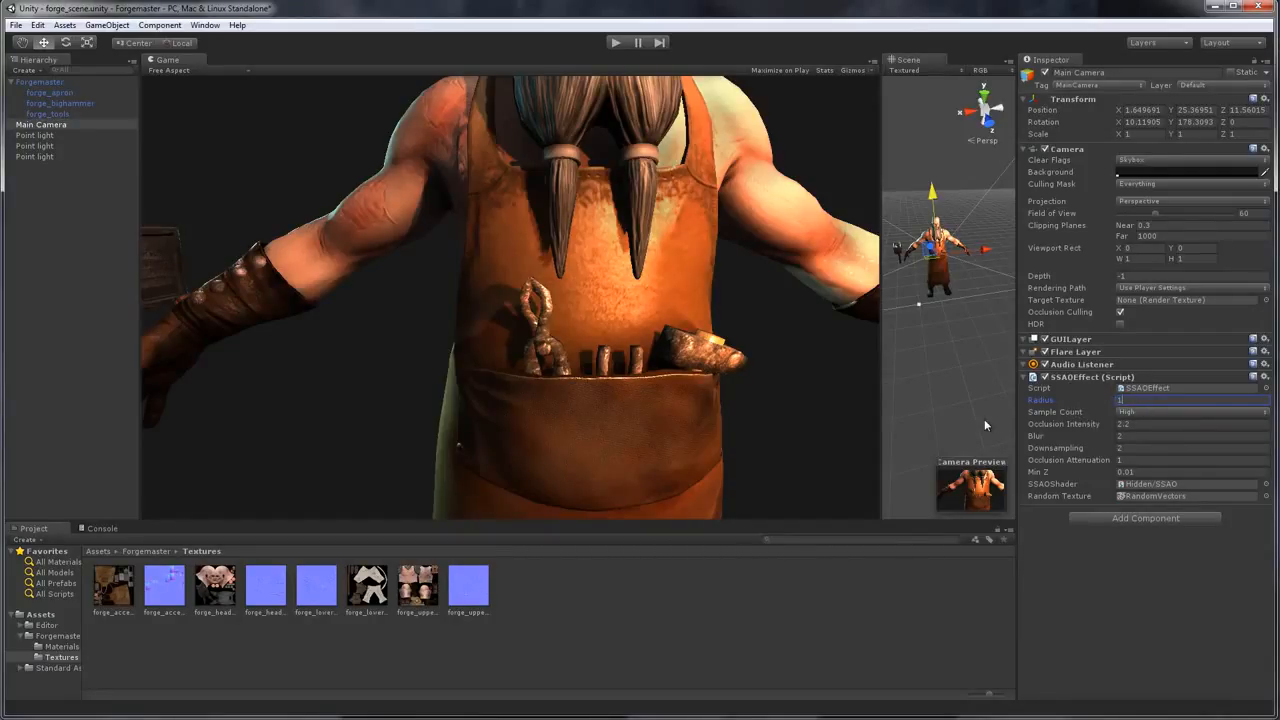
pyautogui.write('0.7')
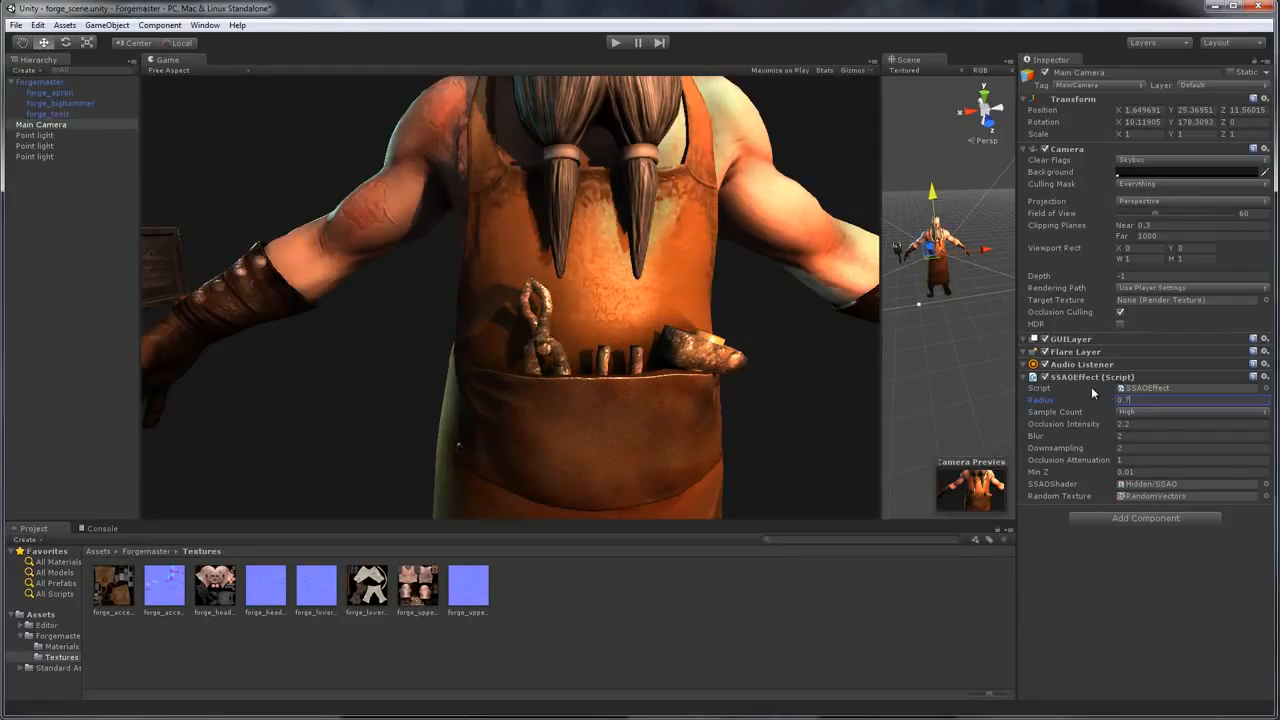
pyautogui.press('BackSpace')
pyautogui.write('5')
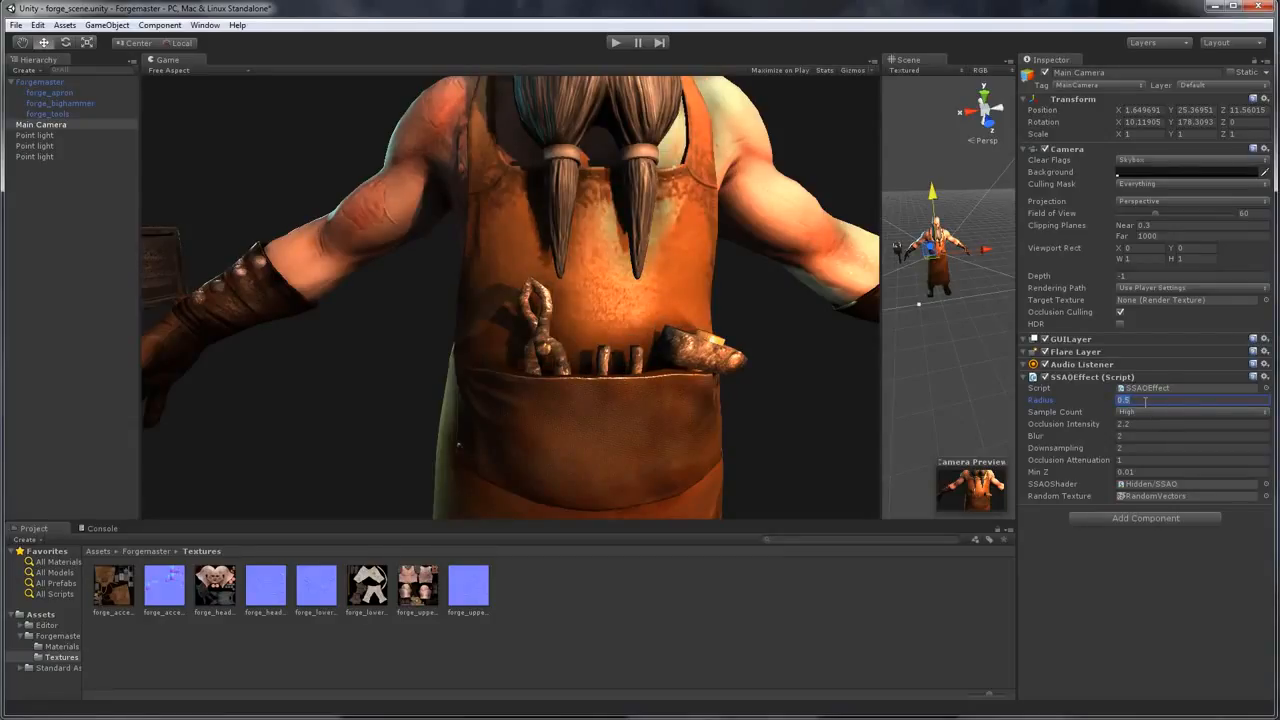
pyautogui.write('0')
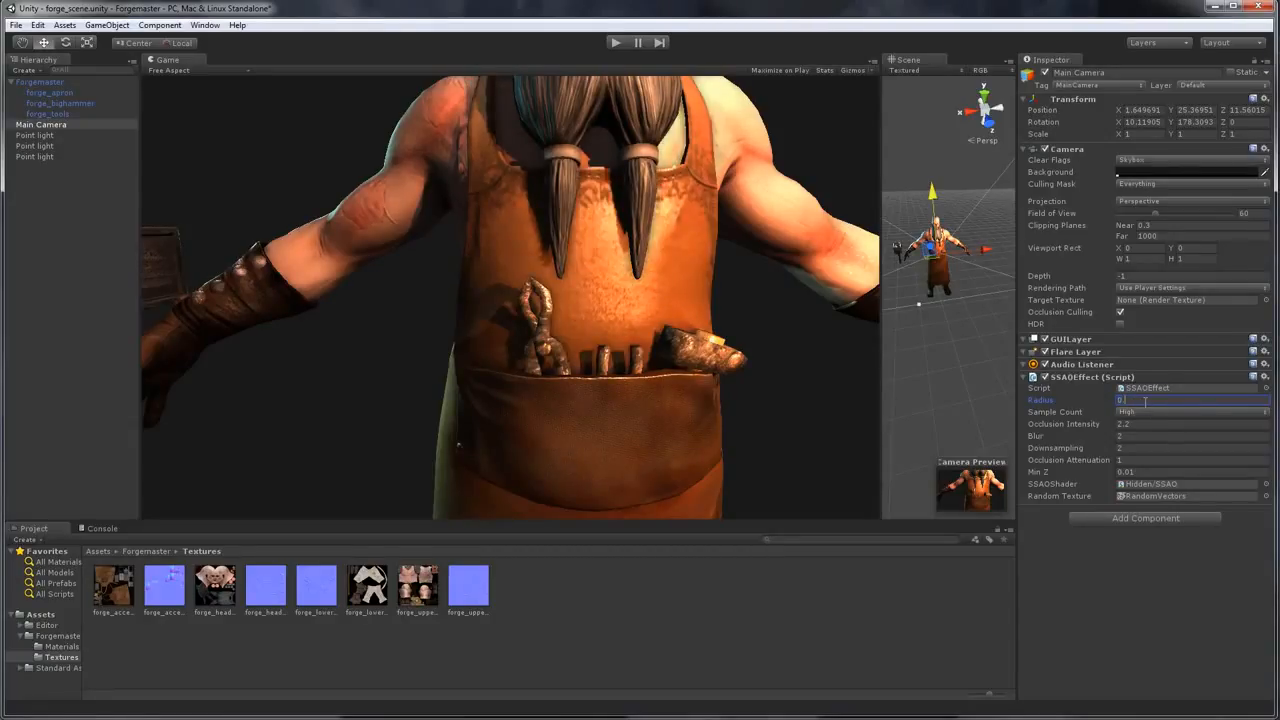
pyautogui.write('.25')
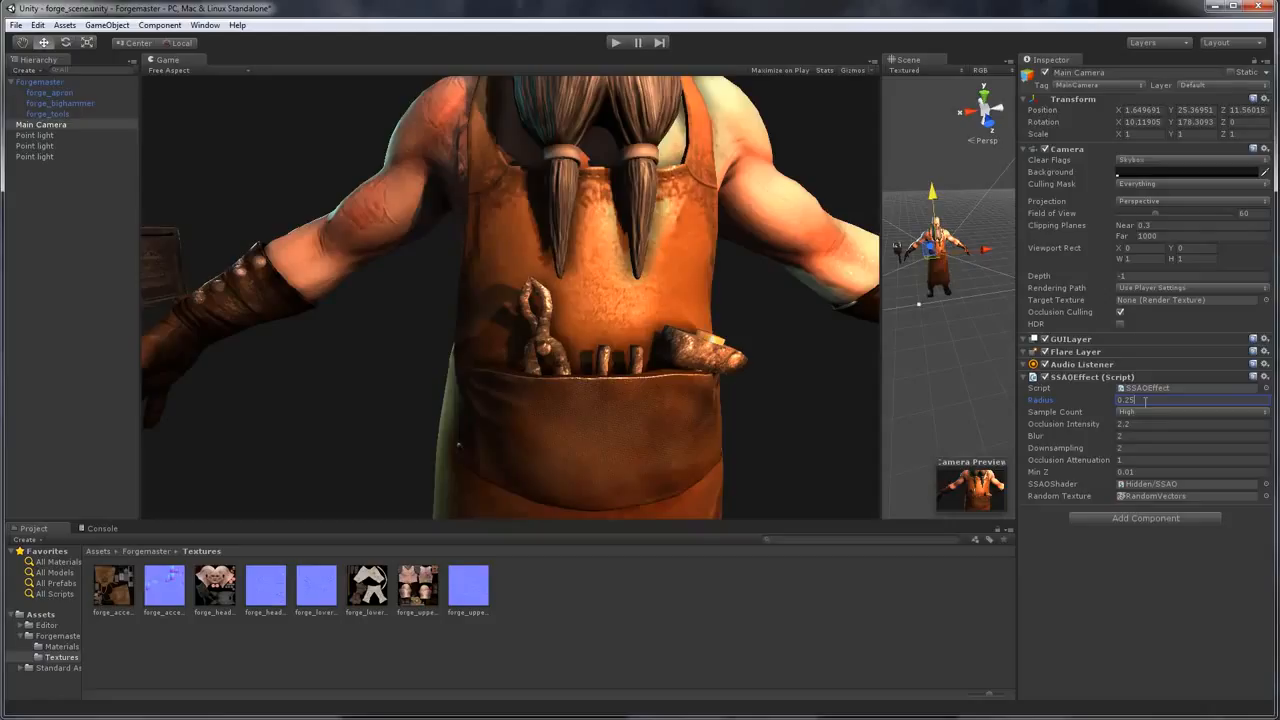
pyautogui.press('BackSpace')
pyautogui.click(1089, 601)
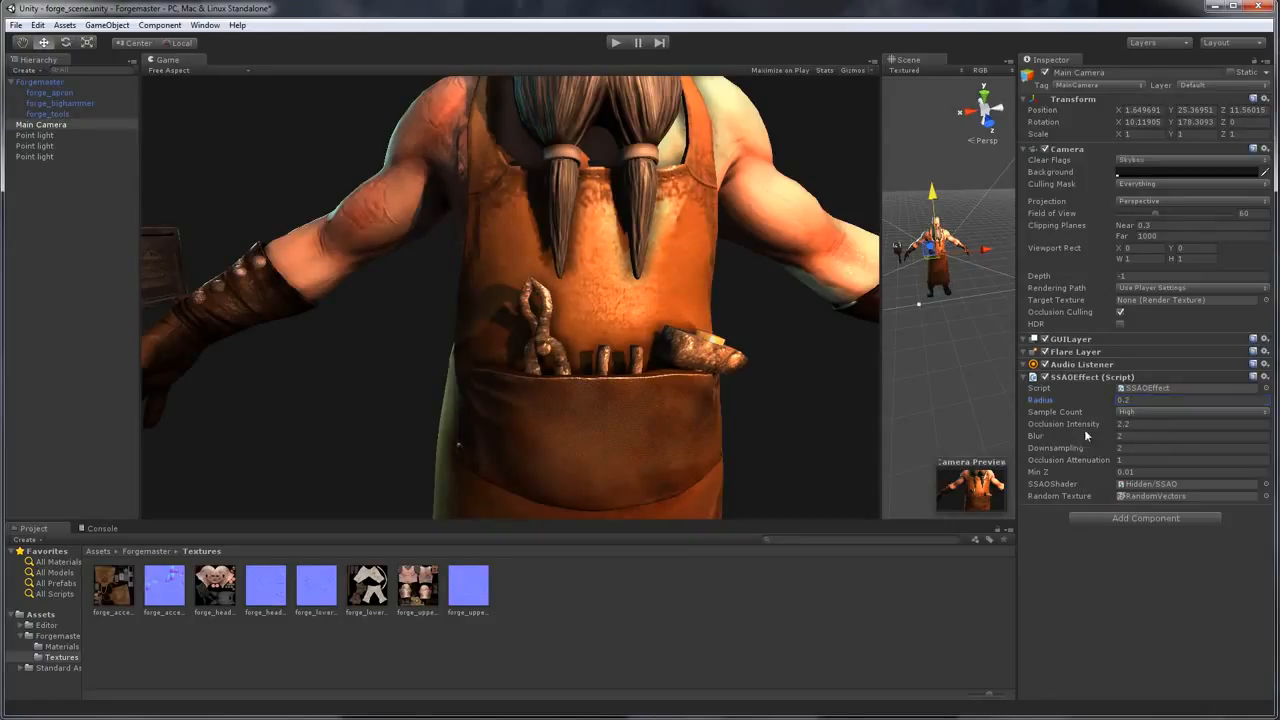
pyautogui.moveTo(1110, 438); pyautogui.dragTo(1058, 445)
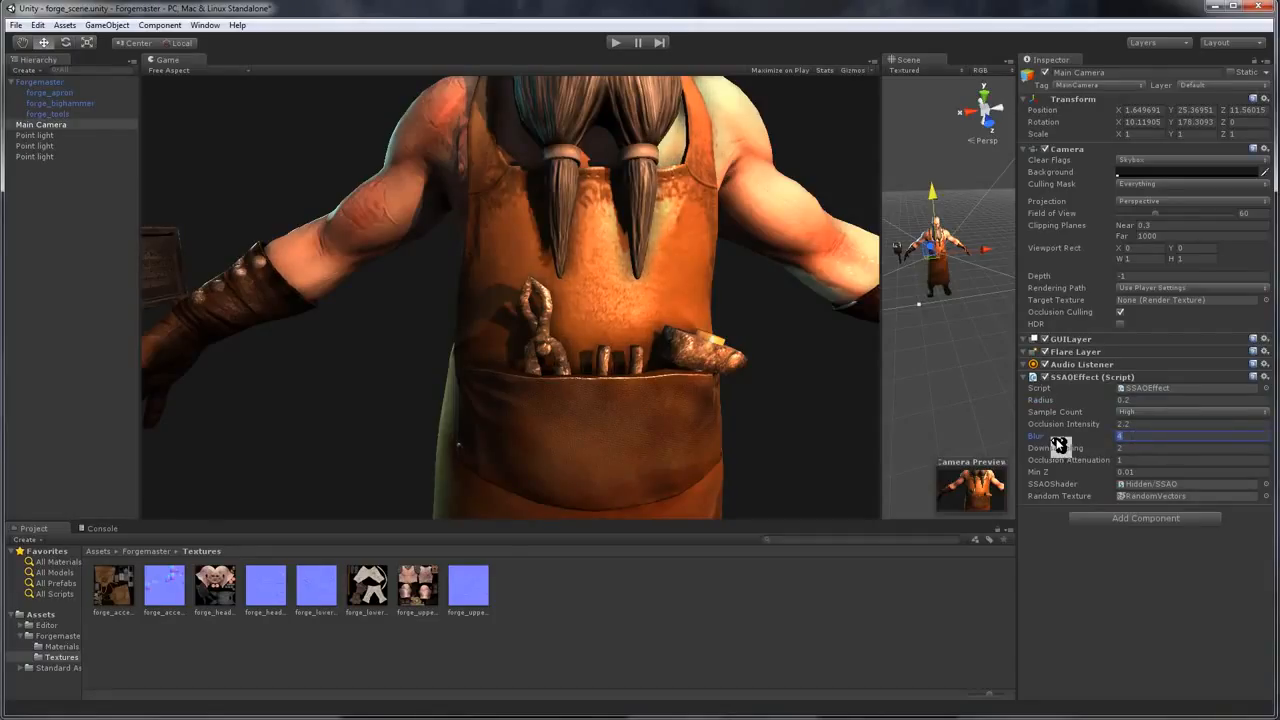
pyautogui.write('1')
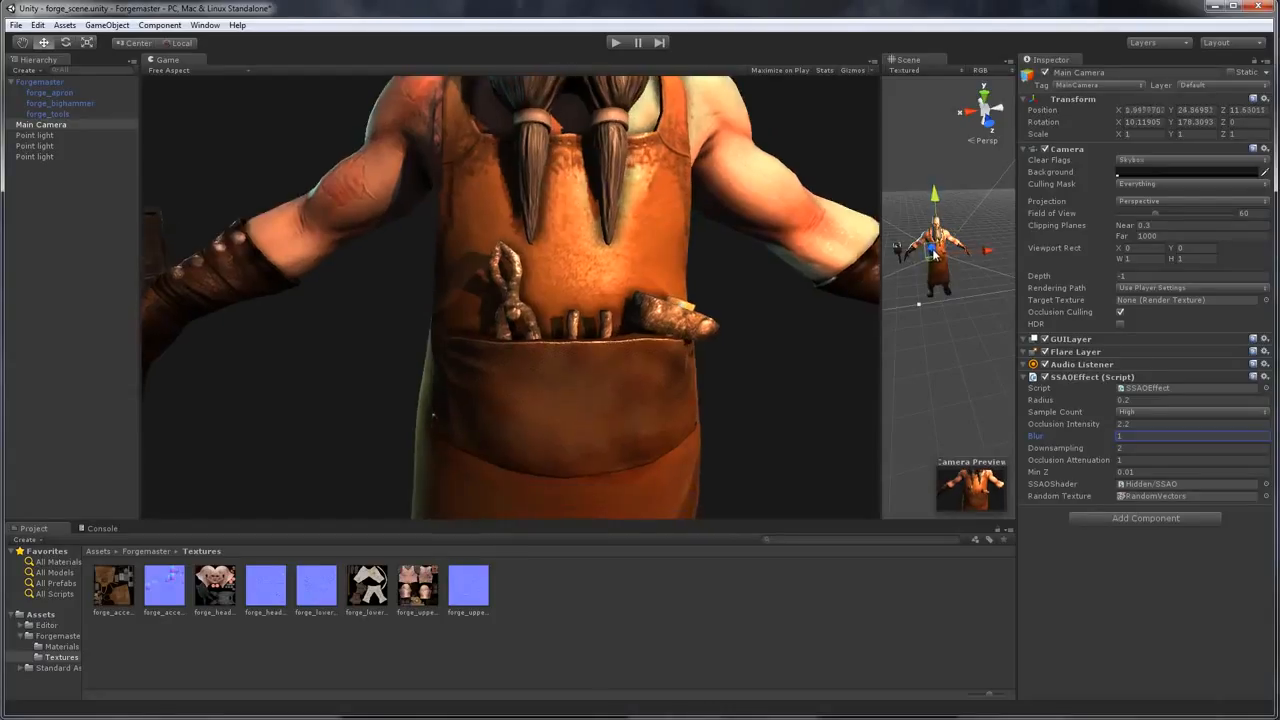
# Pull the Main Camera back to about X -0.8, Y 28.7, Z 30.9 to frame most of the character
pyautogui.click(938, 250)
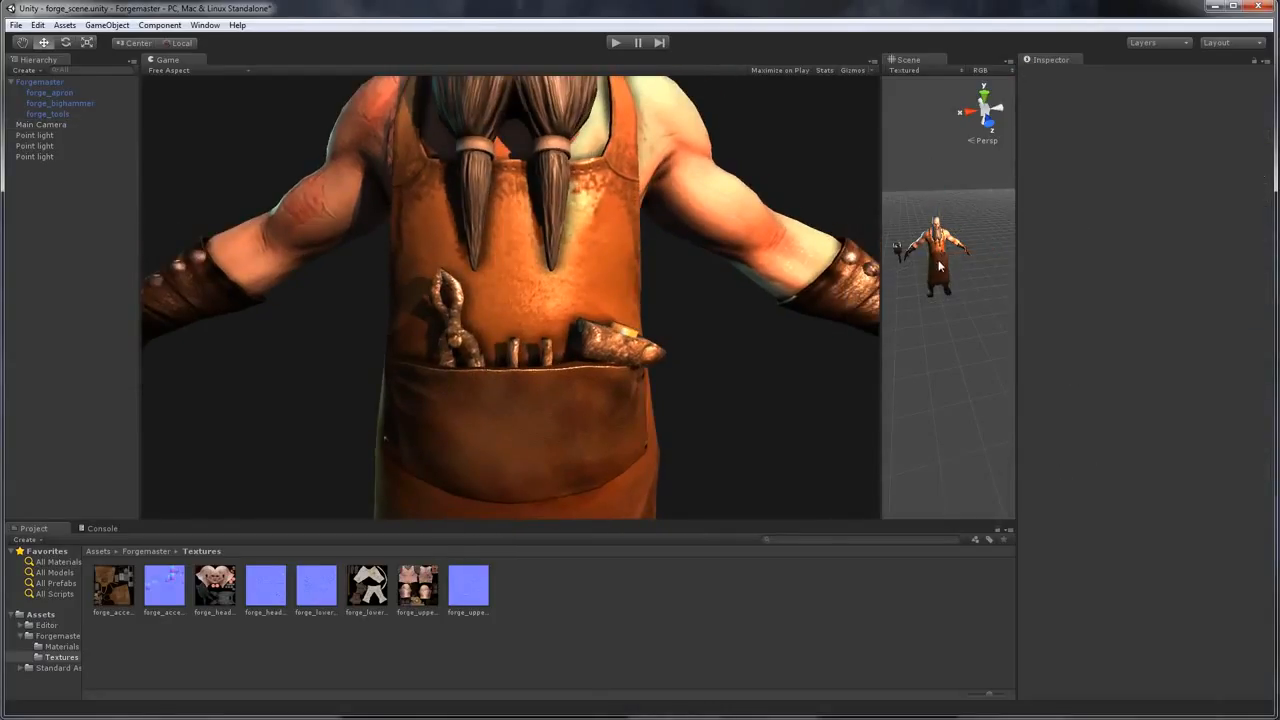
pyautogui.click(45, 124)
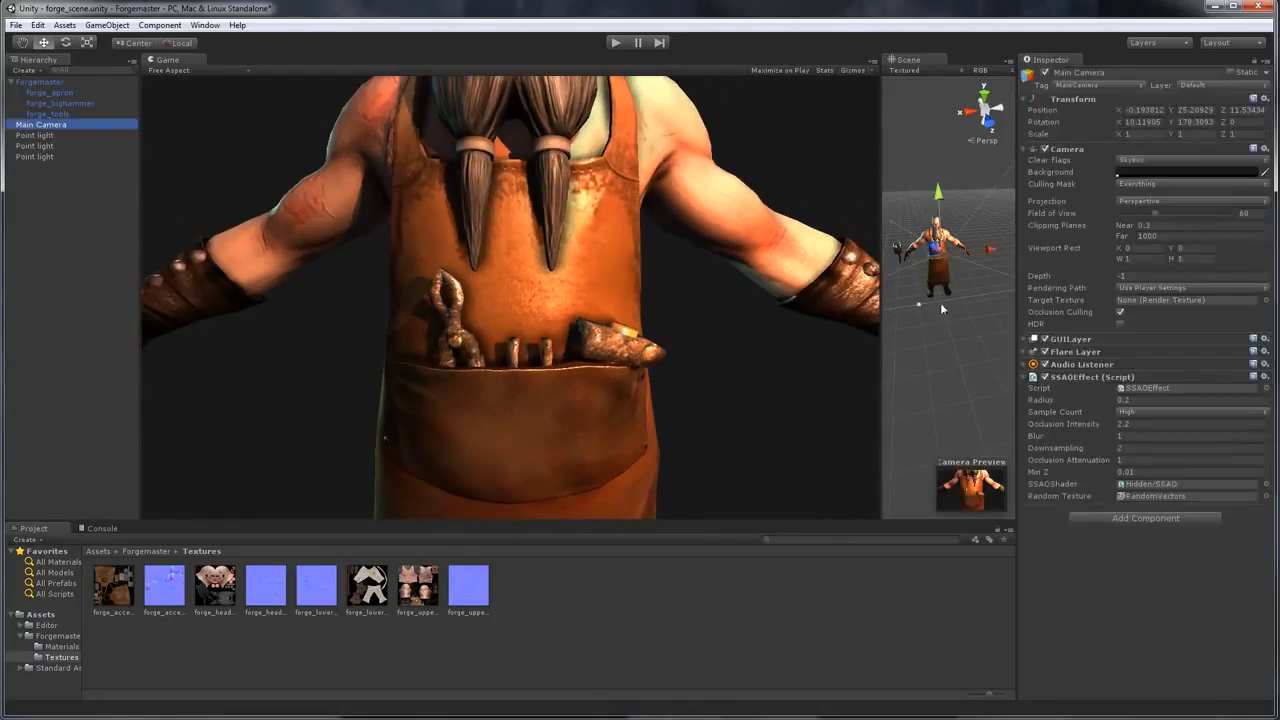
pyautogui.moveTo(918, 200); pyautogui.dragTo(998, 156)
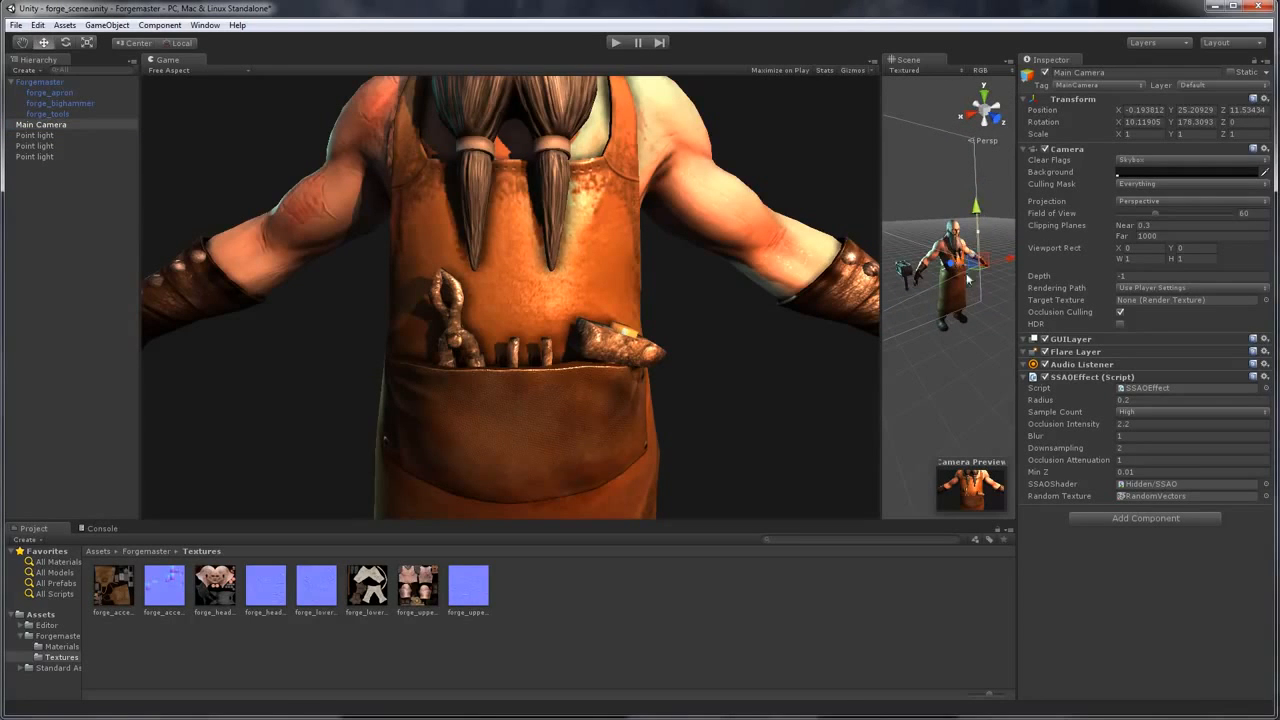
pyautogui.moveTo(955, 270); pyautogui.dragTo(1003, 290)
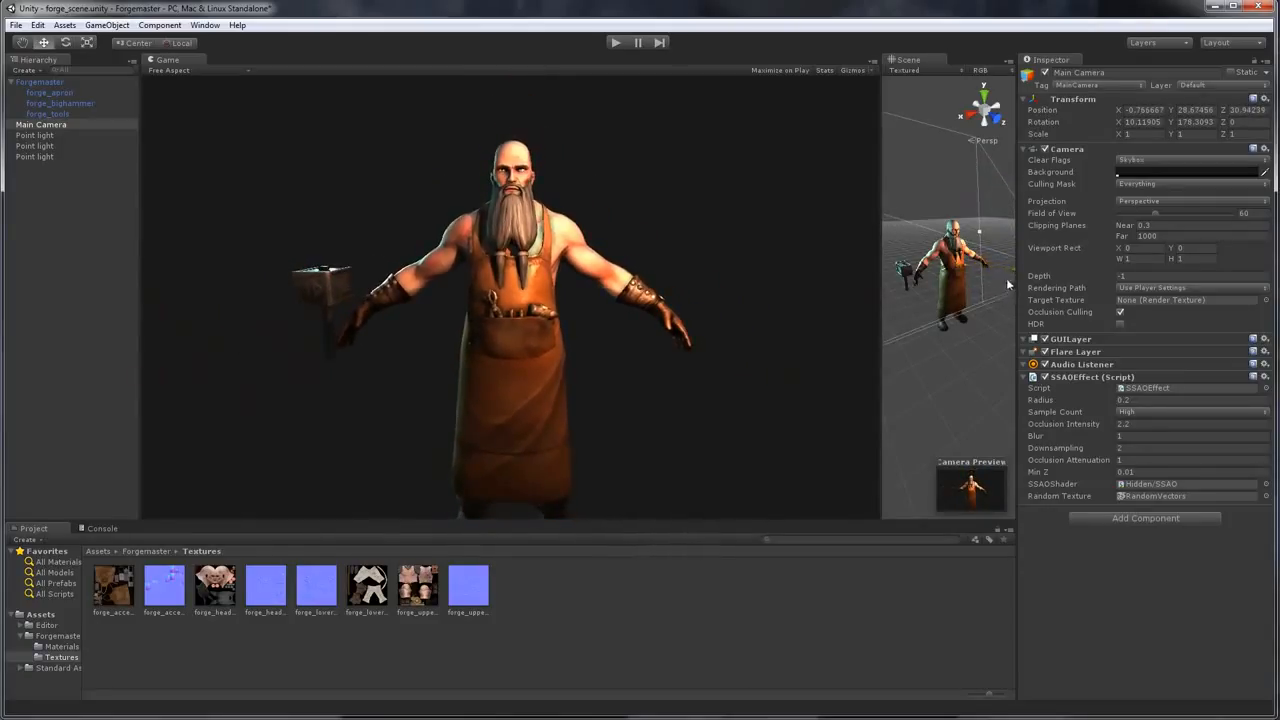
# Add the BloomAndFlares (3.5, Deprecated) image effect to the Main Camera
pyautogui.click(1144, 517)
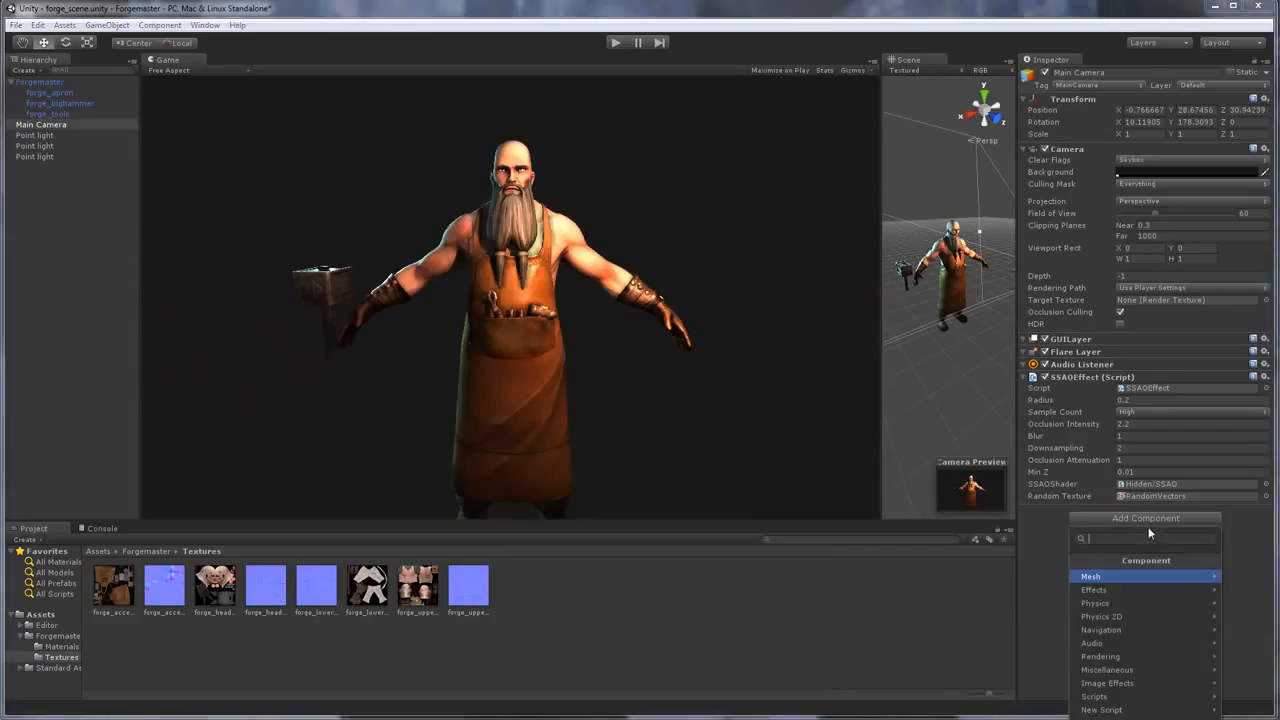
pyautogui.click(1113, 684)
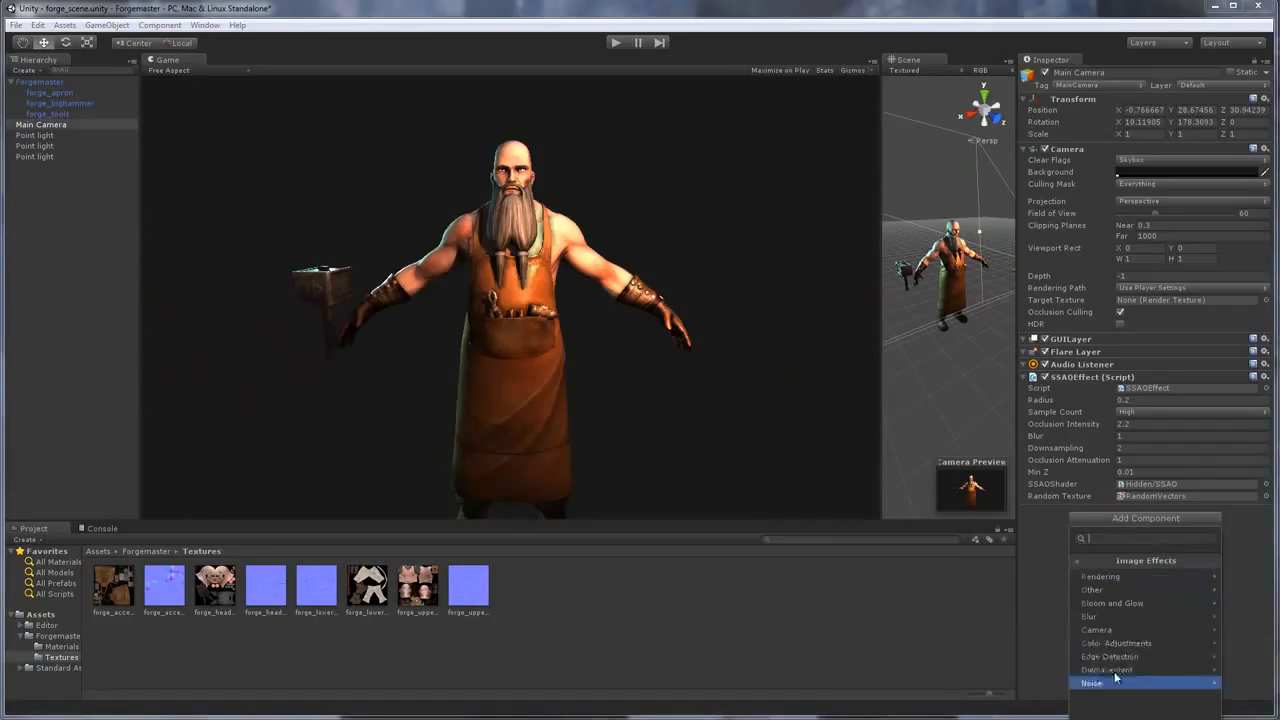
pyautogui.click(1130, 605)
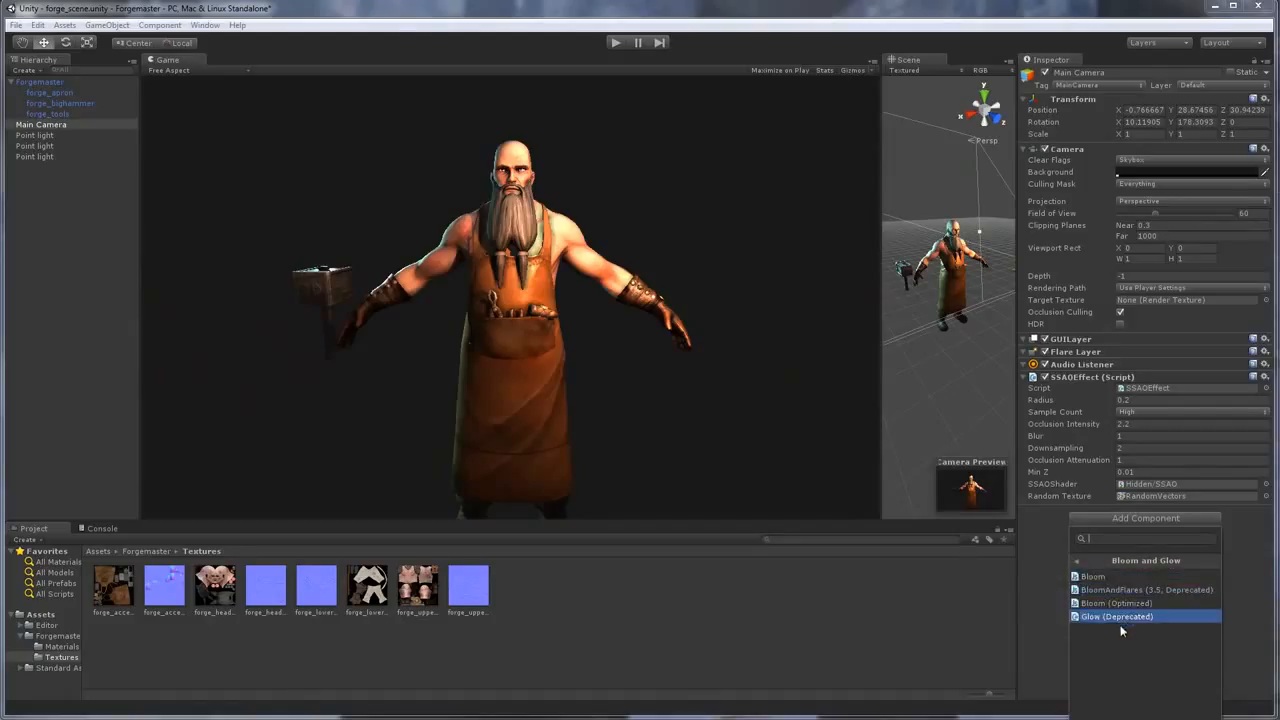
pyautogui.click(1107, 592)
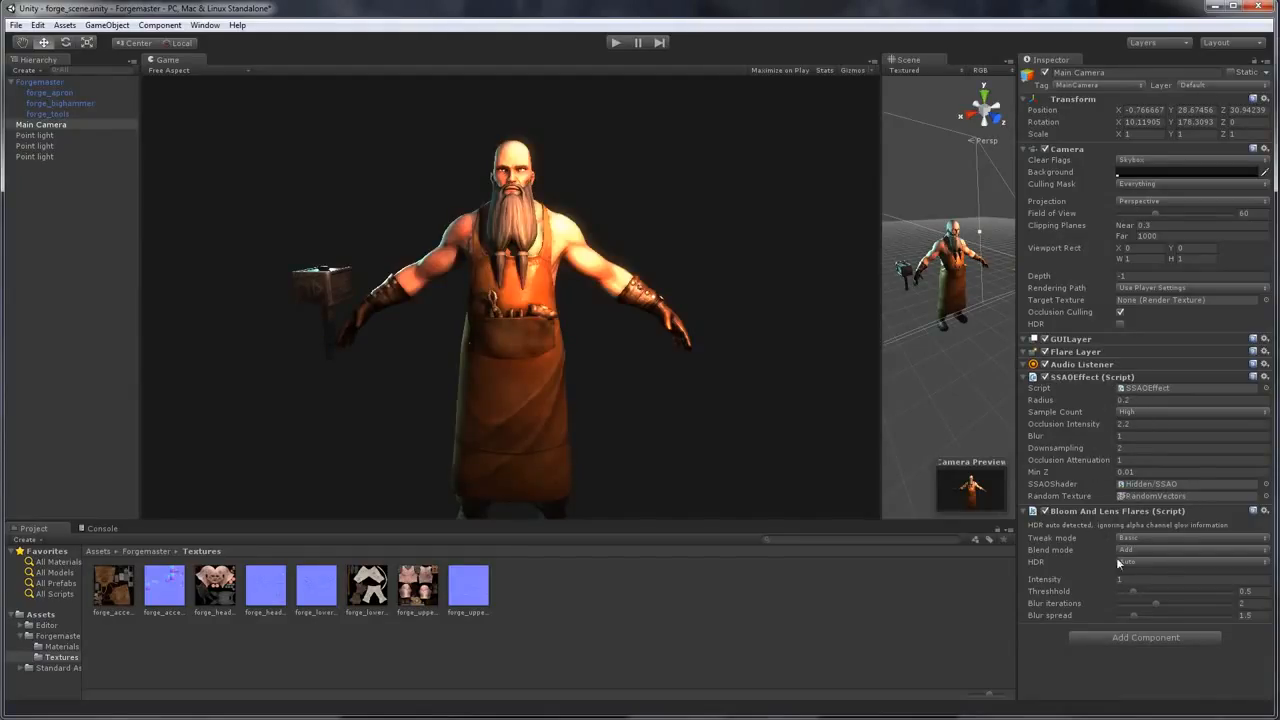
# Review the bloom effect's mode options and set its intensity to 0.5 and threshold to 0.26
pyautogui.click(1138, 540)
pyautogui.click(1130, 564)
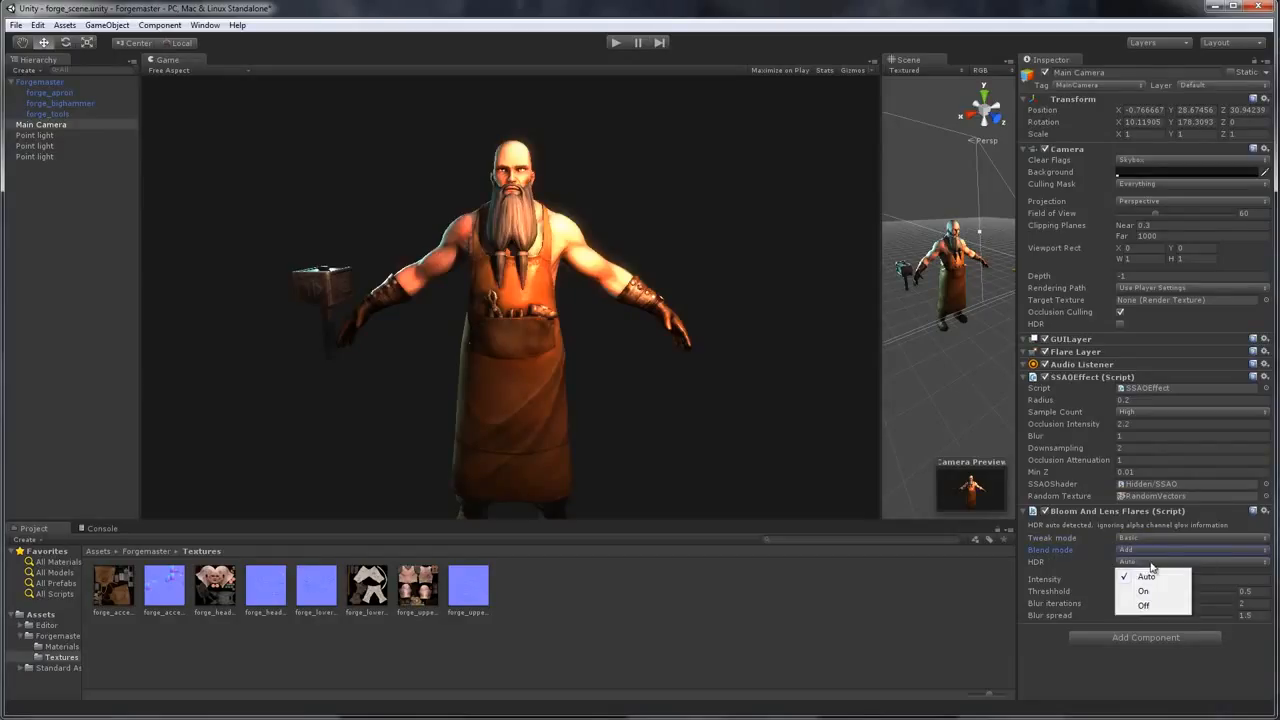
pyautogui.click(1082, 578)
pyautogui.moveTo(1108, 586)
pyautogui.mouseDown()
pyautogui.moveTo(1164, 588)
pyautogui.moveTo(1016, 584)
pyautogui.moveTo(1168, 597)
pyautogui.moveTo(1124, 594)
pyautogui.mouseUp()
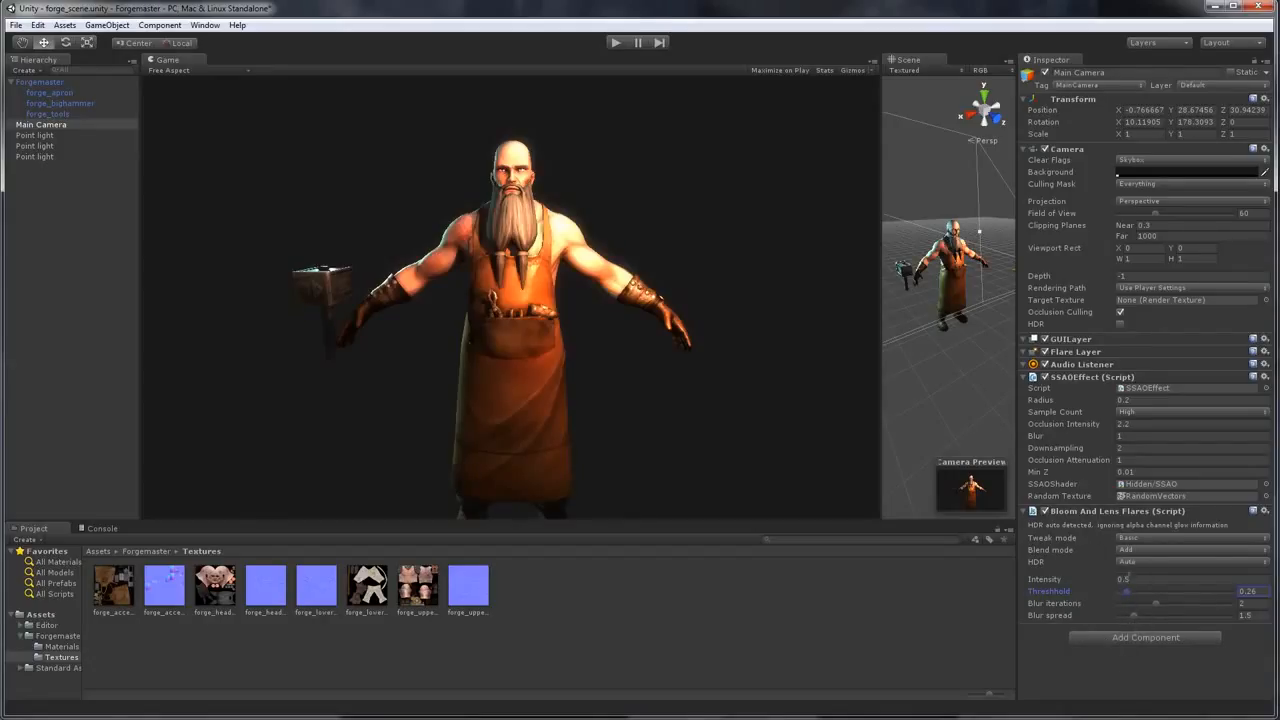
# Switch the bloom effect's tweak mode to Complex, enable cast lens flares and raise the threshold to 0.44
pyautogui.click(1139, 537)
pyautogui.click(1150, 568)
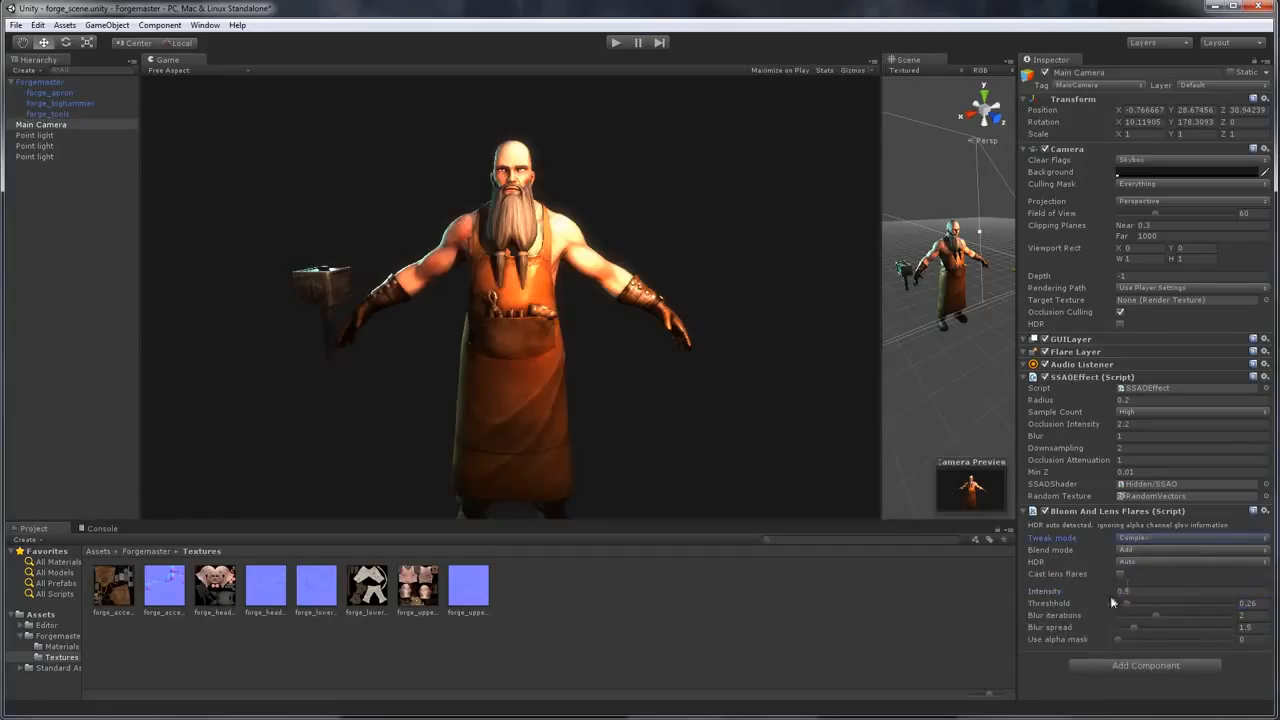
pyautogui.click(1118, 573)
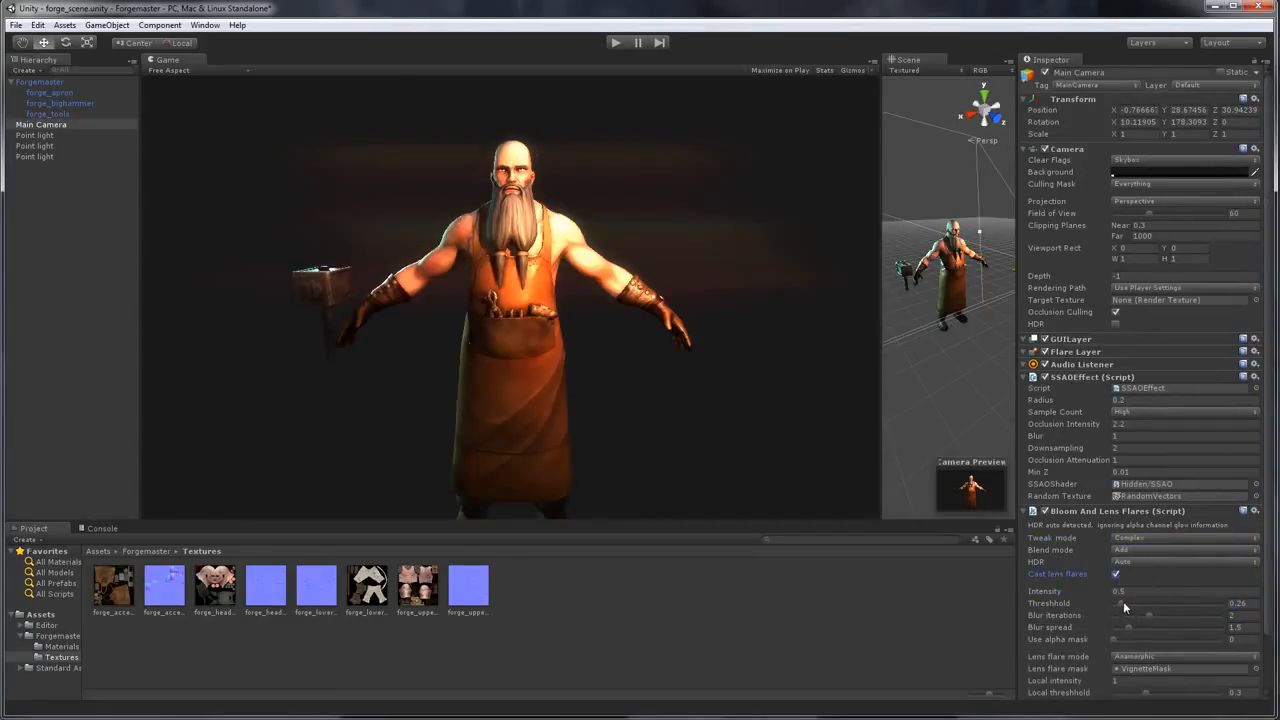
pyautogui.moveTo(1124, 606); pyautogui.dragTo(1128, 606)
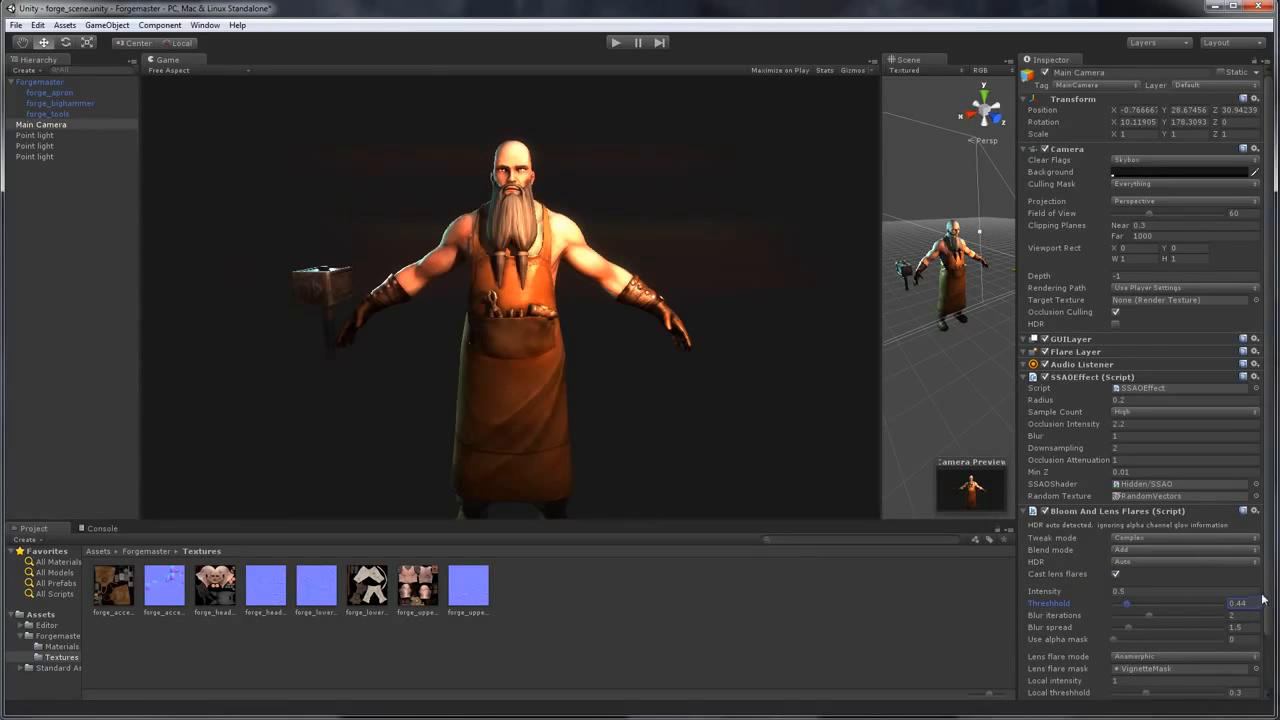
# Raise the lens flares' local threshold to about 0.393
pyautogui.scroll(-3, 1268, 594)
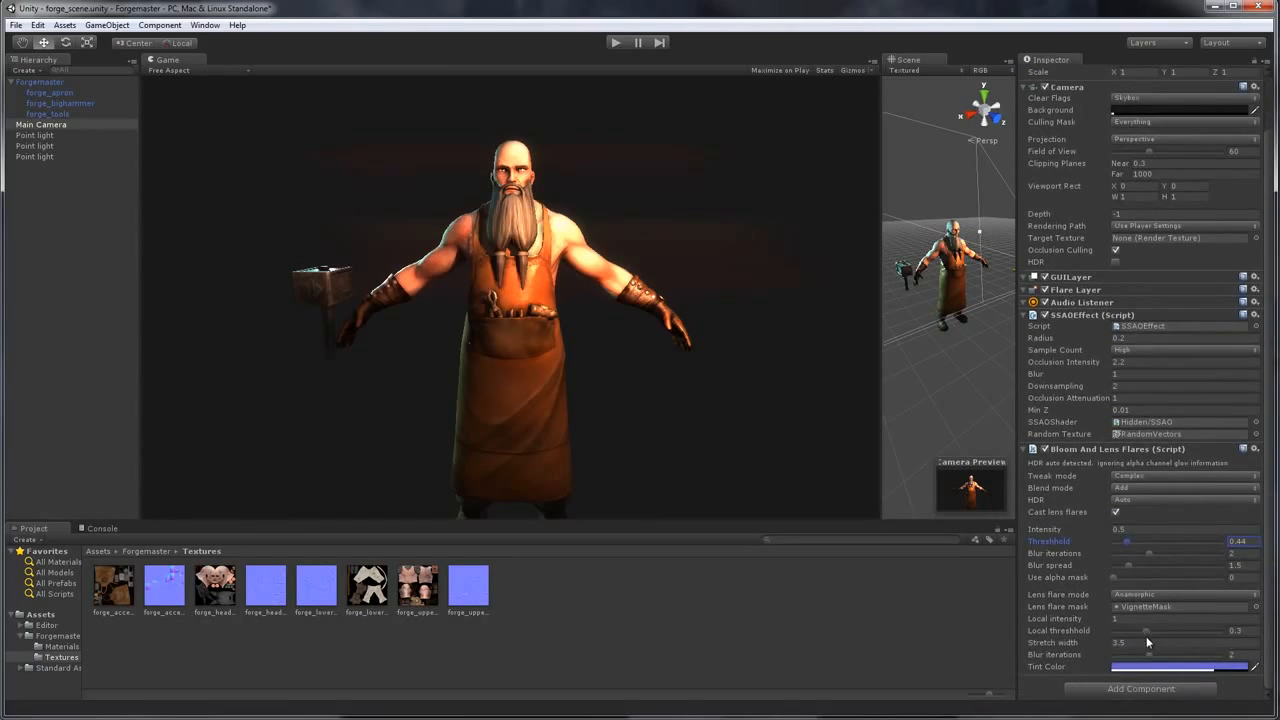
pyautogui.moveTo(1145, 630)
pyautogui.mouseDown()
pyautogui.moveTo(1181, 633)
pyautogui.moveTo(1155, 630)
pyautogui.mouseUp()
pyautogui.click(1149, 657)
# Add the Antialiasing As Post Effect image effect to the Main Camera
pyautogui.click(1188, 695)
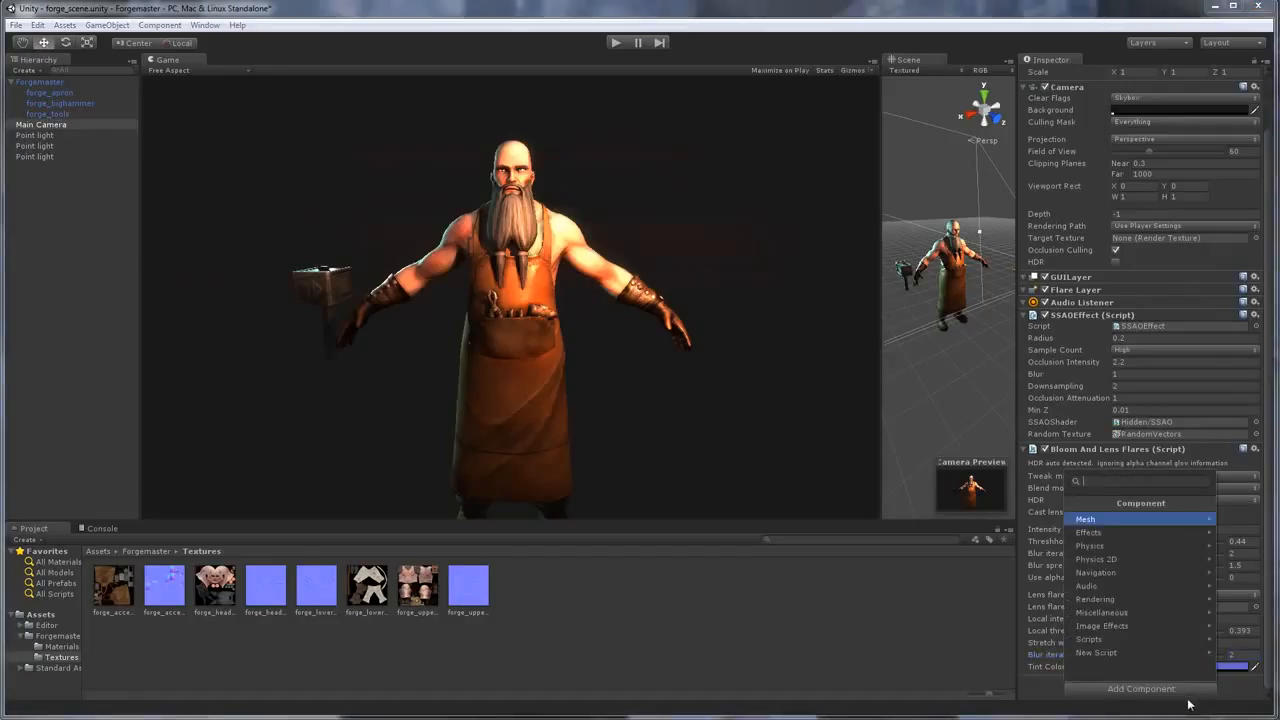
pyautogui.click(1120, 625)
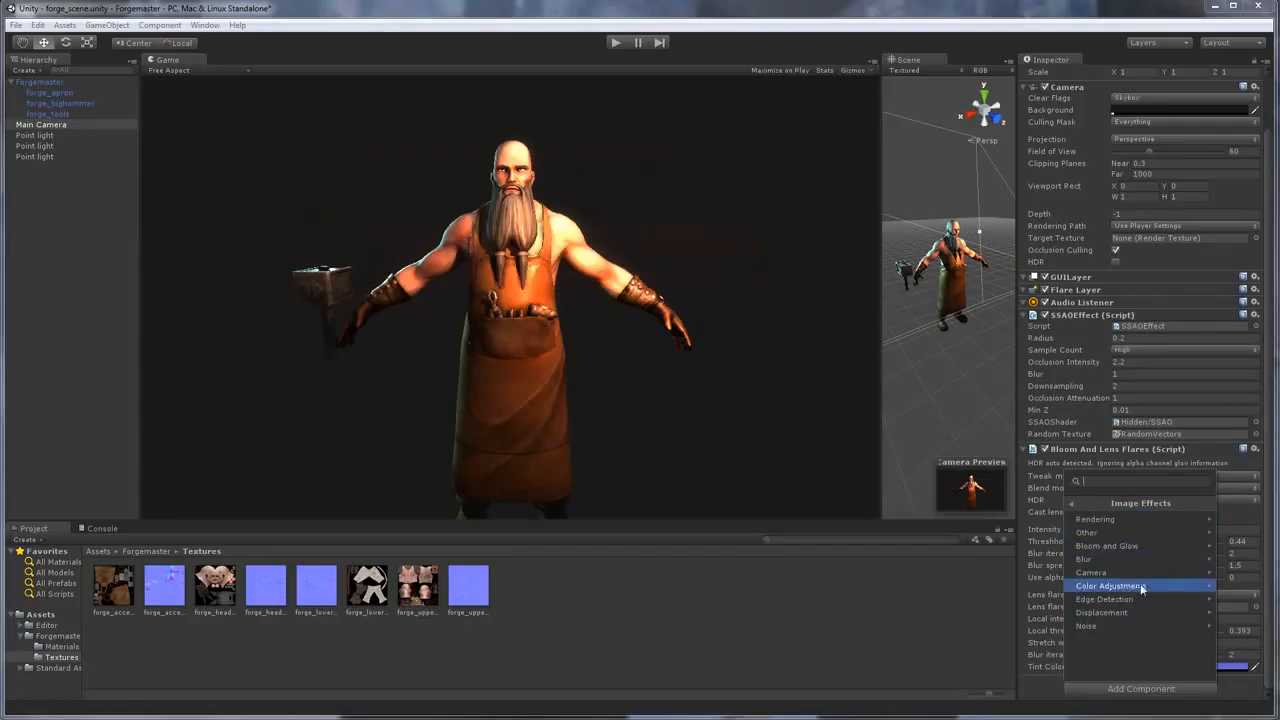
pyautogui.click(1114, 524)
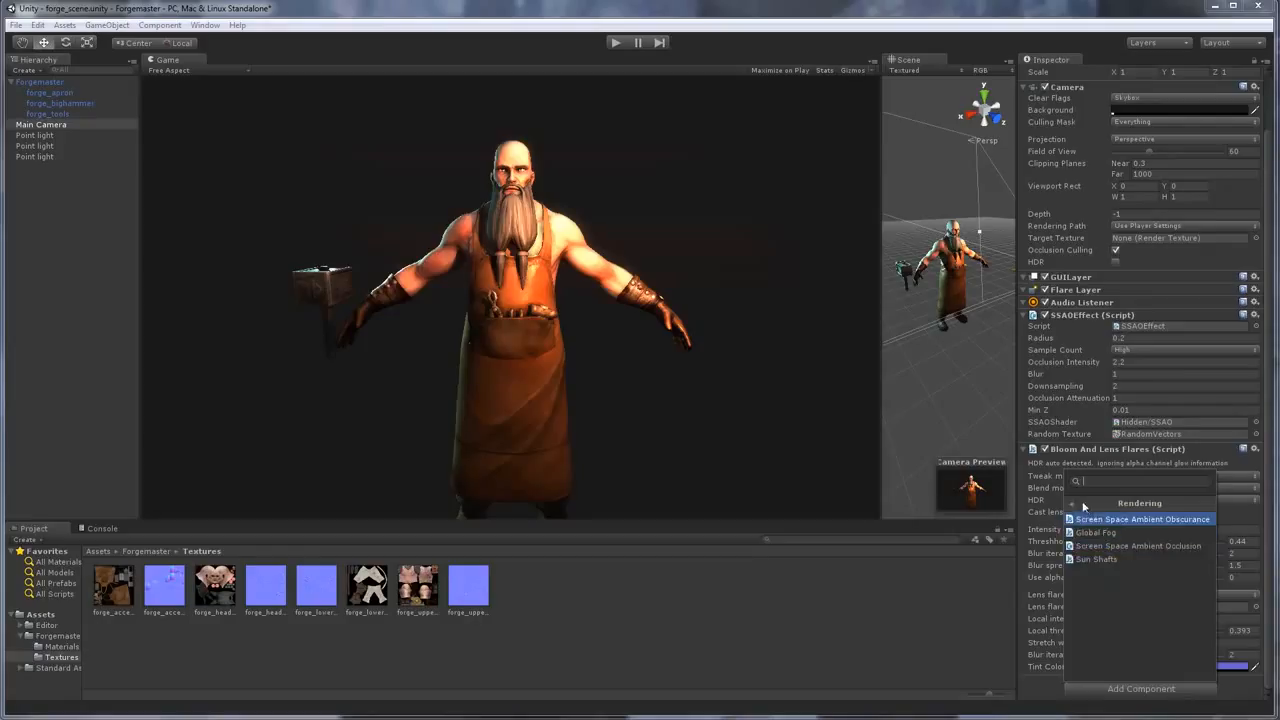
pyautogui.click(1084, 506)
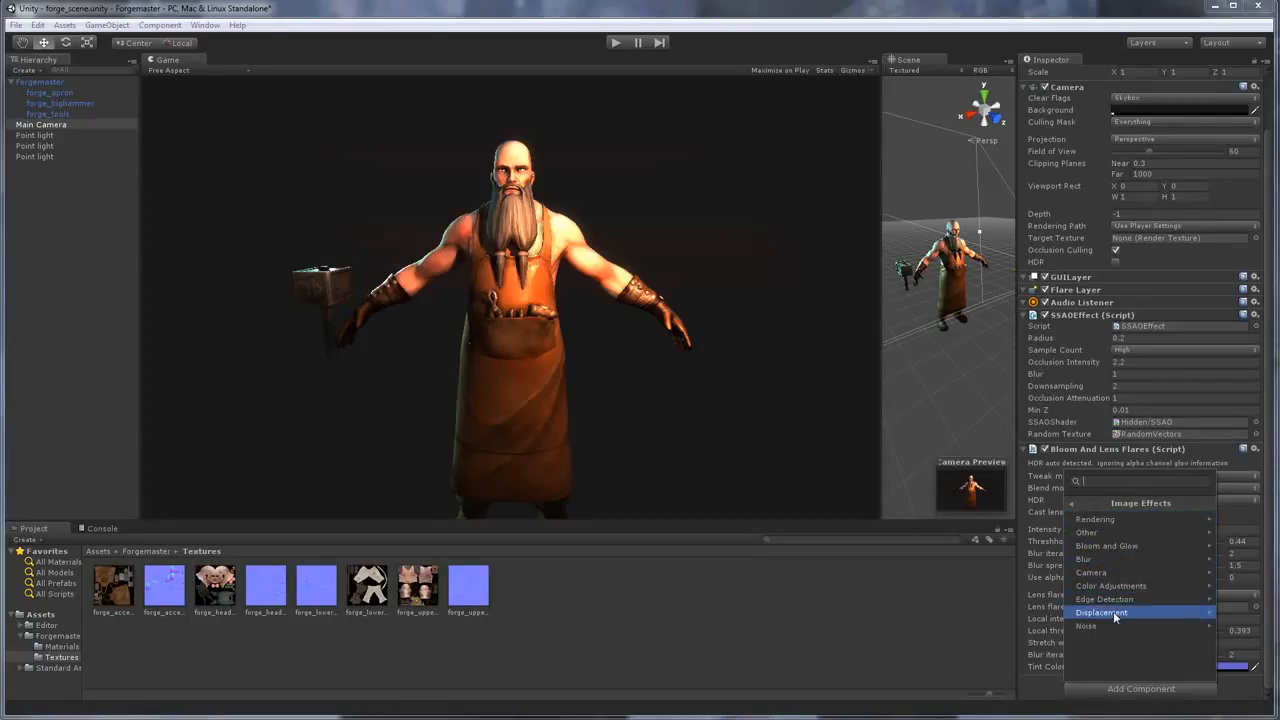
pyautogui.click(1102, 535)
pyautogui.click(1099, 521)
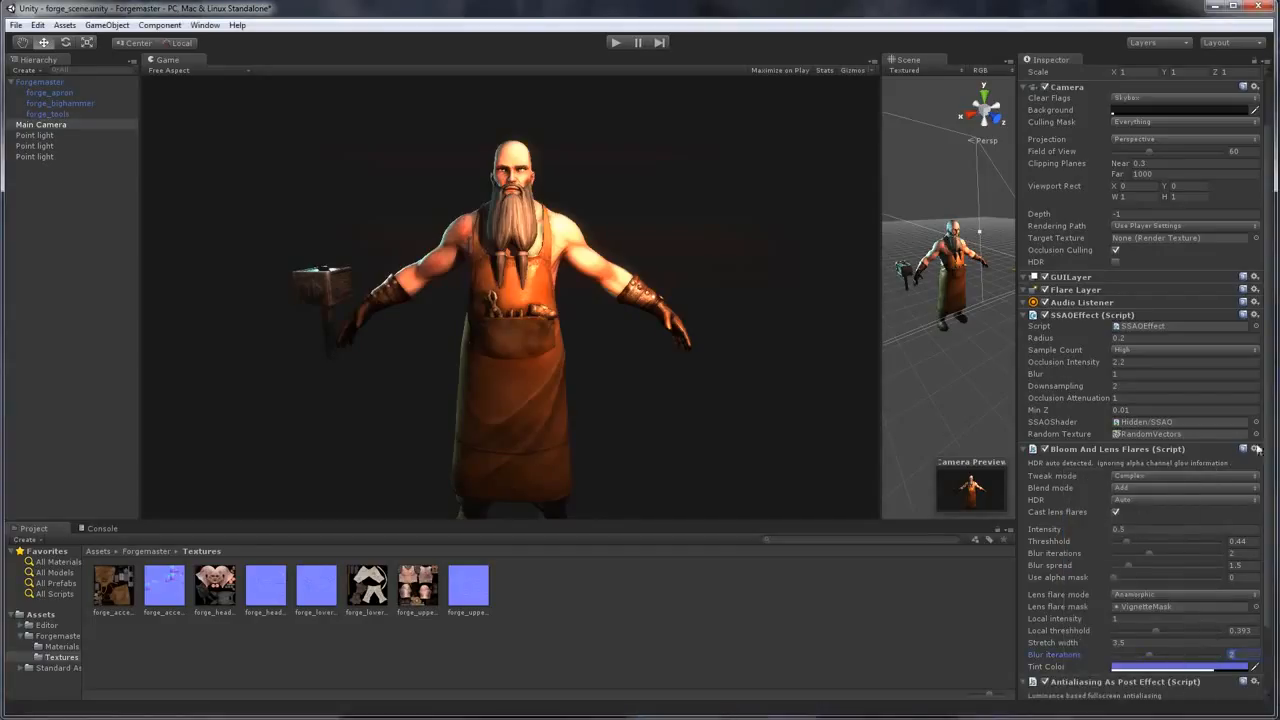
# Try the FXAA1PresetA and FXAA2 antialiasing techniques, and return the technique to FXAA3Console
pyautogui.scroll(-3, 1105, 600)
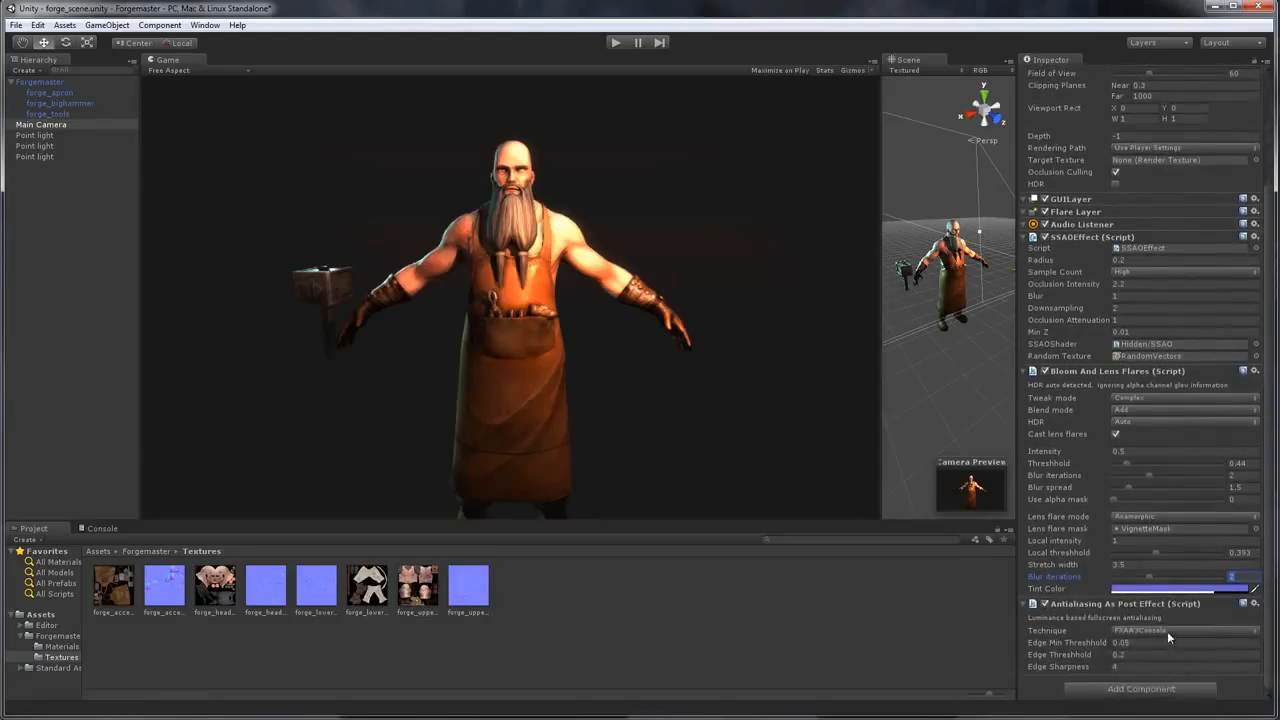
pyautogui.click(1169, 631)
pyautogui.click(1172, 676)
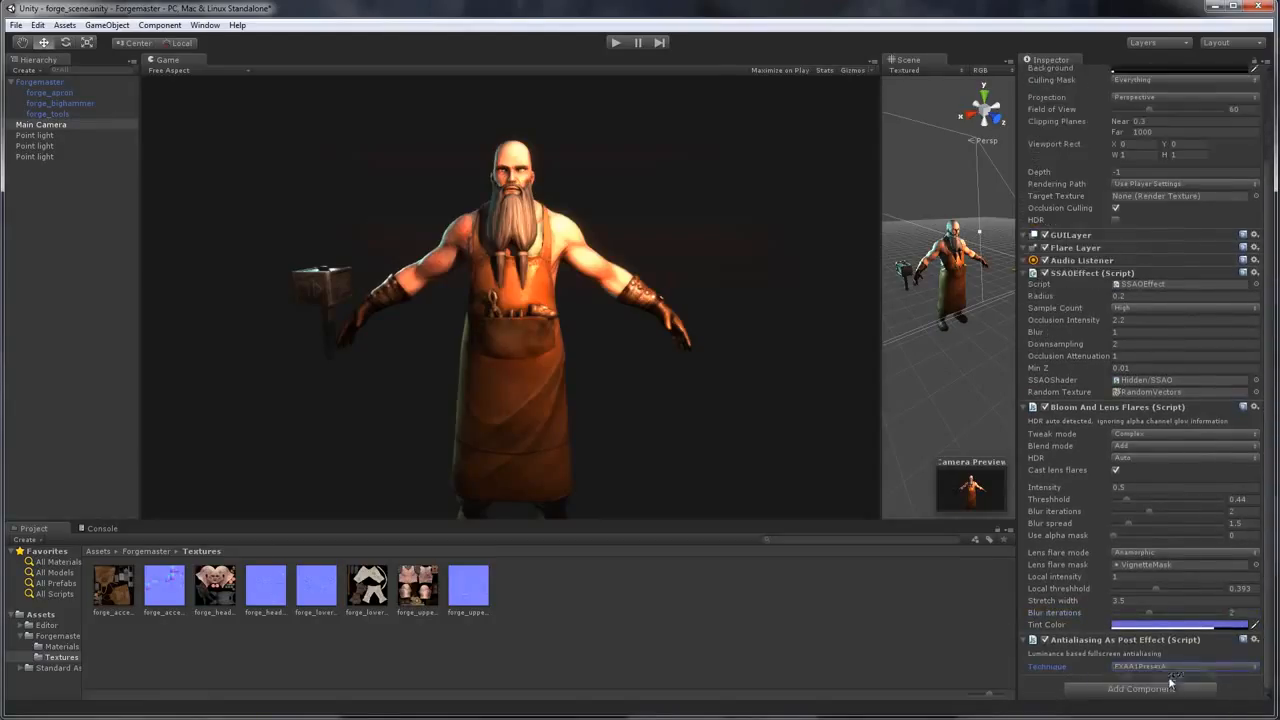
pyautogui.click(1164, 667)
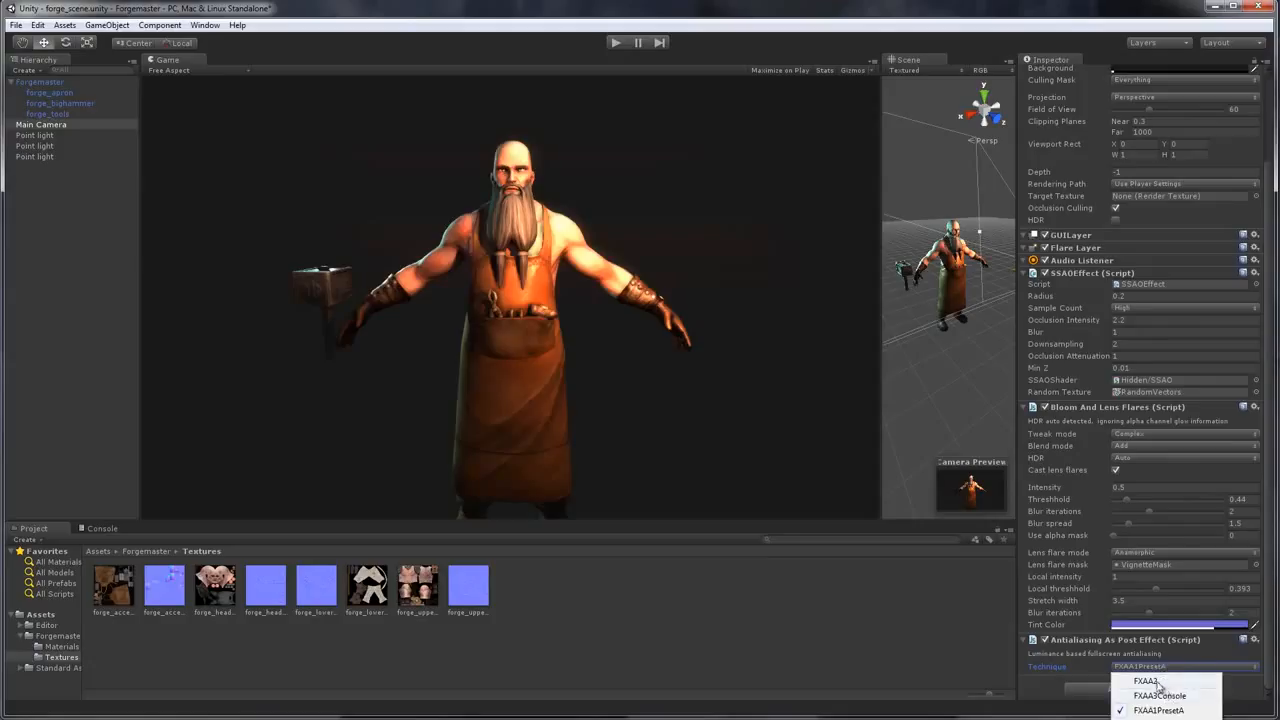
pyautogui.click(1160, 682)
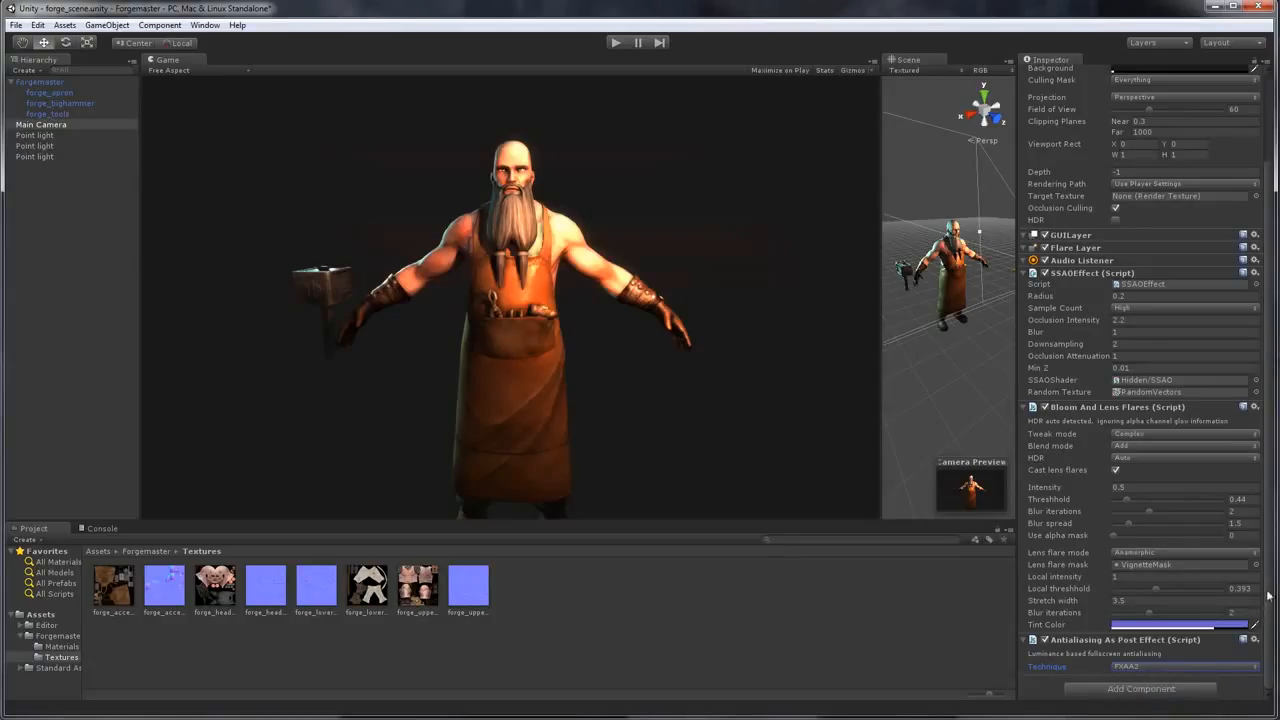
pyautogui.click(1230, 667)
pyautogui.click(1178, 697)
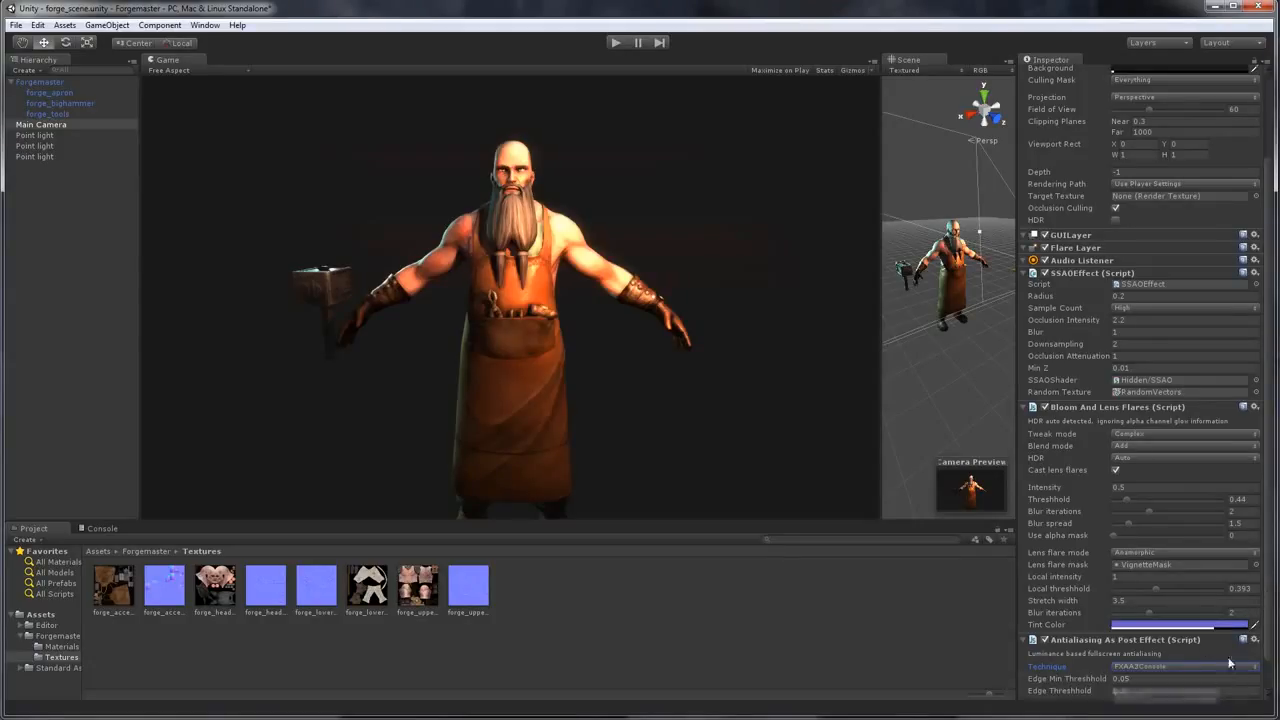
# Set the antialiasing effect's edge min threshold to 0.24, edge threshold to 0.12 and edge sharpness to 4.8
pyautogui.scroll(-2, 1180, 650)
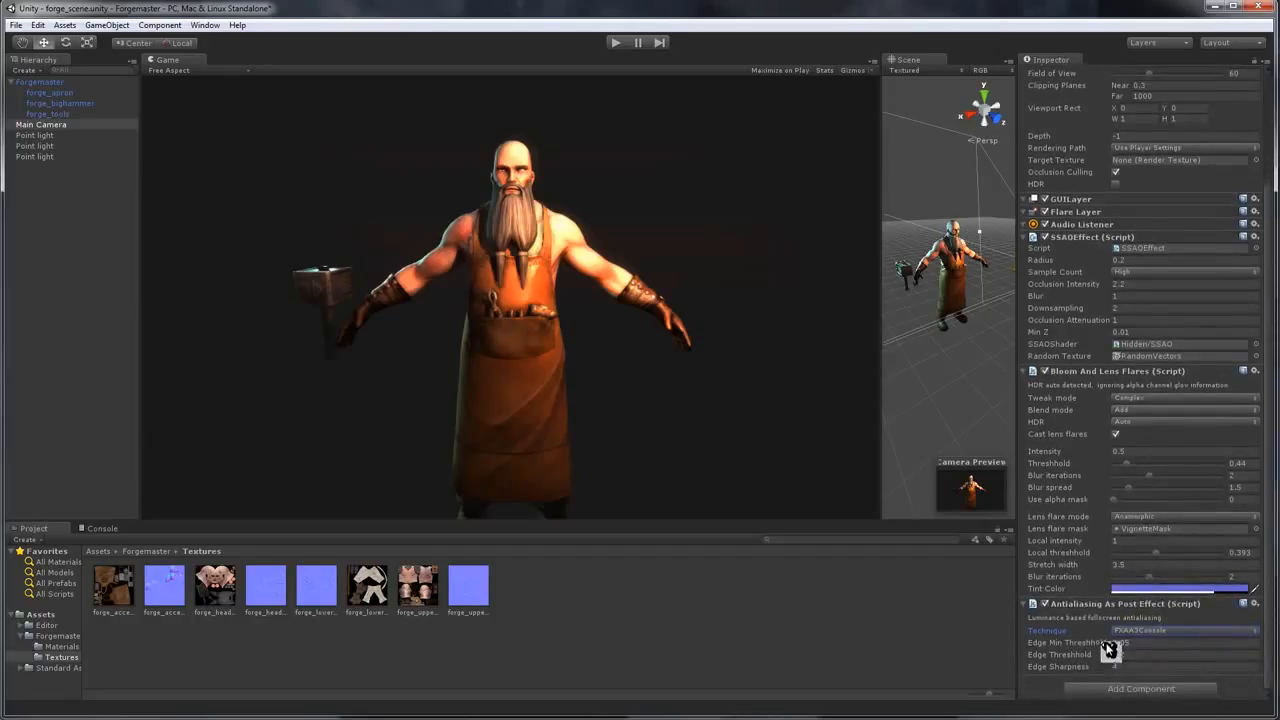
pyautogui.moveTo(1110, 650)
pyautogui.mouseDown()
pyautogui.moveTo(1100, 646)
pyautogui.moveTo(1135, 644)
pyautogui.moveTo(1078, 644)
pyautogui.moveTo(1136, 643)
pyautogui.moveTo(1099, 643)
pyautogui.moveTo(1114, 648)
pyautogui.mouseUp()
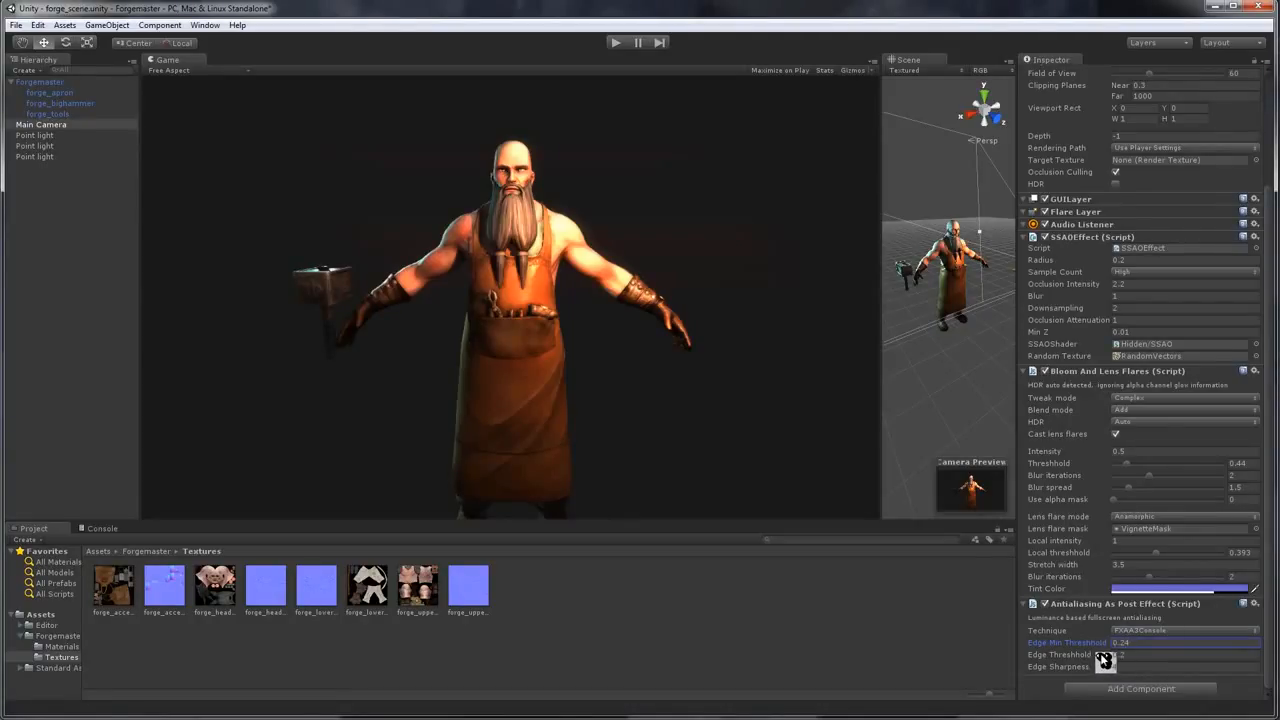
pyautogui.click(1107, 659)
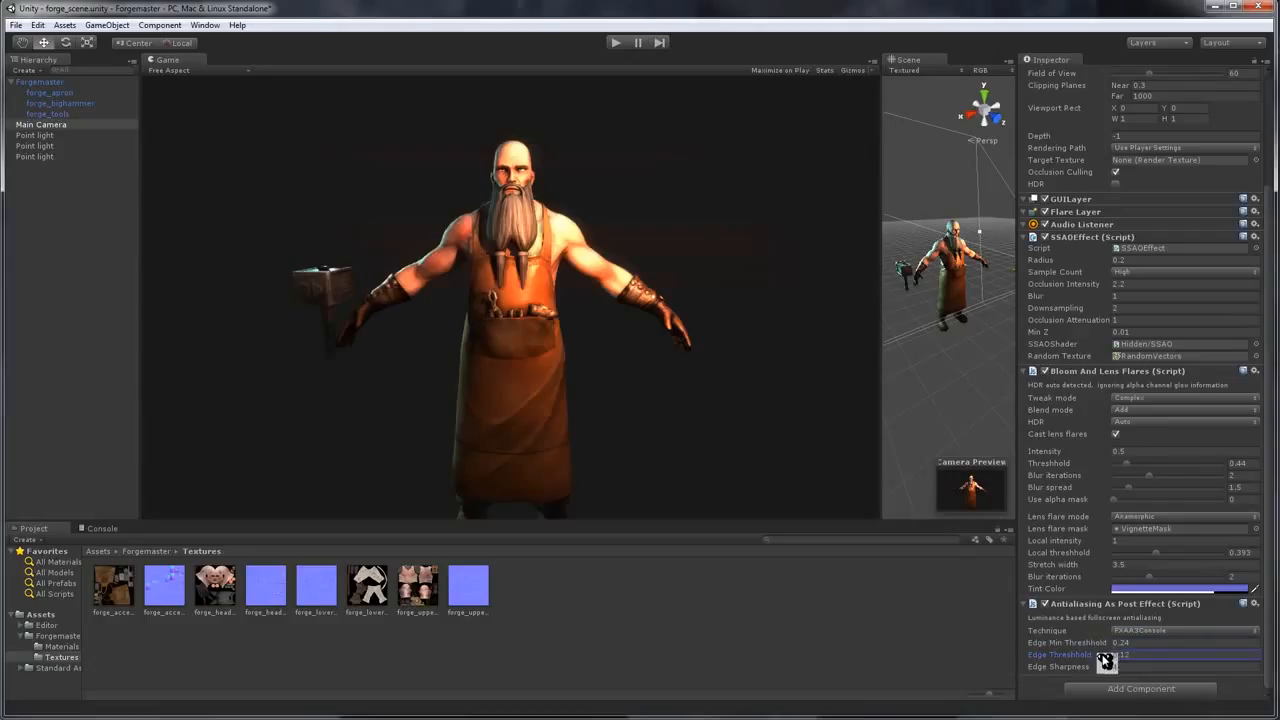
pyautogui.moveTo(1099, 676); pyautogui.dragTo(1139, 678)
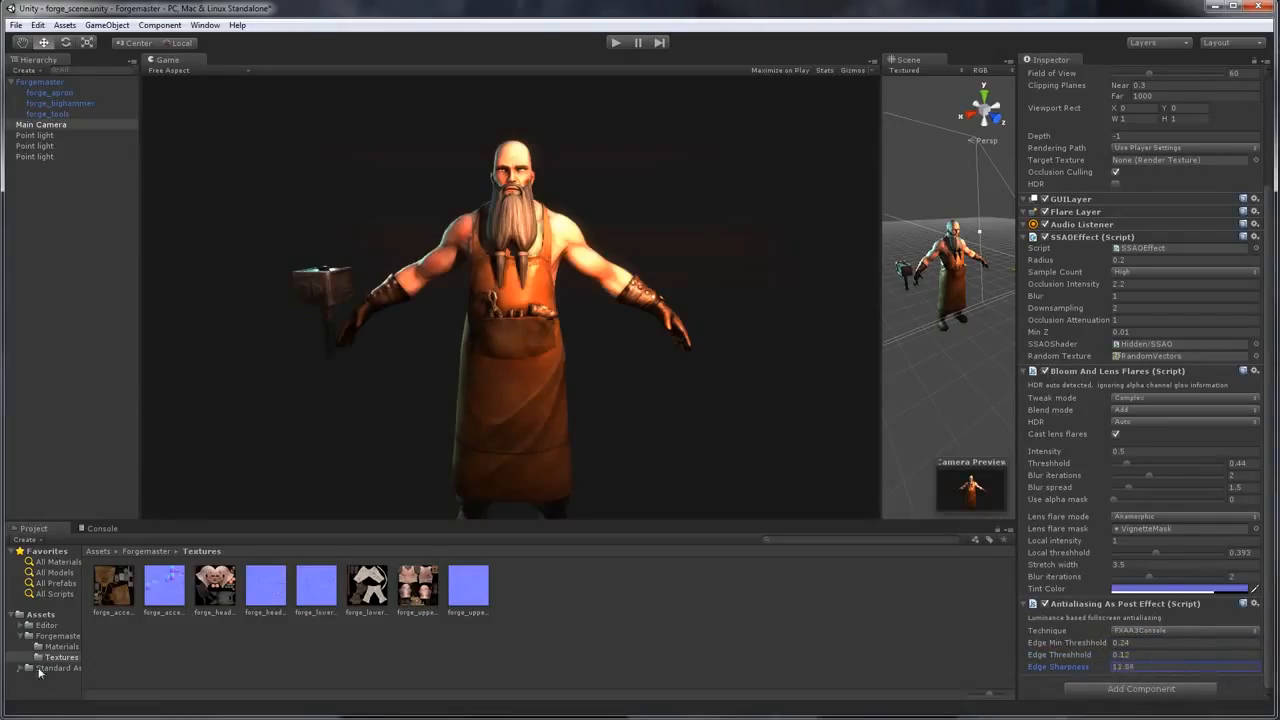
pyautogui.moveTo(378, 690); pyautogui.dragTo(1119, 682)
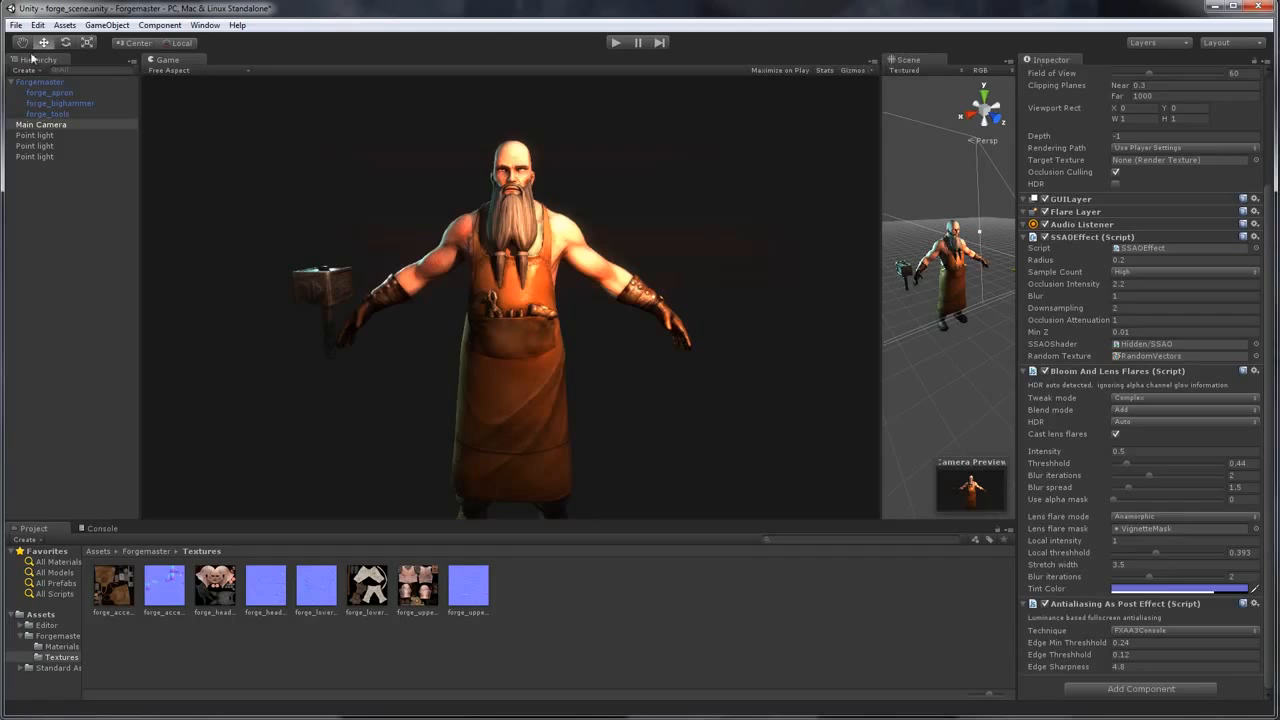
# Detach the Game view into an enlarged floating window and shift it aside to uncover the camera in the Scene view
pyautogui.moveTo(157, 61); pyautogui.dragTo(305, 141)
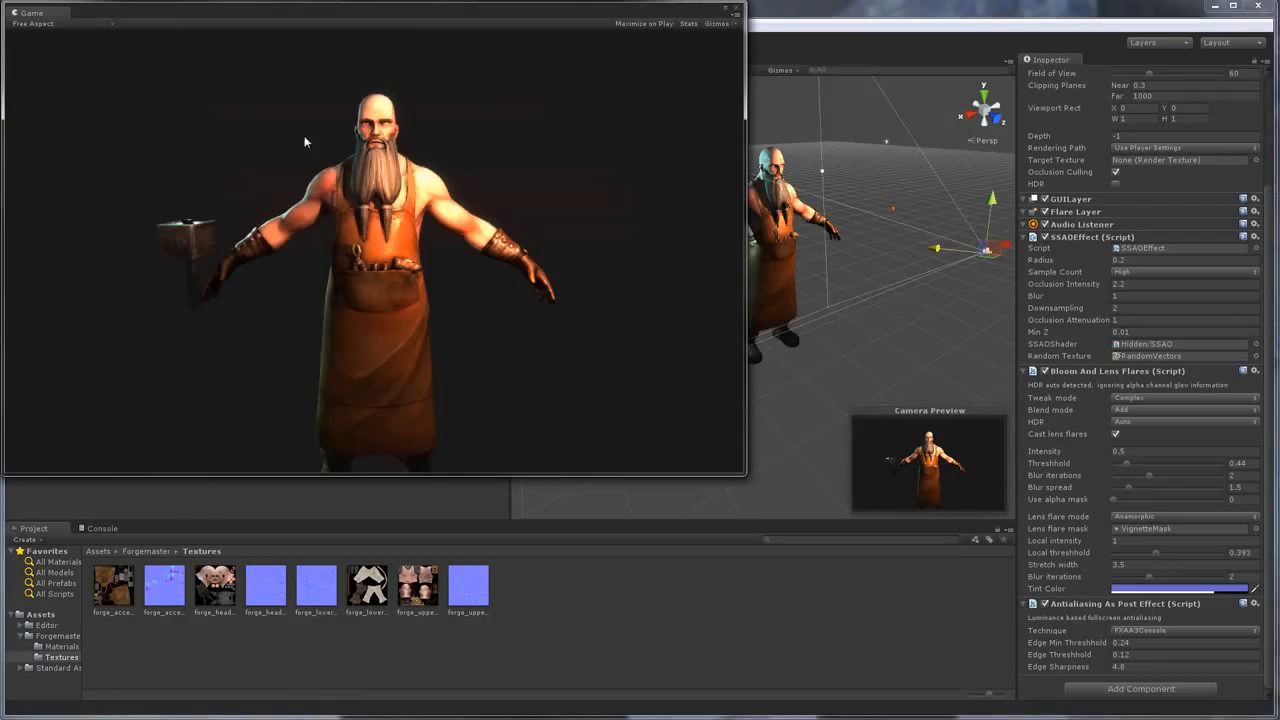
pyautogui.moveTo(743, 470); pyautogui.dragTo(1253, 703)
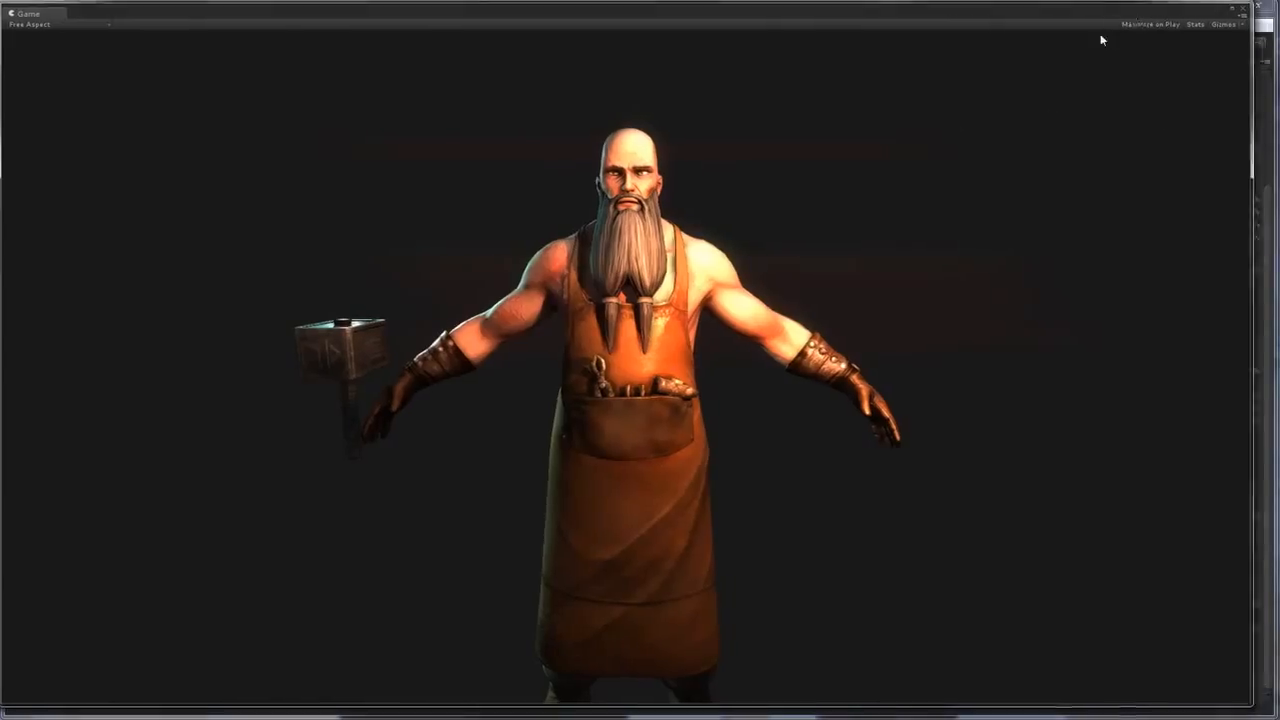
pyautogui.moveTo(1143, 18); pyautogui.dragTo(599, 56)
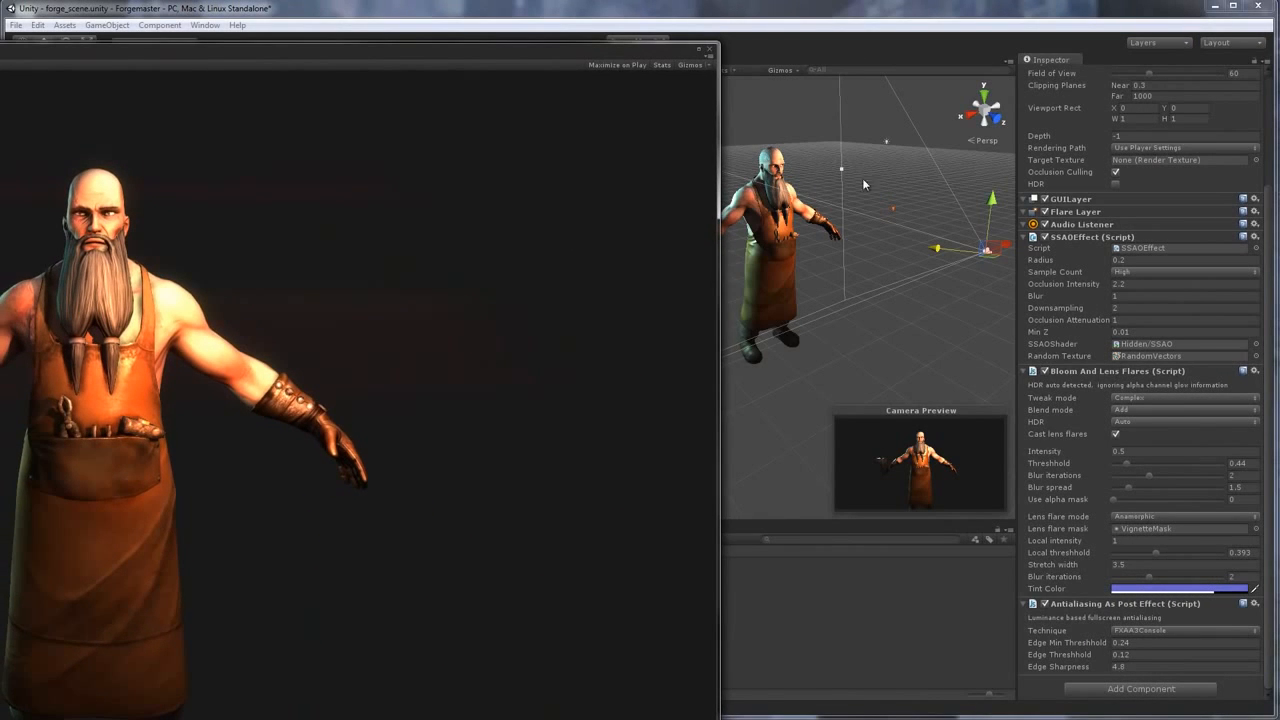
# Reposition the Main Camera with its move handles so the whole Forgemaster, from head to boots, is centred in the Game view
pyautogui.moveTo(934, 249)
pyautogui.mouseDown()
pyautogui.moveTo(962, 255)
pyautogui.moveTo(938, 251)
pyautogui.mouseUp()
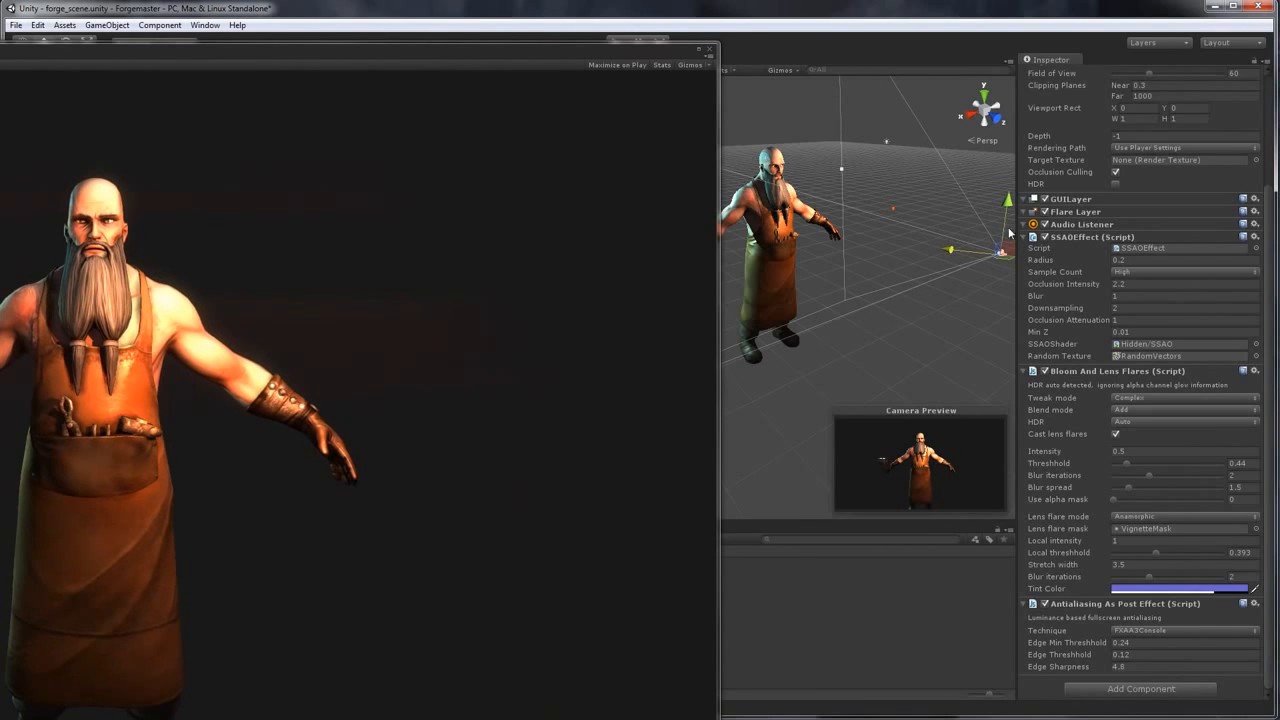
pyautogui.moveTo(1010, 208); pyautogui.dragTo(1009, 236)
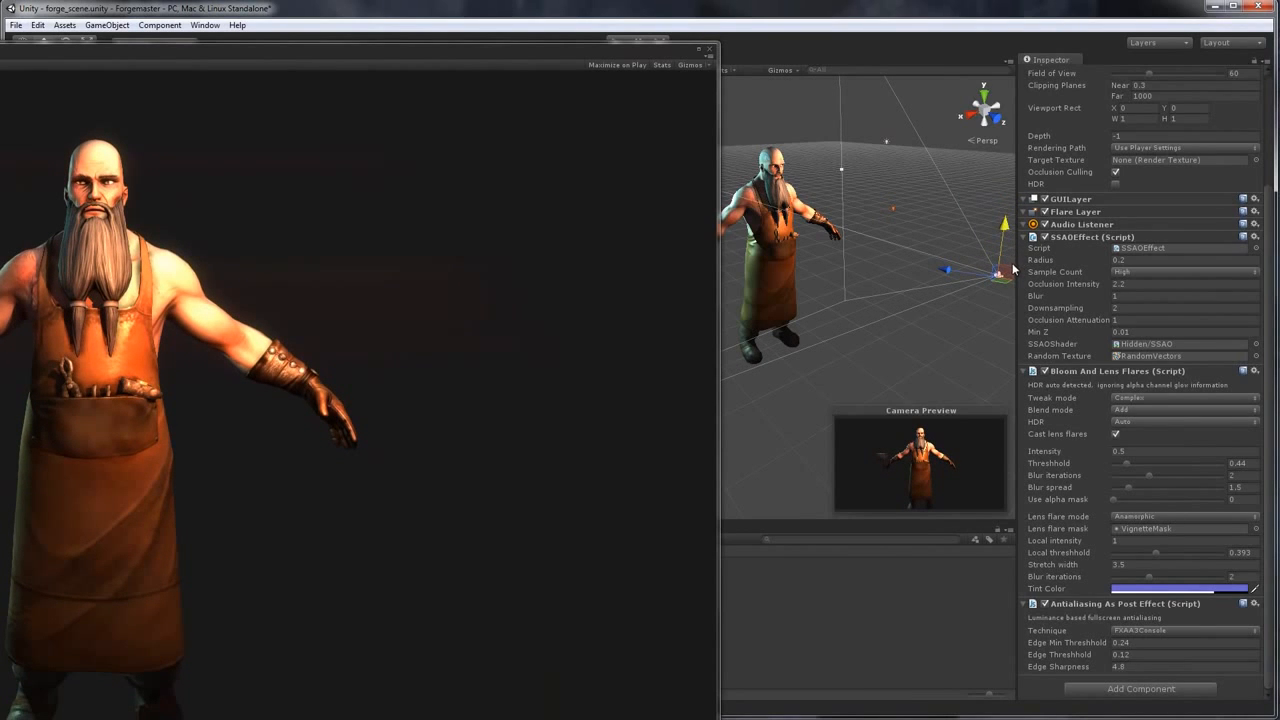
pyautogui.moveTo(1013, 270); pyautogui.dragTo(1003, 274)
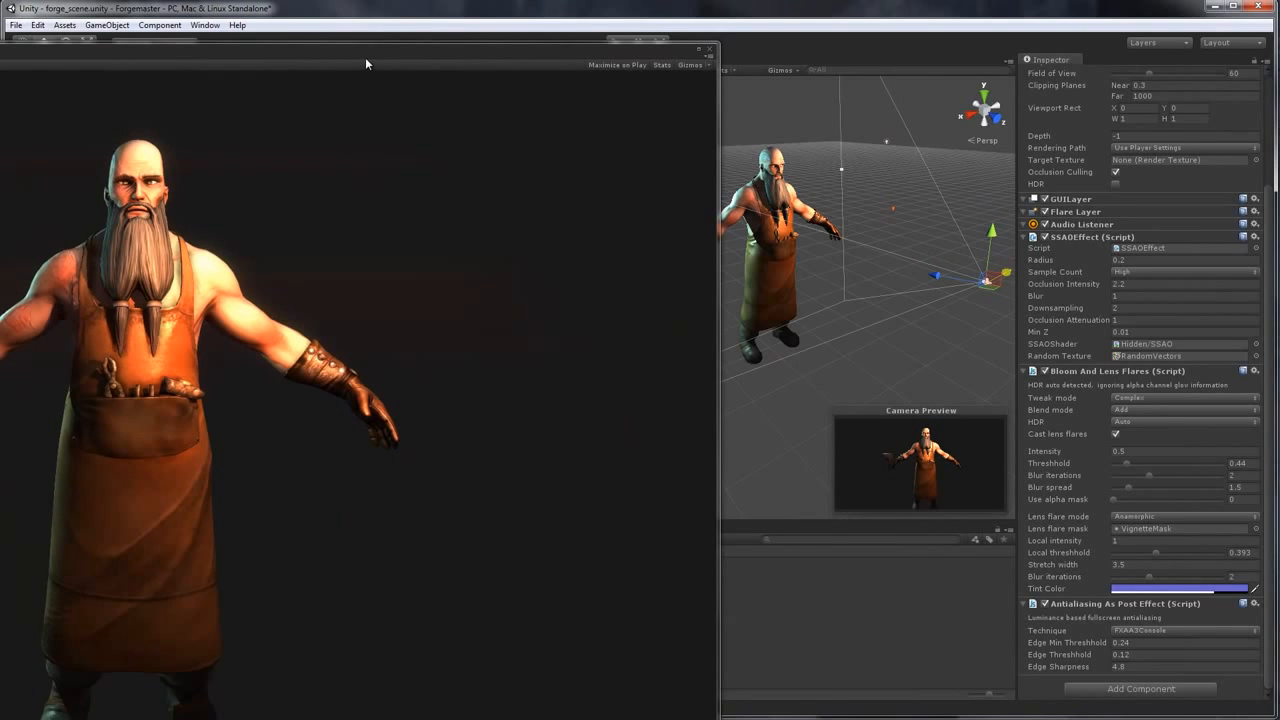
pyautogui.moveTo(366, 60); pyautogui.dragTo(533, 57)
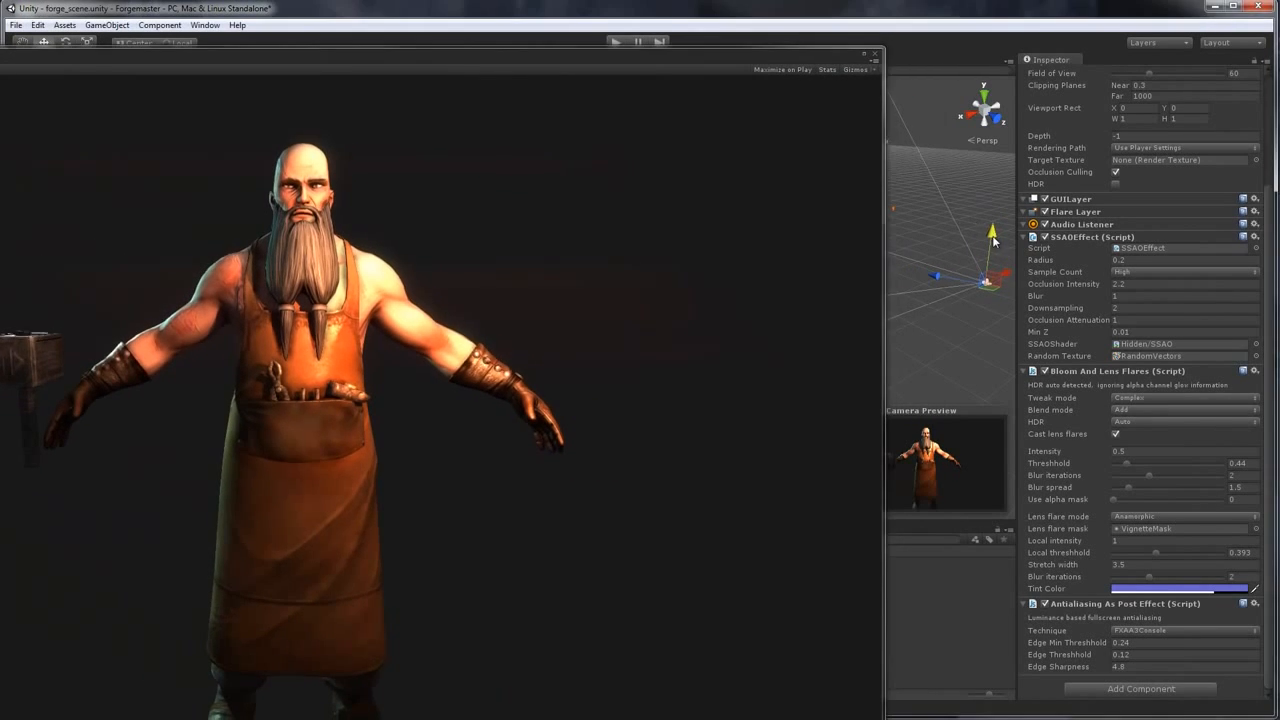
pyautogui.moveTo(993, 238); pyautogui.dragTo(990, 271)
# Reposition and enlarge the floating Game window so it fills the screen with the full character
pyautogui.moveTo(437, 37); pyautogui.dragTo(766, 49)
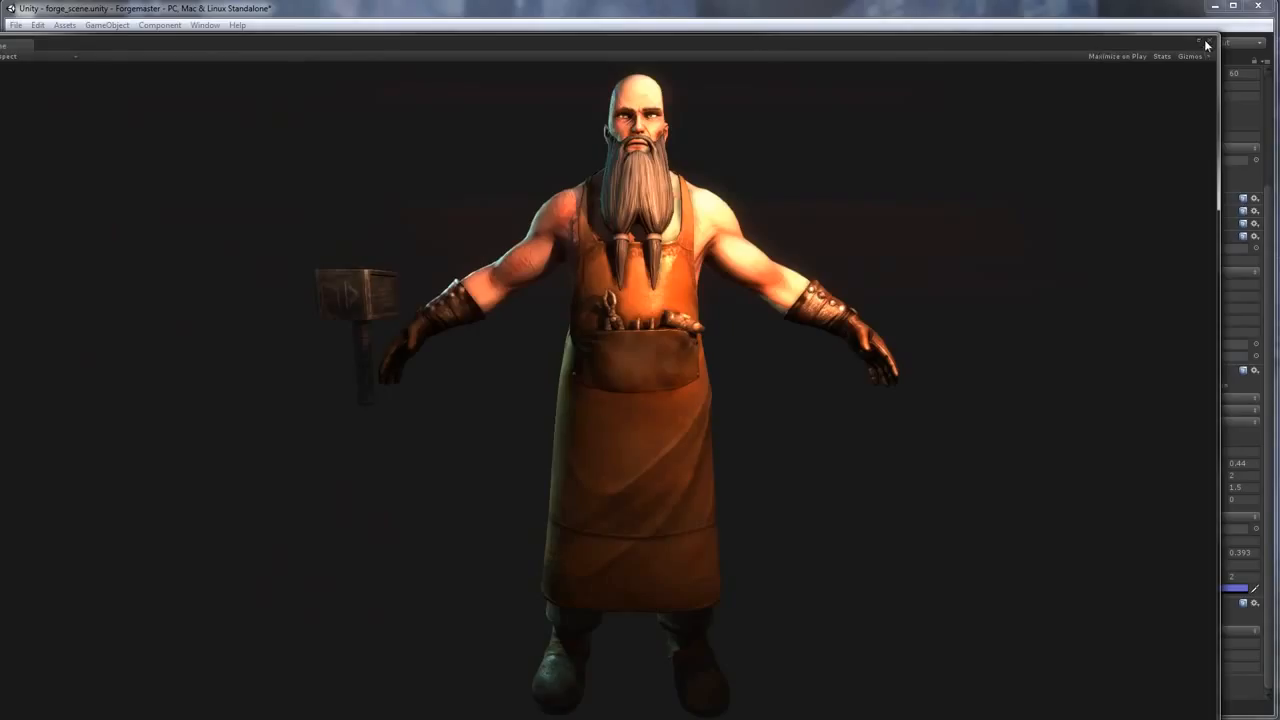
pyautogui.click(1200, 43)
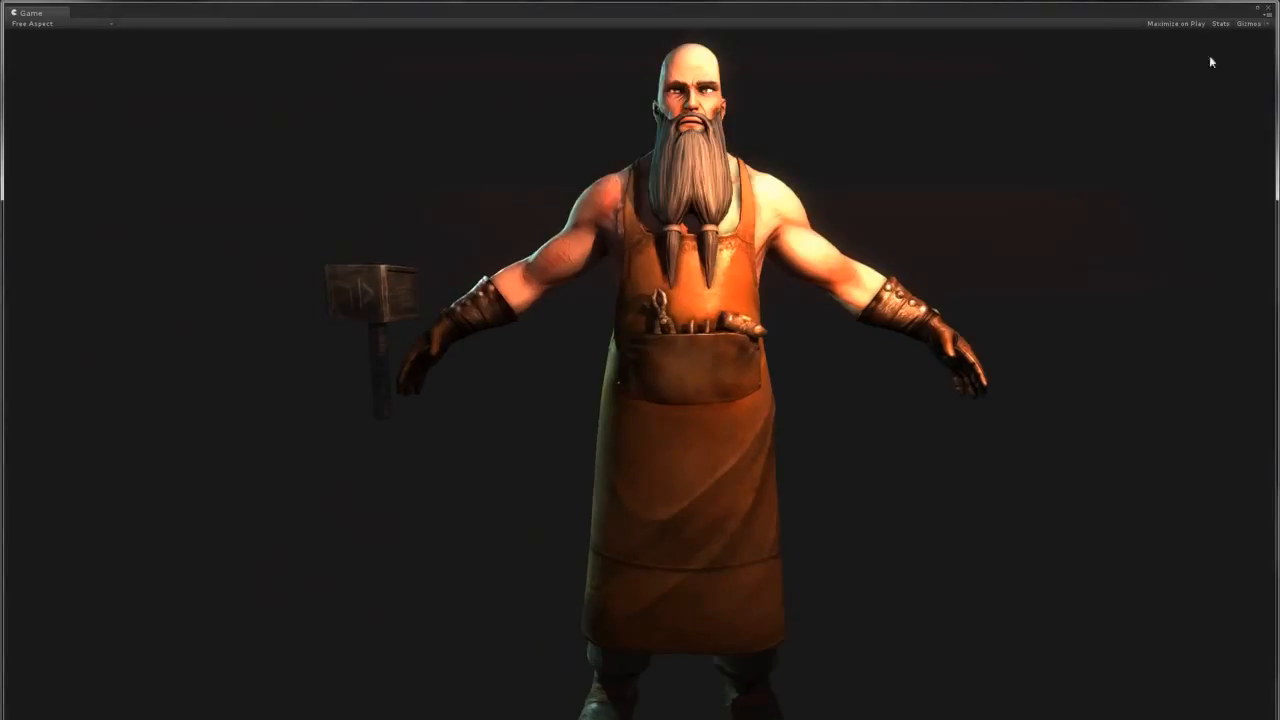
pyautogui.click(1258, 10)
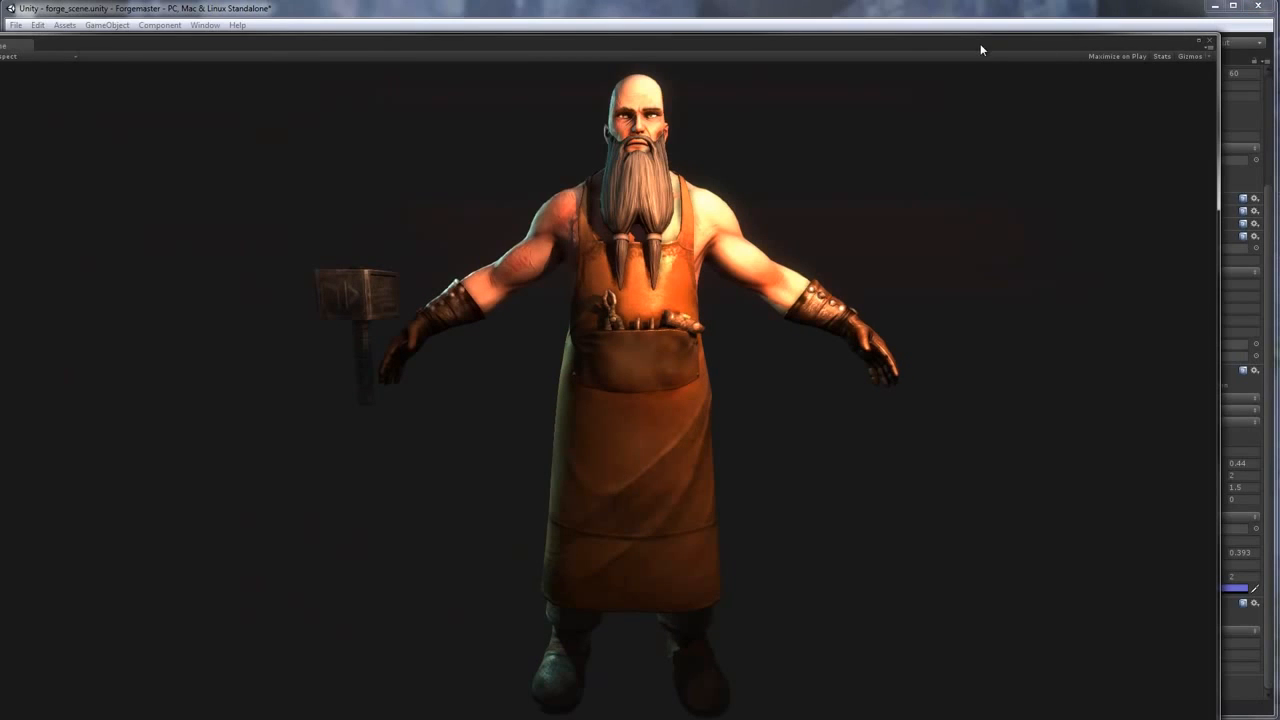
pyautogui.moveTo(981, 49); pyautogui.dragTo(1014, 17)
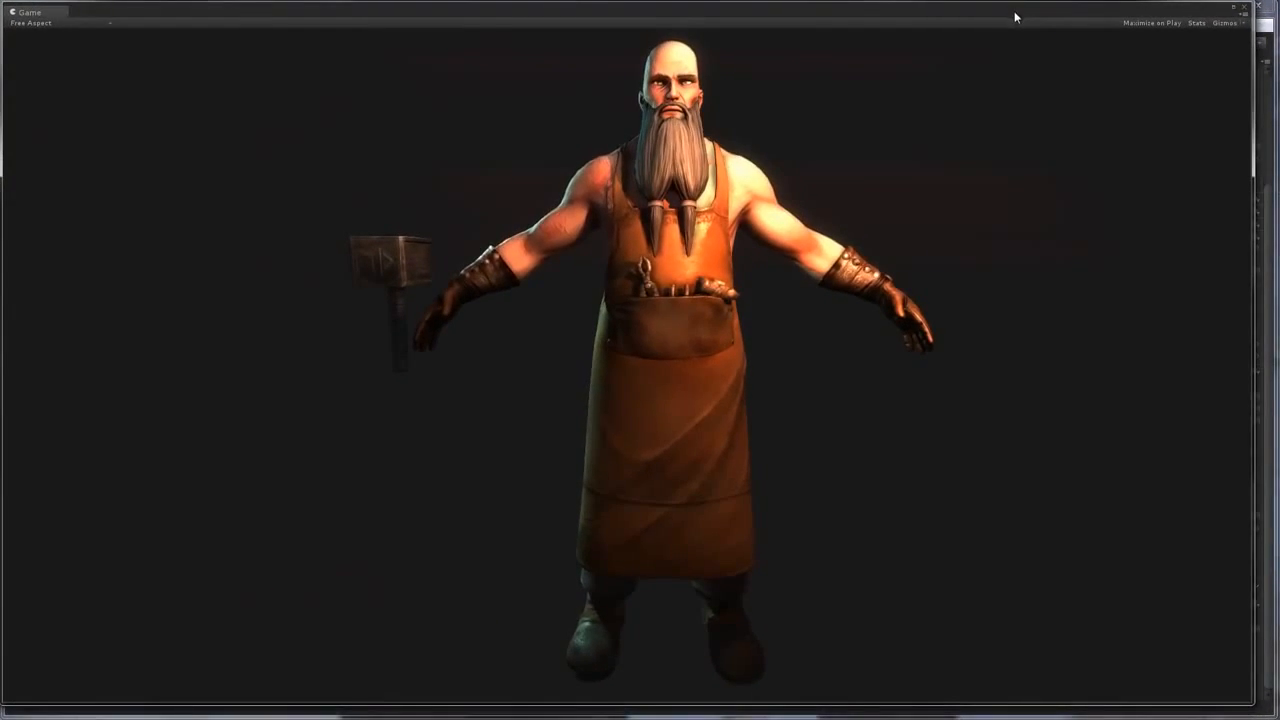
pyautogui.moveTo(1255, 705); pyautogui.dragTo(1274, 716)
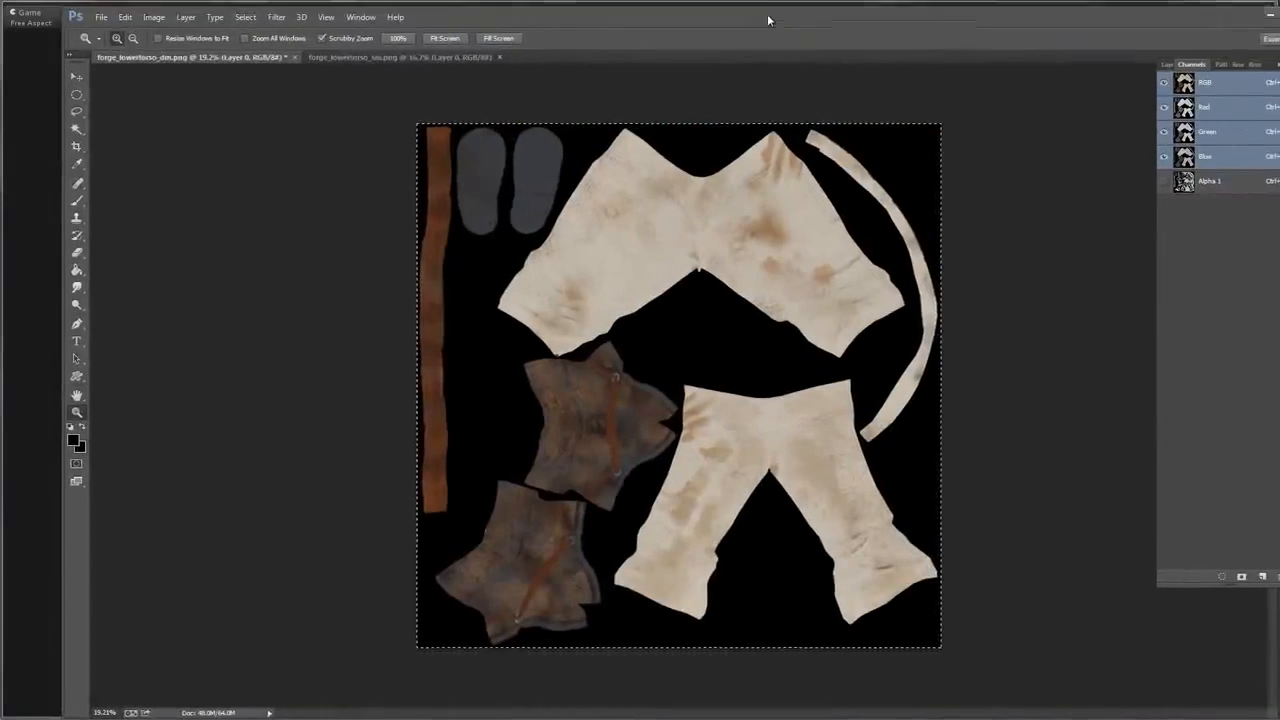
# Switch to Photoshop, create a new document with the suggested settings and paste the captured screenshot into it
pyautogui.click(98, 20)
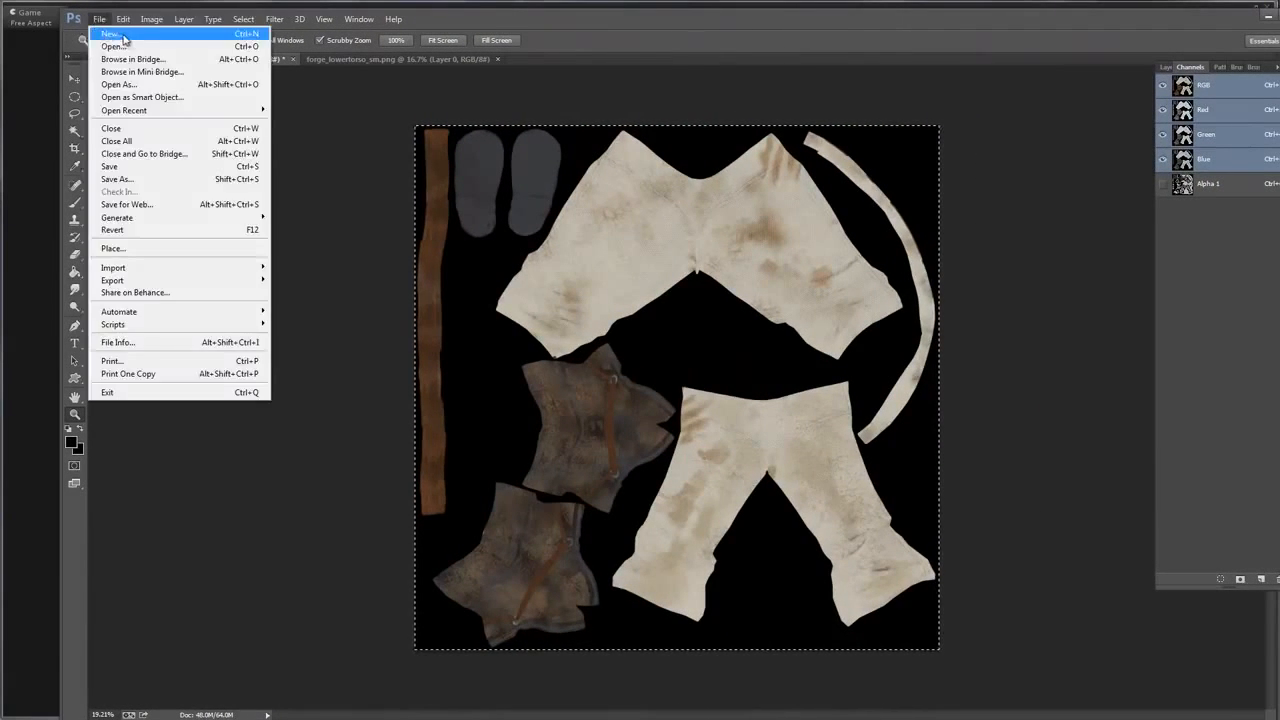
pyautogui.click(123, 35)
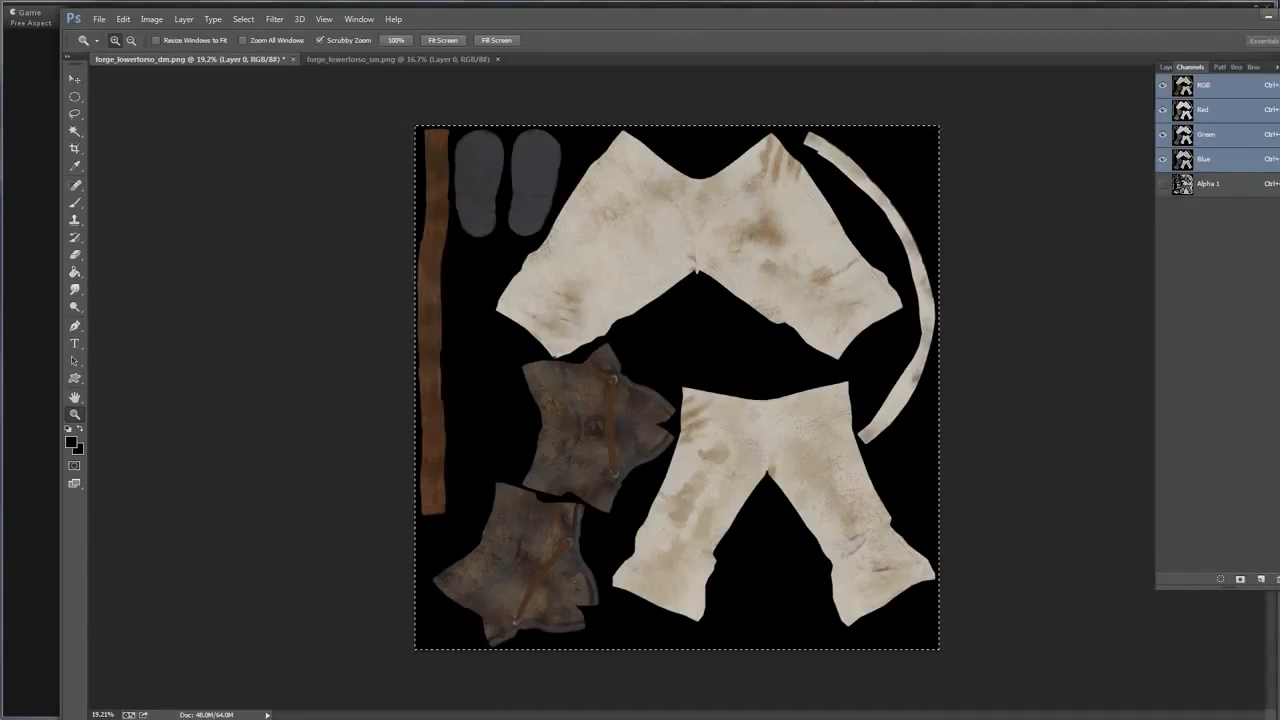
pyautogui.press('Return')
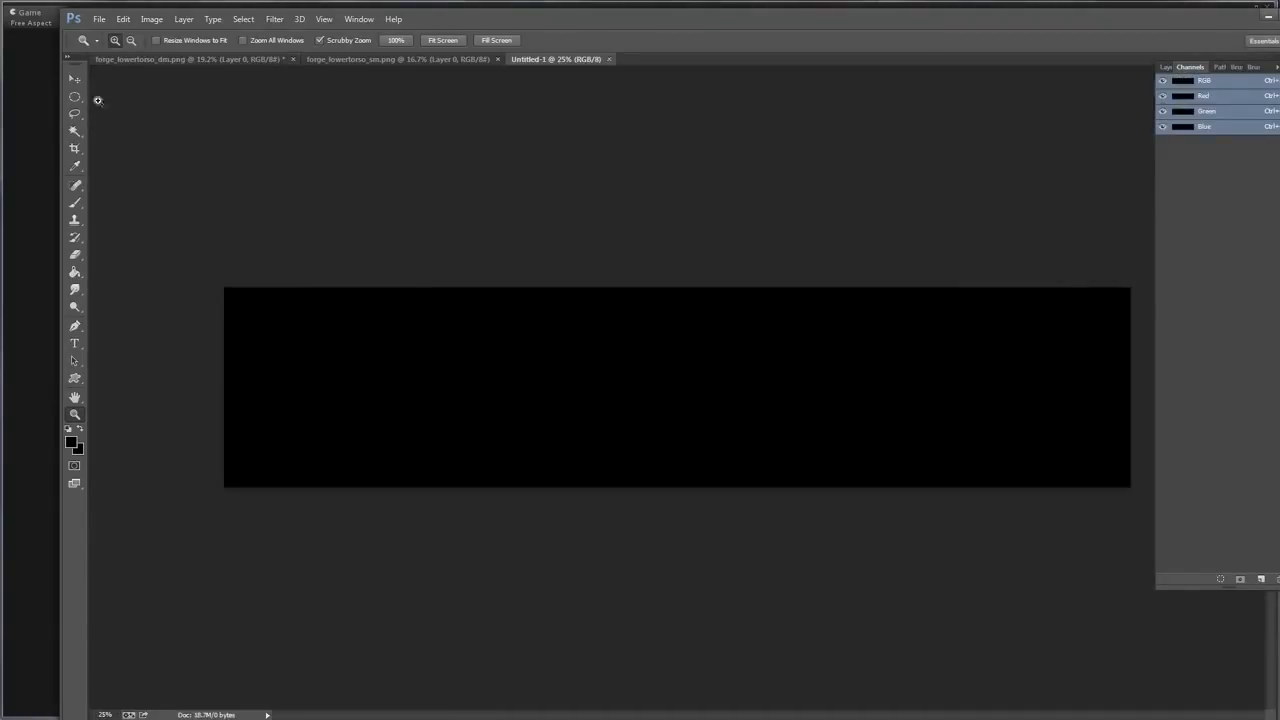
pyautogui.click(123, 19)
pyautogui.click(151, 135)
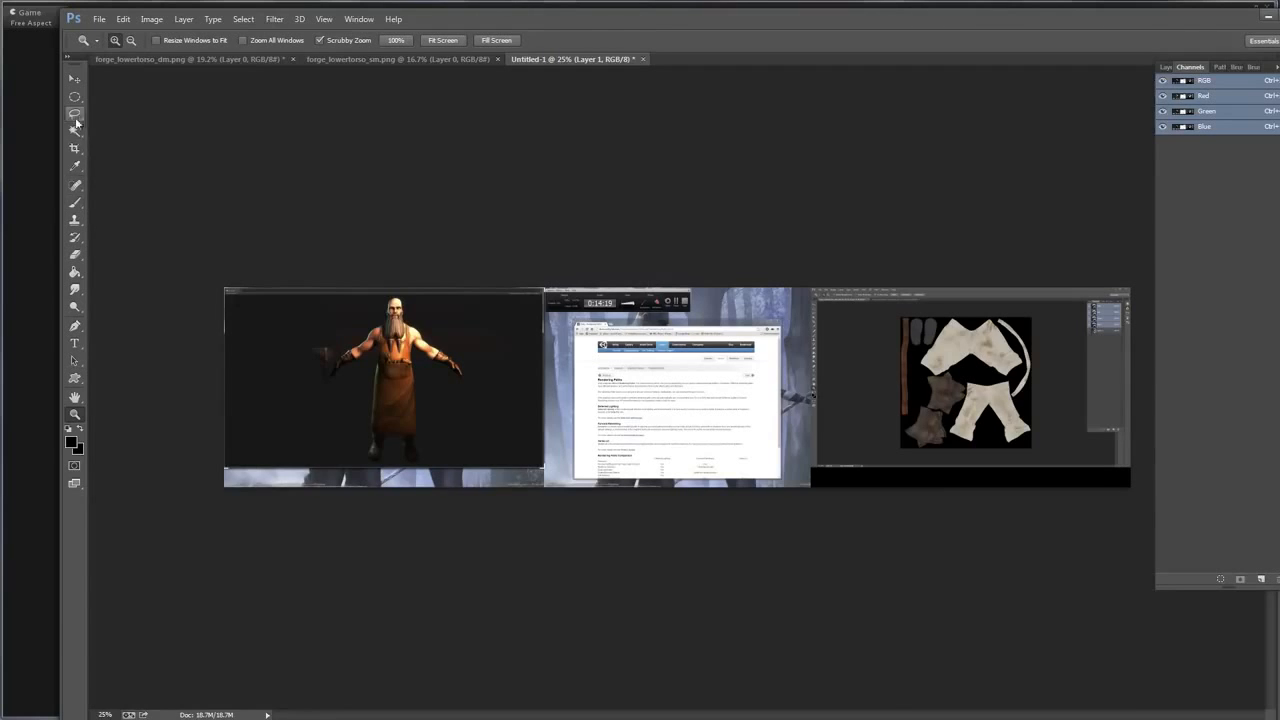
# Crop the pasted screenshot to the dark Game view area around the full Forgemaster, excluding the window border and the other monitors
pyautogui.click(272, 357)
pyautogui.moveTo(272, 357); pyautogui.dragTo(360, 377)
pyautogui.moveTo(644, 280); pyautogui.dragTo(554, 266)
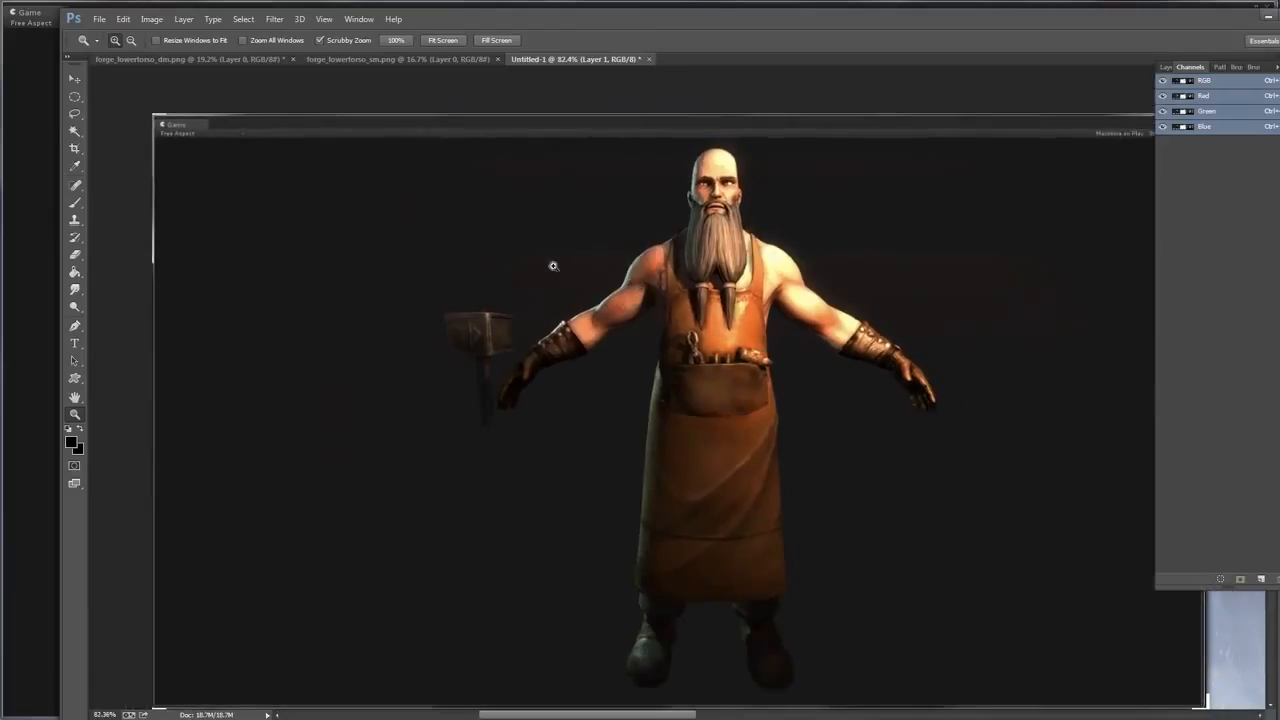
pyautogui.click(74, 148)
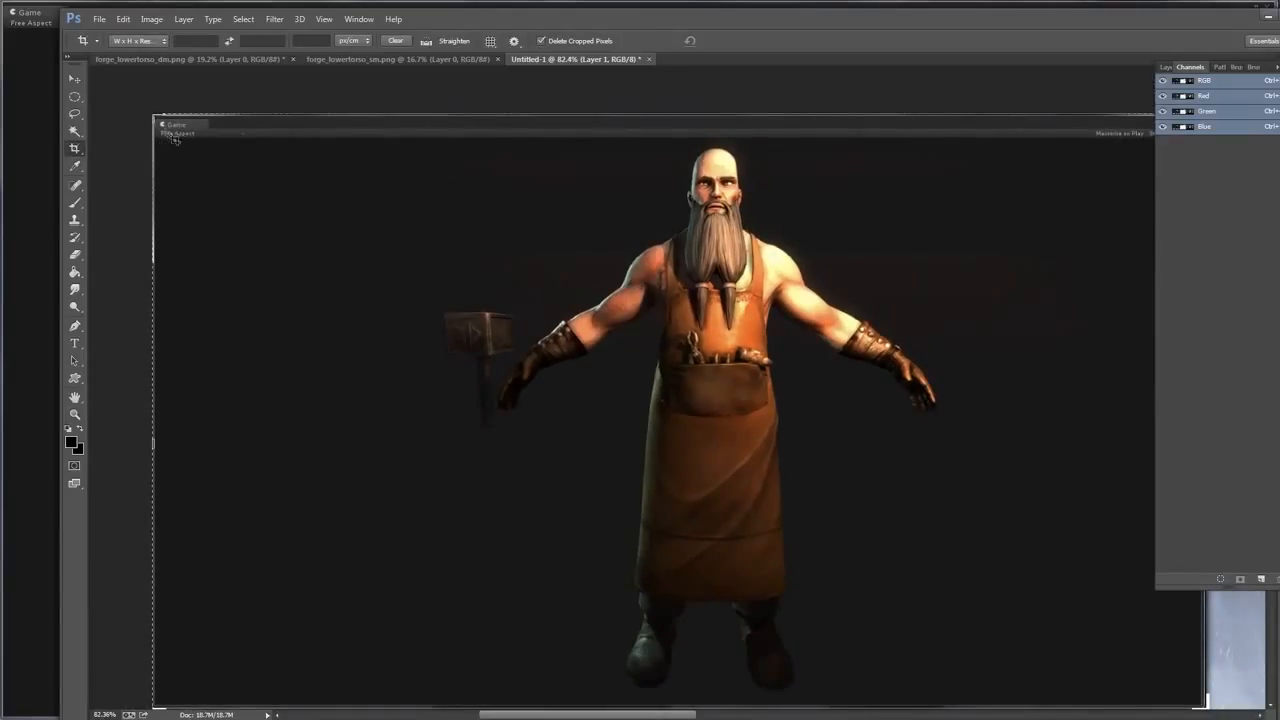
pyautogui.moveTo(197, 163); pyautogui.dragTo(401, 295)
pyautogui.moveTo(624, 418); pyautogui.dragTo(1146, 703)
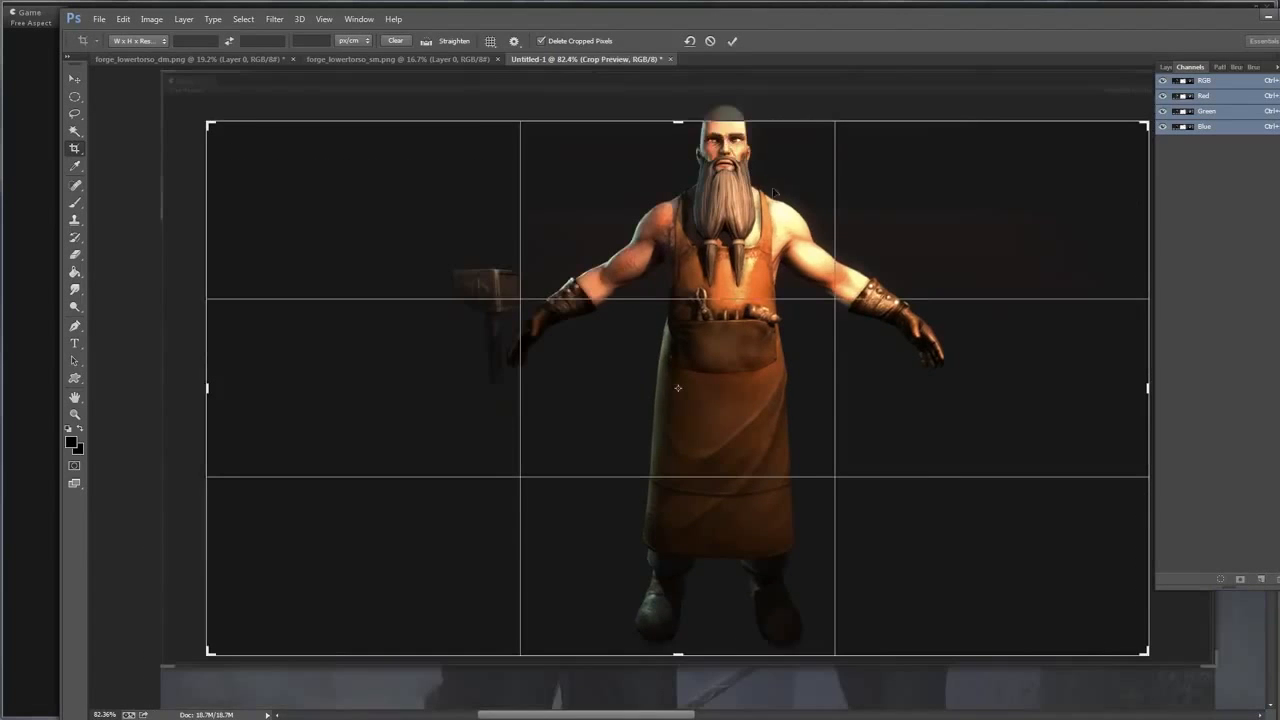
pyautogui.moveTo(790, 192); pyautogui.dragTo(758, 253)
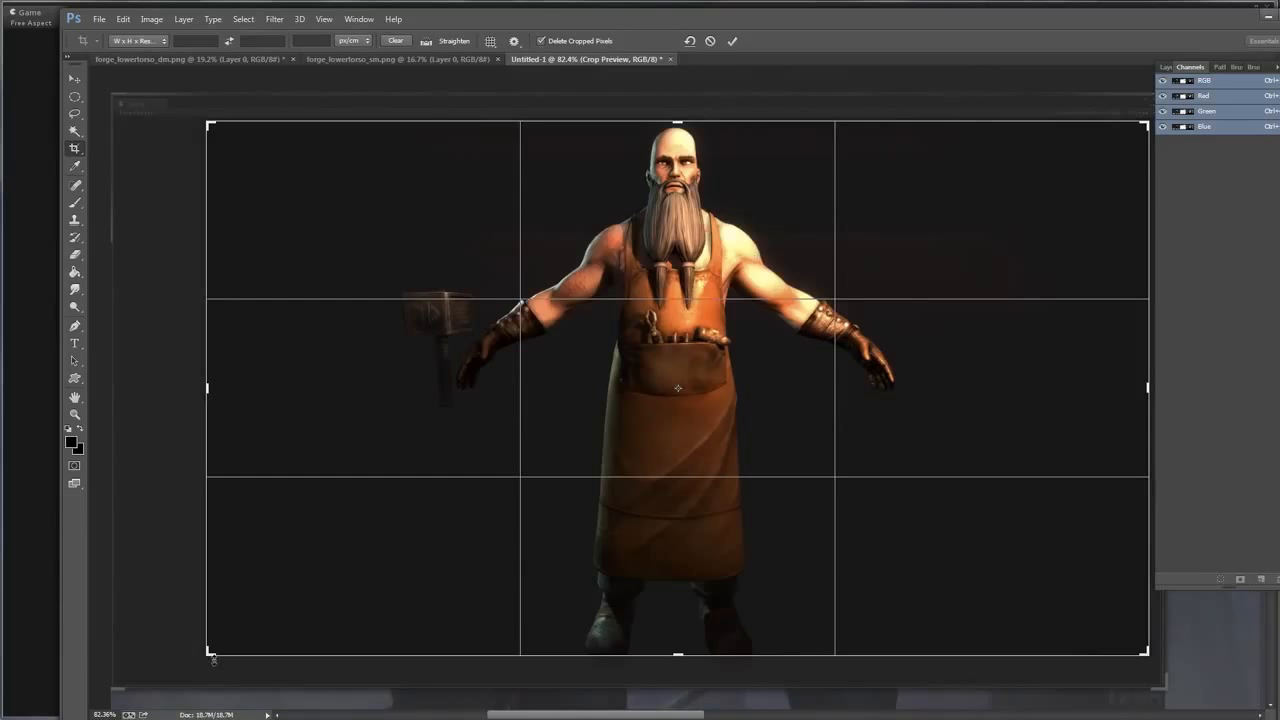
pyautogui.moveTo(213, 660); pyautogui.dragTo(213, 663)
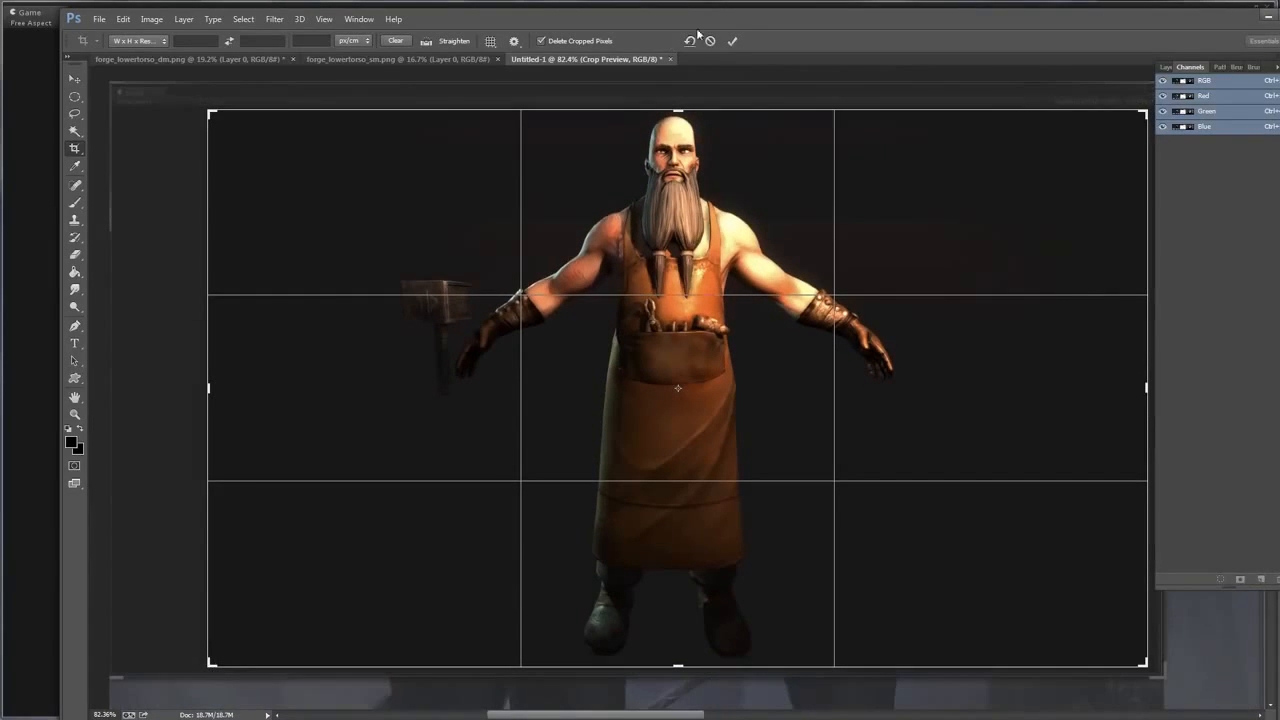
pyautogui.click(732, 41)
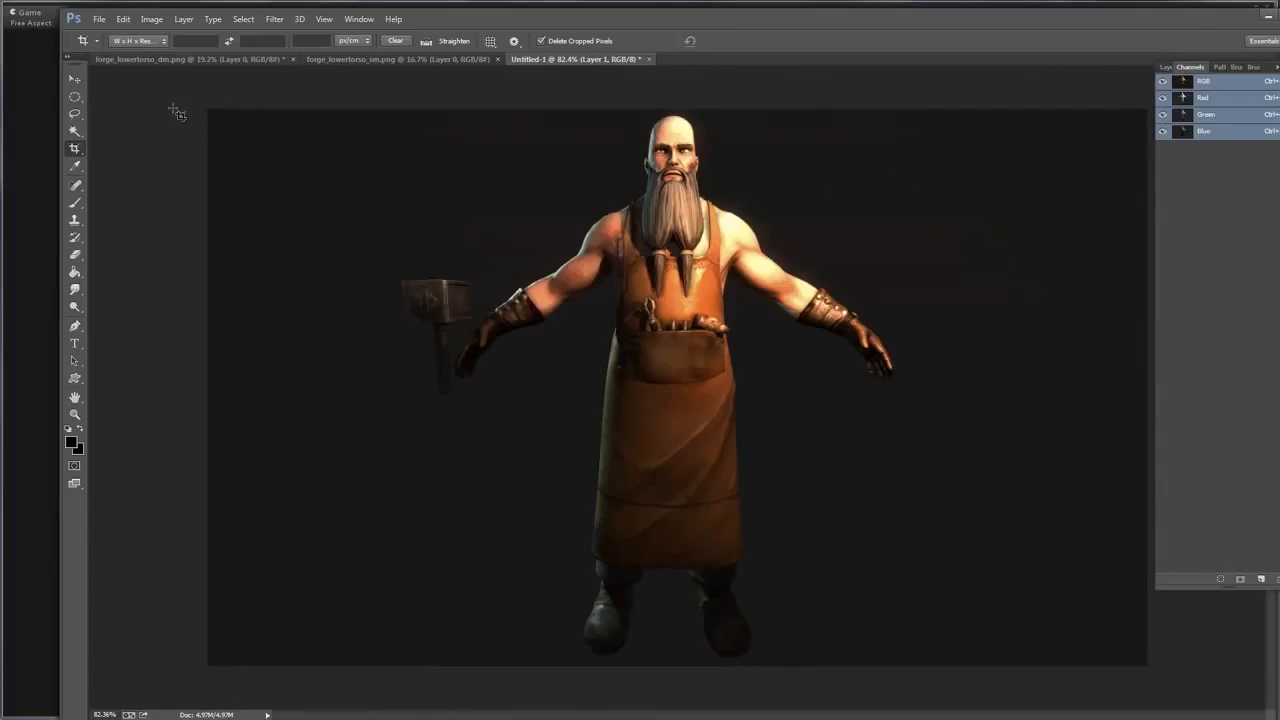
pyautogui.click(97, 20)
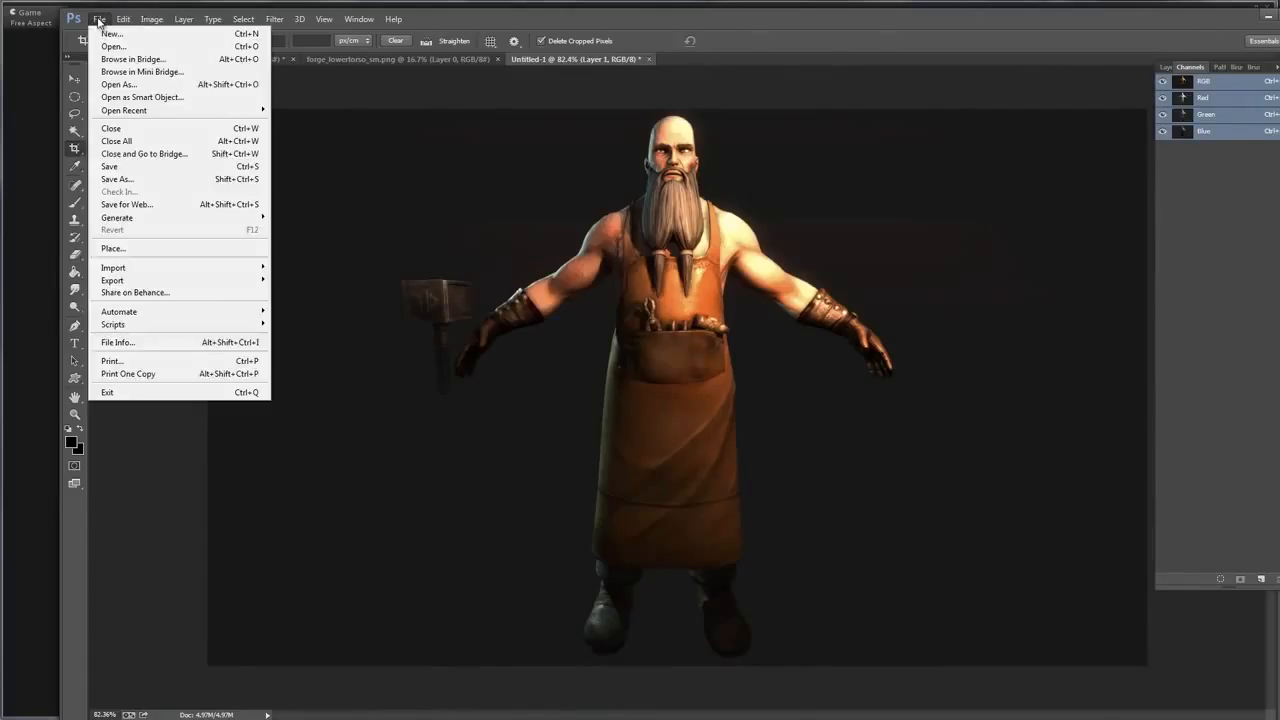
pyautogui.click(850, 44)
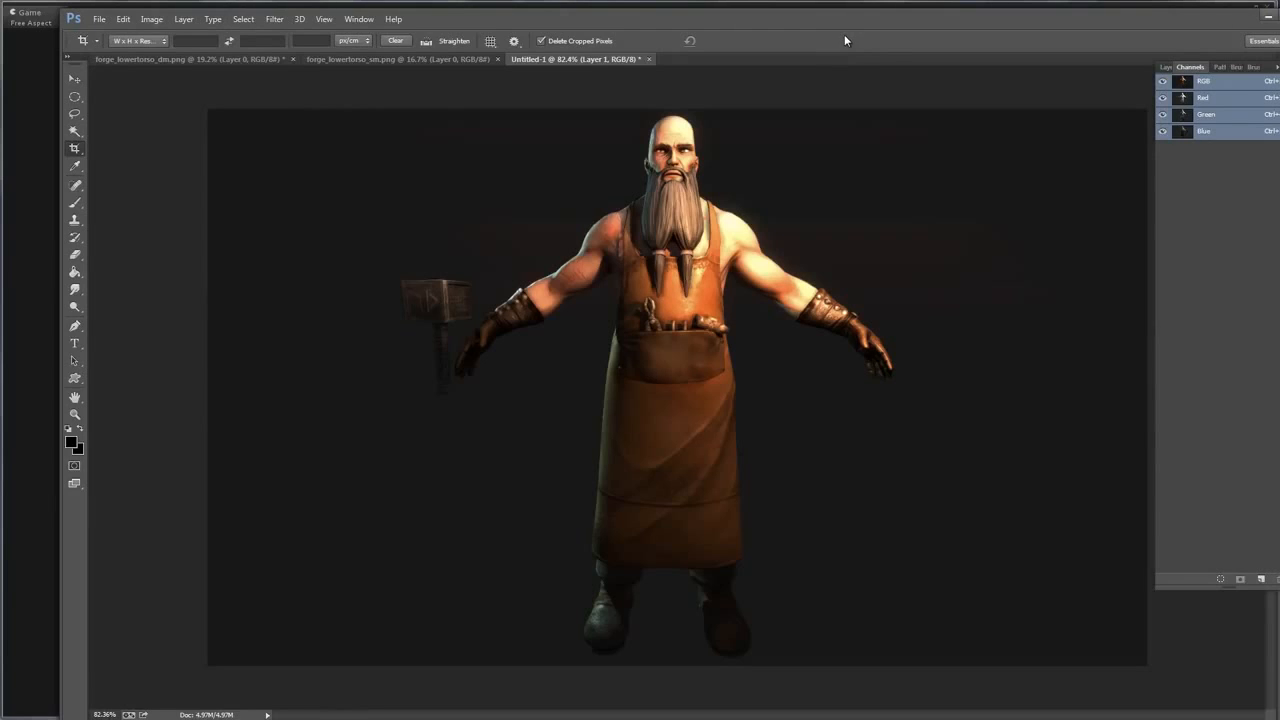
pyautogui.moveTo(881, 22); pyautogui.dragTo(811, 33)
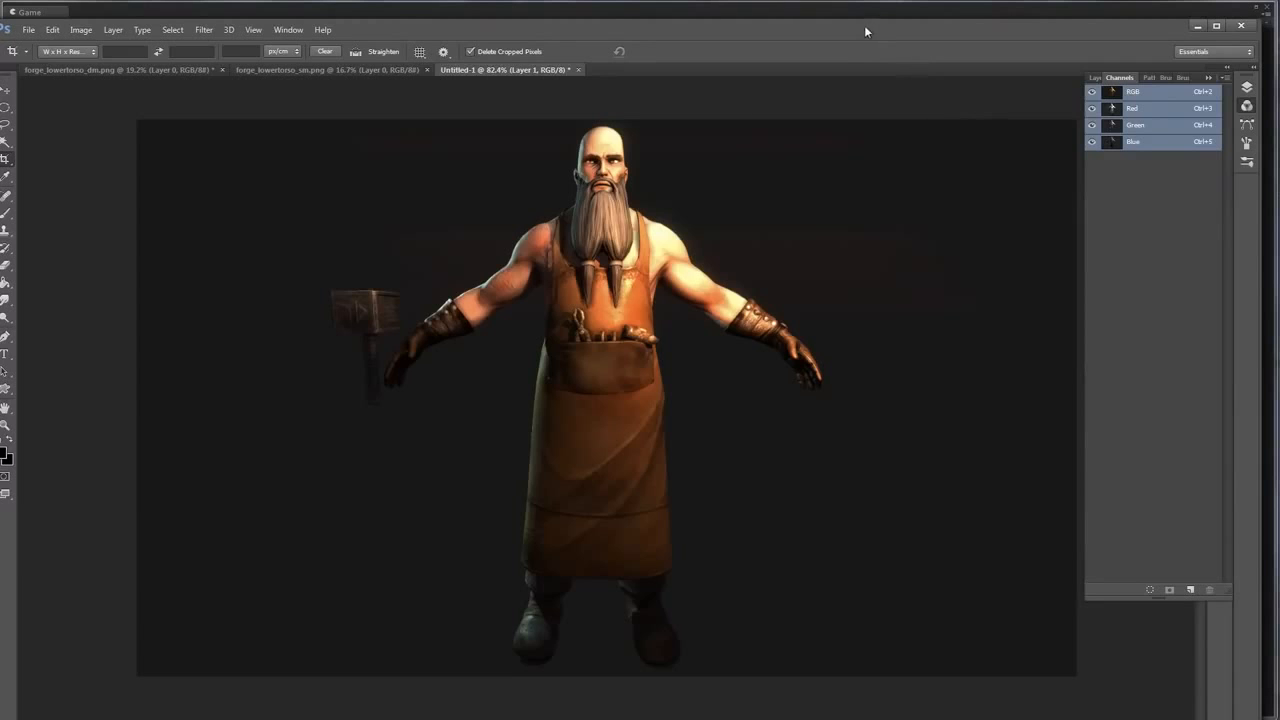
pyautogui.moveTo(864, 25); pyautogui.dragTo(881, 32)
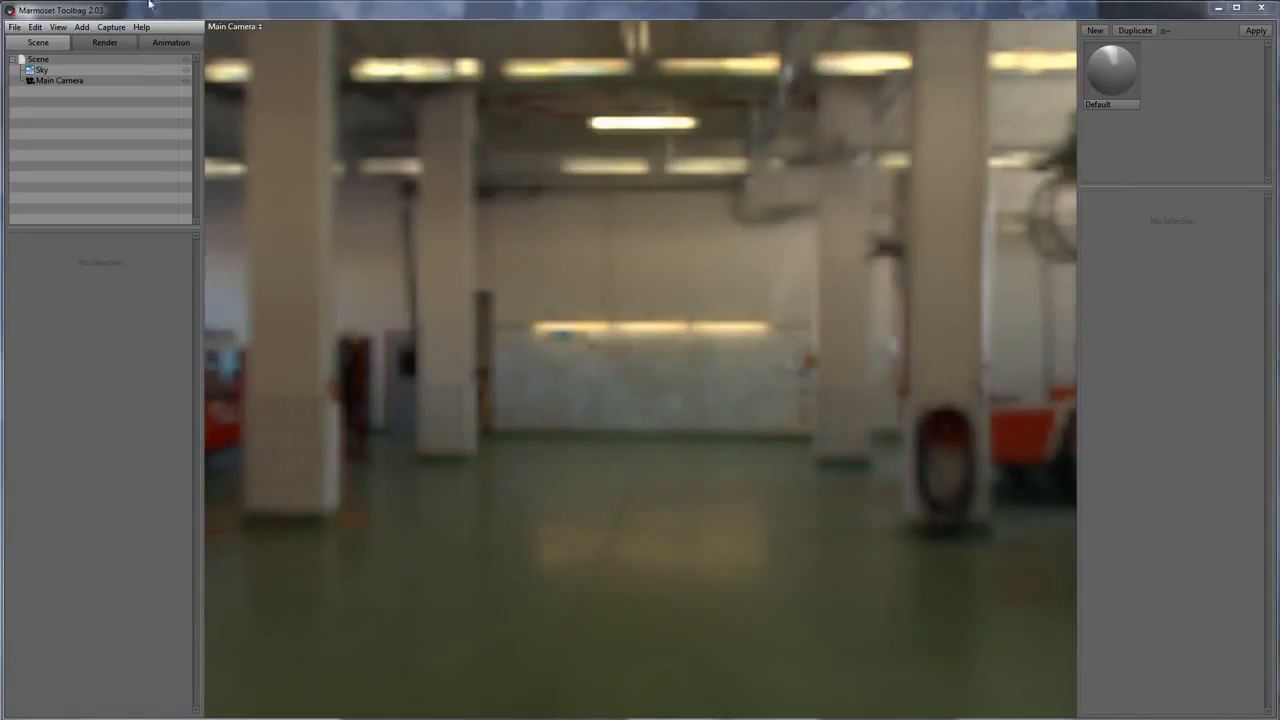
pyautogui.click(15, 28)
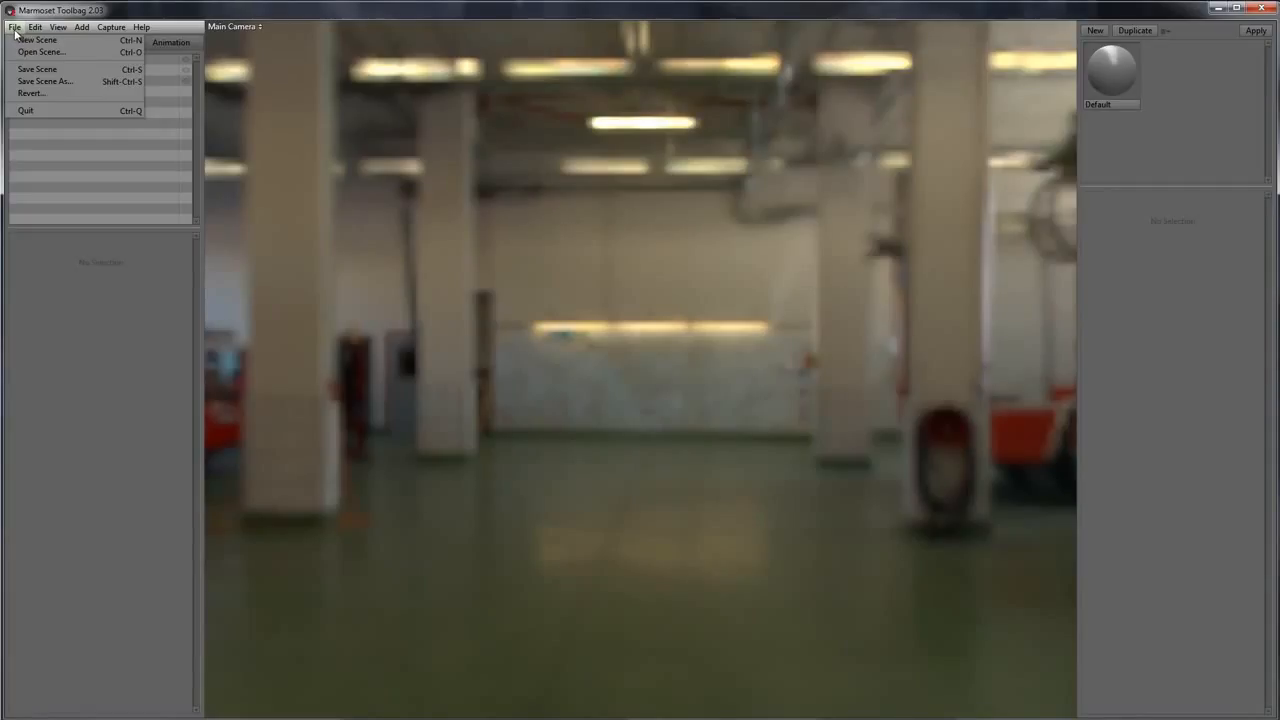
pyautogui.moveTo(112, 27)
pyautogui.moveTo(15, 28)
pyautogui.click(51, 204)
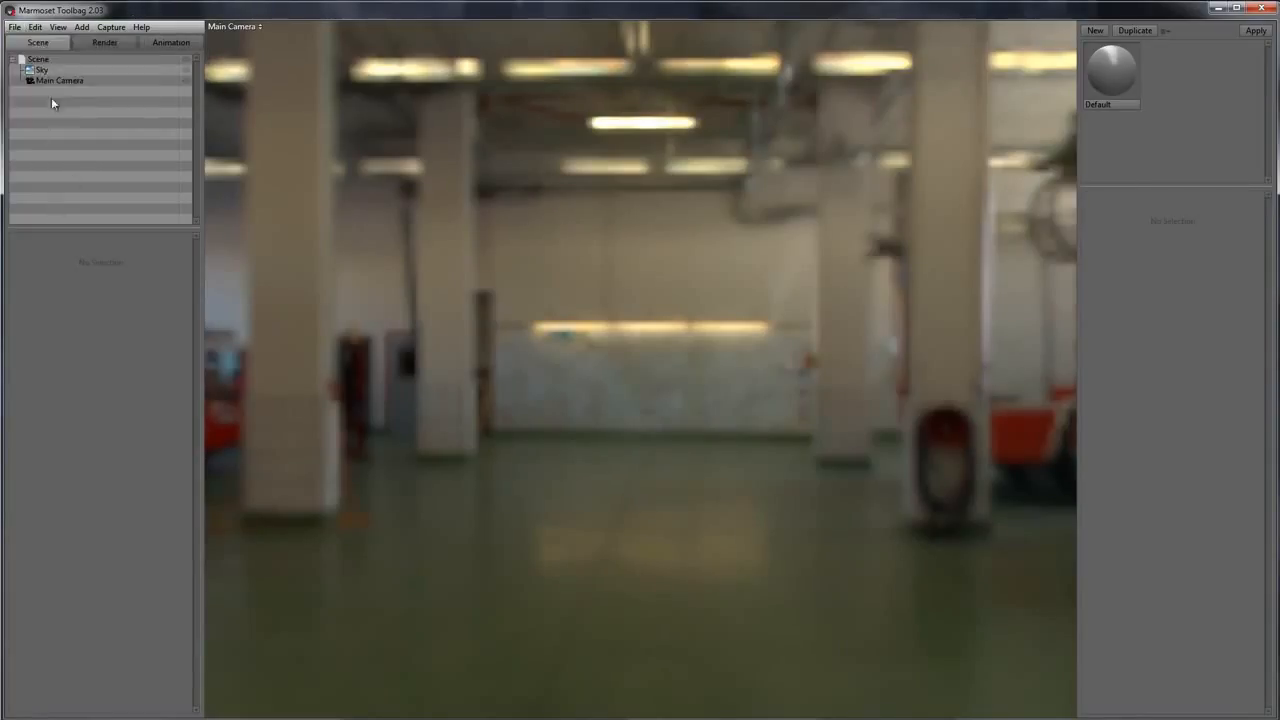
# In Marmoset Toolbag, add the mesh forgemaster_final.obj from Projects > Tutorials > The Forgemaster > 2_Final > OBJ to the scene
pyautogui.click(83, 28)
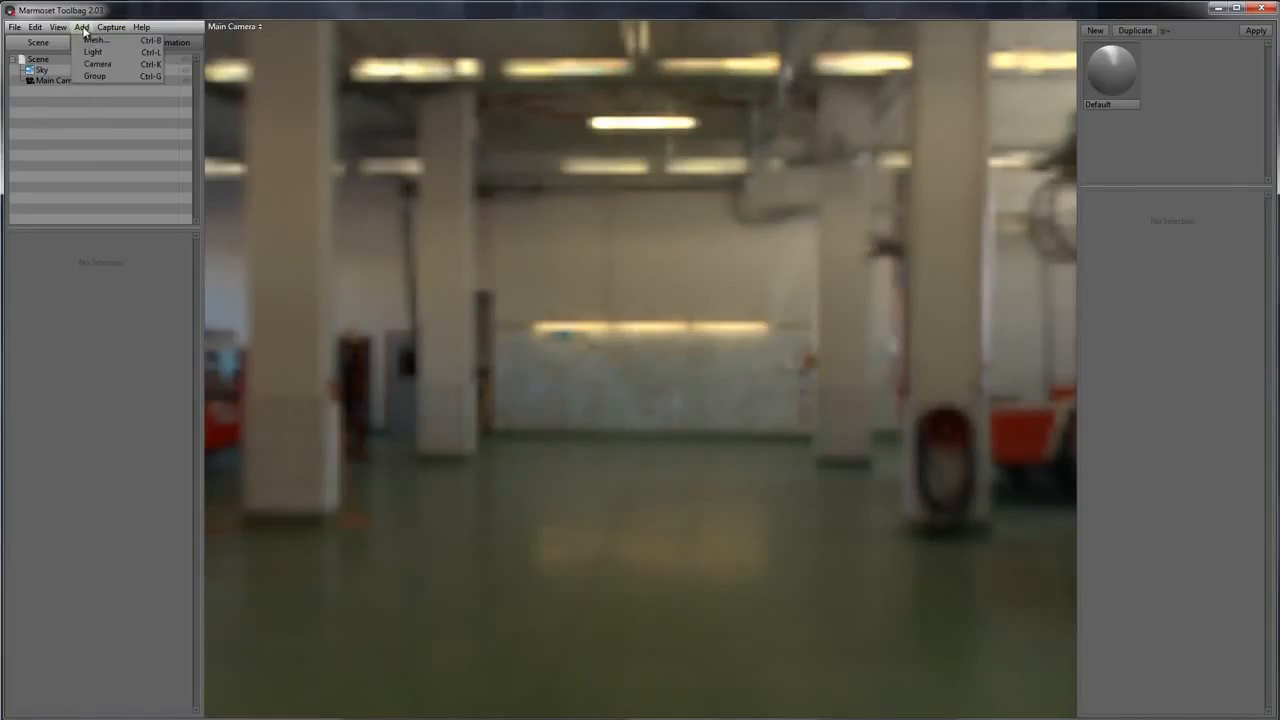
pyautogui.click(93, 41)
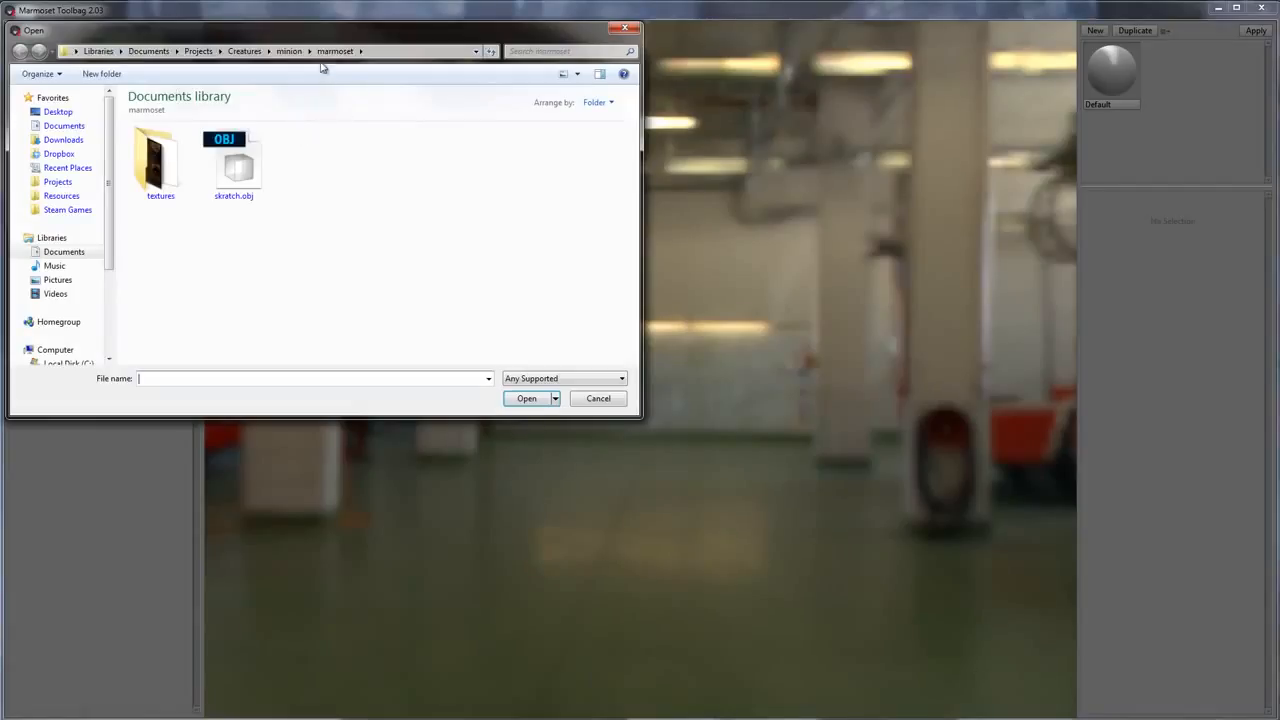
pyautogui.click(57, 181)
pyautogui.scroll(-5, 266, 175)
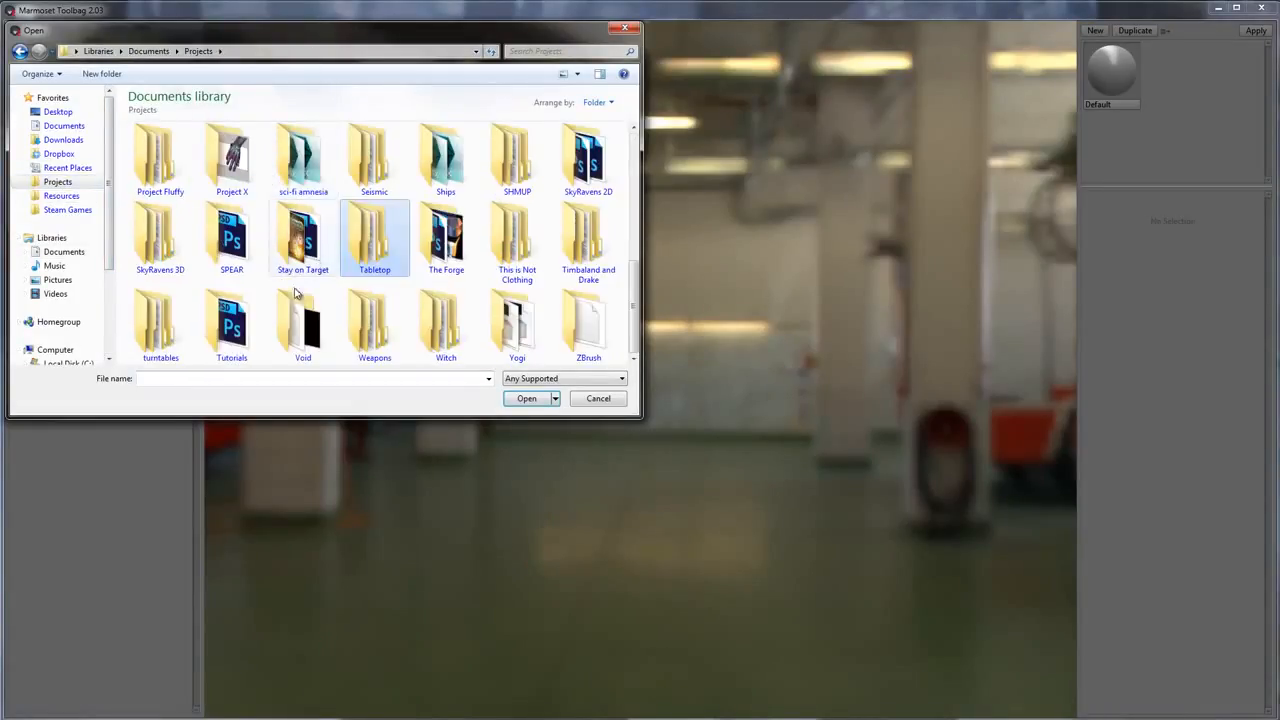
pyautogui.doubleClick(258, 331)
pyautogui.doubleClick(306, 160)
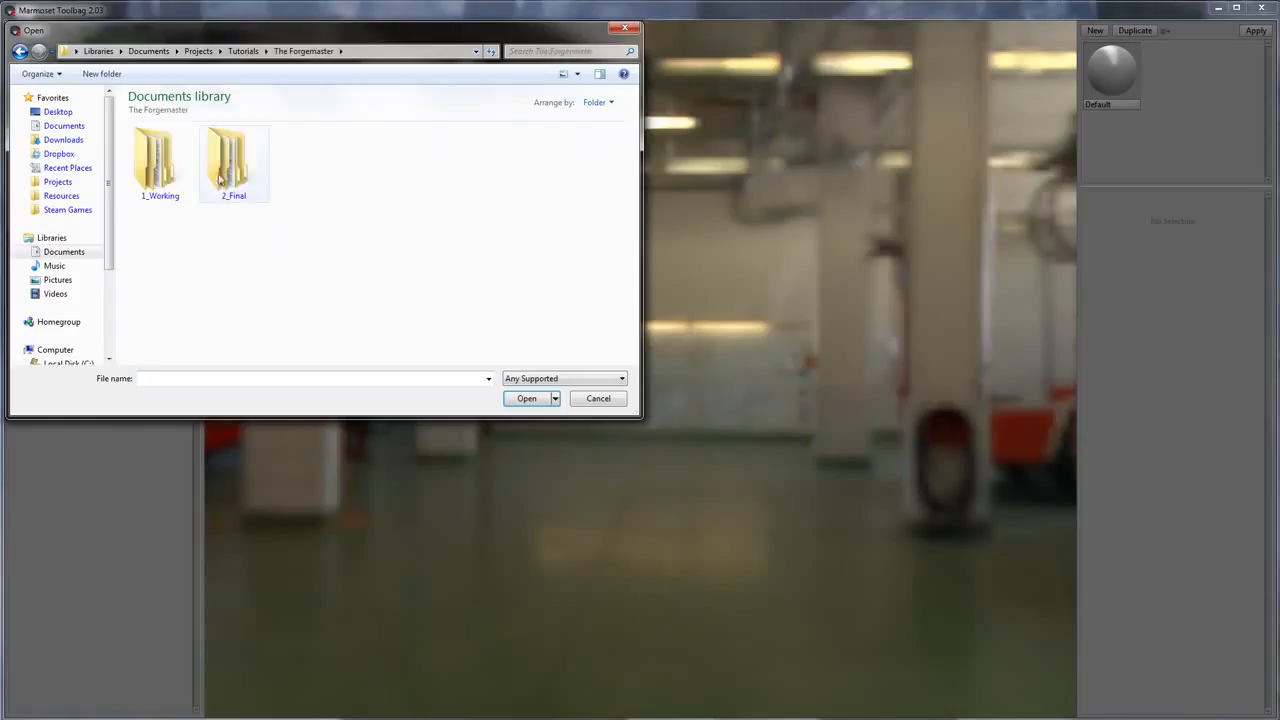
pyautogui.doubleClick(224, 160)
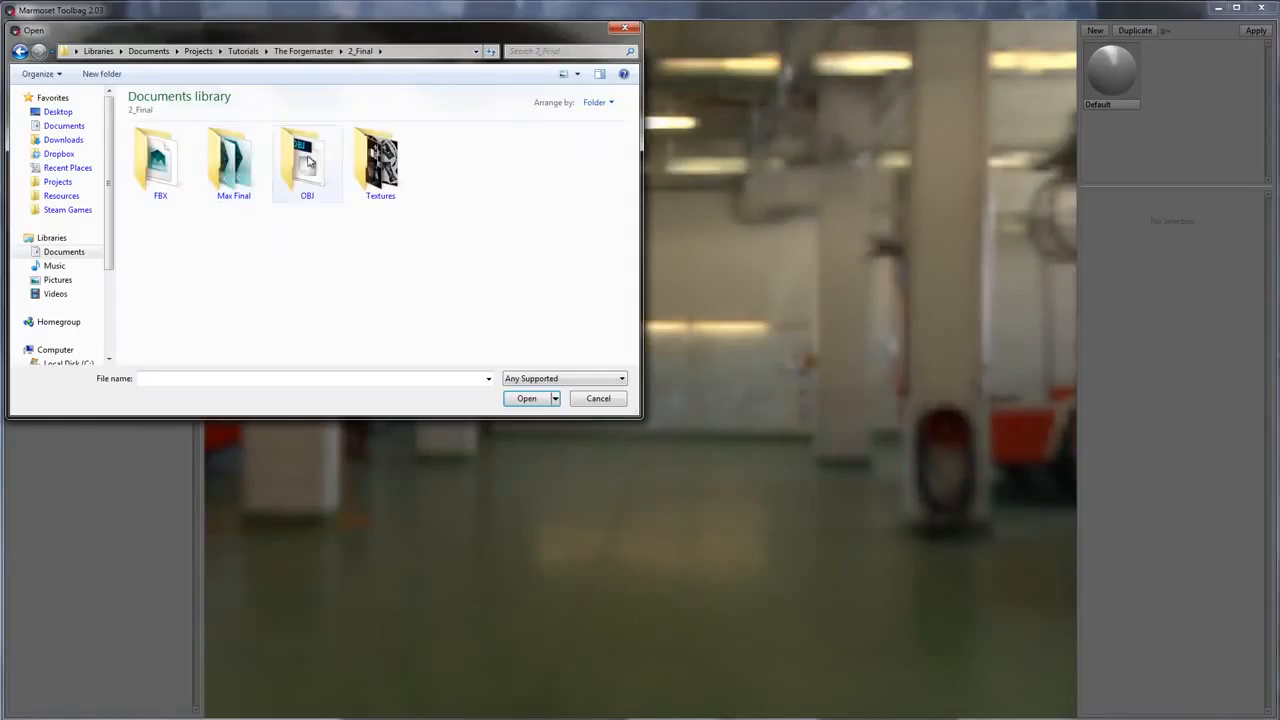
pyautogui.doubleClick(307, 160)
pyautogui.click(166, 176)
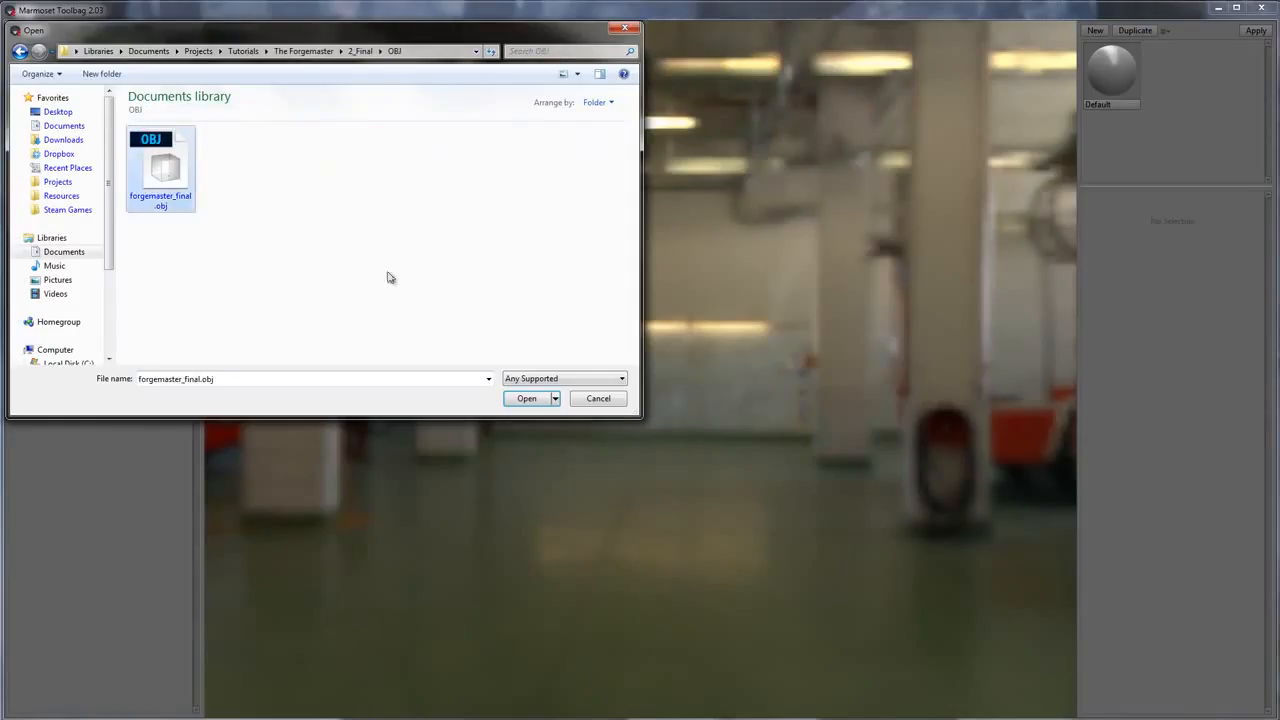
pyautogui.click(525, 398)
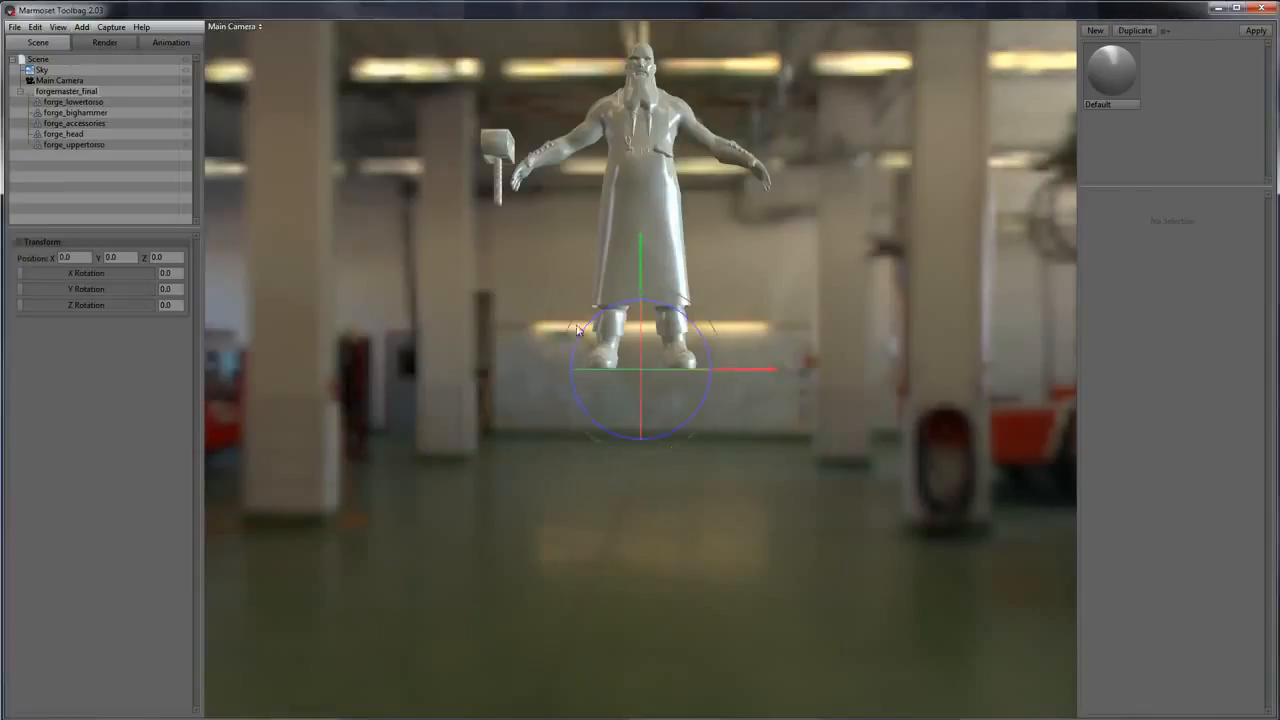
# Try lowering the forge_accessories mesh along its vertical axis, and undo the move
pyautogui.click(793, 250)
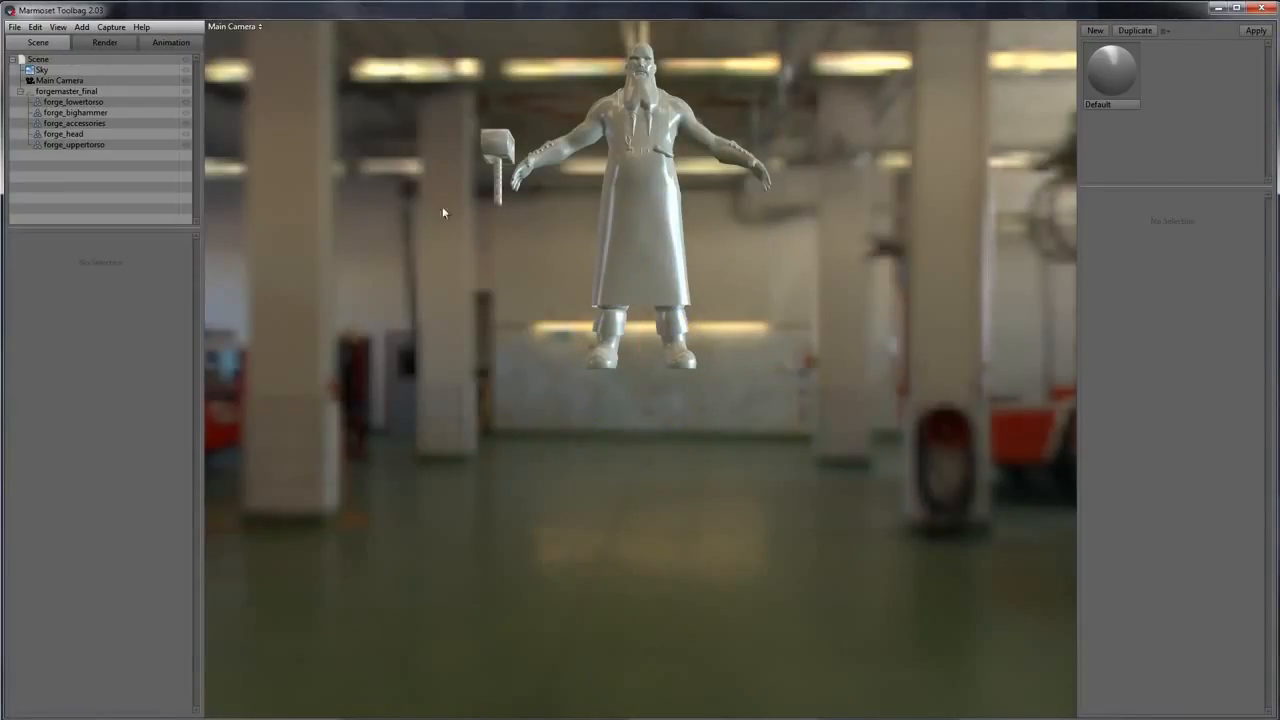
pyautogui.click(634, 168)
pyautogui.moveTo(639, 272); pyautogui.dragTo(645, 370)
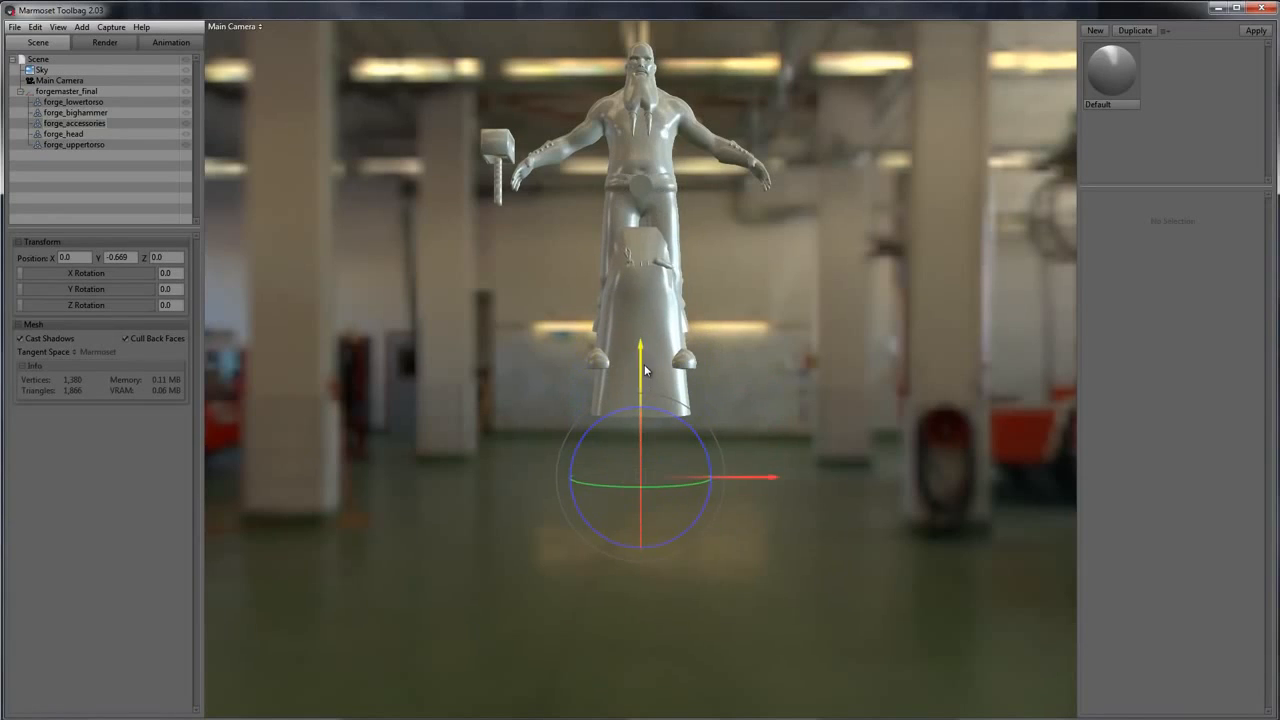
pyautogui.hotkey('ctrl', 'z')
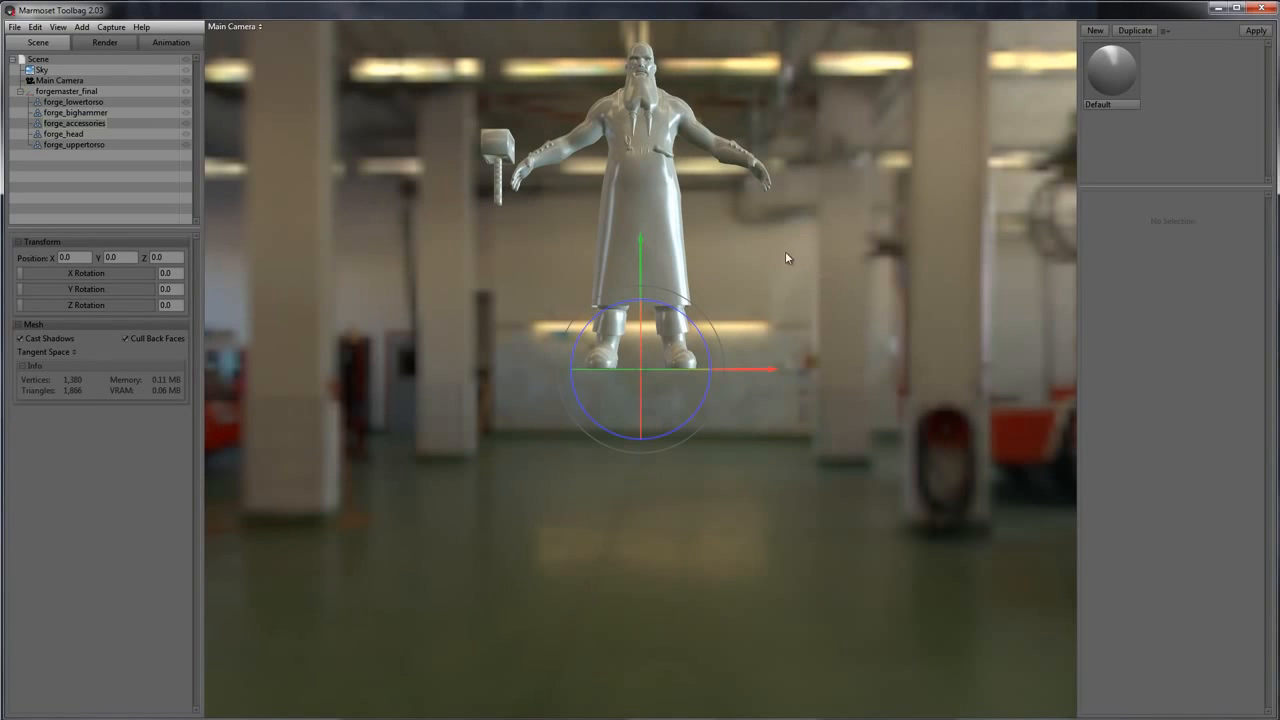
# Examine the imported Forgemaster from a closer, angled view and check which body parts its separate scene meshes correspond to
pyautogui.moveTo(794, 272)
pyautogui.mouseDown()
pyautogui.moveTo(819, 276)
pyautogui.moveTo(801, 389)
pyautogui.moveTo(826, 385)
pyautogui.moveTo(831, 278)
pyautogui.moveTo(817, 352)
pyautogui.moveTo(786, 262)
pyautogui.moveTo(825, 309)
pyautogui.moveTo(781, 271)
pyautogui.moveTo(804, 276)
pyautogui.moveTo(736, 273)
pyautogui.moveTo(828, 281)
pyautogui.moveTo(807, 266)
pyautogui.moveTo(825, 259)
pyautogui.moveTo(544, 331)
pyautogui.moveTo(775, 311)
pyautogui.moveTo(919, 280)
pyautogui.moveTo(868, 276)
pyautogui.moveTo(773, 310)
pyautogui.moveTo(832, 288)
pyautogui.moveTo(784, 293)
pyautogui.mouseUp()
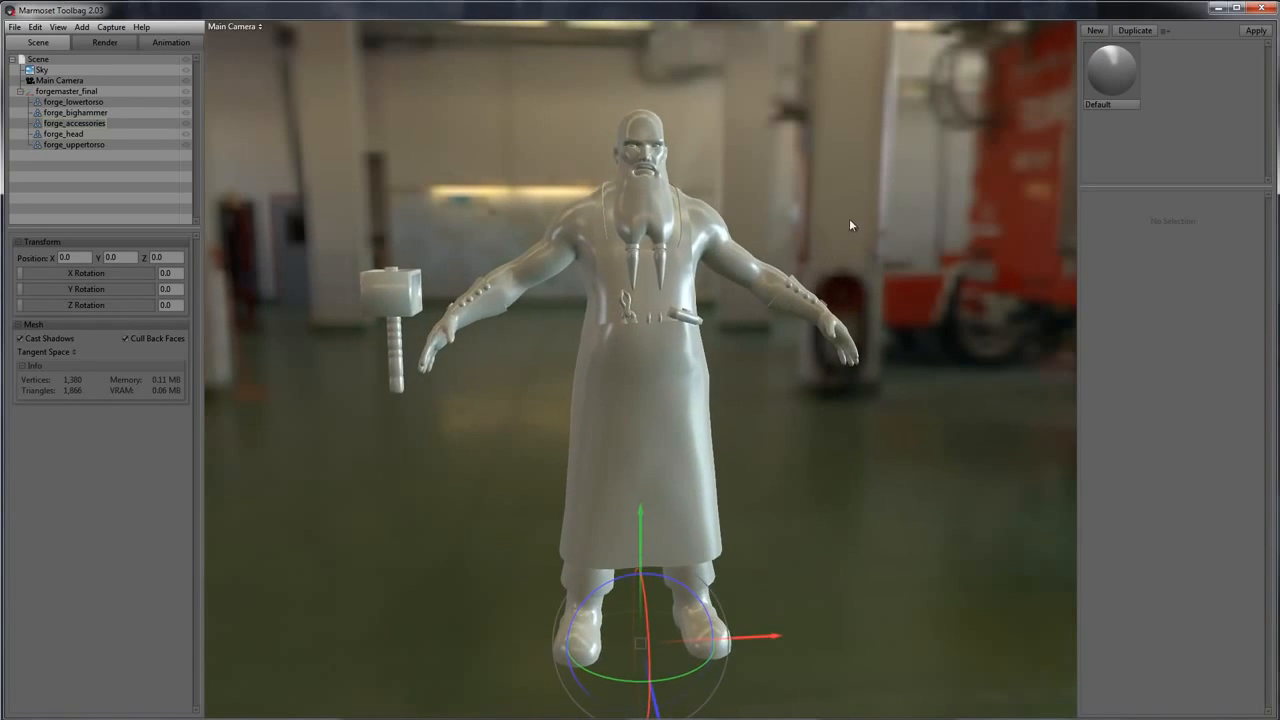
pyautogui.moveTo(849, 218)
pyautogui.mouseDown()
pyautogui.moveTo(809, 222)
pyautogui.moveTo(934, 260)
pyautogui.moveTo(991, 231)
pyautogui.moveTo(977, 214)
pyautogui.moveTo(786, 241)
pyautogui.moveTo(827, 226)
pyautogui.moveTo(837, 236)
pyautogui.moveTo(836, 210)
pyautogui.mouseUp()
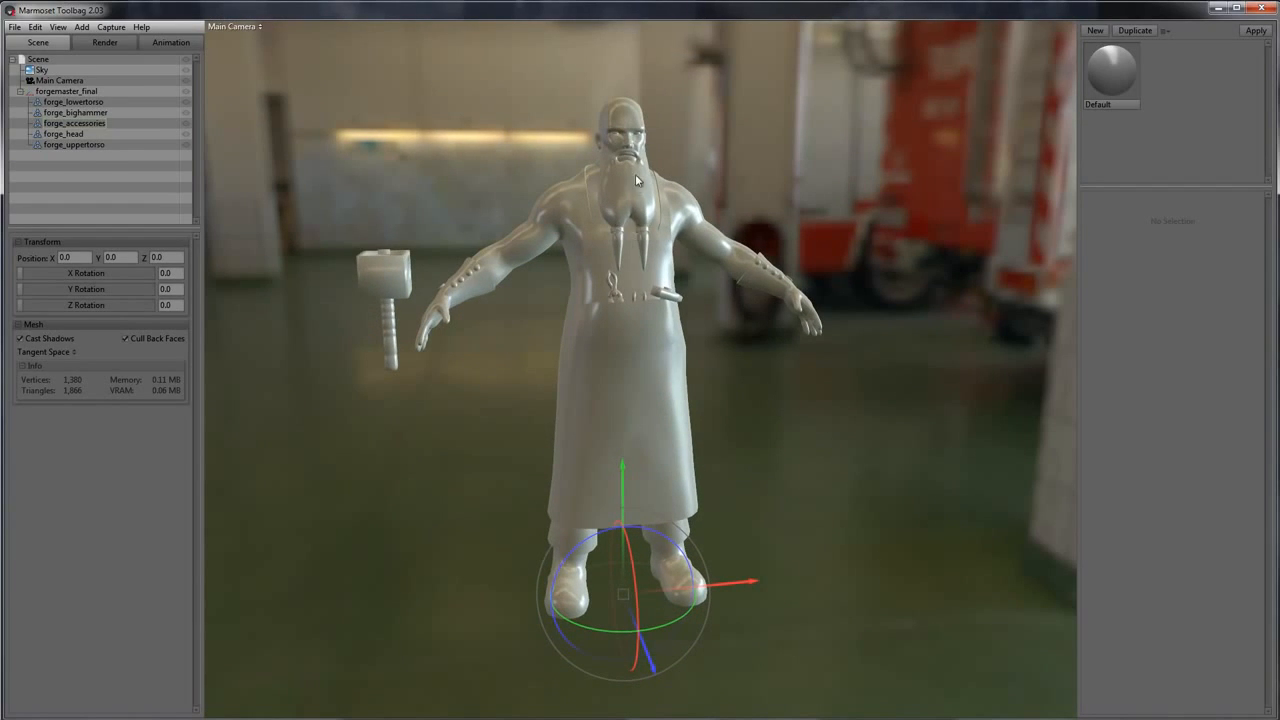
pyautogui.click(616, 146)
pyautogui.click(81, 103)
pyautogui.click(76, 122)
pyautogui.click(70, 103)
pyautogui.click(72, 123)
pyautogui.click(73, 145)
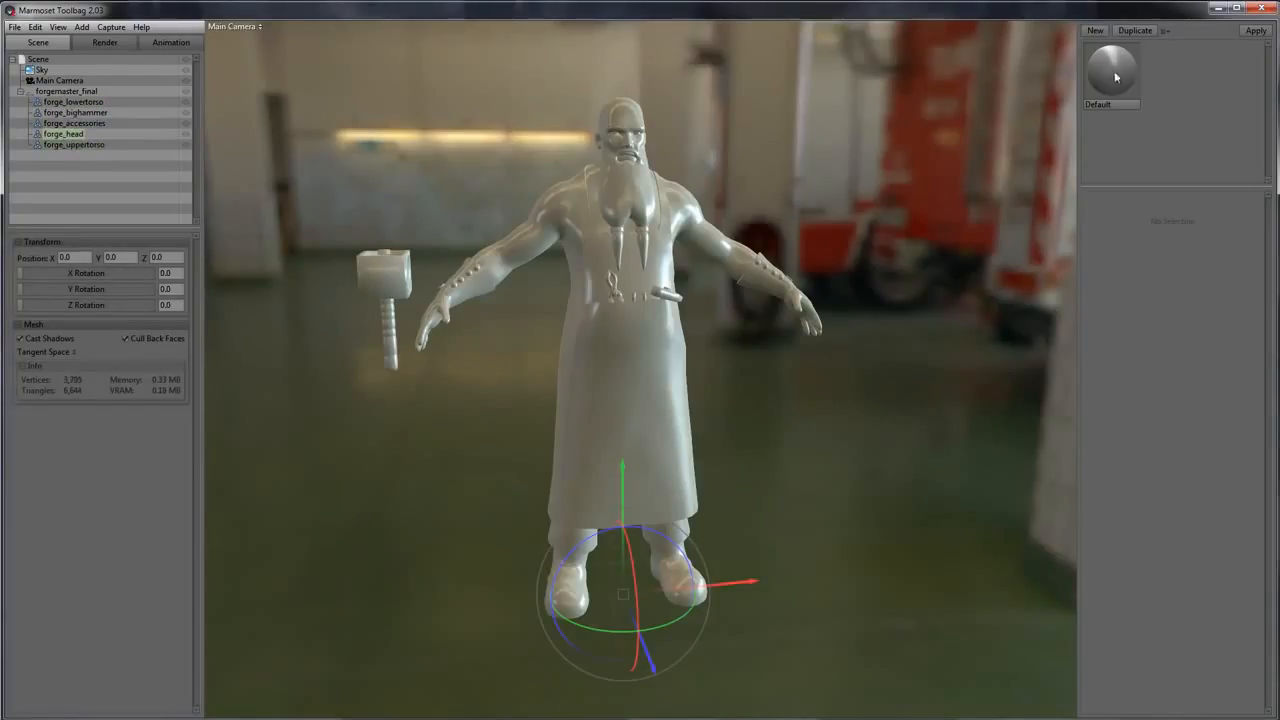
# Create four new materials in addition to the Default one
pyautogui.click(1096, 31)
pyautogui.click(1096, 31)
pyautogui.click(1097, 32)
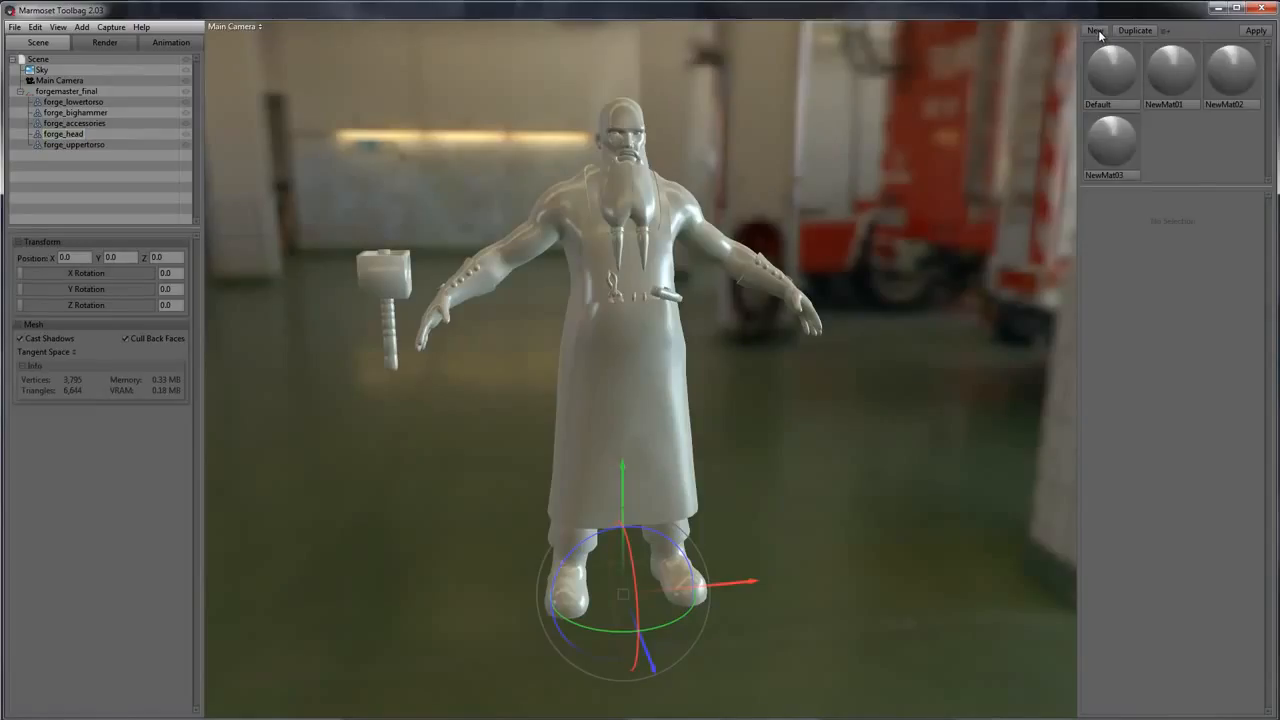
pyautogui.click(1098, 35)
# Rename the Default material as head and the first three new materials as upper, lower and access
pyautogui.click(1110, 108)
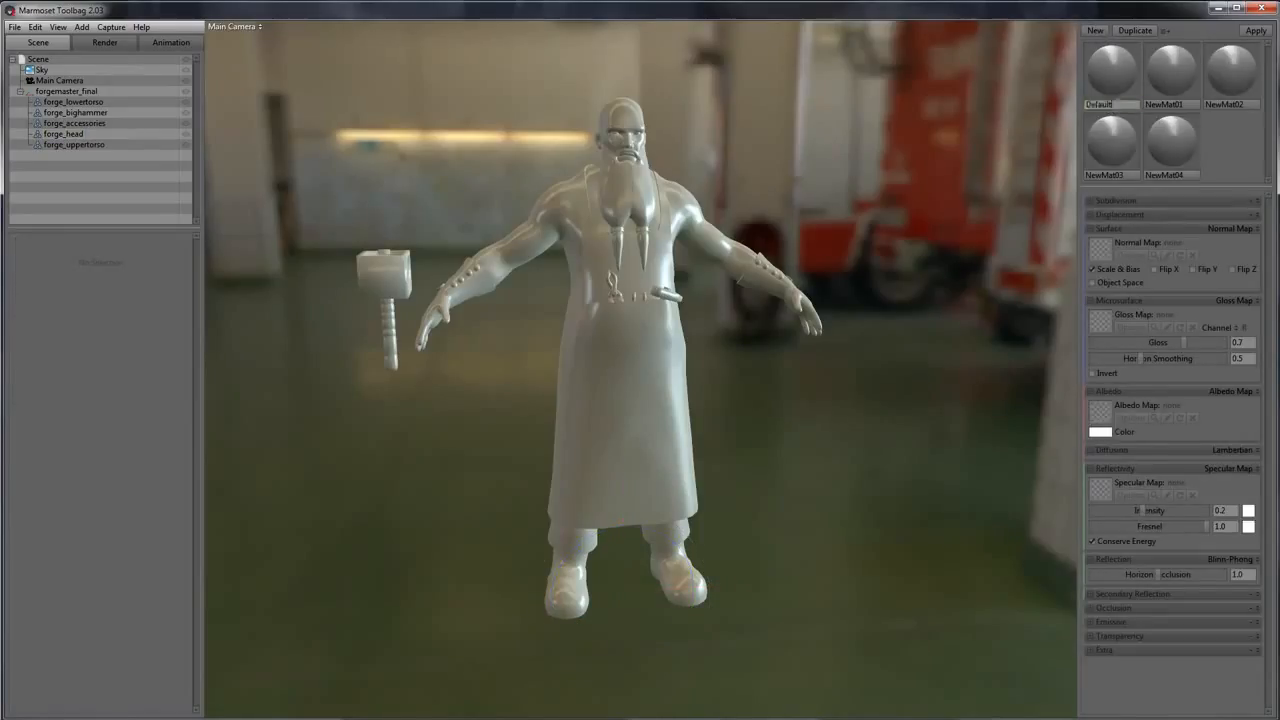
pyautogui.write('head')
pyautogui.click(1178, 106)
pyautogui.write('upper')
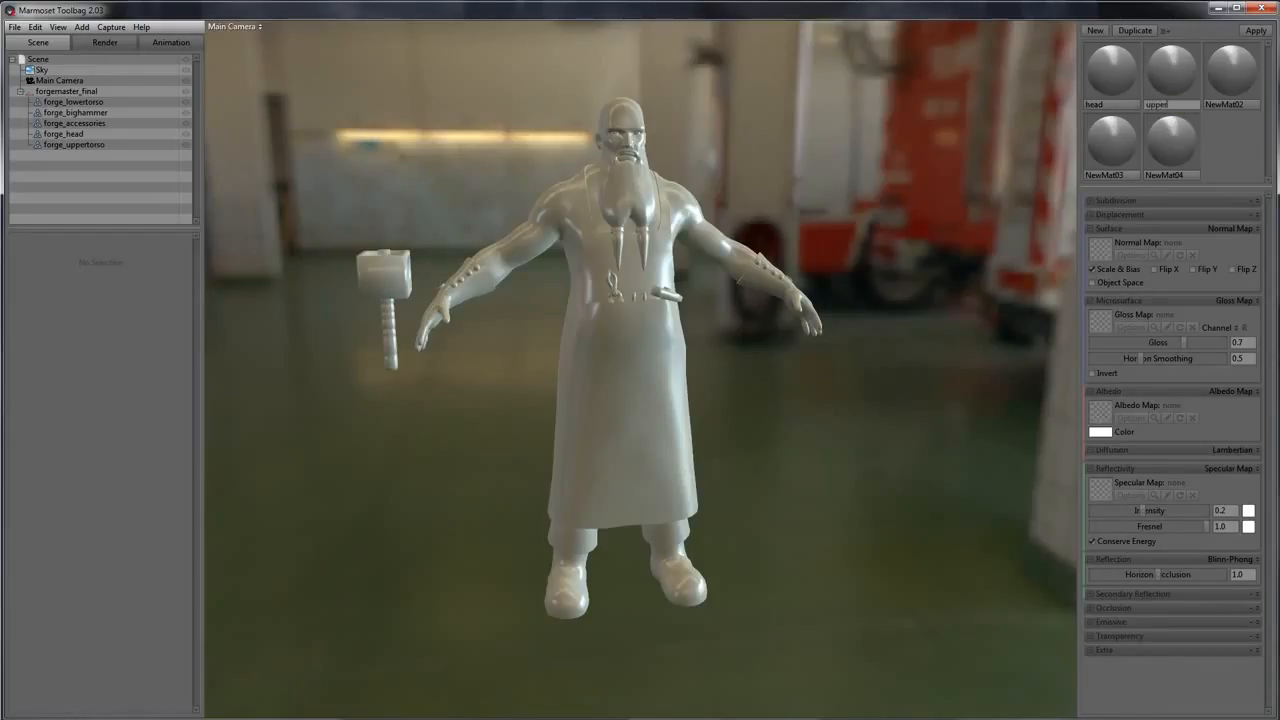
pyautogui.click(1233, 106)
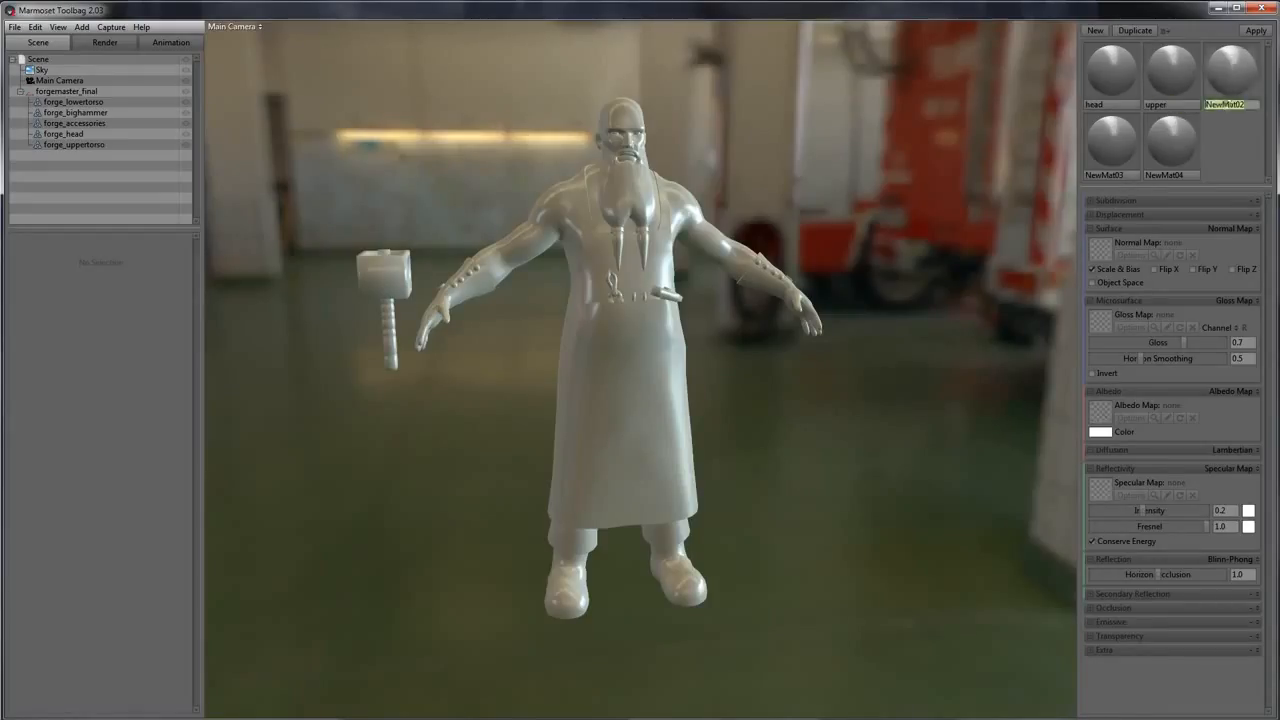
pyautogui.write('lo')
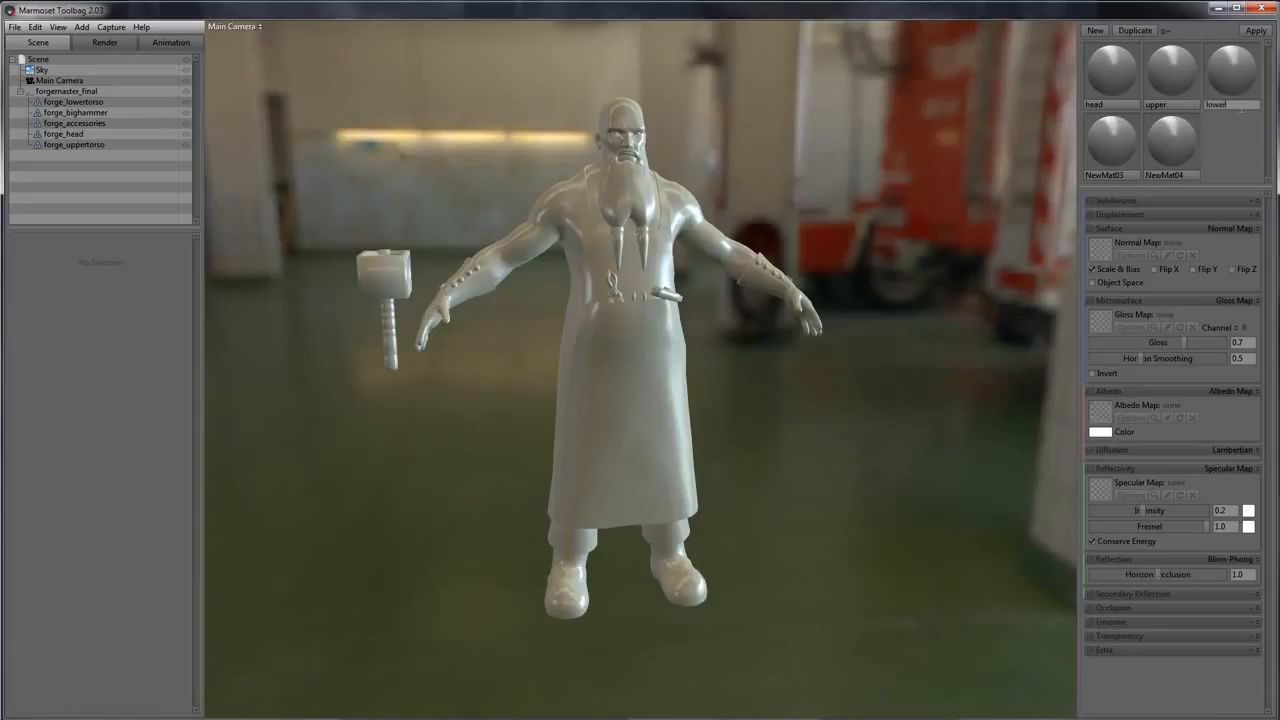
pyautogui.write('wer')
pyautogui.press('Return')
pyautogui.click(1104, 175)
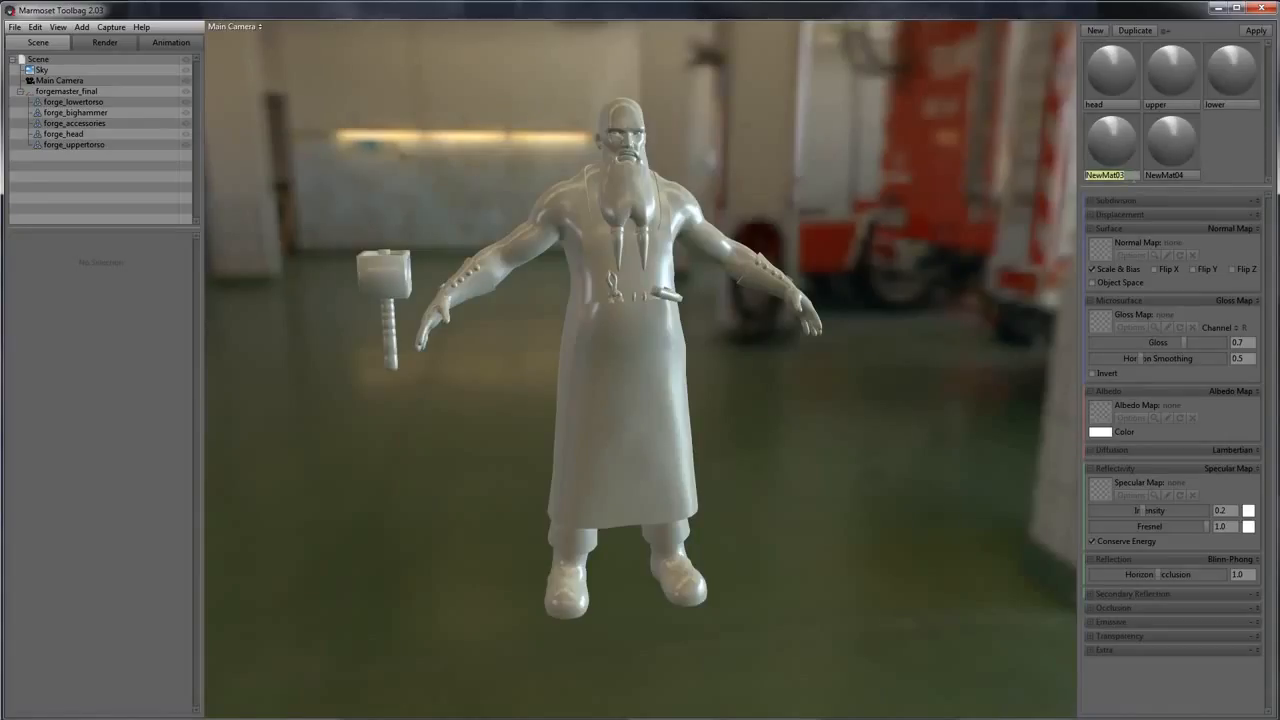
pyautogui.write('access')
pyautogui.press('Return')
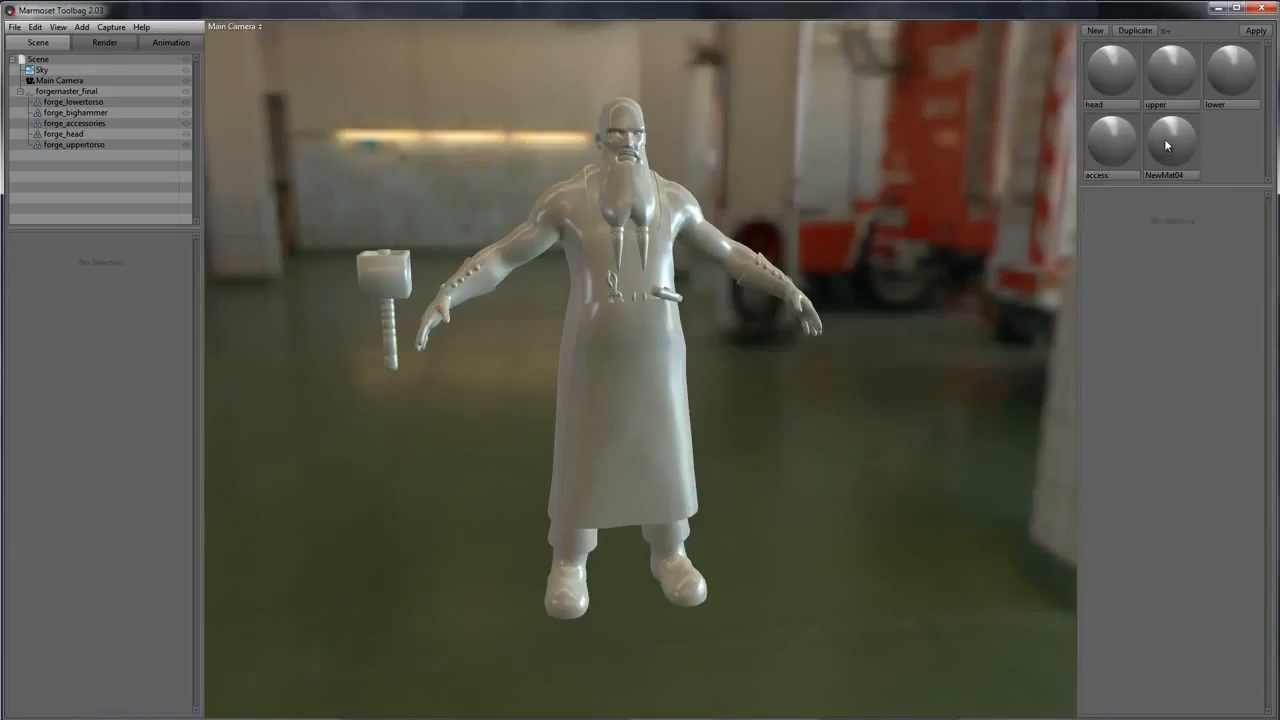
# Assign the head material to the Forgemaster's head, upper to the upper torso and lower to the lower torso
pyautogui.click(1164, 138)
pyautogui.click(1098, 130)
pyautogui.click(1100, 91)
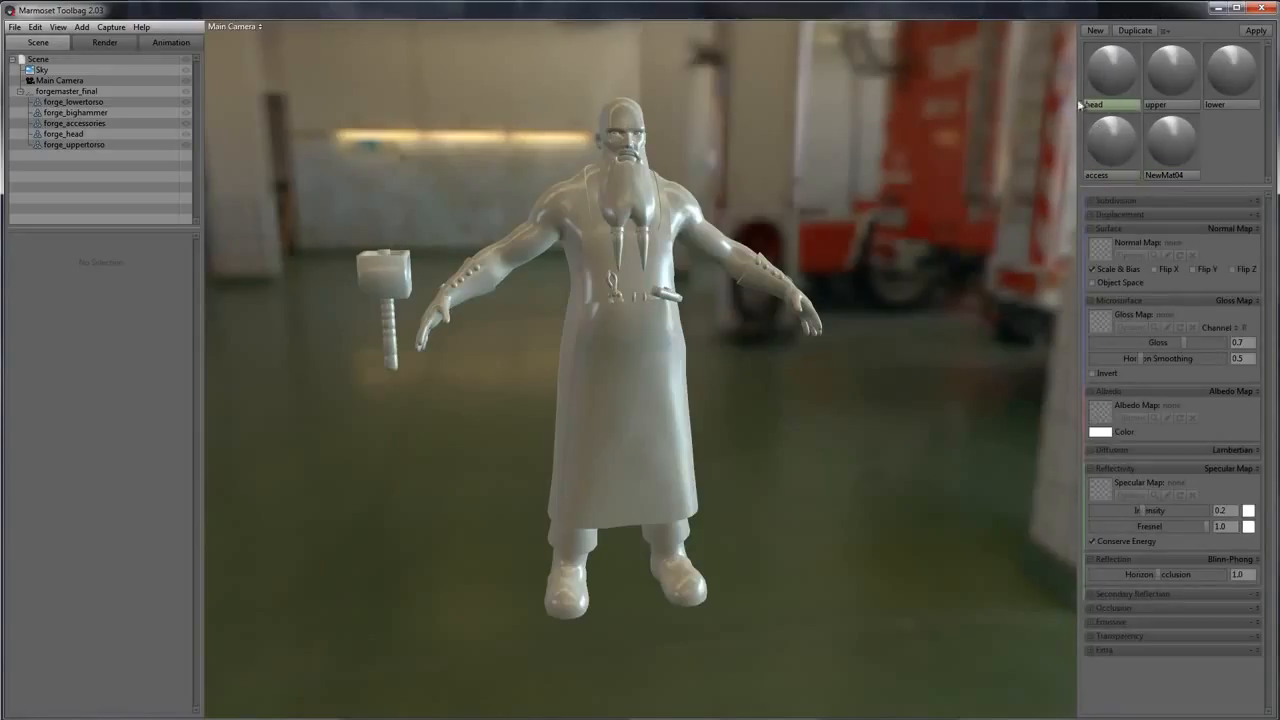
pyautogui.moveTo(1116, 72); pyautogui.dragTo(612, 121)
pyautogui.moveTo(1163, 80); pyautogui.dragTo(708, 241)
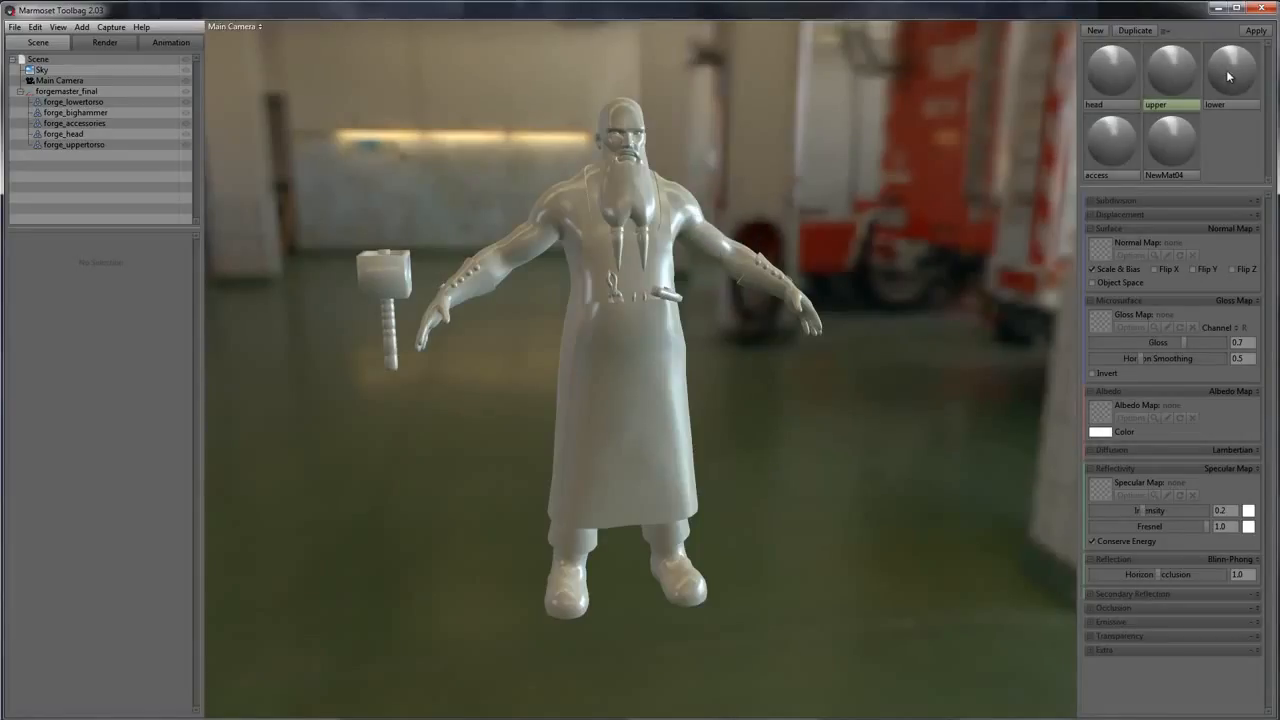
pyautogui.moveTo(1232, 75); pyautogui.dragTo(681, 588)
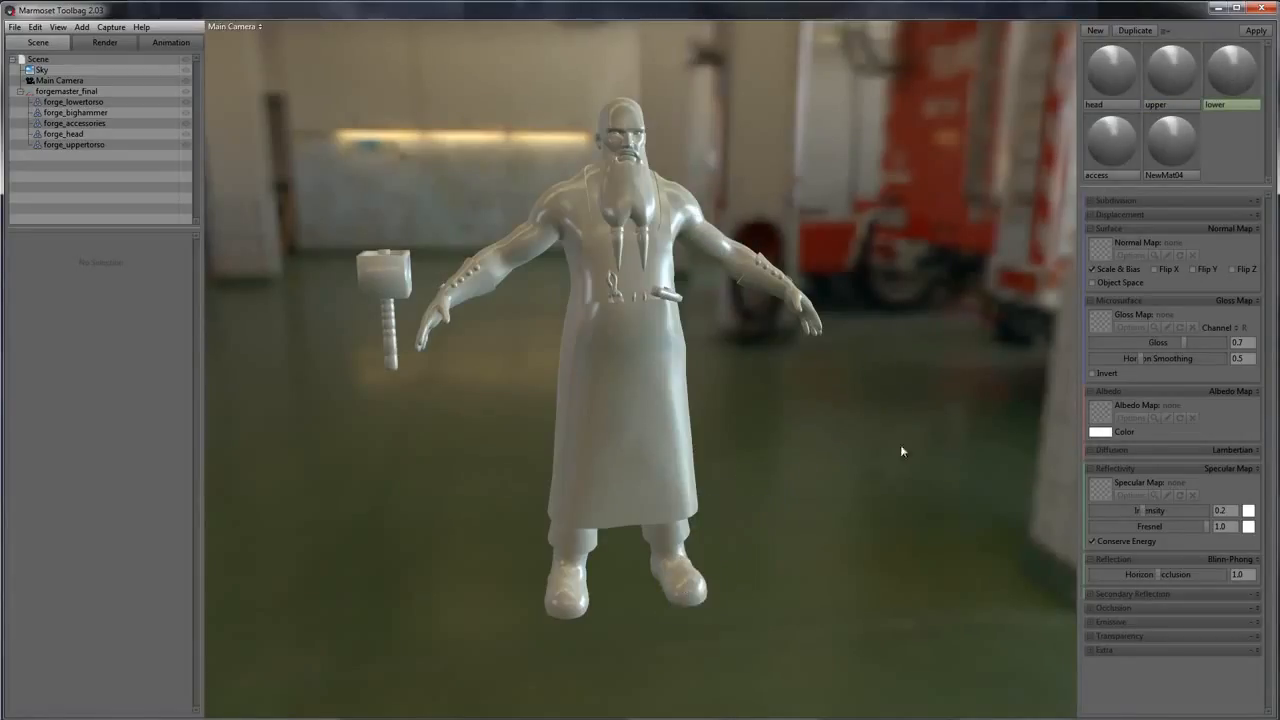
# Assign the access material to the big hammer and to the Forgemaster's apron
pyautogui.moveTo(1121, 146); pyautogui.dragTo(384, 274)
pyautogui.moveTo(1122, 130); pyautogui.dragTo(628, 508)
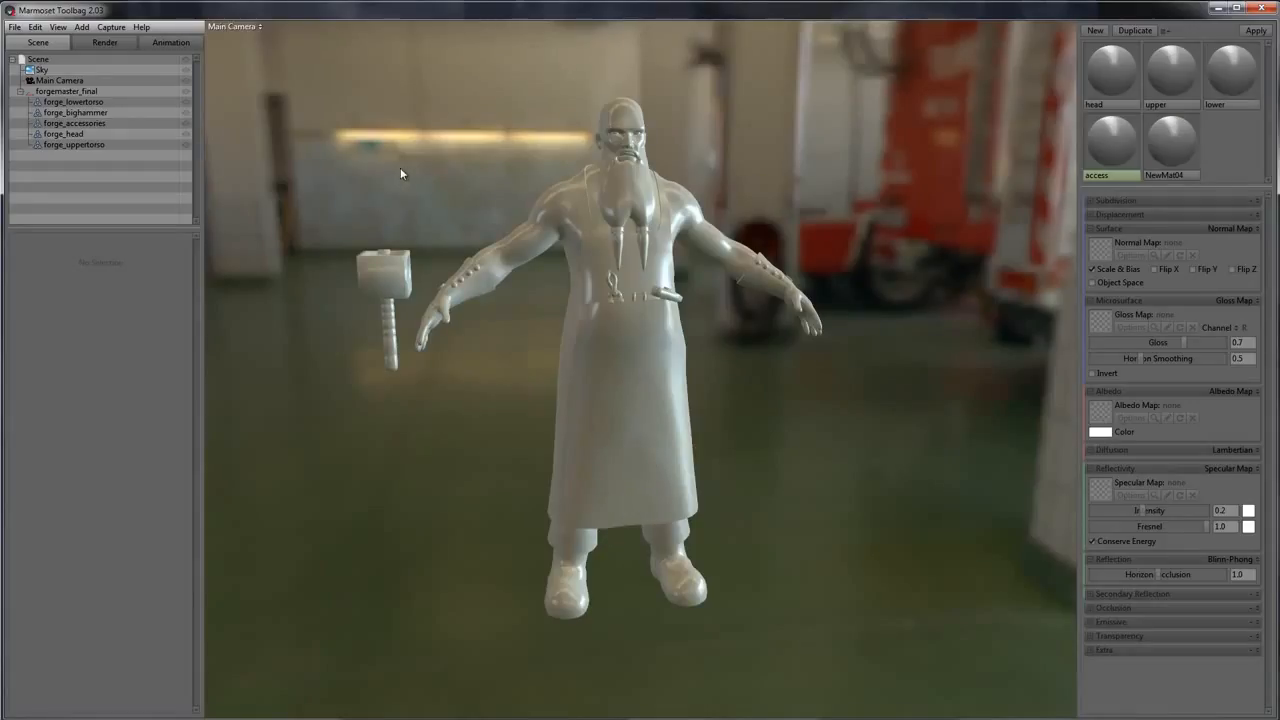
# Load forge_head_dm.png from the 2_Final Textures folder as the head material's albedo map
pyautogui.click(1119, 94)
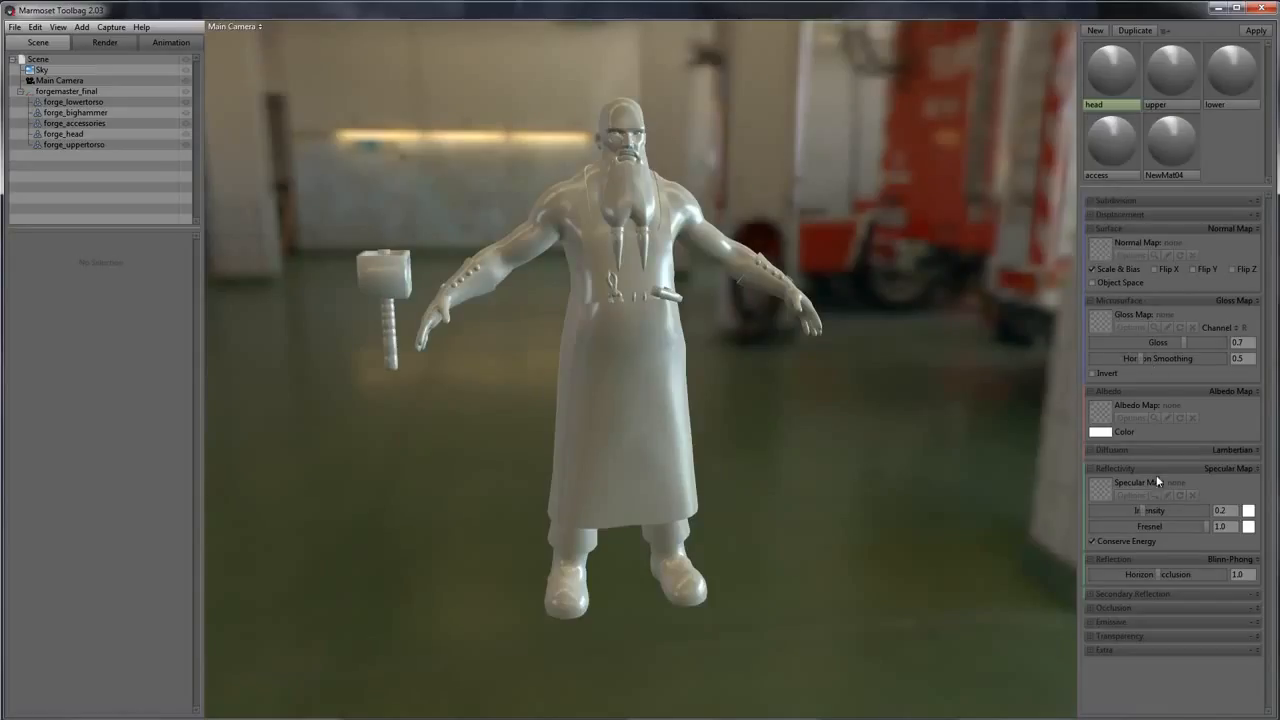
pyautogui.click(1101, 414)
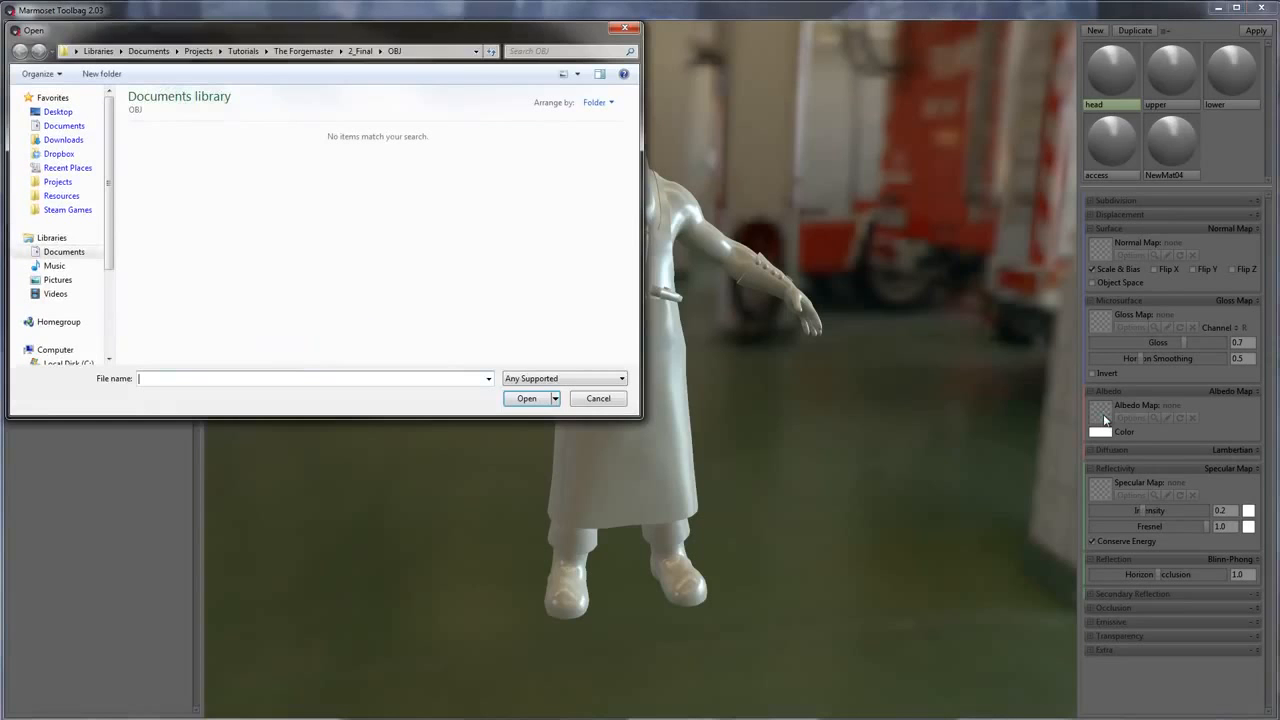
pyautogui.moveTo(409, 32); pyautogui.dragTo(557, 127)
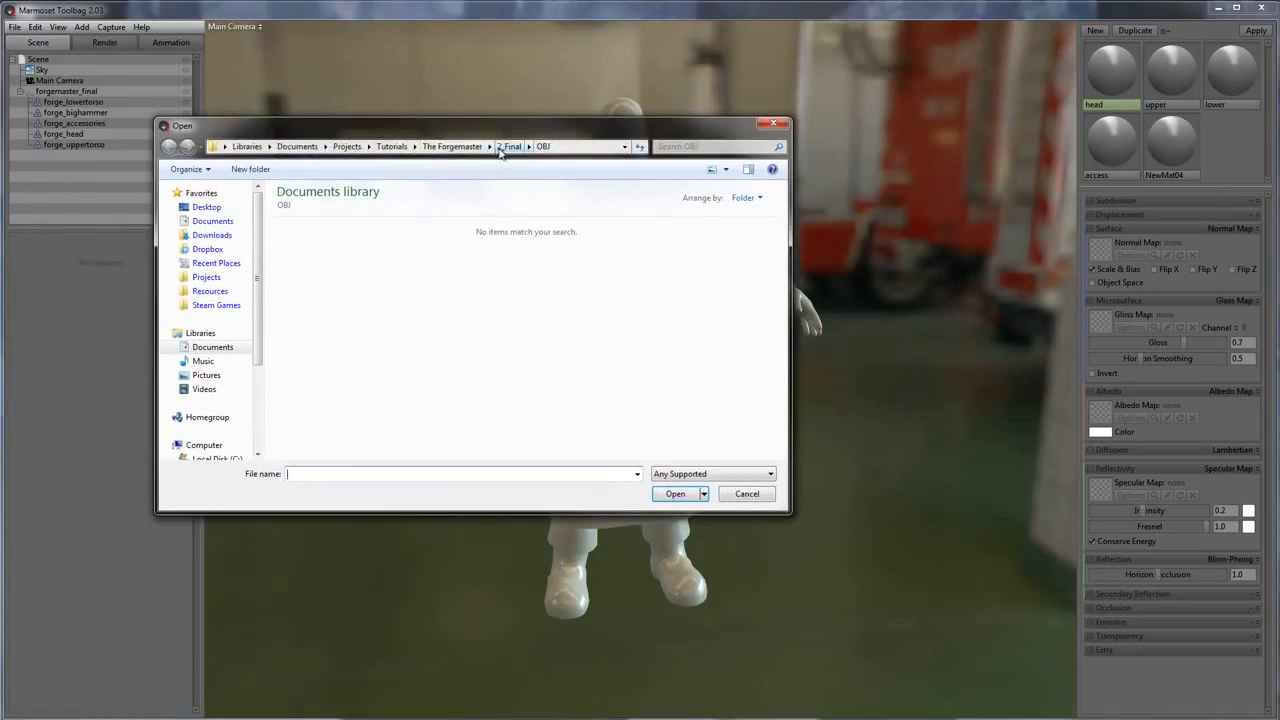
pyautogui.click(502, 146)
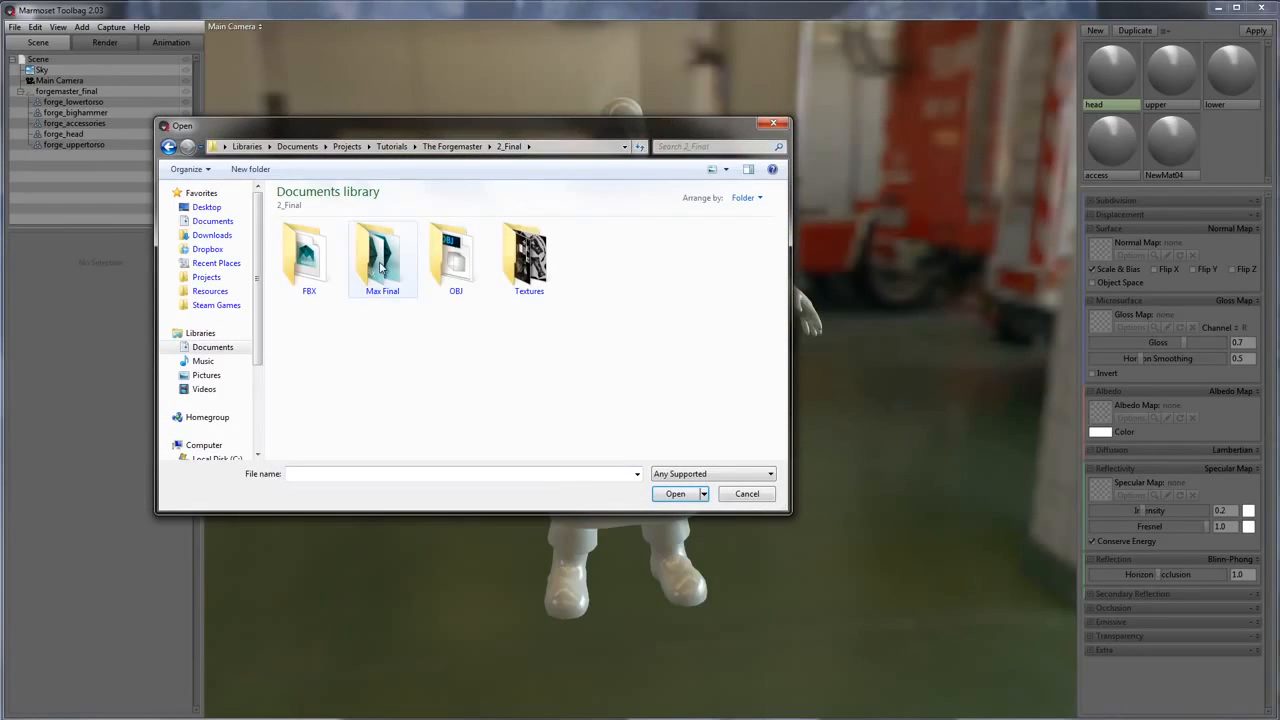
pyautogui.doubleClick(528, 258)
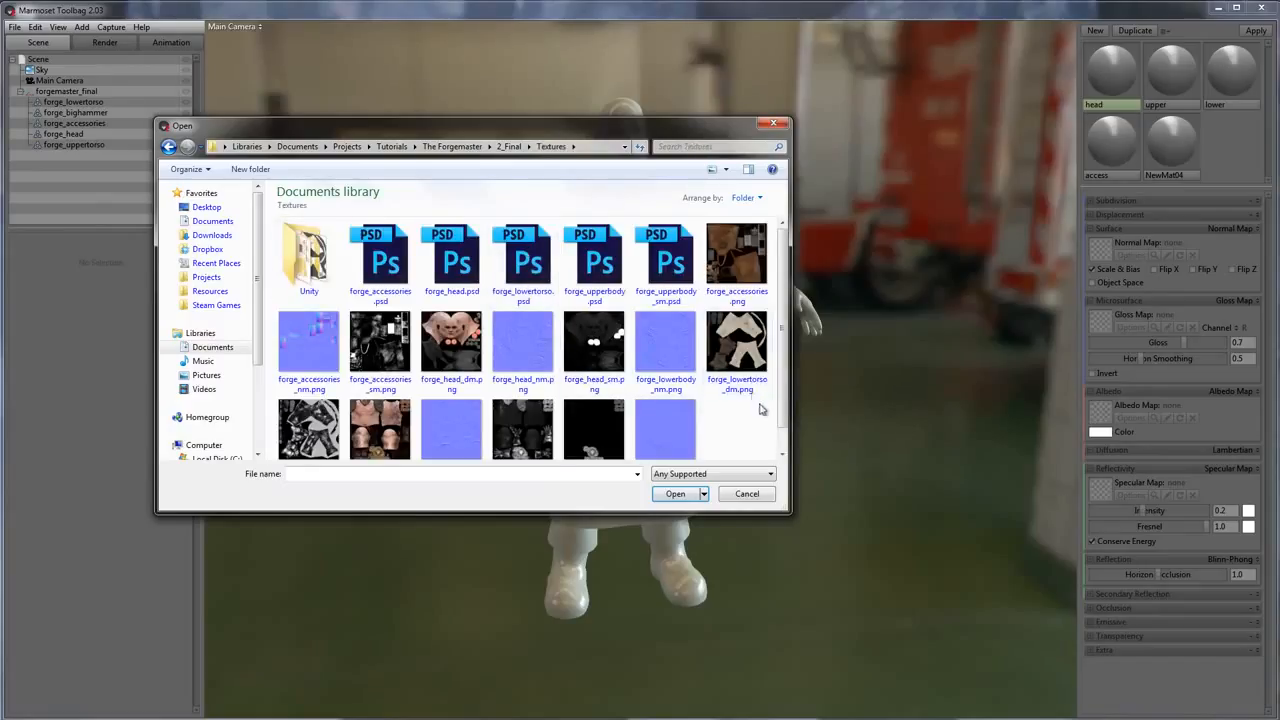
pyautogui.scroll(-1, 785, 405)
pyautogui.click(451, 320)
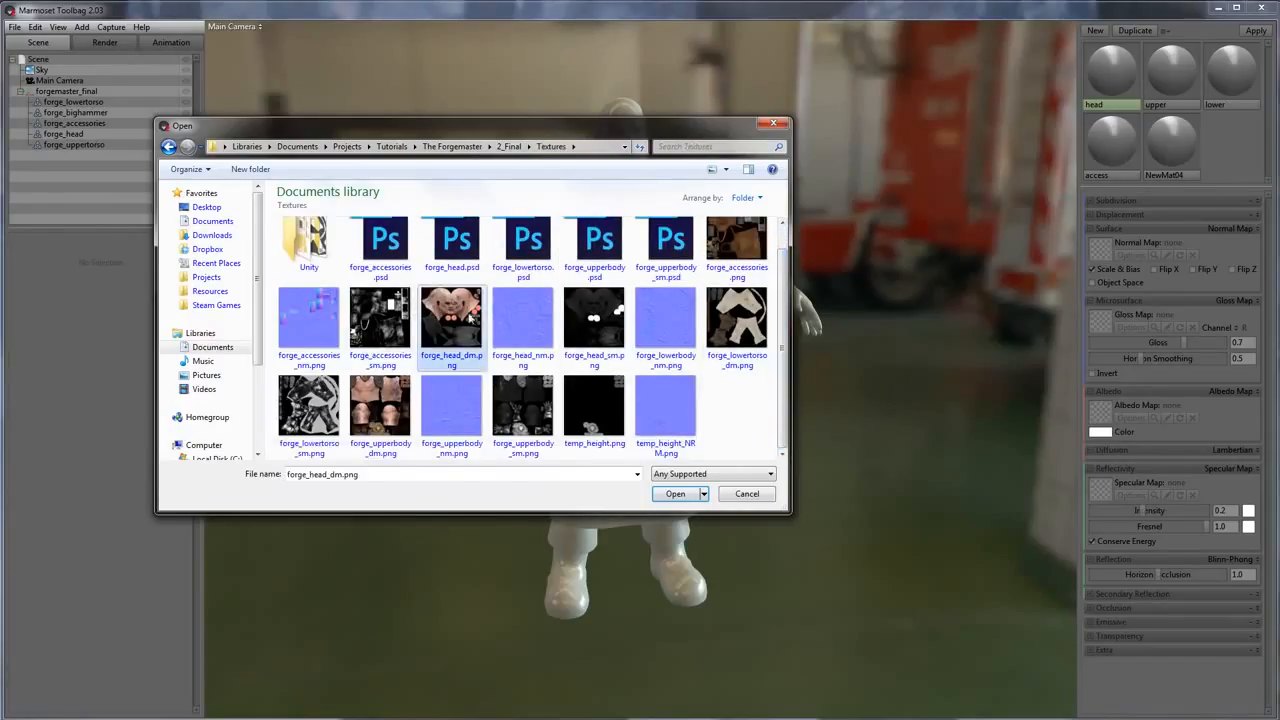
pyautogui.click(676, 493)
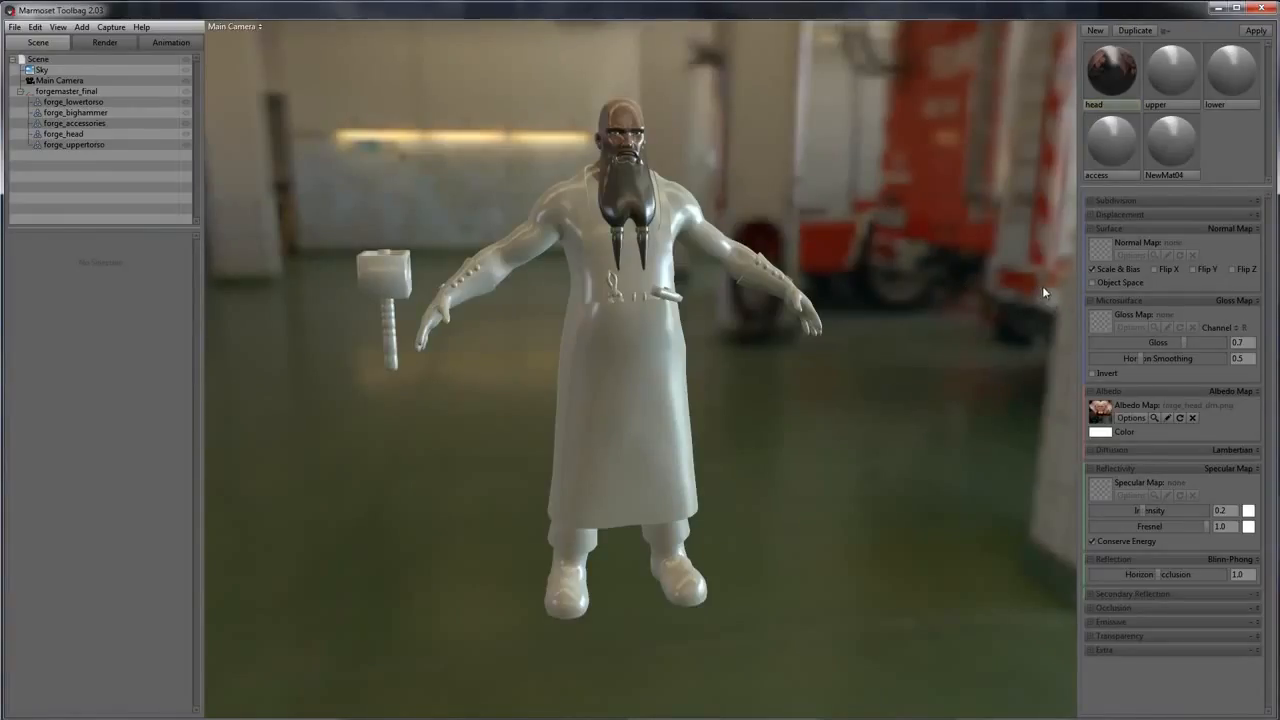
# Load forge_upperbody_dm.png as the upper material's albedo map and forge_lowertorso_dm.png as the lower material's
pyautogui.click(1165, 75)
pyautogui.click(1103, 418)
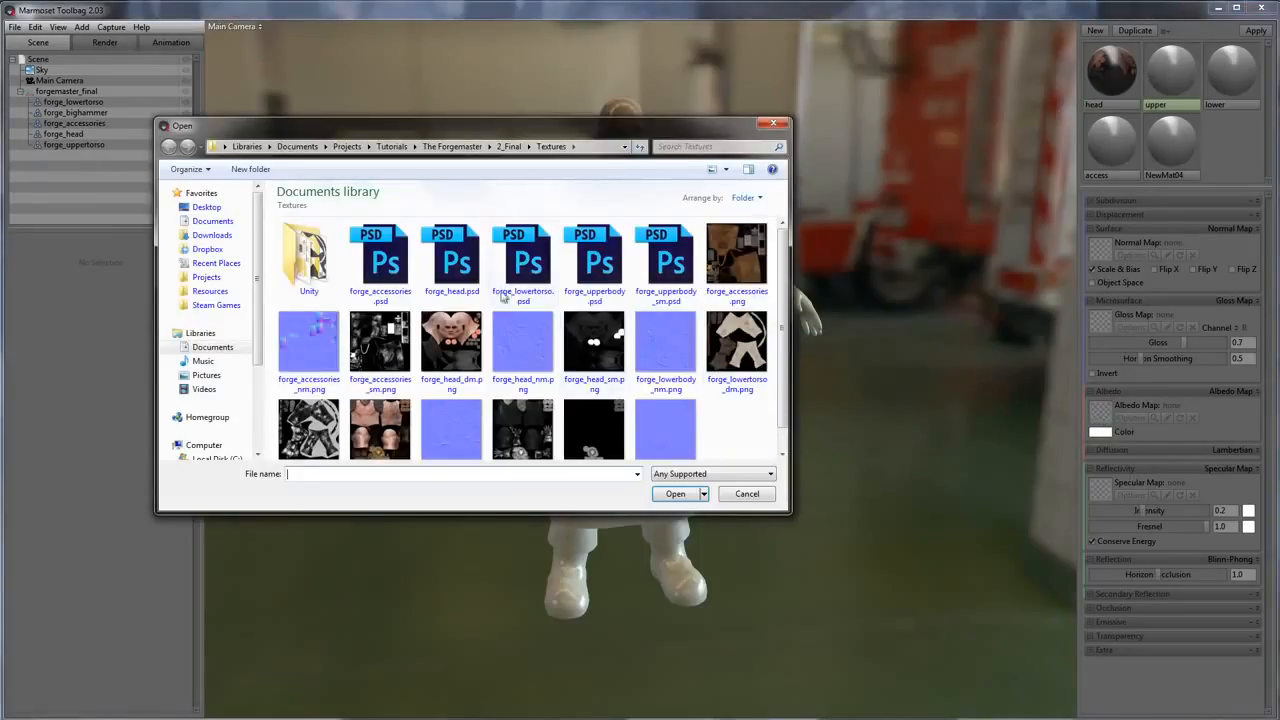
pyautogui.click(380, 425)
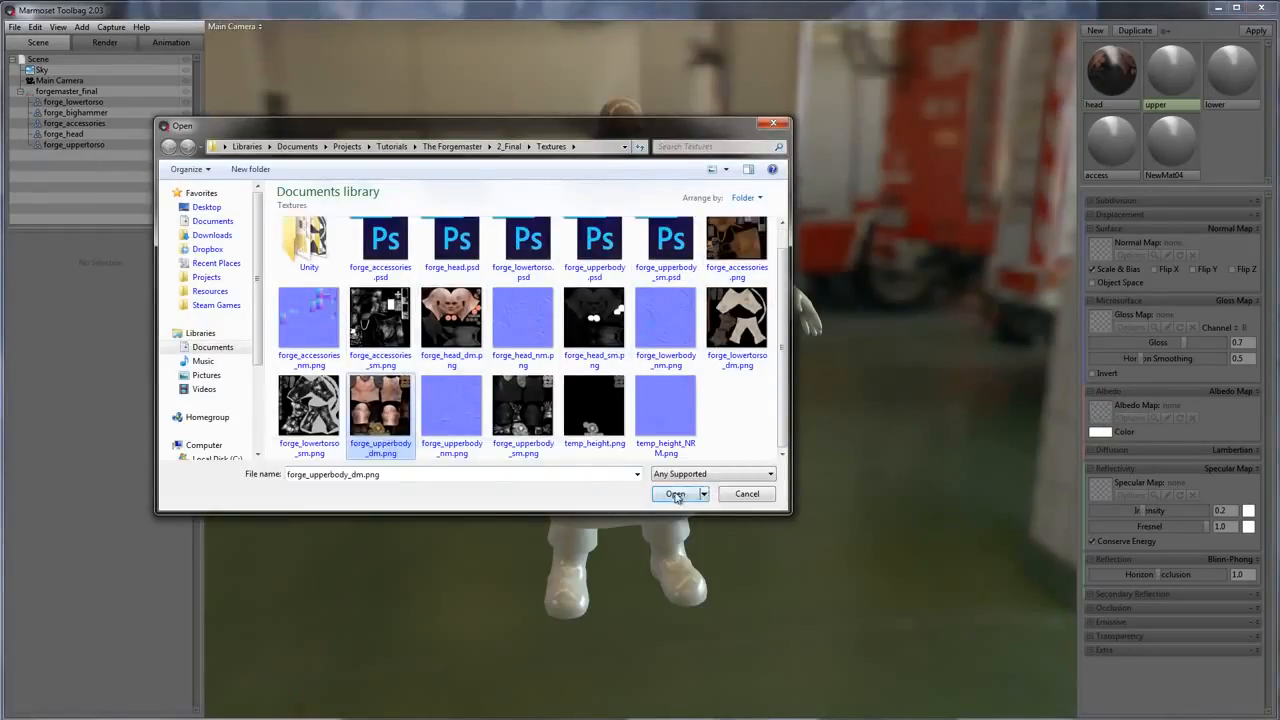
pyautogui.click(664, 492)
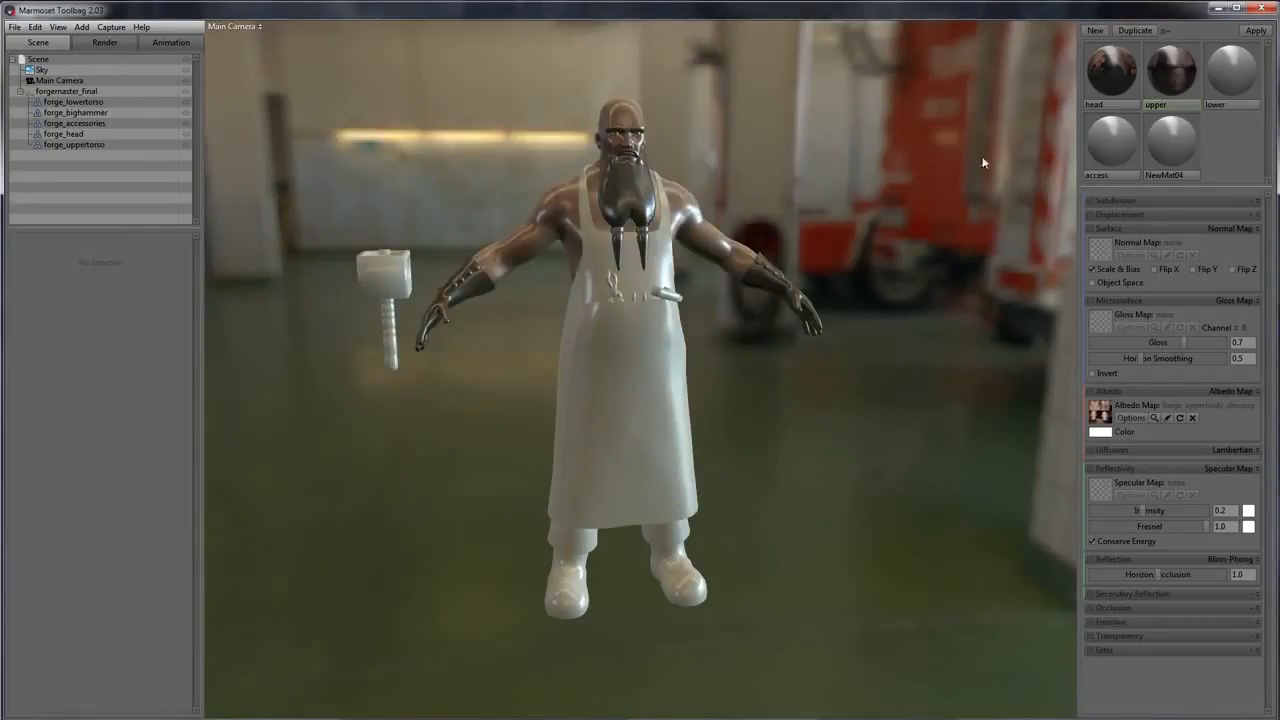
pyautogui.click(1229, 83)
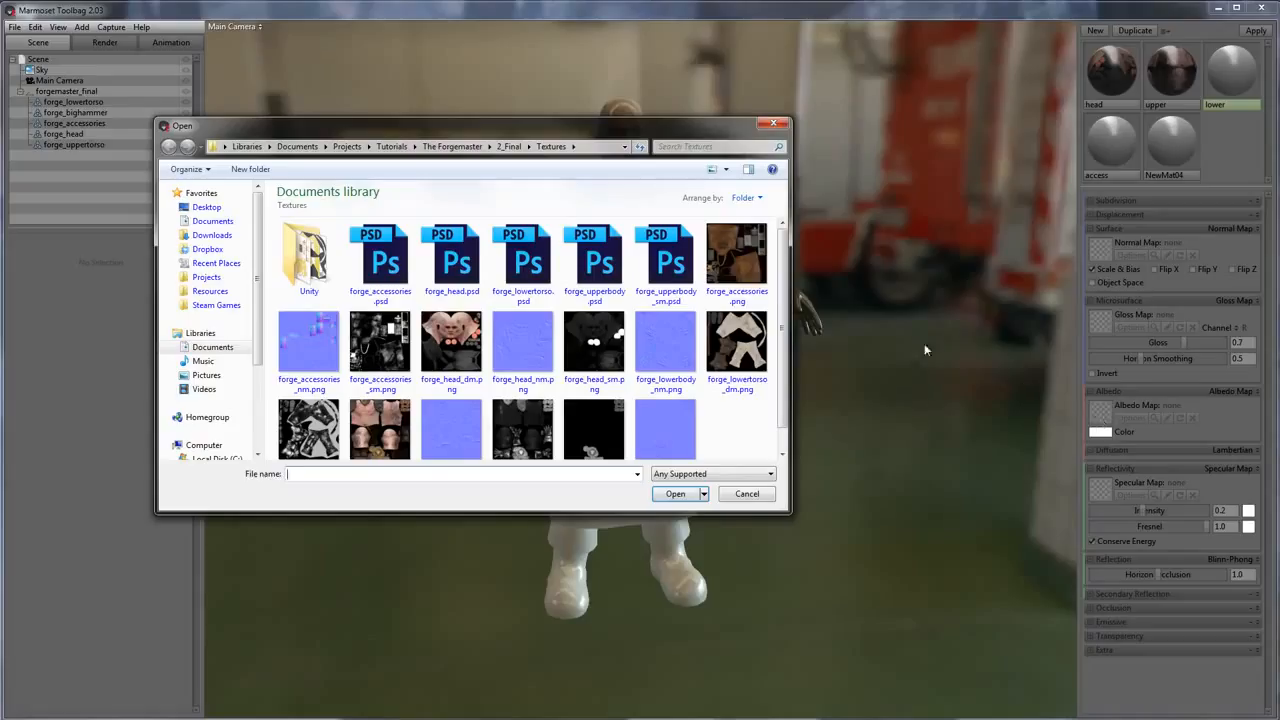
pyautogui.scroll(-1, 783, 298)
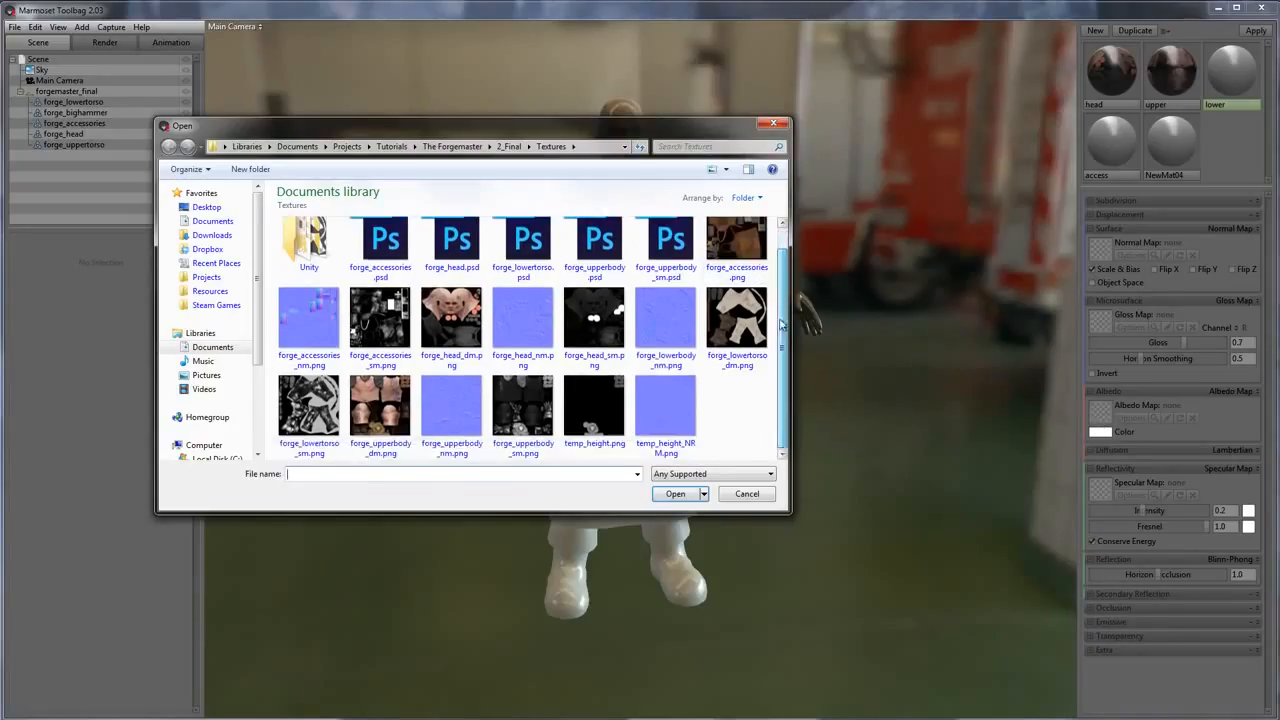
pyautogui.click(757, 313)
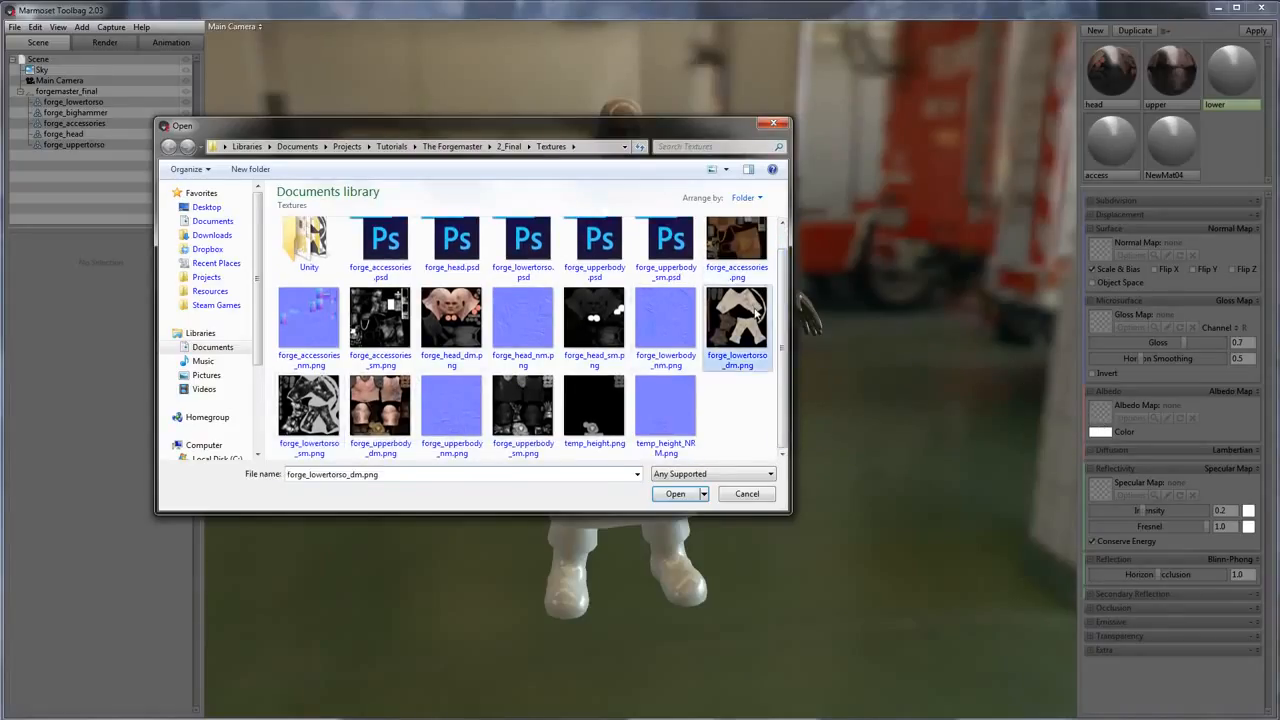
pyautogui.click(680, 493)
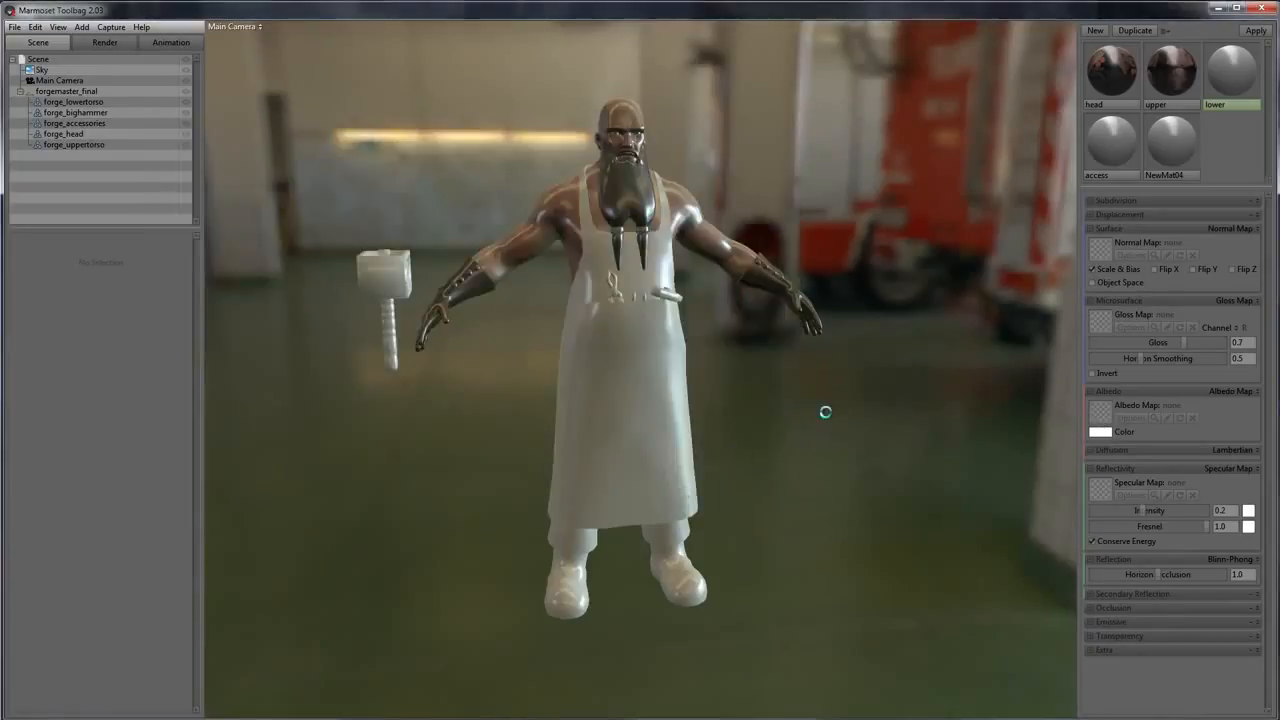
# Give the access material forge_accessories.png as its albedo map and forge_accessories_nm.png as its normal map
pyautogui.click(1122, 154)
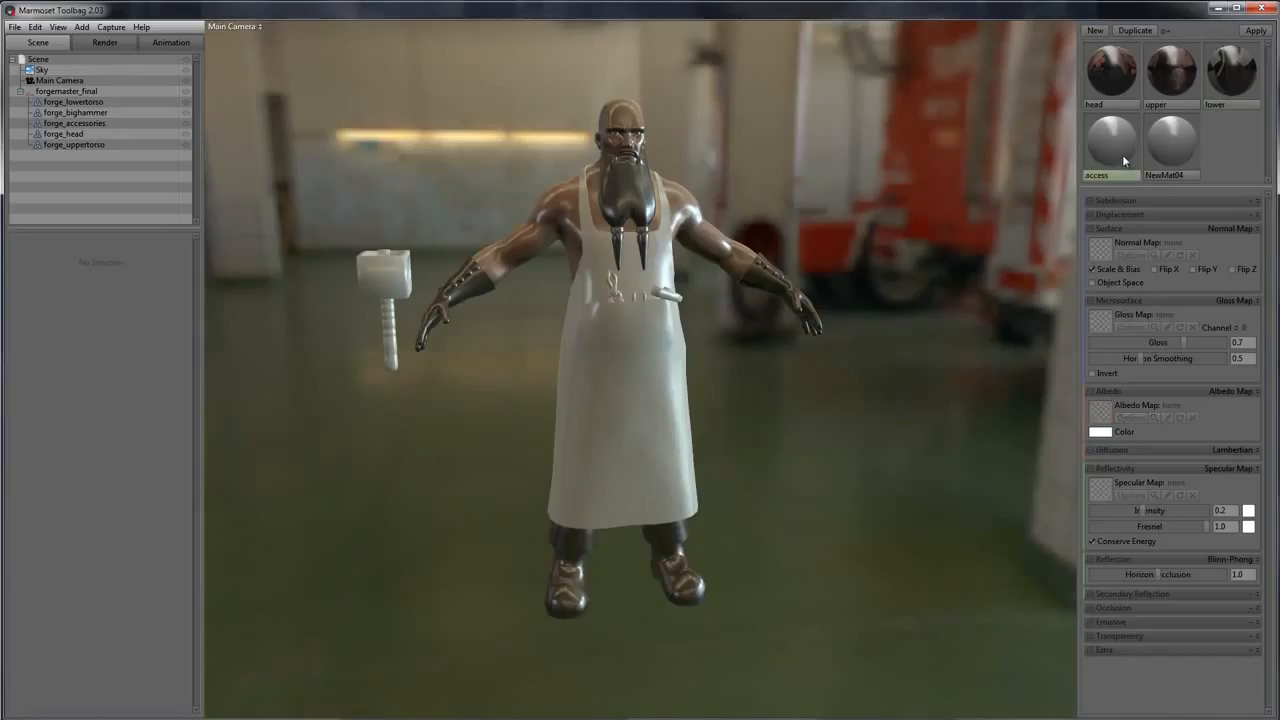
pyautogui.click(1106, 411)
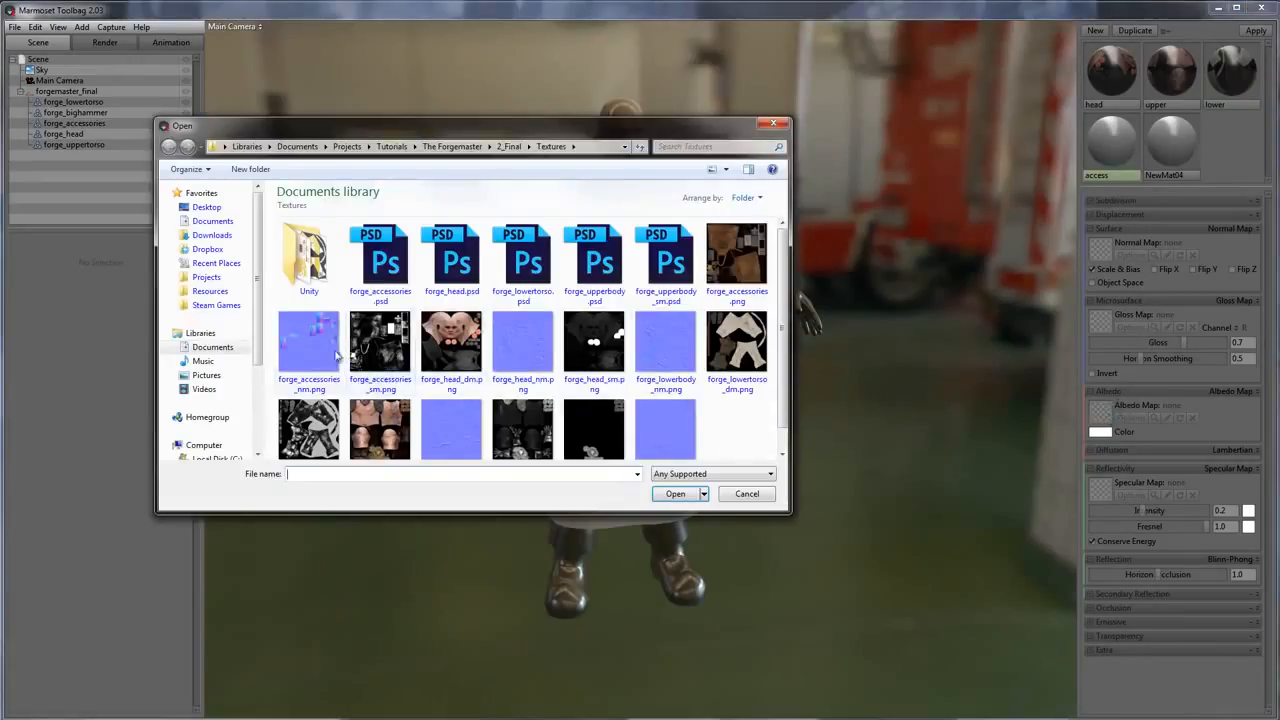
pyautogui.click(736, 258)
pyautogui.click(672, 494)
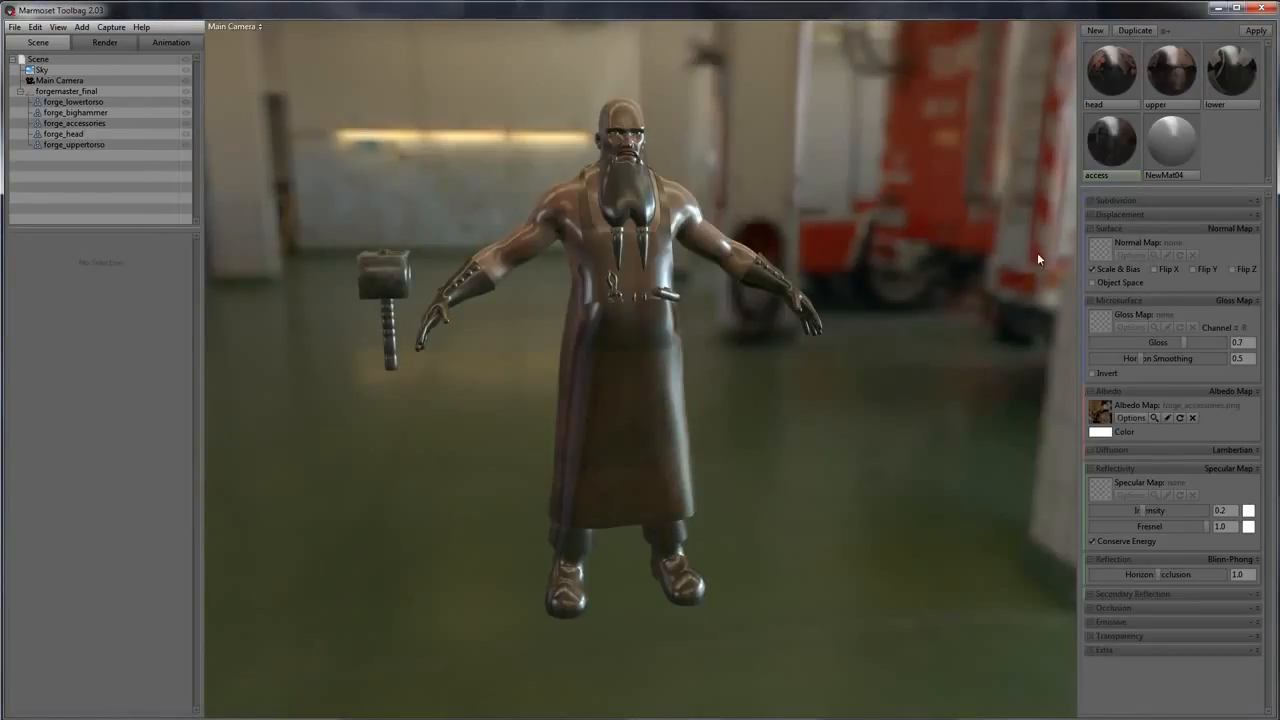
pyautogui.click(1098, 251)
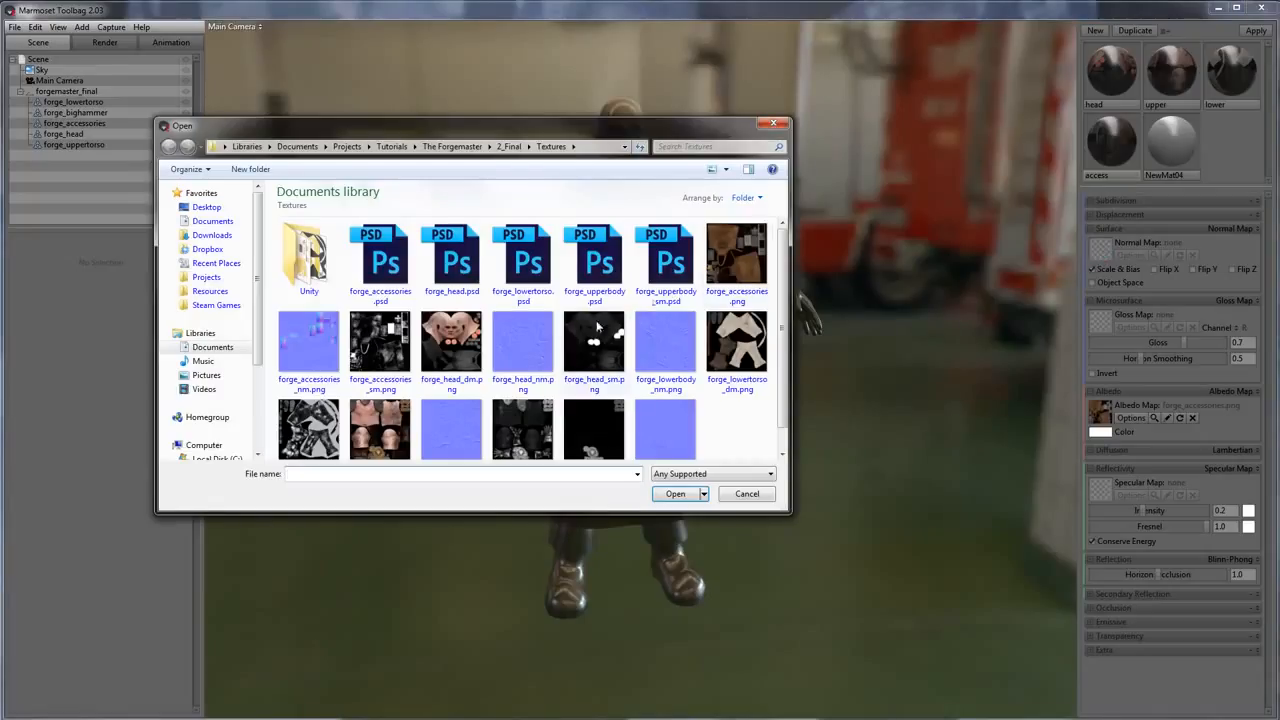
pyautogui.click(308, 340)
pyautogui.click(672, 494)
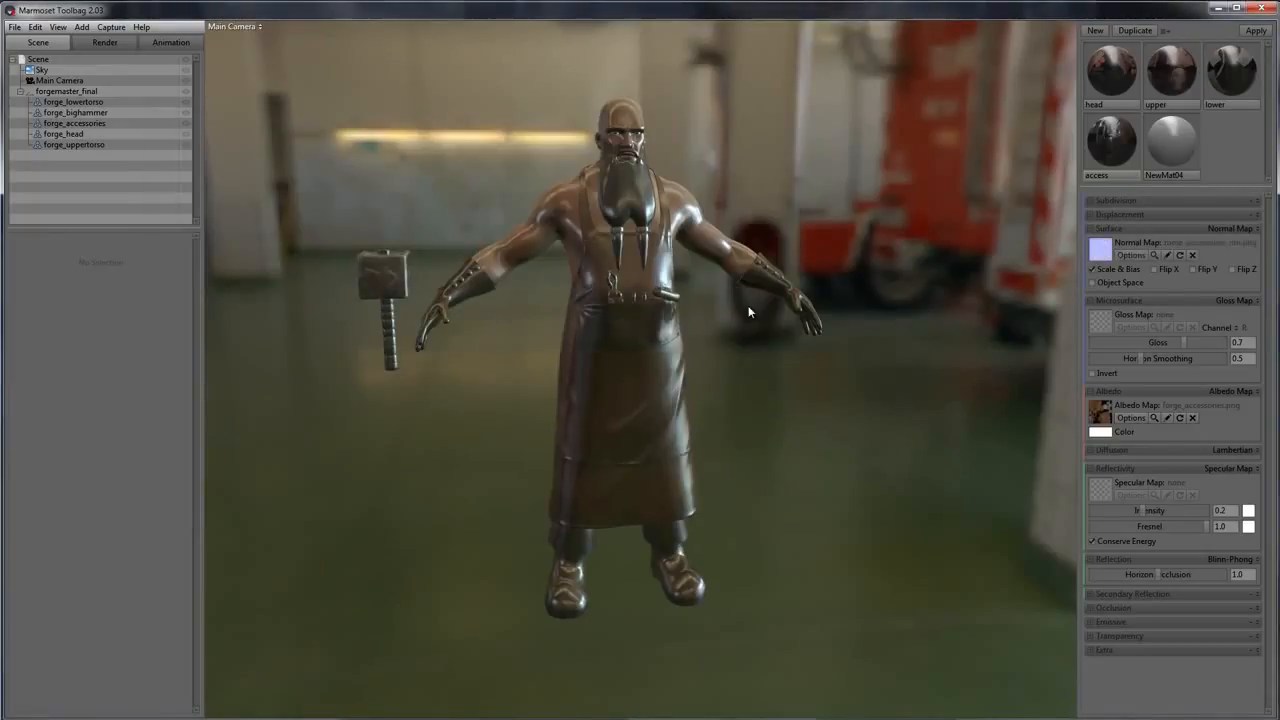
# Load forge_head_nm.png as the head material's normal map and forge_upperbody_nm.png as the upper material's
pyautogui.click(1110, 72)
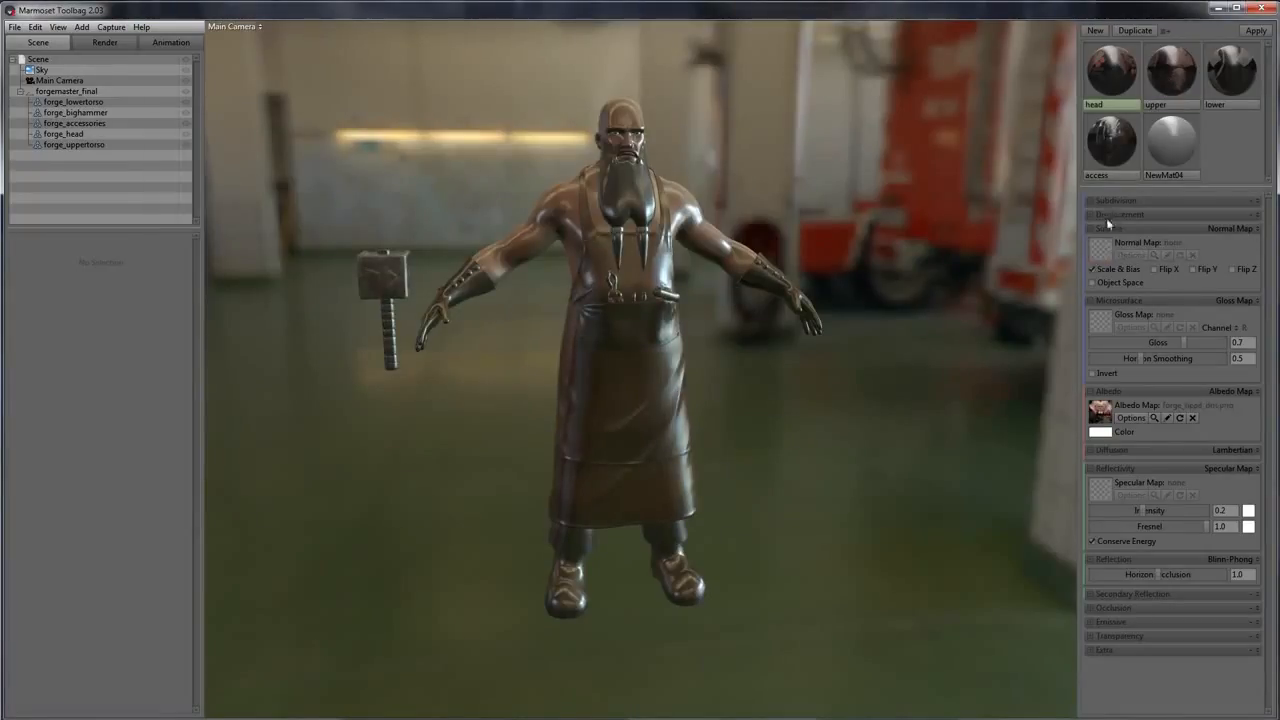
pyautogui.click(1100, 250)
pyautogui.click(522, 340)
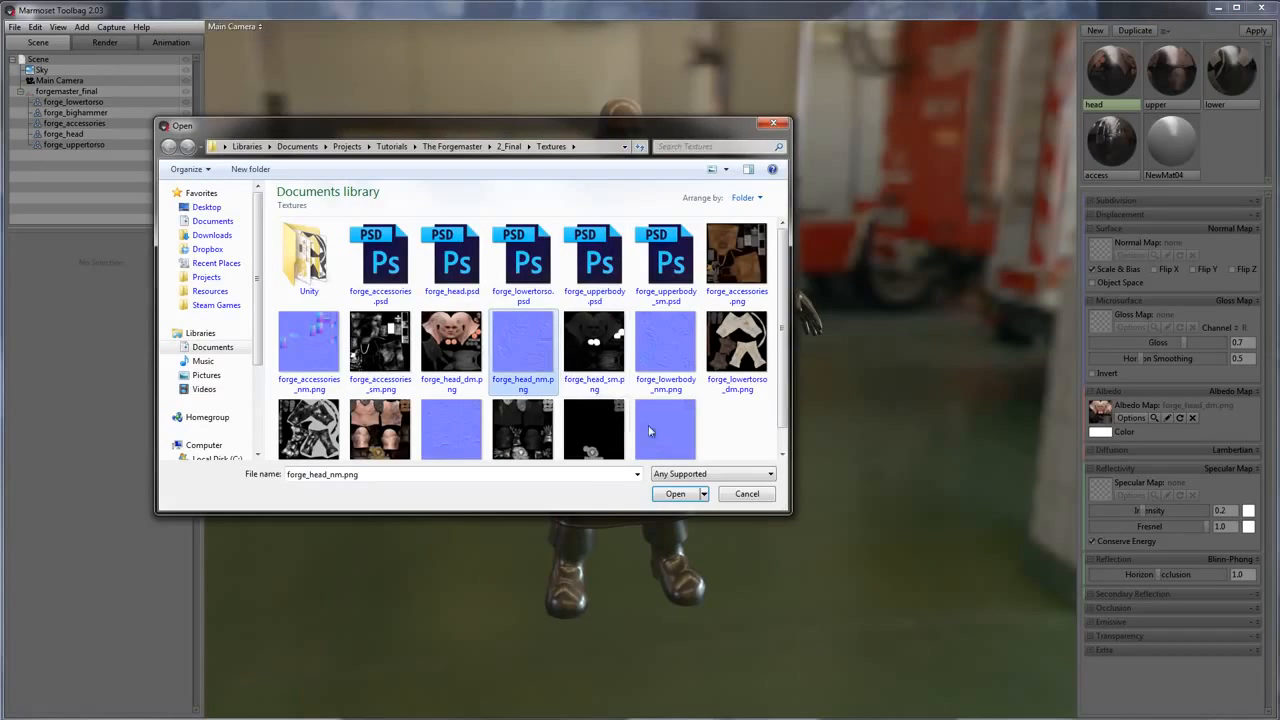
pyautogui.click(676, 494)
pyautogui.click(1174, 75)
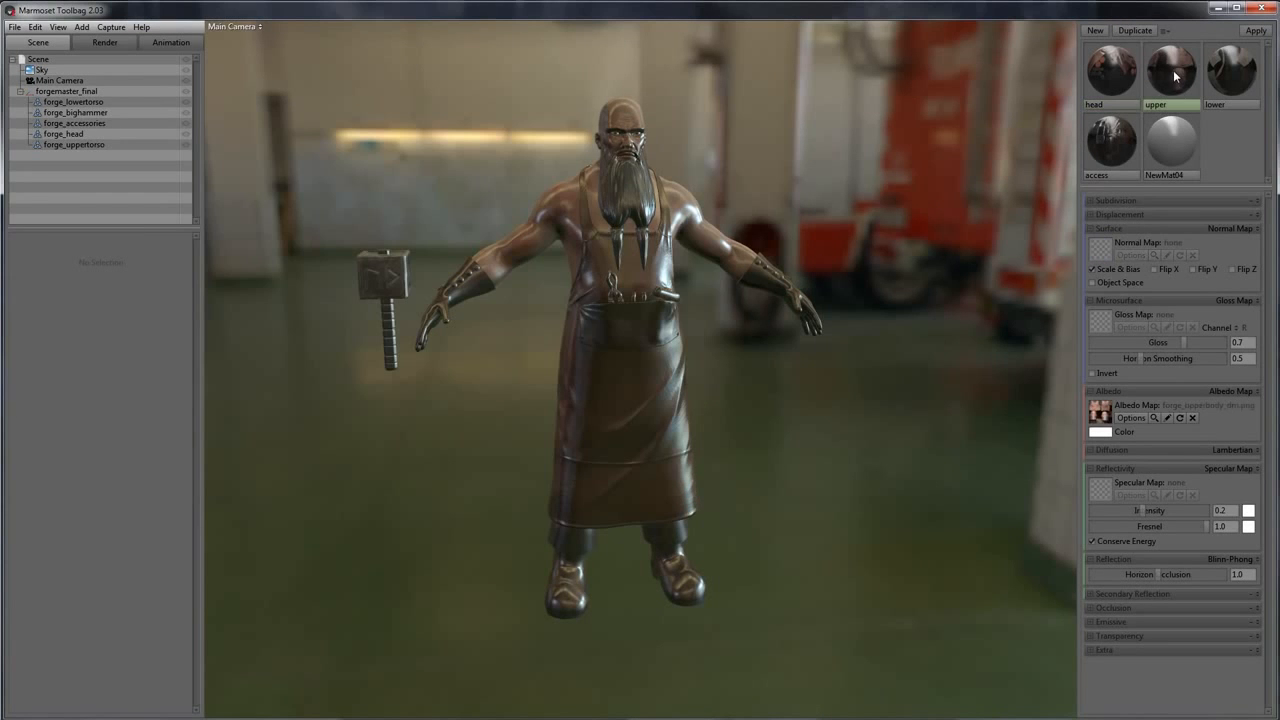
pyautogui.click(1103, 257)
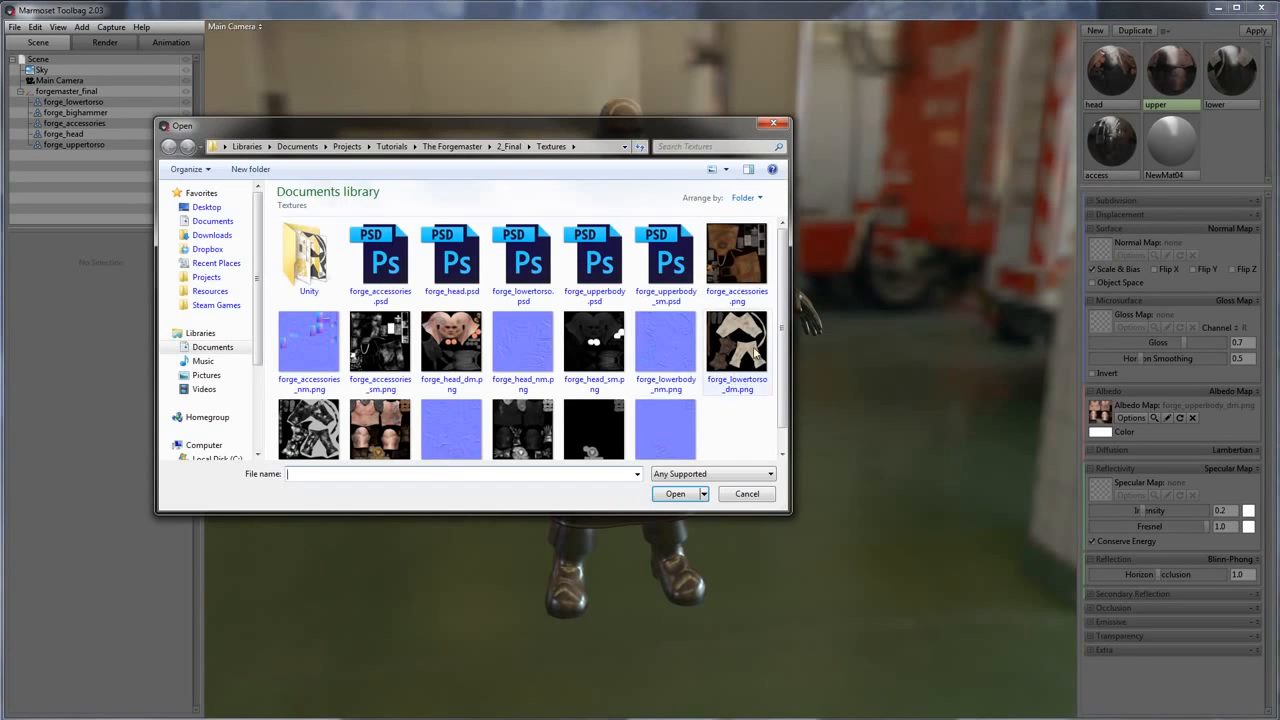
pyautogui.click(462, 445)
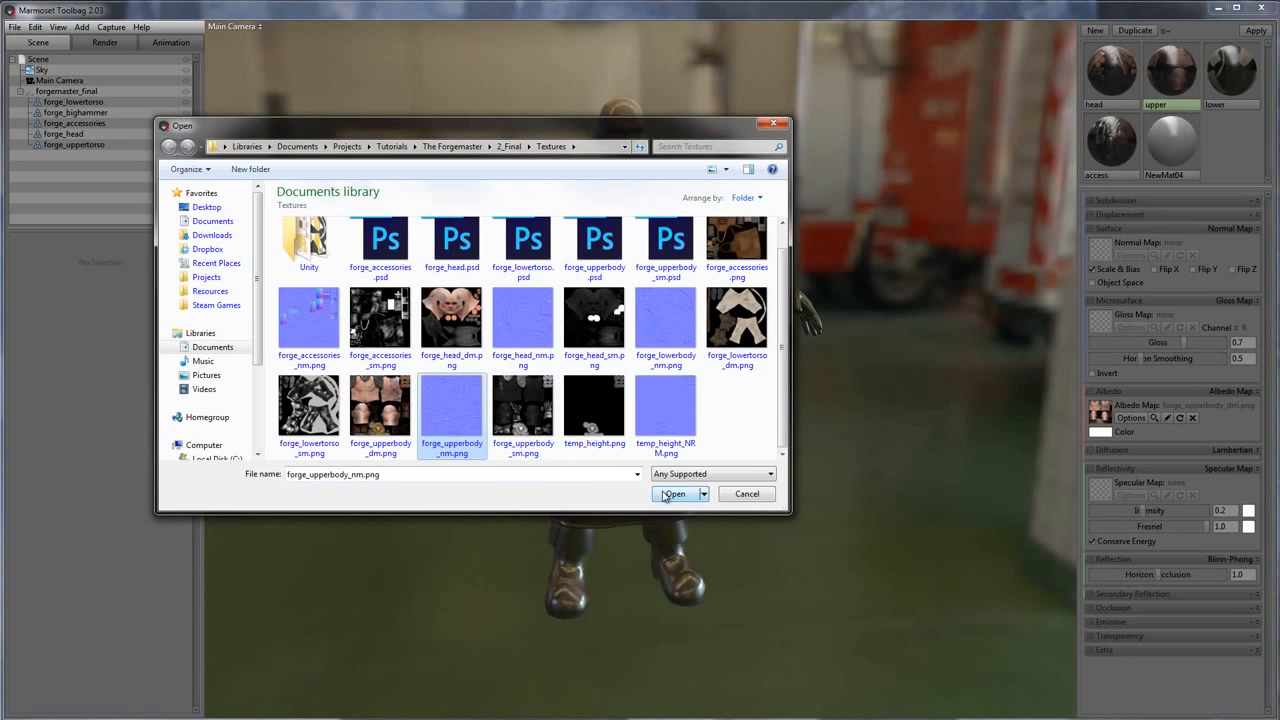
pyautogui.click(667, 494)
# Load forge_lowerbody_nm.png as the lower material's normal map
pyautogui.click(1243, 80)
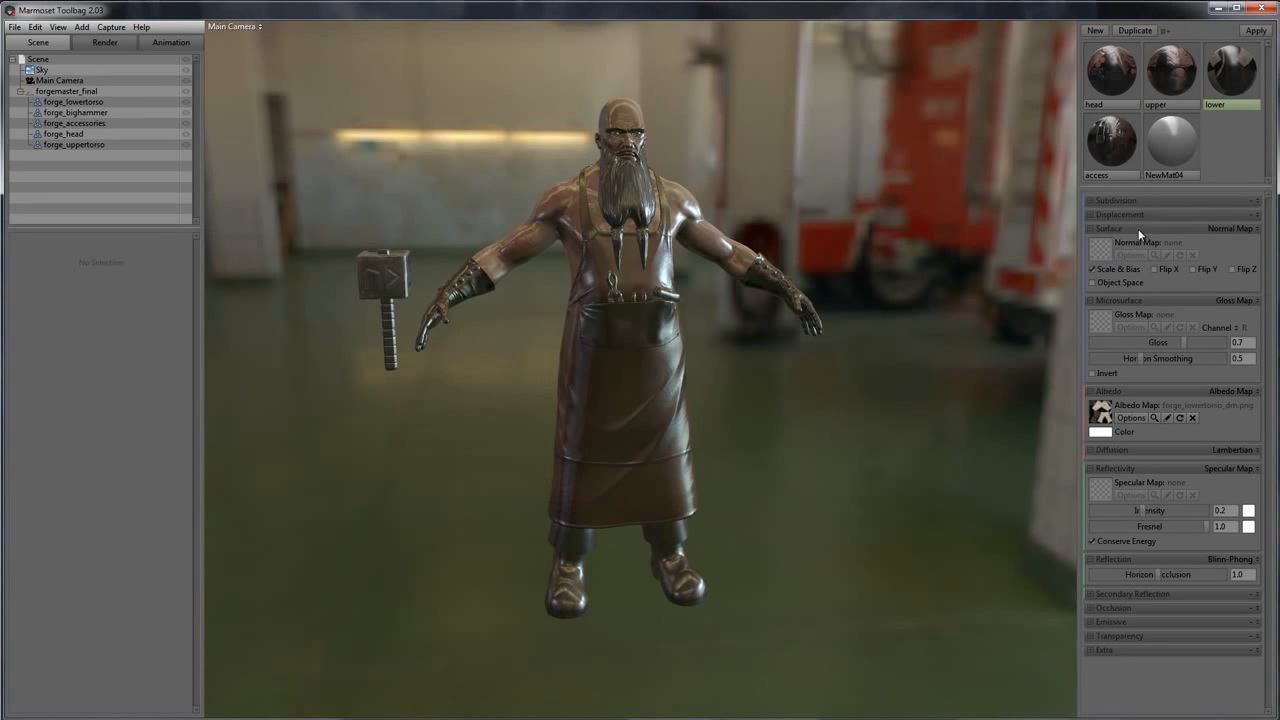
pyautogui.click(1103, 249)
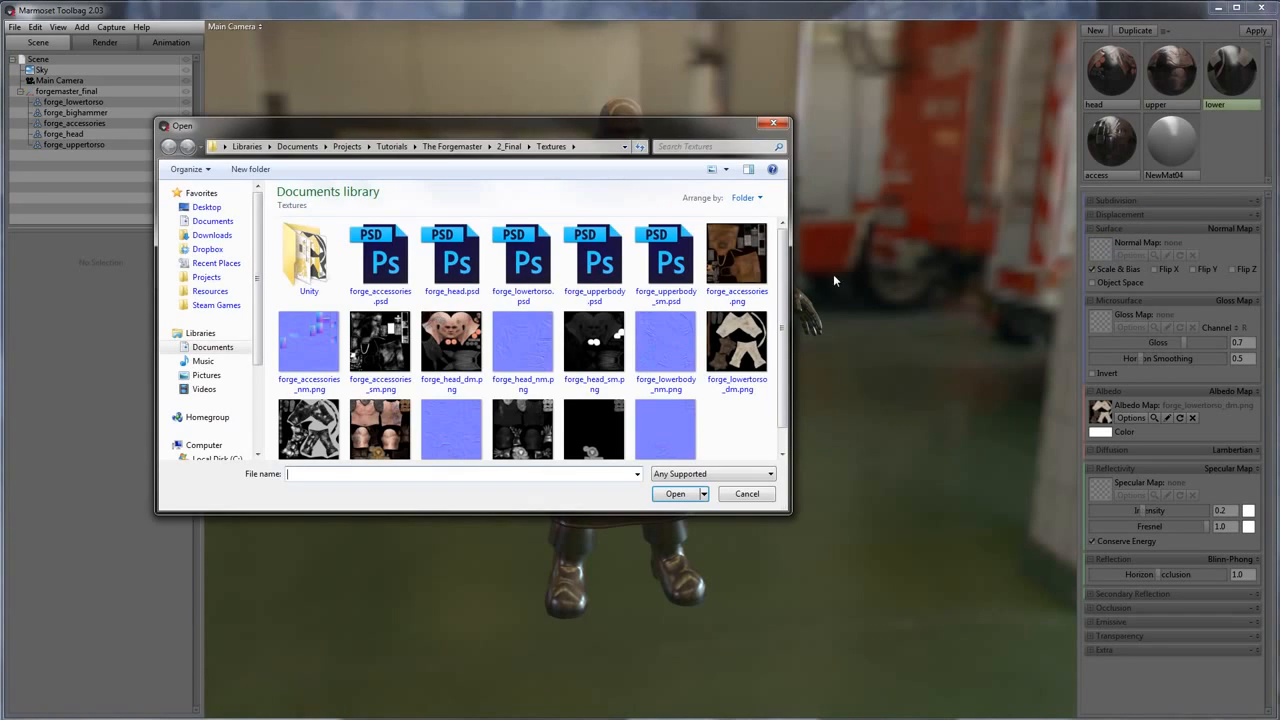
pyautogui.click(688, 376)
pyautogui.click(676, 494)
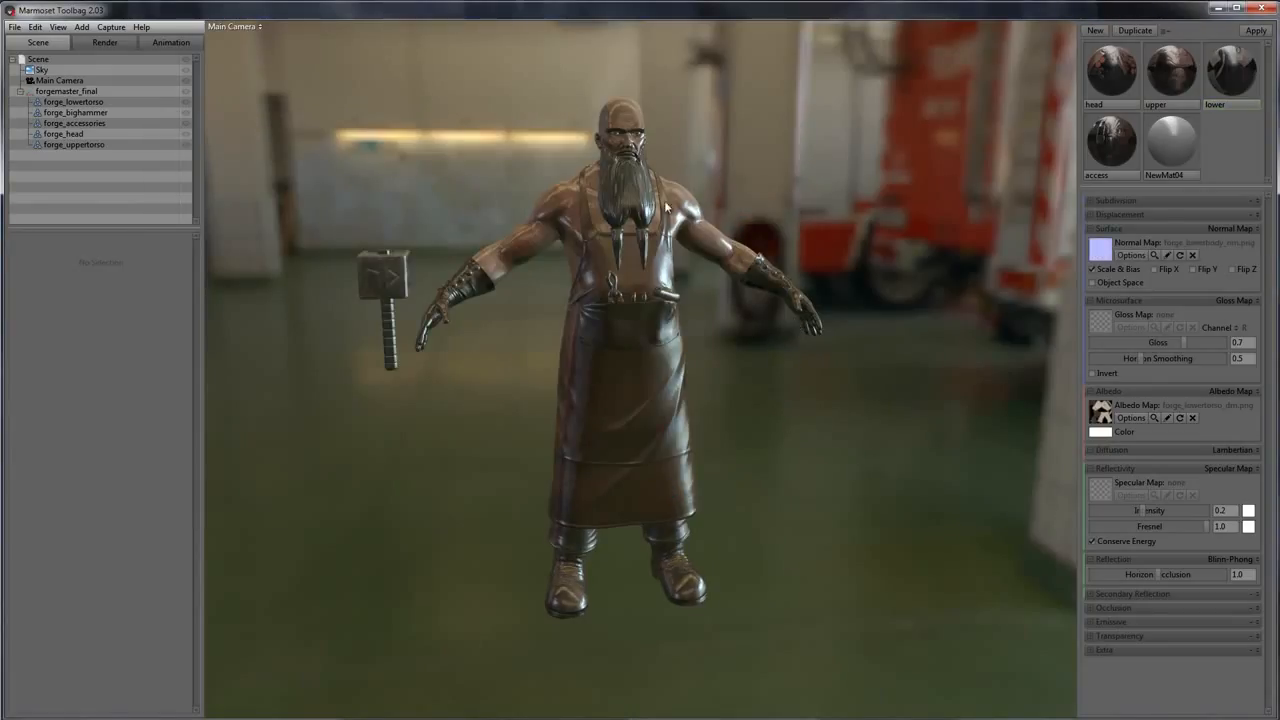
# Raise the lower material's specular intensity slightly and reduce its gloss
pyautogui.moveTo(785, 180); pyautogui.dragTo(848, 270)
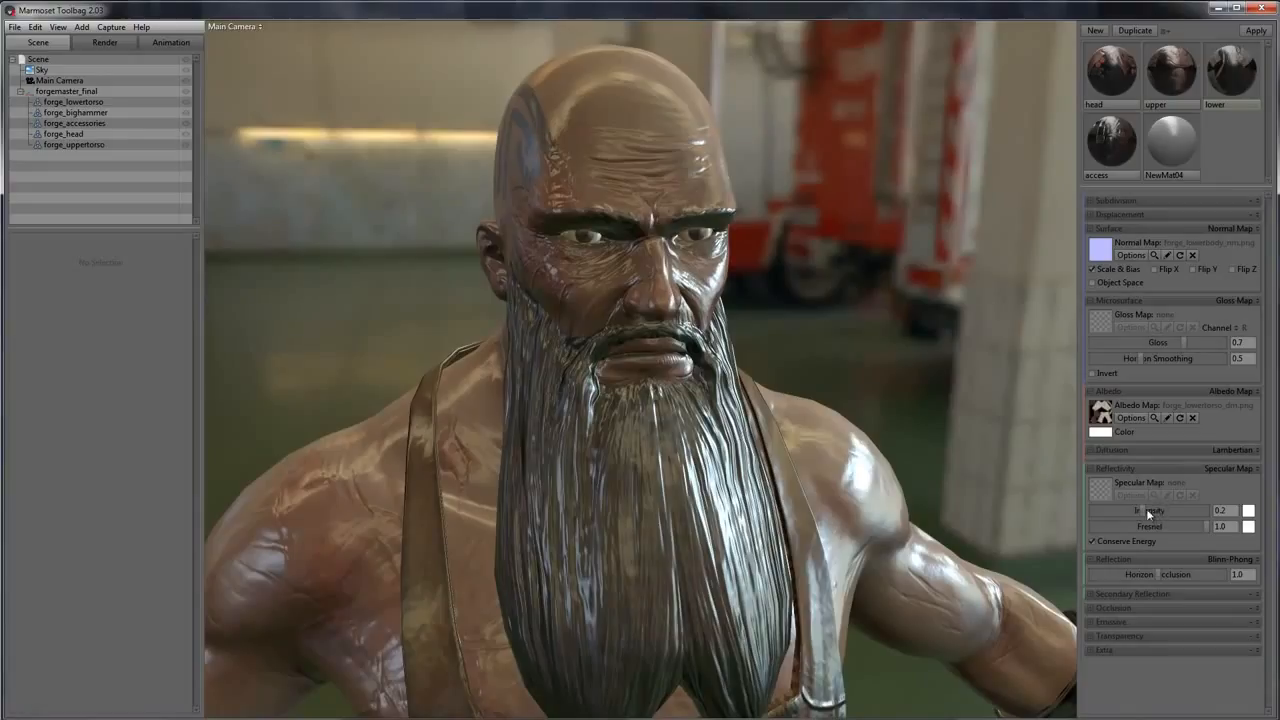
pyautogui.moveTo(1146, 508)
pyautogui.mouseDown()
pyautogui.moveTo(1170, 510)
pyautogui.moveTo(1116, 514)
pyautogui.moveTo(1159, 511)
pyautogui.mouseUp()
pyautogui.moveTo(1170, 342); pyautogui.dragTo(1150, 349)
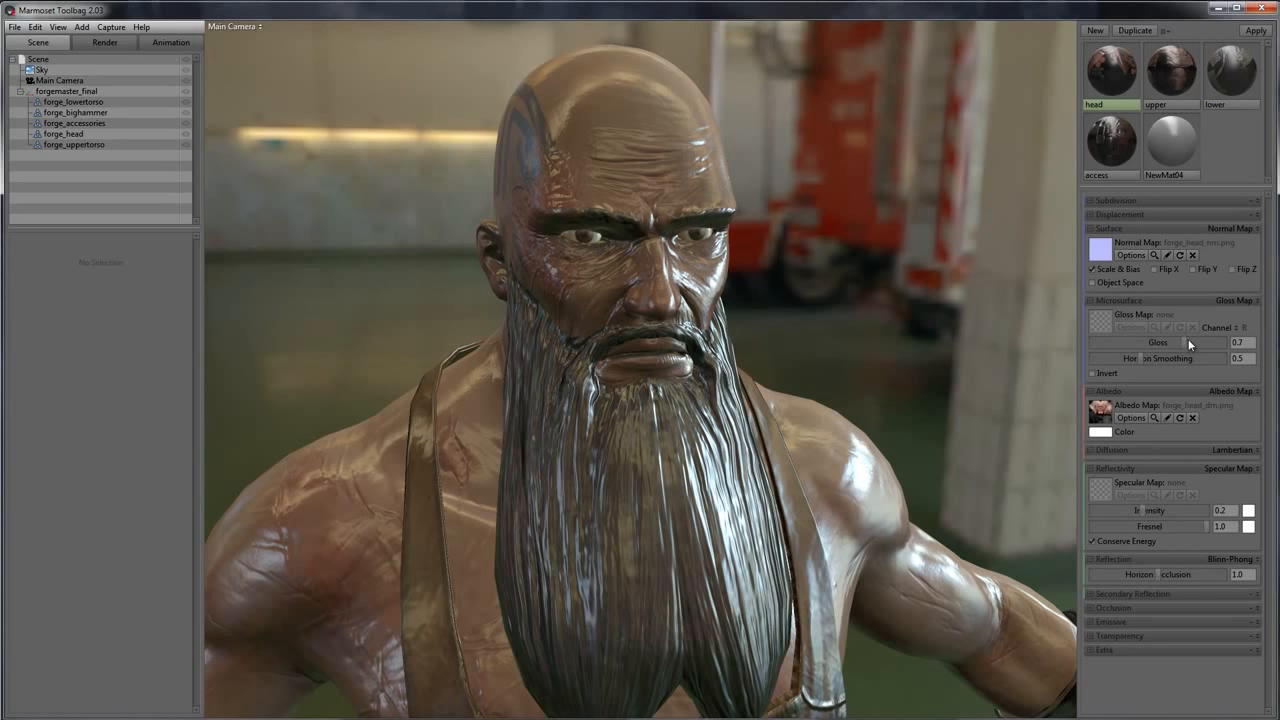
# Tone down the head material's shine by reducing its gloss and setting specular intensity to 0, with horizon smoothing at 0.553
pyautogui.moveTo(1188, 339); pyautogui.dragTo(1155, 360)
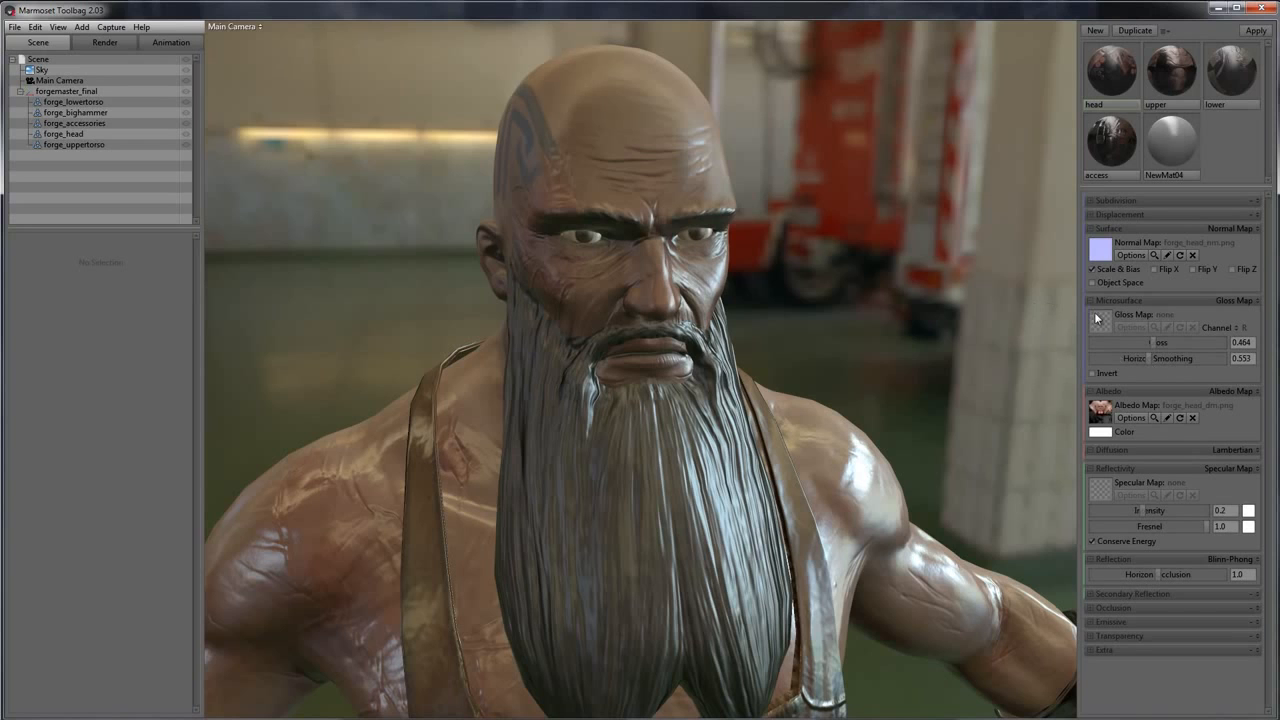
pyautogui.moveTo(1155, 342)
pyautogui.mouseDown()
pyautogui.moveTo(1222, 342)
pyautogui.moveTo(1152, 340)
pyautogui.mouseUp()
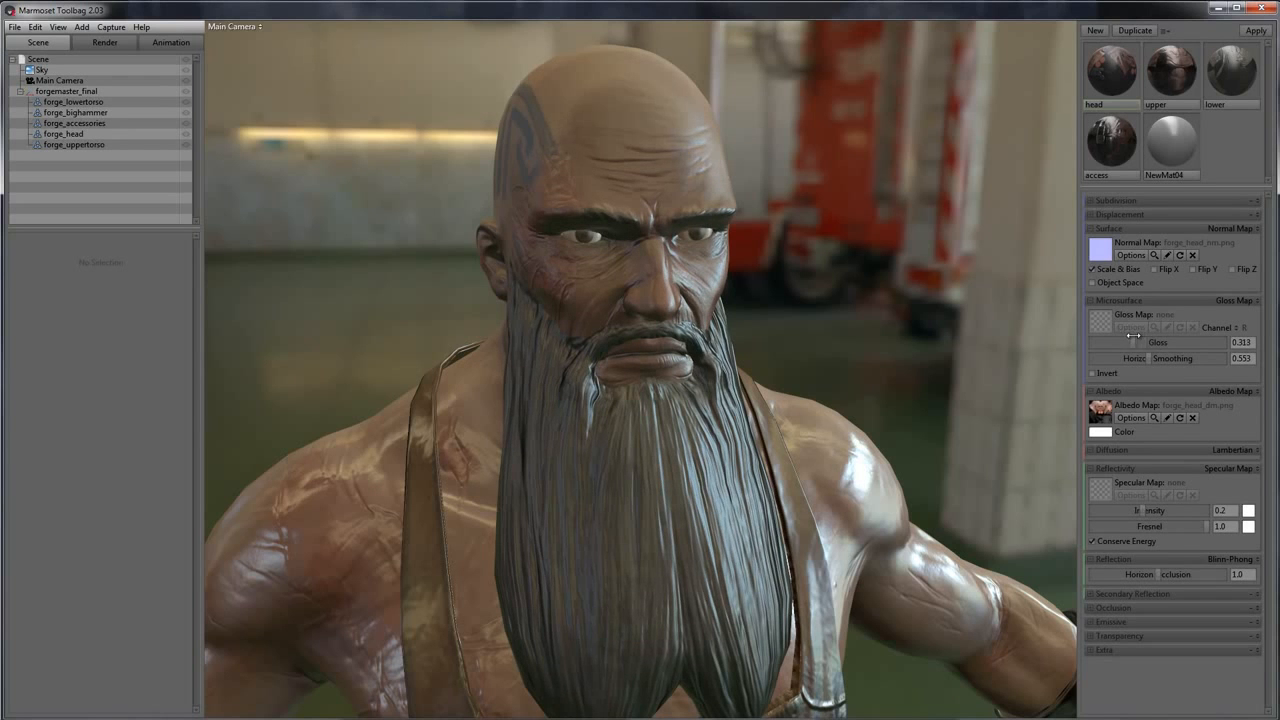
pyautogui.moveTo(1141, 510); pyautogui.dragTo(1058, 516)
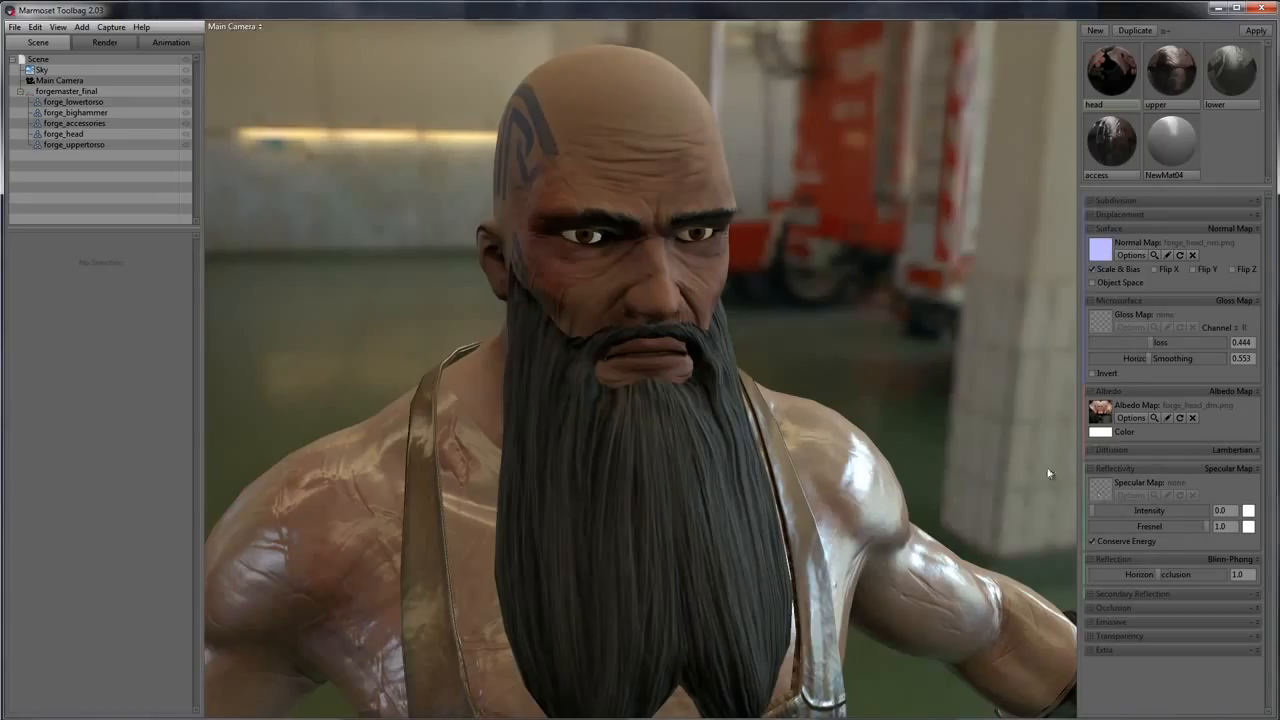
pyautogui.moveTo(1155, 346)
pyautogui.mouseDown()
pyautogui.moveTo(1196, 343)
pyautogui.moveTo(1165, 350)
pyautogui.mouseUp()
# Lower the upper material's gloss to about 0.5
pyautogui.click(1161, 87)
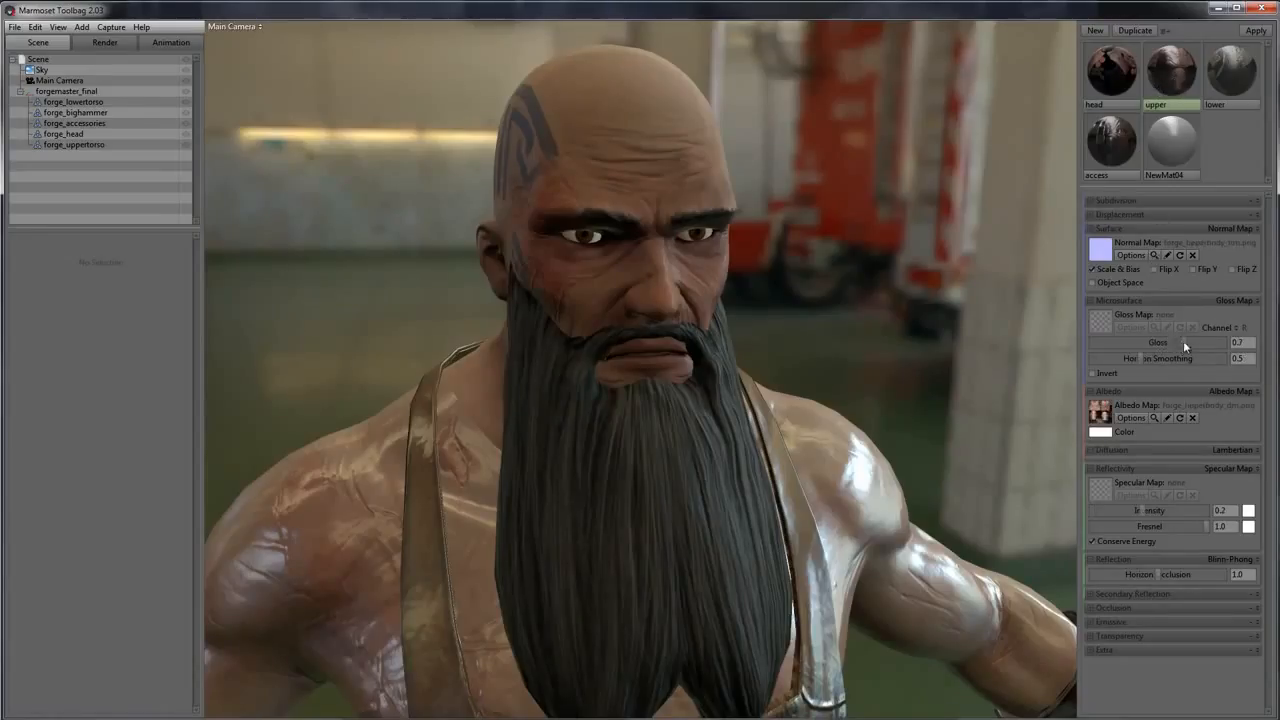
pyautogui.click(1104, 73)
pyautogui.click(1163, 79)
pyautogui.moveTo(1191, 347); pyautogui.dragTo(1167, 345)
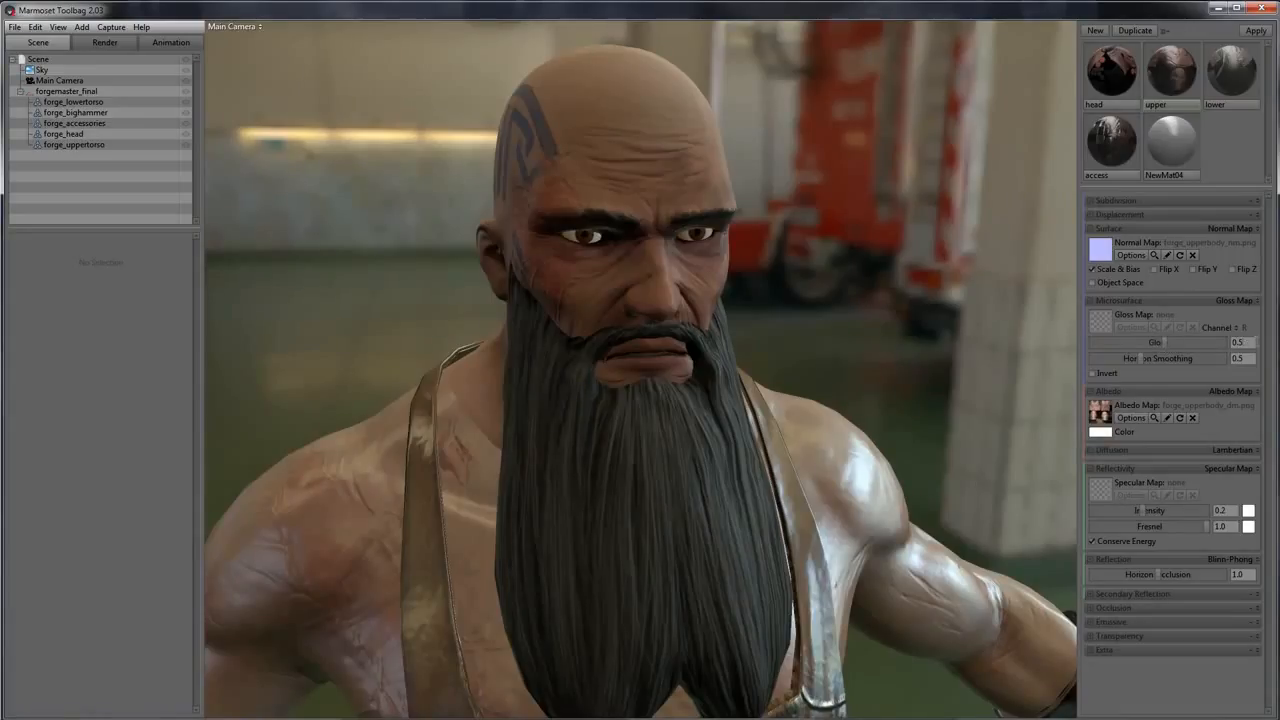
# Set the upper material's specular intensity to 0 to remove the shine from the torso skin
pyautogui.click(1111, 100)
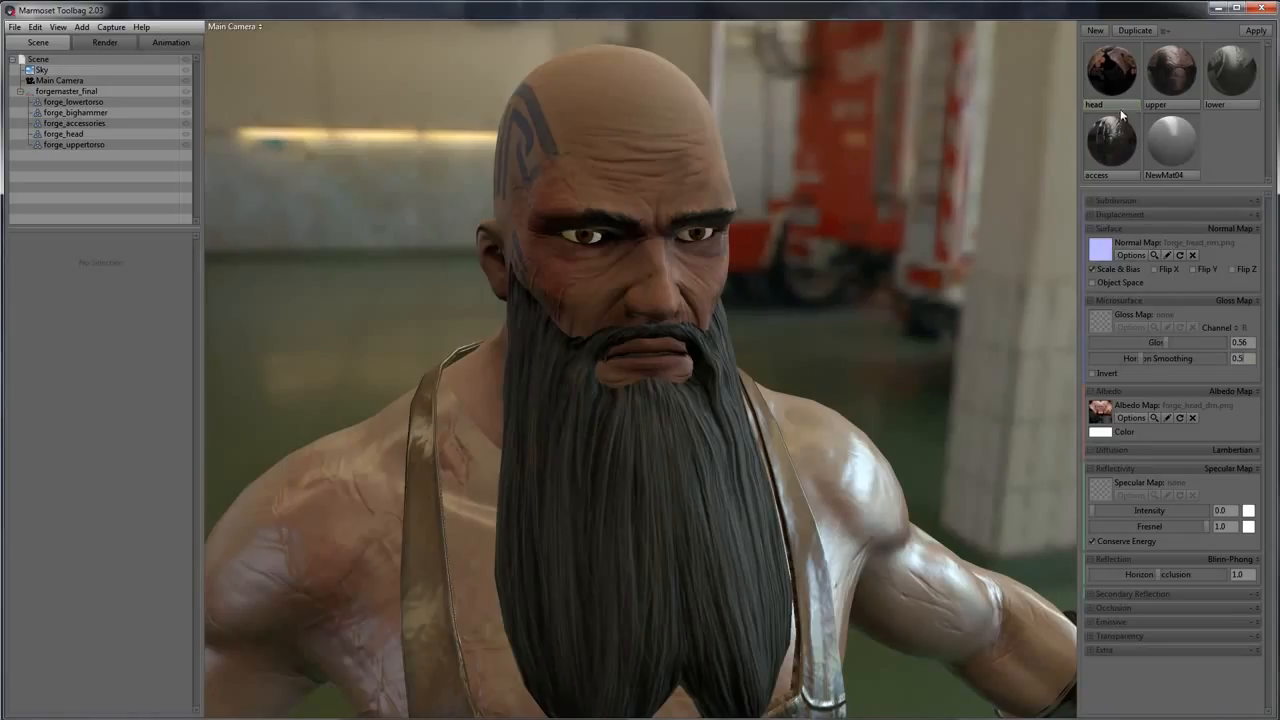
pyautogui.click(1170, 104)
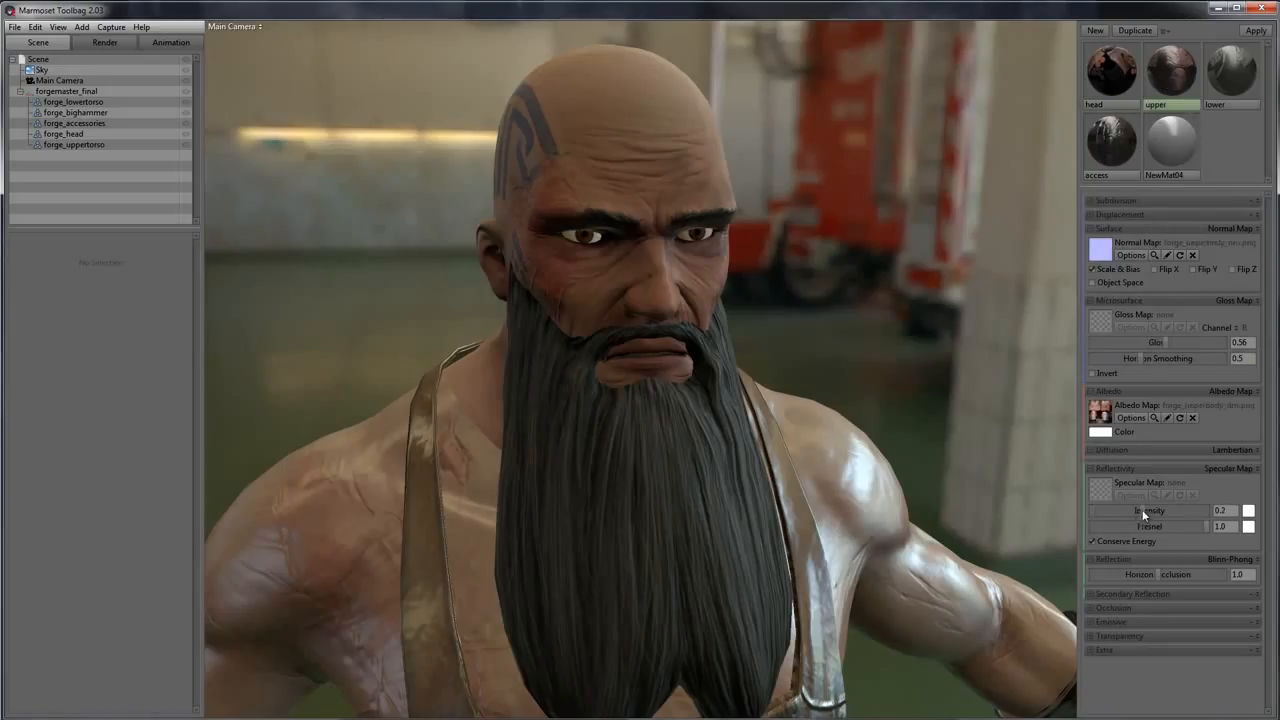
pyautogui.moveTo(1145, 515); pyautogui.dragTo(1095, 512)
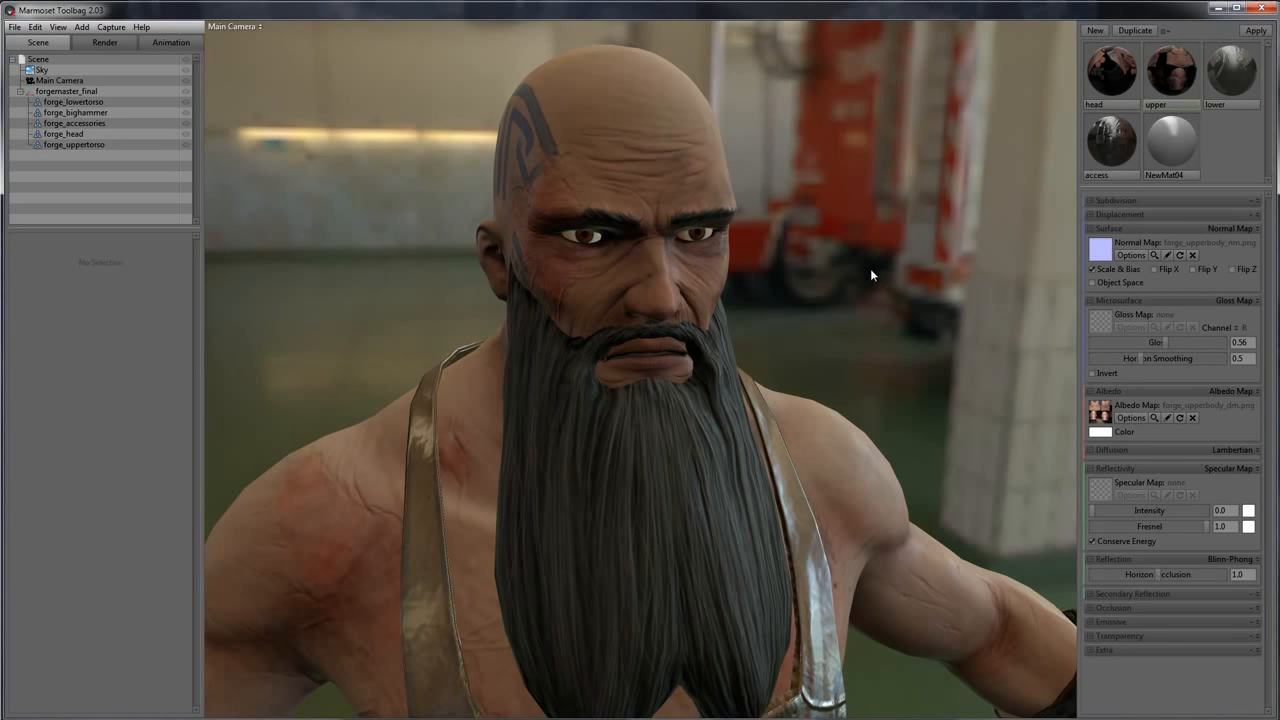
pyautogui.moveTo(870, 300); pyautogui.dragTo(874, 266)
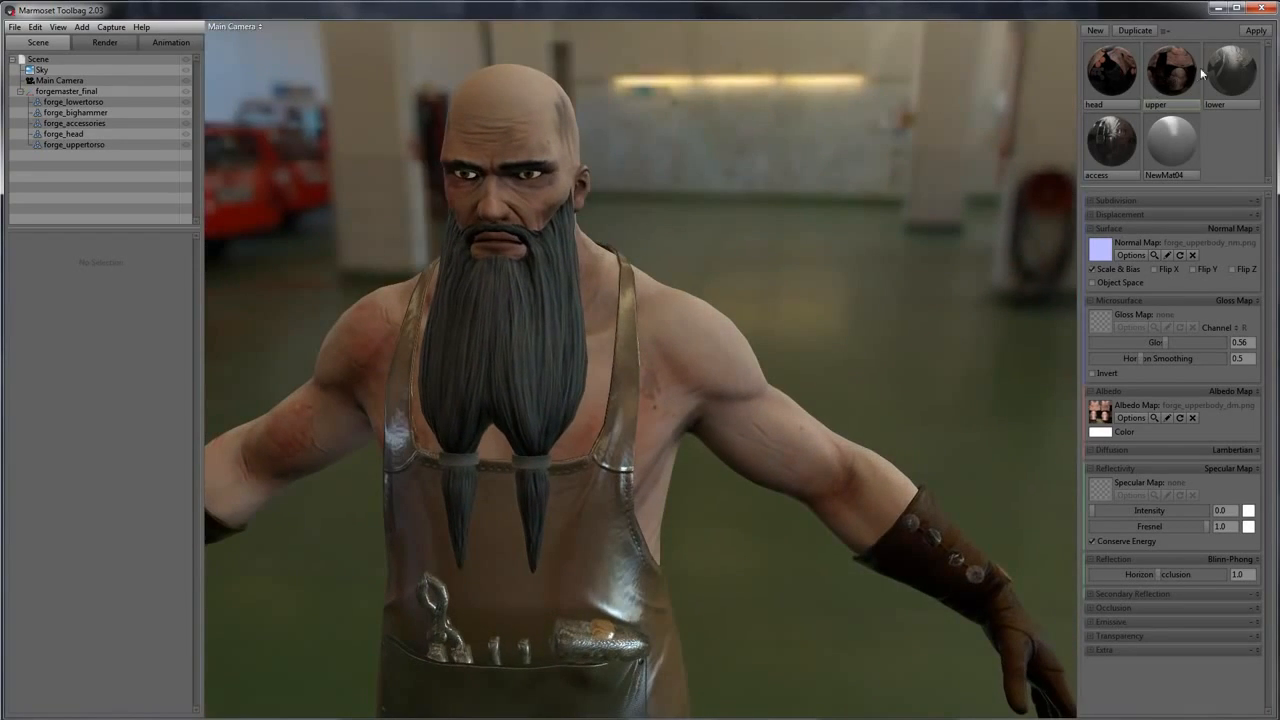
# Set the lower material's specular intensity to 0 and its gloss to 0.5
pyautogui.click(1232, 80)
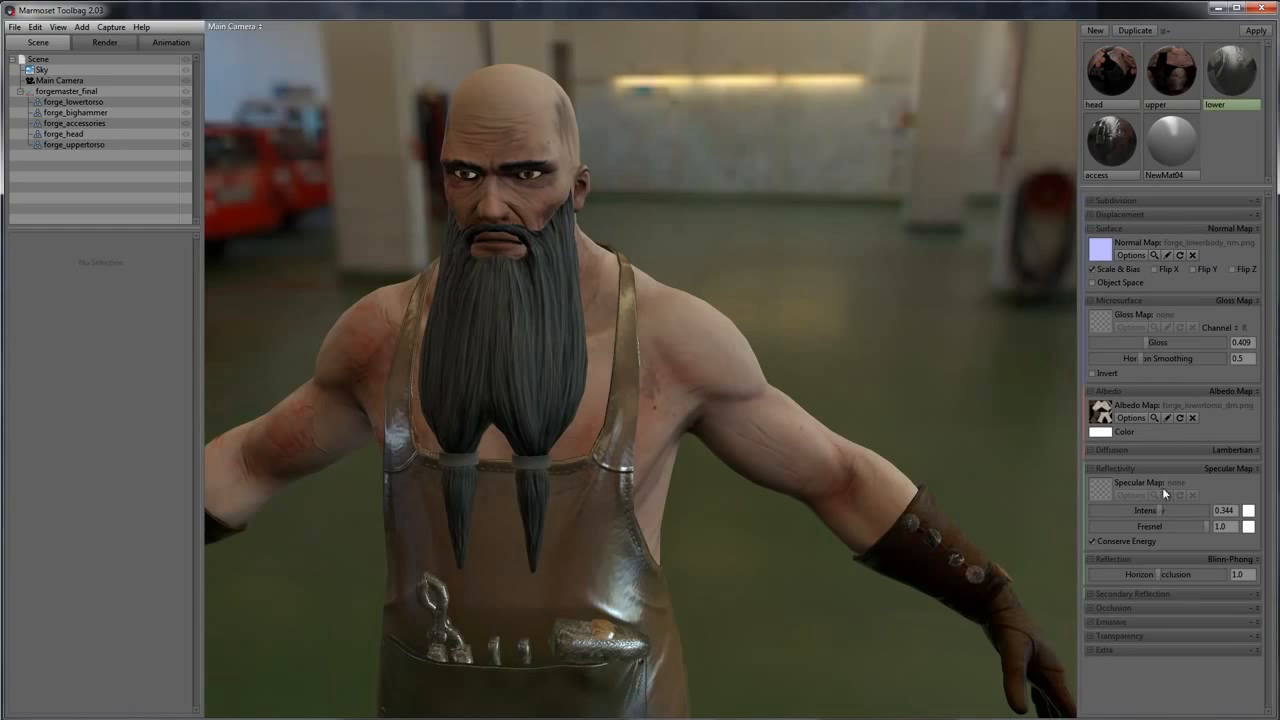
pyautogui.moveTo(1156, 512); pyautogui.dragTo(1071, 517)
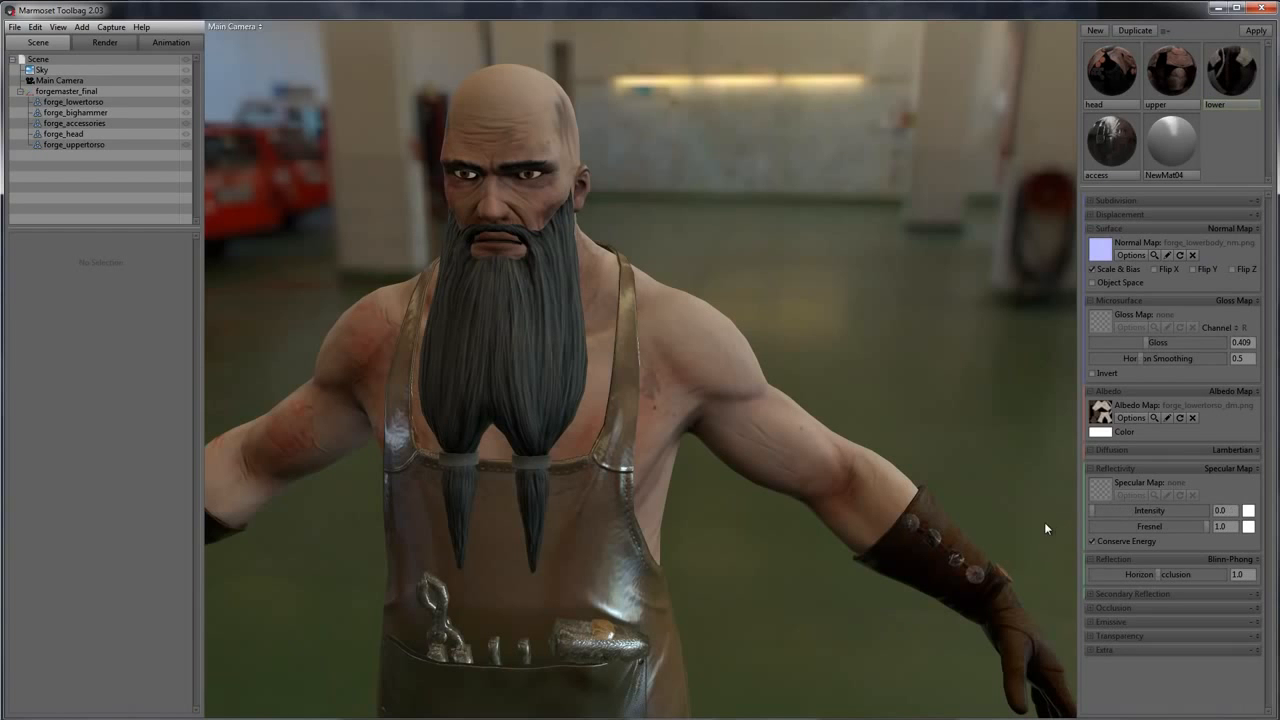
pyautogui.moveTo(881, 316); pyautogui.dragTo(846, 207)
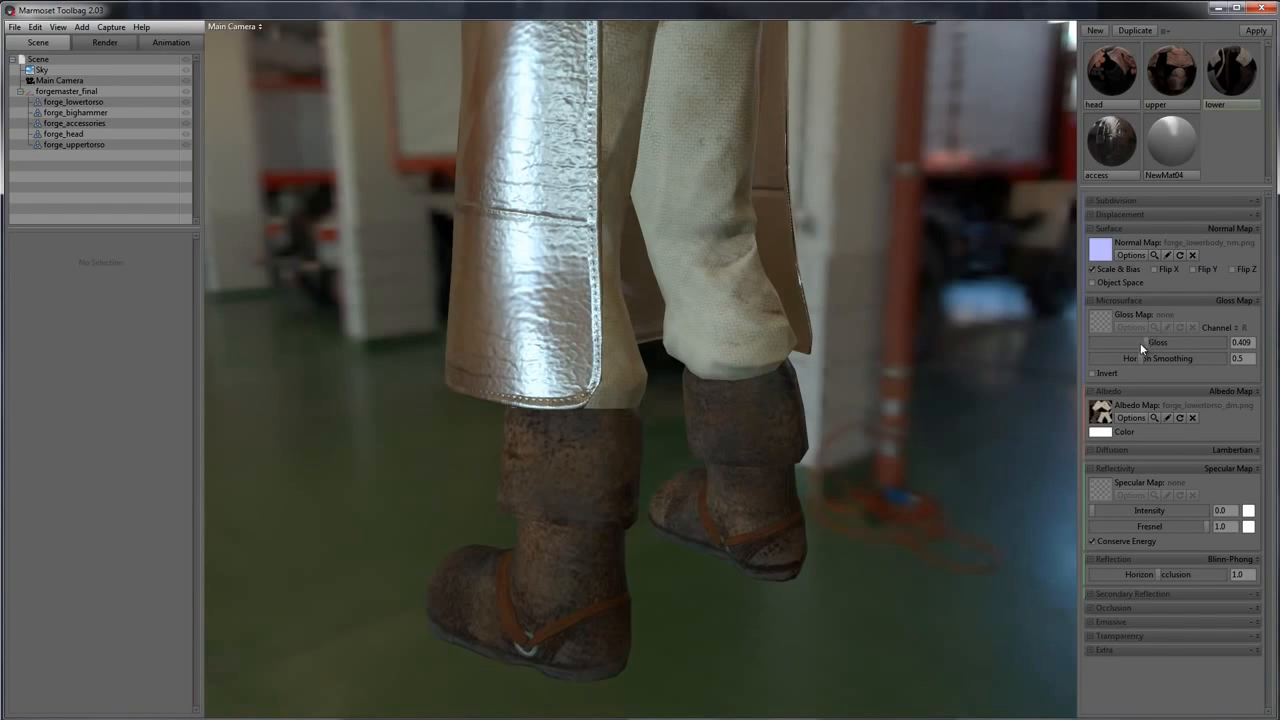
pyautogui.moveTo(1182, 342)
pyautogui.mouseDown()
pyautogui.moveTo(1215, 342)
pyautogui.moveTo(1146, 338)
pyautogui.moveTo(1197, 337)
pyautogui.moveTo(1161, 334)
pyautogui.mouseUp()
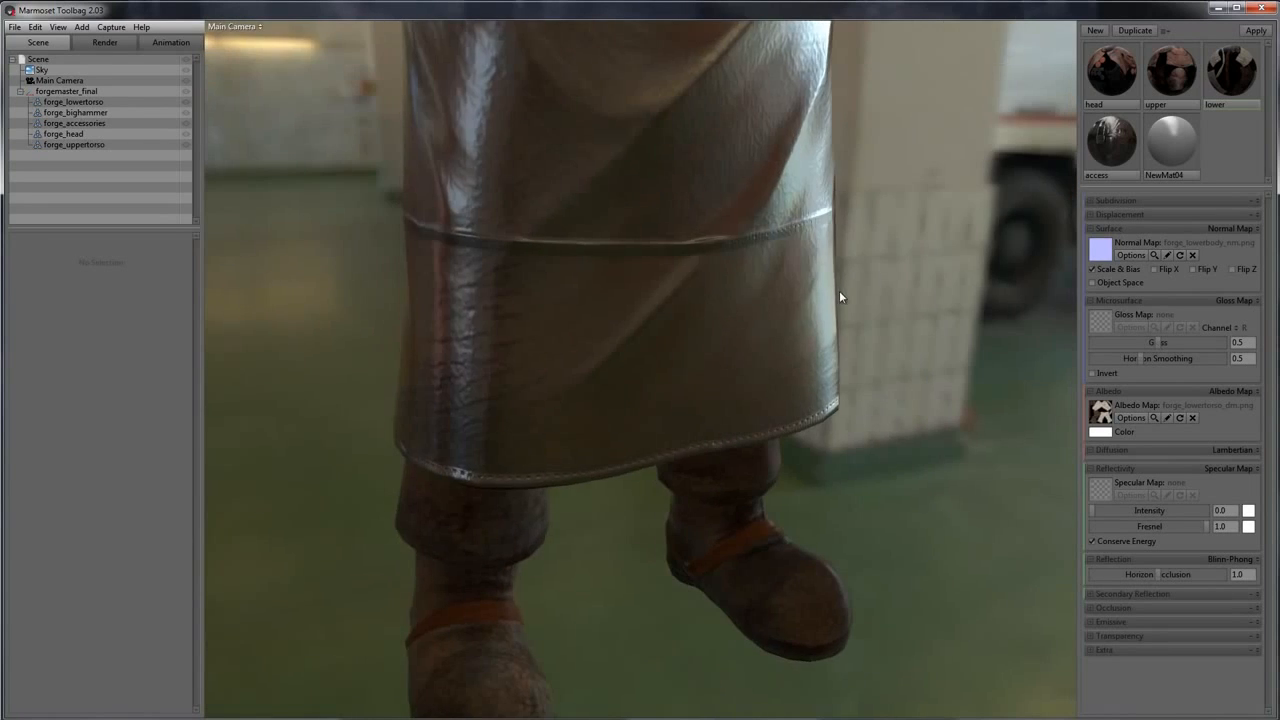
pyautogui.moveTo(839, 294); pyautogui.dragTo(940, 288)
pyautogui.scroll(-5, 940, 288)
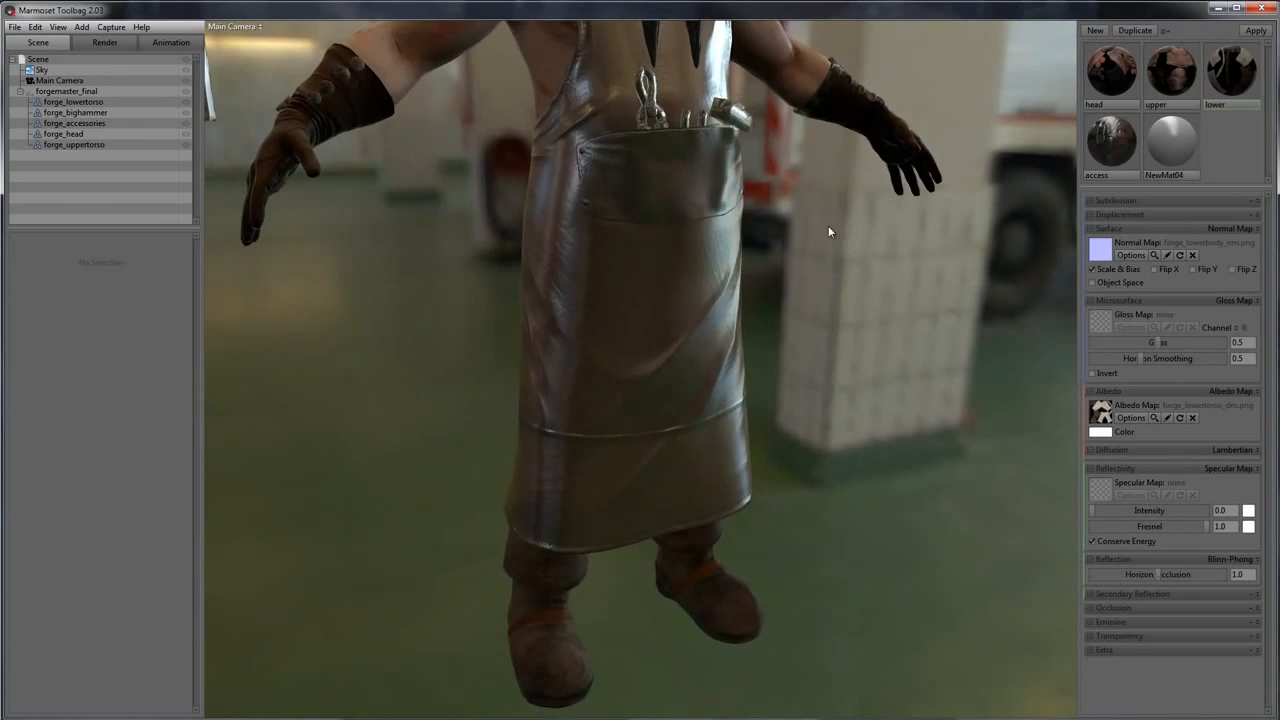
pyautogui.moveTo(828, 227); pyautogui.dragTo(954, 270)
# Lower the access material's specular intensity to 0.028 and set its gloss to 0.732
pyautogui.click(1109, 146)
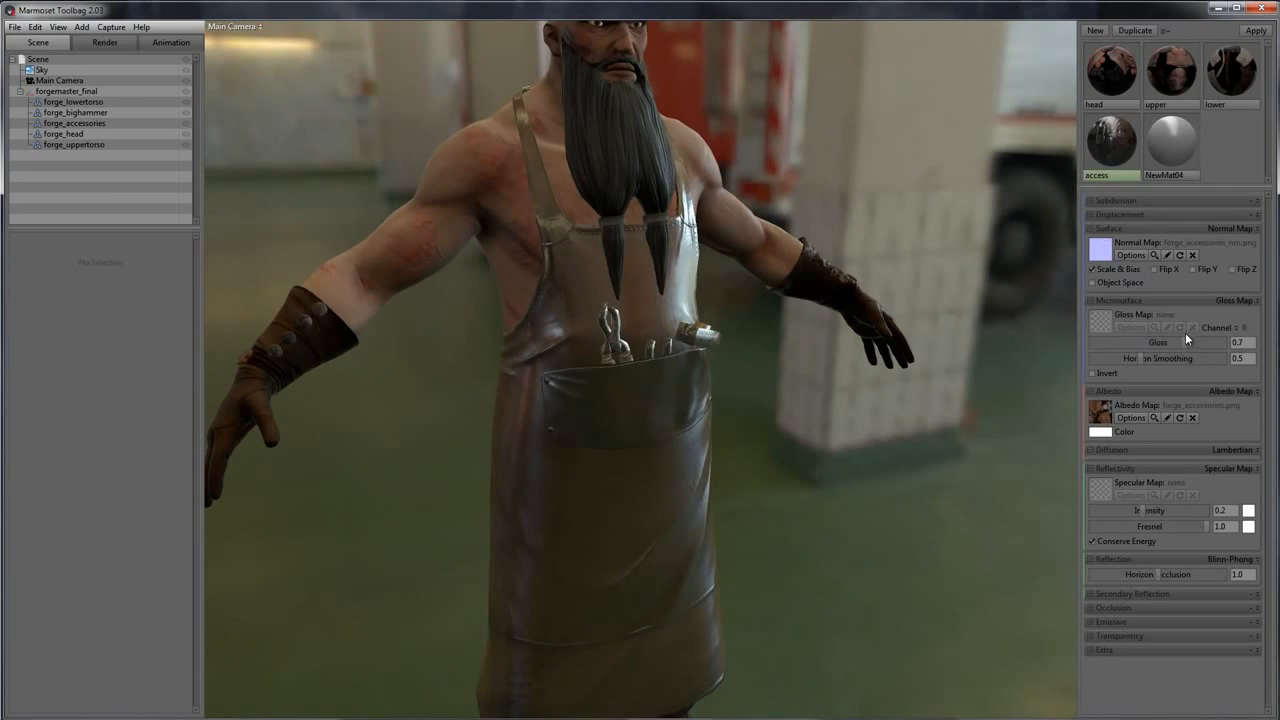
pyautogui.moveTo(1144, 512); pyautogui.dragTo(1108, 512)
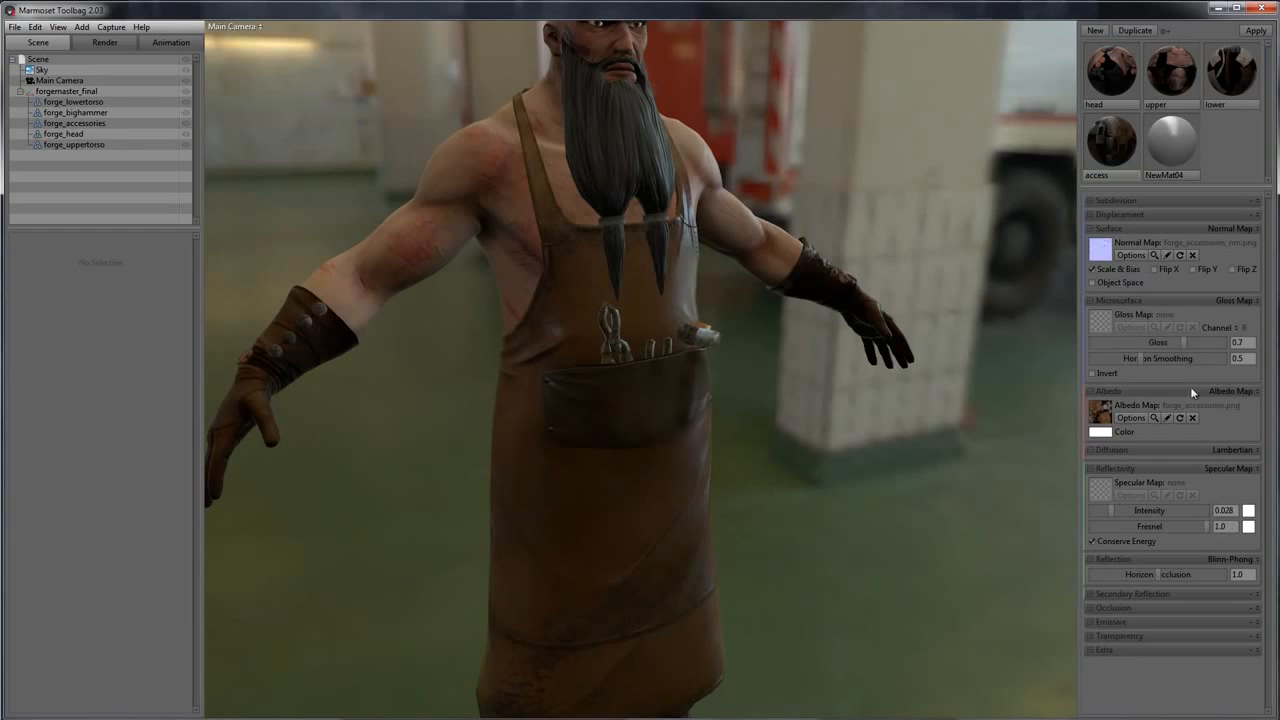
pyautogui.moveTo(1180, 338); pyautogui.dragTo(1190, 344)
pyautogui.moveTo(852, 115); pyautogui.dragTo(896, 240)
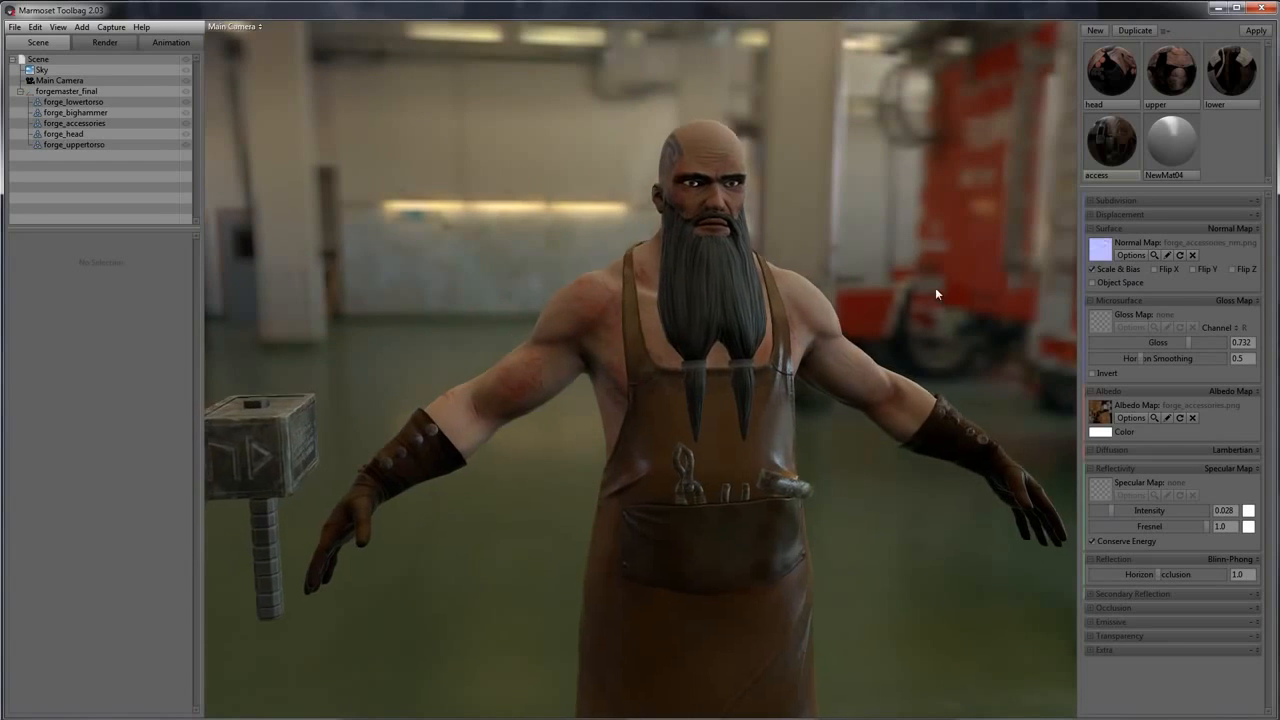
pyautogui.moveTo(935, 287); pyautogui.dragTo(896, 186)
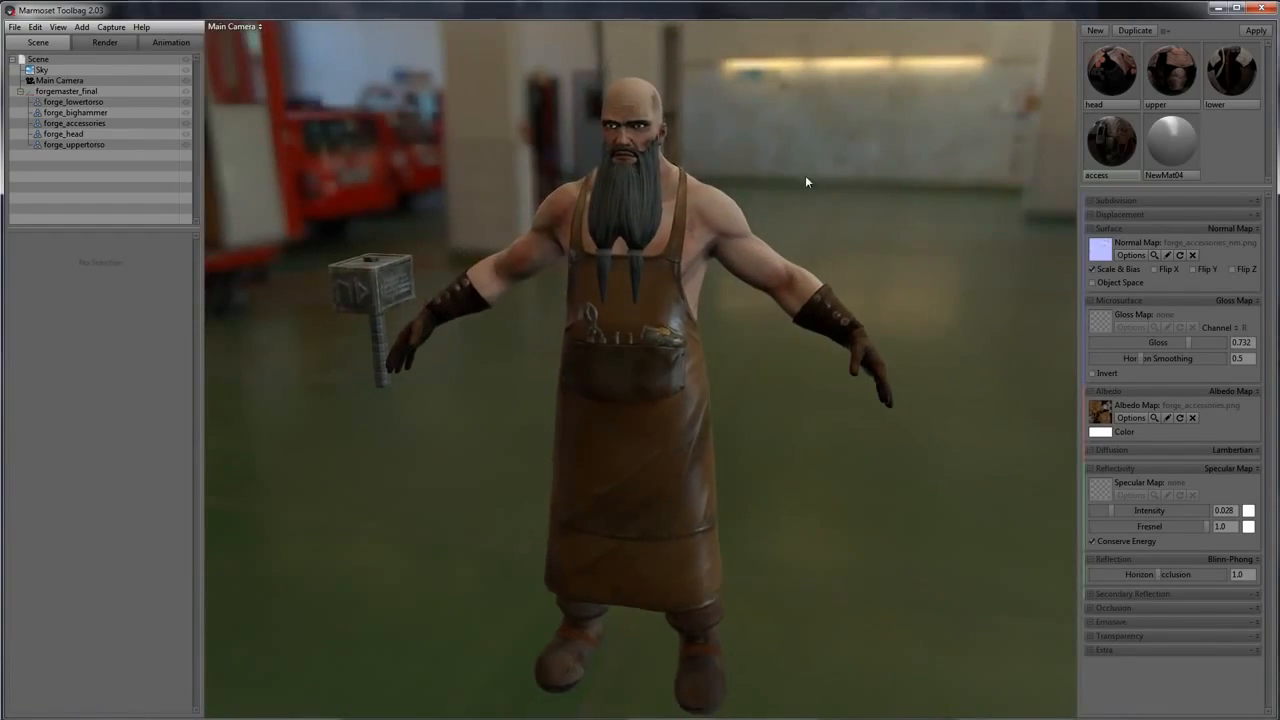
# Try the Canada Glacier, Castle Sunset and Desert Road presets on the scene's sky light
pyautogui.click(42, 71)
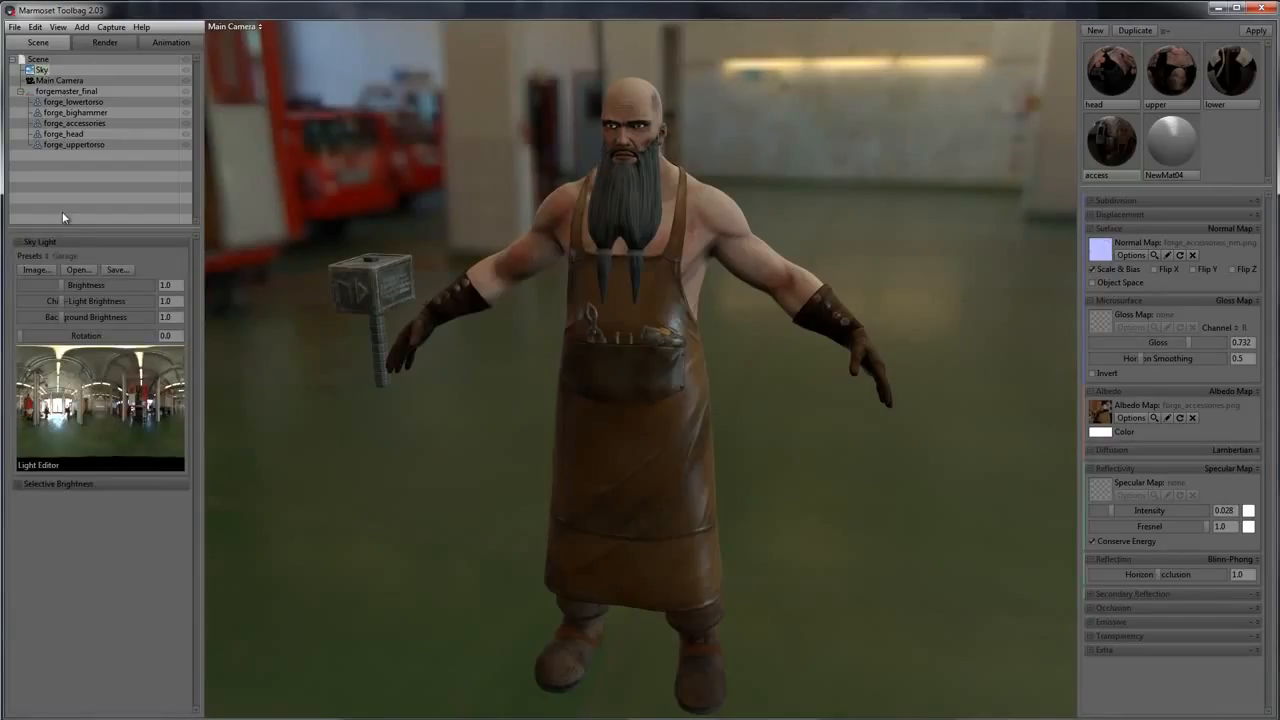
pyautogui.click(52, 256)
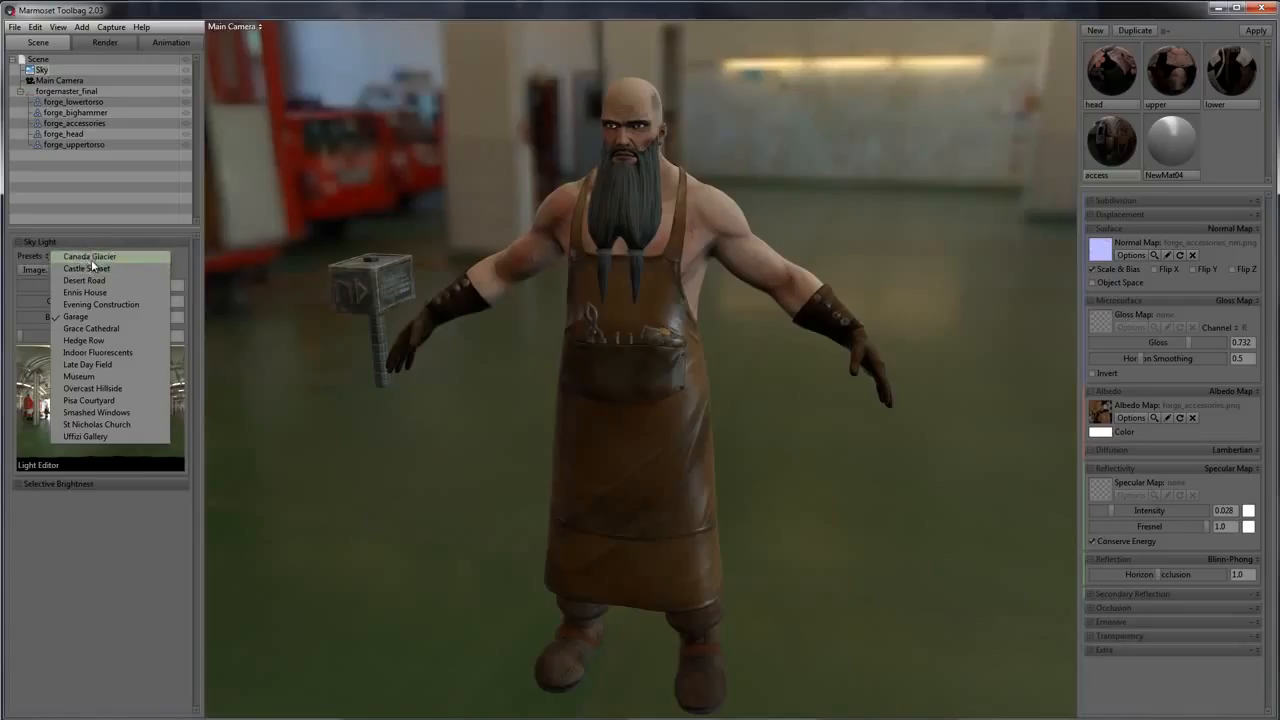
pyautogui.click(92, 259)
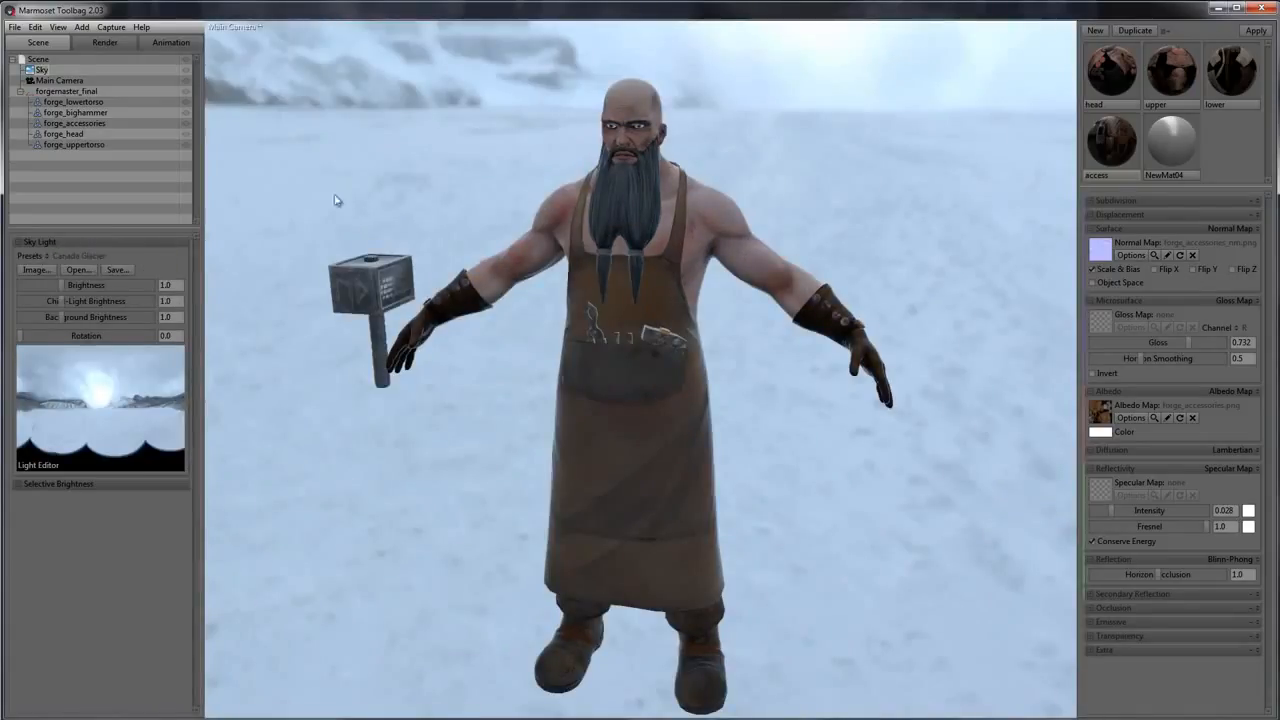
pyautogui.click(46, 255)
pyautogui.click(85, 268)
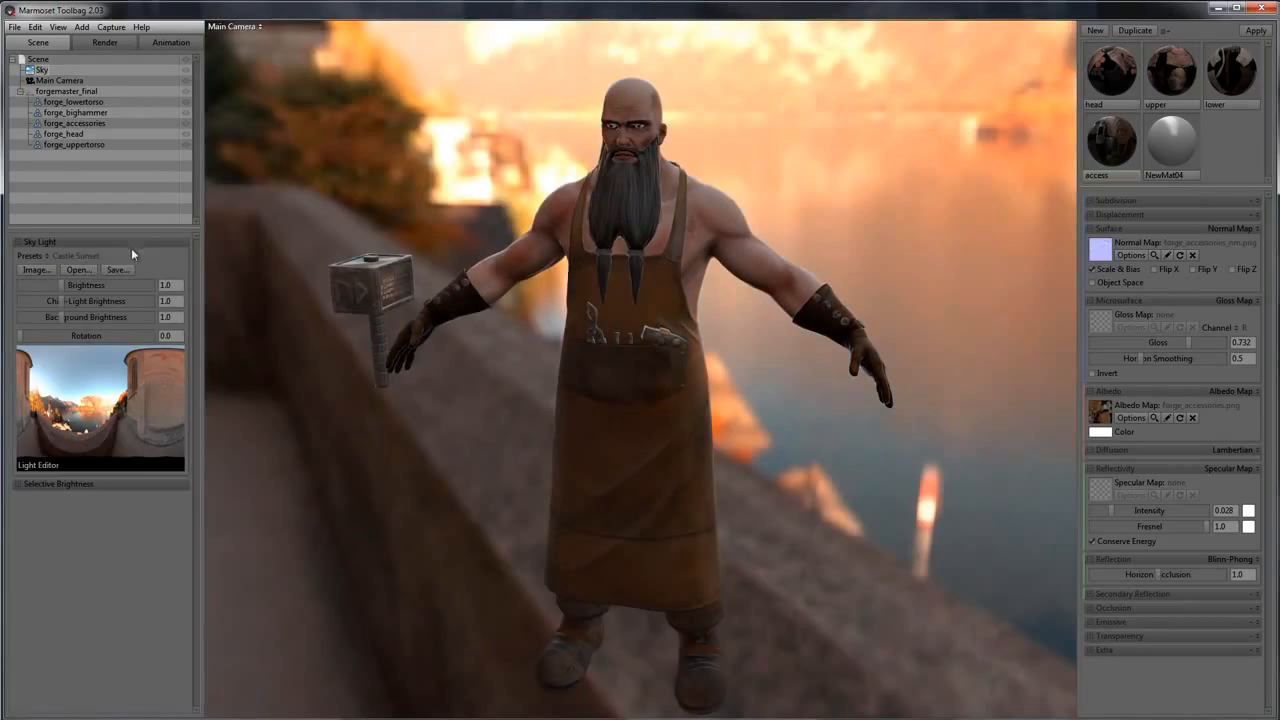
pyautogui.click(53, 257)
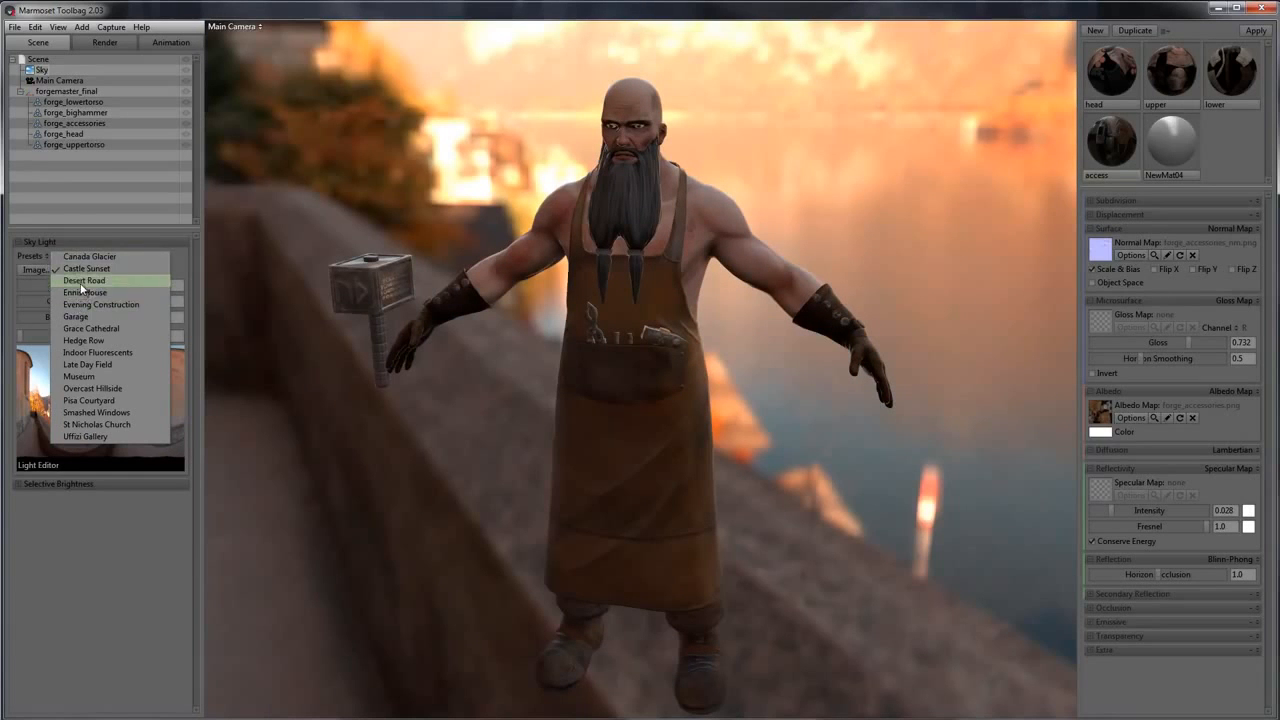
pyautogui.click(75, 289)
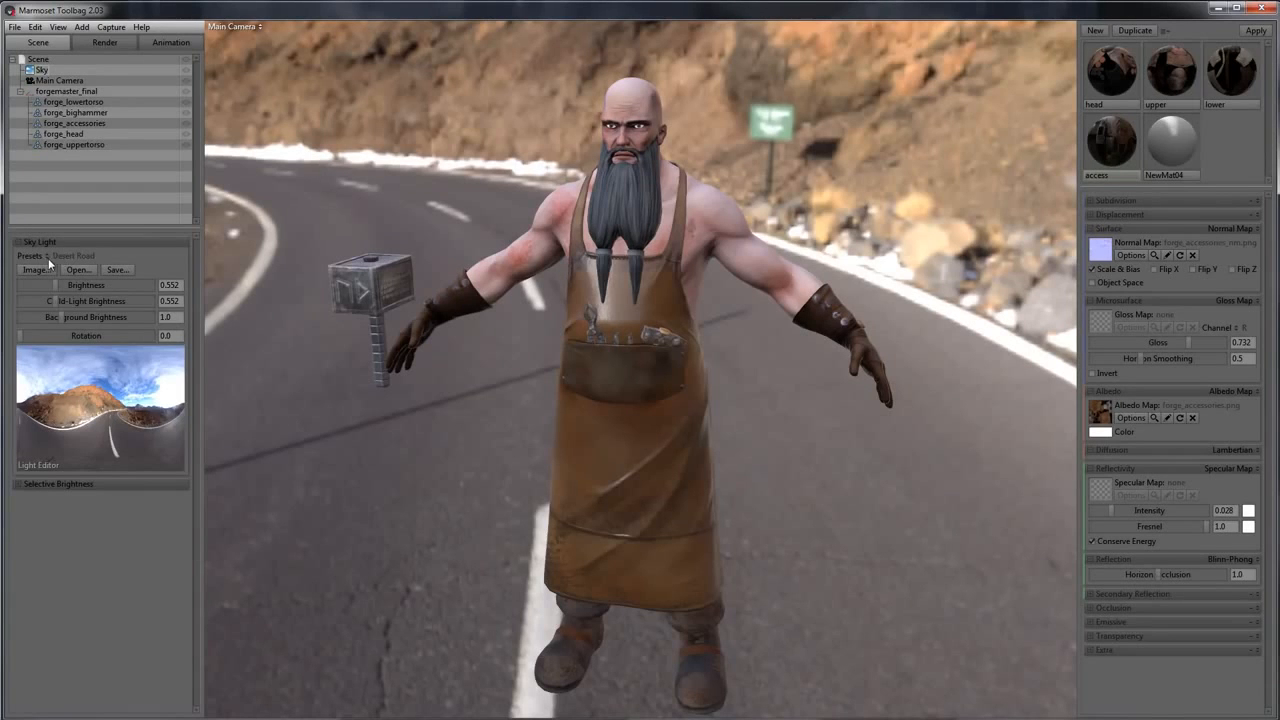
# Try the Ennis House sky preset with the sky rotation set to 223.6
pyautogui.click(48, 258)
pyautogui.click(63, 292)
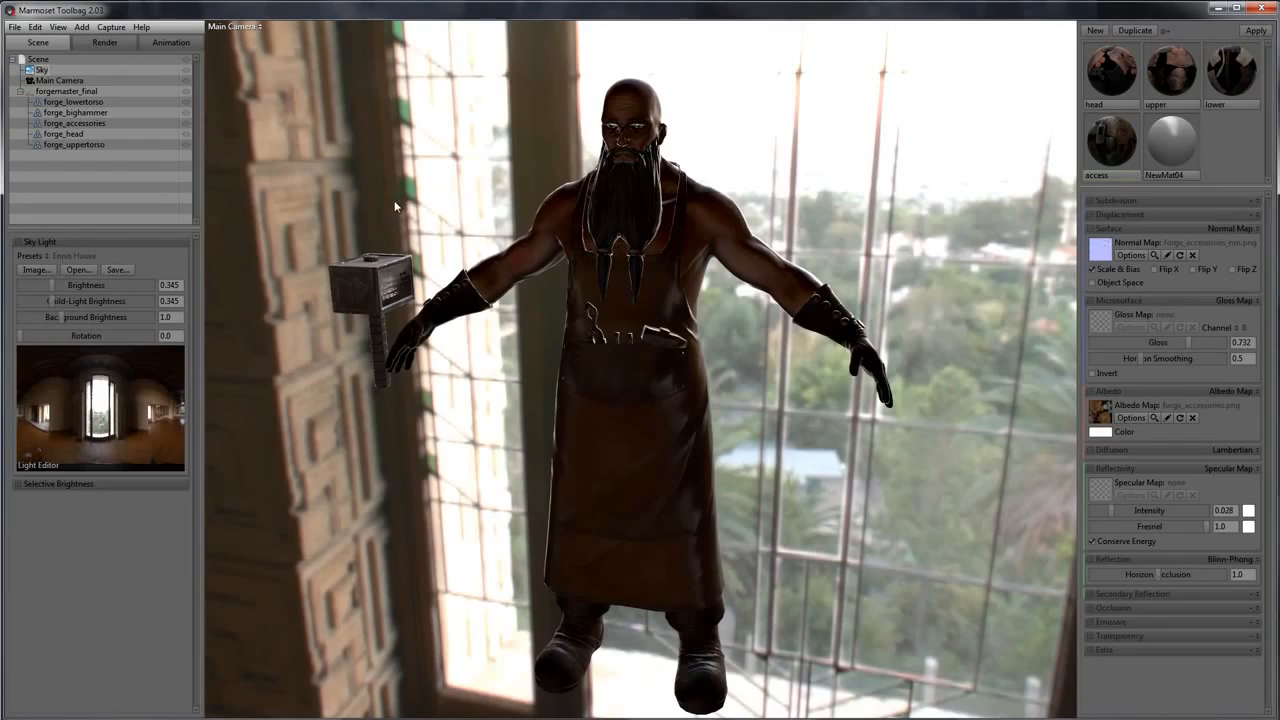
pyautogui.moveTo(408, 155); pyautogui.dragTo(541, 172)
pyautogui.moveTo(22, 337); pyautogui.dragTo(81, 337)
pyautogui.moveTo(664, 198); pyautogui.dragTo(649, 170)
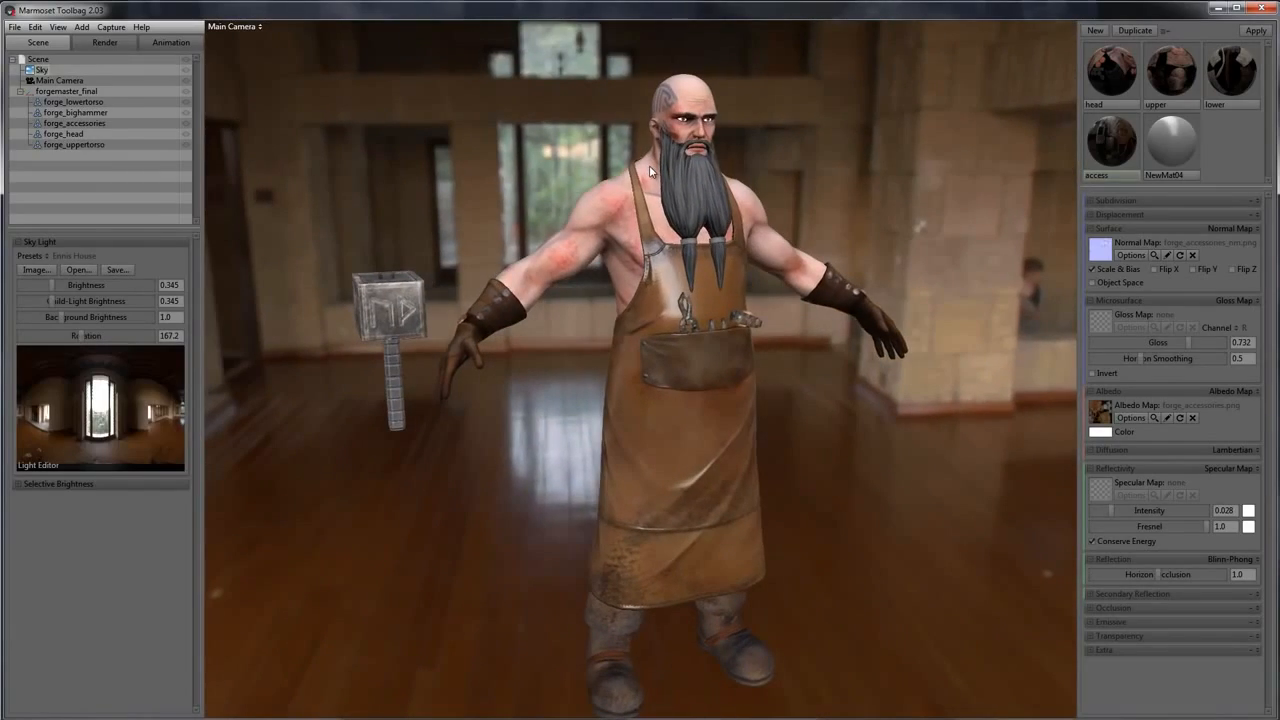
pyautogui.moveTo(83, 340)
pyautogui.mouseDown()
pyautogui.moveTo(135, 340)
pyautogui.moveTo(102, 343)
pyautogui.mouseUp()
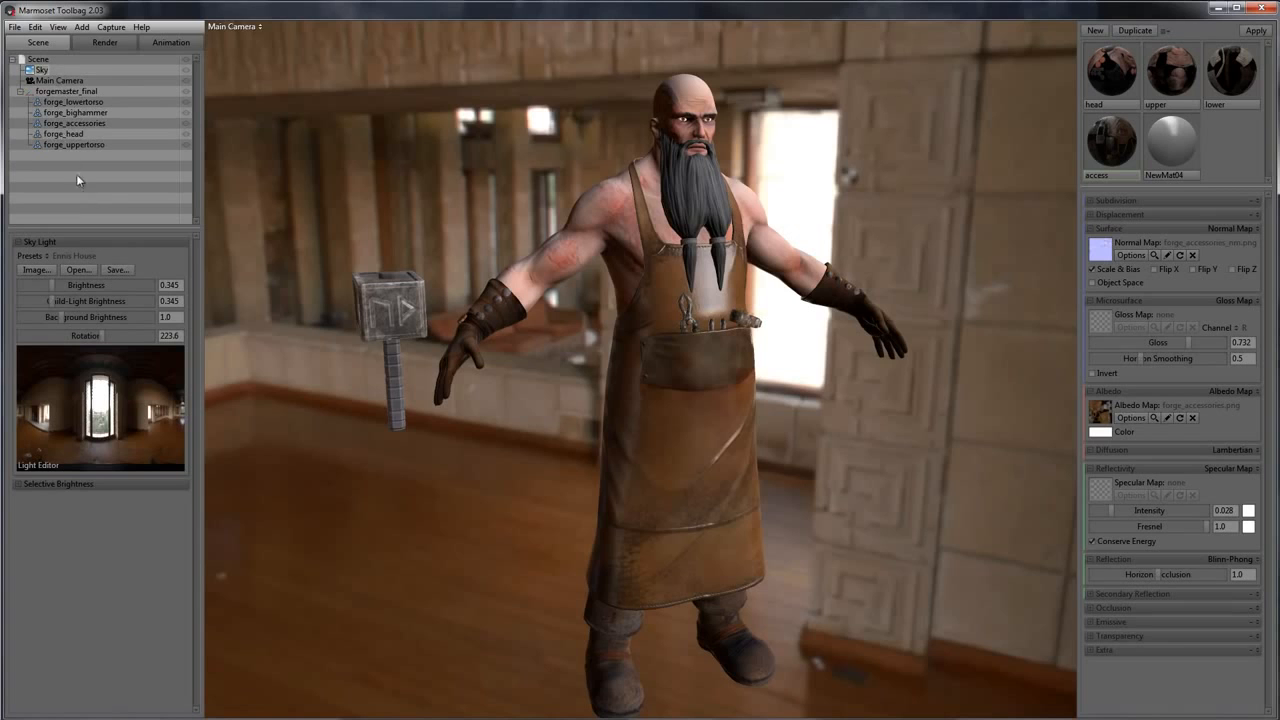
# Try the Evening Construction sky preset with the sky rotation set to 0
pyautogui.click(47, 255)
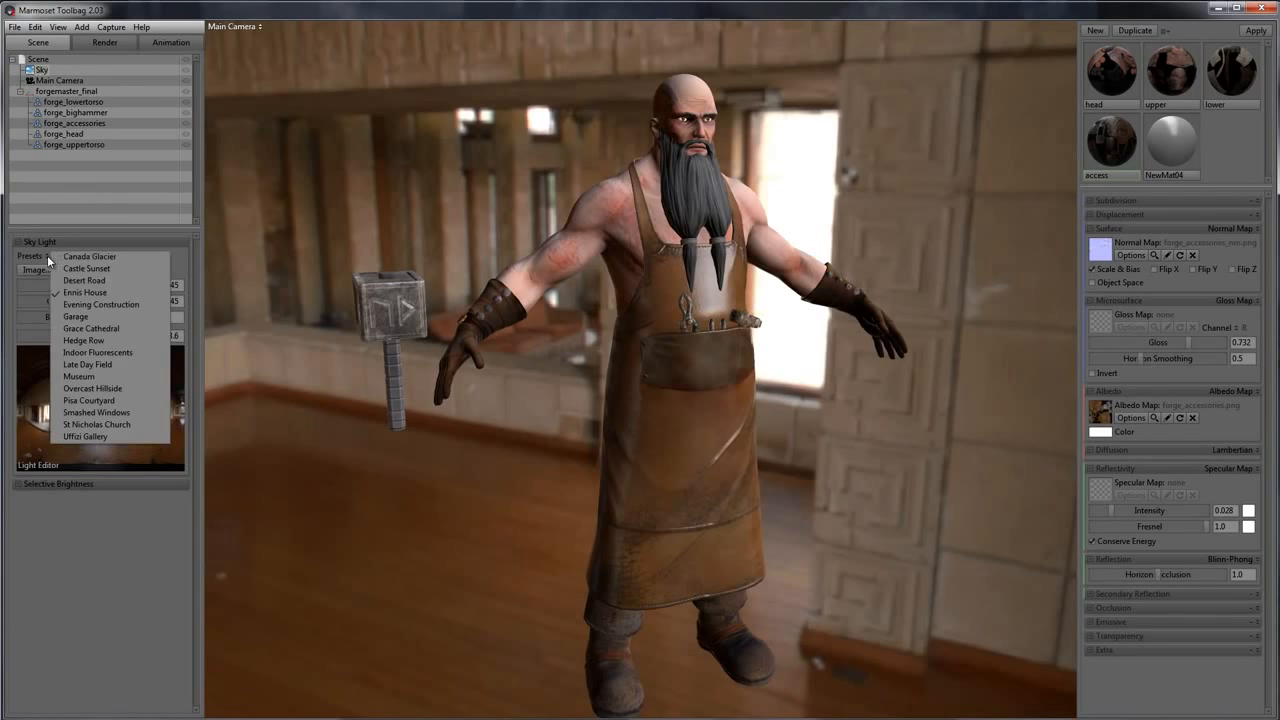
pyautogui.click(95, 308)
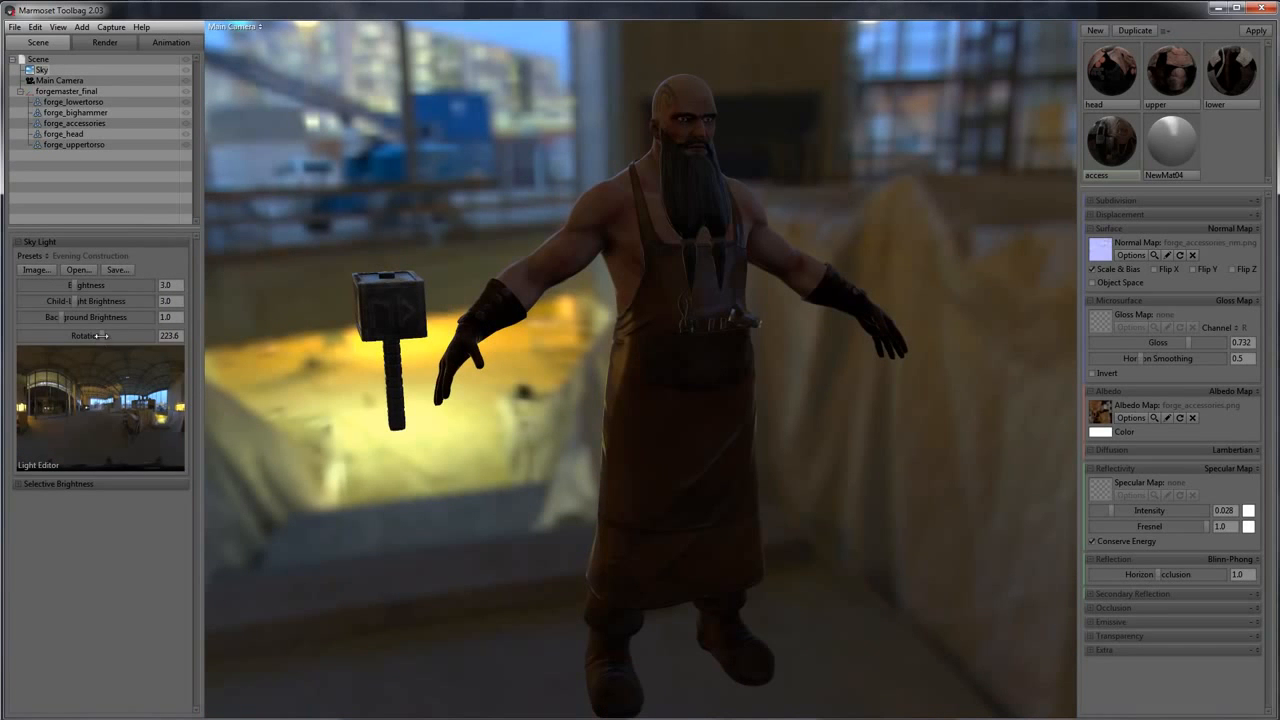
pyautogui.moveTo(101, 336); pyautogui.dragTo(5, 334)
# Try the Garage sky preset, followed by Grace Cathedral with the sky rotation set to 210.9
pyautogui.click(52, 258)
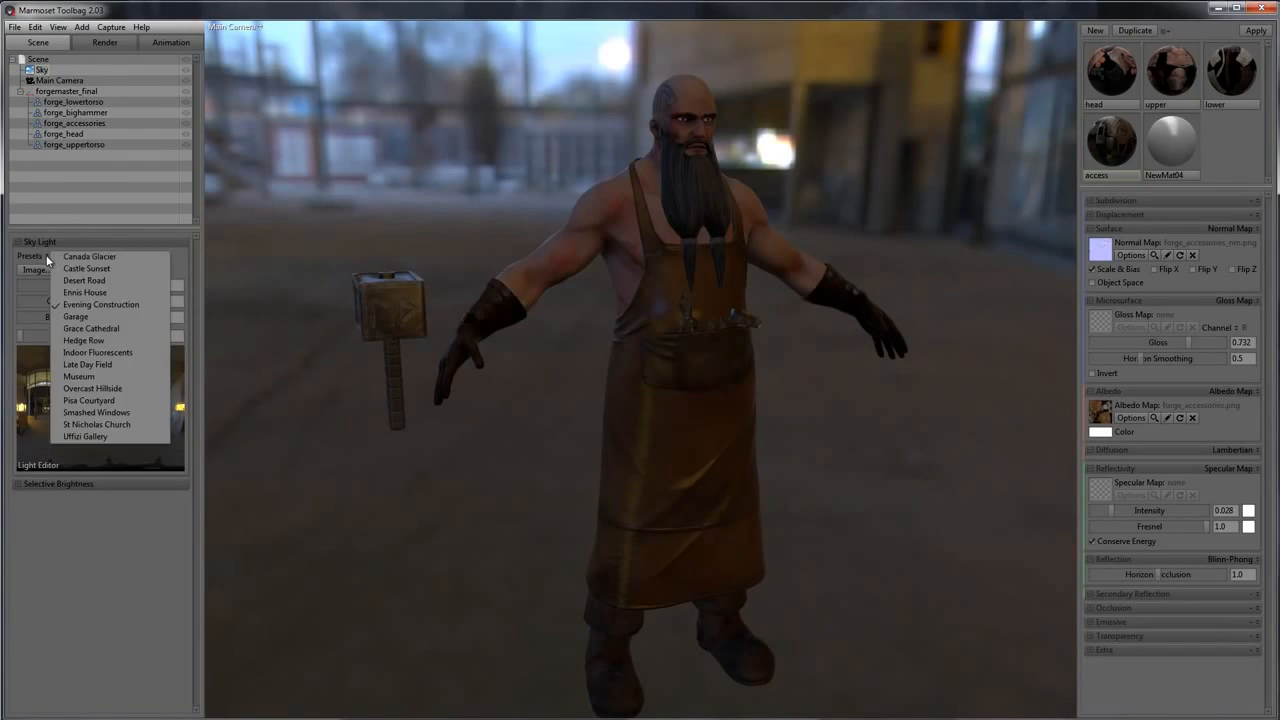
pyautogui.click(86, 318)
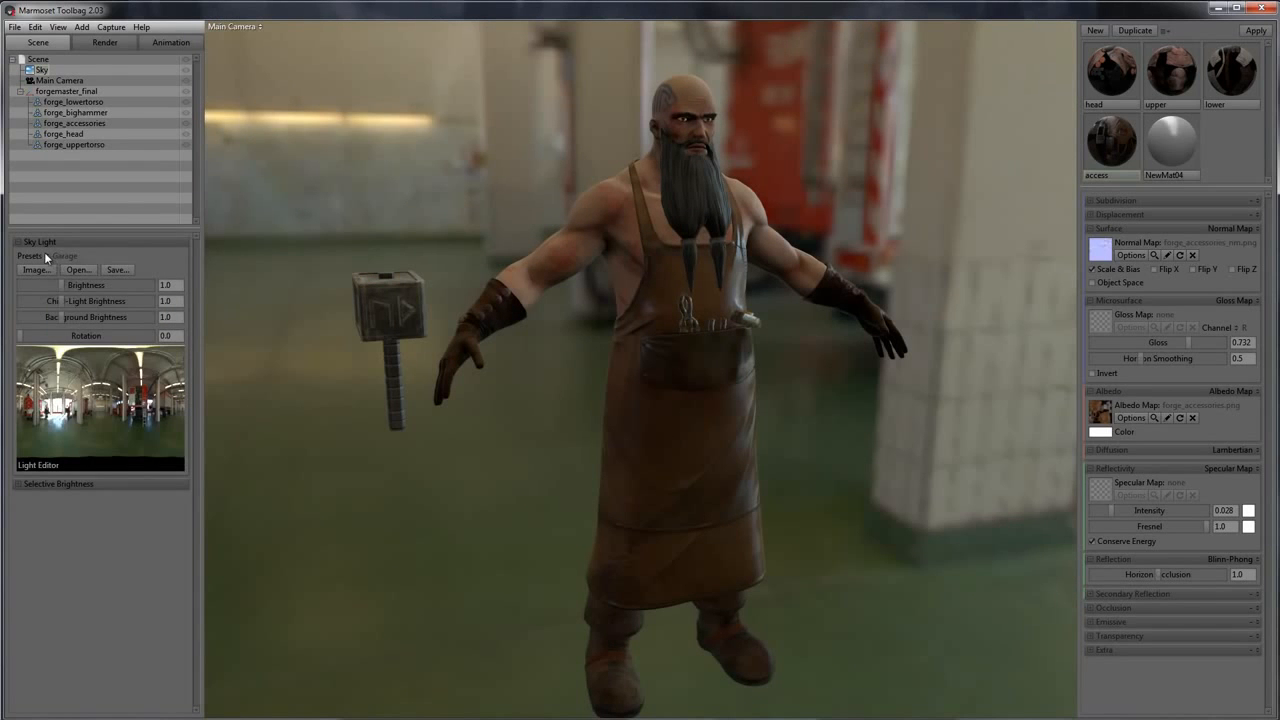
pyautogui.click(44, 252)
pyautogui.click(148, 333)
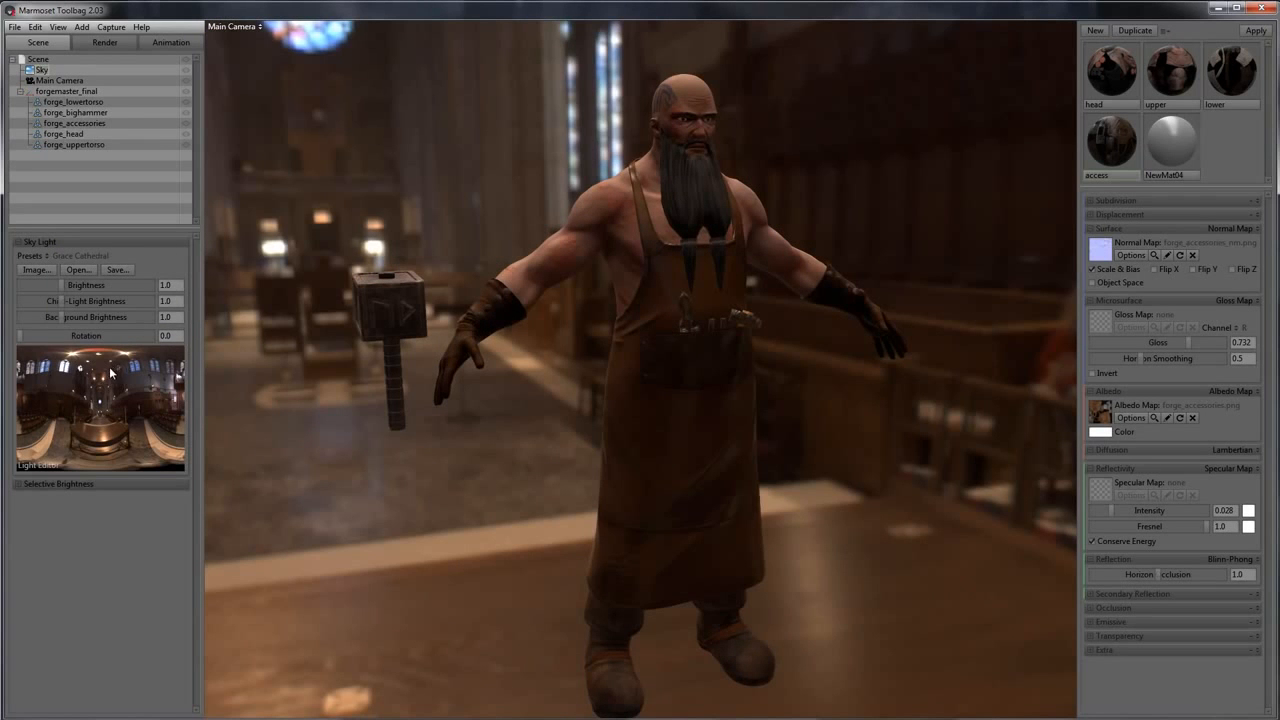
pyautogui.moveTo(27, 338); pyautogui.dragTo(36, 335)
pyautogui.moveTo(93, 335); pyautogui.dragTo(97, 335)
# Try the Hedge Row sky preset with the sky rotation set to 243.6
pyautogui.click(45, 255)
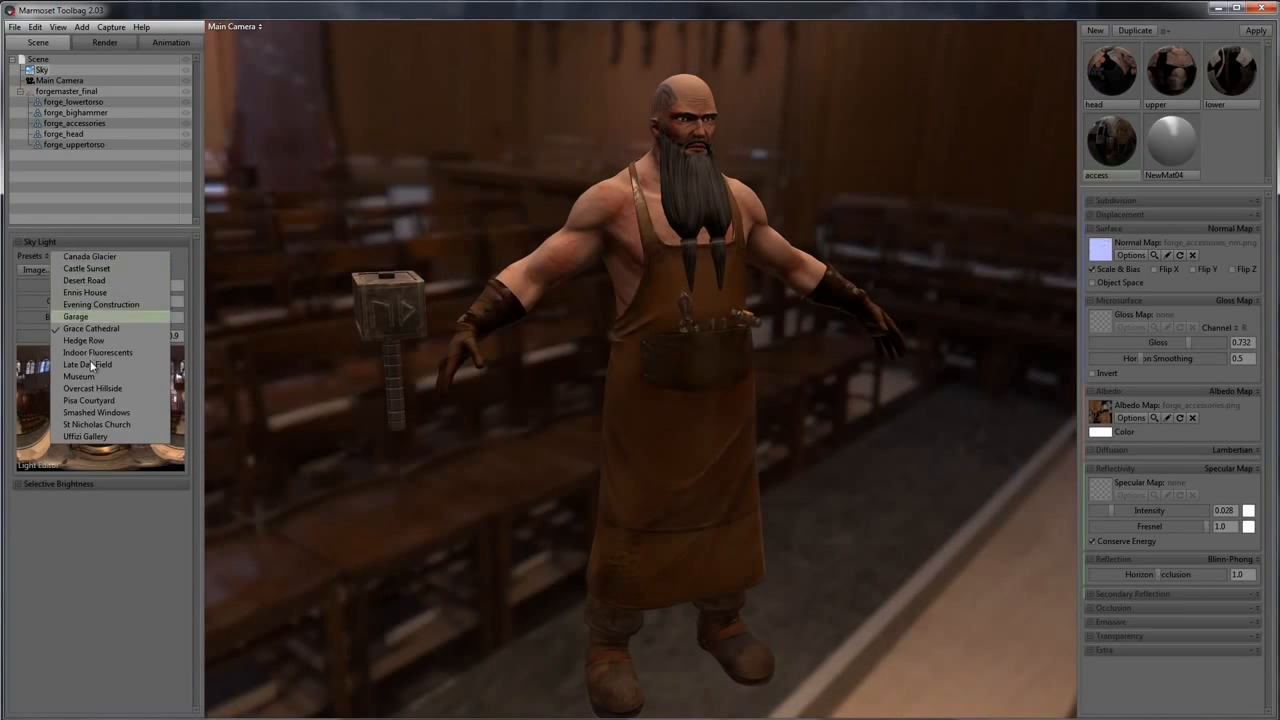
pyautogui.click(81, 341)
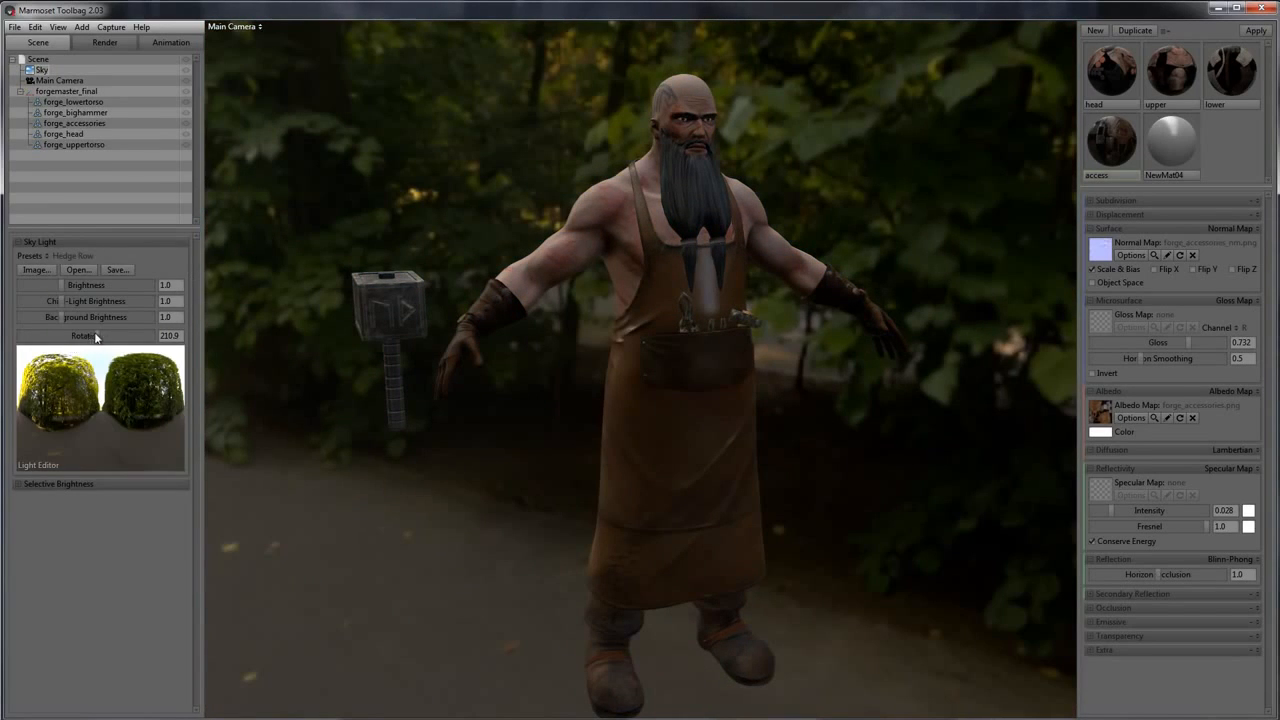
pyautogui.moveTo(93, 335); pyautogui.dragTo(109, 333)
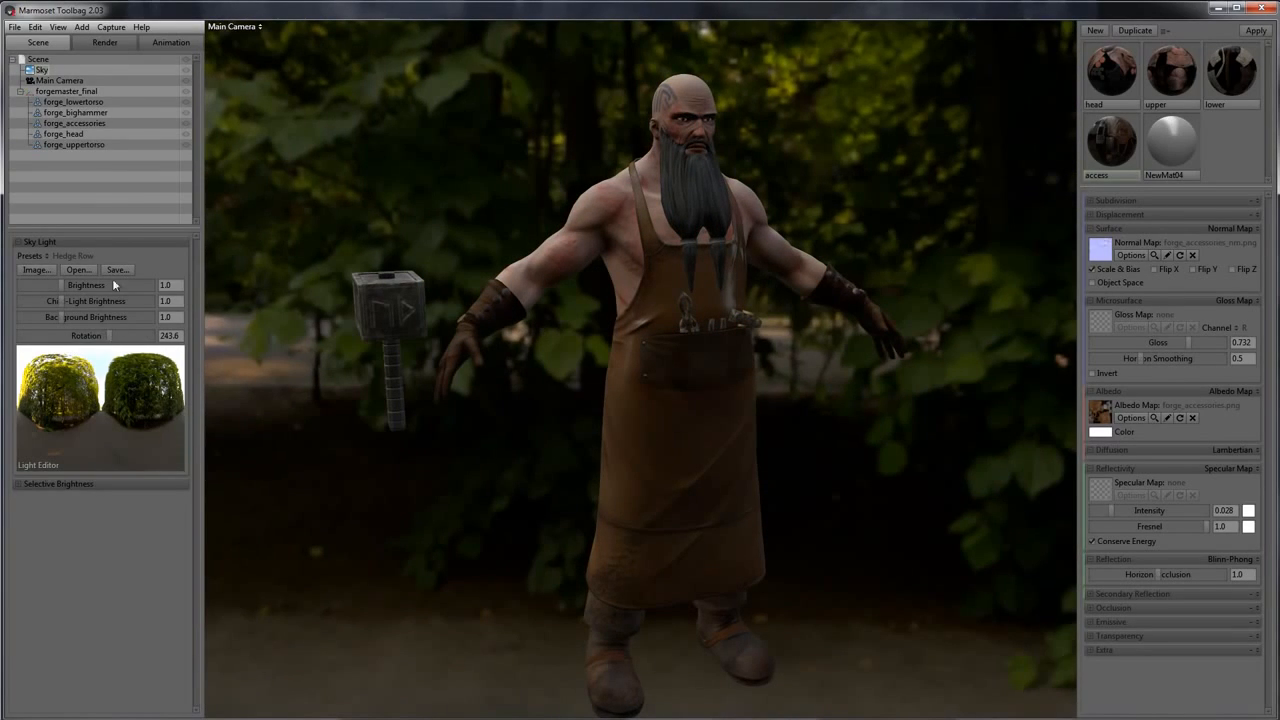
# Light the scene with the Indoor Fluorescents sky preset and set the sky rotation to 145.4
pyautogui.click(62, 256)
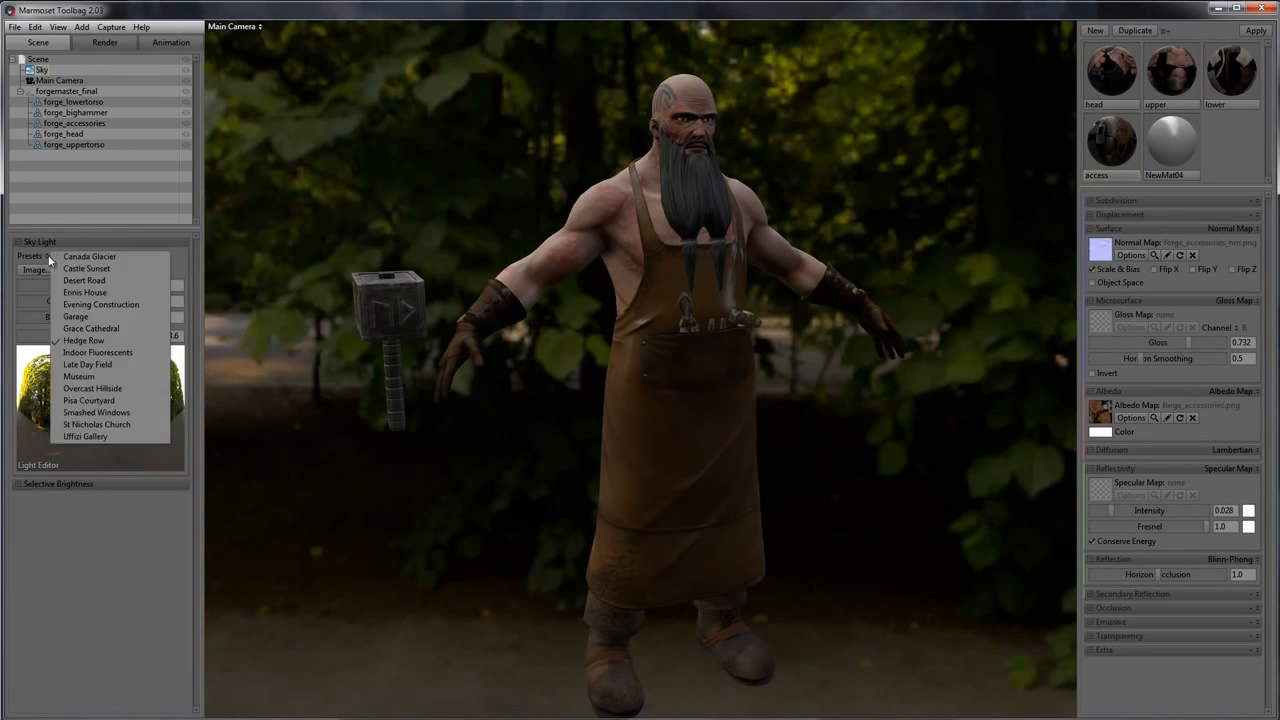
pyautogui.click(96, 357)
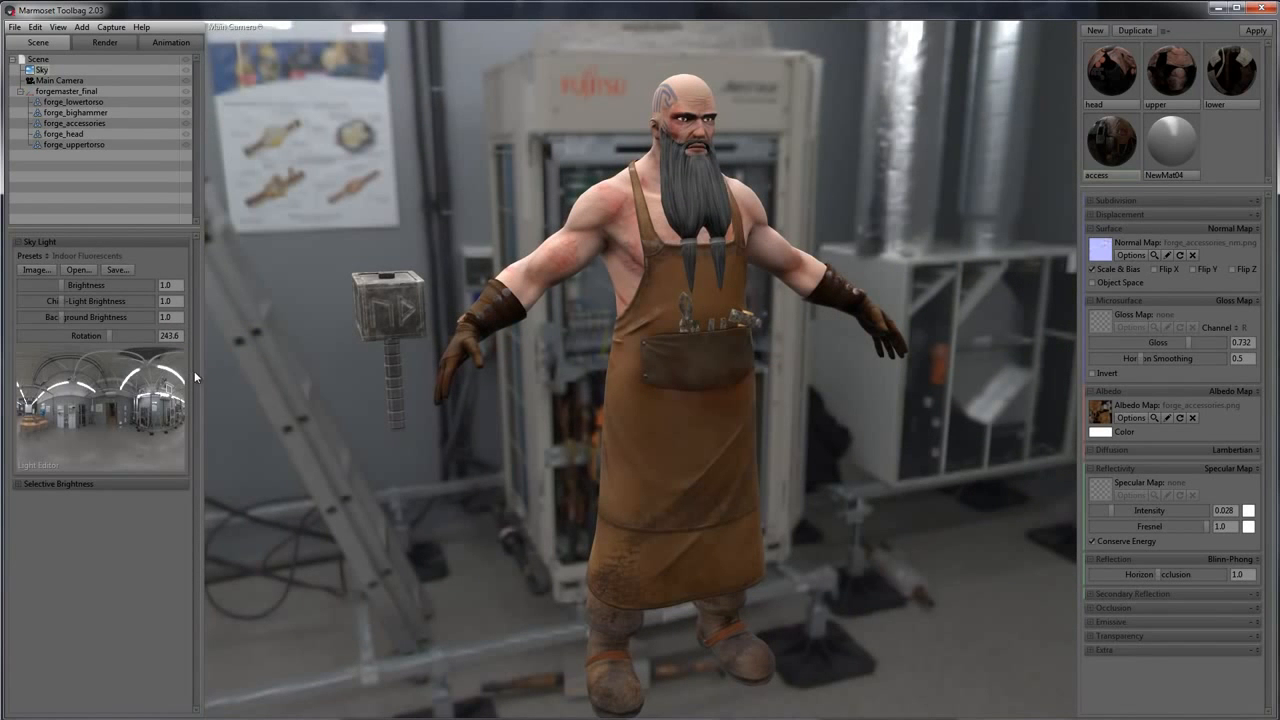
pyautogui.moveTo(114, 335); pyautogui.dragTo(73, 337)
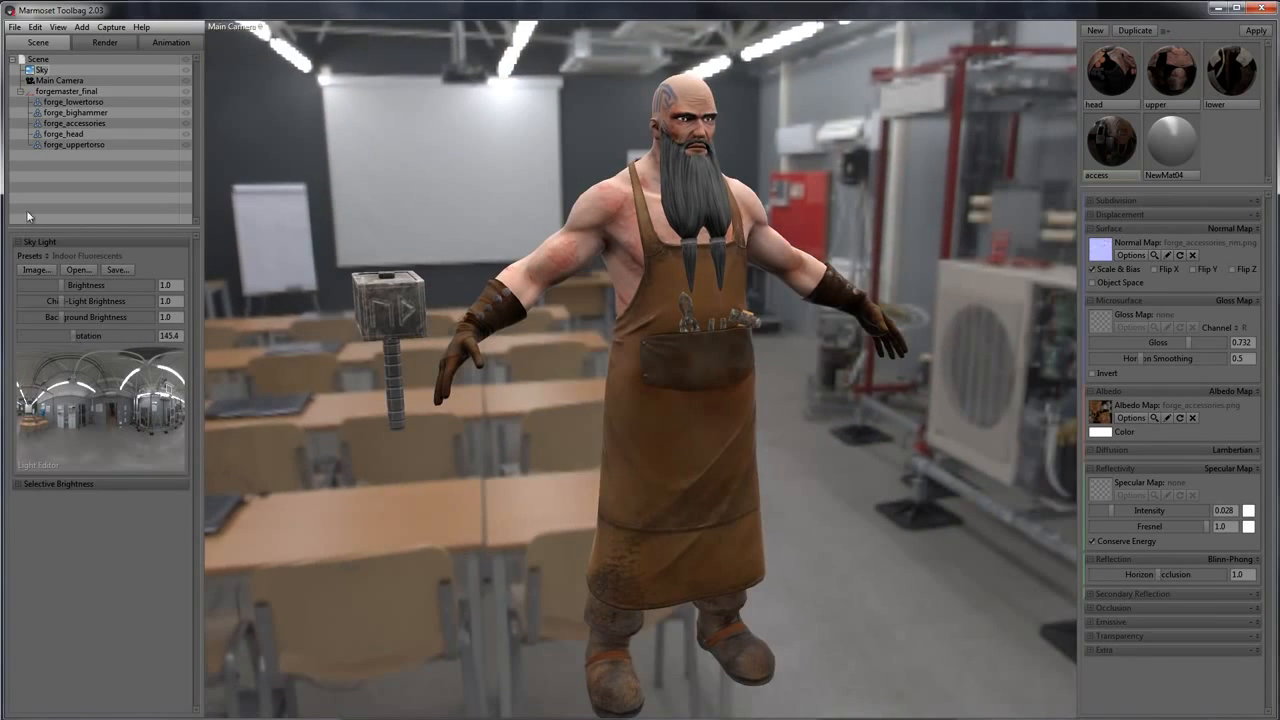
# Try the Late Day Field sky preset, followed by the Museum preset
pyautogui.click(56, 255)
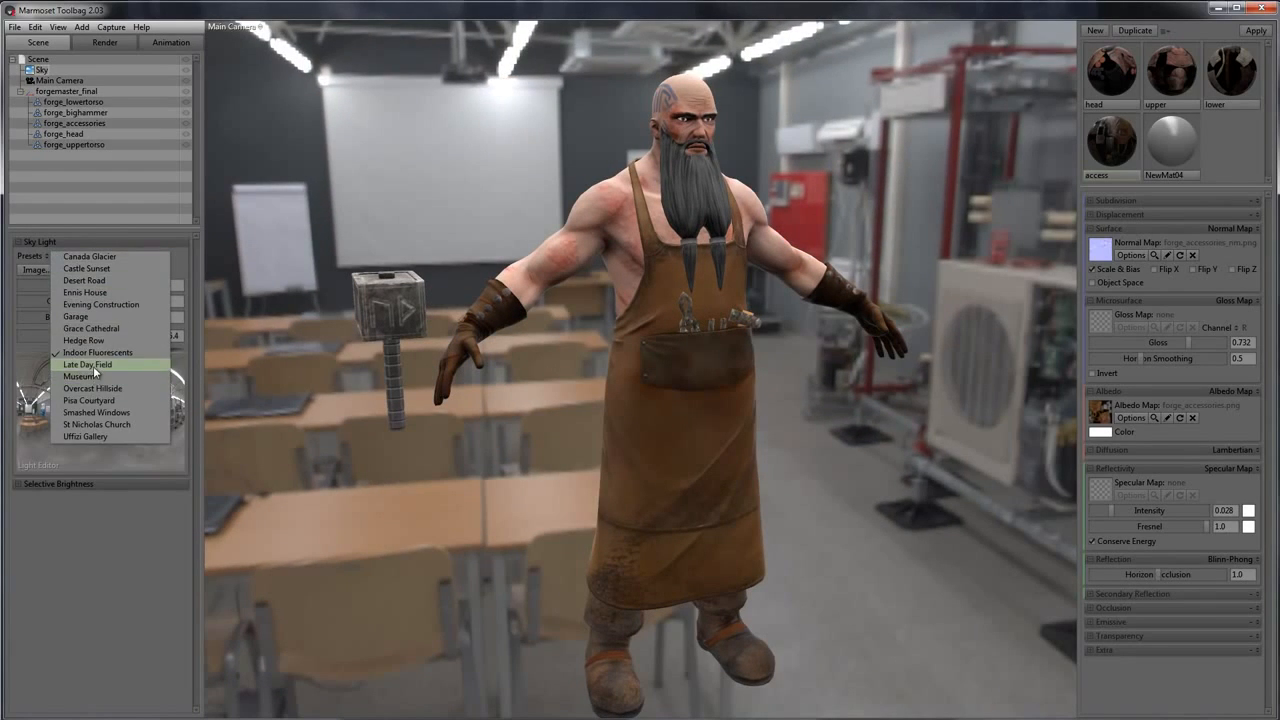
pyautogui.click(93, 368)
pyautogui.click(49, 257)
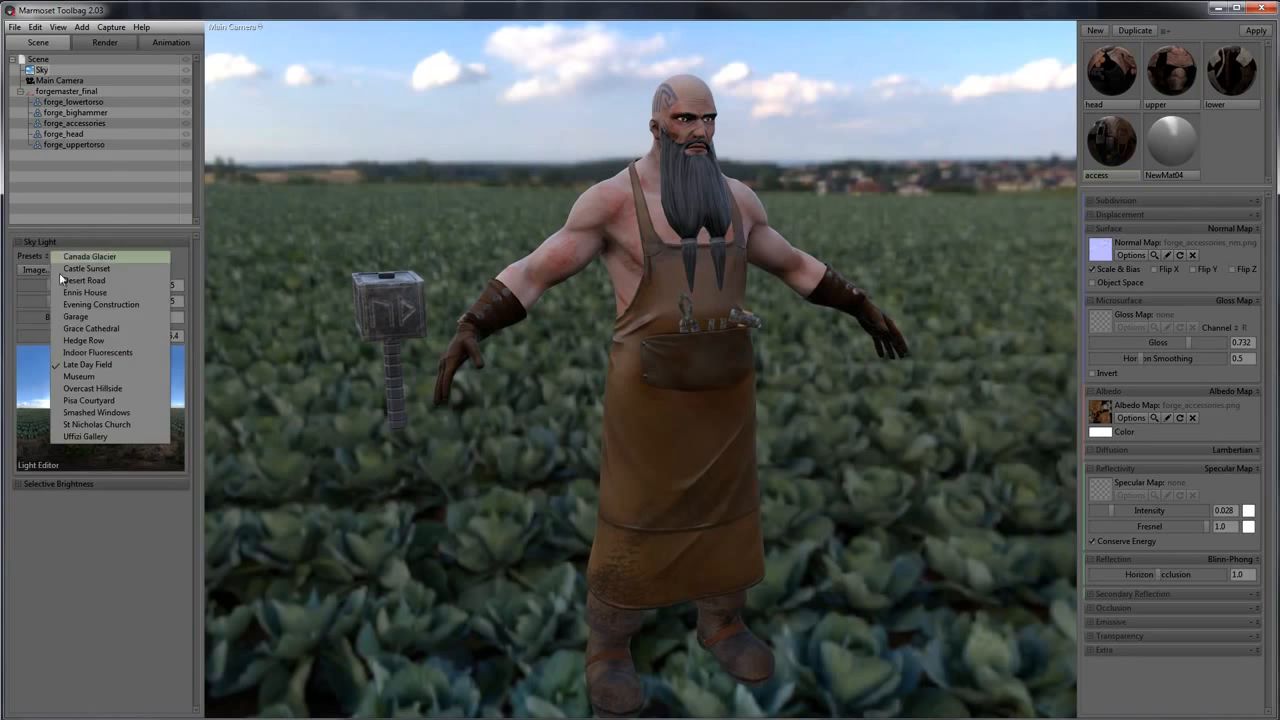
pyautogui.click(89, 368)
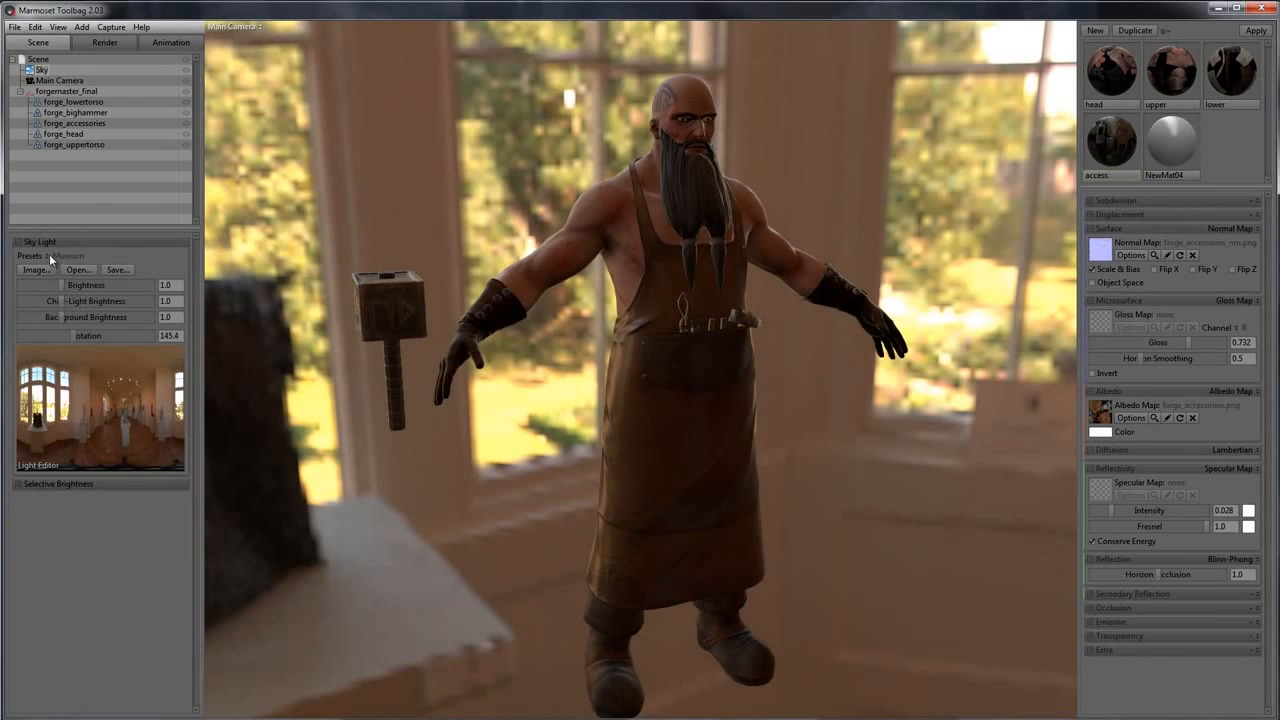
# Try the Overcast Hillside sky preset with the sky rotation set to 89.09
pyautogui.click(50, 257)
pyautogui.click(90, 394)
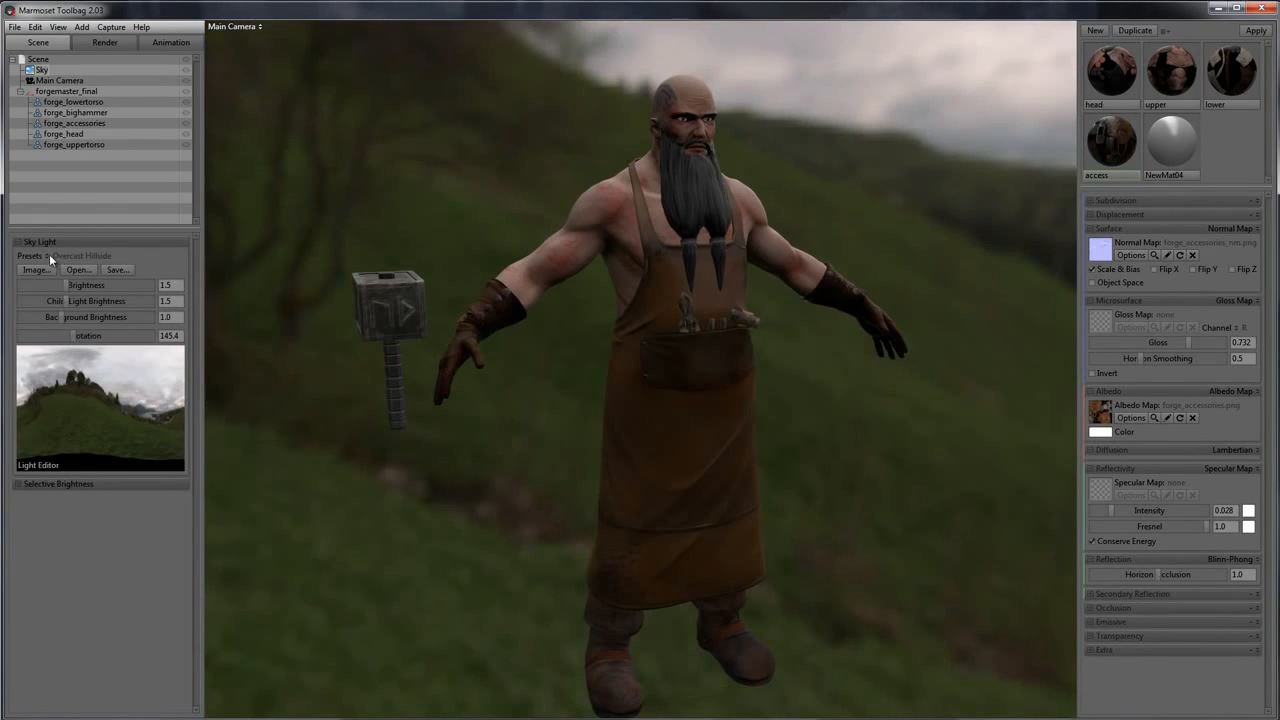
pyautogui.moveTo(72, 335); pyautogui.dragTo(62, 297)
# Try the Pisa Courtyard sky preset, followed by Smashed Windows with the sky rotation set to 54.54
pyautogui.click(46, 255)
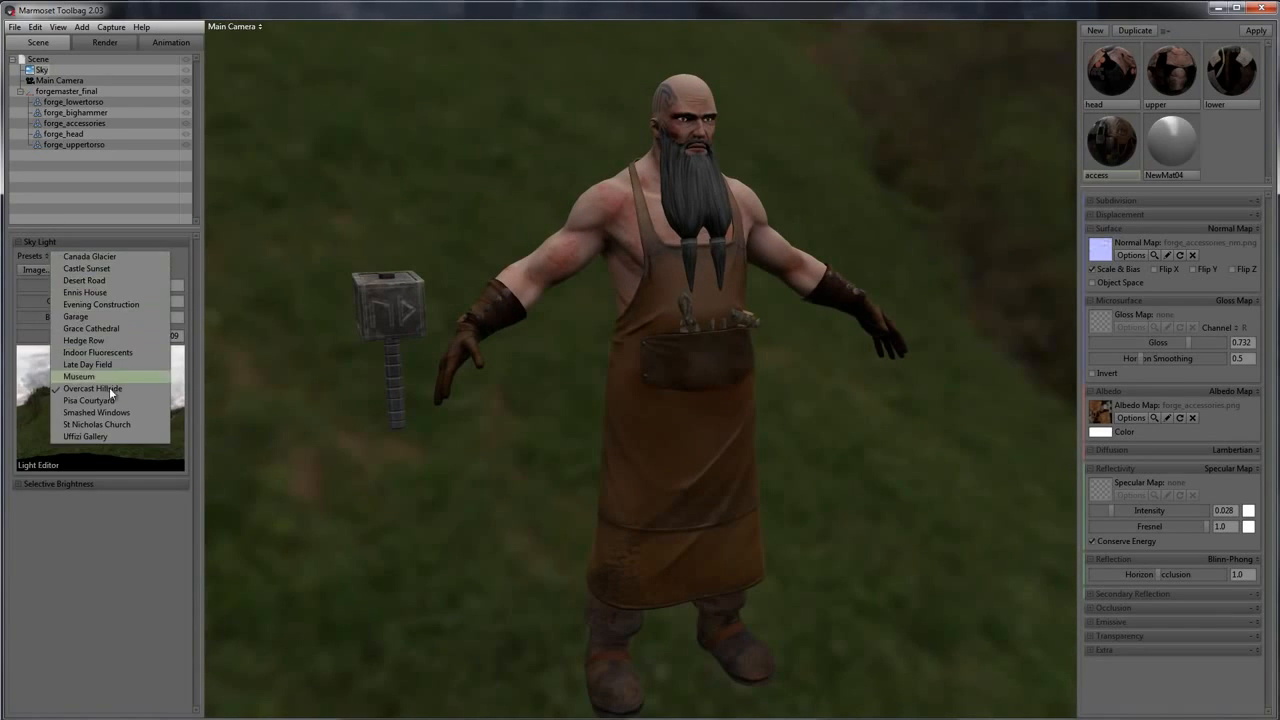
pyautogui.click(100, 400)
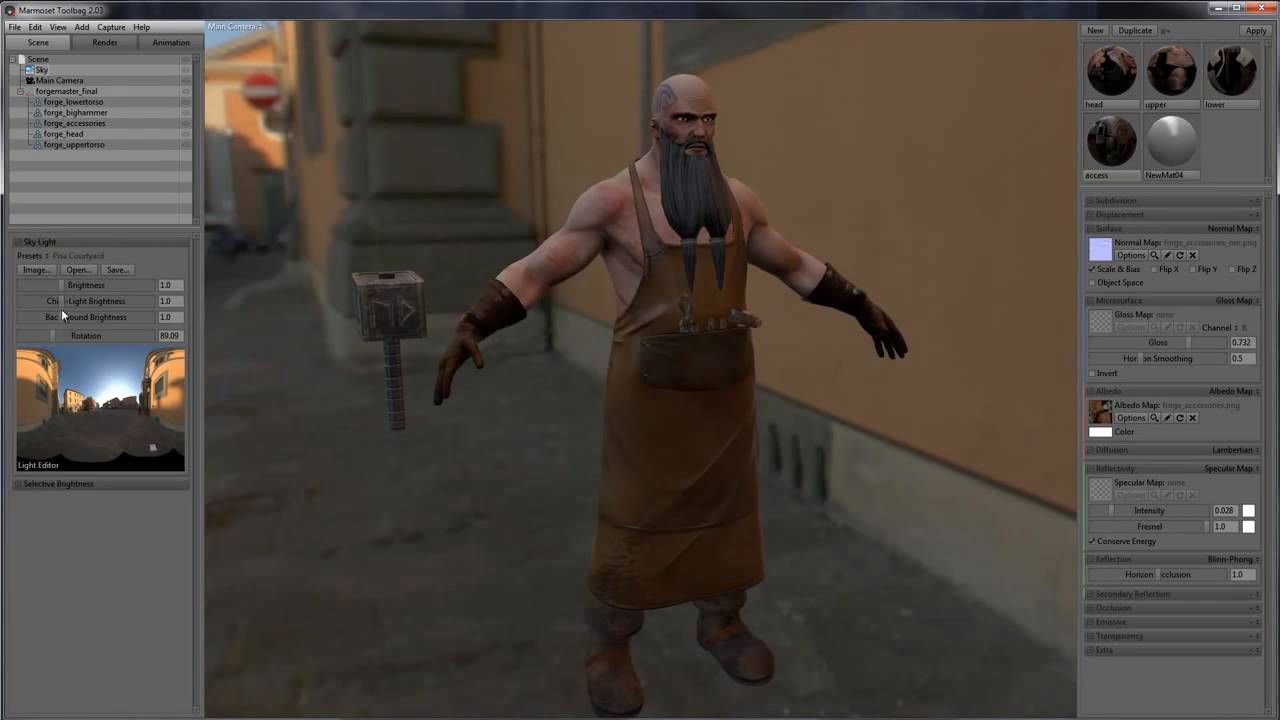
pyautogui.click(48, 255)
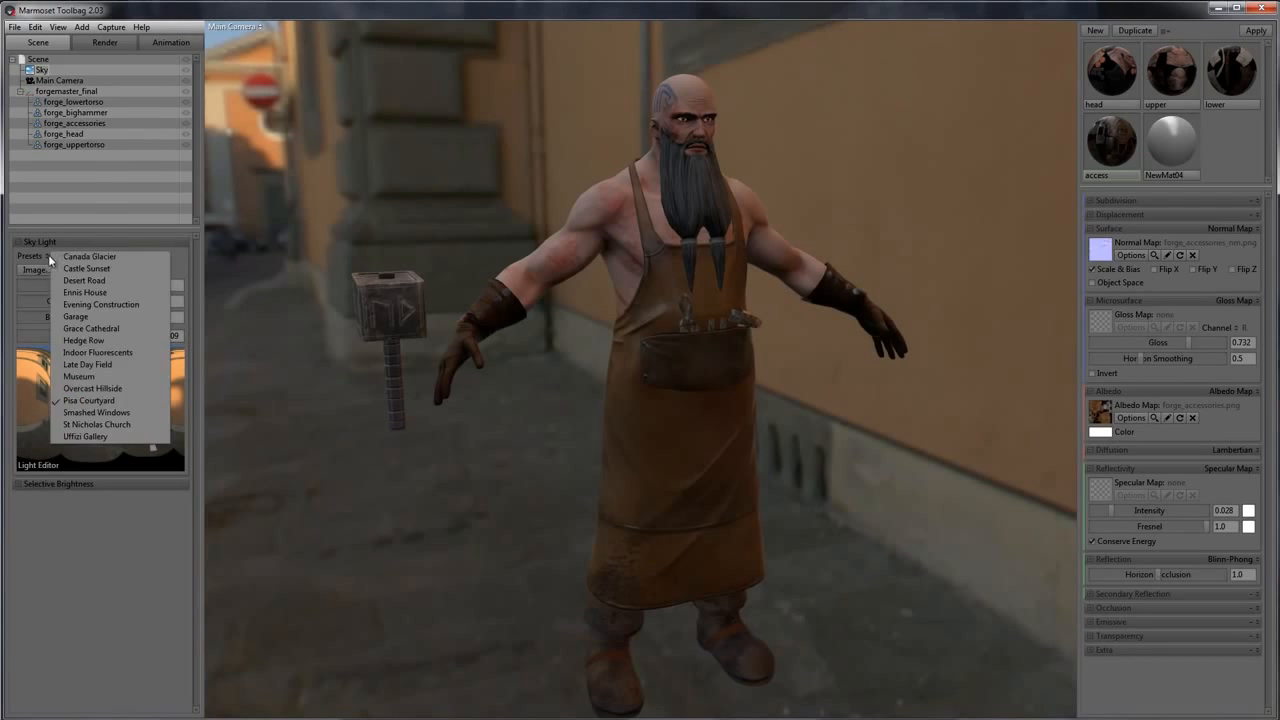
pyautogui.click(98, 413)
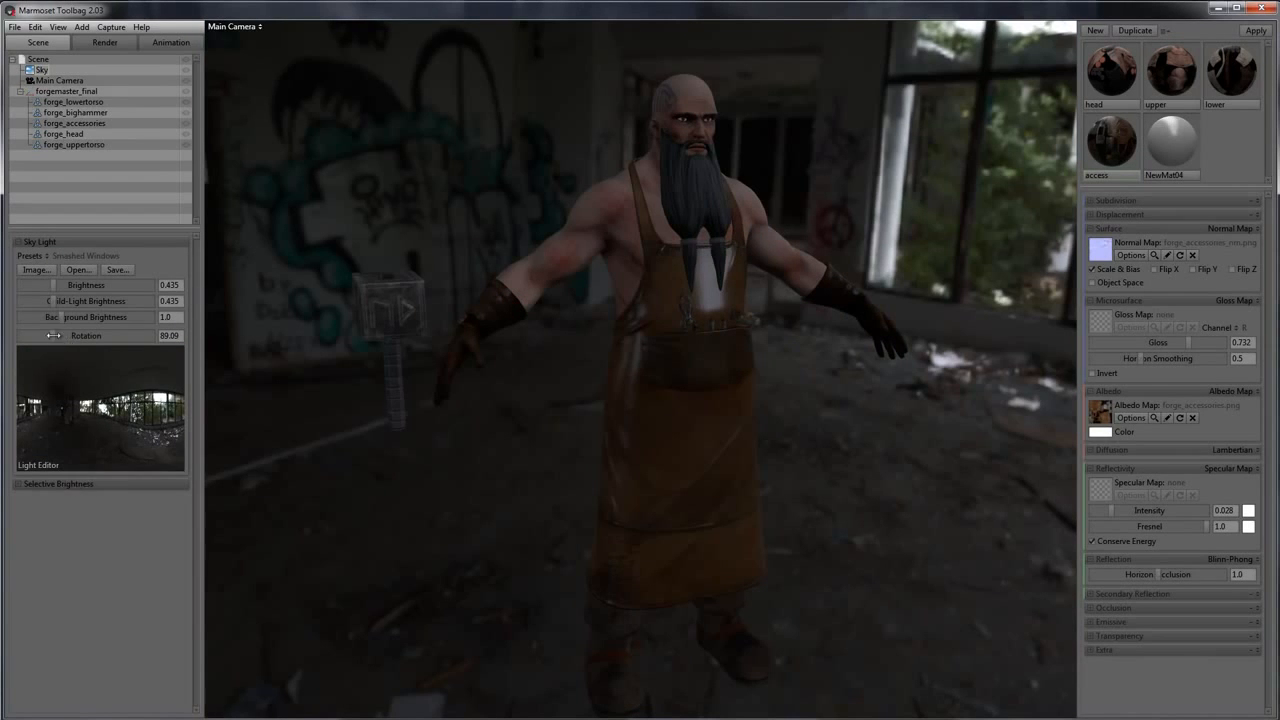
pyautogui.moveTo(53, 335); pyautogui.dragTo(175, 342)
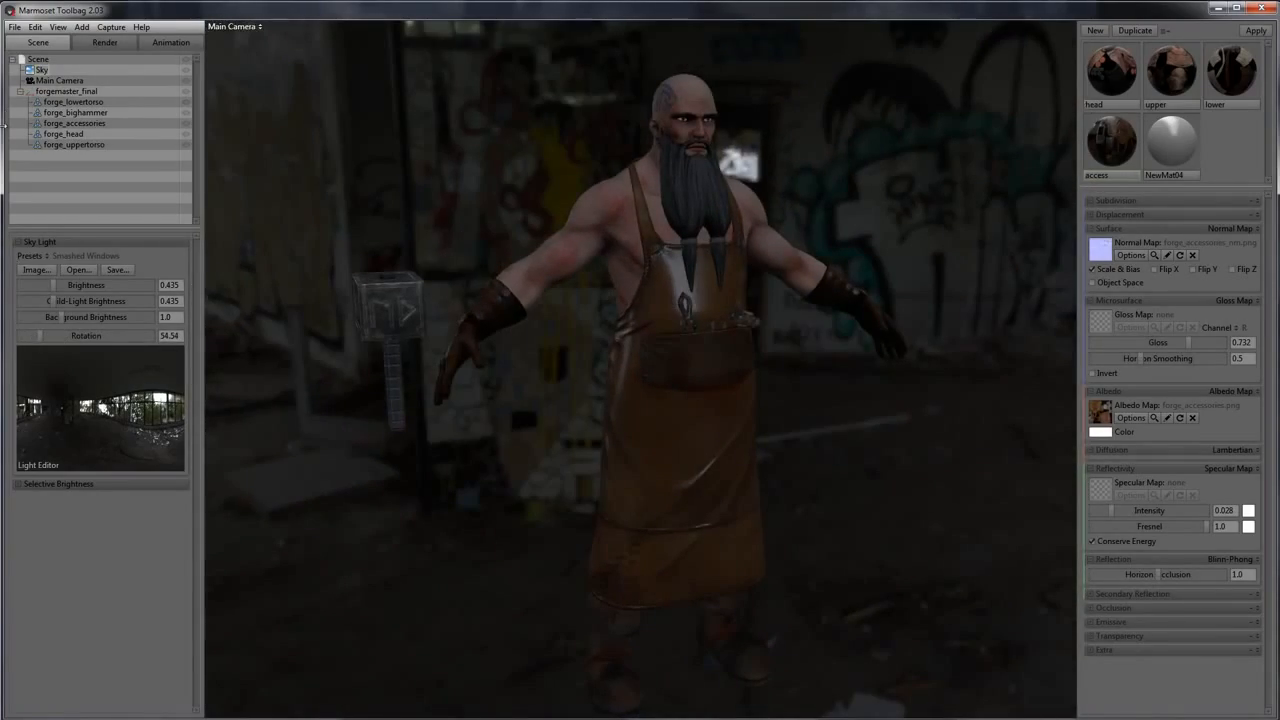
# Try the St Nicholas Church sky preset, followed by Uffizi Gallery with the sky rotation set to 167.2
pyautogui.click(43, 252)
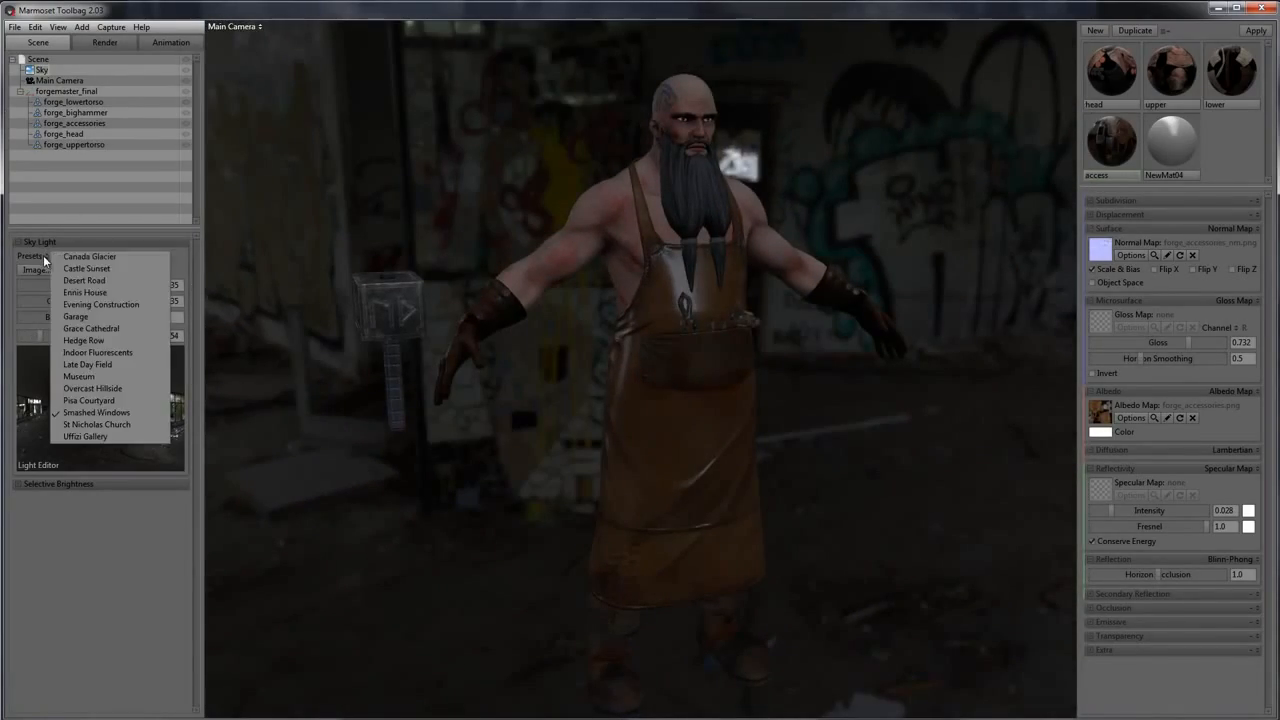
pyautogui.click(85, 424)
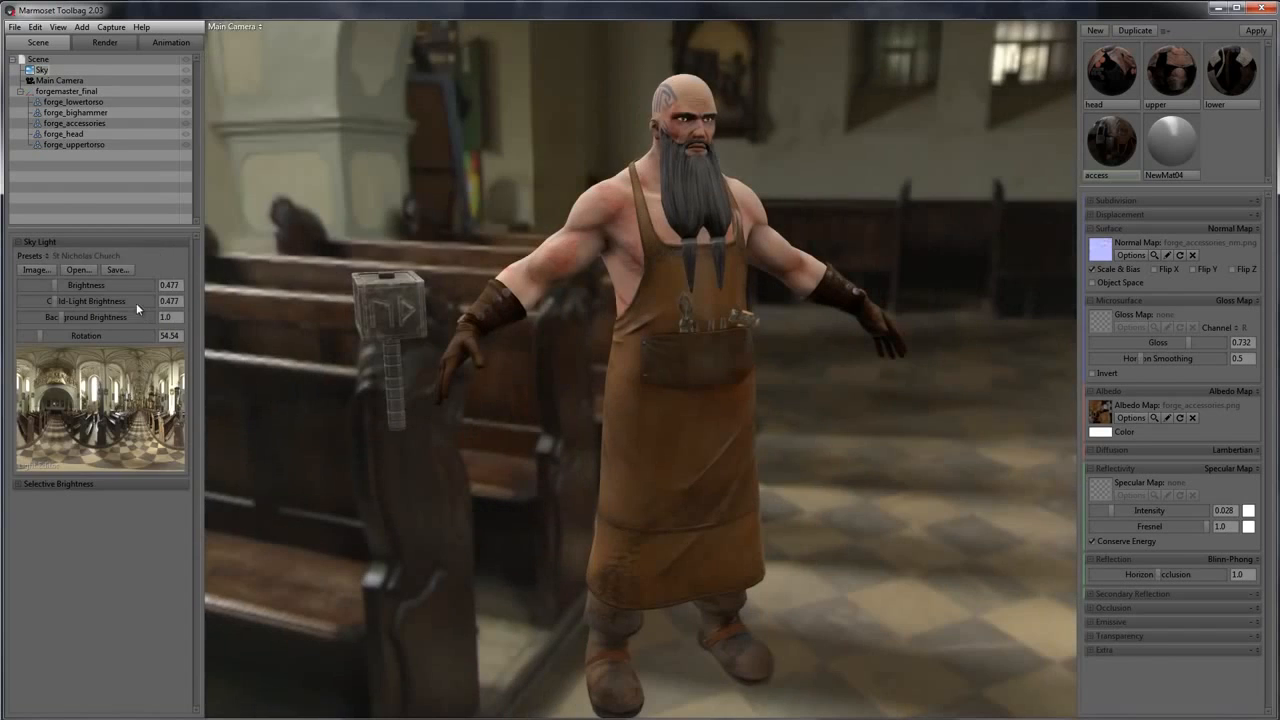
pyautogui.click(52, 256)
pyautogui.click(86, 436)
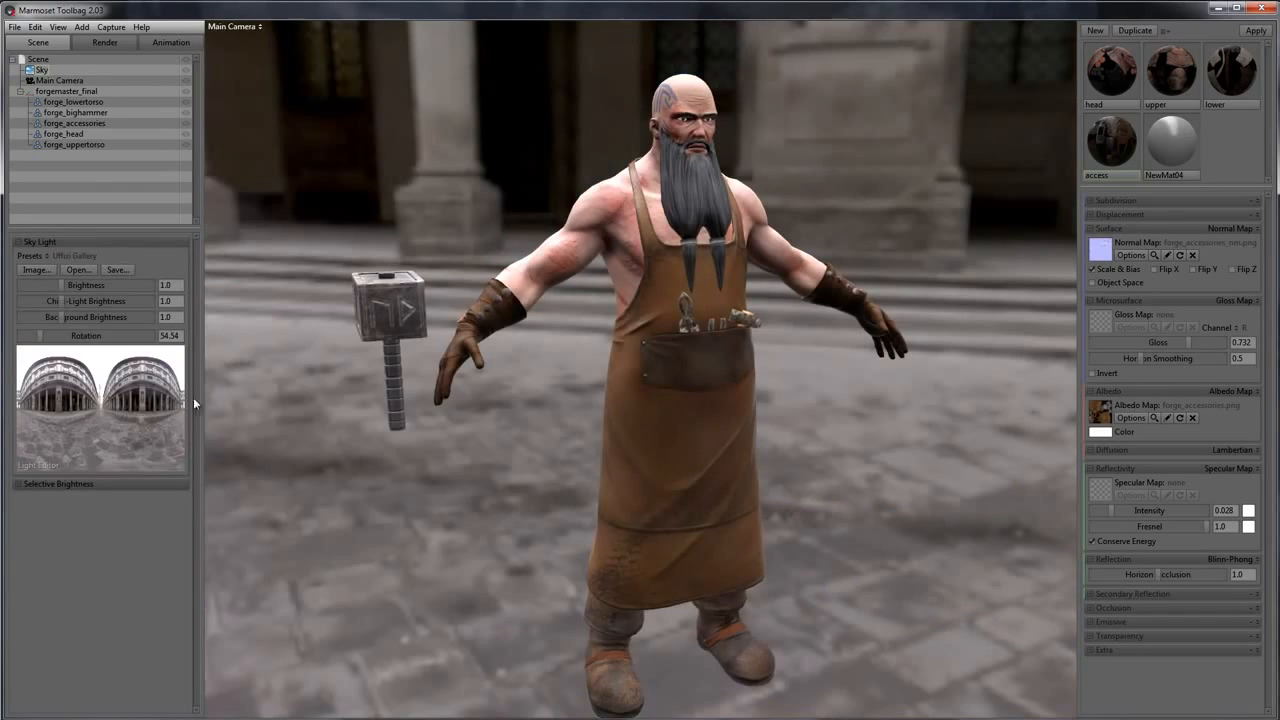
pyautogui.moveTo(45, 340); pyautogui.dragTo(81, 347)
pyautogui.scroll(3, 537, 352)
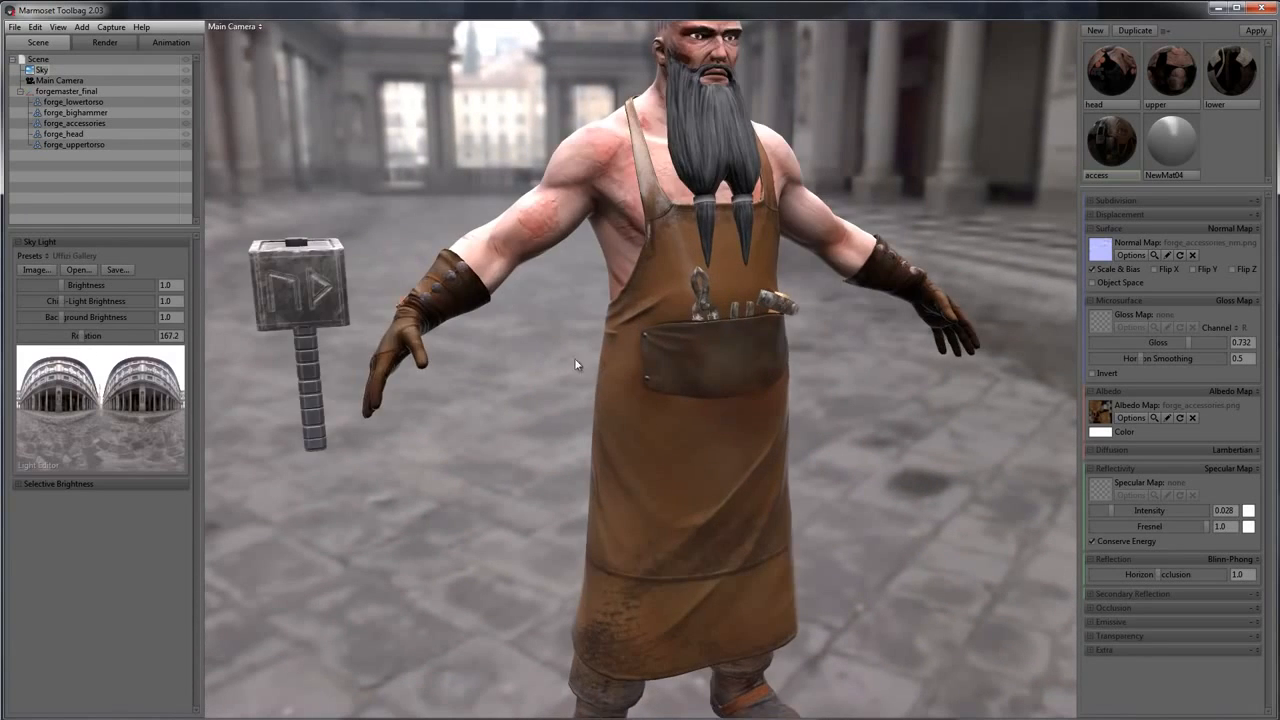
pyautogui.scroll(-4, 577, 362)
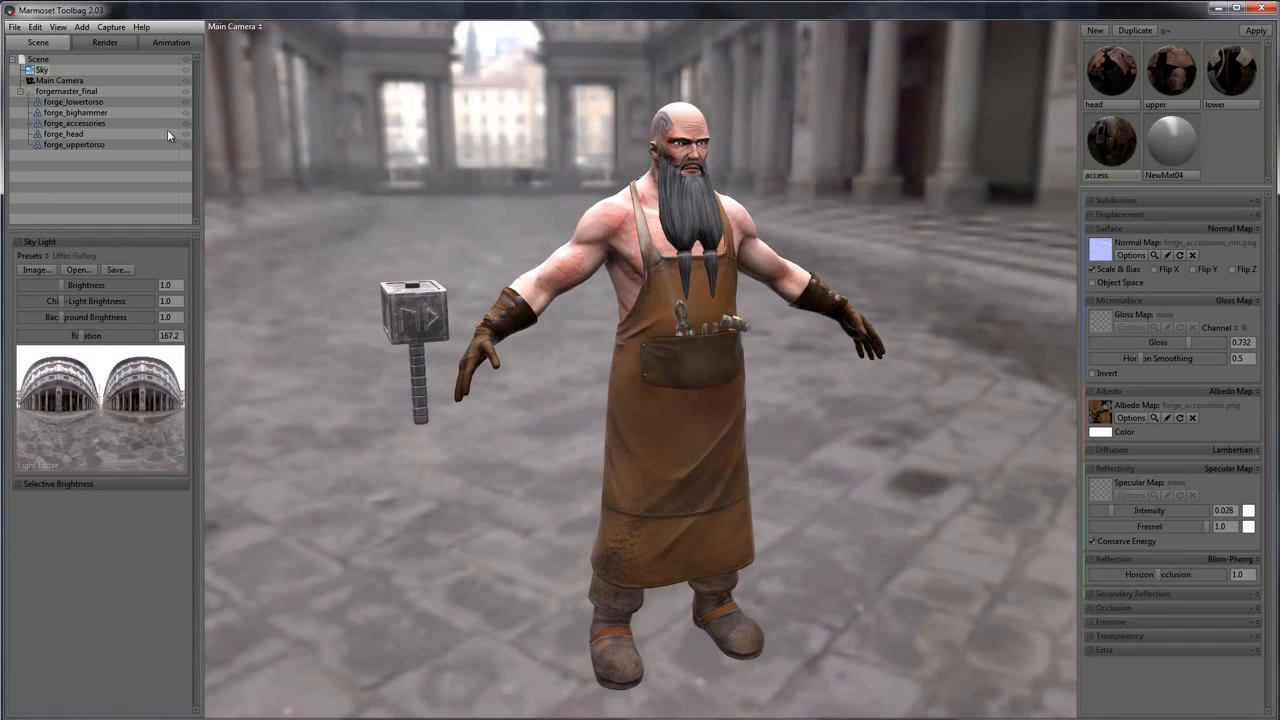
# Add a point light to the scene and raise it from the feet to beside the character's left forearm
pyautogui.click(82, 28)
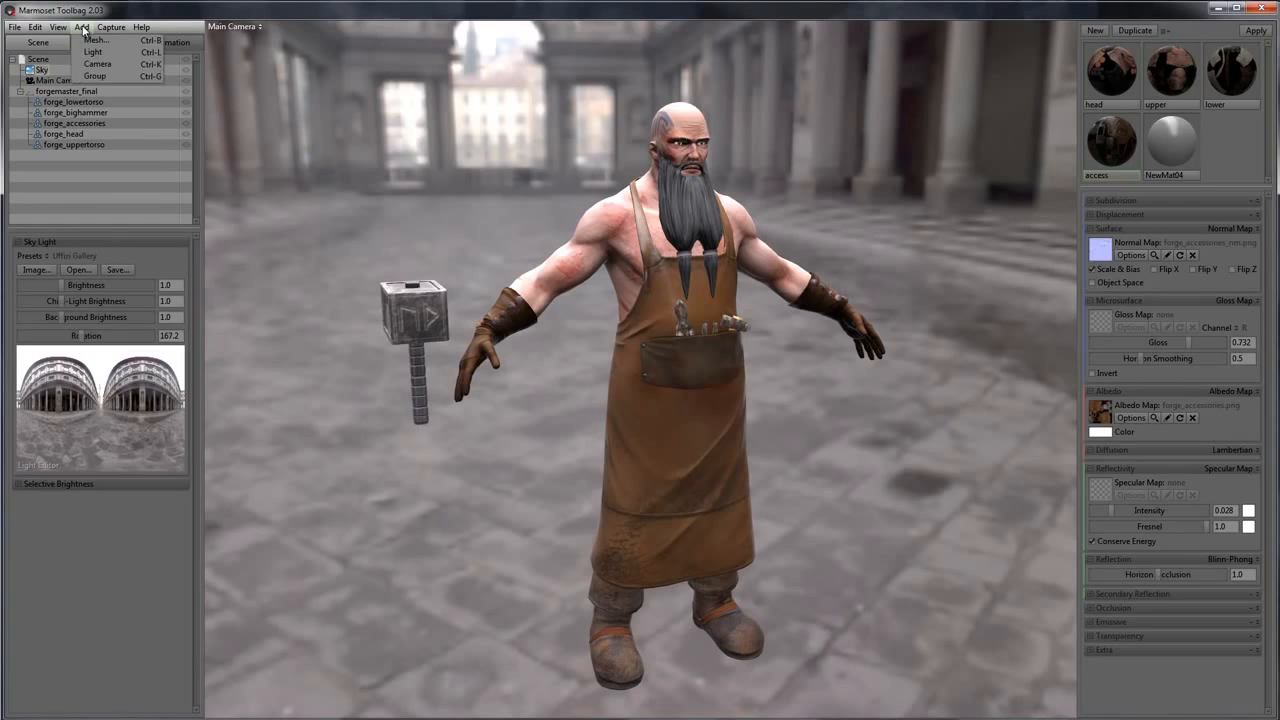
pyautogui.click(102, 49)
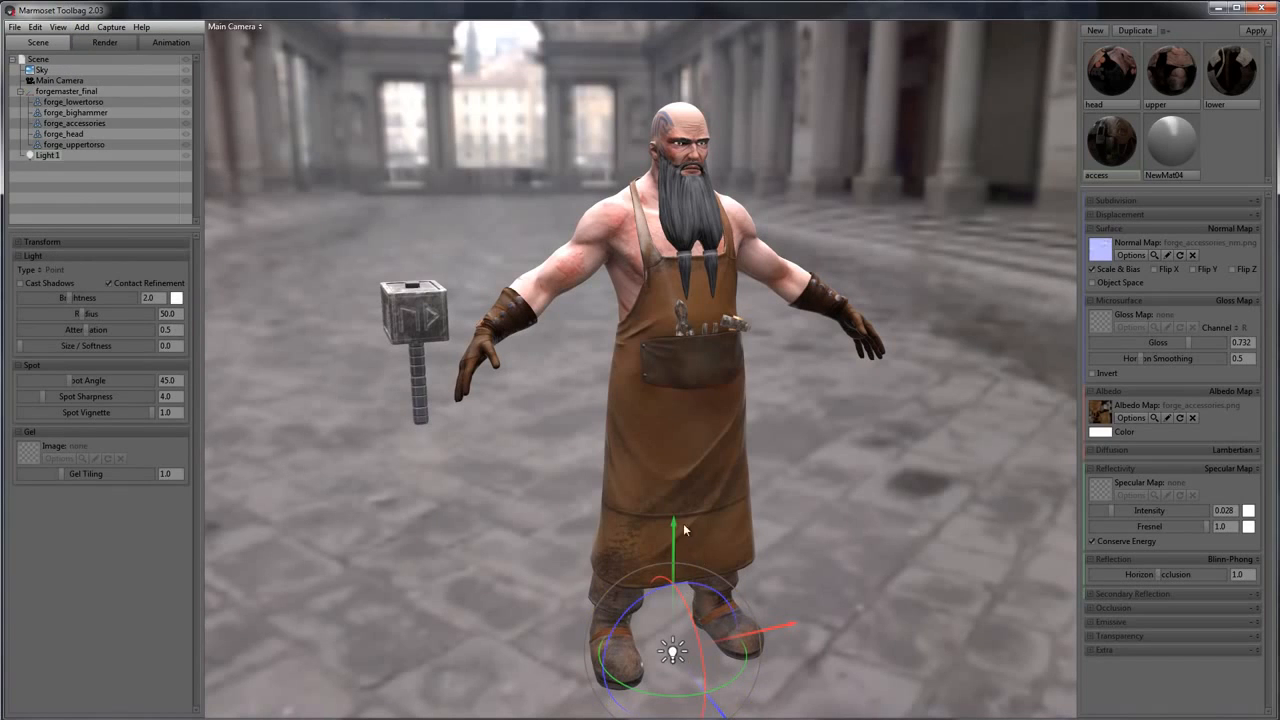
pyautogui.moveTo(673, 522); pyautogui.dragTo(849, 181)
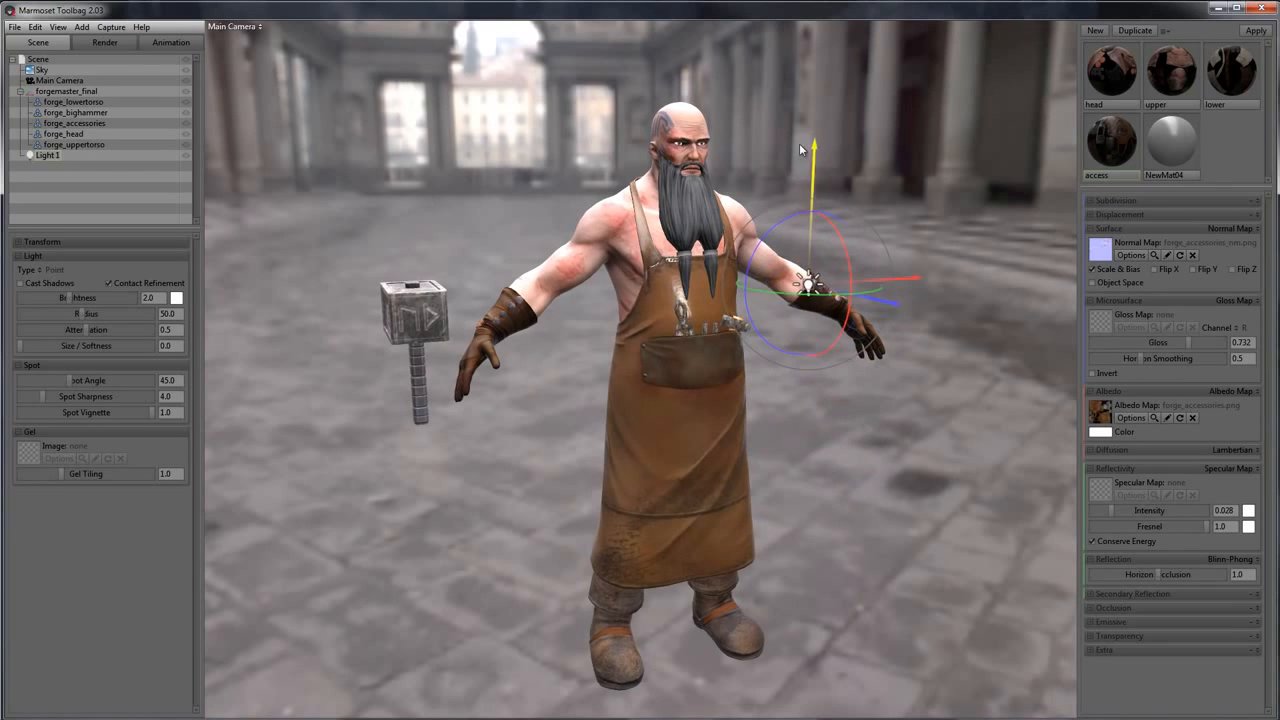
pyautogui.moveTo(799, 145); pyautogui.dragTo(799, 152)
# Set the light's brightness to 5.915, make it cast shadows and move it farther out from the character's left hand
pyautogui.moveTo(65, 297)
pyautogui.mouseDown()
pyautogui.moveTo(120, 297)
pyautogui.moveTo(62, 297)
pyautogui.moveTo(85, 297)
pyautogui.mouseUp()
pyautogui.click(20, 283)
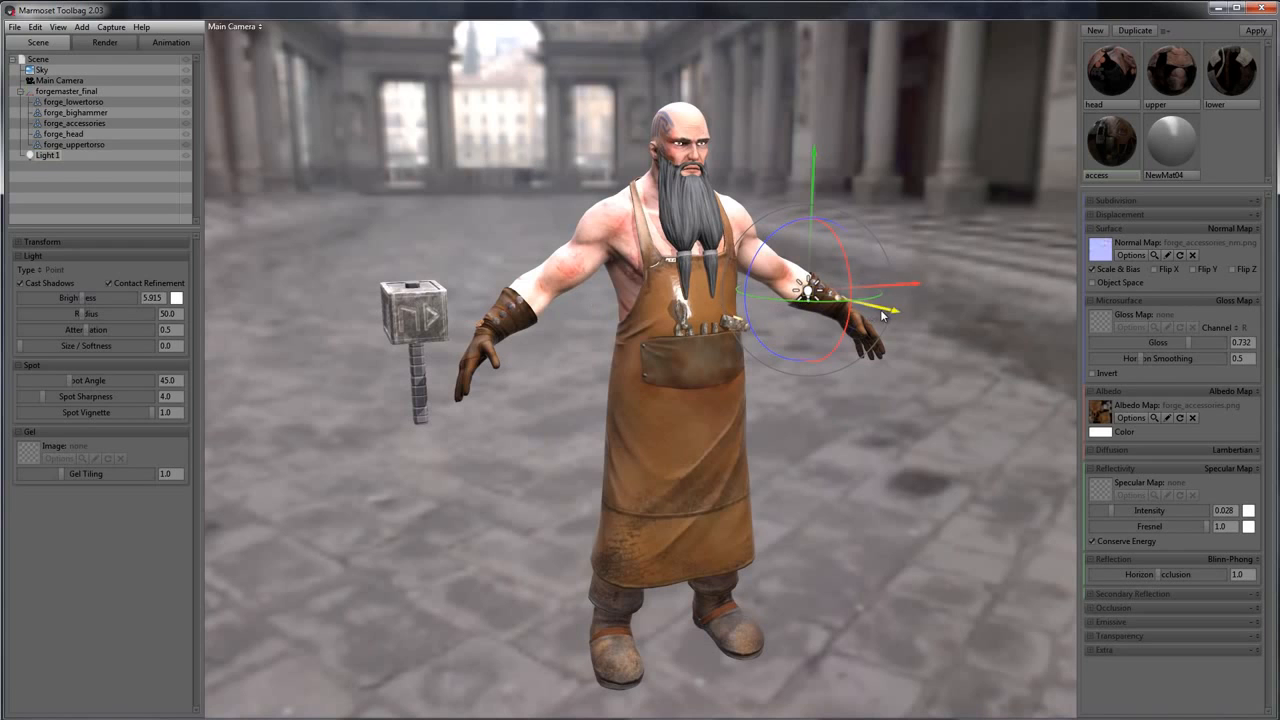
pyautogui.moveTo(900, 300); pyautogui.dragTo(1038, 320)
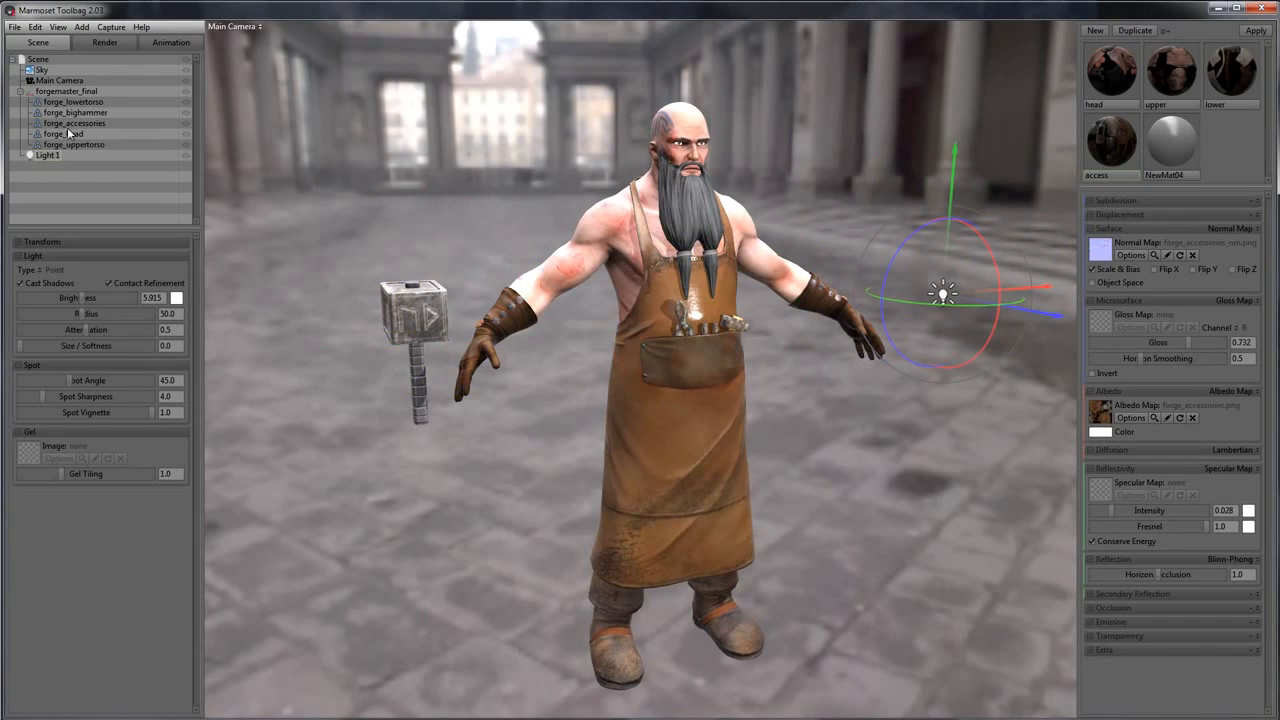
# Check the point light's effect with the sky hidden, and reposition the light lower beside the character's left hand
pyautogui.click(186, 69)
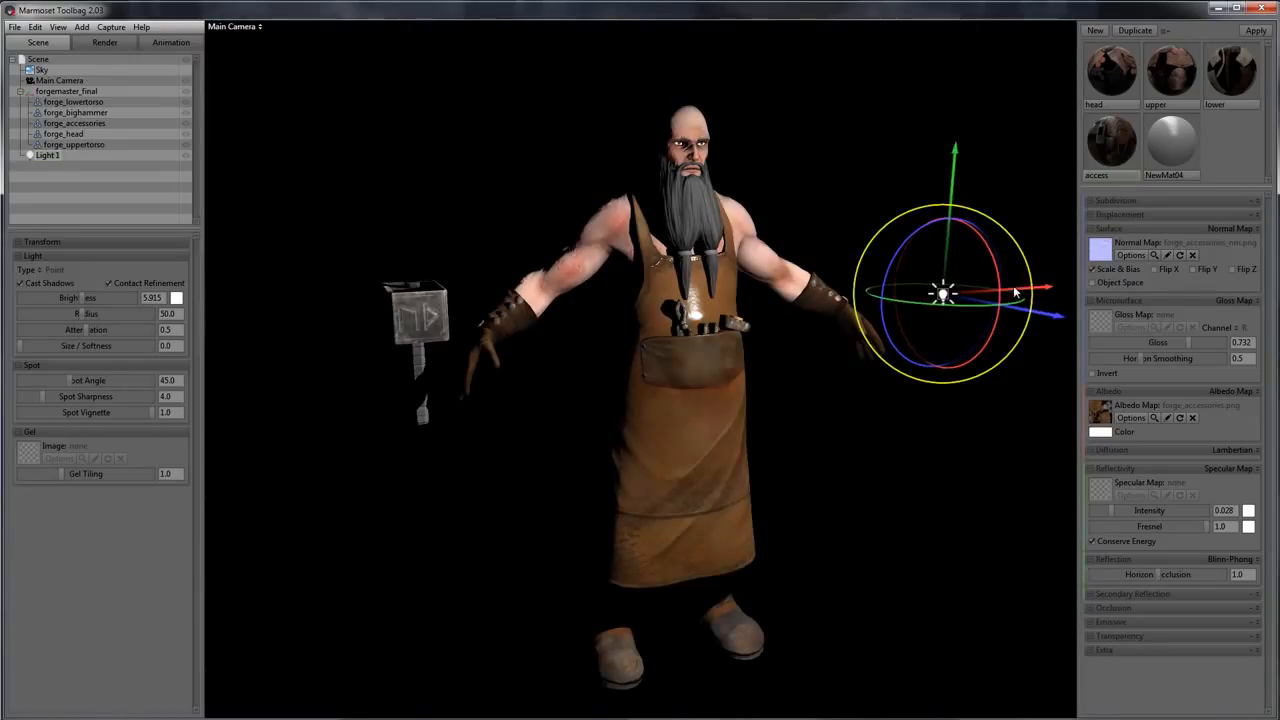
pyautogui.moveTo(1015, 291); pyautogui.dragTo(888, 288)
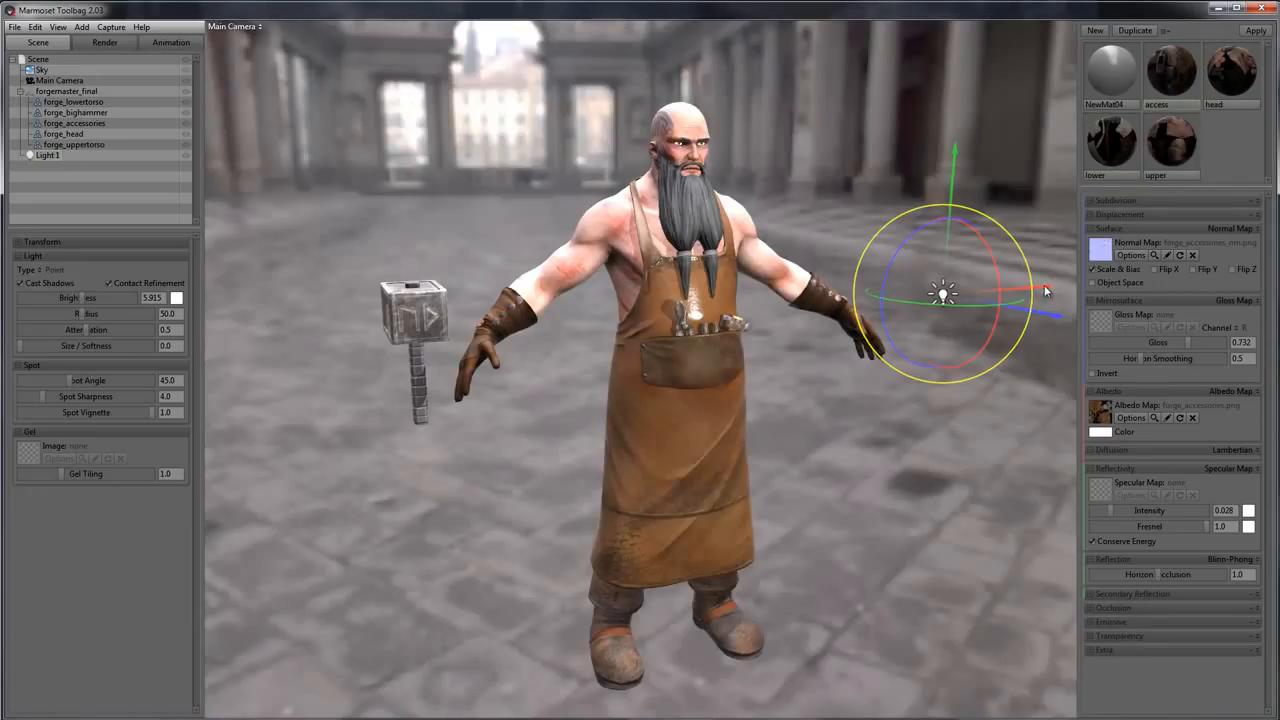
pyautogui.moveTo(1044, 286); pyautogui.dragTo(778, 334)
pyautogui.moveTo(700, 342); pyautogui.dragTo(1049, 364)
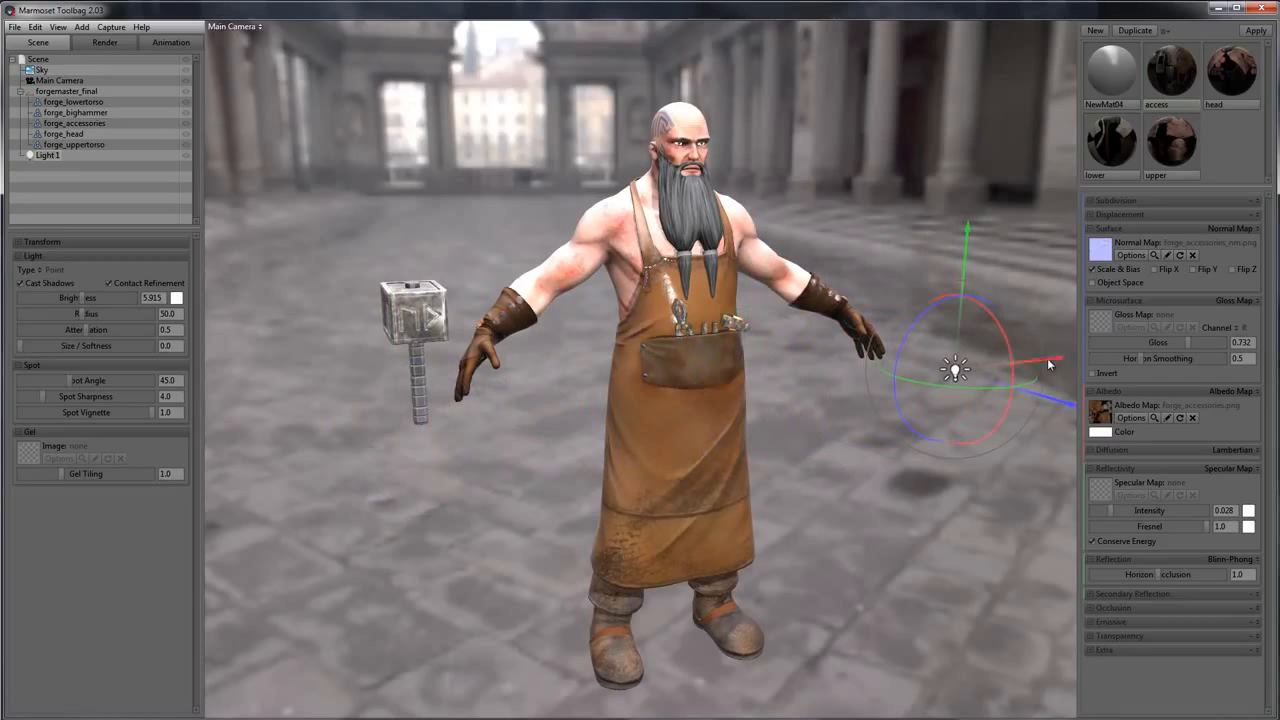
# Load forge_accessories_sm.png as the access material's gloss map and set its Horizon Smoothing to 0.982
pyautogui.click(1122, 75)
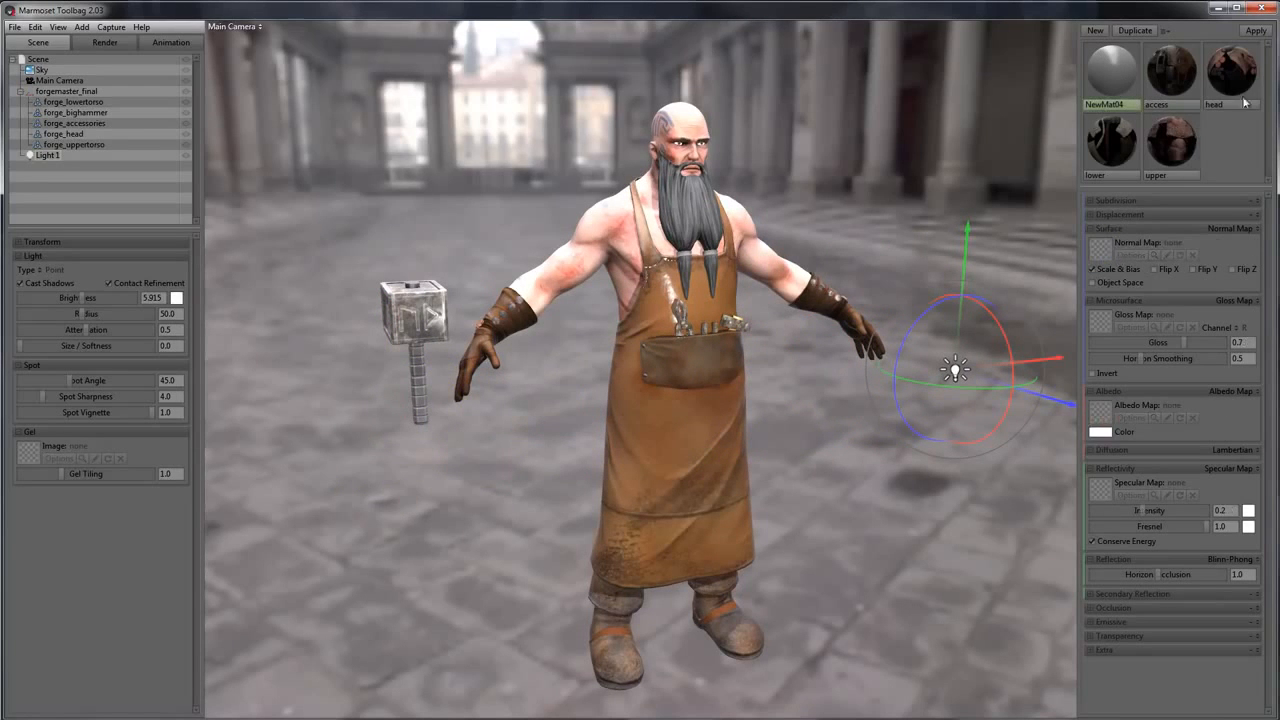
pyautogui.click(1222, 72)
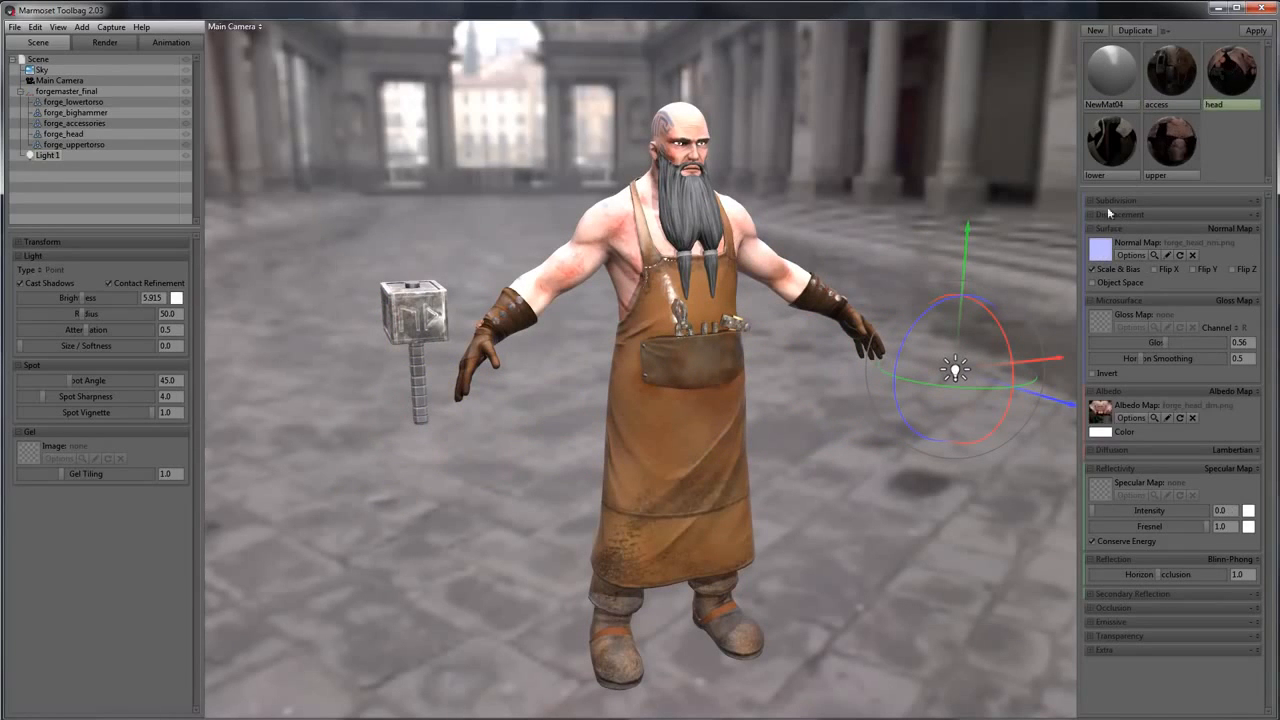
pyautogui.click(1172, 72)
pyautogui.click(1098, 320)
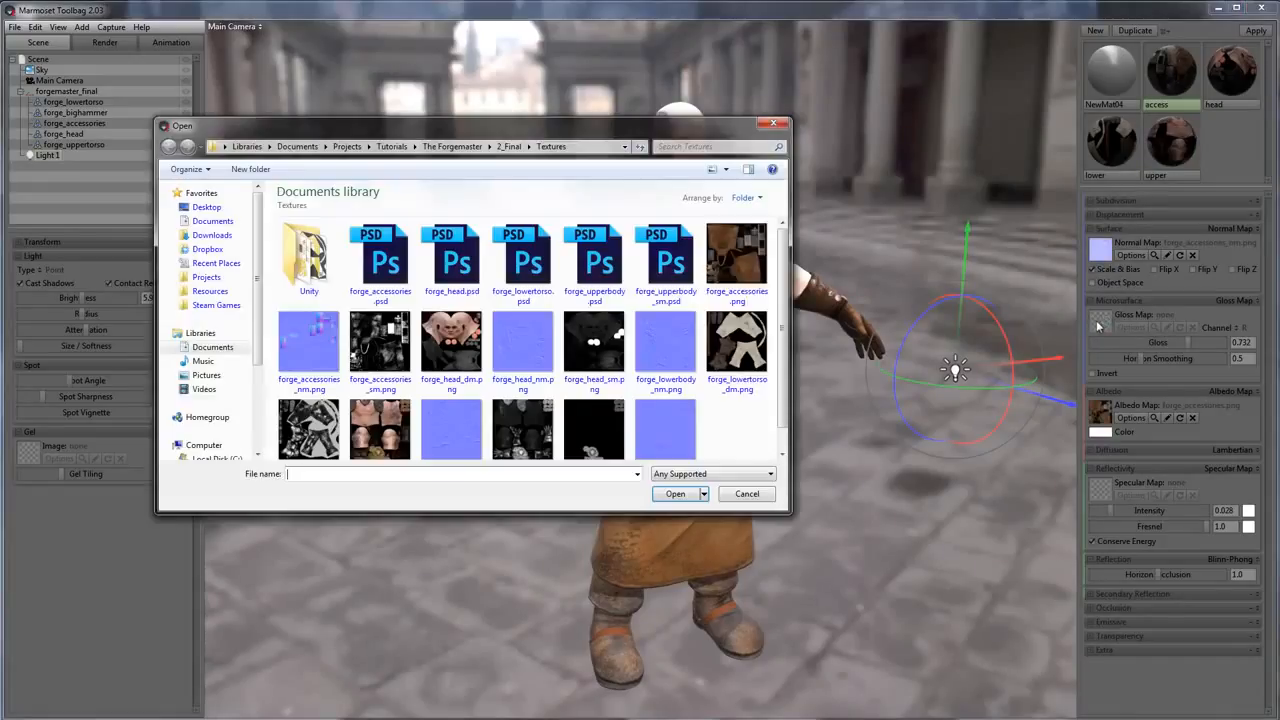
pyautogui.scroll(-1, 659, 356)
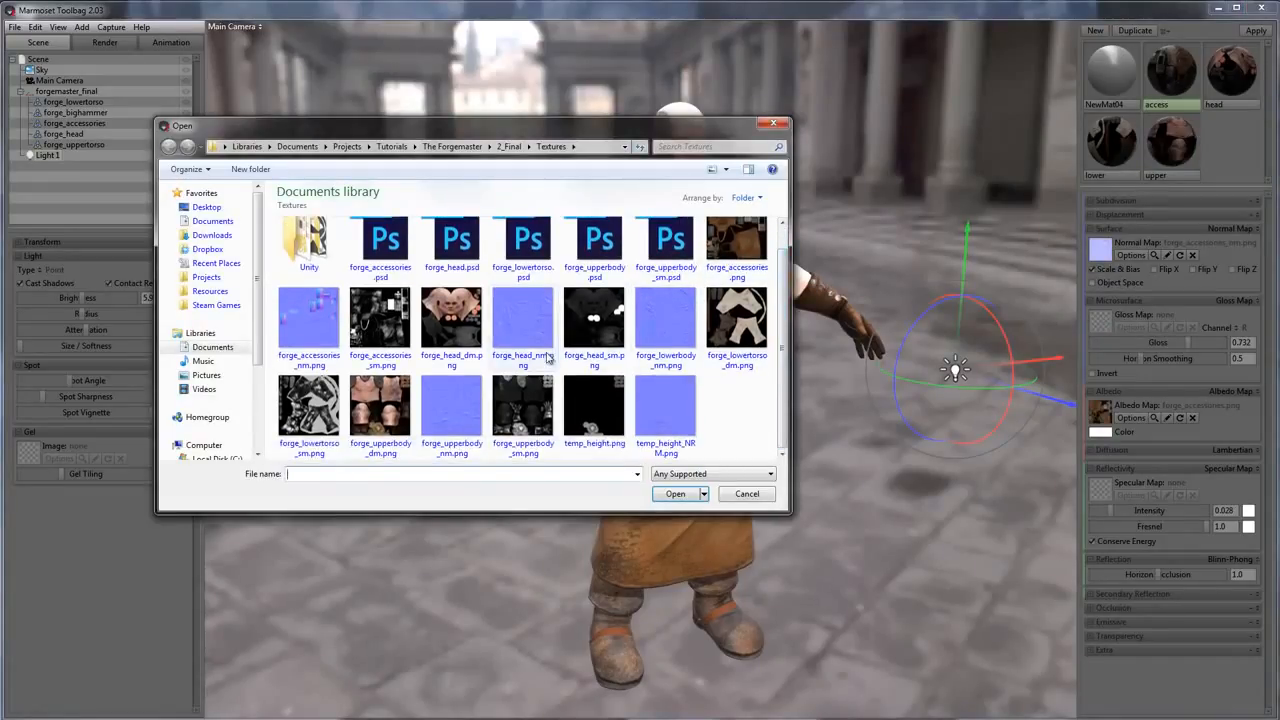
pyautogui.click(380, 320)
pyautogui.click(697, 494)
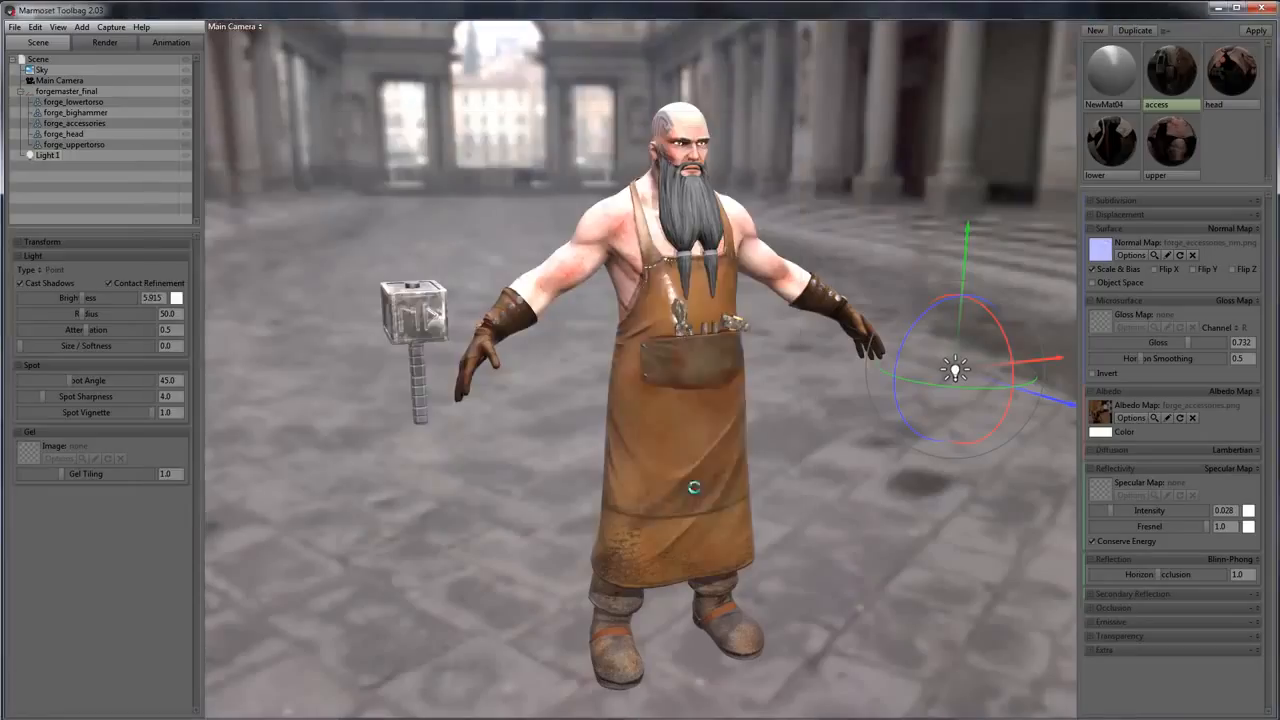
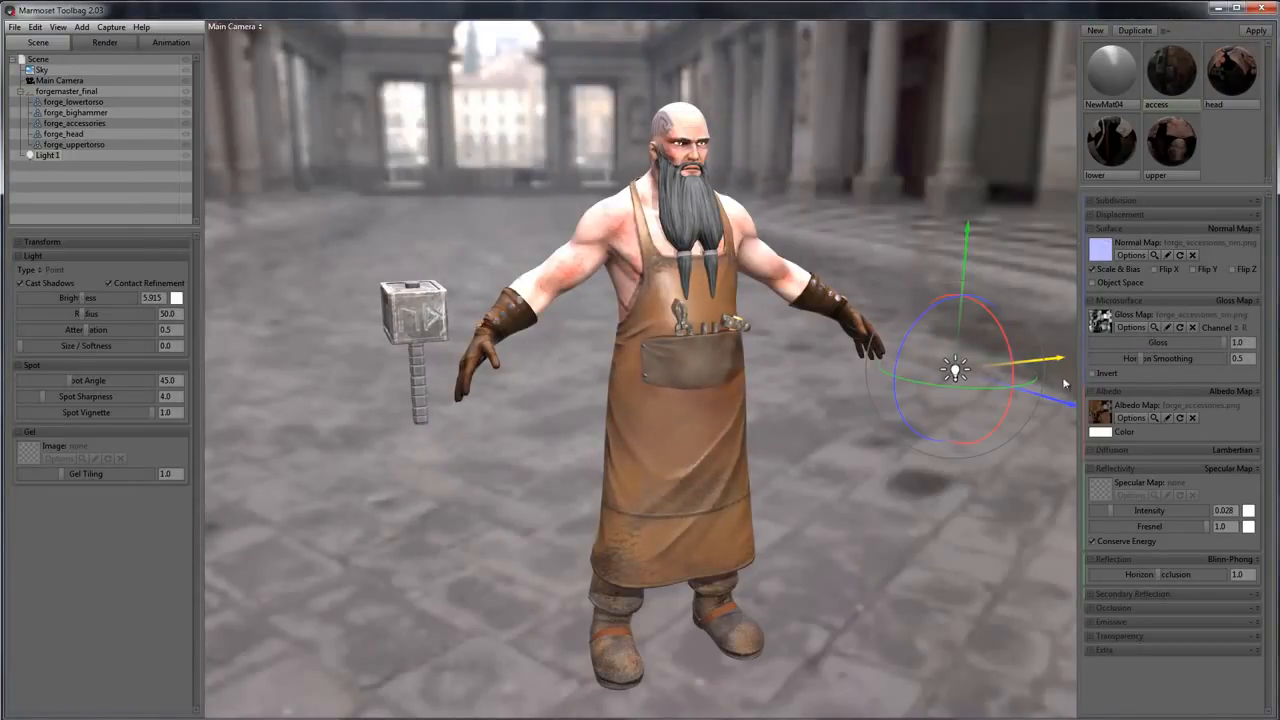
pyautogui.moveTo(1142, 360); pyautogui.dragTo(1240, 361)
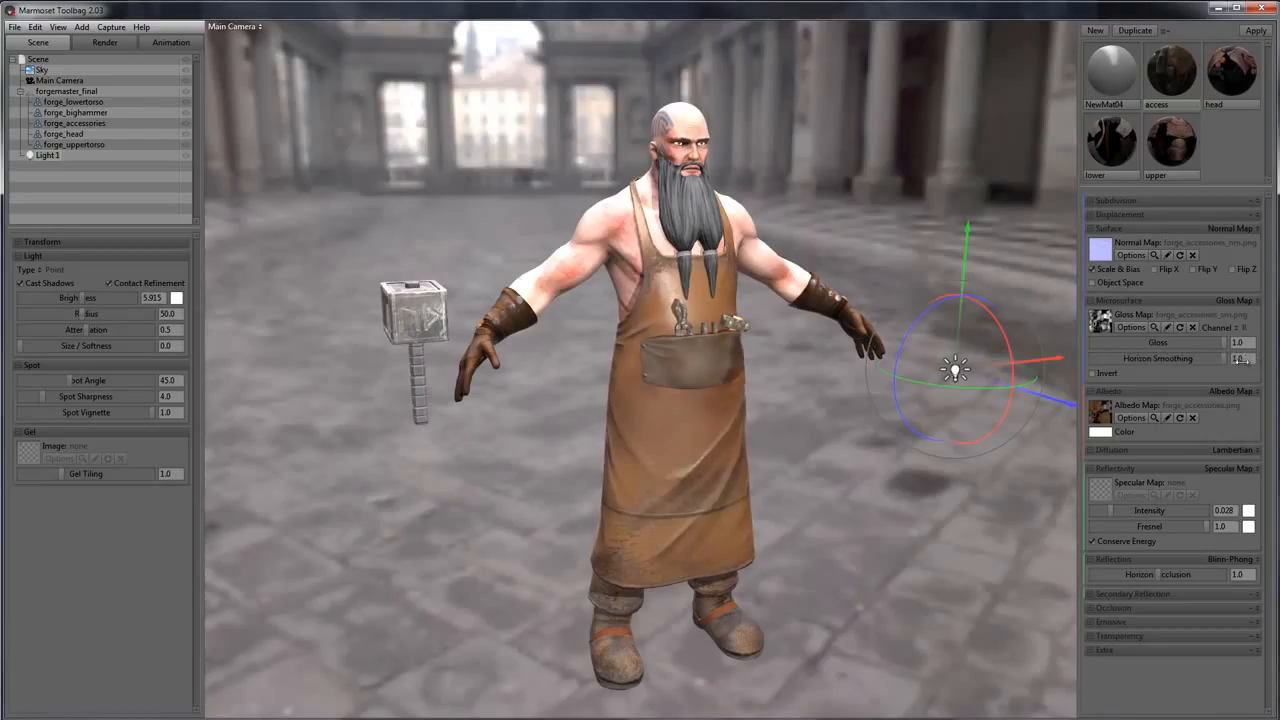
# Delete the point light beside the character
pyautogui.click(787, 288)
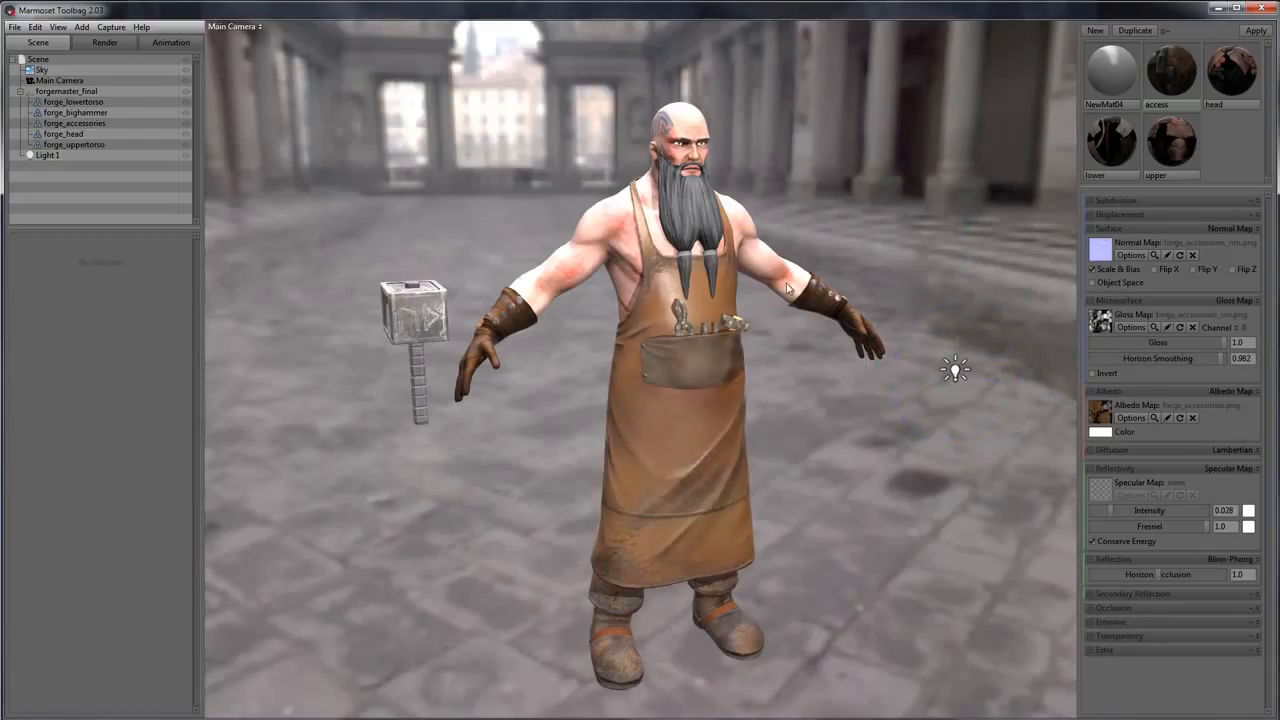
pyautogui.click(955, 370)
pyautogui.press('Delete')
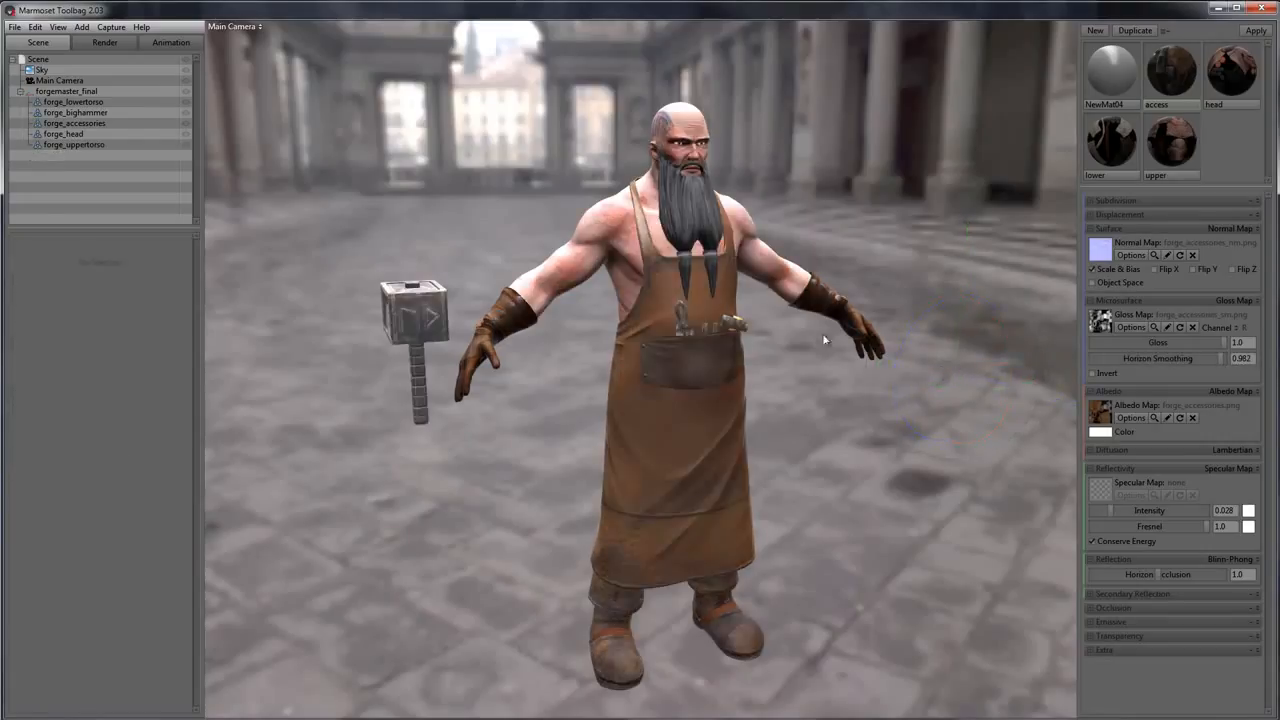
# Set the sky rotation to 358.1 and light the scene with the Desert Road sky preset
pyautogui.click(41, 69)
pyautogui.moveTo(83, 338); pyautogui.dragTo(132, 224)
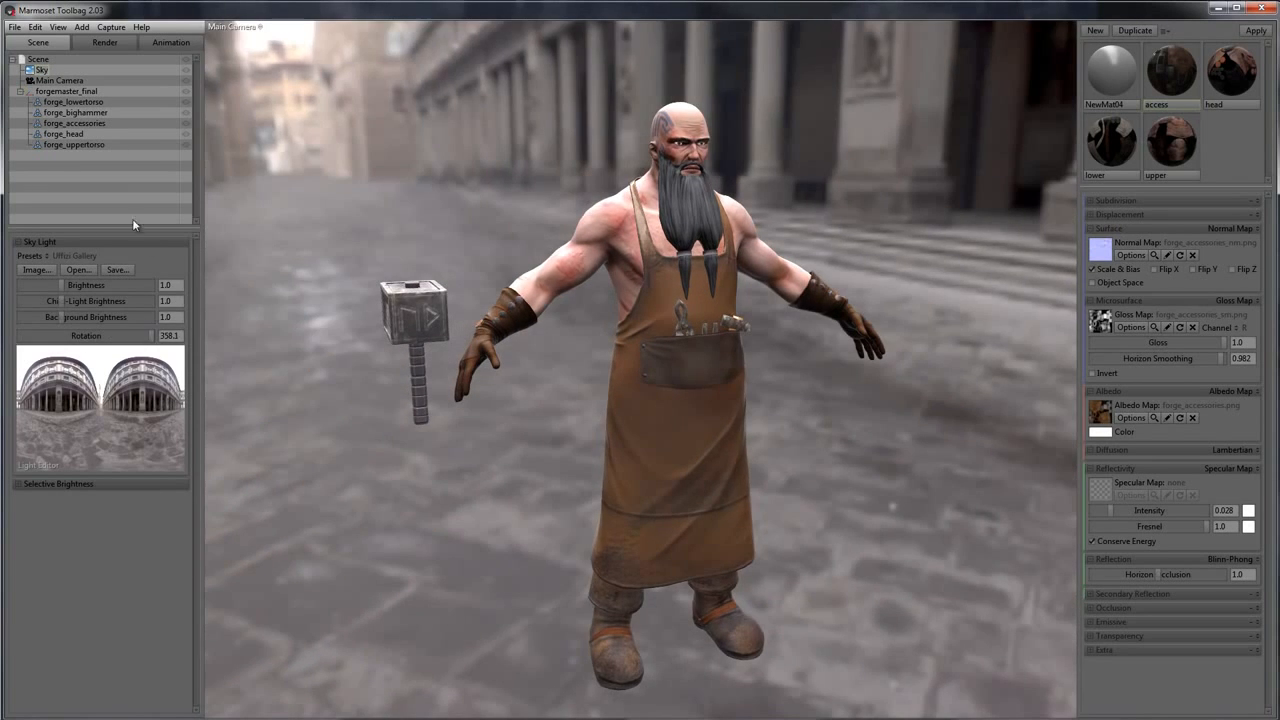
pyautogui.click(50, 256)
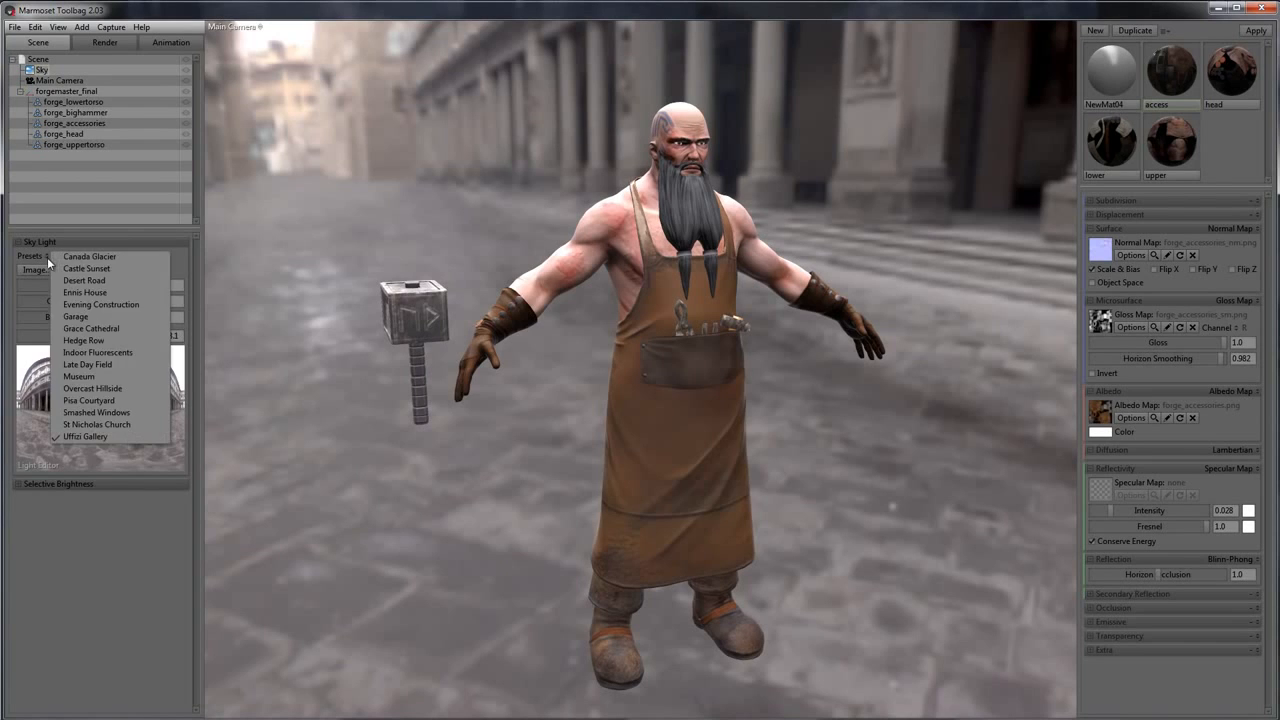
pyautogui.click(103, 282)
pyautogui.click(771, 176)
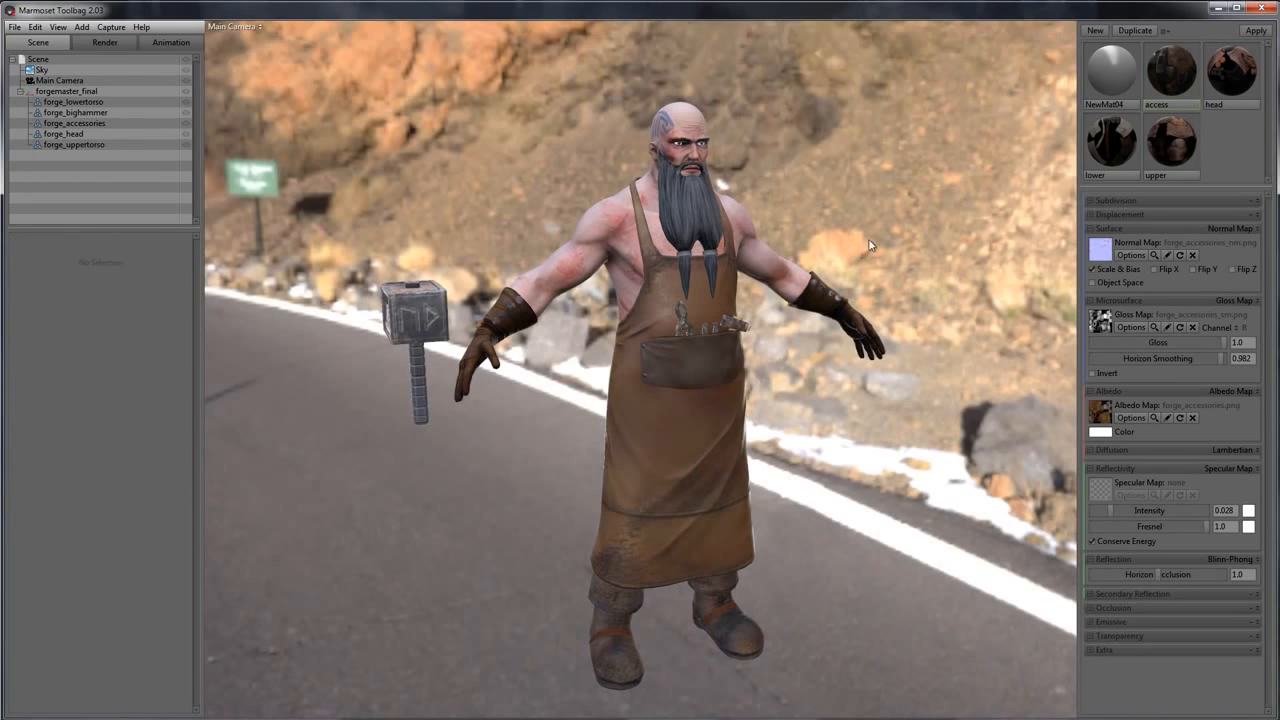
pyautogui.scroll(5, 900, 180)
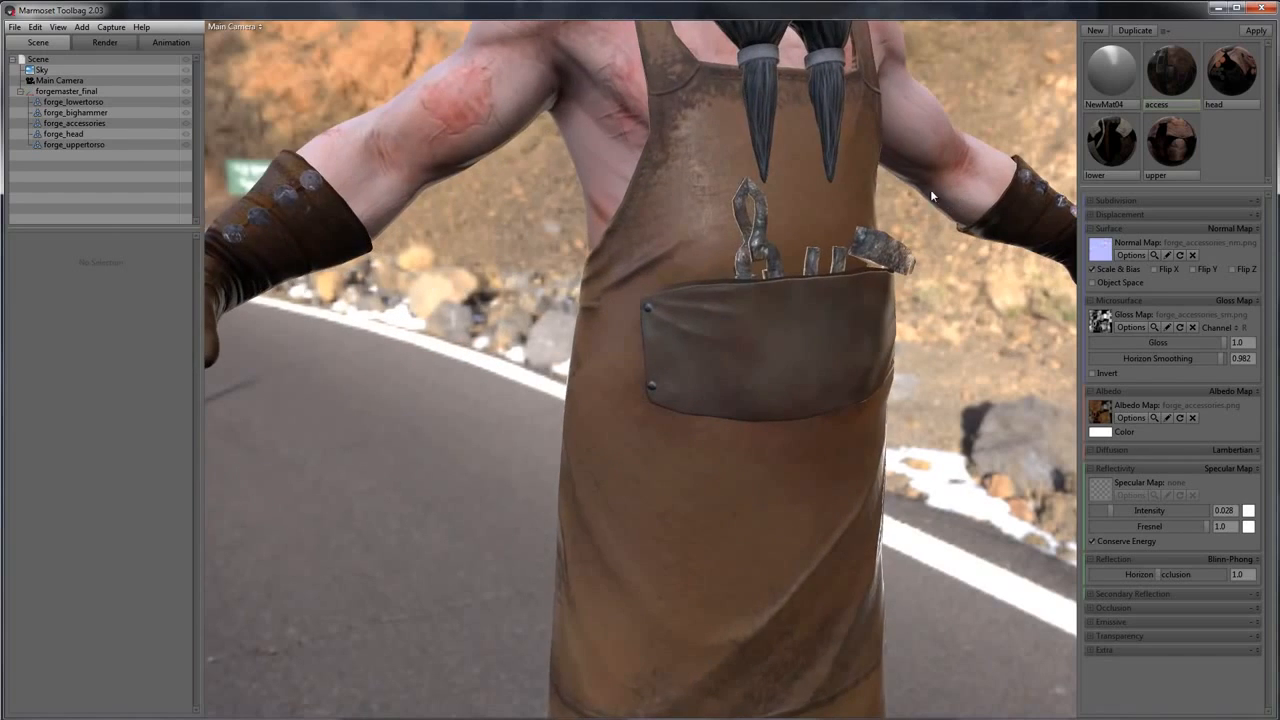
# Set the access material's Horizon Smoothing to 0.748, specular Intensity to 0.012 and Fresnel to 0.582
pyautogui.moveTo(930, 189); pyautogui.dragTo(1007, 155)
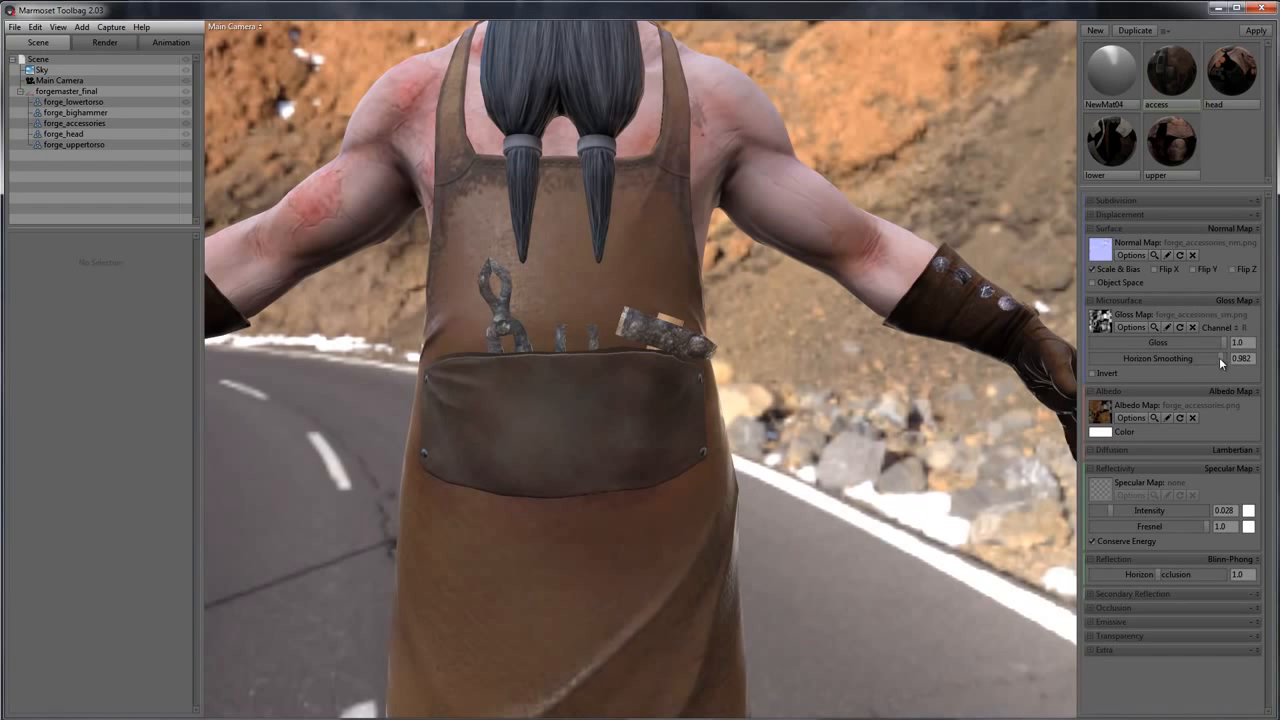
pyautogui.moveTo(1220, 363); pyautogui.dragTo(1183, 358)
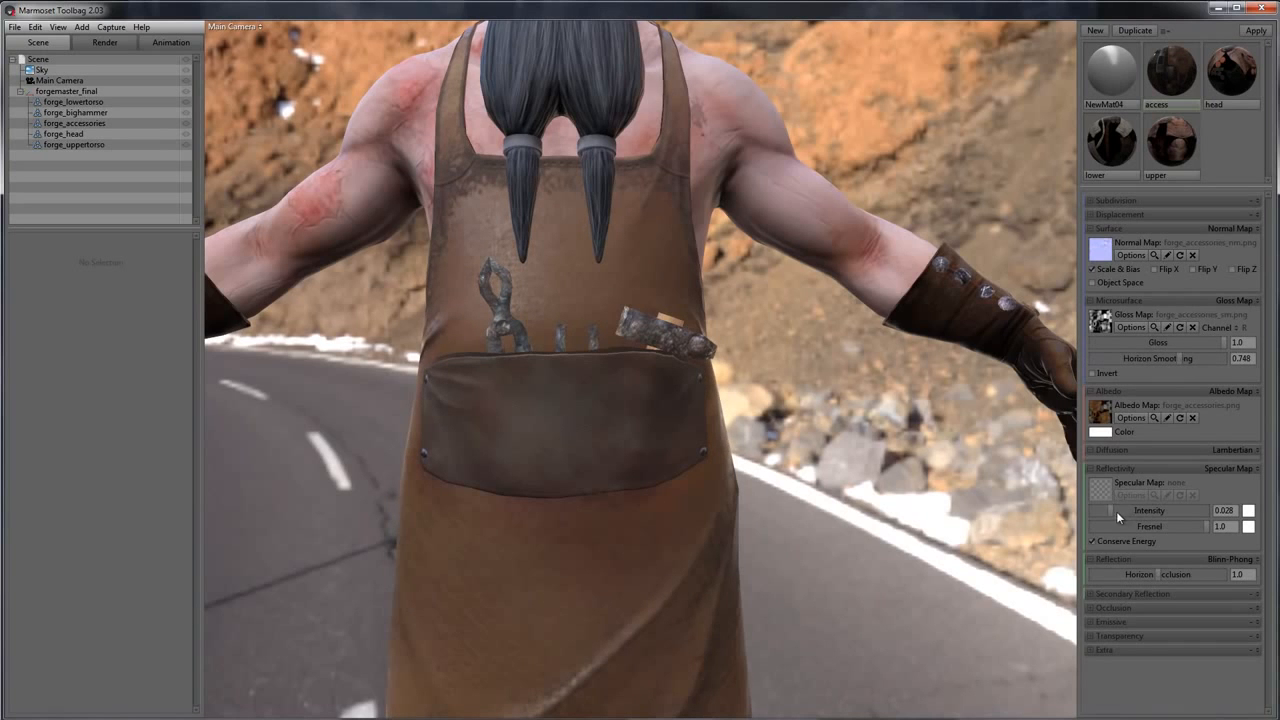
pyautogui.moveTo(1110, 511)
pyautogui.mouseDown()
pyautogui.moveTo(1140, 510)
pyautogui.moveTo(1084, 511)
pyautogui.moveTo(1104, 511)
pyautogui.mouseUp()
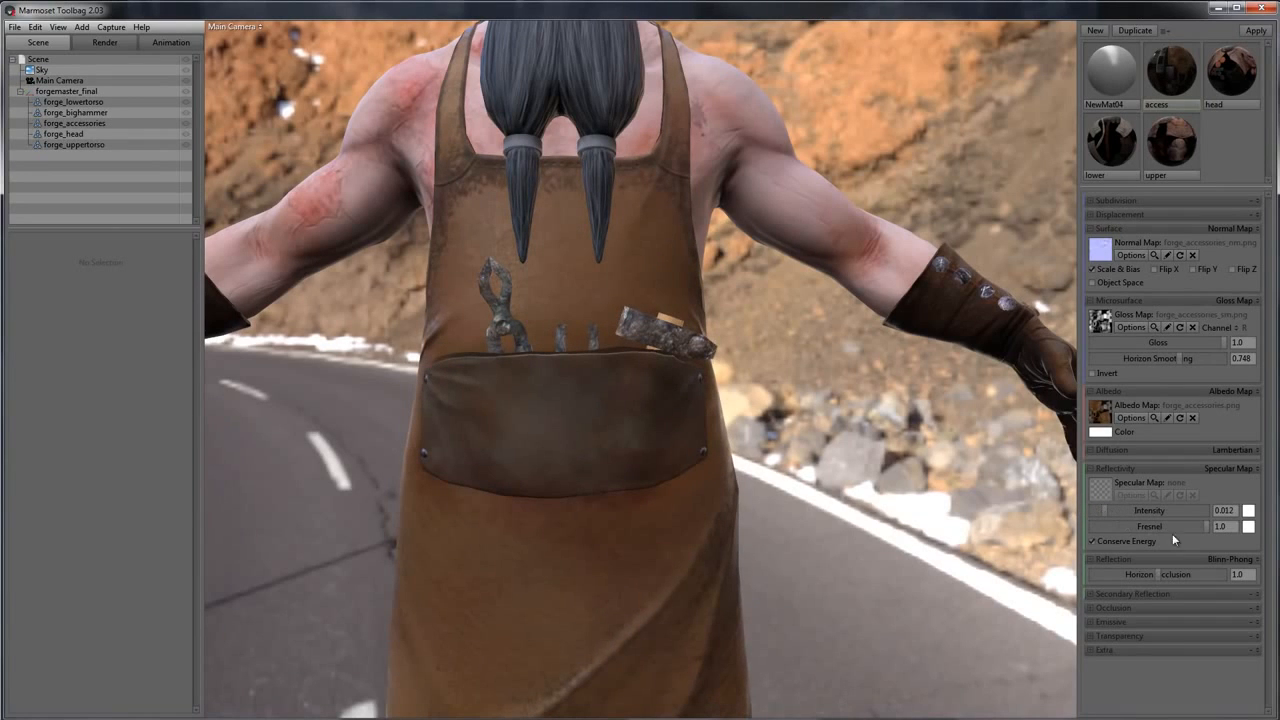
pyautogui.moveTo(1216, 530)
pyautogui.mouseDown()
pyautogui.moveTo(1165, 526)
pyautogui.moveTo(1194, 524)
pyautogui.mouseUp()
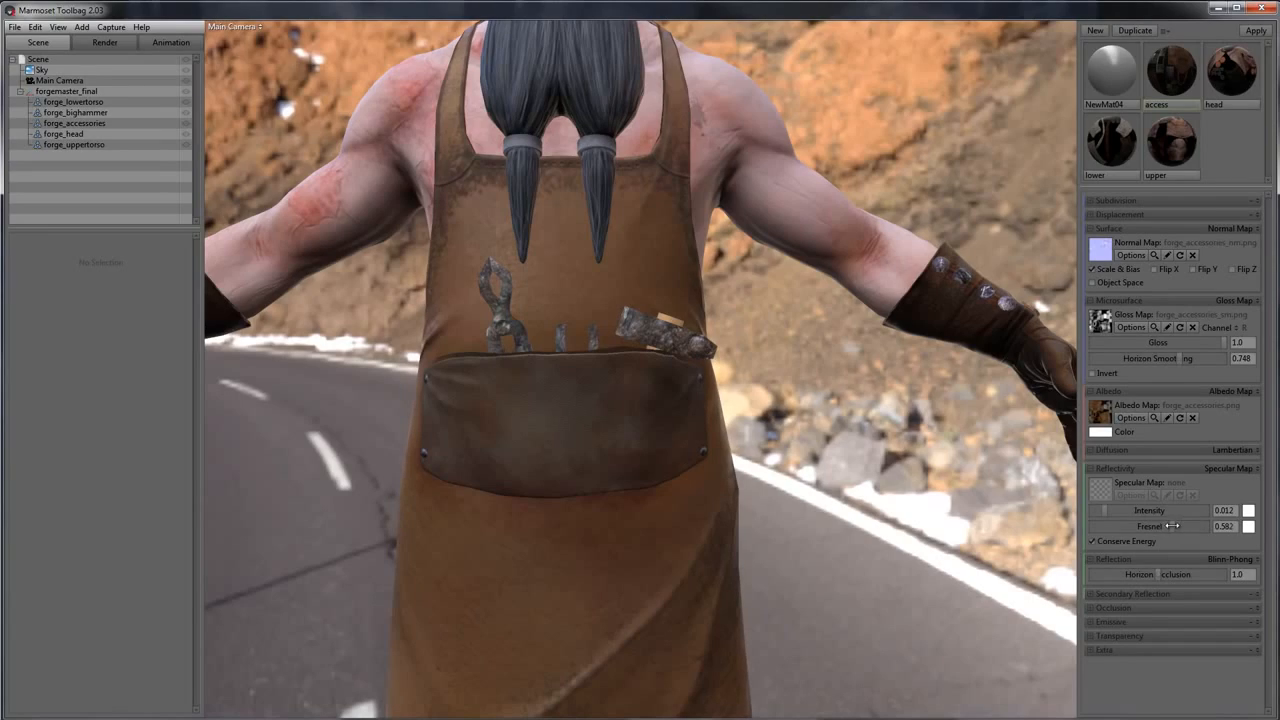
pyautogui.moveTo(787, 395); pyautogui.dragTo(825, 340)
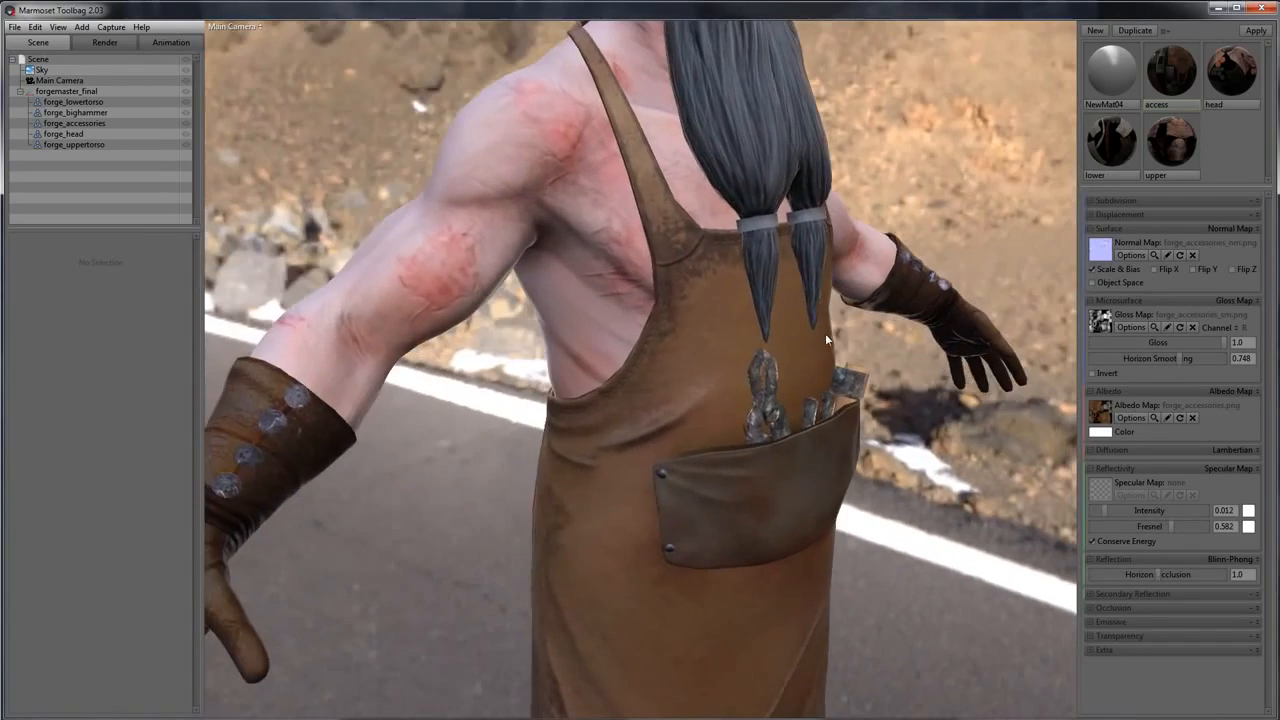
# Load forge_head_sm.png as the gloss map of the head material
pyautogui.moveTo(957, 268); pyautogui.dragTo(799, 275)
pyautogui.click(1218, 74)
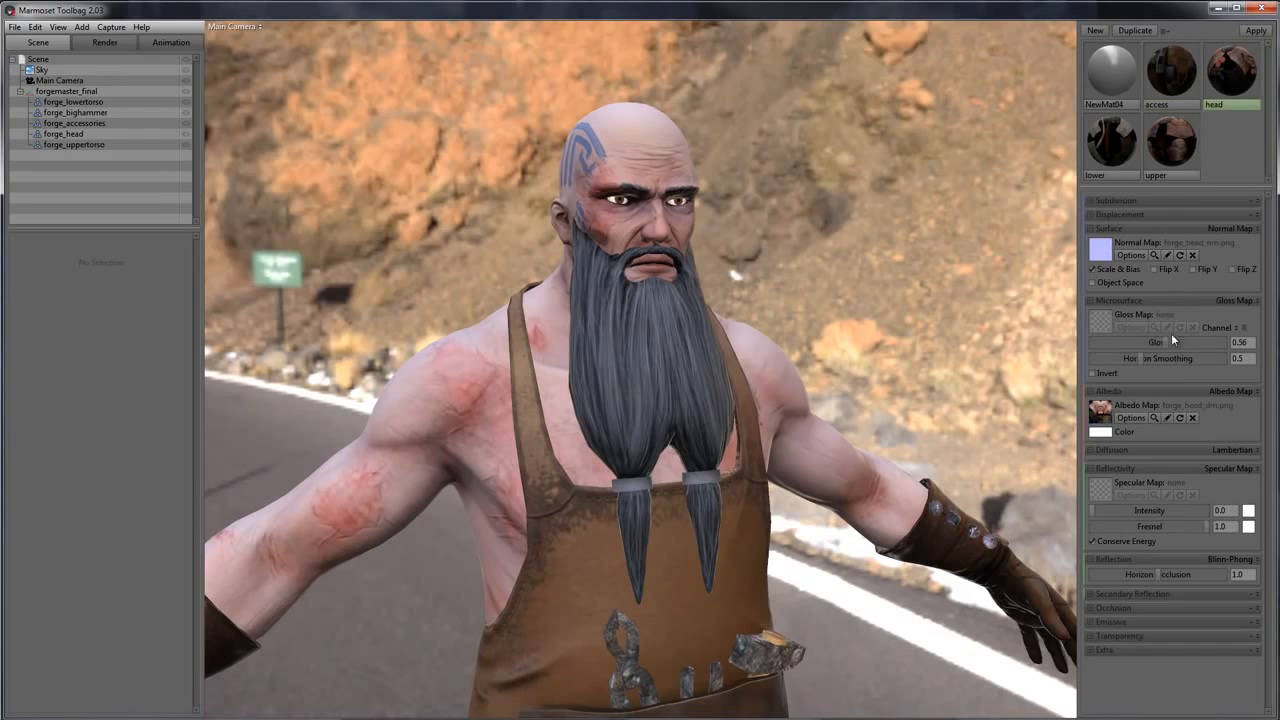
pyautogui.click(1092, 322)
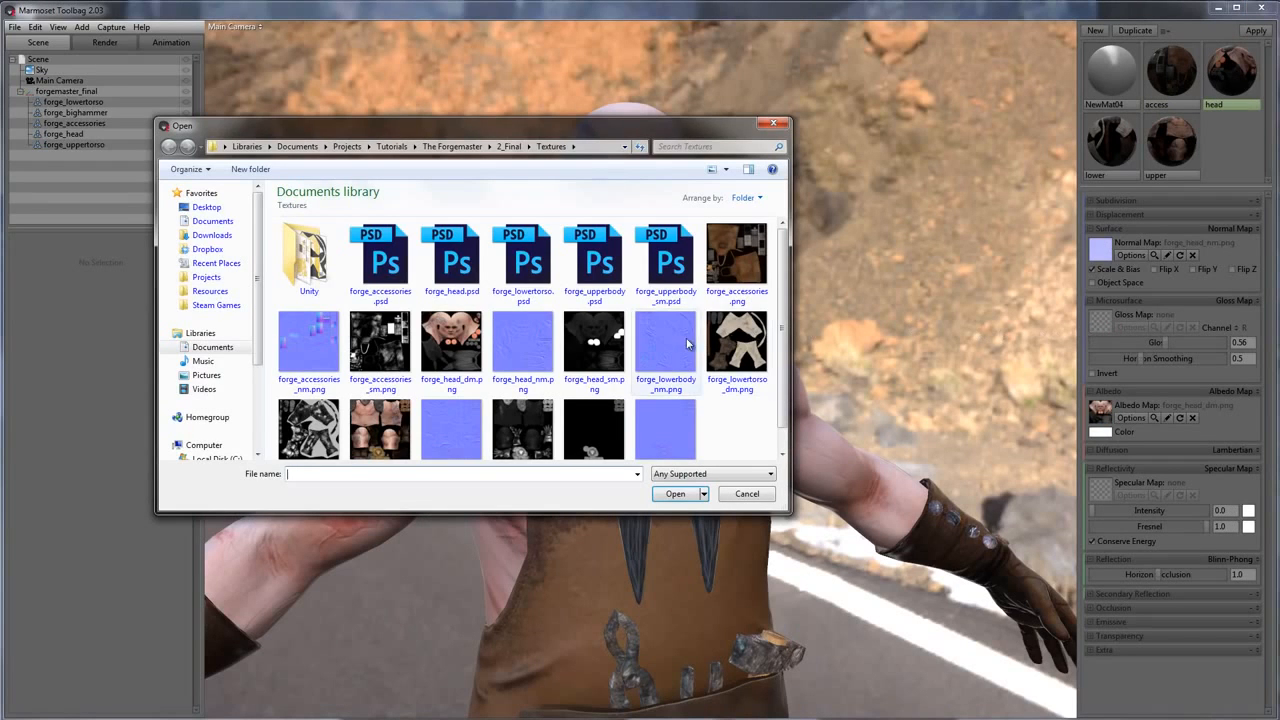
pyautogui.click(600, 345)
pyautogui.click(690, 490)
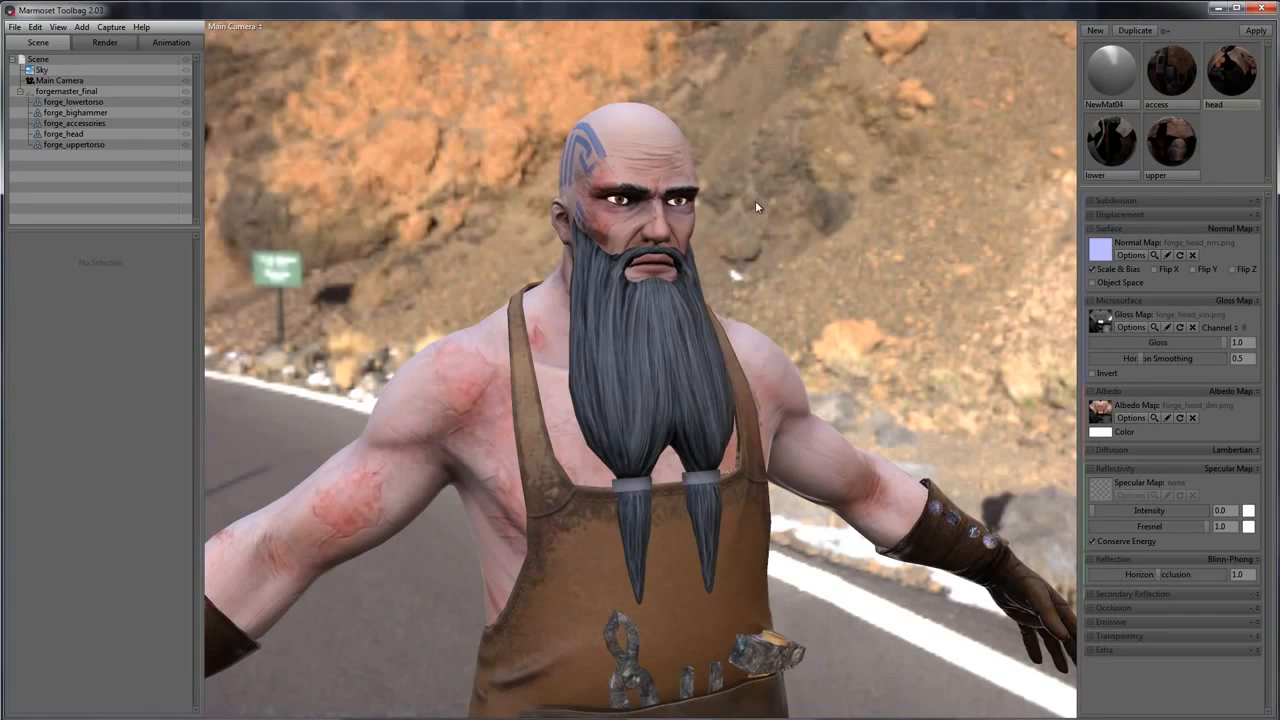
# Try a Gloss of 0.676 and a Horizon Smoothing of 0.413 on the head material
pyautogui.moveTo(757, 207); pyautogui.dragTo(666, 228)
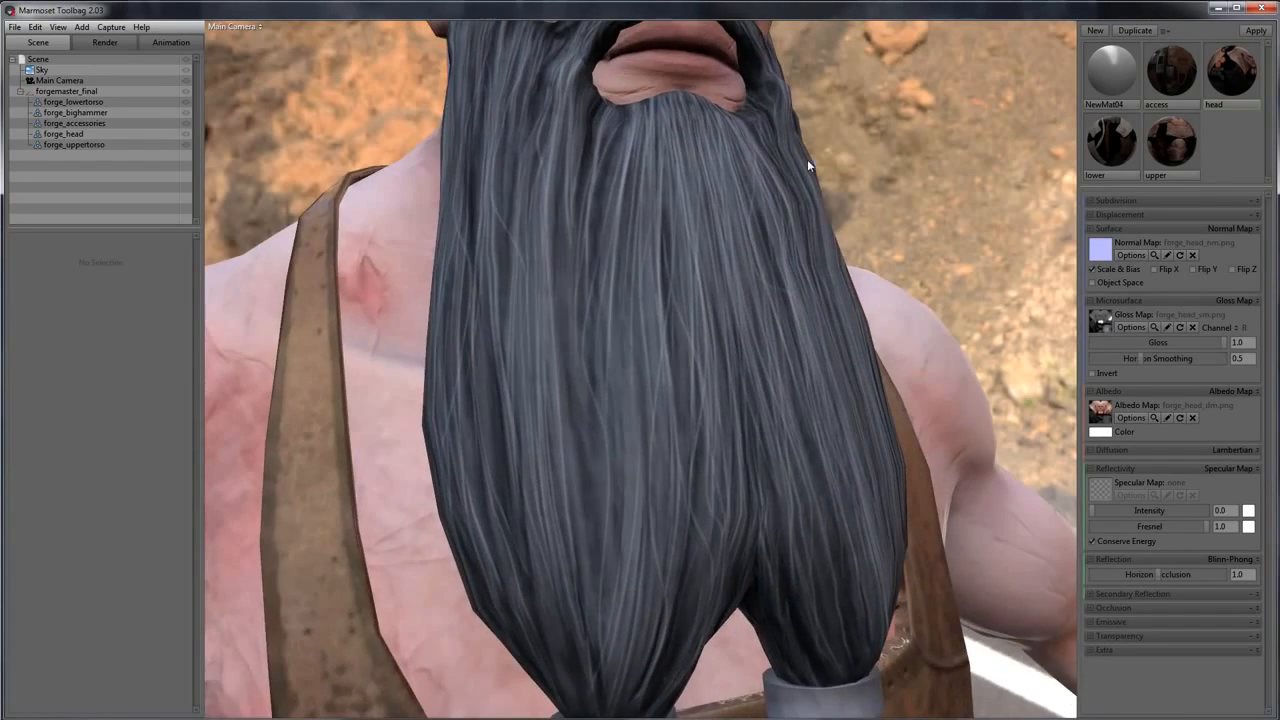
pyautogui.moveTo(807, 159); pyautogui.dragTo(800, 318)
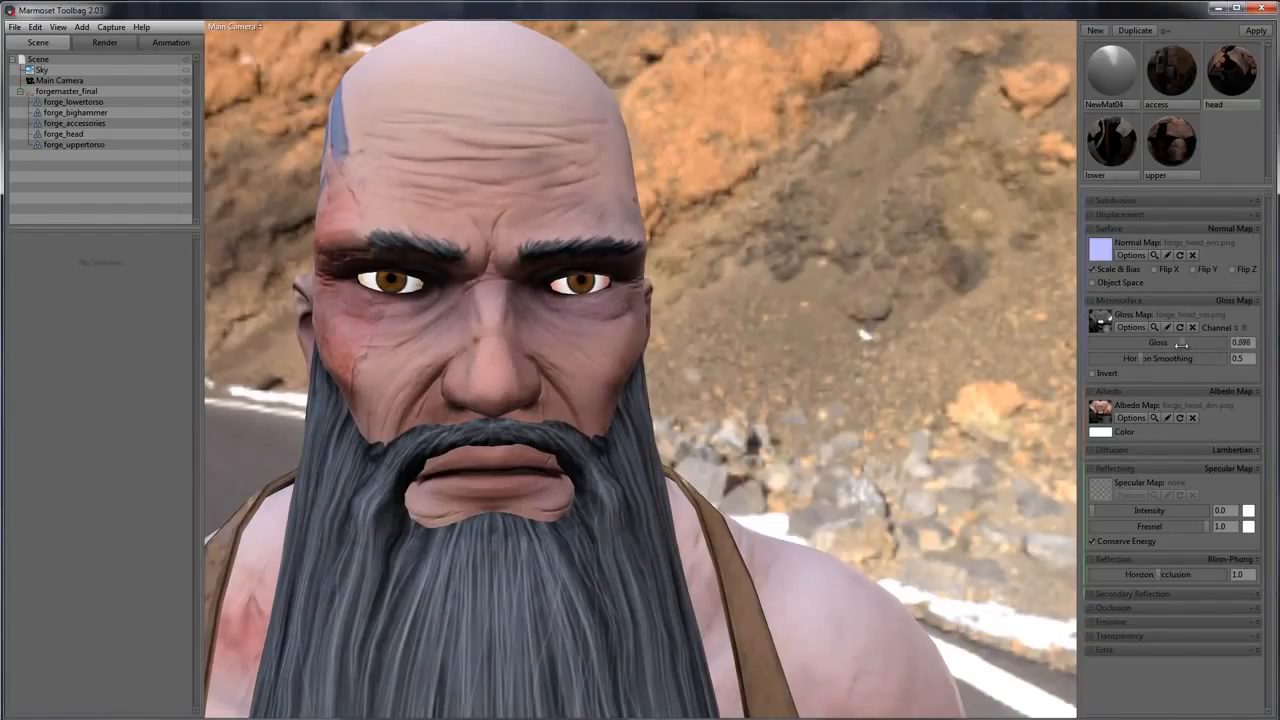
pyautogui.moveTo(1138, 357); pyautogui.dragTo(1143, 360)
pyautogui.moveTo(1093, 510)
pyautogui.mouseDown()
pyautogui.moveTo(1165, 510)
pyautogui.moveTo(1060, 513)
pyautogui.mouseUp()
# Load forge_head_sm.png as the head material's specular map, with Fresnel at 0.456 and Intensity at 0.068
pyautogui.click(1094, 492)
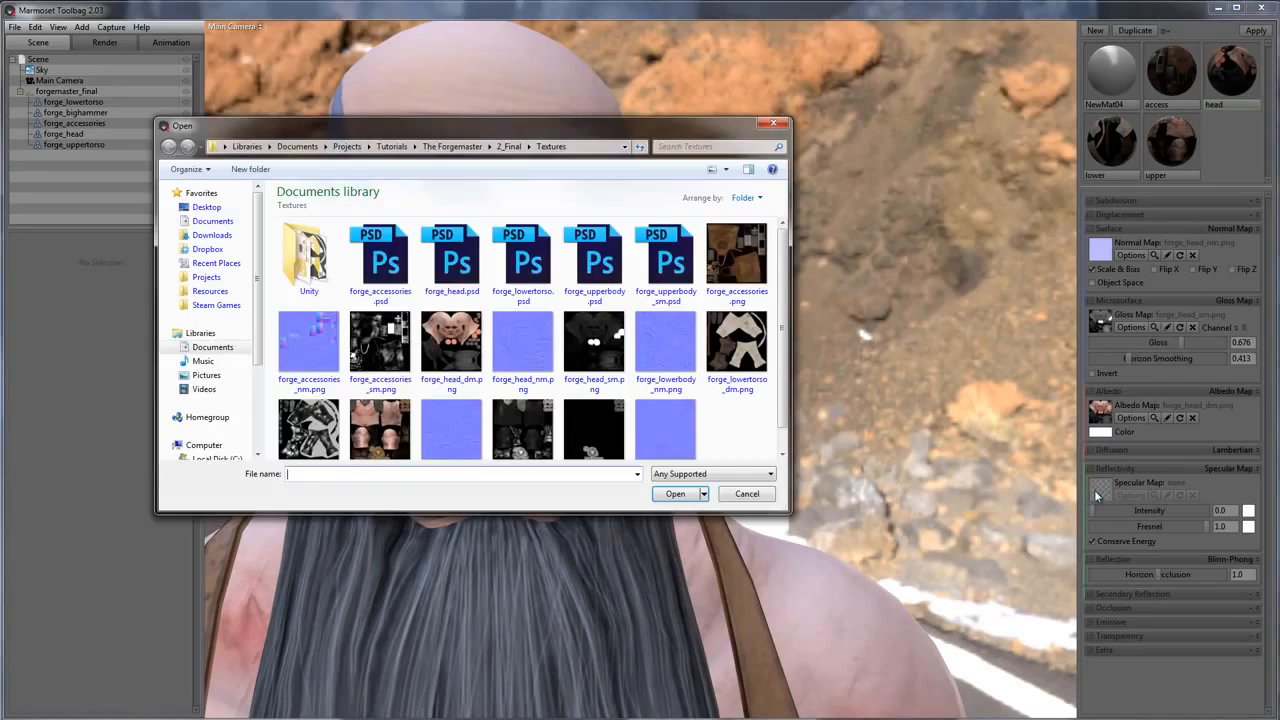
pyautogui.click(594, 345)
pyautogui.click(688, 494)
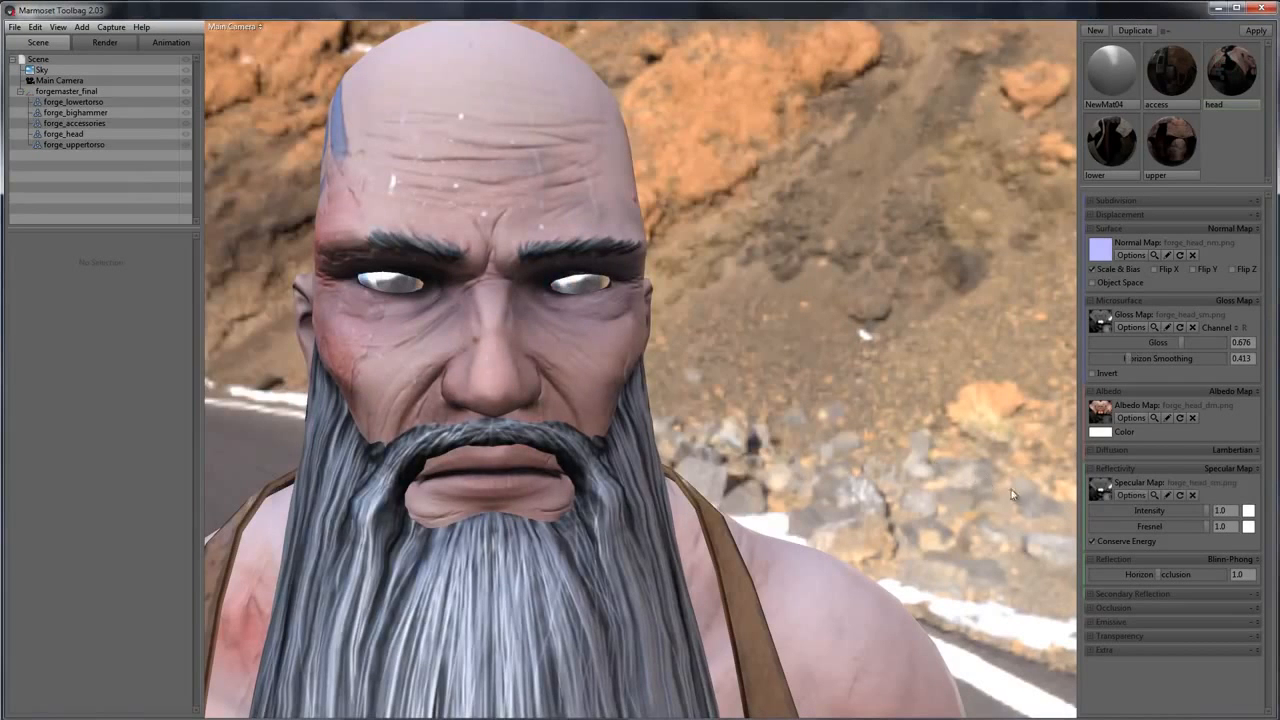
pyautogui.moveTo(1204, 526); pyautogui.dragTo(1158, 528)
pyautogui.moveTo(1168, 511); pyautogui.dragTo(1121, 511)
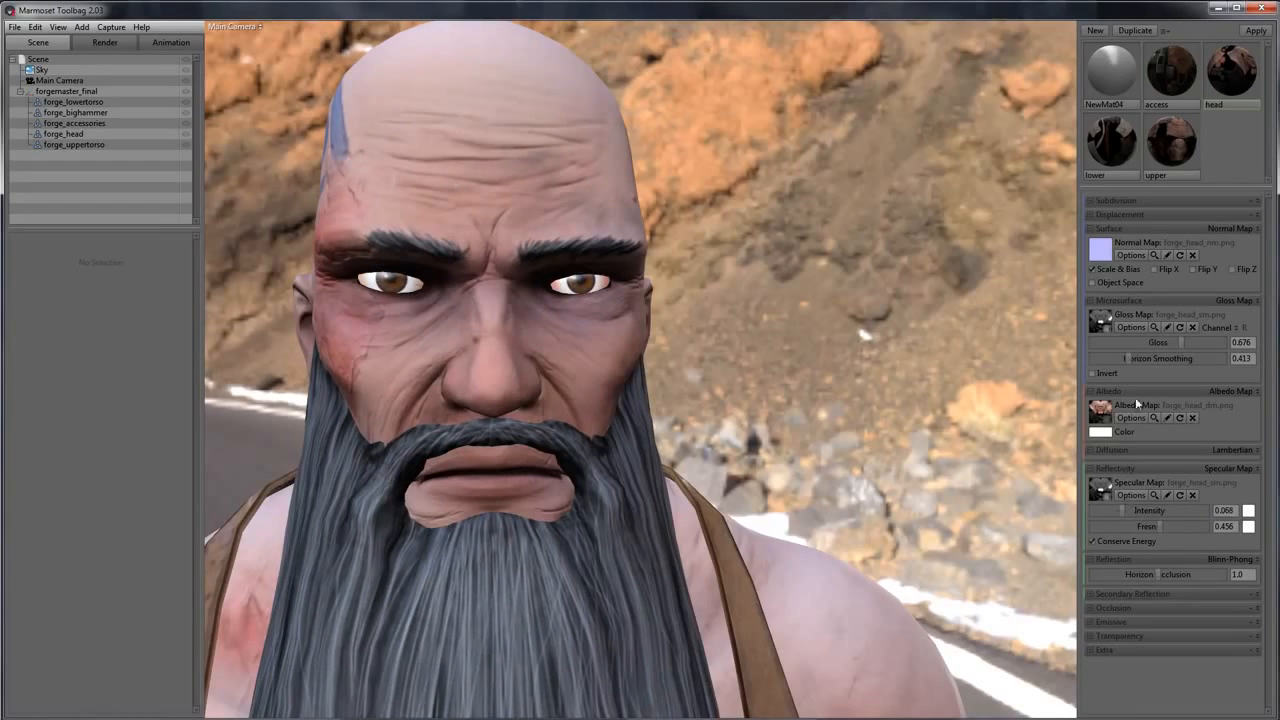
# Set the head material's Gloss to 1.0, Horizon Smoothing to 0.76, Fresnel to 0.463 and specular Intensity to 0.16
pyautogui.moveTo(1183, 341); pyautogui.dragTo(1266, 347)
pyautogui.moveTo(1131, 362); pyautogui.dragTo(1176, 362)
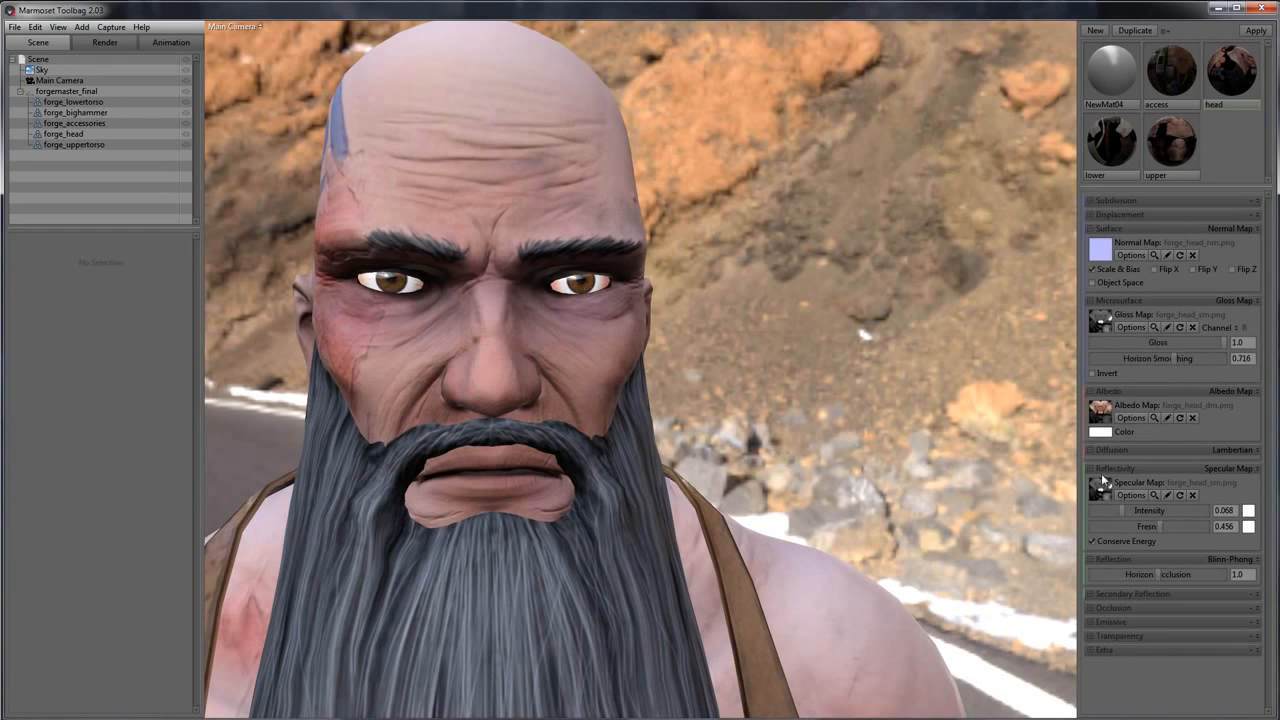
pyautogui.moveTo(1117, 512); pyautogui.dragTo(1221, 523)
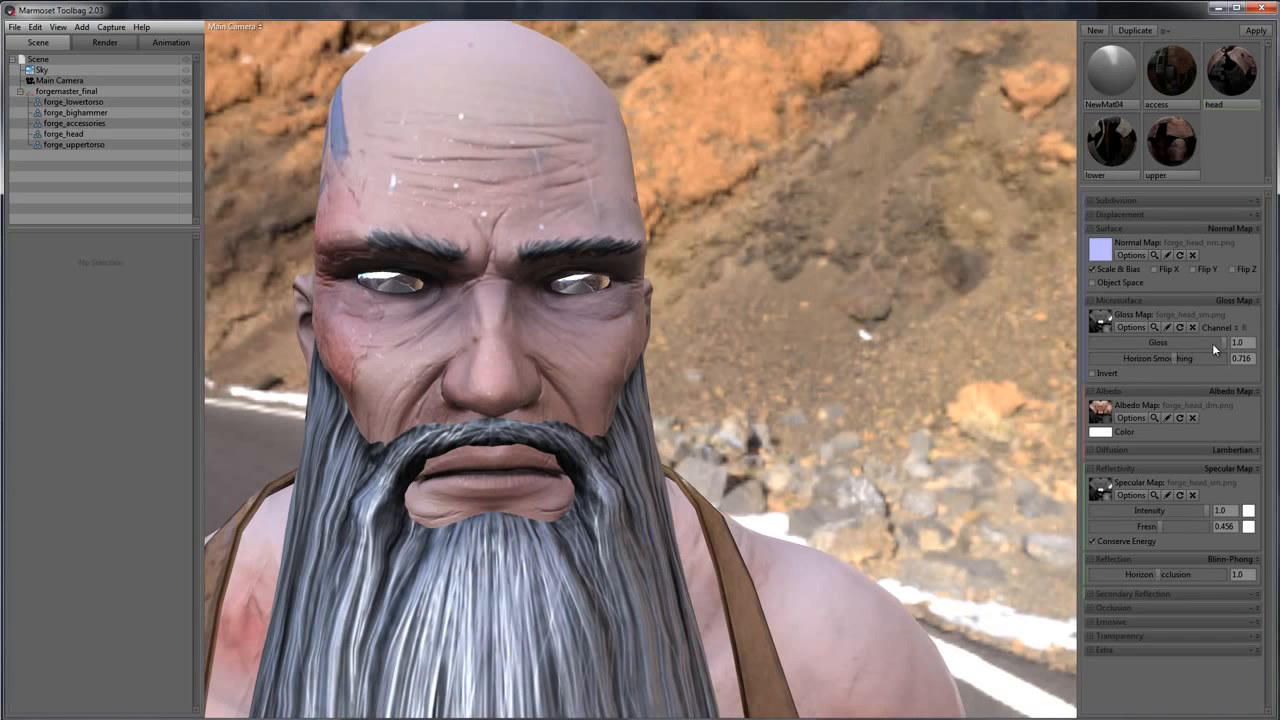
pyautogui.moveTo(1225, 342); pyautogui.dragTo(1277, 345)
pyautogui.moveTo(1195, 358)
pyautogui.mouseDown()
pyautogui.moveTo(1222, 362)
pyautogui.moveTo(1181, 366)
pyautogui.mouseUp()
pyautogui.moveTo(1161, 526); pyautogui.dragTo(1133, 512)
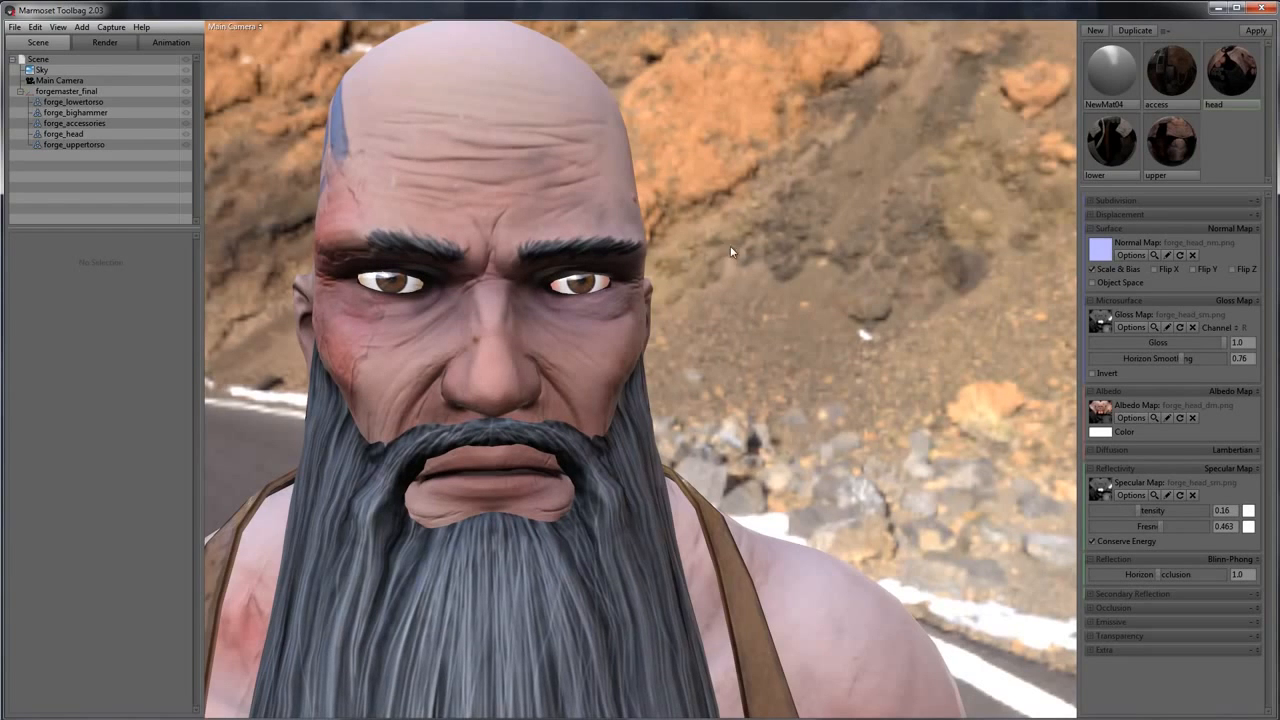
# Examine the gloss and specular response of the face, eyes and beard up close, from the side and from farther away
pyautogui.moveTo(731, 252); pyautogui.dragTo(757, 241)
pyautogui.moveTo(868, 240); pyautogui.dragTo(826, 321)
pyautogui.scroll(-1, 920, 287)
pyautogui.scroll(6, 906, 296)
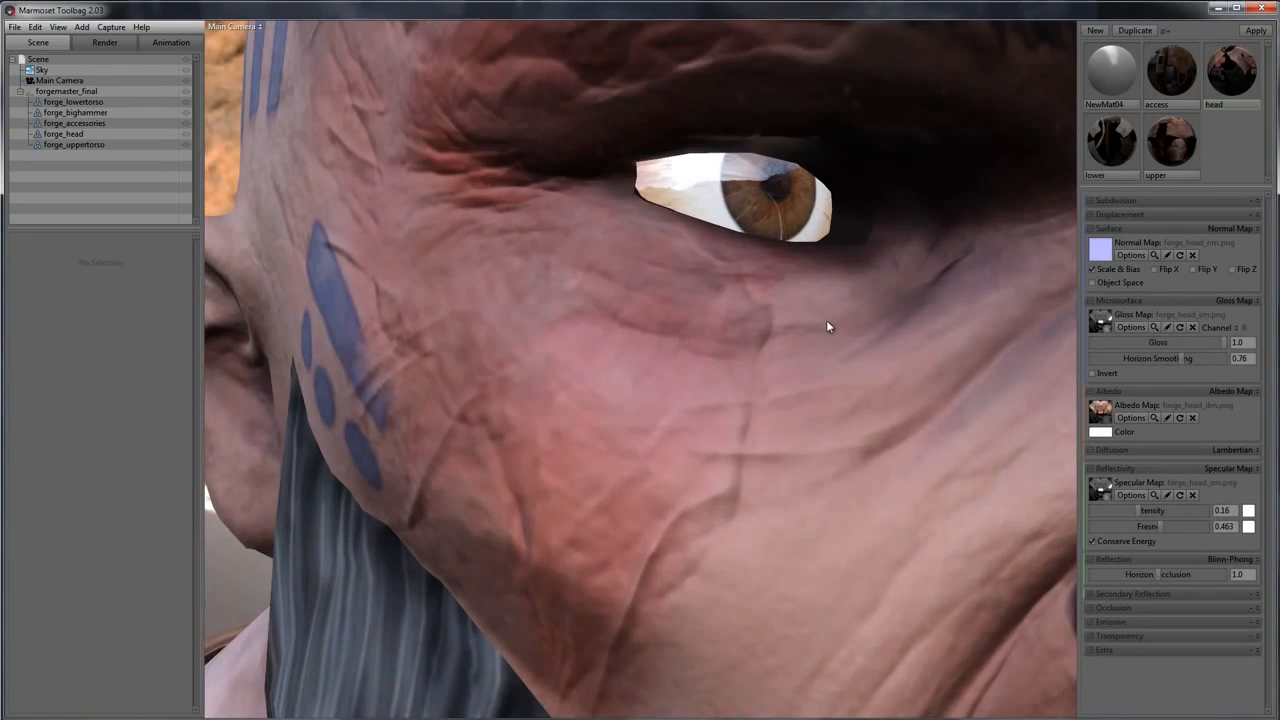
pyautogui.scroll(-6, 776, 292)
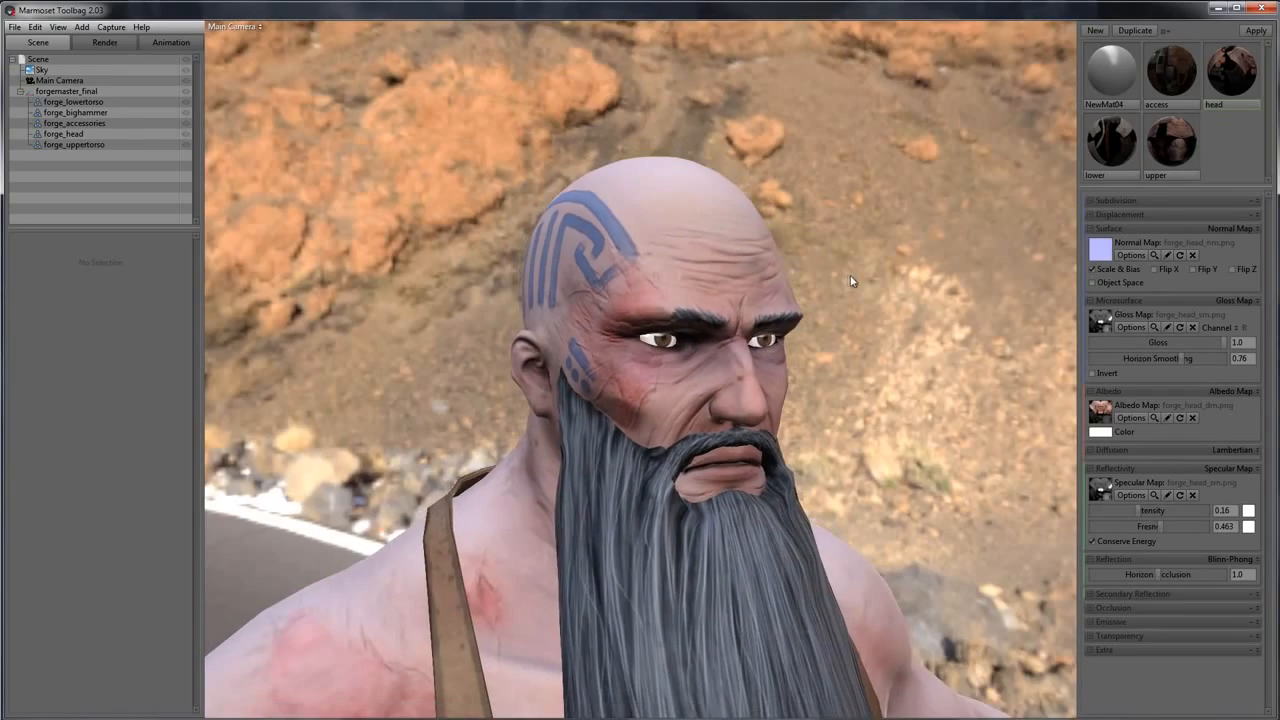
pyautogui.moveTo(911, 382); pyautogui.dragTo(846, 307)
pyautogui.scroll(-3, 906, 321)
pyautogui.scroll(-1, 813, 327)
pyautogui.scroll(-2, 813, 325)
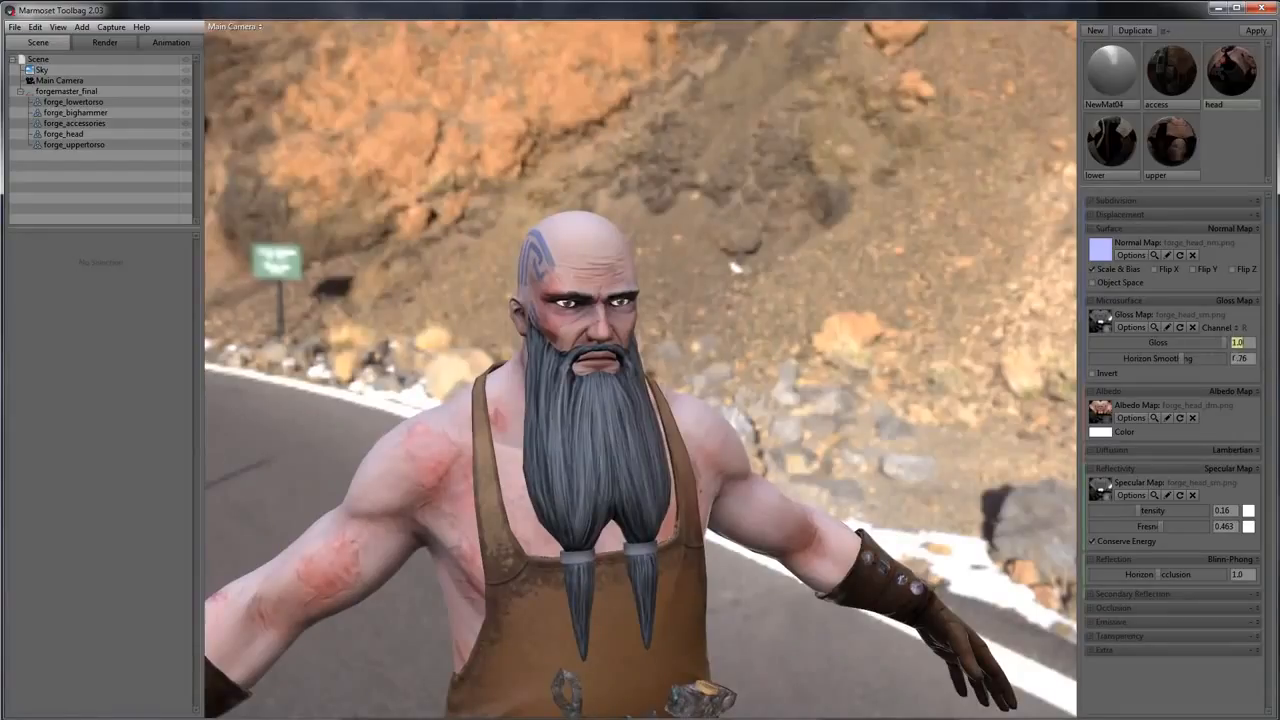
# Round off the head material's numeric settings, including a specular Intensity of 0.15
pyautogui.press('Tab')
pyautogui.write('0.15')
pyautogui.press('Tab')
pyautogui.write('0.')
# Load forge_upperbody_sm.png as the gloss map of the upper material
pyautogui.click(1186, 170)
pyautogui.click(1102, 322)
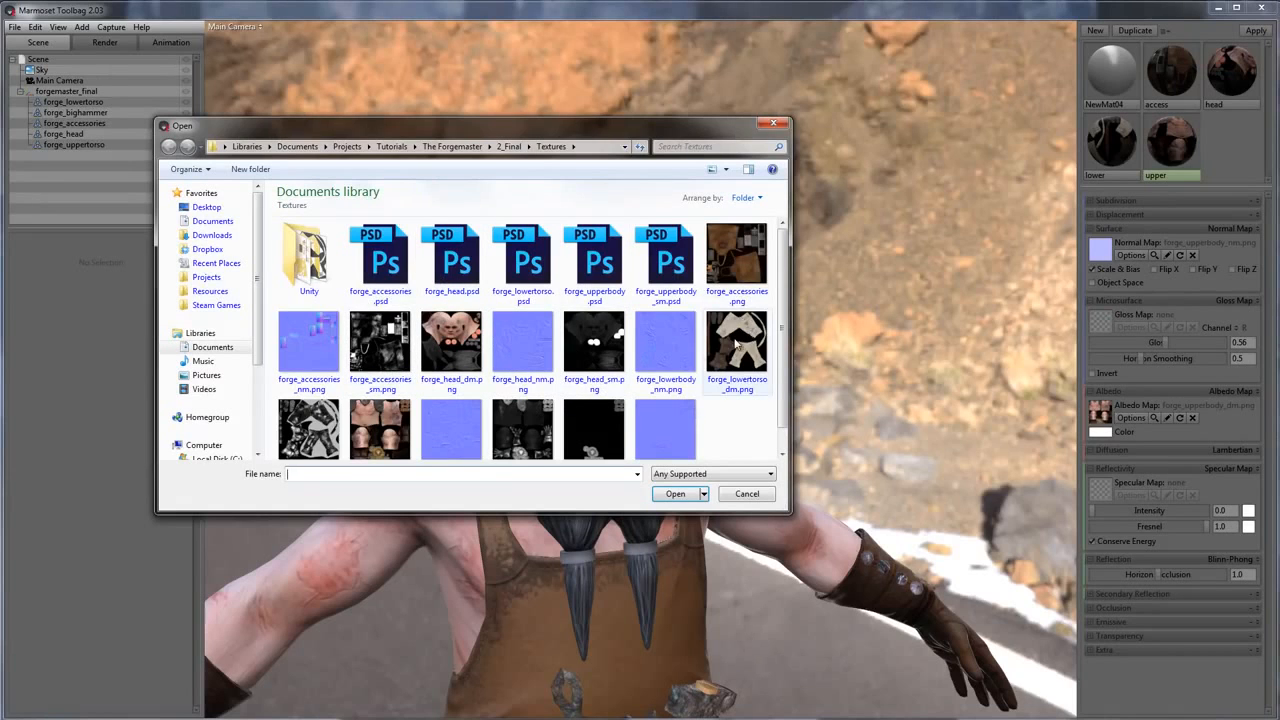
pyautogui.click(322, 430)
pyautogui.click(535, 410)
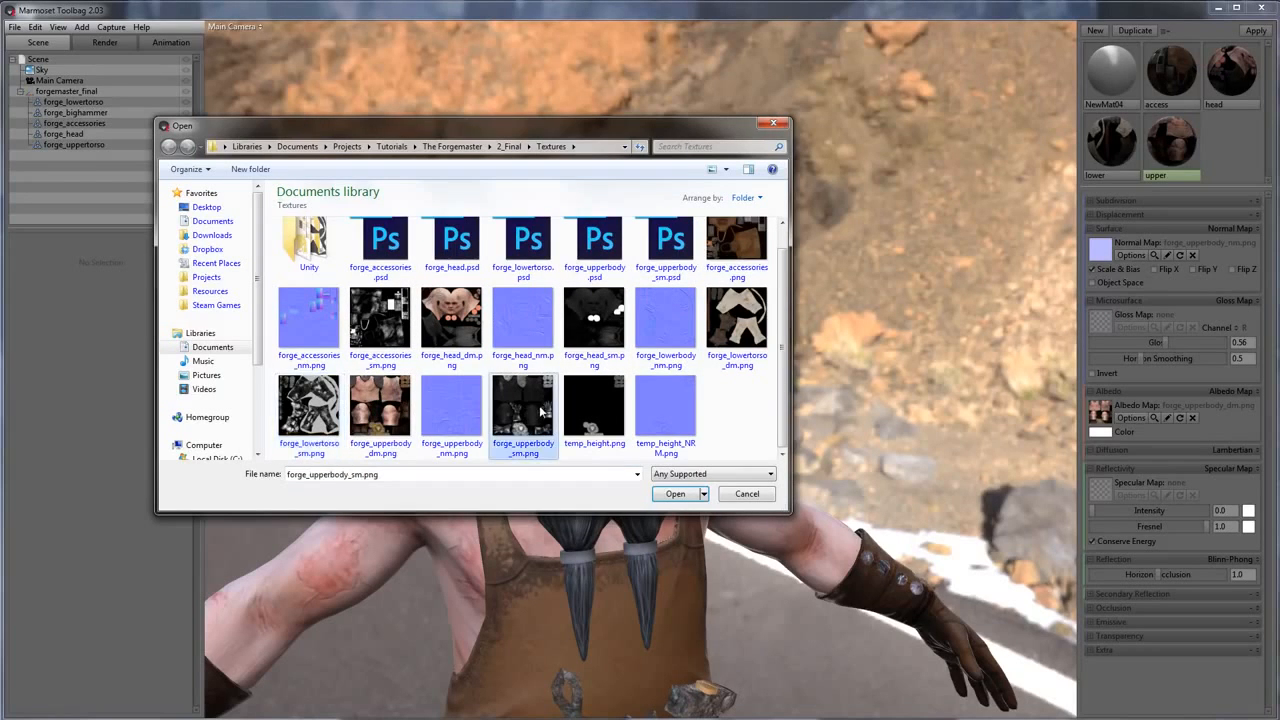
pyautogui.click(672, 492)
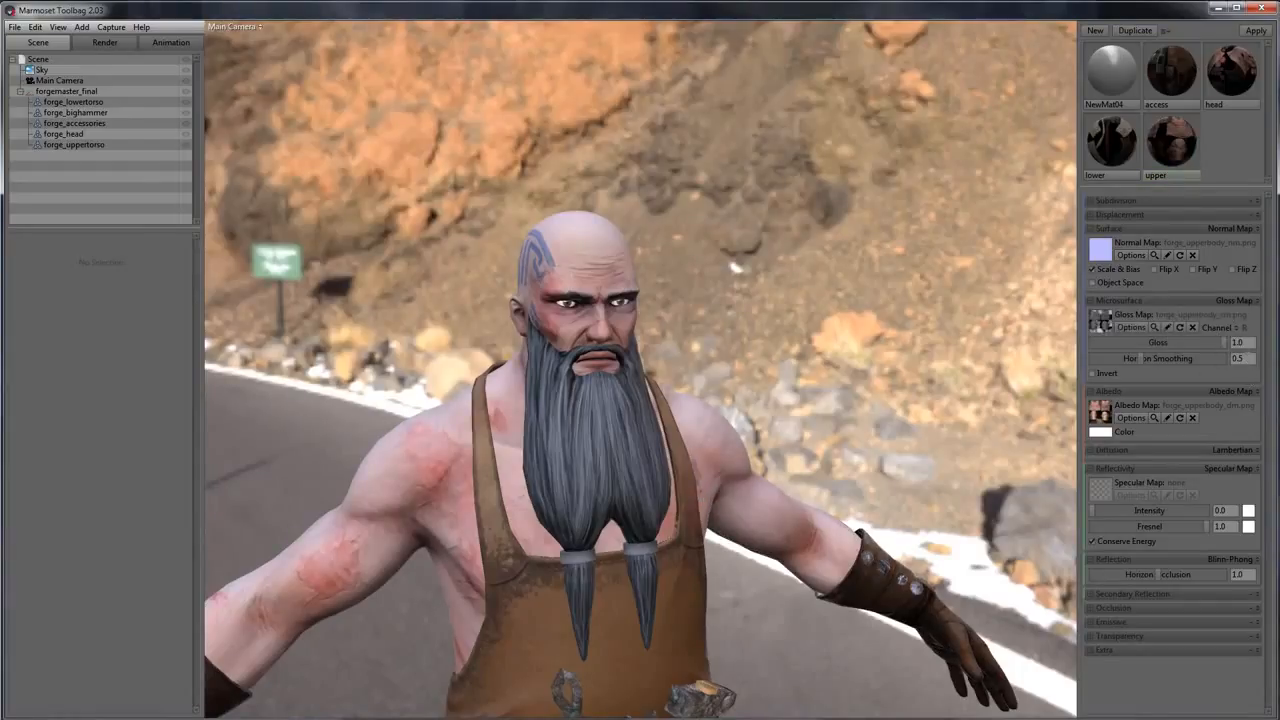
# Check the head material's values, and set the upper material's Horizon Smoothing to 0.75, Fresnel to 0.5 and specular Intensity to 0.15
pyautogui.click(1226, 98)
pyautogui.click(1175, 140)
pyautogui.click(1238, 358)
pyautogui.write('0.75')
pyautogui.write('0.5')
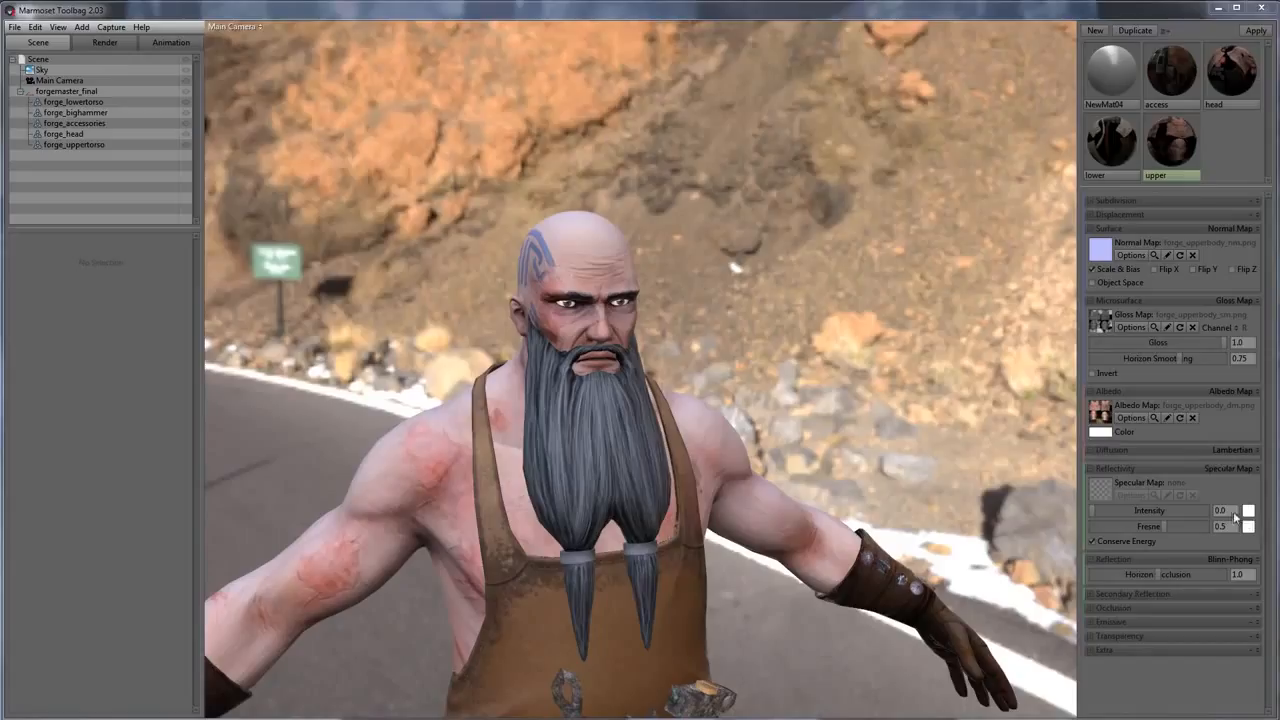
pyautogui.moveTo(1231, 512); pyautogui.dragTo(1128, 508)
pyautogui.write('0.15')
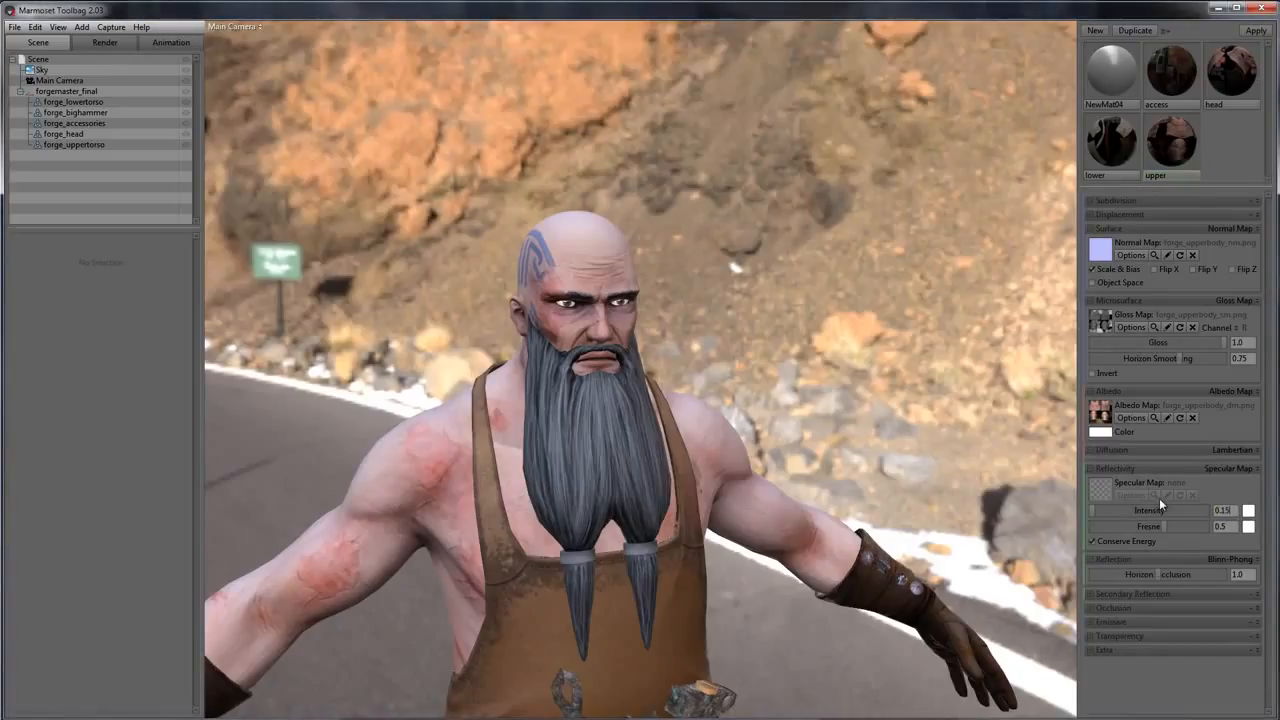
pyautogui.press('Return')
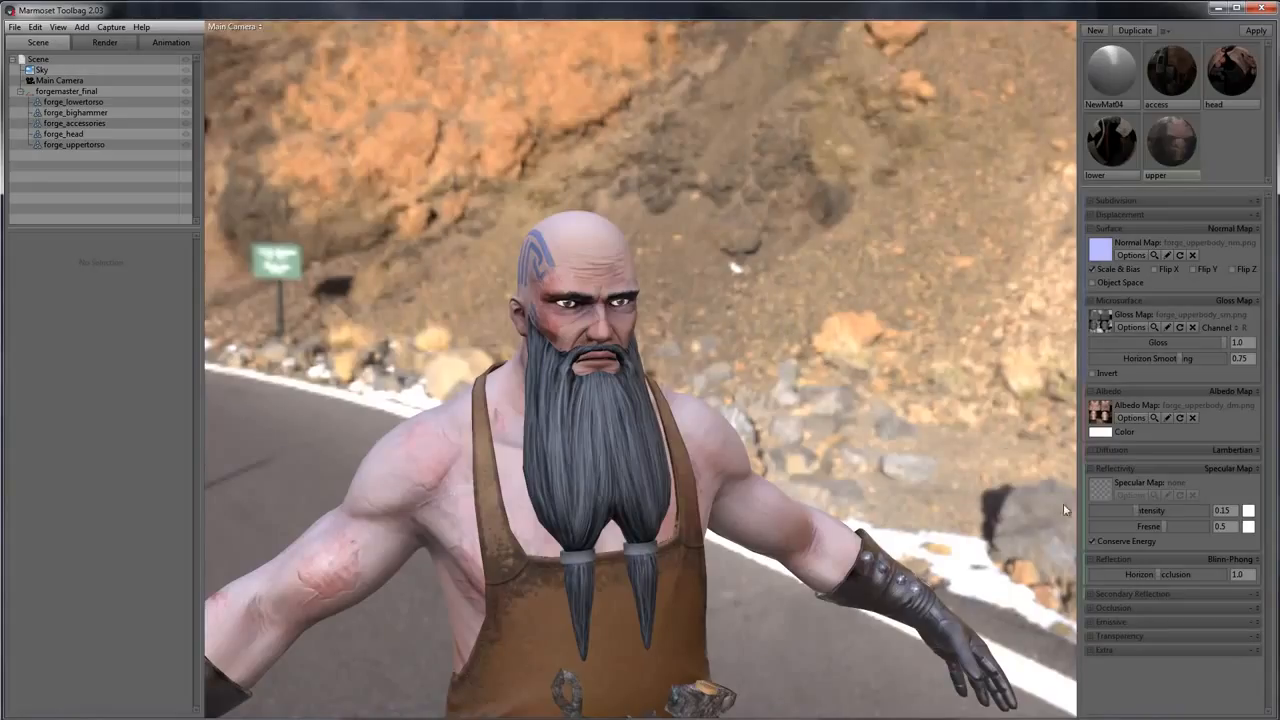
# Load forge_upperbody_sm.png as the upper material's specular map and set its Intensity back to 0.15
pyautogui.click(1104, 492)
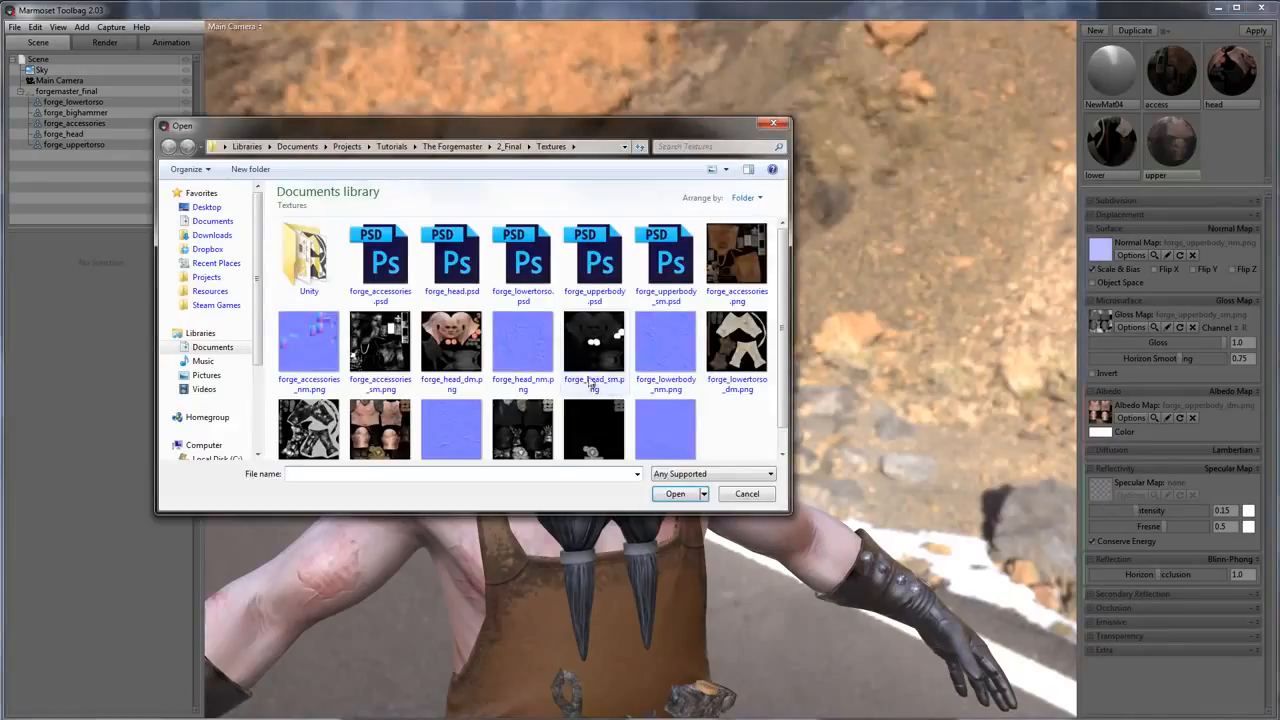
pyautogui.click(531, 433)
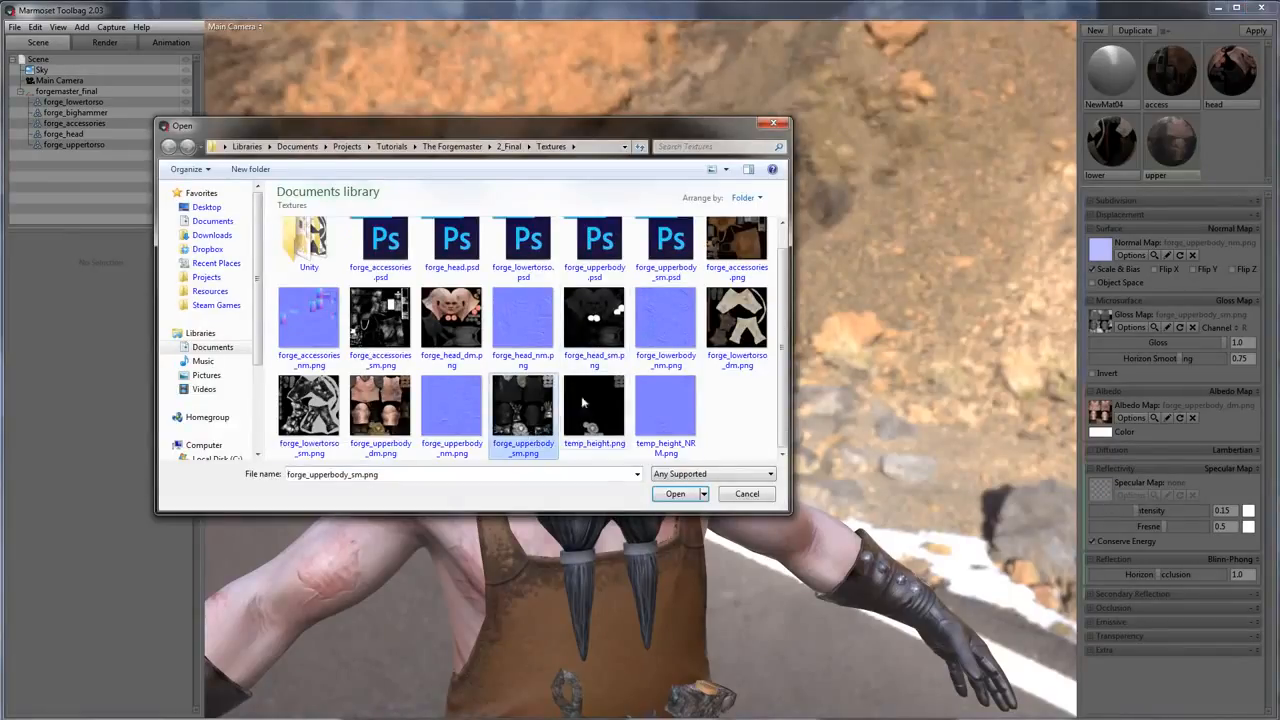
pyautogui.click(672, 492)
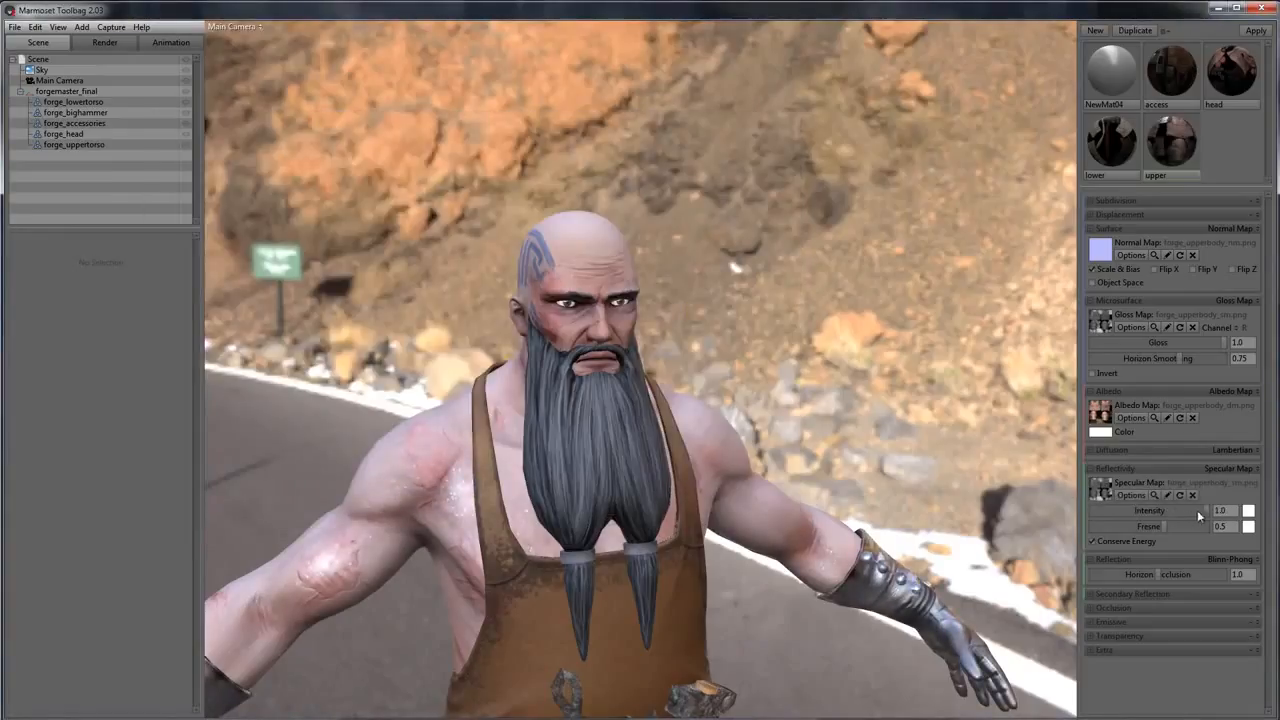
pyautogui.moveTo(1197, 512); pyautogui.dragTo(1147, 513)
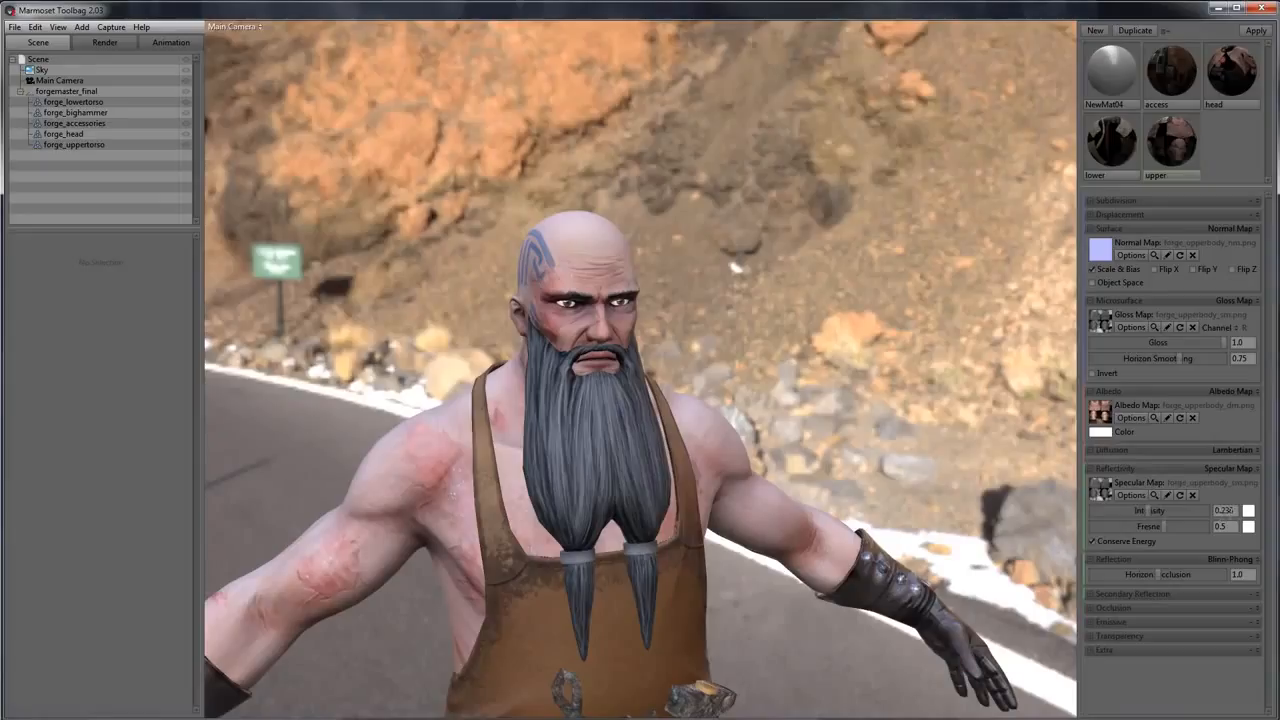
pyautogui.write('0.15')
pyautogui.press('Return')
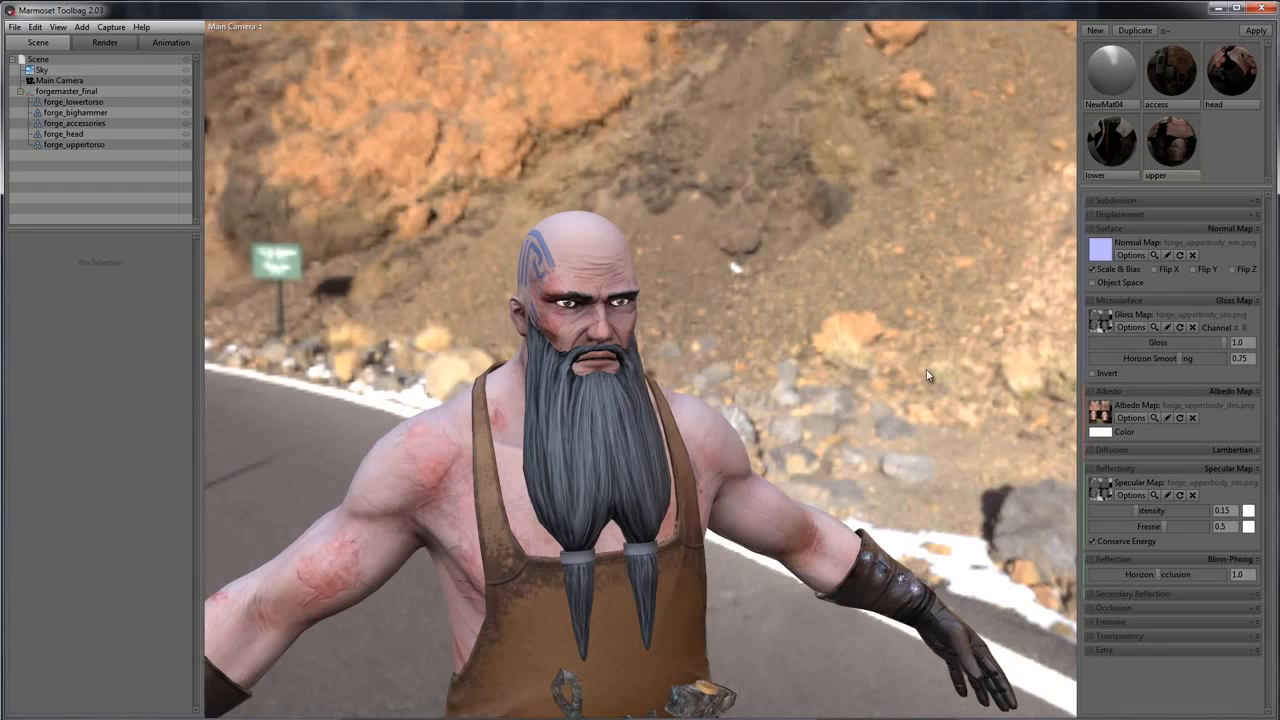
# Load forge_accessories_sm.png as the specular map of the access material
pyautogui.scroll(-5, 856, 330)
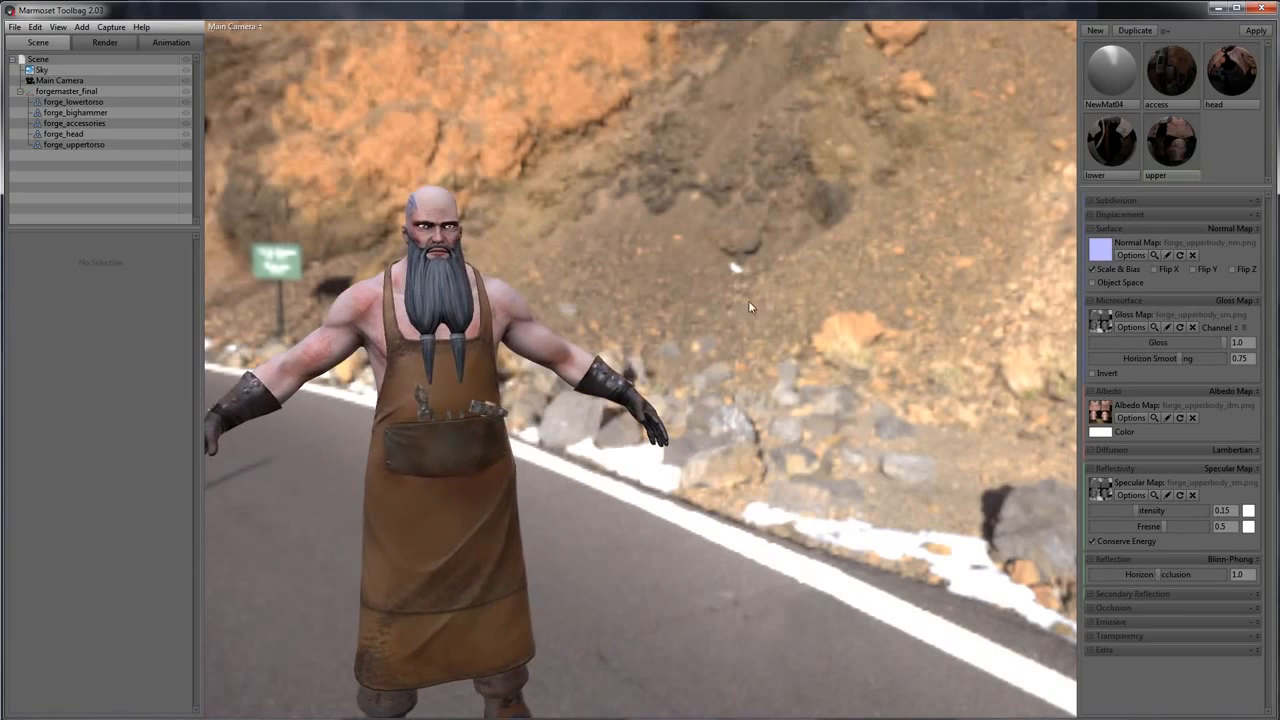
pyautogui.scroll(-2, 780, 290)
pyautogui.scroll(10, 811, 275)
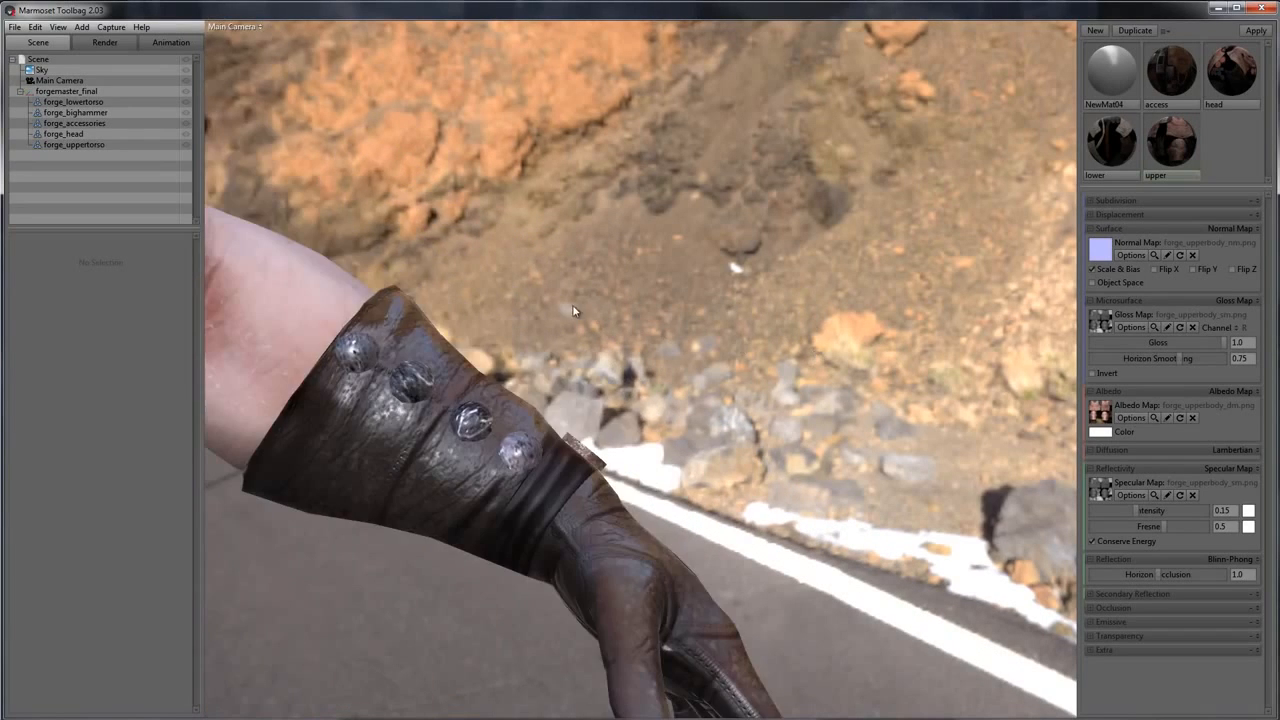
pyautogui.moveTo(573, 311); pyautogui.dragTo(734, 285)
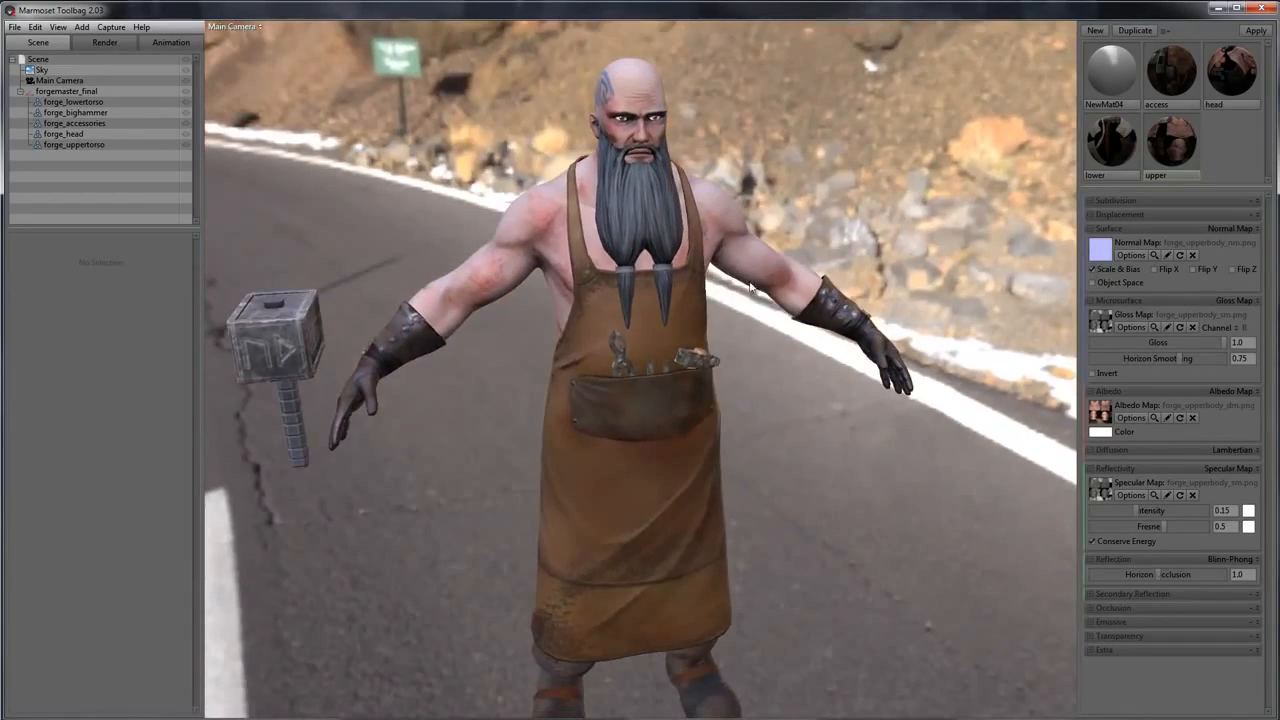
pyautogui.click(1112, 143)
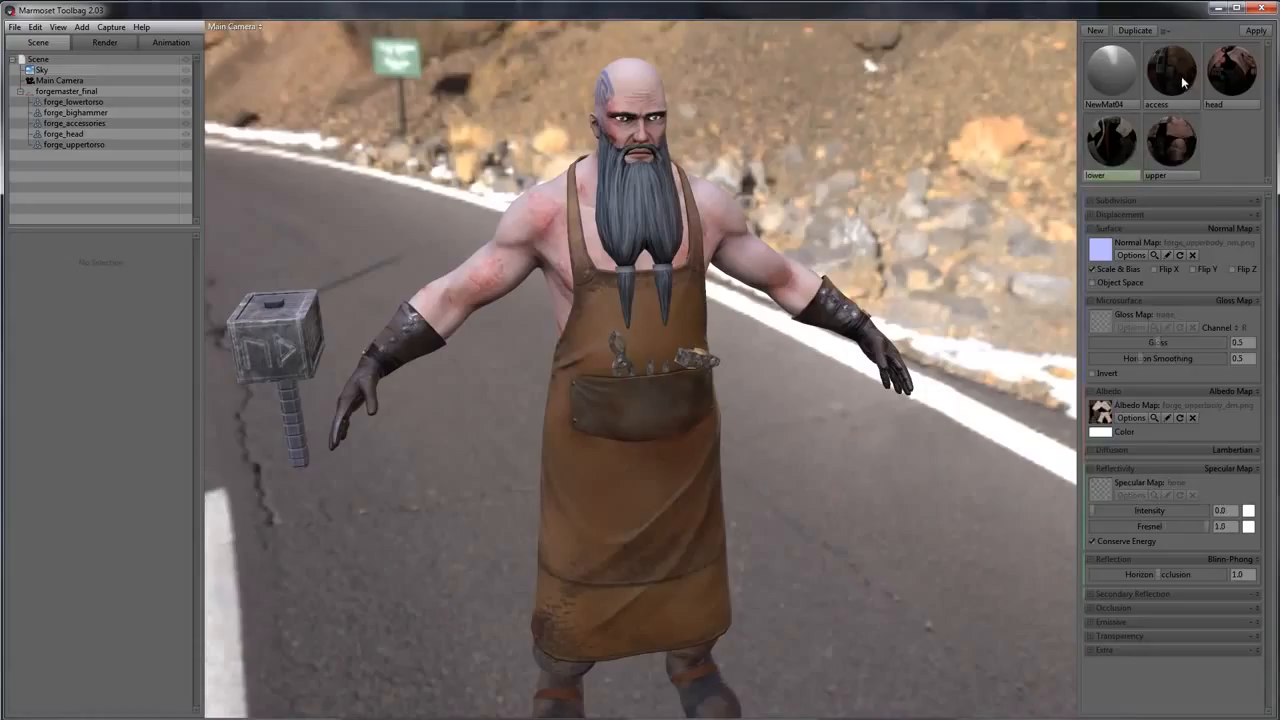
pyautogui.click(1183, 84)
pyautogui.click(1102, 491)
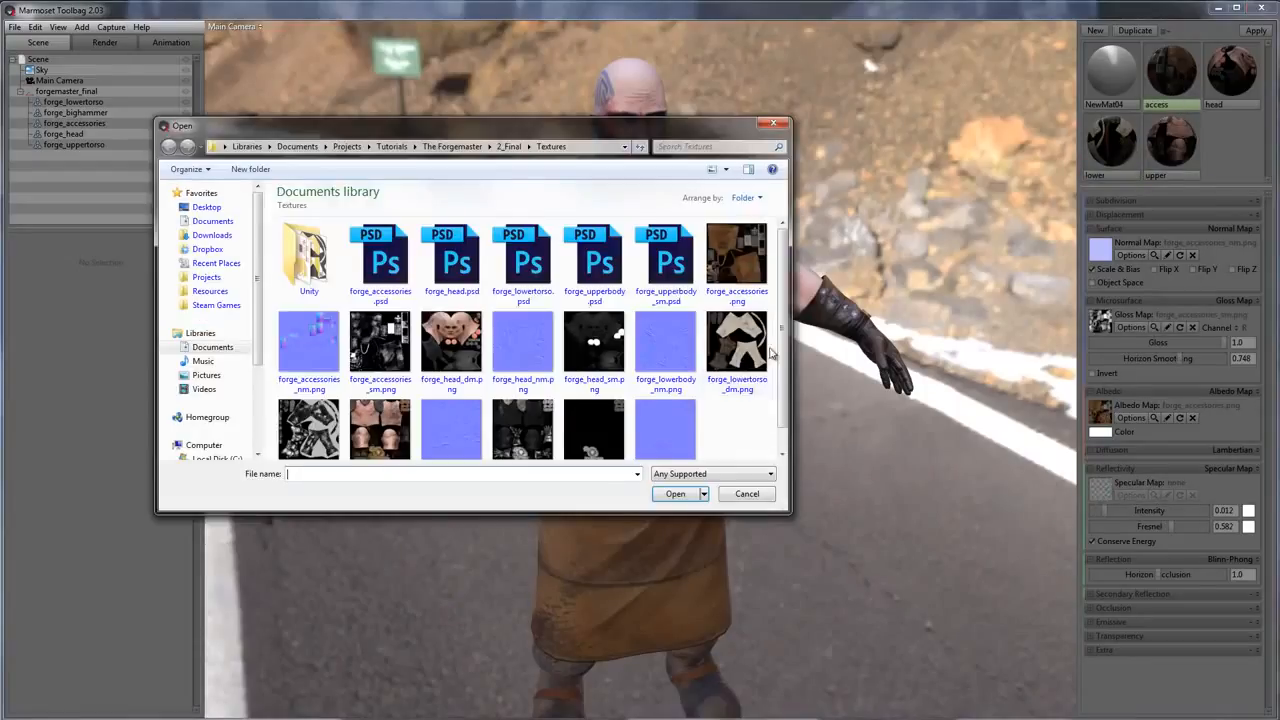
pyautogui.click(401, 342)
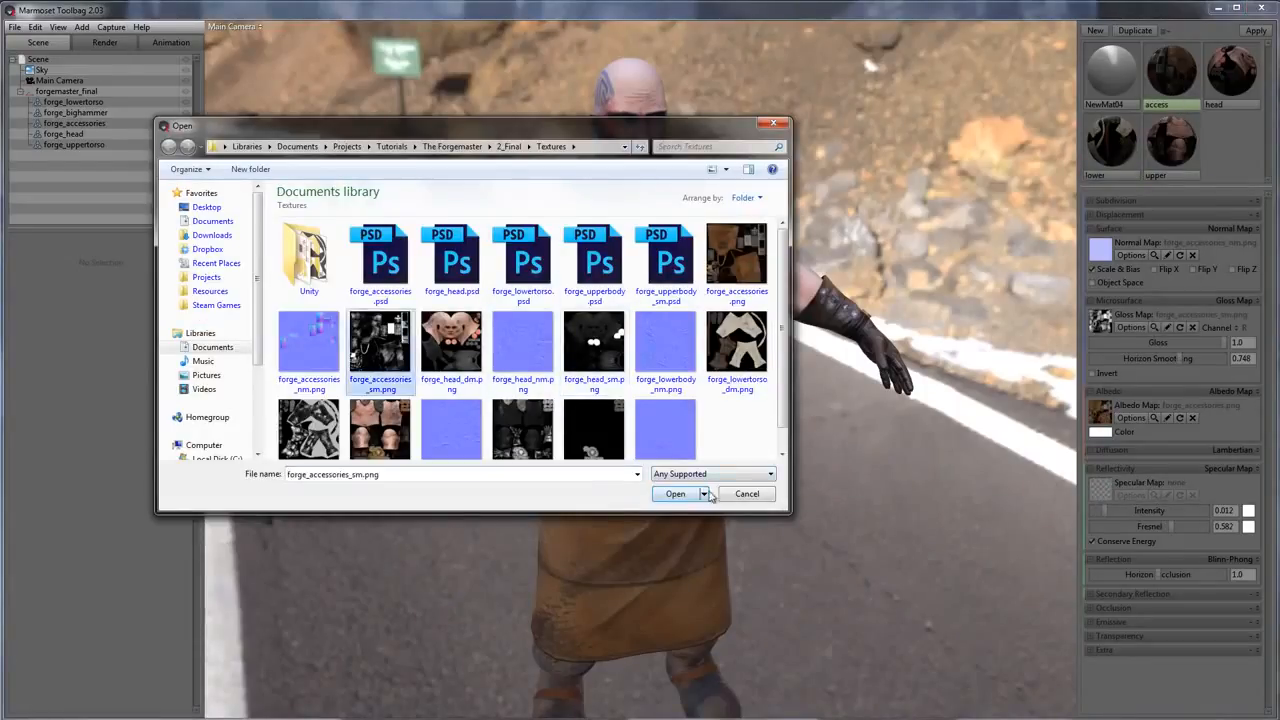
pyautogui.click(676, 493)
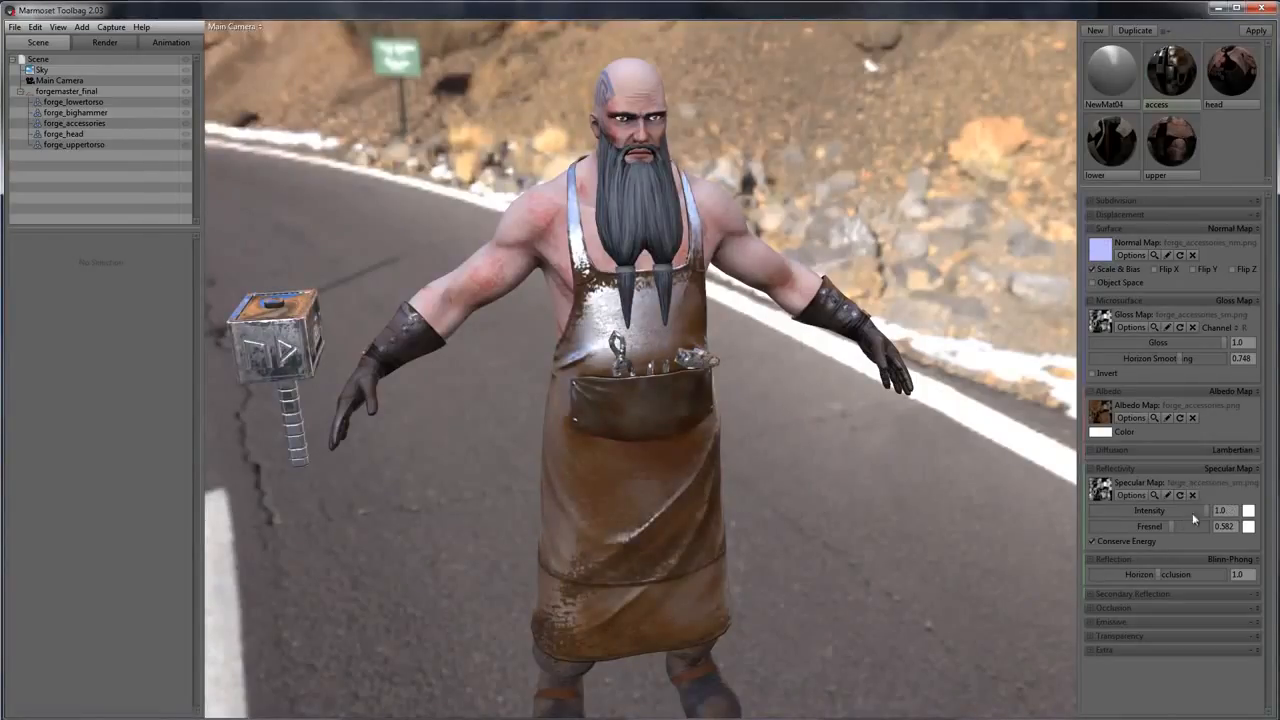
# Lower the access material's specular Intensity to about 0.051 and Fresnel to about 0.353, and check the apron and back up close
pyautogui.moveTo(1203, 510); pyautogui.dragTo(1136, 510)
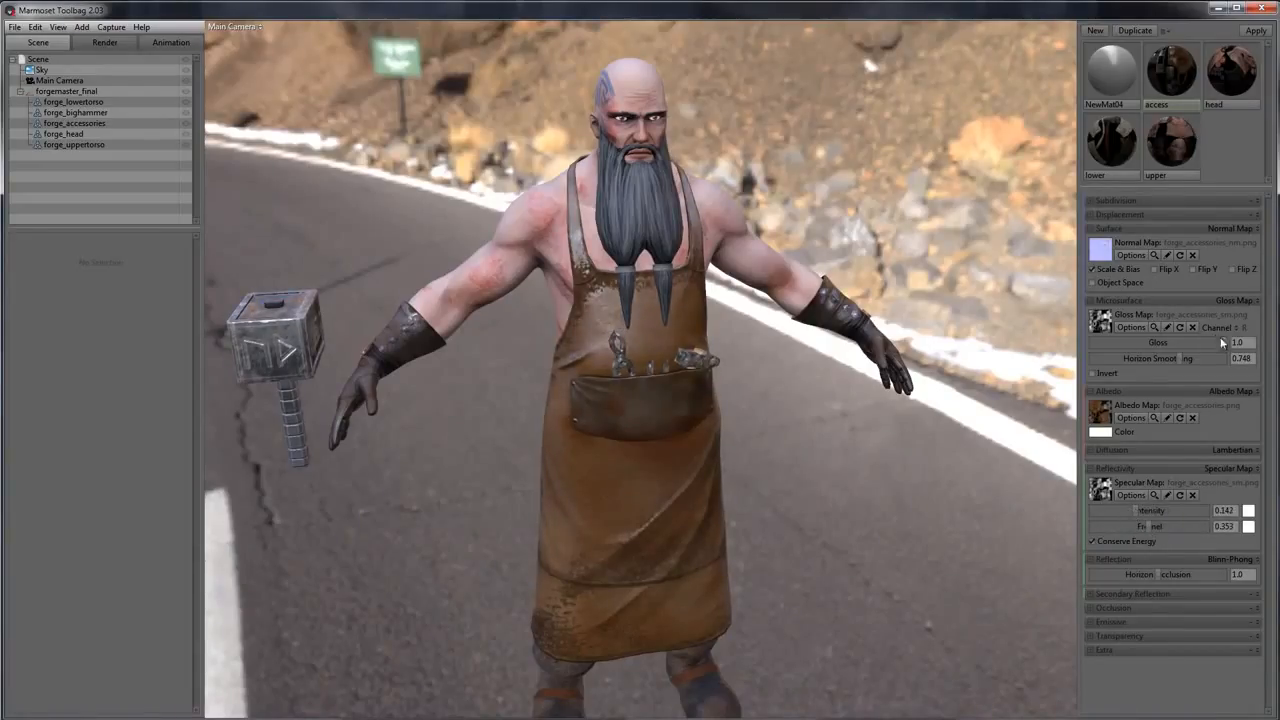
pyautogui.moveTo(1224, 343)
pyautogui.mouseDown()
pyautogui.moveTo(1113, 342)
pyautogui.moveTo(1228, 343)
pyautogui.mouseUp()
pyautogui.moveTo(1134, 513)
pyautogui.mouseDown()
pyautogui.moveTo(1096, 511)
pyautogui.moveTo(1118, 510)
pyautogui.mouseUp()
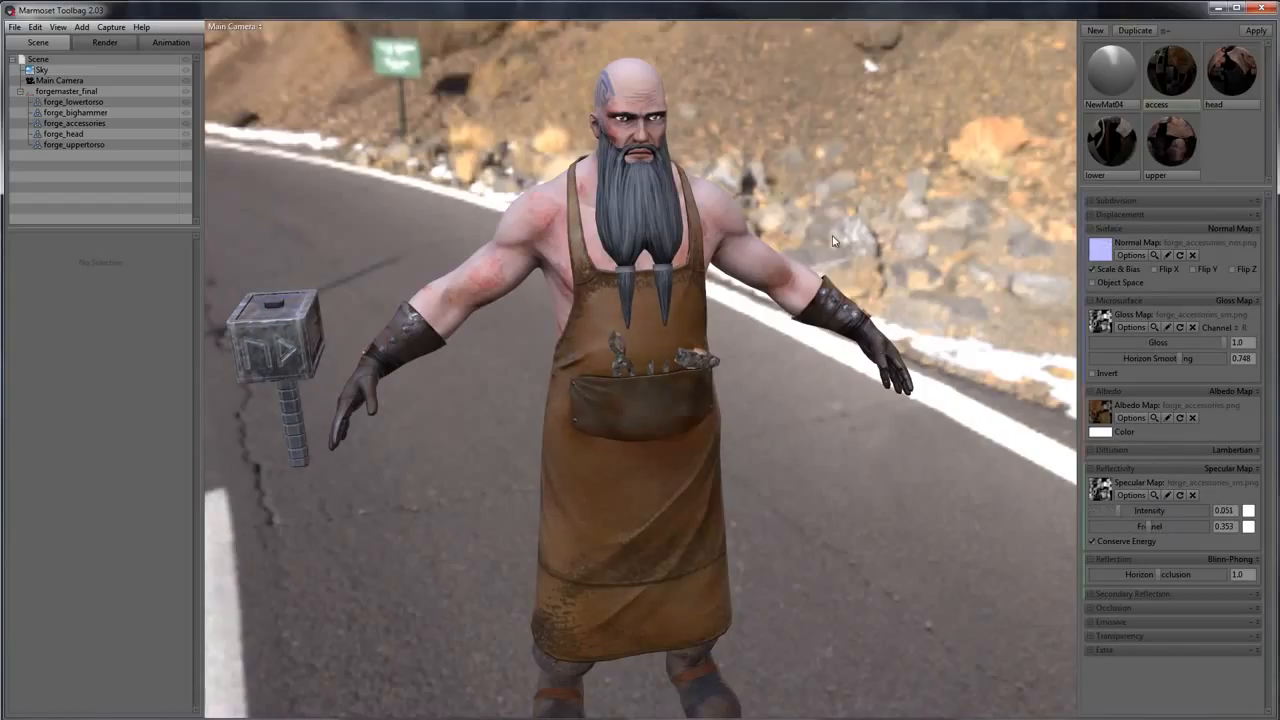
pyautogui.moveTo(761, 252); pyautogui.dragTo(808, 238)
pyautogui.scroll(-2, 808, 240)
pyautogui.scroll(8, 804, 275)
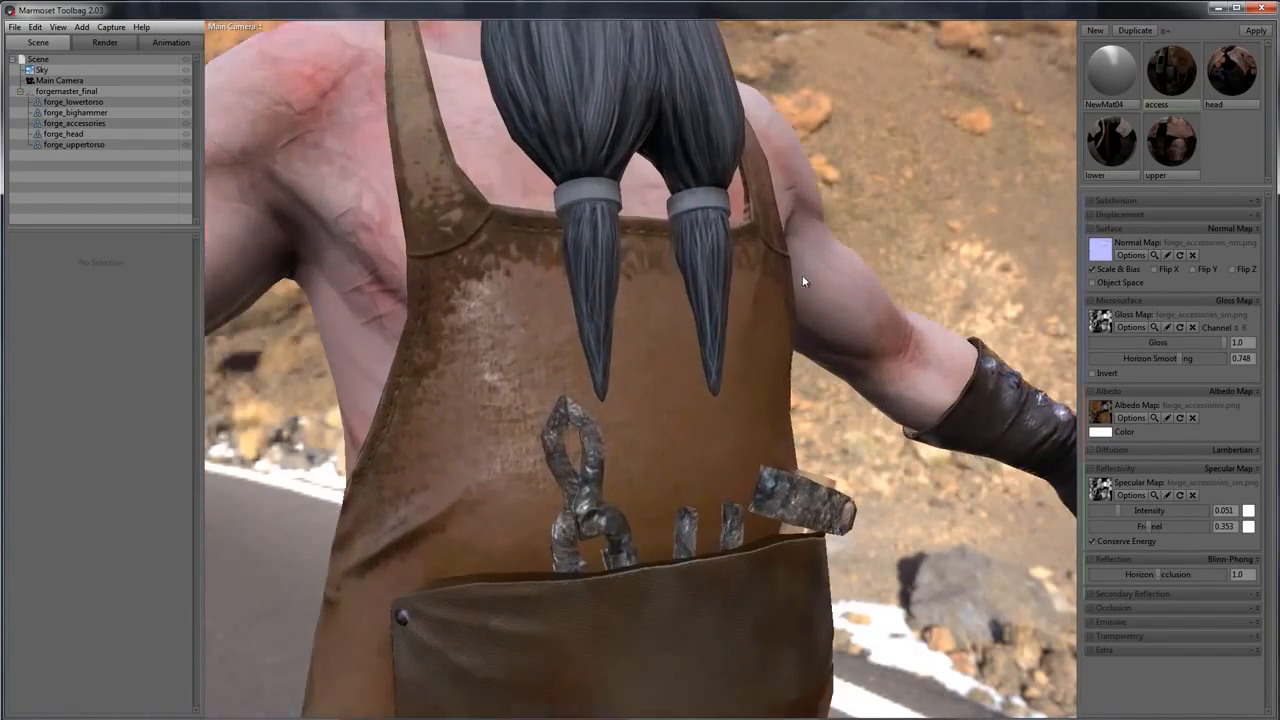
pyautogui.moveTo(814, 185); pyautogui.dragTo(773, 243)
# Turn off the sky background and set the background color to near-black 141517
pyautogui.click(114, 41)
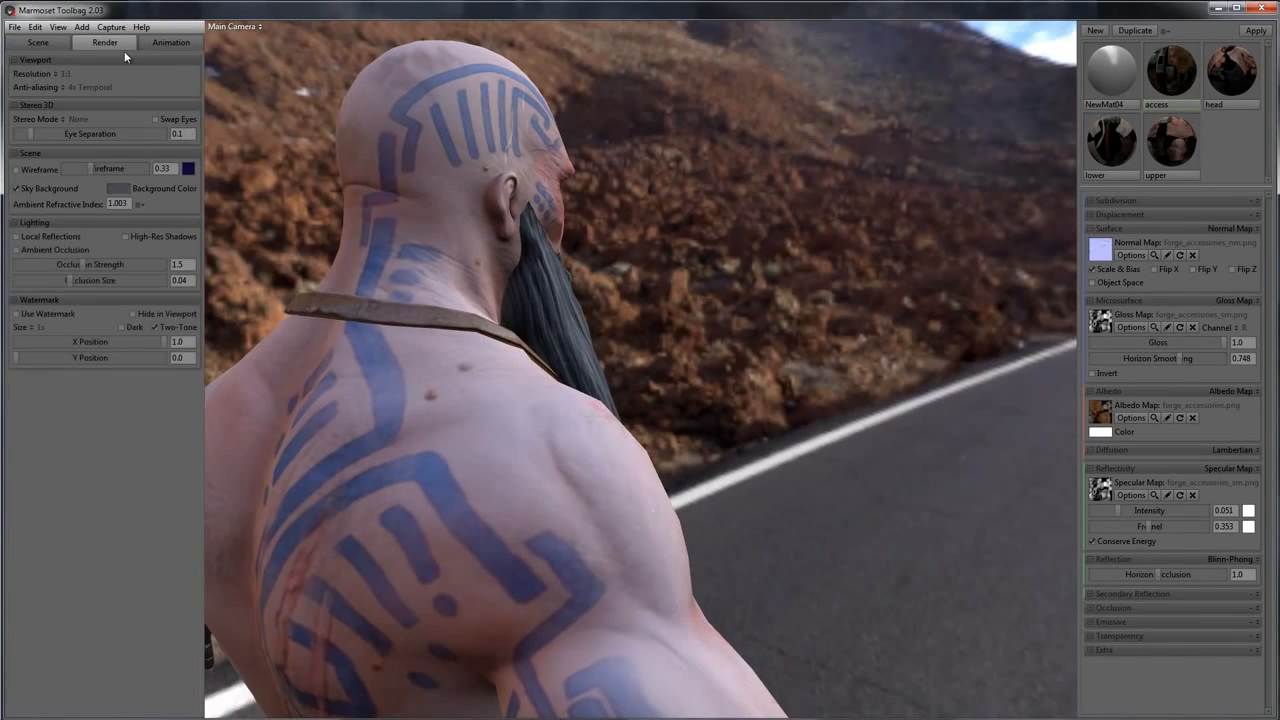
pyautogui.click(17, 189)
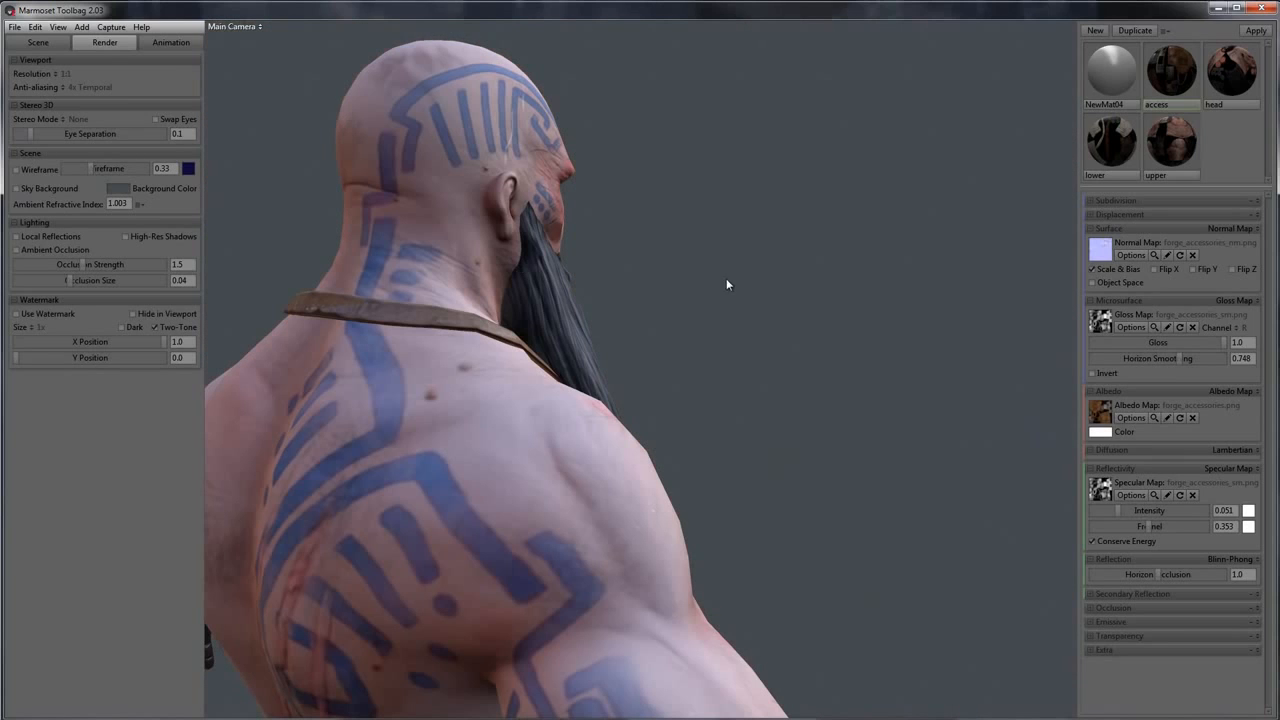
pyautogui.click(117, 189)
pyautogui.moveTo(233, 664); pyautogui.dragTo(239, 692)
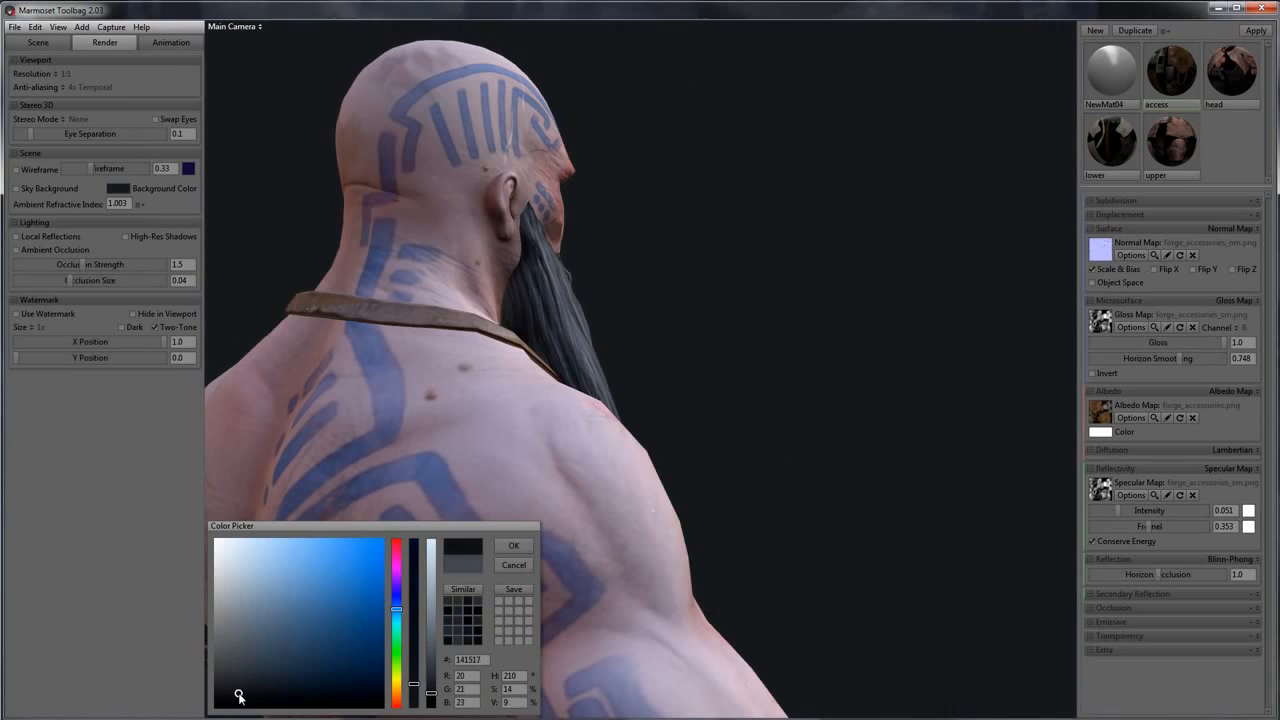
pyautogui.click(510, 546)
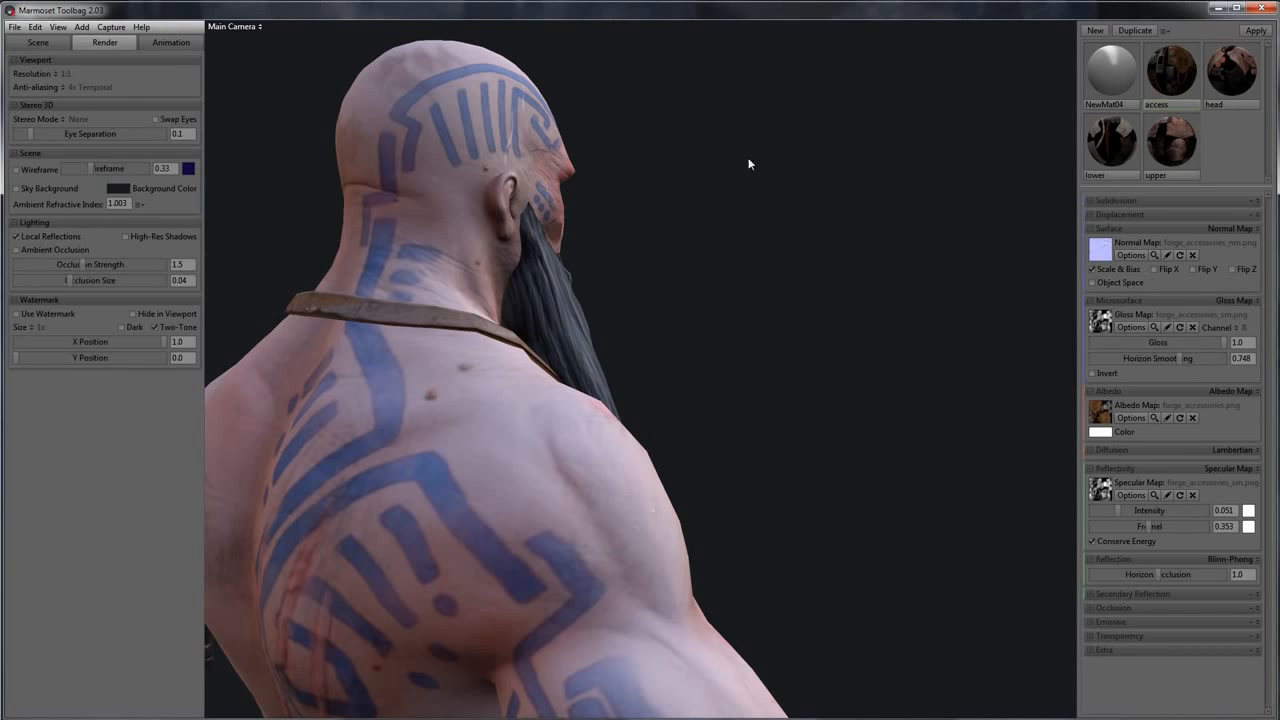
# Enable local reflections, high-res shadows and ambient occlusion, with Occlusion Strength about 2.054 and Occlusion Size about 0.042
pyautogui.moveTo(779, 178); pyautogui.dragTo(574, 336)
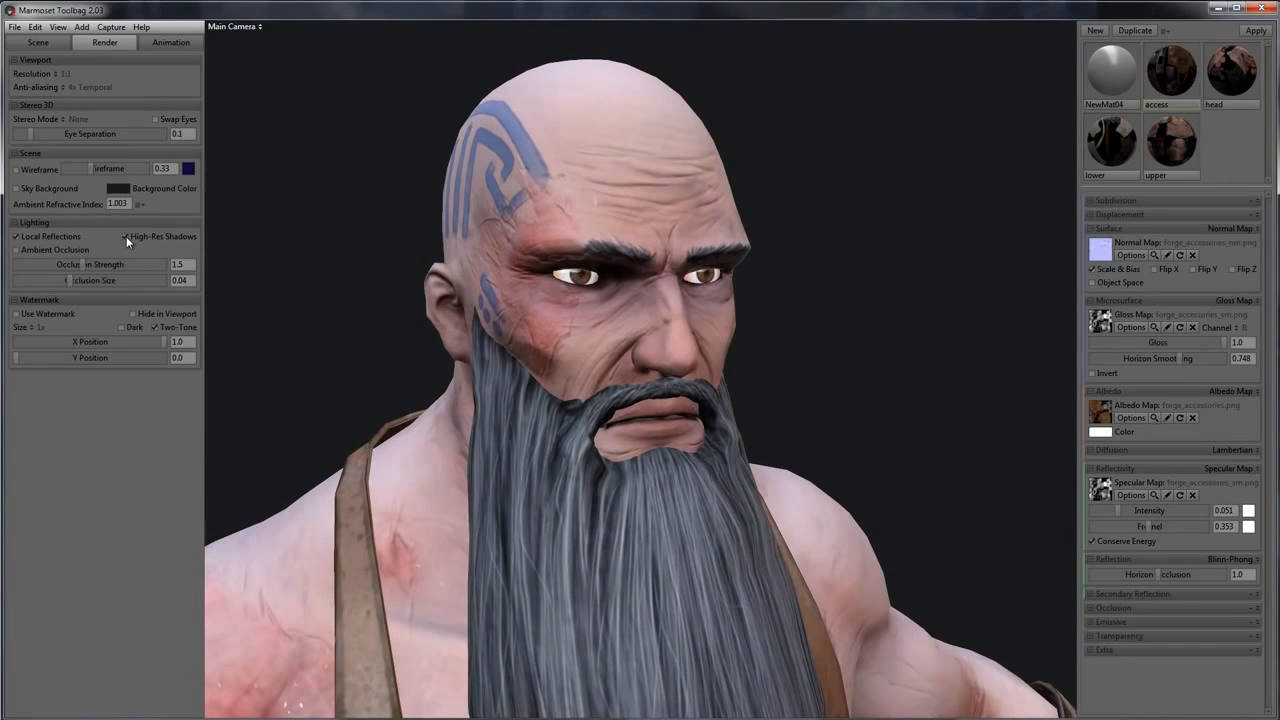
pyautogui.click(34, 249)
pyautogui.click(34, 249)
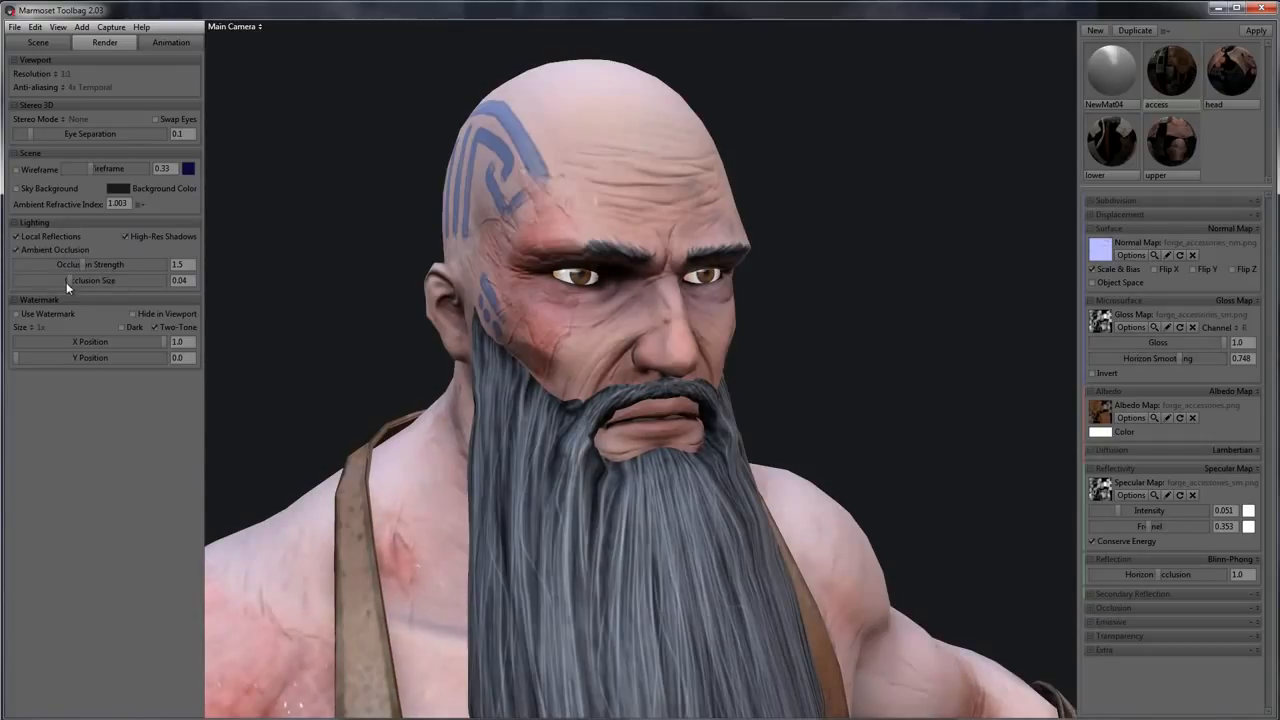
pyautogui.moveTo(66, 282)
pyautogui.mouseDown()
pyautogui.moveTo(49, 288)
pyautogui.moveTo(130, 265)
pyautogui.moveTo(110, 266)
pyautogui.moveTo(168, 280)
pyautogui.moveTo(110, 265)
pyautogui.moveTo(68, 280)
pyautogui.mouseUp()
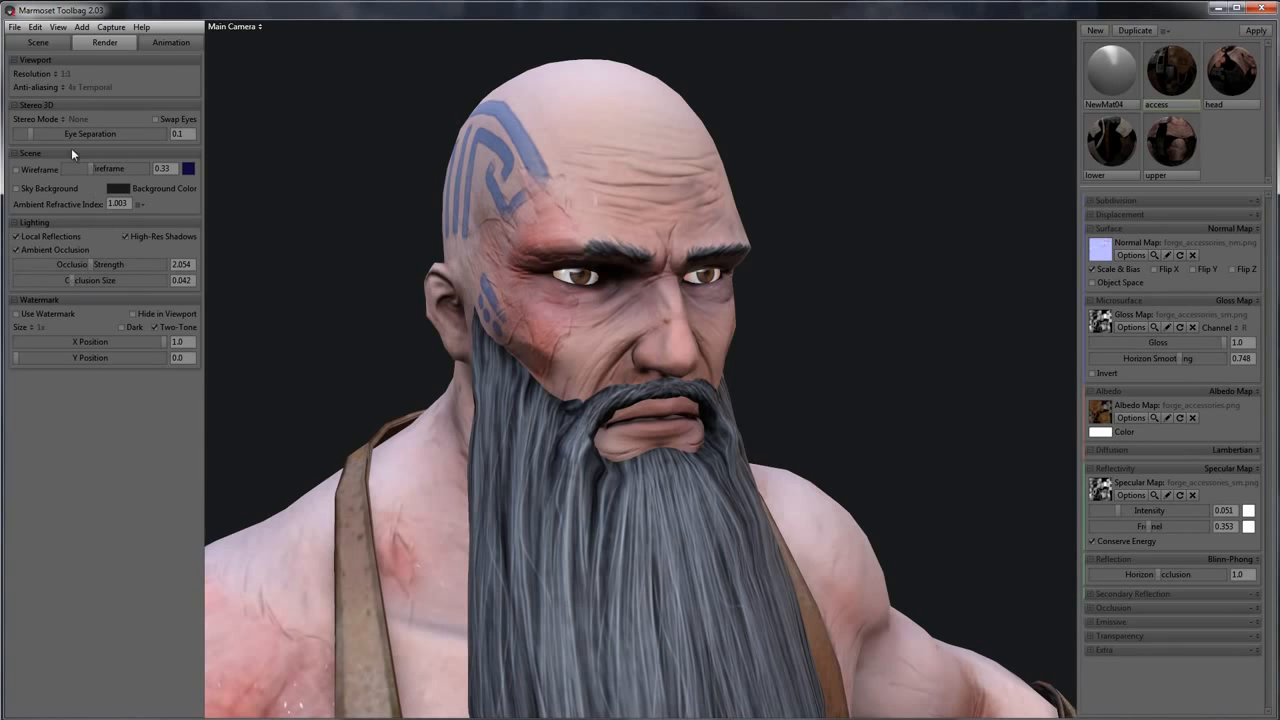
# Try the wireframe overlay on the character, reducing its strength to 0
pyautogui.click(17, 170)
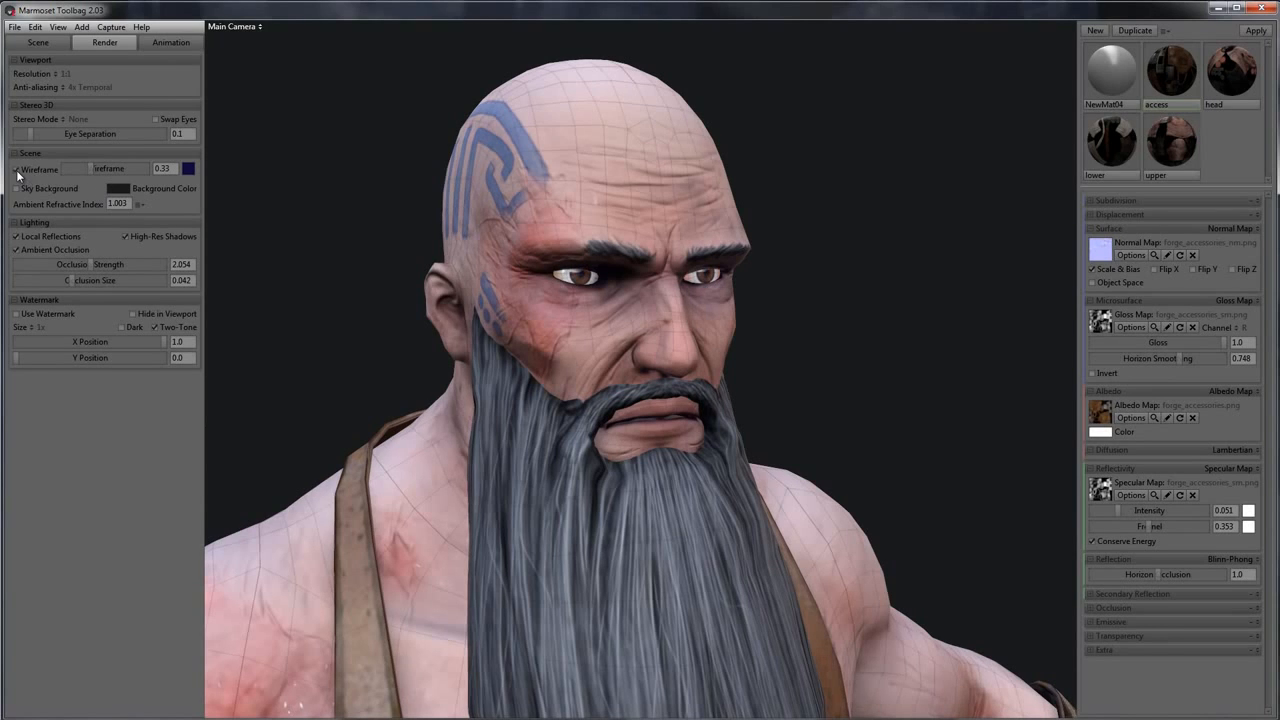
pyautogui.moveTo(90, 168); pyautogui.dragTo(55, 189)
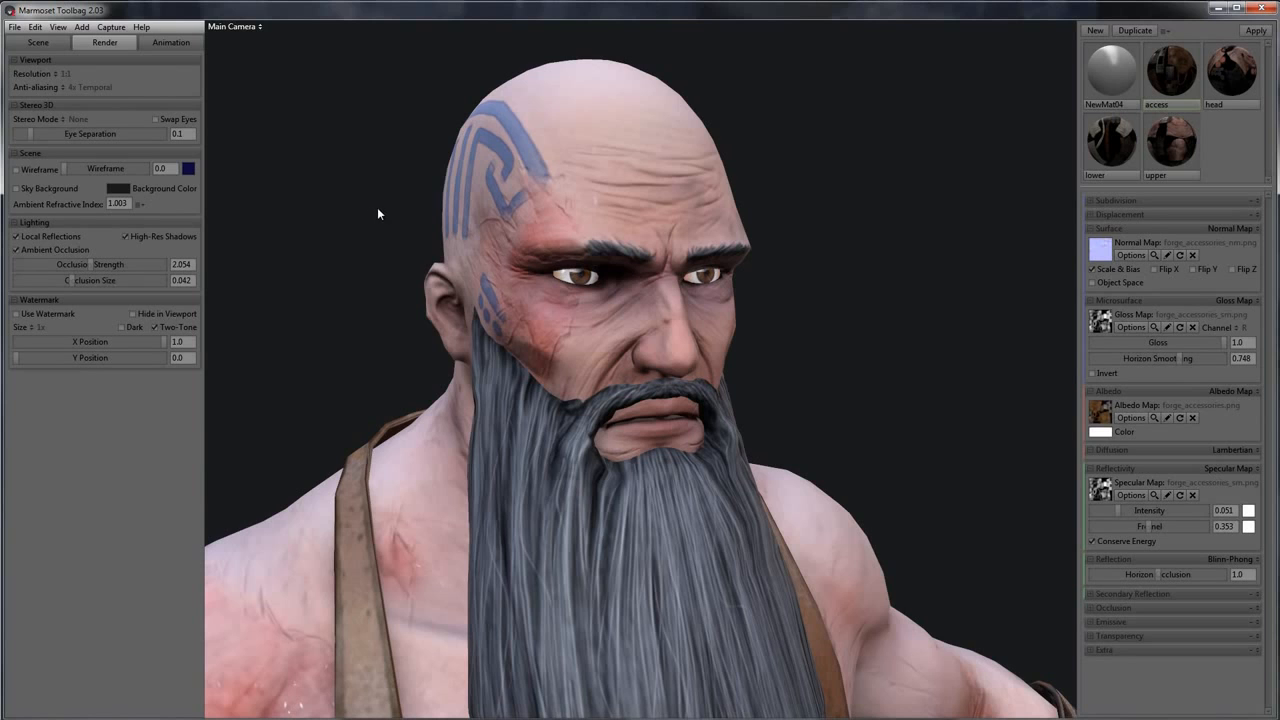
# Frame the whole character and hammer from the front and capture the view as an image
pyautogui.scroll(-5, 377, 207)
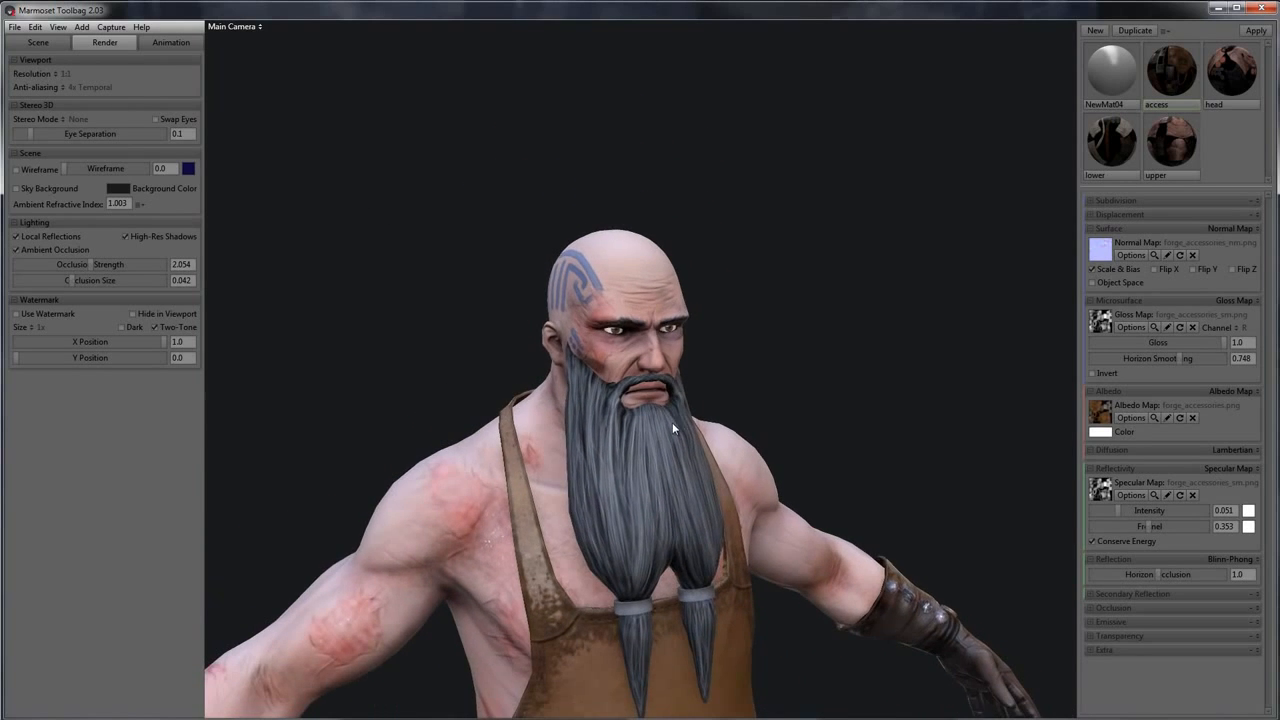
pyautogui.scroll(-10, 672, 422)
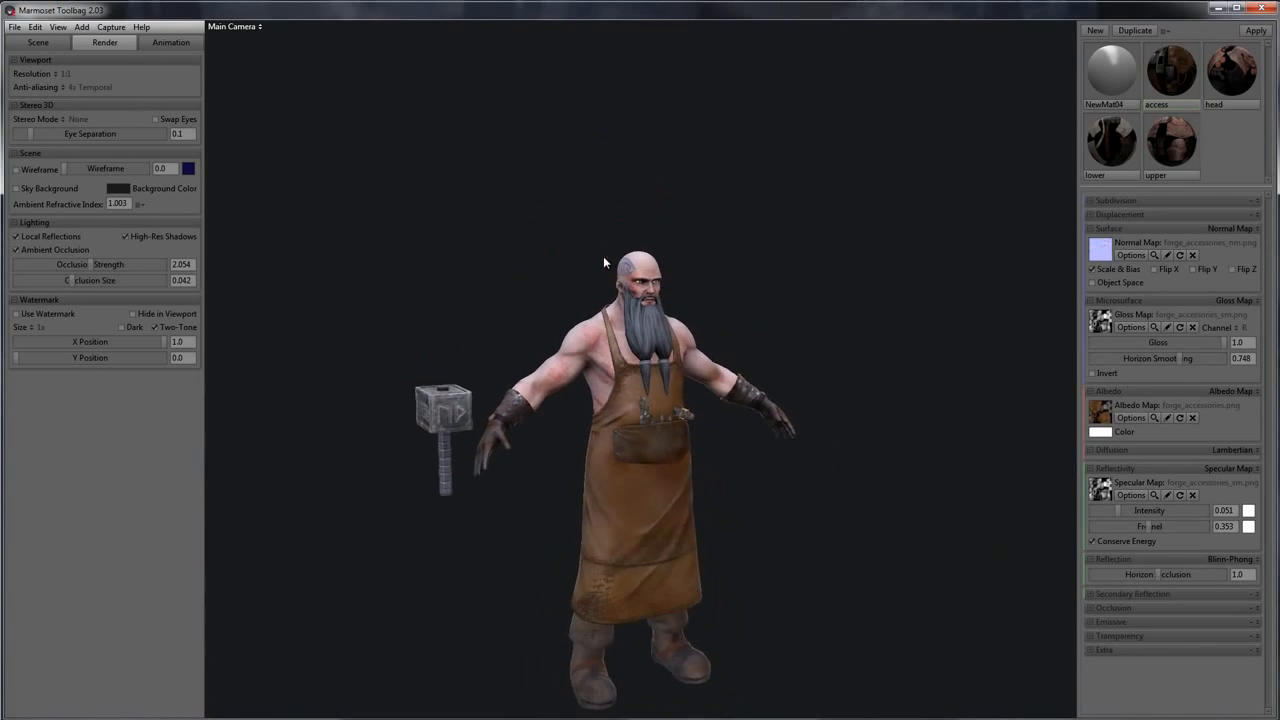
pyautogui.scroll(3, 606, 262)
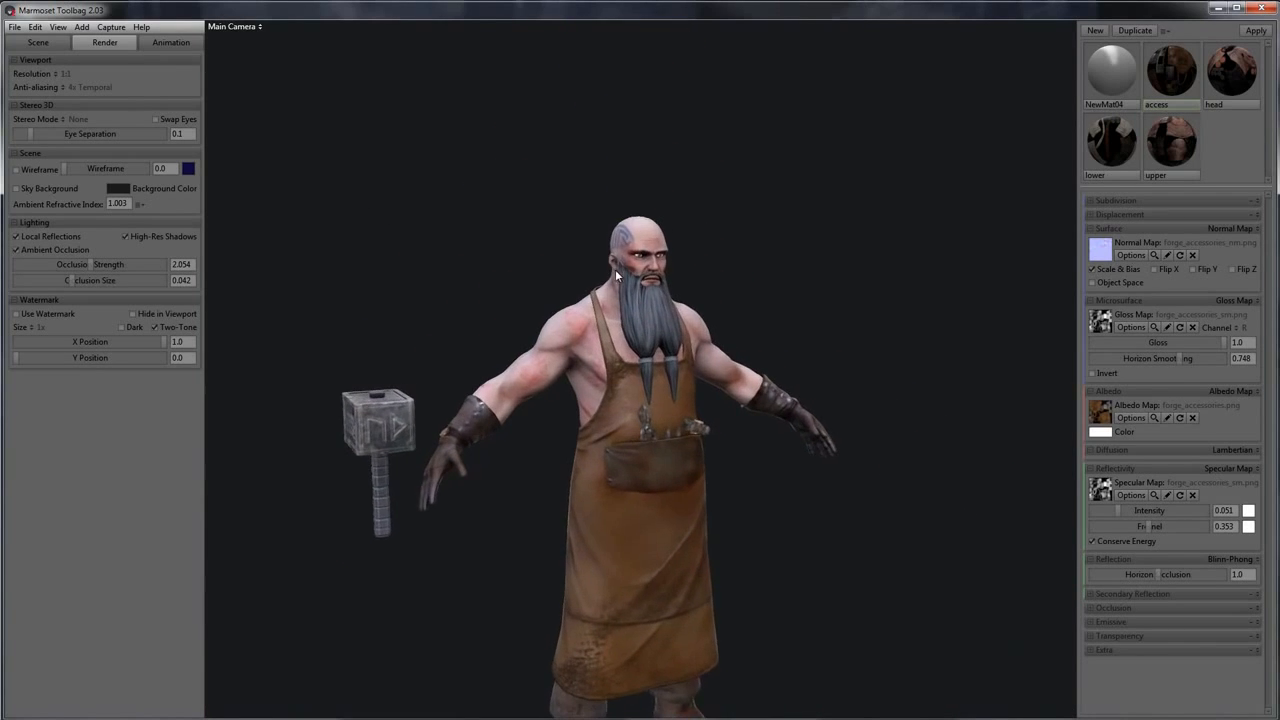
pyautogui.moveTo(756, 344); pyautogui.dragTo(752, 216)
pyautogui.scroll(2, 771, 231)
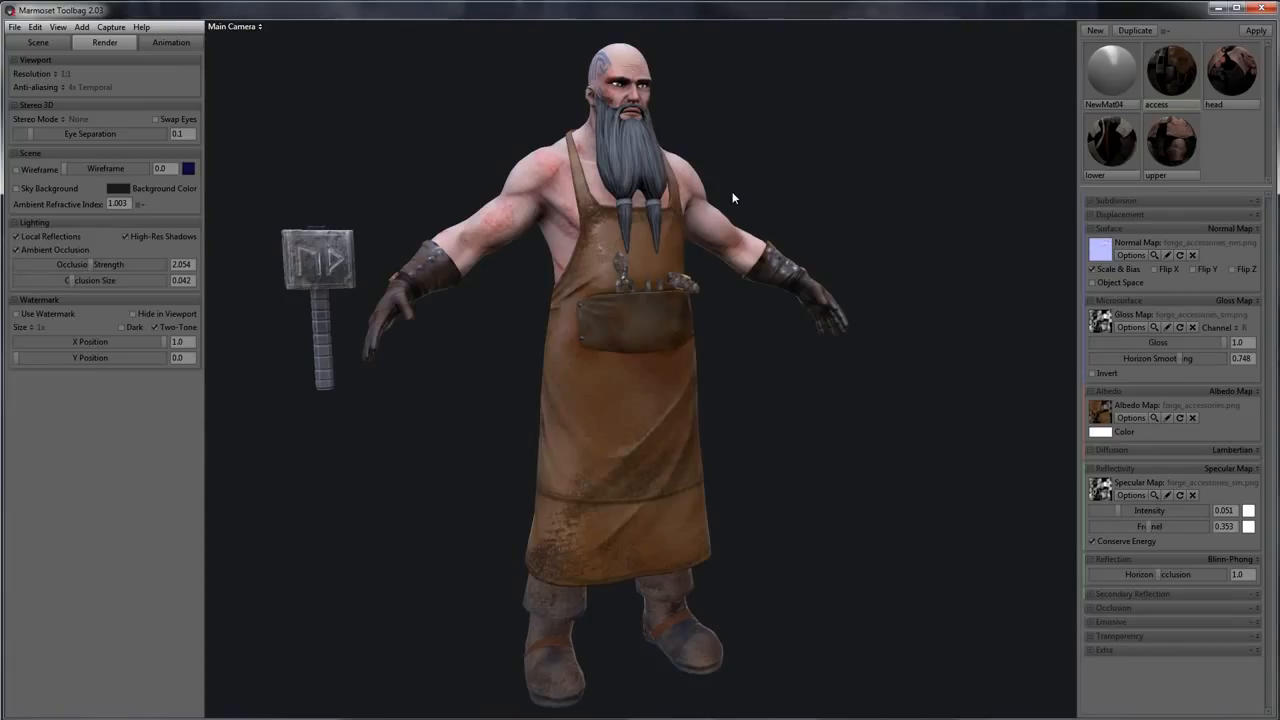
pyautogui.moveTo(763, 165); pyautogui.dragTo(793, 158)
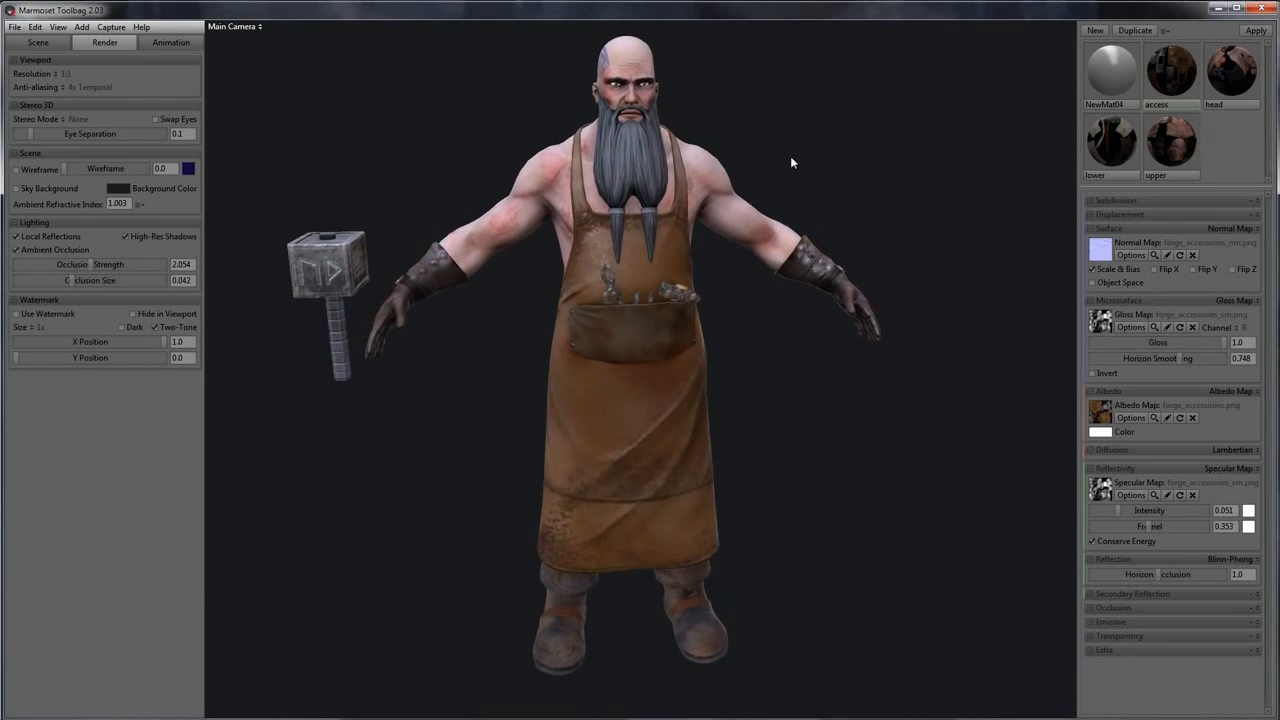
pyautogui.click(112, 27)
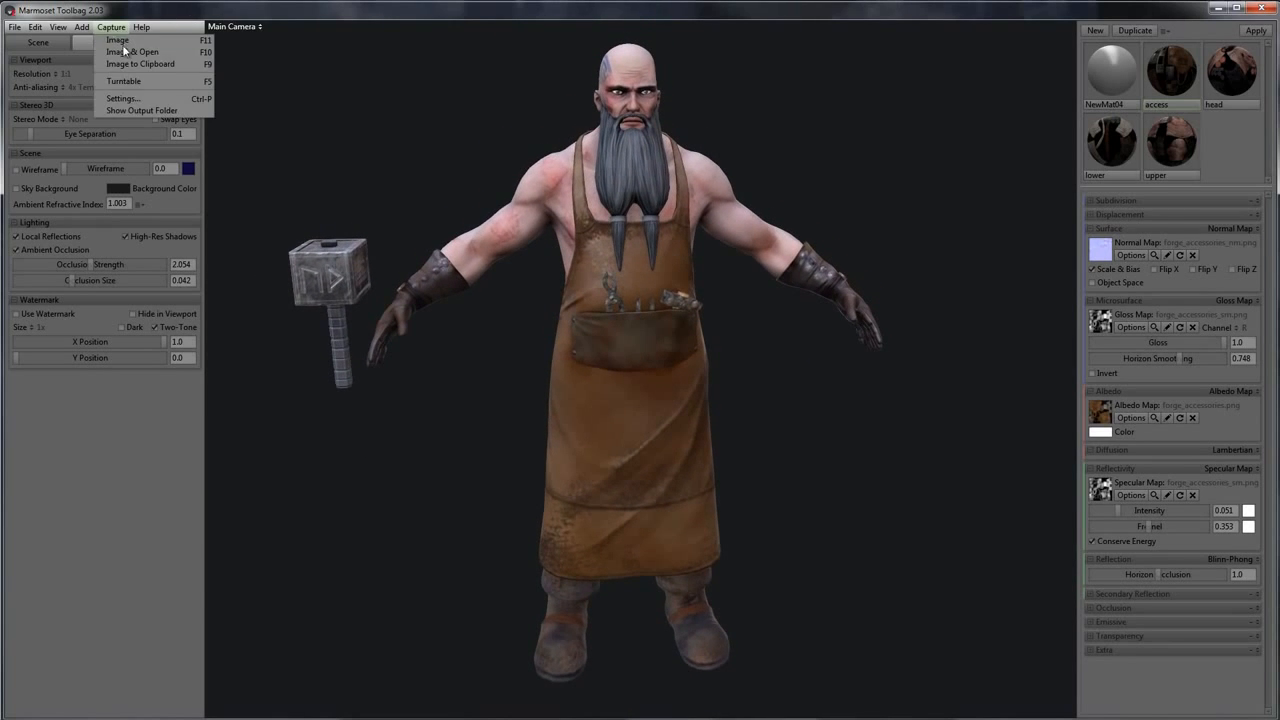
pyautogui.click(122, 40)
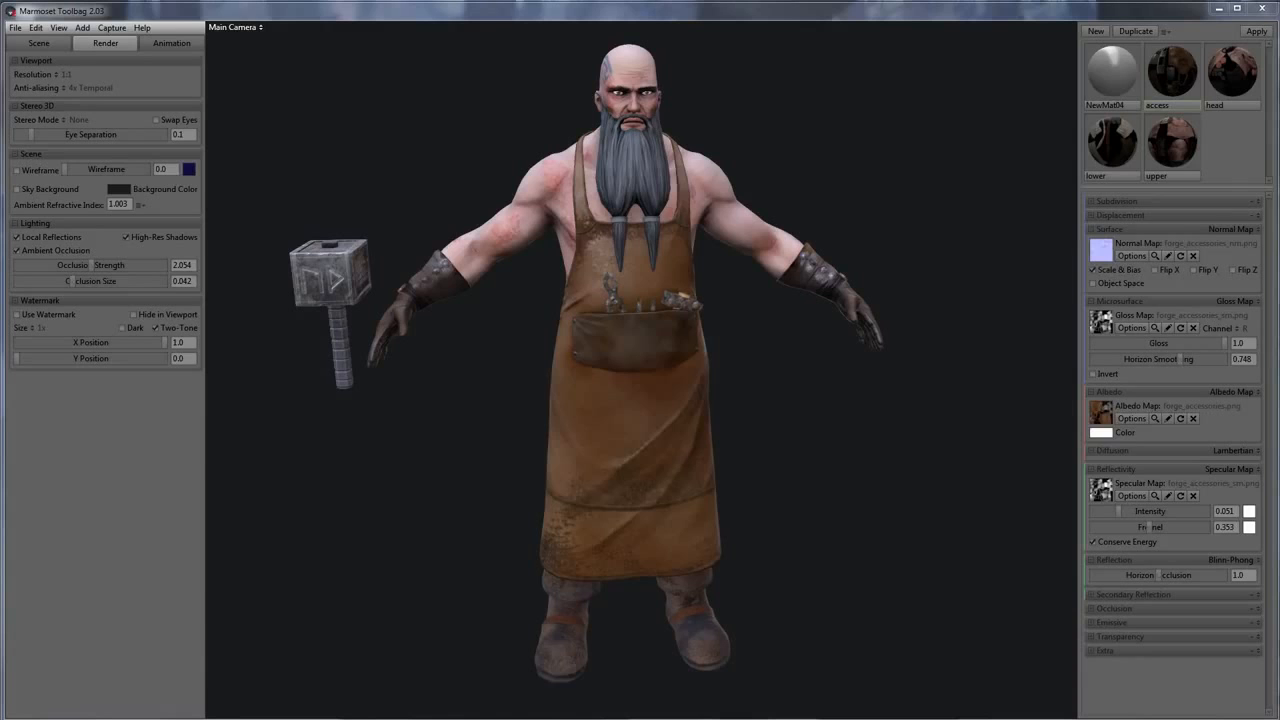
# Switch to Windows Explorer, view the captured screenshot000.png from the Desktop in the photo viewer, and close it
pyautogui.moveTo(1279, 350); pyautogui.dragTo(501, 158)
pyautogui.click(488, 243)
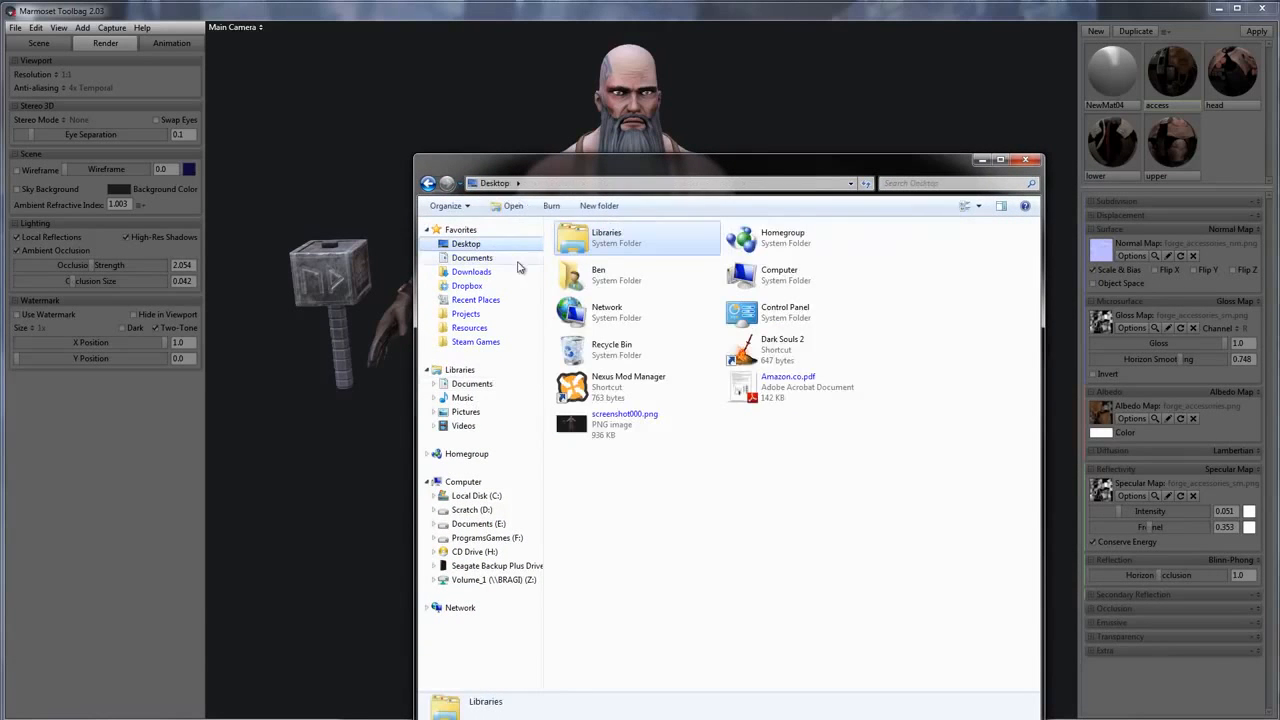
pyautogui.click(605, 418)
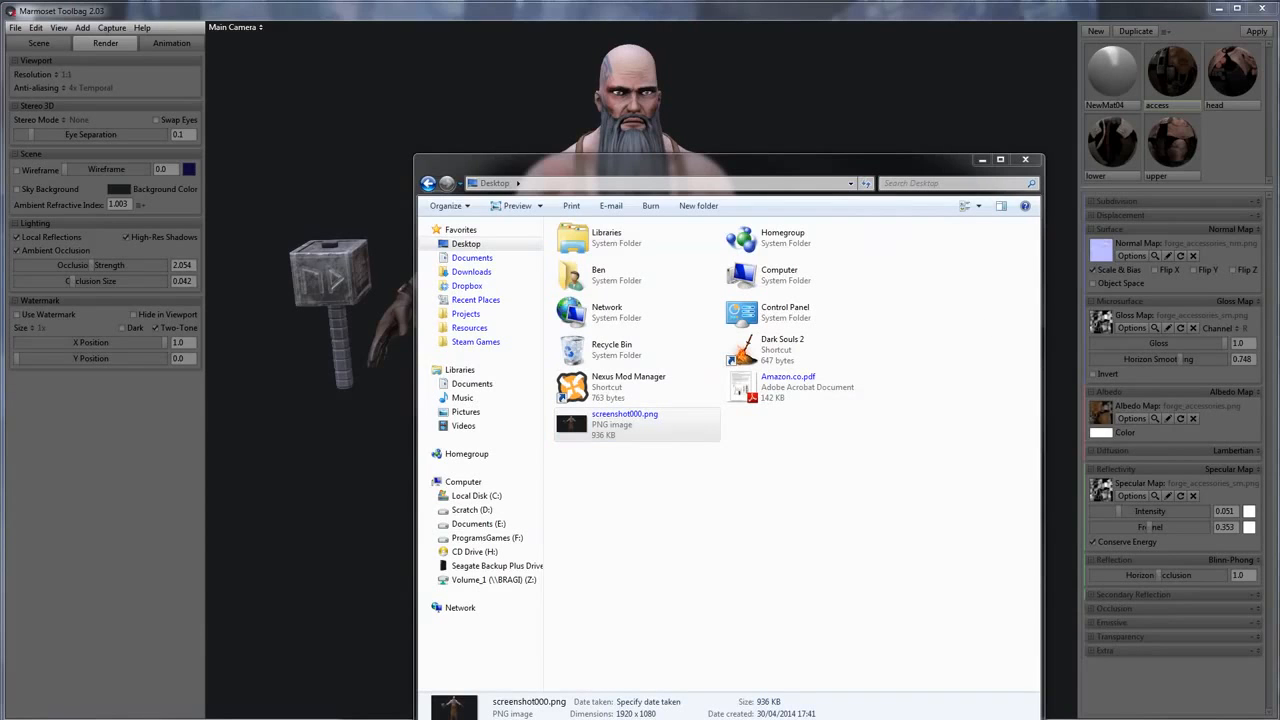
pyautogui.moveTo(1279, 14); pyautogui.dragTo(287, 75)
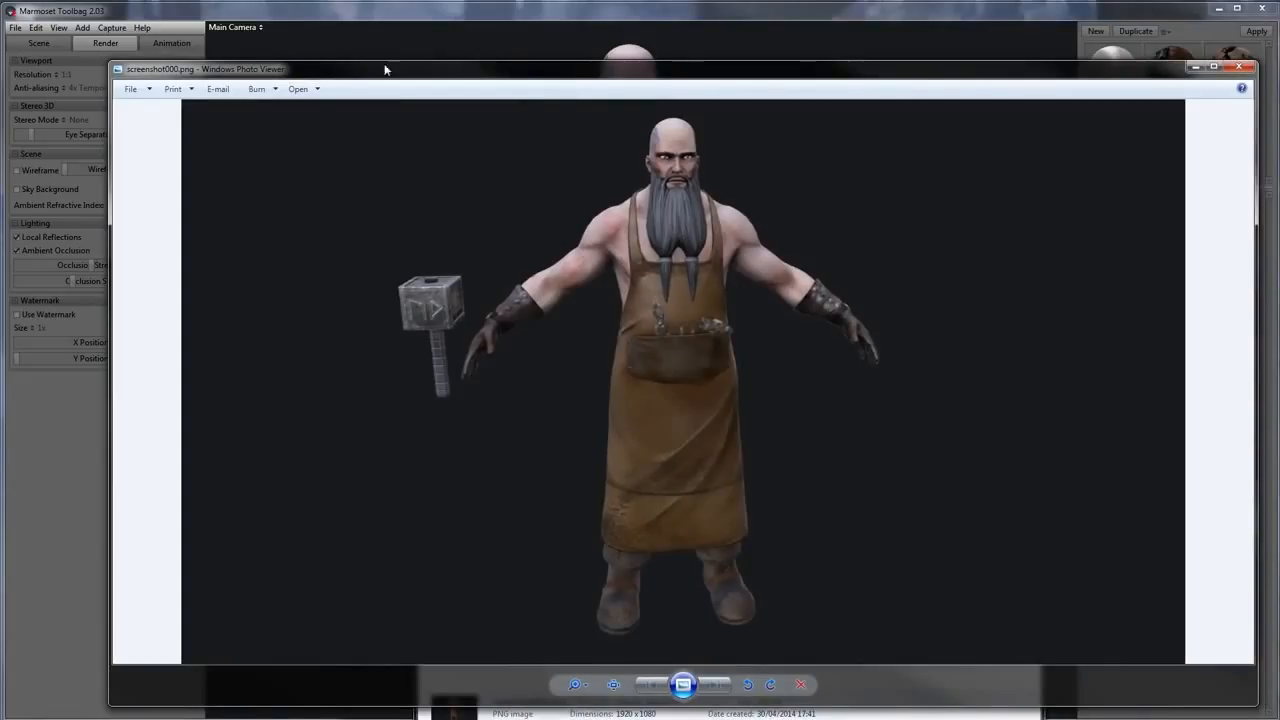
pyautogui.moveTo(645, 75); pyautogui.dragTo(574, 73)
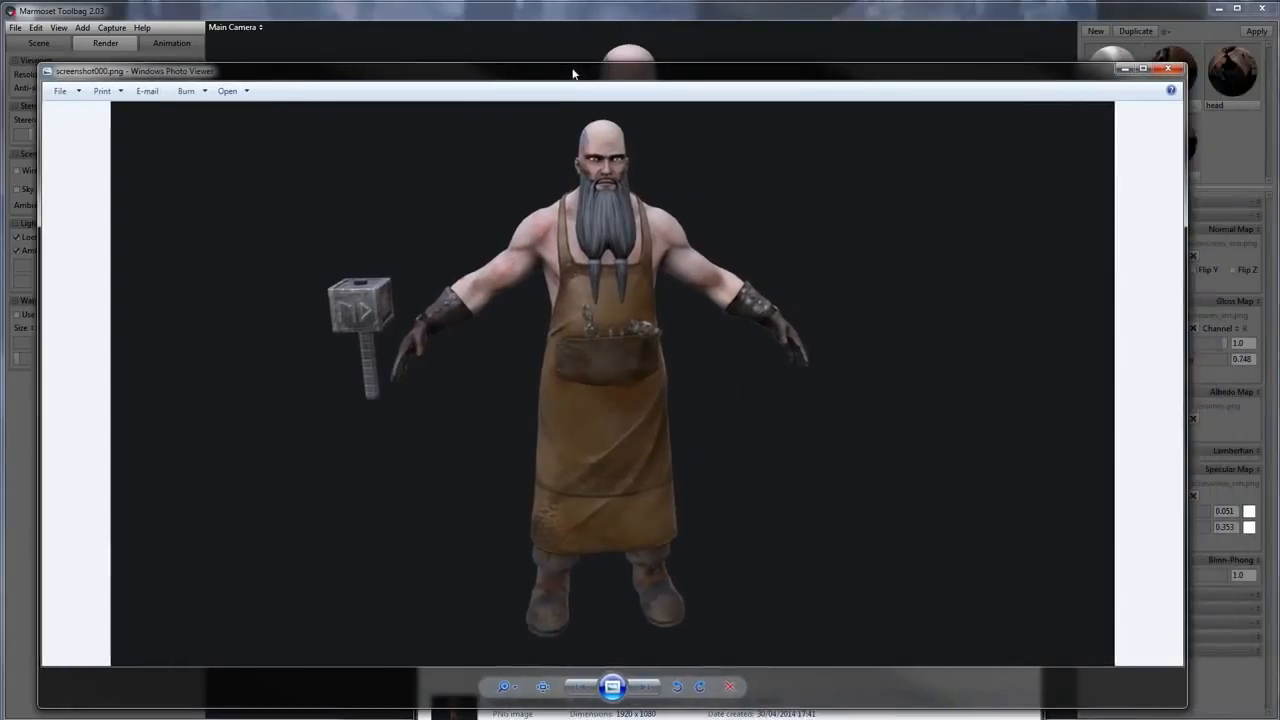
pyautogui.click(1168, 69)
pyautogui.click(728, 40)
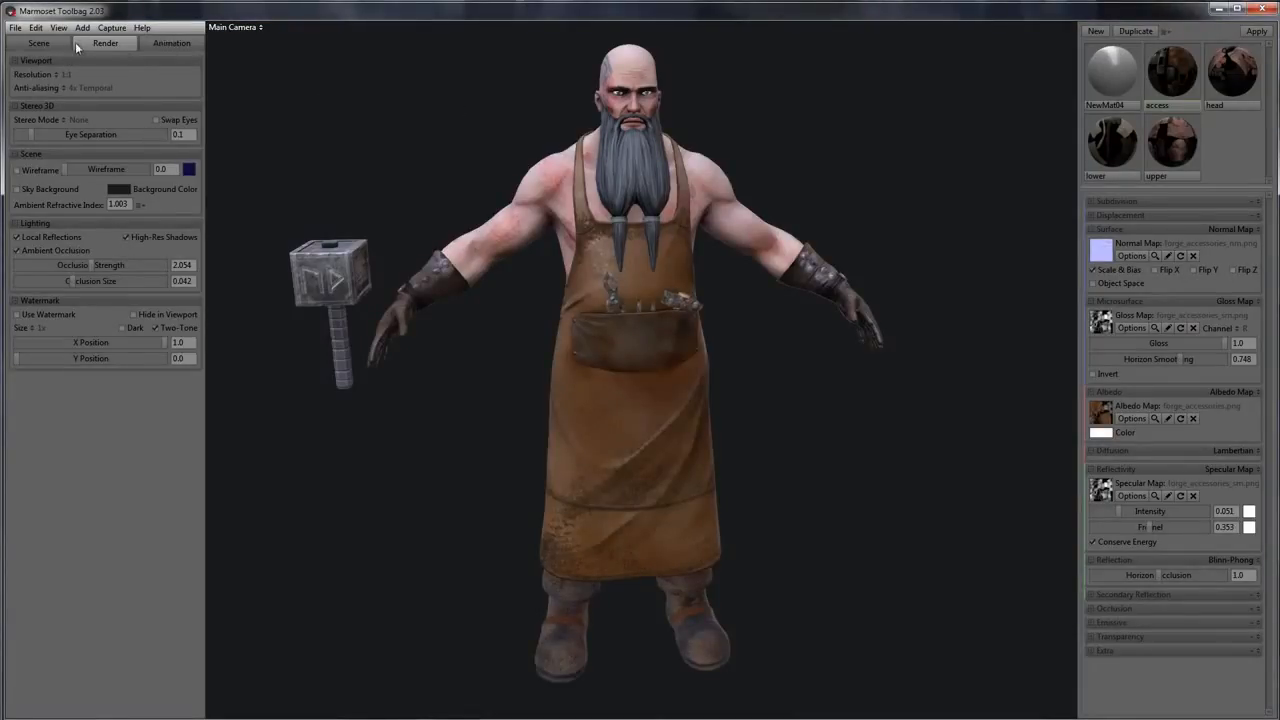
# Enable depth of field on the Main Camera and set its Focus Distance to about 2.278
pyautogui.click(38, 45)
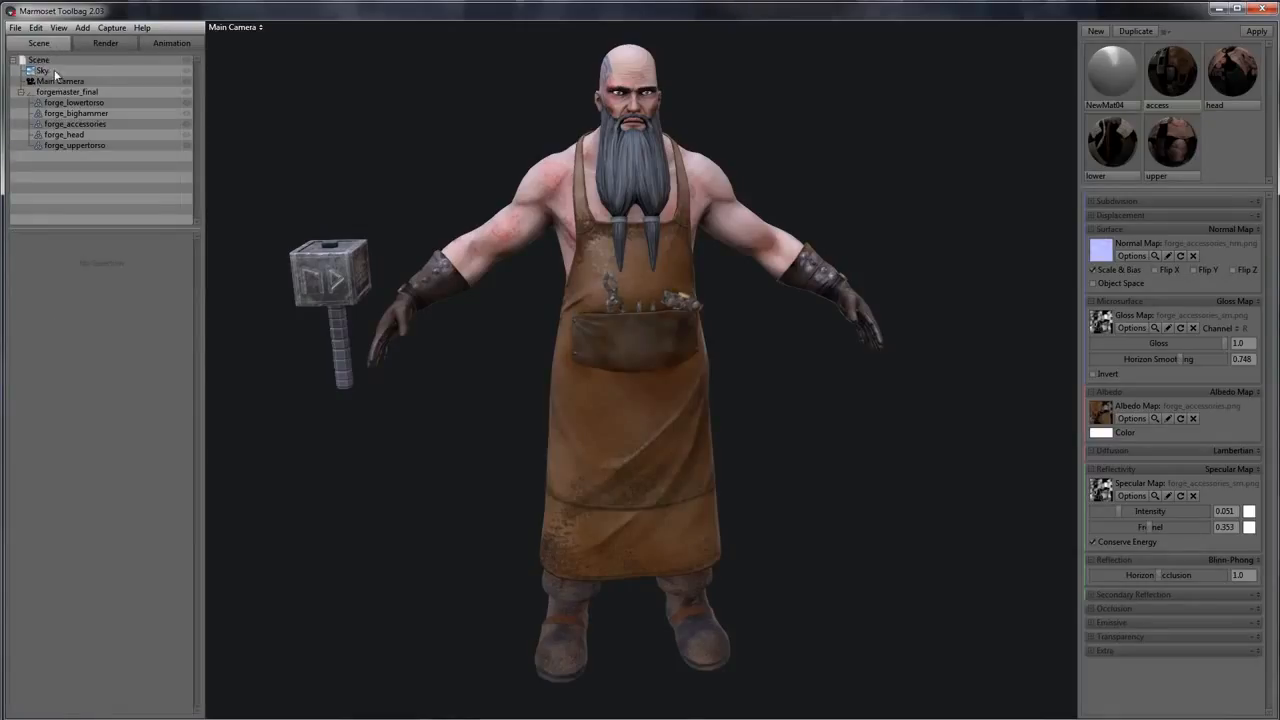
pyautogui.click(55, 82)
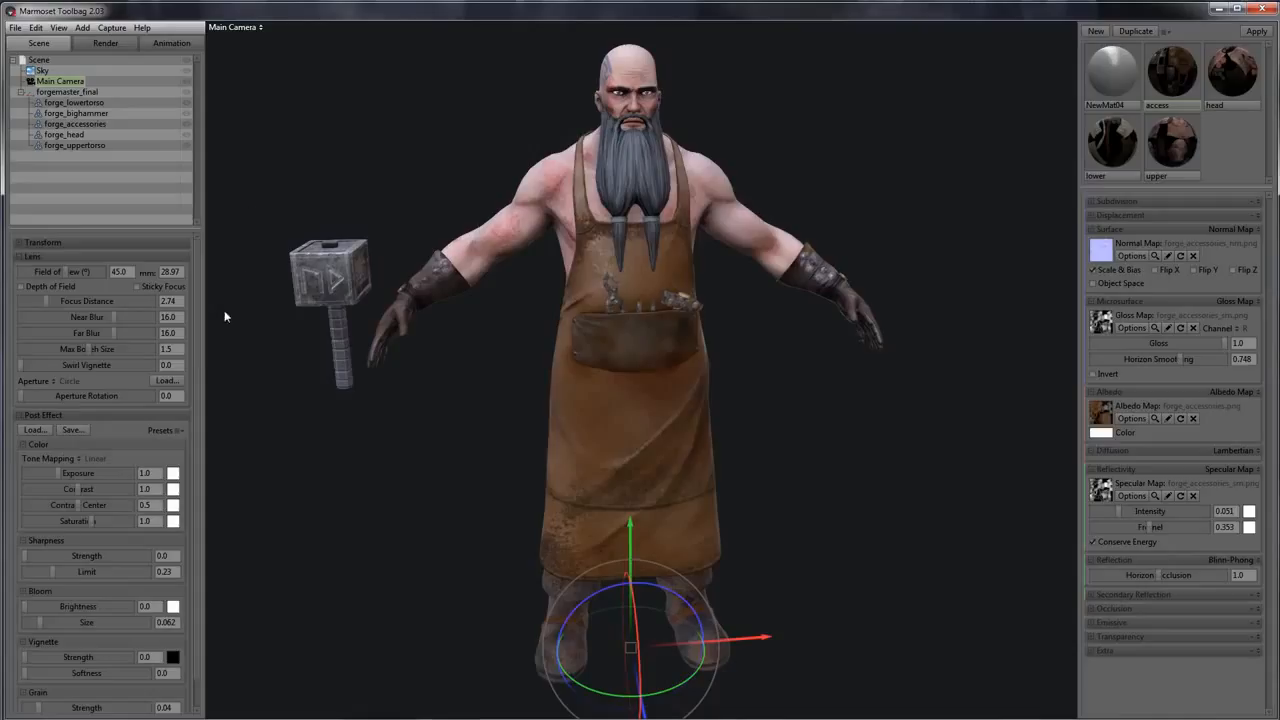
pyautogui.click(21, 287)
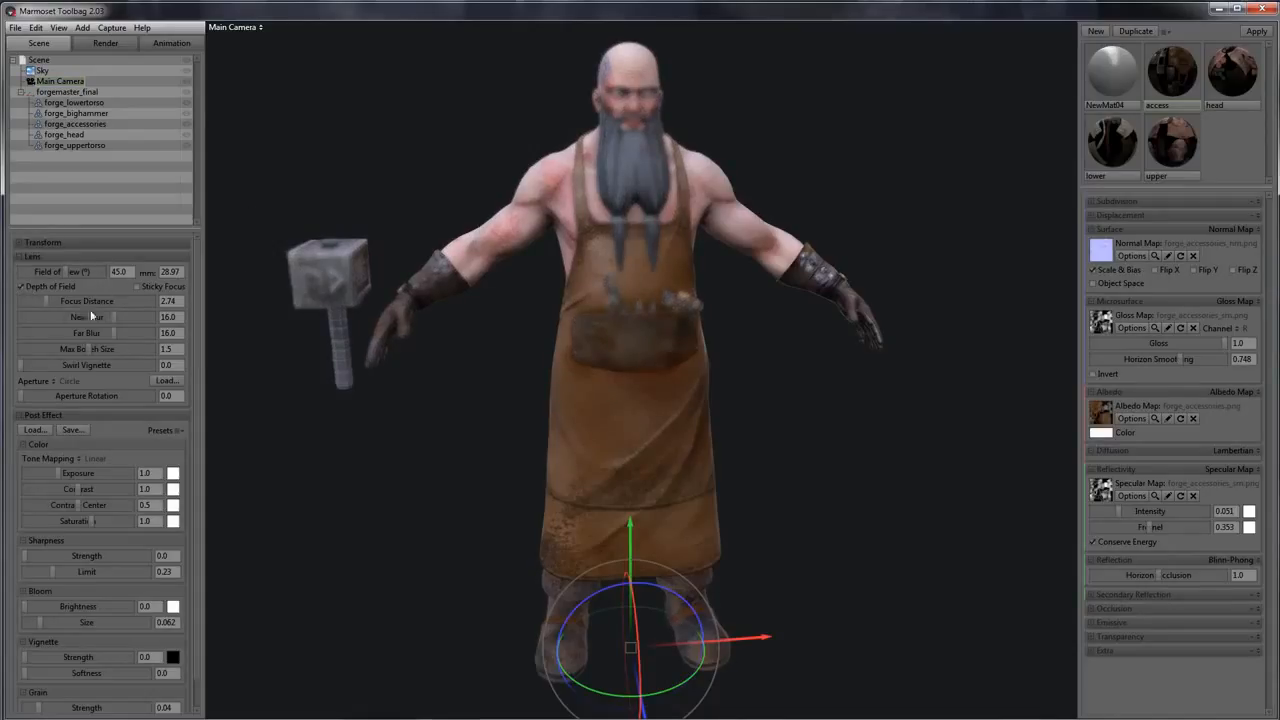
pyautogui.moveTo(43, 300)
pyautogui.mouseDown()
pyautogui.moveTo(27, 300)
pyautogui.moveTo(45, 300)
pyautogui.mouseUp()
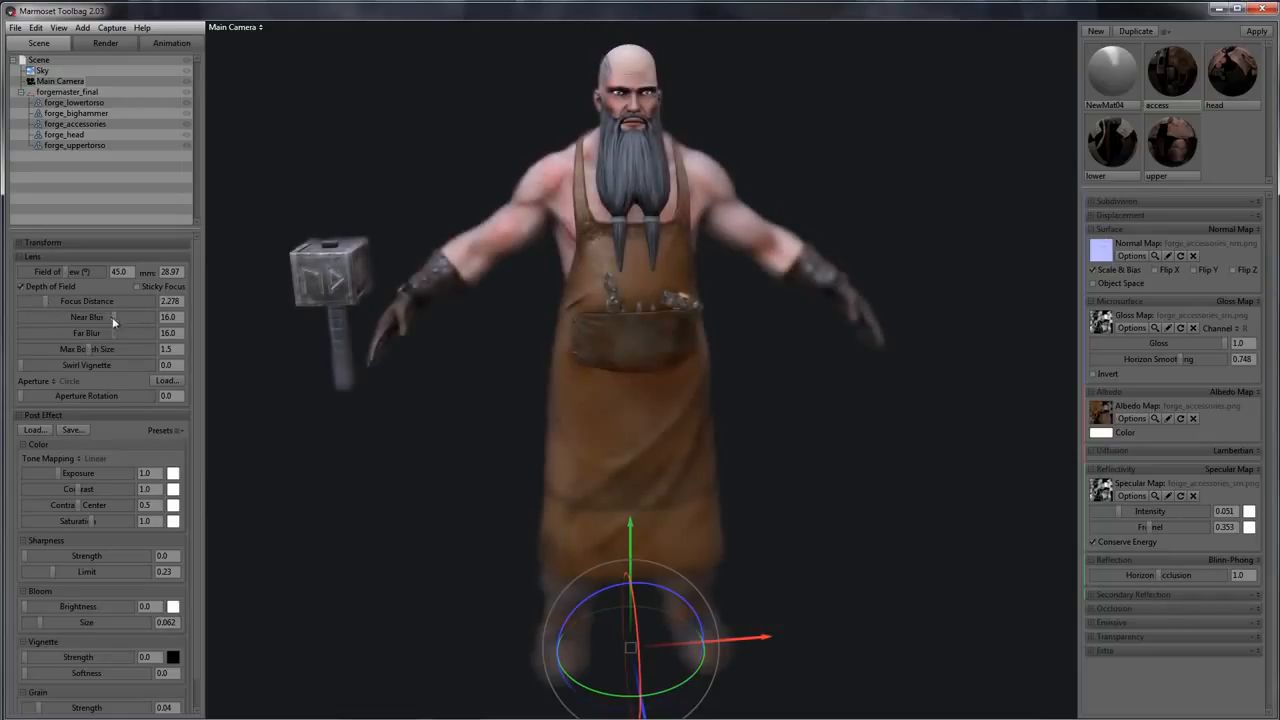
# Set the depth of field's Near Blur to about 20.11 and Far Blur to about 12.75
pyautogui.moveTo(113, 321)
pyautogui.mouseDown()
pyautogui.moveTo(38, 316)
pyautogui.moveTo(170, 317)
pyautogui.moveTo(85, 333)
pyautogui.moveTo(135, 334)
pyautogui.moveTo(103, 334)
pyautogui.mouseUp()
pyautogui.moveTo(410, 334); pyautogui.dragTo(494, 320)
pyautogui.moveTo(712, 241)
pyautogui.mouseDown()
pyautogui.moveTo(797, 266)
pyautogui.moveTo(809, 314)
pyautogui.moveTo(796, 304)
pyautogui.moveTo(828, 286)
pyautogui.mouseUp()
pyautogui.scroll(5, 768, 281)
pyautogui.scroll(-2, 775, 277)
pyautogui.scroll(3, 775, 274)
pyautogui.scroll(2, 809, 308)
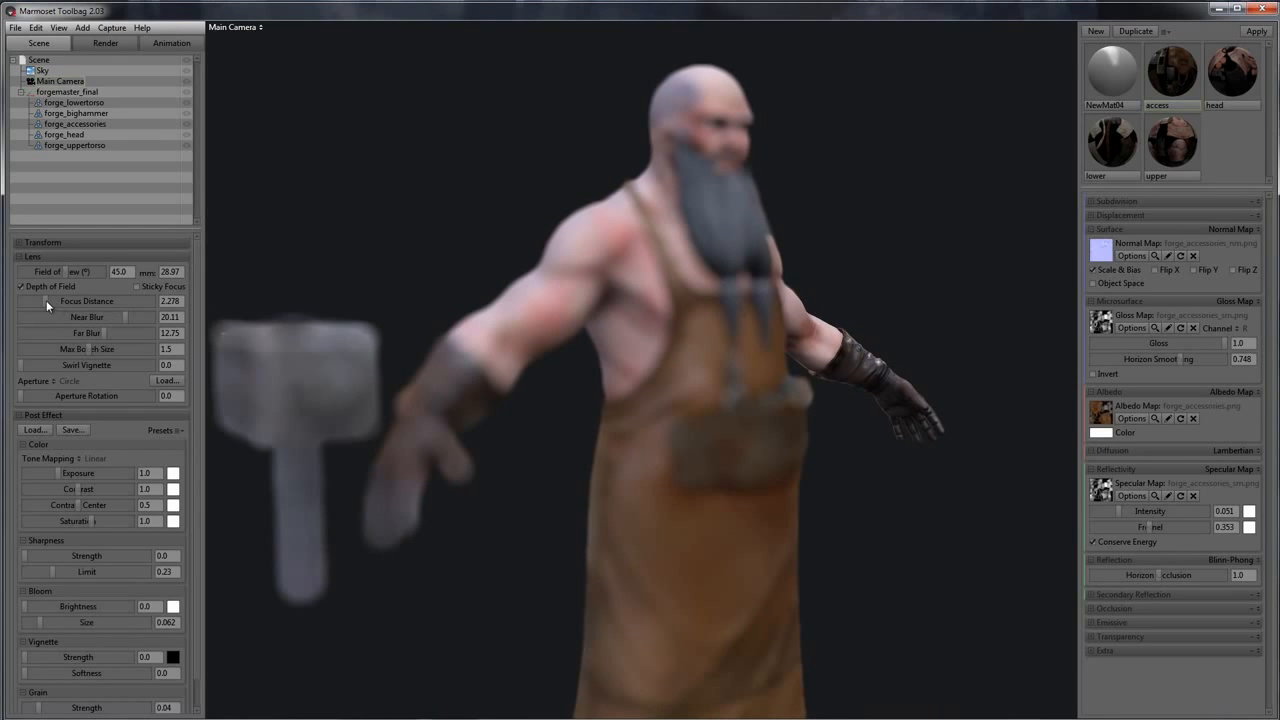
# Set the Focus Distance to about 1.725, enable Sticky Focus, and check the focus from several angles around the character
pyautogui.moveTo(46, 300); pyautogui.dragTo(44, 300)
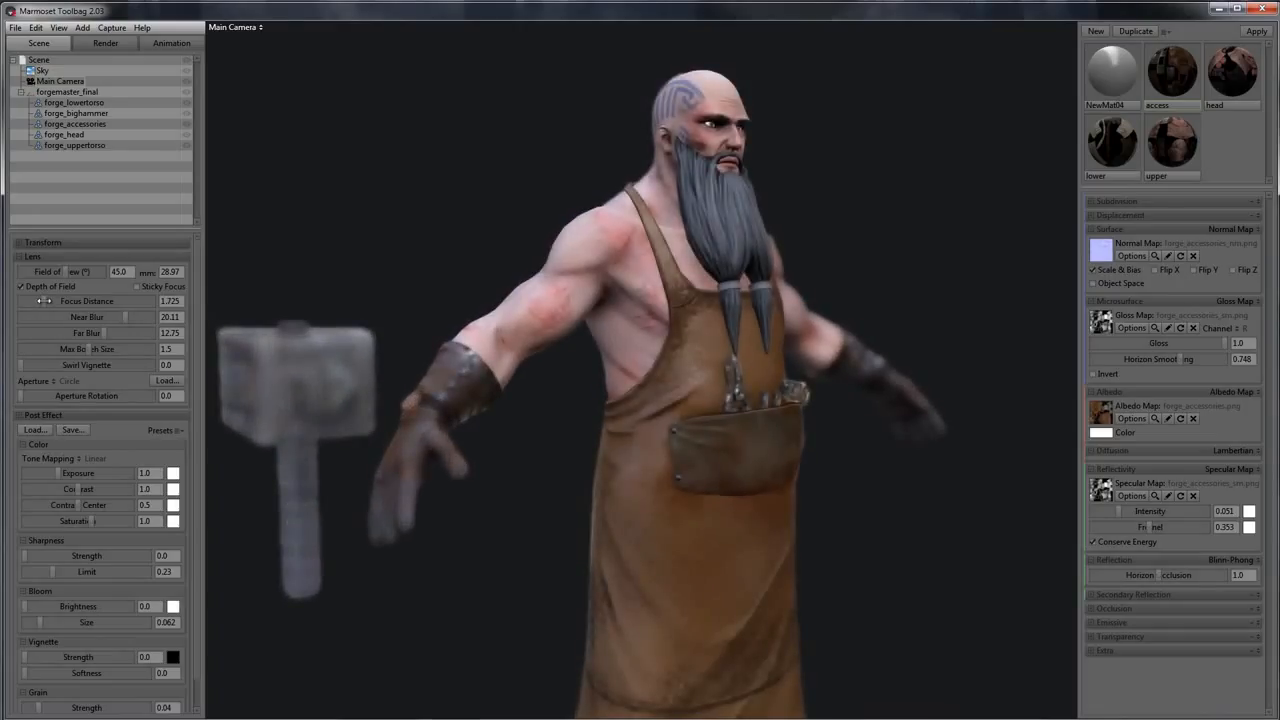
pyautogui.click(137, 286)
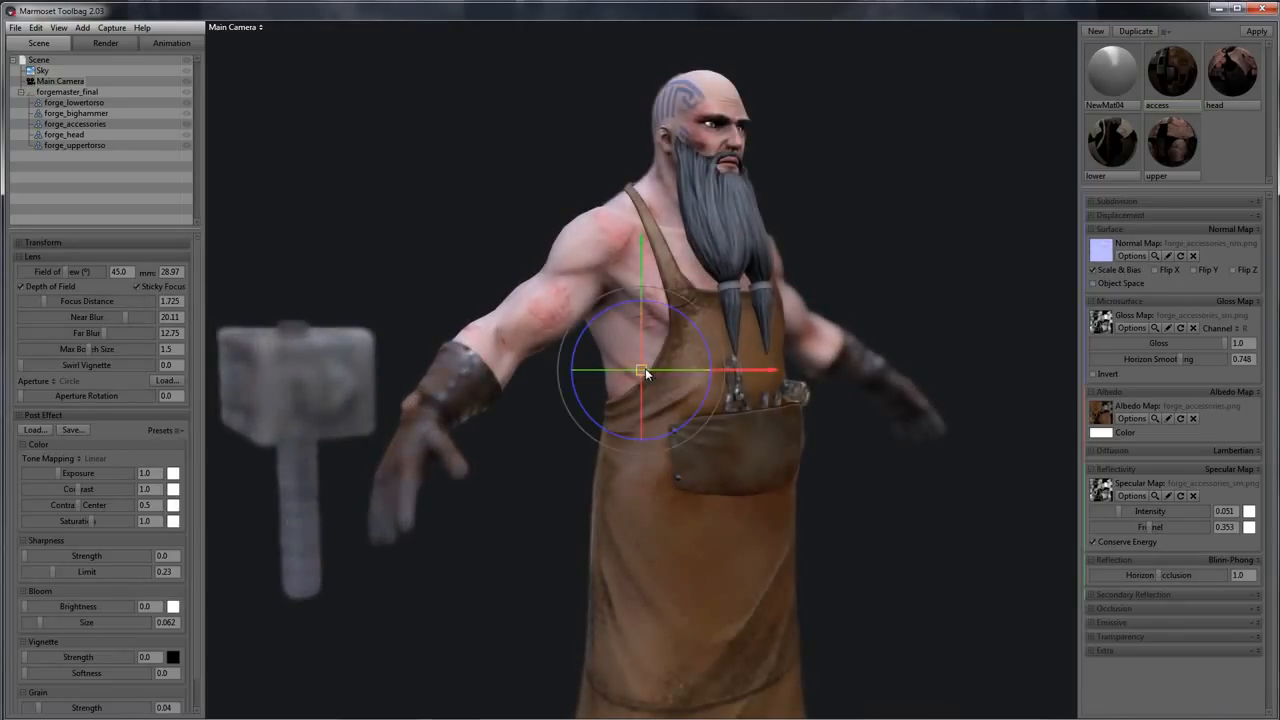
pyautogui.moveTo(780, 258); pyautogui.dragTo(613, 48)
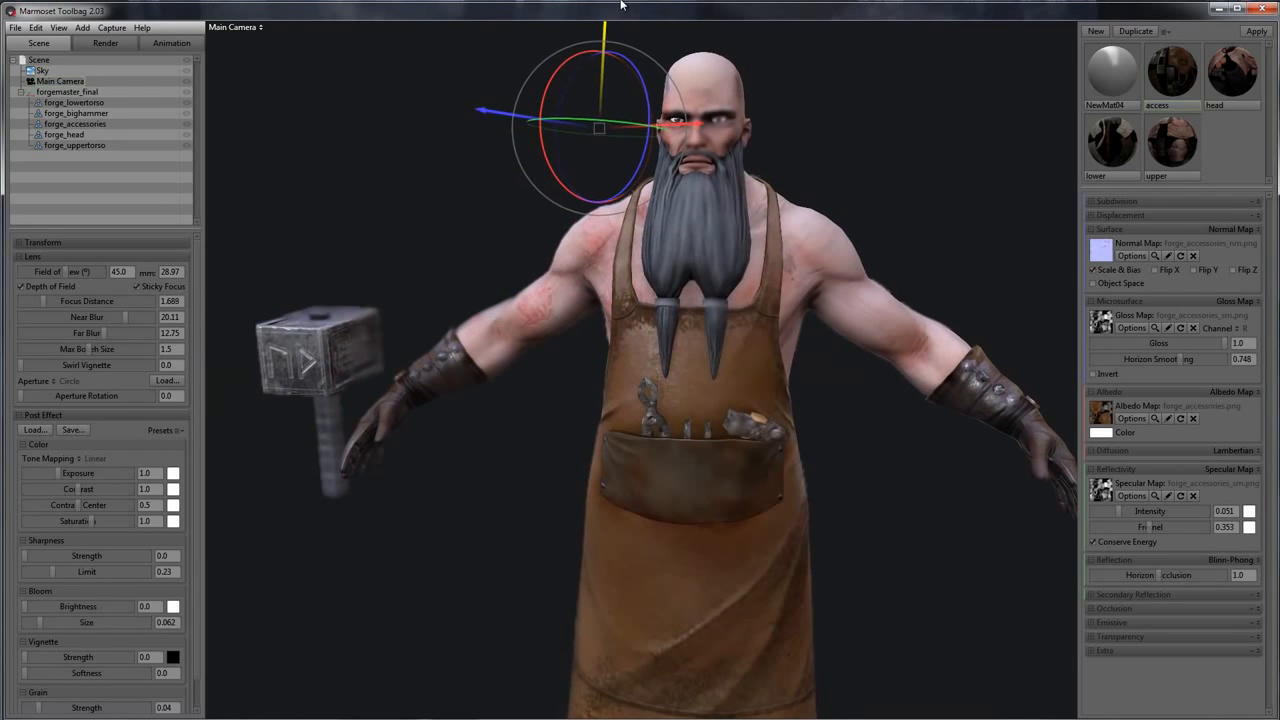
pyautogui.moveTo(724, 121); pyautogui.dragTo(905, 140)
pyautogui.moveTo(795, 170); pyautogui.dragTo(745, 151)
pyautogui.moveTo(798, 320)
pyautogui.mouseDown()
pyautogui.moveTo(781, 284)
pyautogui.moveTo(797, 295)
pyautogui.mouseUp()
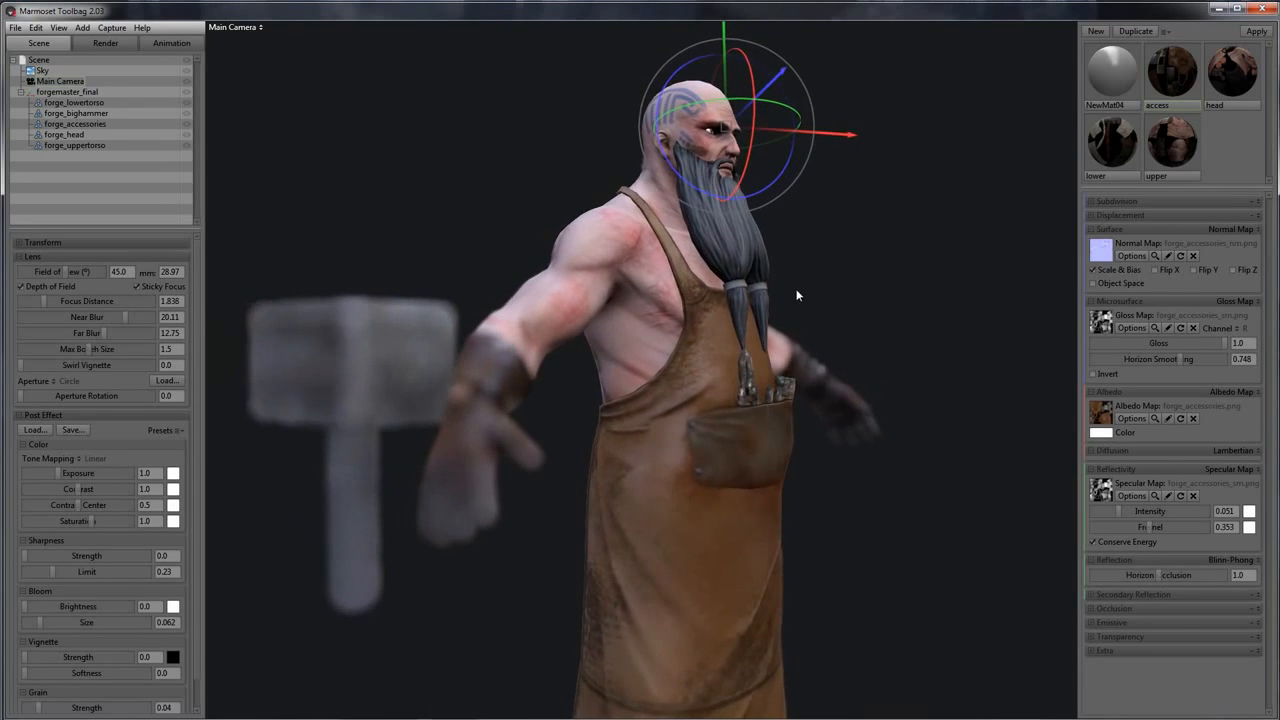
pyautogui.moveTo(730, 263); pyautogui.dragTo(803, 271)
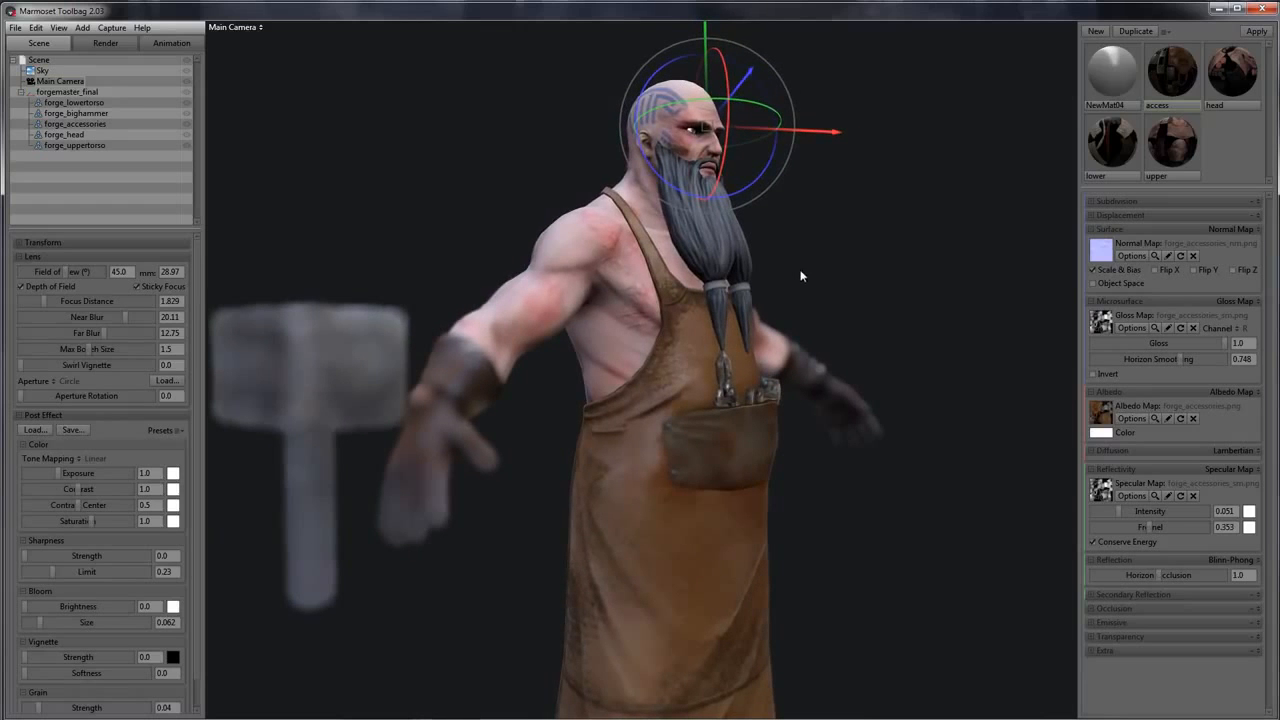
# Set Near Blur to about 1.057, Far Blur to about 6.759, and the camera's Field of View to 45.1°
pyautogui.moveTo(124, 316); pyautogui.dragTo(77, 334)
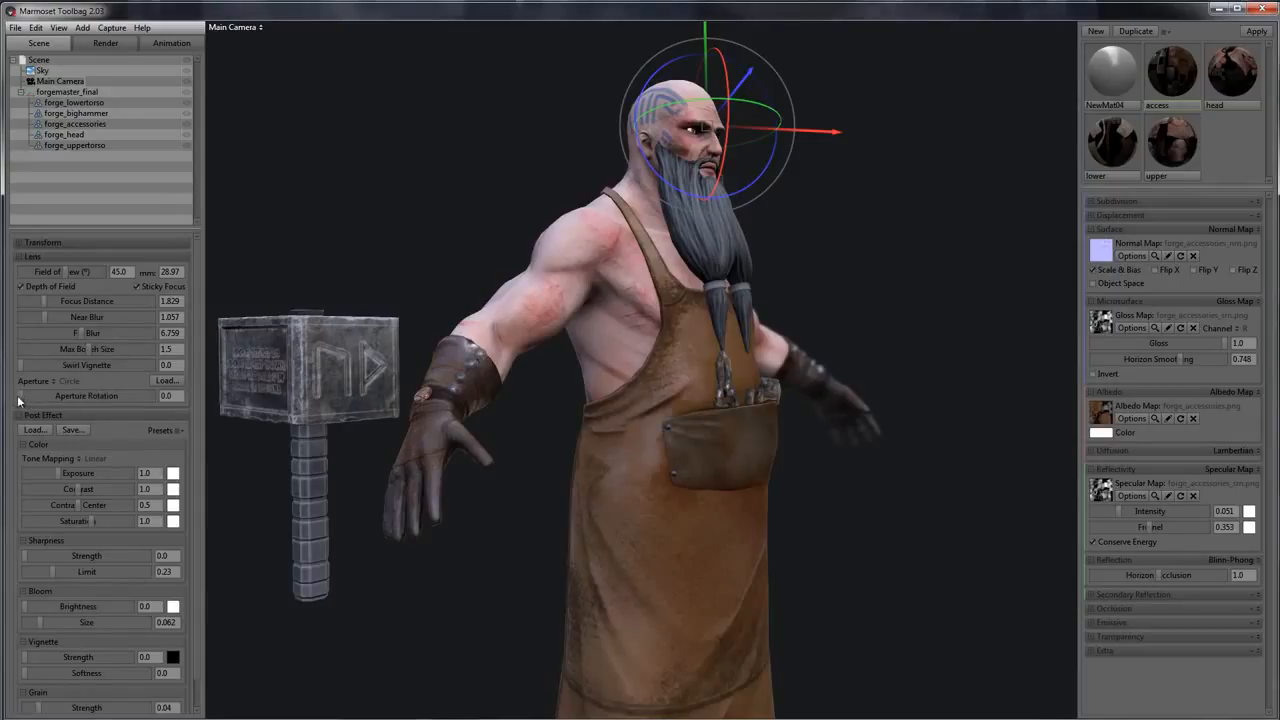
pyautogui.moveTo(50, 390); pyautogui.dragTo(3, 388)
pyautogui.moveTo(195, 276)
pyautogui.mouseDown()
pyautogui.moveTo(194, 296)
pyautogui.moveTo(187, 264)
pyautogui.mouseUp()
pyautogui.moveTo(51, 270)
pyautogui.mouseDown()
pyautogui.moveTo(110, 271)
pyautogui.moveTo(66, 272)
pyautogui.mouseUp()
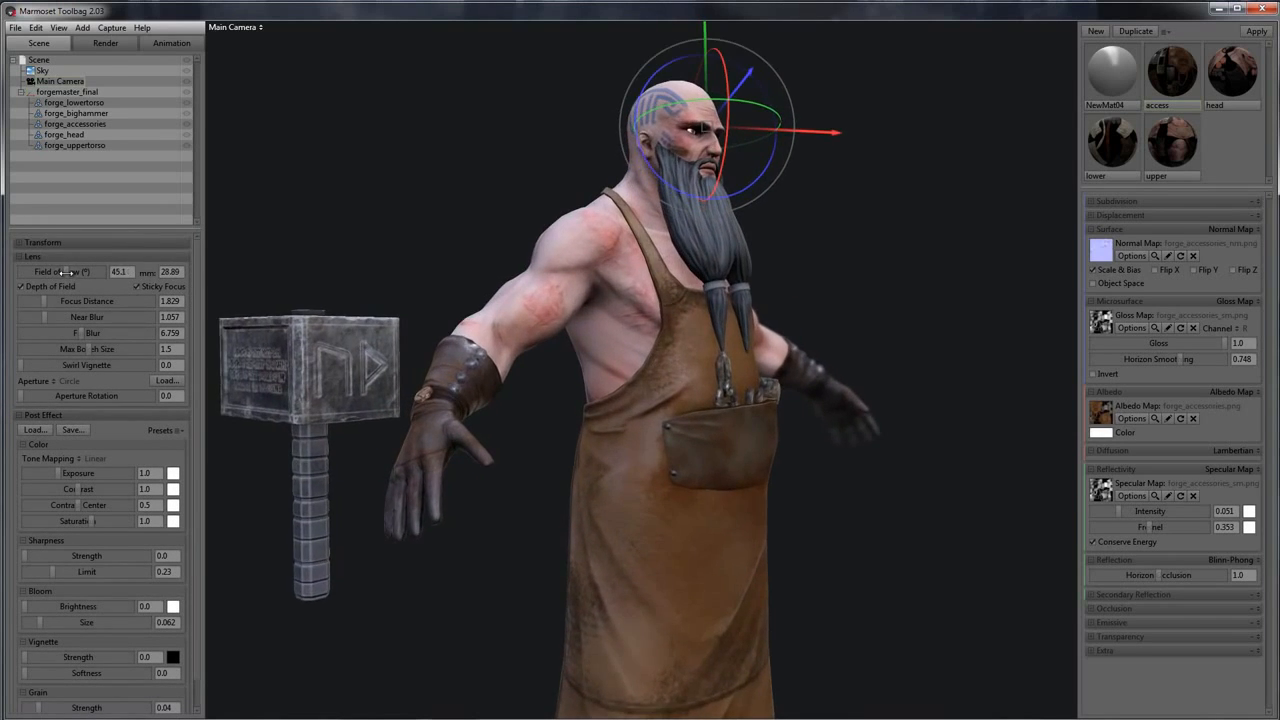
# Set the sharpness Strength to about 1.332 and Limit to about 0.333, and undo a trial exposure increase
pyautogui.moveTo(194, 281); pyautogui.dragTo(203, 348)
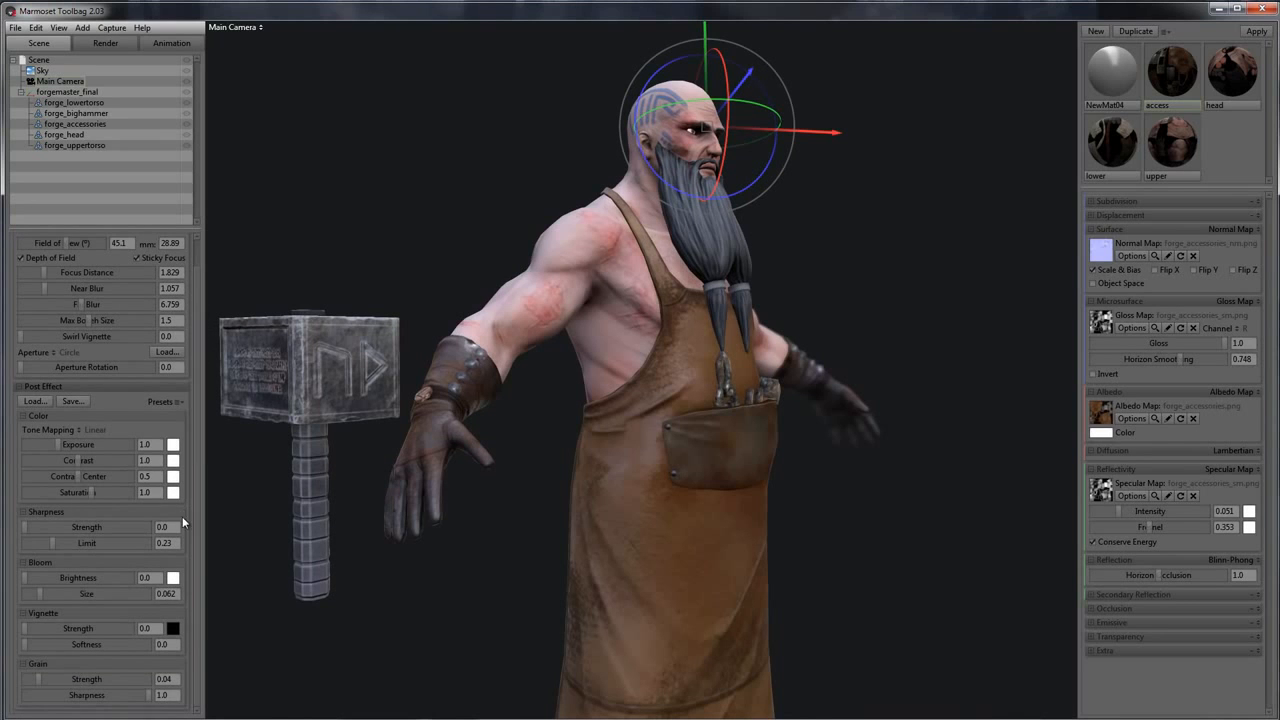
pyautogui.moveTo(27, 526); pyautogui.dragTo(138, 547)
pyautogui.moveTo(16, 550); pyautogui.dragTo(66, 548)
pyautogui.moveTo(58, 442)
pyautogui.mouseDown()
pyautogui.moveTo(76, 444)
pyautogui.moveTo(61, 448)
pyautogui.mouseUp()
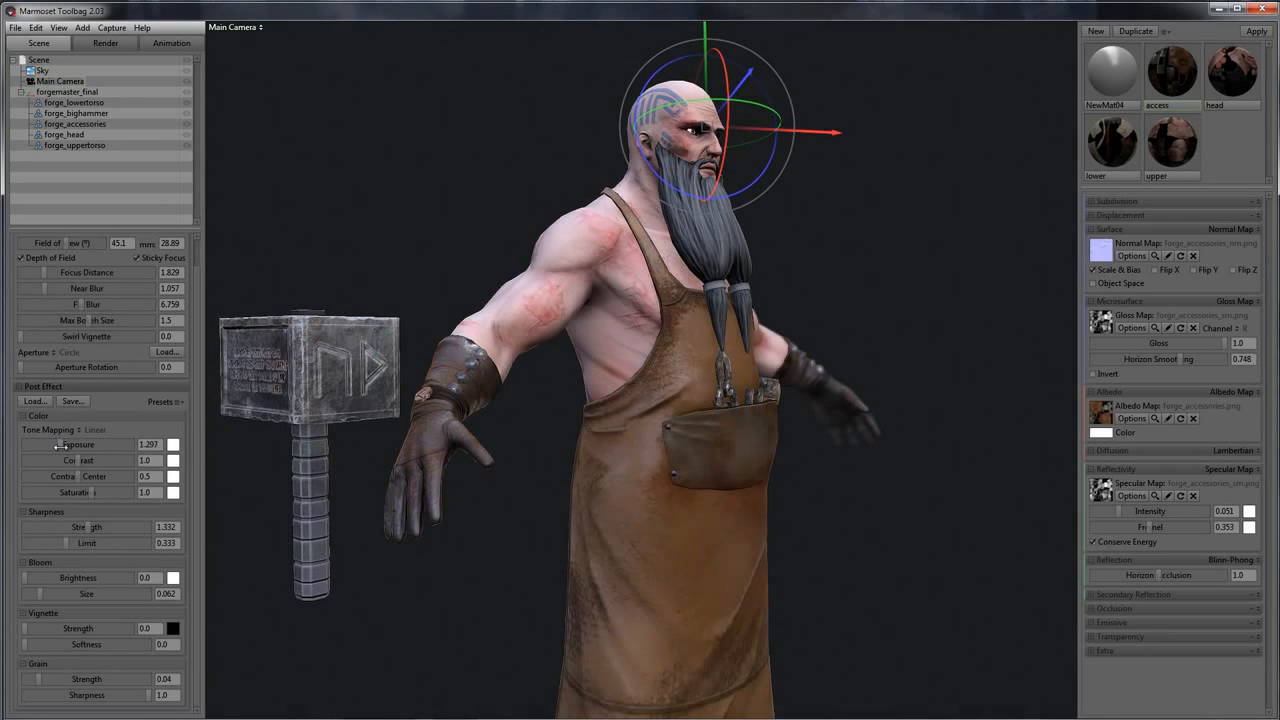
pyautogui.hotkey('ctrl', 'z')
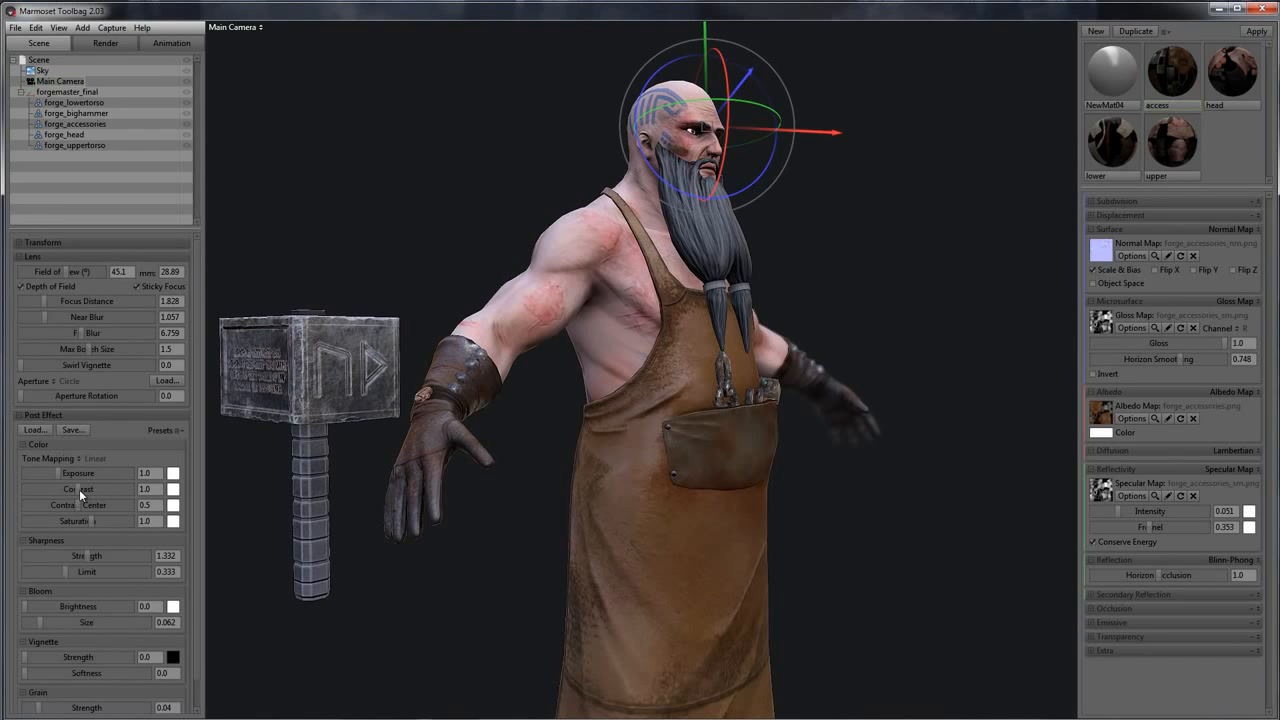
# Experiment with the color adjustments, keeping Contrast at about 1.005 and Saturation at about 1.13
pyautogui.moveTo(79, 489); pyautogui.dragTo(103, 522)
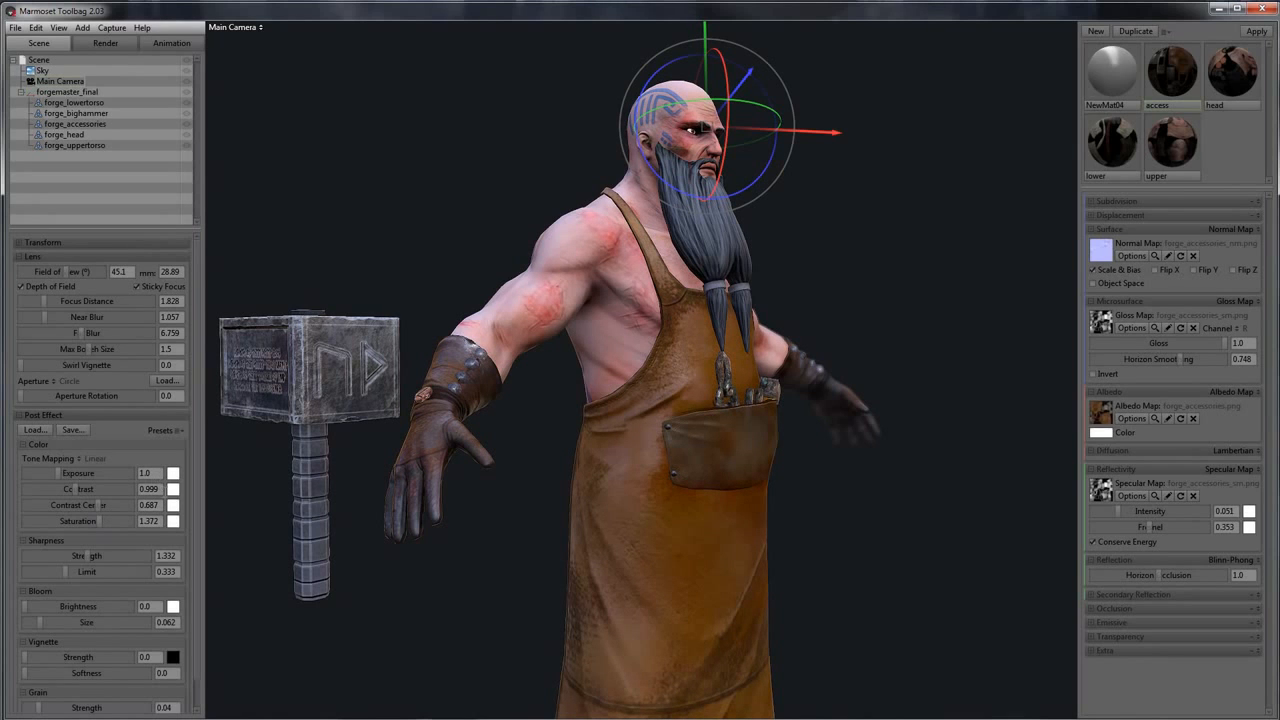
pyautogui.hotkey('ctrl', 'z')
pyautogui.hotkey('ctrl', 'z')
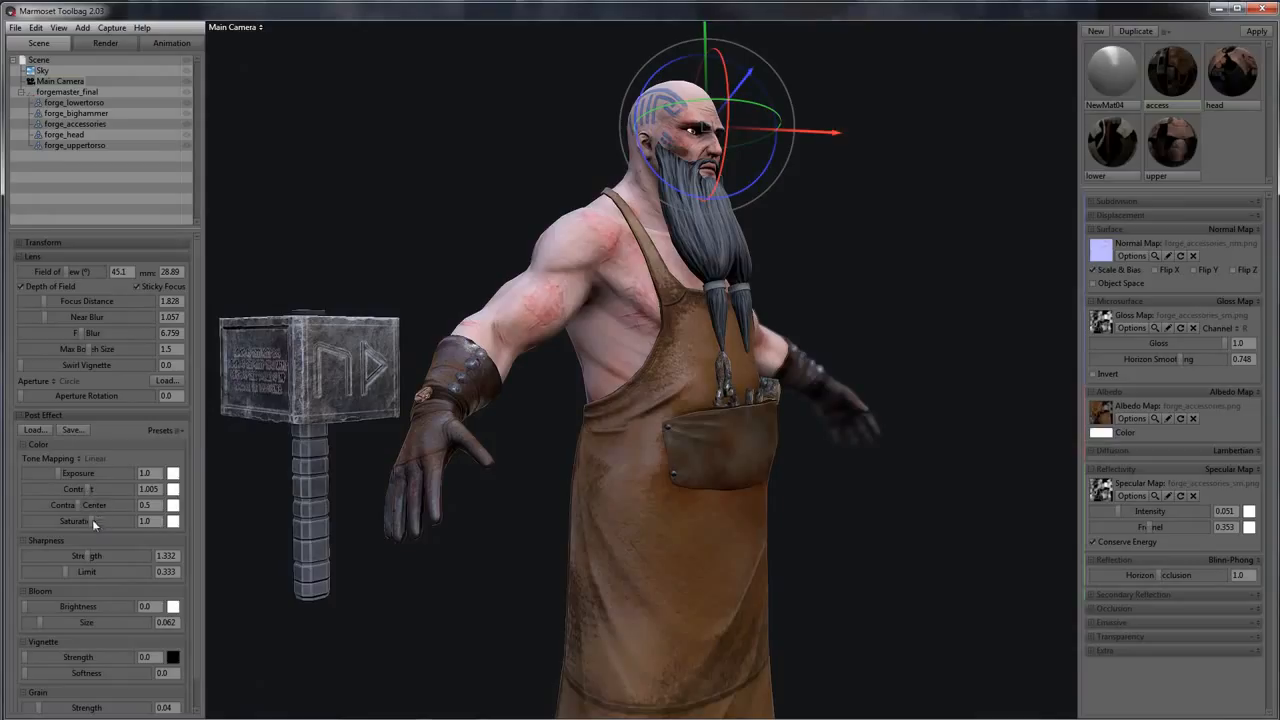
pyautogui.moveTo(92, 520); pyautogui.dragTo(93, 521)
pyautogui.scroll(-2, 190, 500)
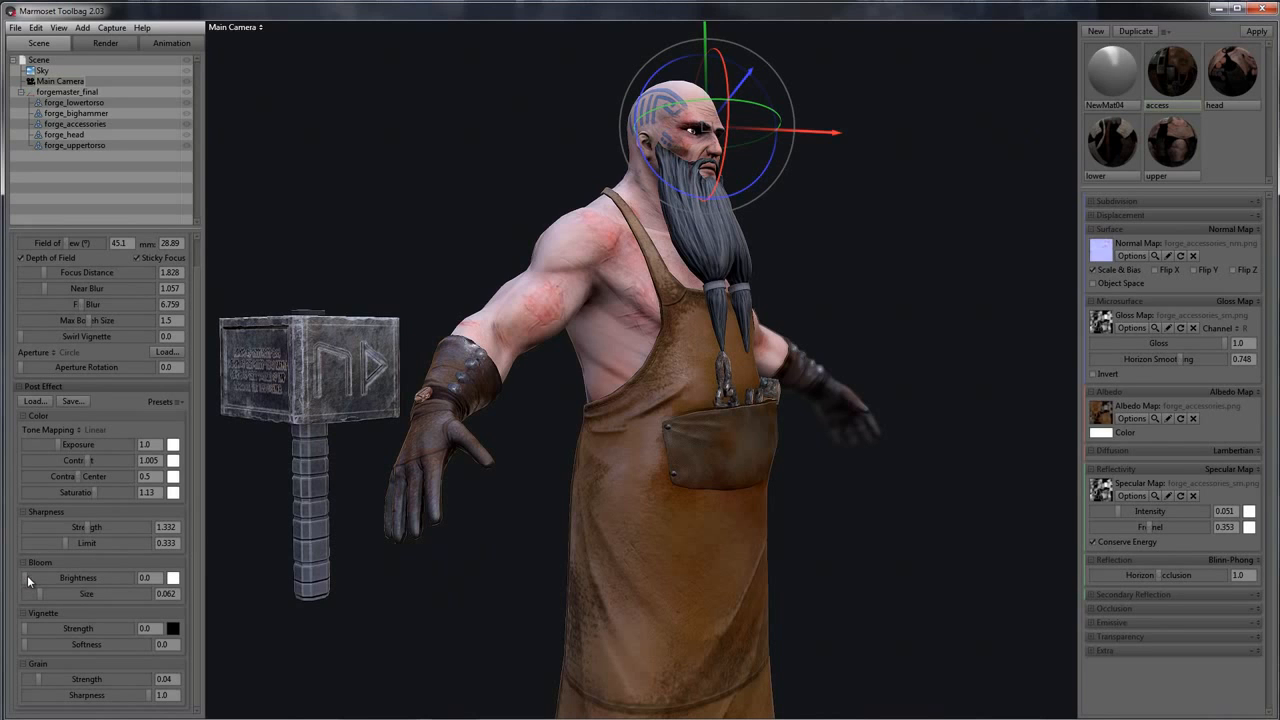
# Set bloom Brightness to about 0.11 and Size to 0.048, vignette Strength to 0.006, and grain Strength to 0.107
pyautogui.moveTo(30, 578)
pyautogui.mouseDown()
pyautogui.moveTo(124, 577)
pyautogui.moveTo(58, 578)
pyautogui.moveTo(86, 580)
pyautogui.moveTo(60, 580)
pyautogui.moveTo(55, 596)
pyautogui.moveTo(95, 594)
pyautogui.moveTo(18, 593)
pyautogui.moveTo(31, 593)
pyautogui.mouseUp()
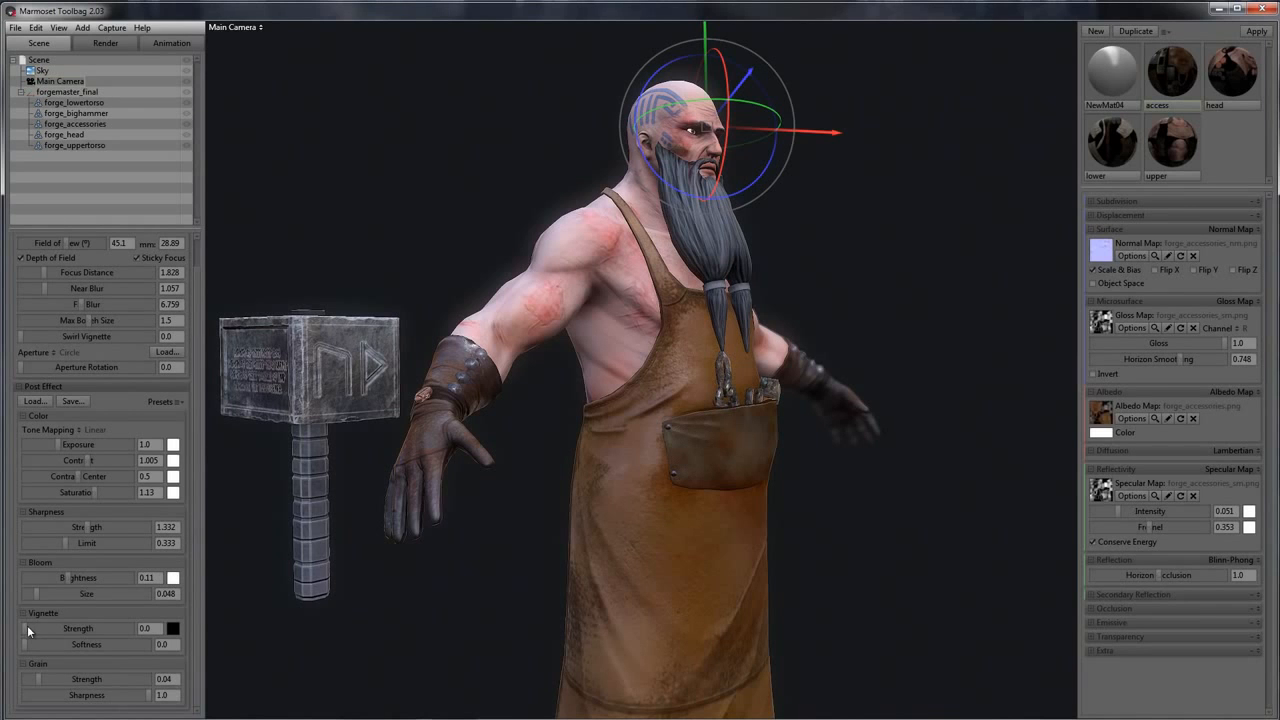
pyautogui.moveTo(28, 631)
pyautogui.mouseDown()
pyautogui.moveTo(162, 612)
pyautogui.moveTo(5, 613)
pyautogui.moveTo(80, 612)
pyautogui.moveTo(30, 613)
pyautogui.mouseUp()
pyautogui.moveTo(45, 684)
pyautogui.mouseDown()
pyautogui.moveTo(138, 679)
pyautogui.moveTo(33, 678)
pyautogui.moveTo(48, 678)
pyautogui.mouseUp()
# Capture the current view as an image and open screenshot001.png from the output folder in the photo viewer
pyautogui.click(110, 31)
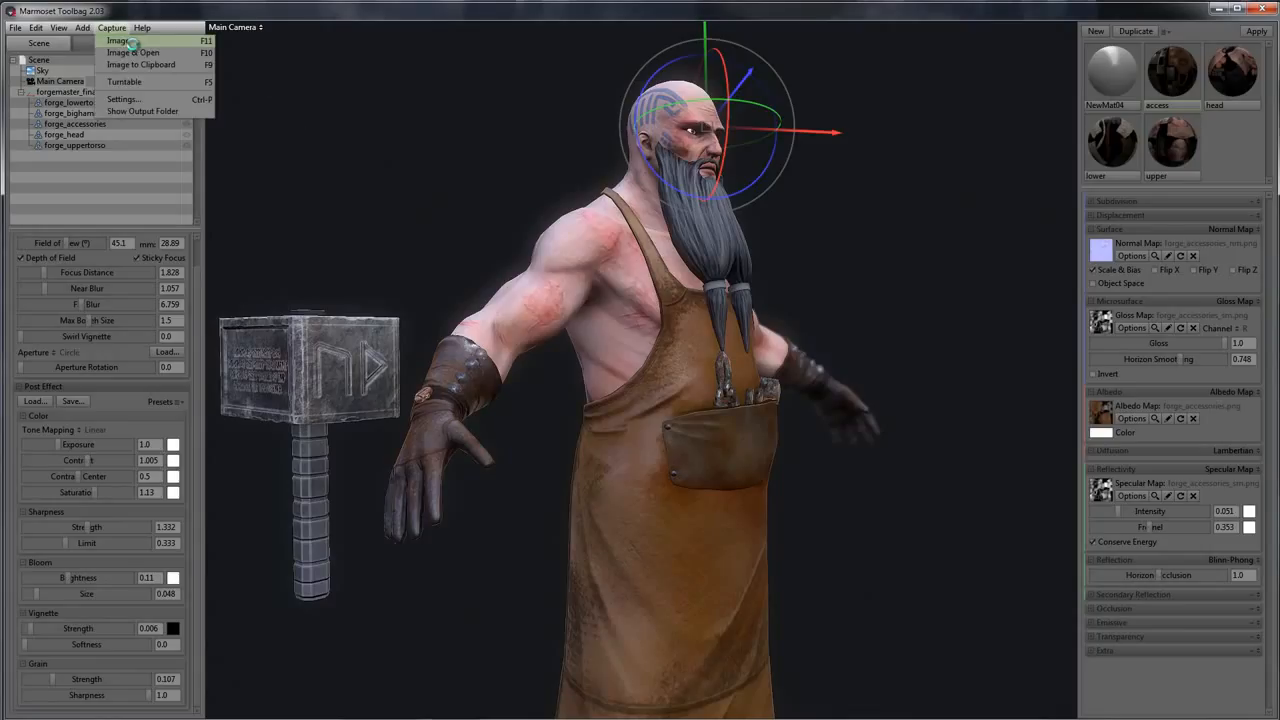
pyautogui.click(130, 110)
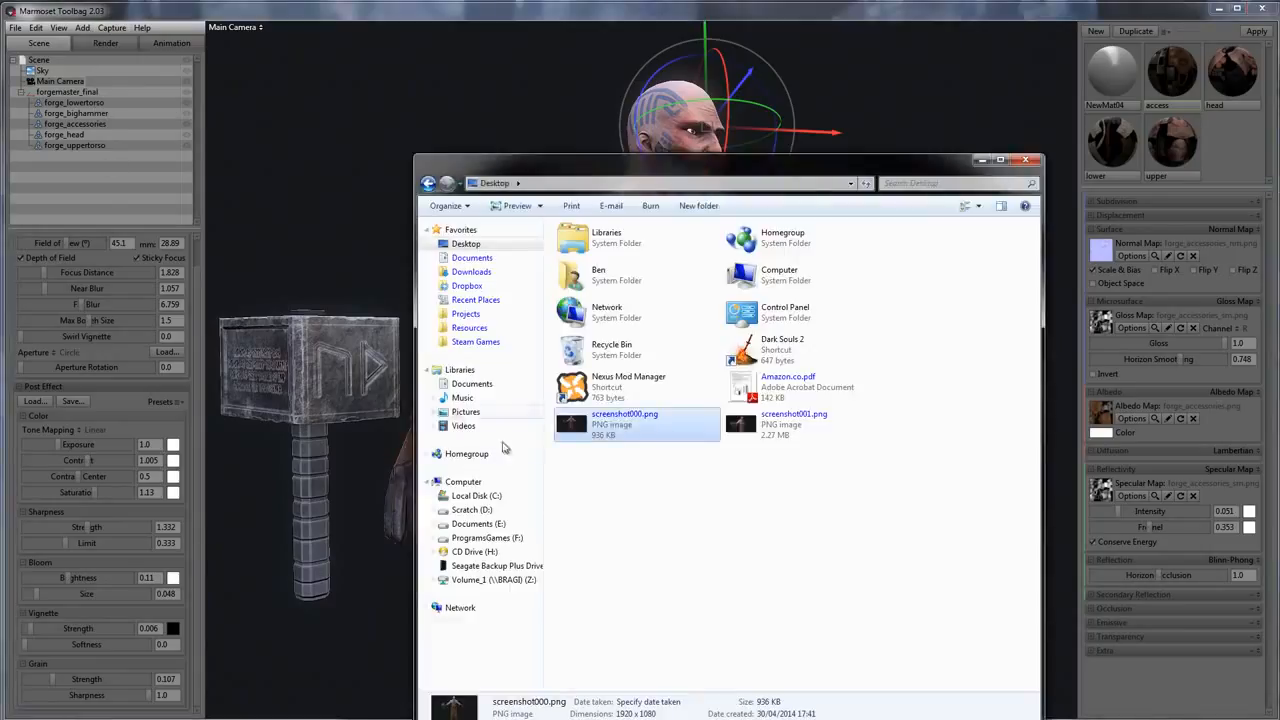
pyautogui.doubleClick(766, 436)
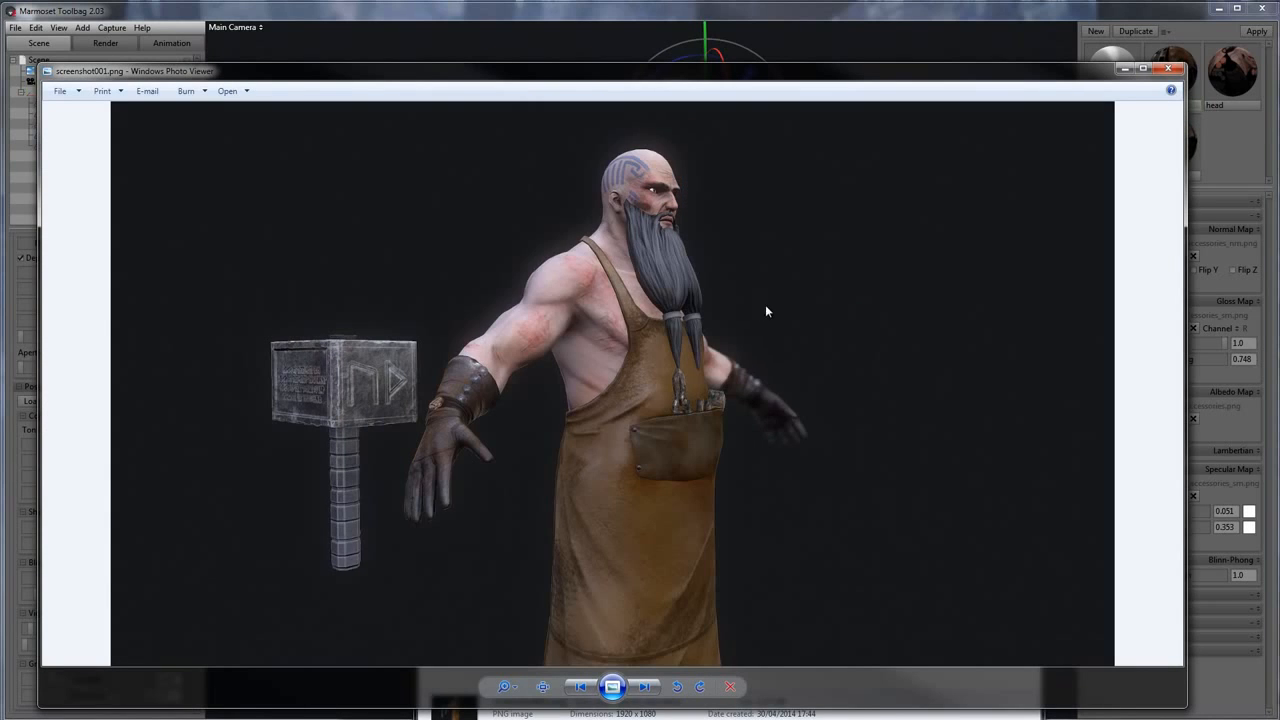
# Compare screenshot000.png and screenshot001.png by flipping between them, then close the viewer and return to Marmoset Toolbag
pyautogui.press('Left')
pyautogui.press('Right')
pyautogui.press('Left')
pyautogui.press('Right')
pyautogui.press('Left')
pyautogui.press('Right')
pyautogui.click(1167, 68)
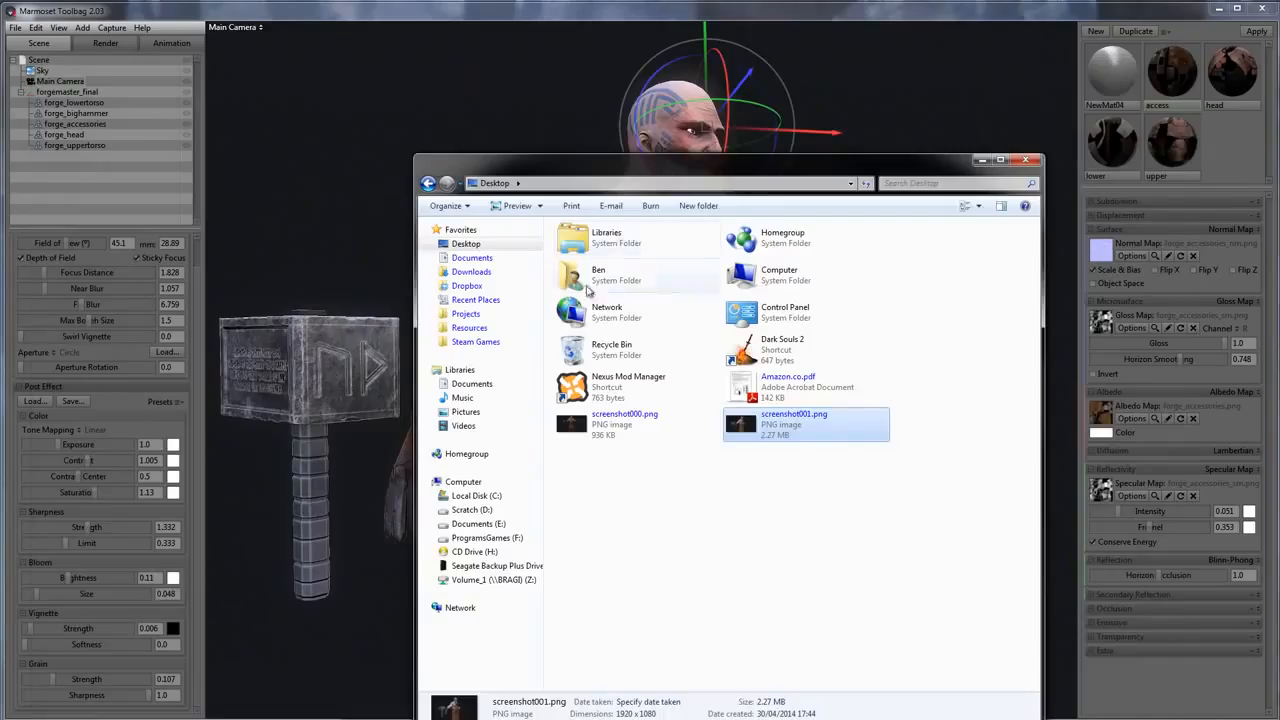
pyautogui.click(666, 17)
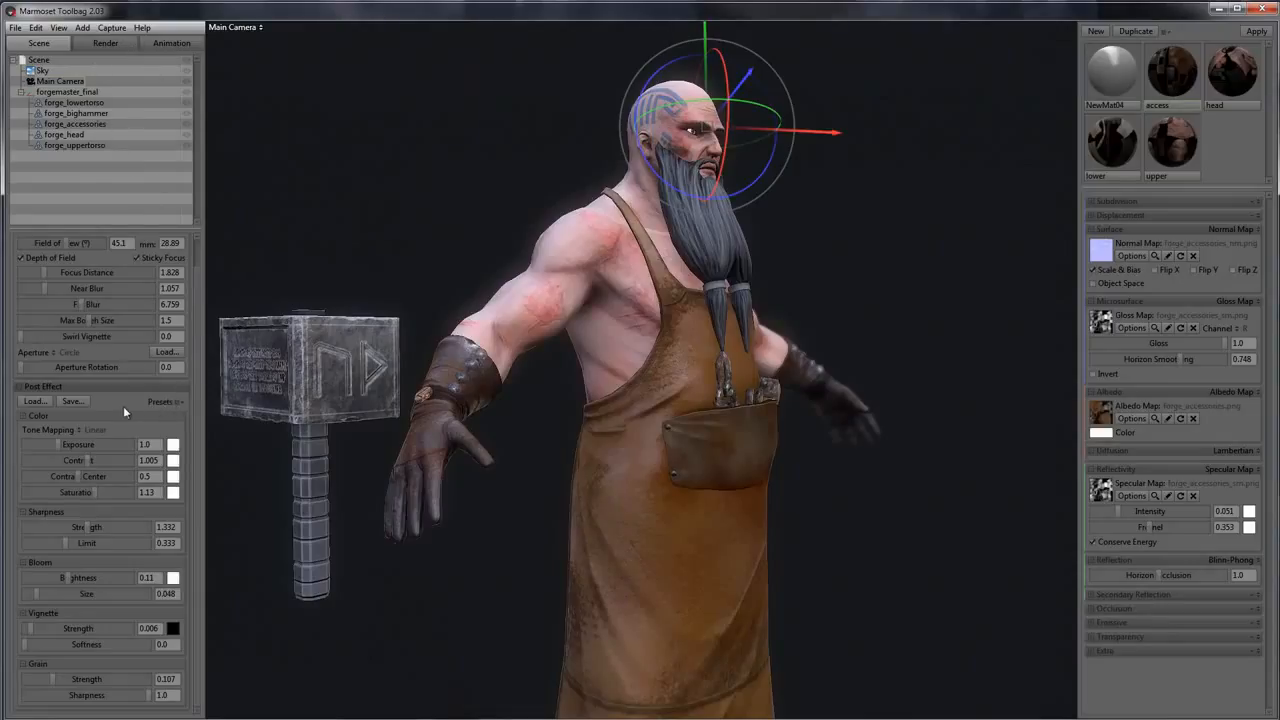
# Try a Camera Turntable speed of about 58.5, playing and stopping the rotation
pyautogui.scroll(1, 200, 250)
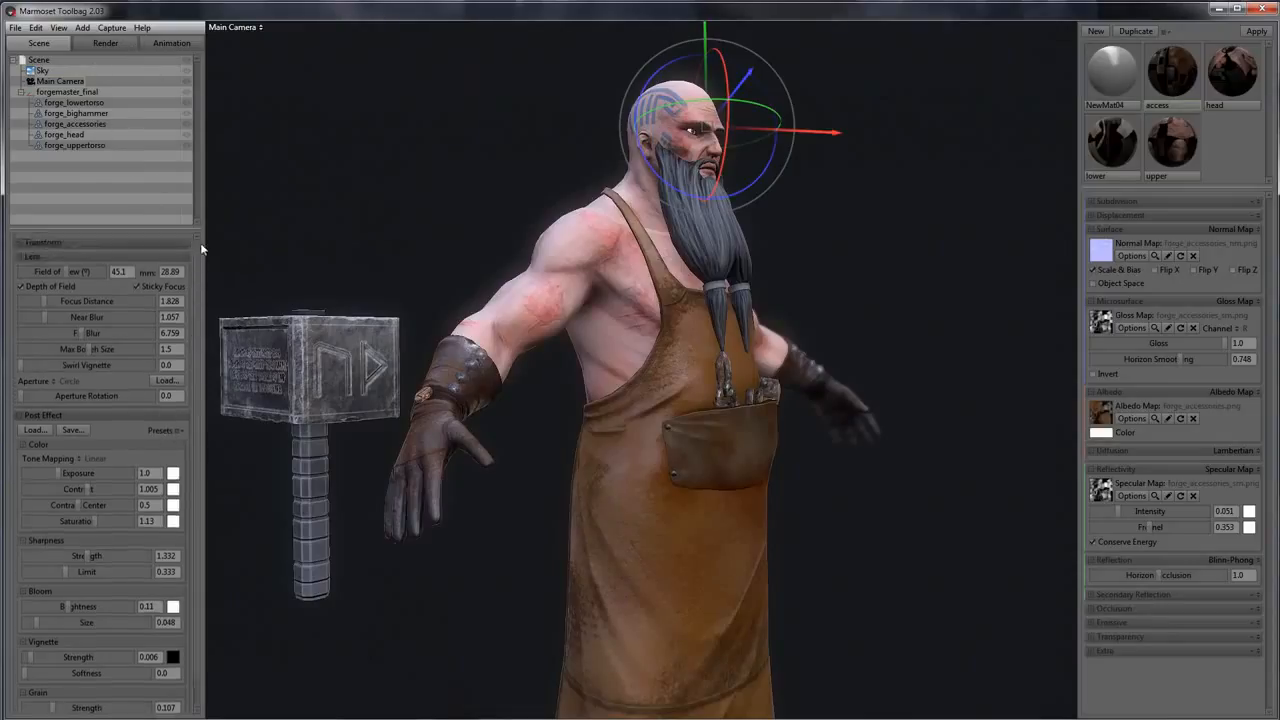
pyautogui.moveTo(201, 245); pyautogui.dragTo(194, 275)
pyautogui.click(165, 43)
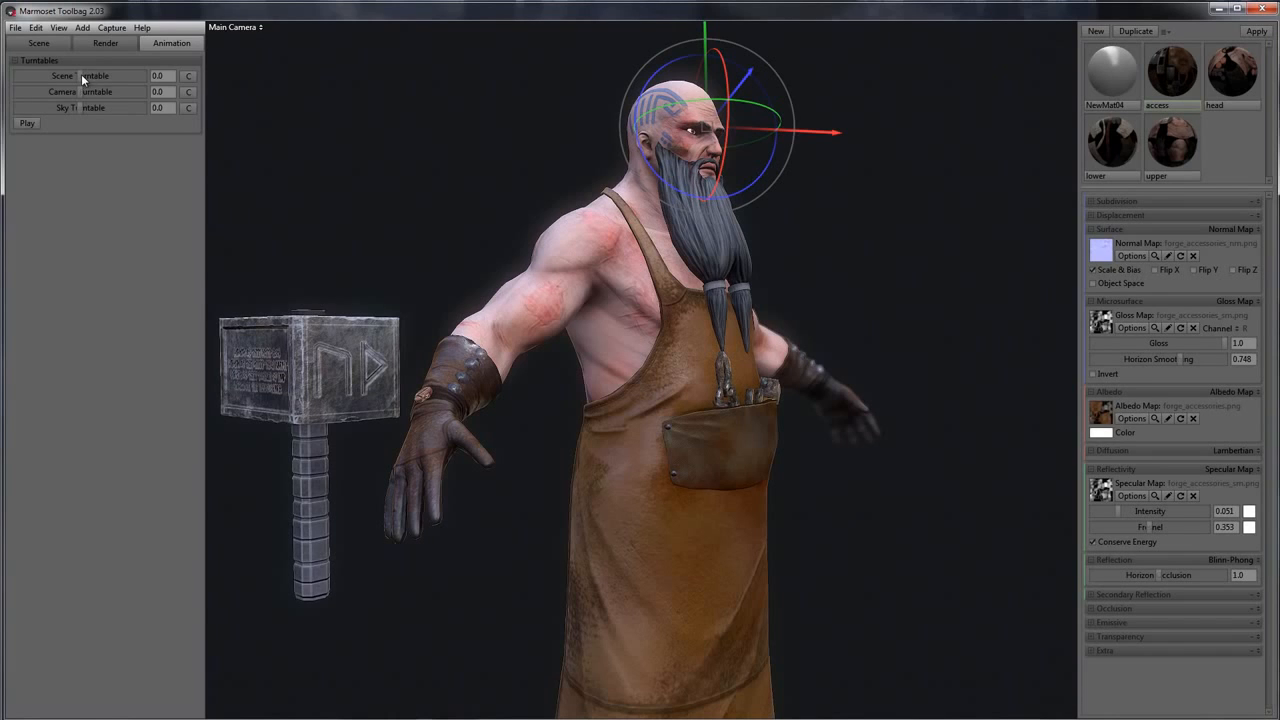
pyautogui.moveTo(79, 90); pyautogui.dragTo(112, 91)
pyautogui.click(27, 123)
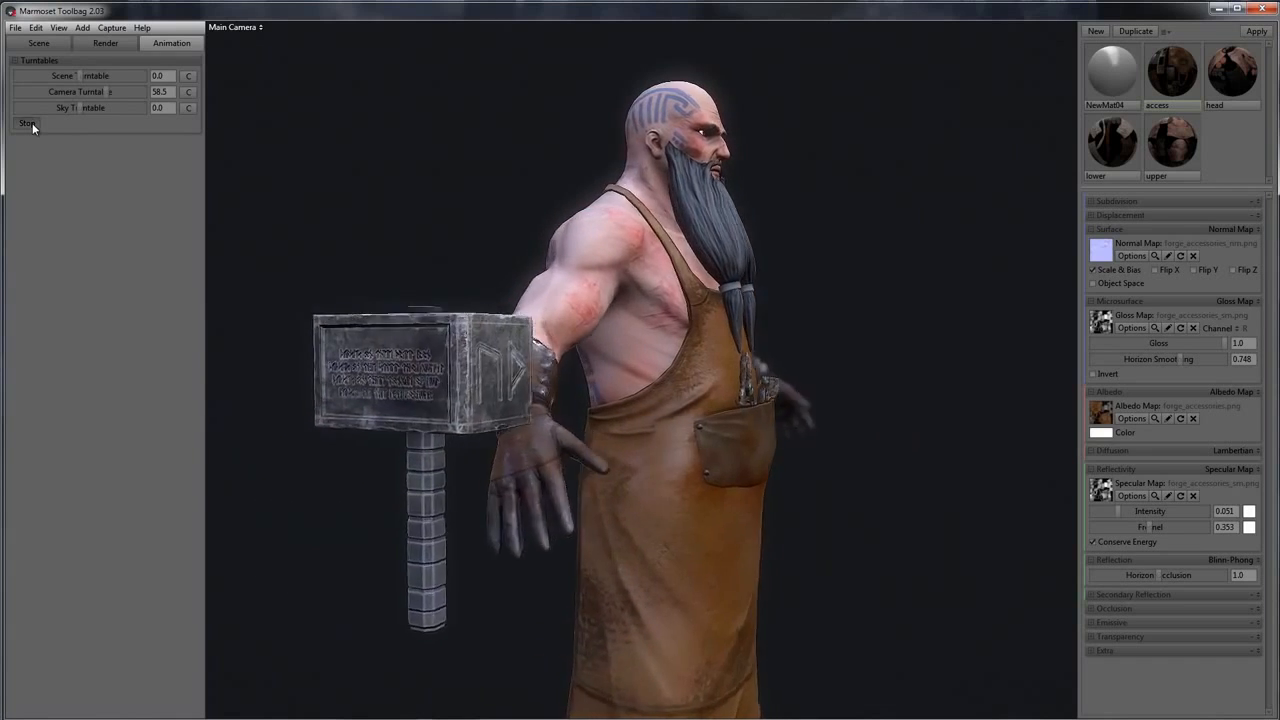
pyautogui.click(30, 123)
# Slow the Camera Turntable to about 10.74 and preview the rotation
pyautogui.moveTo(103, 91); pyautogui.dragTo(91, 92)
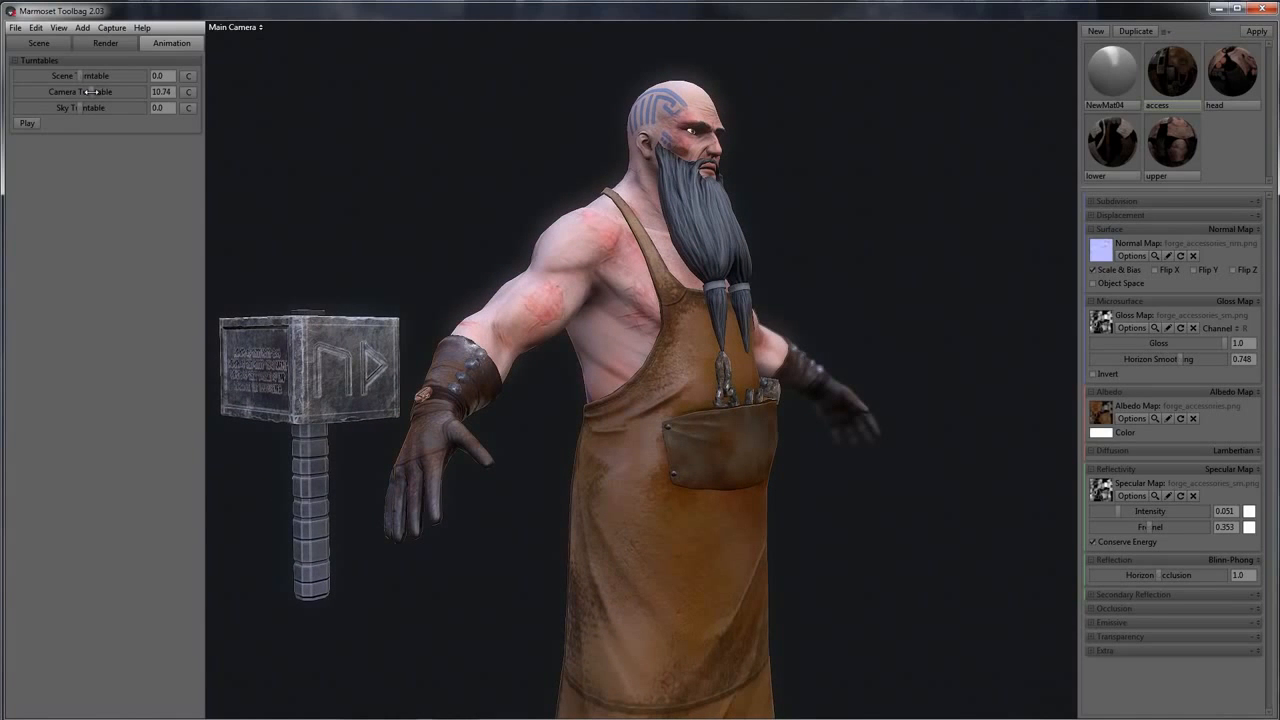
pyautogui.click(28, 124)
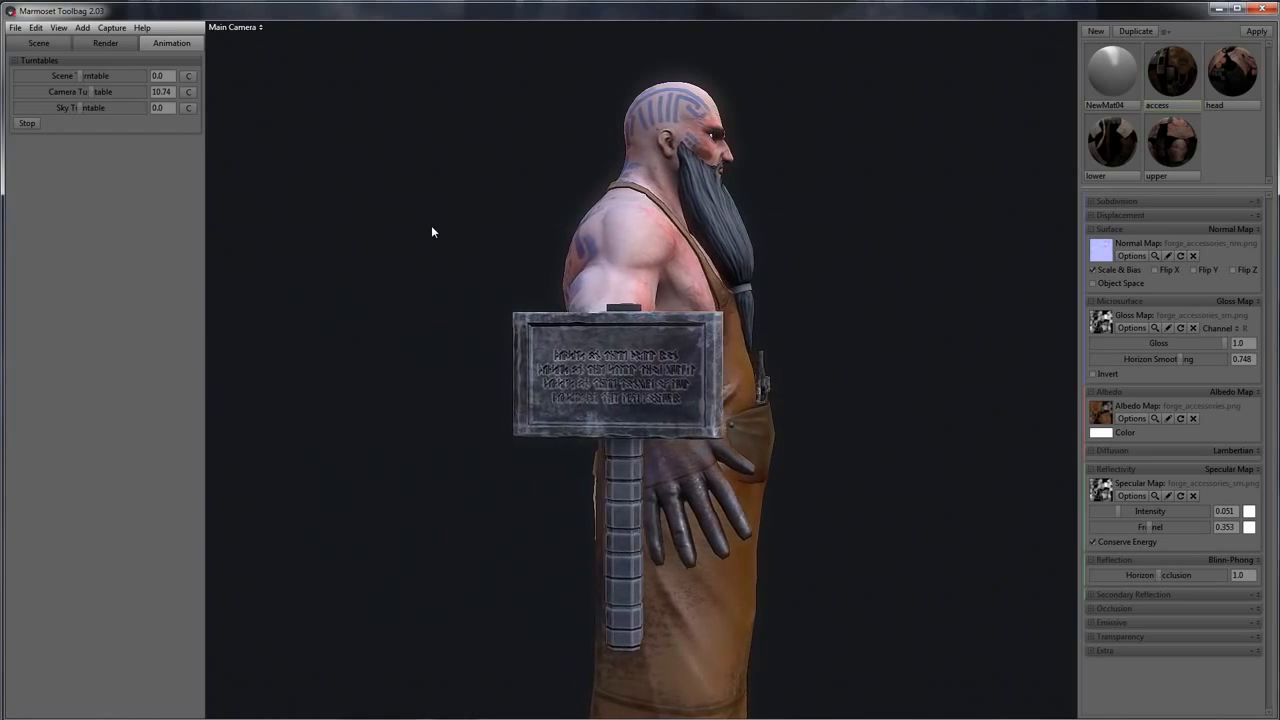
pyautogui.click(27, 123)
# Check the viewport's anti-aliasing options in the render settings
pyautogui.click(106, 44)
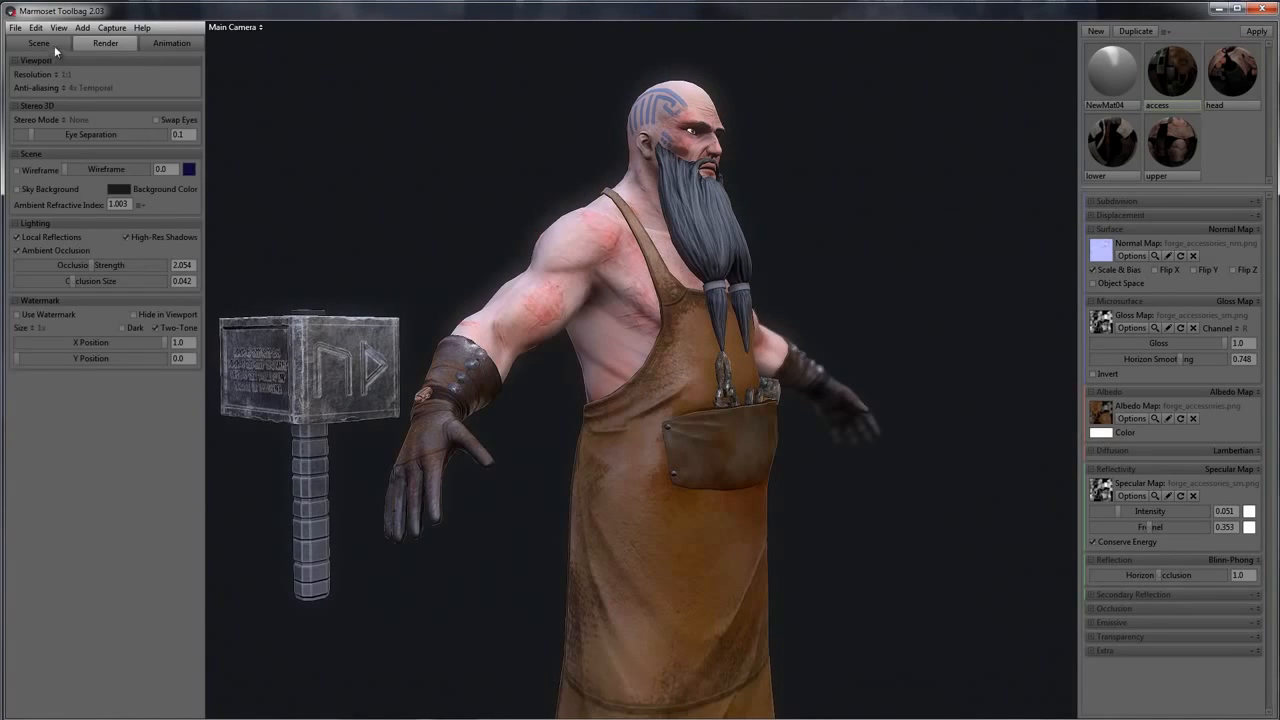
pyautogui.click(60, 88)
pyautogui.click(94, 102)
# Set the Scene Turntable speed to about 16.58 and the Camera Turntable to 0, and preview the rotation
pyautogui.click(162, 43)
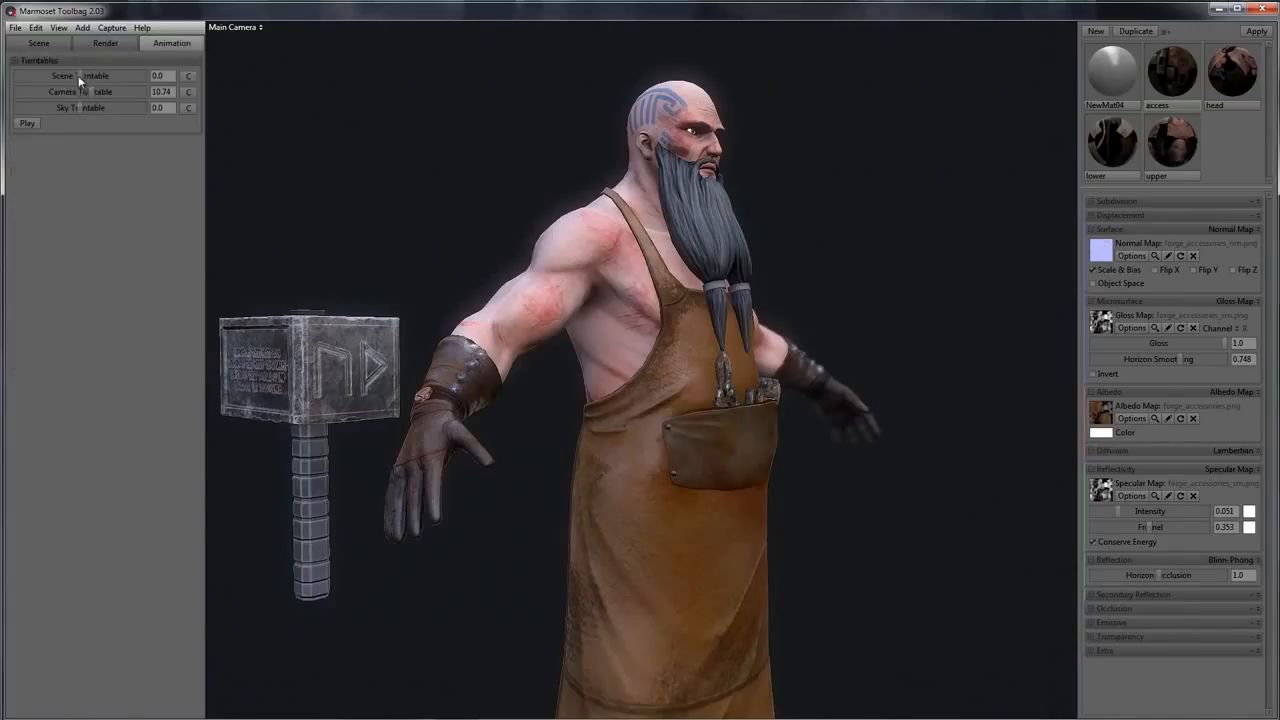
pyautogui.moveTo(78, 75); pyautogui.dragTo(88, 75)
pyautogui.click(170, 91)
pyautogui.write('0')
pyautogui.press('Return')
pyautogui.click(27, 123)
# Reduce the Main Camera's grain Strength to about 0.022
pyautogui.click(105, 45)
pyautogui.click(38, 44)
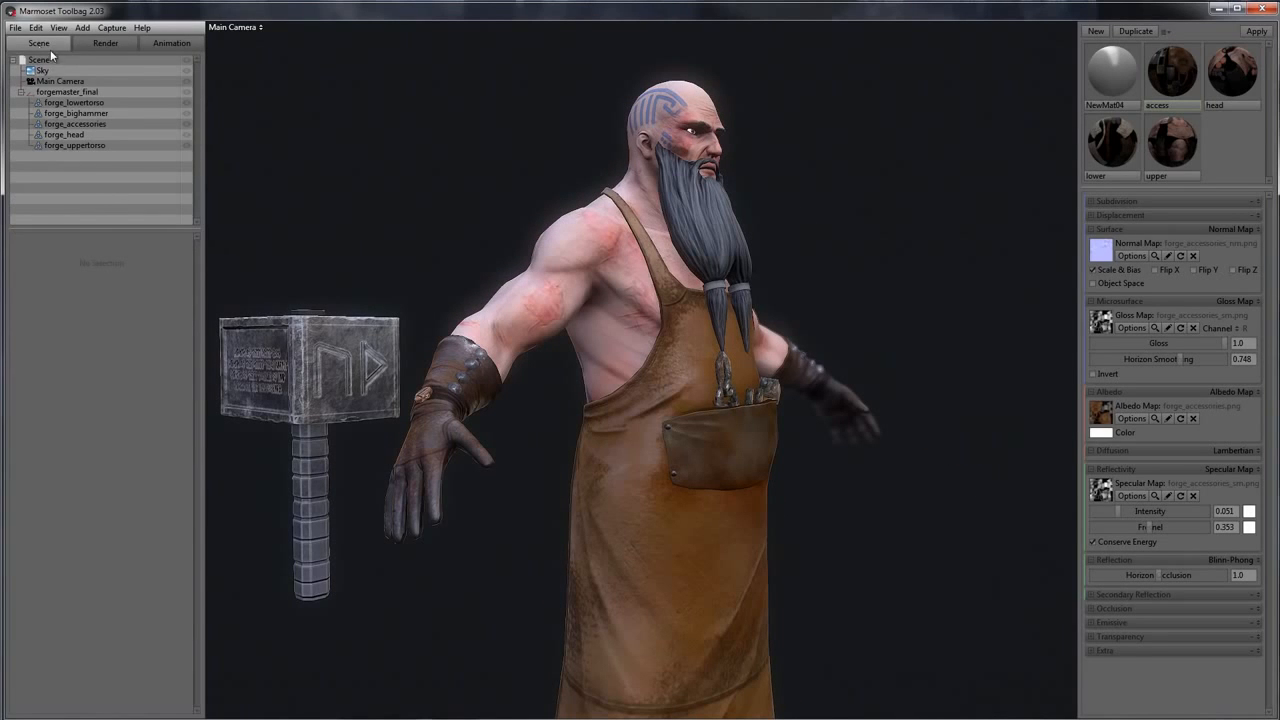
pyautogui.click(60, 81)
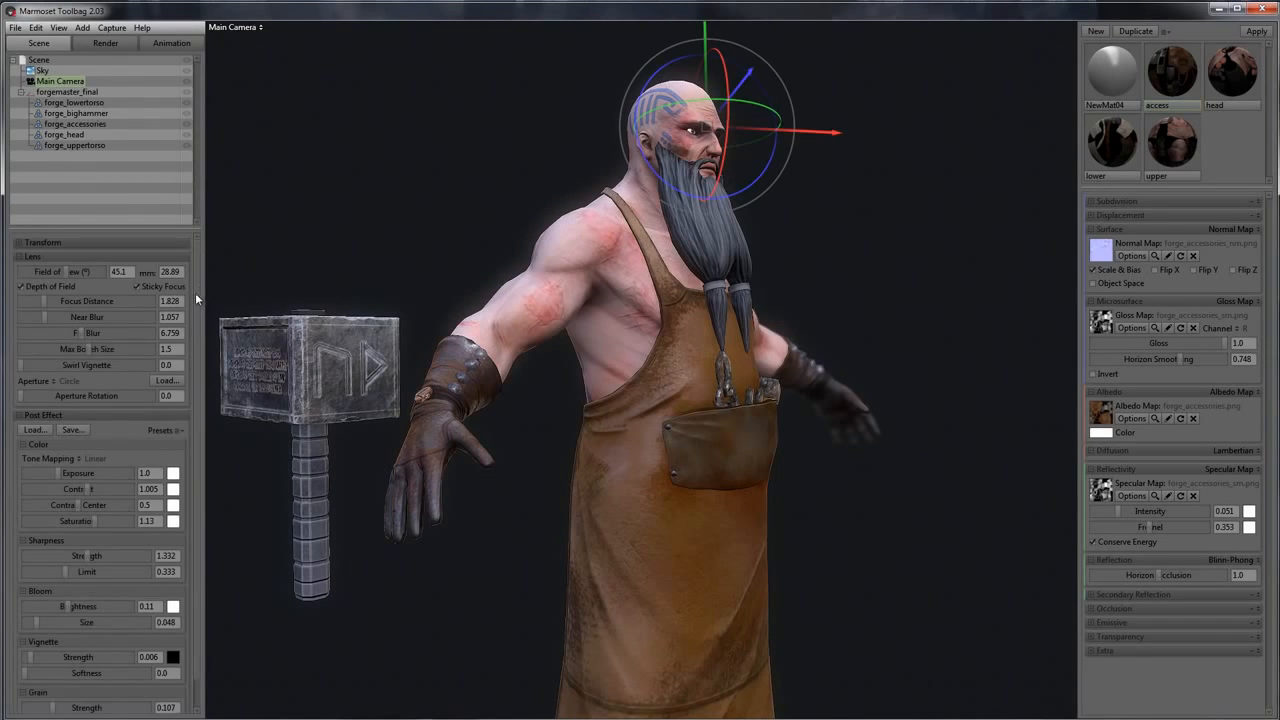
pyautogui.scroll(-1, 197, 400)
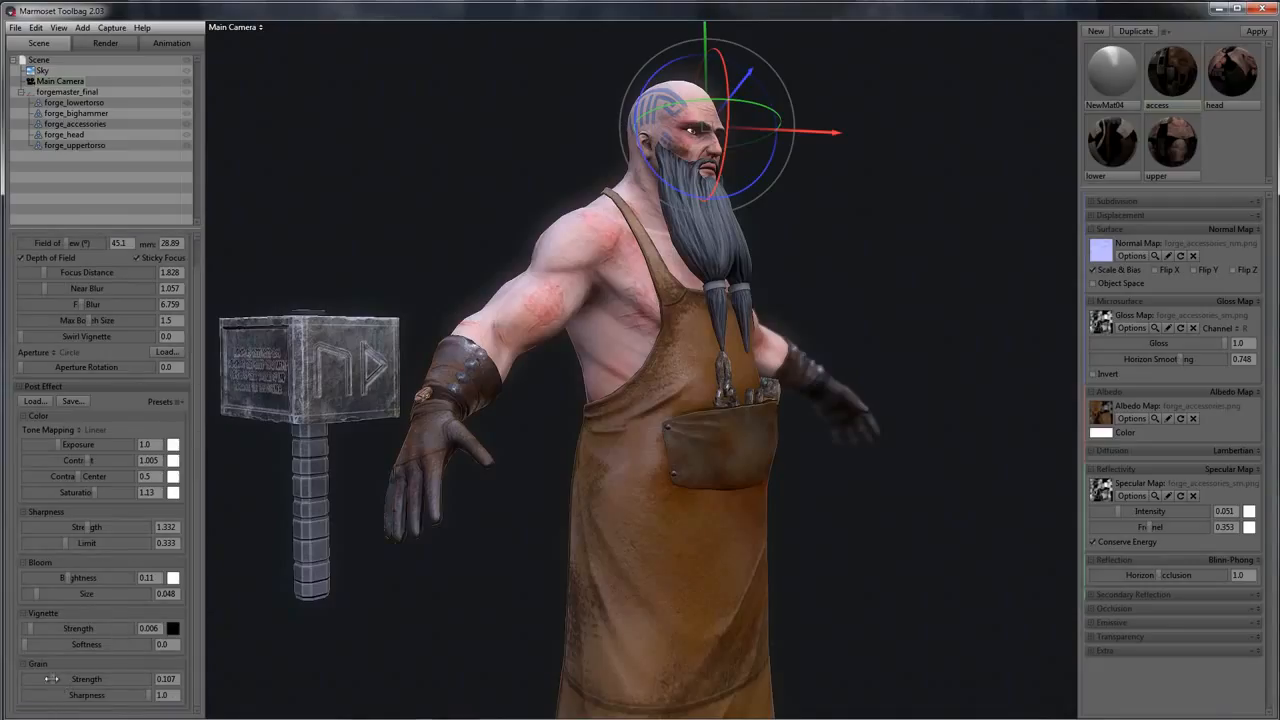
pyautogui.moveTo(52, 679); pyautogui.dragTo(34, 680)
# Play the scene turntable to examine the rotating character and hammer, and stop it
pyautogui.click(160, 44)
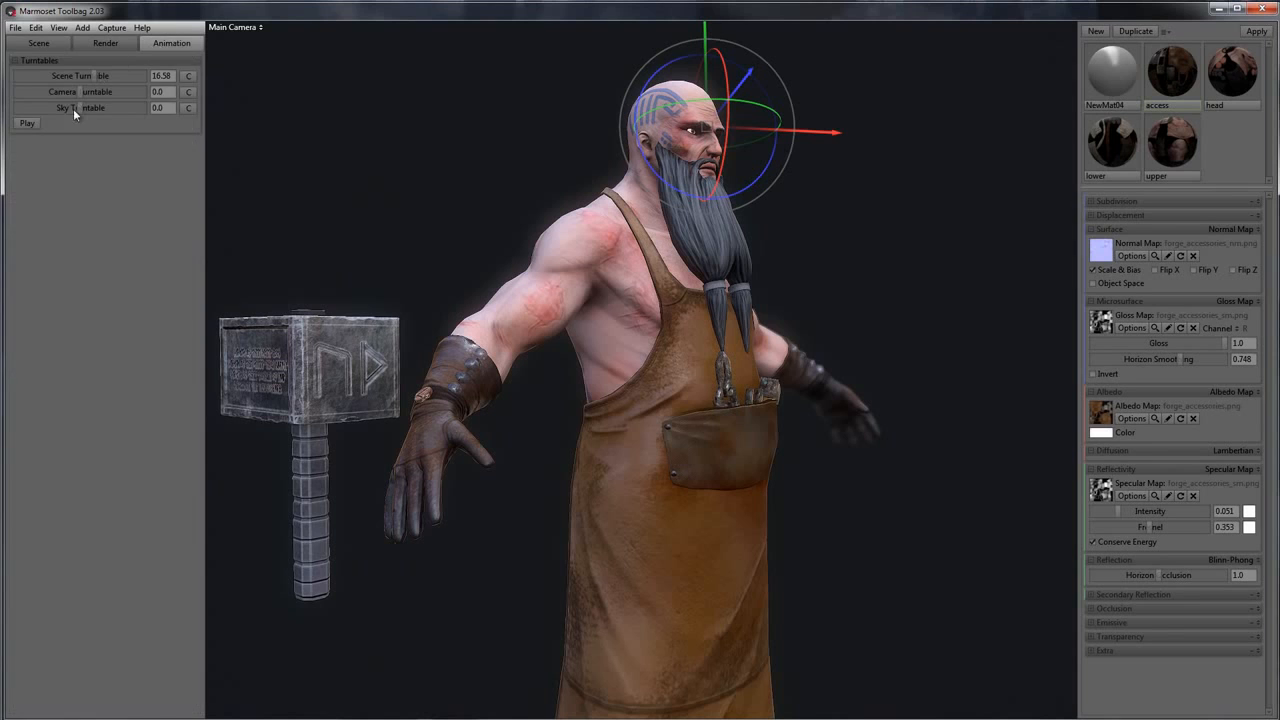
pyautogui.click(35, 121)
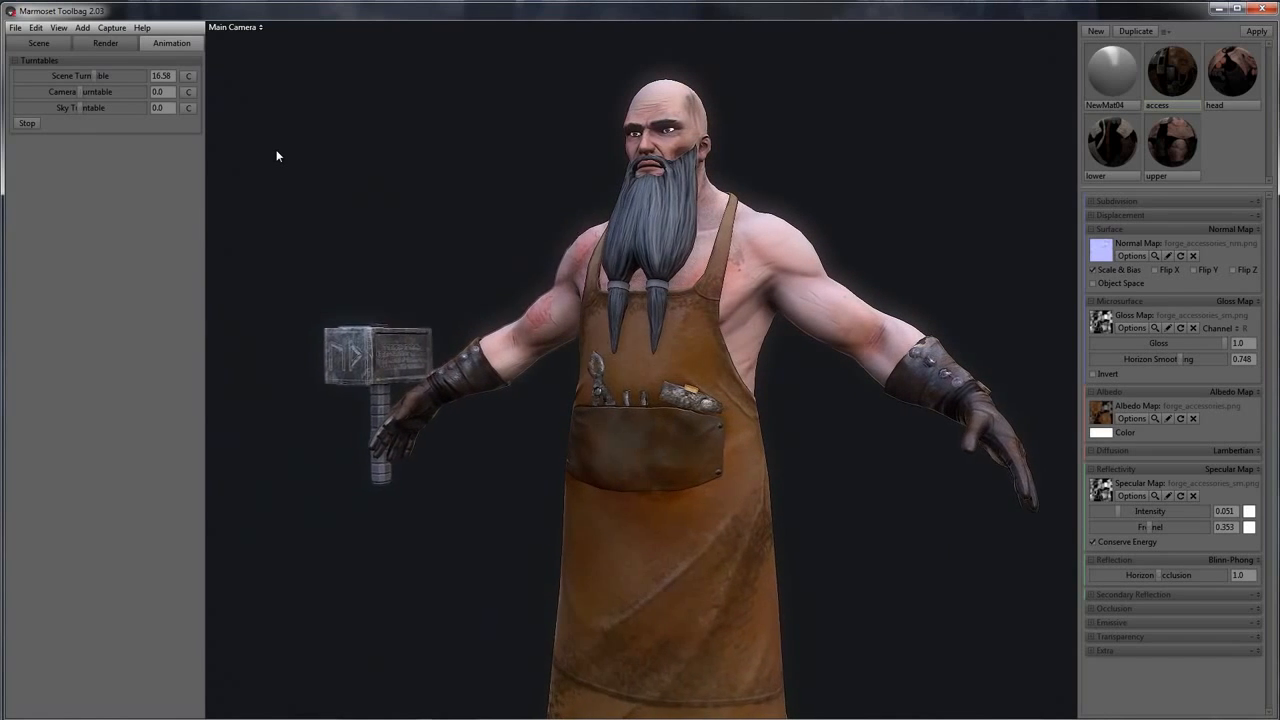
pyautogui.click(27, 123)
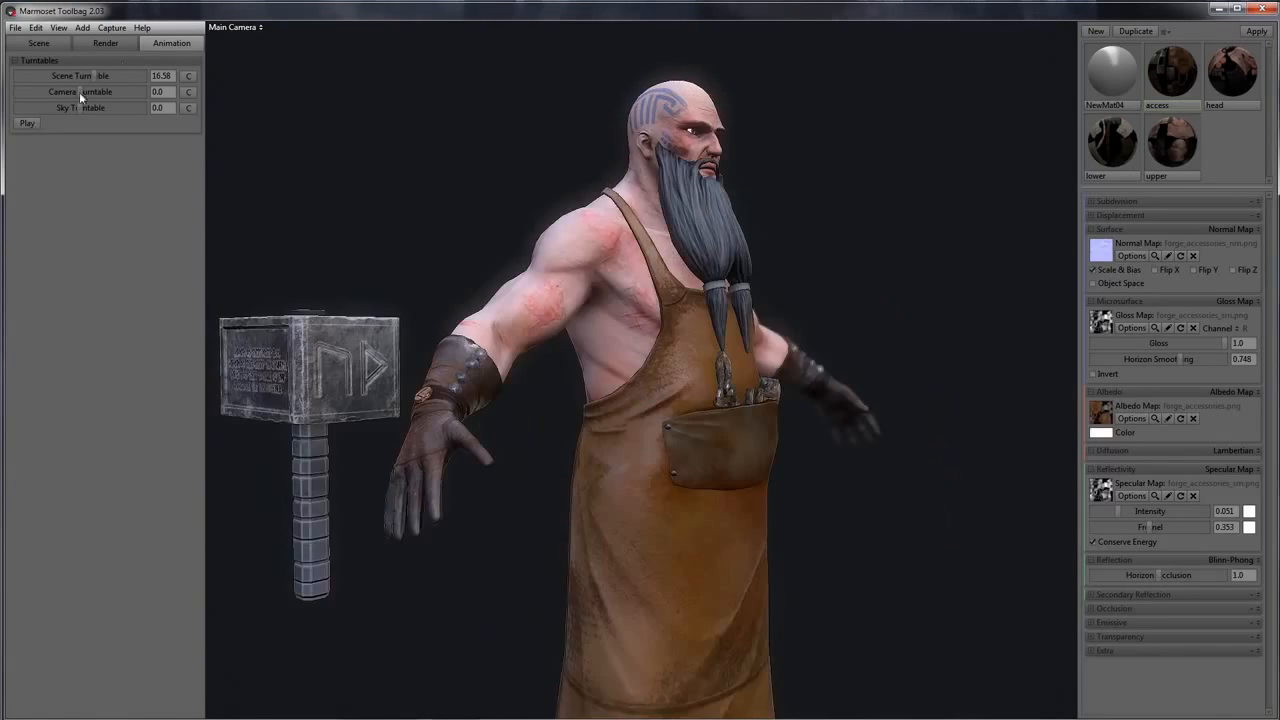
# Lower the Main Camera's sharpness Strength and open the render settings
pyautogui.click(40, 44)
pyautogui.click(52, 82)
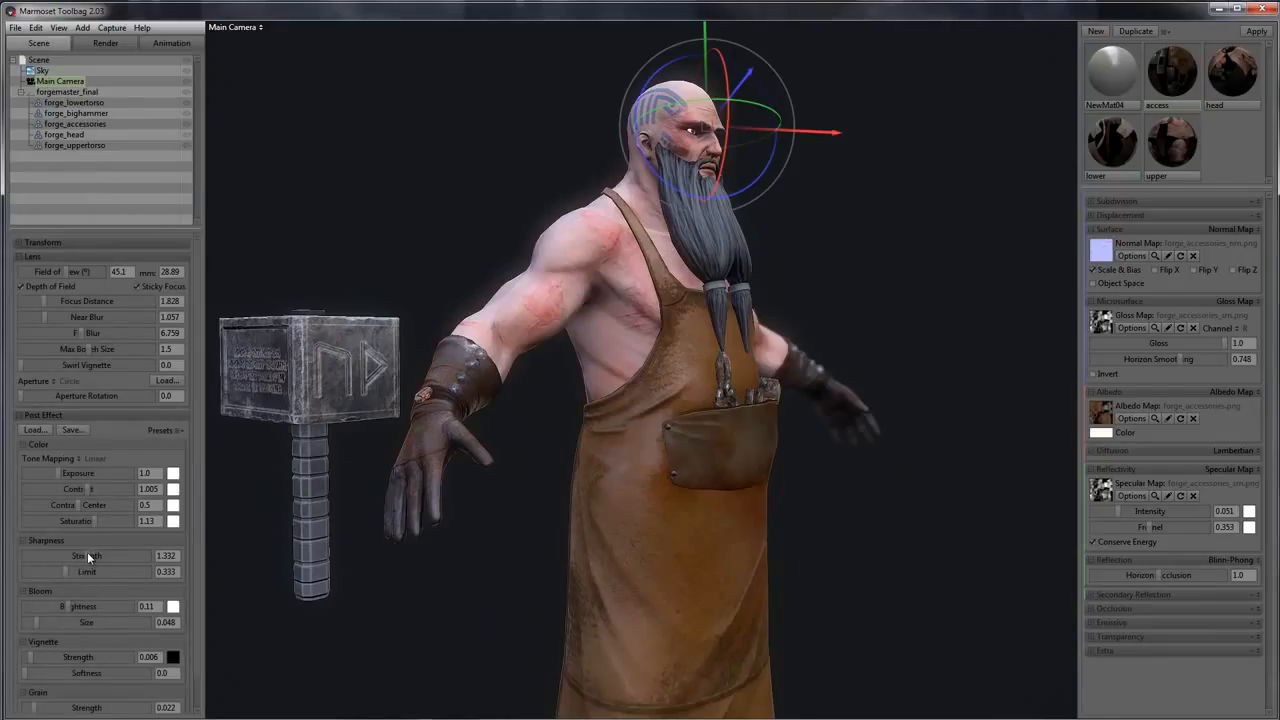
pyautogui.moveTo(87, 552); pyautogui.dragTo(33, 556)
pyautogui.click(105, 44)
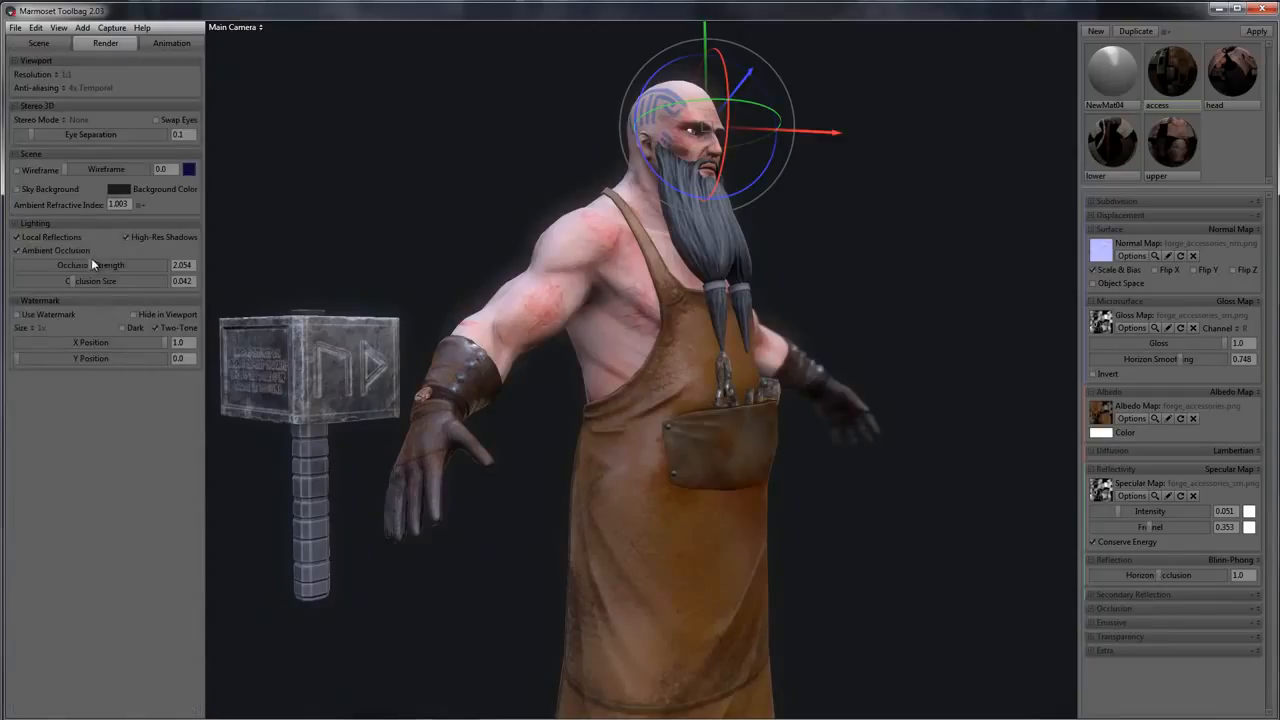
# Raise the ambient occlusion strength to about 2.995 and preview the scene turntable rotation
pyautogui.moveTo(91, 262); pyautogui.dragTo(99, 266)
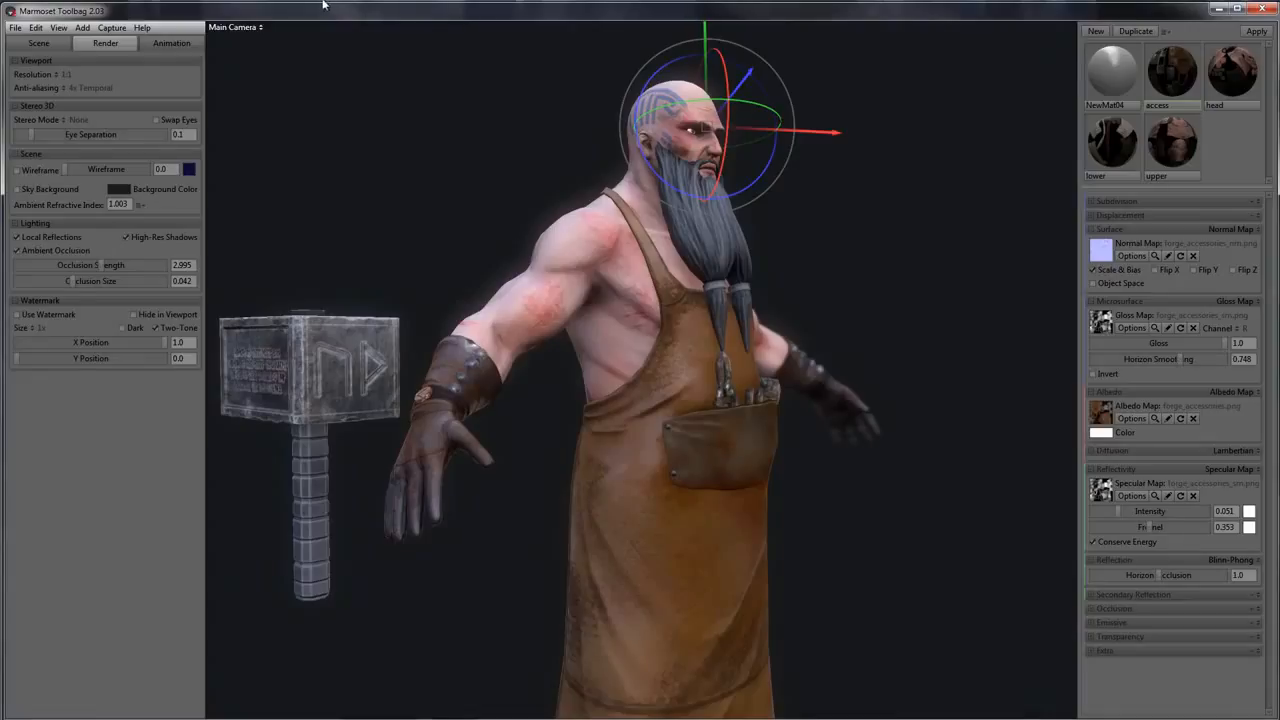
pyautogui.click(160, 46)
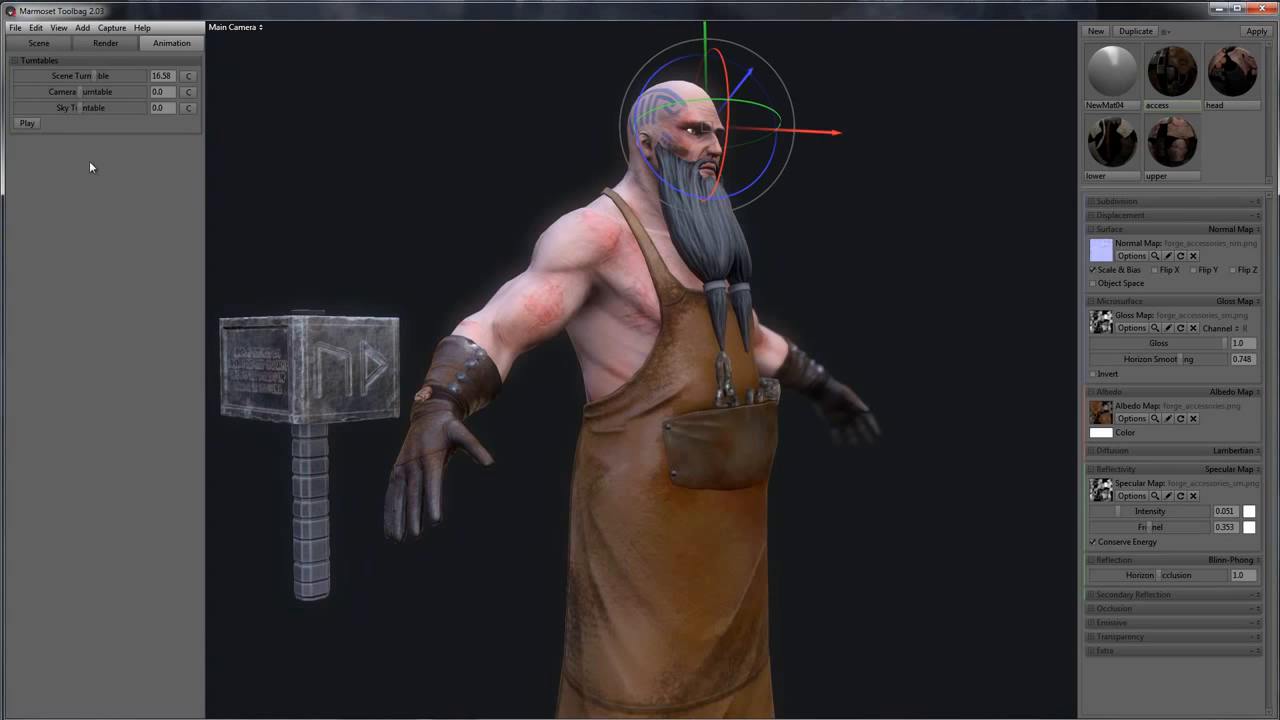
pyautogui.click(35, 123)
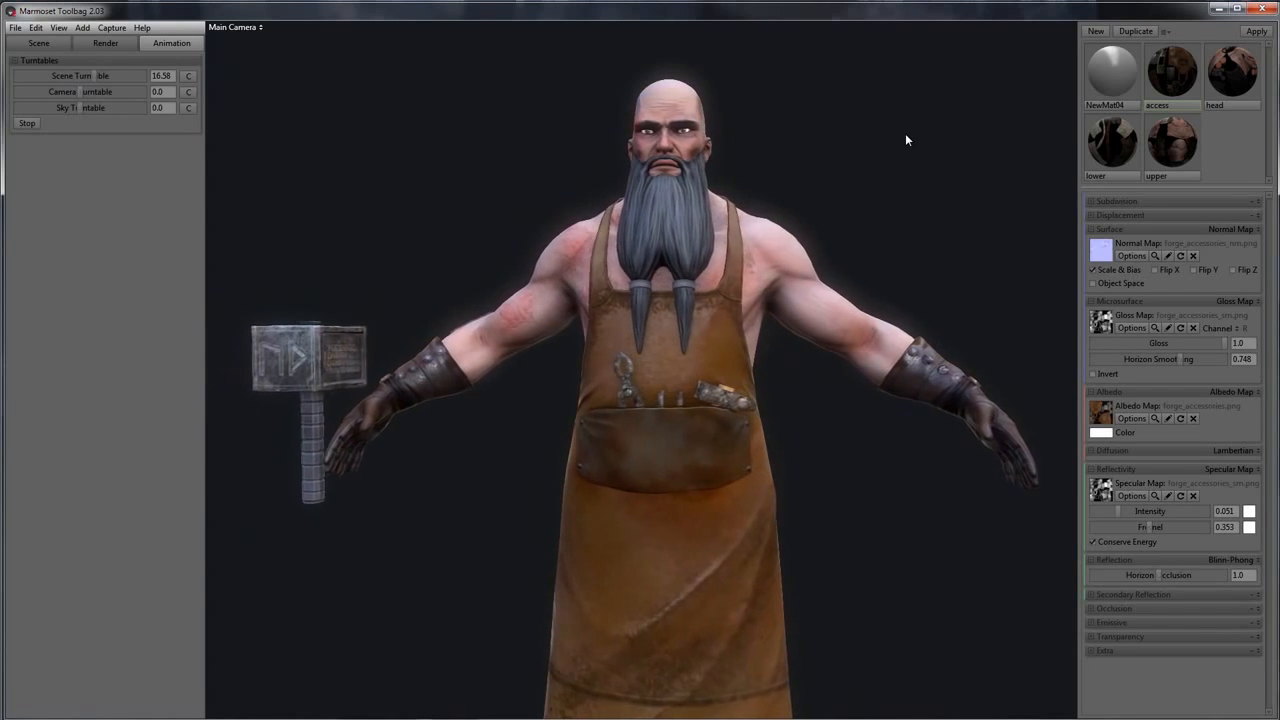
pyautogui.click(35, 123)
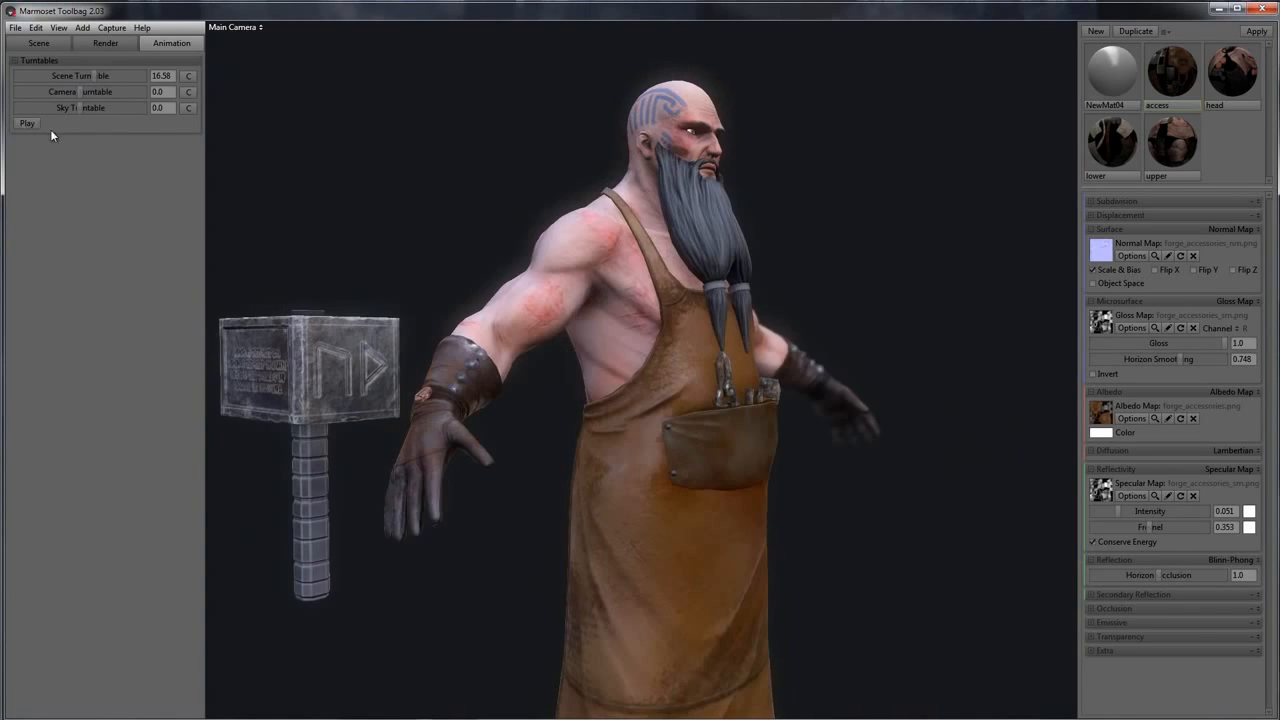
# Frame the full character with the hammer and set the Main Camera's Near Blur to about 0.639 and Far Blur to about 8.659
pyautogui.click(39, 44)
pyautogui.click(60, 81)
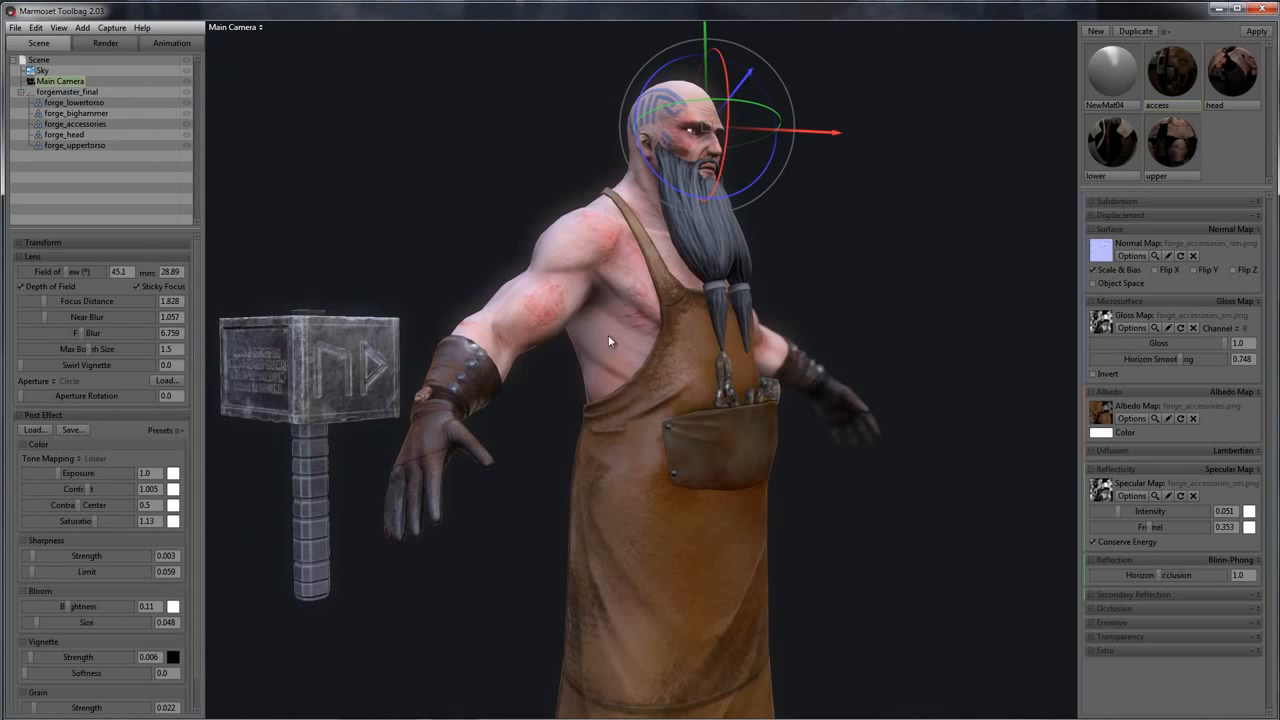
pyautogui.scroll(-5, 603, 298)
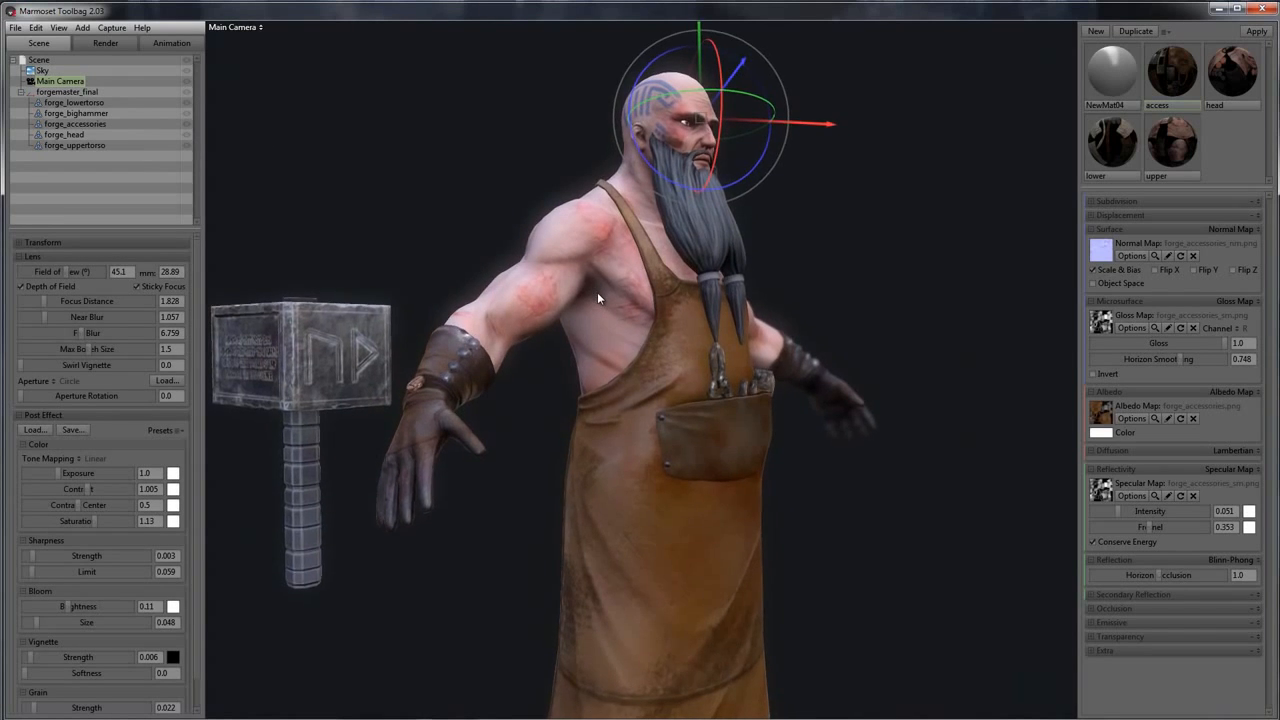
pyautogui.moveTo(686, 372); pyautogui.dragTo(688, 318)
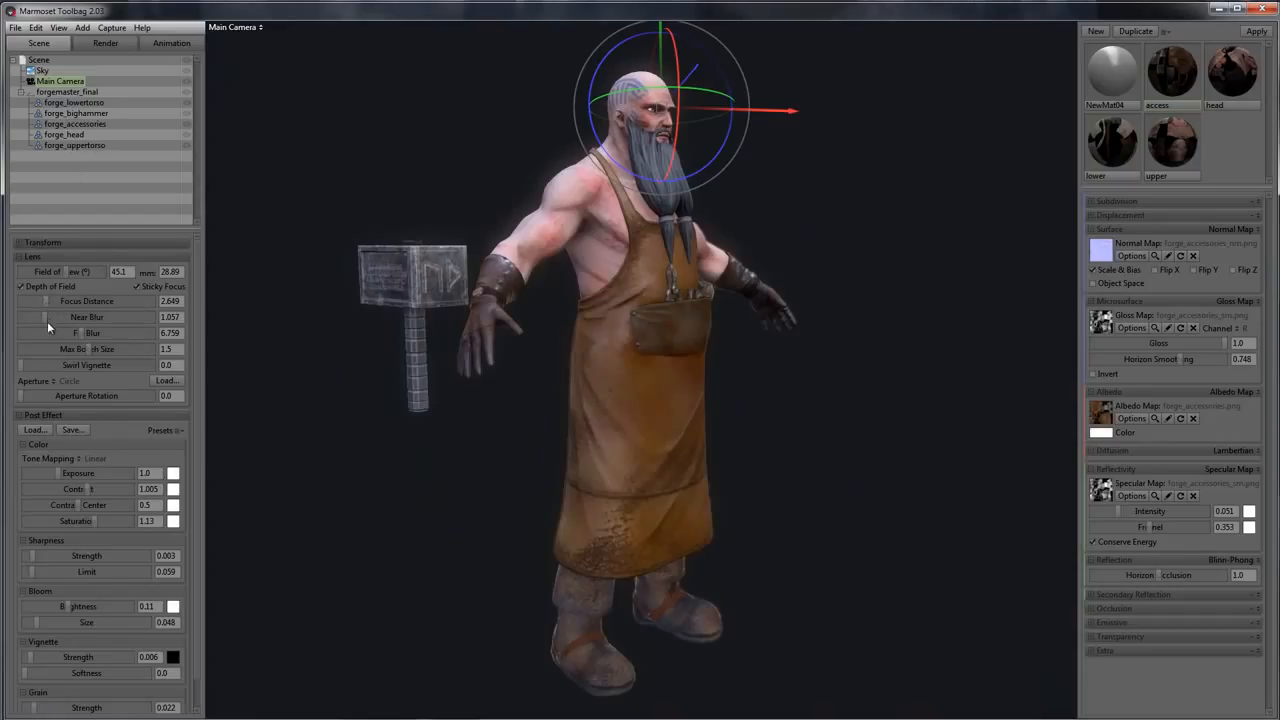
pyautogui.moveTo(46, 316)
pyautogui.mouseDown()
pyautogui.moveTo(30, 317)
pyautogui.moveTo(41, 317)
pyautogui.mouseUp()
pyautogui.moveTo(81, 334)
pyautogui.mouseDown()
pyautogui.moveTo(64, 333)
pyautogui.moveTo(87, 334)
pyautogui.mouseUp()
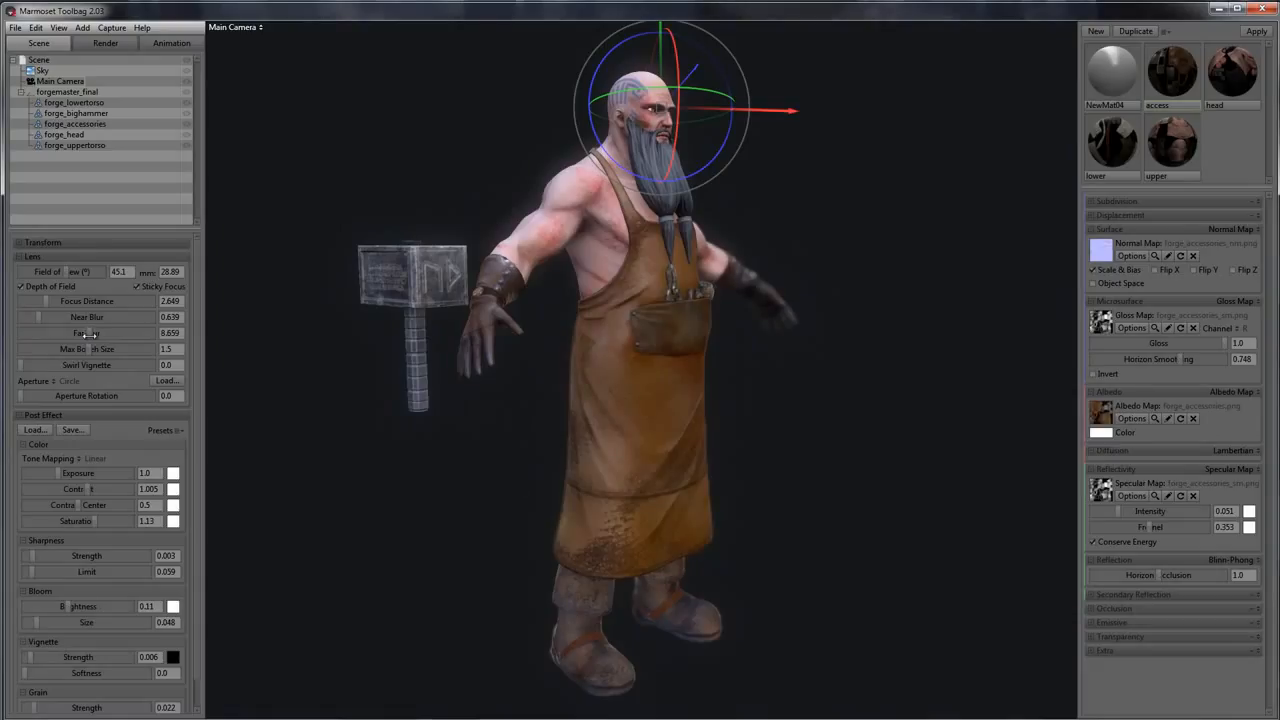
# Play the scene turntable to check the full-body framing from all sides, and stop it
pyautogui.click(110, 43)
pyautogui.click(157, 43)
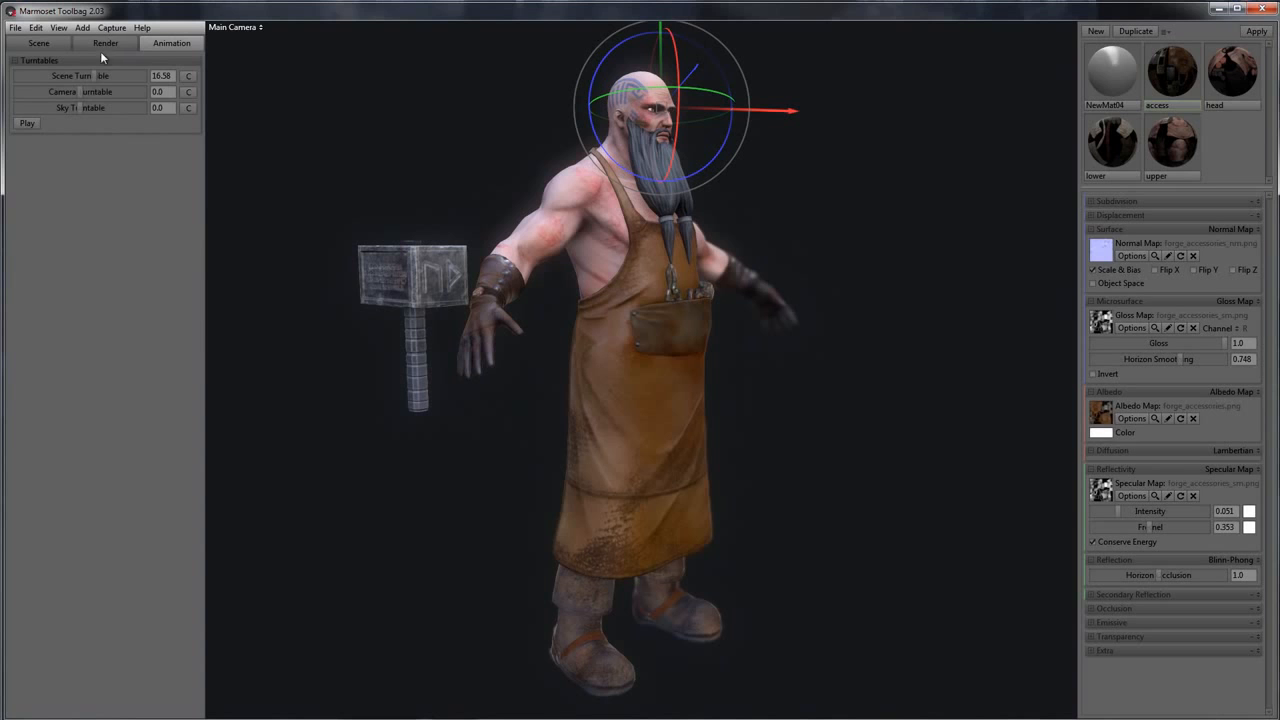
pyautogui.click(30, 124)
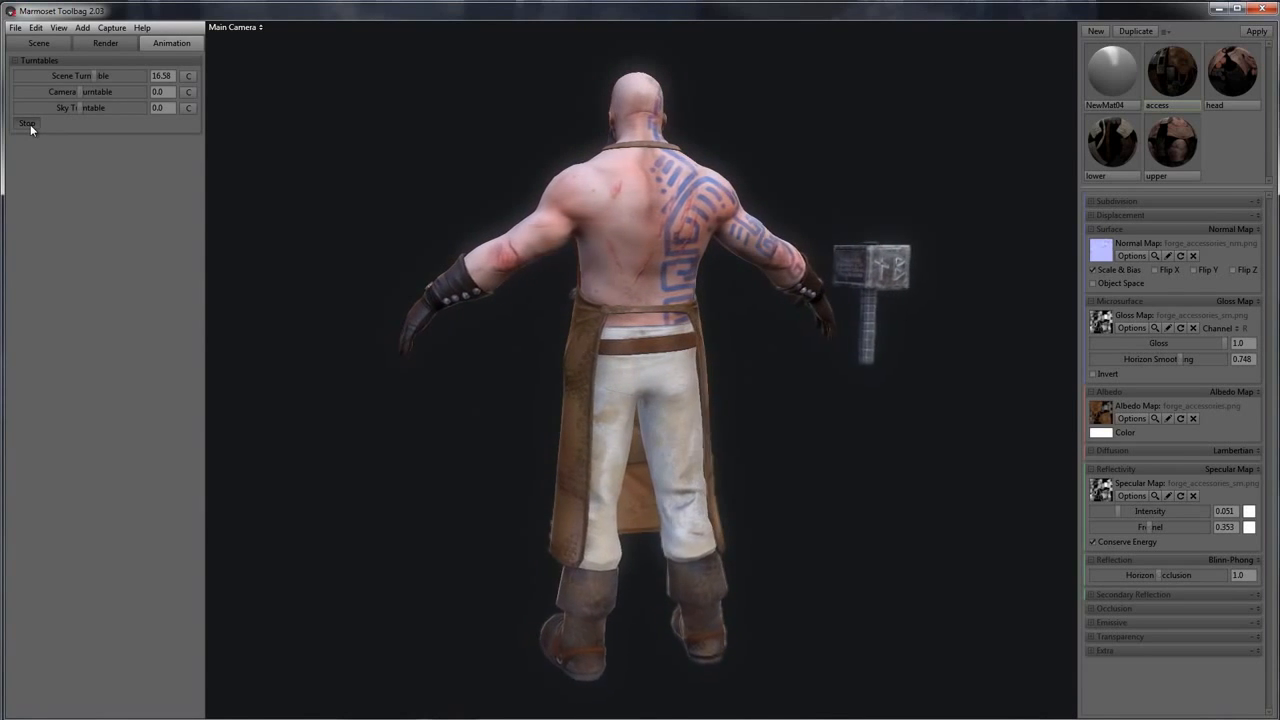
pyautogui.click(30, 124)
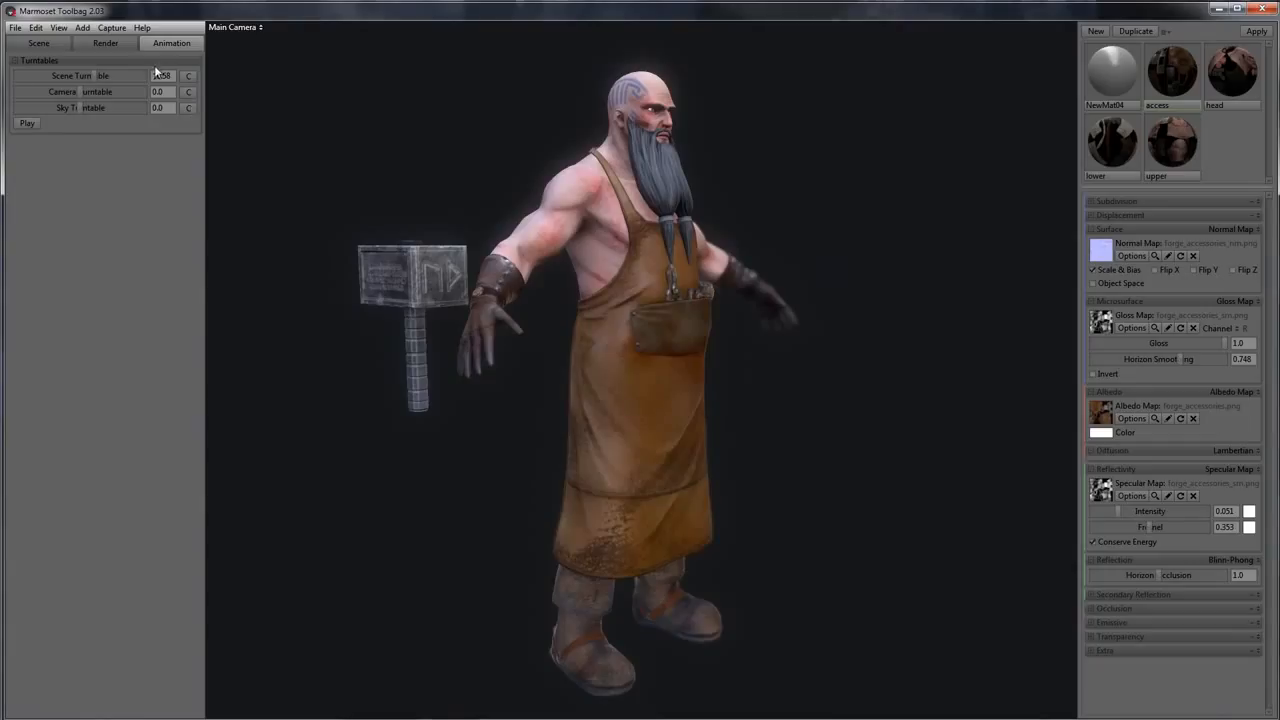
# Review the available image formats and sampling levels in the capture settings, and accept the settings without changes
pyautogui.click(110, 28)
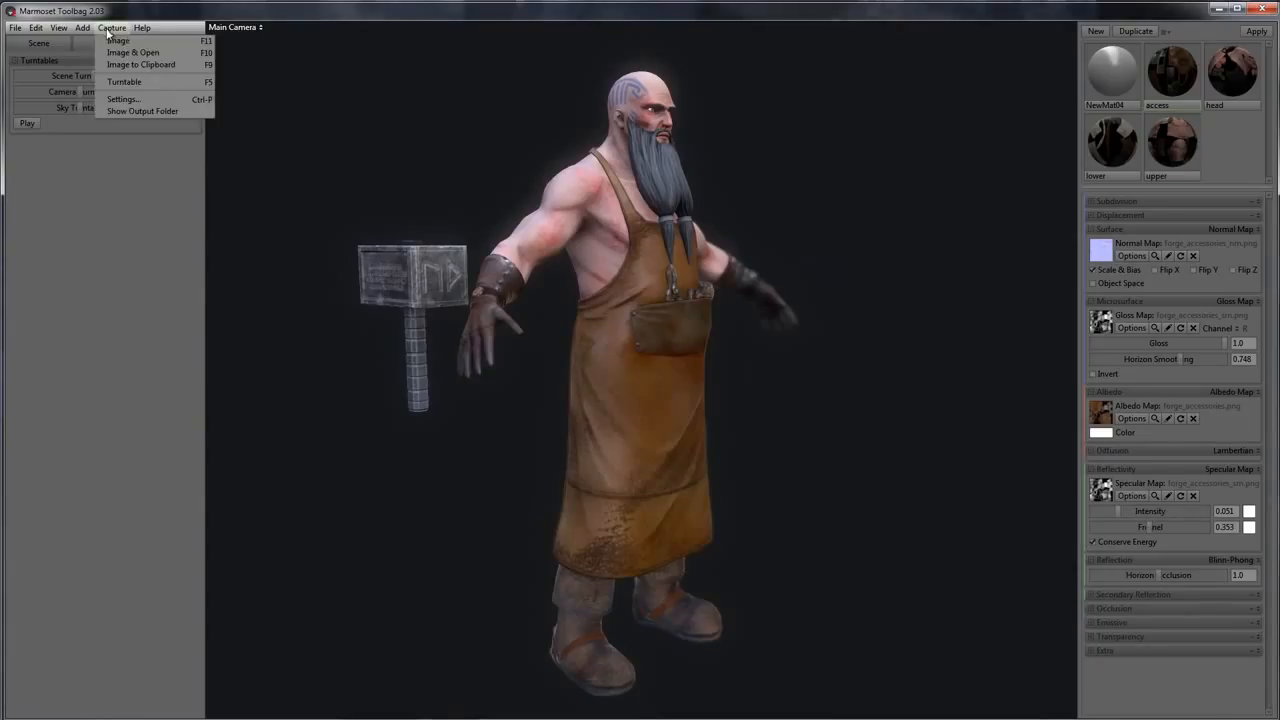
pyautogui.click(122, 100)
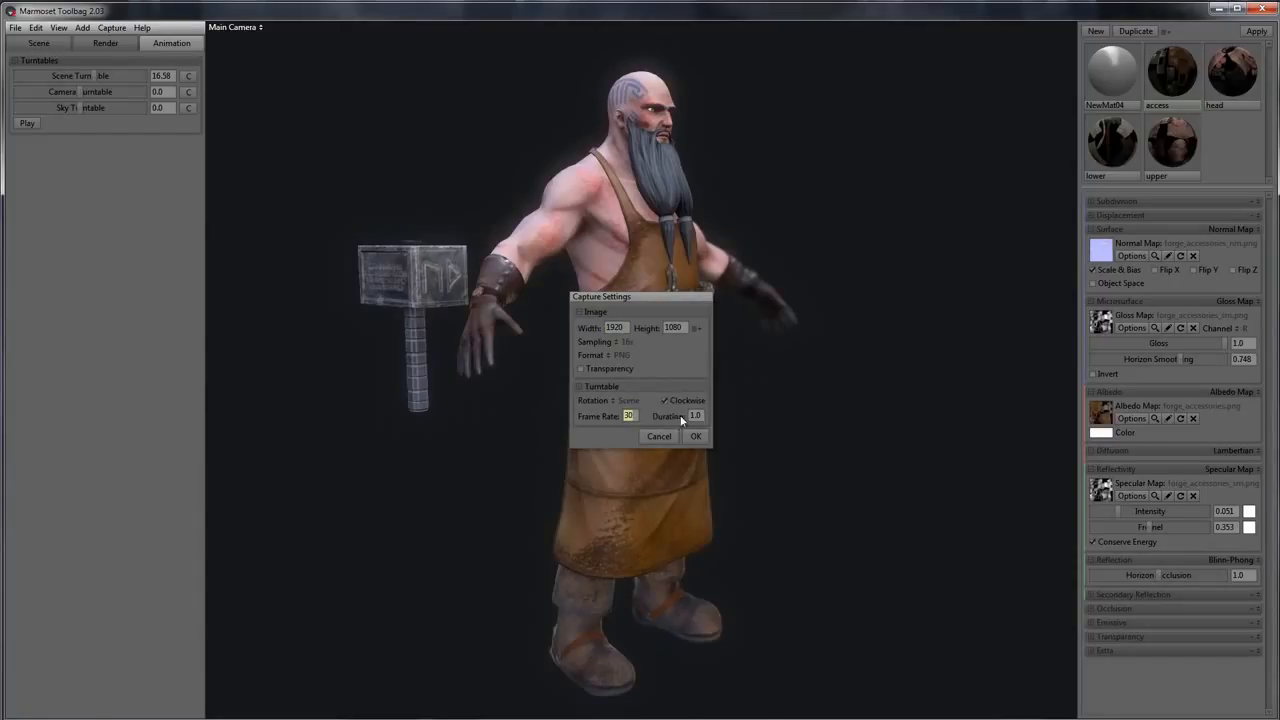
pyautogui.click(606, 355)
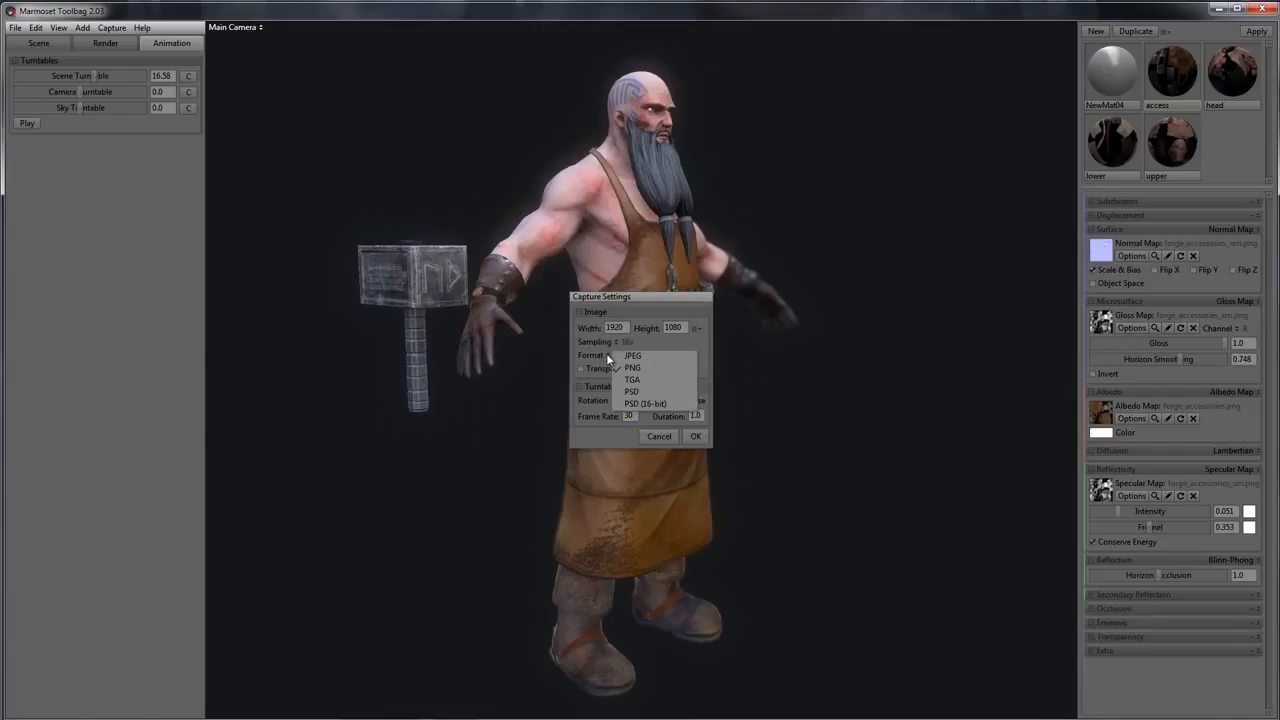
pyautogui.click(606, 355)
pyautogui.click(614, 342)
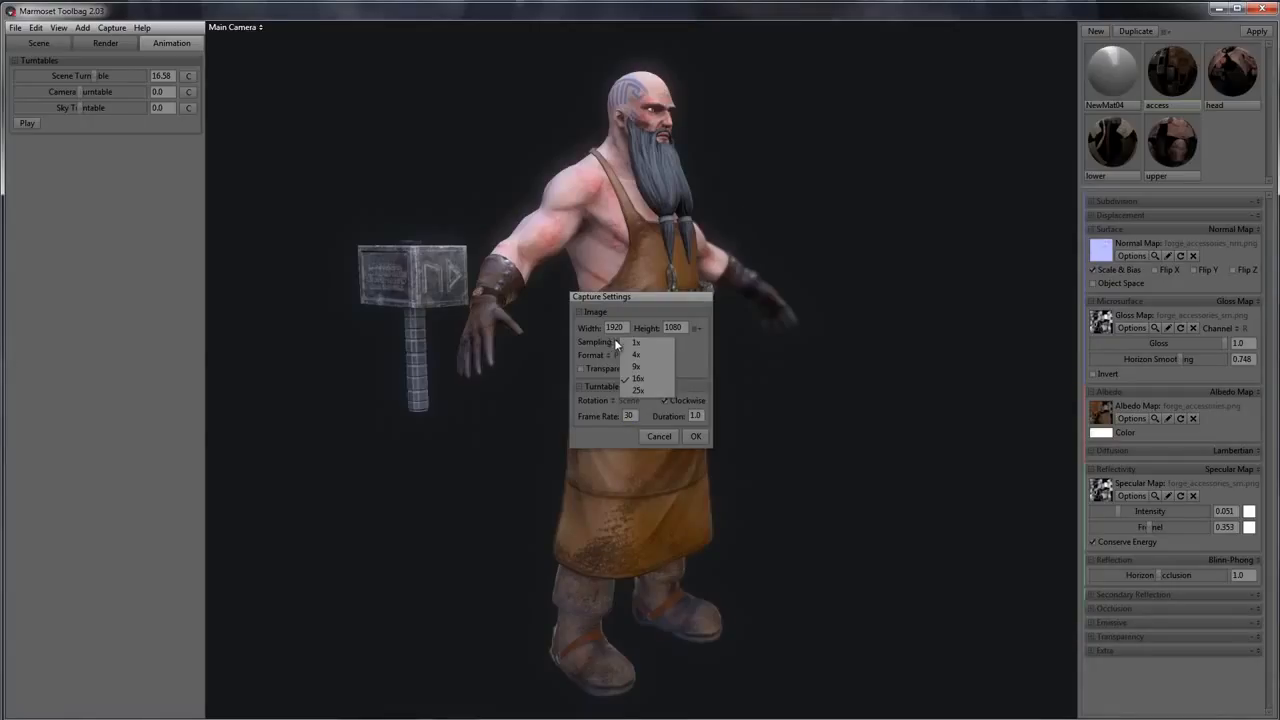
pyautogui.click(610, 339)
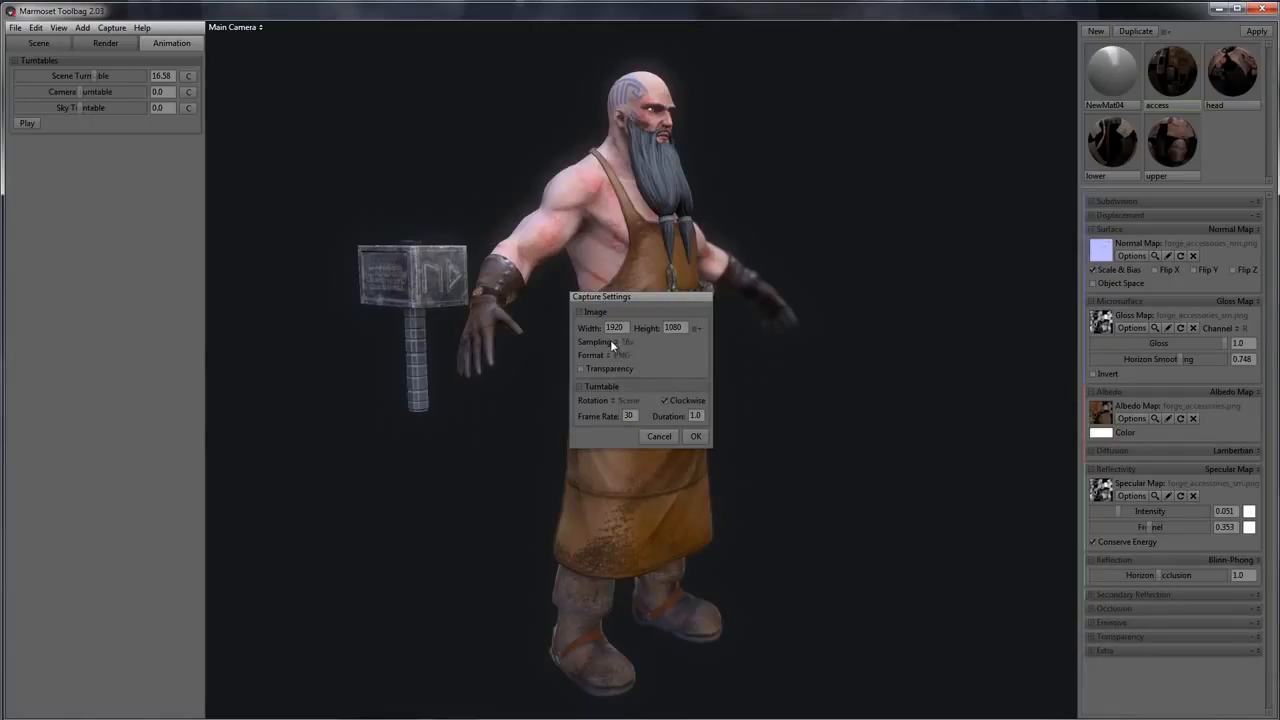
pyautogui.click(696, 436)
# Show the capture output folder to check where the screenshots are saved, and close it
pyautogui.click(112, 27)
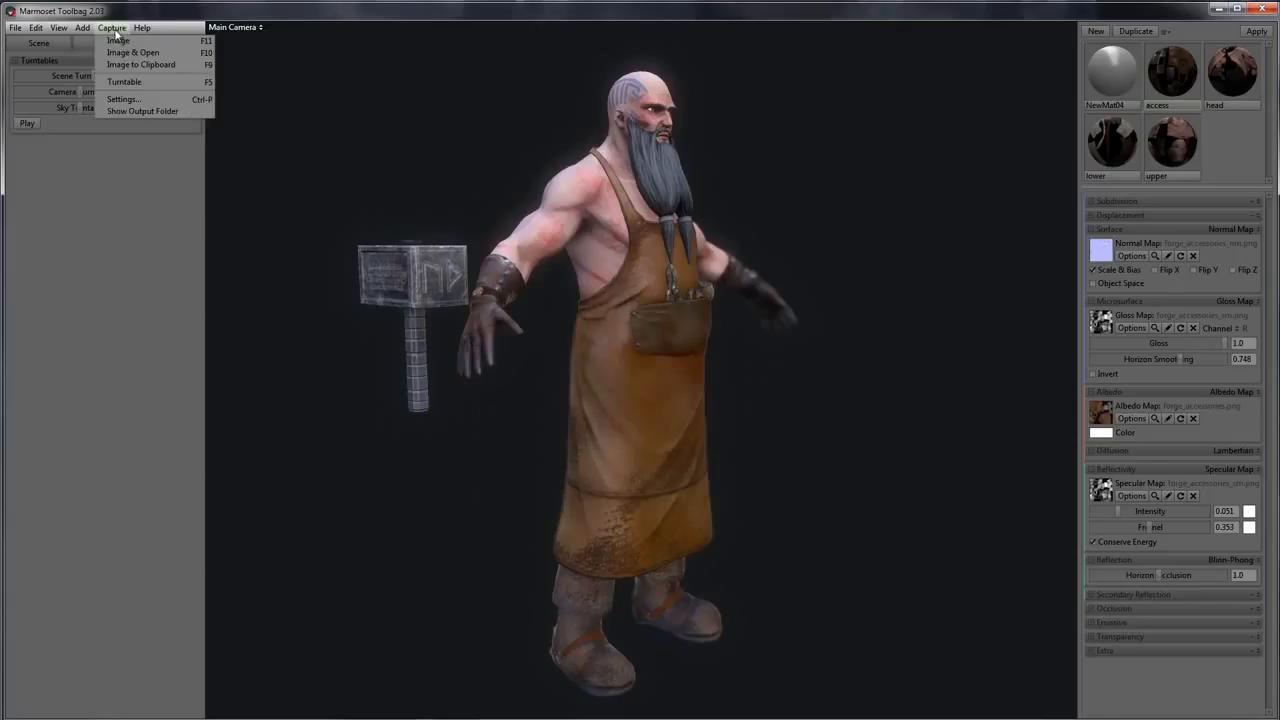
pyautogui.click(140, 111)
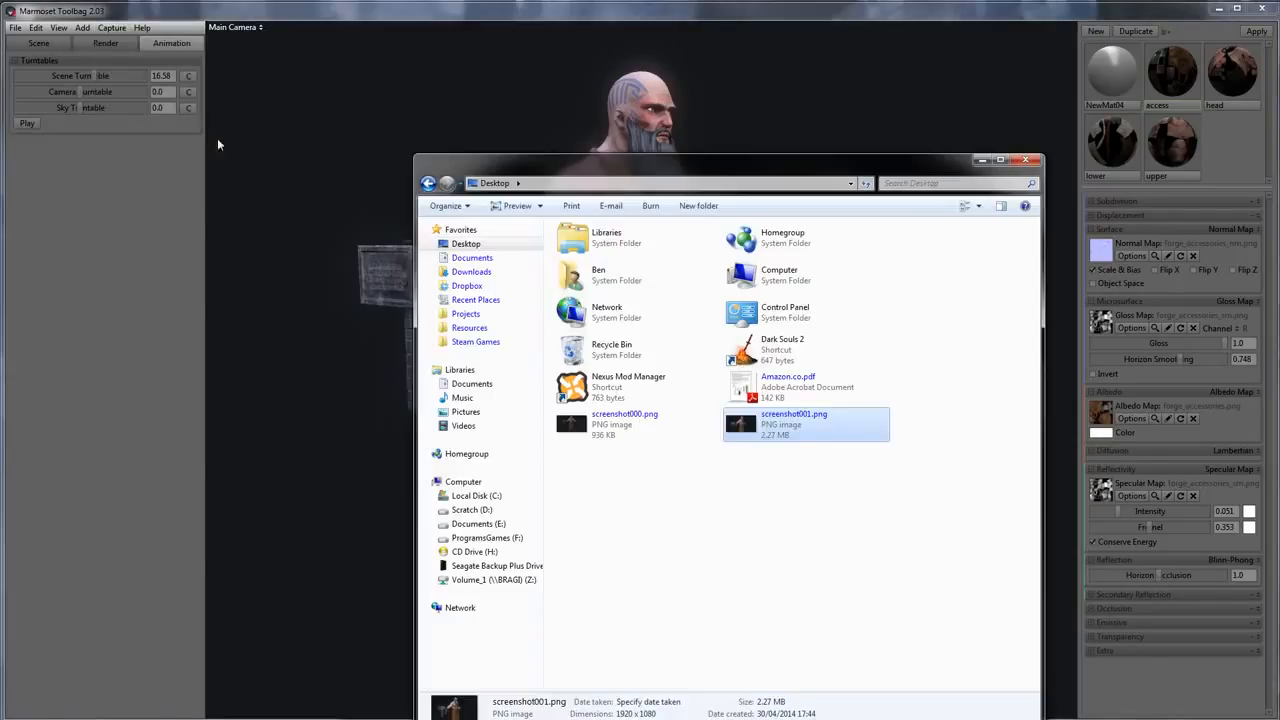
pyautogui.click(900, 405)
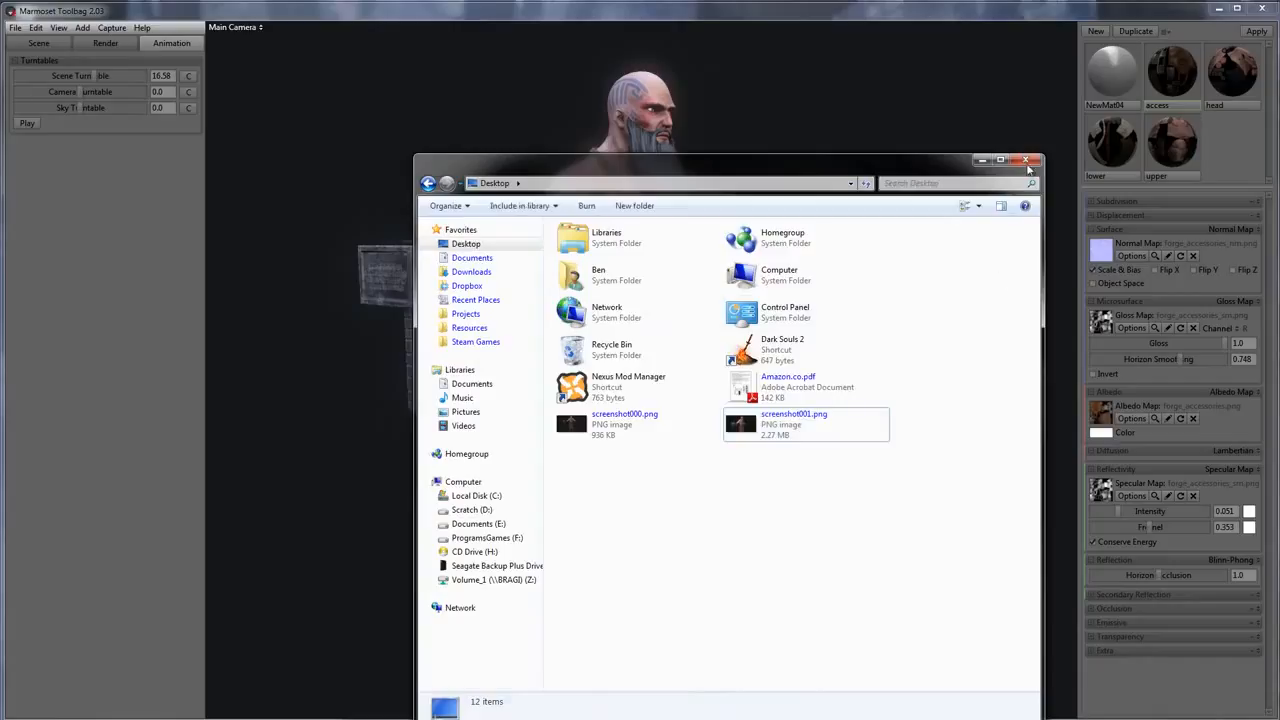
pyautogui.click(1026, 161)
# Browse for a new image output folder in the preferences and create and open a Renders folder inside The Forgemaster
pyautogui.click(110, 28)
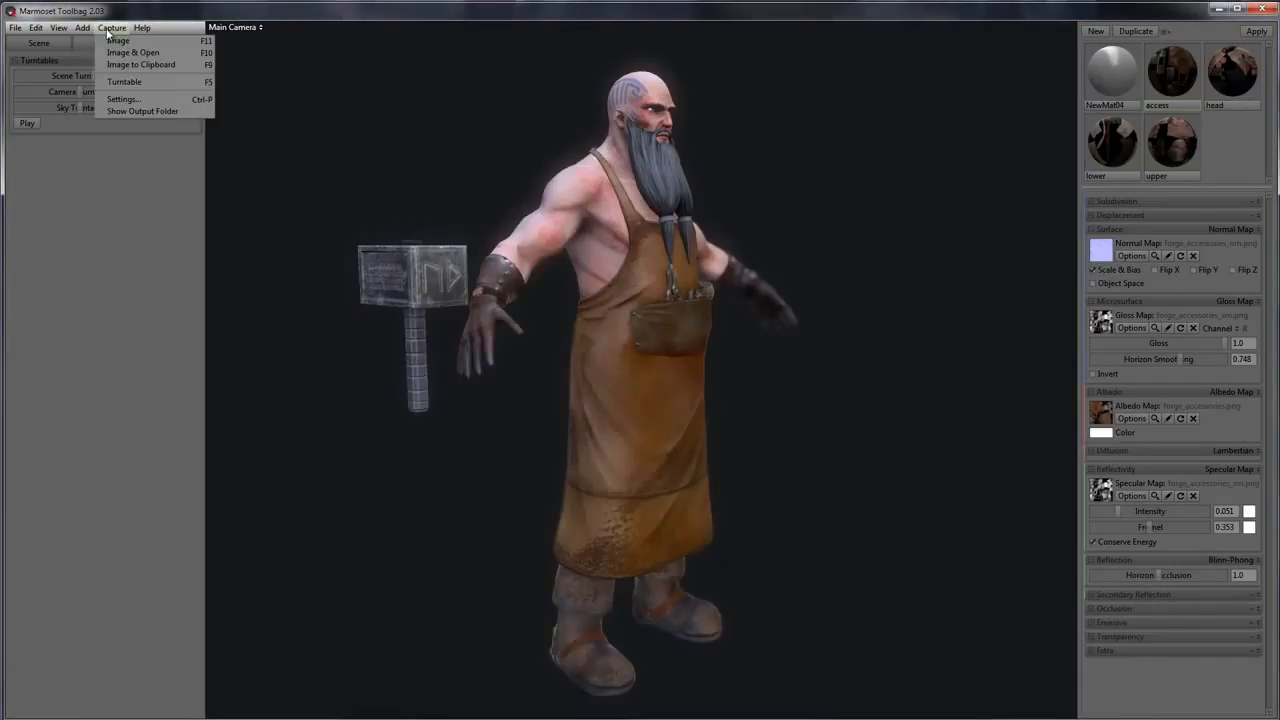
pyautogui.click(35, 28)
pyautogui.click(44, 82)
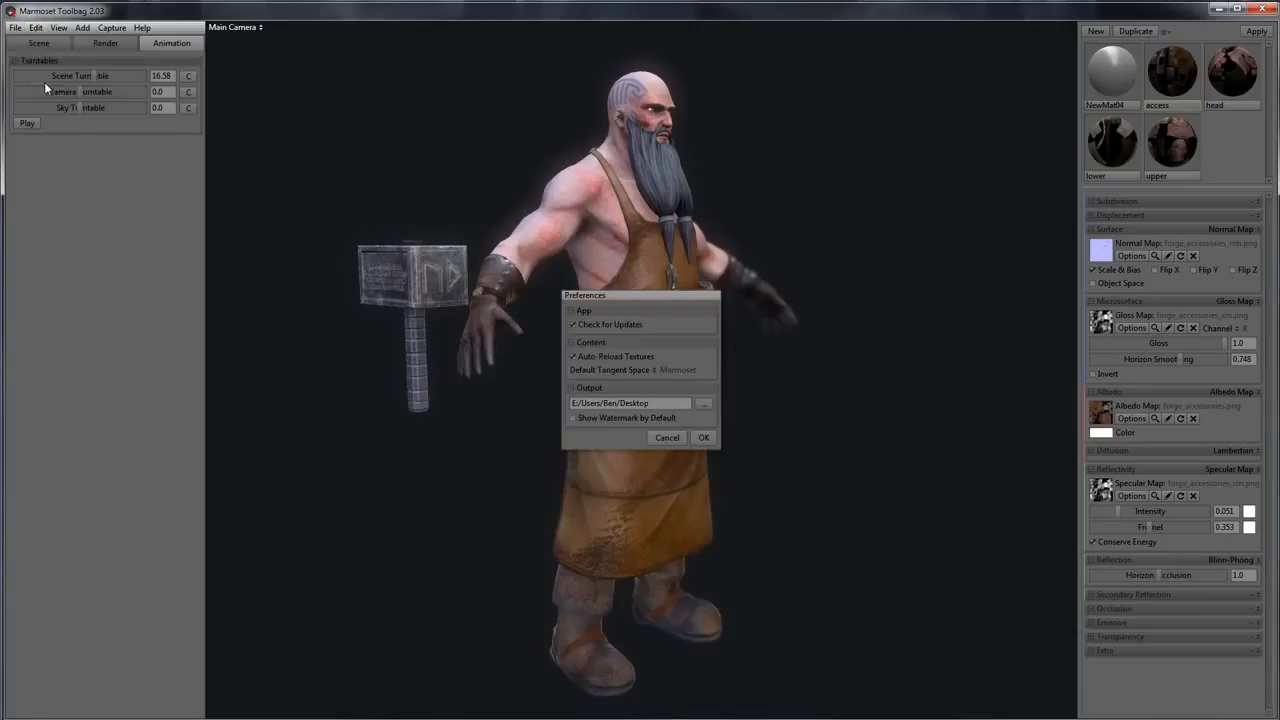
pyautogui.click(704, 404)
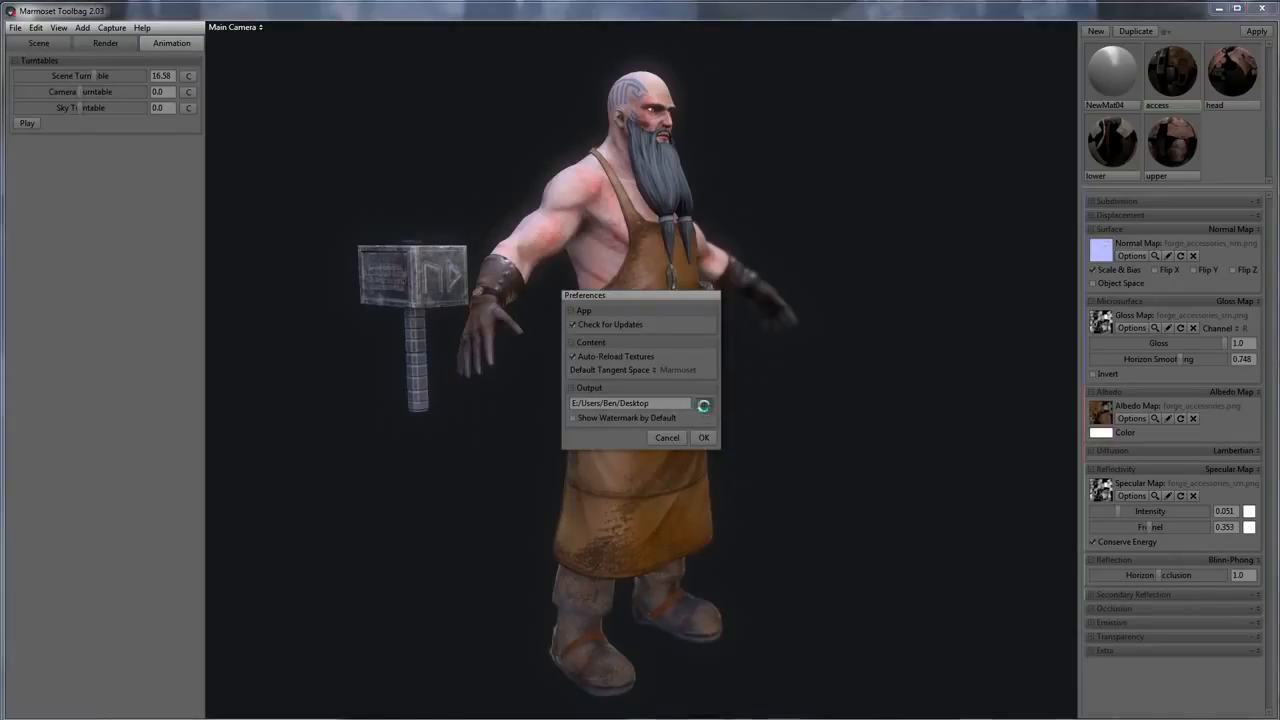
pyautogui.click(453, 147)
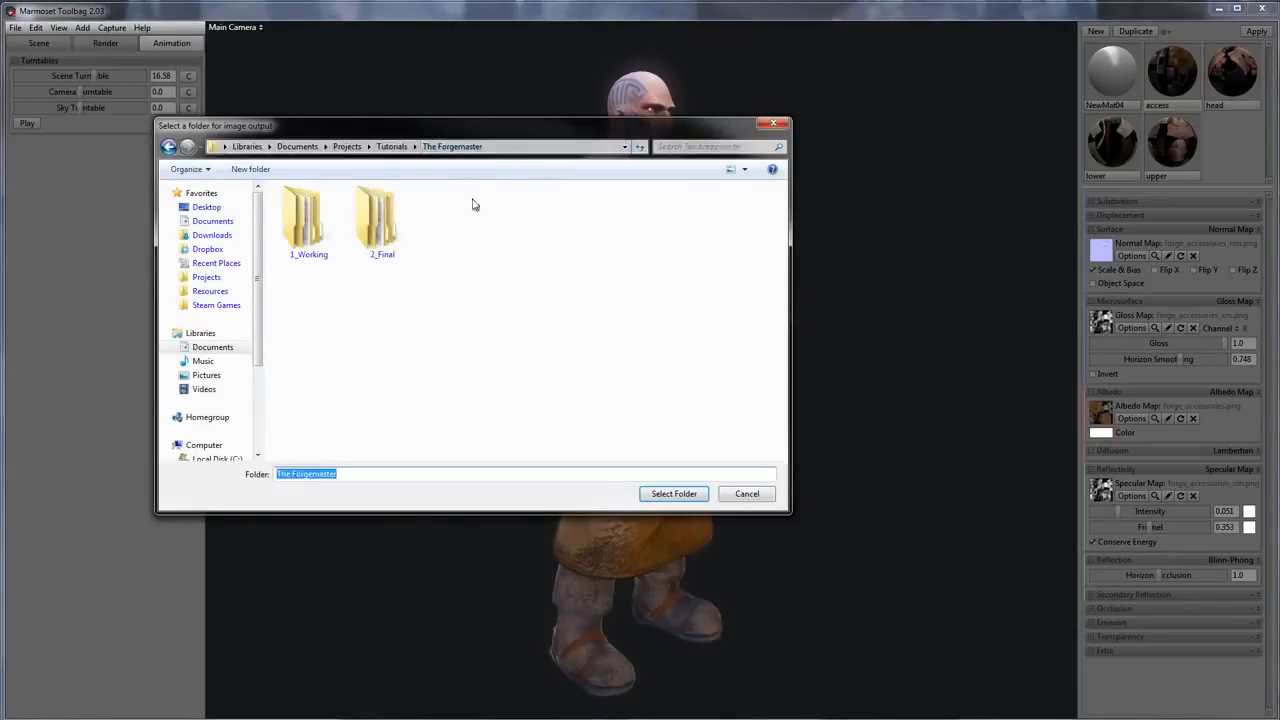
pyautogui.click(250, 169)
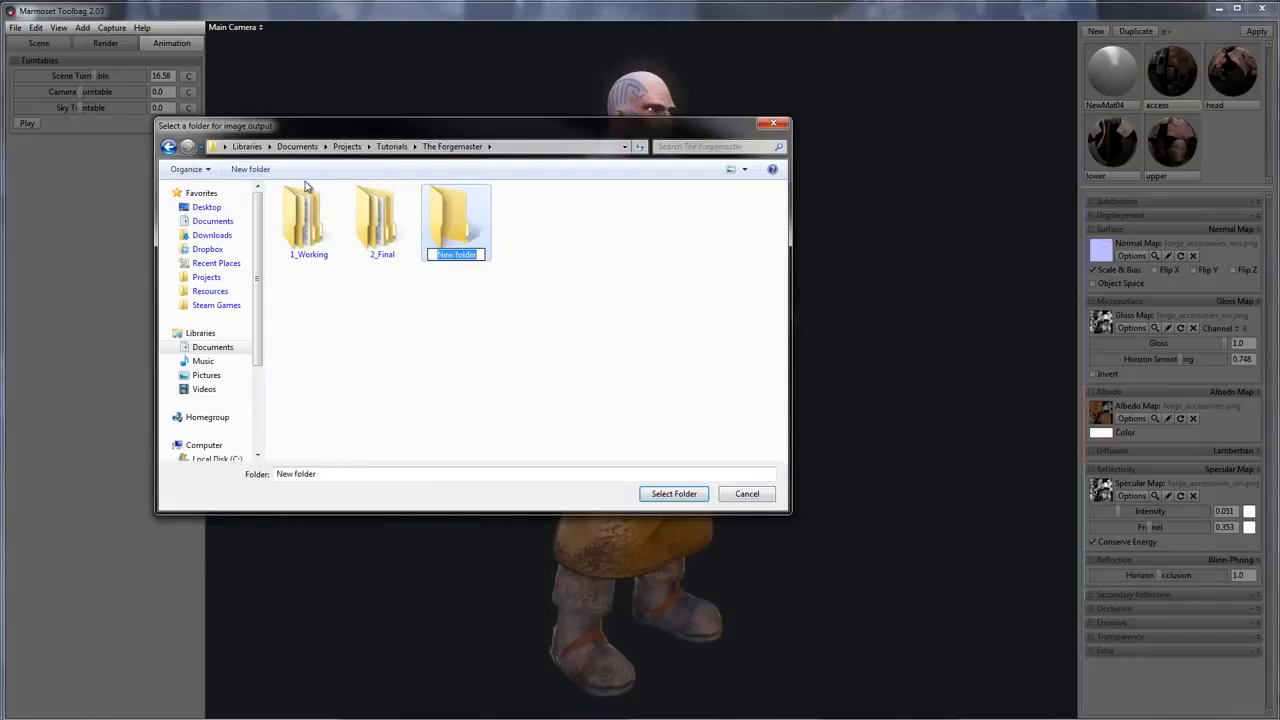
pyautogui.write('Renders')
pyautogui.press('Return')
pyautogui.press('Return')
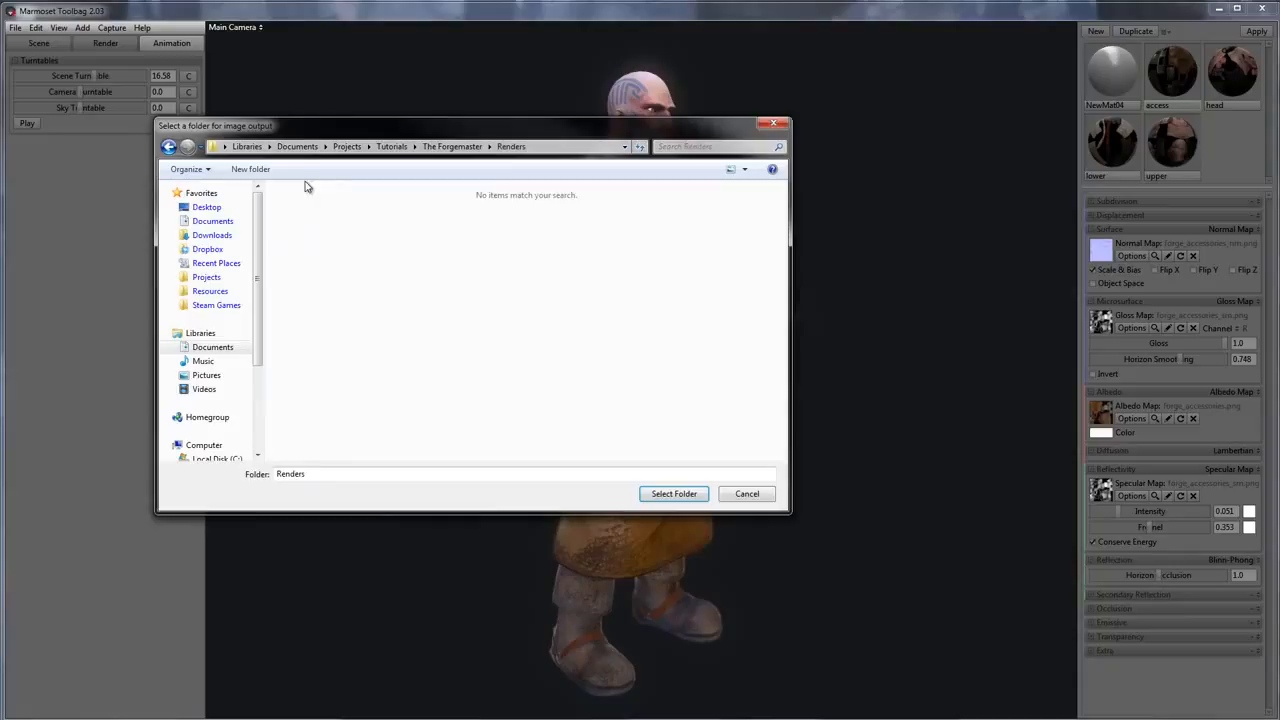
# Create a turntable subfolder in Renders, choose it as the image output folder, and save the preferences
pyautogui.click(252, 169)
pyautogui.write('tu')
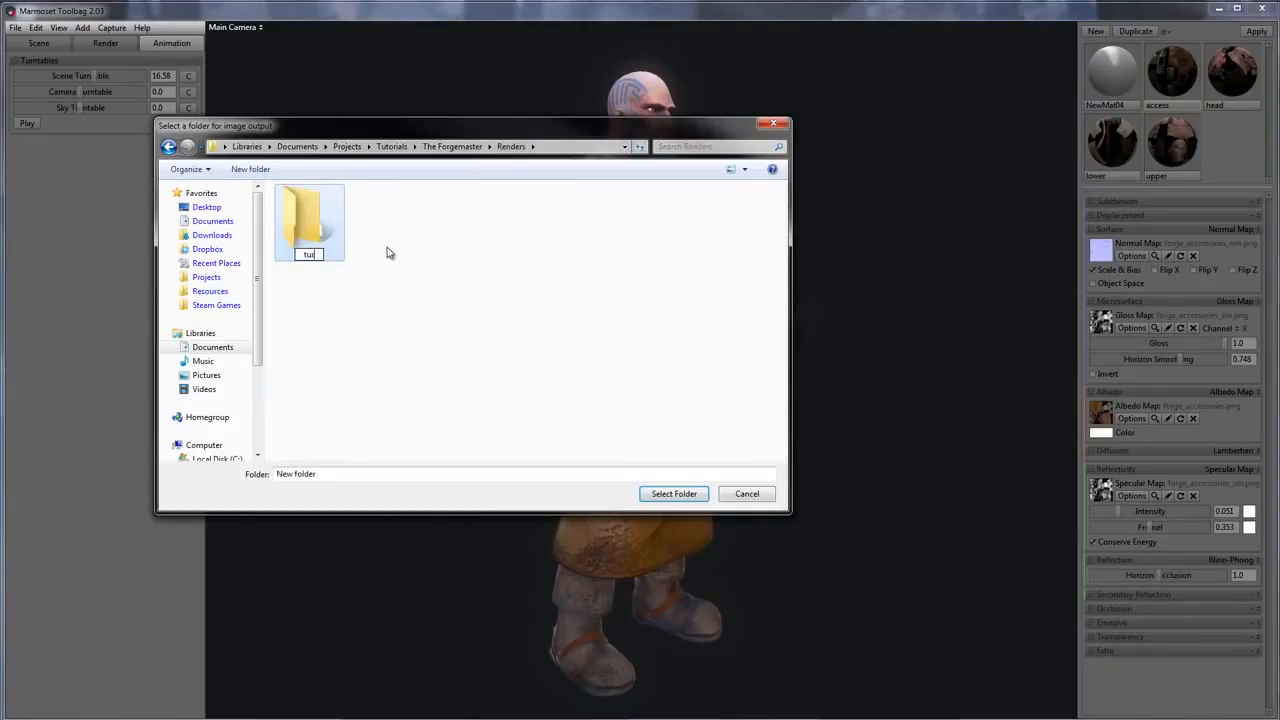
pyautogui.write('rntable')
pyautogui.press('Return')
pyautogui.doubleClick(338, 232)
pyautogui.click(675, 494)
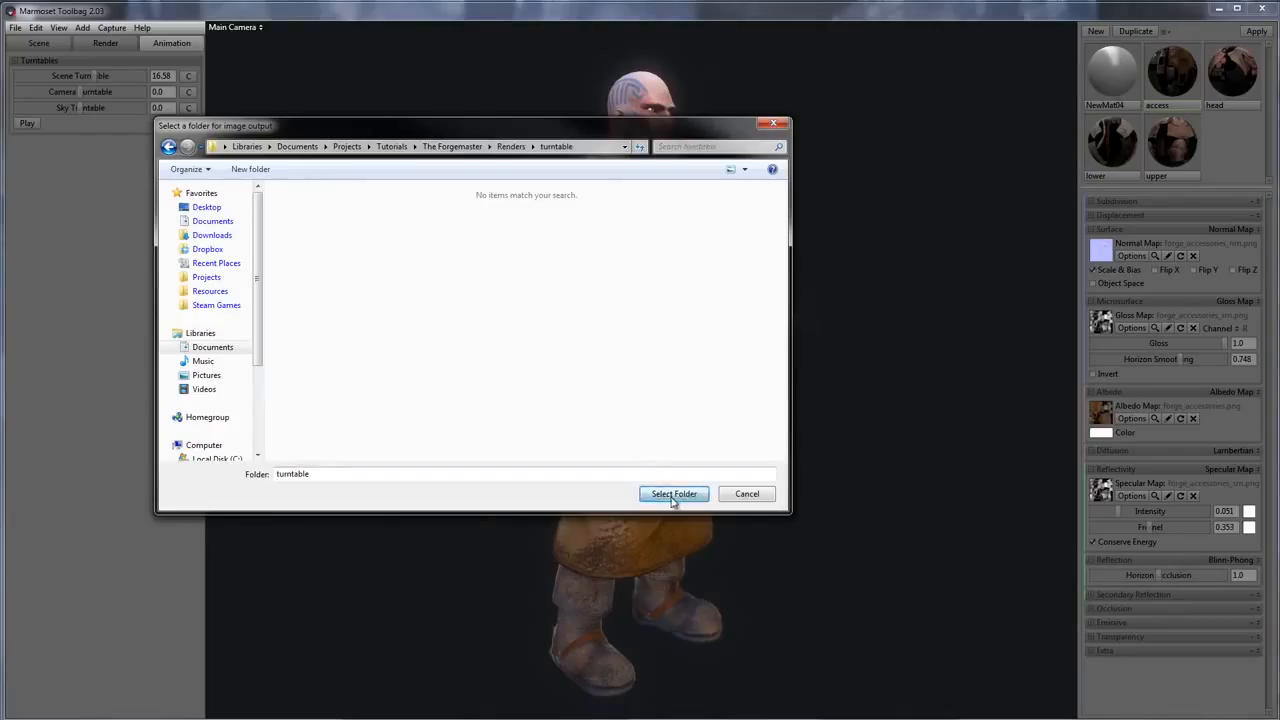
pyautogui.click(705, 438)
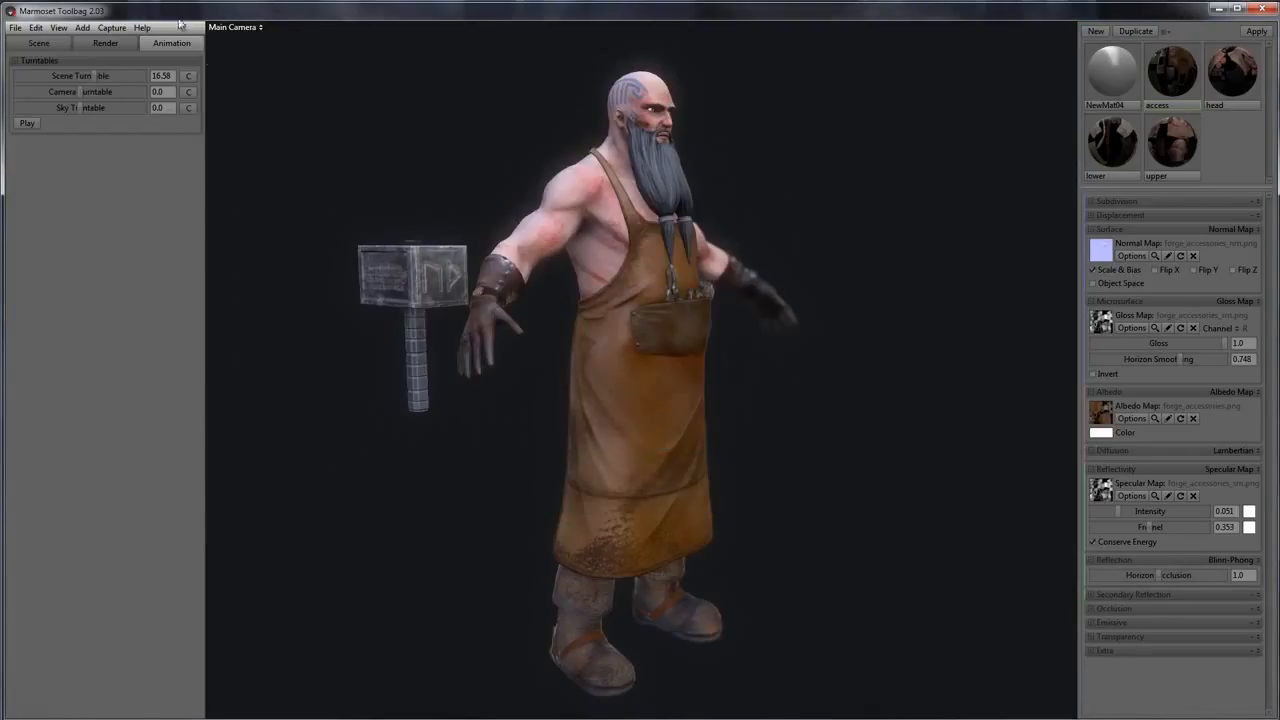
# Capture the scene's turntable animation
pyautogui.click(102, 29)
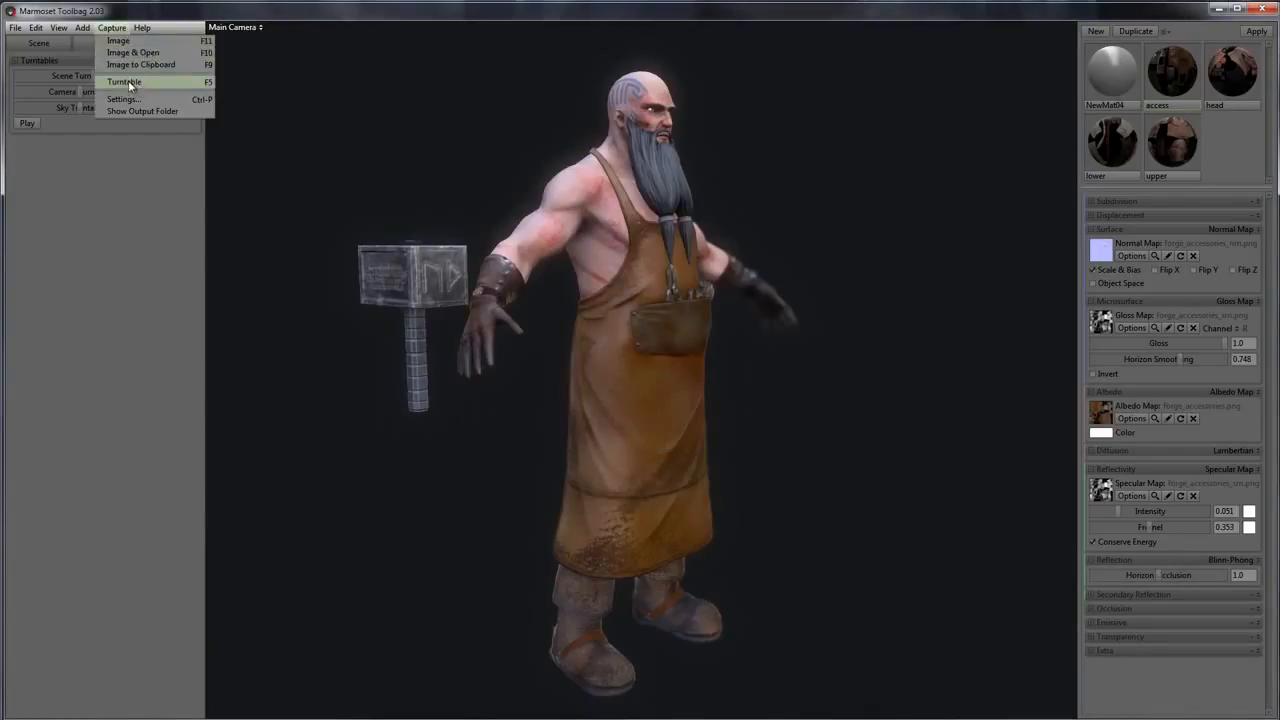